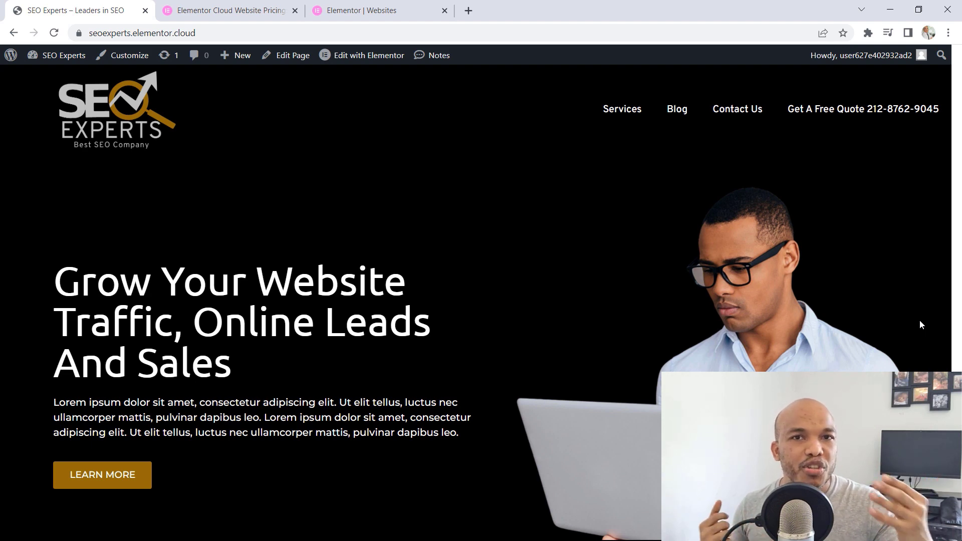
Examine the seoexperts site's management page in the Elementor account, covering domains, Site Lock, backups and debugging tools
click(354, 9)
scroll(642, 203, up, 10)
scroll(645, 203, up, 2)
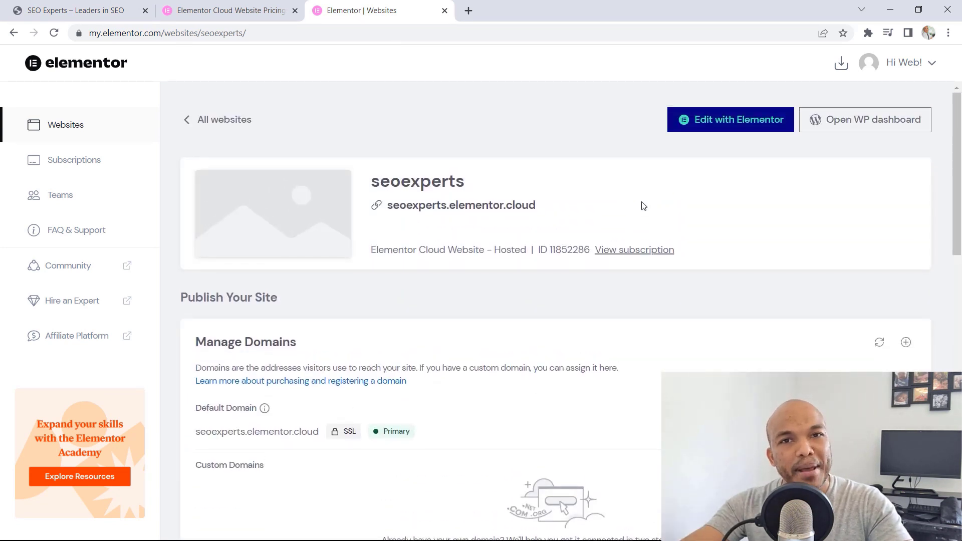
scroll(644, 206, down, 6)
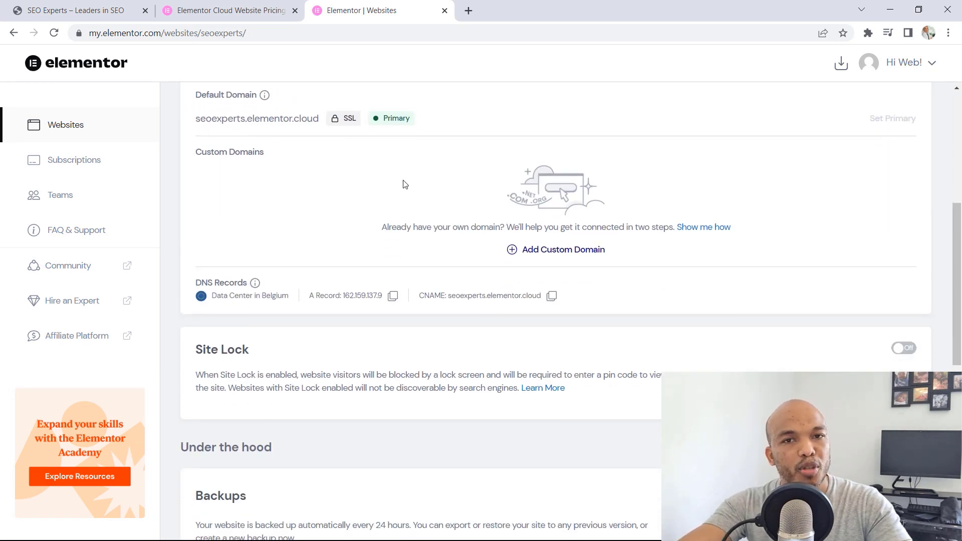
scroll(516, 193, down, 3)
scroll(517, 193, down, 3)
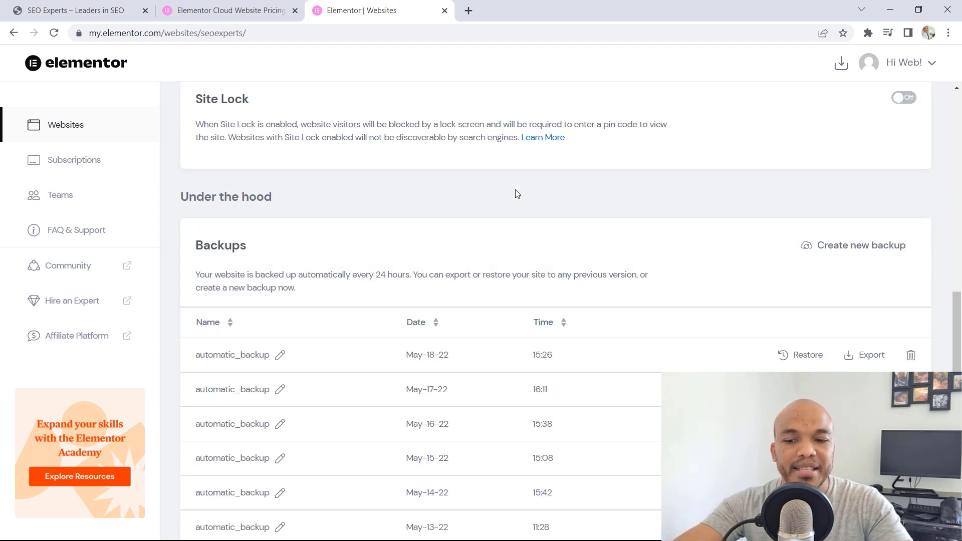
scroll(517, 194, down, 1)
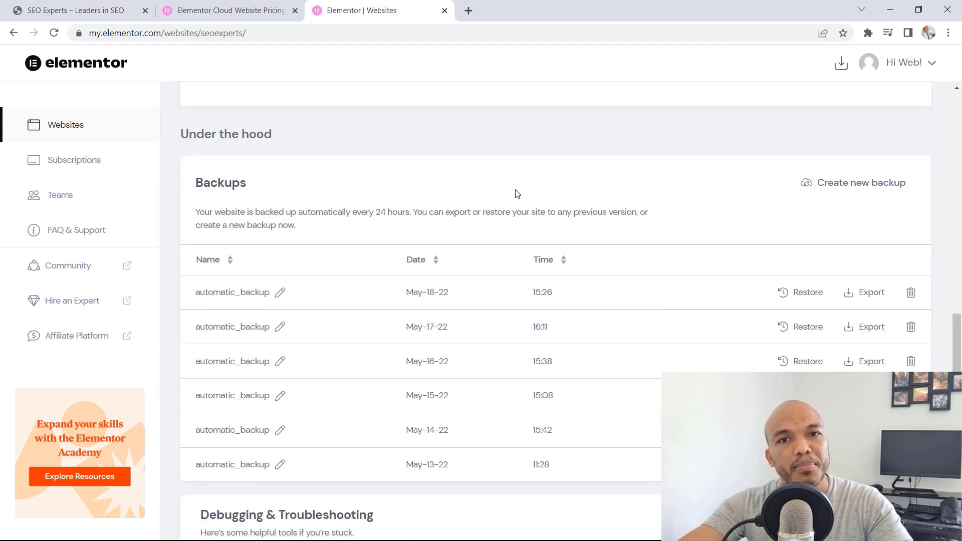
scroll(517, 194, down, 3)
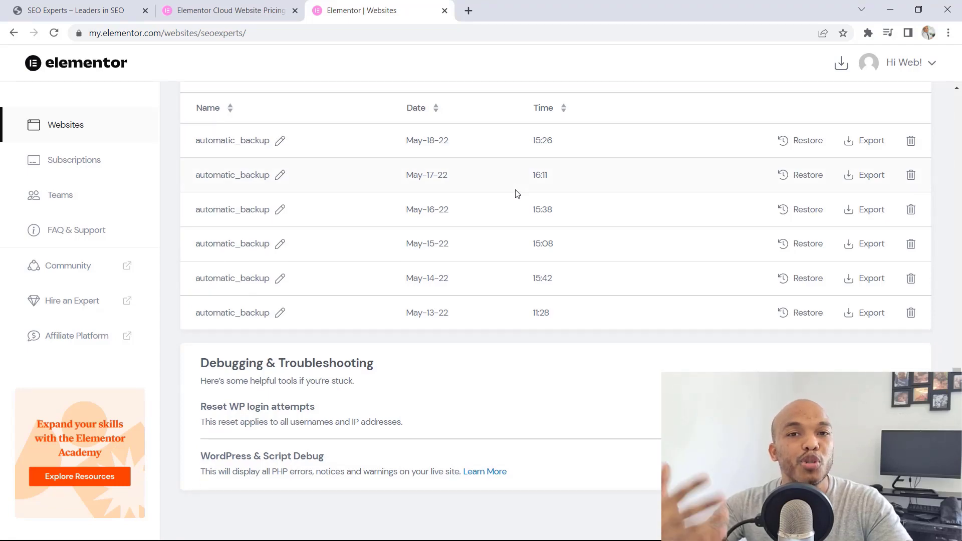
scroll(518, 193, up, 7)
scroll(517, 193, up, 6)
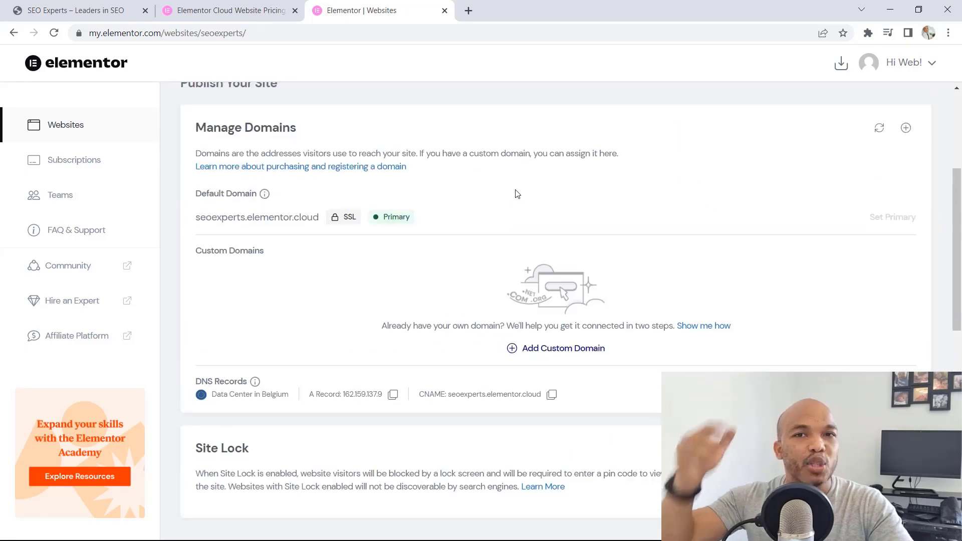
scroll(517, 194, up, 2)
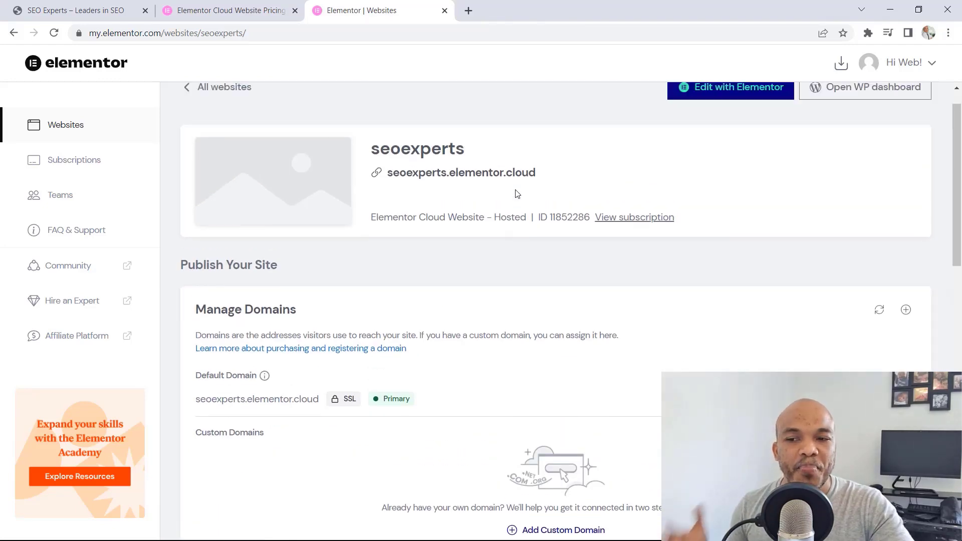
Return to the SEO Experts website and review the whole homepage, from the hero section through services and testimonials to the footer
click(114, 8)
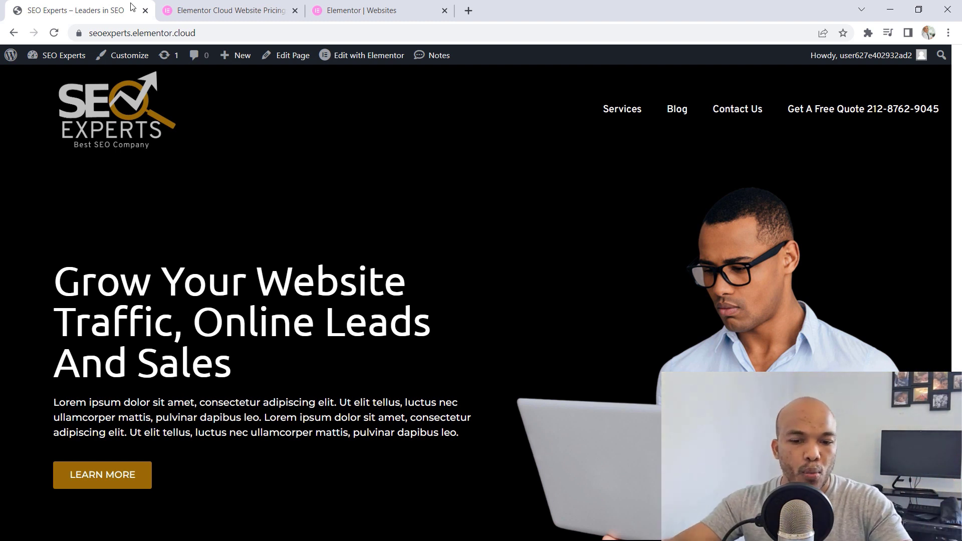
scroll(305, 129, down, 1)
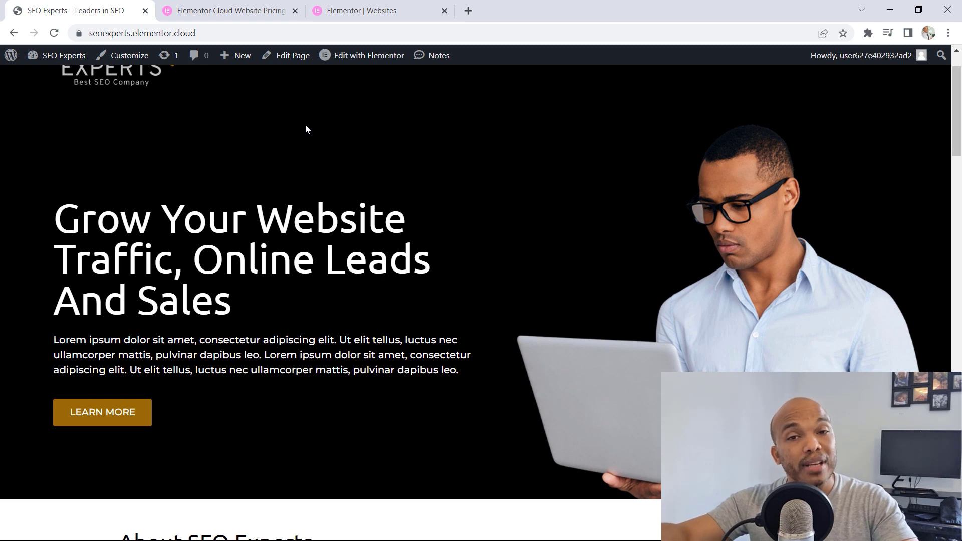
scroll(313, 129, down, 7)
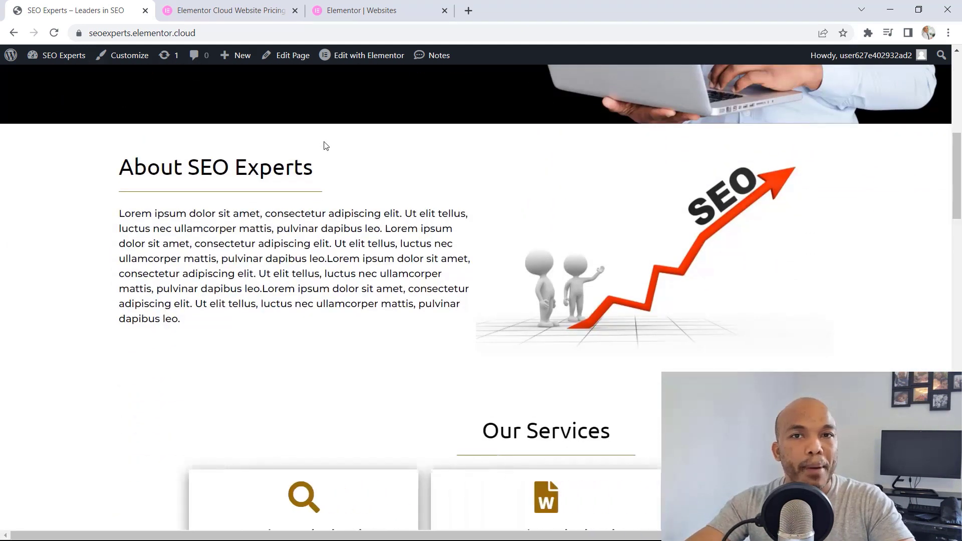
scroll(325, 146, down, 10)
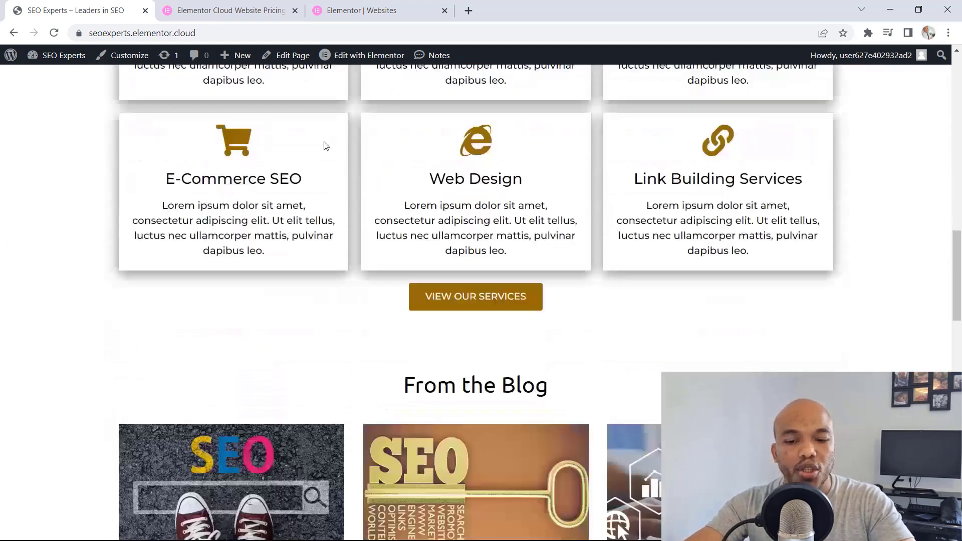
scroll(324, 142, down, 11)
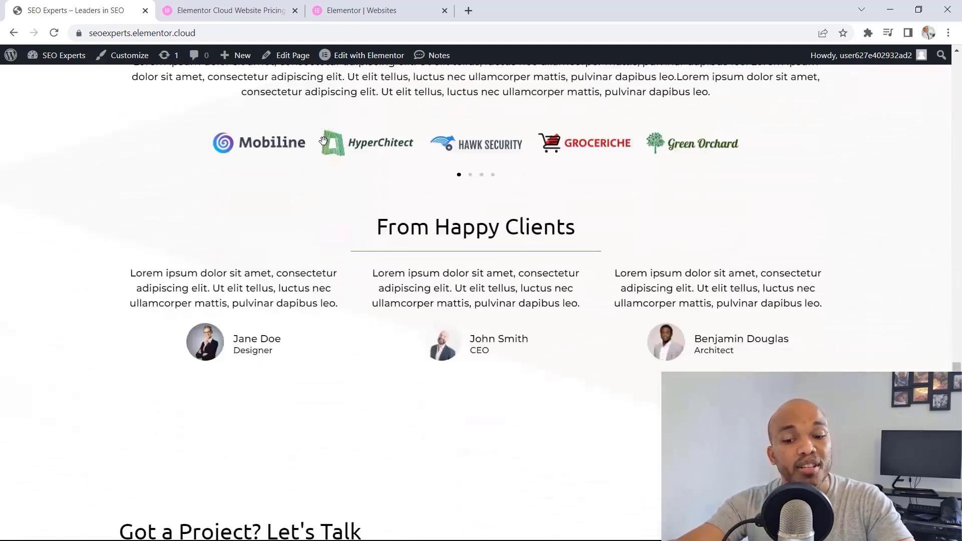
scroll(326, 145, down, 3)
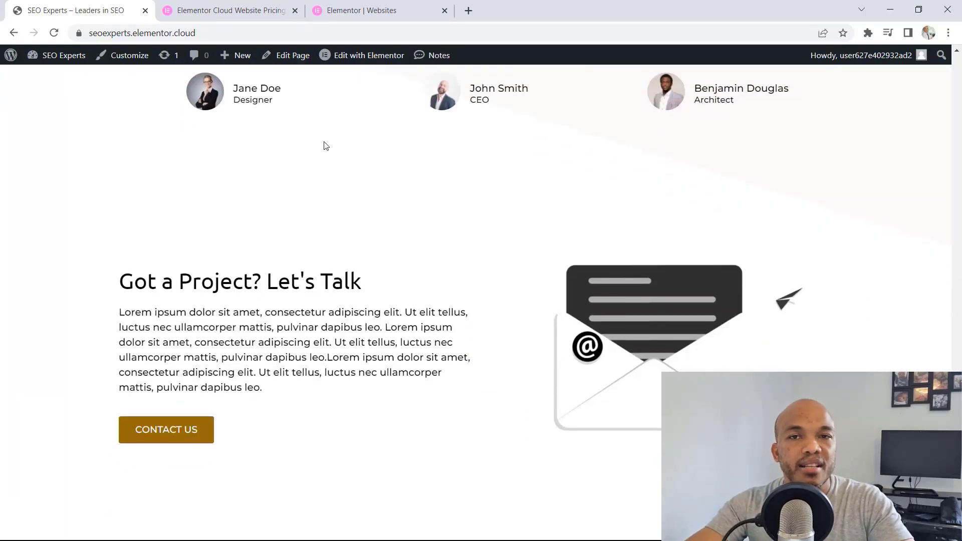
scroll(325, 146, down, 3)
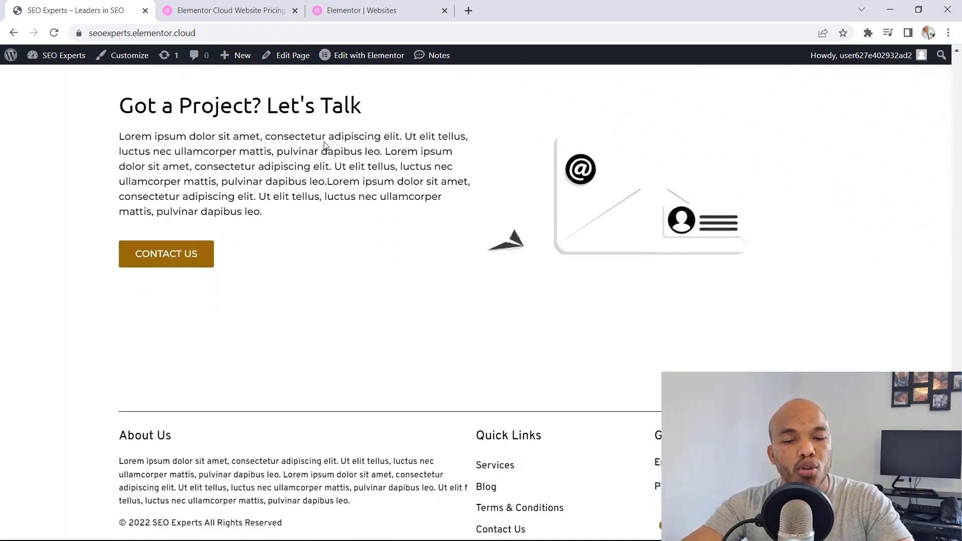
scroll(325, 145, up, 6)
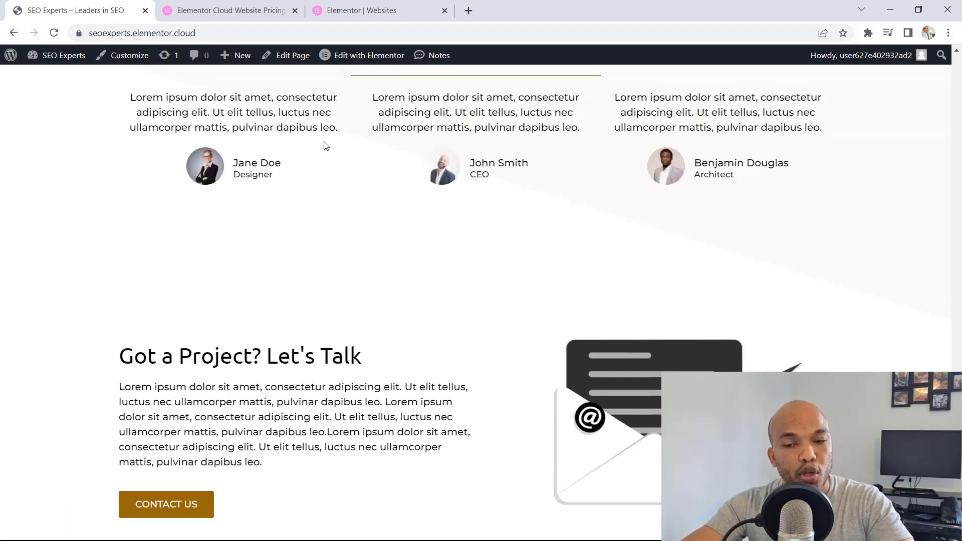
scroll(324, 146, up, 15)
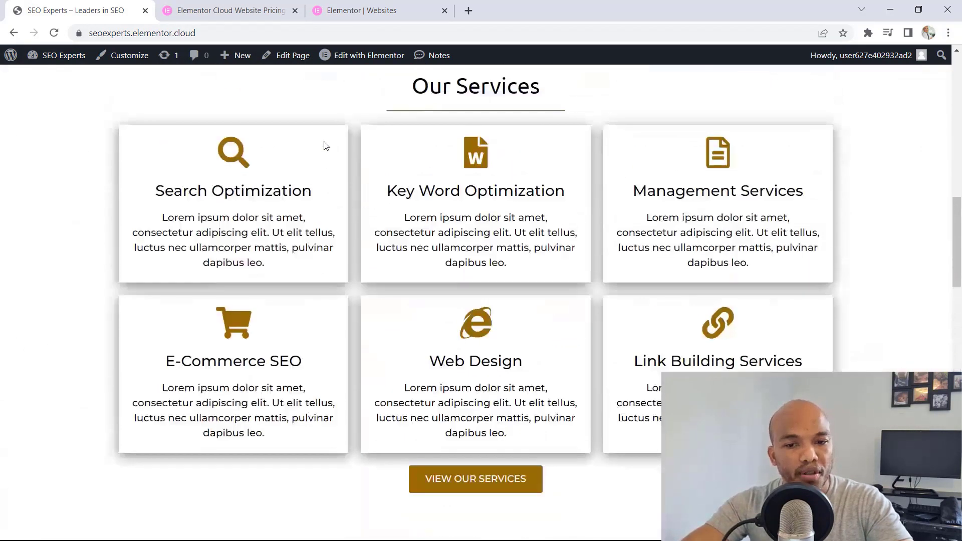
scroll(324, 146, up, 7)
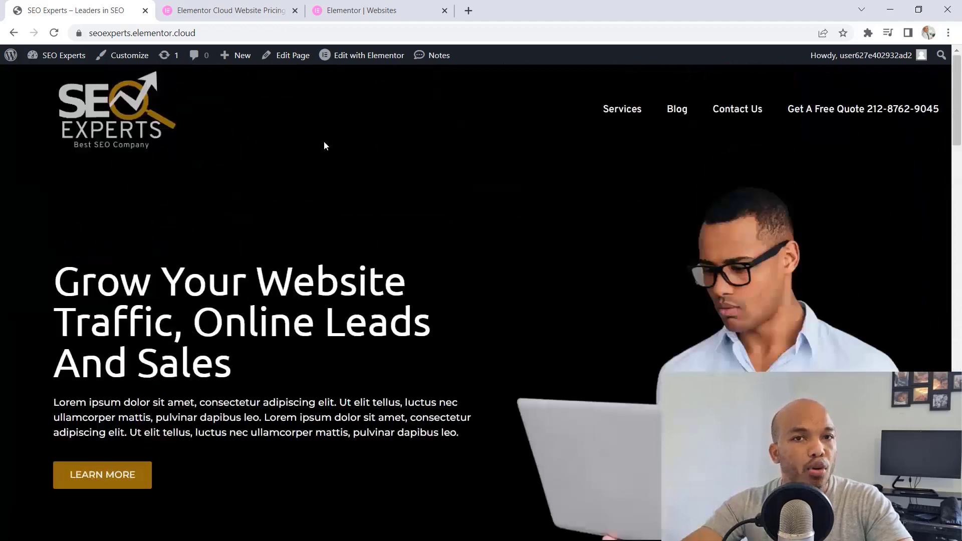
Open the SEO Experts site's Blog page and look over its post listing
click(672, 110)
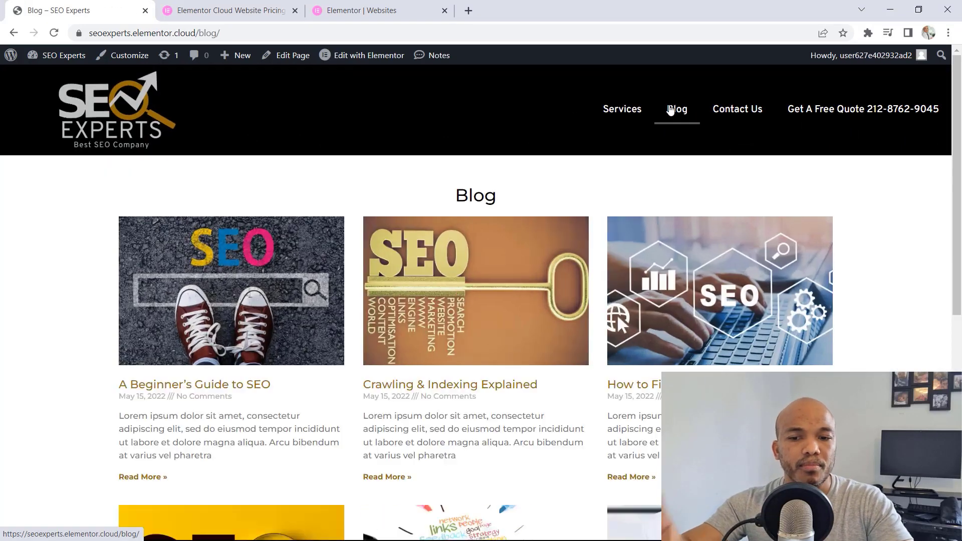
scroll(642, 136, down, 3)
scroll(451, 176, up, 3)
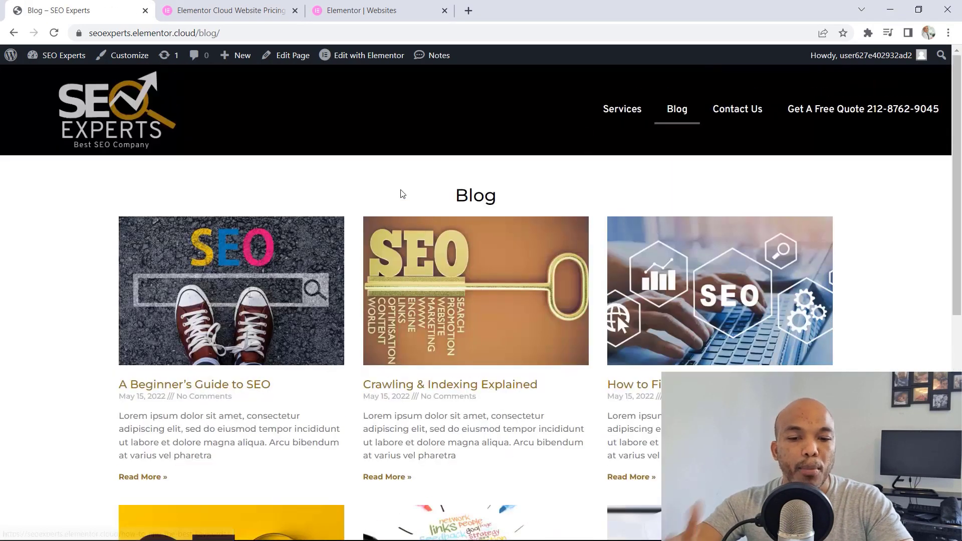
Read through the "A Beginner's Guide to SEO" post down to its comment area, and open the Contact Us page
click(243, 388)
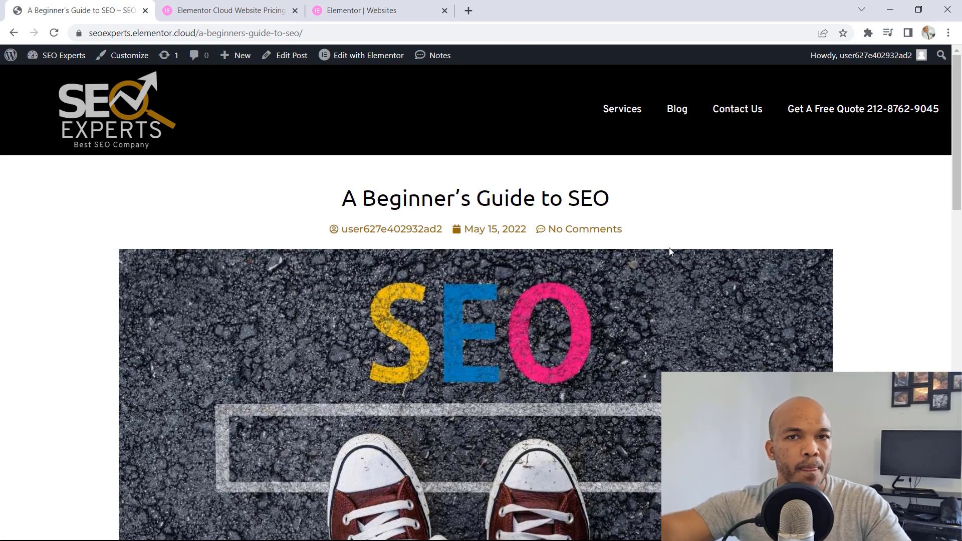
drag(955, 125, 940, 389)
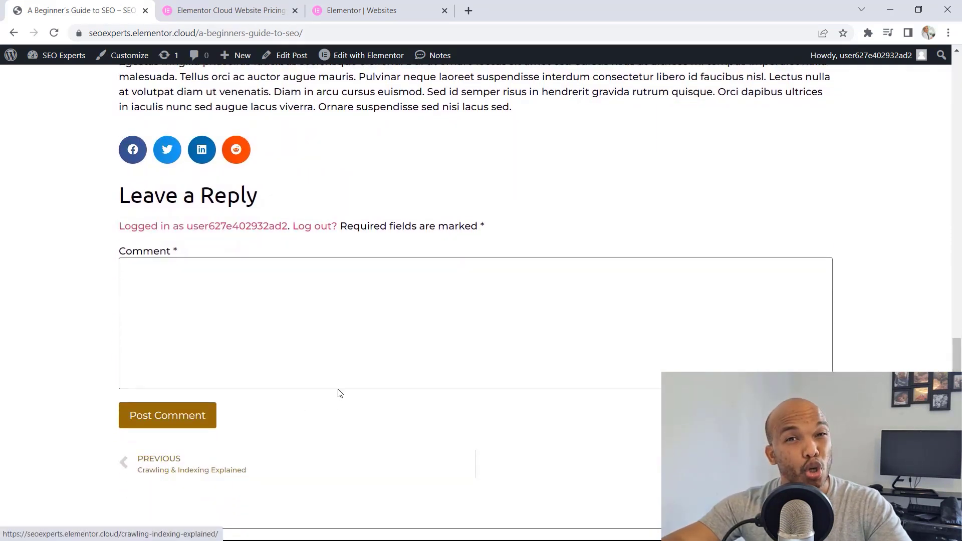
scroll(519, 376, up, 15)
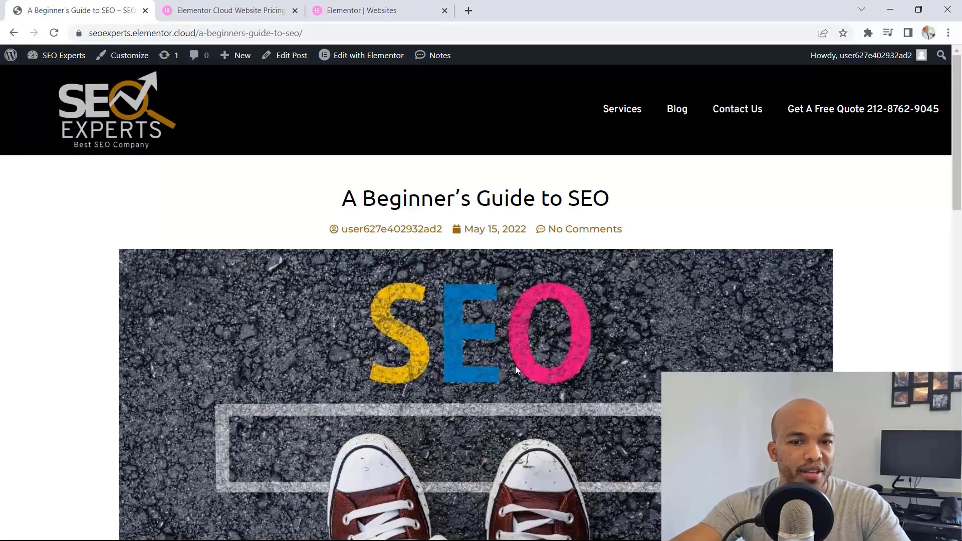
click(725, 115)
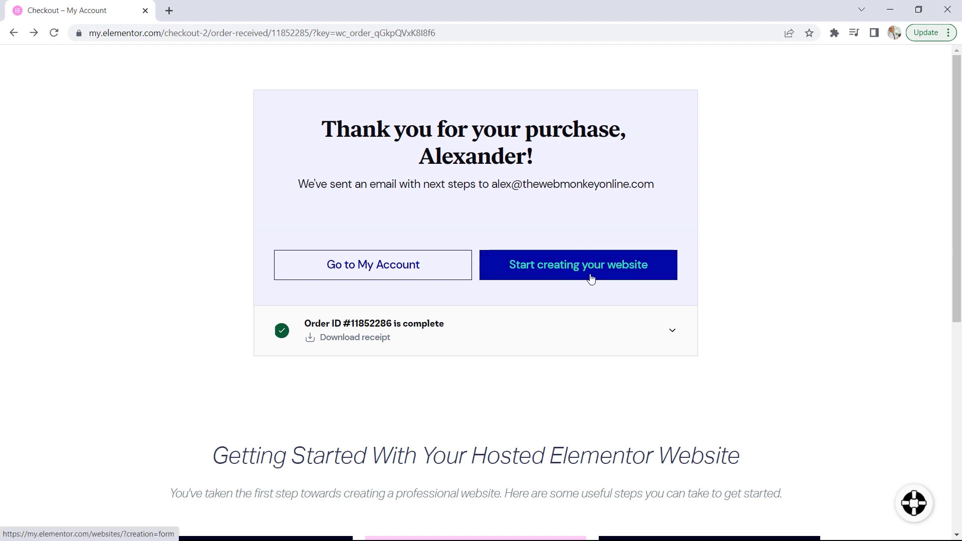
Go to the Elementor account from the purchase confirmation and look over its list of websites
click(398, 278)
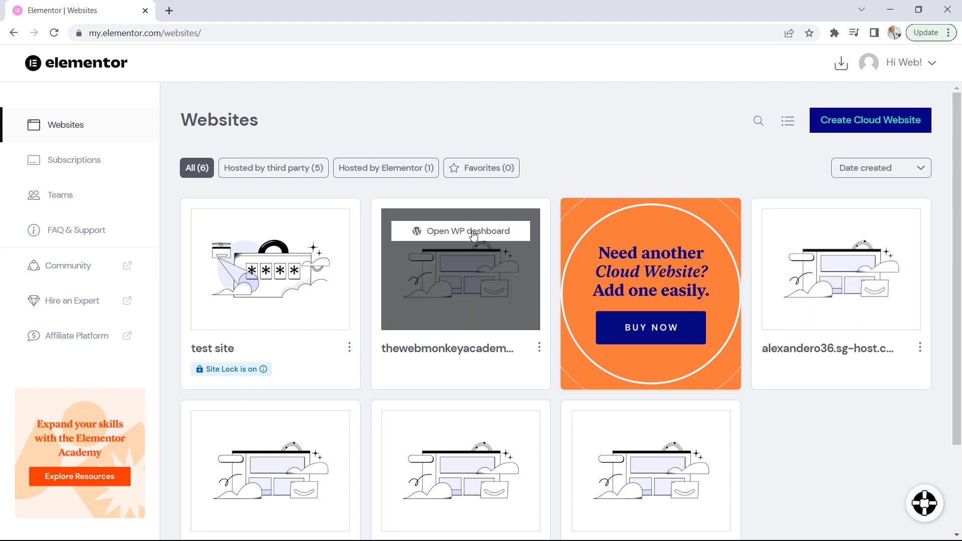
scroll(554, 324, down, 1)
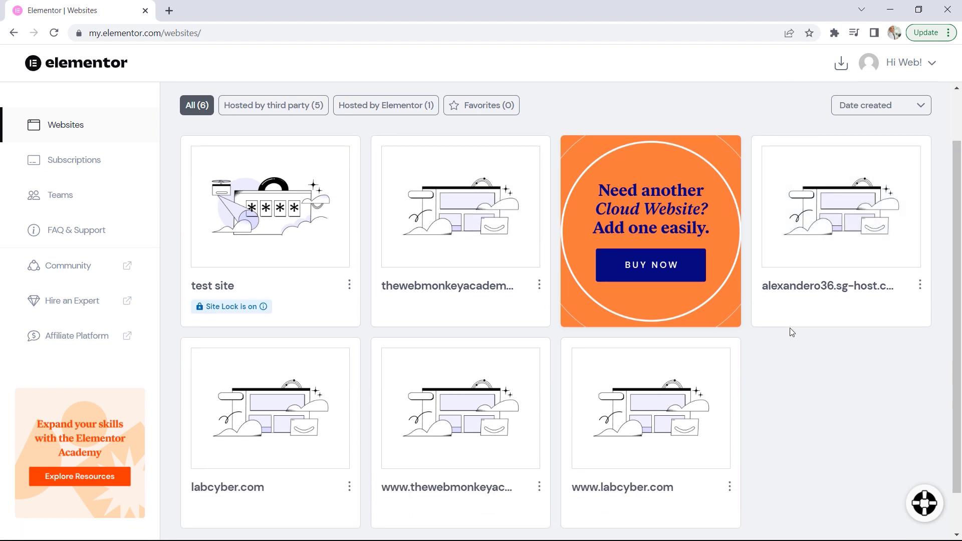
scroll(792, 332, up, 1)
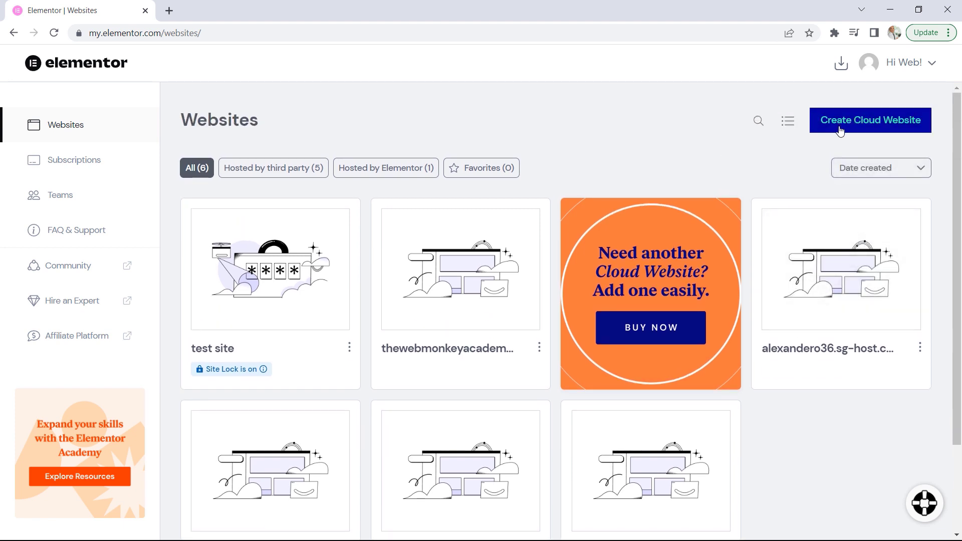
Start a new cloud website named seoexperts and accept the domain seoexperts.elementor.cloud
click(888, 126)
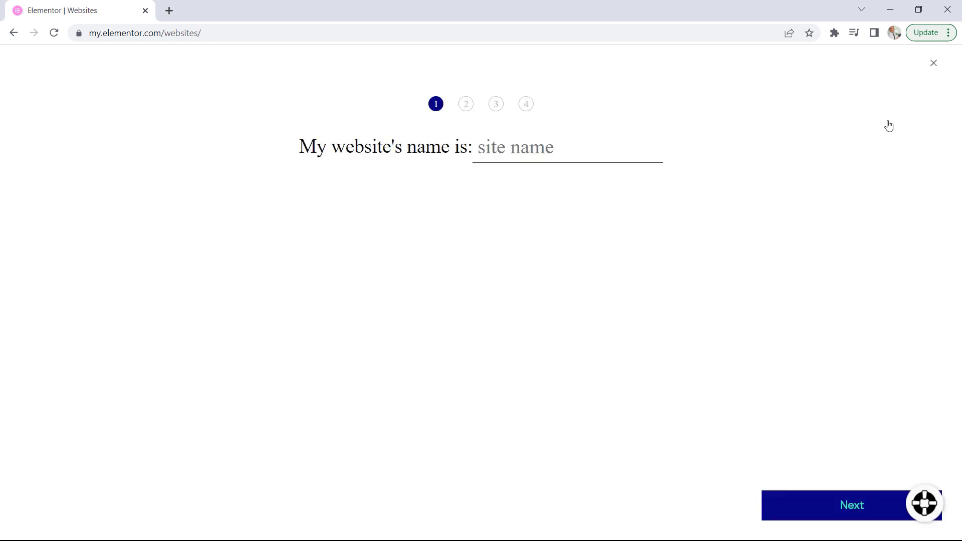
click(616, 161)
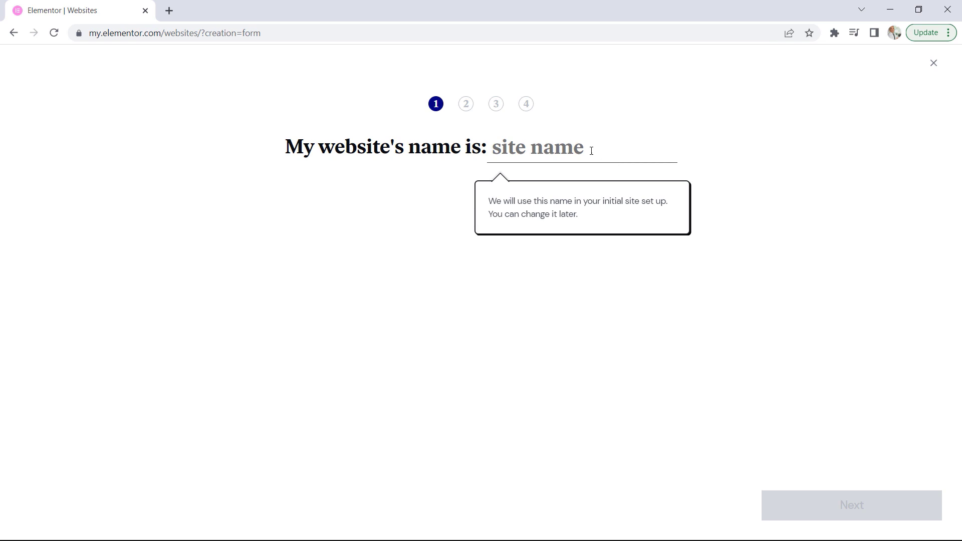
text(seo)
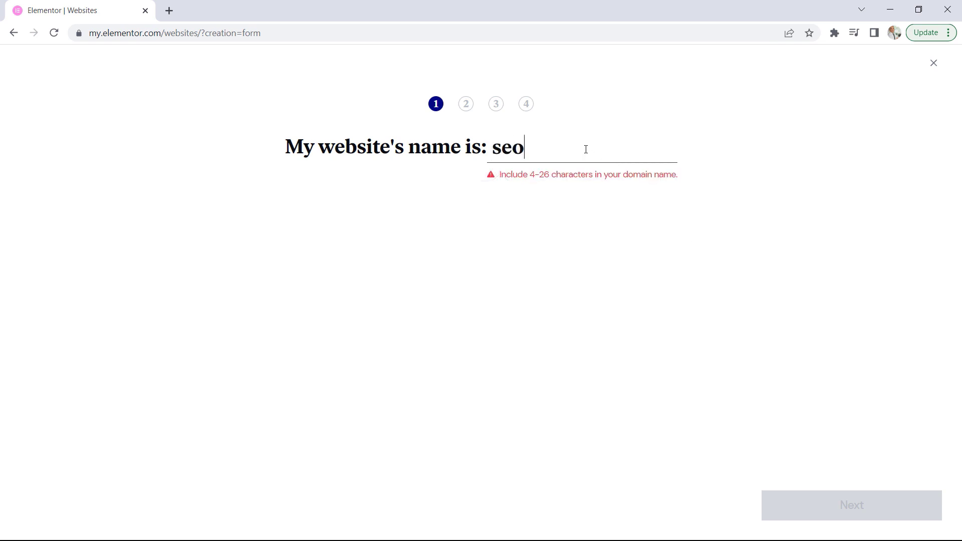
text(experts)
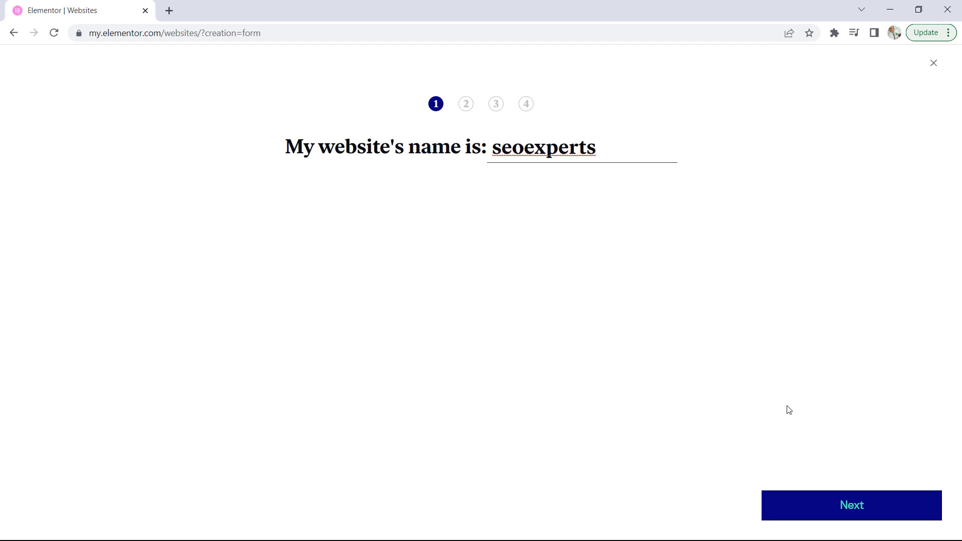
click(843, 501)
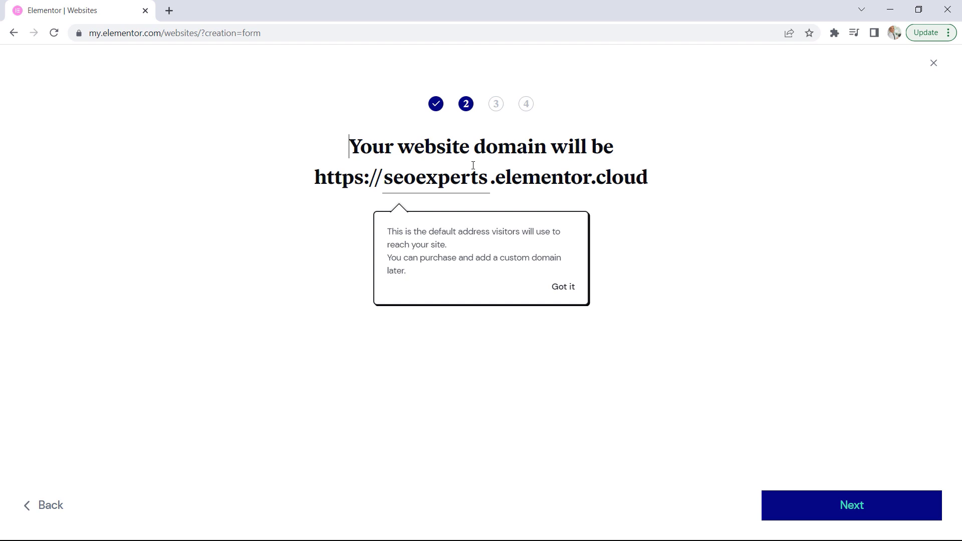
click(855, 506)
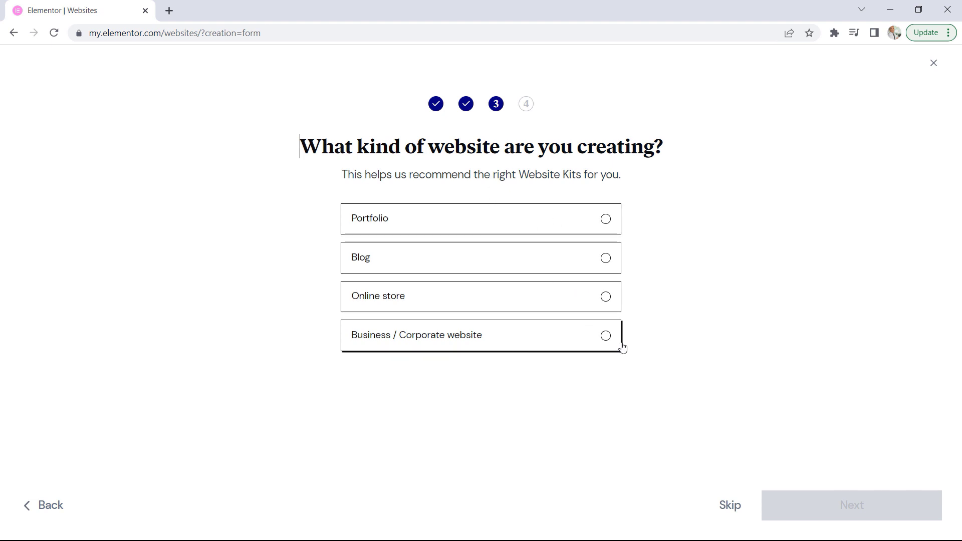
Set the website kind to Business / Corporate website and create the site from scratch without a Website Kit
click(605, 335)
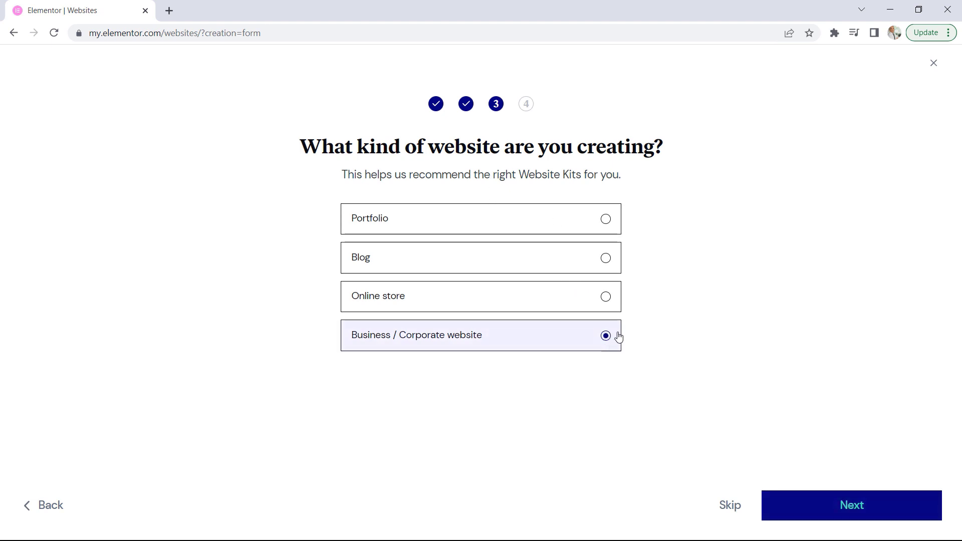
click(851, 508)
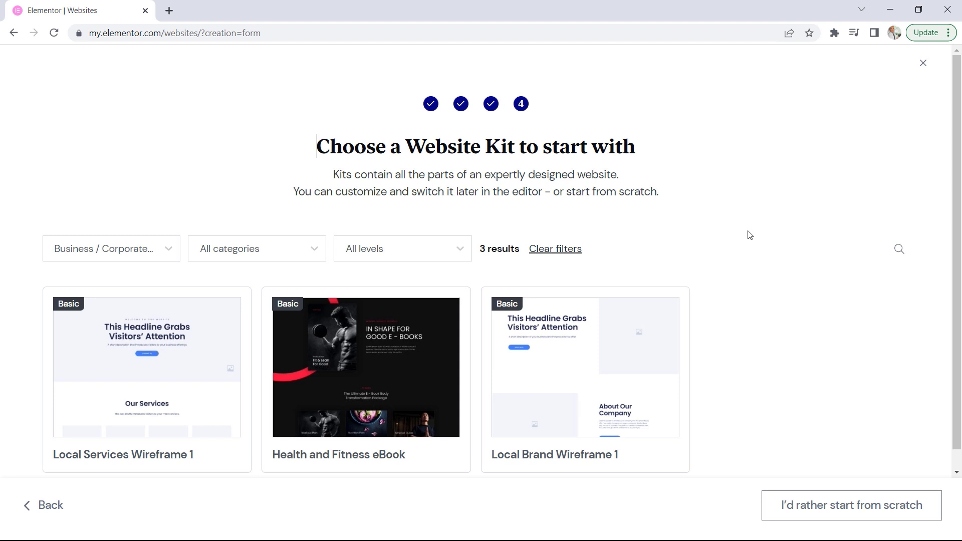
click(839, 510)
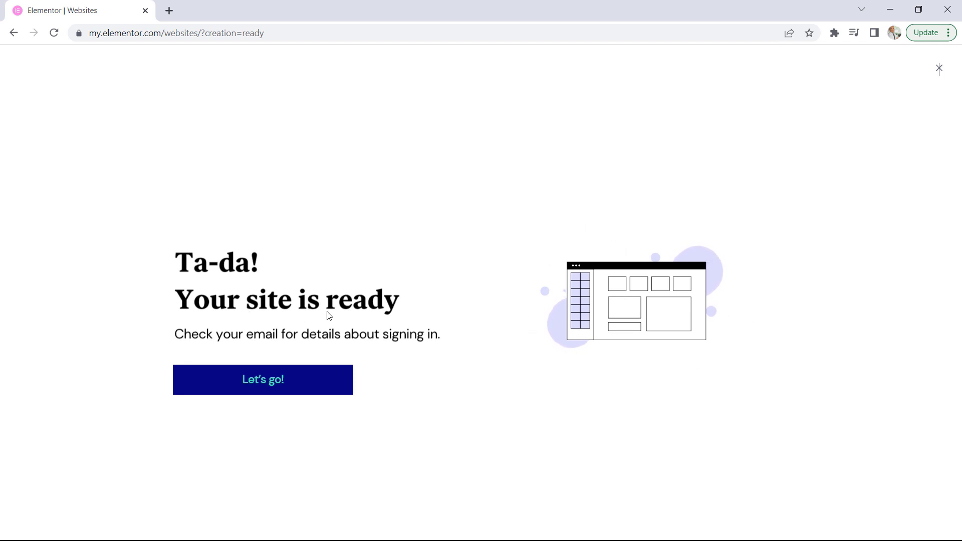
Finish the website creation and open the management page of the seoexperts site at its domain and Site Lock settings
click(278, 385)
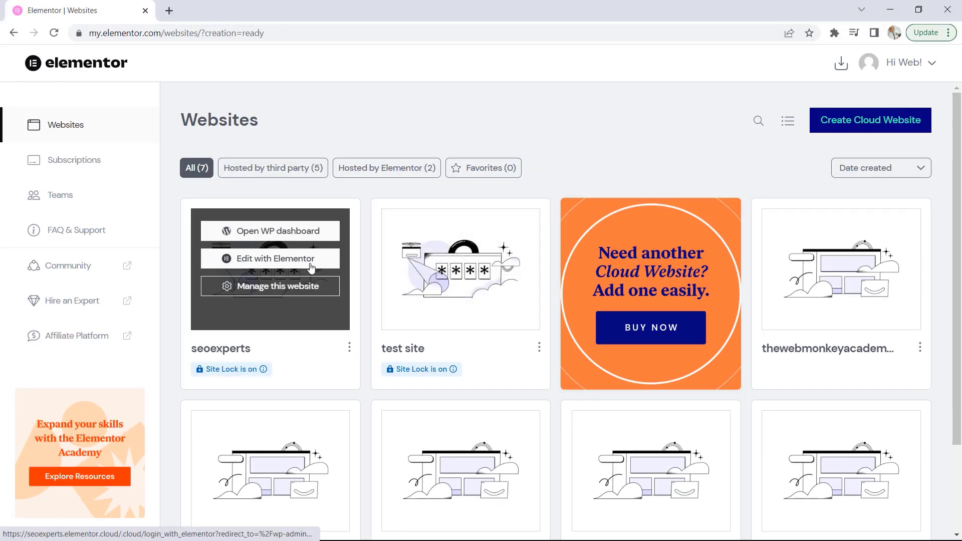
click(270, 288)
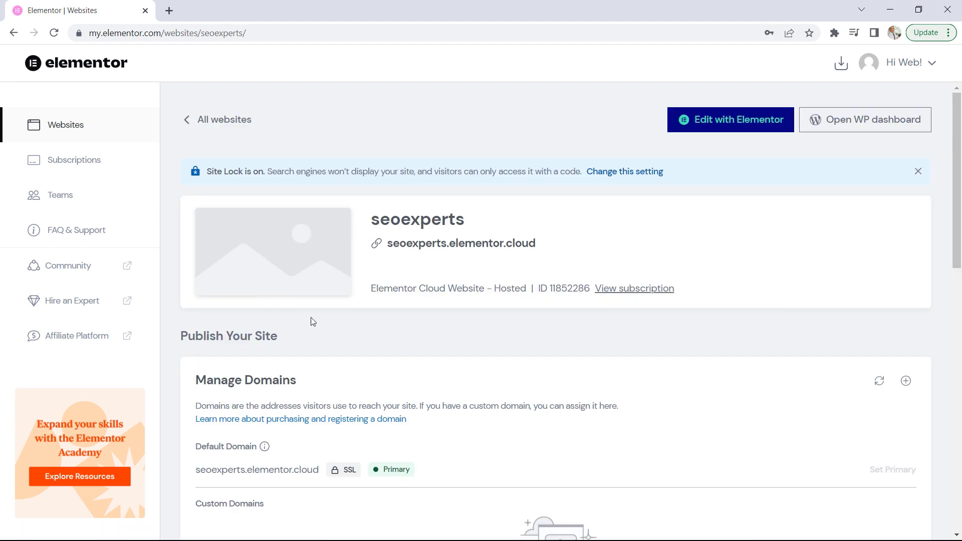
scroll(729, 301, down, 7)
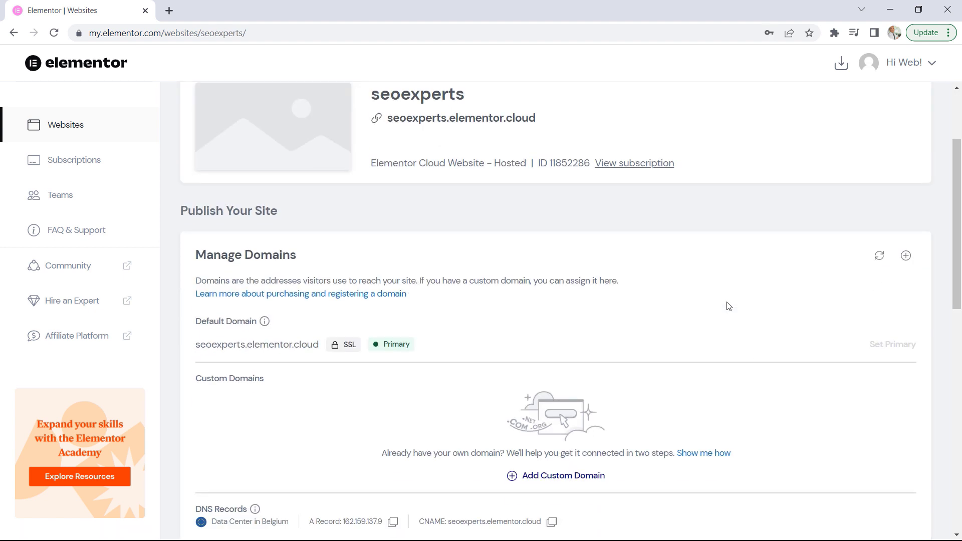
scroll(727, 304, down, 2)
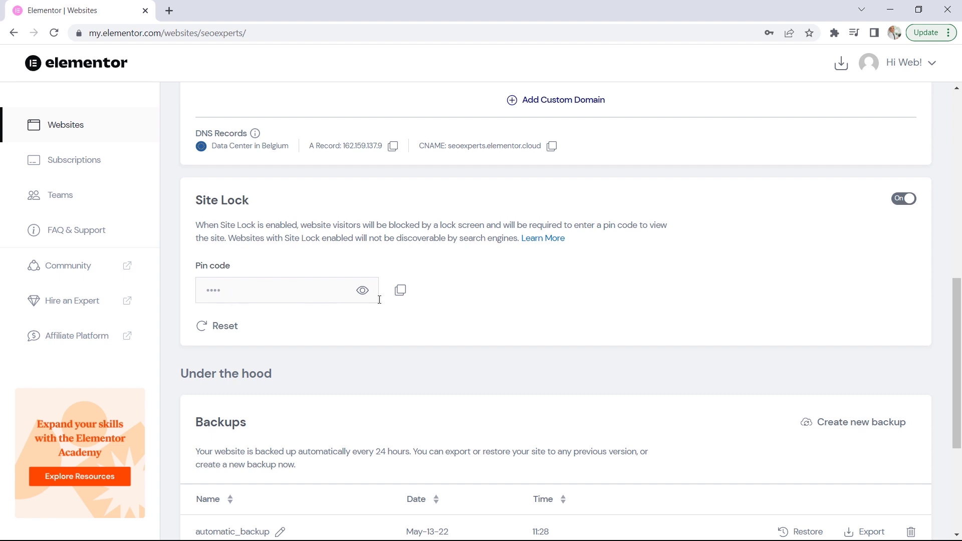
Reveal the Site Lock pin code, and turn Site Lock off to make the site publicly accessible
click(363, 293)
click(905, 200)
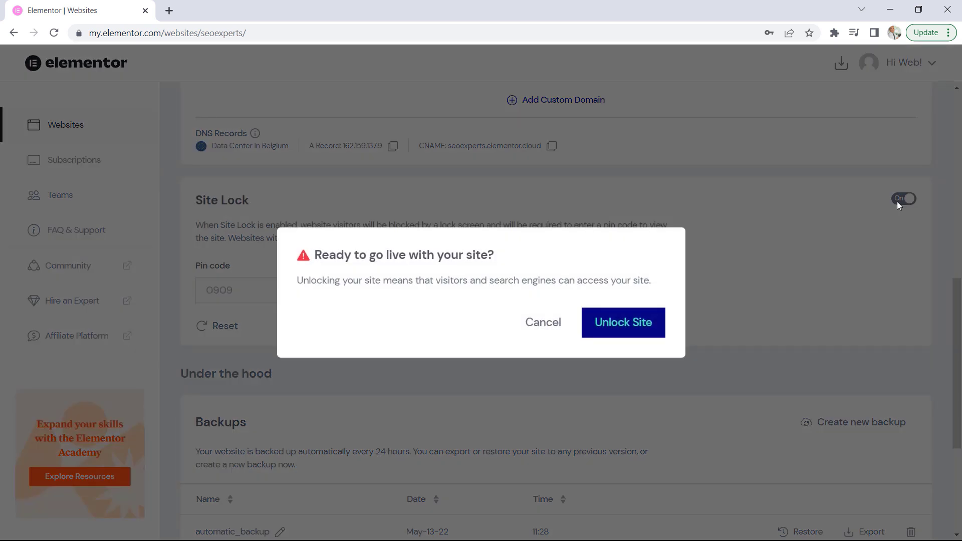
click(634, 325)
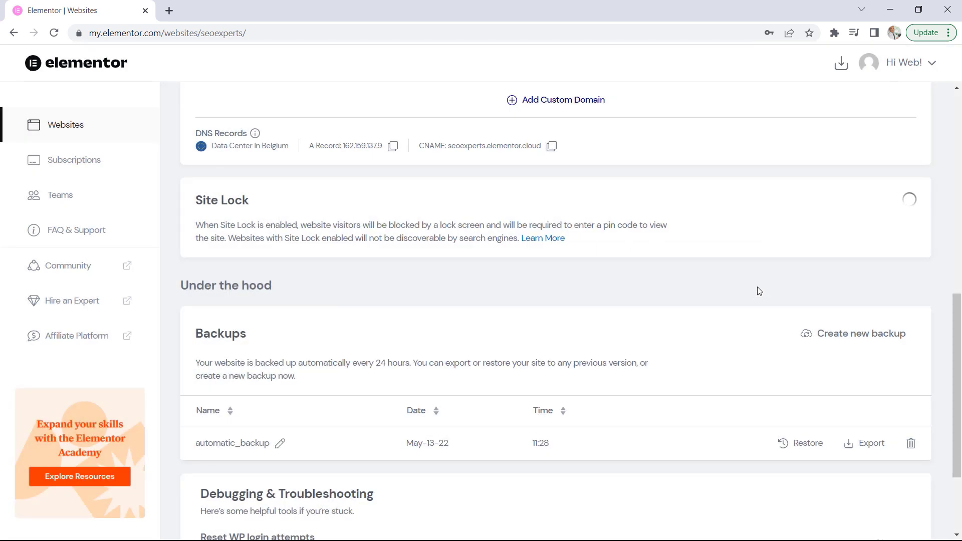
Look over the backup and debugging options, and open the installed themes in the site's WordPress dashboard
scroll(757, 288, down, 3)
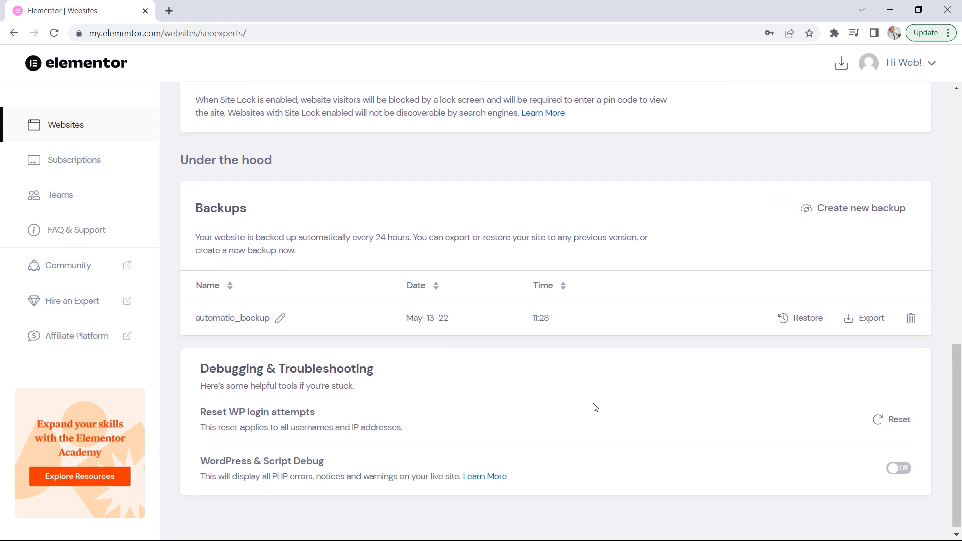
scroll(593, 406, up, 12)
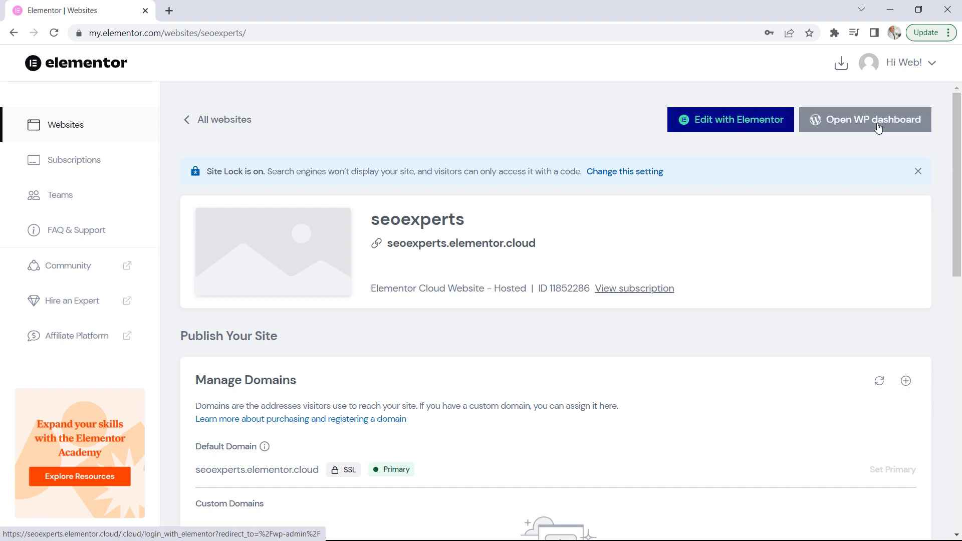
click(852, 126)
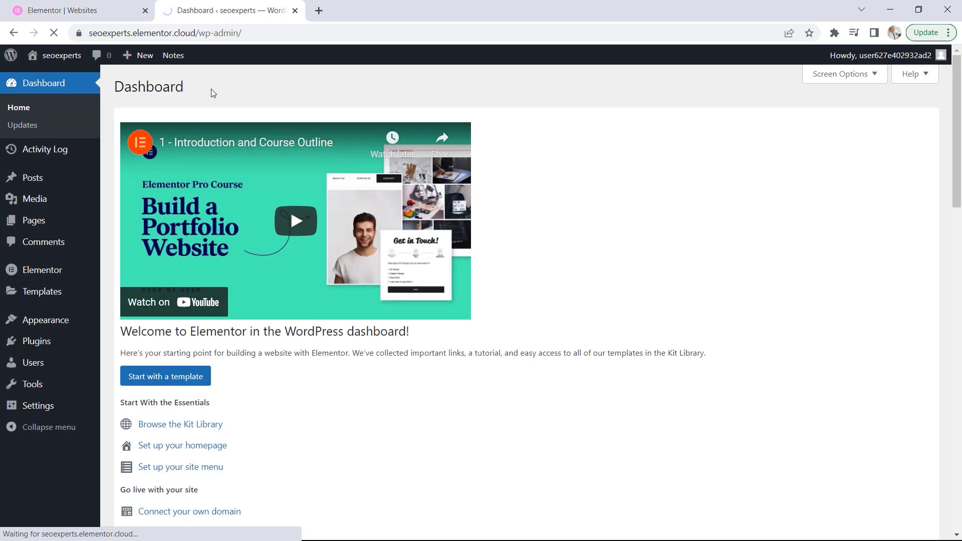
mouse_move(60, 330)
click(115, 321)
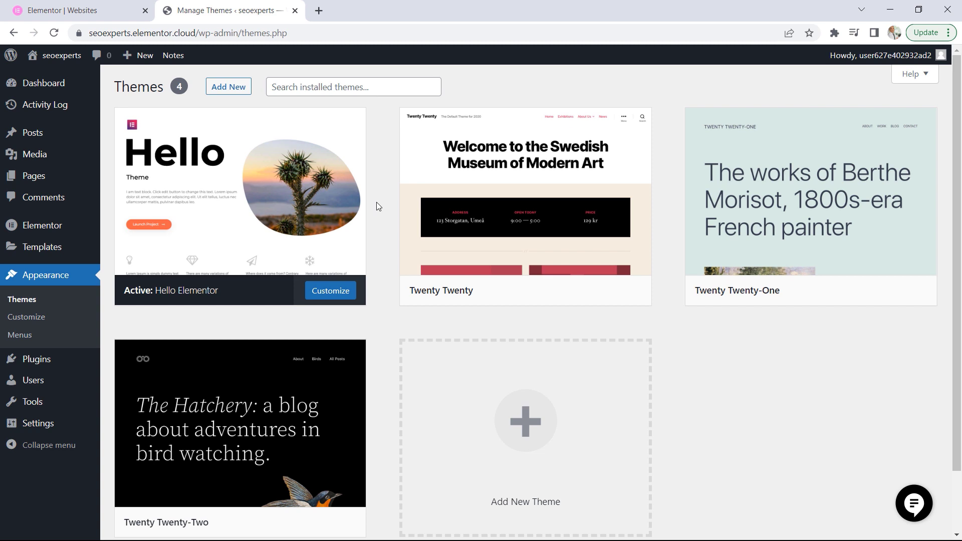
mouse_move(201, 166)
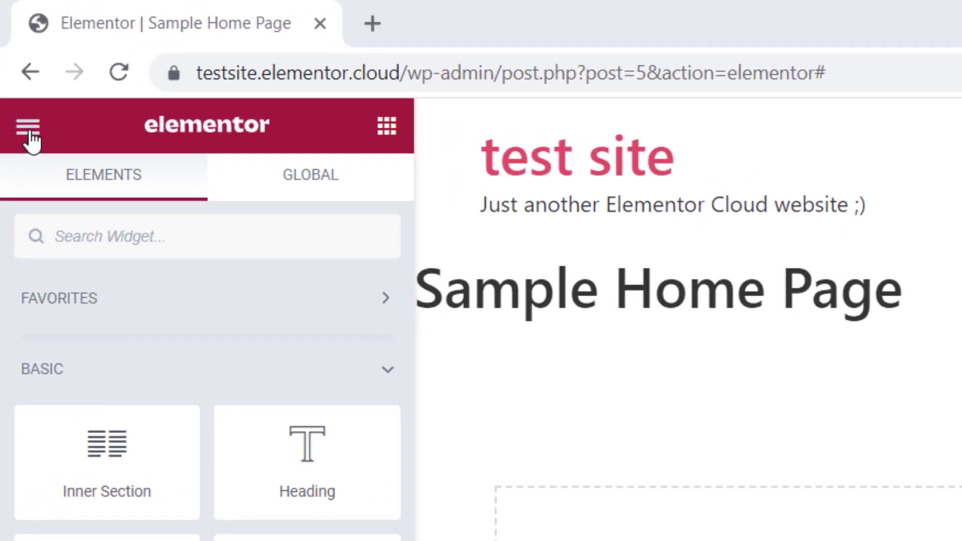
Open the Elementor editor's user preferences on the Sample Home Page and set the UI theme to Dark
click(28, 131)
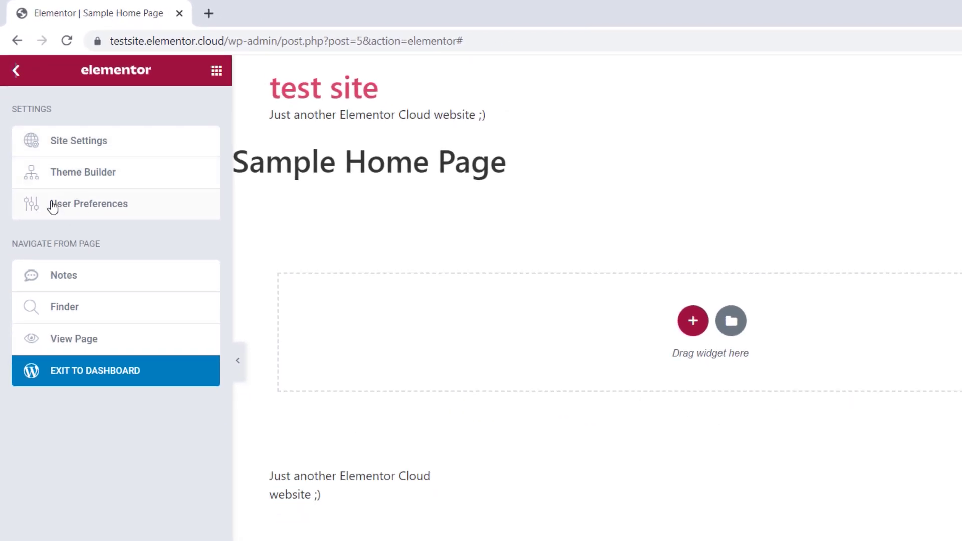
click(96, 211)
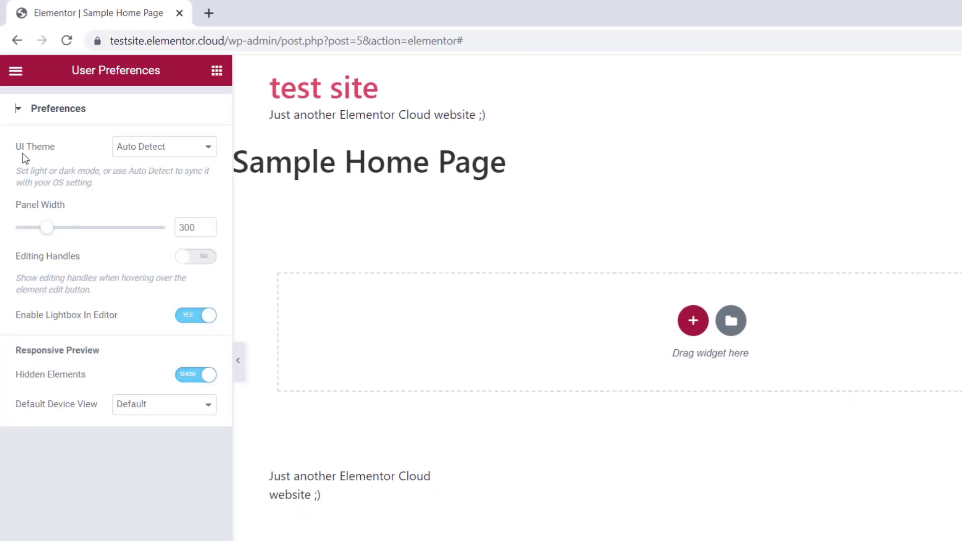
click(133, 152)
click(128, 187)
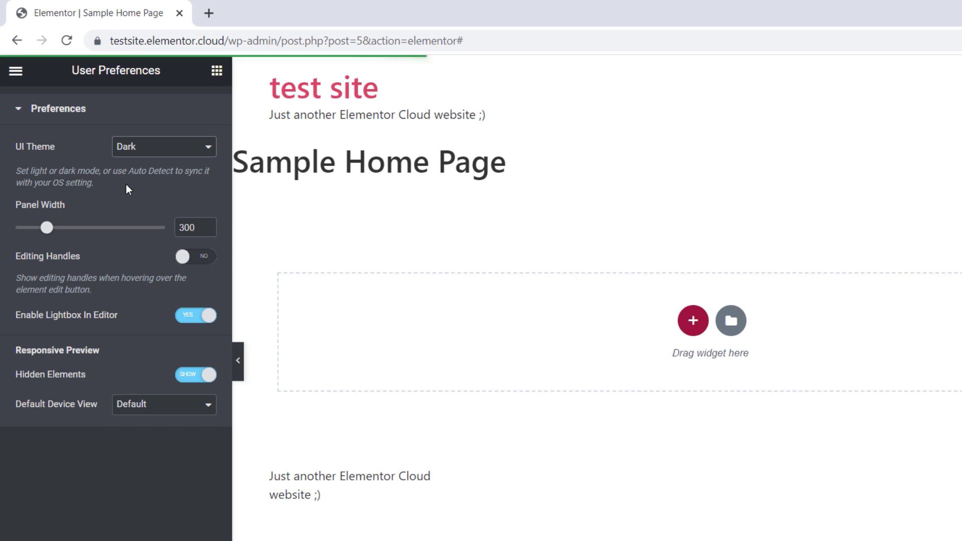
Switch the editor's UI theme to Light and return it to Dark
click(136, 157)
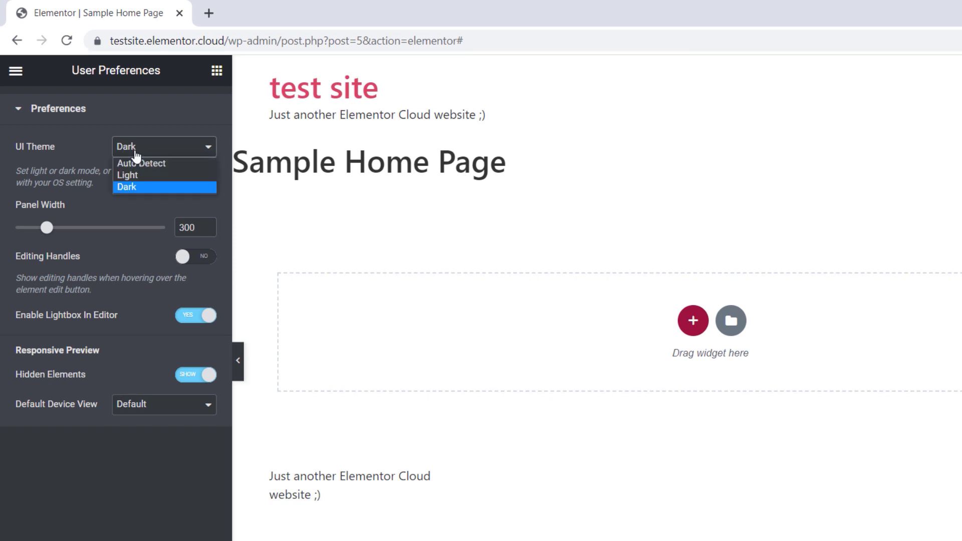
click(137, 176)
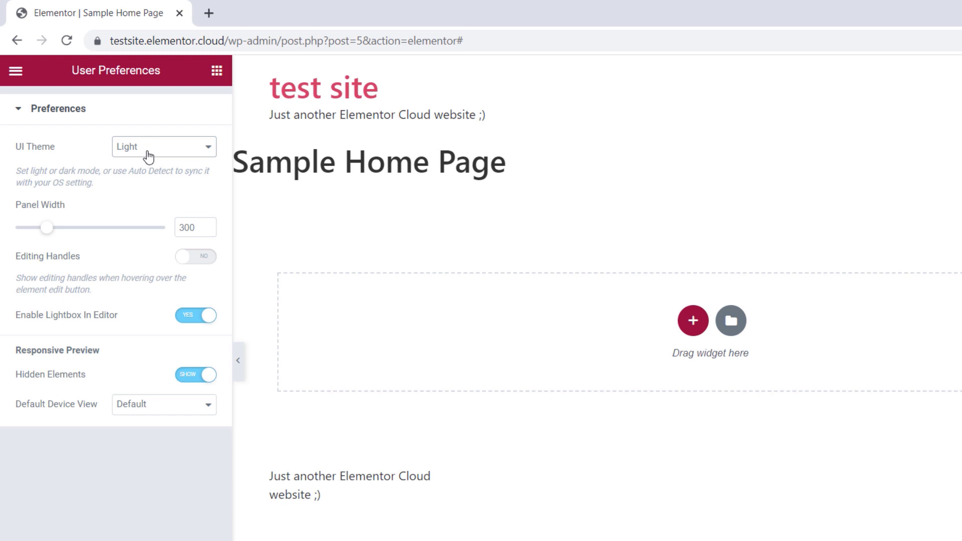
click(148, 156)
click(146, 186)
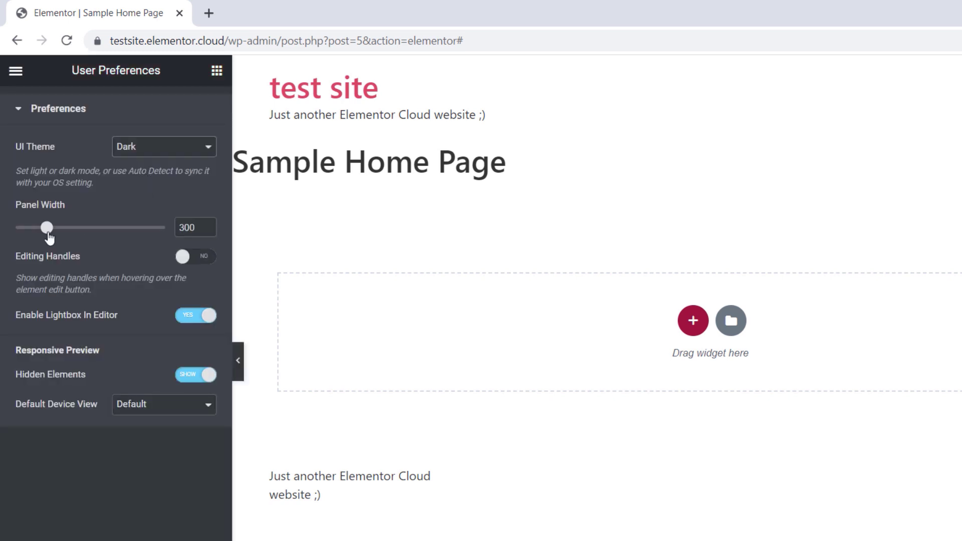
Try widening the editor panel to 541, and return the panel width to 300
drag(48, 229, 90, 227)
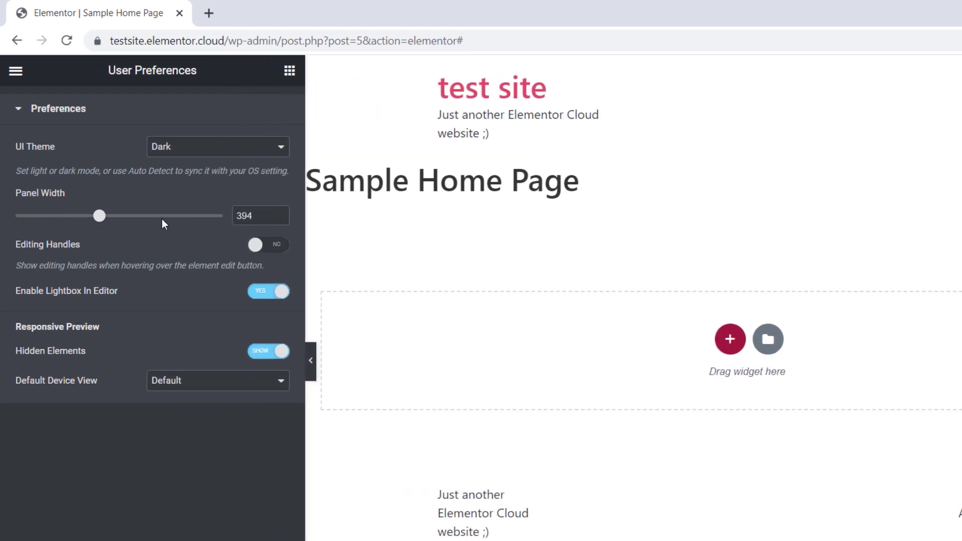
click(161, 218)
drag(346, 215, 320, 218)
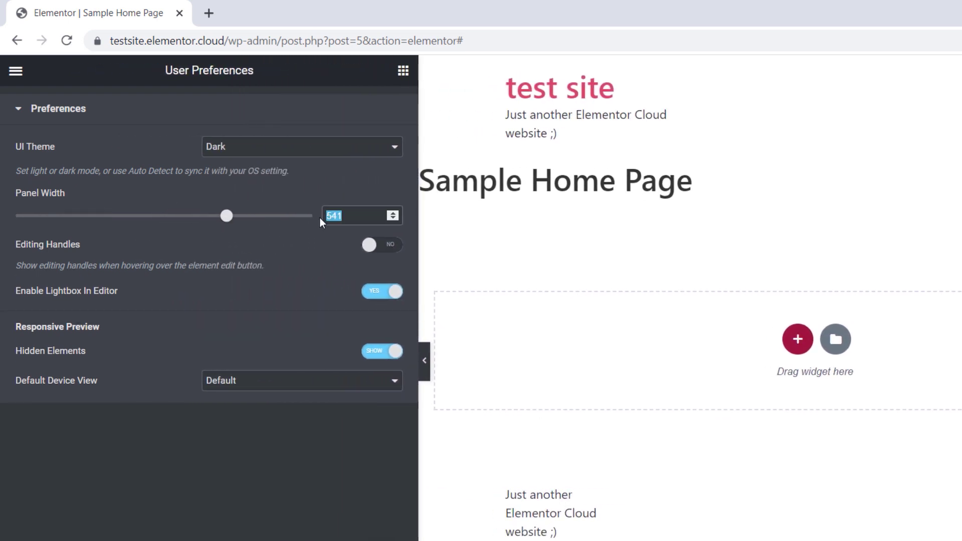
text(300)
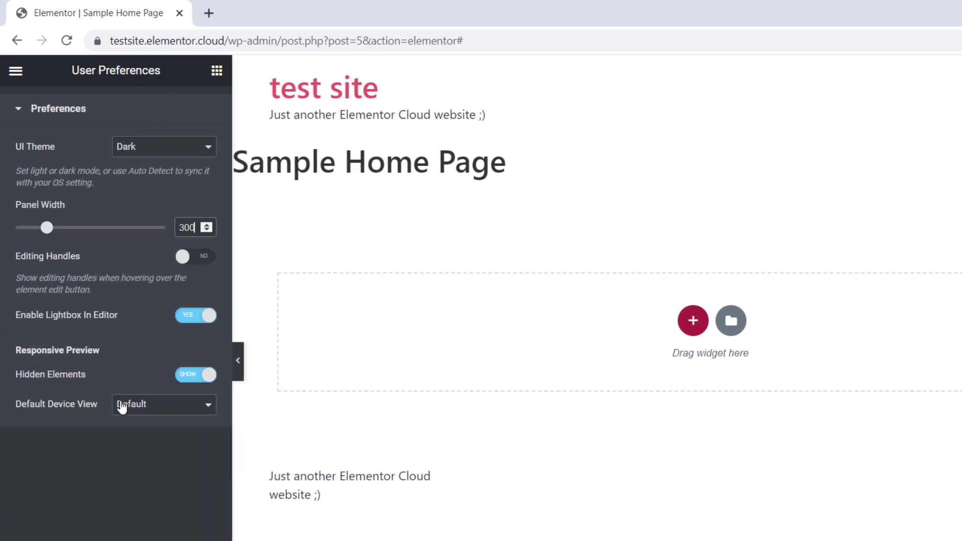
Keep the default device view as Default and update the Sample Home Page
click(142, 407)
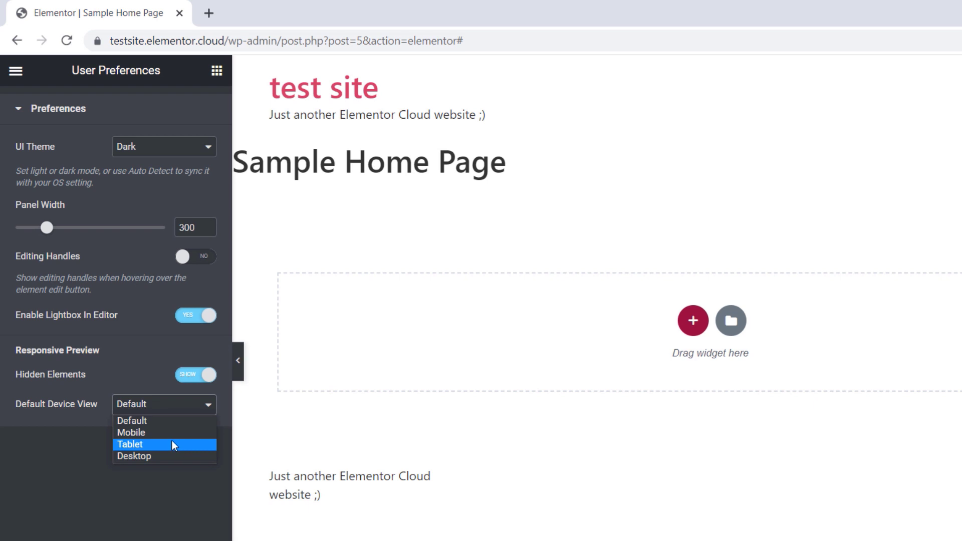
click(149, 425)
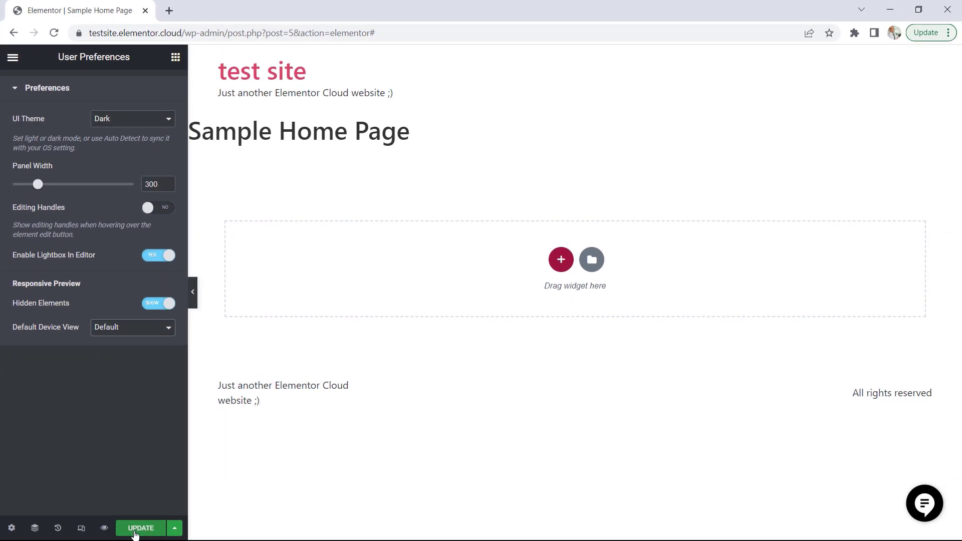
click(135, 533)
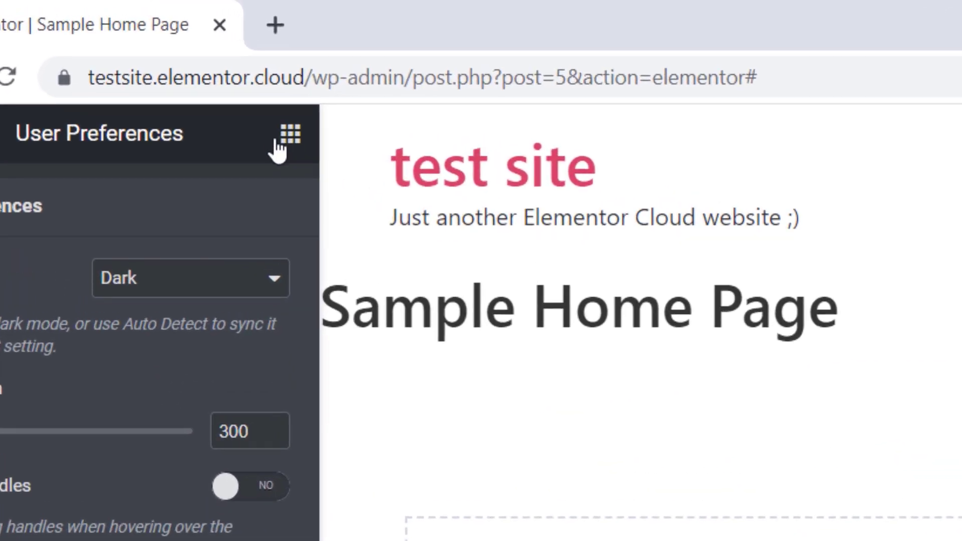
Return to the widget list and look through the Favorites and Basic widget categories
click(291, 141)
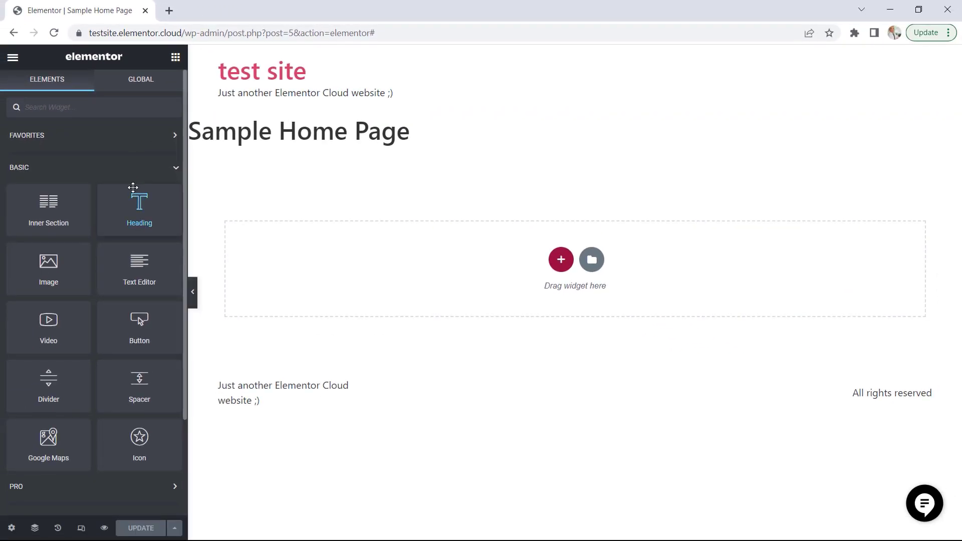
click(116, 175)
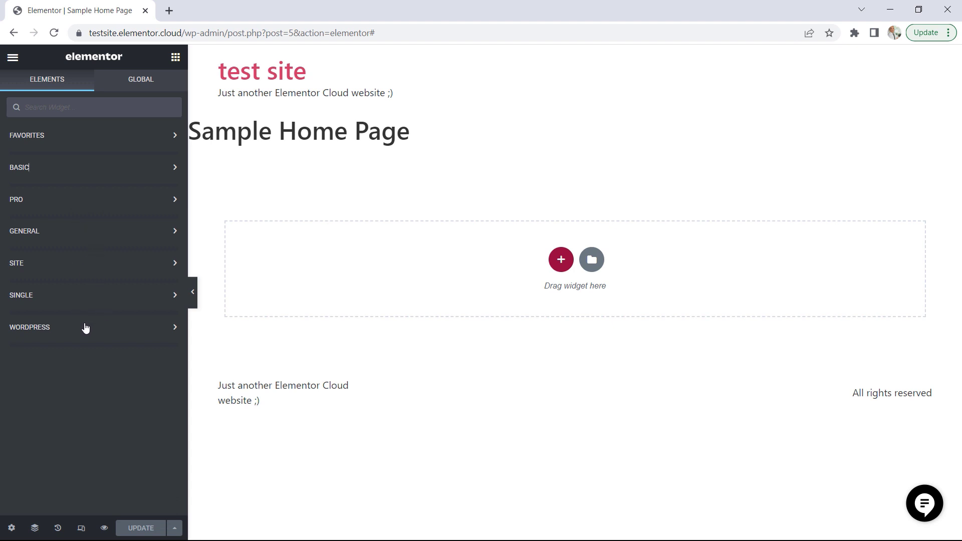
click(48, 137)
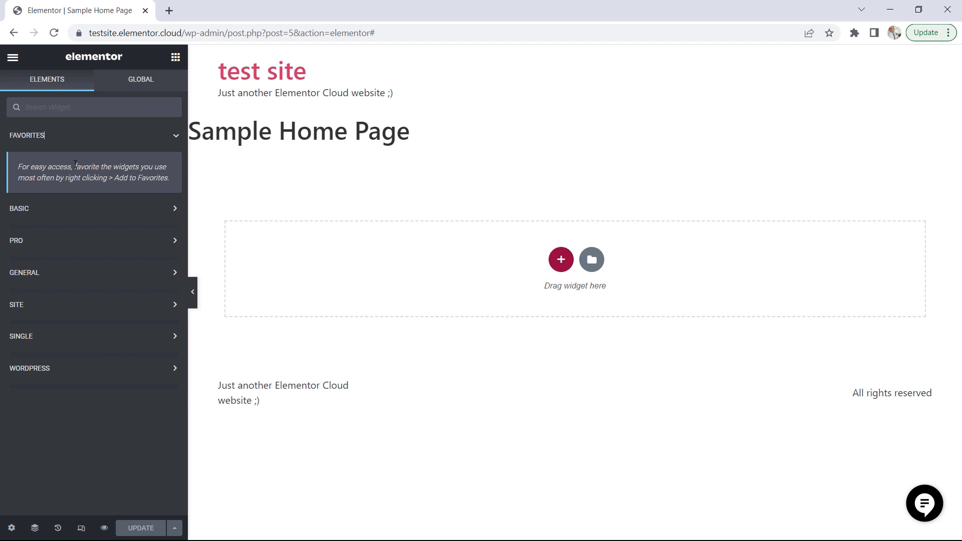
click(78, 133)
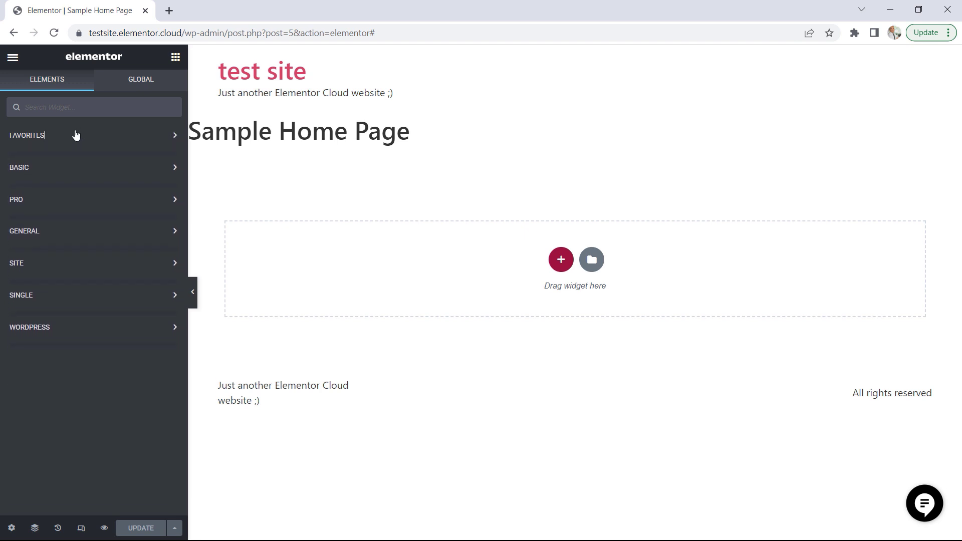
click(76, 178)
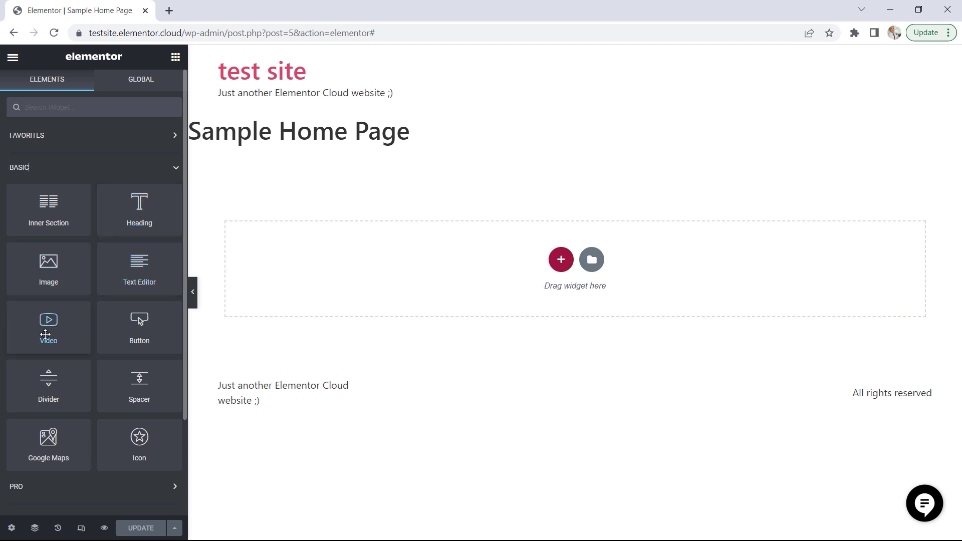
click(99, 173)
Look through the Pro and General widget categories, and reopen the Basic widgets
click(99, 209)
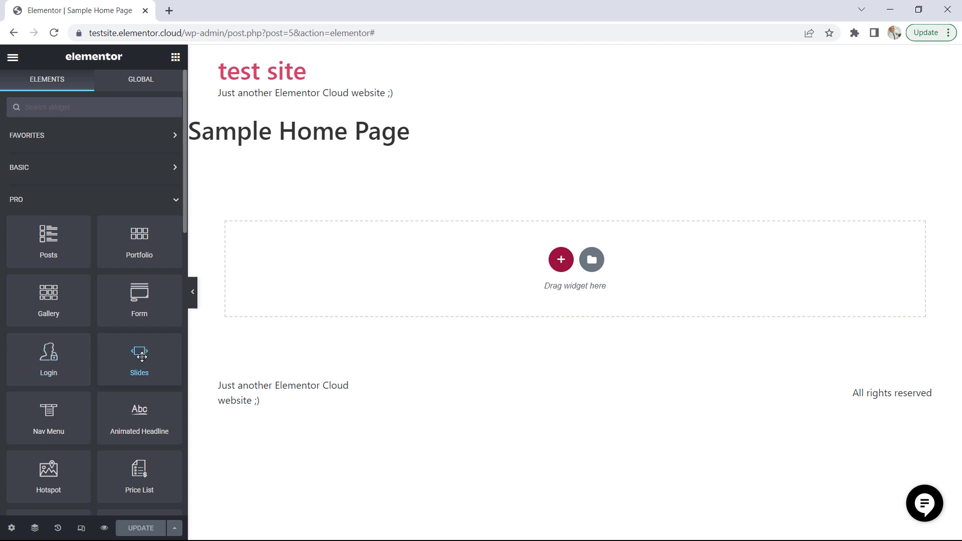
scroll(142, 357, down, 3)
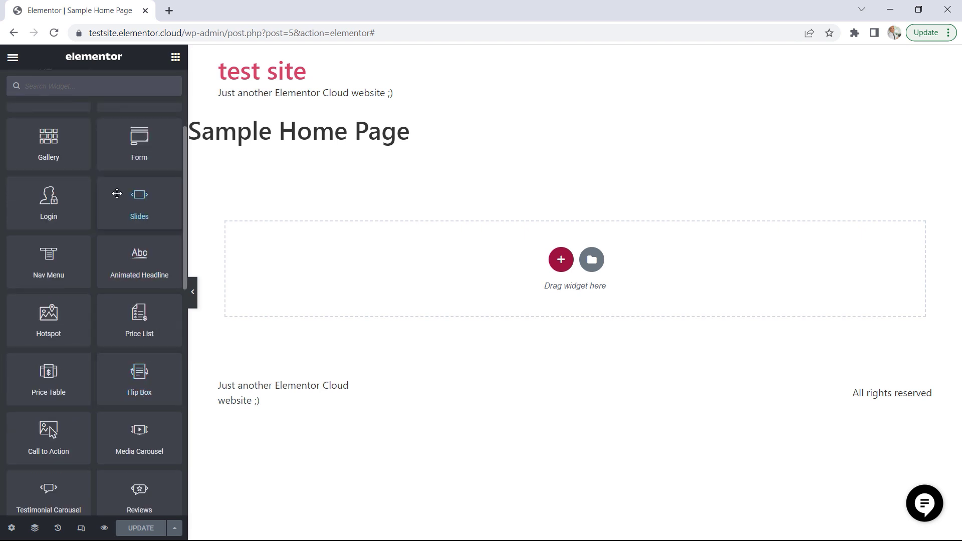
scroll(116, 194, up, 3)
click(101, 203)
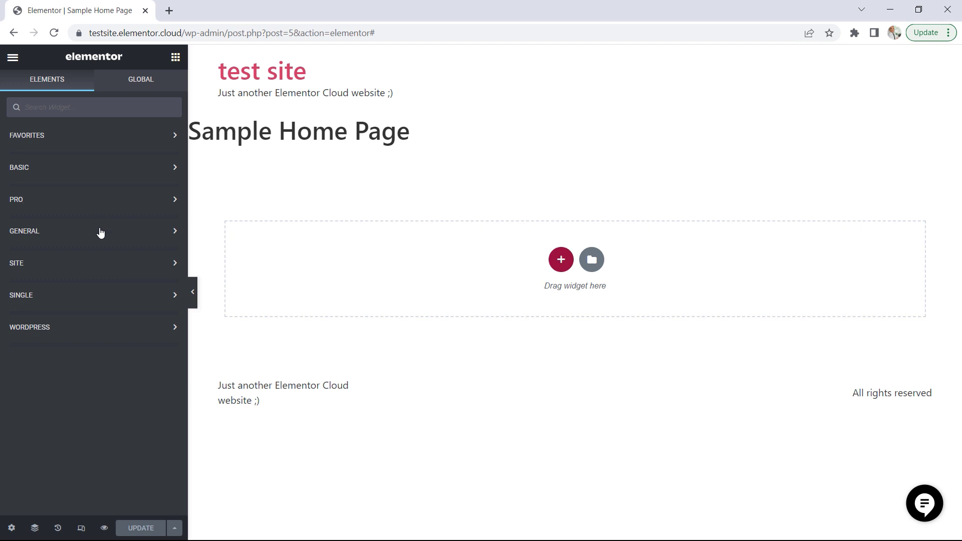
click(101, 231)
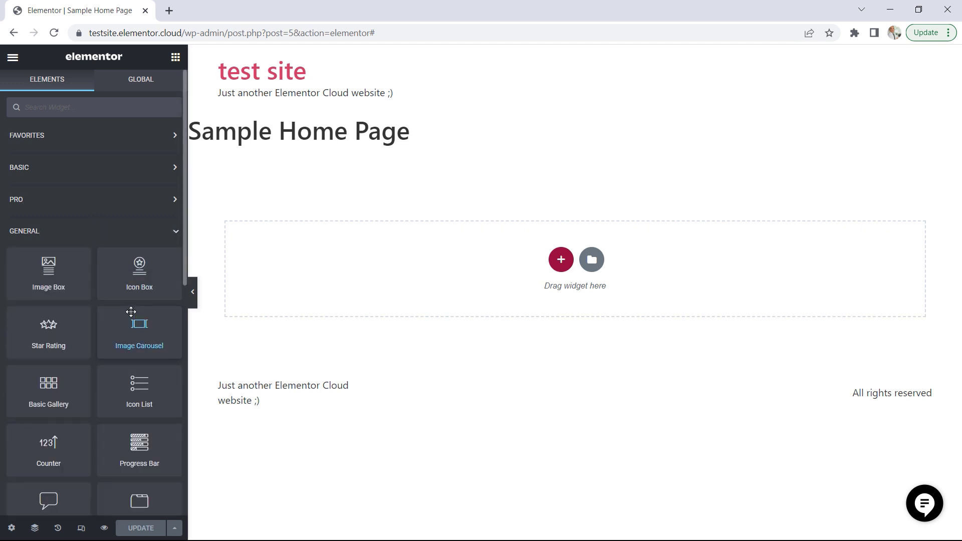
scroll(131, 312, down, 2)
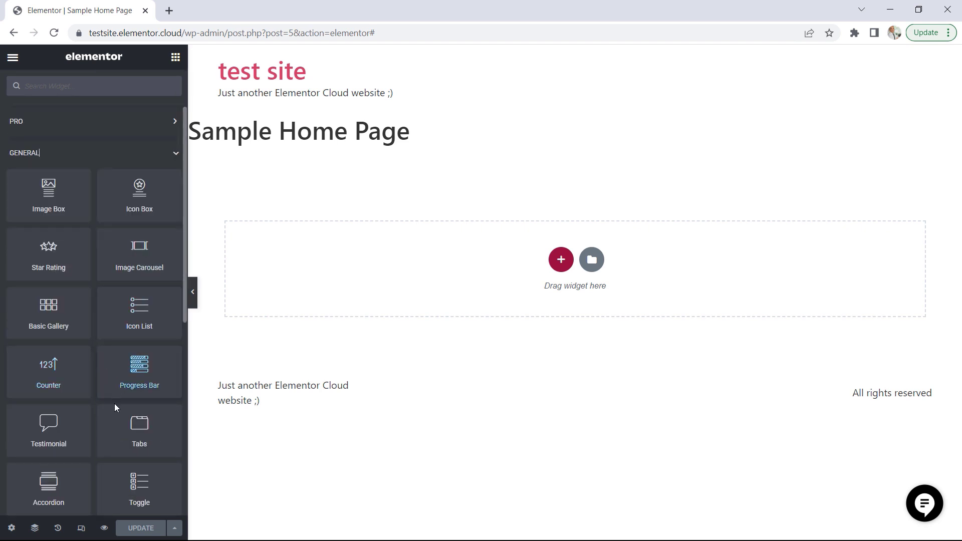
scroll(101, 326, up, 2)
click(90, 235)
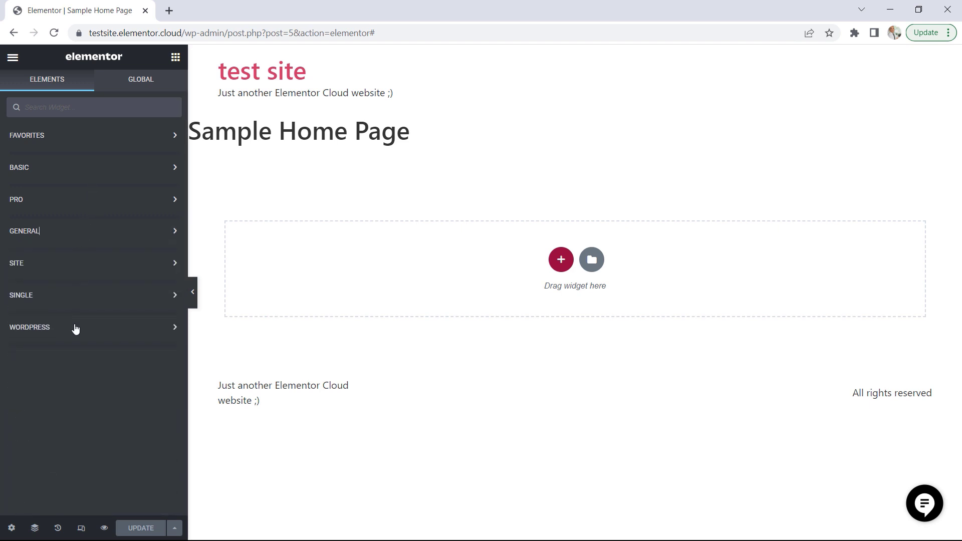
click(105, 174)
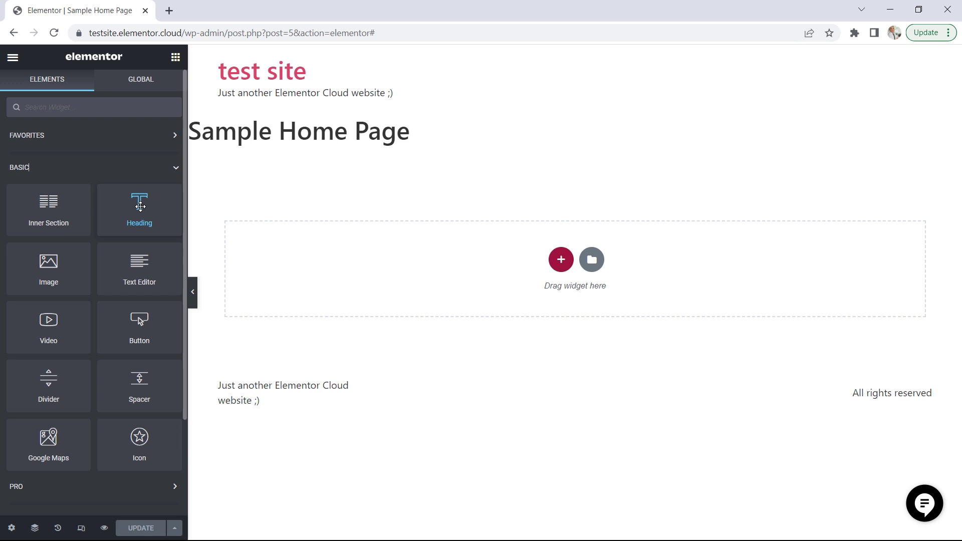
Add a Heading widget to the empty drop area and set its title to "This is a header"
drag(141, 206, 456, 267)
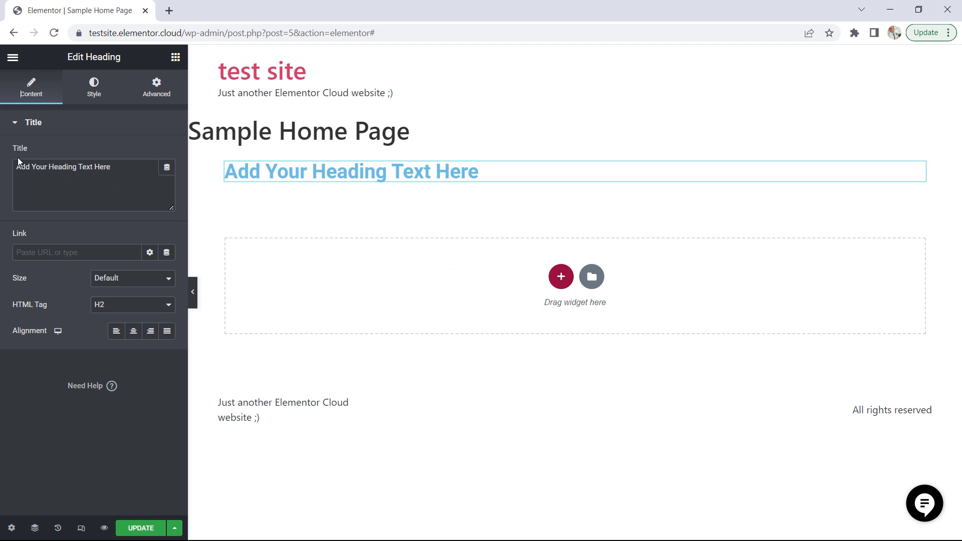
drag(112, 167, 17, 167)
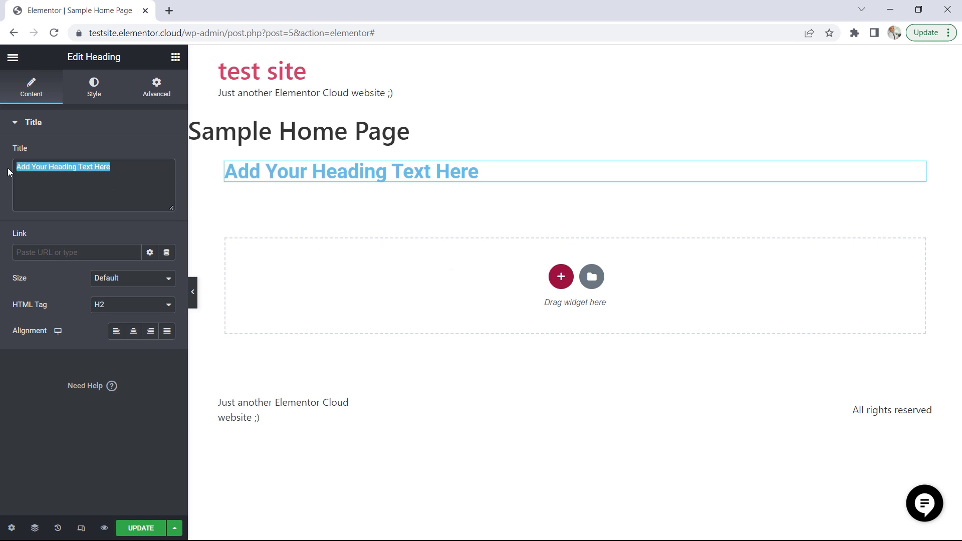
text(This is a)
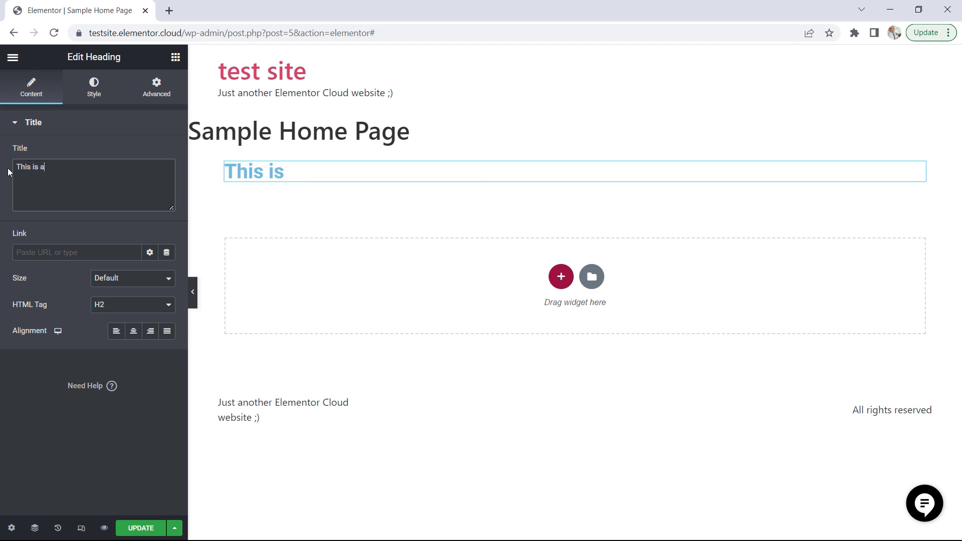
text( header)
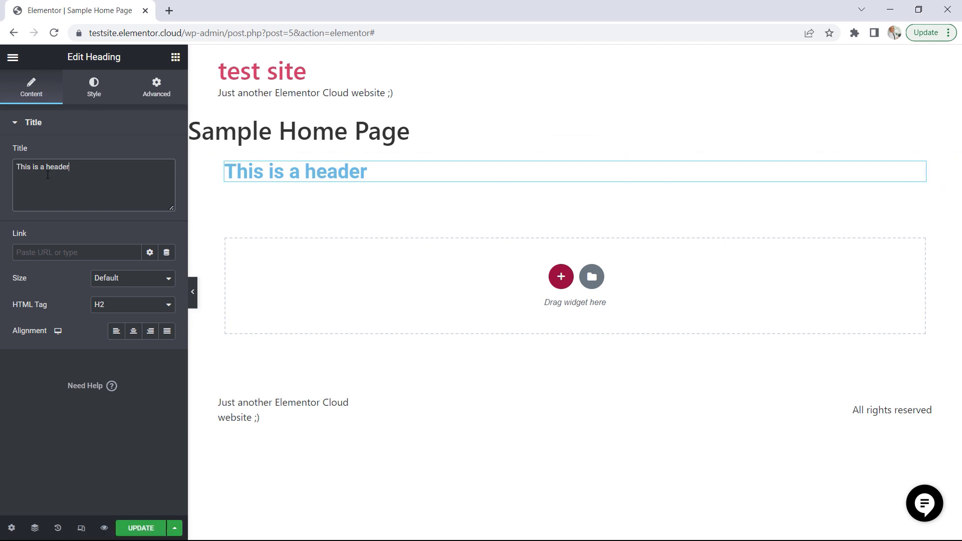
Try the XXL size on the heading, and return its size to Default
click(56, 253)
click(114, 284)
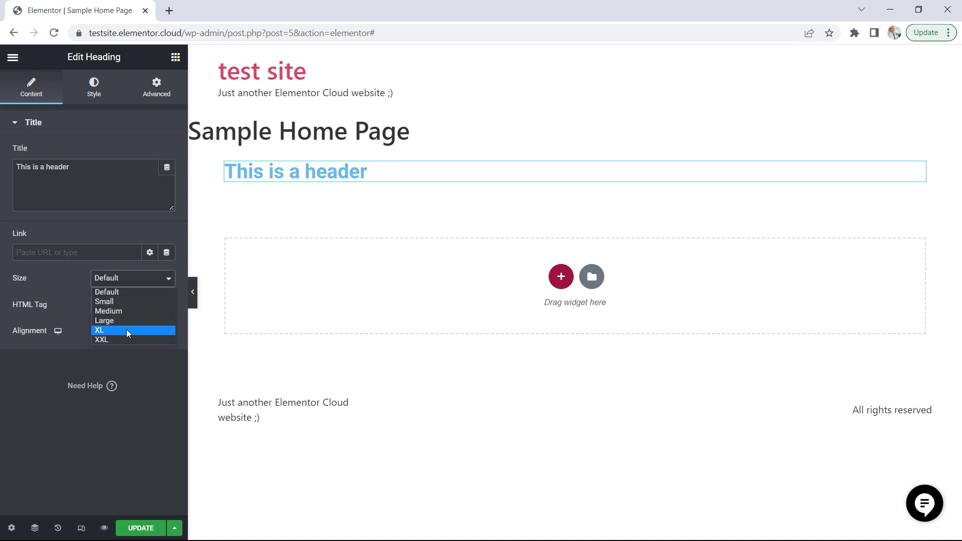
click(114, 340)
click(122, 280)
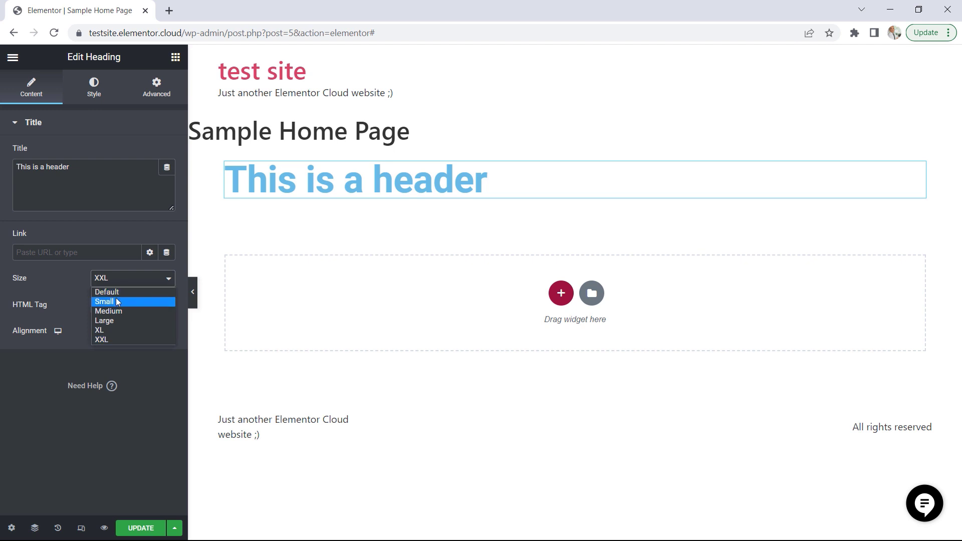
click(118, 293)
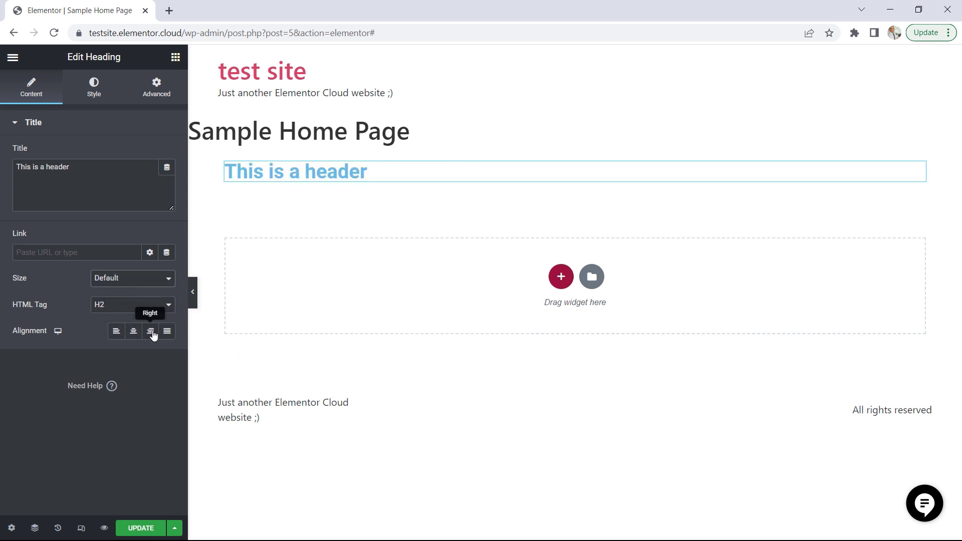
Add an Inner Section below the heading and look through its Layout, Style and Advanced settings
click(176, 59)
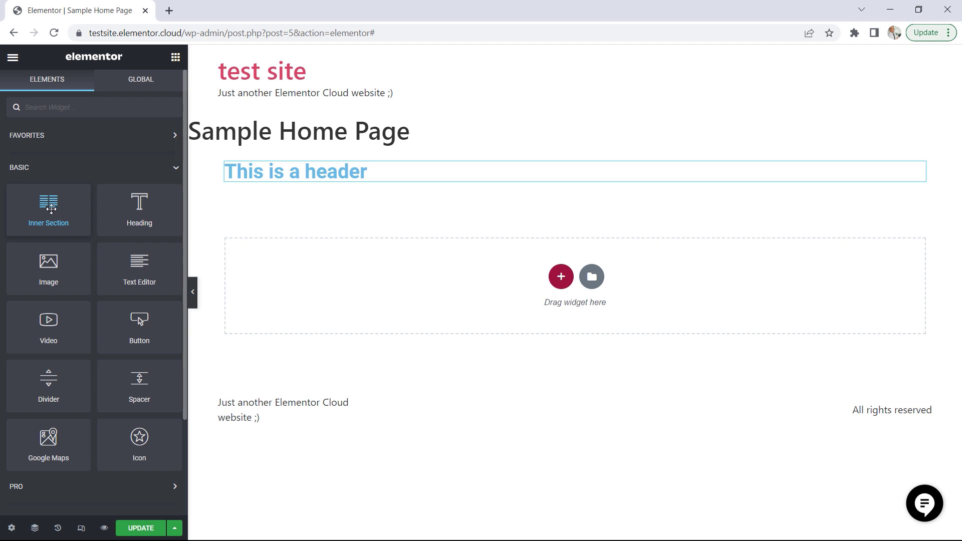
drag(44, 206, 375, 289)
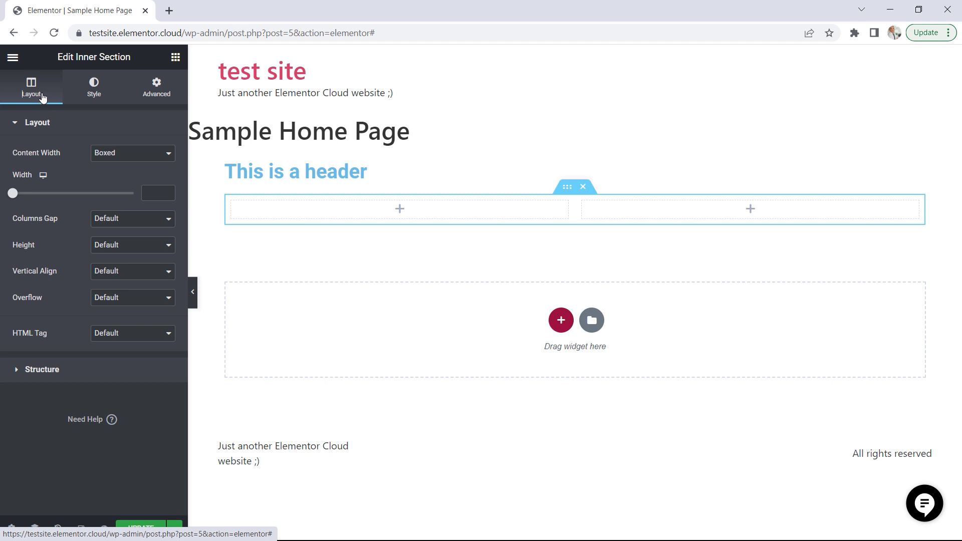
click(103, 156)
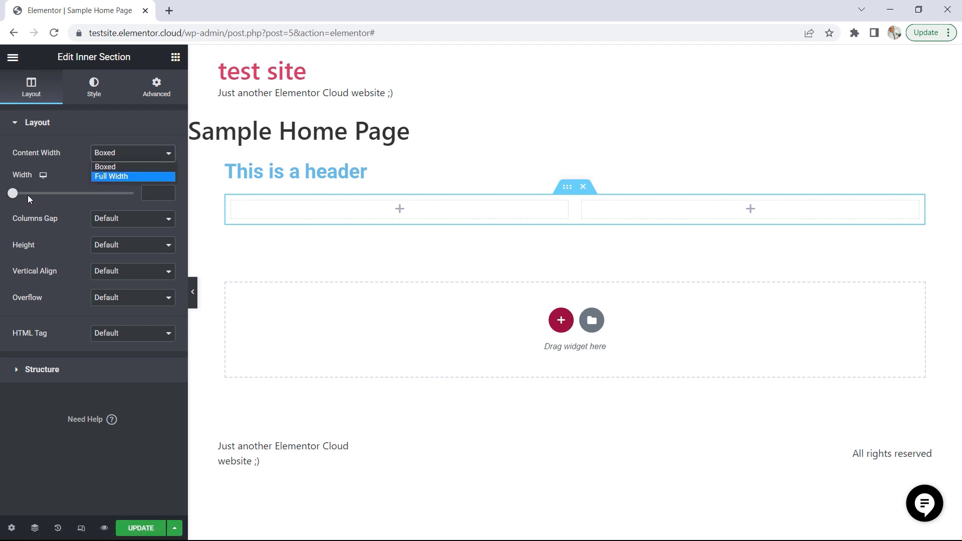
click(84, 136)
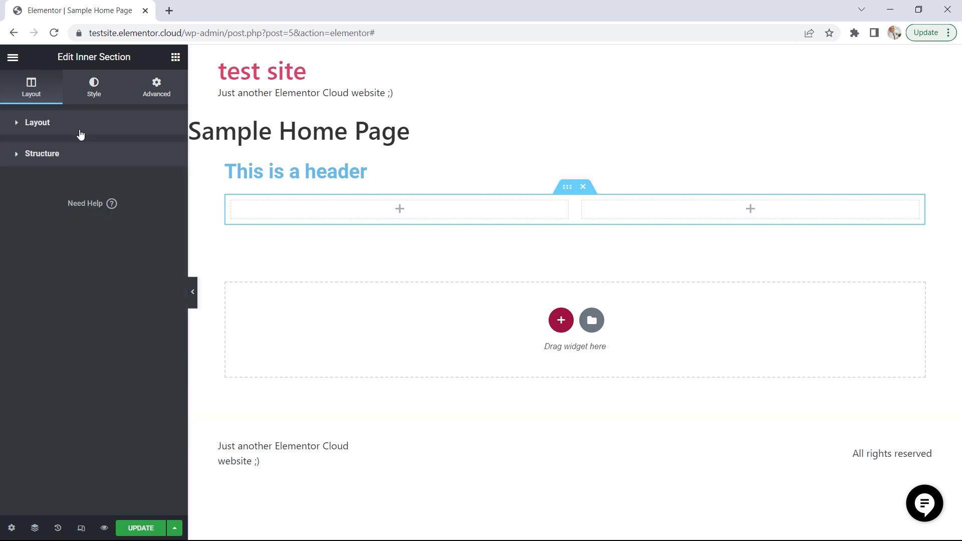
click(95, 93)
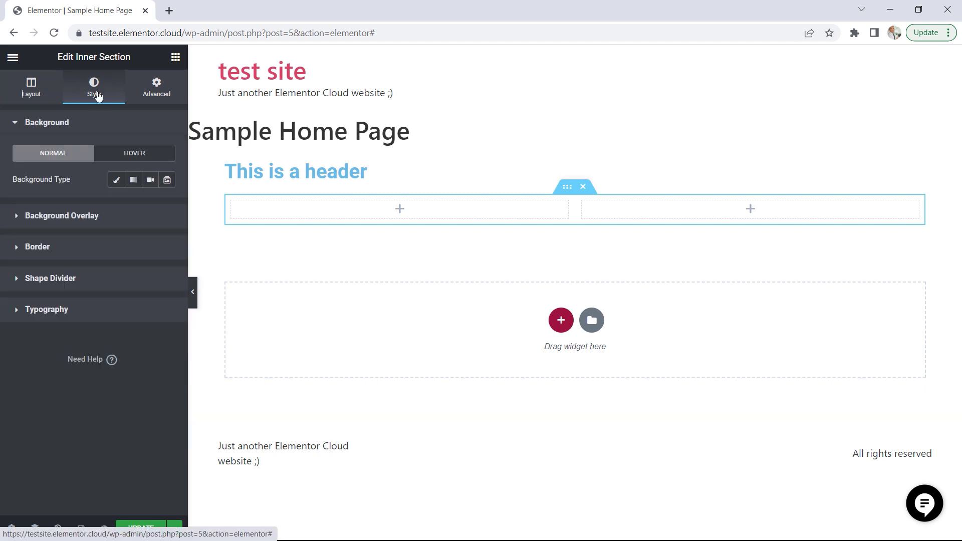
click(155, 90)
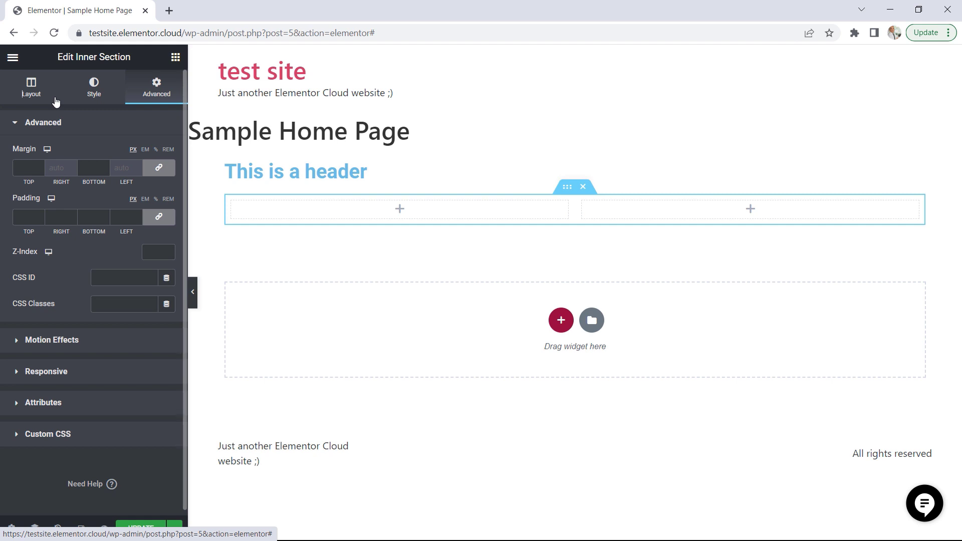
Delete the two-column inner section and the empty section that contained it
click(176, 57)
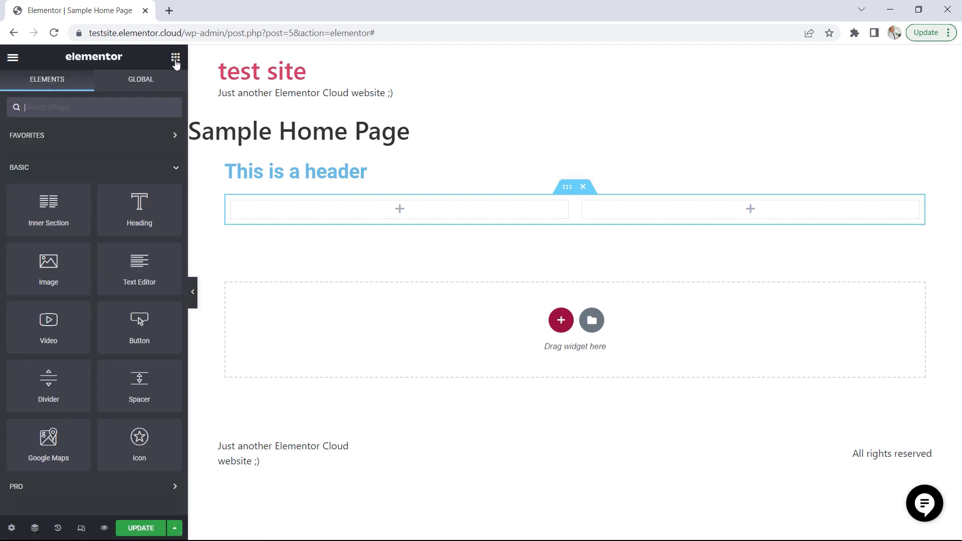
click(583, 187)
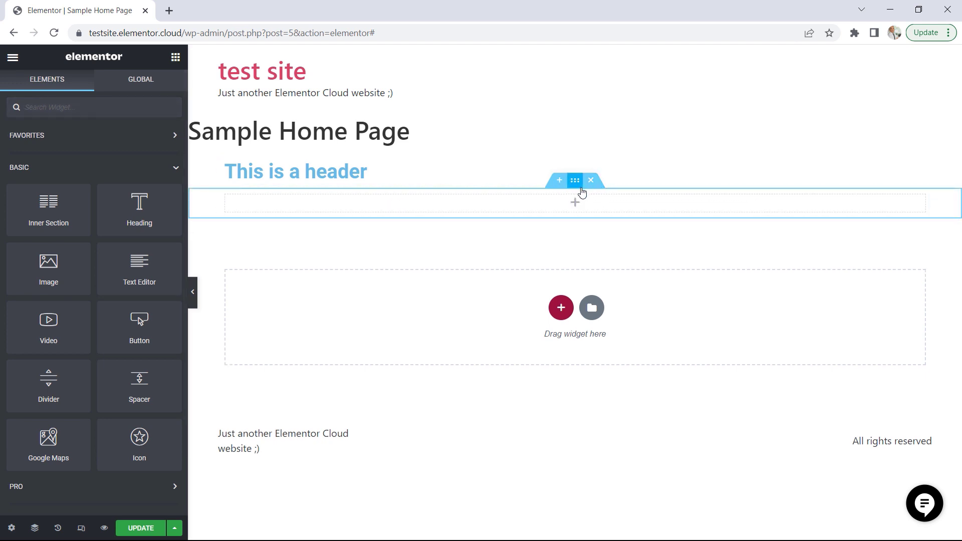
click(591, 182)
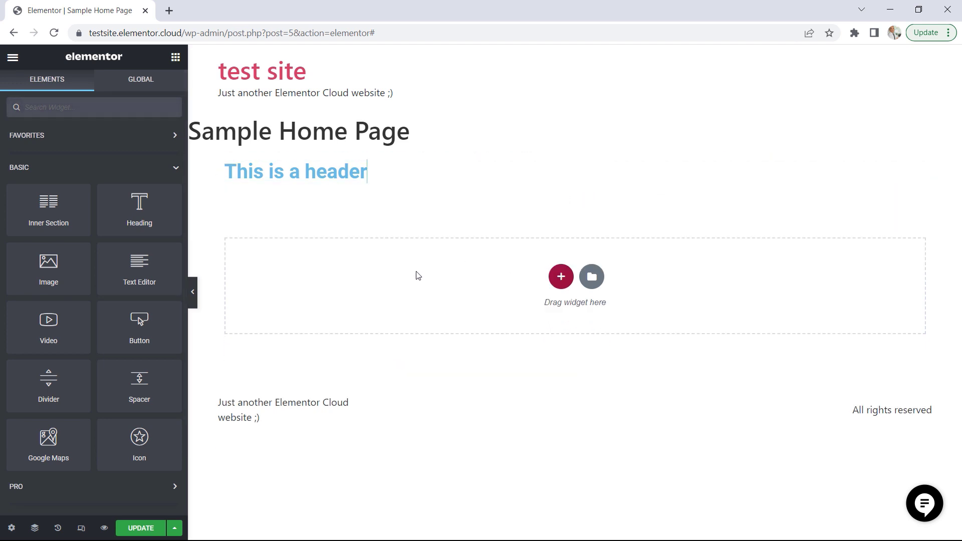
Change the text color of the "This is a header" heading to a light orange
click(347, 171)
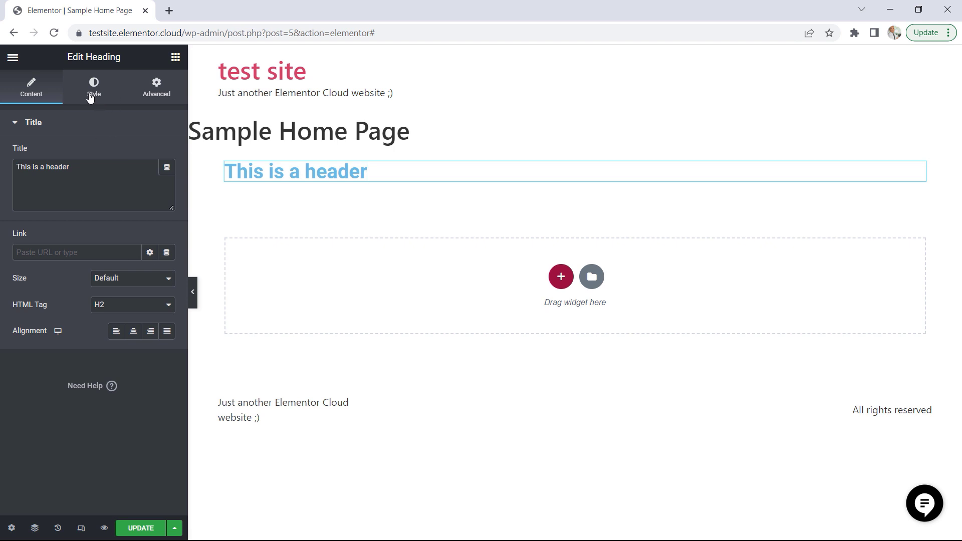
click(97, 97)
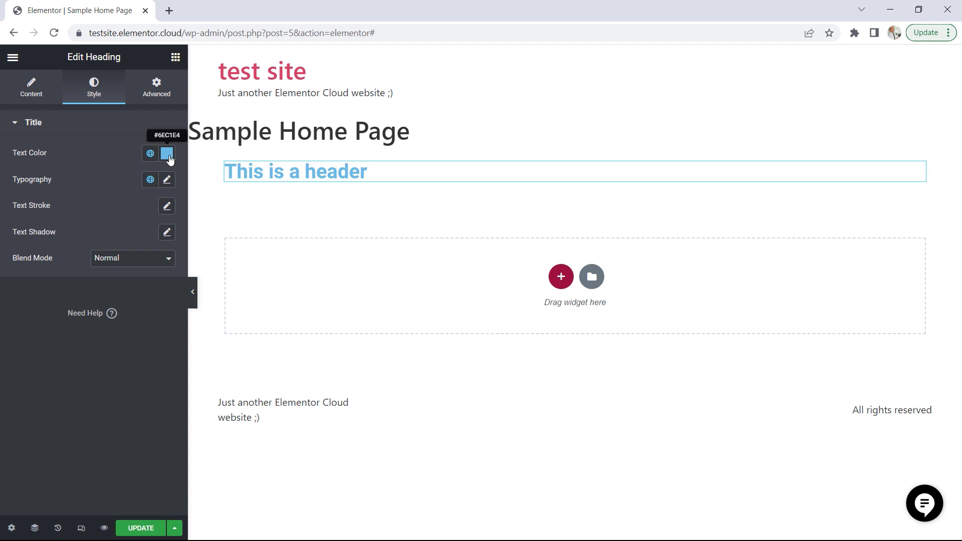
click(167, 153)
drag(104, 314, 39, 324)
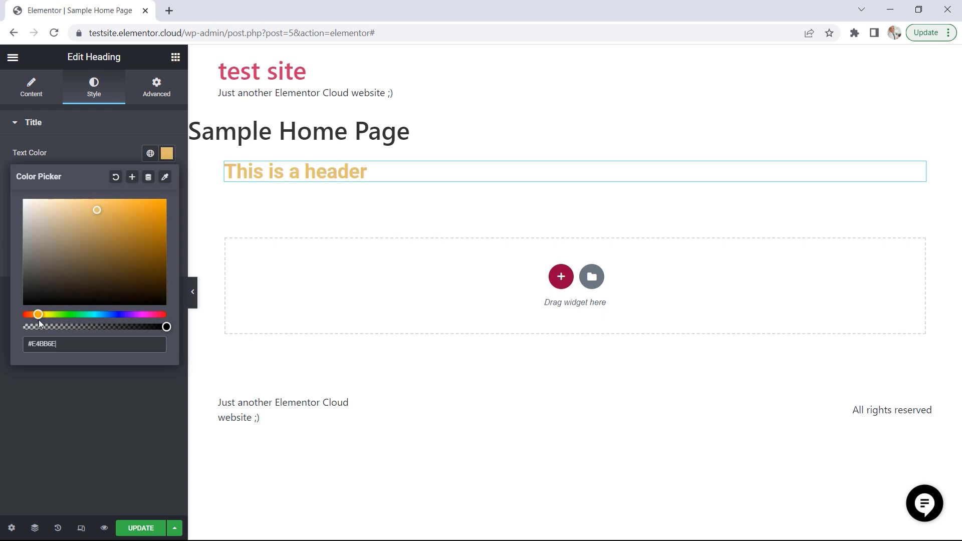
click(88, 131)
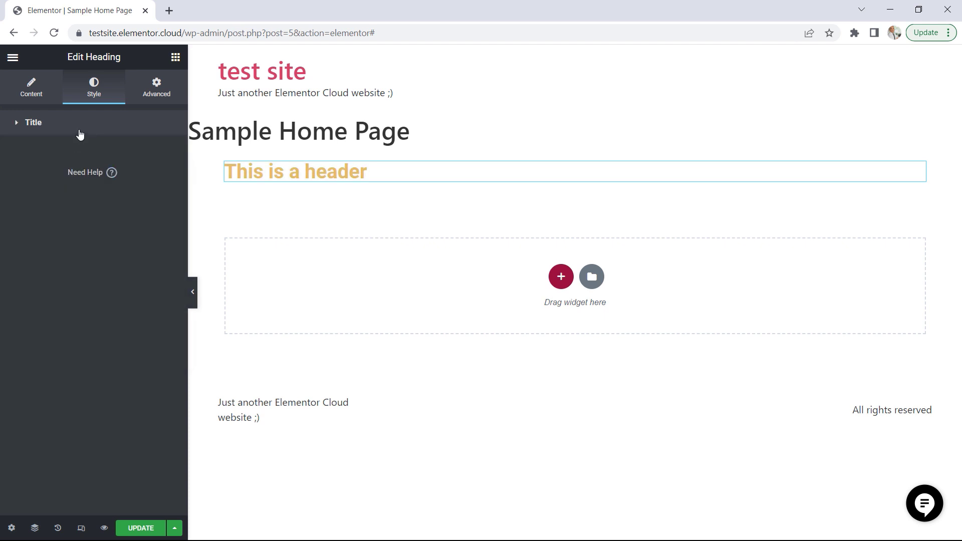
click(79, 133)
Try the Rock 3D font family in the heading's typography settings
click(167, 182)
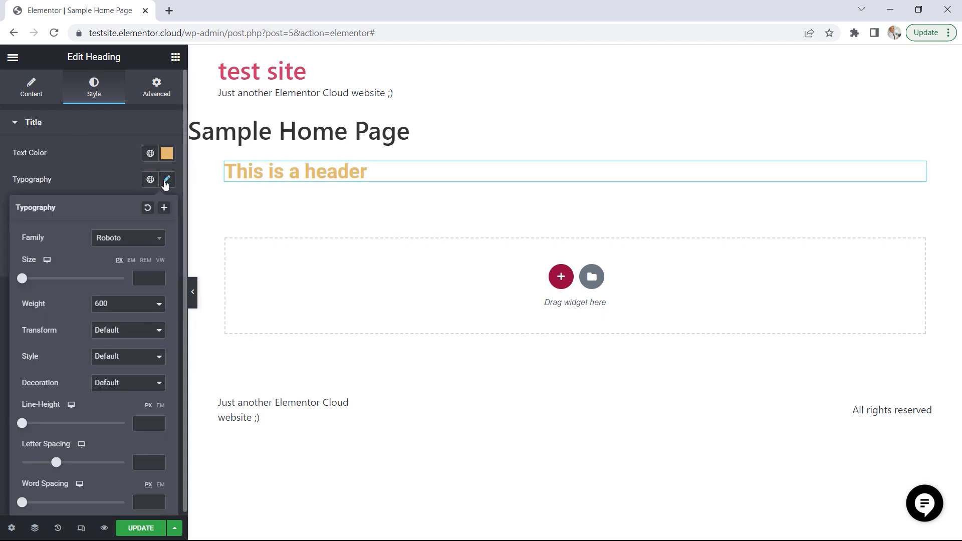
click(114, 240)
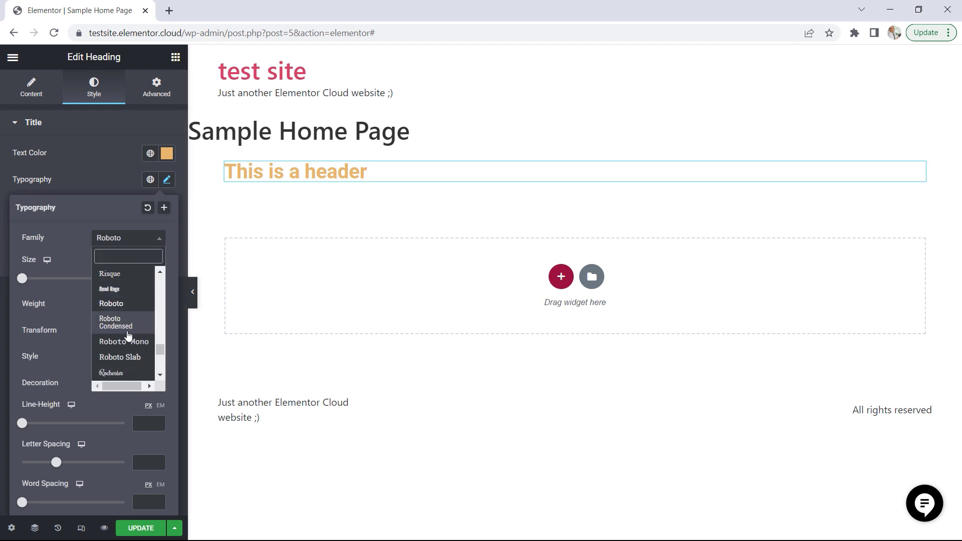
scroll(128, 335, down, 1)
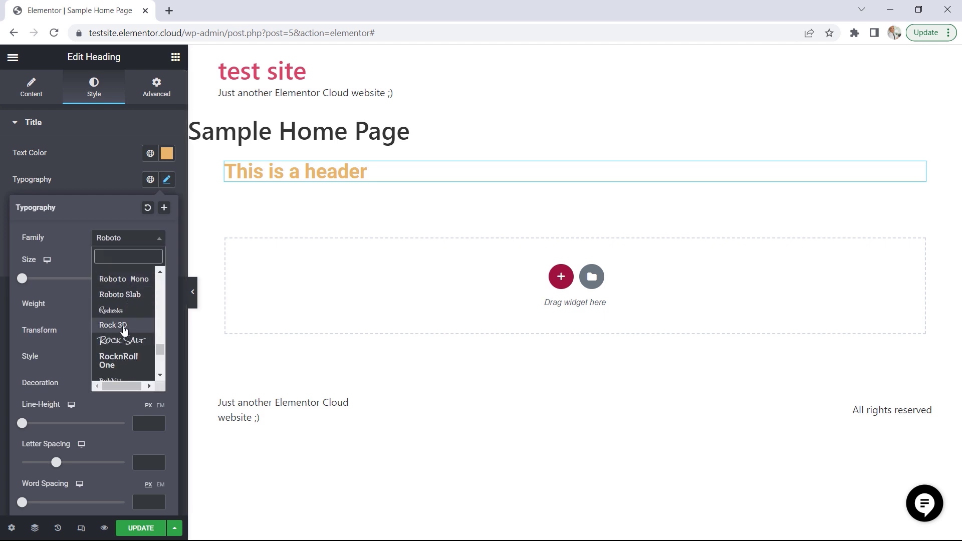
click(124, 327)
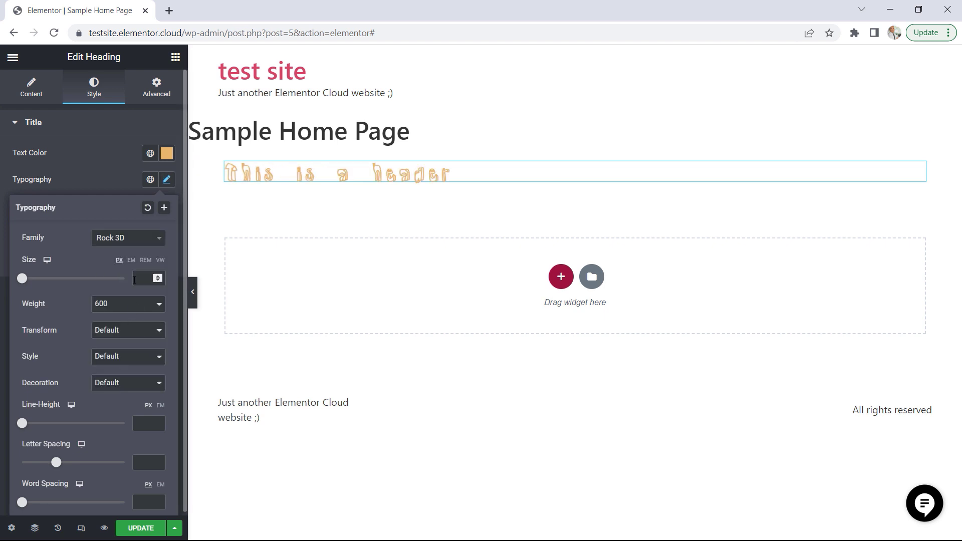
Set the heading's font family to Russo One
click(129, 242)
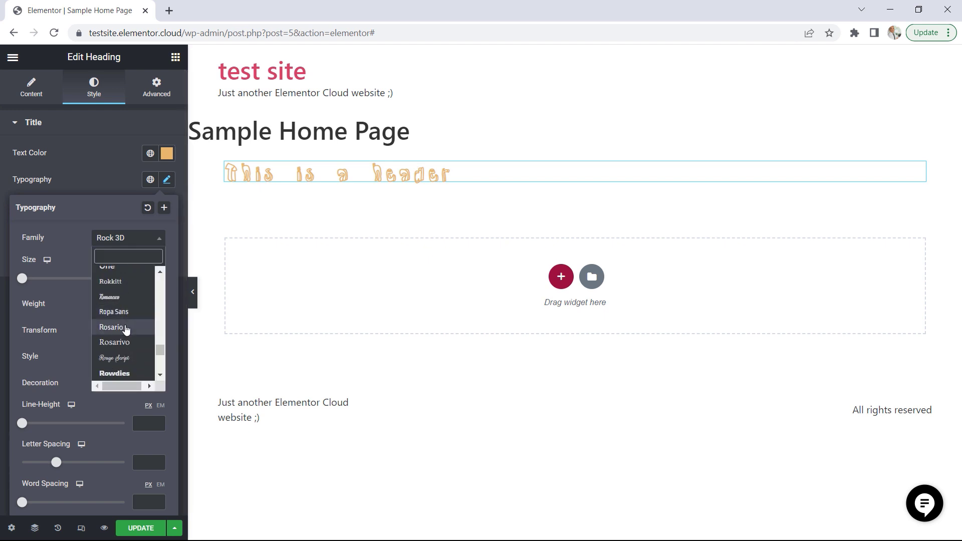
scroll(125, 329, down, 1)
scroll(127, 330, down, 3)
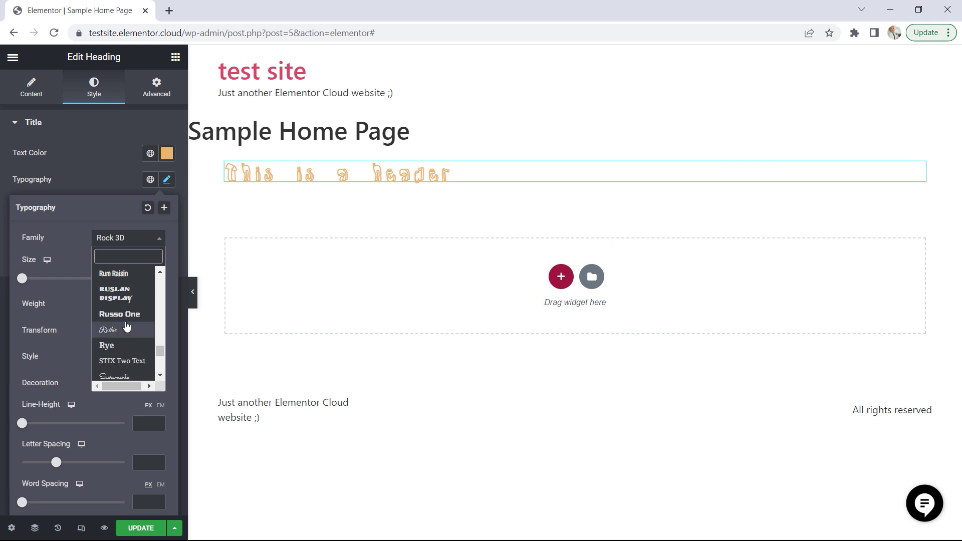
click(120, 314)
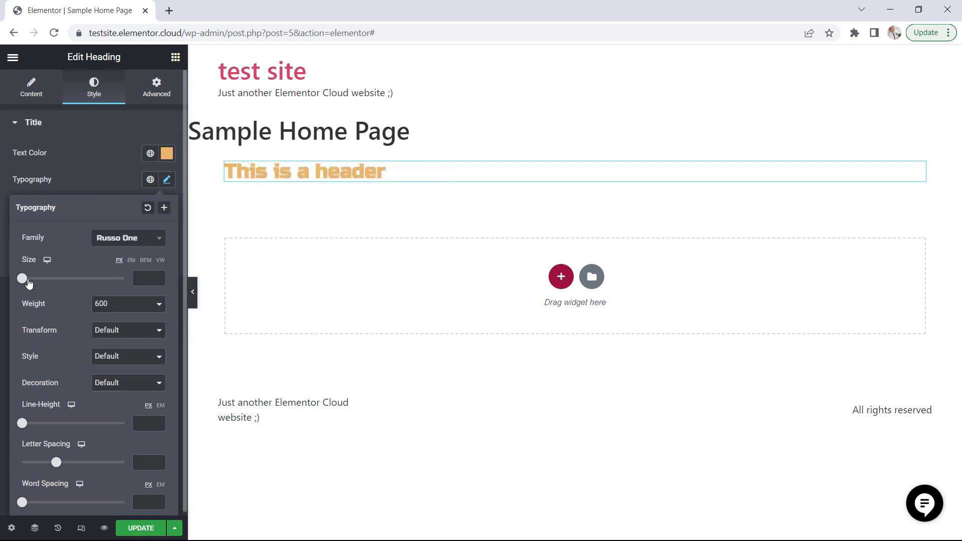
Set the heading's font size to 46 px and its text transform to Uppercase, and close the typography settings
click(47, 278)
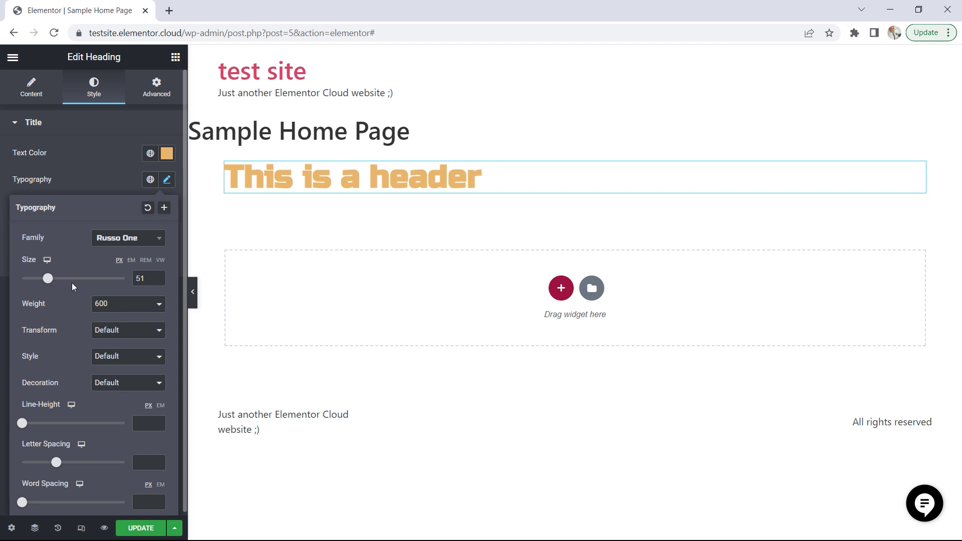
click(45, 278)
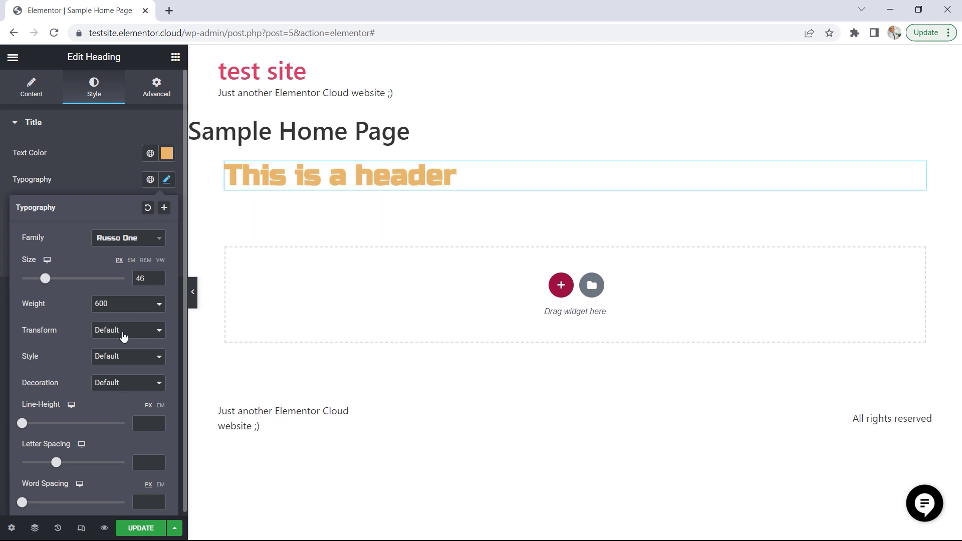
click(124, 332)
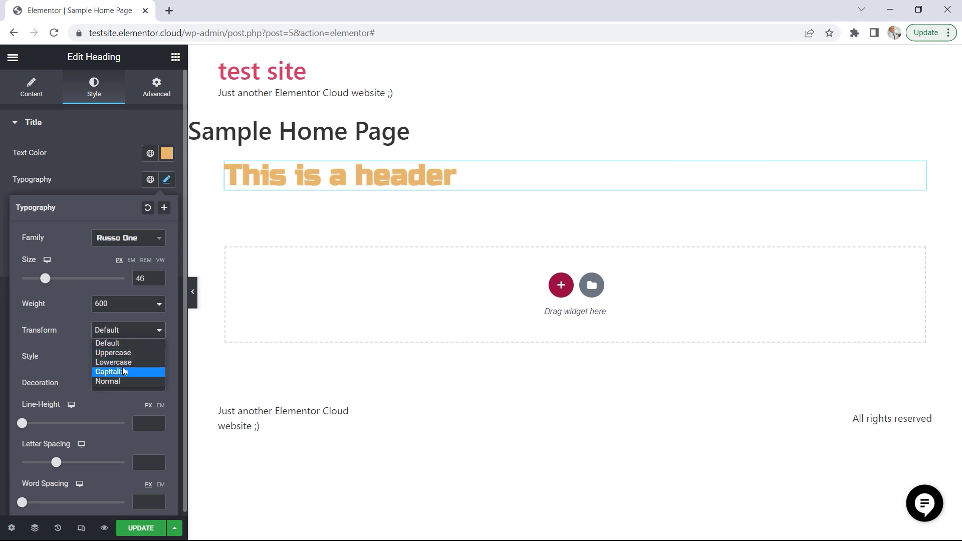
click(123, 353)
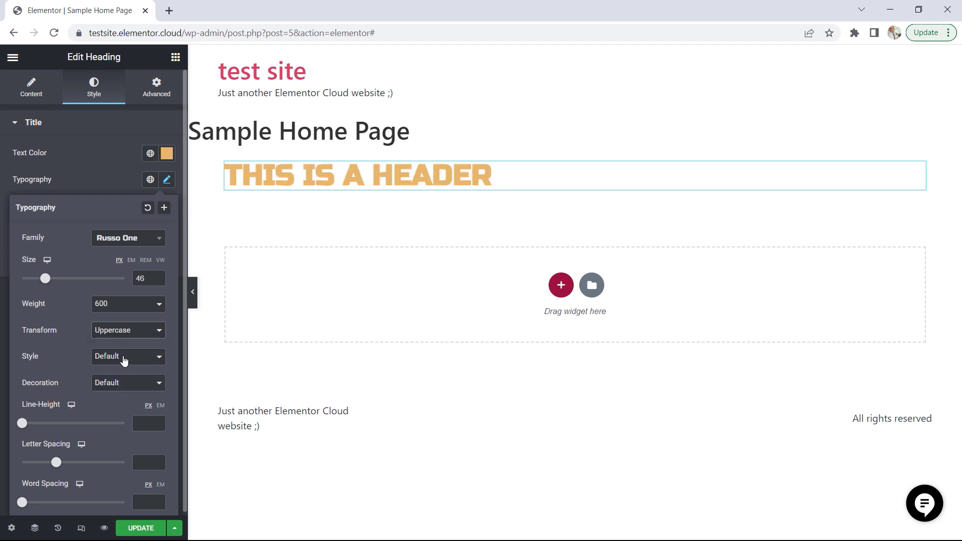
click(83, 181)
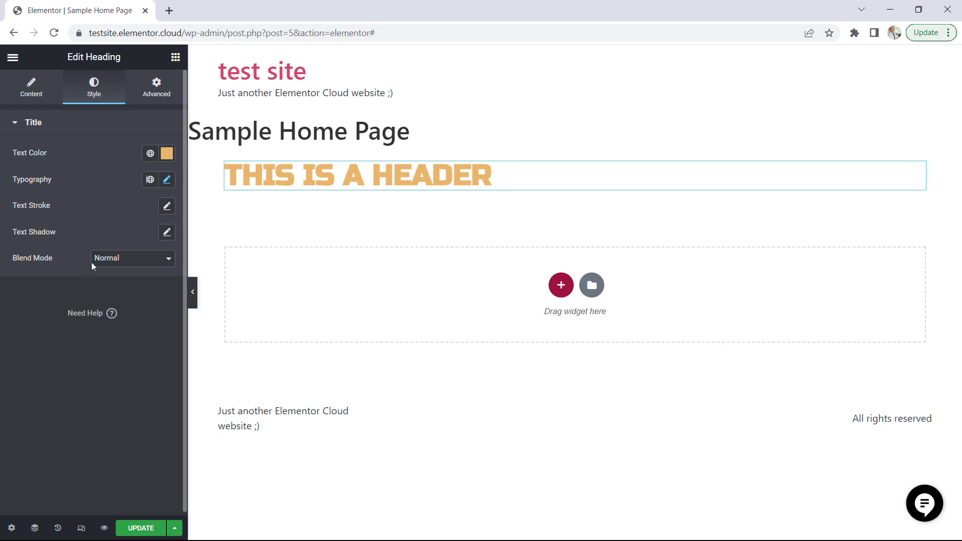
Look through the heading's advanced layout options and open its Motion Effects settings
click(158, 96)
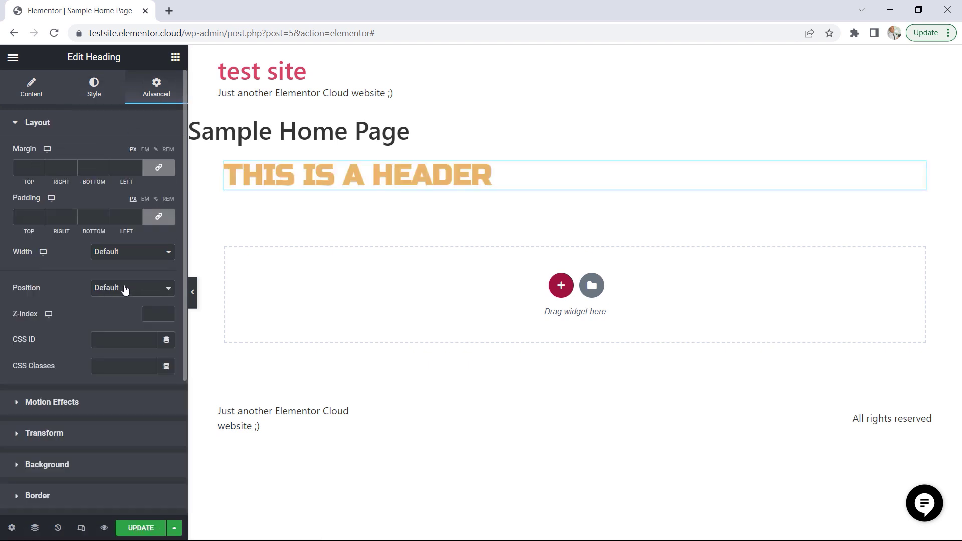
scroll(129, 271, down, 2)
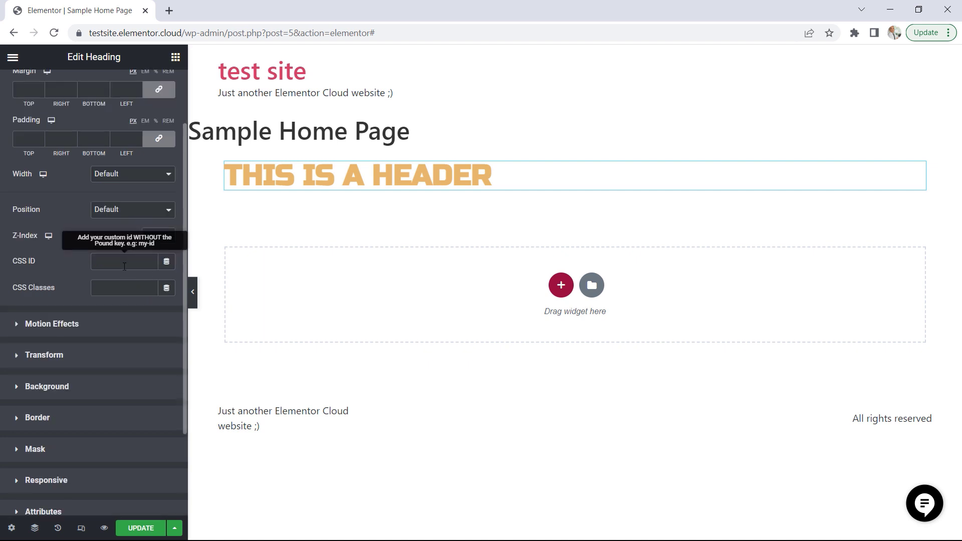
click(90, 333)
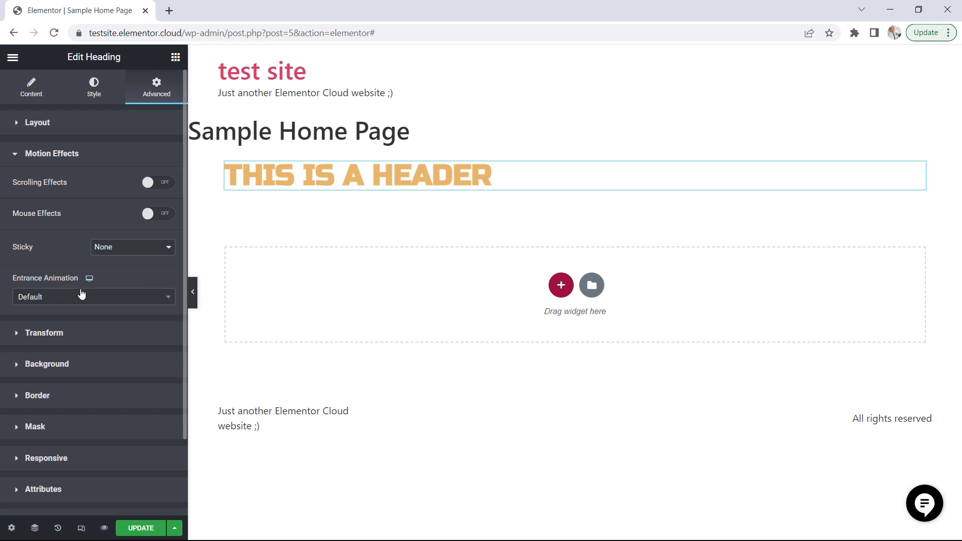
Set the heading's entrance animation to Zoom In and look over its remaining advanced options
click(97, 300)
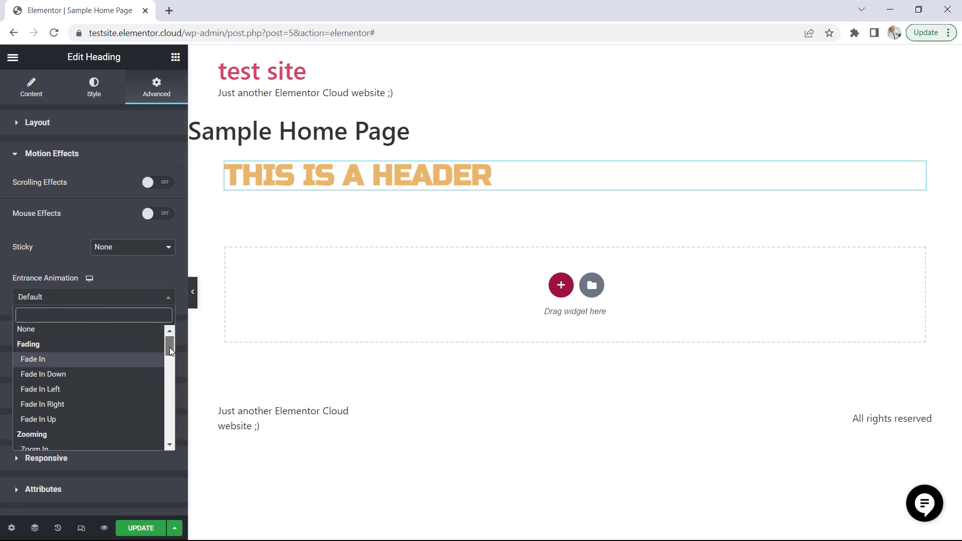
drag(169, 348, 169, 357)
click(66, 405)
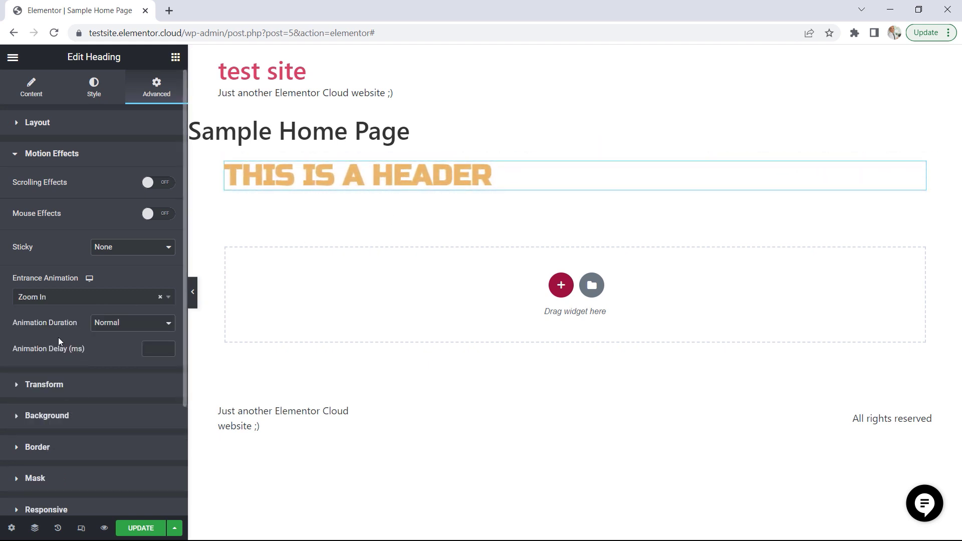
scroll(114, 341, down, 3)
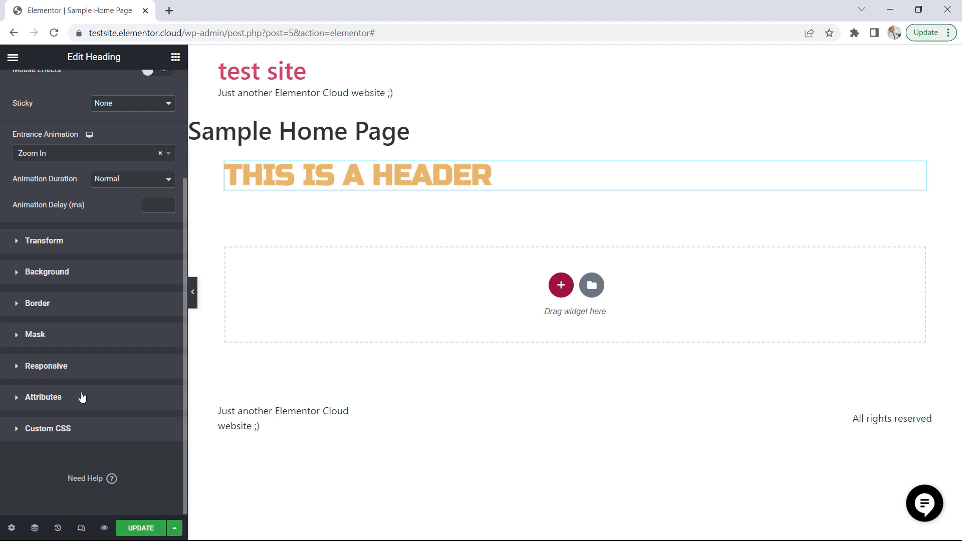
scroll(106, 383, up, 3)
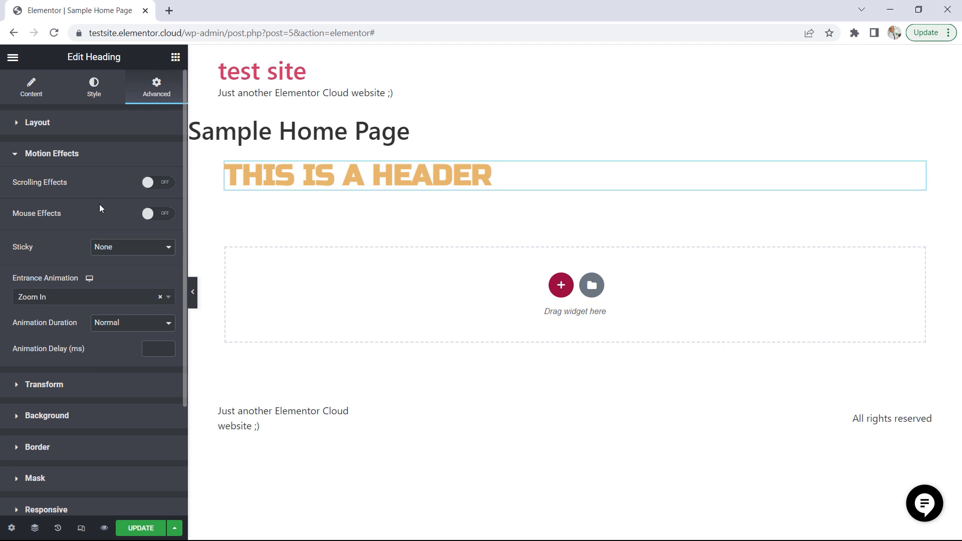
Reopen the heading's settings from the widget library, and open the layout settings of the column containing it
click(175, 57)
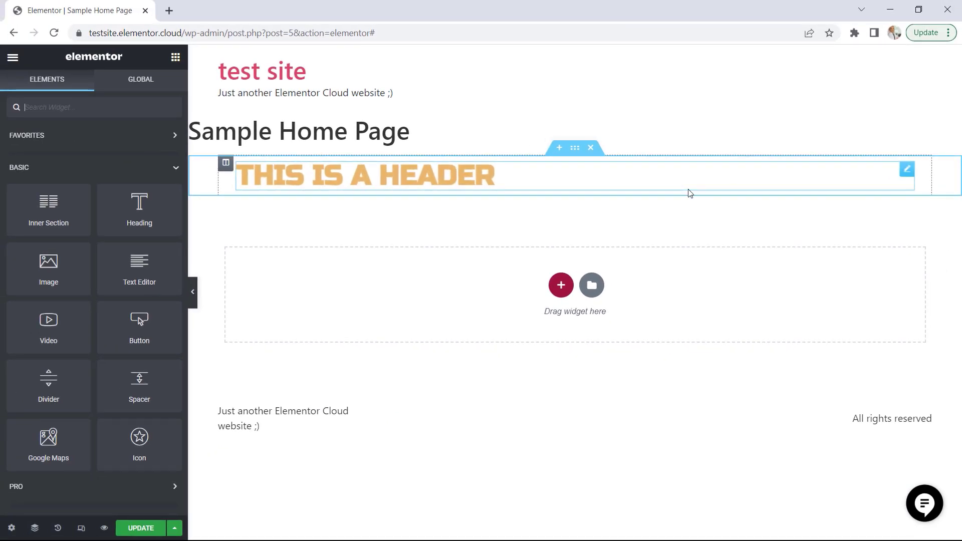
click(918, 167)
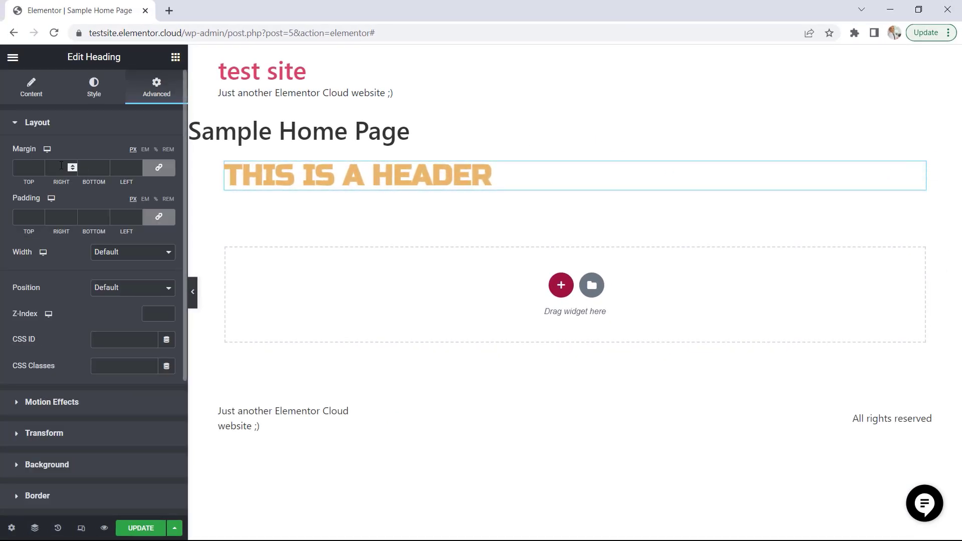
click(31, 95)
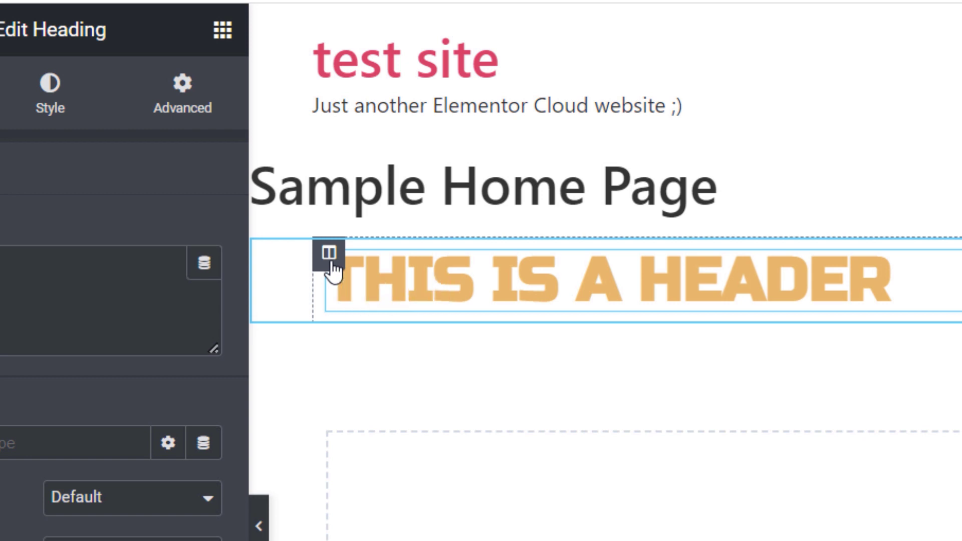
click(331, 263)
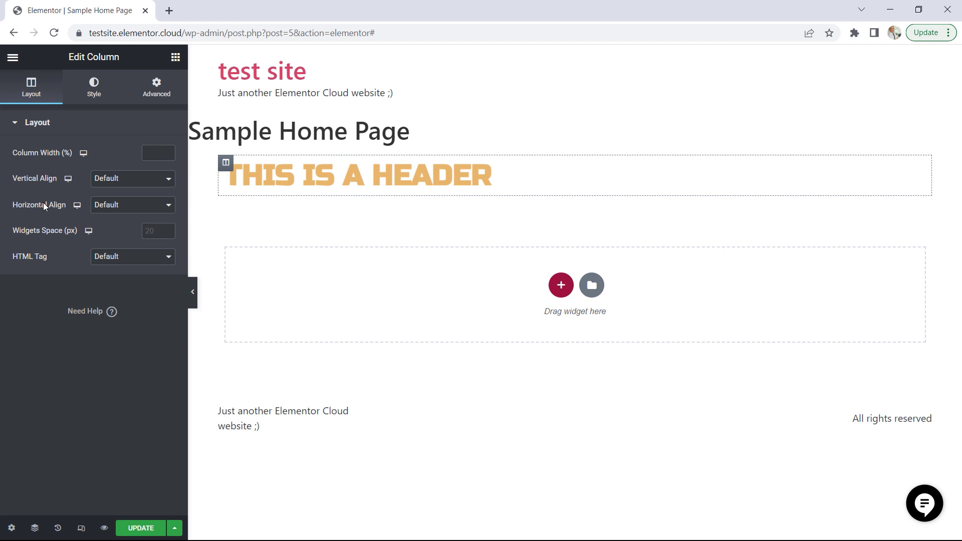
Try Full Width on the header's section, return its content width to Boxed with a width of 585, and check the height options
mouse_move(551, 190)
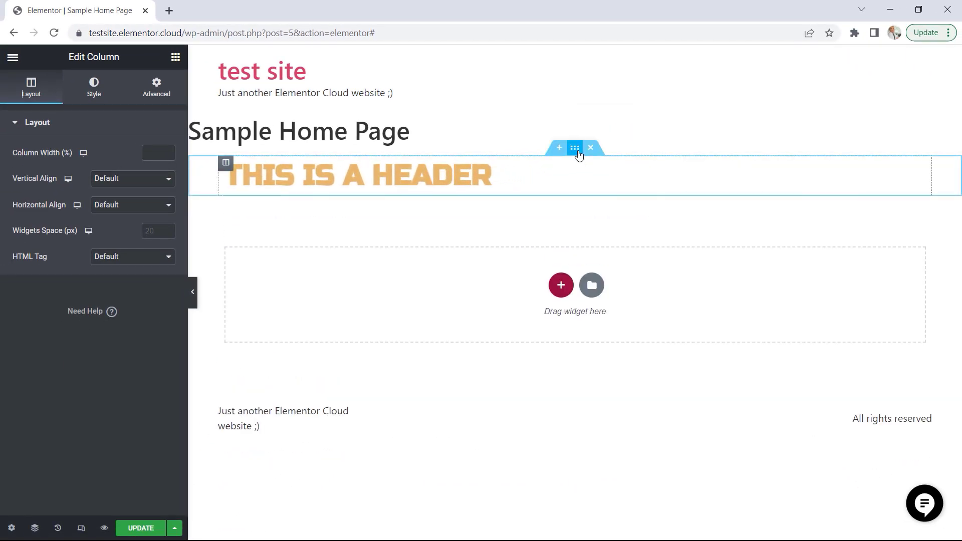
click(575, 147)
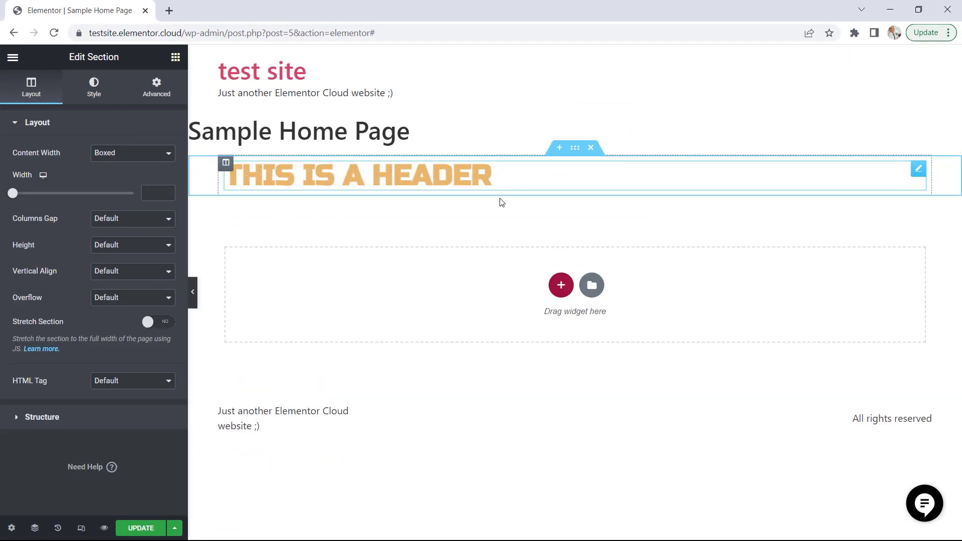
click(113, 153)
click(107, 176)
click(113, 153)
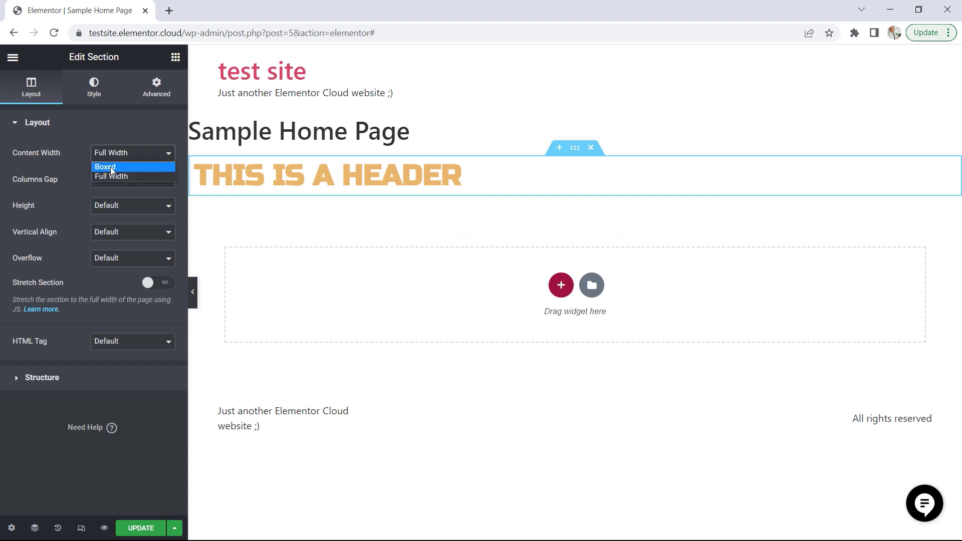
click(111, 167)
mouse_move(19, 196)
mouse_down()
mouse_move(44, 198)
mouse_move(25, 198)
mouse_up()
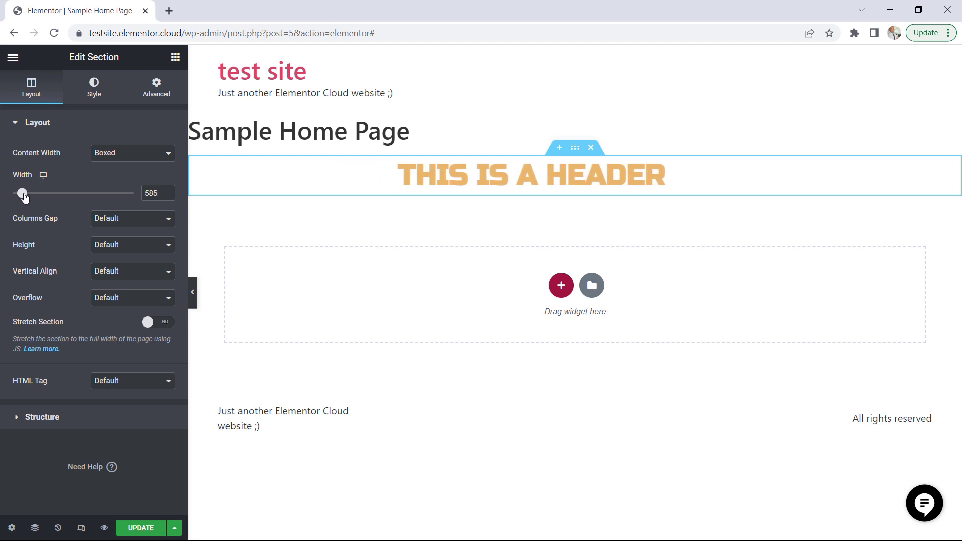
click(121, 239)
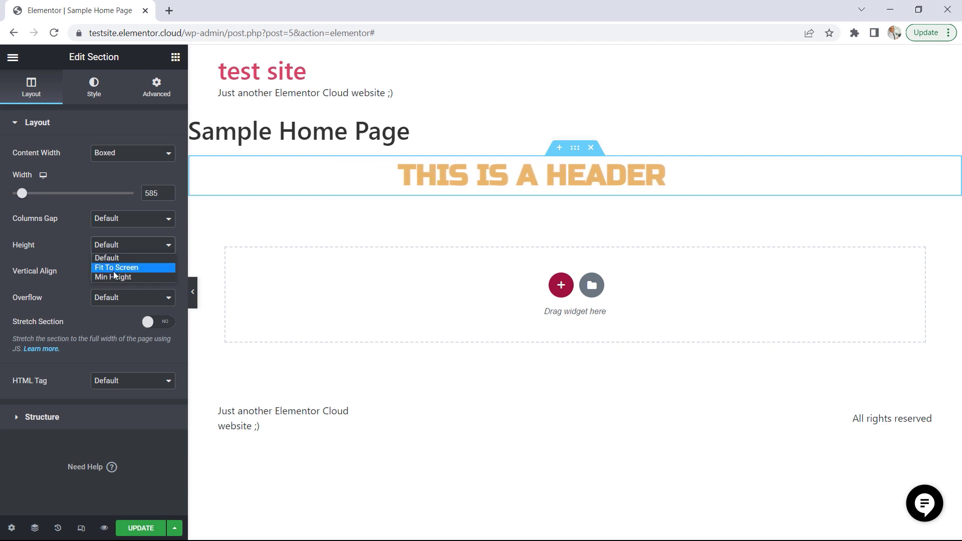
click(73, 293)
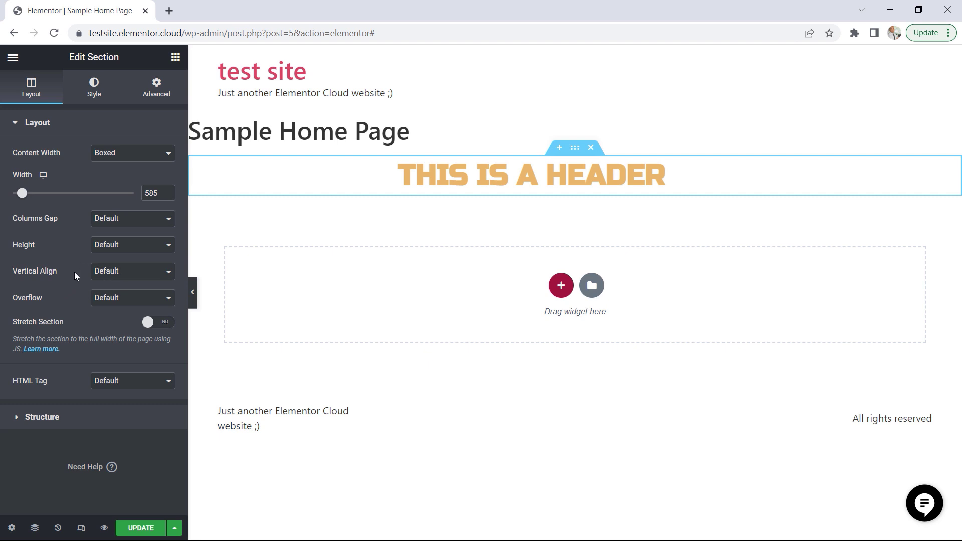
Give the header's section a Classic background in red #D20D0D and open its advanced settings
click(95, 93)
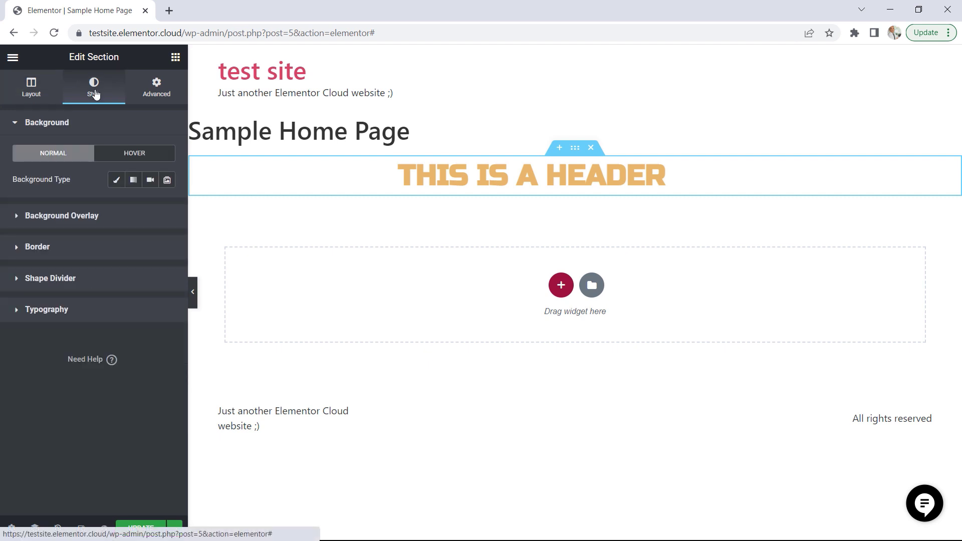
click(116, 181)
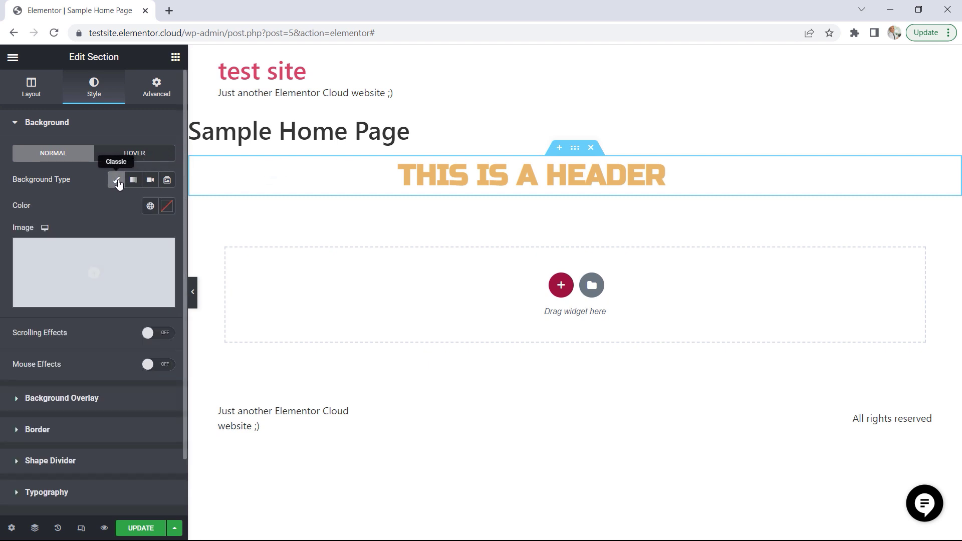
click(167, 210)
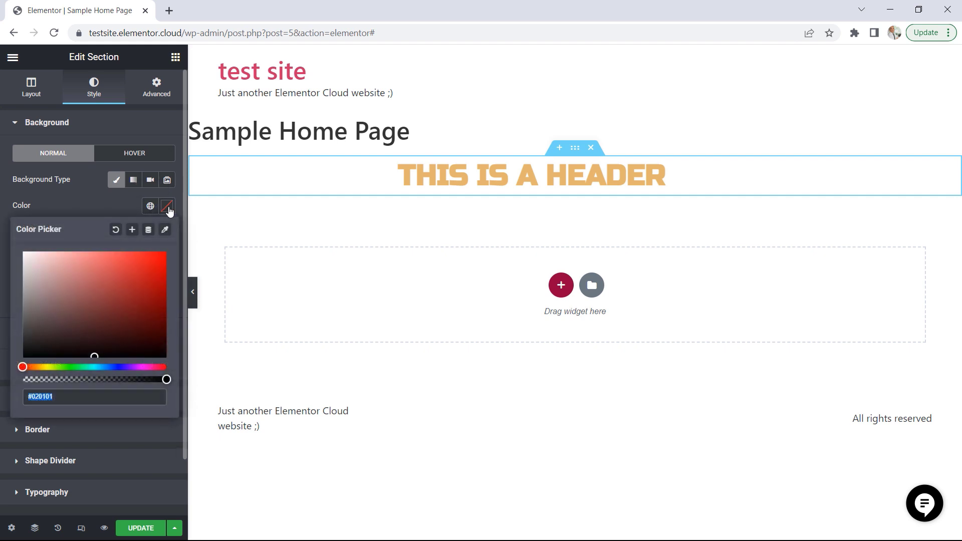
mouse_move(110, 326)
mouse_down()
mouse_move(155, 263)
mouse_move(157, 271)
mouse_up()
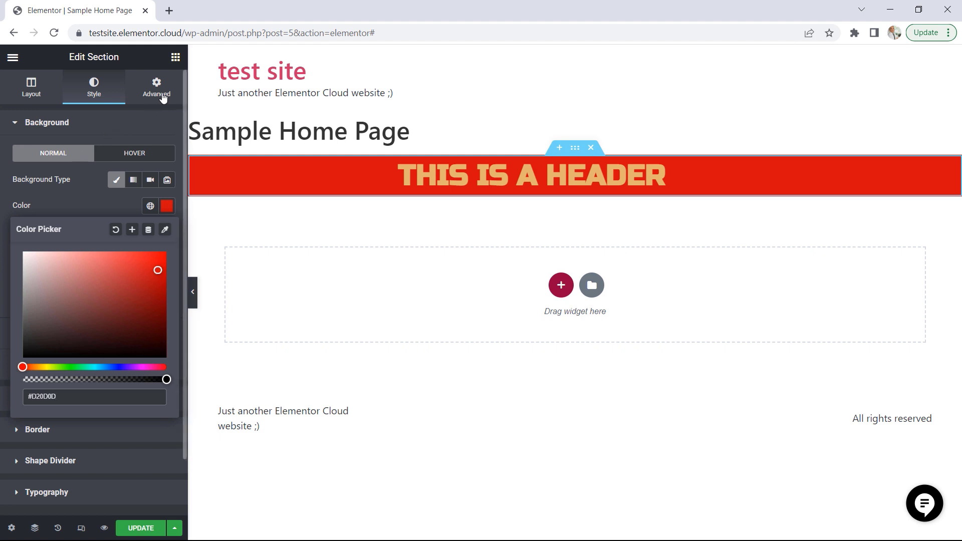
click(163, 98)
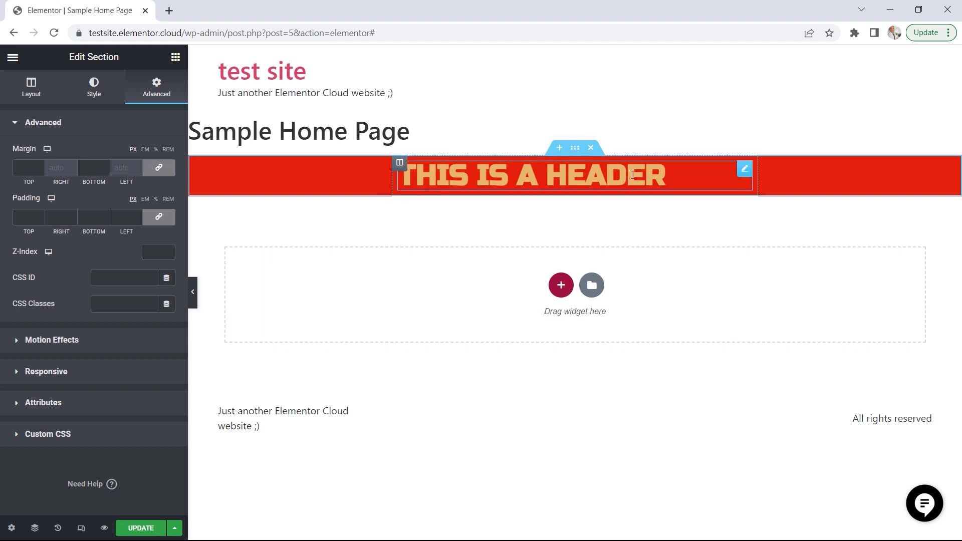
Reset the style of the section containing the heading and delete that section
right_click(401, 169)
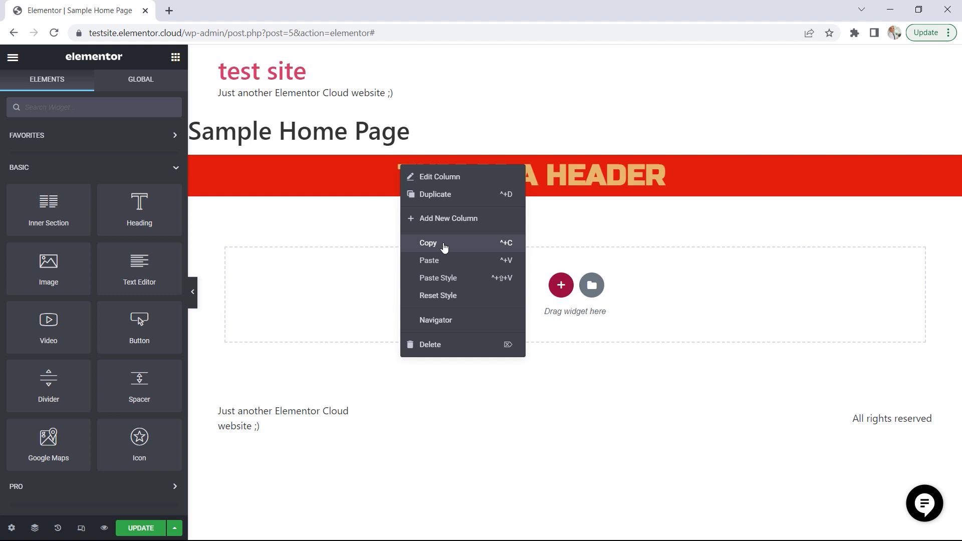
right_click(576, 151)
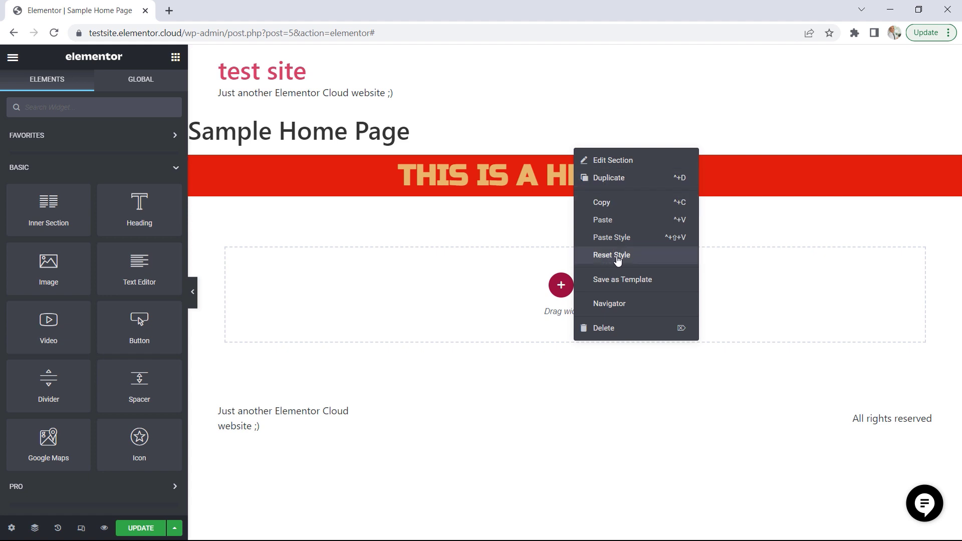
click(614, 255)
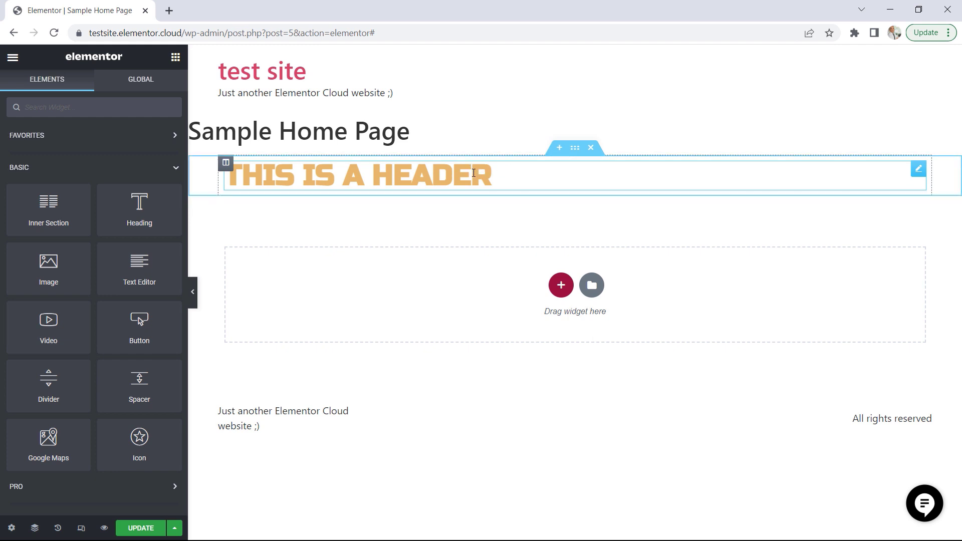
right_click(573, 148)
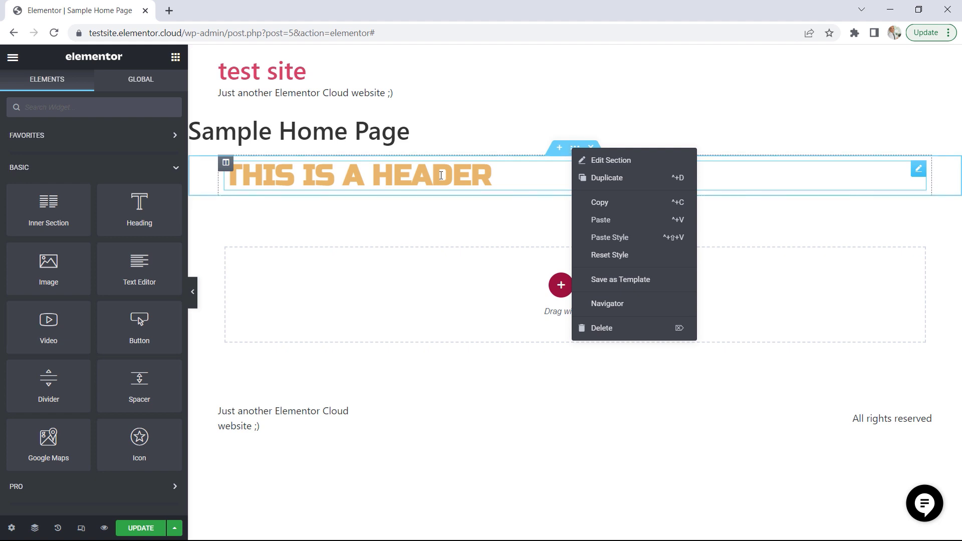
click(627, 125)
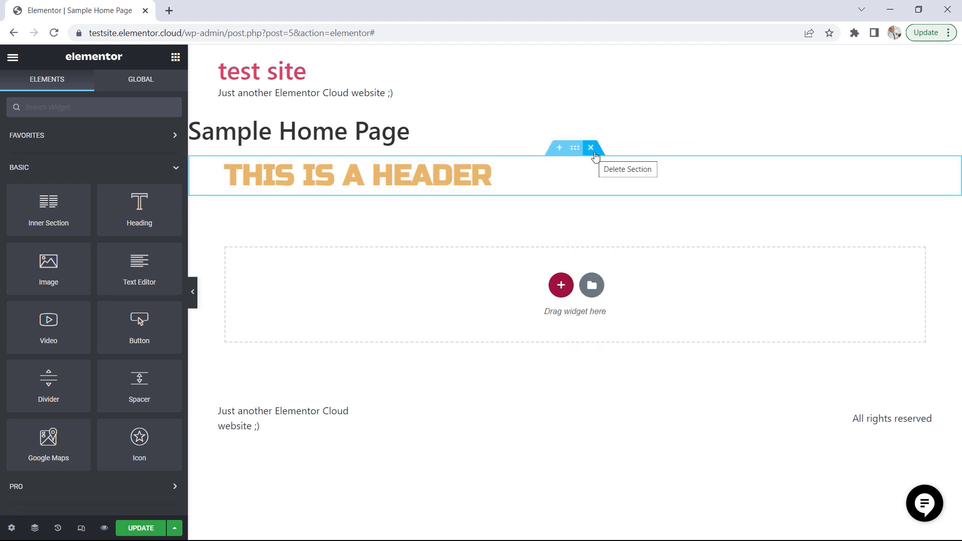
click(592, 148)
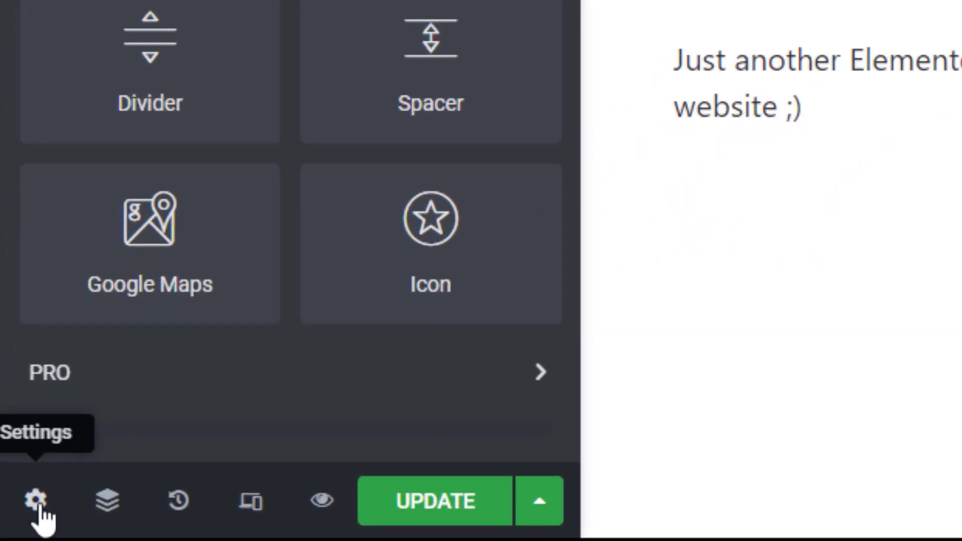
Hide the page title in the page settings, and look at the status, page layout and body style options
click(38, 502)
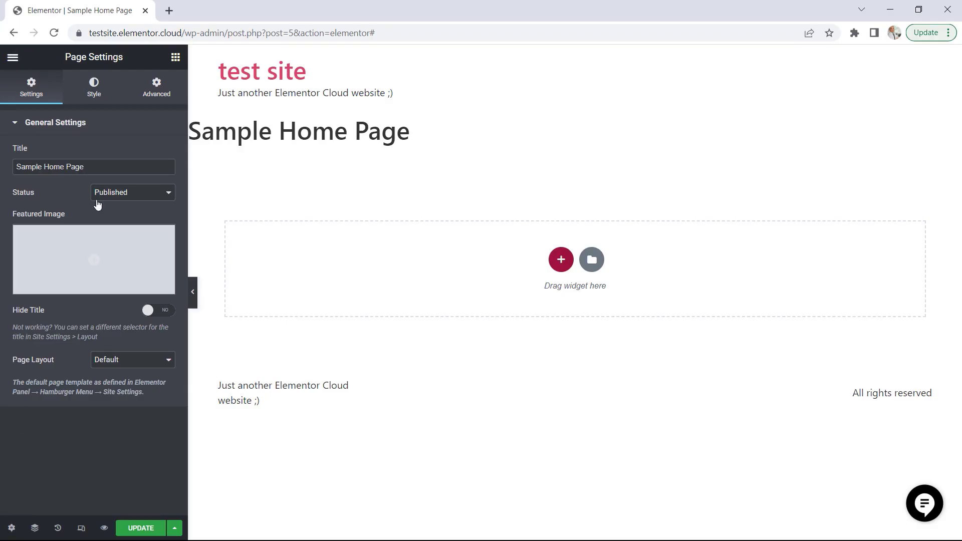
drag(97, 167, 53, 167)
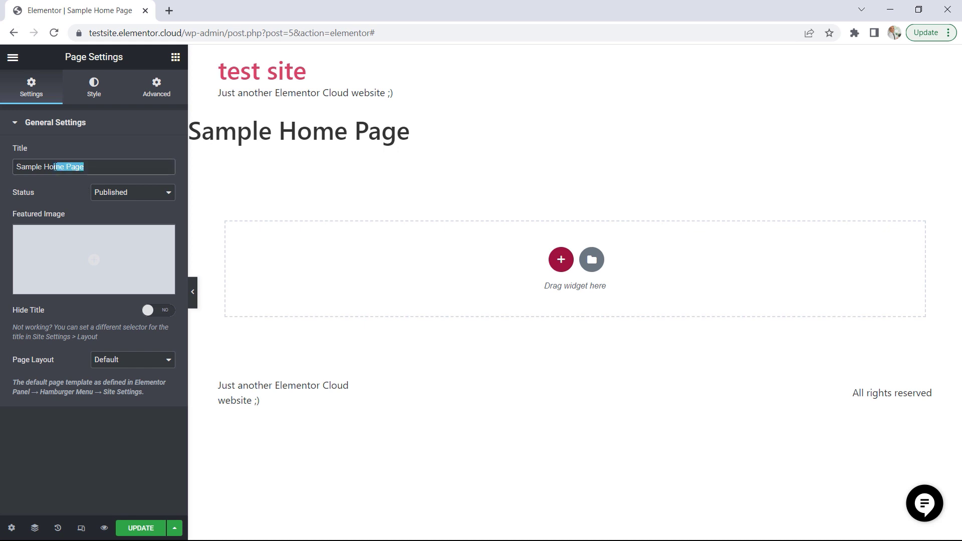
click(117, 195)
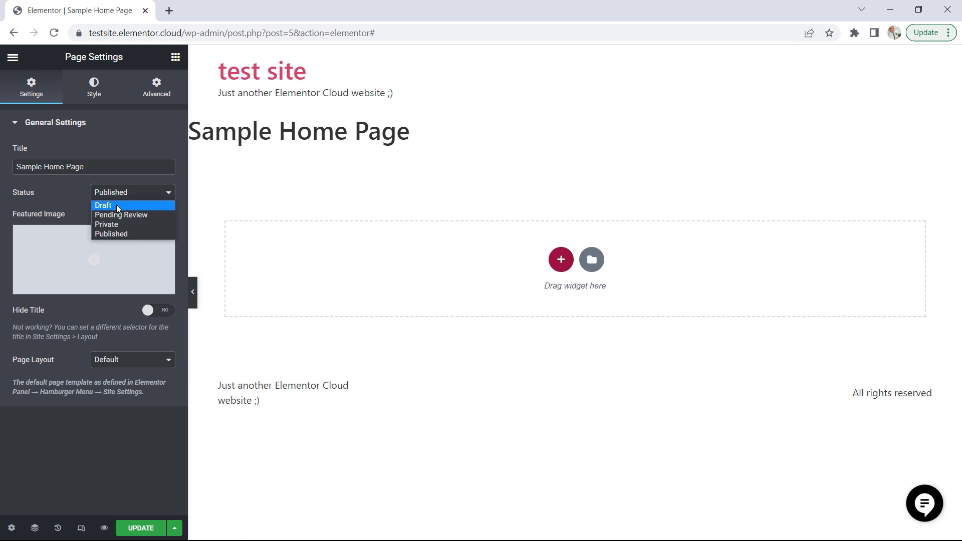
click(62, 189)
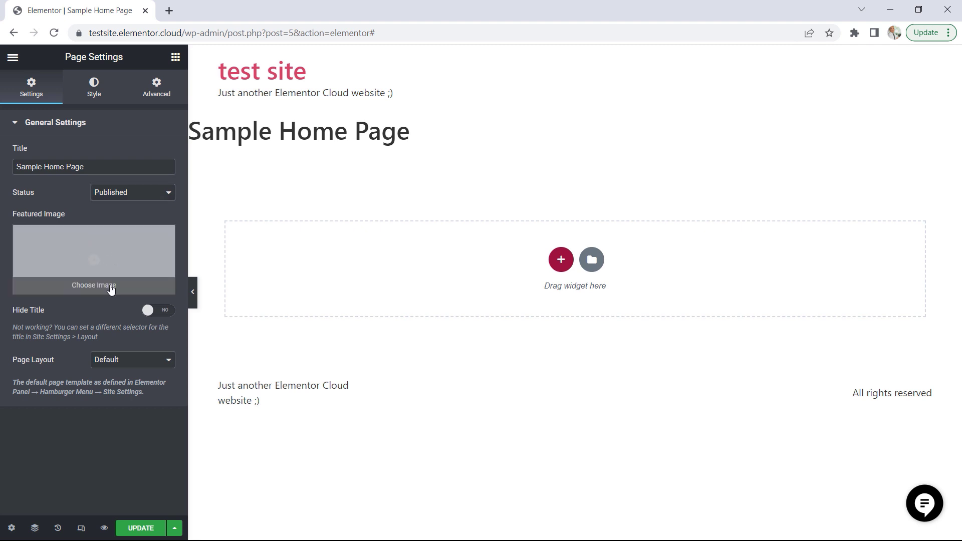
click(153, 311)
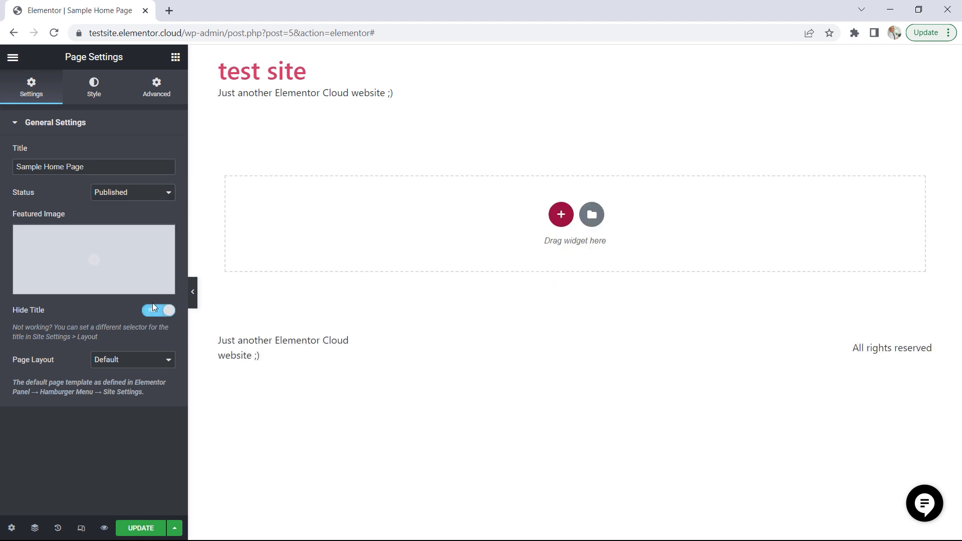
click(144, 369)
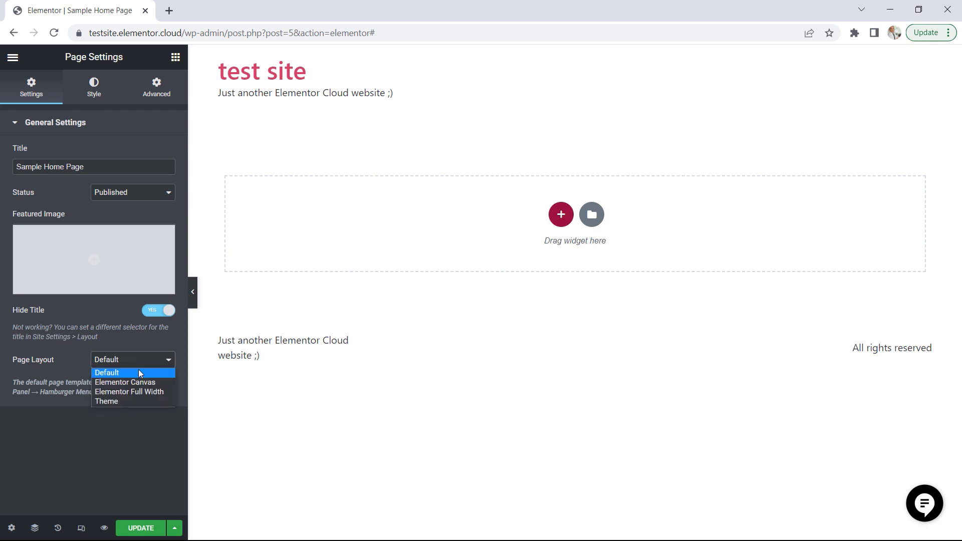
click(93, 93)
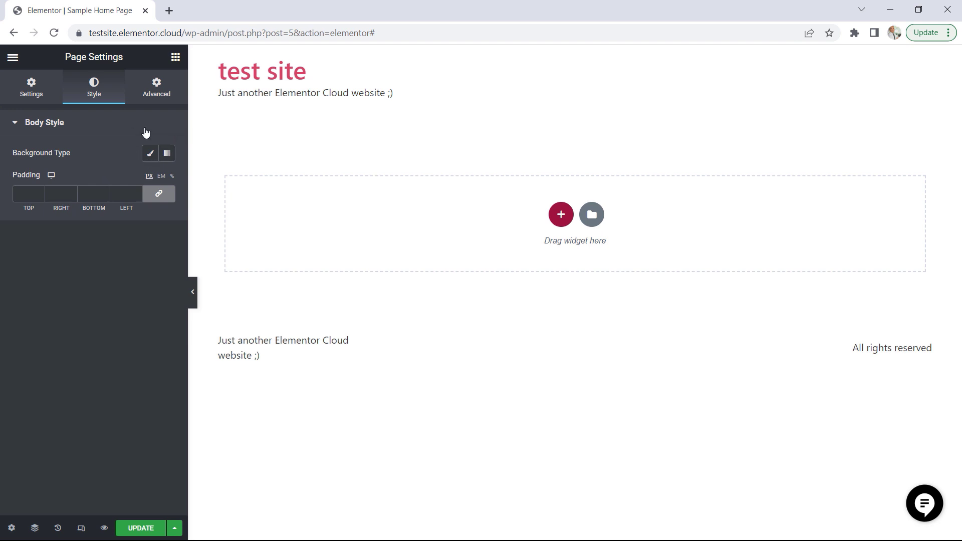
Open the Navigator and the history of editing actions
click(35, 531)
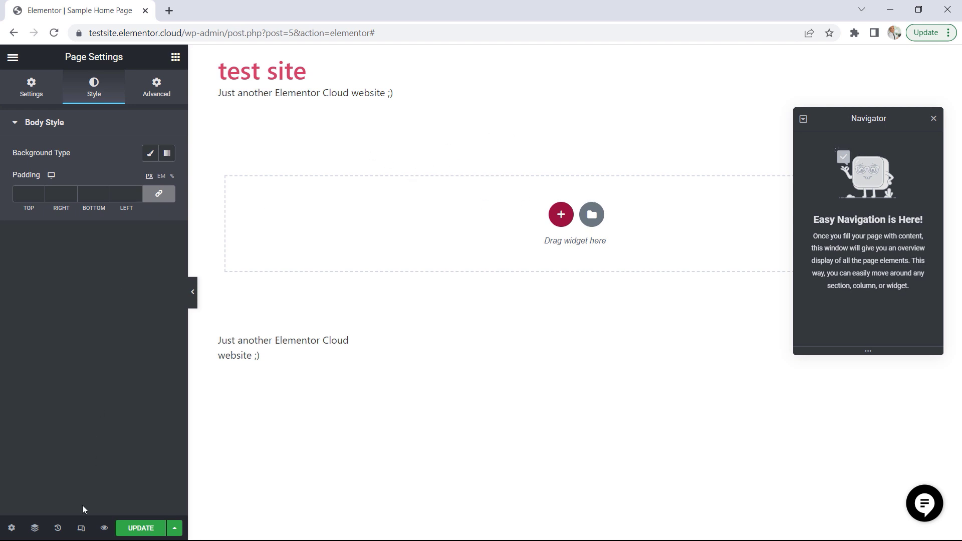
click(58, 529)
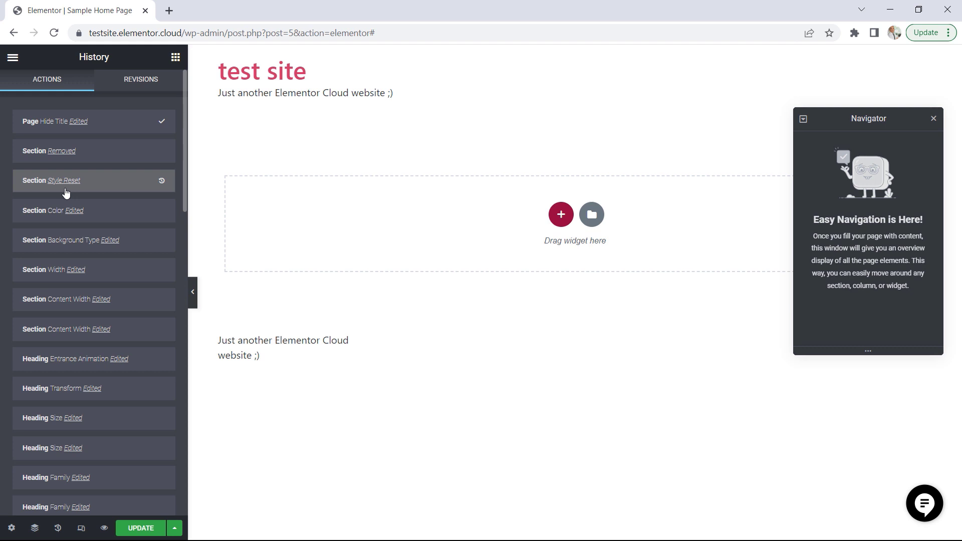
Preview the page in responsive mode for tablet and mobile, return to the desktop view and check the save options
click(83, 529)
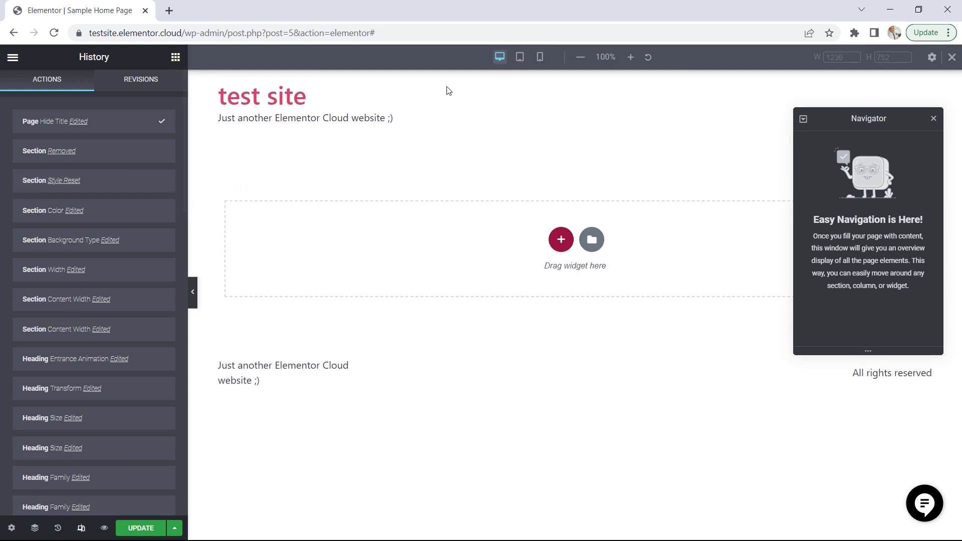
click(520, 57)
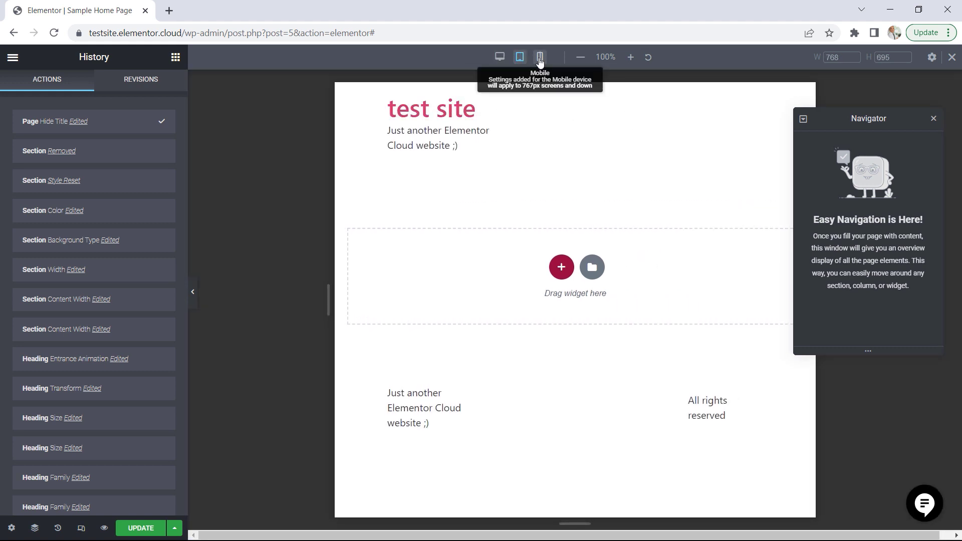
click(540, 57)
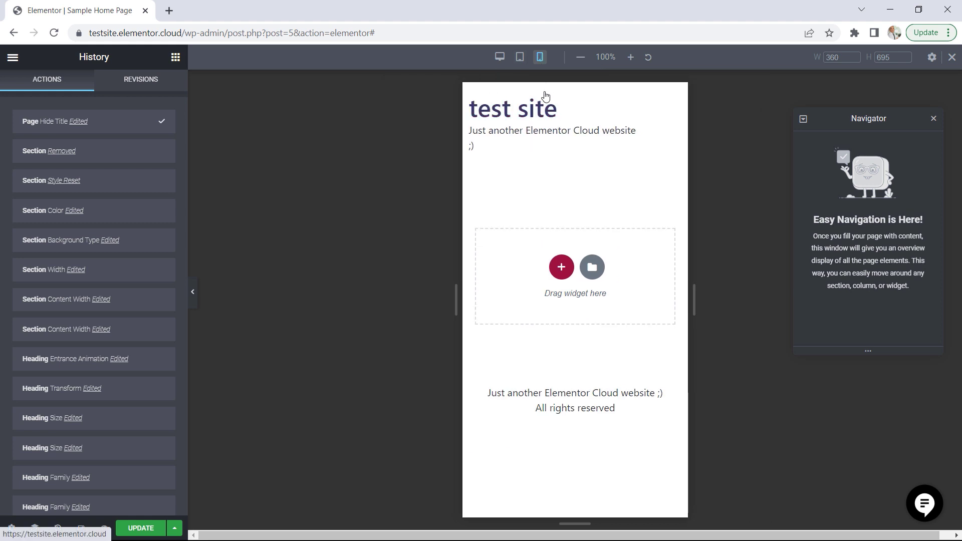
click(500, 57)
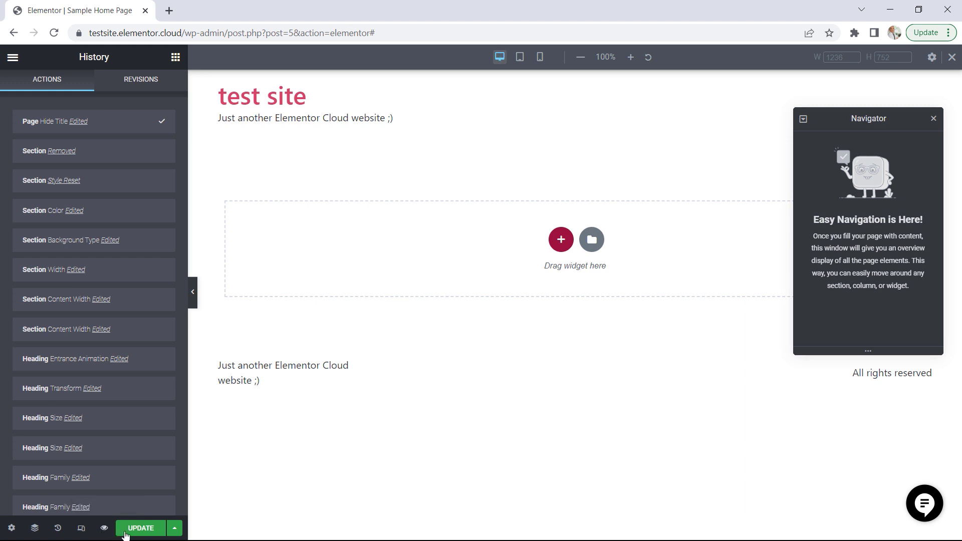
click(176, 530)
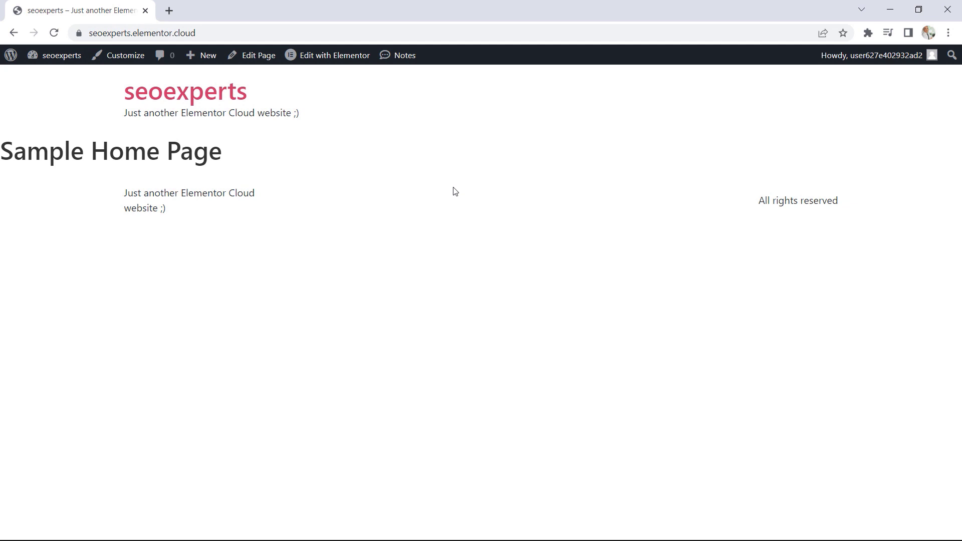
Open the seoexperts site's dashboard, browse the template kits in the Kit Library and return to the dashboard
click(58, 52)
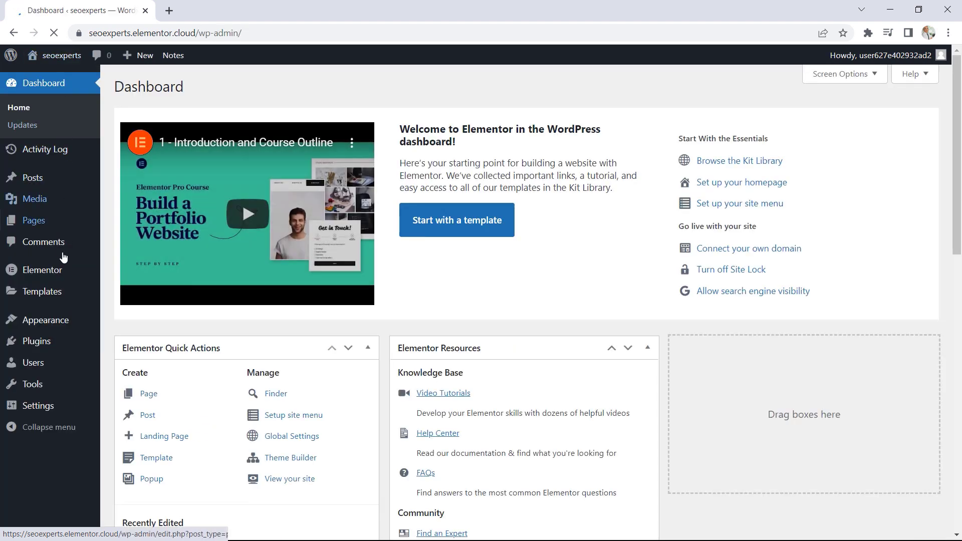
mouse_move(59, 272)
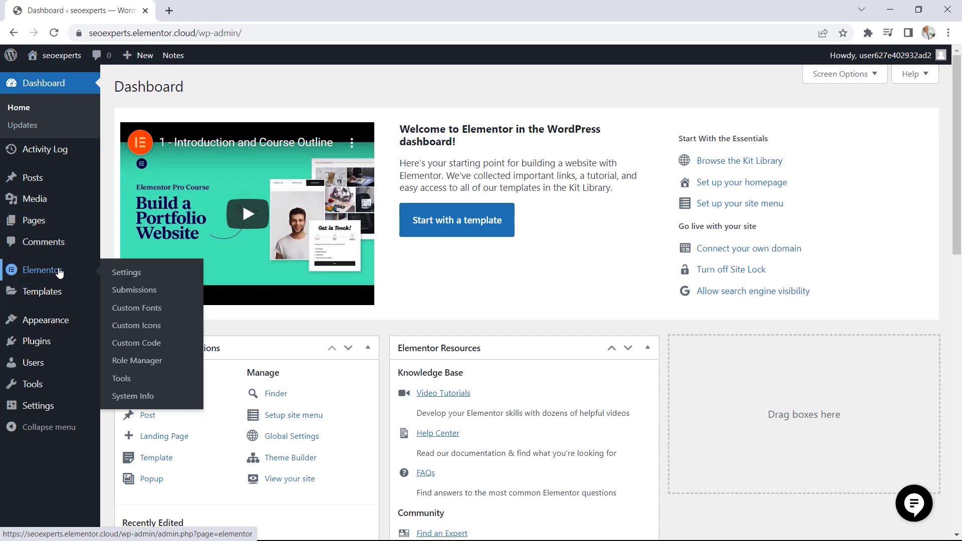
mouse_move(40, 293)
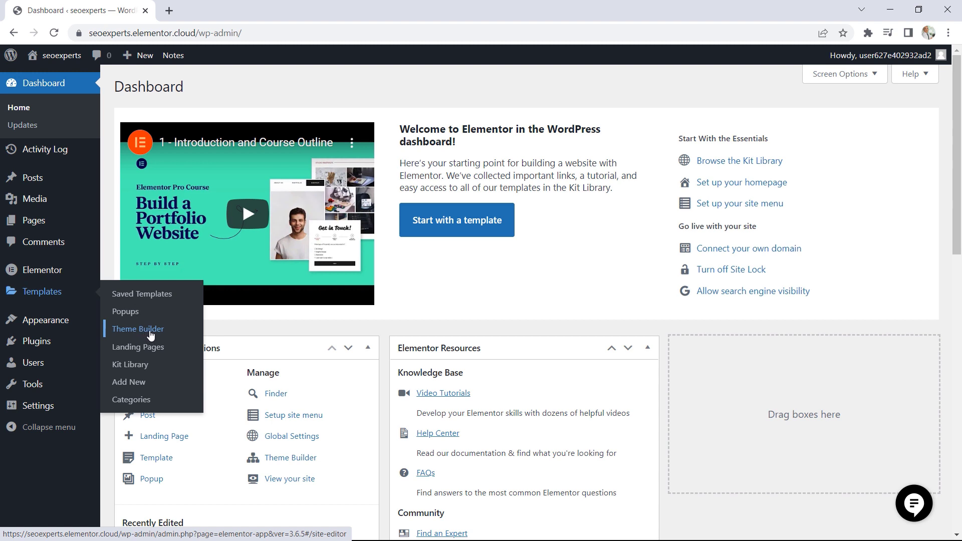
click(137, 368)
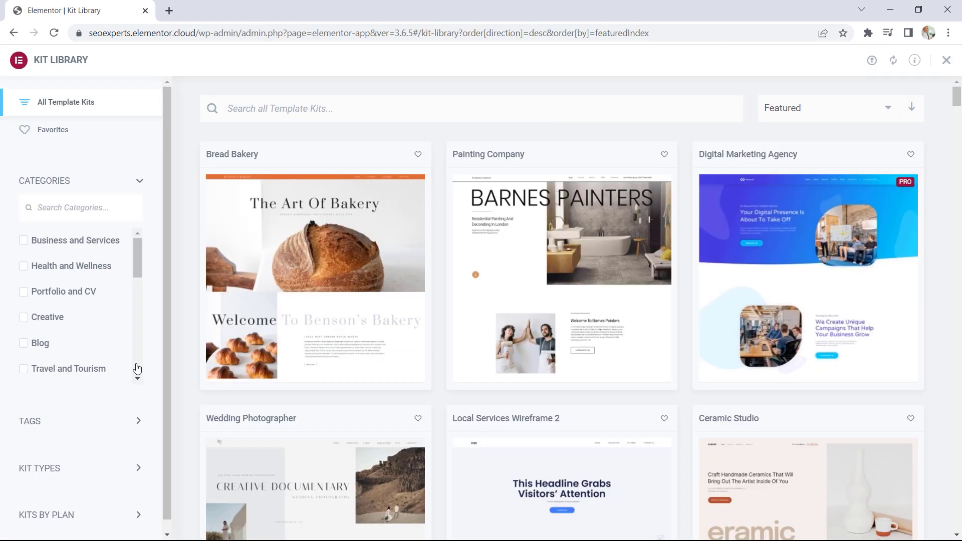
click(130, 188)
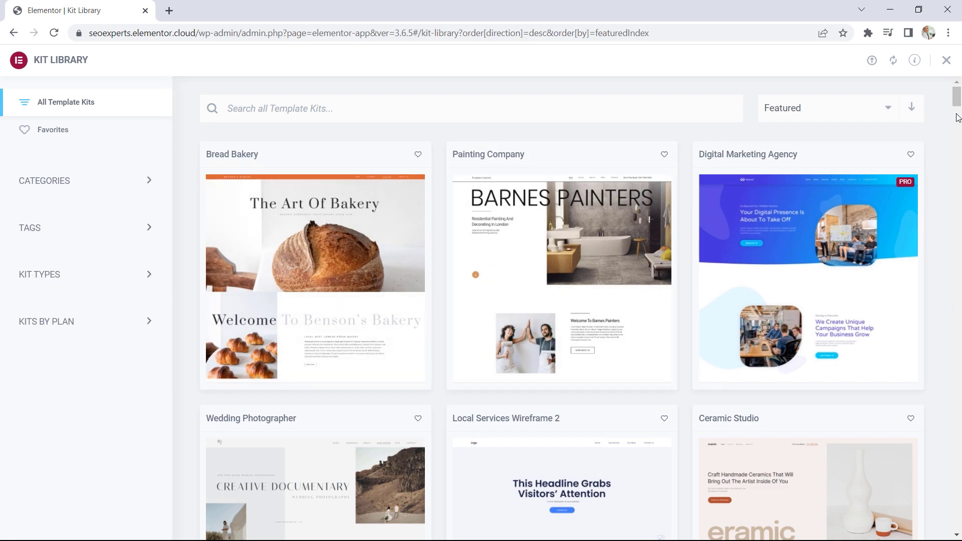
mouse_move(958, 116)
mouse_down()
mouse_move(959, 322)
mouse_move(956, 98)
mouse_up()
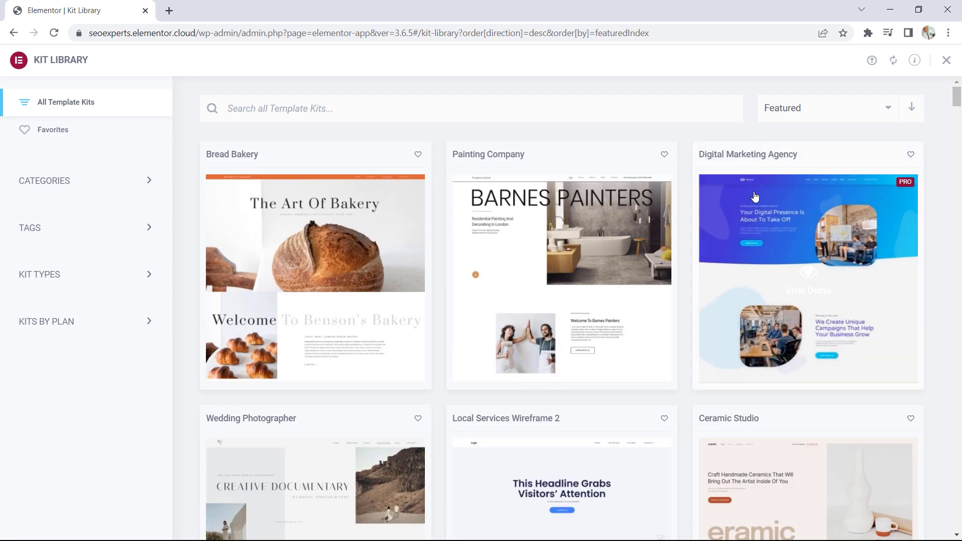
click(13, 32)
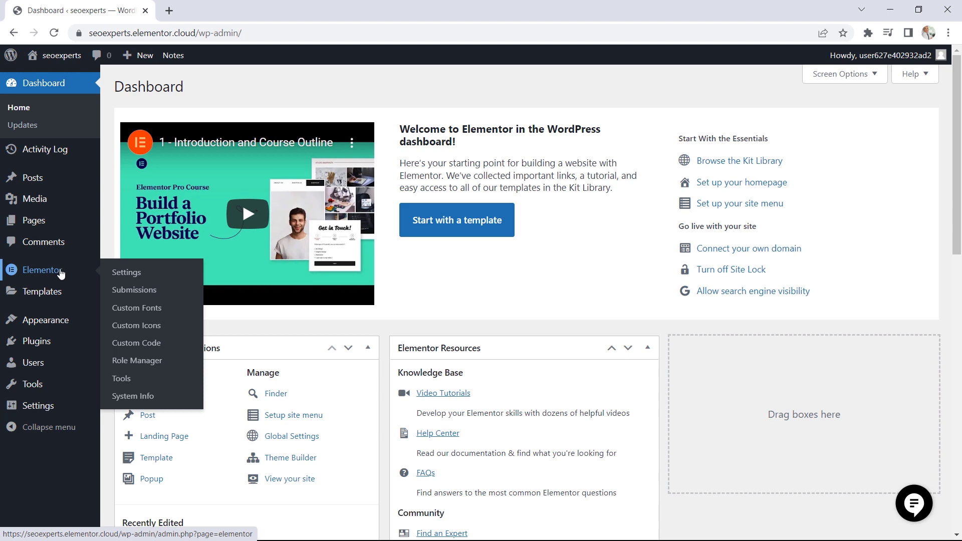
Examine the general, integrations and advanced options in the Elementor plugin settings
click(126, 273)
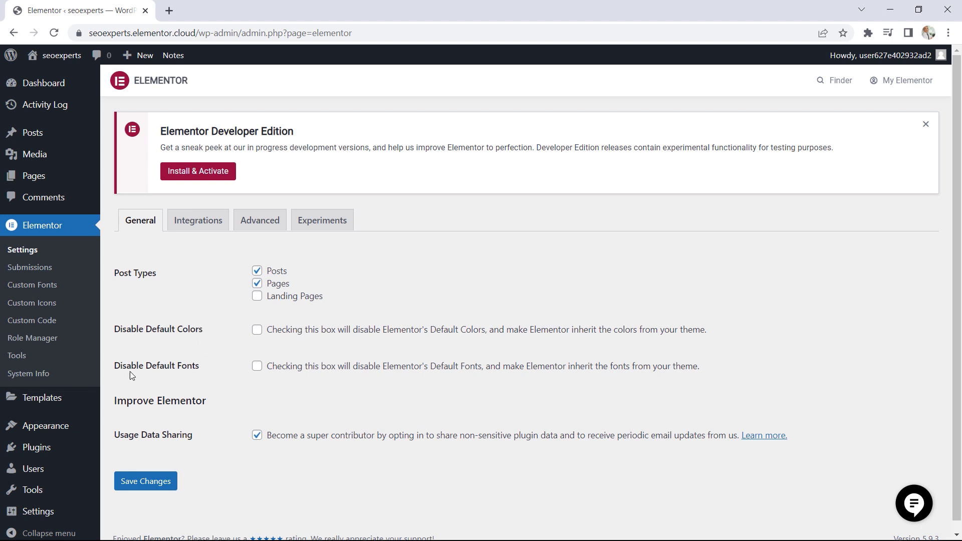
drag(200, 366, 165, 354)
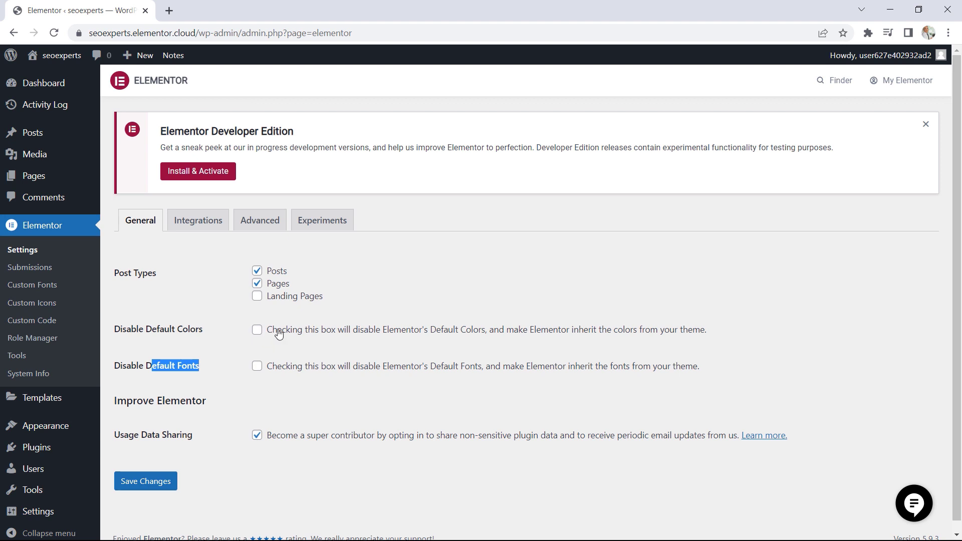
click(211, 227)
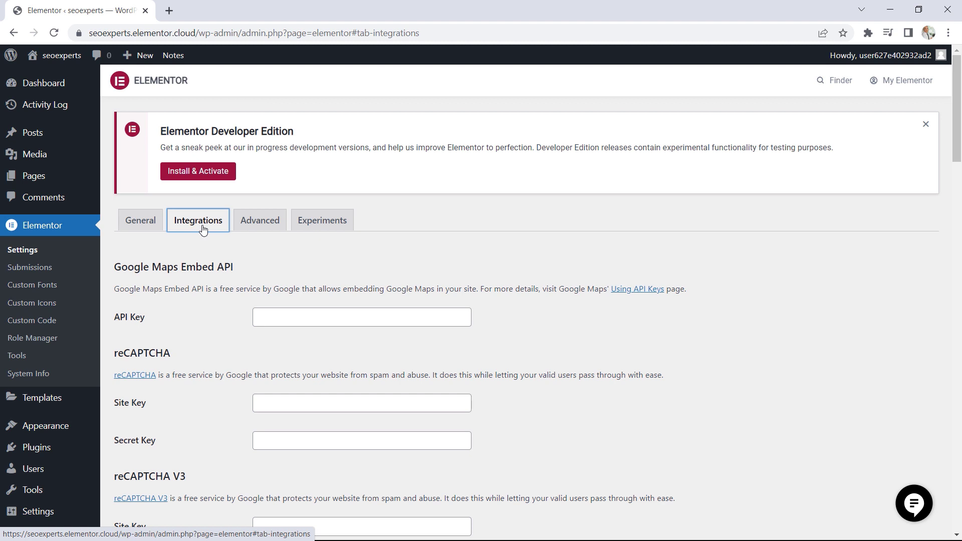
drag(960, 135, 960, 155)
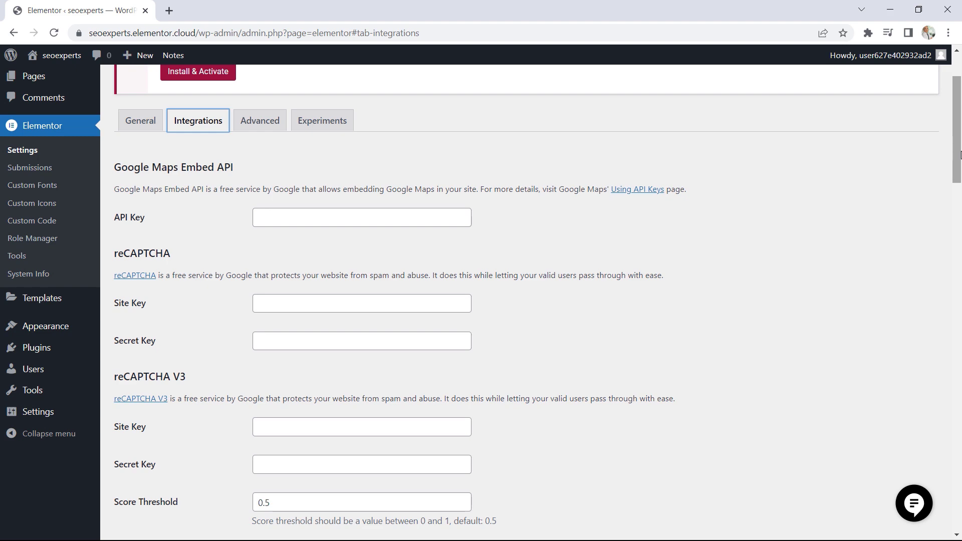
drag(960, 155, 960, 113)
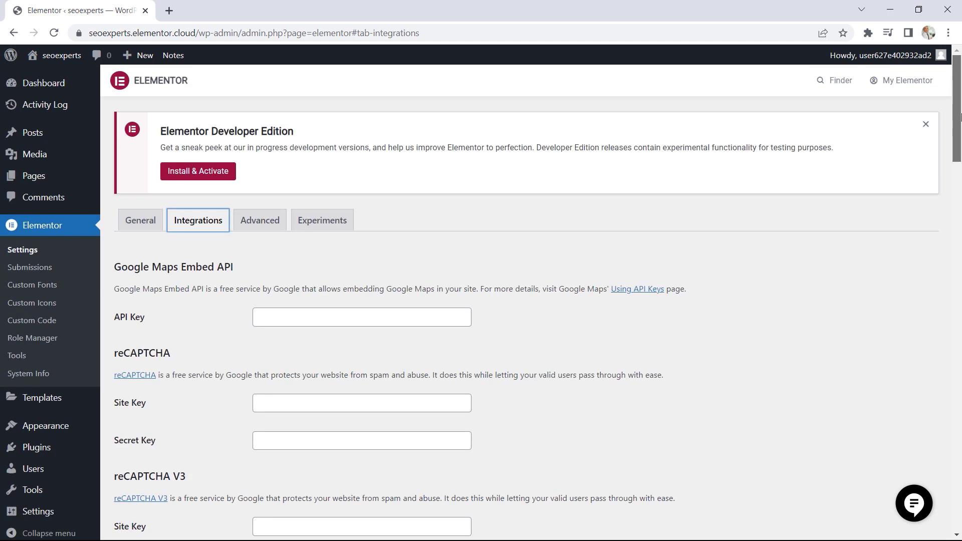
click(261, 225)
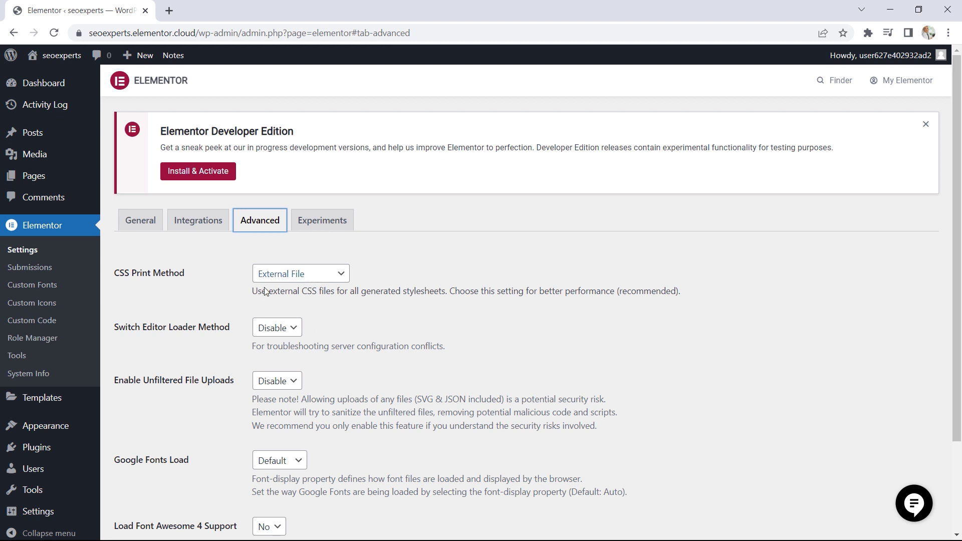
Review the Elementor experiments, set Improved Asset Loading to Active and save the changes
click(326, 223)
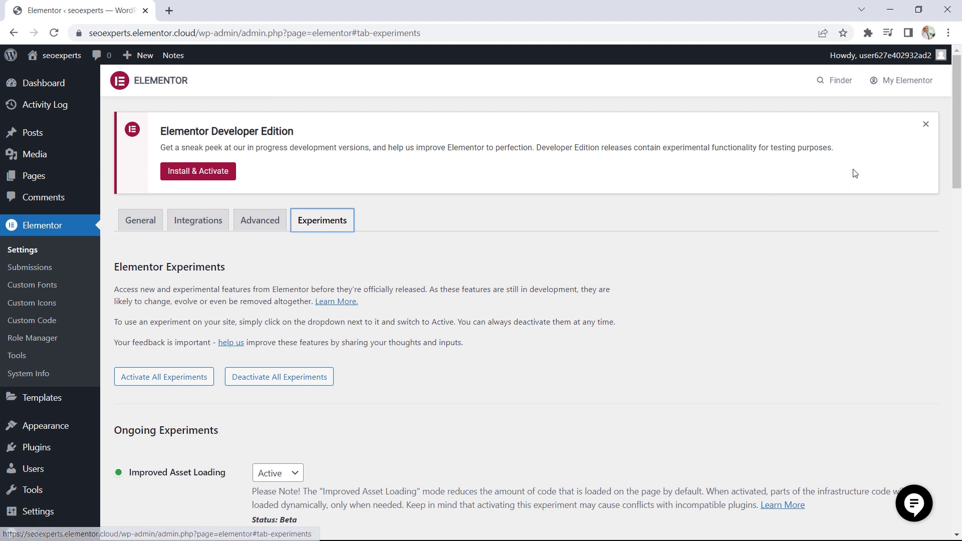
scroll(958, 129, down, 3)
scroll(957, 129, down, 3)
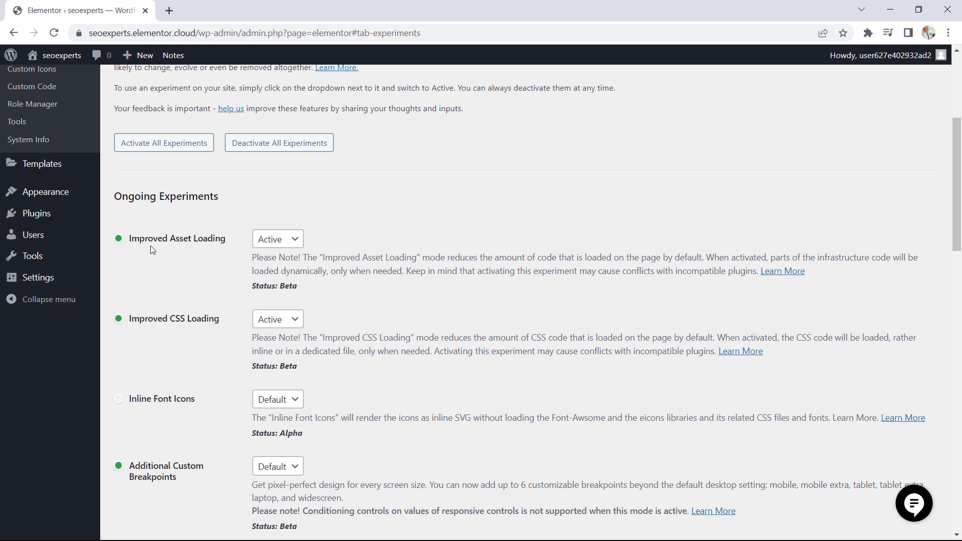
drag(141, 239, 230, 241)
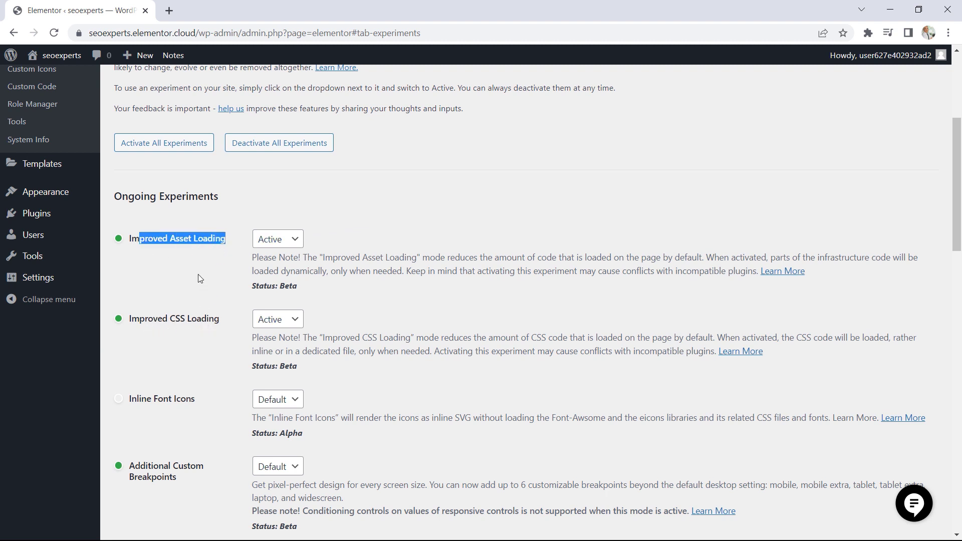
click(211, 275)
click(277, 245)
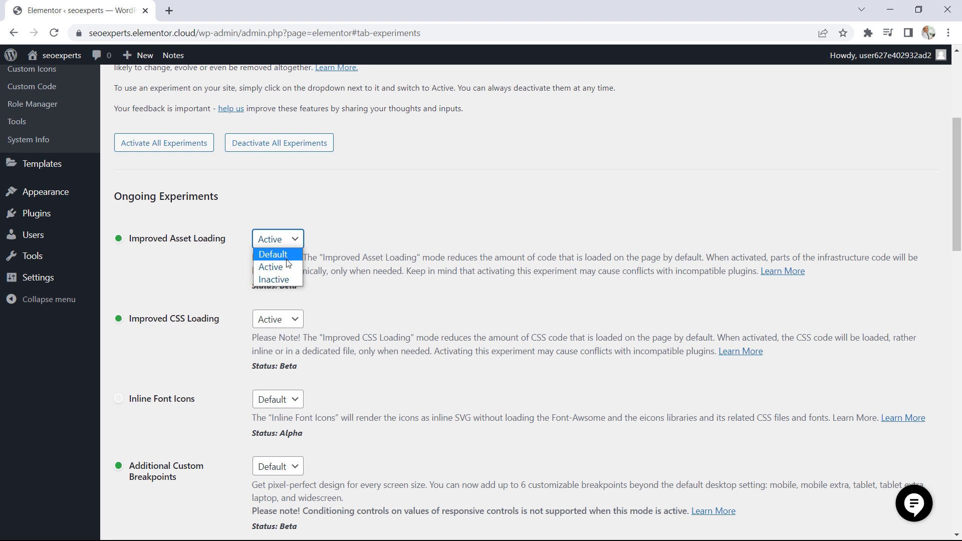
click(276, 267)
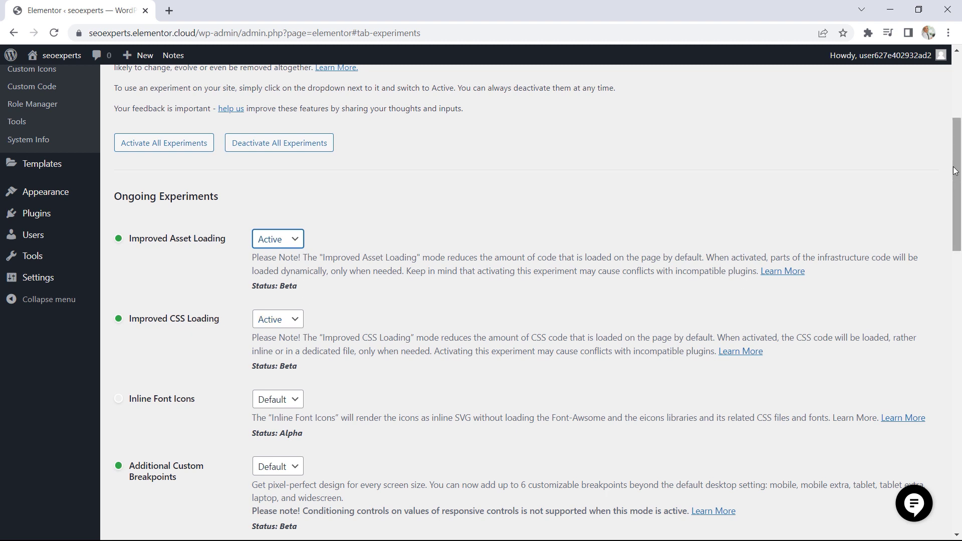
drag(958, 176, 959, 276)
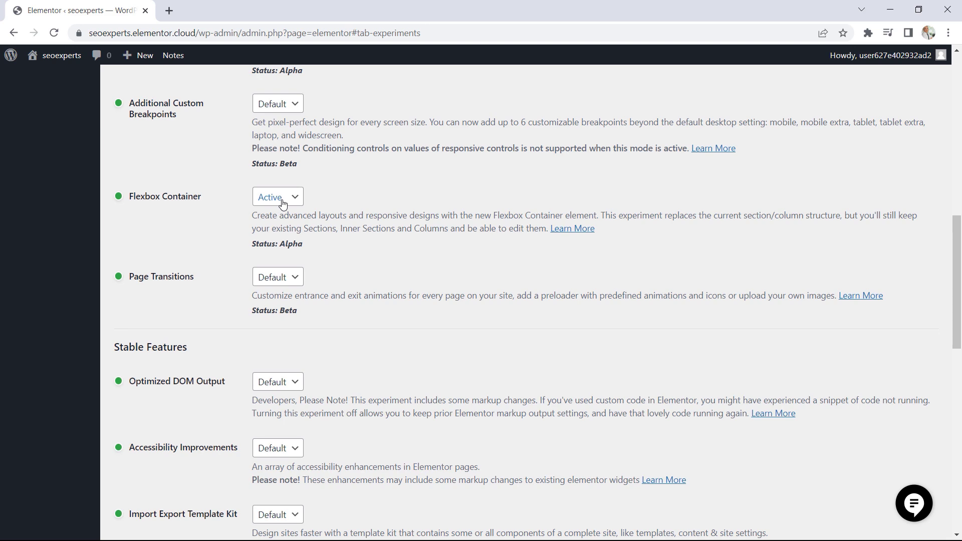
drag(958, 235, 960, 418)
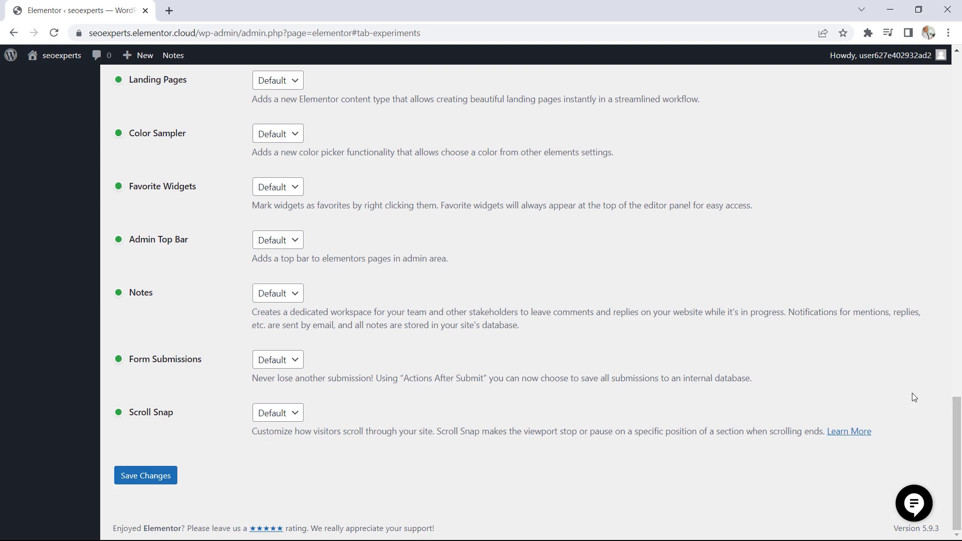
click(163, 480)
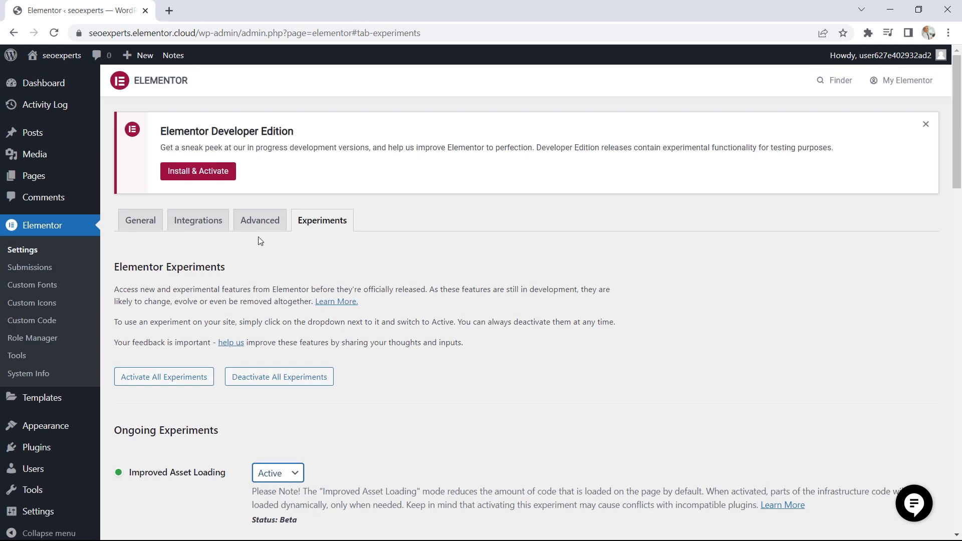
Look at the form submissions, and select no access to editor for the Author role in the Role Manager
click(40, 267)
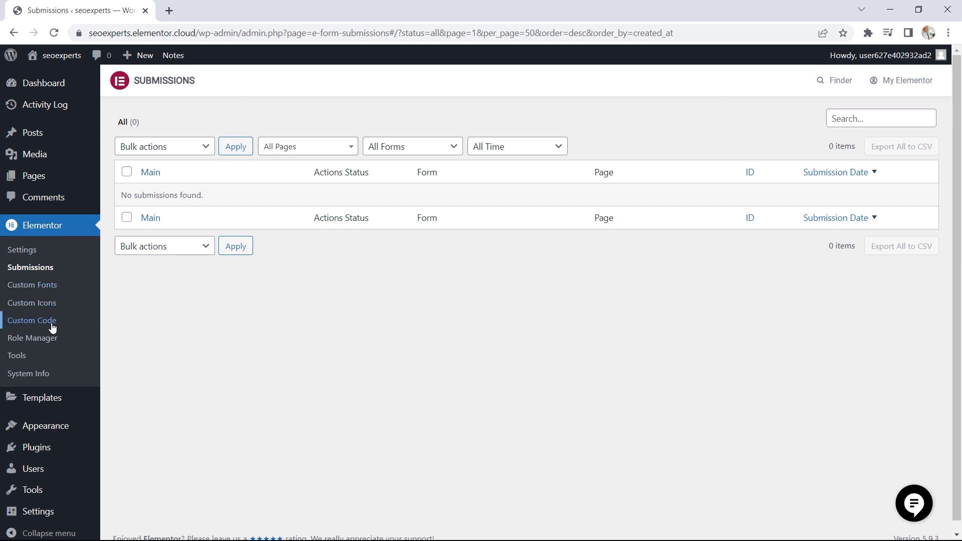
click(48, 344)
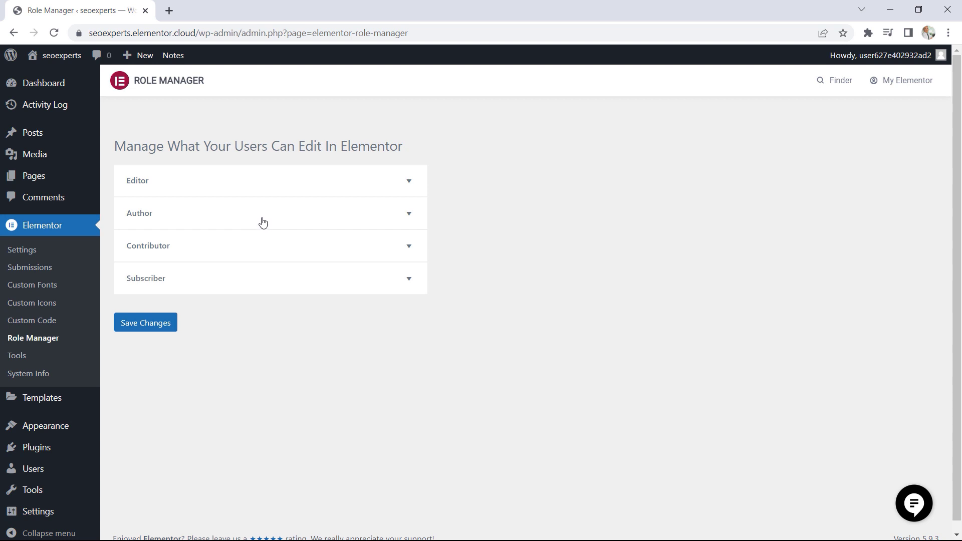
click(295, 229)
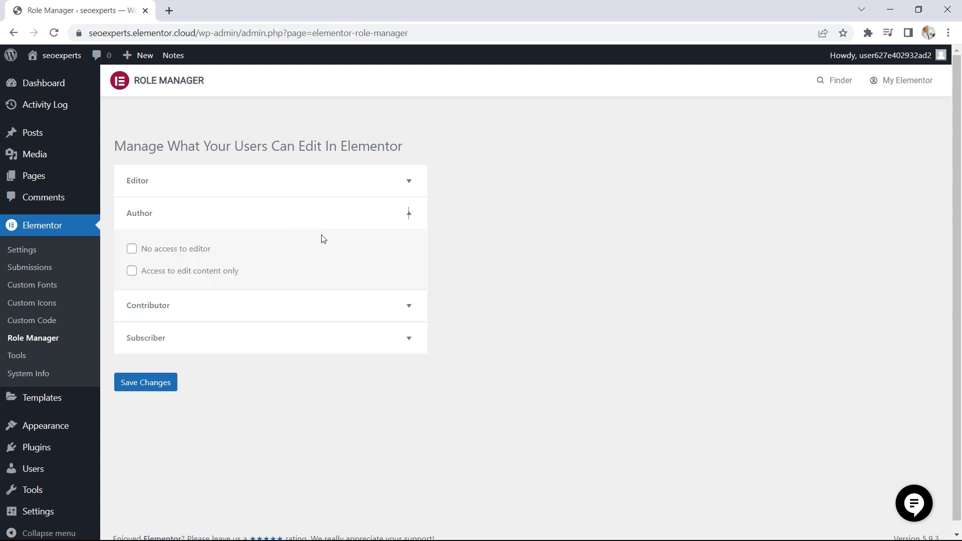
click(135, 253)
Examine the Safe Mode choices and the Replace URL address fields in the Elementor tools
click(18, 357)
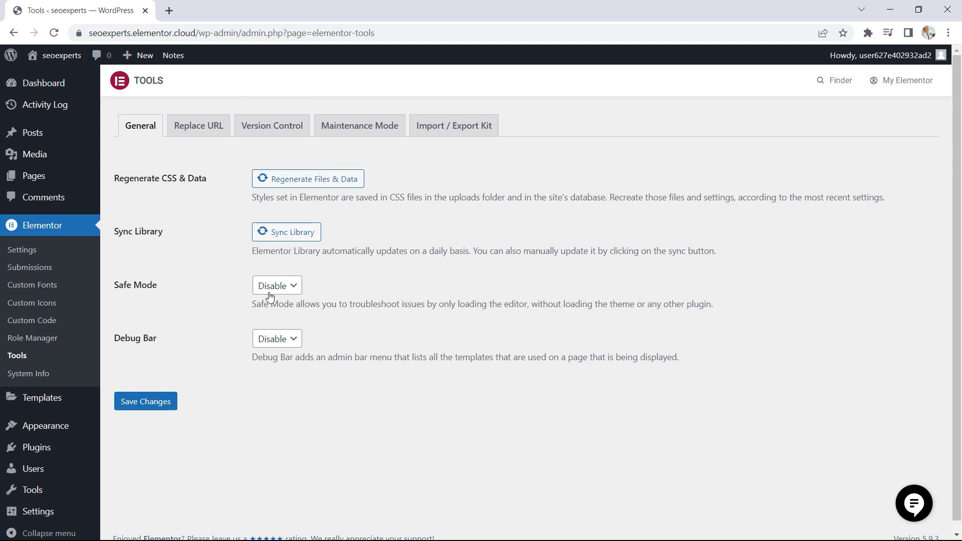
click(287, 287)
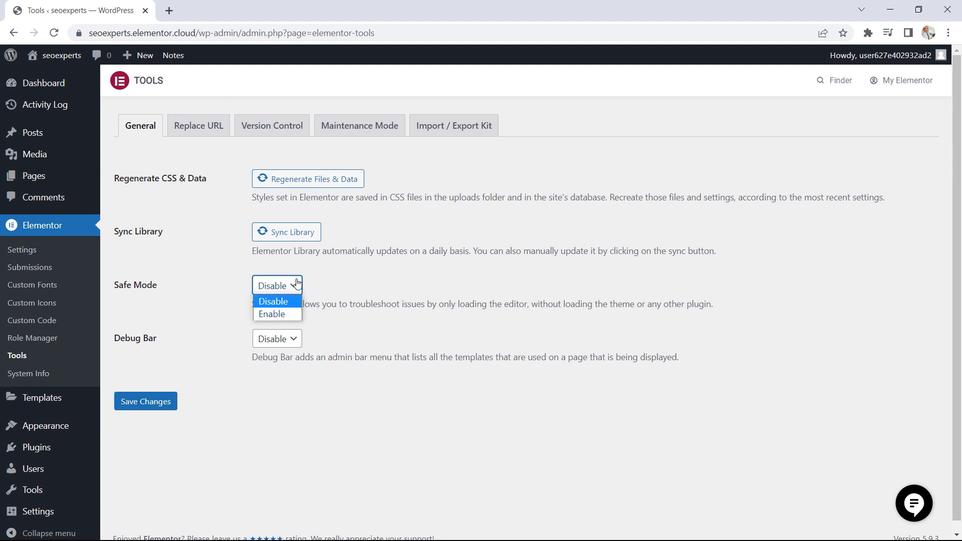
click(309, 284)
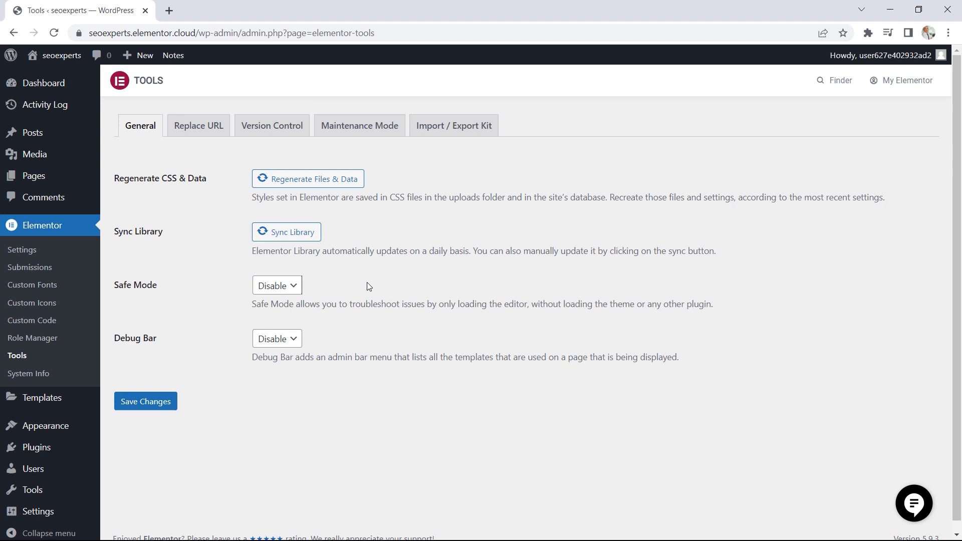
click(203, 131)
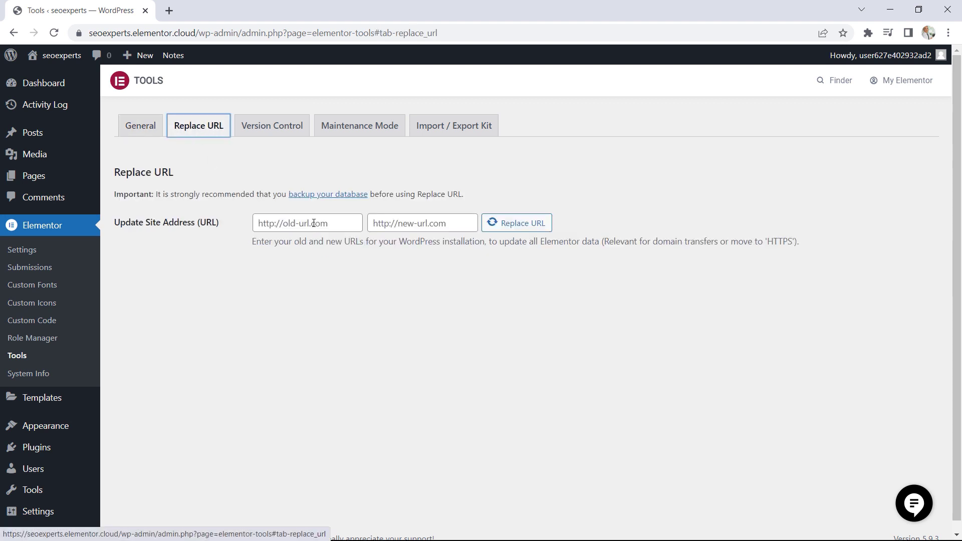
click(386, 225)
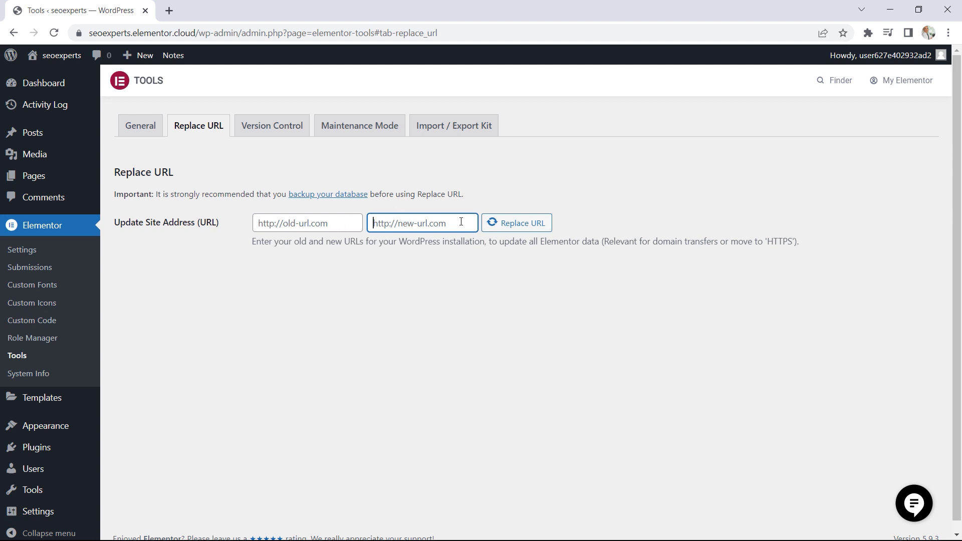
Look through the rollback versions offered under the Elementor tools' version control
click(277, 129)
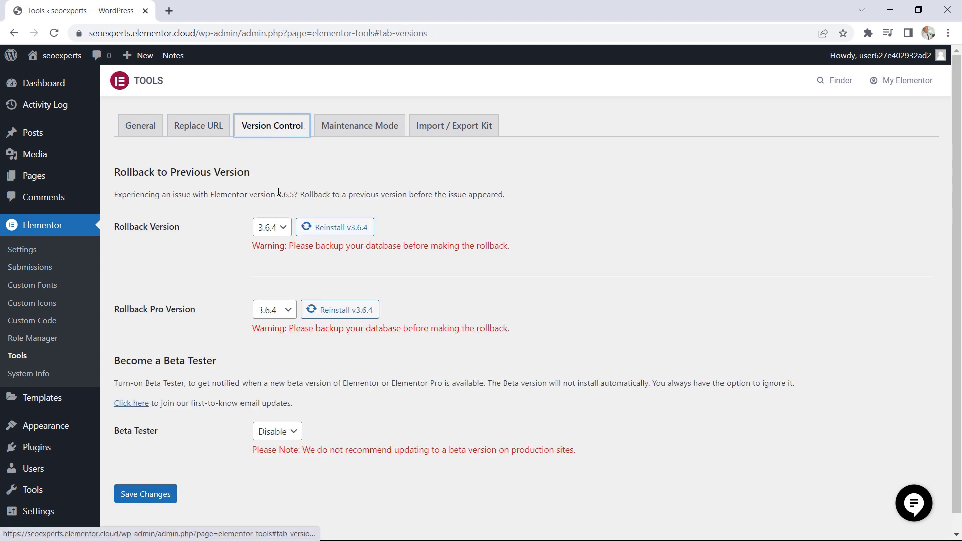
click(279, 229)
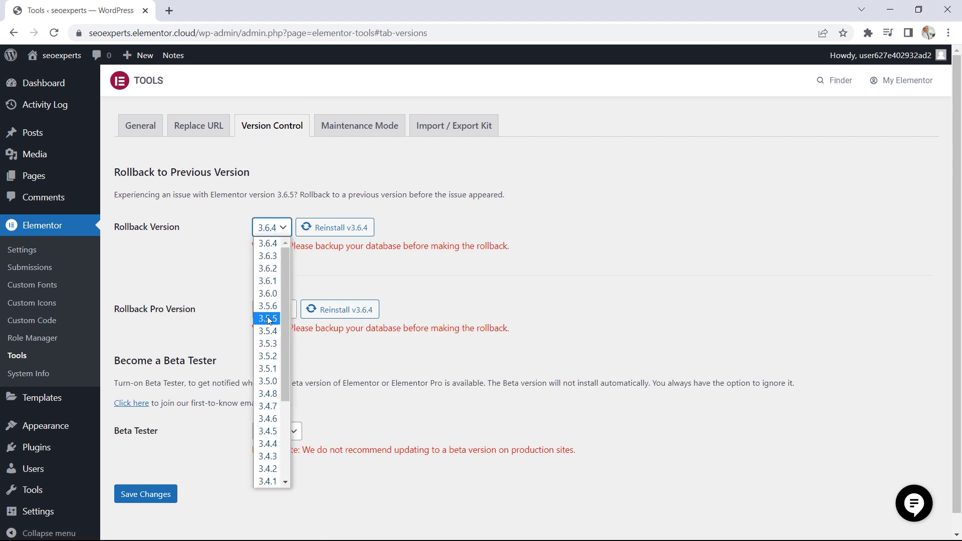
click(309, 277)
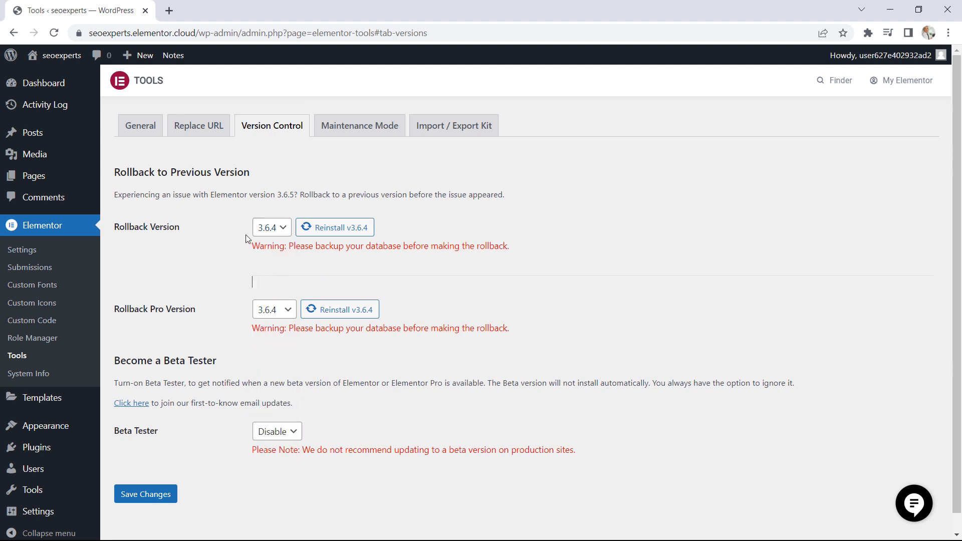
Examine the mode choices and the access choices in the Elementor tools' maintenance mode settings
click(373, 131)
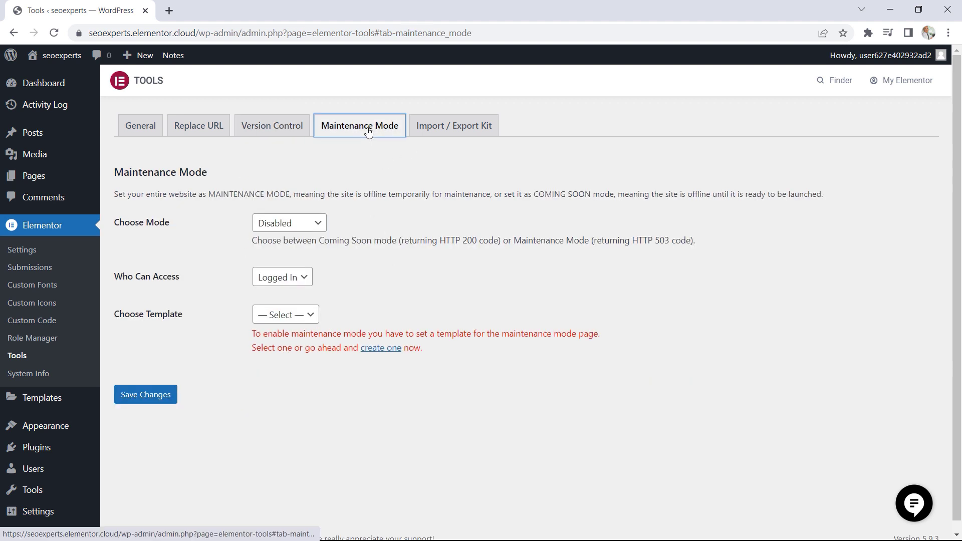
click(298, 229)
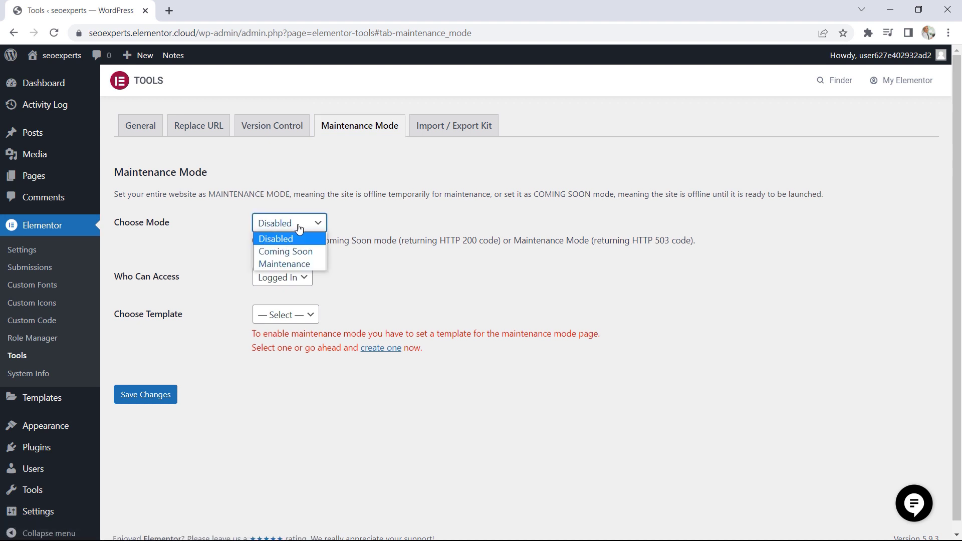
click(294, 278)
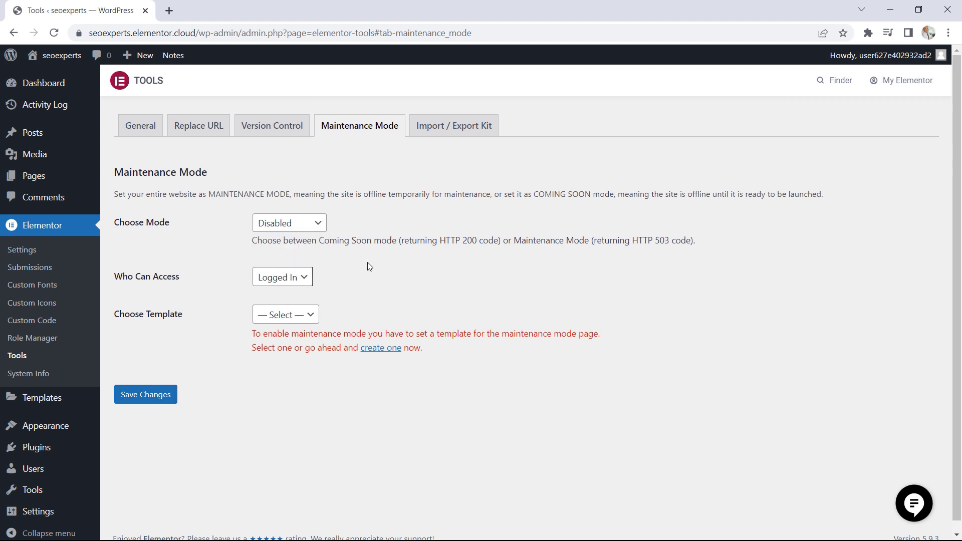
click(295, 283)
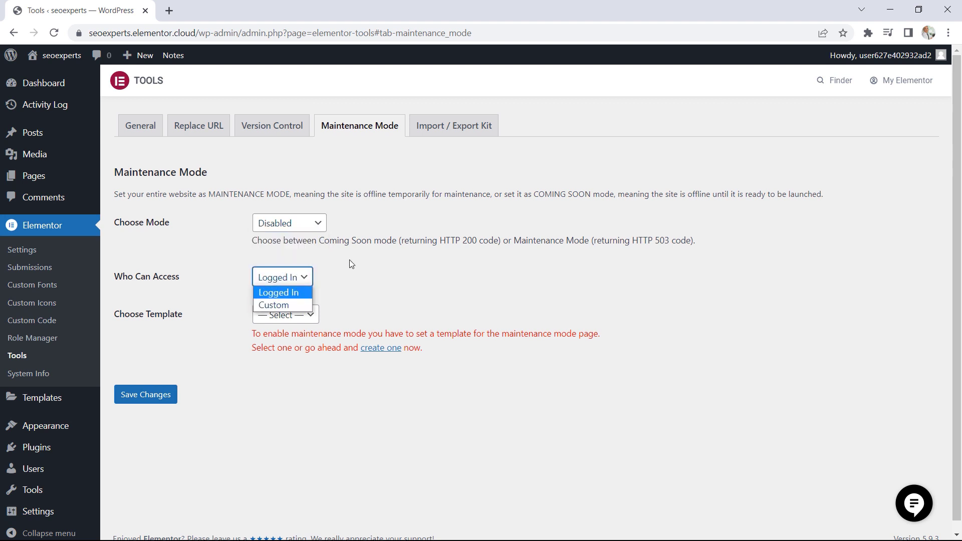
click(305, 263)
Review the template kit import and export options, and read through Elementor's System Info page
click(454, 130)
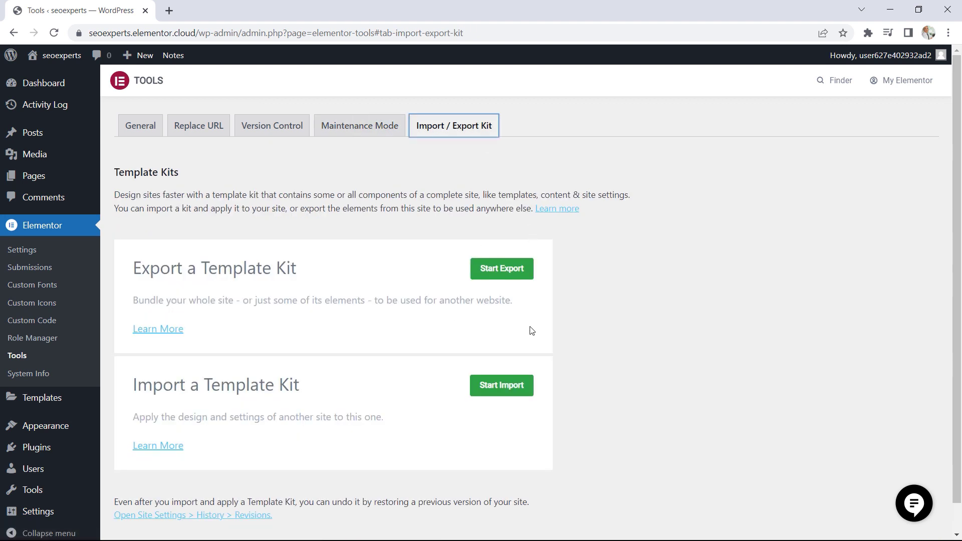
scroll(526, 336, down, 1)
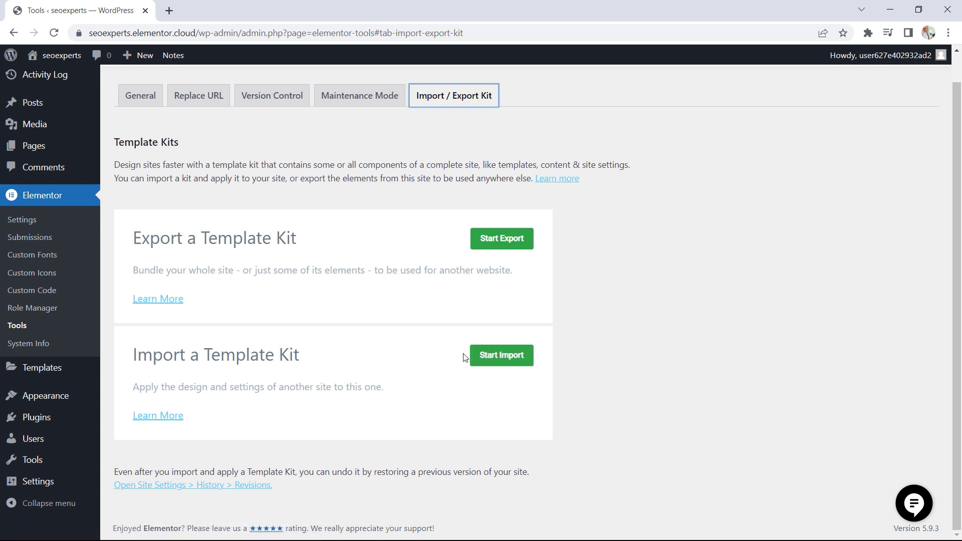
click(44, 345)
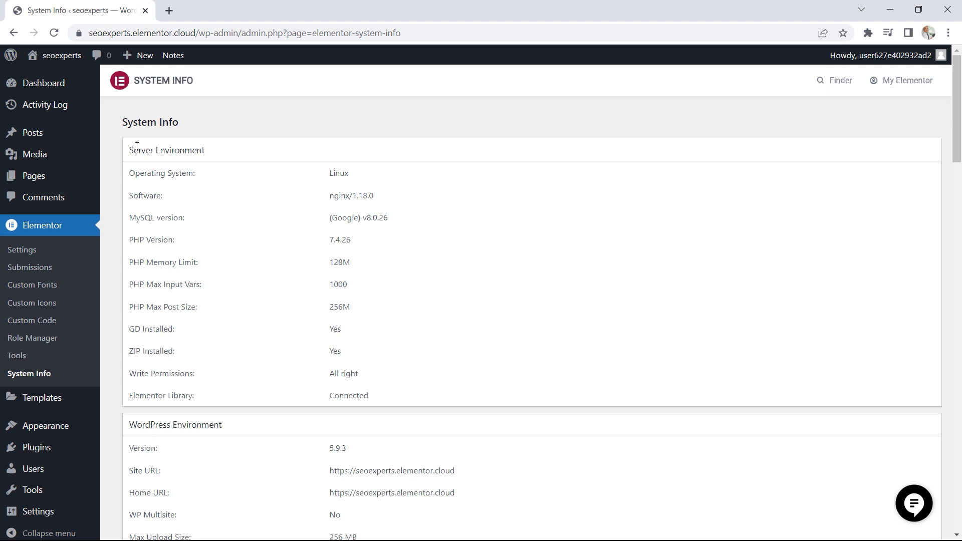
drag(145, 242, 185, 260)
scroll(566, 249, down, 10)
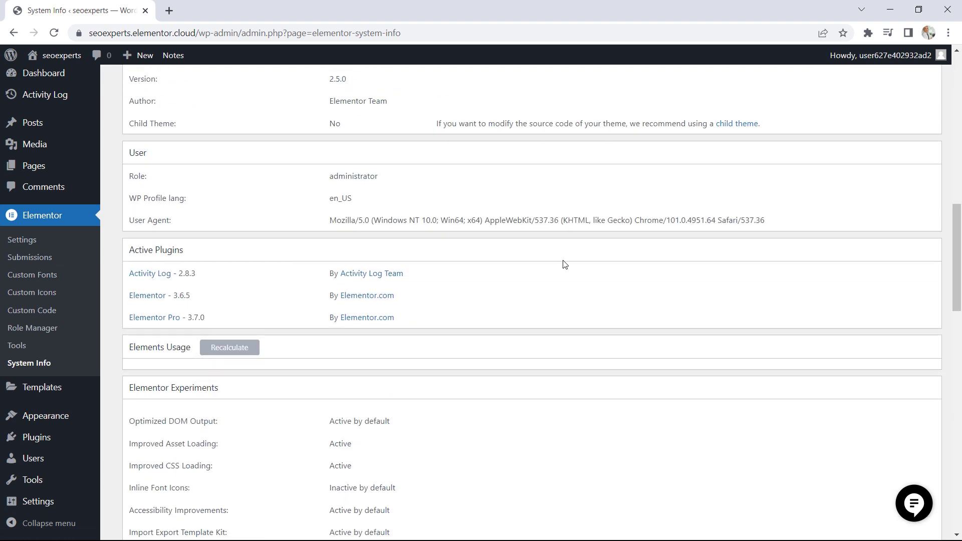
scroll(565, 266, up, 10)
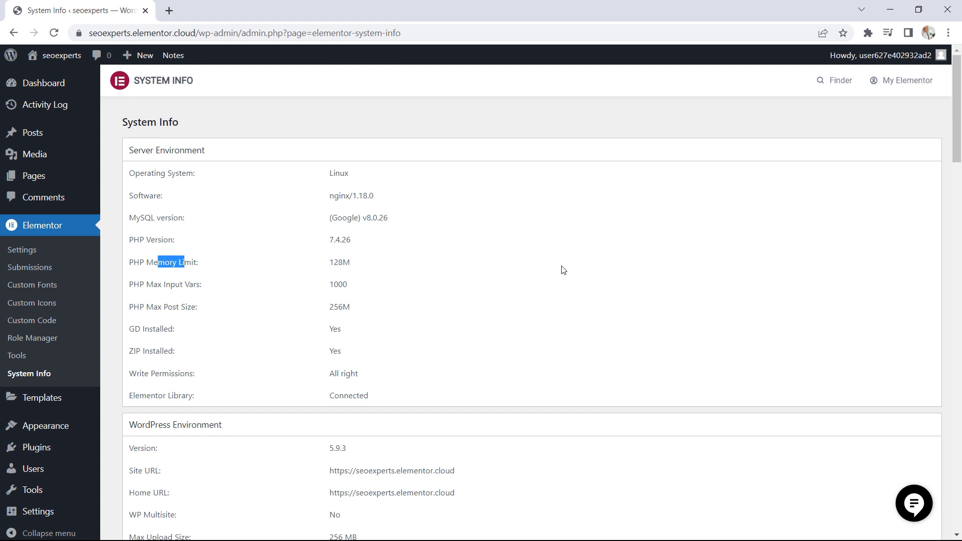
click(220, 218)
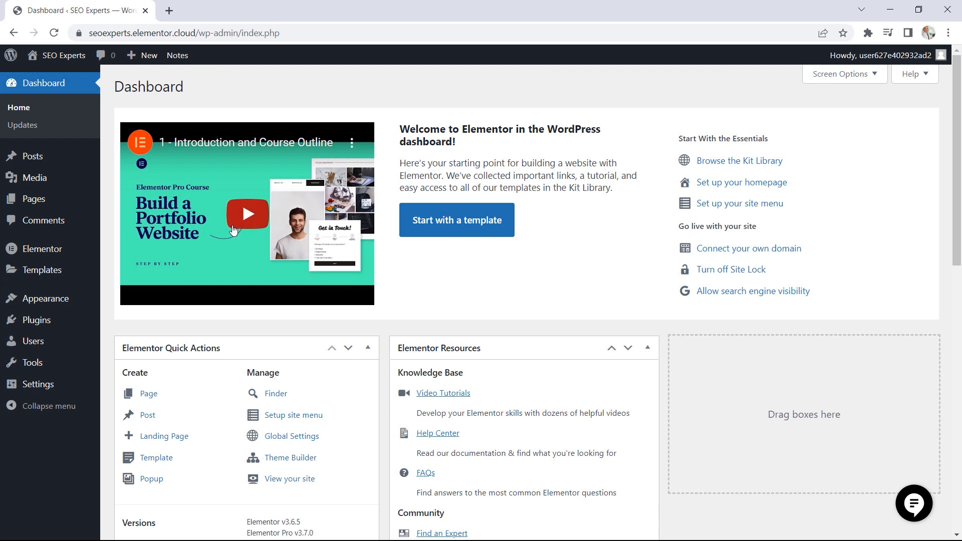
Review the list of all site pages and check the trashed Sample Home Page
mouse_move(50, 199)
click(149, 203)
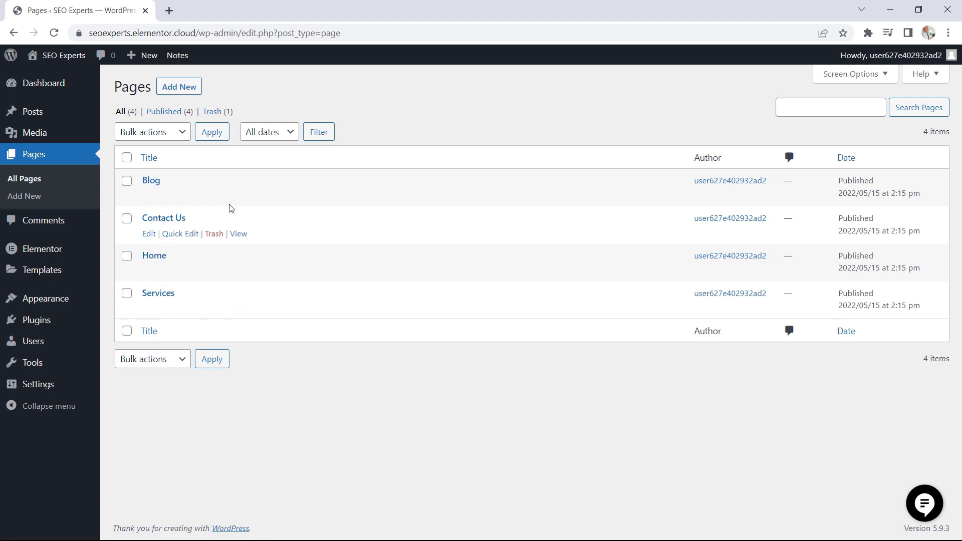
click(214, 112)
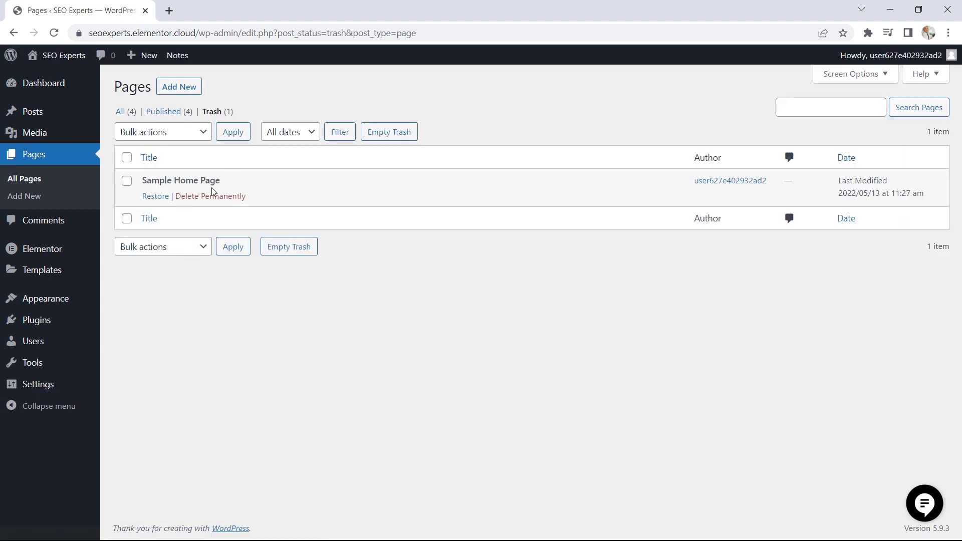
drag(220, 180, 142, 179)
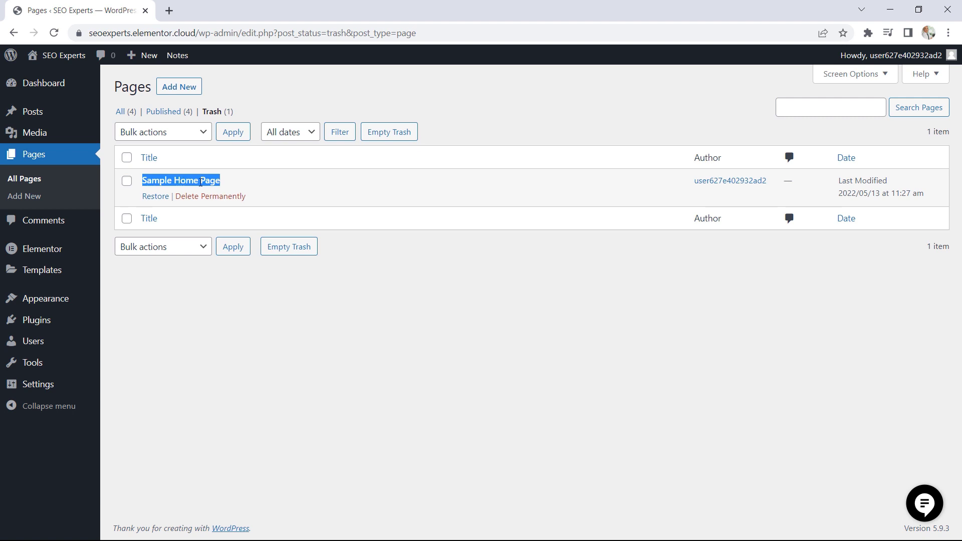
From the list of all posts, review the title, body and featured image of "A Beginner's Guide to SEO", and return to the list
mouse_move(46, 116)
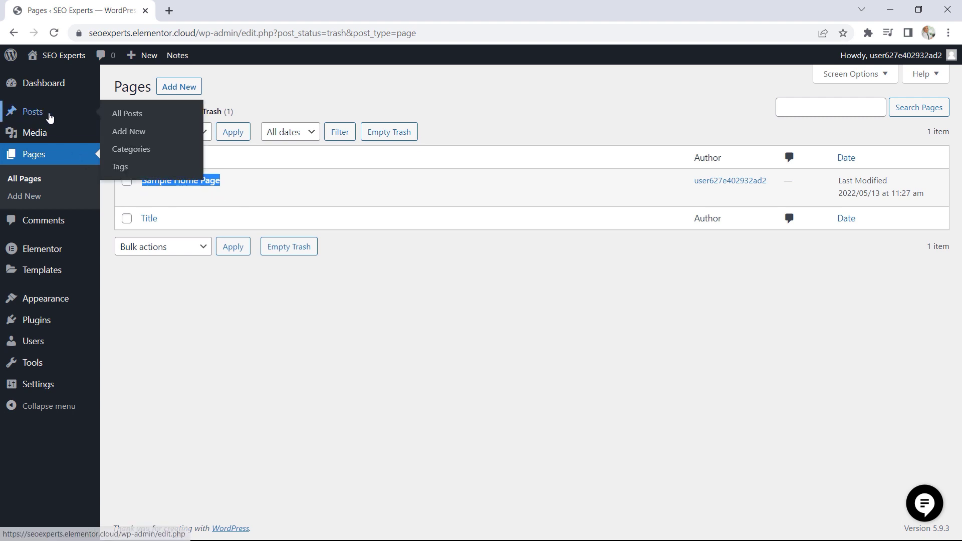
click(137, 117)
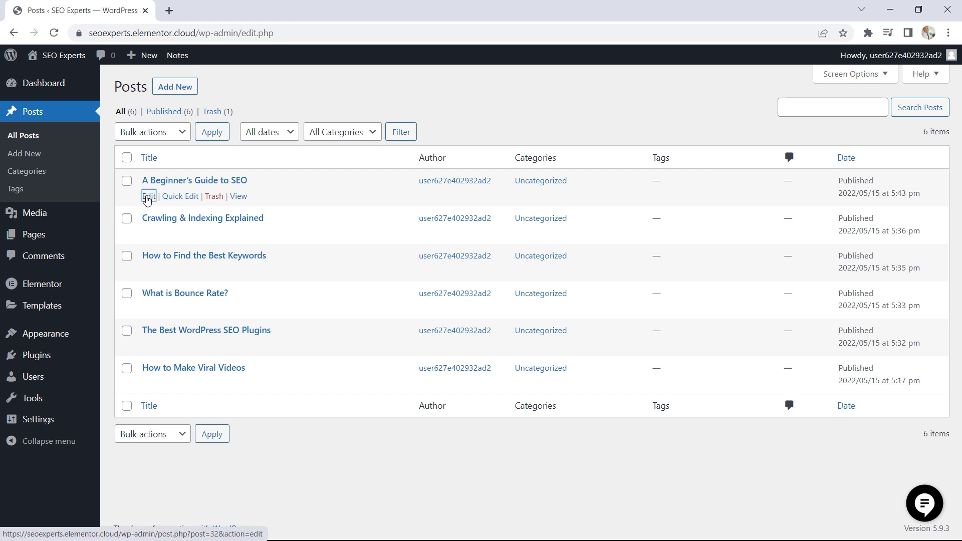
click(148, 197)
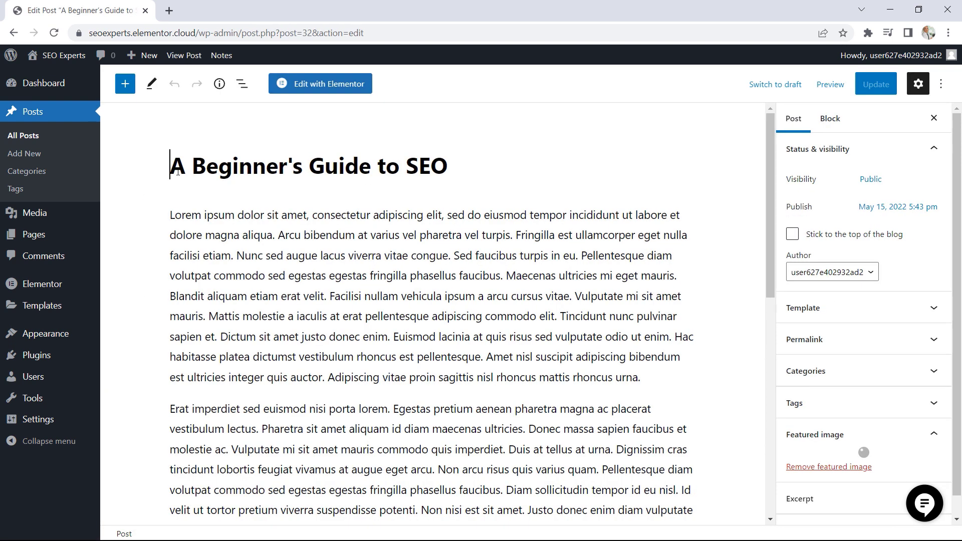
drag(171, 165, 431, 166)
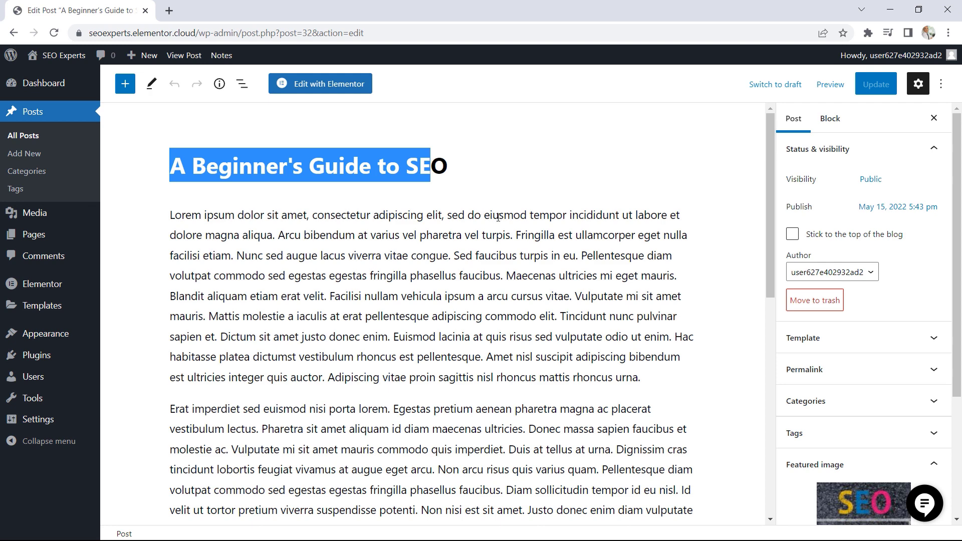
scroll(498, 216, down, 6)
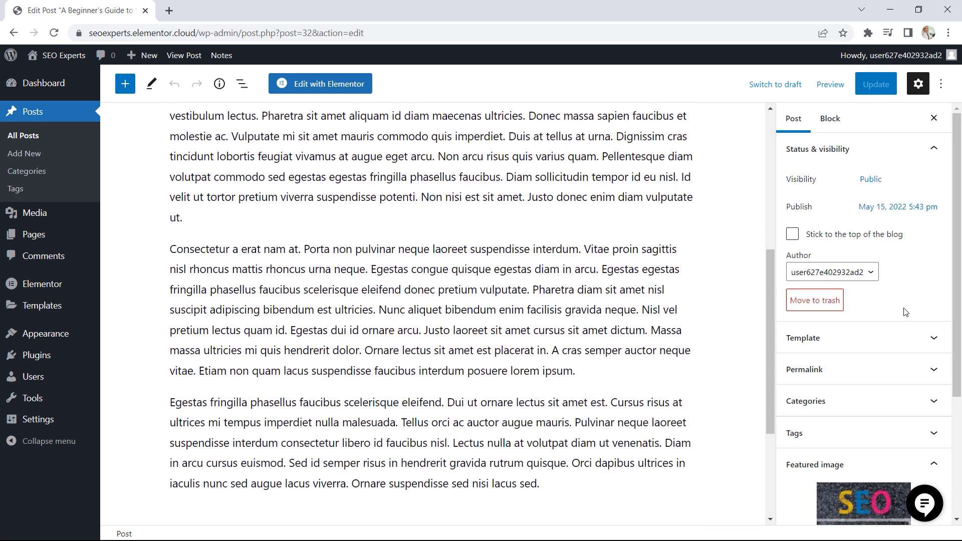
scroll(907, 312, down, 4)
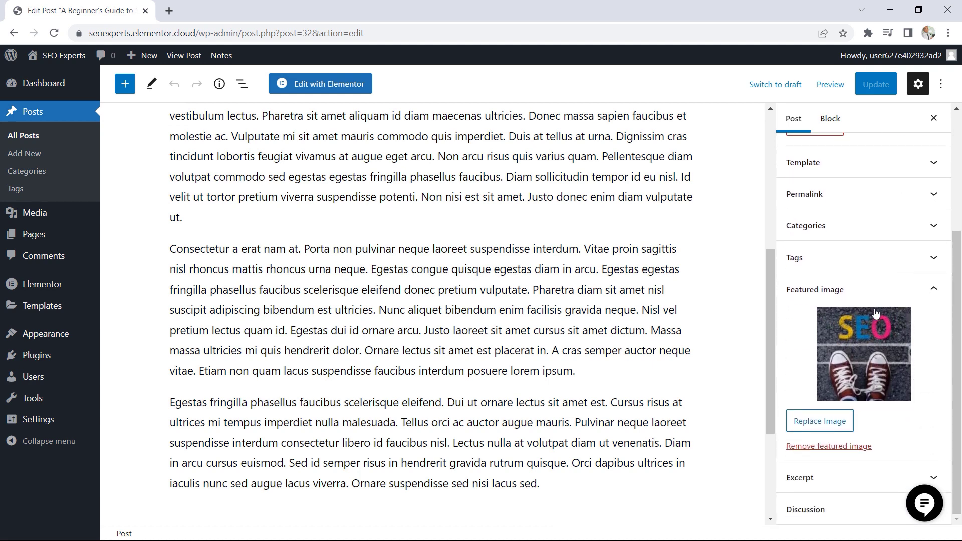
click(24, 136)
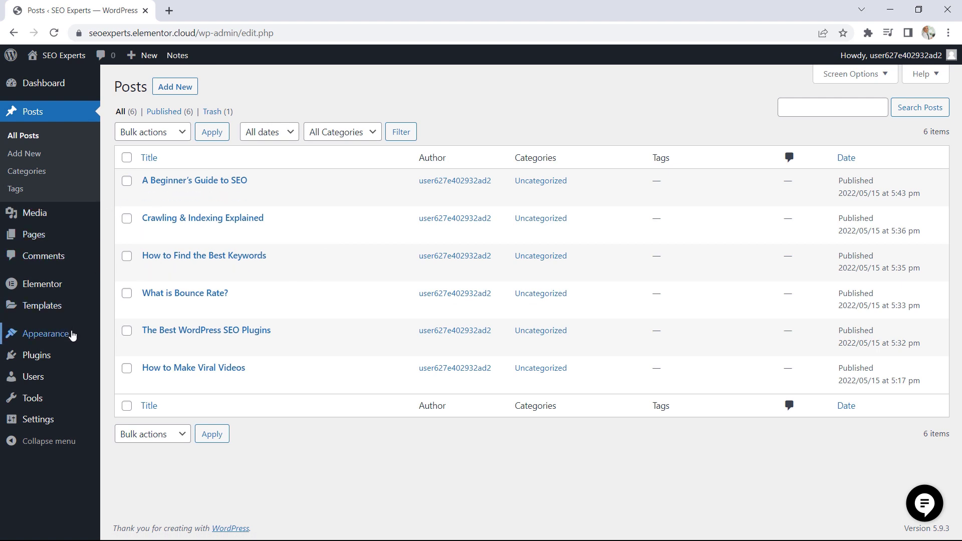
Create a navigation menu named Main Menu with Header as its display location
mouse_move(77, 338)
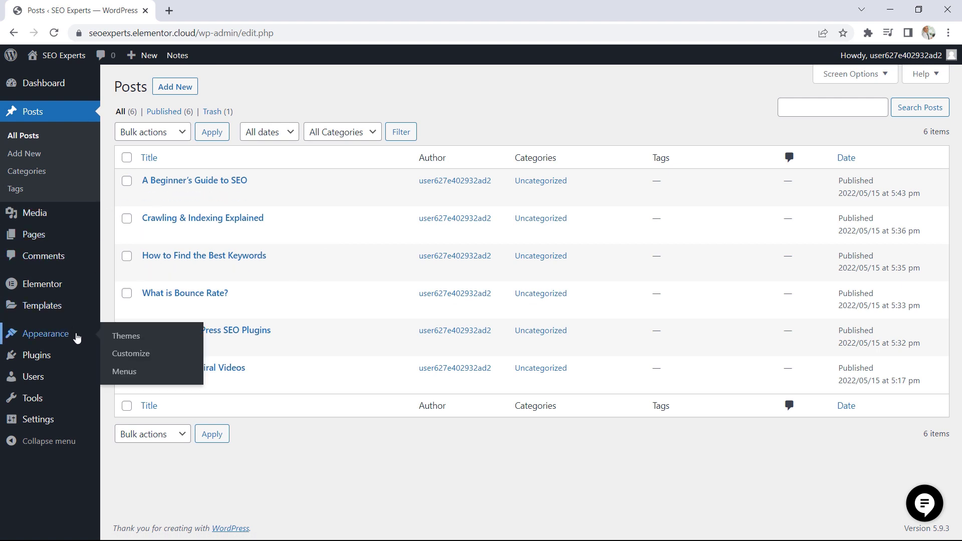
click(132, 376)
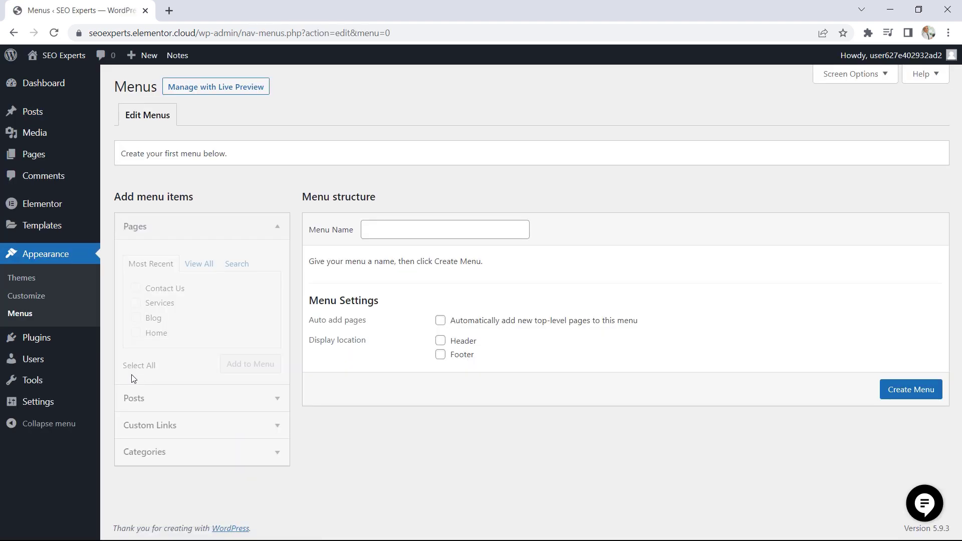
click(398, 230)
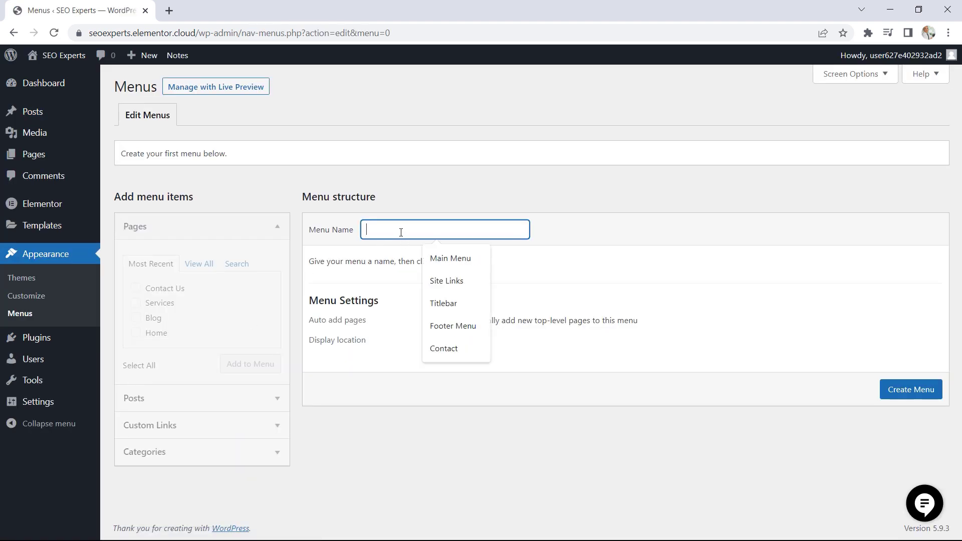
click(445, 261)
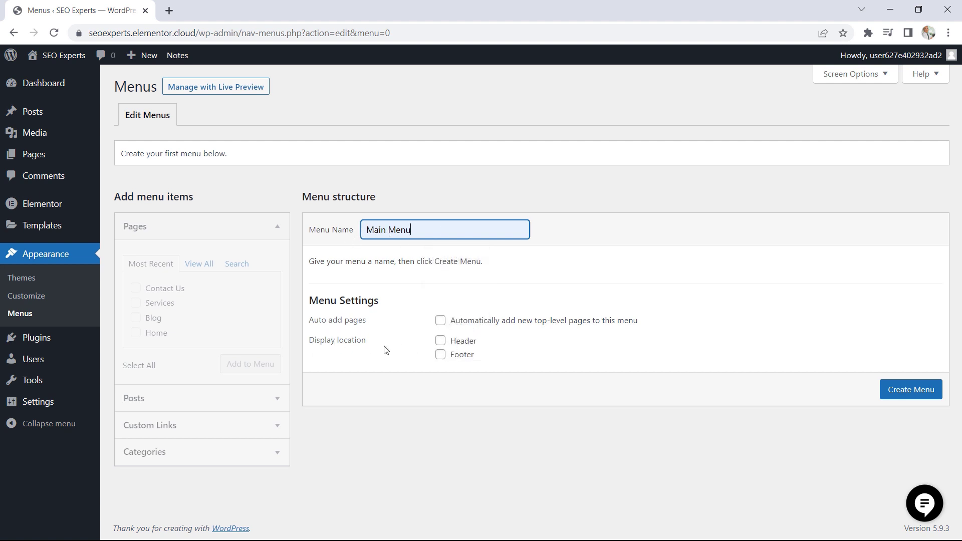
click(440, 341)
click(917, 395)
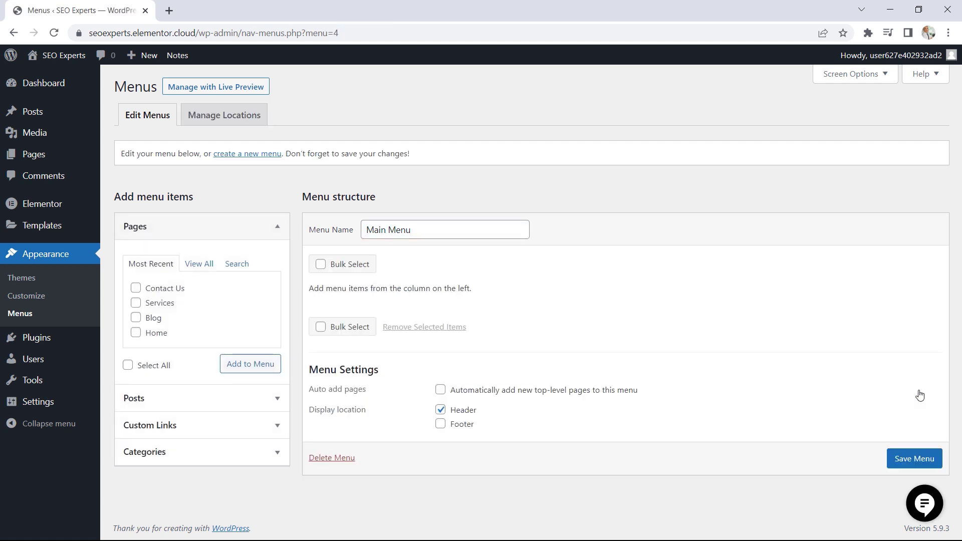
Add the Contact Us, Services and Blog pages to the Main Menu
click(135, 288)
click(136, 303)
click(136, 318)
click(254, 367)
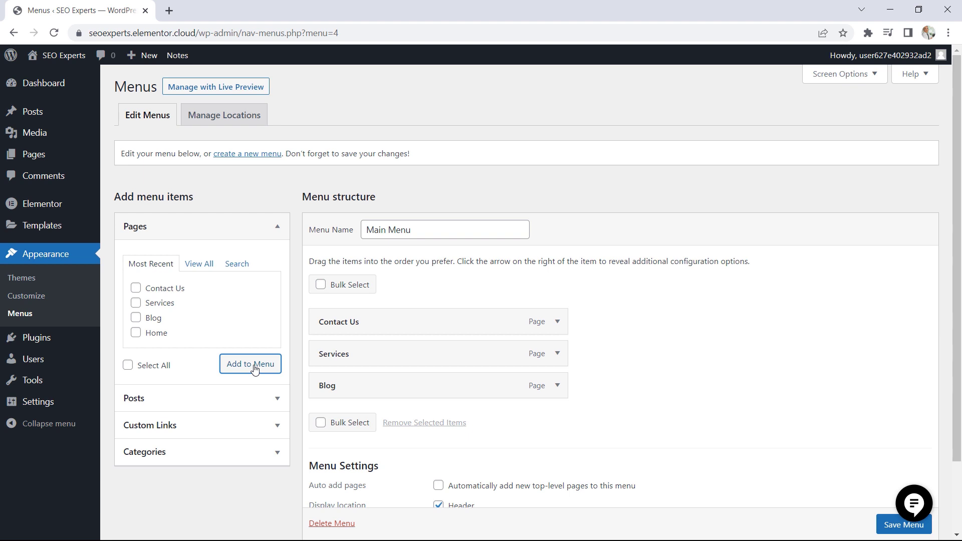
Add a custom link to the Main Menu with the URL # and the text "Get A Free Quote" followed by the company's phone number
click(269, 431)
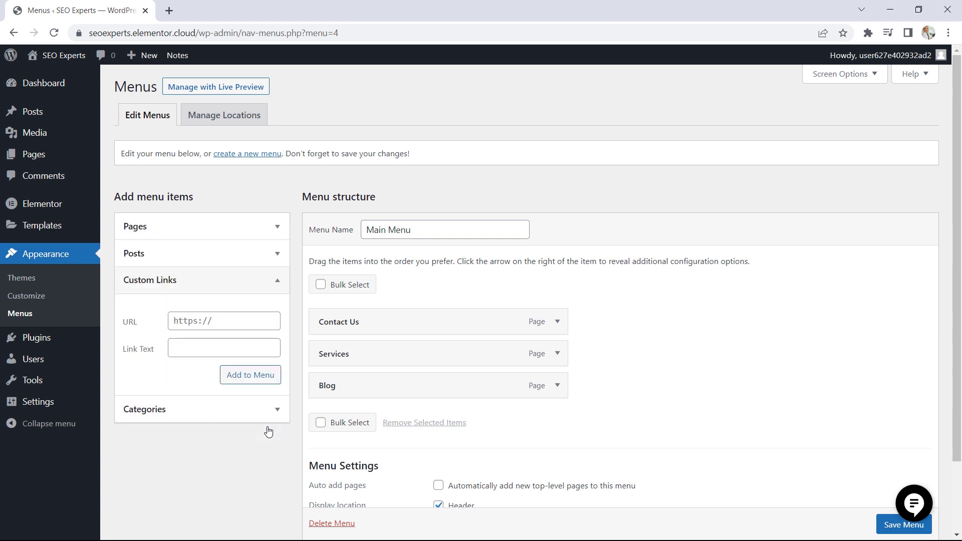
click(212, 320)
text(#)
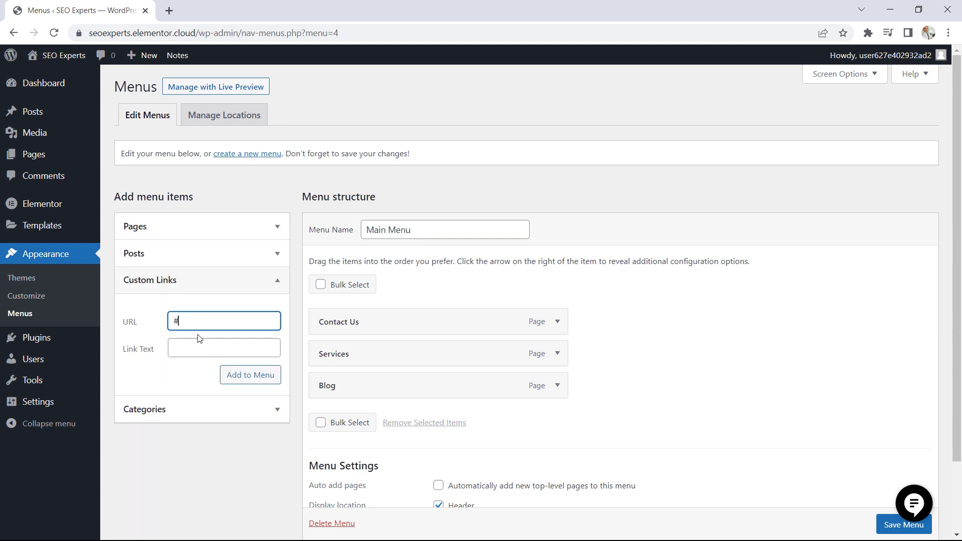
click(190, 347)
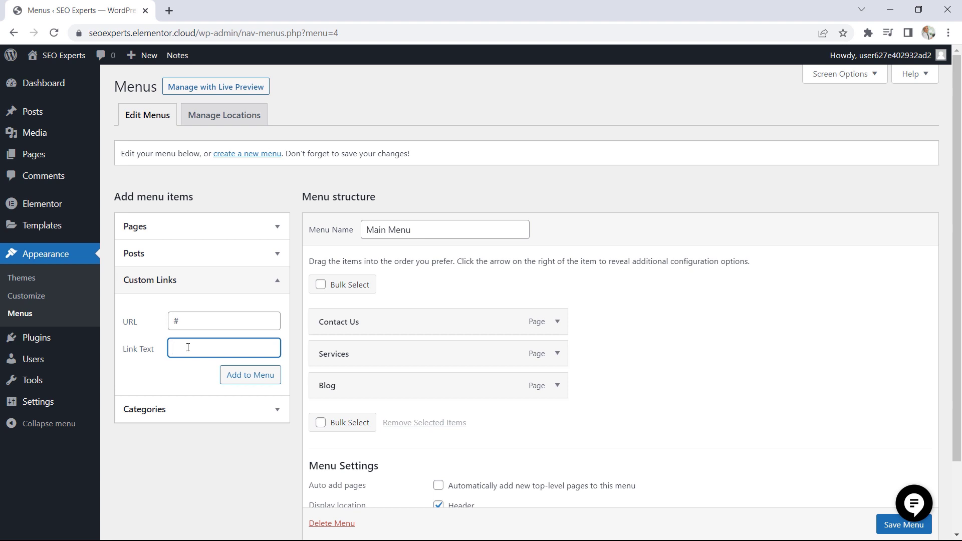
text(B)
text(Get)
text( A Free Quo)
click(236, 379)
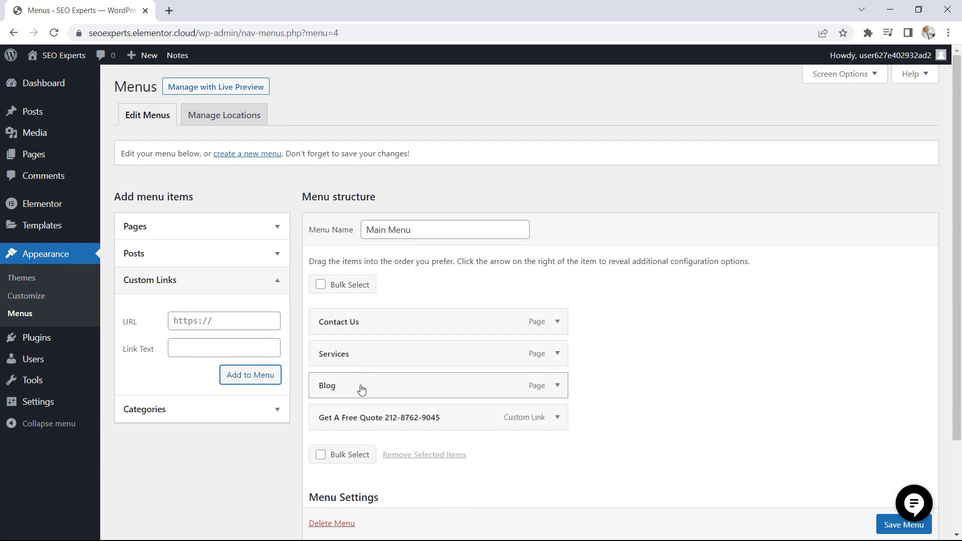
Reorder the page items in the Main Menu to Services, Blog, Contact Us, above the custom link
drag(360, 357, 357, 326)
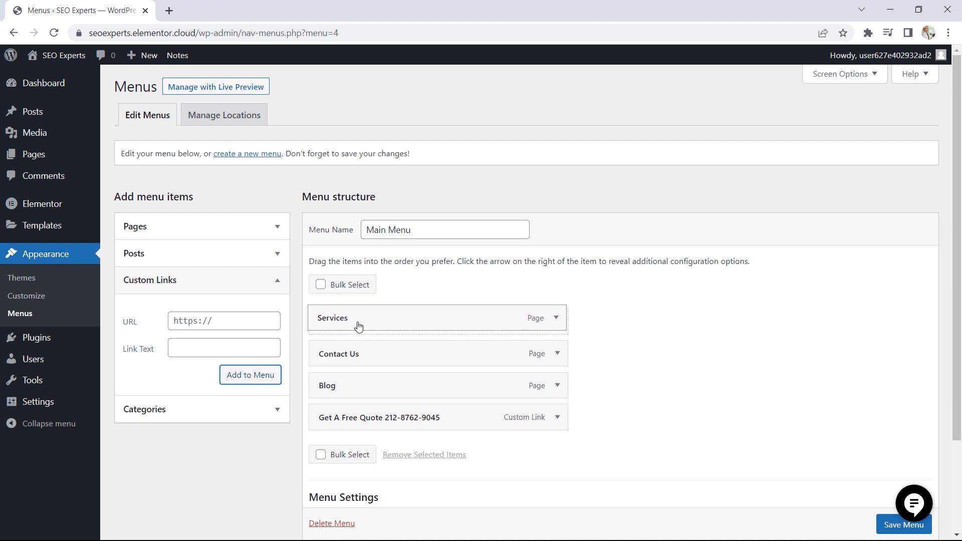
drag(366, 380, 366, 357)
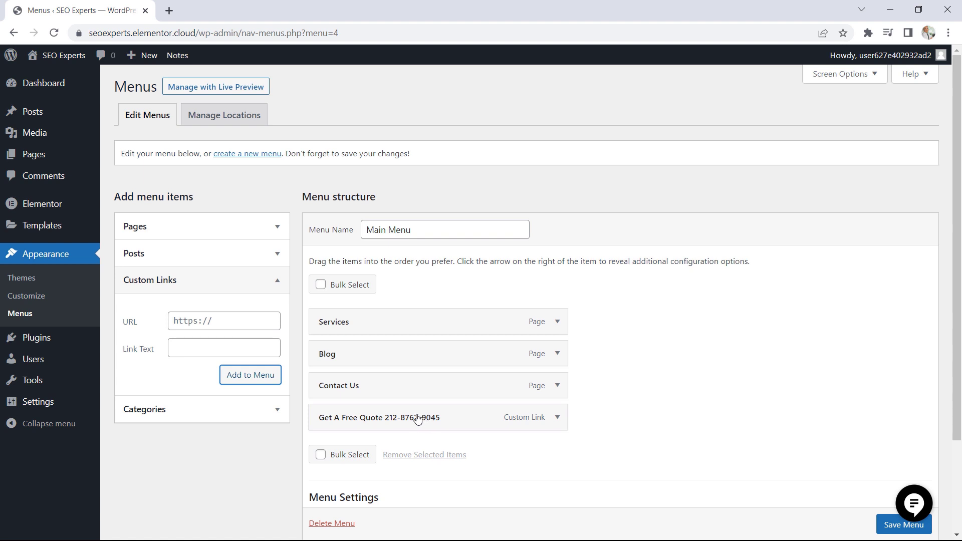
Save the Main Menu with its reordered items
scroll(462, 403, down, 3)
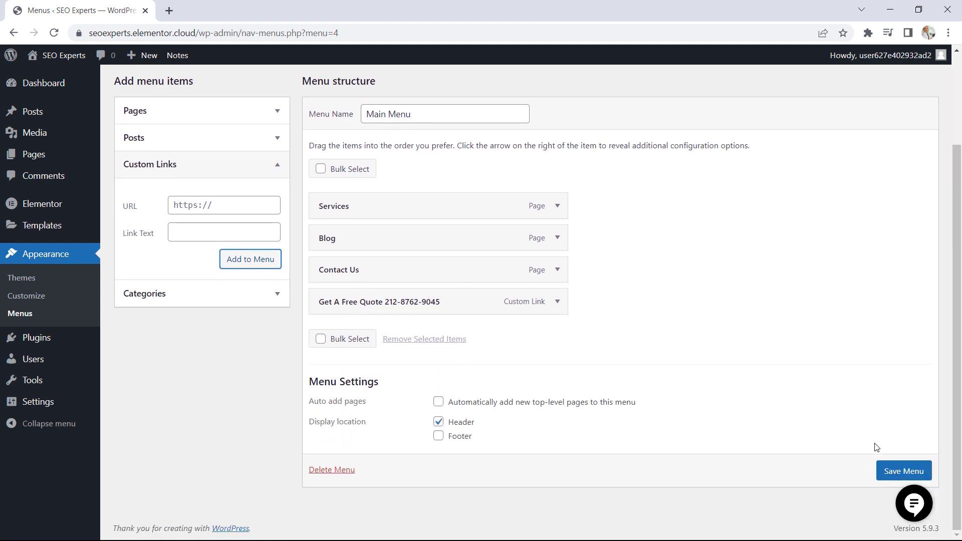
click(903, 472)
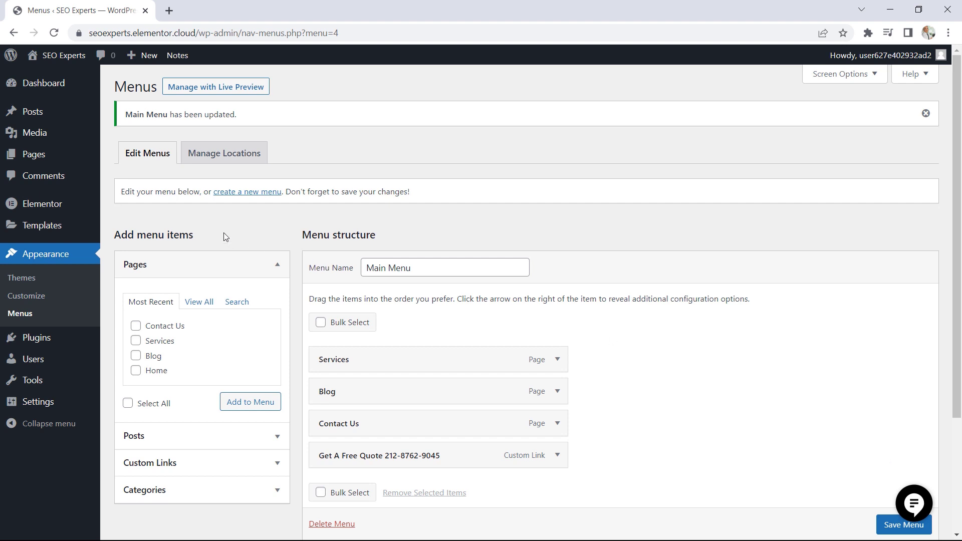
In the theme customizer's Site Identity settings, choose seo-experts-logo.png from the media library as the site logo
click(40, 299)
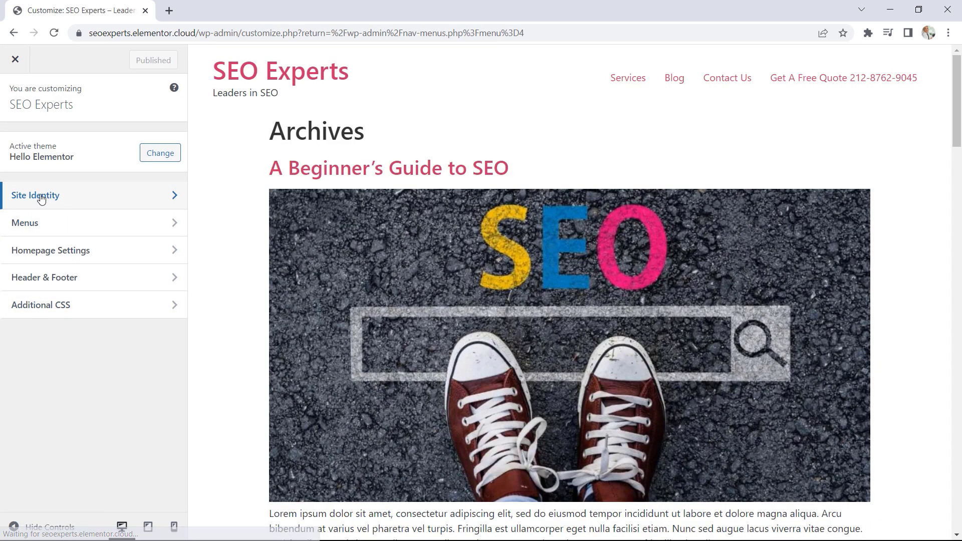
click(53, 197)
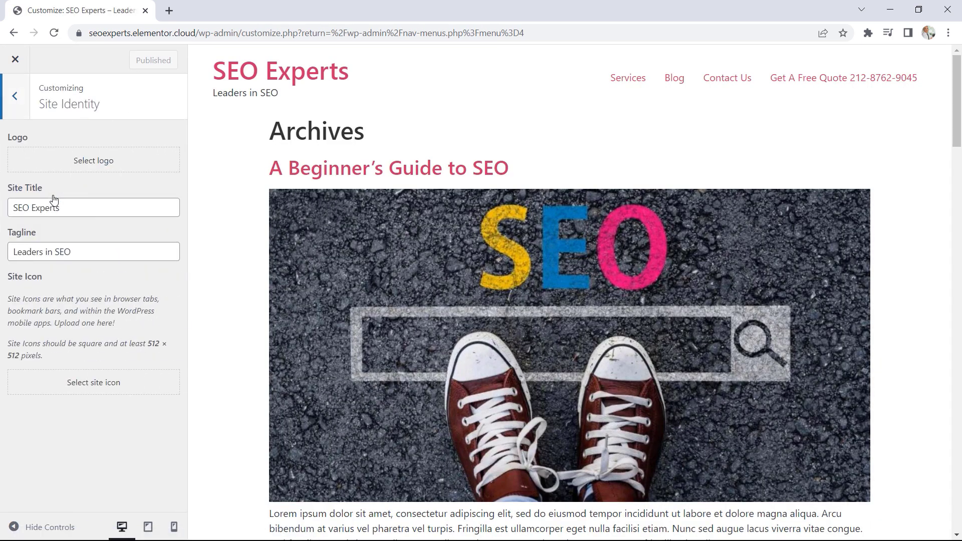
click(97, 161)
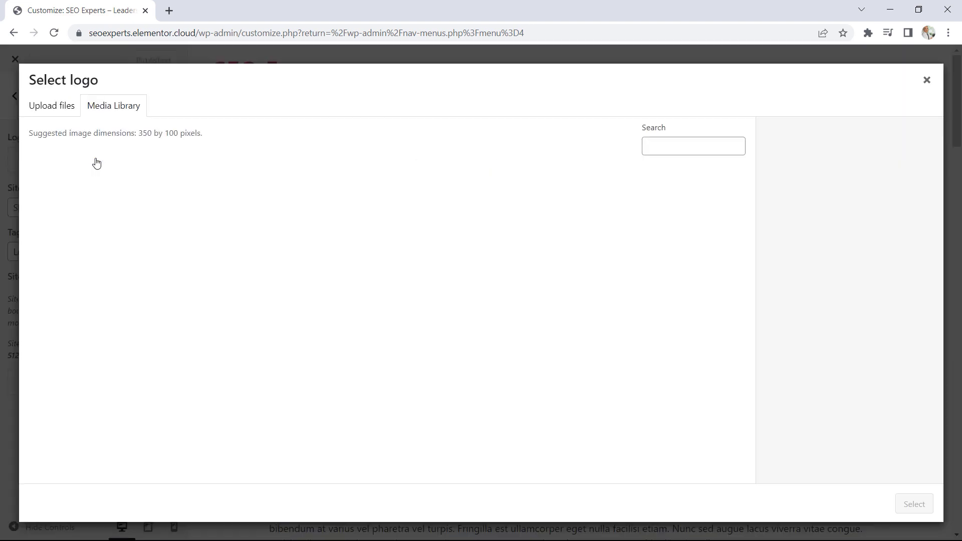
click(83, 218)
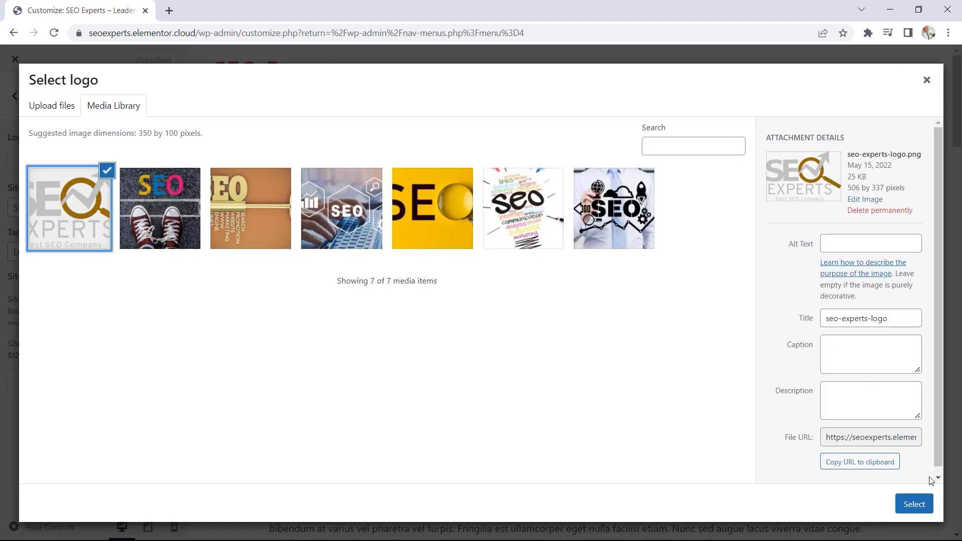
click(914, 505)
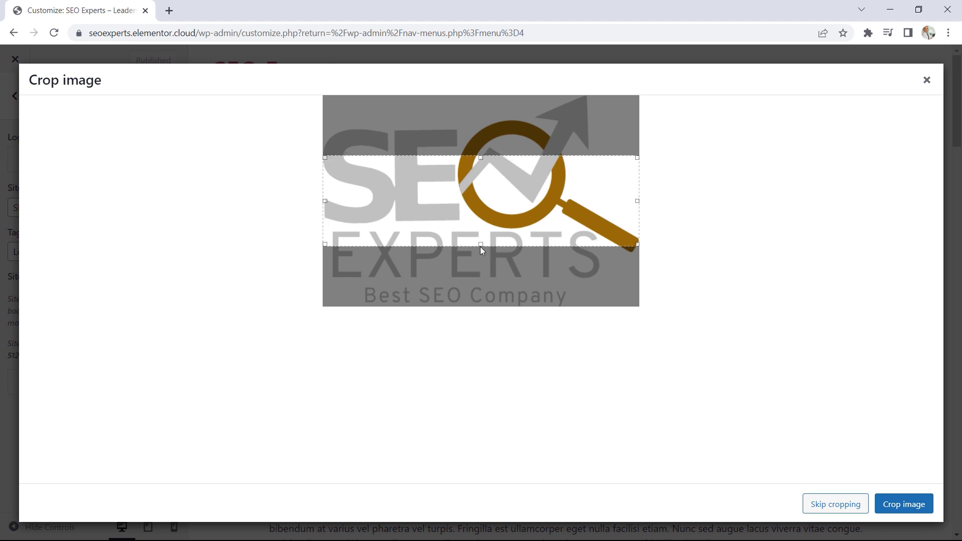
Extend the logo's crop area to the full image height, apply the crop, publish the change and close the customizer
drag(481, 246, 481, 316)
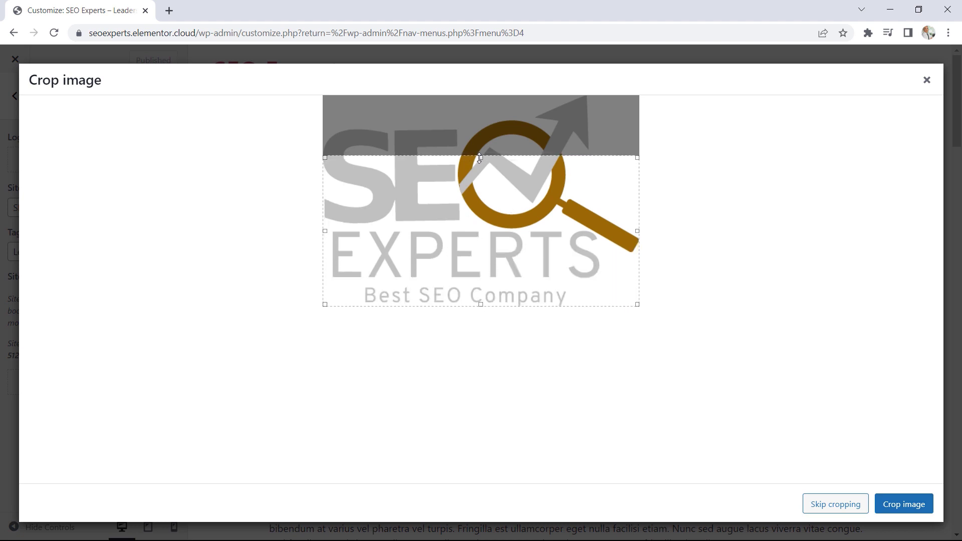
drag(480, 157, 481, 87)
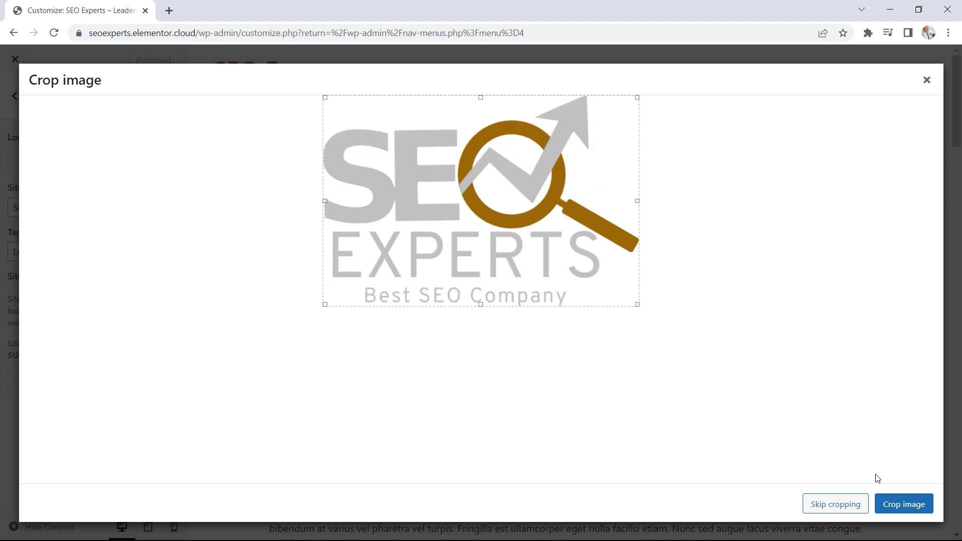
click(898, 505)
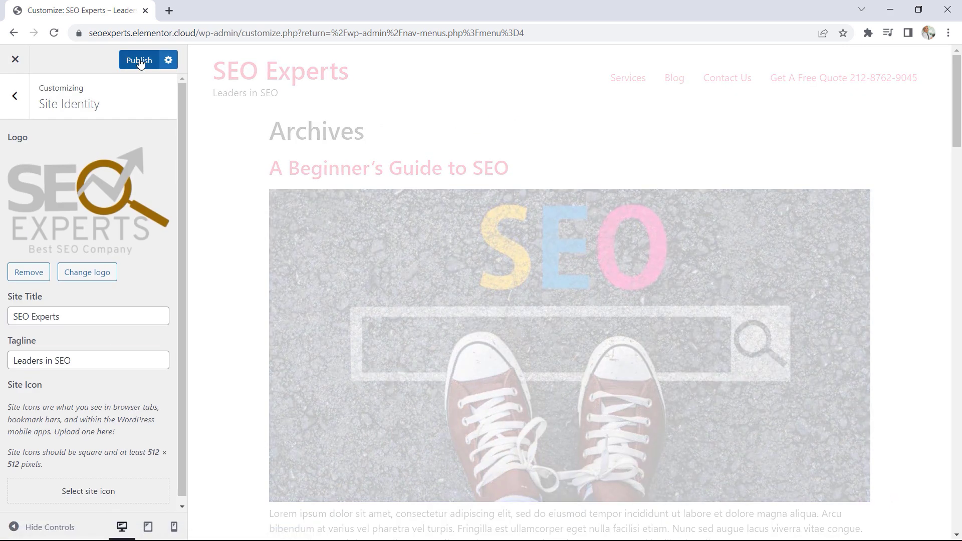
click(139, 60)
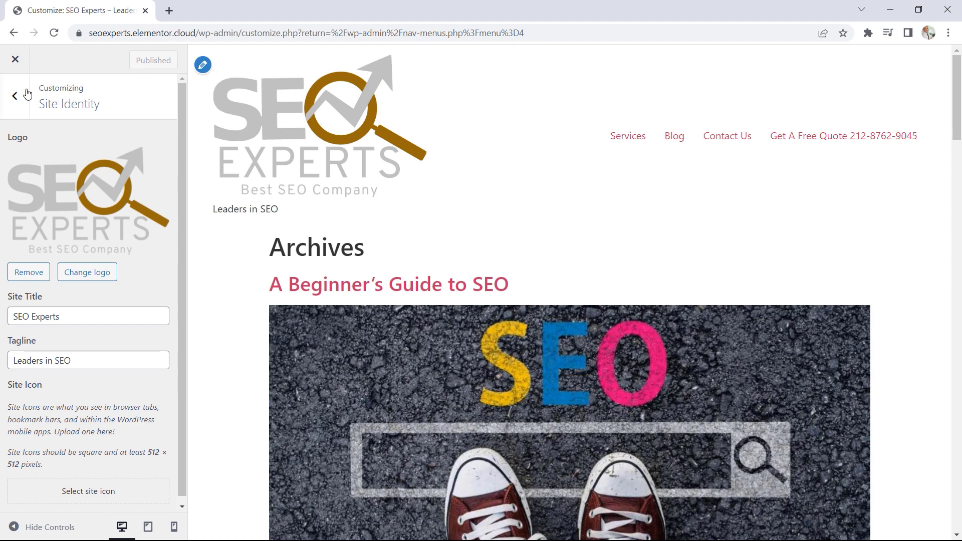
click(16, 60)
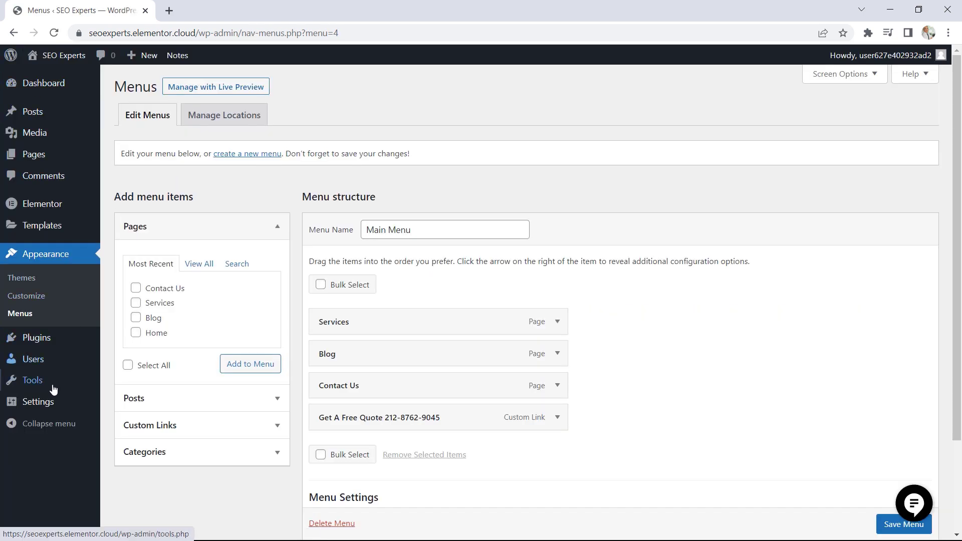
Check the site title and tagline in the site's General Settings
mouse_move(58, 404)
click(119, 384)
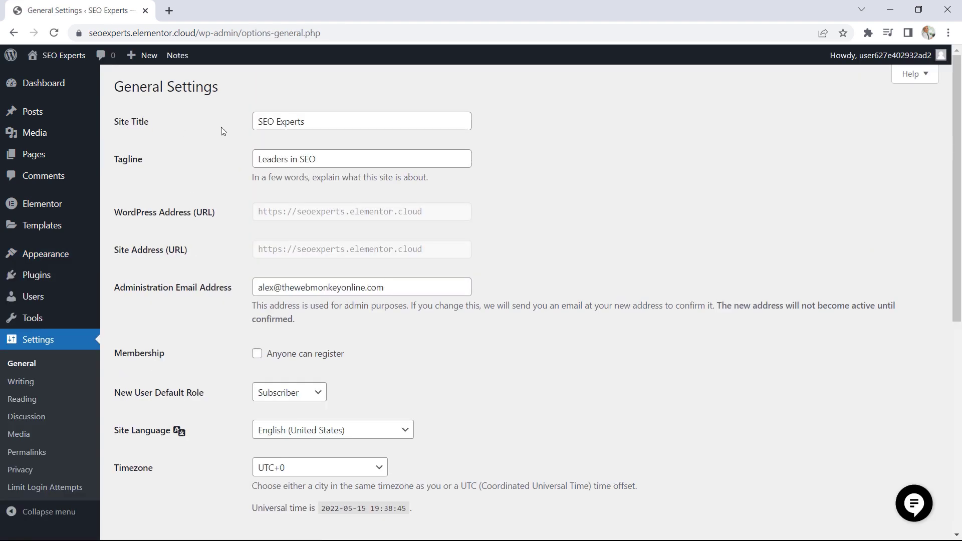
drag(307, 122, 258, 119)
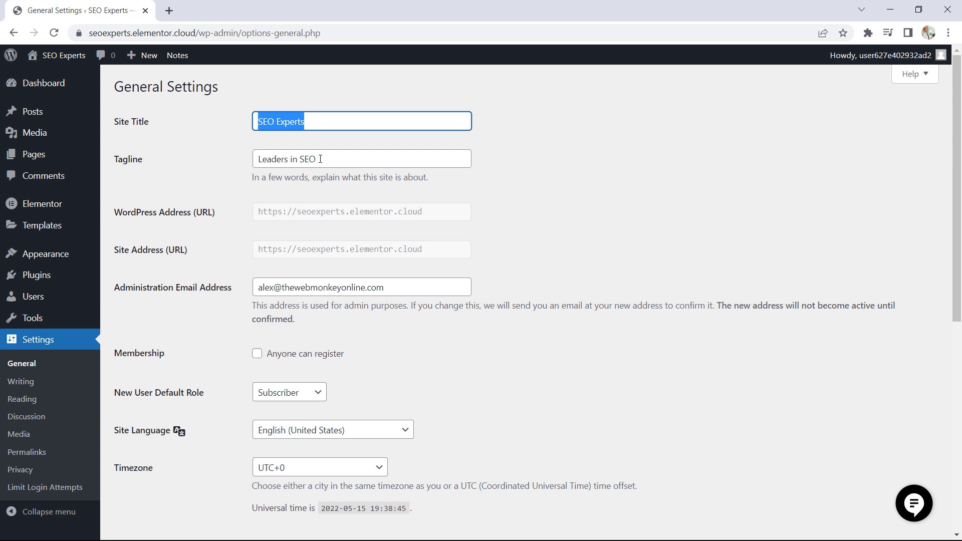
drag(319, 161, 296, 161)
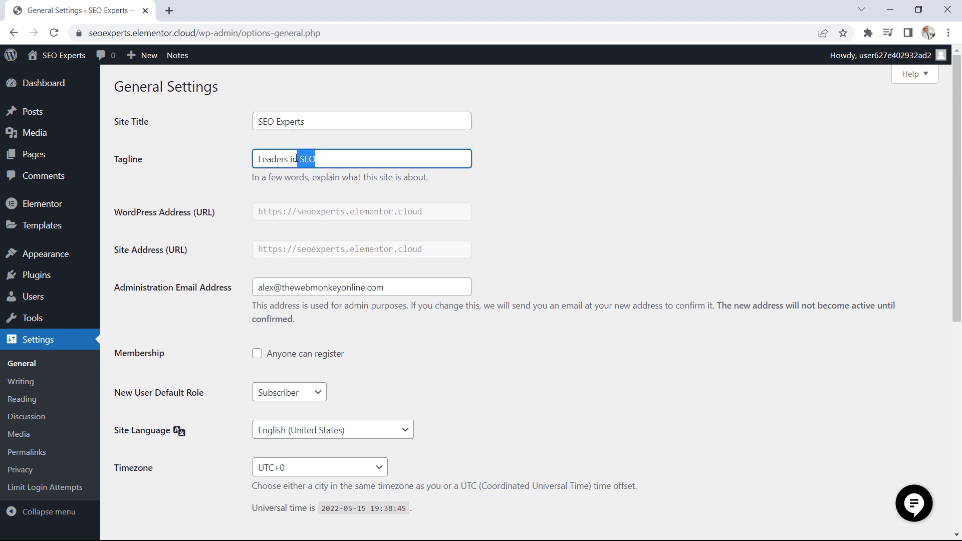
click(288, 158)
drag(332, 159, 261, 205)
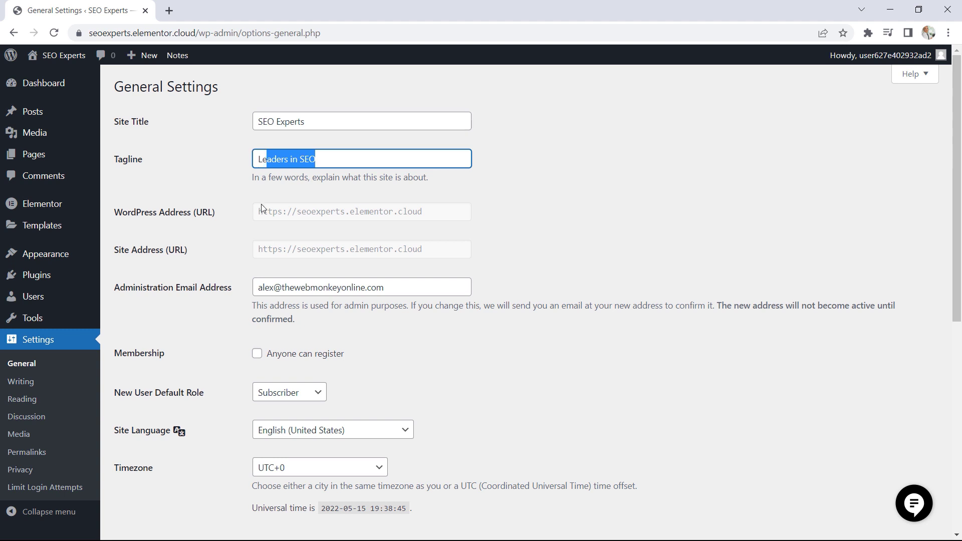
In the Reading Settings, make the homepage display a static page, choose Home as the homepage, and save the changes
click(44, 405)
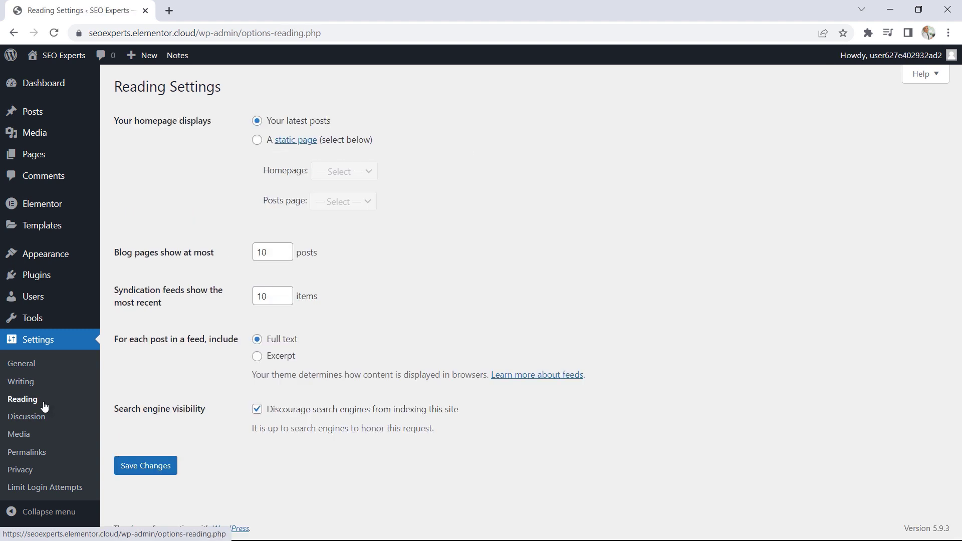
click(257, 140)
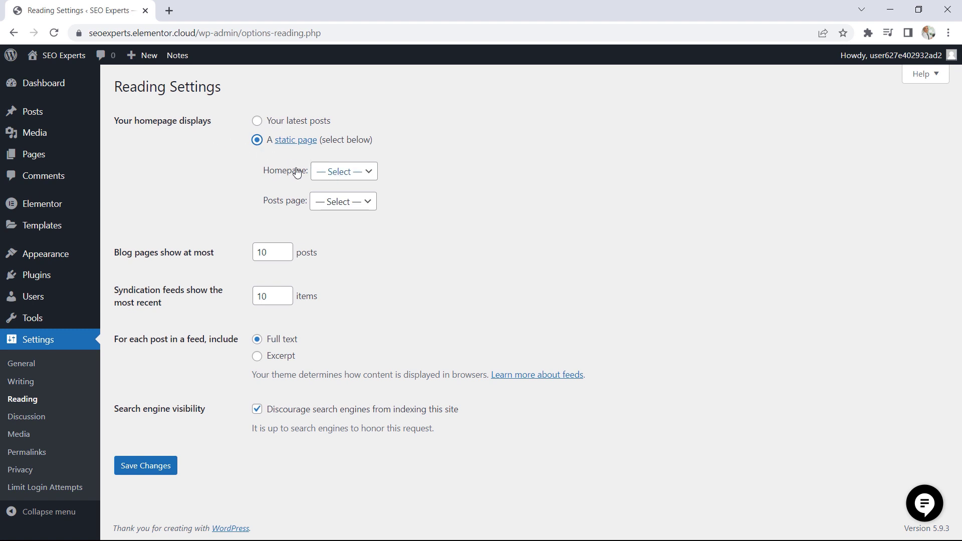
click(342, 172)
click(329, 224)
click(145, 471)
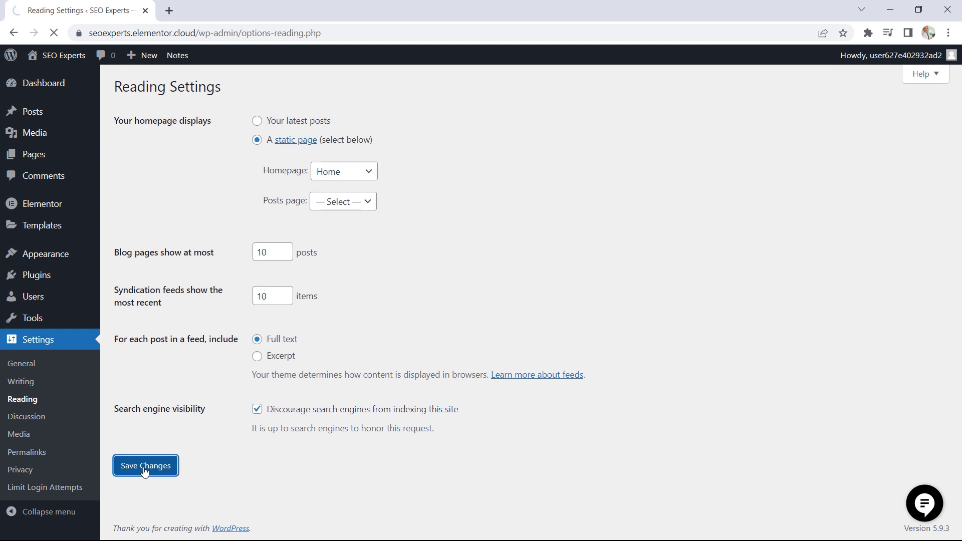
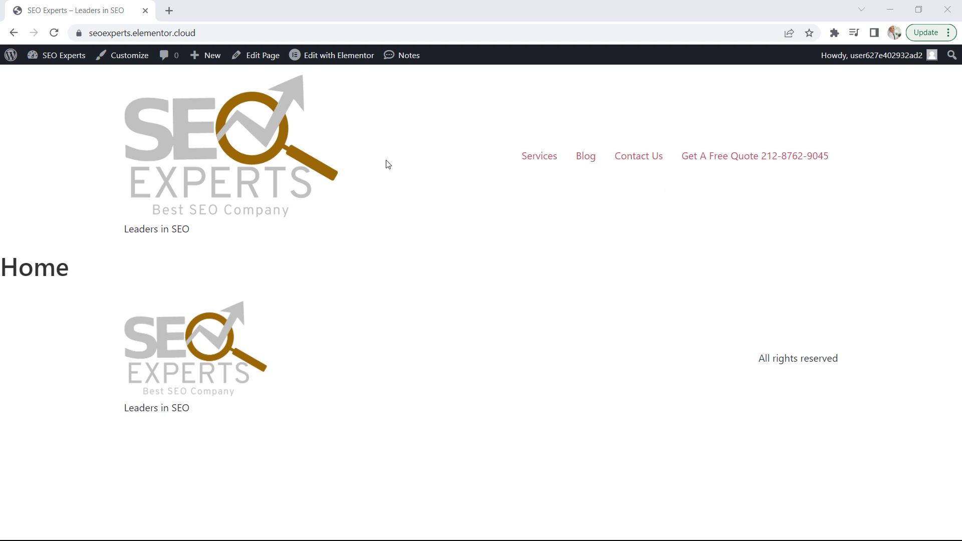
Open the Home page in the Elementor editor and go to the global colors in the Site Settings
mouse_move(327, 59)
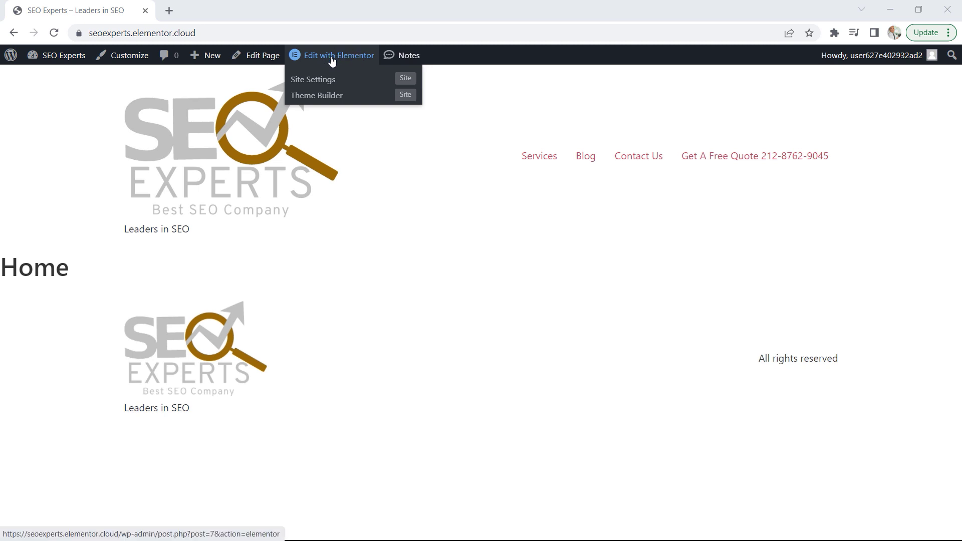
click(266, 58)
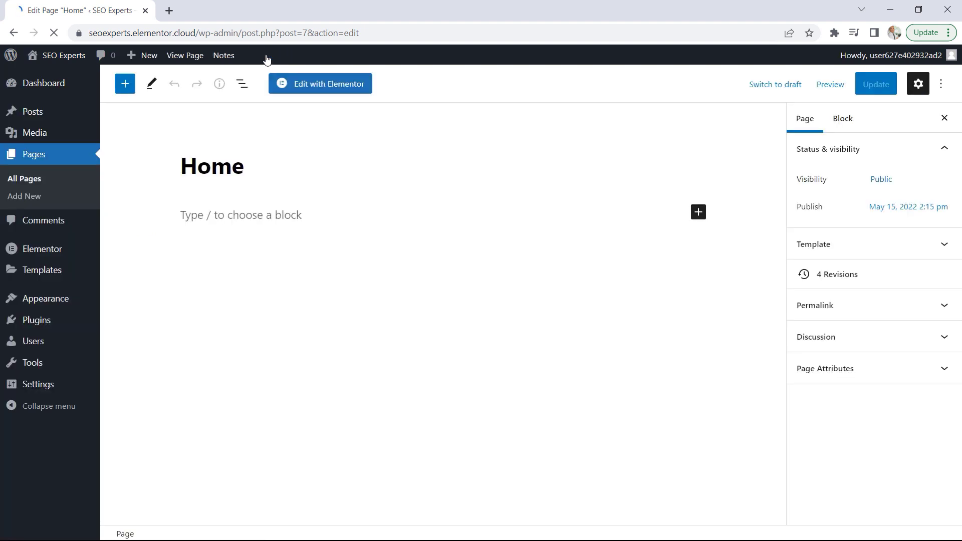
click(327, 86)
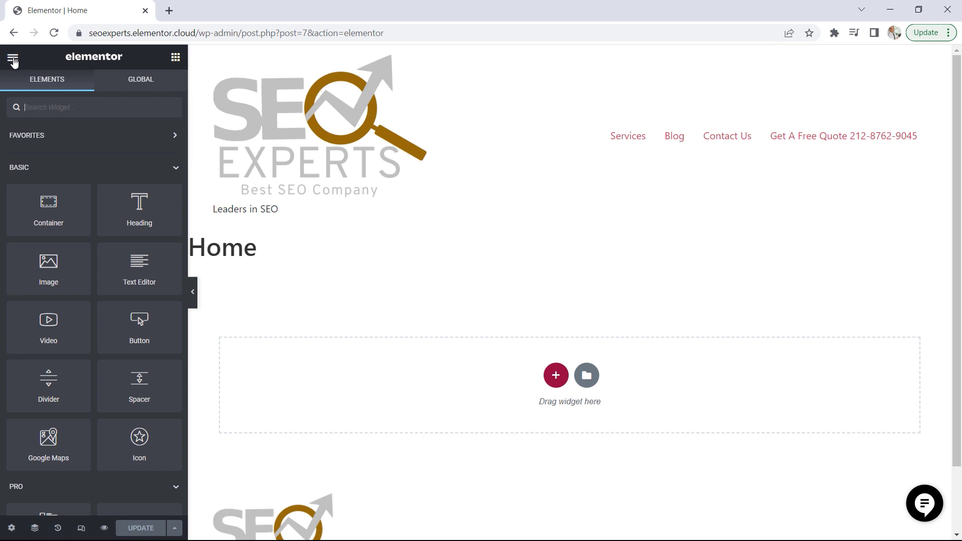
click(13, 59)
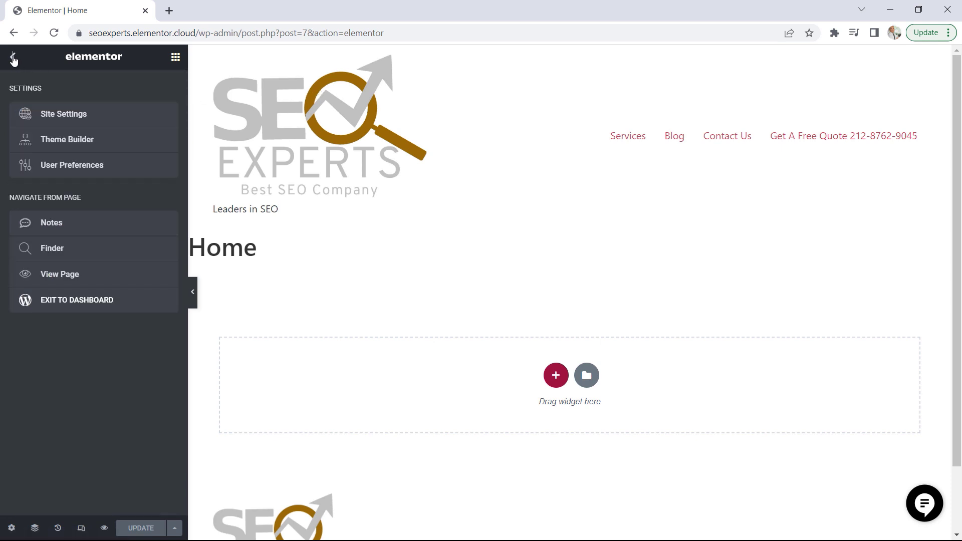
click(62, 117)
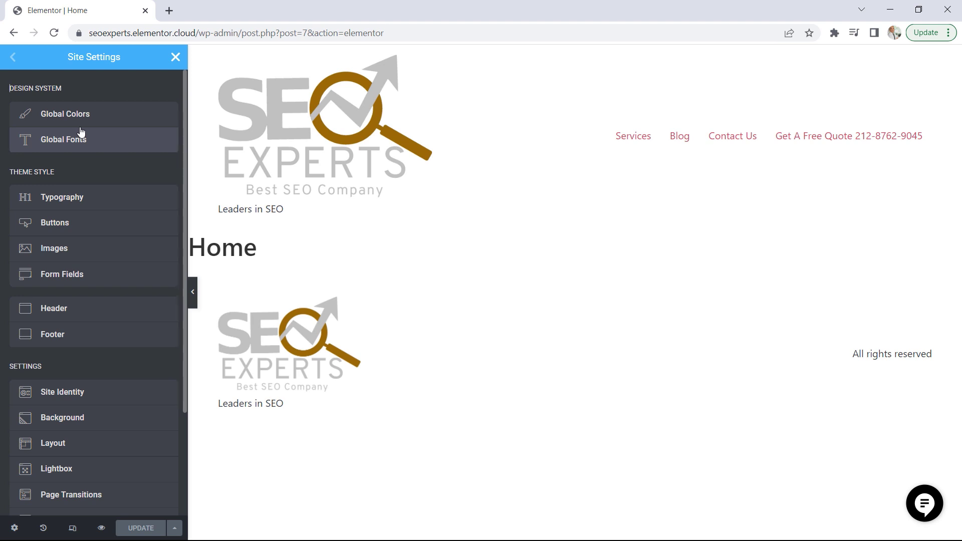
click(84, 120)
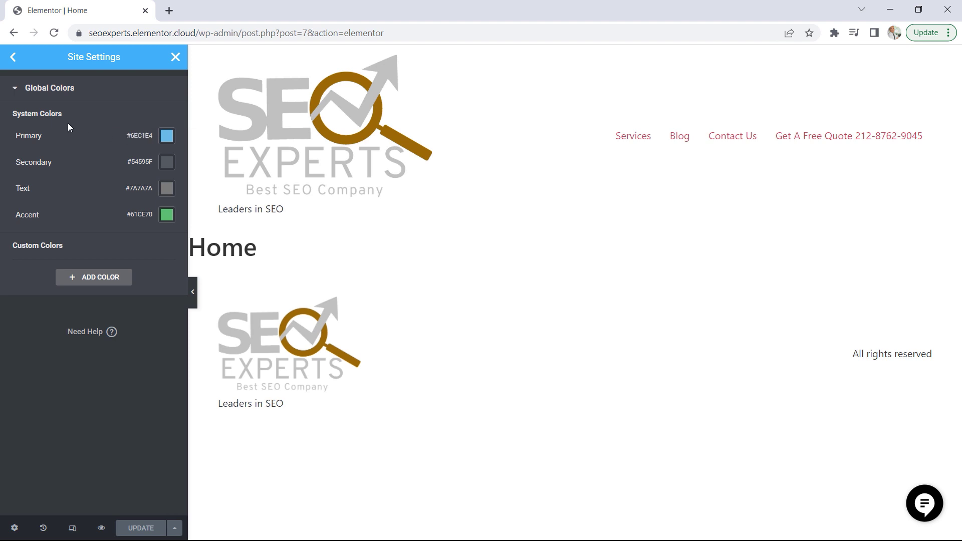
Set the Primary global color to #000000
click(167, 136)
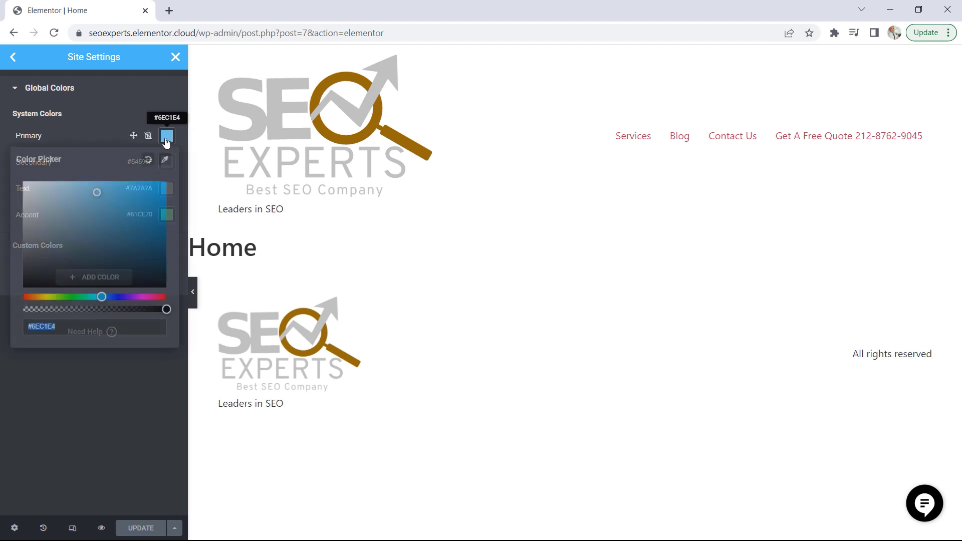
text(#)
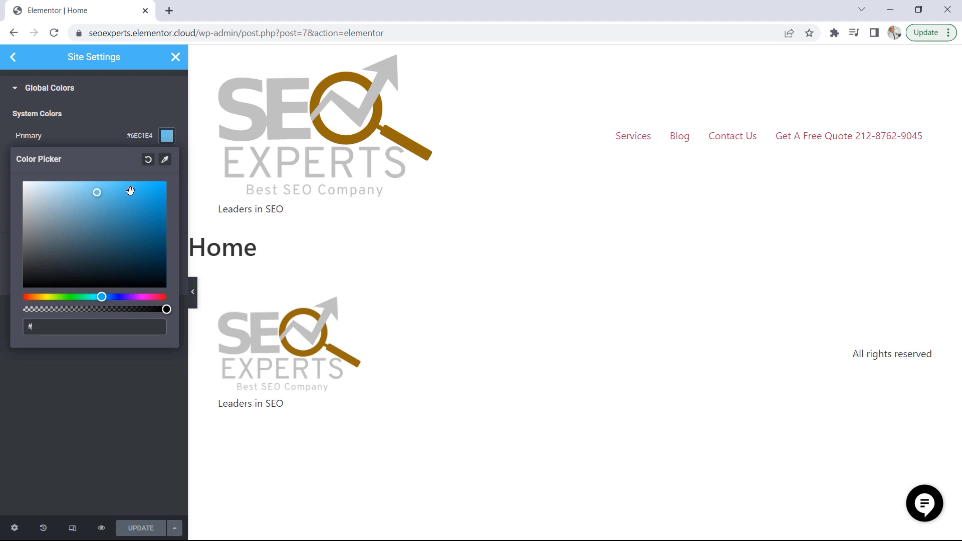
text(00000)
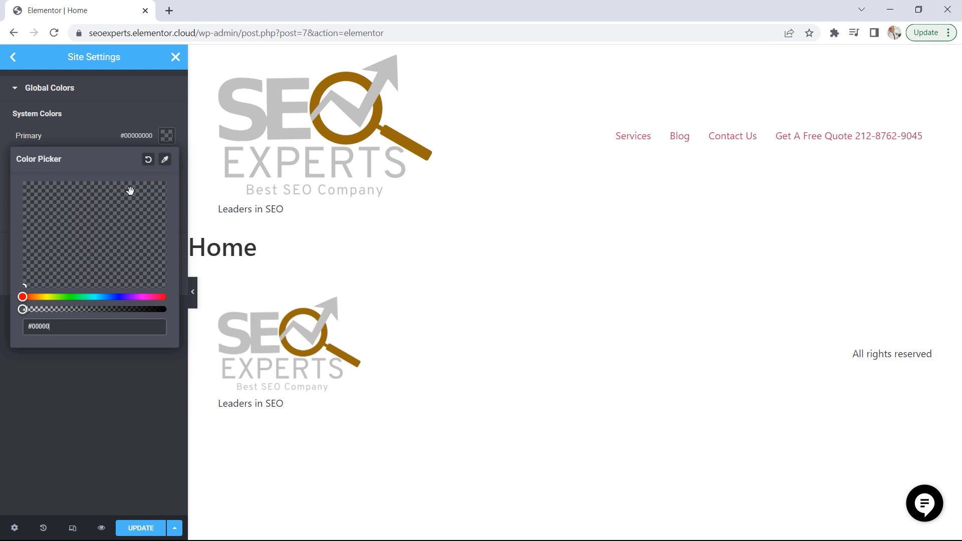
text(0)
click(134, 392)
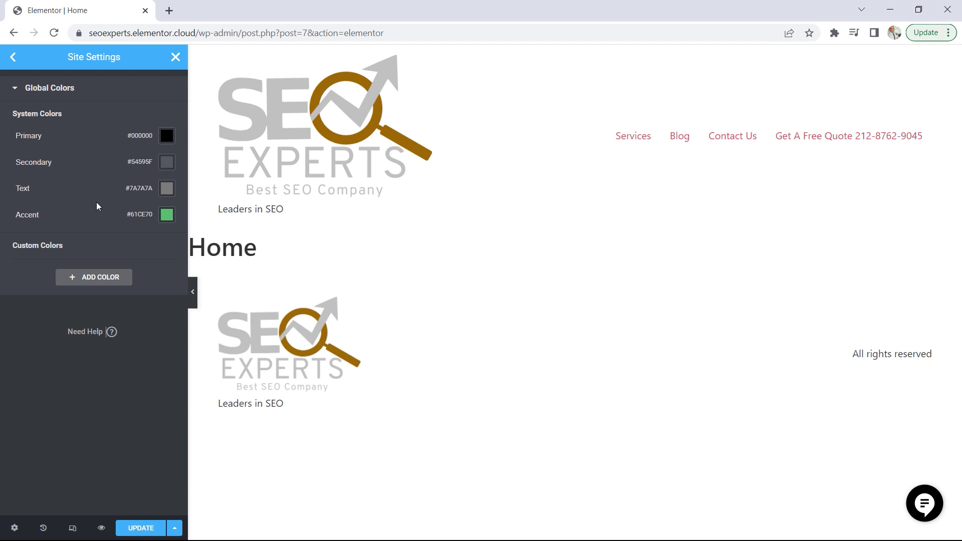
Set the Secondary global color to #C0C0C0
click(167, 166)
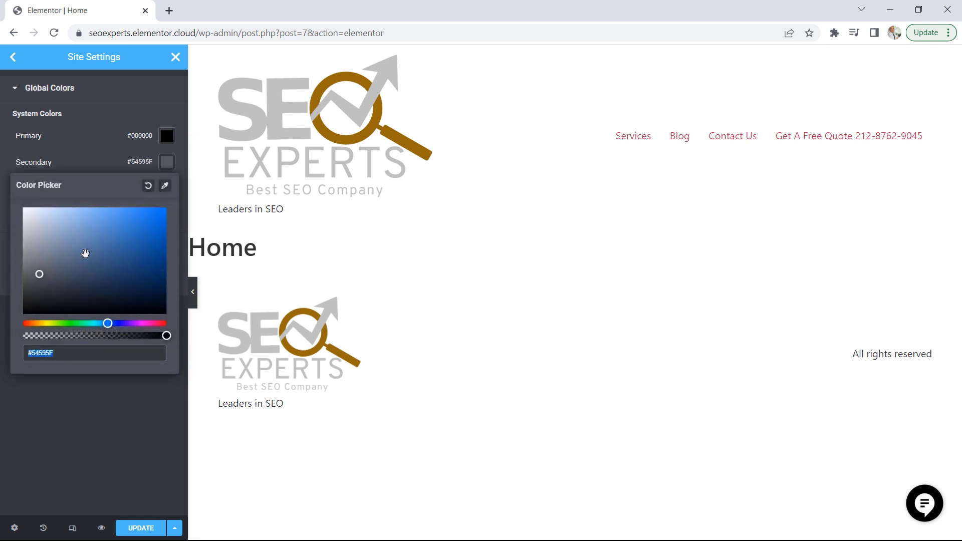
text(#0C0)
text(C0C)
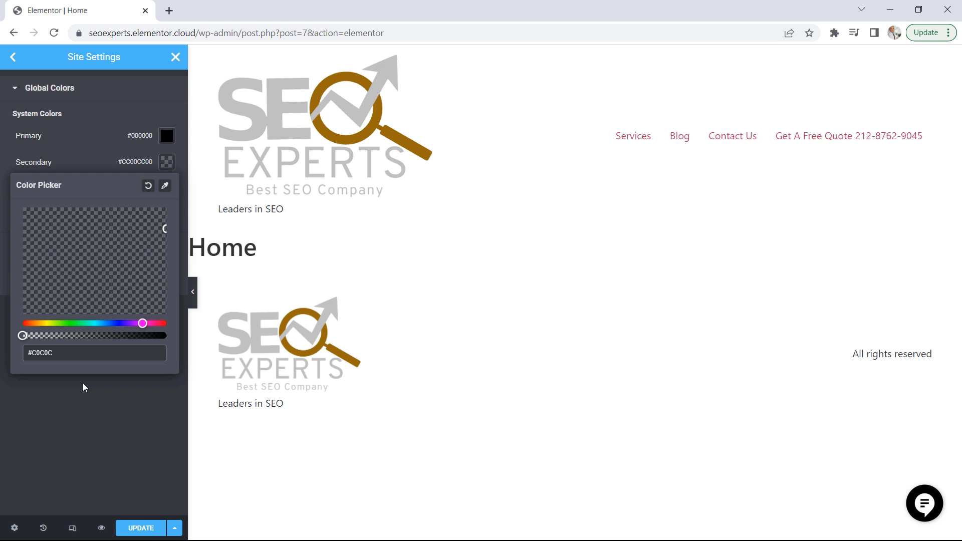
text(0)
click(101, 429)
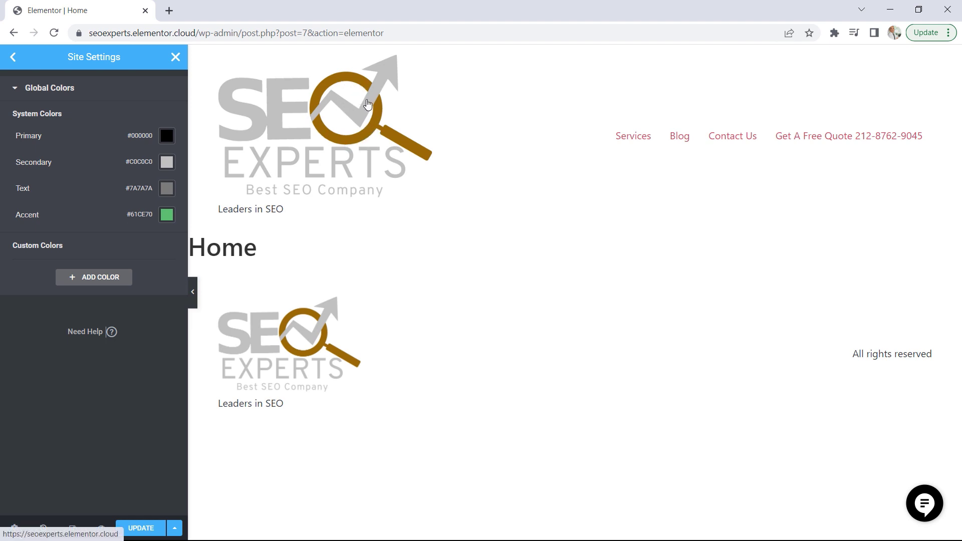
Set the Accent global color to #946C0A, then save the changes and close the Site Settings
click(165, 215)
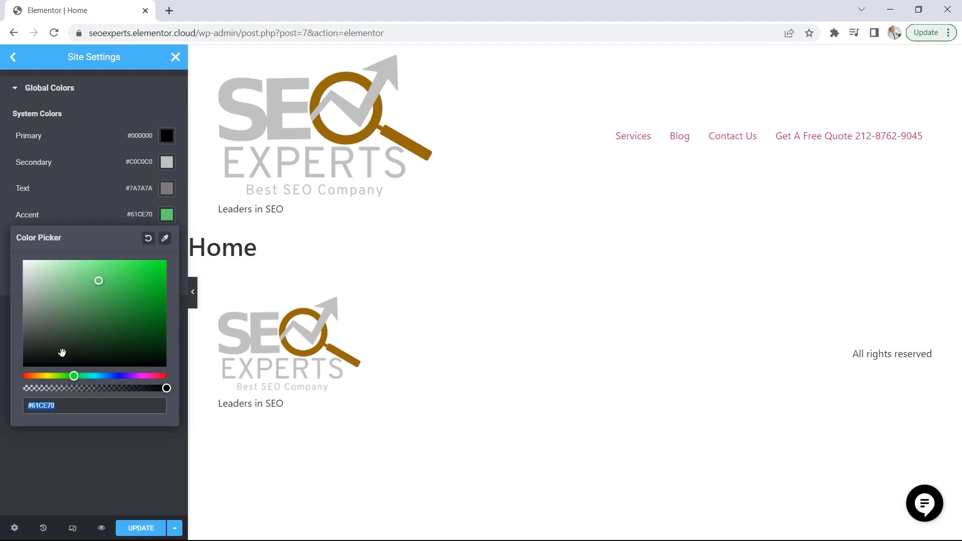
text(#946C)
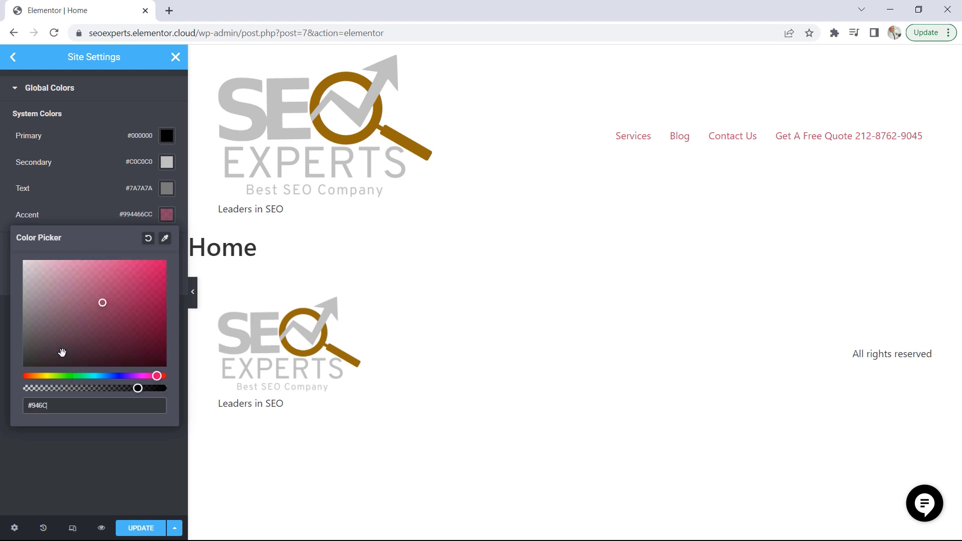
text(0A)
click(55, 215)
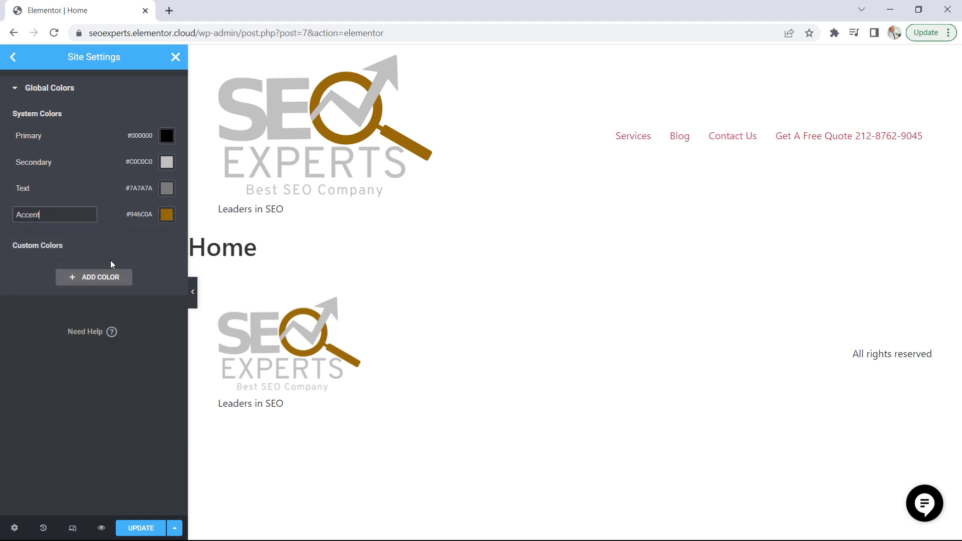
click(141, 531)
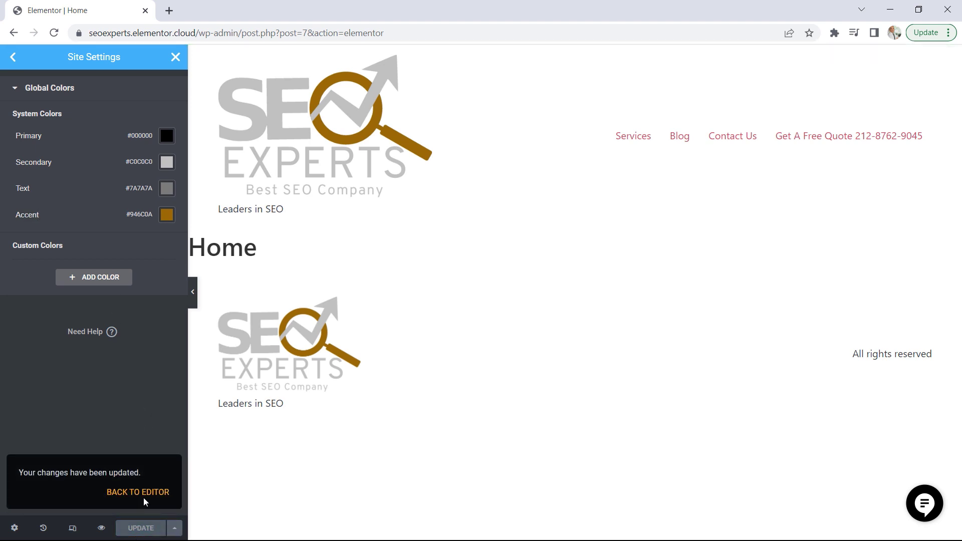
click(176, 57)
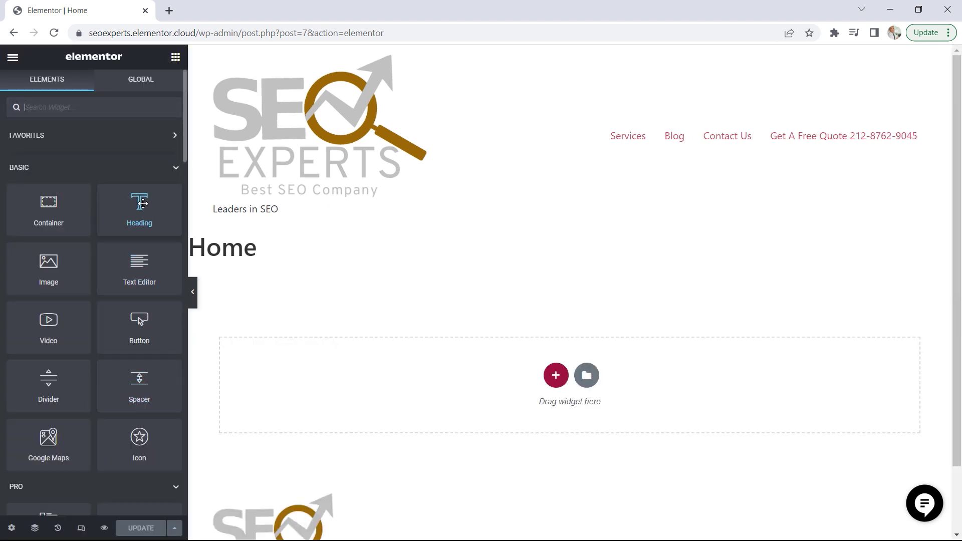
Add a Heading widget to the empty area of the Home page and give its text the global Accent color
drag(141, 205, 439, 376)
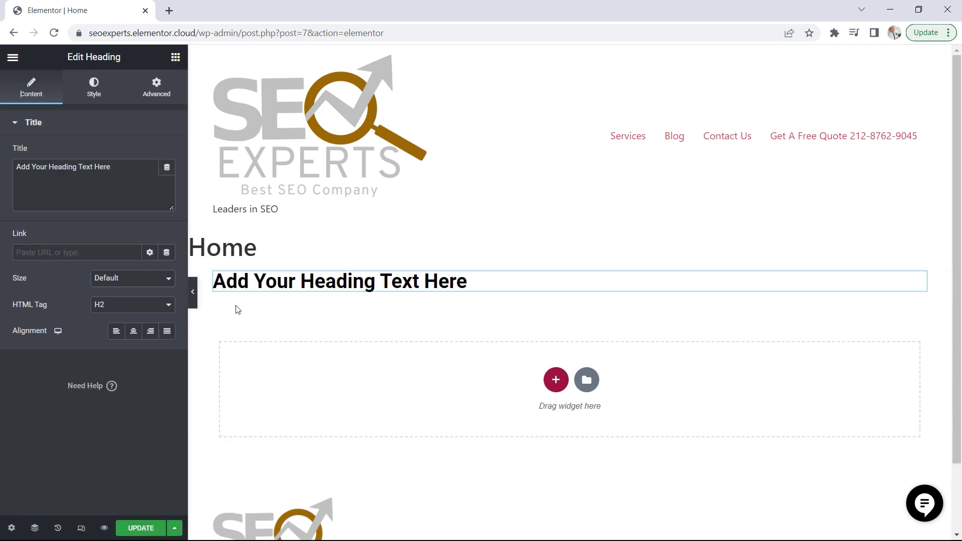
click(95, 90)
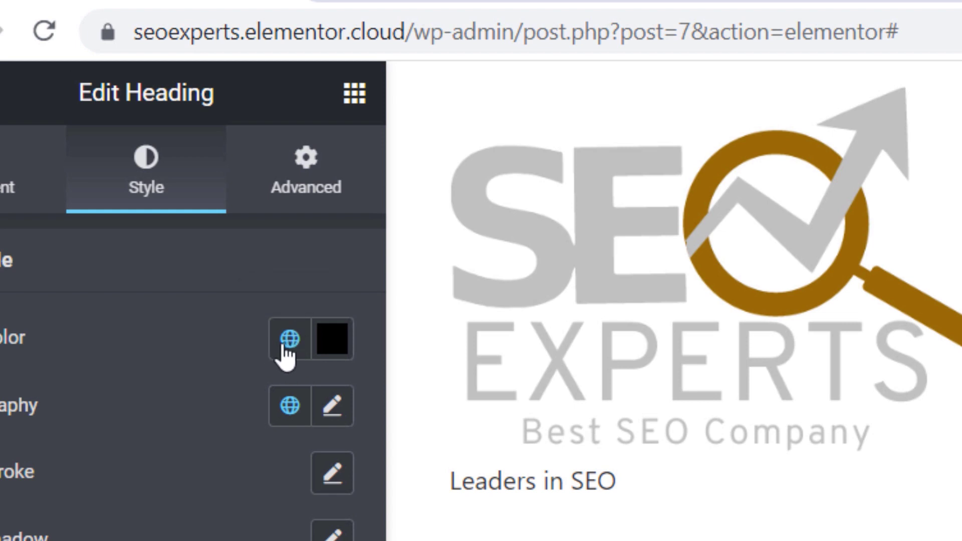
click(289, 340)
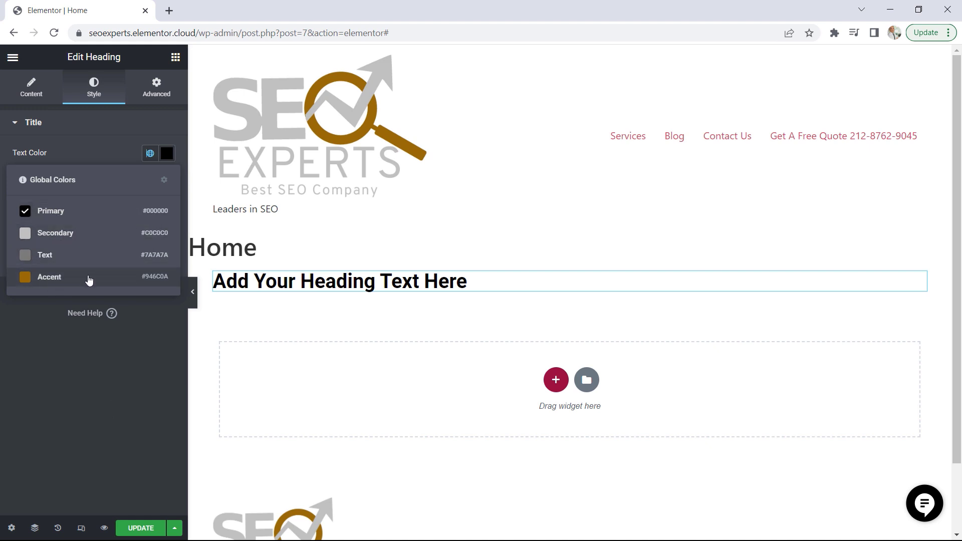
click(44, 281)
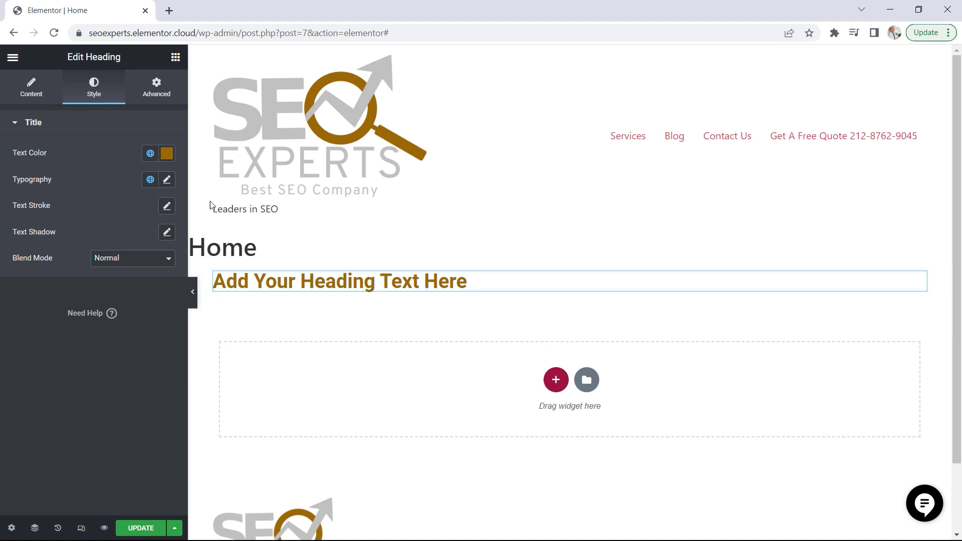
Try the global Text color on the heading, then switch its text color to the global Secondary color
click(150, 155)
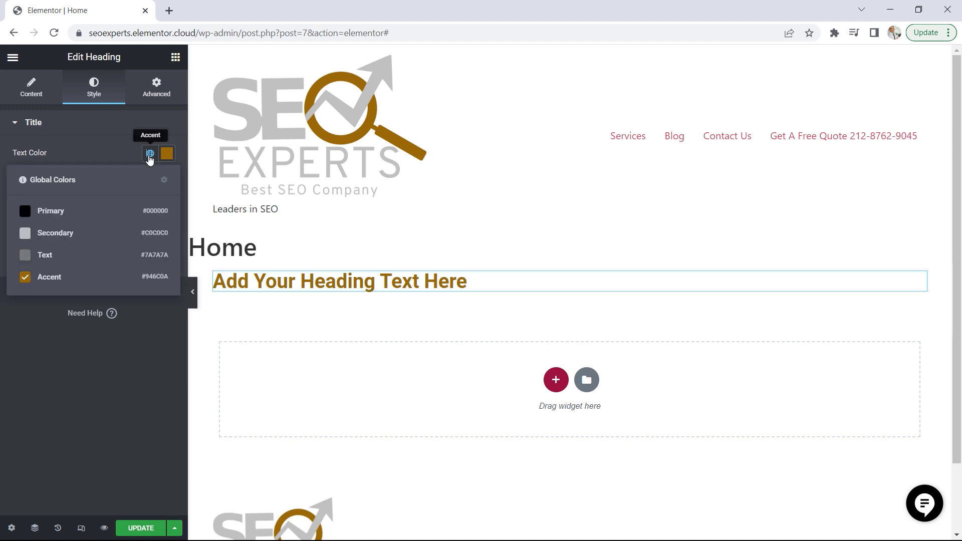
click(69, 256)
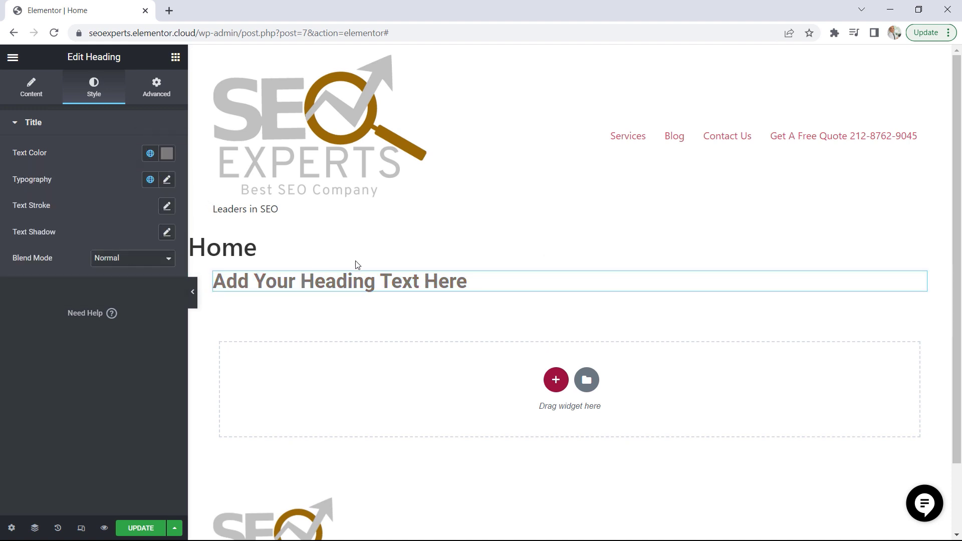
click(149, 155)
click(52, 232)
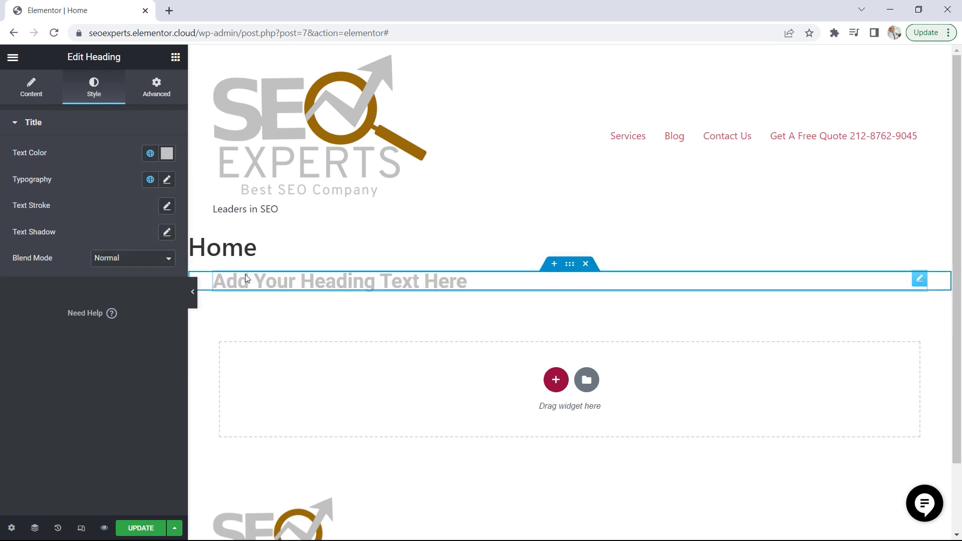
In the Site Settings' global fonts, set the Primary font to the Ubuntu family at 40 px
click(12, 58)
click(58, 113)
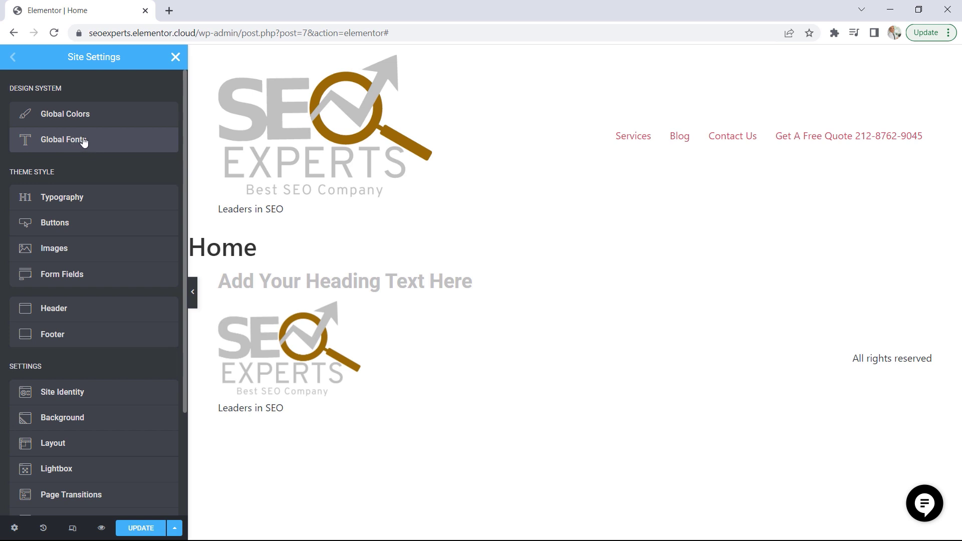
click(77, 143)
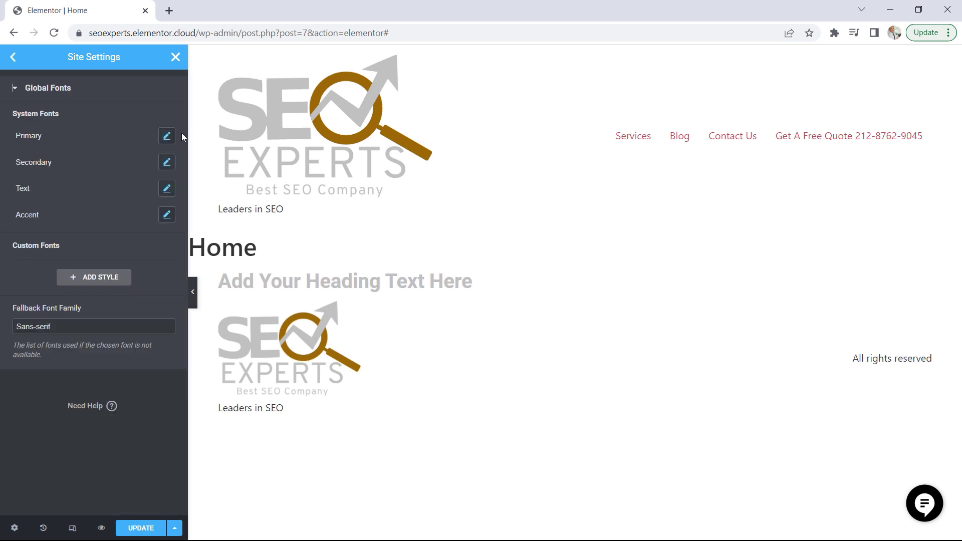
click(166, 137)
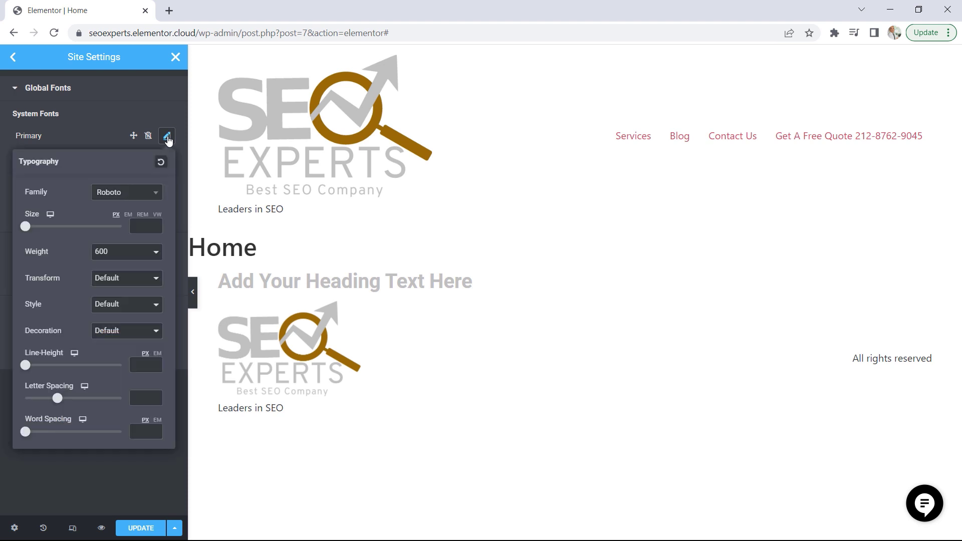
click(135, 198)
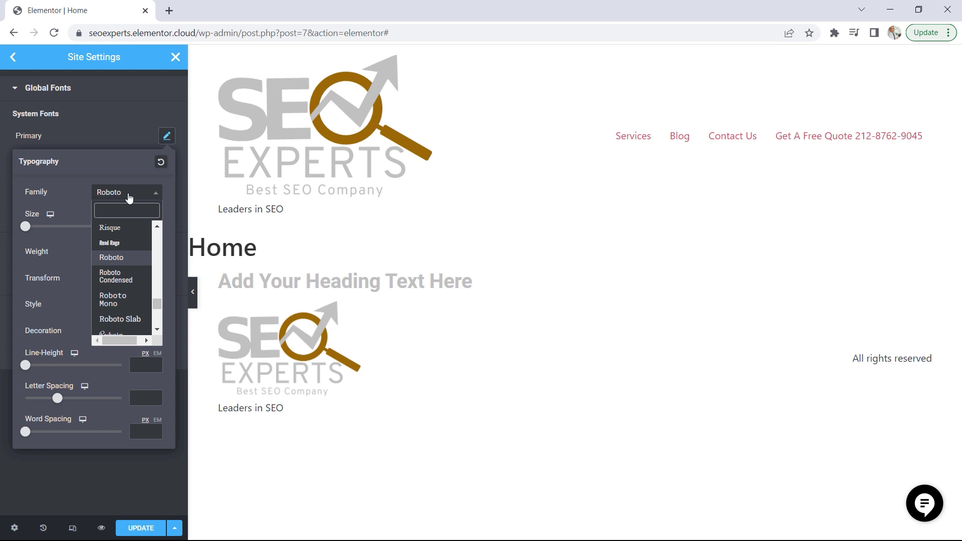
text(Ubu)
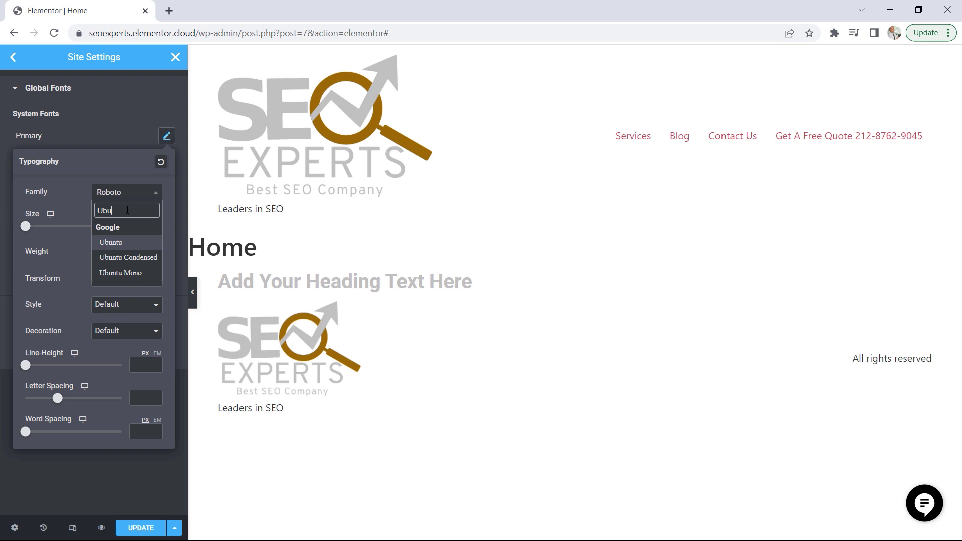
click(112, 246)
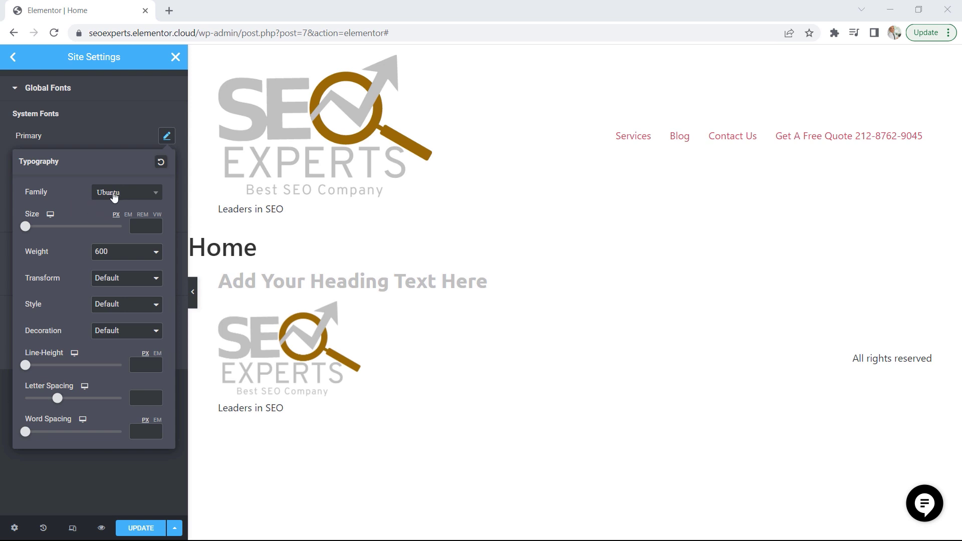
drag(26, 226, 45, 230)
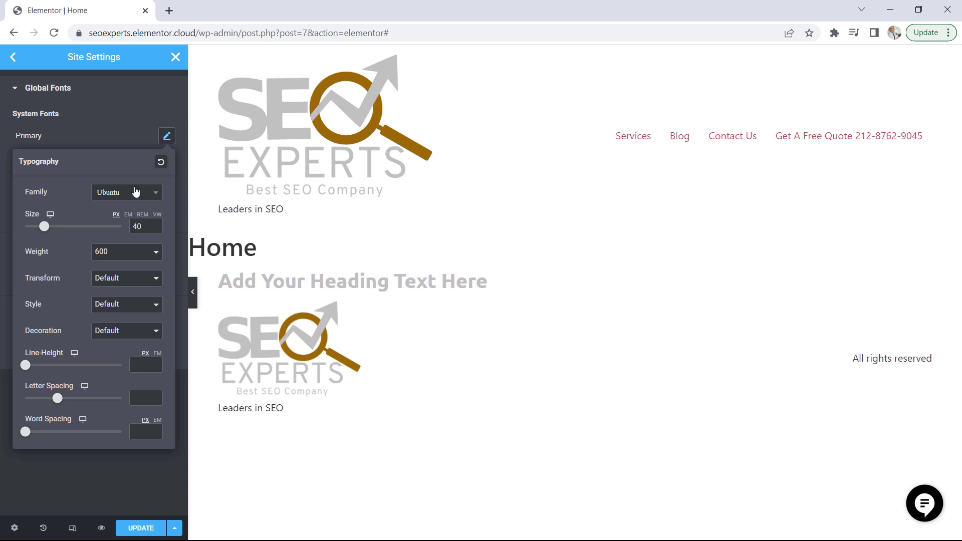
click(116, 139)
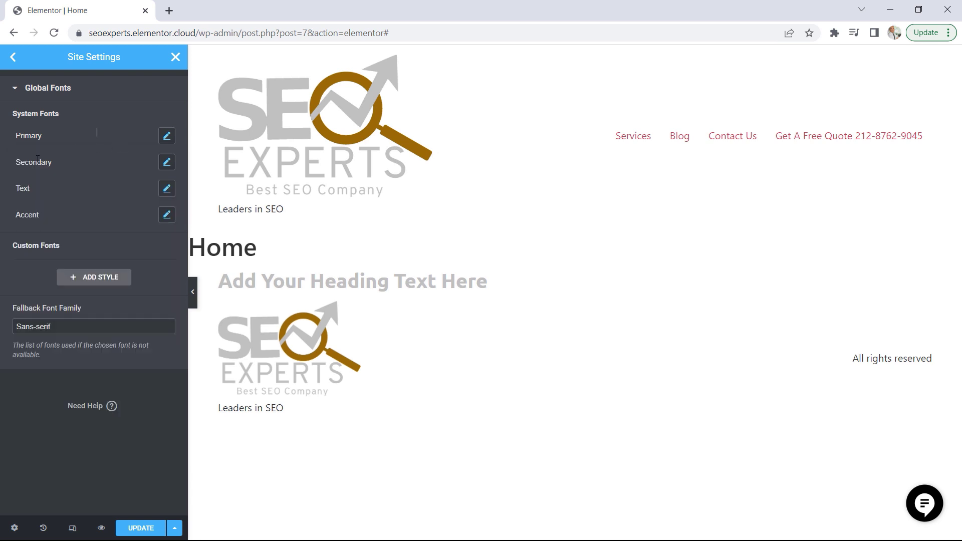
Set the Secondary global font to the Ubuntu family at 36 px
click(167, 162)
click(125, 221)
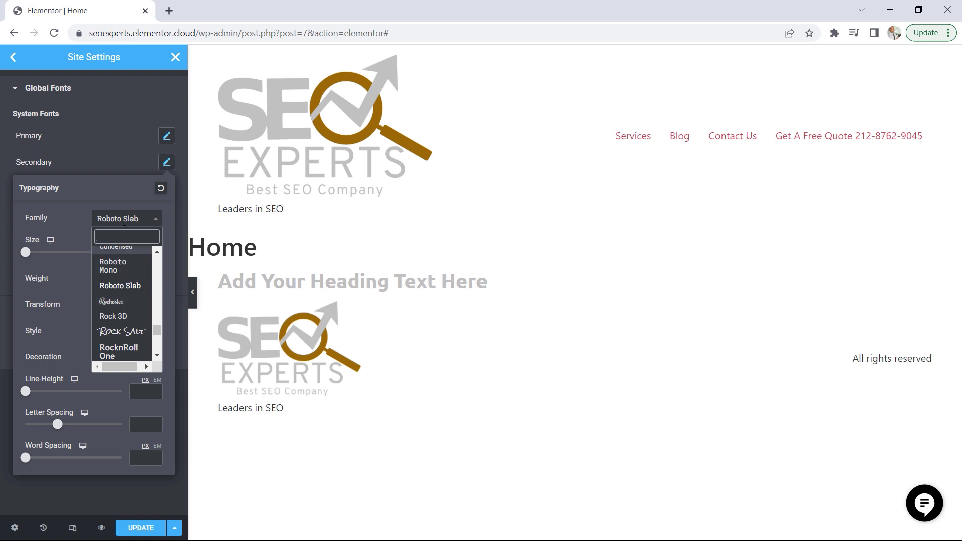
text(ub)
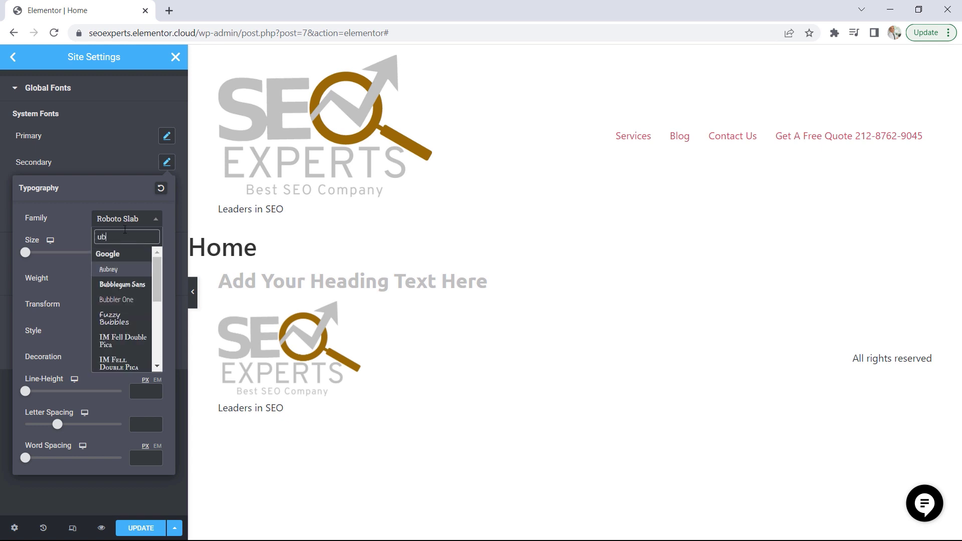
text(un)
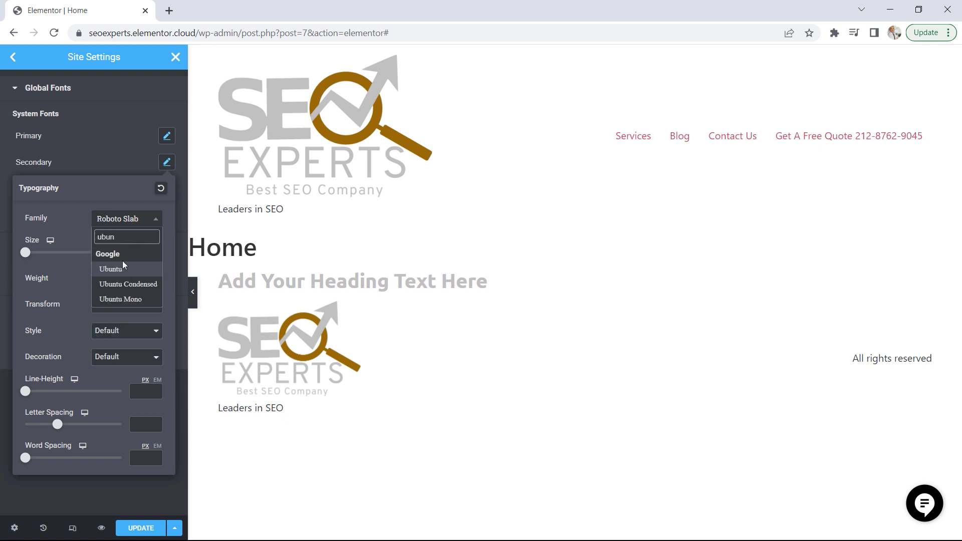
click(120, 268)
drag(28, 258, 43, 255)
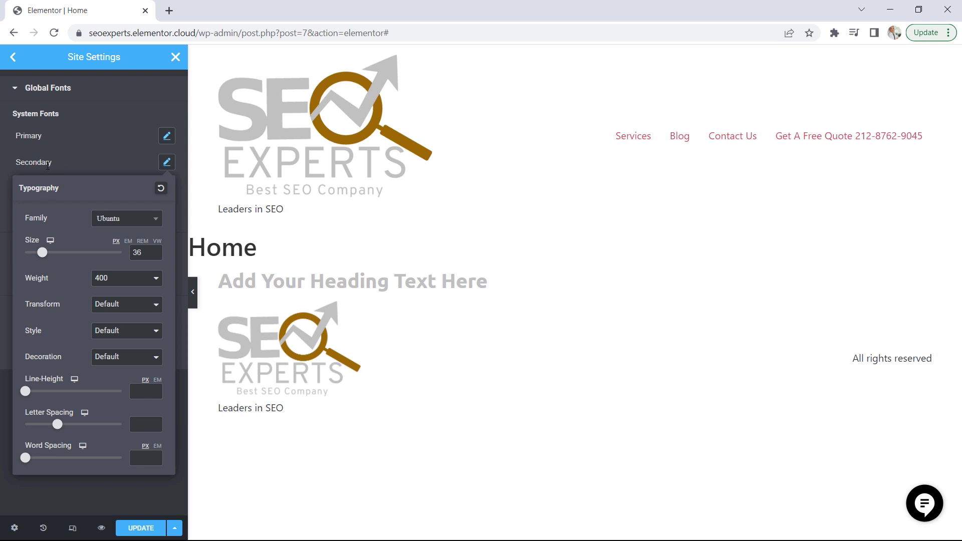
click(80, 165)
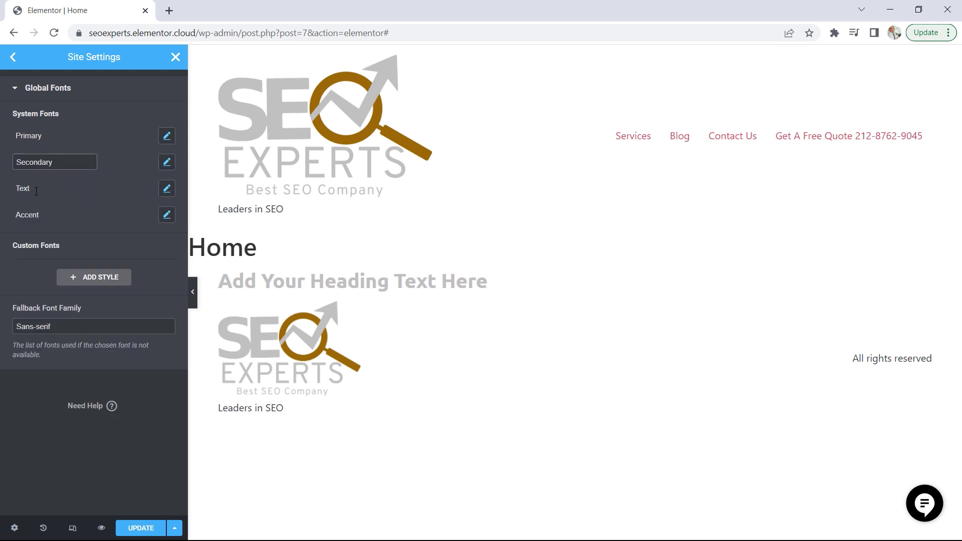
Set the Text global font to the Montserrat family and adjust its size and weight
click(167, 189)
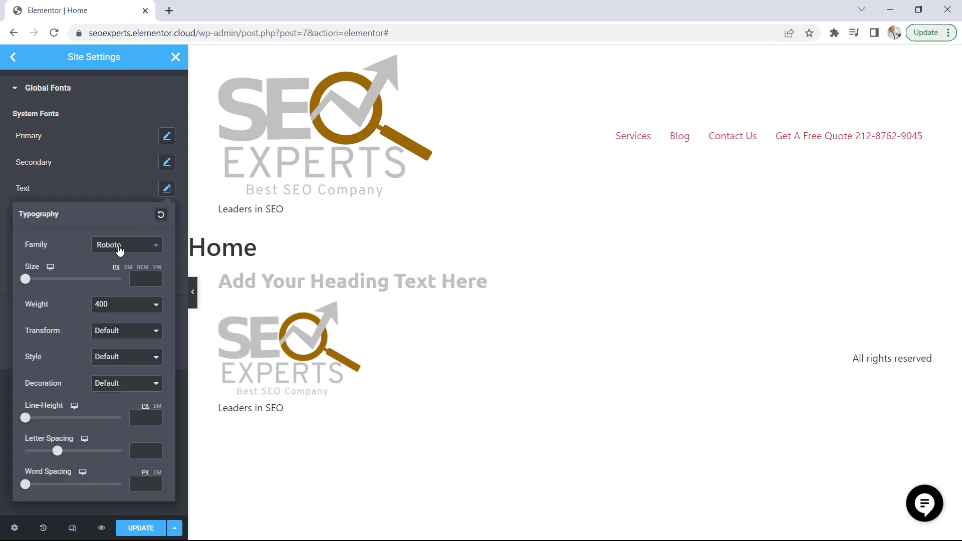
click(119, 245)
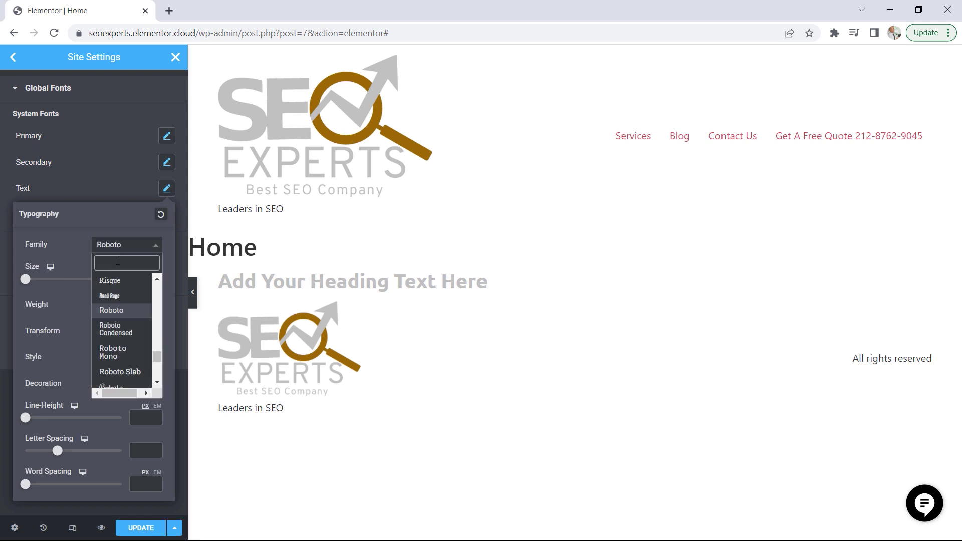
text(montse)
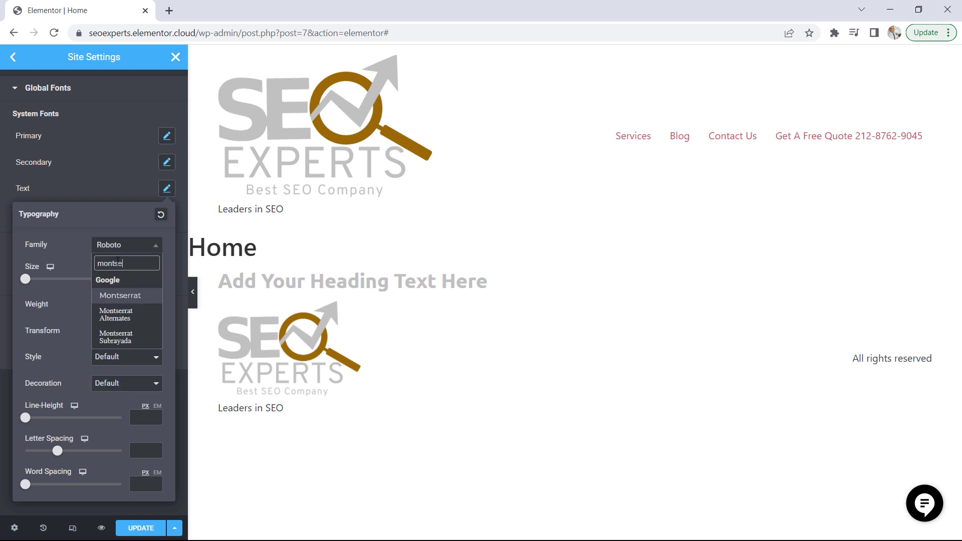
click(124, 299)
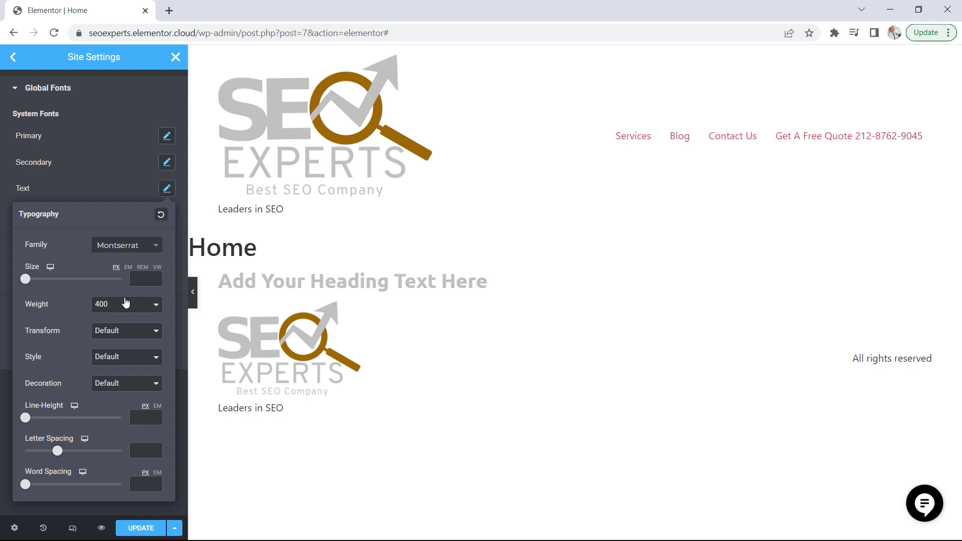
drag(27, 280, 31, 279)
click(156, 276)
click(155, 276)
click(156, 277)
click(140, 307)
click(113, 356)
click(107, 193)
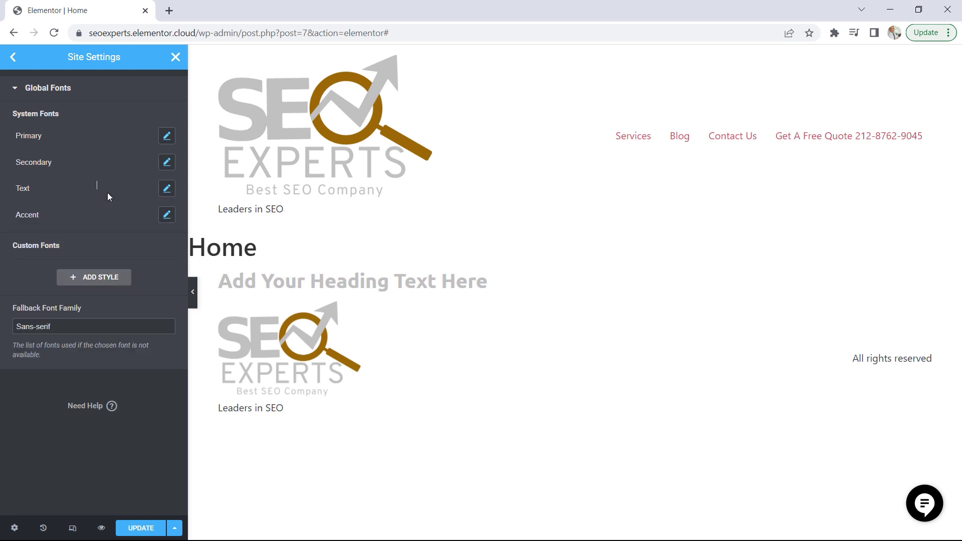
Set the Accent global font to the Overpass family at 16 px and save the site settings
click(166, 216)
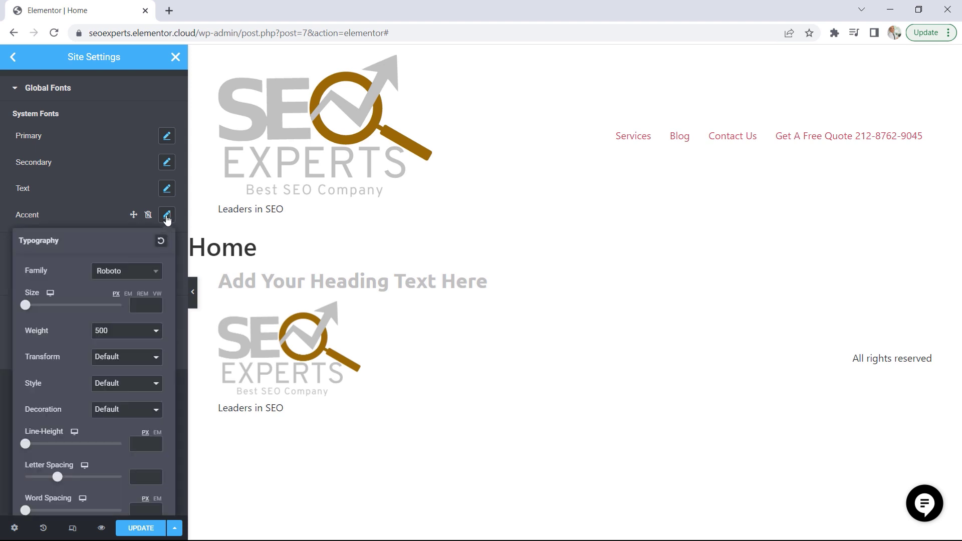
click(128, 276)
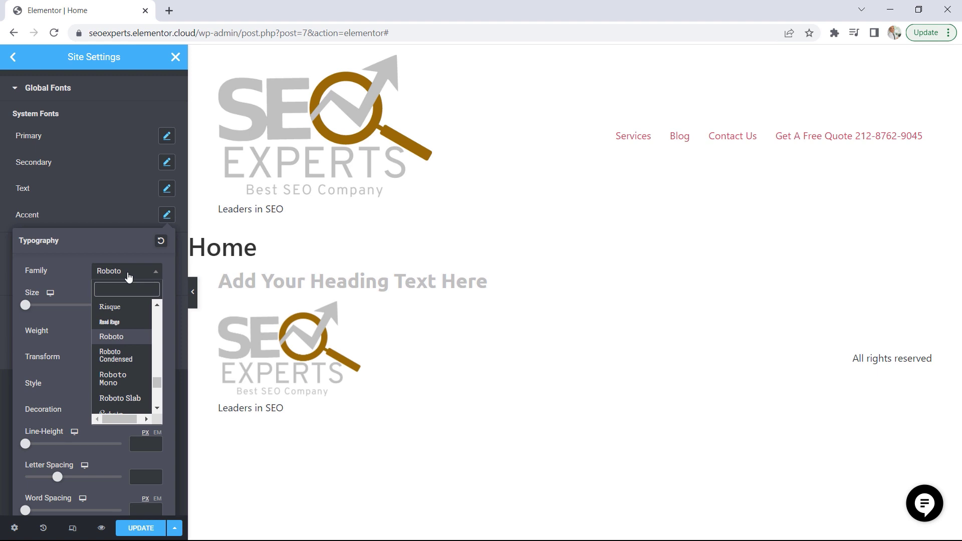
text(overpass)
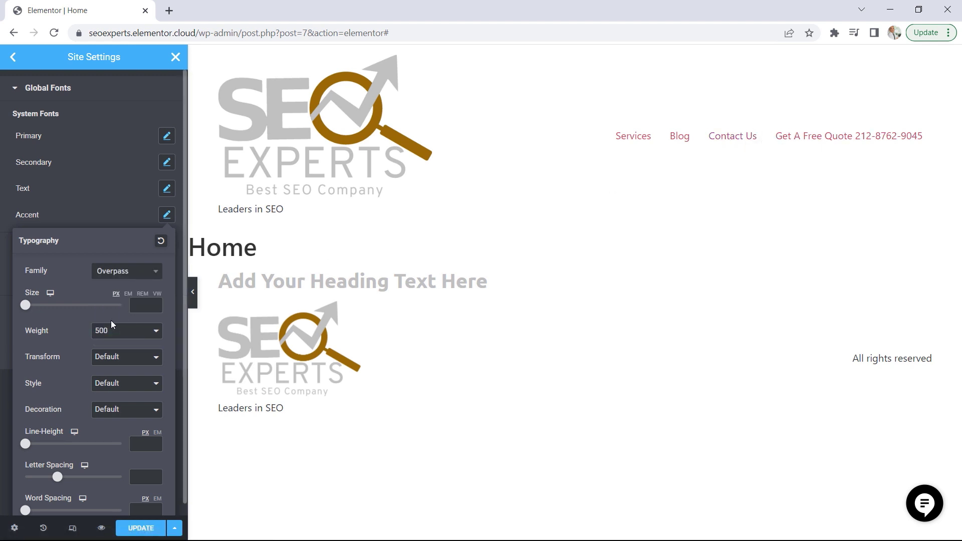
click(156, 303)
click(156, 303)
click(134, 531)
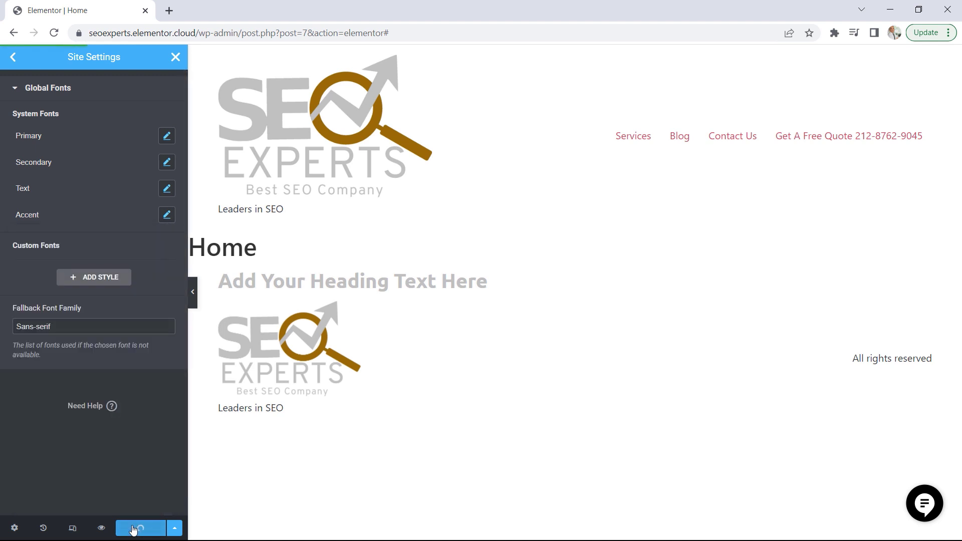
Review the fallback font family, the Primary font's typography and the notice in the Theme Style typography settings
triple_click(49, 326)
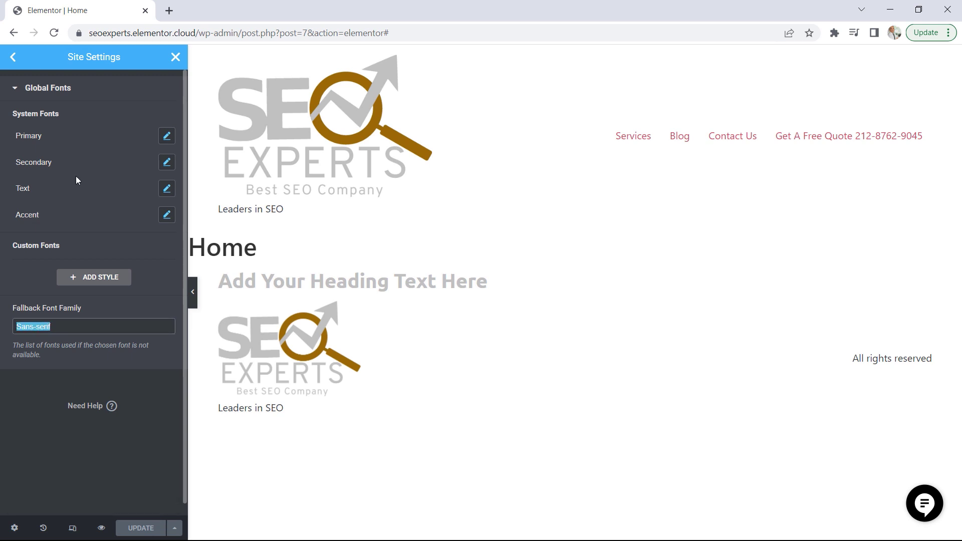
click(166, 142)
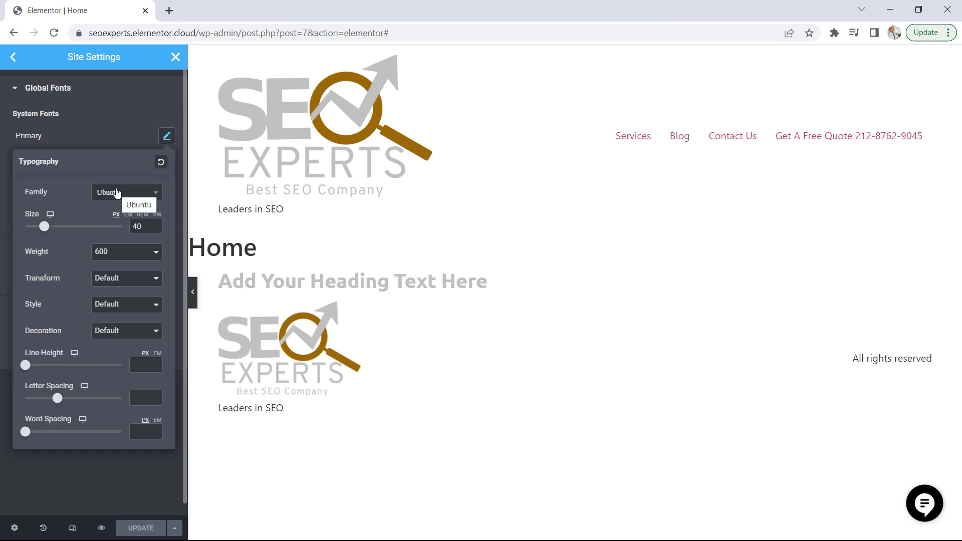
click(106, 134)
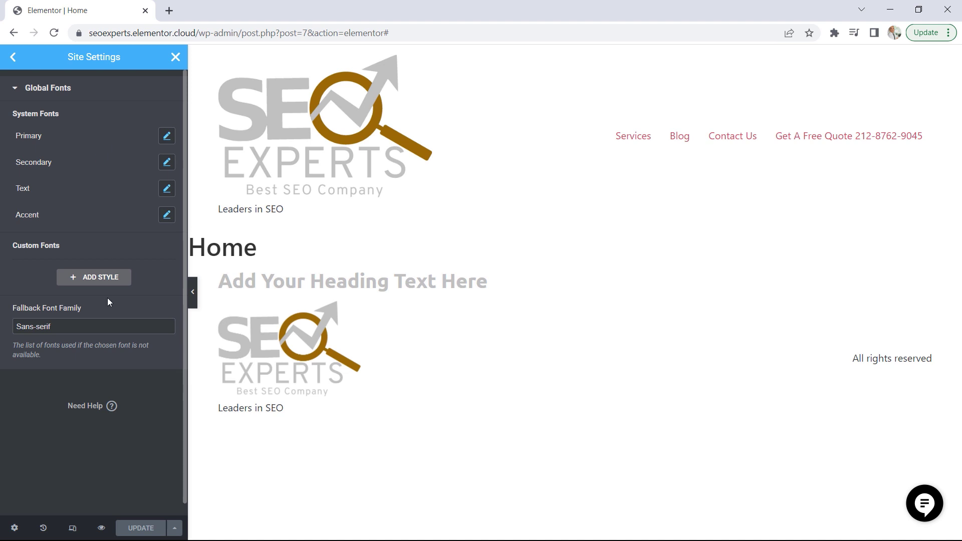
drag(56, 326, 27, 326)
click(13, 57)
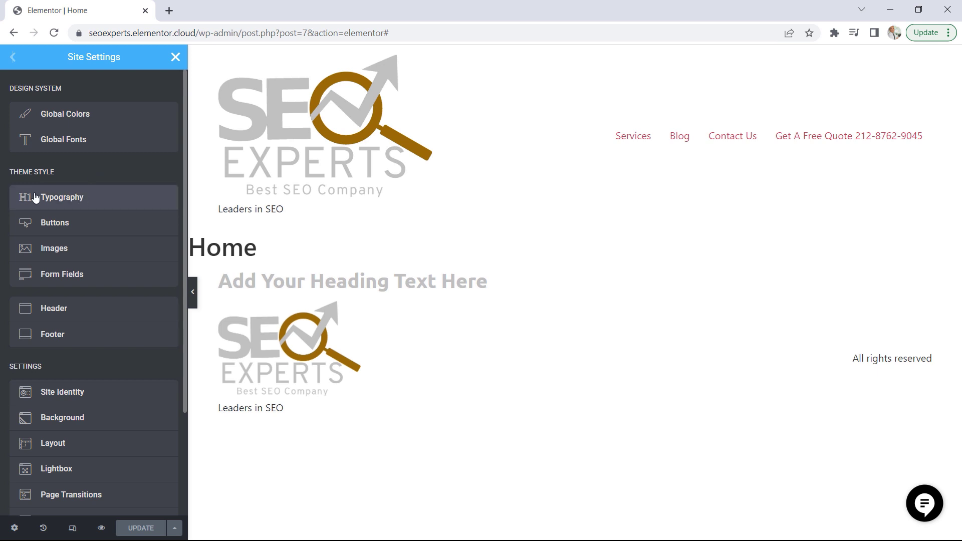
click(76, 200)
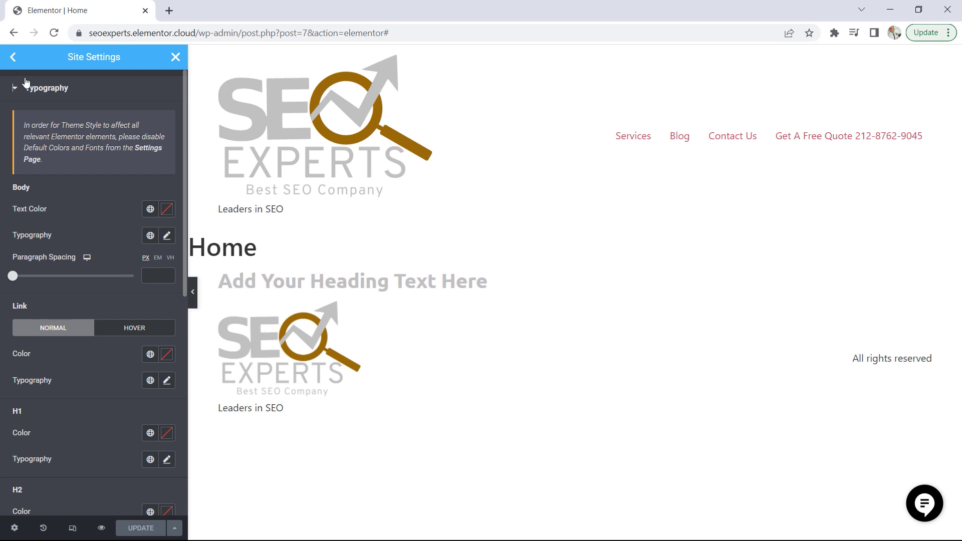
click(13, 56)
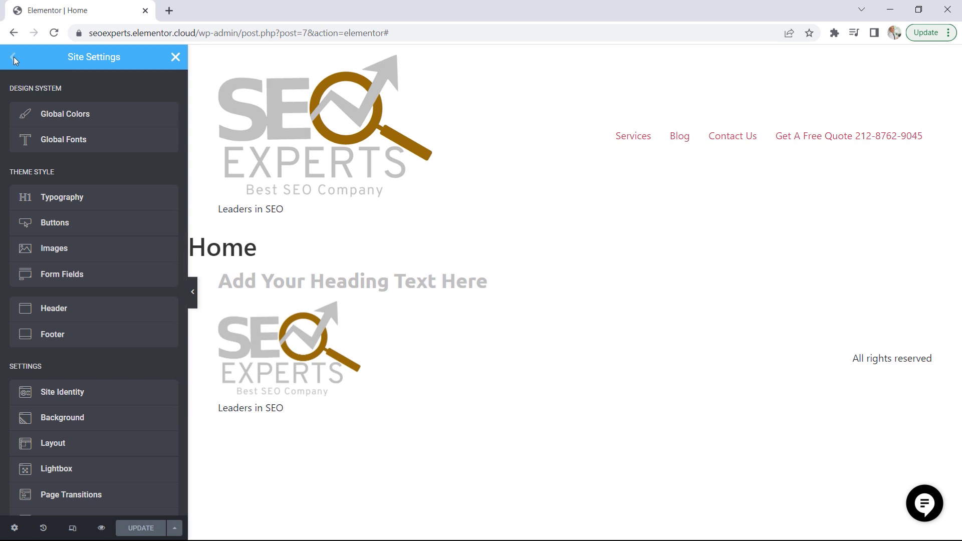
Leave the Site Settings, open the Home page in a new browser tab and go to Elementor's settings in the WordPress dashboard
click(176, 60)
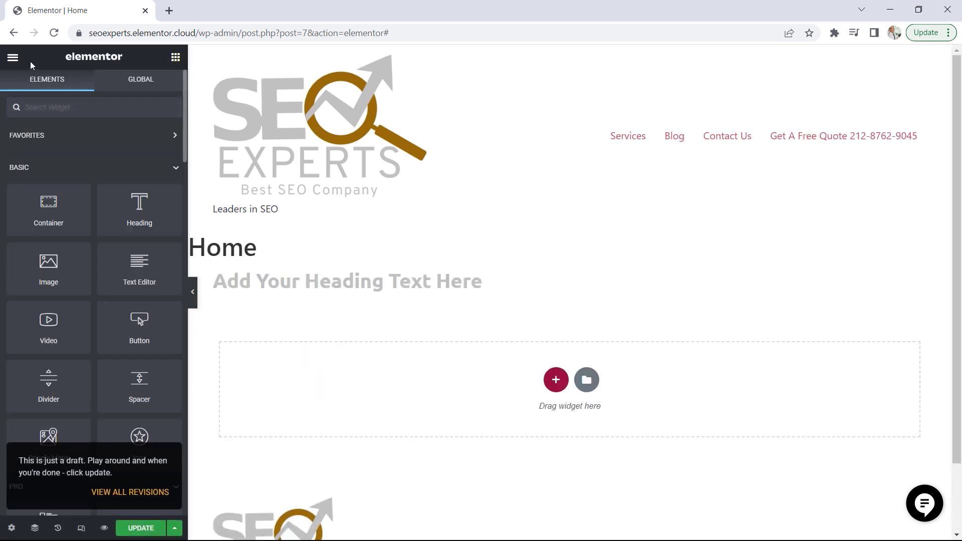
click(14, 57)
right_click(55, 275)
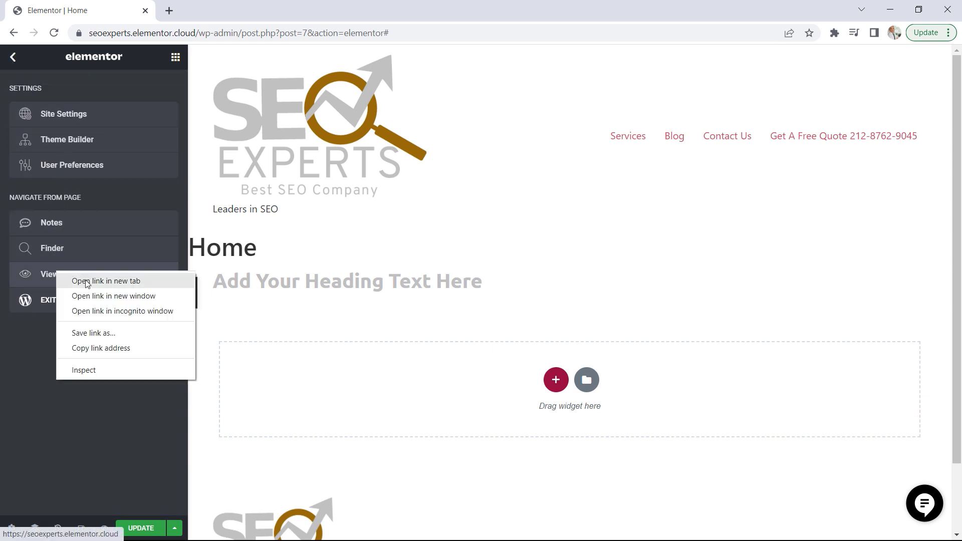
click(87, 282)
click(211, 10)
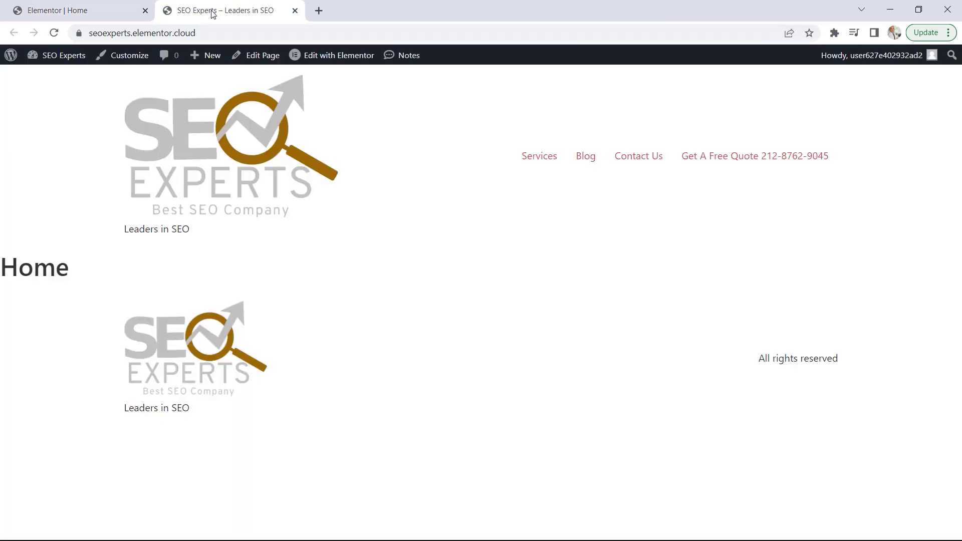
click(64, 57)
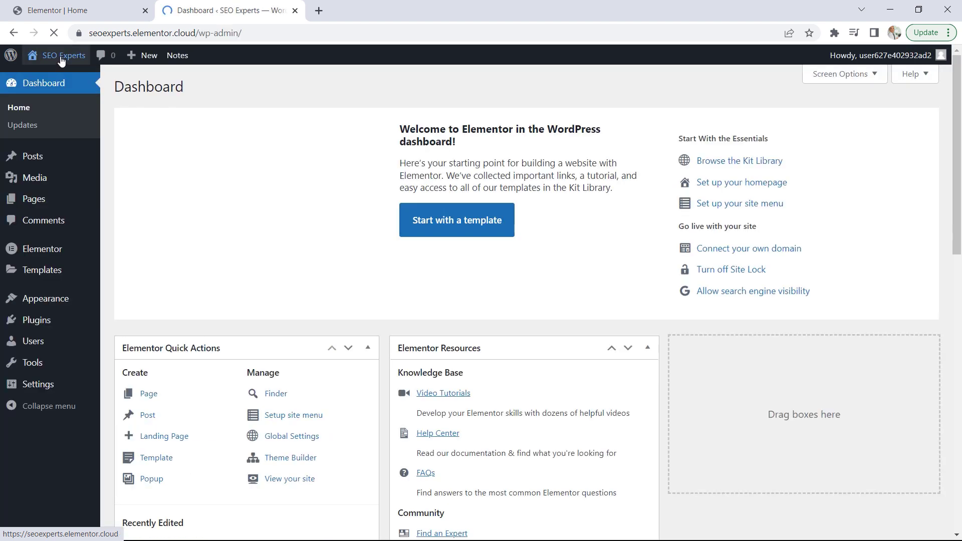
mouse_move(65, 250)
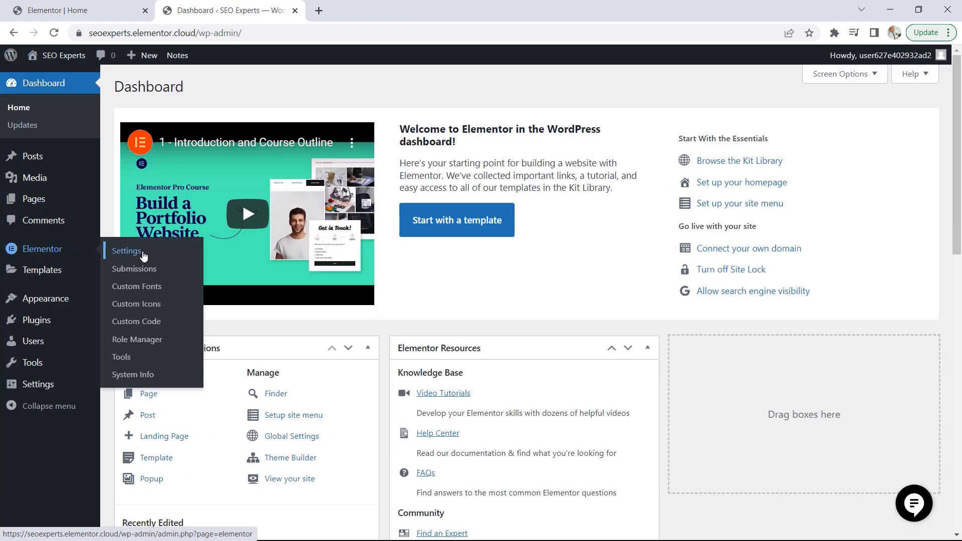
click(142, 253)
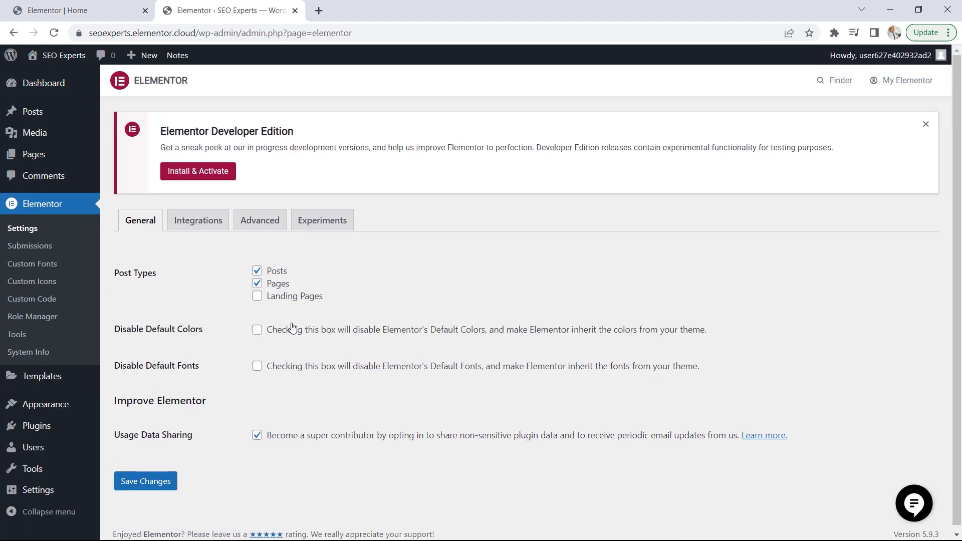
Disable Elementor's default colors and default fonts, save the changes and return to the page editor
click(257, 330)
click(258, 367)
click(148, 483)
click(295, 11)
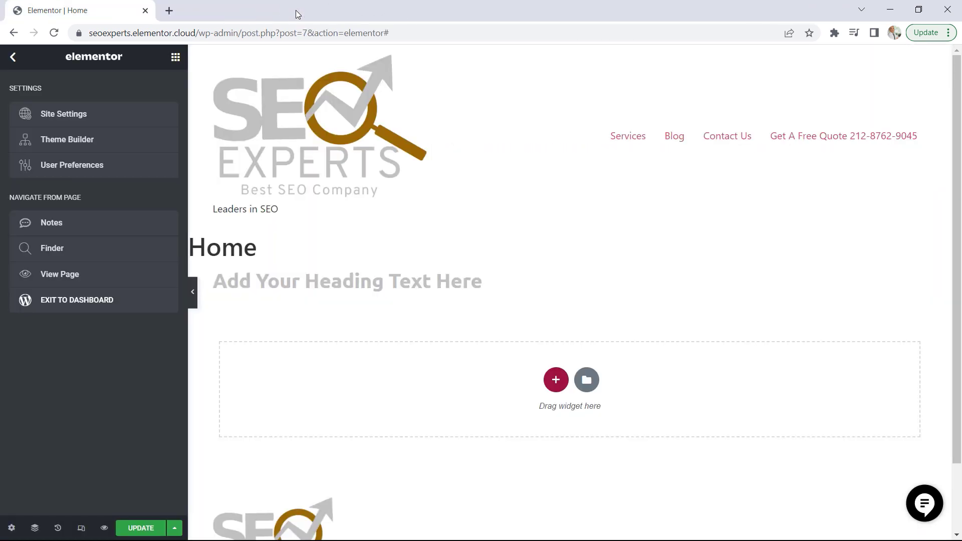
In the Theme Style typography of the Site Settings, give the body text the global Primary color and the global Text font
click(78, 120)
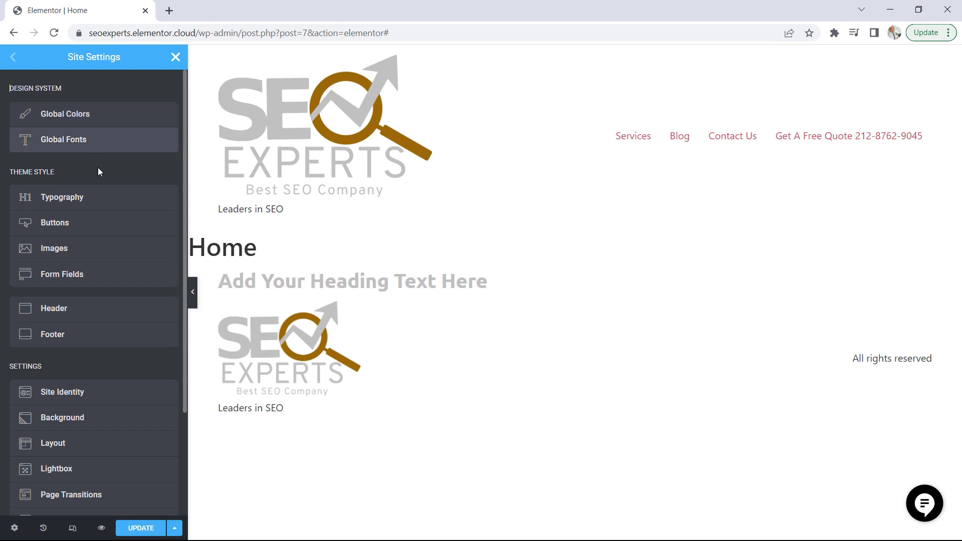
click(79, 200)
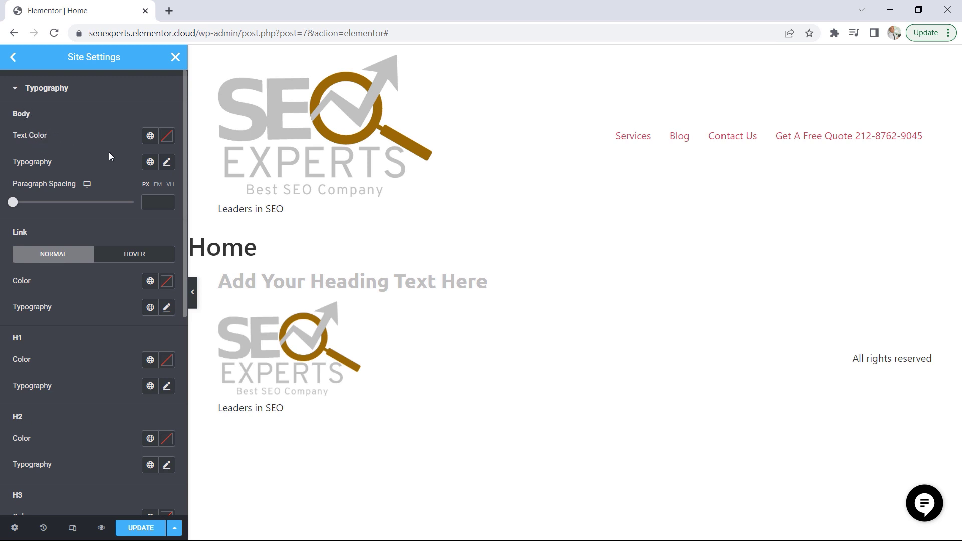
click(150, 137)
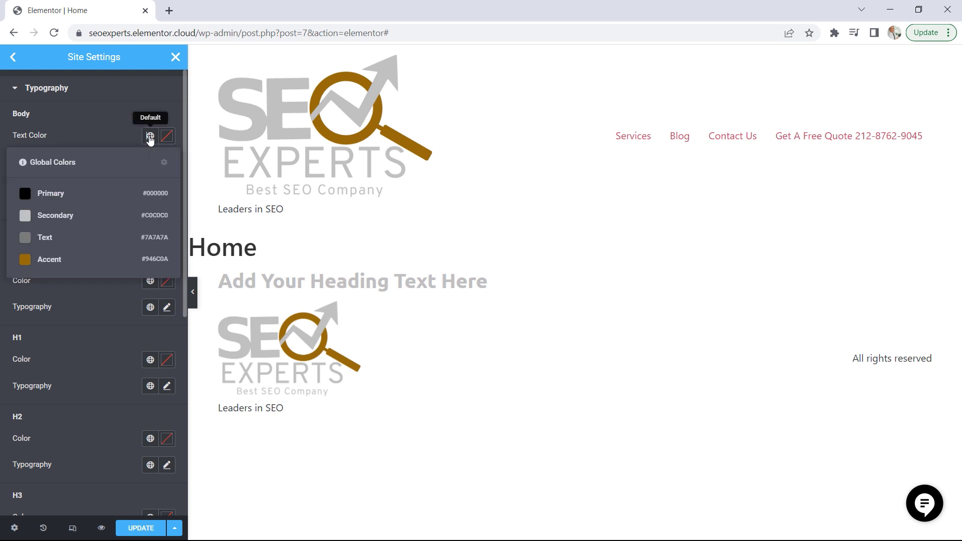
click(56, 196)
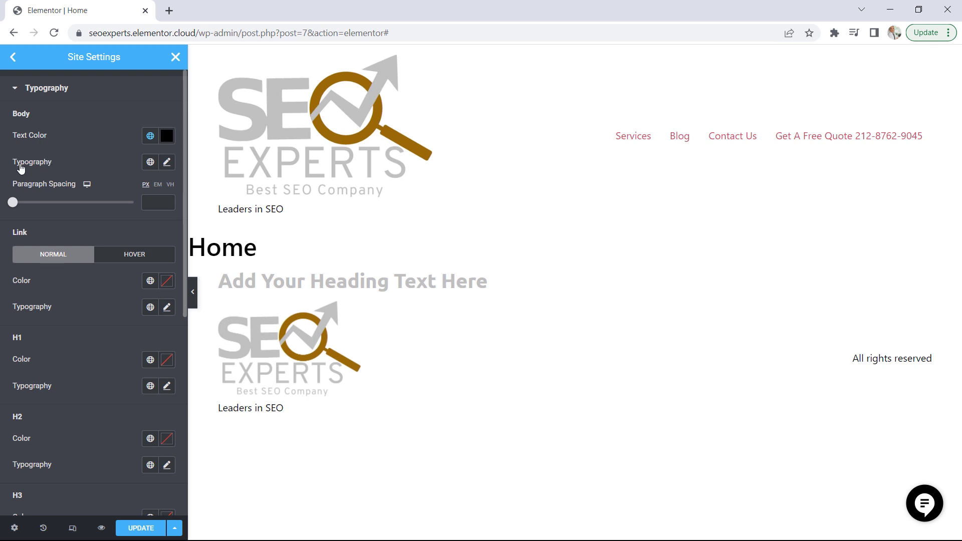
click(150, 162)
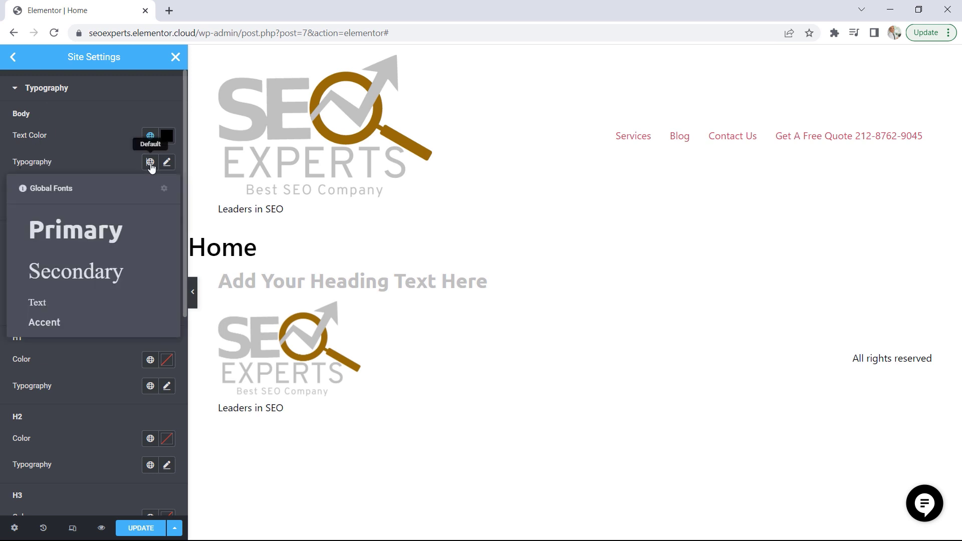
click(51, 305)
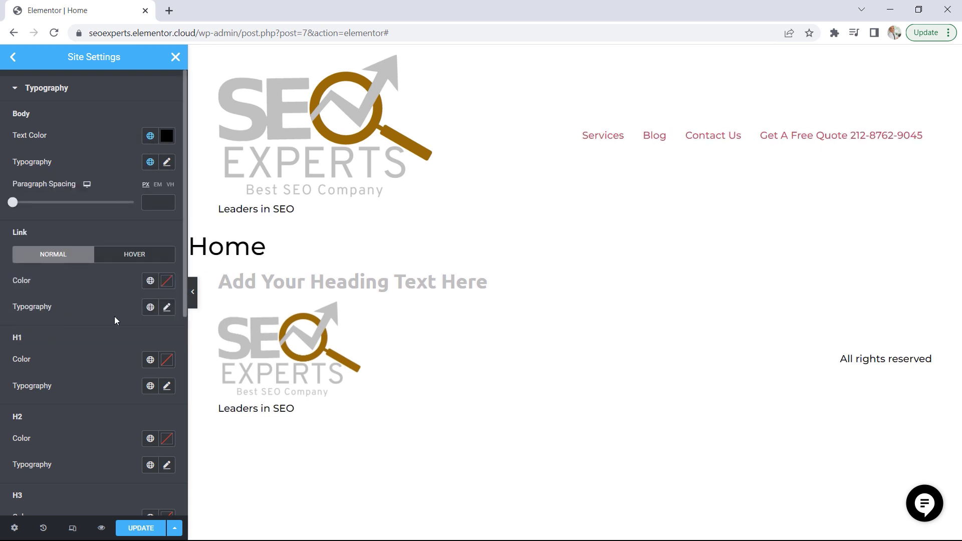
scroll(115, 317, down, 2)
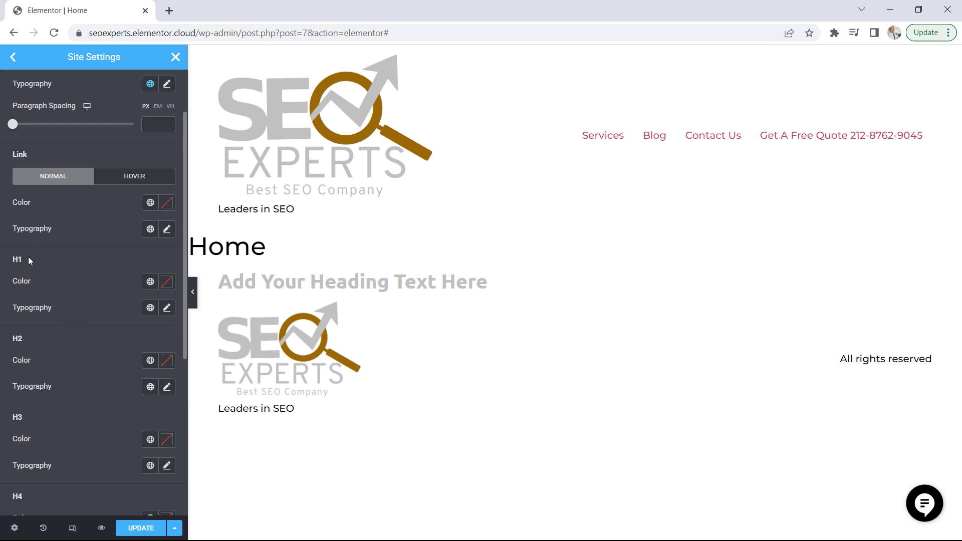
Give the H1 headings the global Accent color and the global Primary font
click(150, 282)
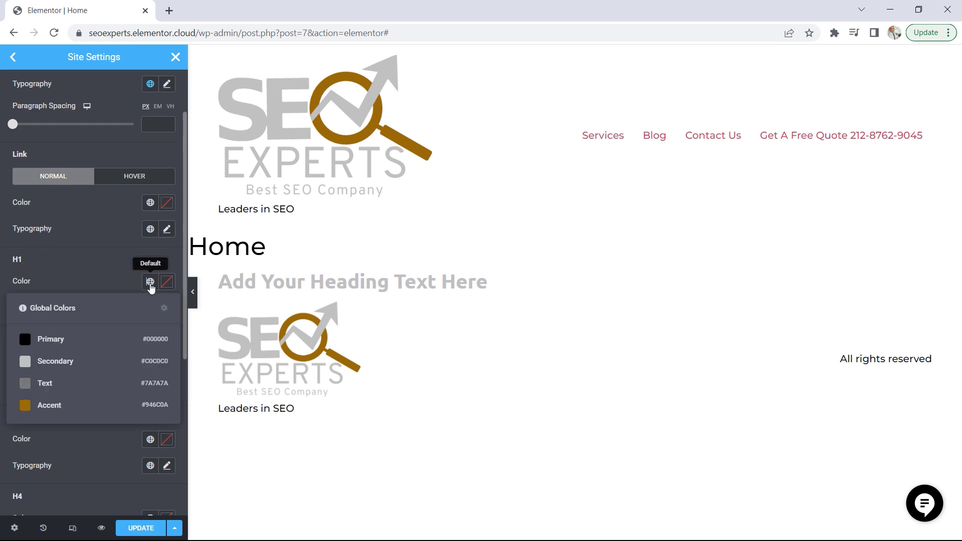
click(54, 407)
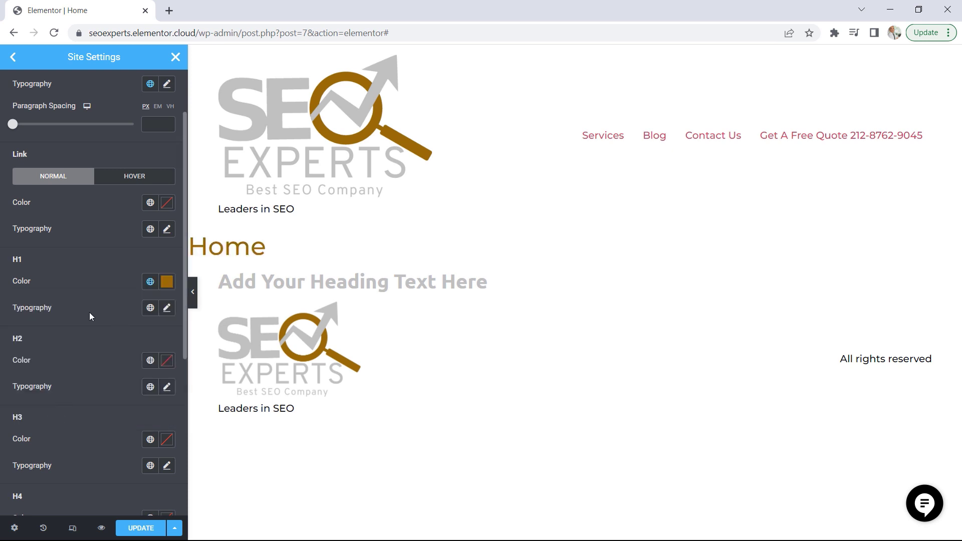
click(150, 308)
click(91, 378)
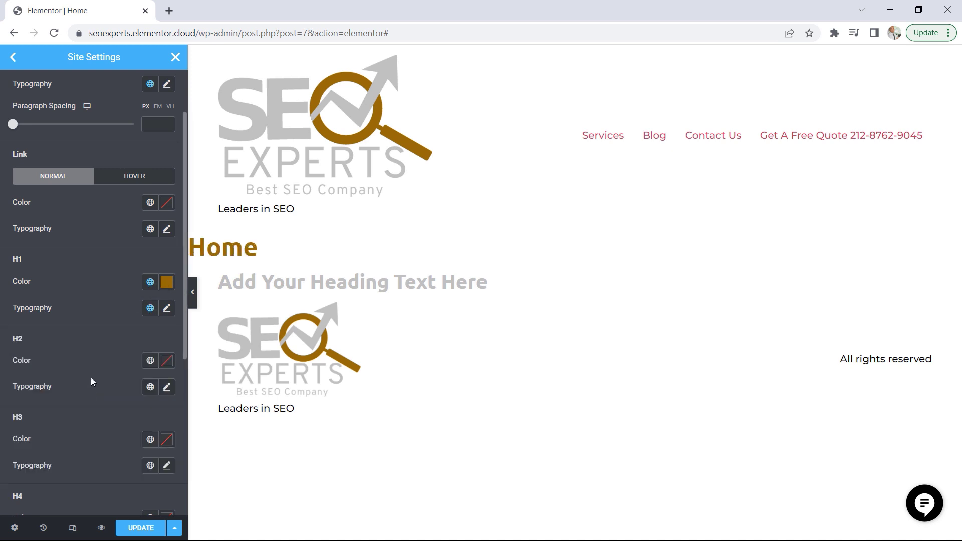
Give the H2 headings the global Accent color and the global Secondary font, and update the site settings
scroll(94, 374, down, 2)
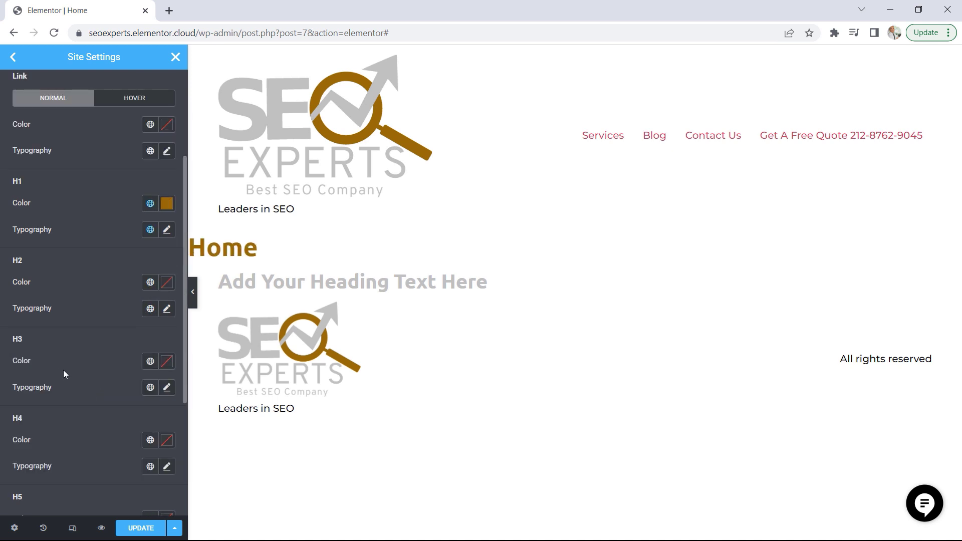
click(150, 283)
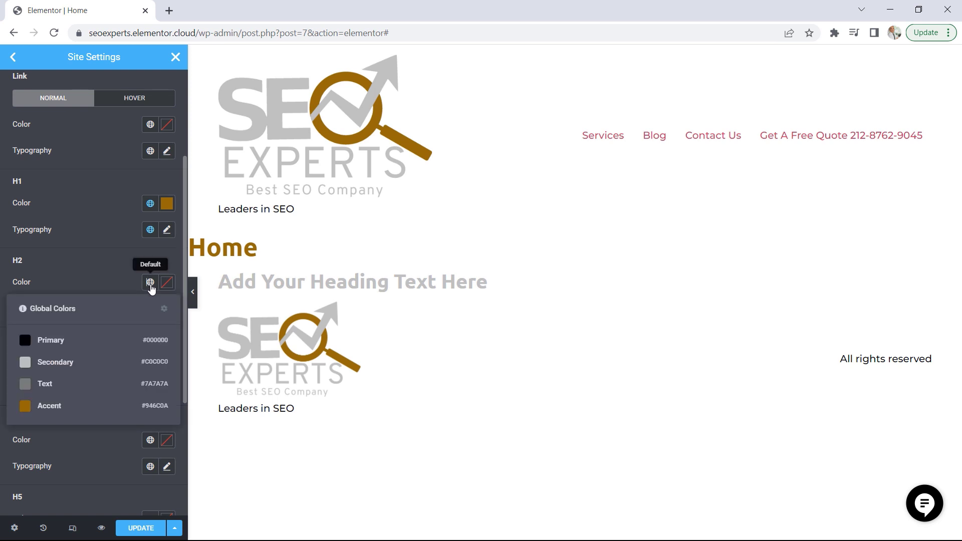
click(51, 407)
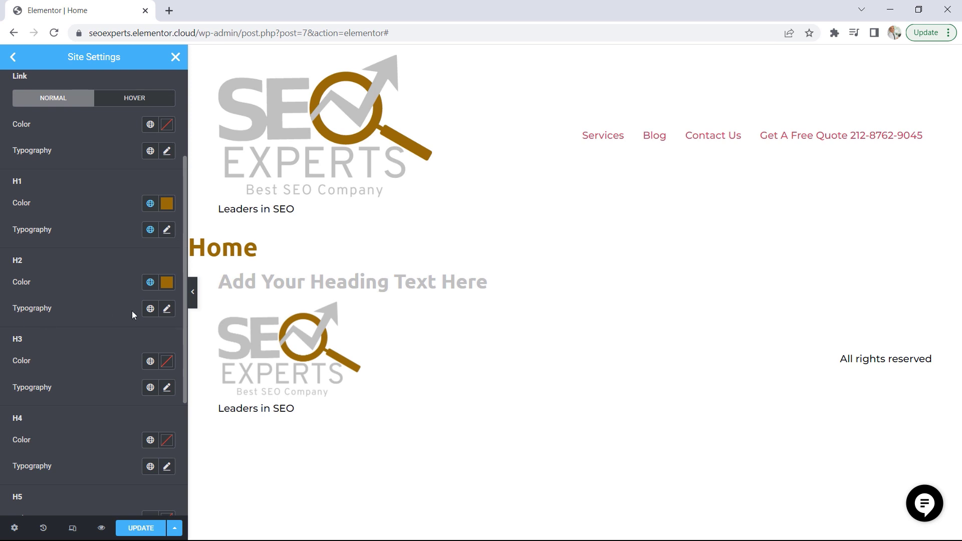
click(150, 309)
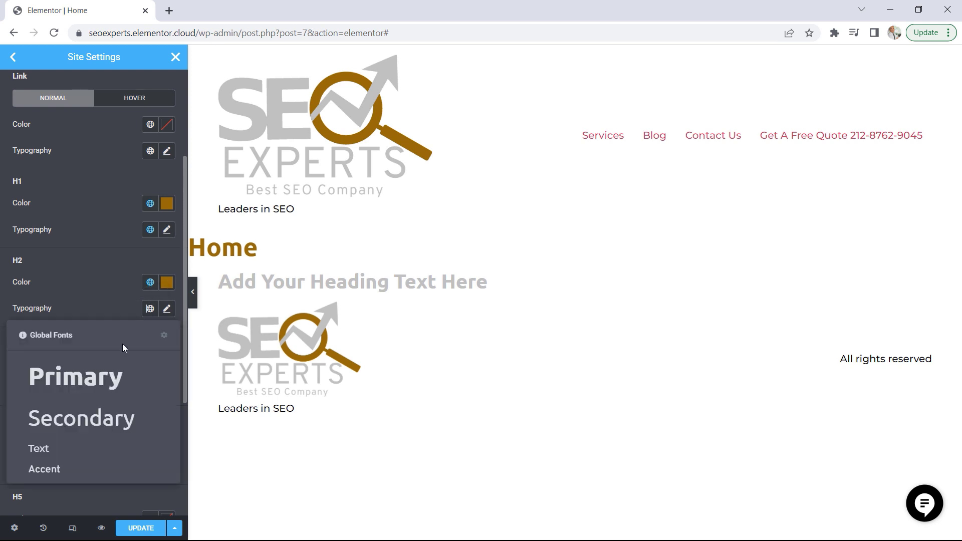
click(97, 420)
scroll(106, 381, down, 3)
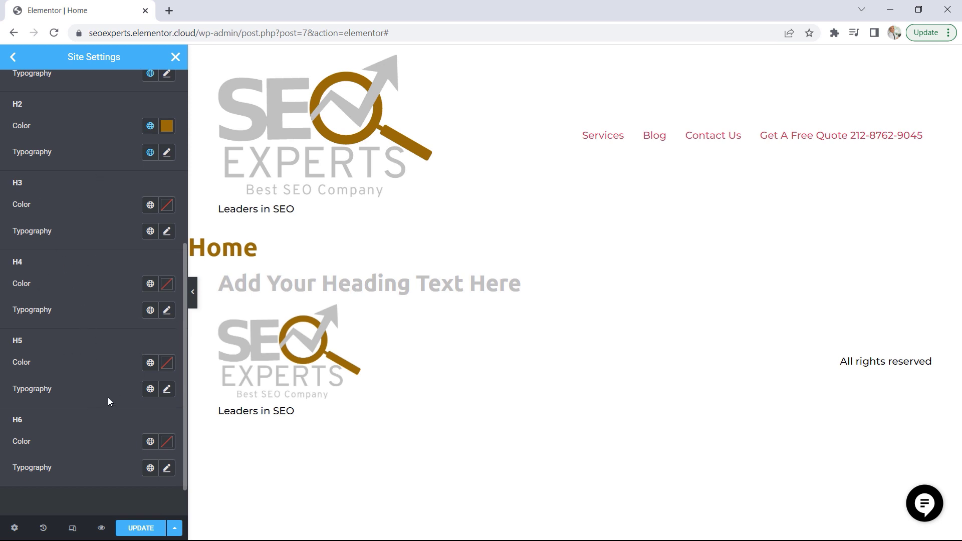
scroll(107, 396, up, 5)
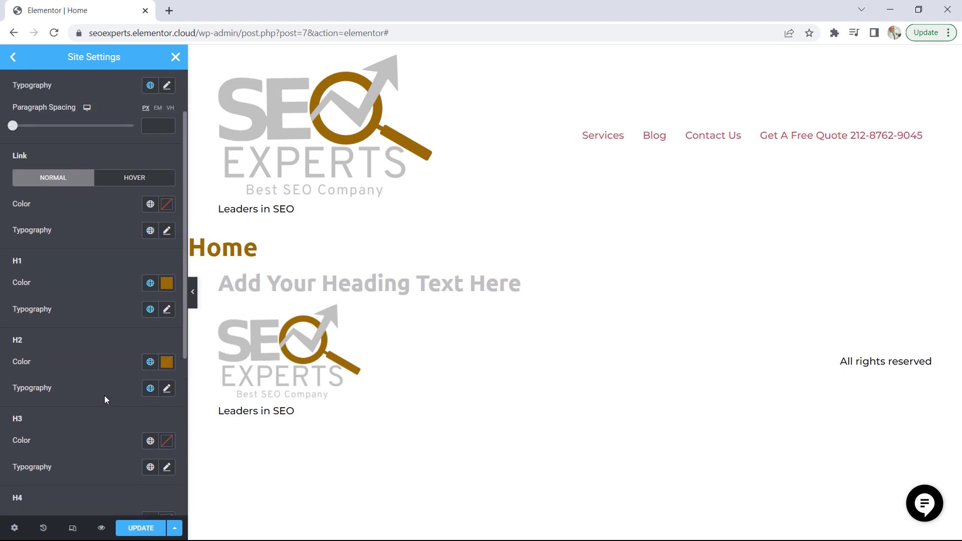
click(146, 529)
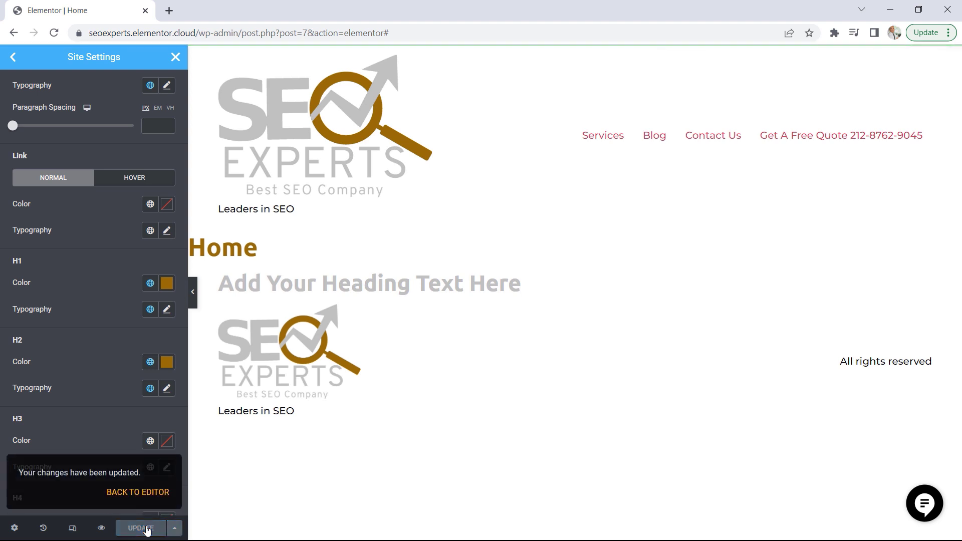
scroll(161, 329, up, 2)
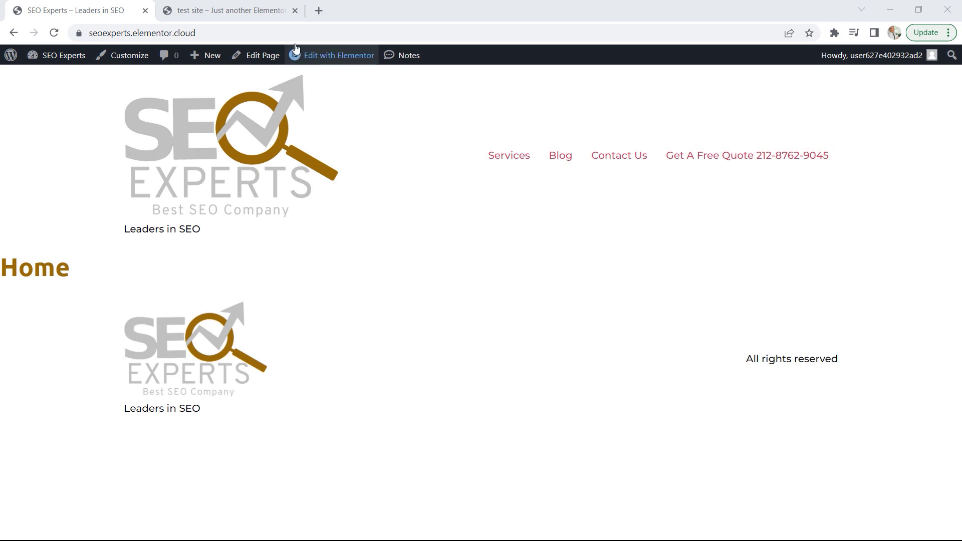
Examine the header and footer of the demo site in the other browser tab
click(263, 11)
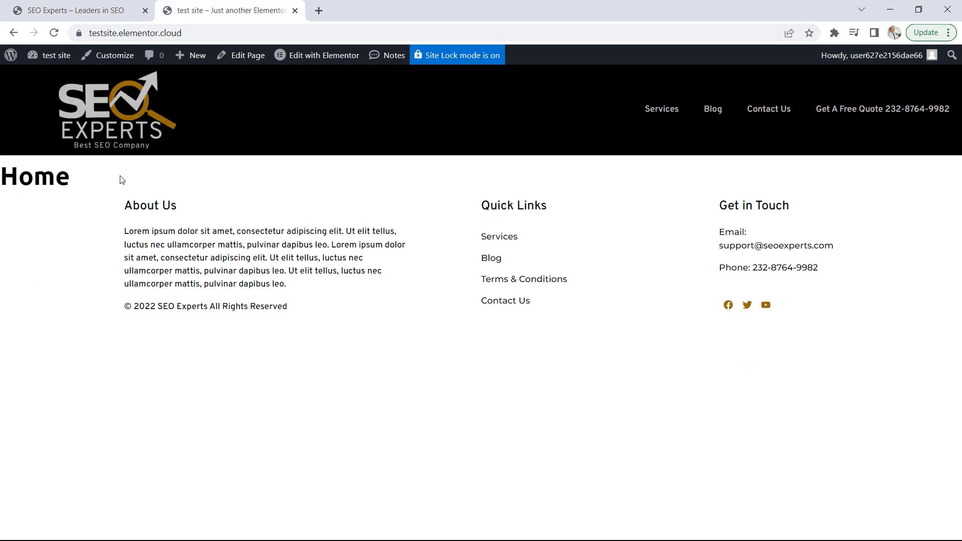
drag(124, 188, 767, 314)
click(627, 353)
Return to the SEO Experts site, open the Theme Builder from its dashboard and create a new Header template
click(88, 10)
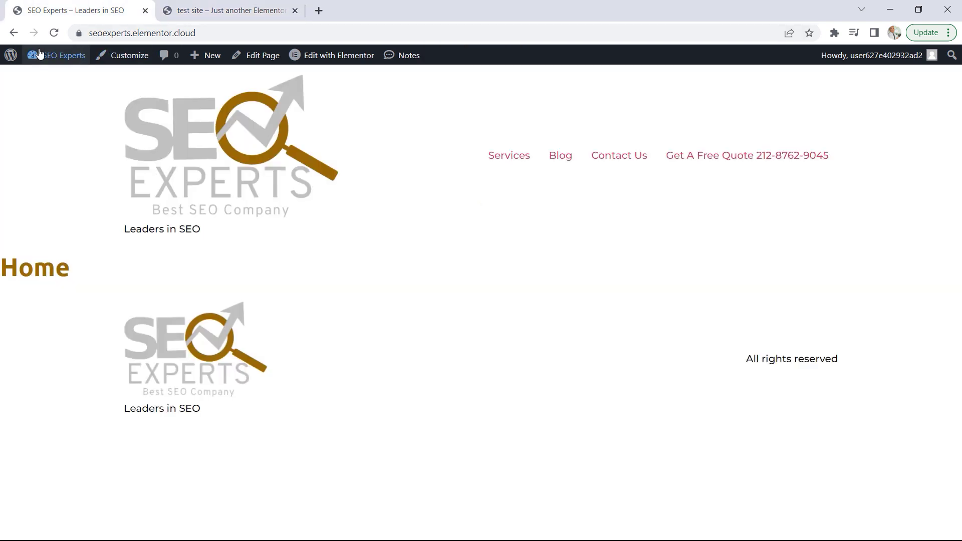
click(62, 59)
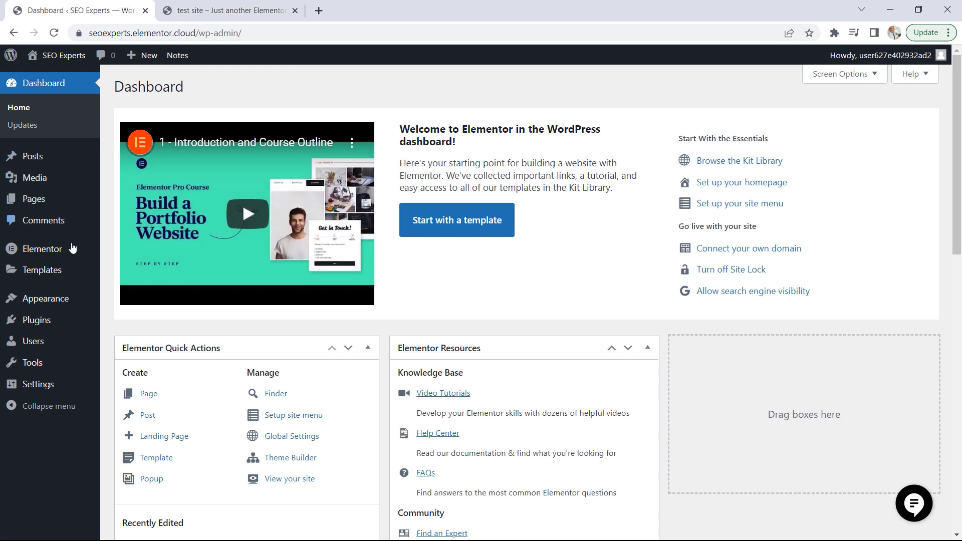
mouse_move(64, 273)
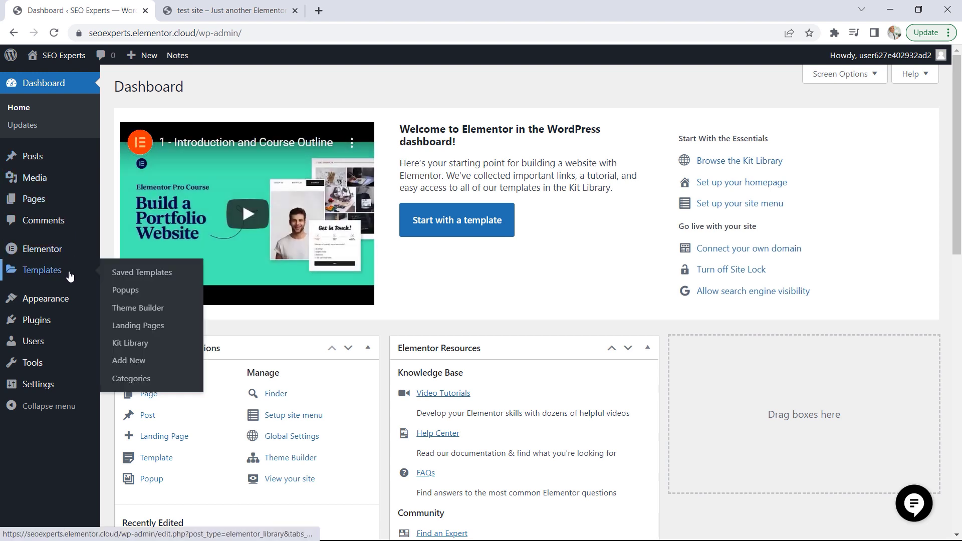
click(134, 312)
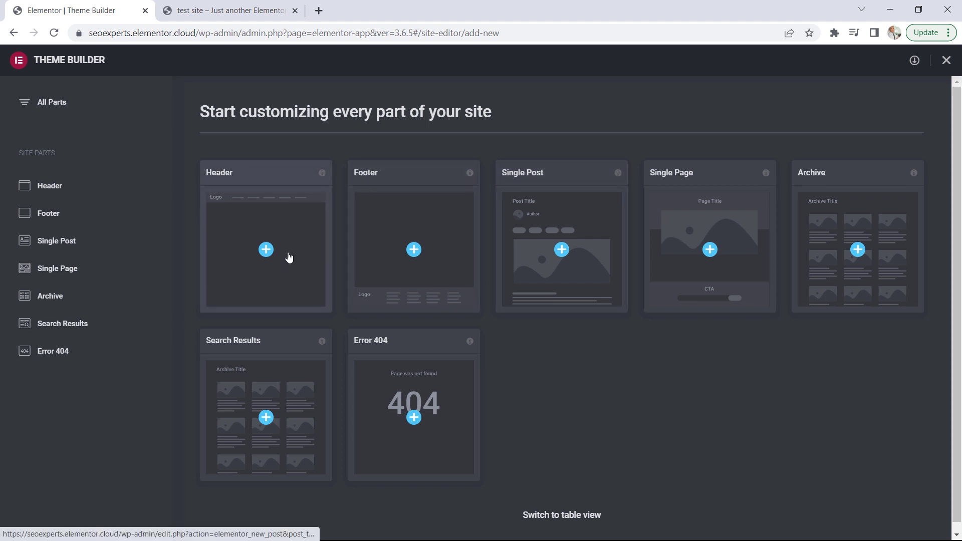
click(266, 250)
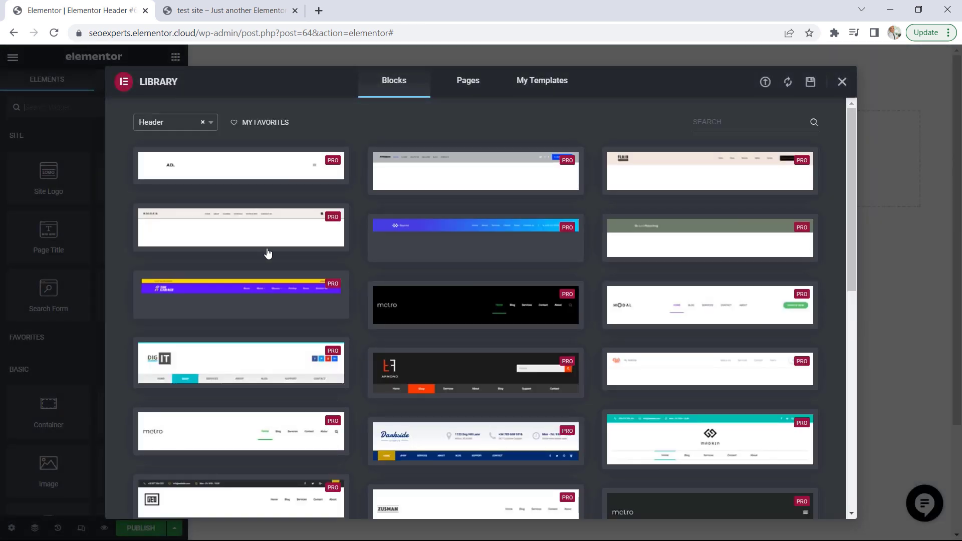
Browse the ready-made header blocks in the library and close it without inserting one
scroll(507, 258, down, 2)
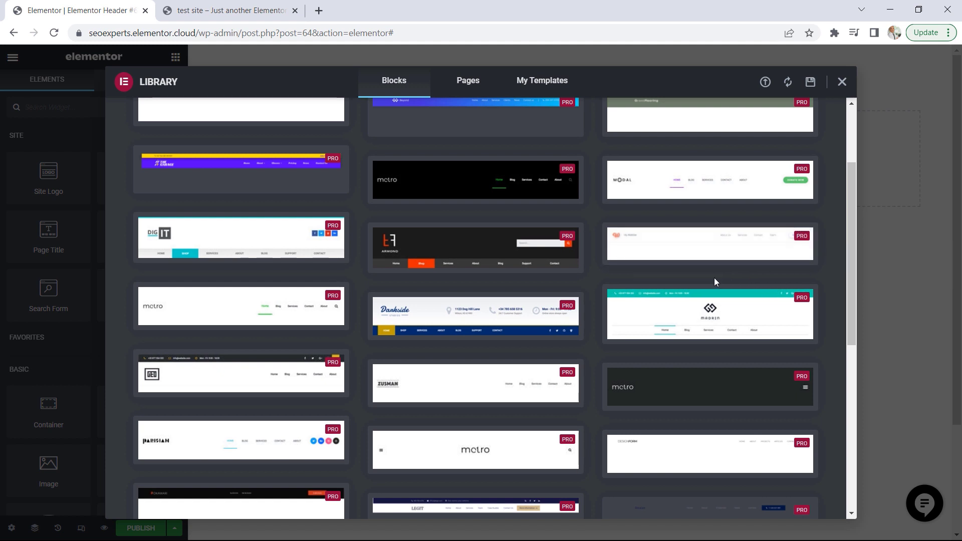
scroll(530, 318, down, 1)
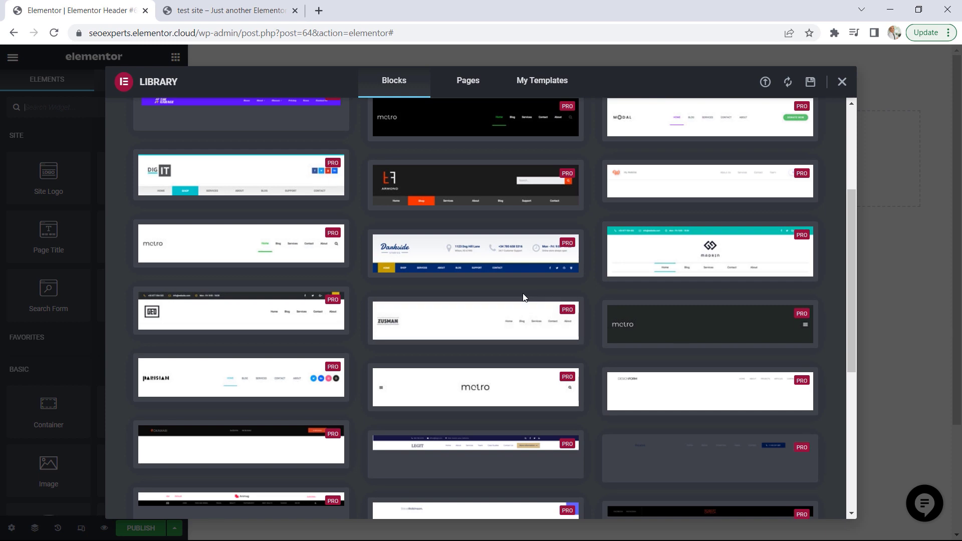
click(844, 85)
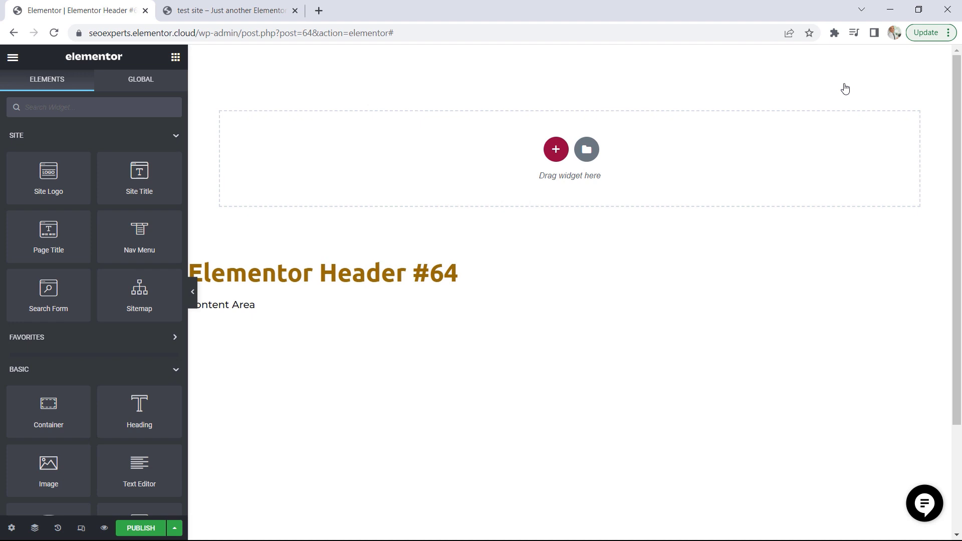
Check the demo site's header, and add a container with Full Width content to the new header template
click(249, 6)
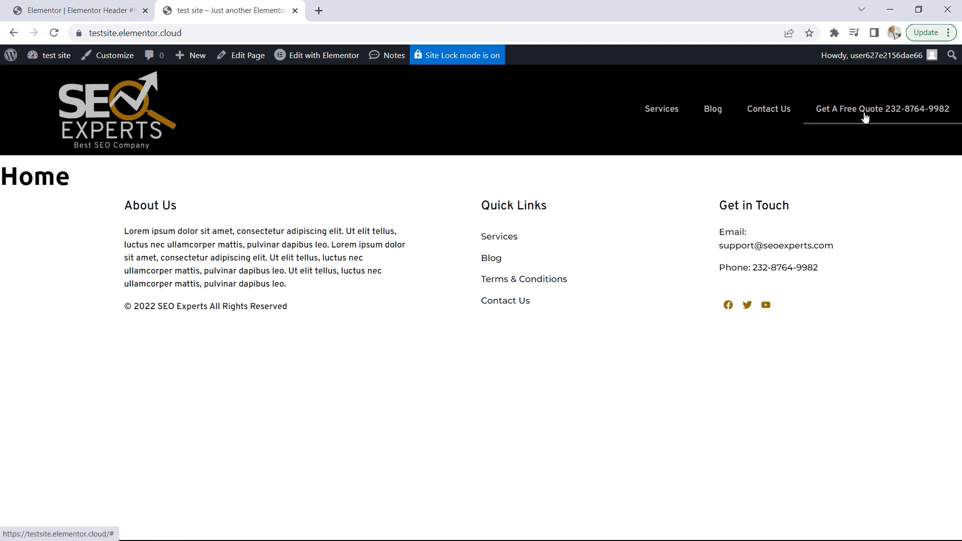
click(124, 15)
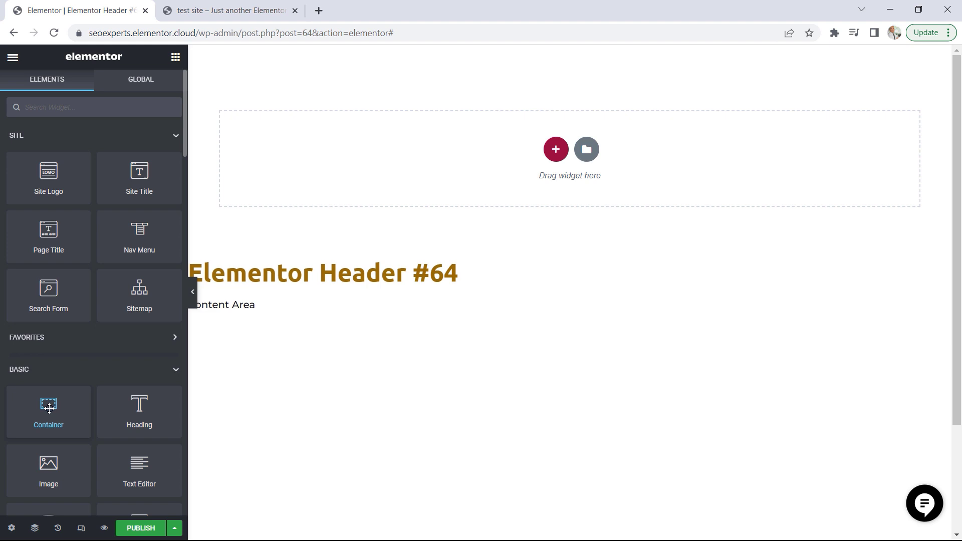
drag(48, 409, 460, 153)
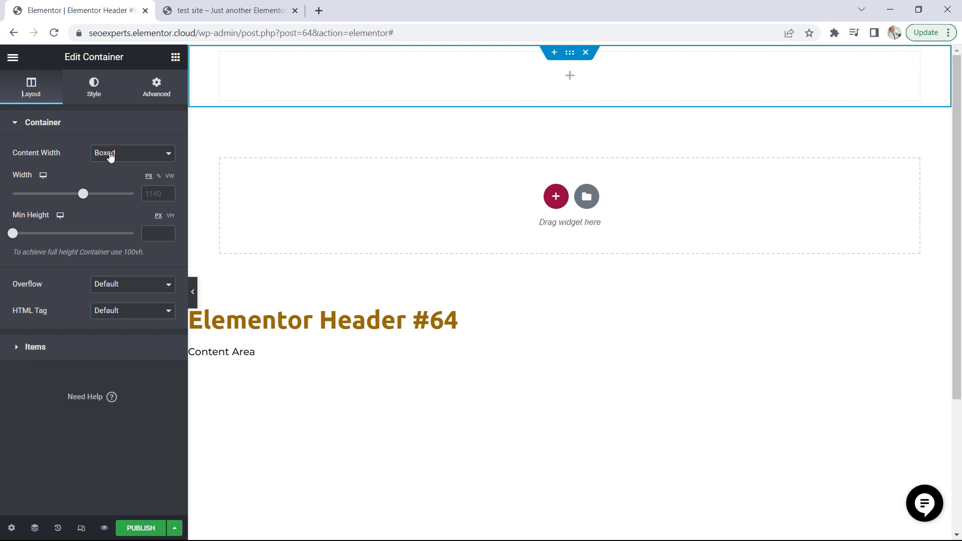
click(114, 157)
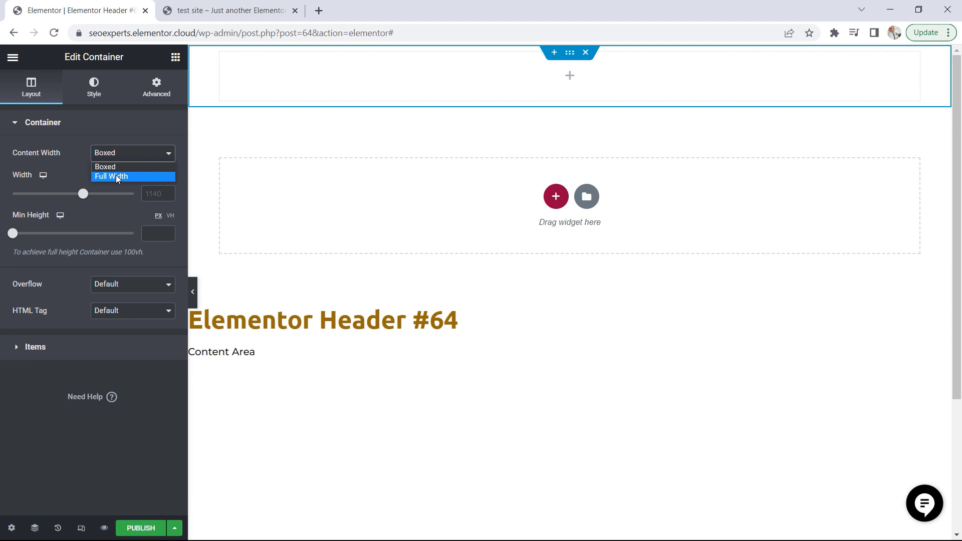
click(117, 178)
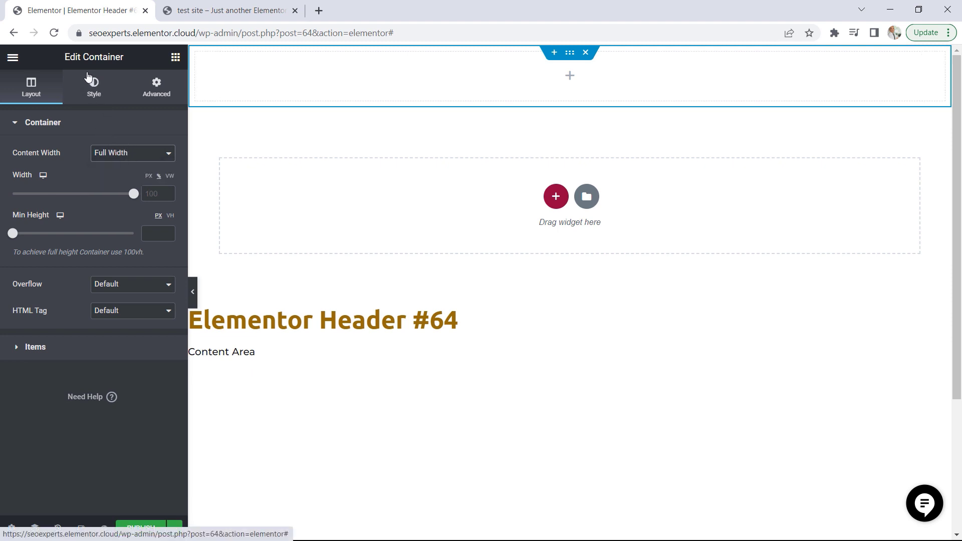
Give the header container a classic background in the global Primary color
click(94, 96)
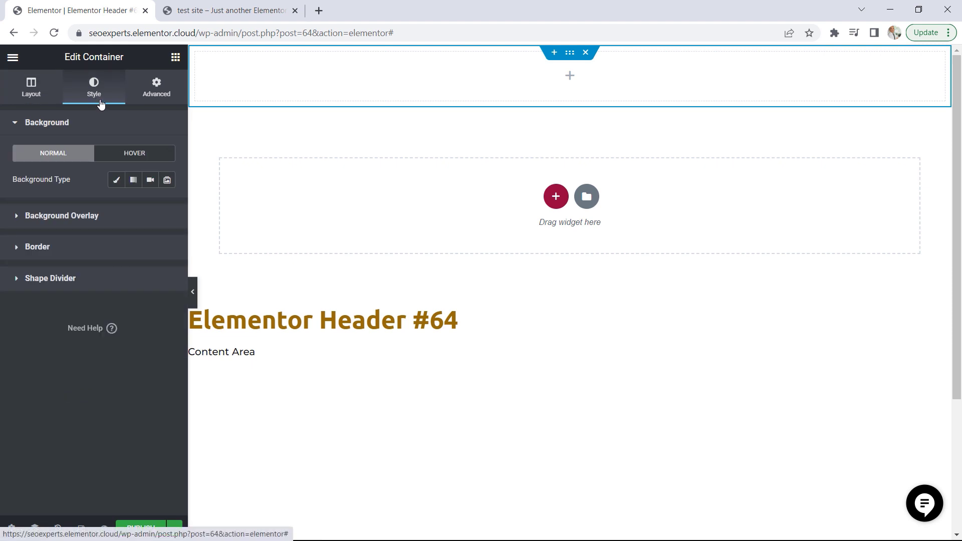
click(116, 181)
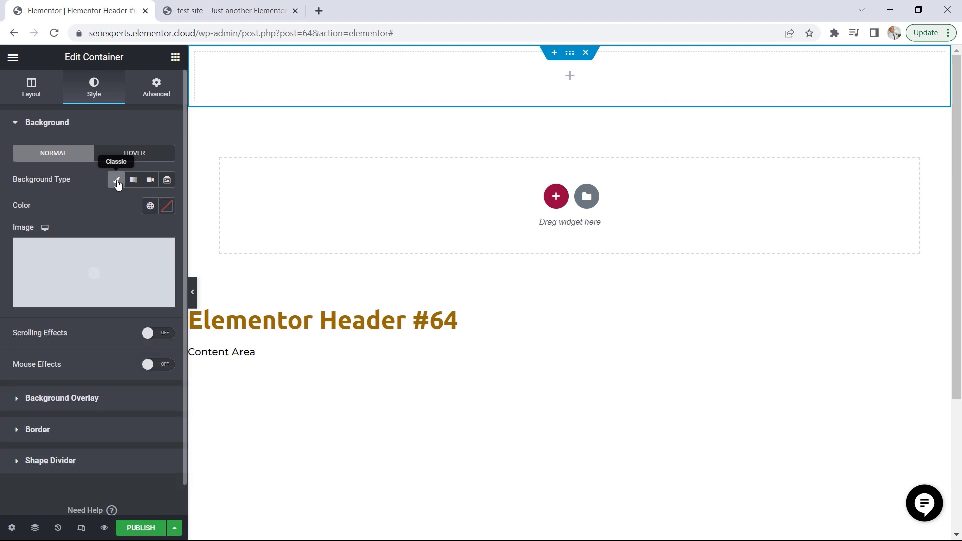
click(150, 207)
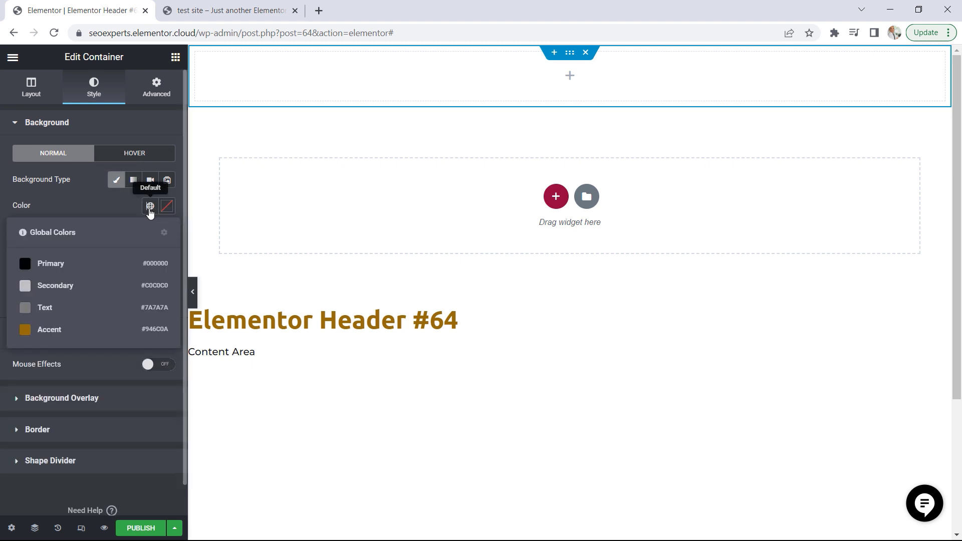
click(52, 266)
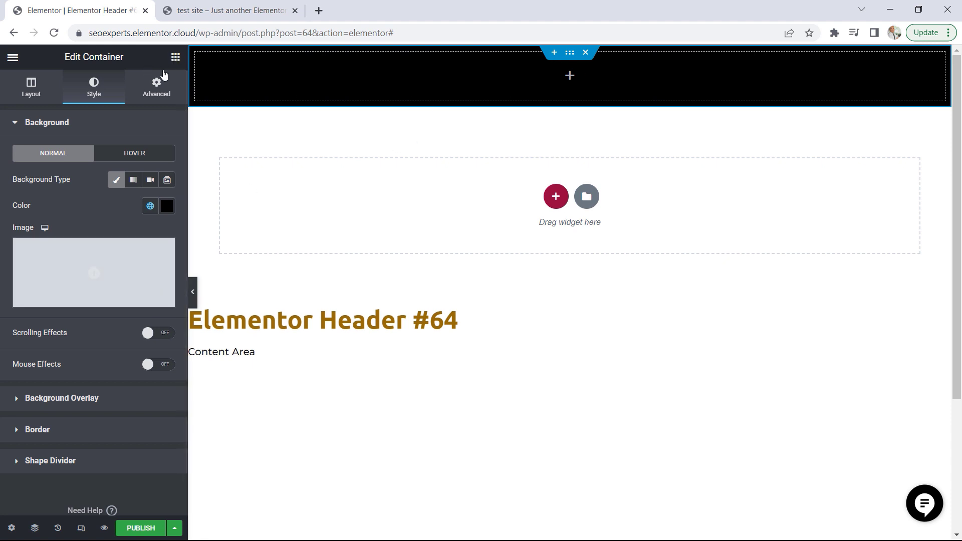
Add a Site Logo widget to the black container and place a Nav Menu widget below it
click(176, 58)
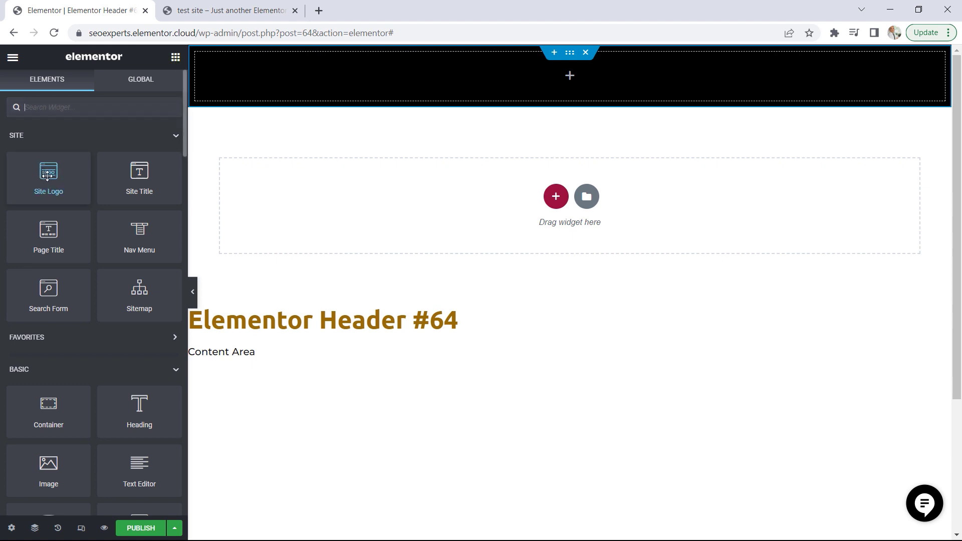
drag(48, 175, 499, 89)
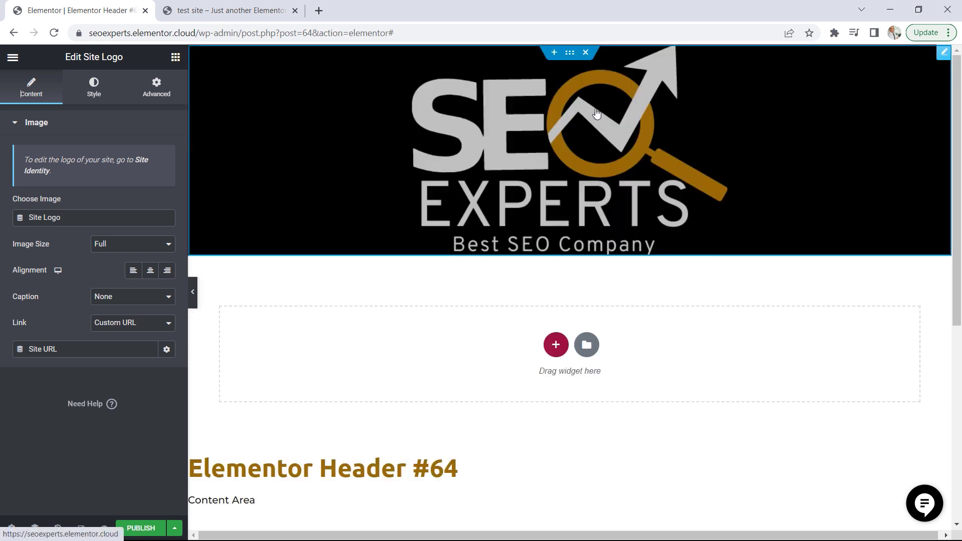
click(175, 57)
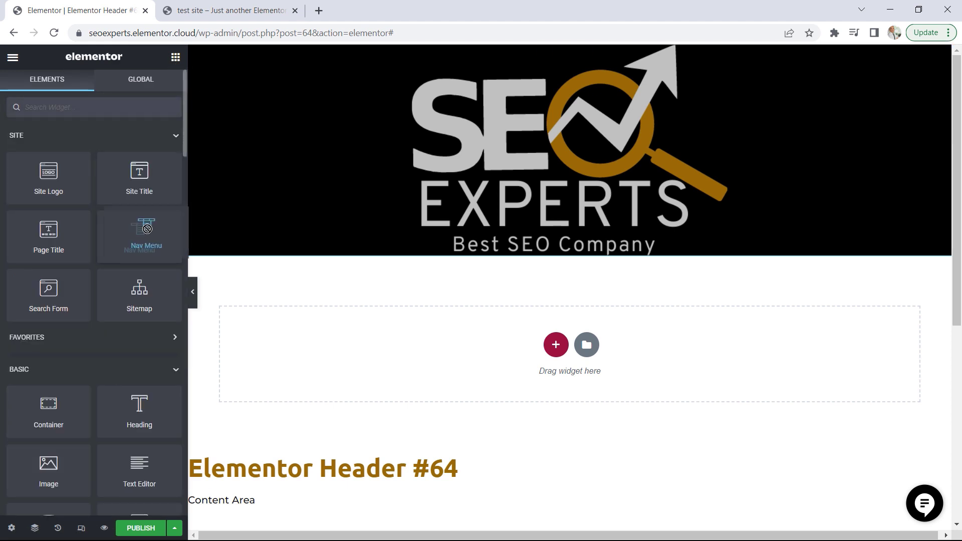
drag(140, 232, 540, 260)
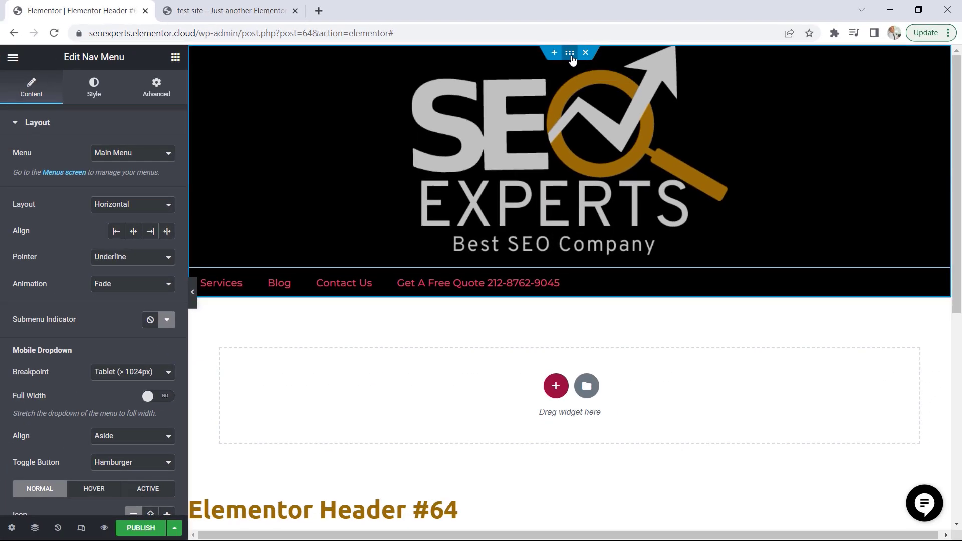
Set the header container's item direction to Row and align its items to the center
click(622, 136)
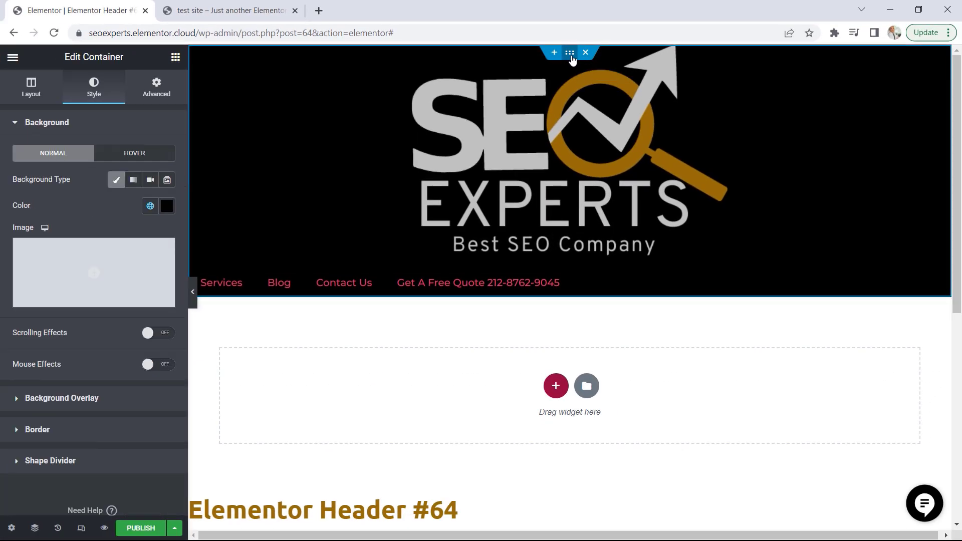
click(31, 85)
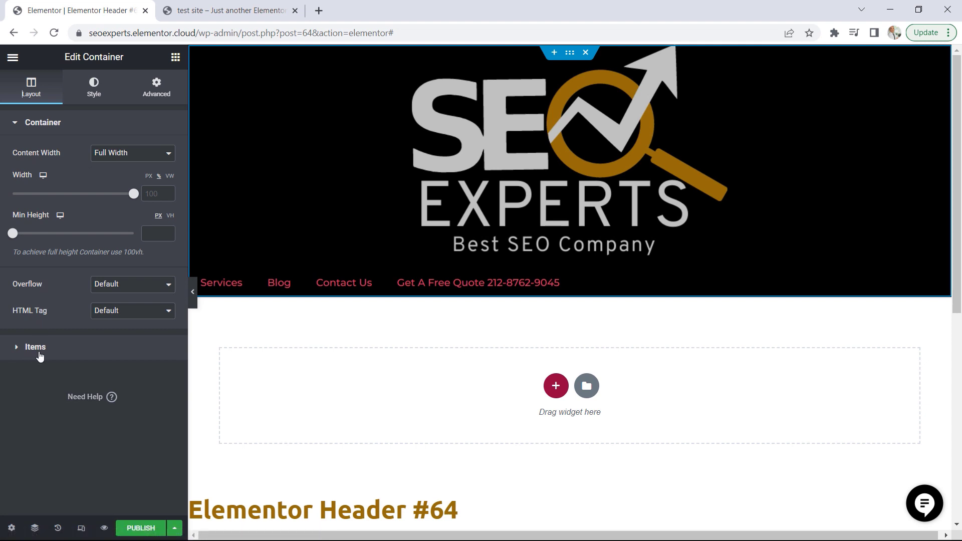
click(40, 354)
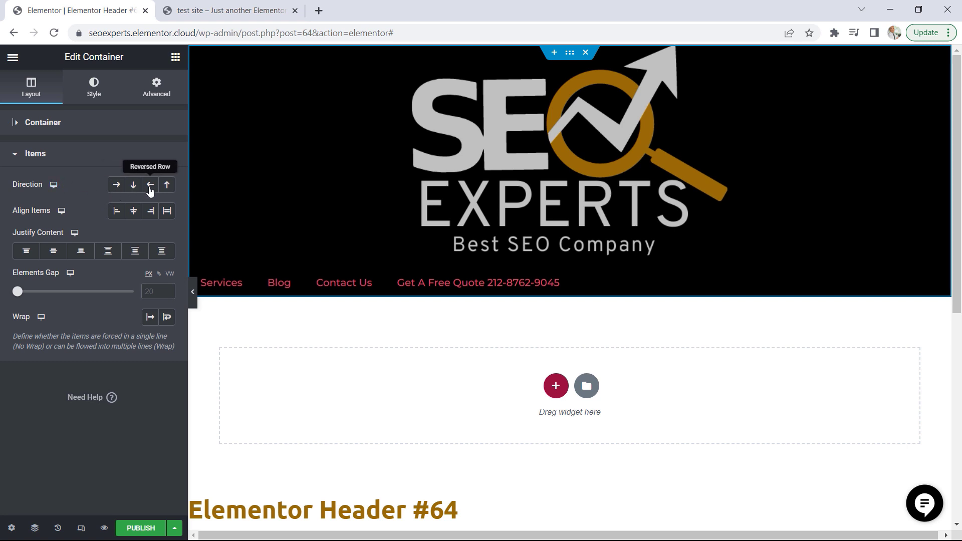
click(117, 187)
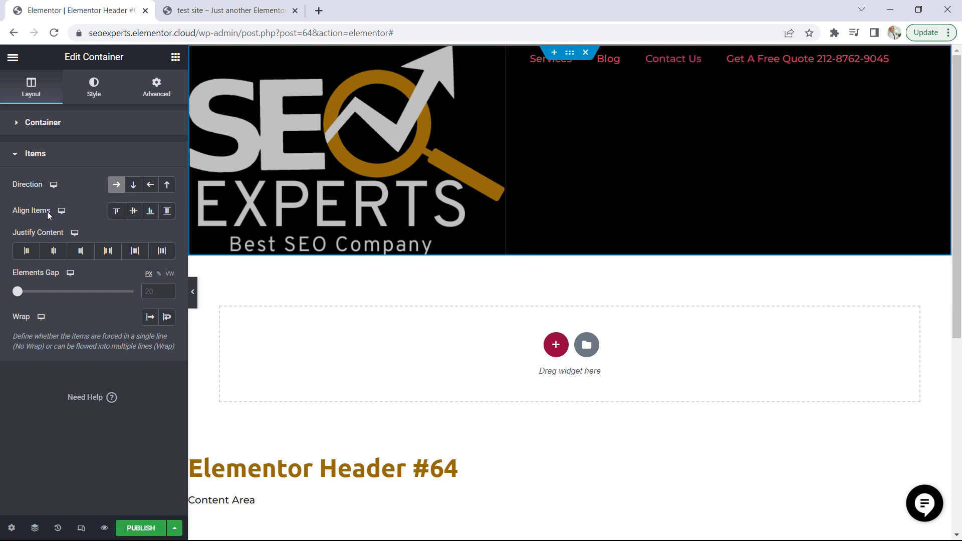
click(134, 212)
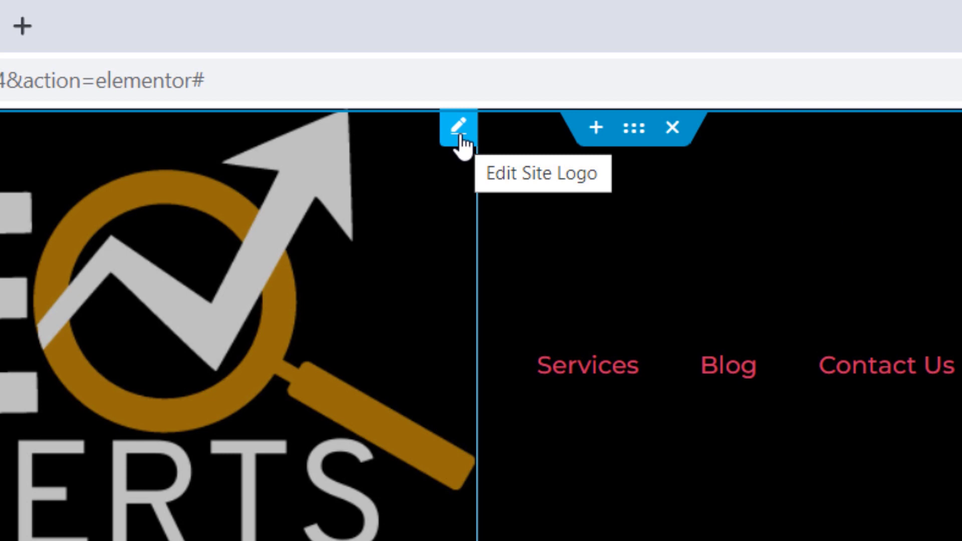
Set the site logo's max width to 50%
click(460, 136)
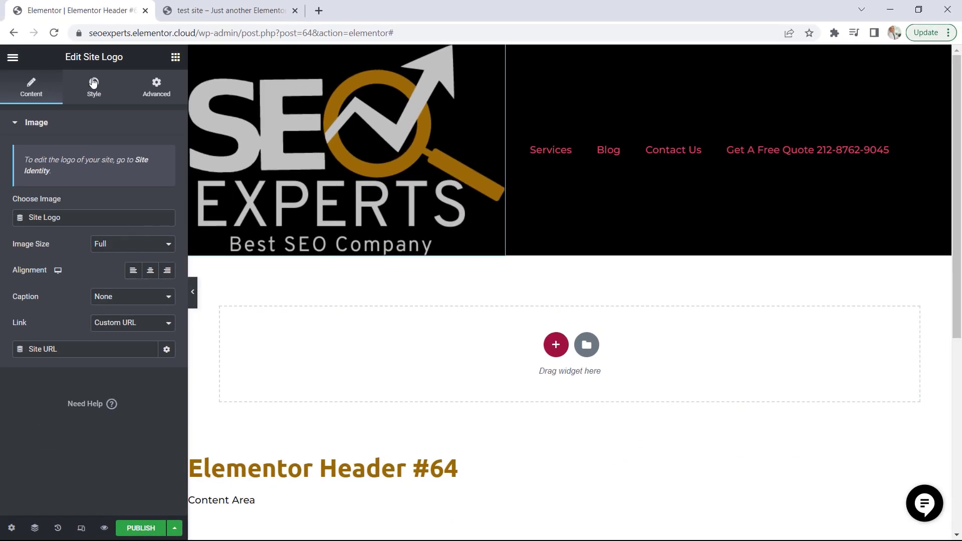
click(93, 95)
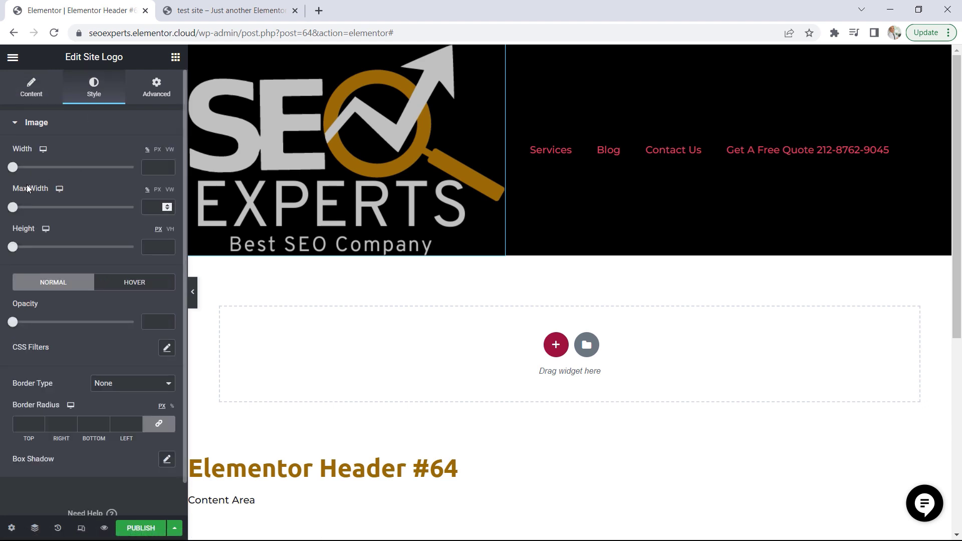
drag(15, 212, 74, 209)
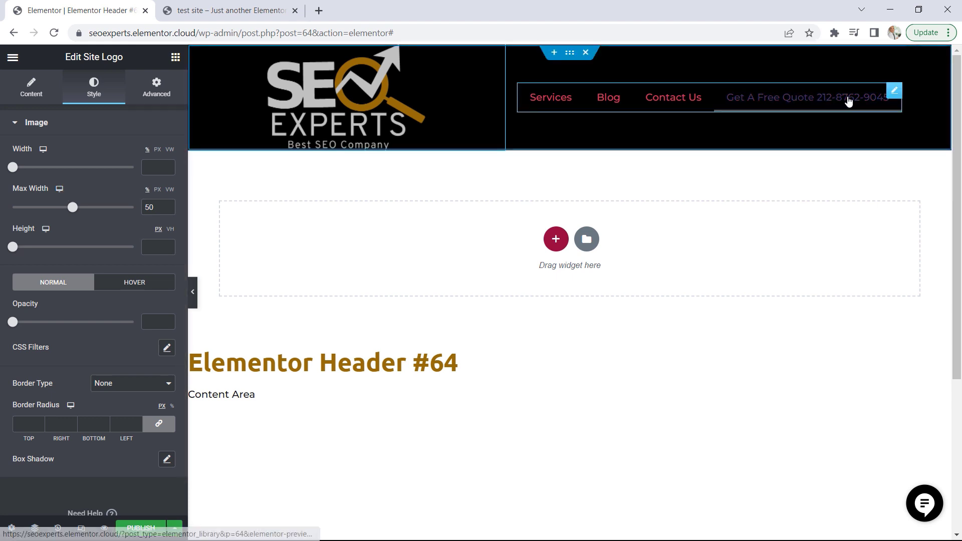
Set the Nav Menu widget's width to Full Width (100%) and align its menu items to the right
click(896, 94)
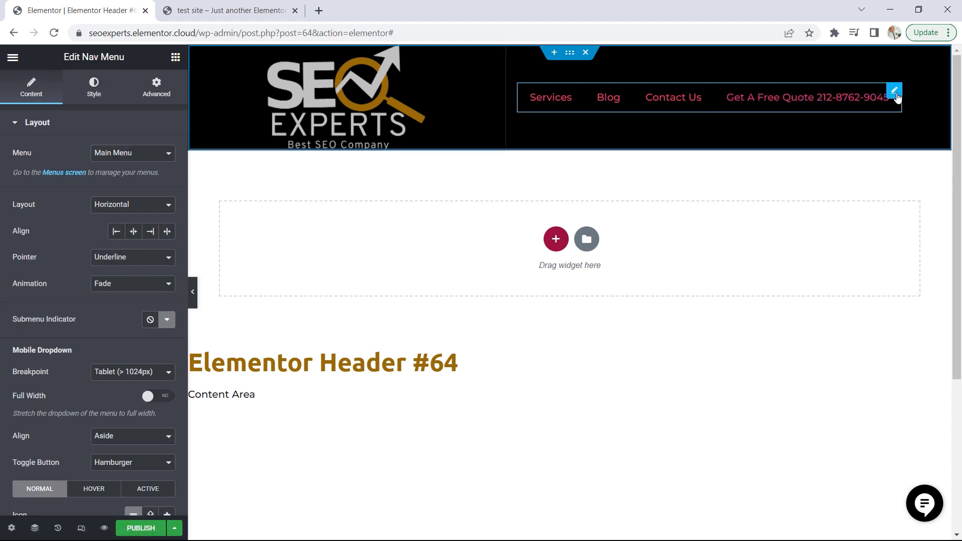
click(162, 98)
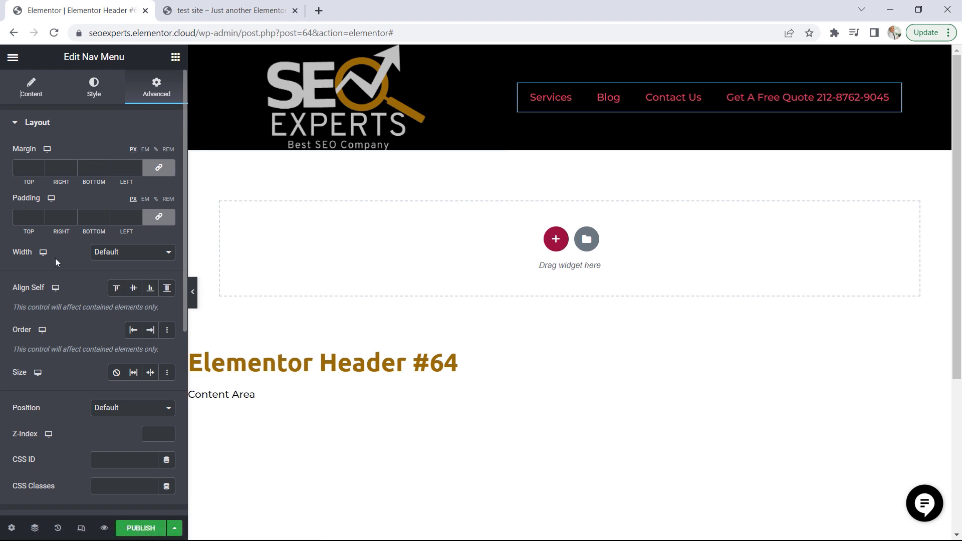
click(123, 257)
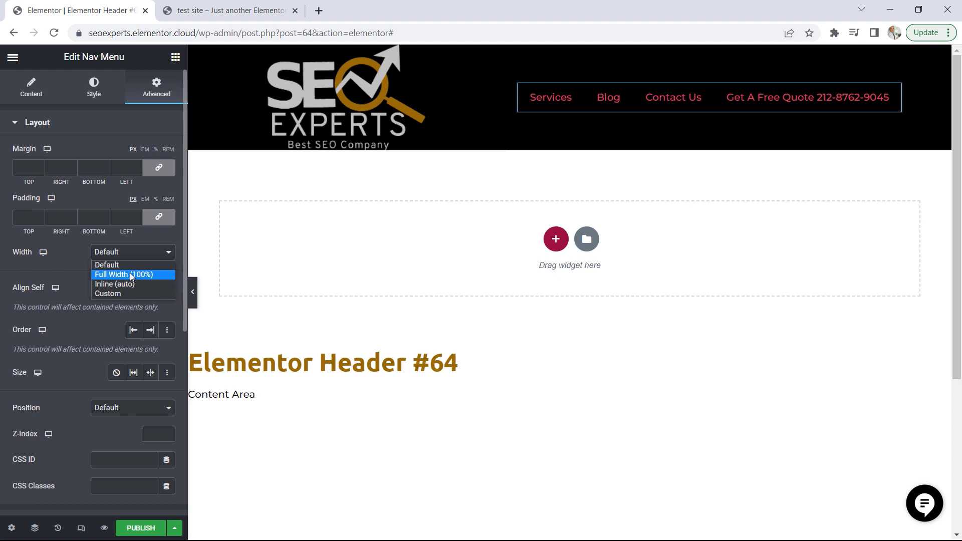
click(131, 275)
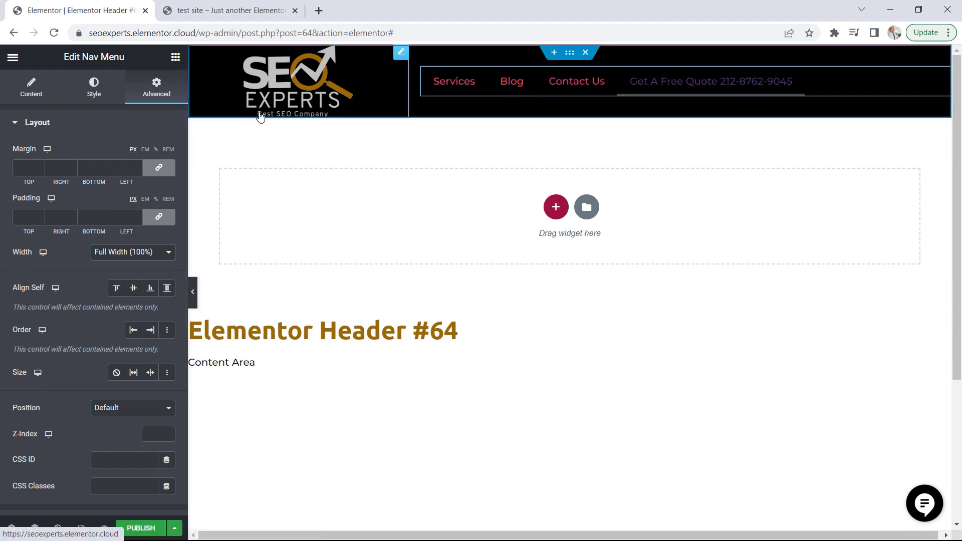
click(33, 95)
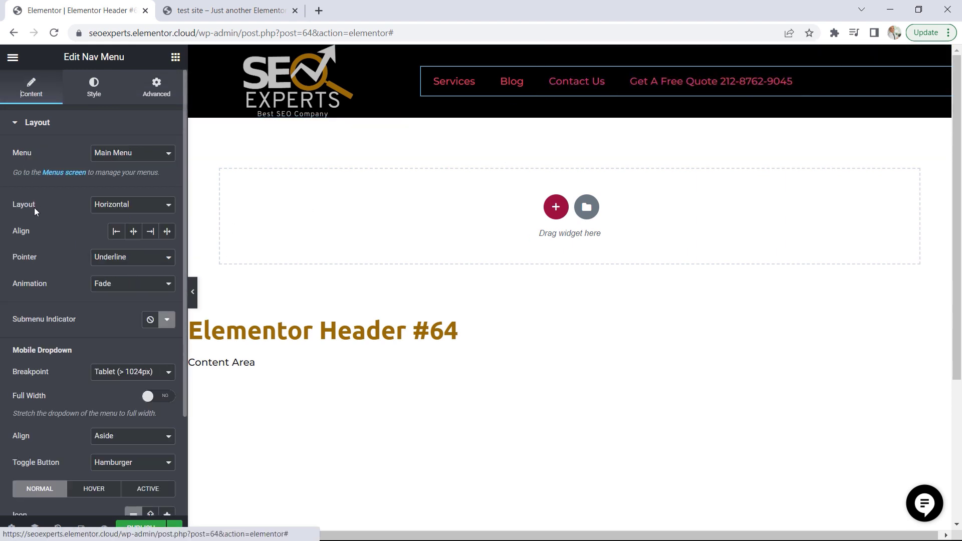
click(151, 234)
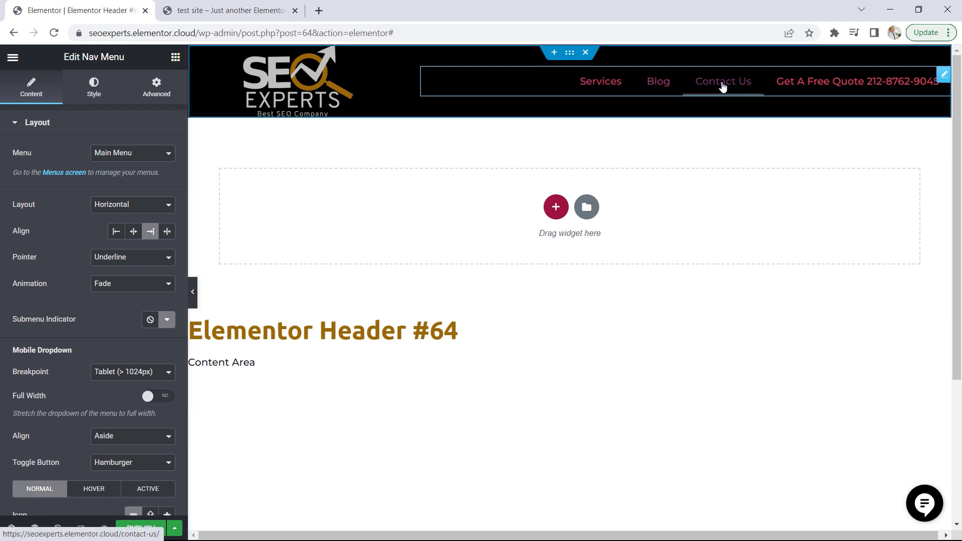
Set the main menu's normal text color to #ffffff and its typography to the global Accent font
click(95, 89)
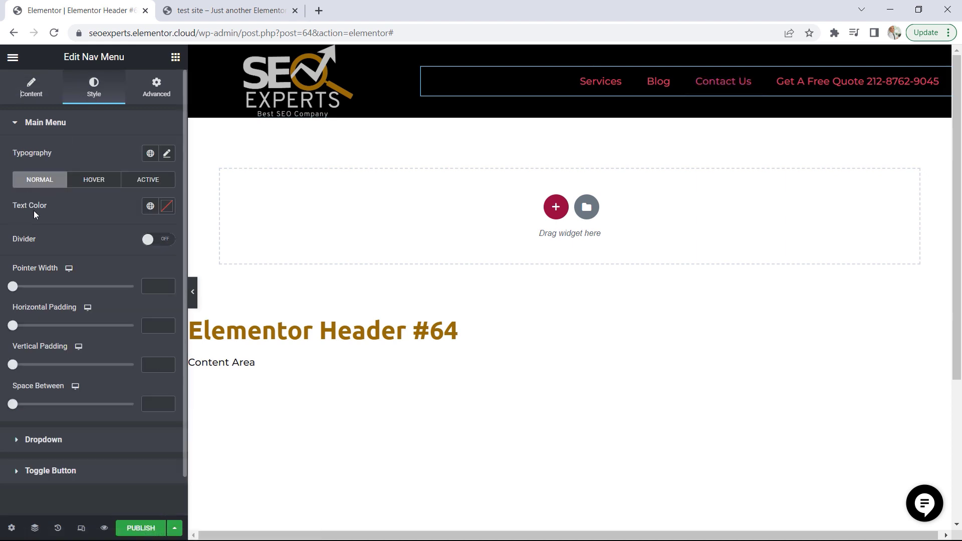
click(168, 208)
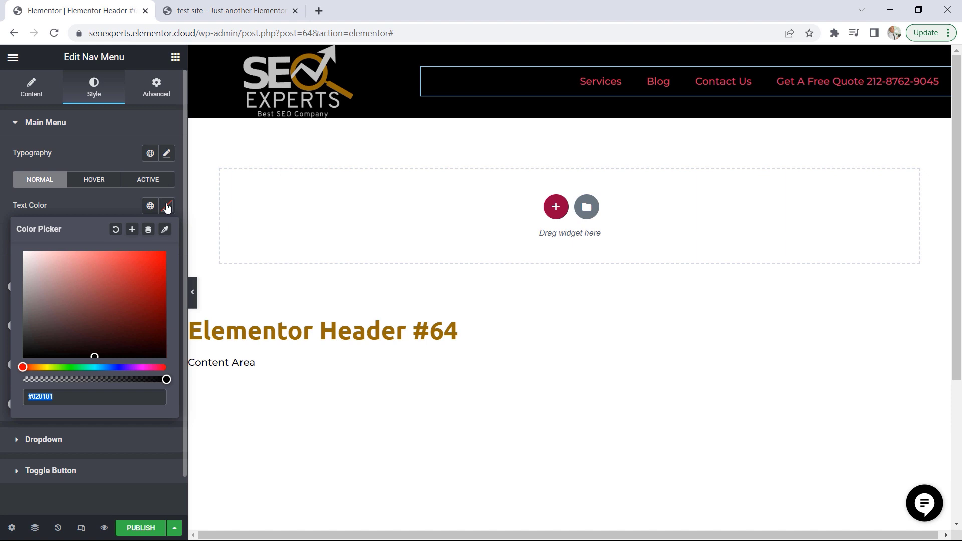
text(#ffffff)
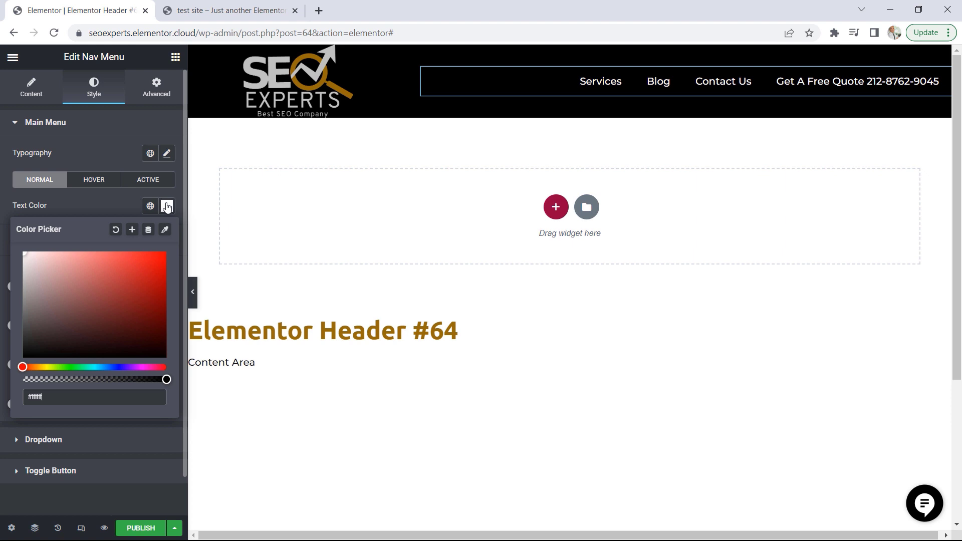
click(90, 203)
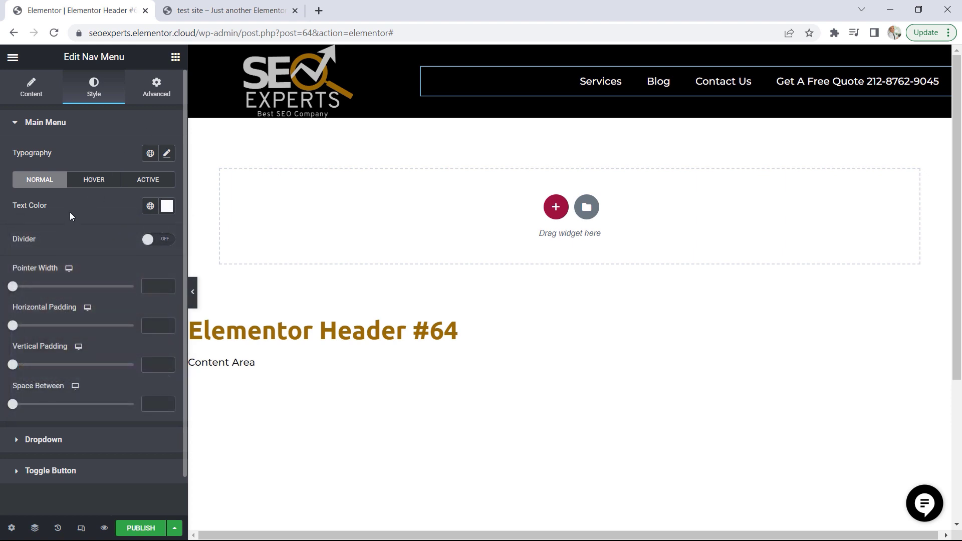
click(150, 155)
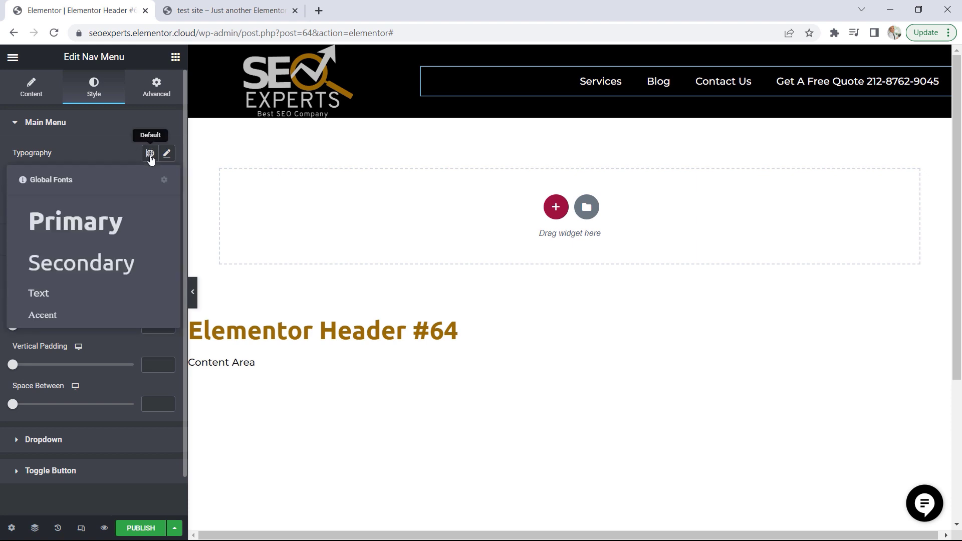
click(53, 315)
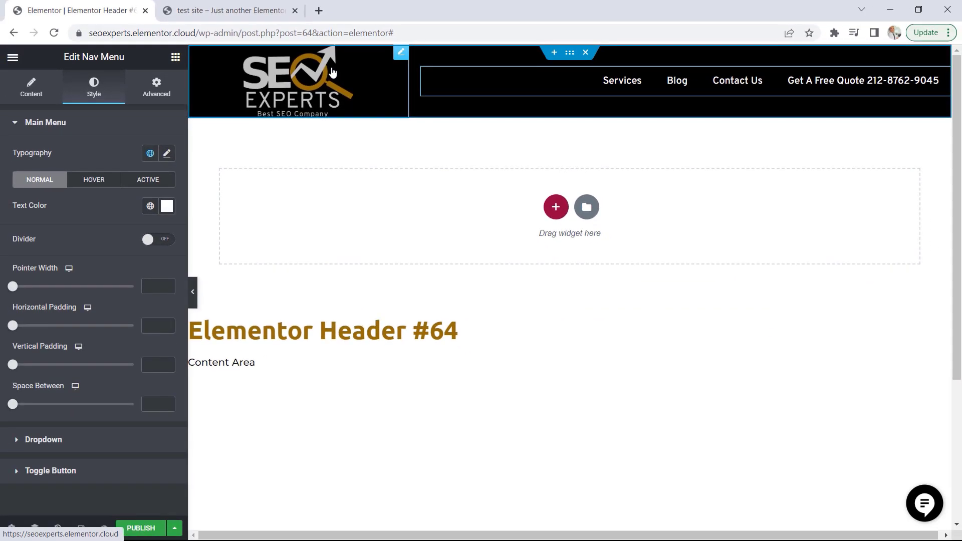
Open the header container's advanced layout settings
click(572, 56)
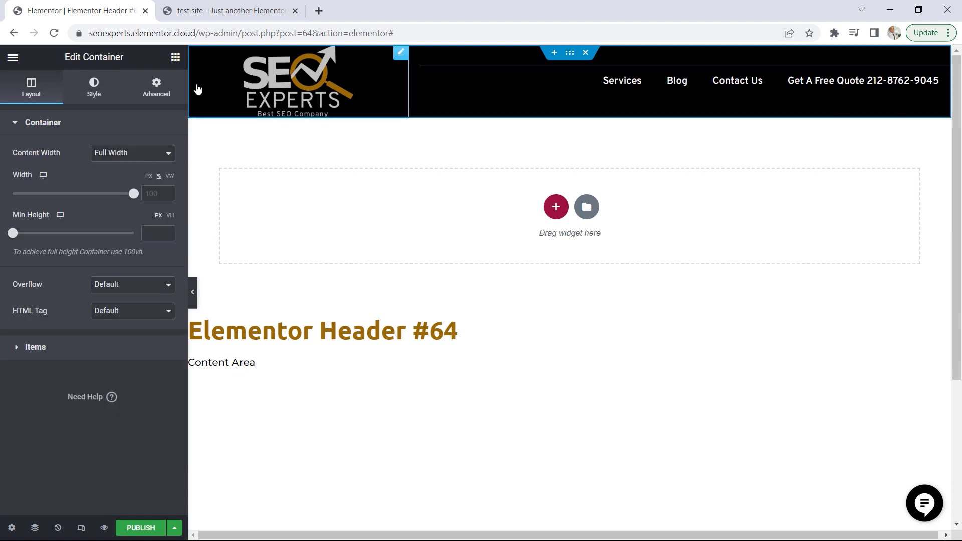
click(157, 92)
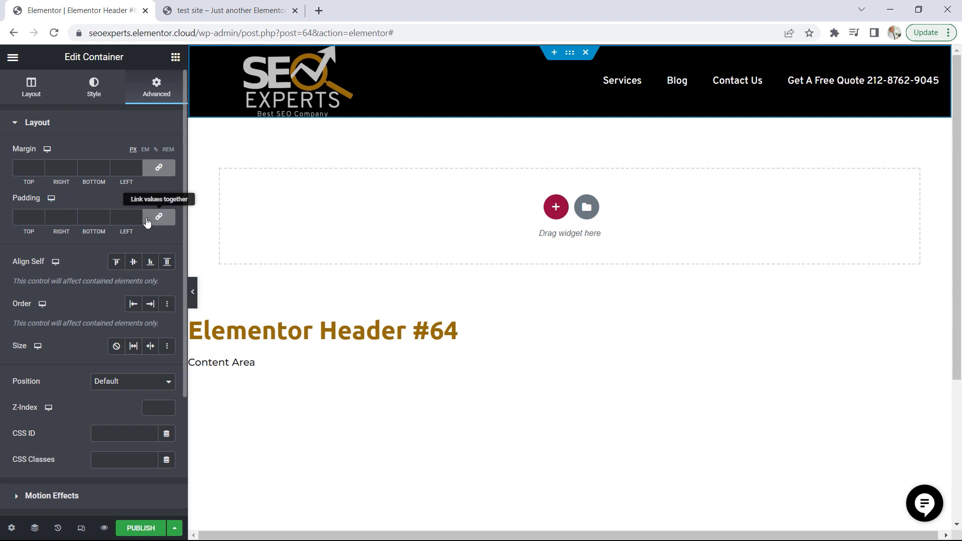
click(27, 217)
text(3)
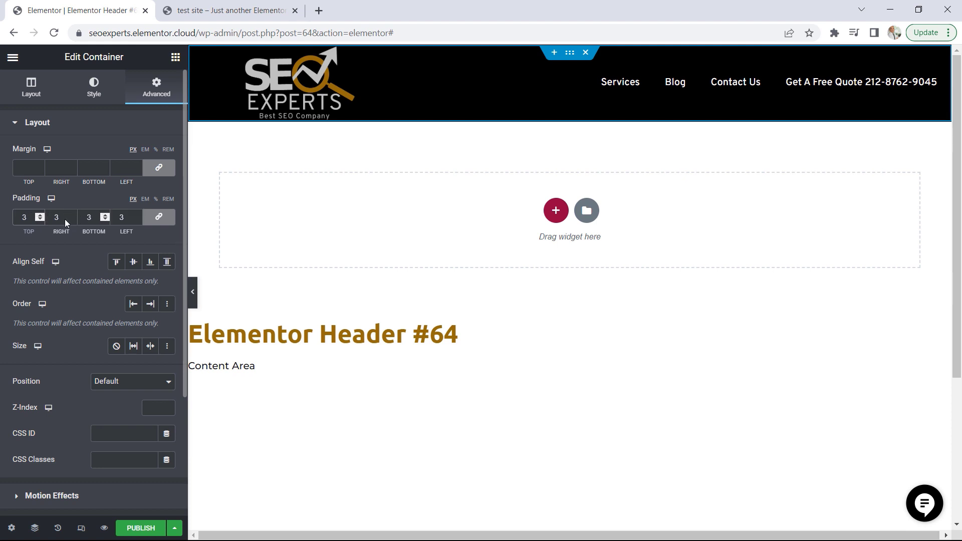
key(BackSpace)
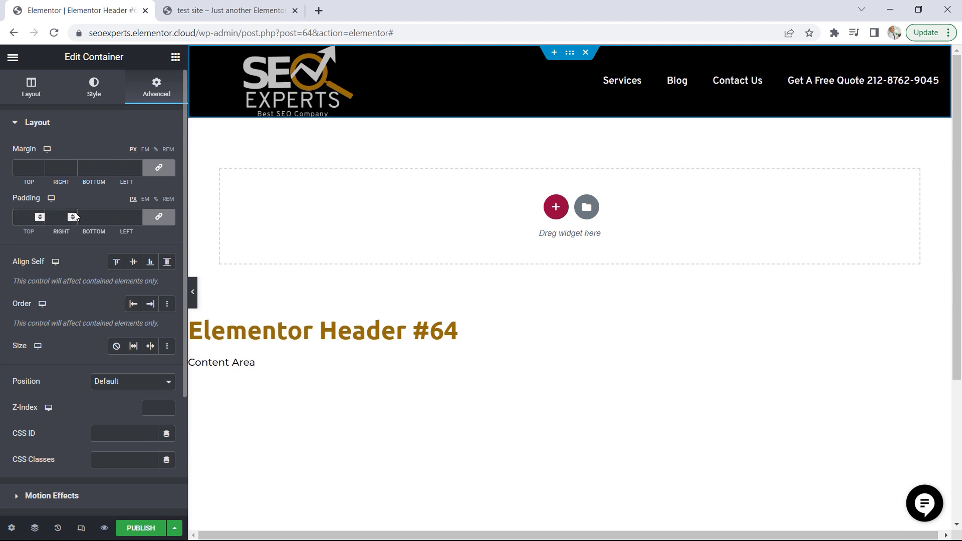
Unlink the header container's padding values and set the top padding to 10 px
click(160, 219)
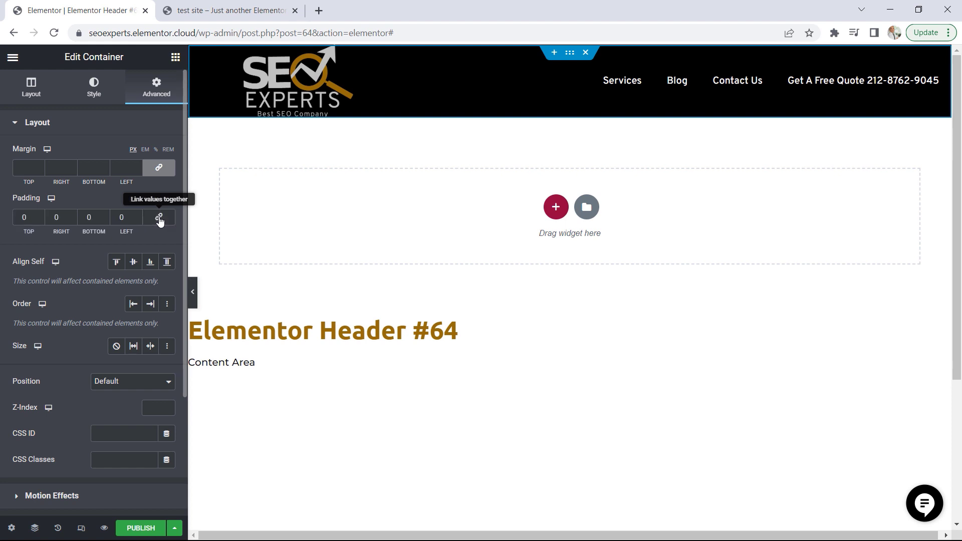
click(39, 214)
click(39, 214)
click(39, 215)
click(39, 214)
click(39, 215)
click(40, 214)
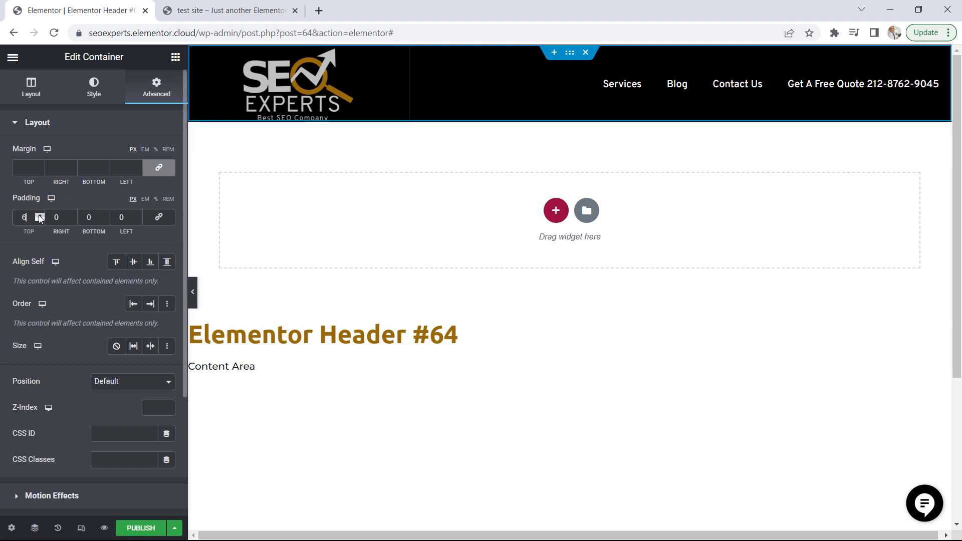
click(39, 215)
click(39, 215)
click(39, 215)
click(39, 215)
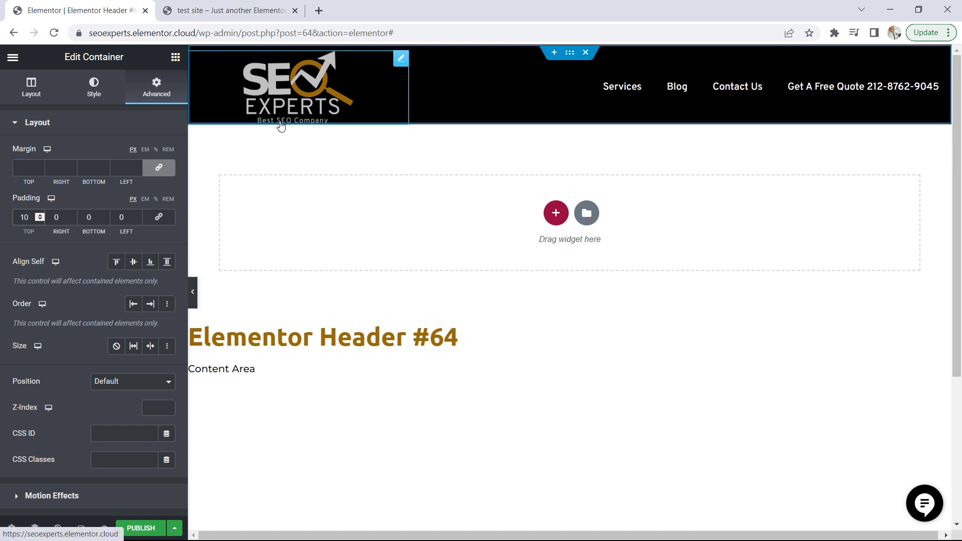
Set the header container's bottom padding to 10 px
click(108, 215)
click(107, 215)
click(107, 216)
click(107, 215)
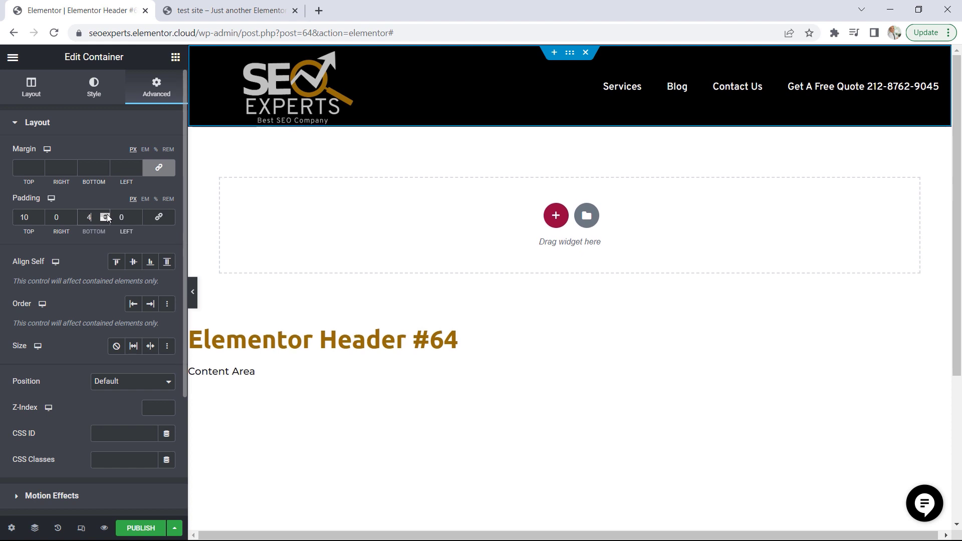
click(107, 215)
click(108, 215)
click(107, 216)
click(108, 216)
click(107, 216)
click(108, 216)
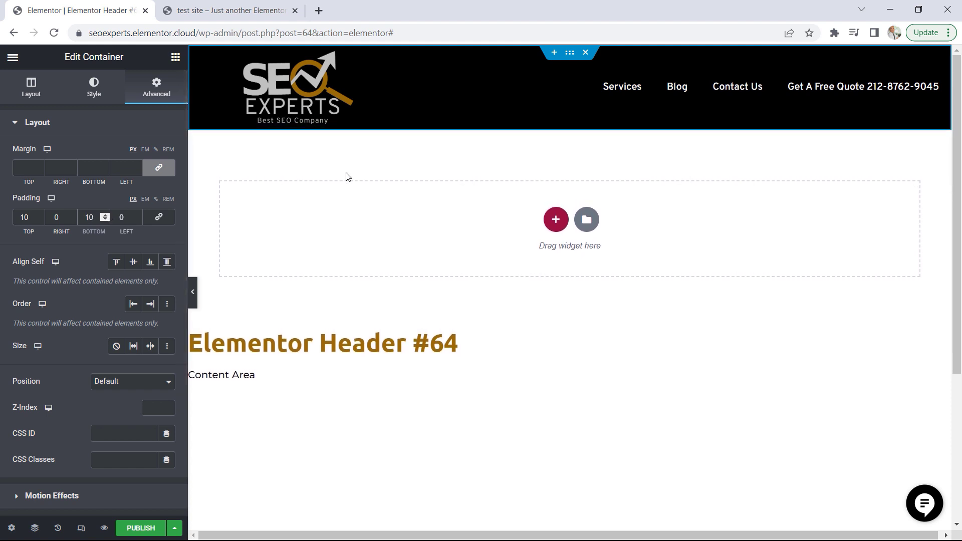
Start publishing the header template and add a display condition that includes the Entire Site
click(140, 530)
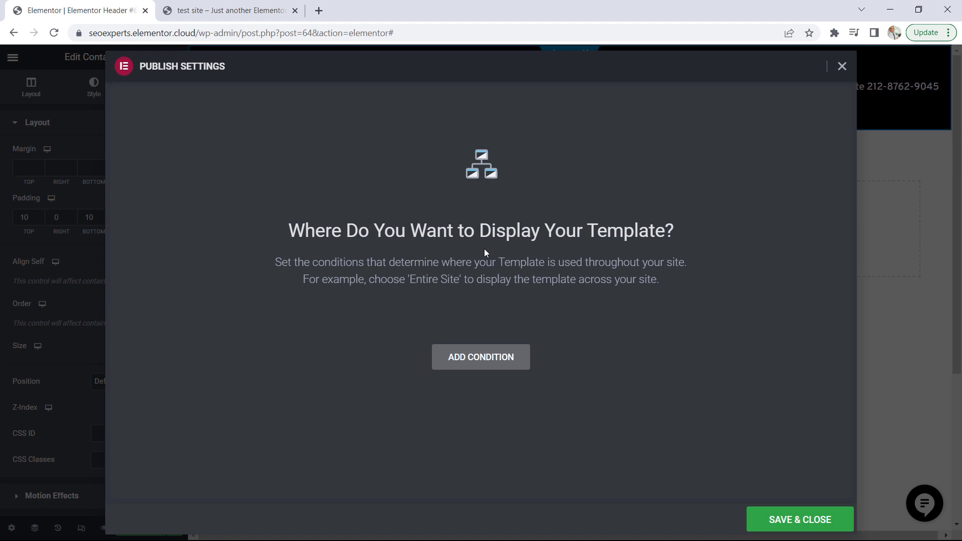
click(481, 360)
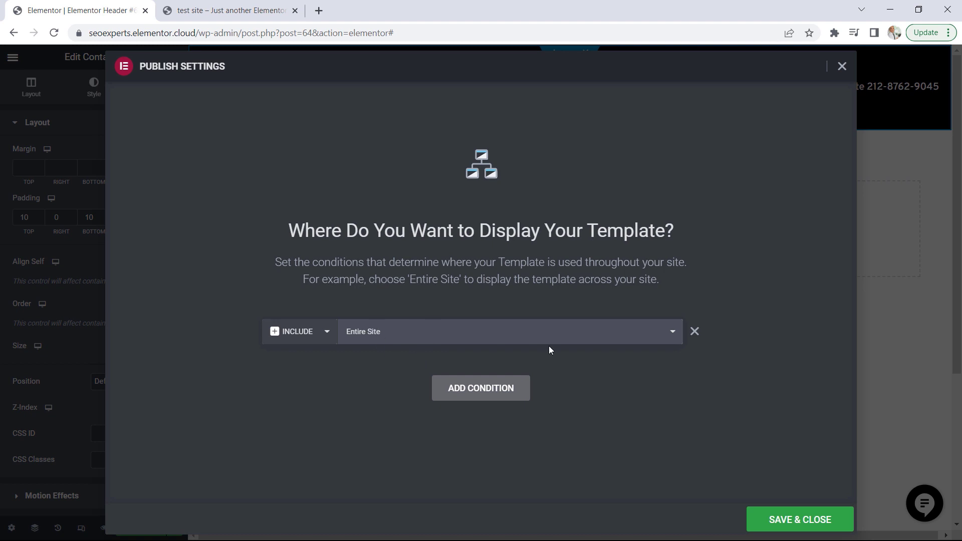
click(674, 339)
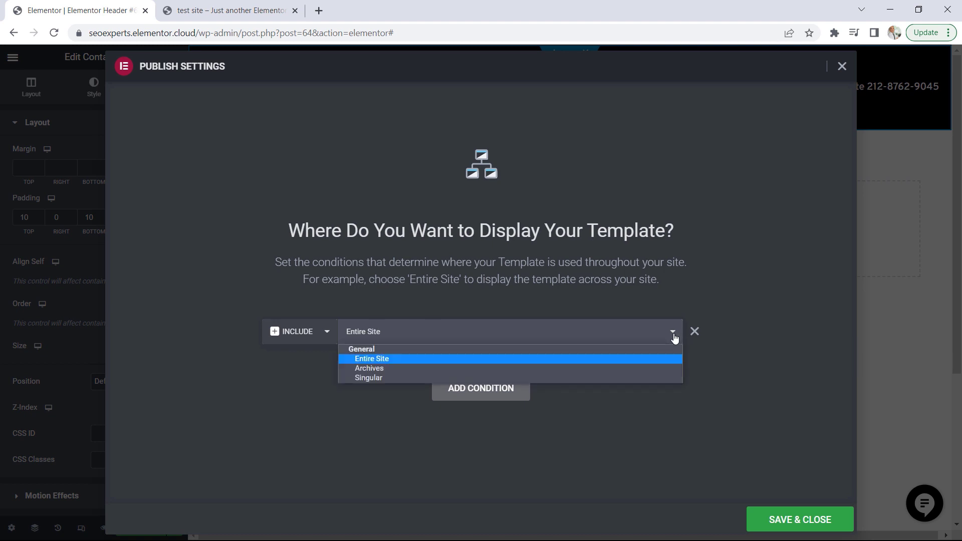
click(379, 378)
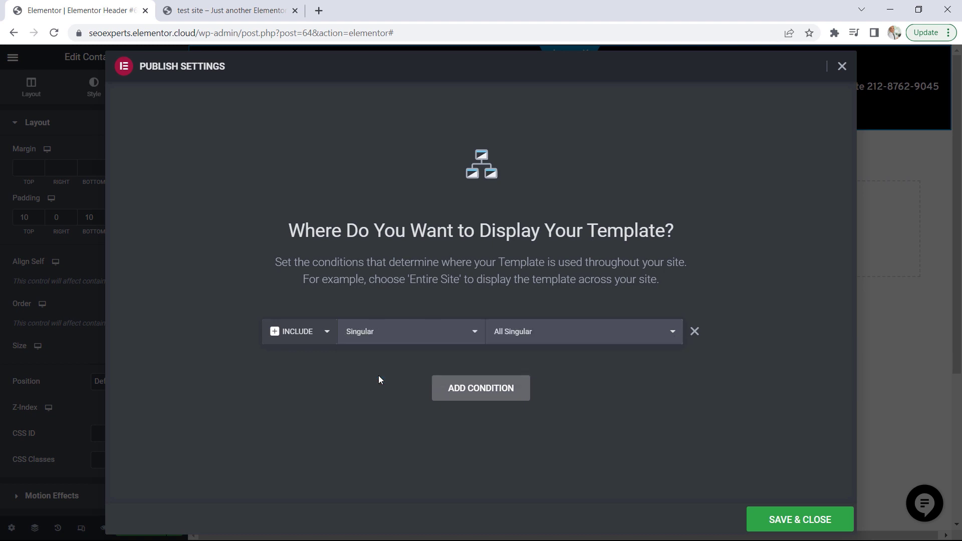
click(674, 334)
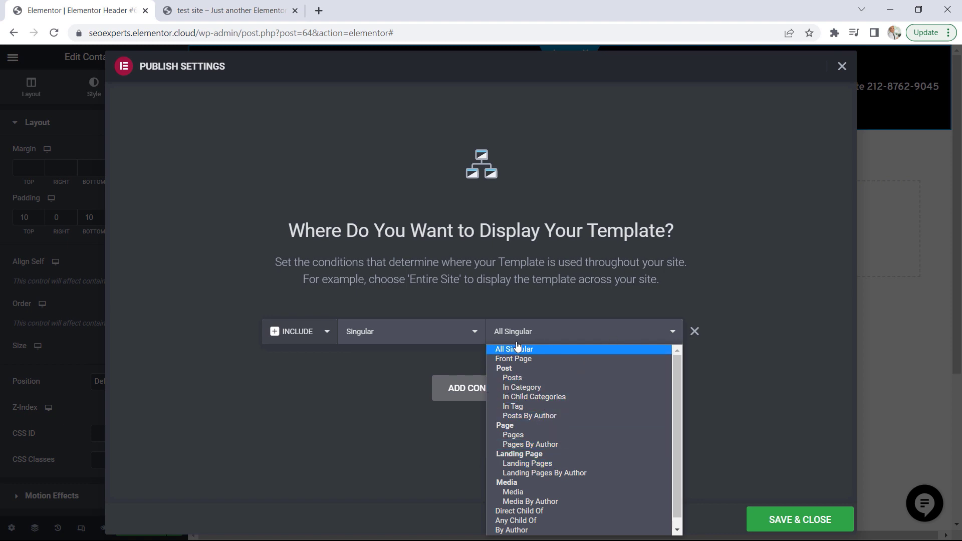
click(428, 335)
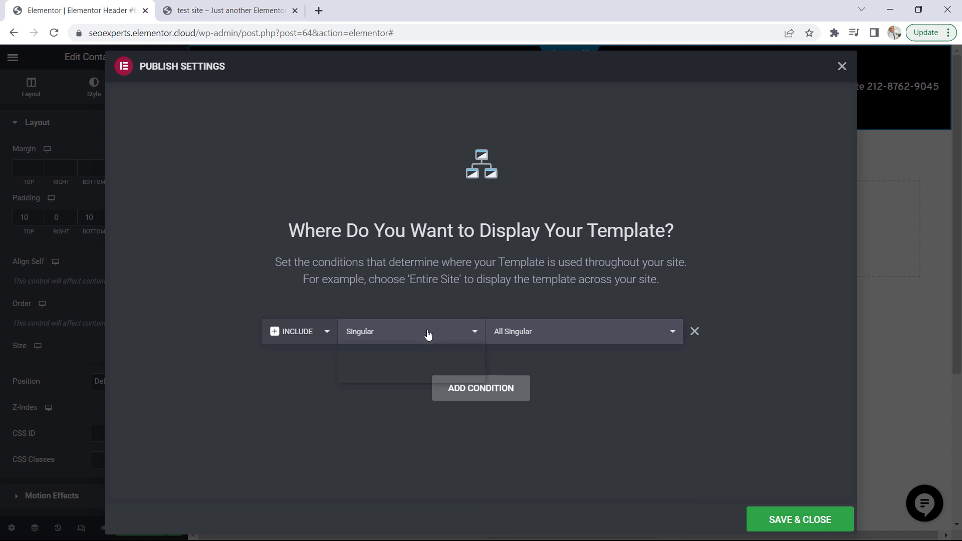
click(386, 359)
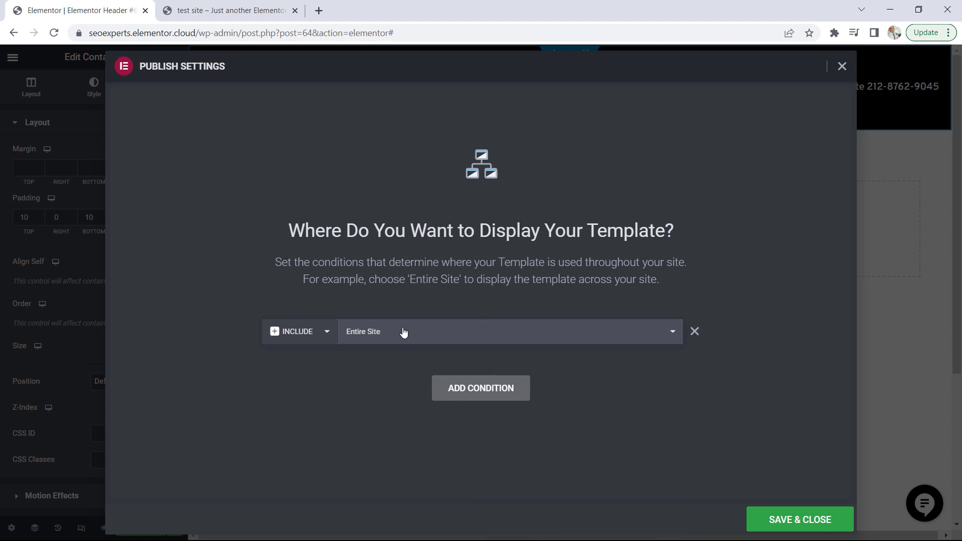
Save the display condition and publish the header template
click(787, 523)
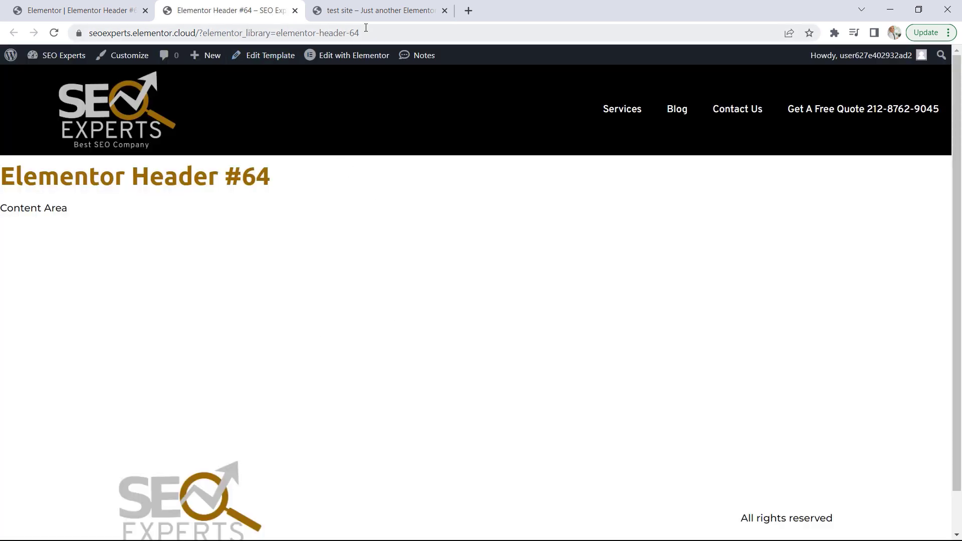
Compare the published SEO Experts site's header and footer with those on the demo test site
click(355, 11)
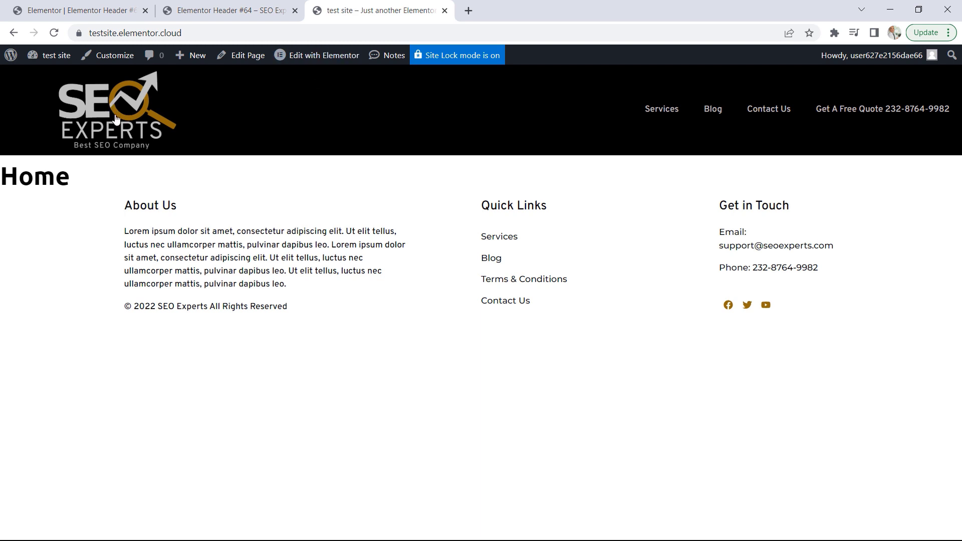
click(220, 7)
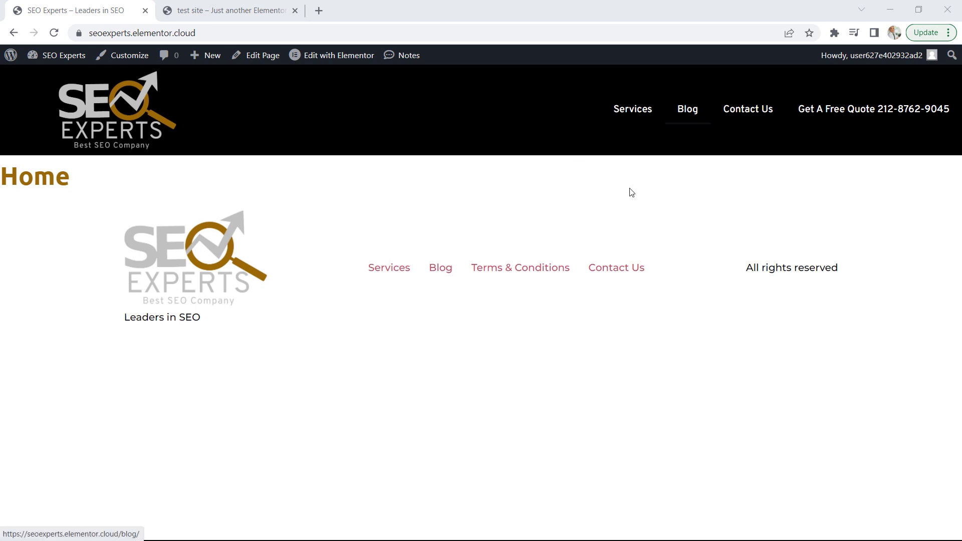
click(225, 7)
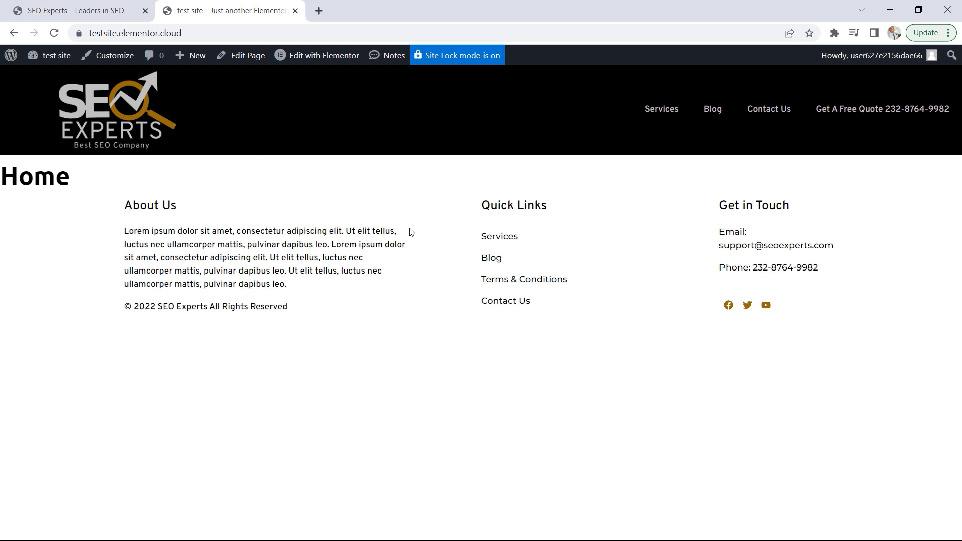
drag(305, 307, 150, 210)
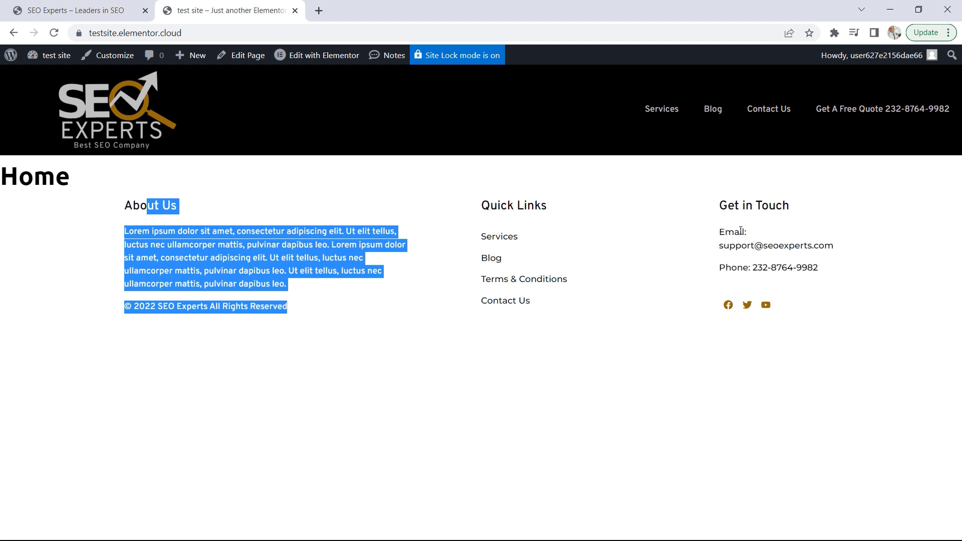
click(671, 303)
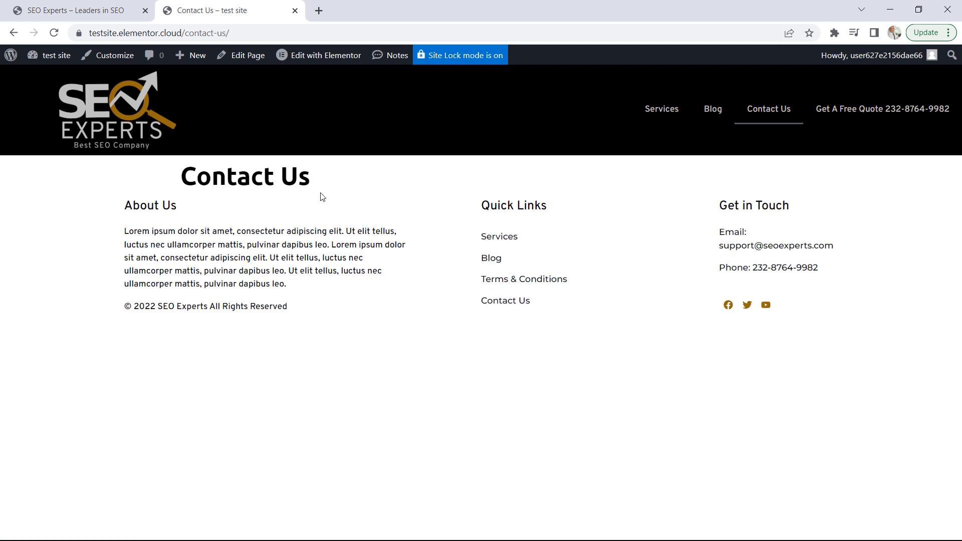
click(14, 33)
click(103, 10)
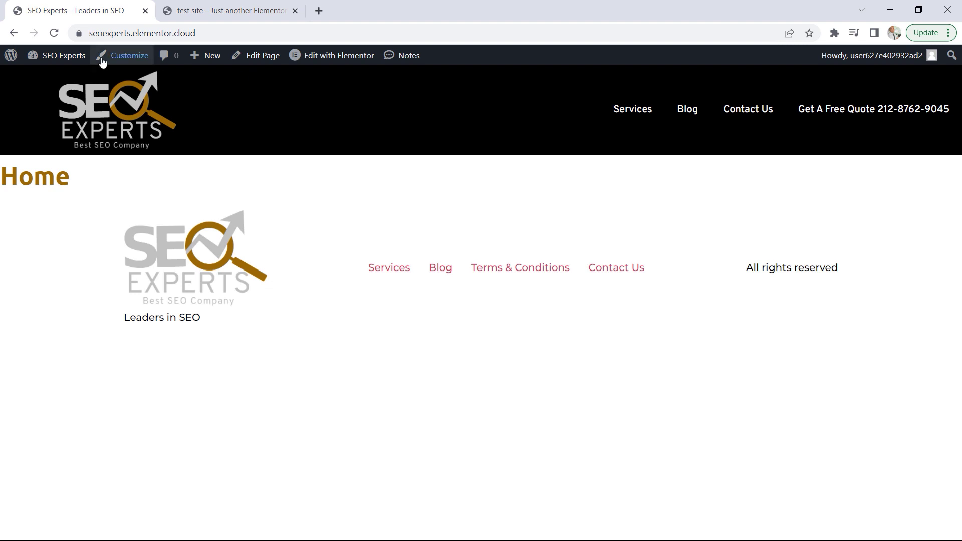
Open the site's WordPress dashboard and review the Footer Menu's items and display location in a separate browser tab
click(66, 58)
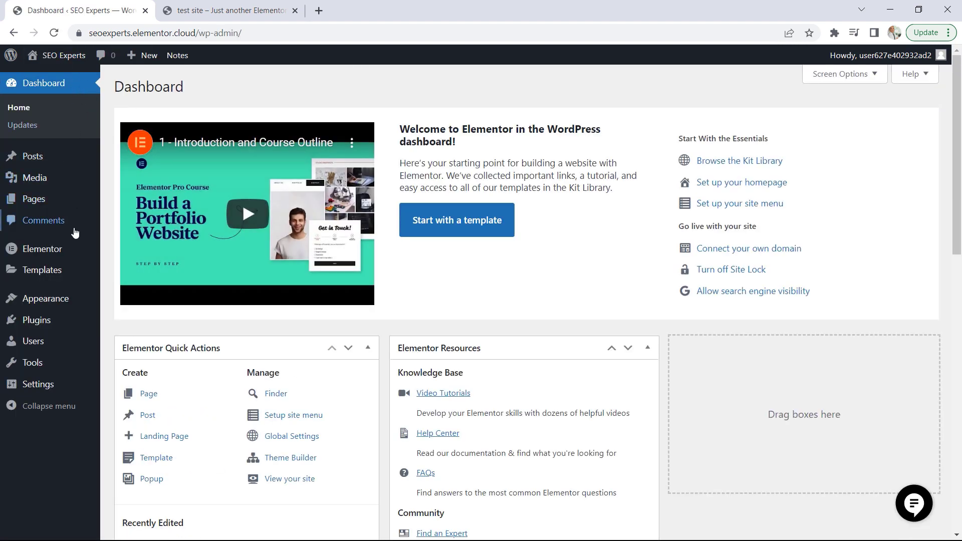
mouse_move(70, 304)
right_click(124, 339)
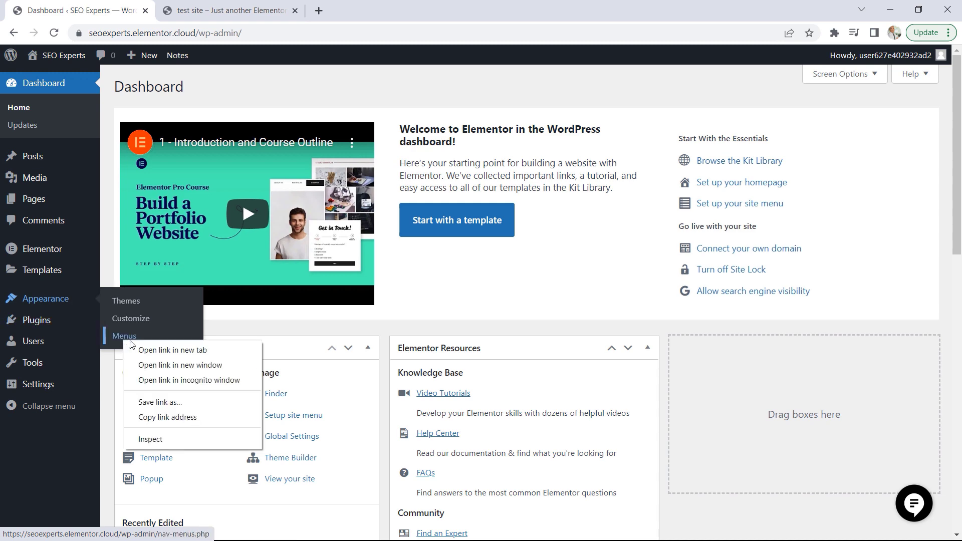
click(150, 351)
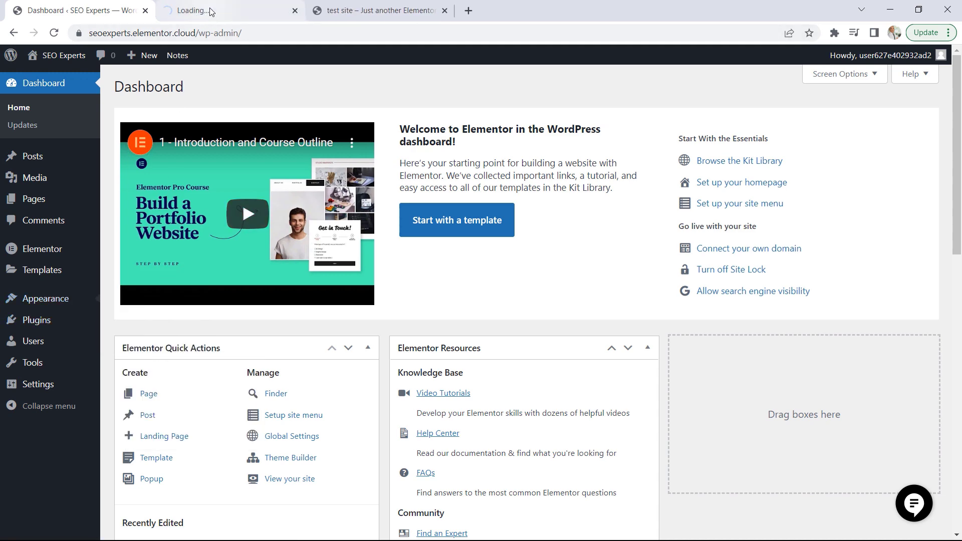
click(210, 11)
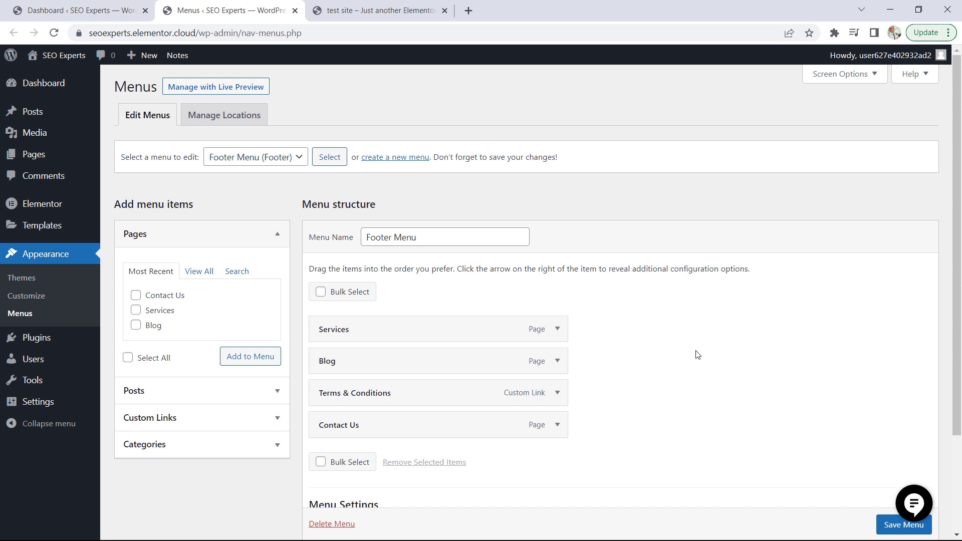
scroll(694, 354, down, 3)
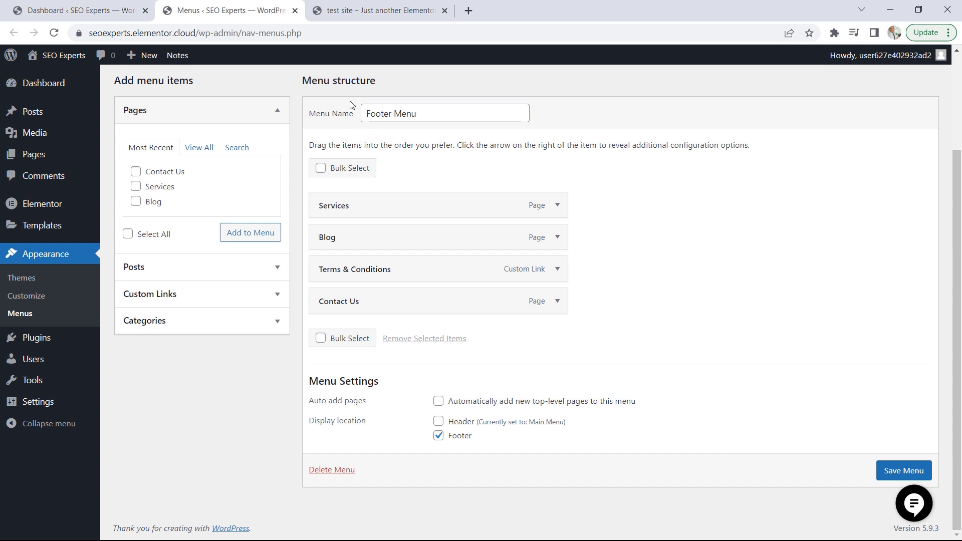
click(295, 11)
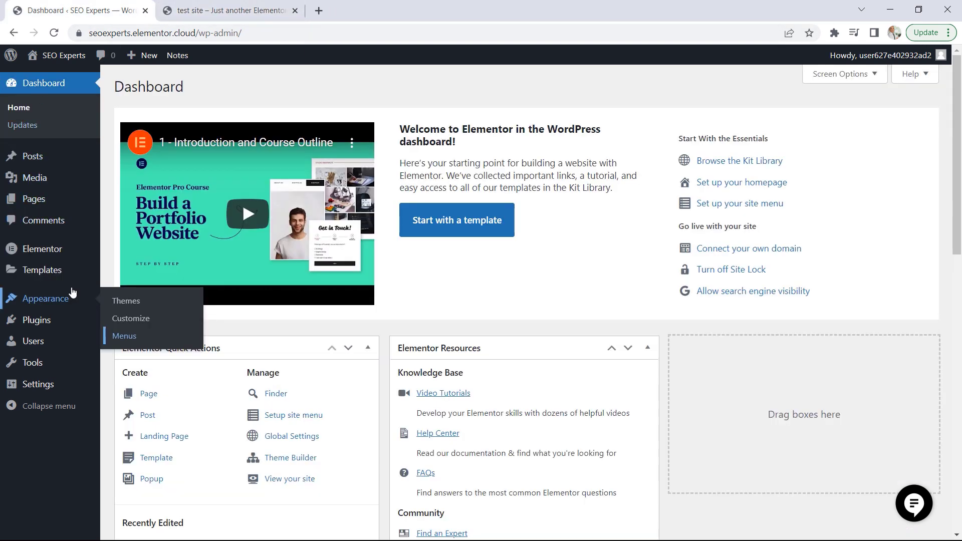
Create a new Footer template in the Theme Builder and dismiss the block library to start from a blank layout
mouse_move(70, 273)
click(149, 310)
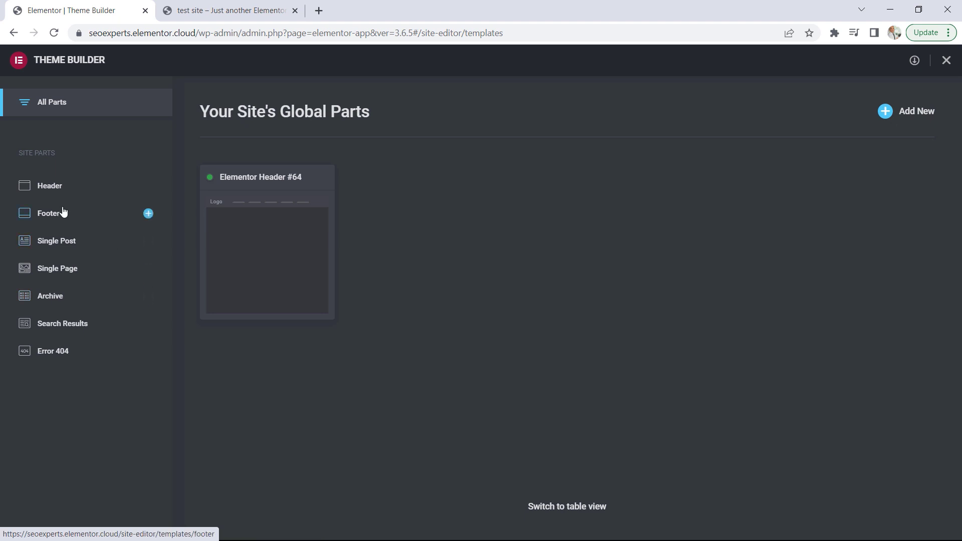
click(48, 214)
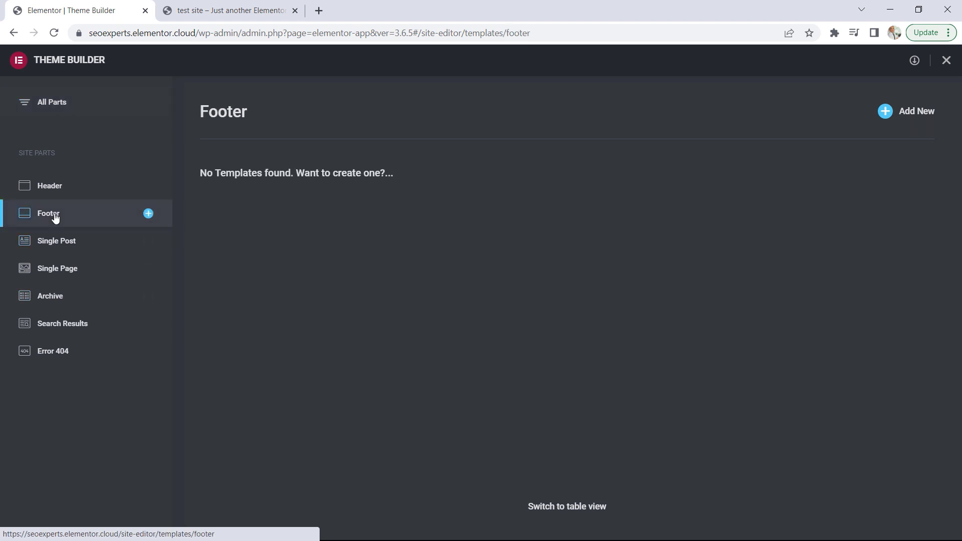
click(901, 115)
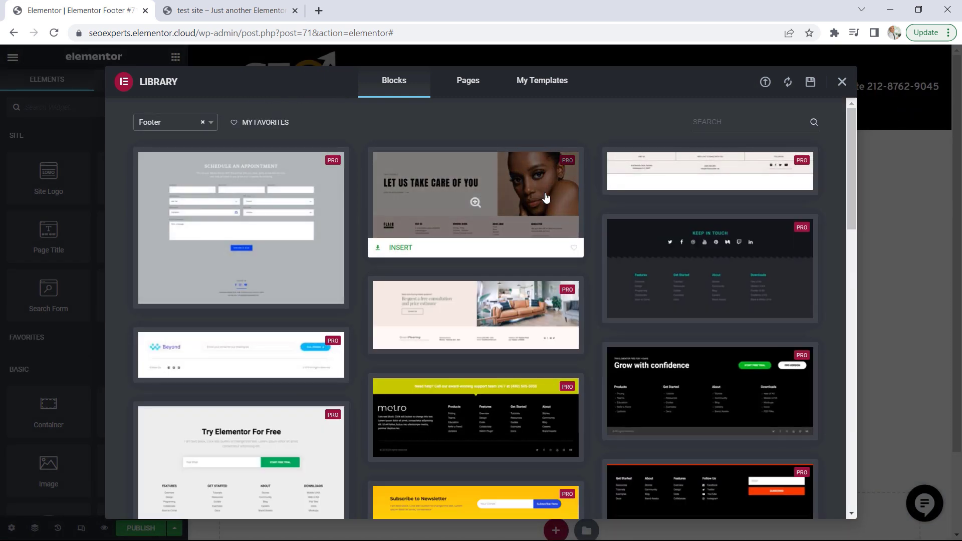
click(842, 82)
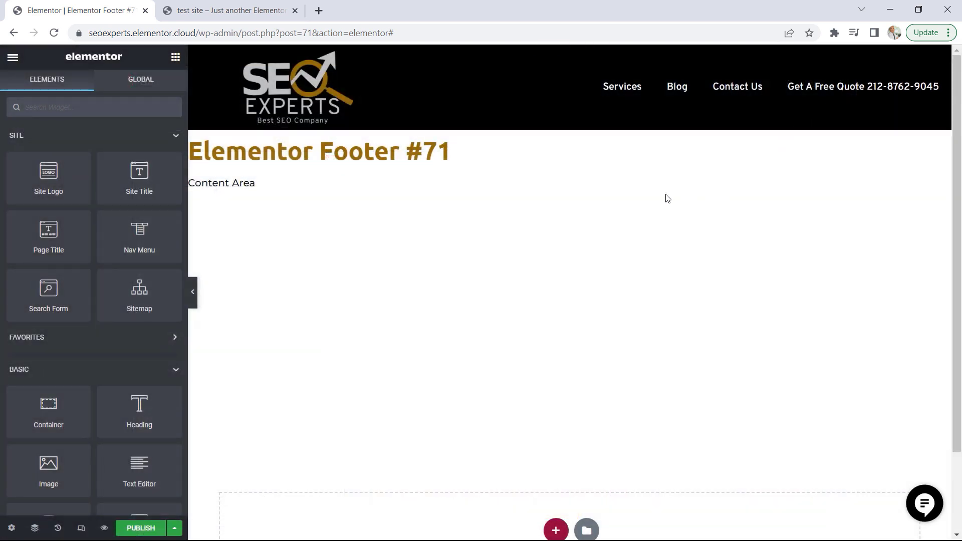
Add a three-column container structure with a wide middle column to the empty footer template
scroll(668, 198, down, 1)
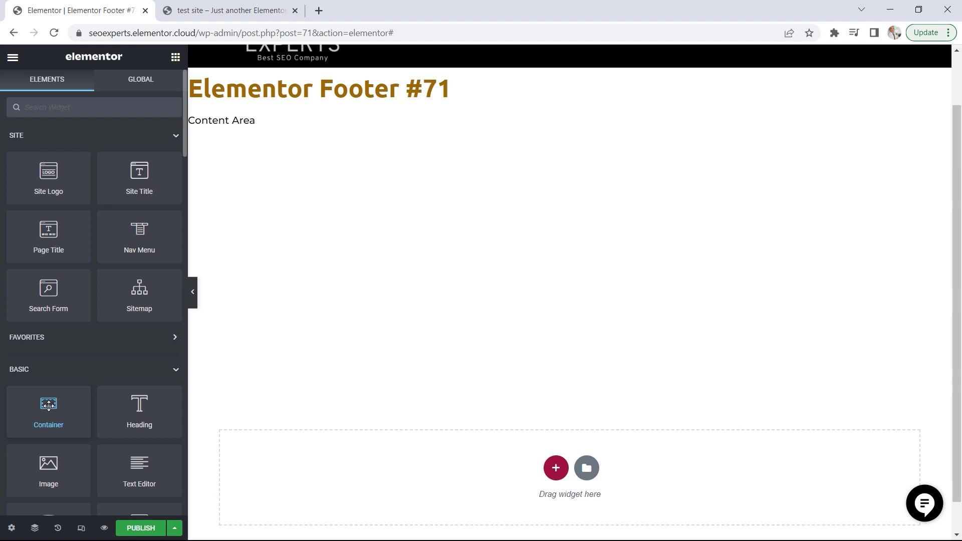
scroll(758, 430, down, 1)
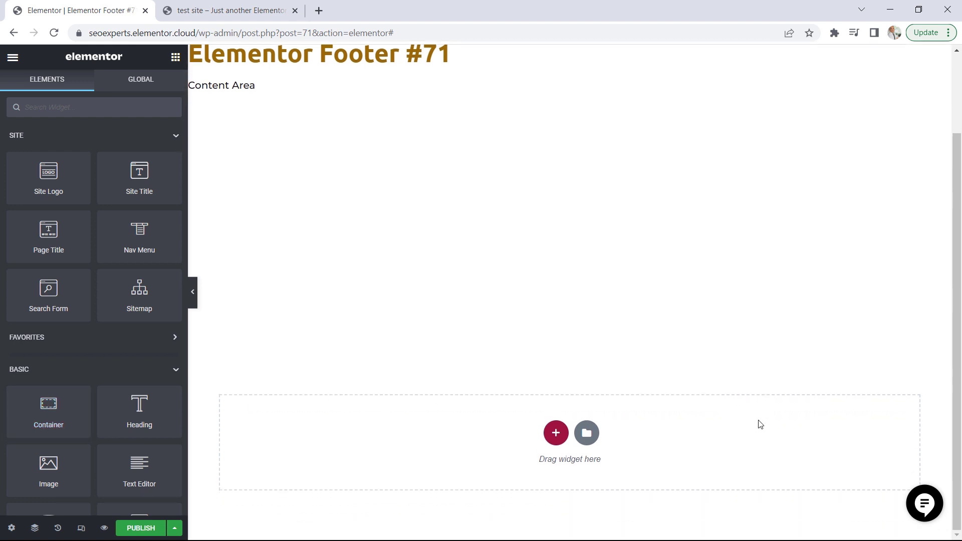
click(556, 435)
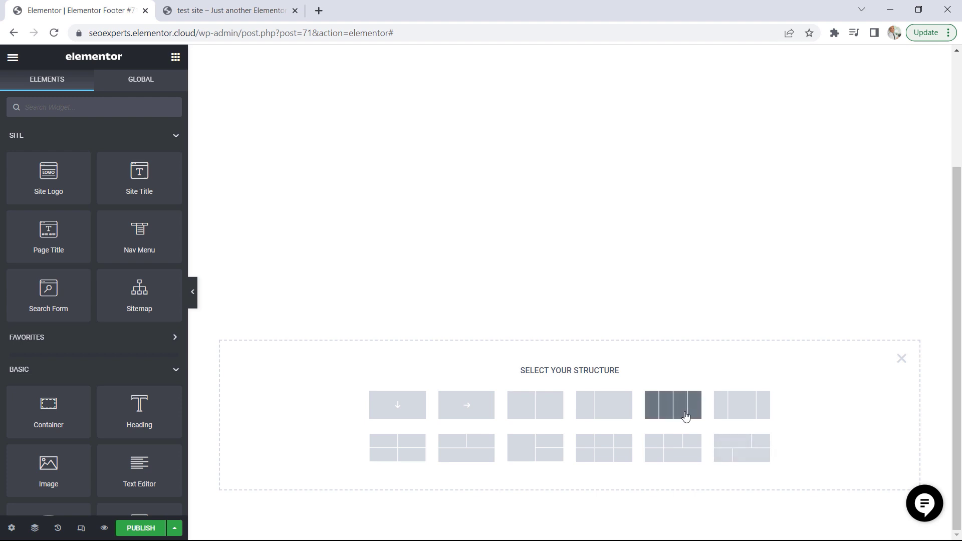
click(748, 411)
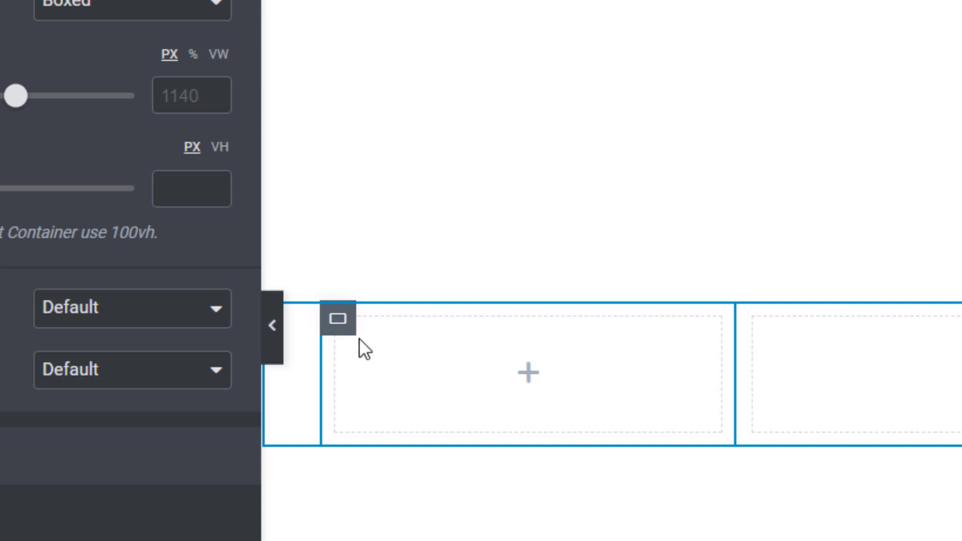
Set the first footer column's width to 50% and the middle column's to 25%, and check all three column widths
click(339, 321)
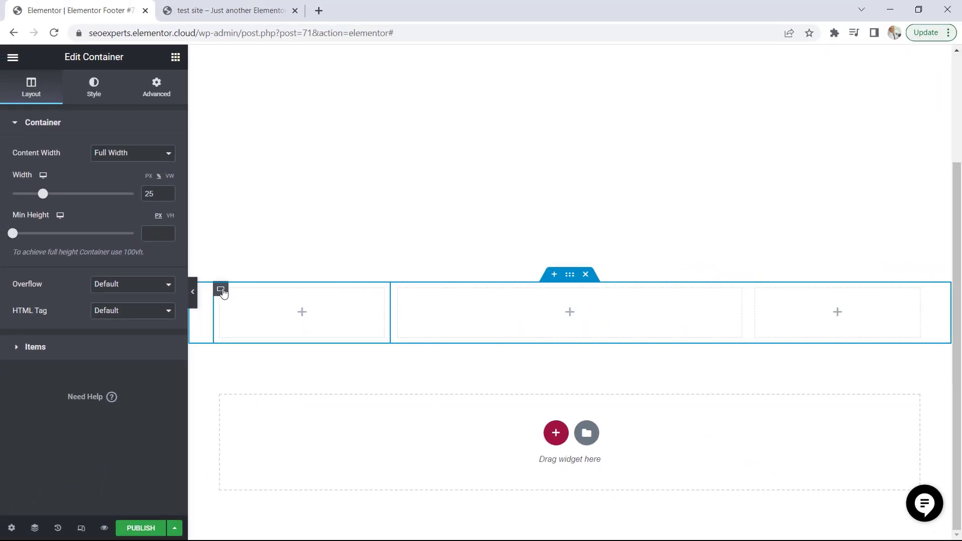
drag(49, 199, 74, 201)
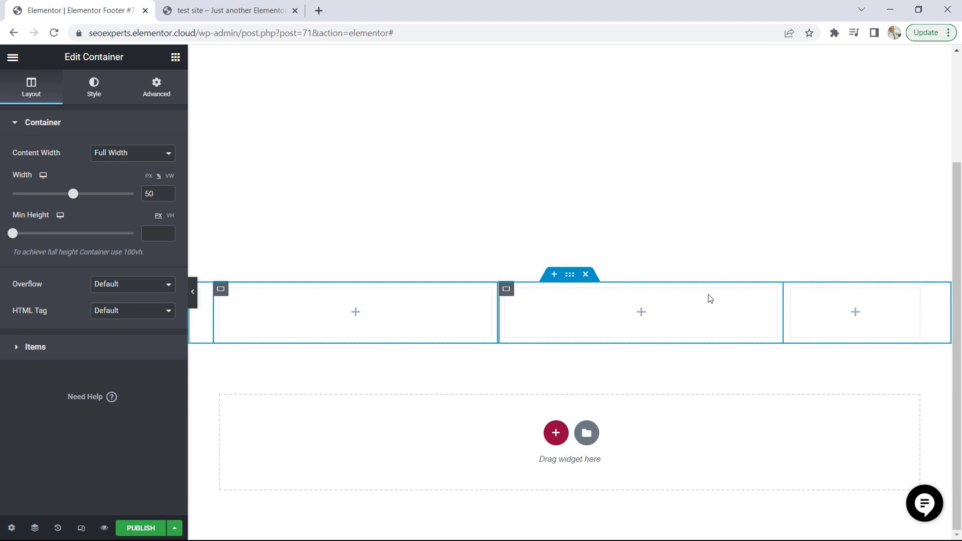
click(507, 290)
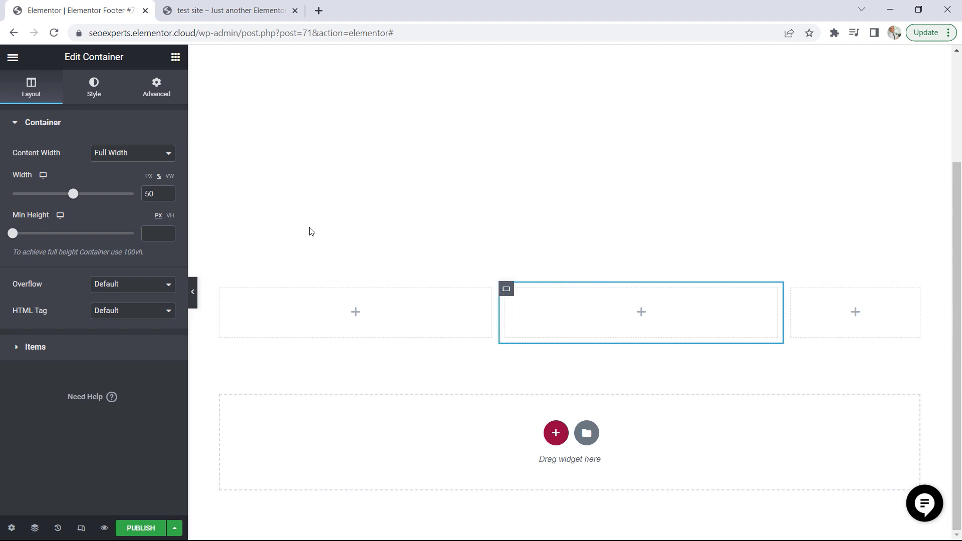
drag(67, 194, 43, 196)
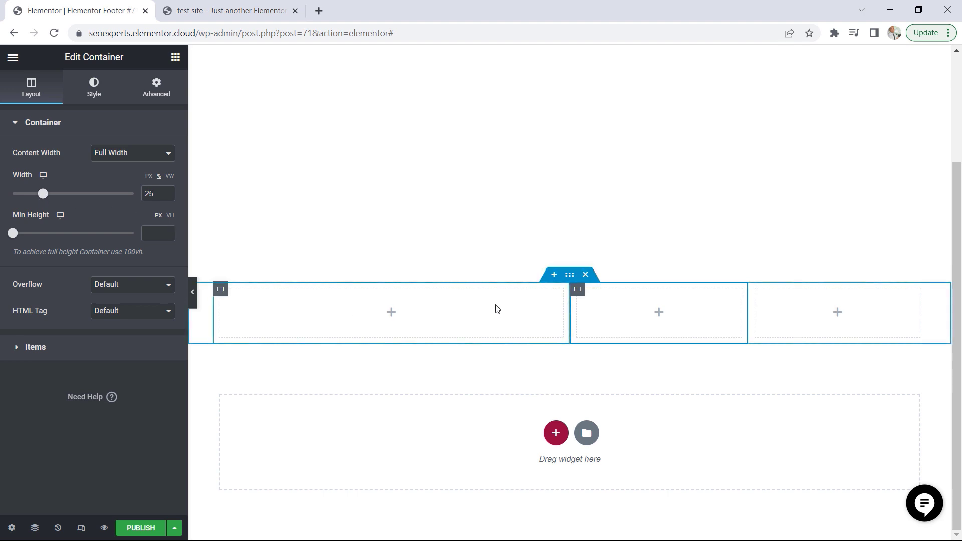
click(221, 290)
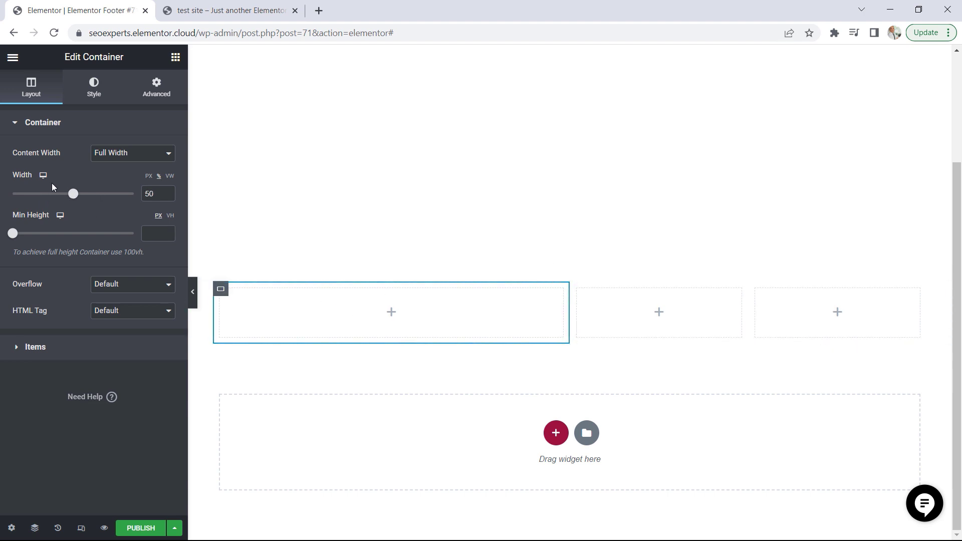
click(577, 288)
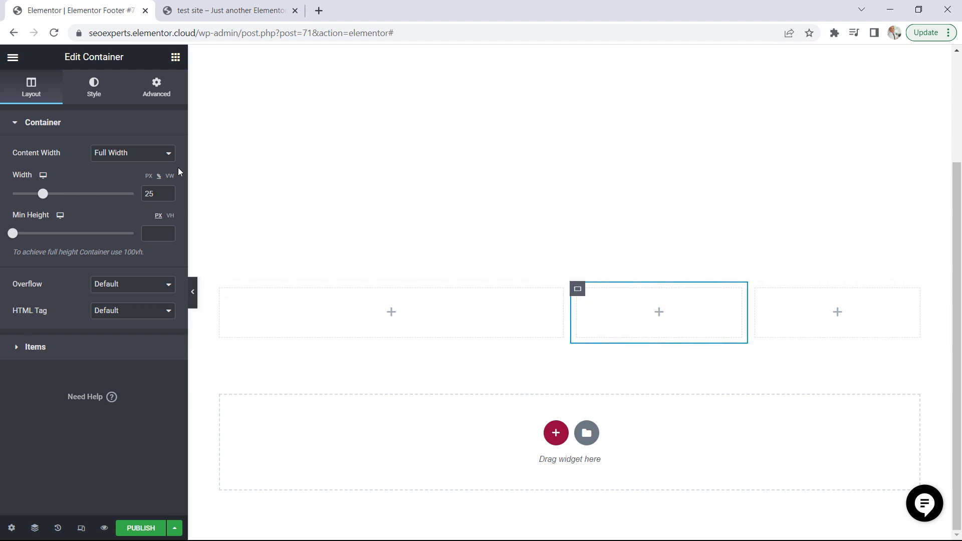
click(756, 289)
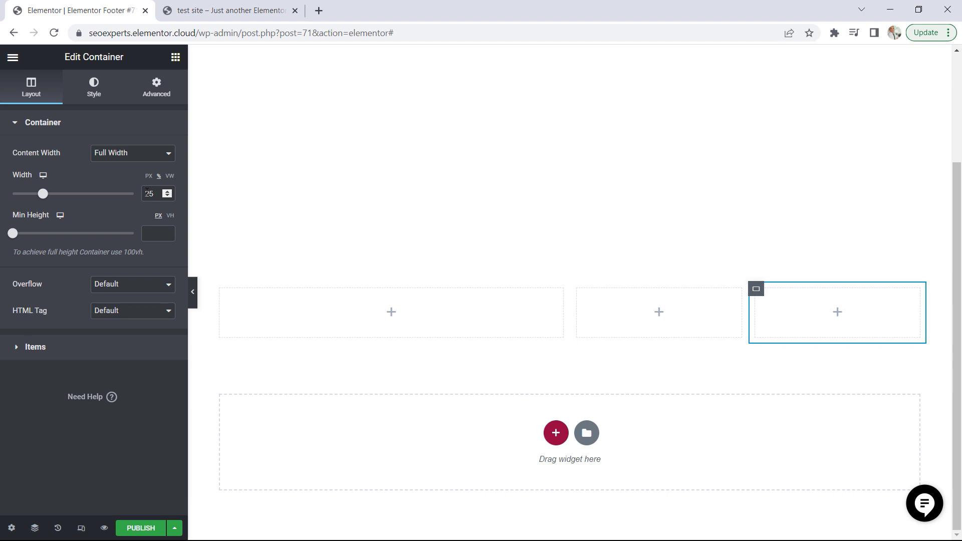
Check the demo site's footer, and add a Heading widget titled "About Us" to the first footer column
click(221, 8)
click(425, 240)
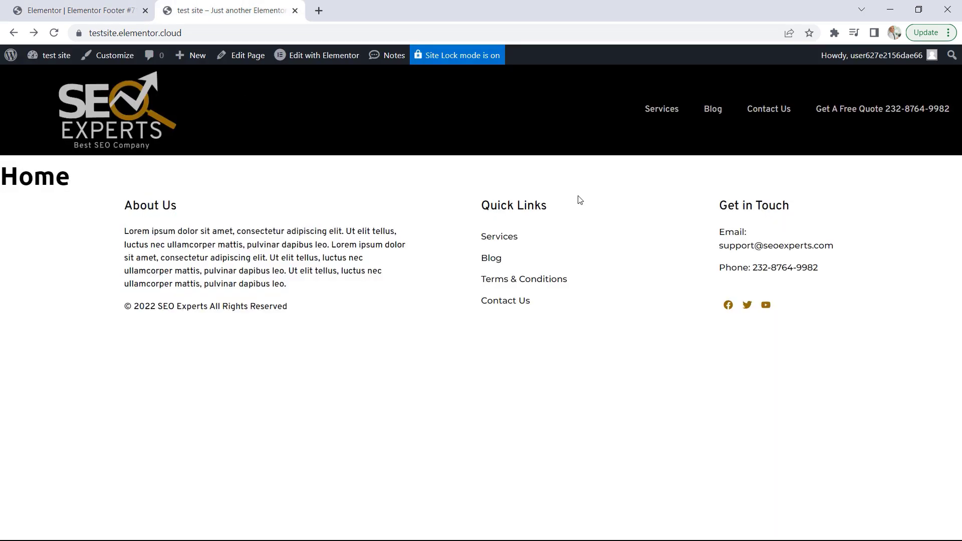
click(69, 11)
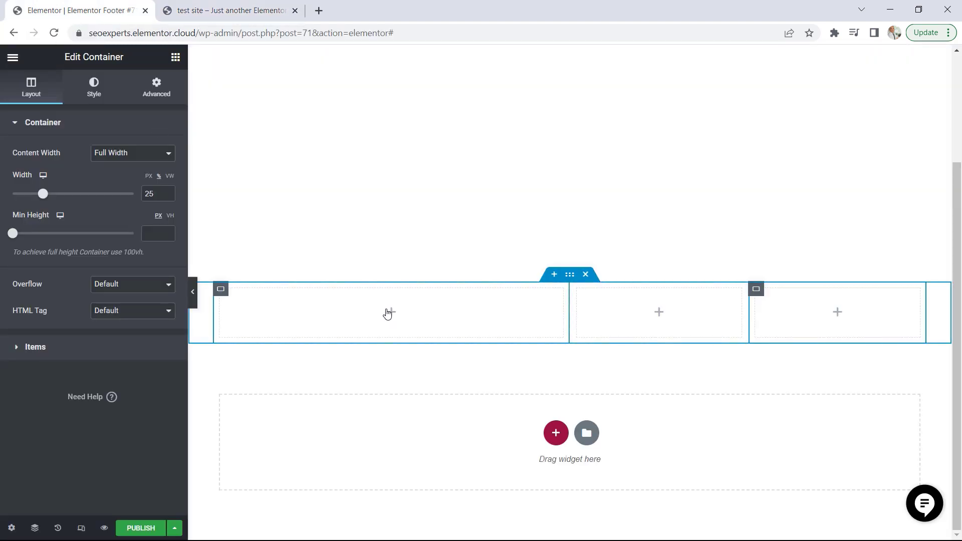
click(176, 59)
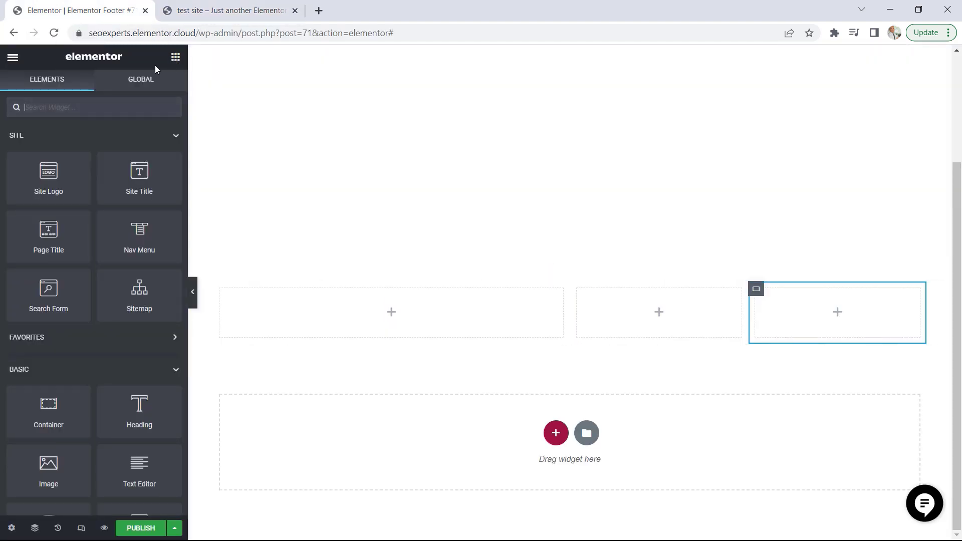
click(226, 11)
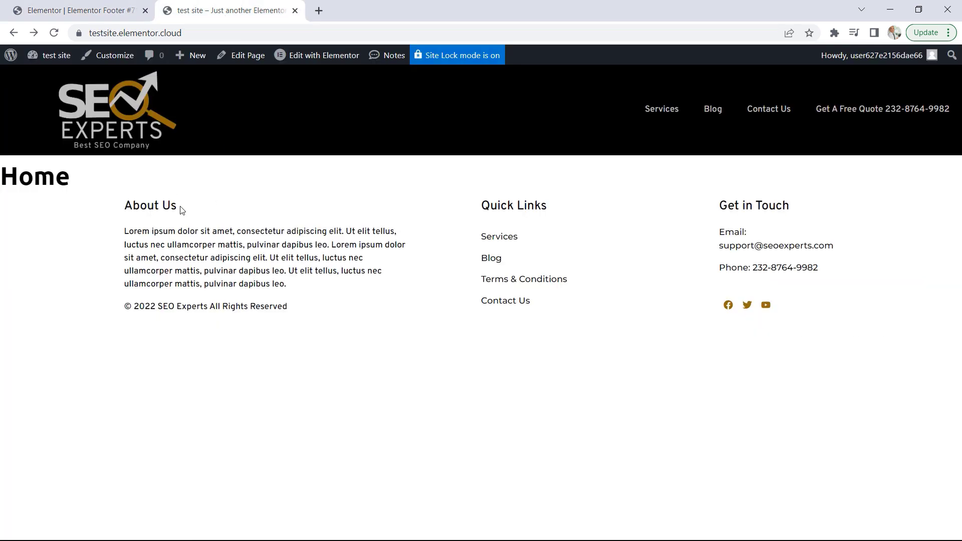
drag(182, 210, 124, 204)
click(100, 8)
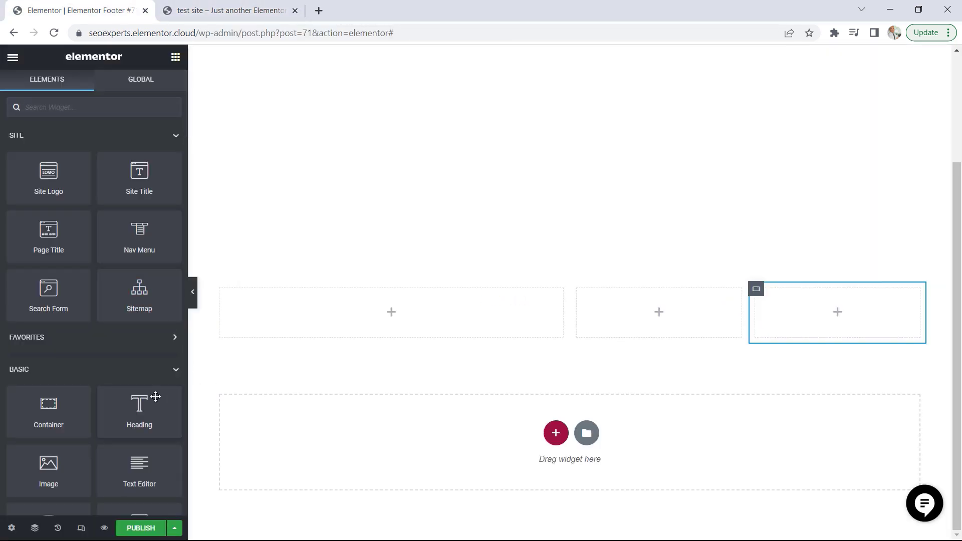
drag(155, 397, 350, 312)
drag(125, 167, 0, 171)
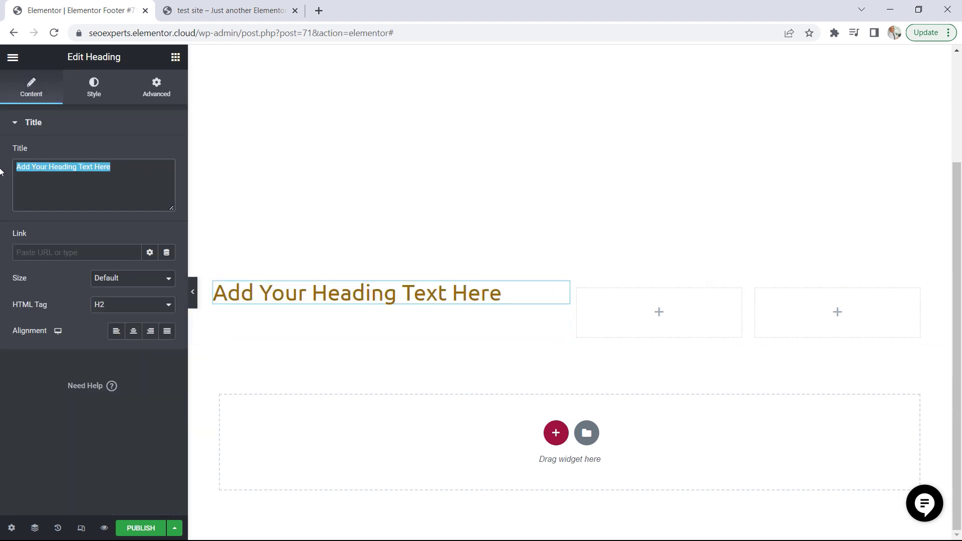
text(A)
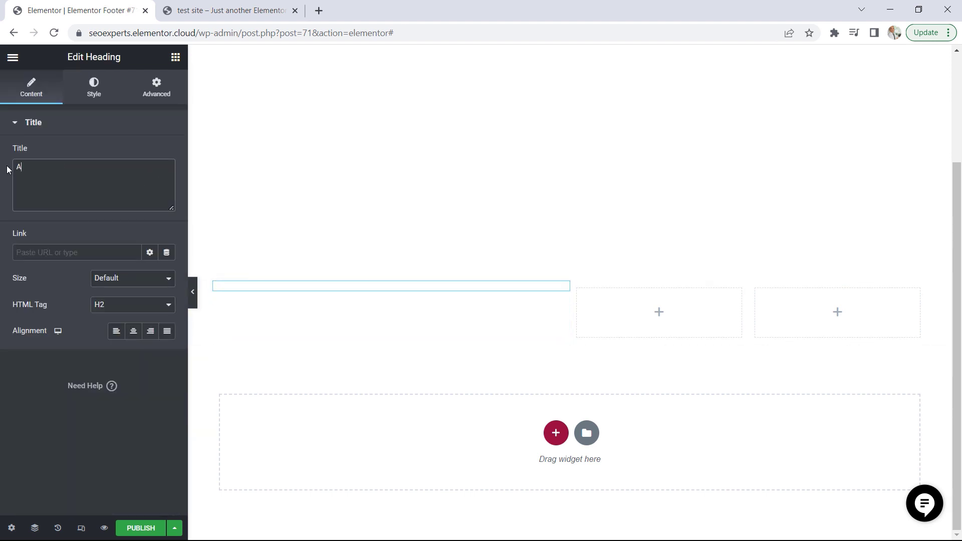
text(bout Us)
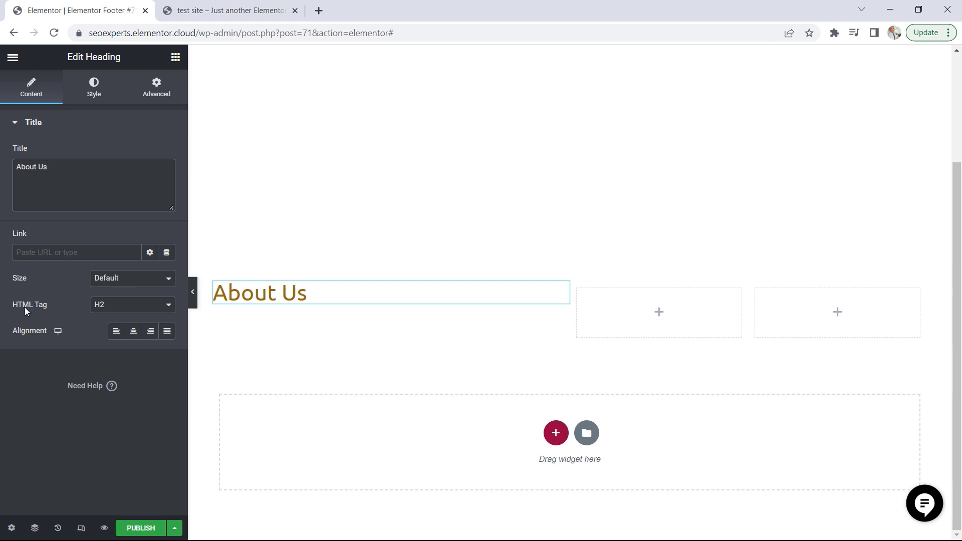
Set the About Us heading's HTML tag to H5 and apply the Accent global font
click(115, 312)
click(104, 358)
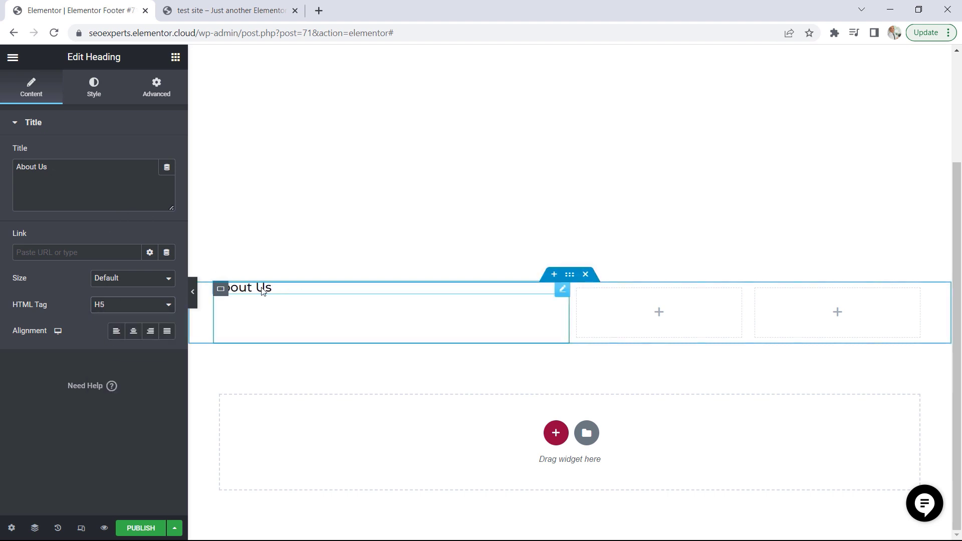
click(93, 93)
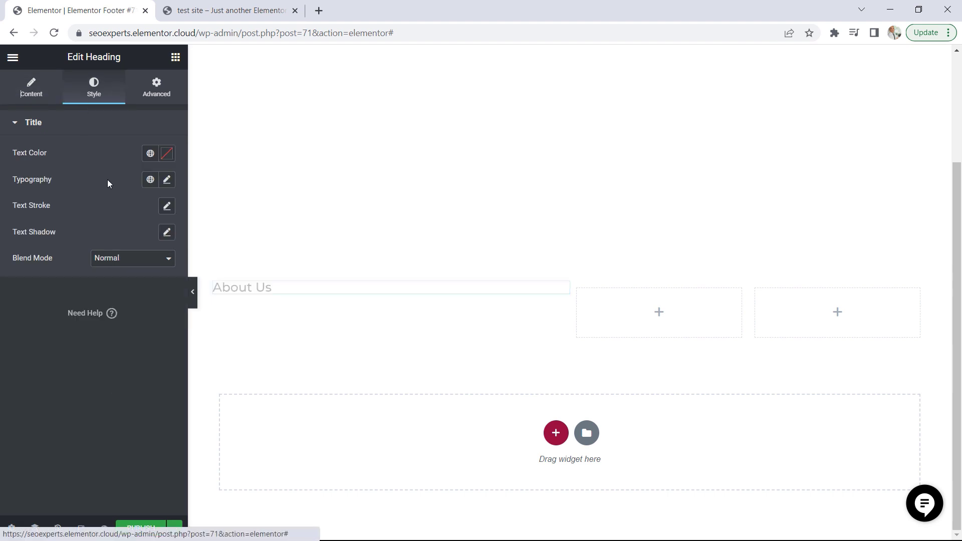
click(150, 179)
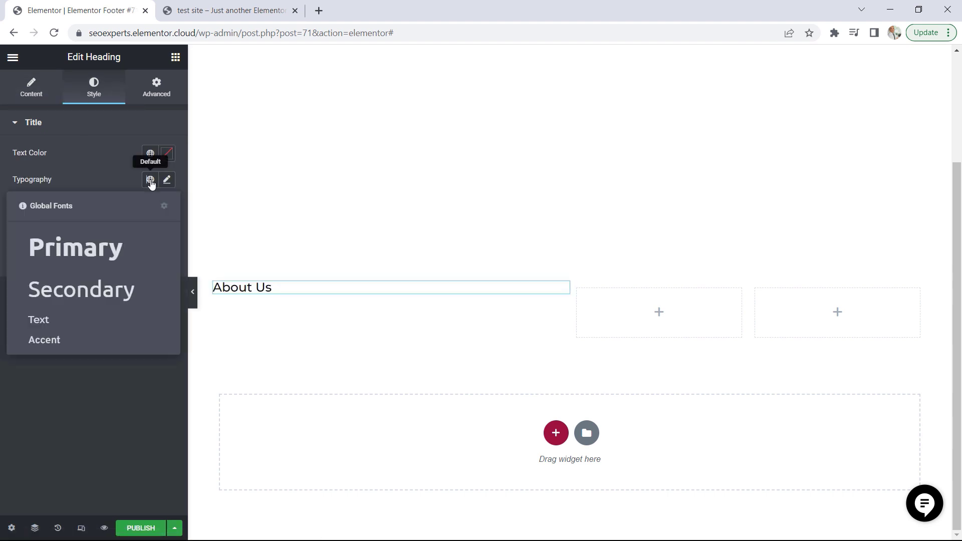
click(60, 343)
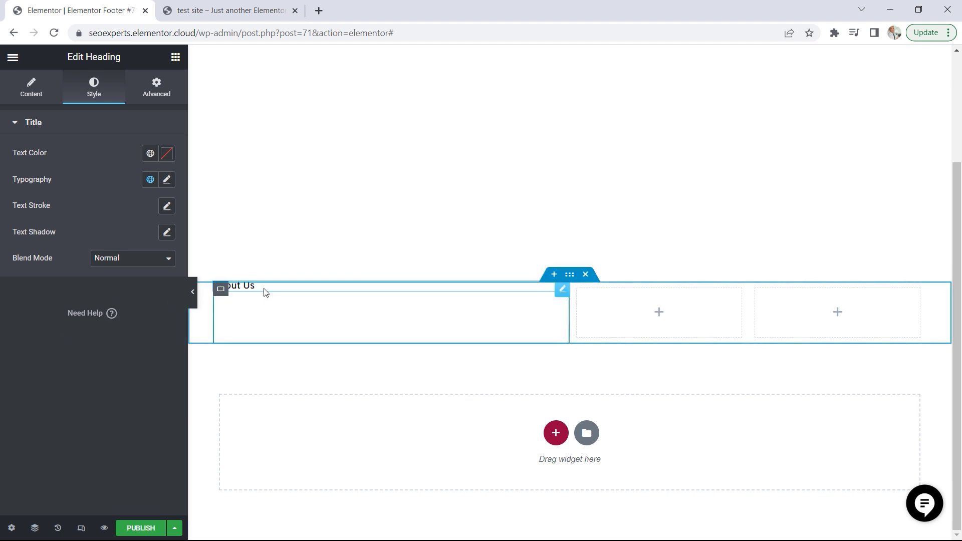
Compare the About Us heading with the demo footer and set its font size to 20 px
click(206, 8)
click(204, 209)
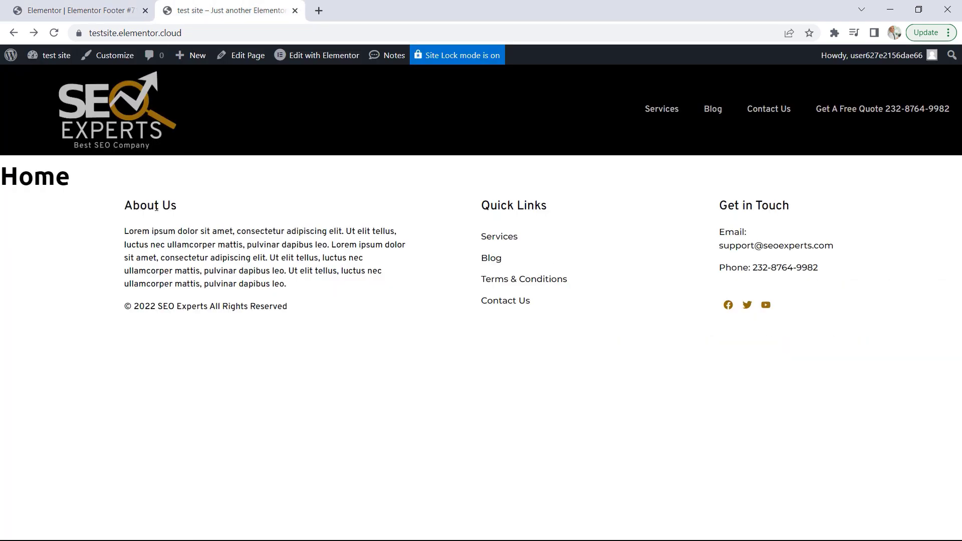
click(67, 11)
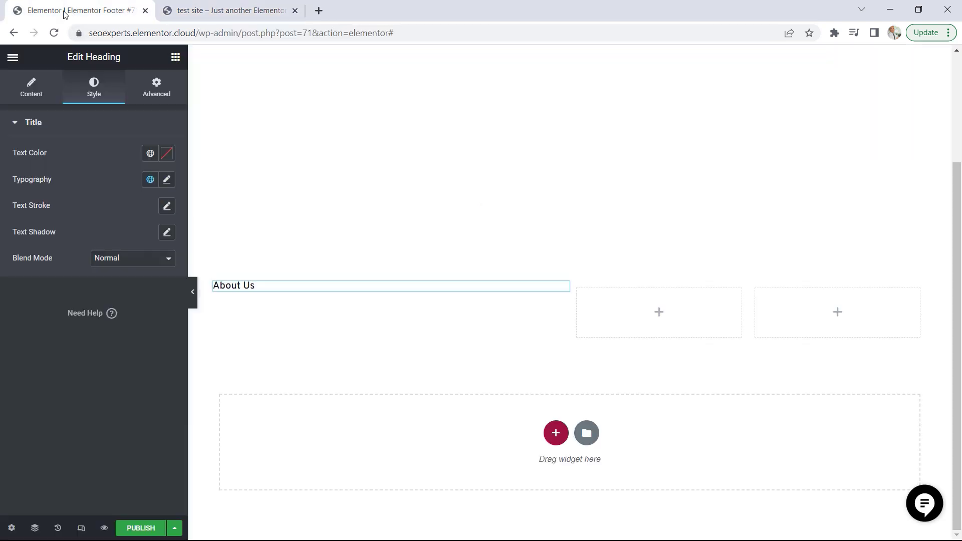
click(167, 181)
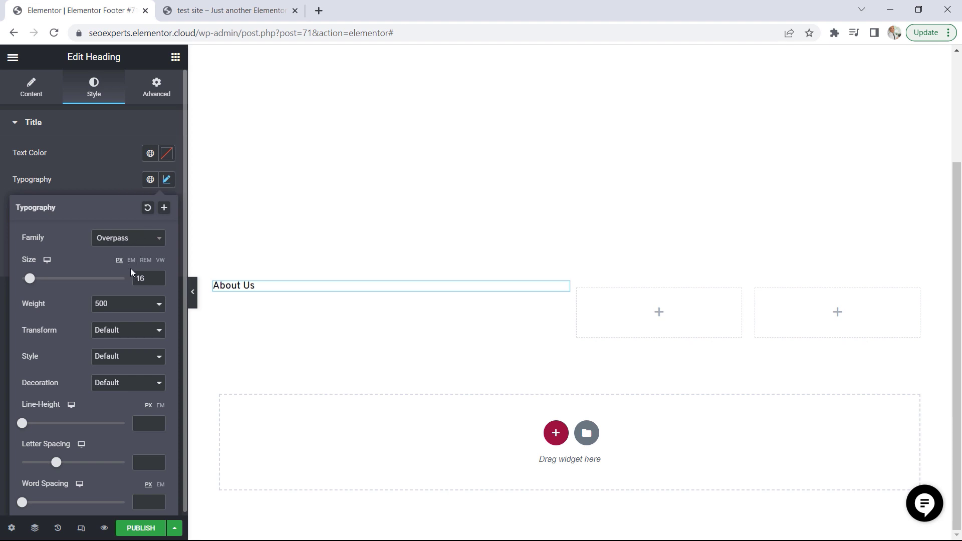
click(158, 277)
click(157, 277)
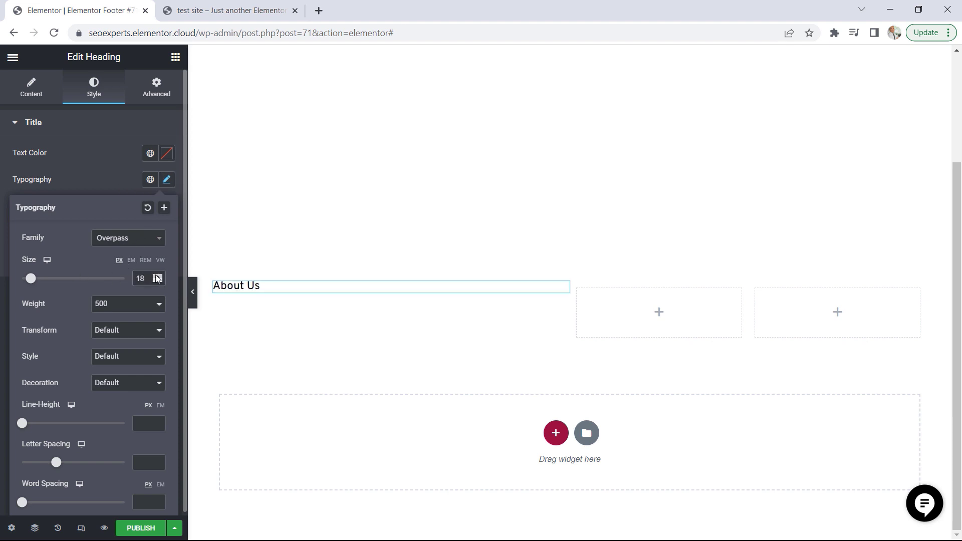
click(157, 276)
click(157, 276)
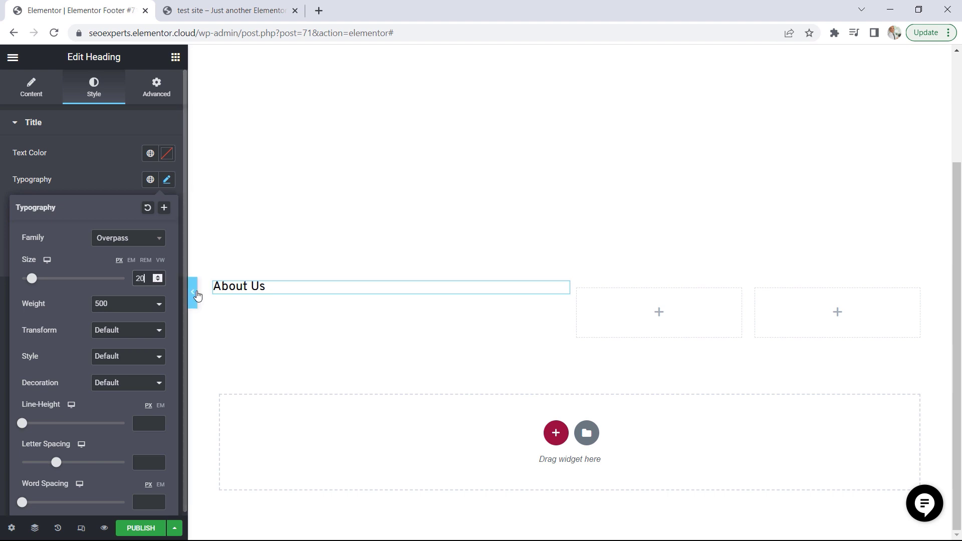
click(116, 175)
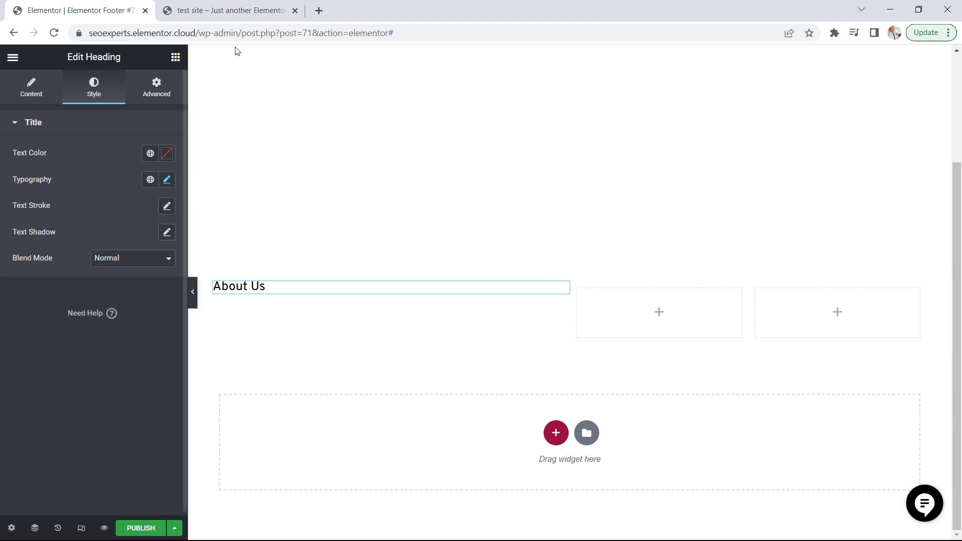
Copy the About Us heading and paste it into the second and third footer columns
click(215, 10)
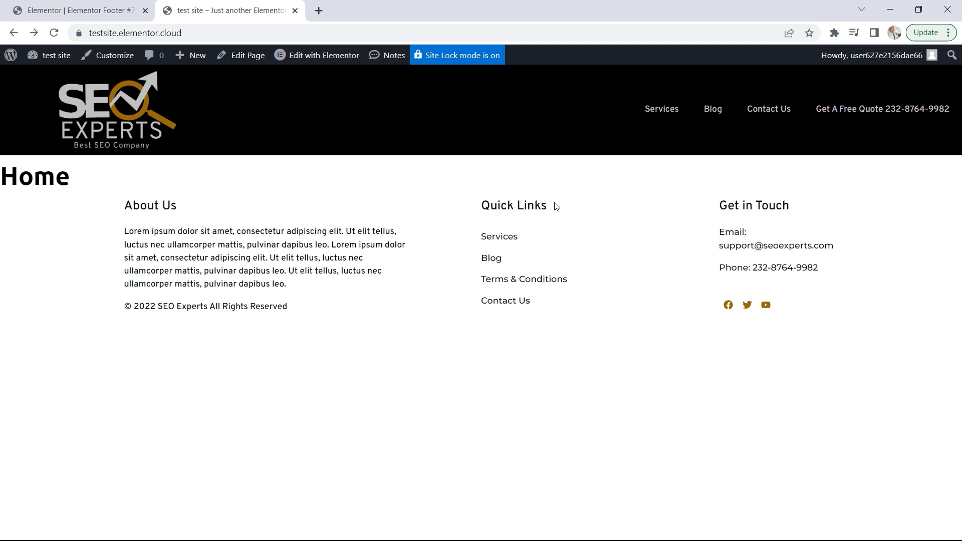
click(79, 11)
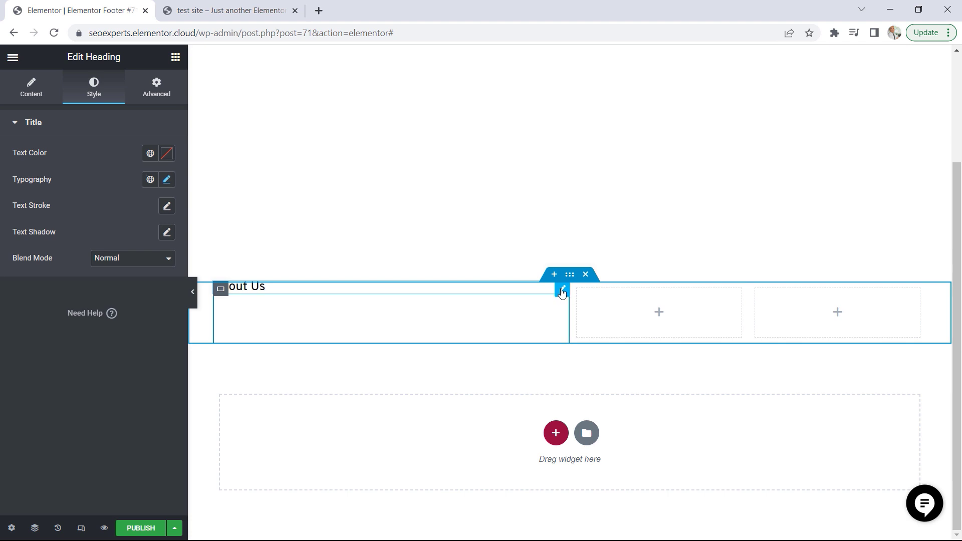
right_click(562, 293)
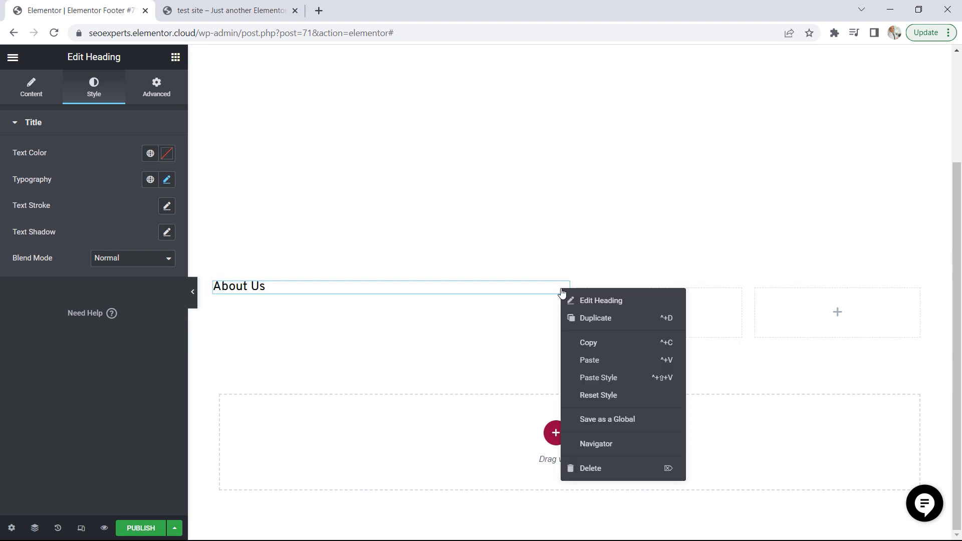
click(593, 346)
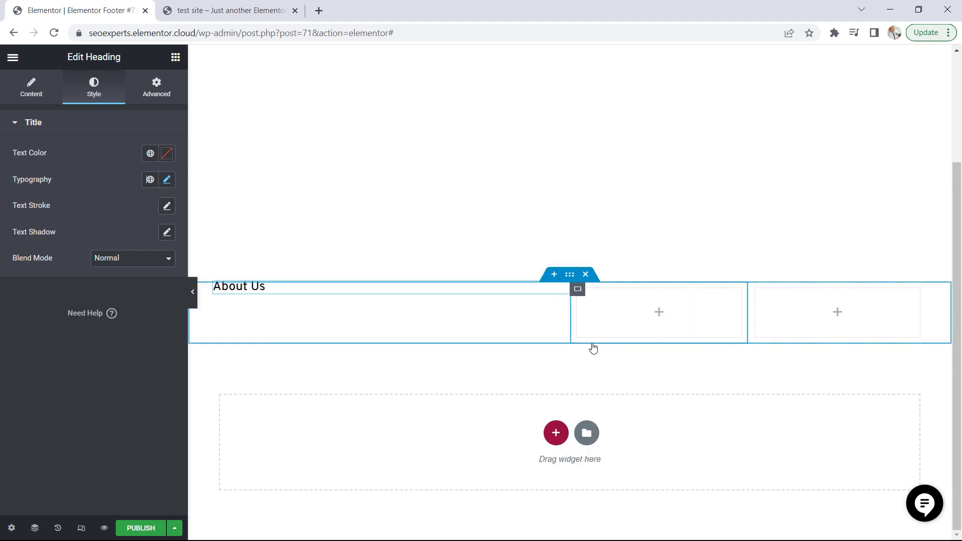
right_click(659, 314)
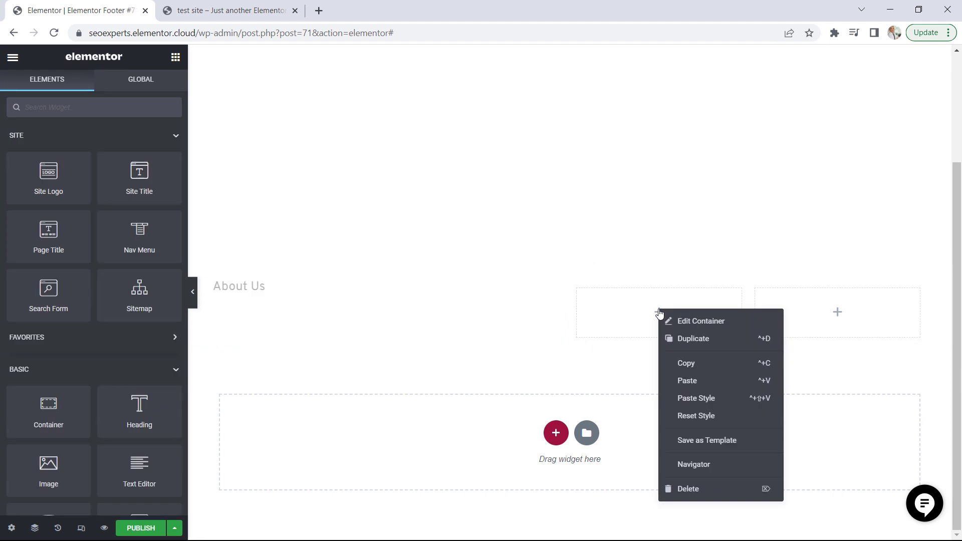
click(696, 381)
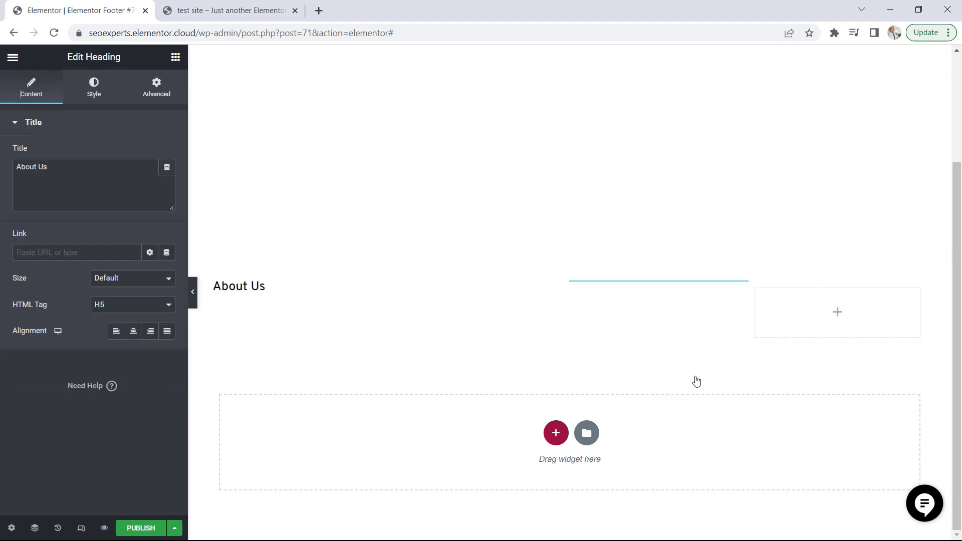
right_click(837, 314)
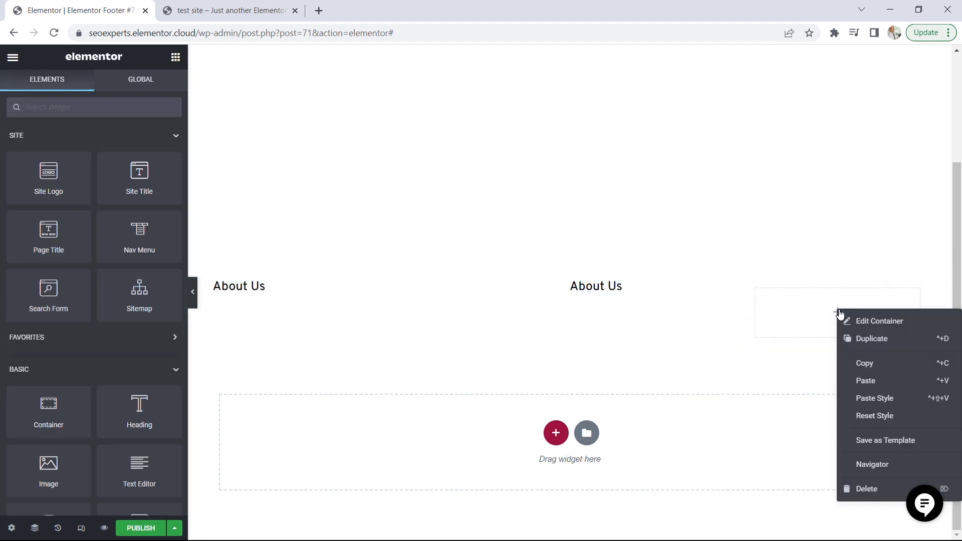
click(879, 382)
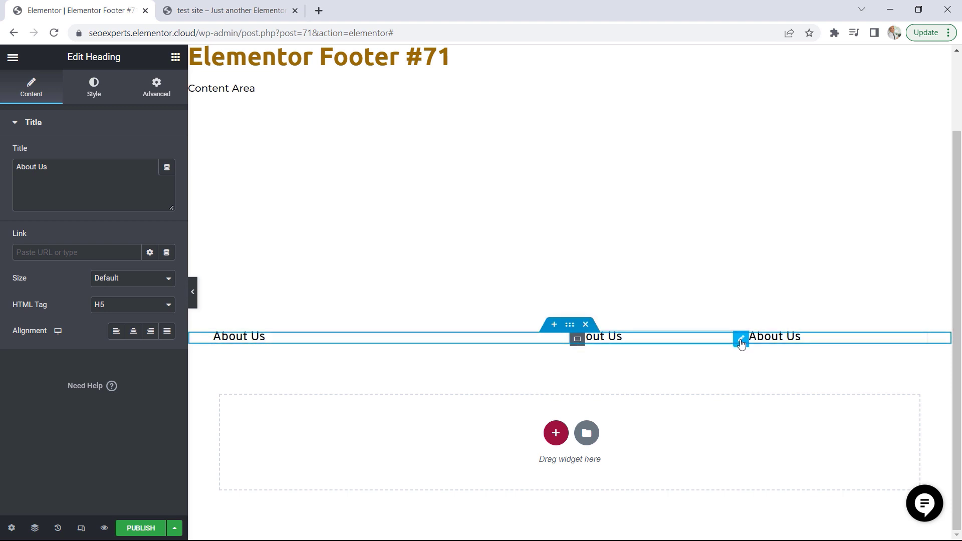
Change the middle column's heading text to "Quick Links", matching the demo footer
drag(57, 174, 10, 170)
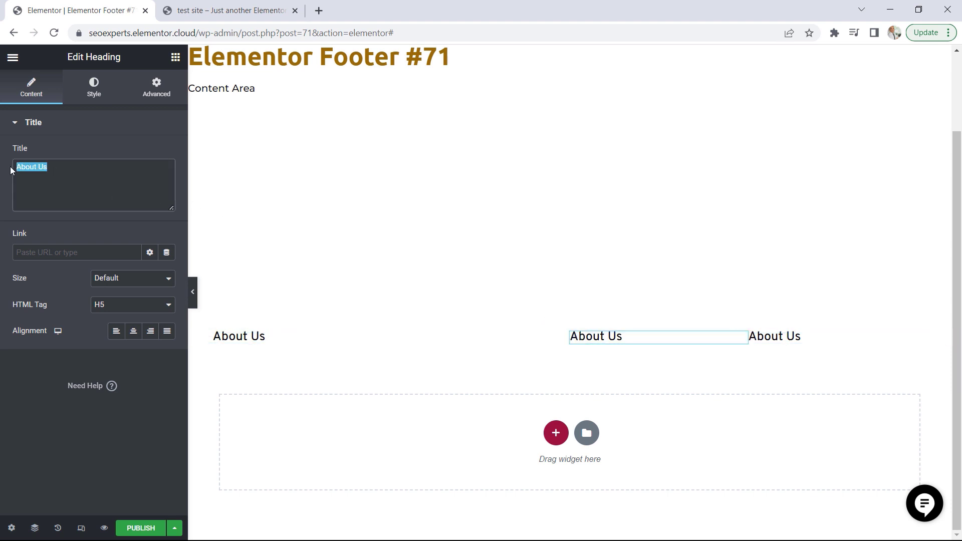
click(217, 10)
click(104, 9)
text(Quixk)
key(BackSpace)
key(BackSpace)
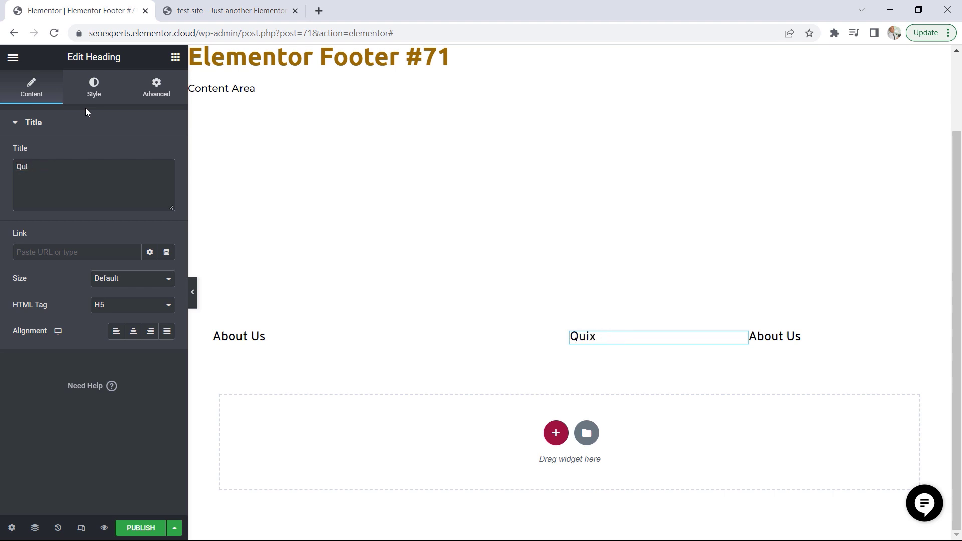
text(ck Links)
Change the third column's heading text to "Get in Touch", matching the demo footer
click(920, 341)
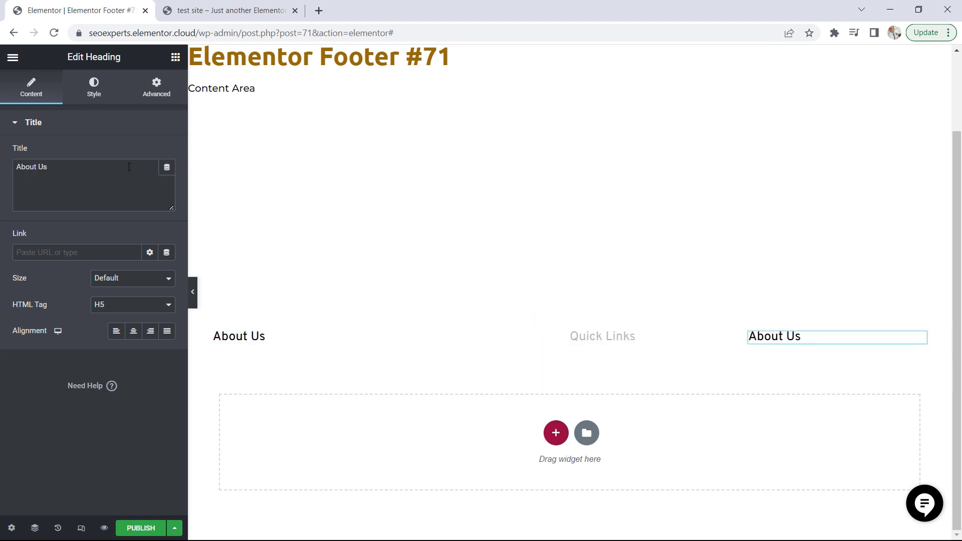
drag(54, 168, 15, 168)
click(219, 5)
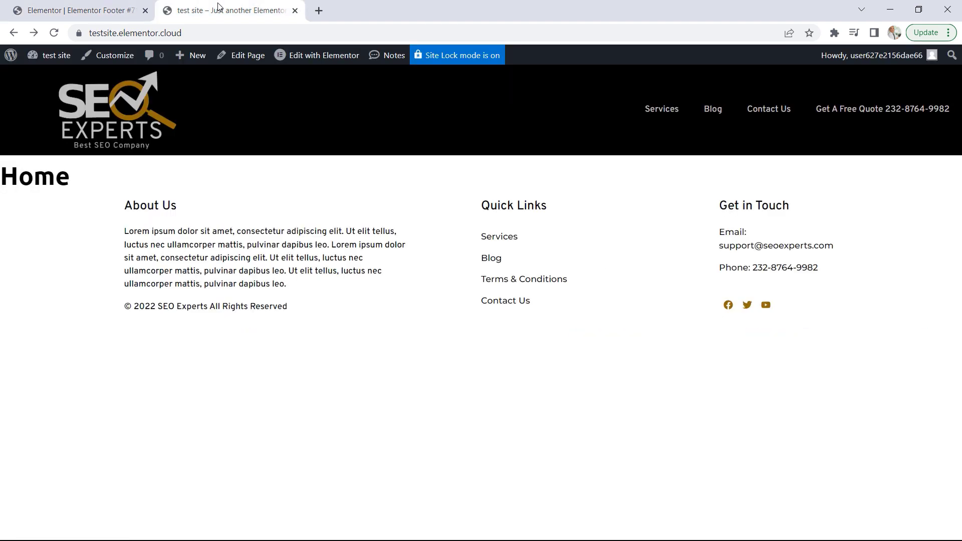
click(80, 10)
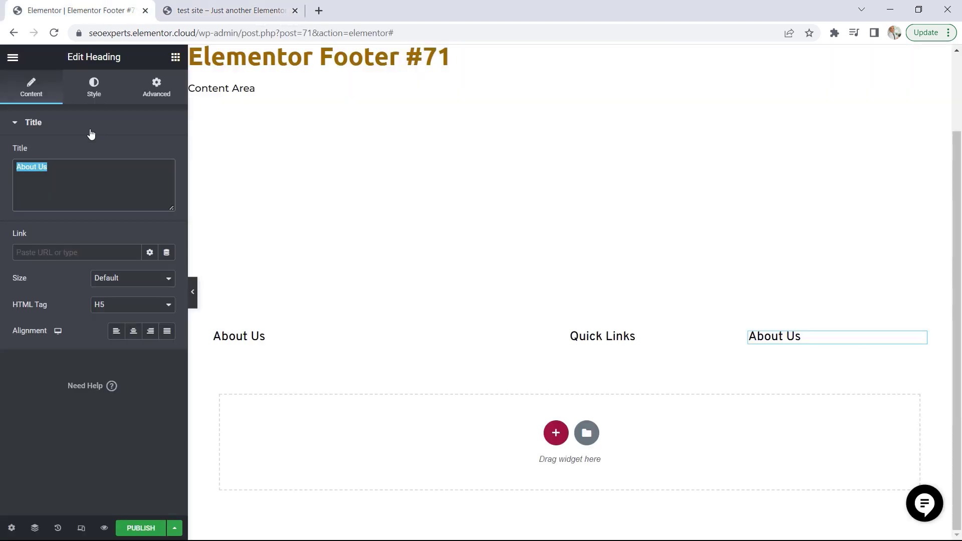
text(Get in )
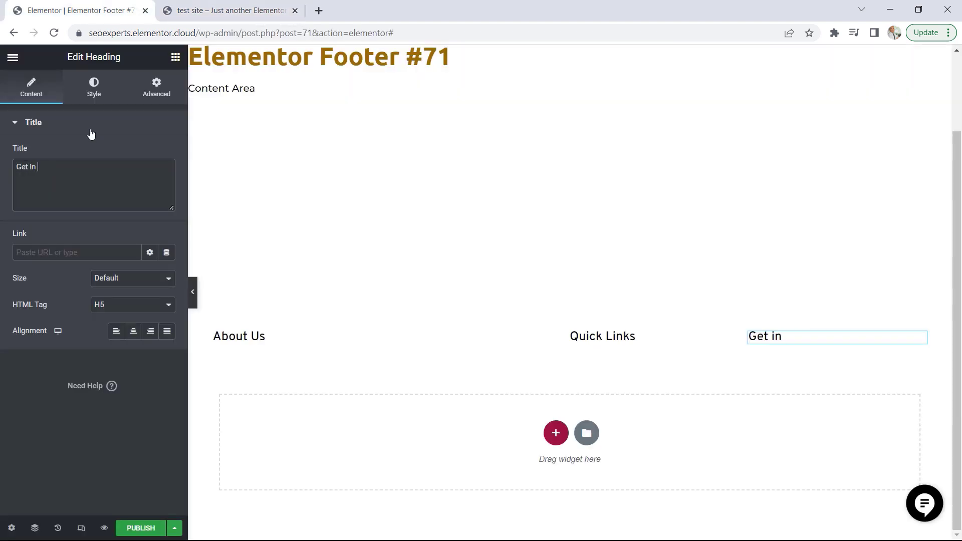
text(Tu)
text(ouch)
Copy the About Us paragraph and copyright line from the demo site's footer and return to the footer editor
click(208, 10)
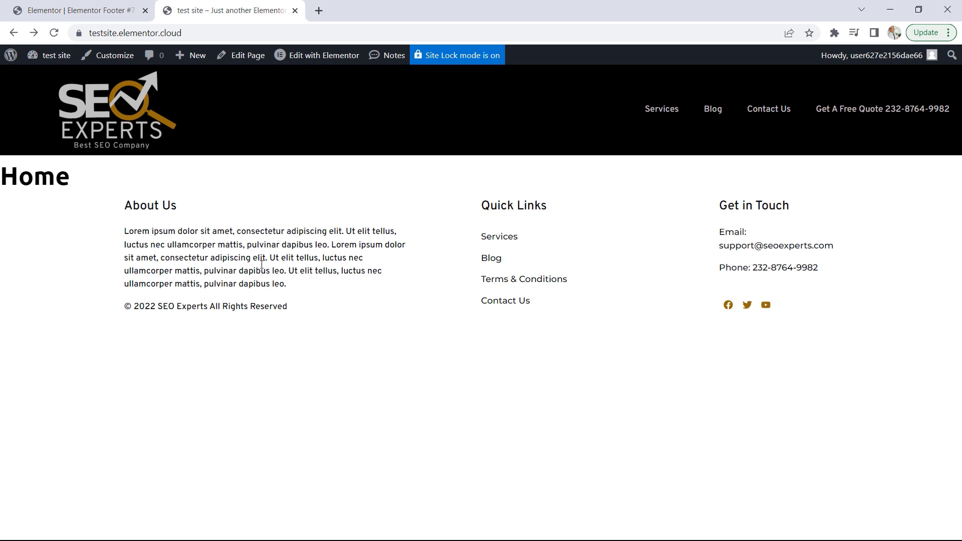
drag(296, 309, 123, 241)
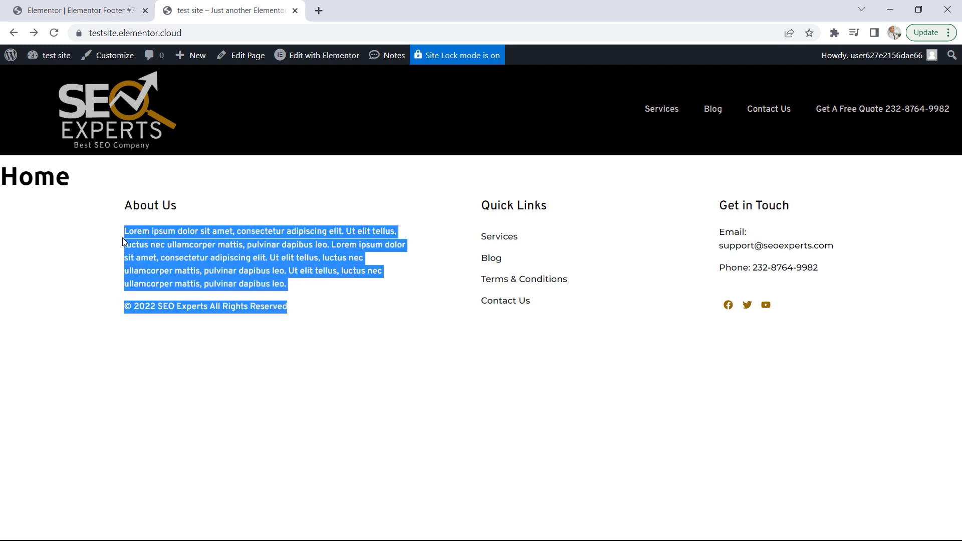
right_click(161, 251)
click(185, 259)
click(89, 7)
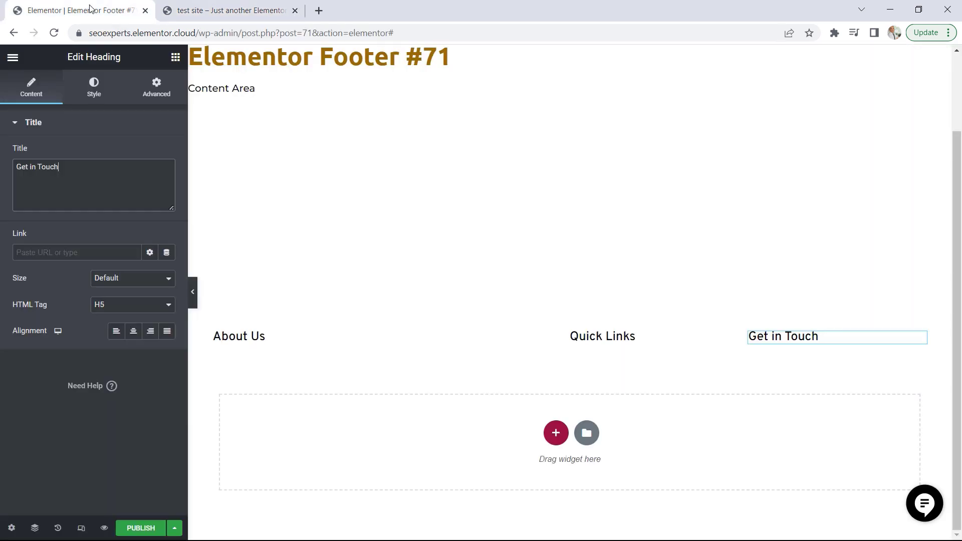
Add a Text Editor widget under the About Us heading and replace its placeholder with the copied paragraph and copyright line
click(175, 56)
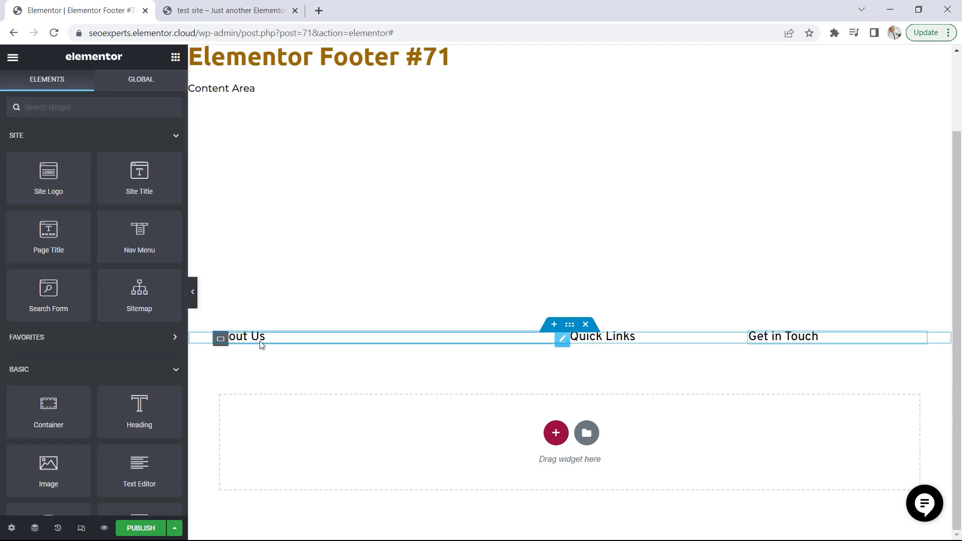
scroll(134, 306, down, 3)
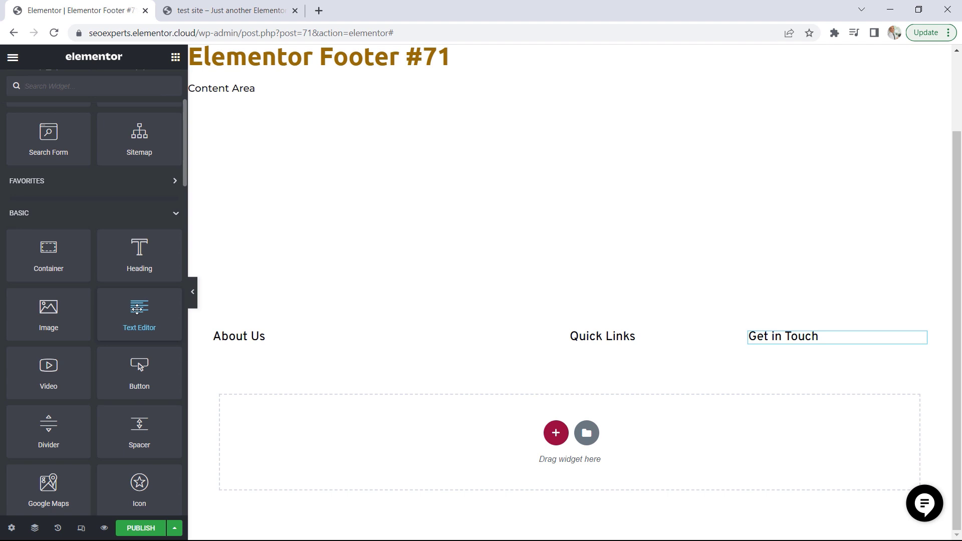
drag(140, 310, 270, 336)
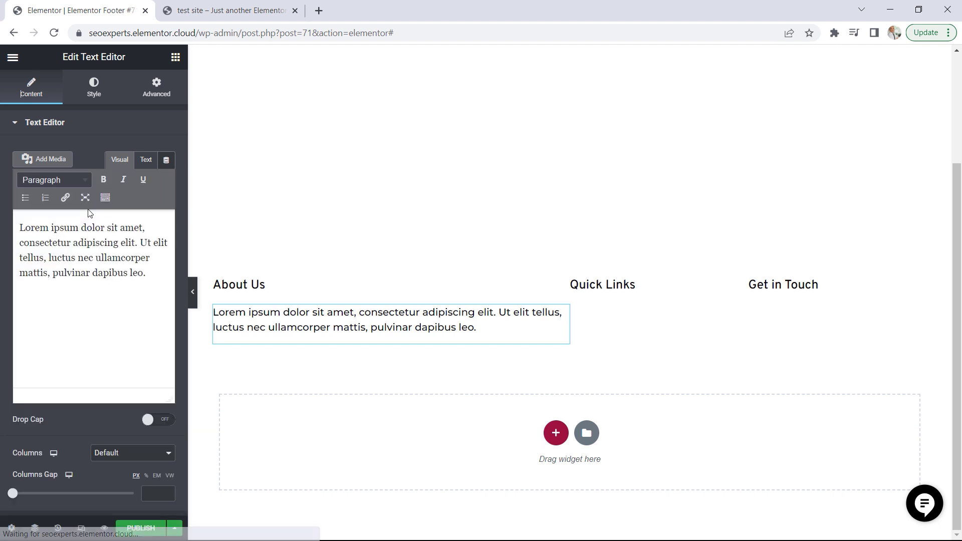
drag(138, 272, 20, 222)
key(BackSpace)
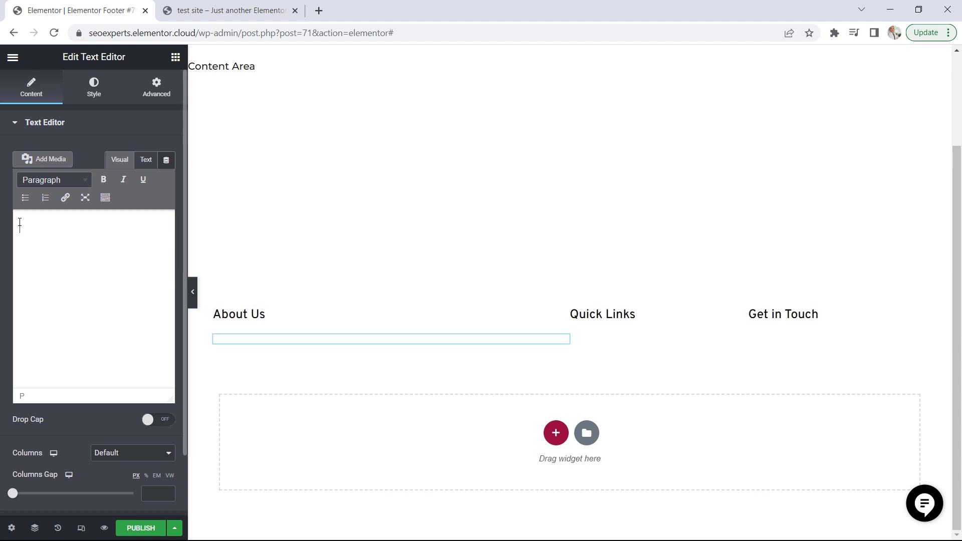
key(ctrl+v)
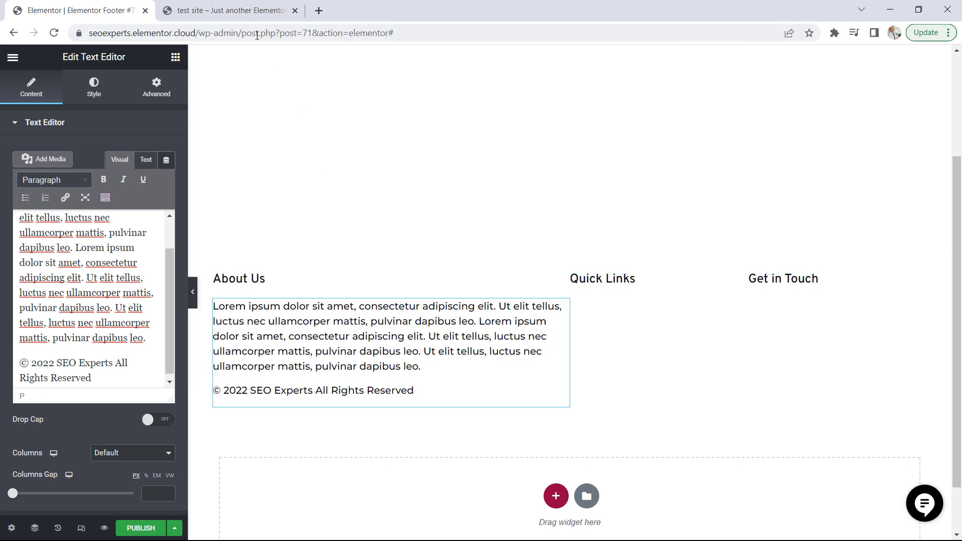
Check the demo footer's text styling, then apply the Accent global font to the About Us text and set its size to 14 px
click(253, 11)
click(320, 332)
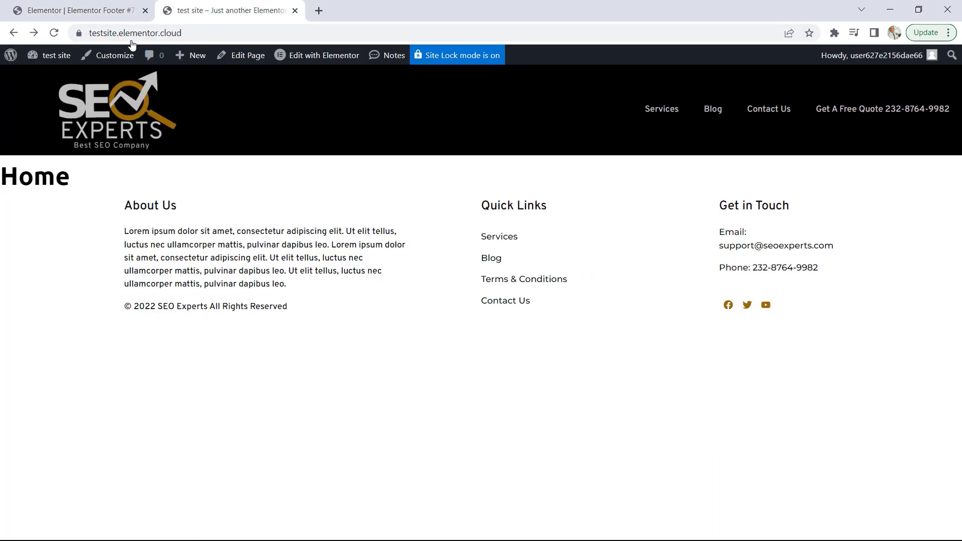
click(75, 11)
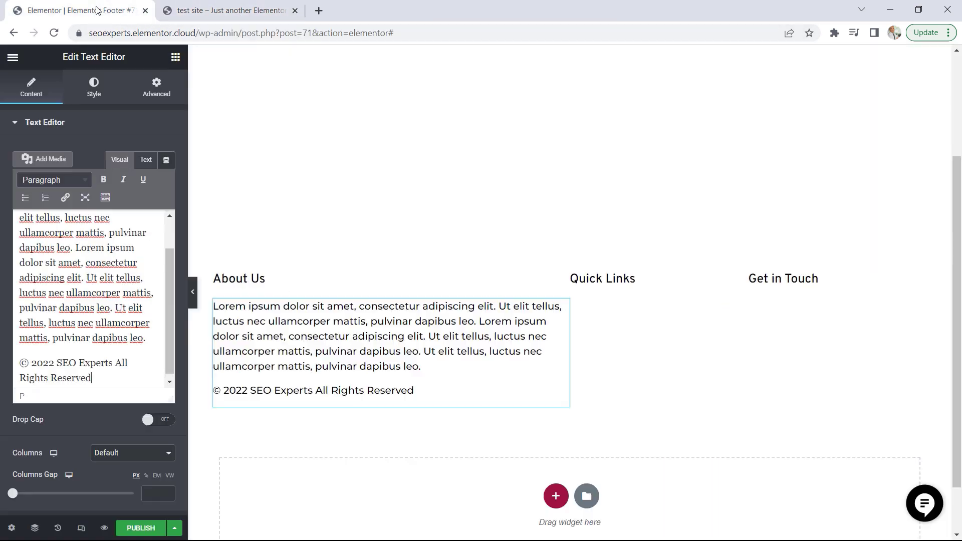
click(94, 88)
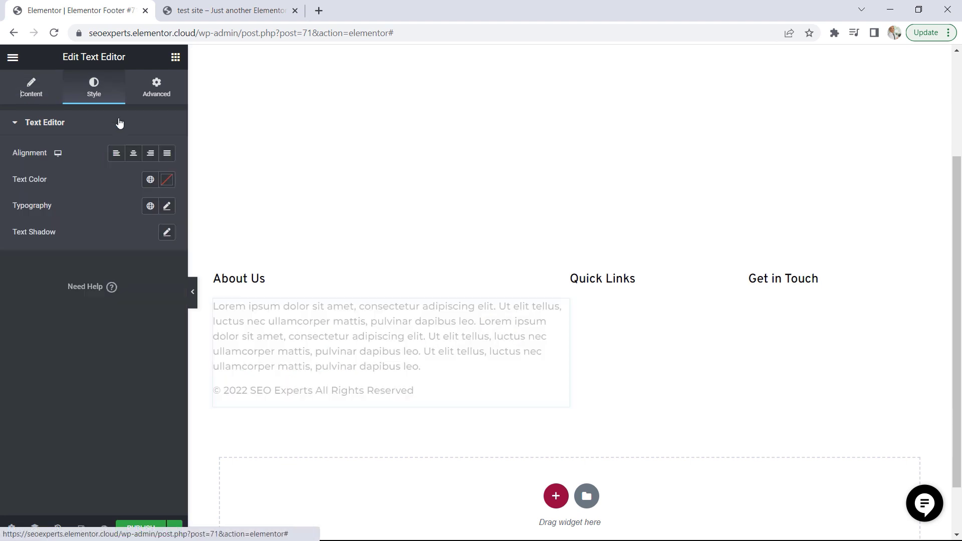
click(150, 207)
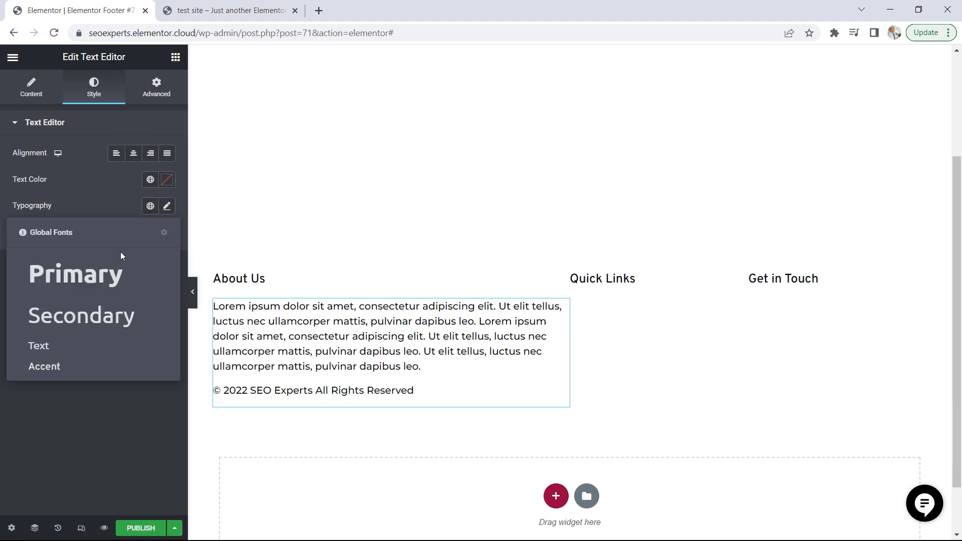
click(54, 368)
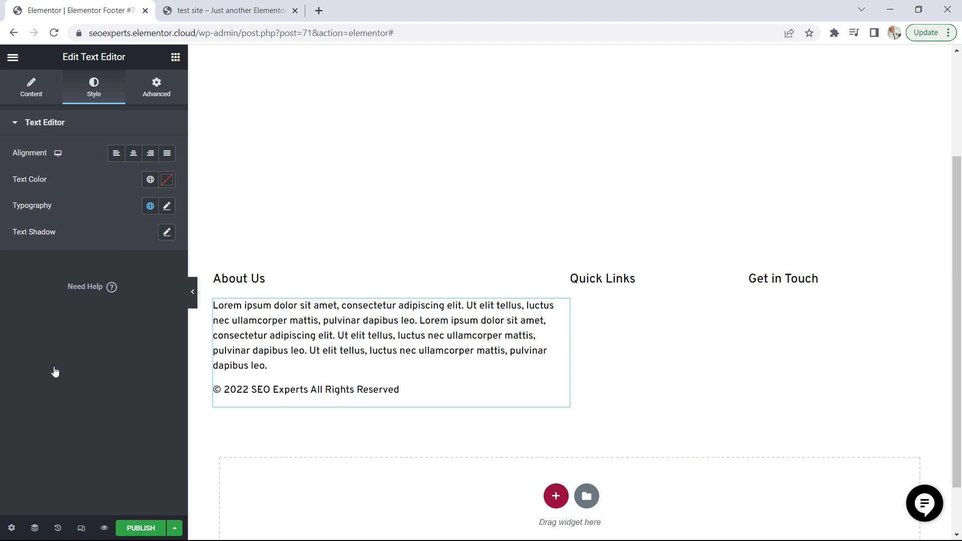
click(168, 207)
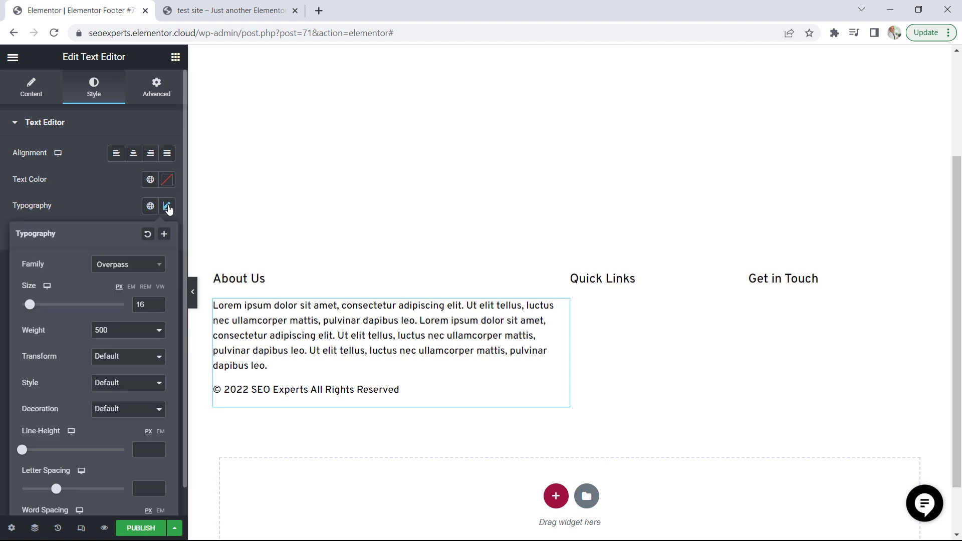
click(159, 307)
click(158, 306)
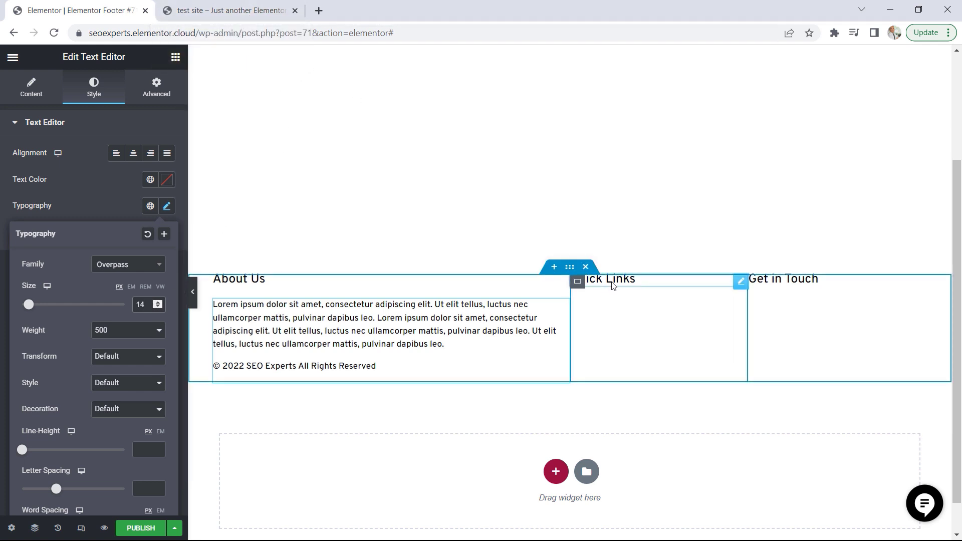
Add a Nav Menu widget under the Quick Links heading, using the Footer Menu in a Vertical layout
click(176, 57)
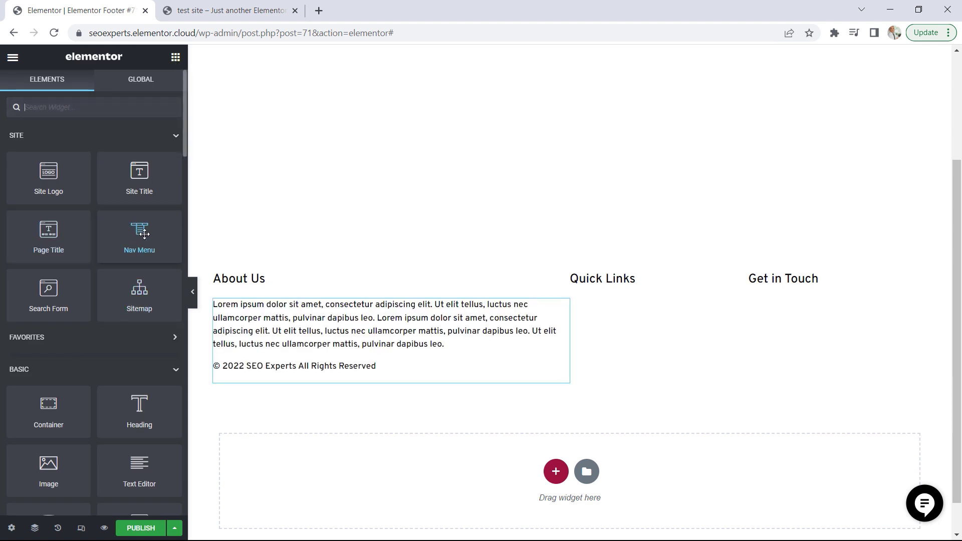
drag(139, 233, 607, 290)
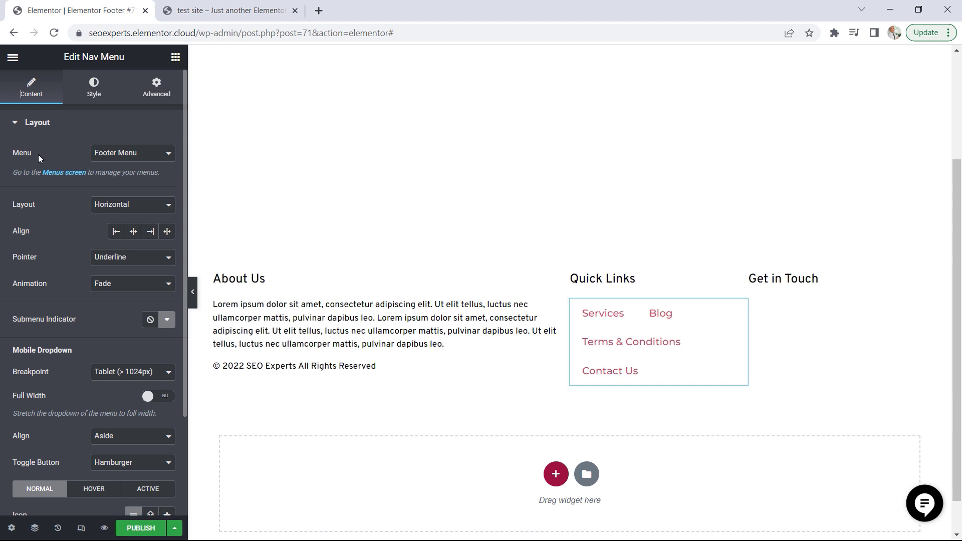
click(128, 159)
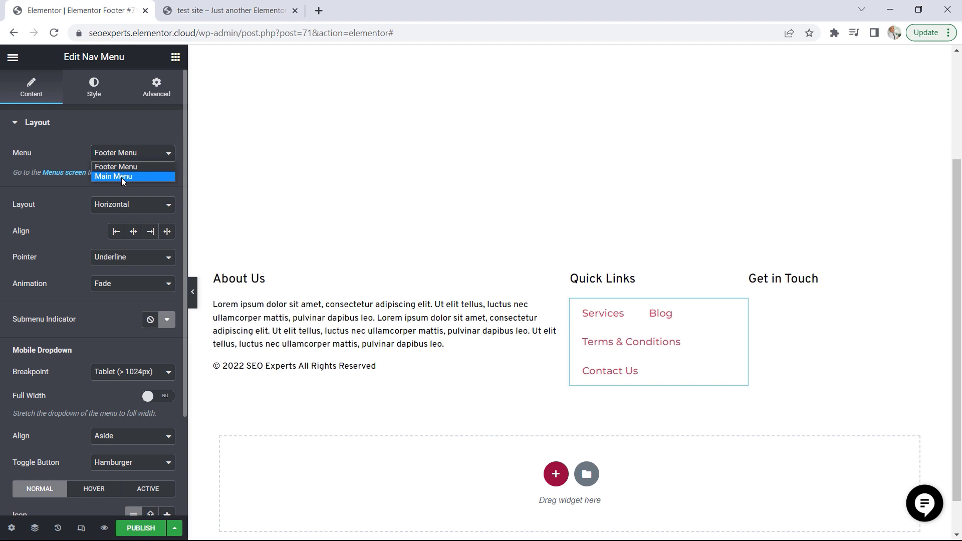
click(132, 167)
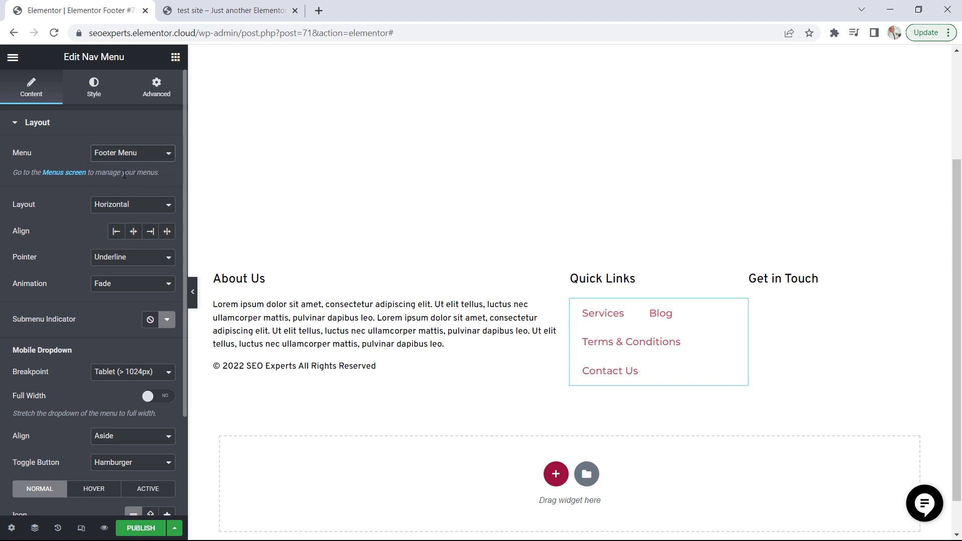
click(123, 207)
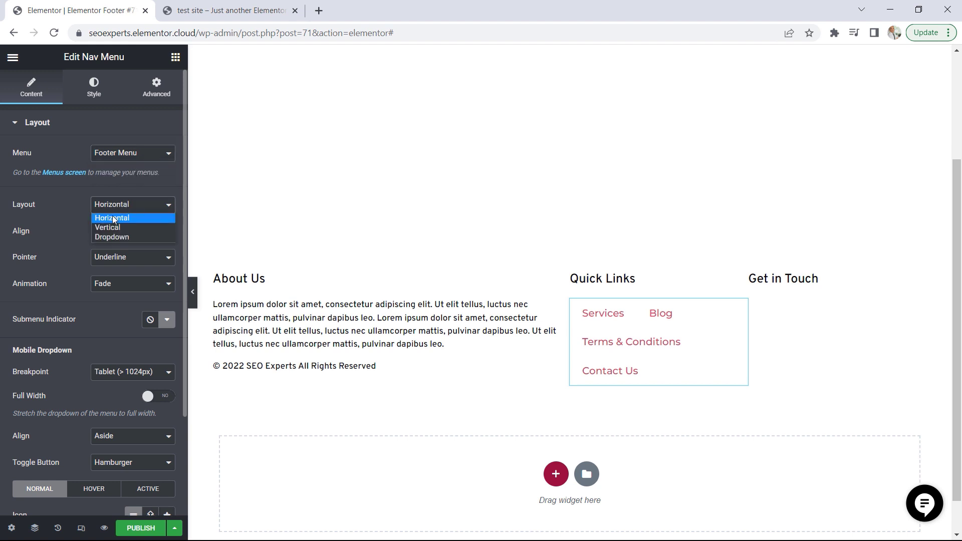
click(120, 230)
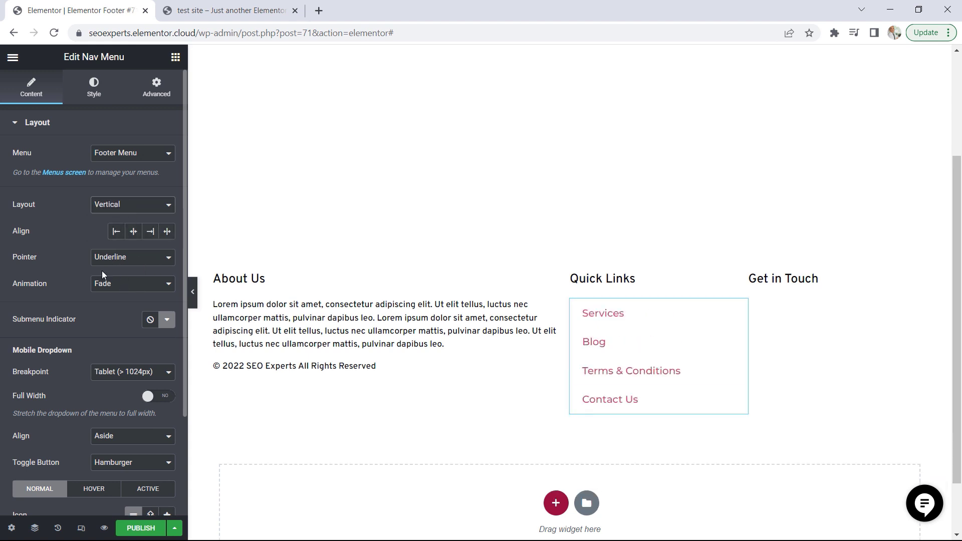
Apply the Accent global font and the black global text color to the Quick Links menu
click(98, 96)
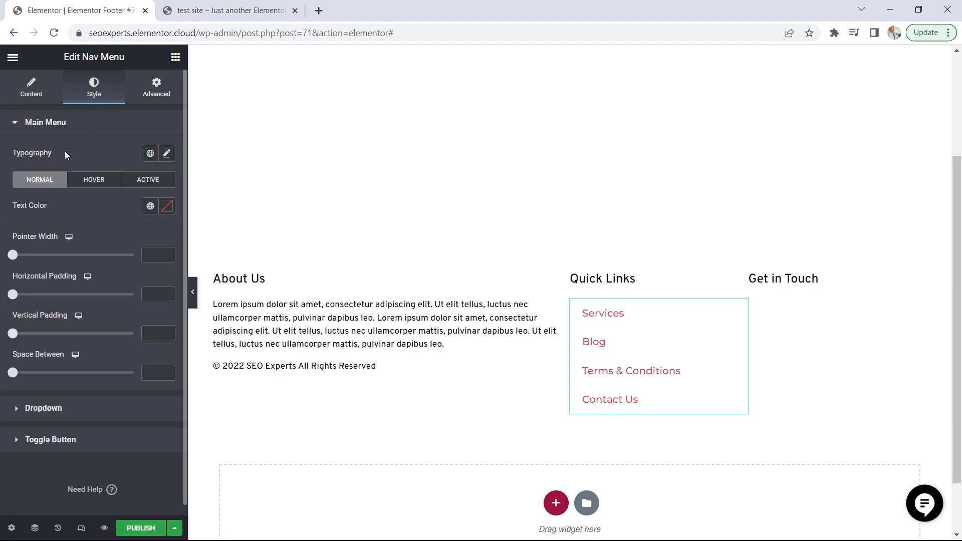
click(149, 154)
click(61, 316)
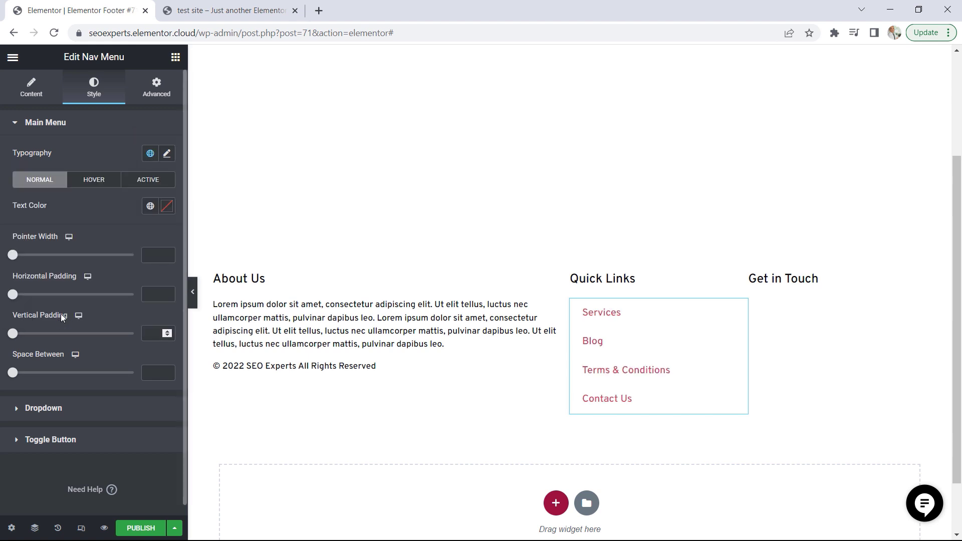
click(147, 209)
click(63, 271)
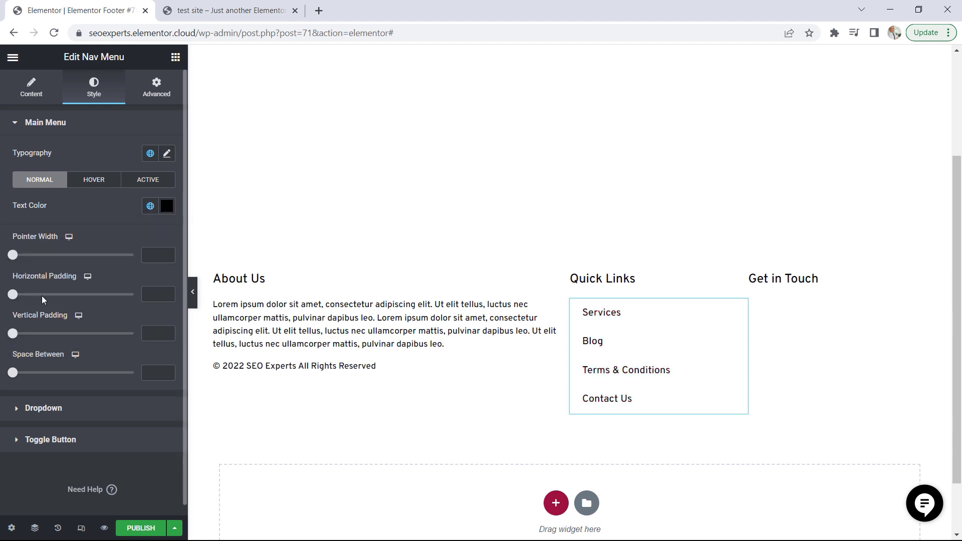
Set the Quick Links menu's horizontal padding to 0 and its vertical padding to 7
click(17, 300)
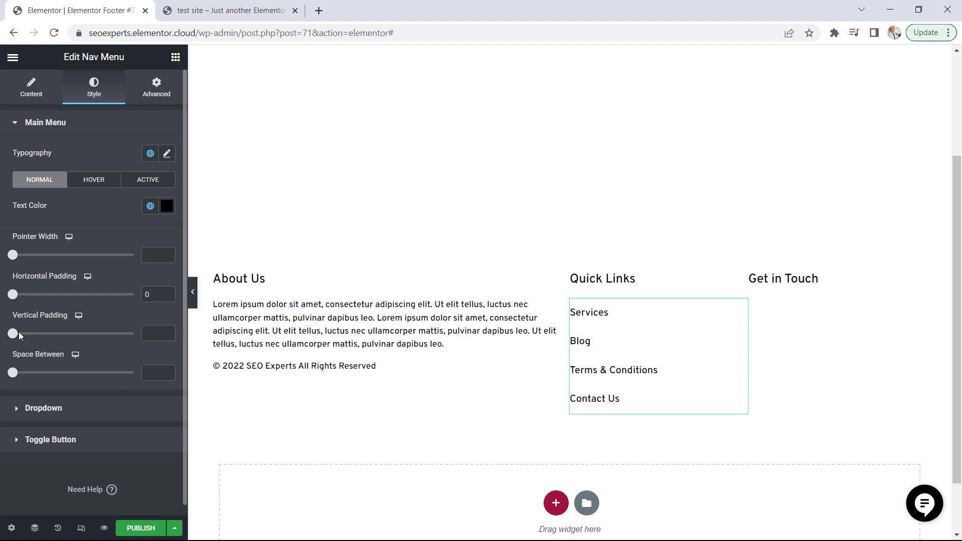
drag(19, 333, 10, 337)
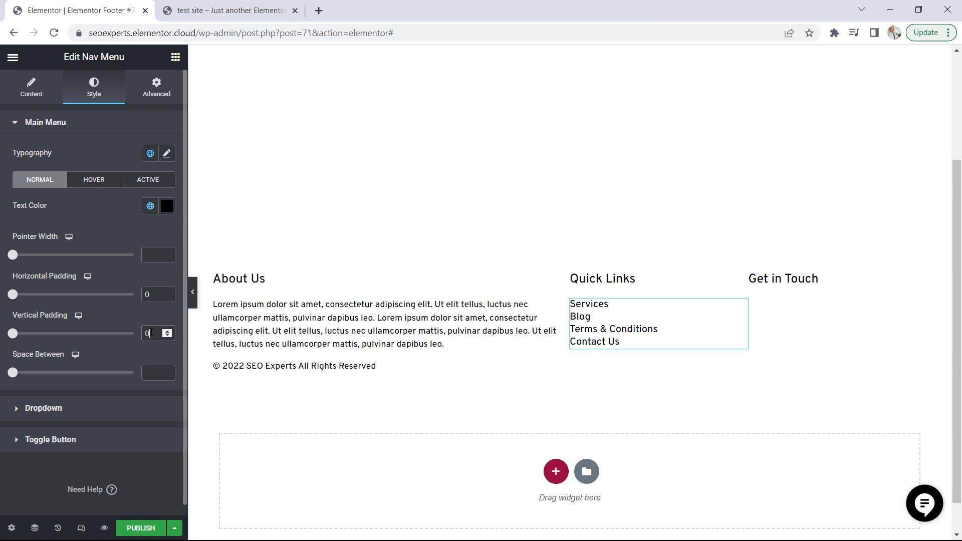
key(BackSpace)
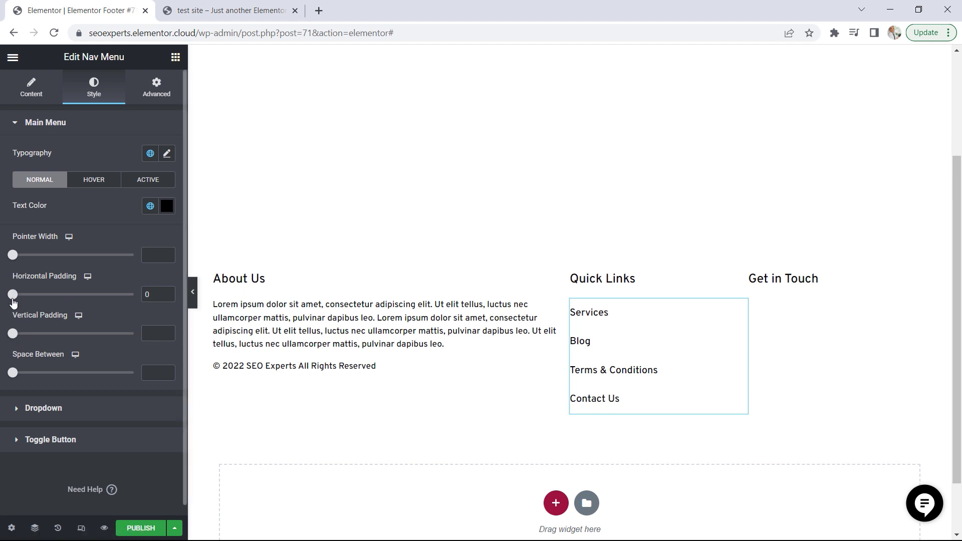
click(15, 334)
drag(15, 339, 36, 339)
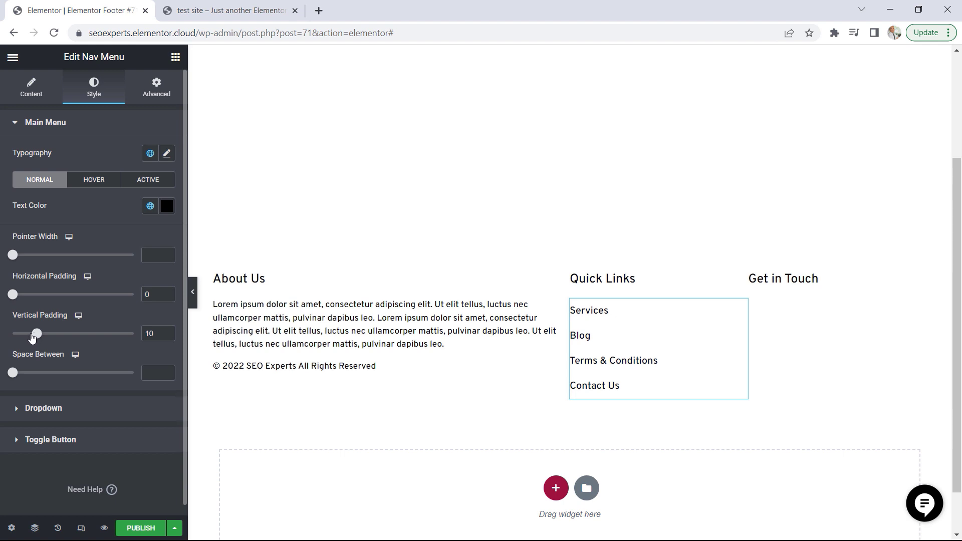
click(33, 335)
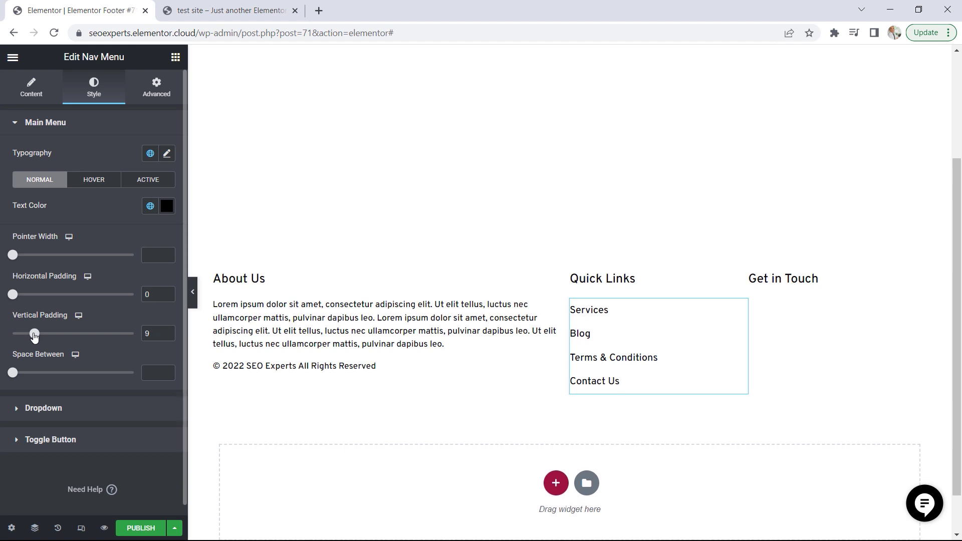
drag(33, 335, 31, 334)
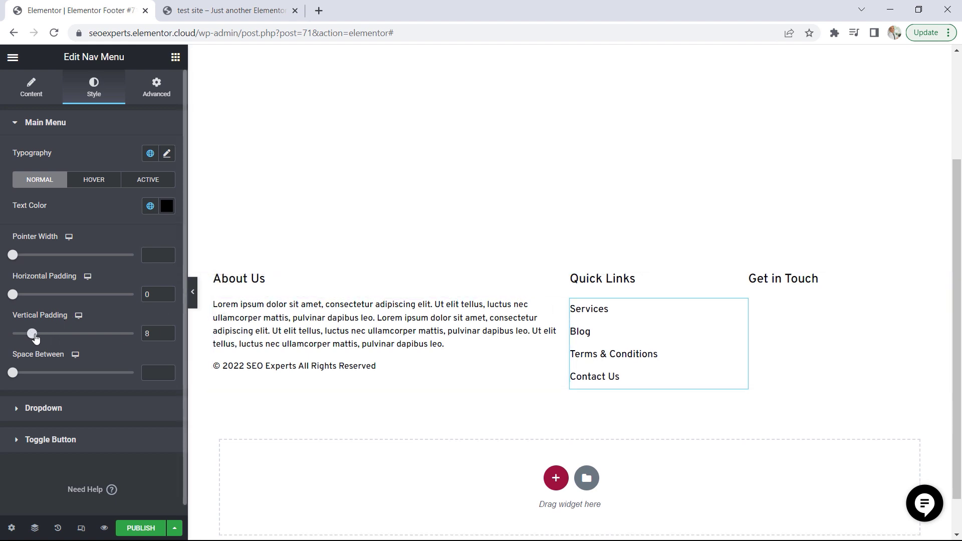
drag(32, 335, 30, 334)
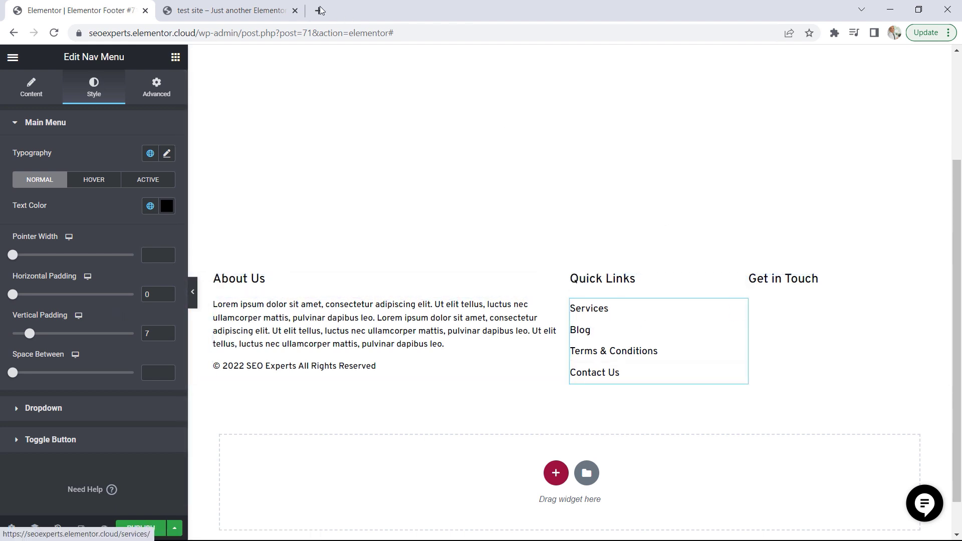
Copy the email and phone lines under Get in Touch on the demo site and return to the footer editor
click(230, 10)
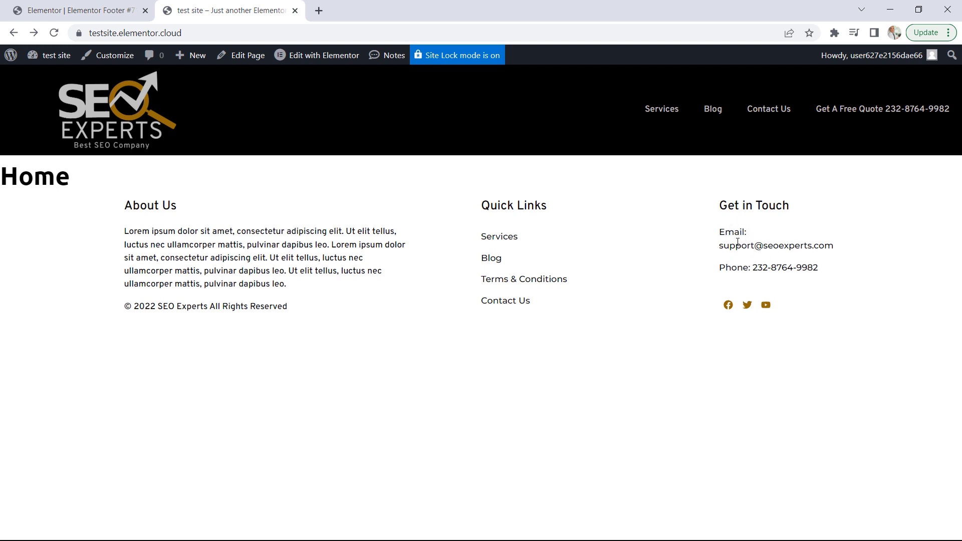
drag(834, 270, 720, 232)
key(ctrl+c)
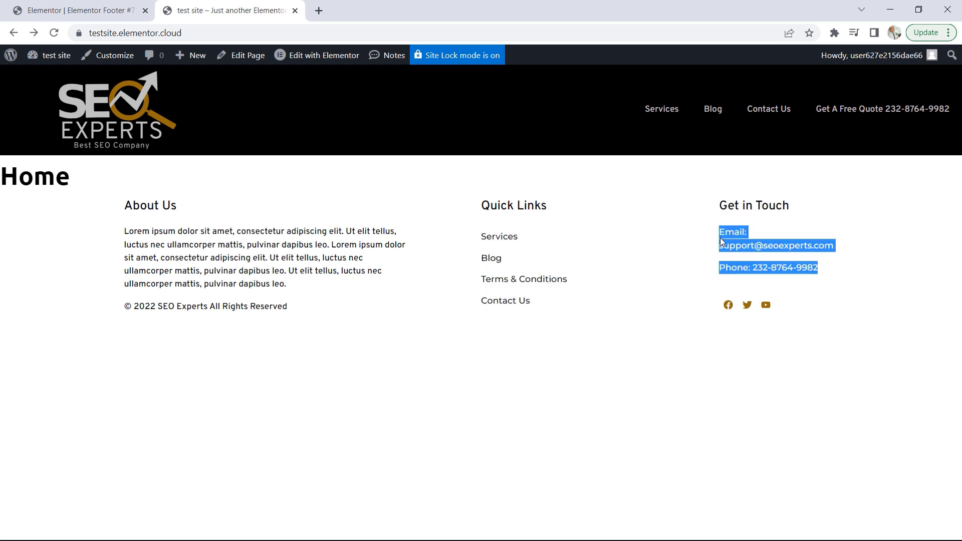
right_click(727, 240)
click(670, 247)
click(81, 10)
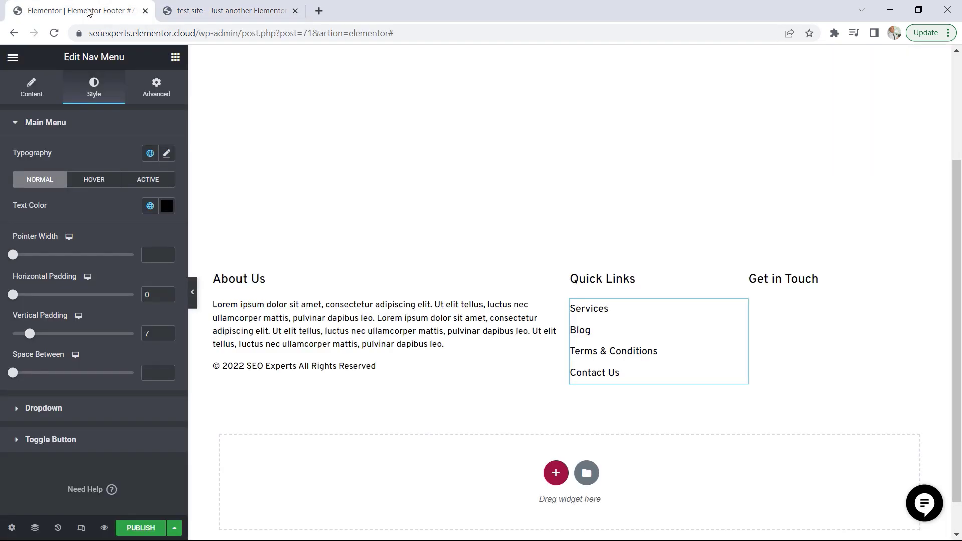
Add a Text Editor widget under the Get in Touch heading and replace its placeholder with the copied email and phone lines
click(176, 57)
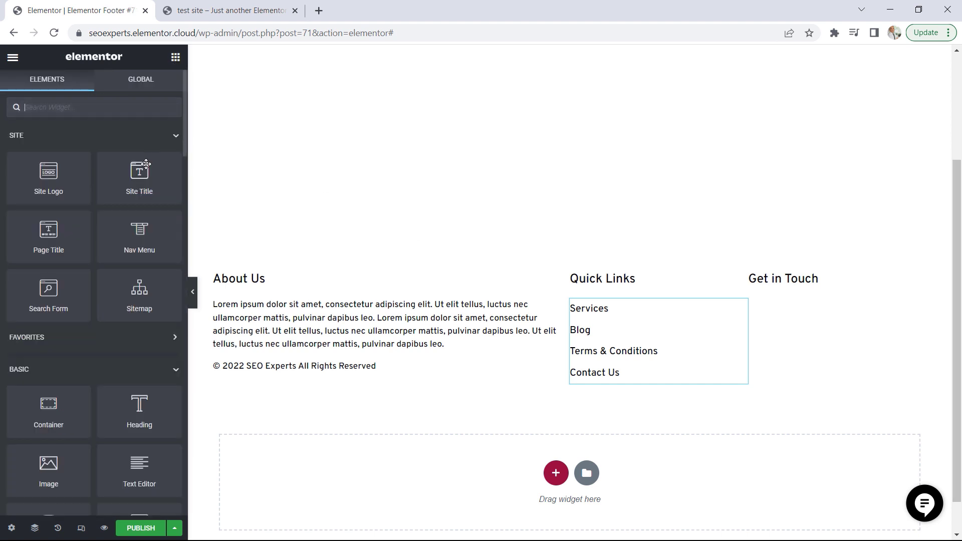
drag(141, 471, 812, 289)
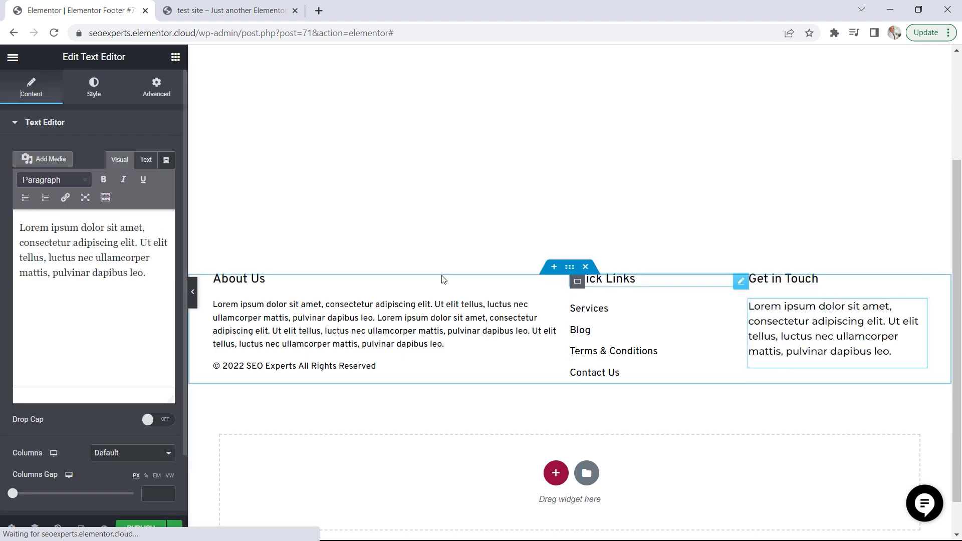
drag(146, 273, 22, 213)
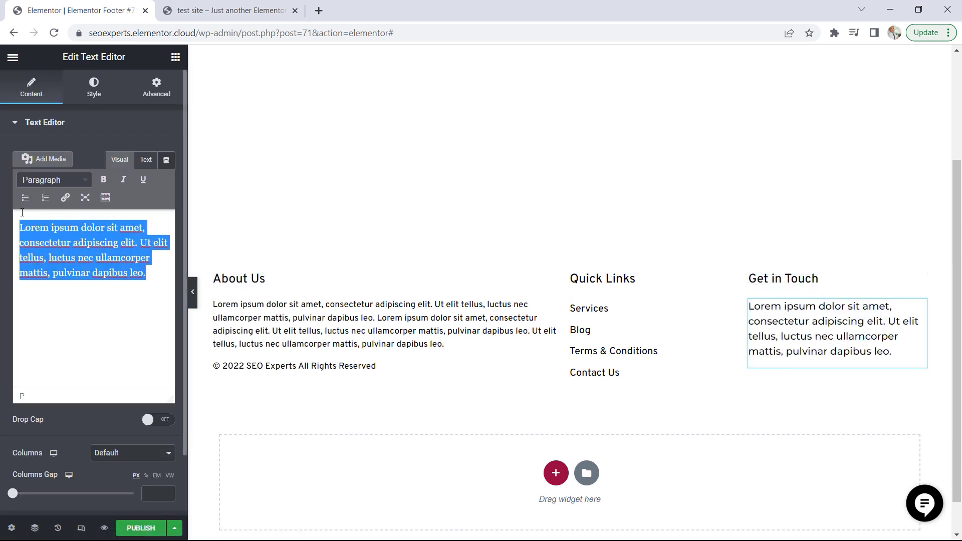
key(ctrl+v)
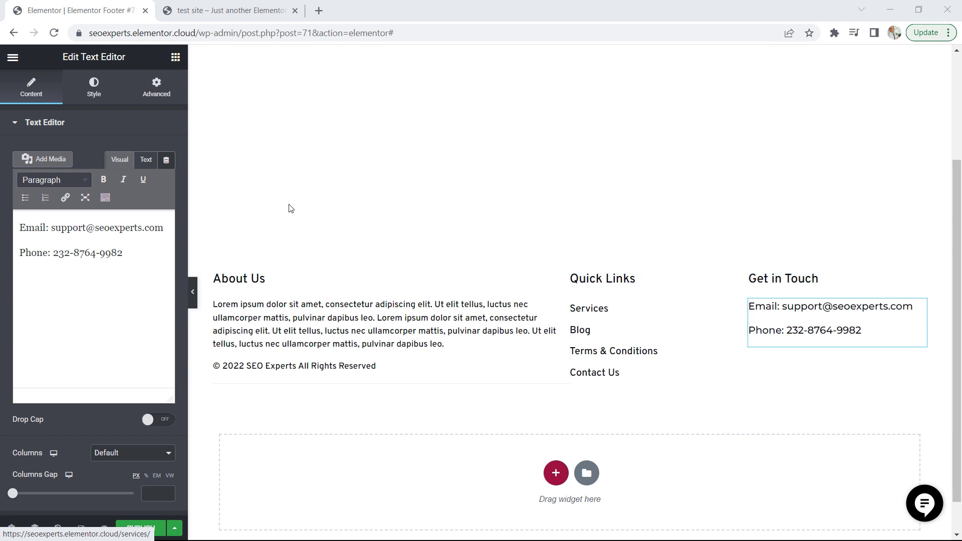
Apply the Accent global font to the email and phone text under Get in Touch
click(94, 85)
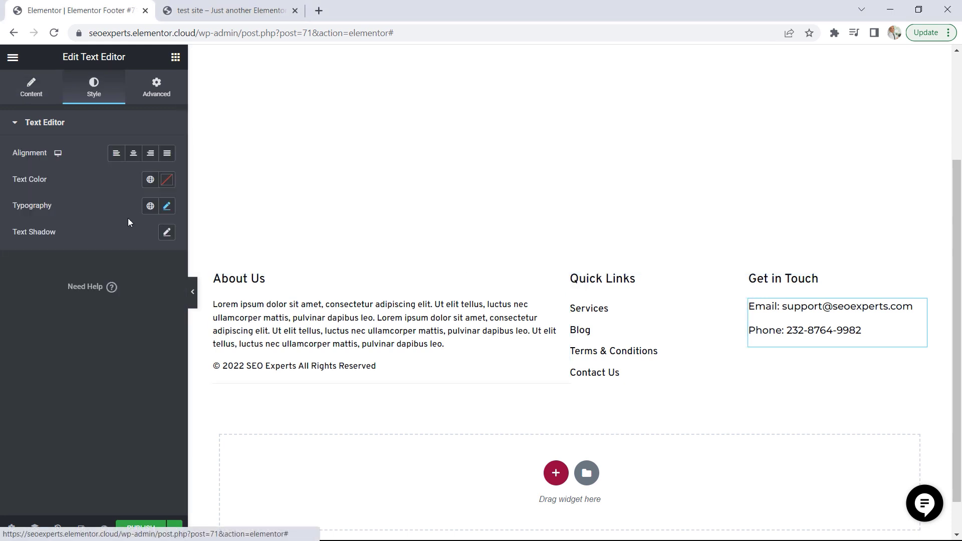
click(150, 206)
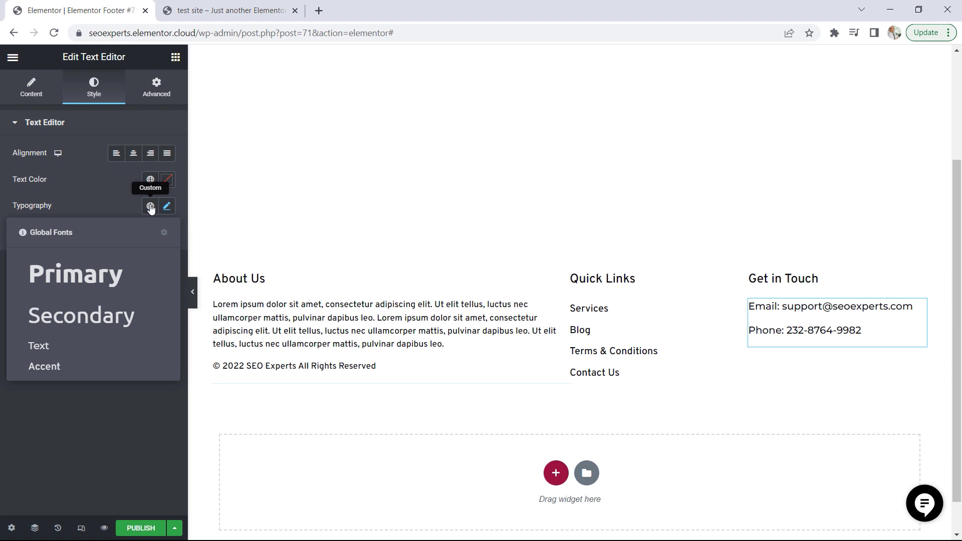
click(58, 369)
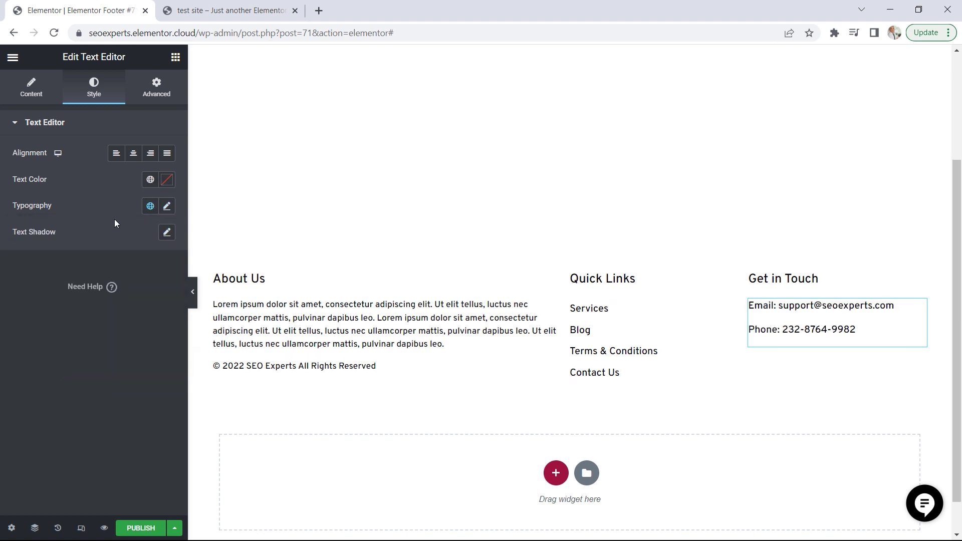
Add a Social Icons widget below the email and phone lines in the Get in Touch column
click(175, 58)
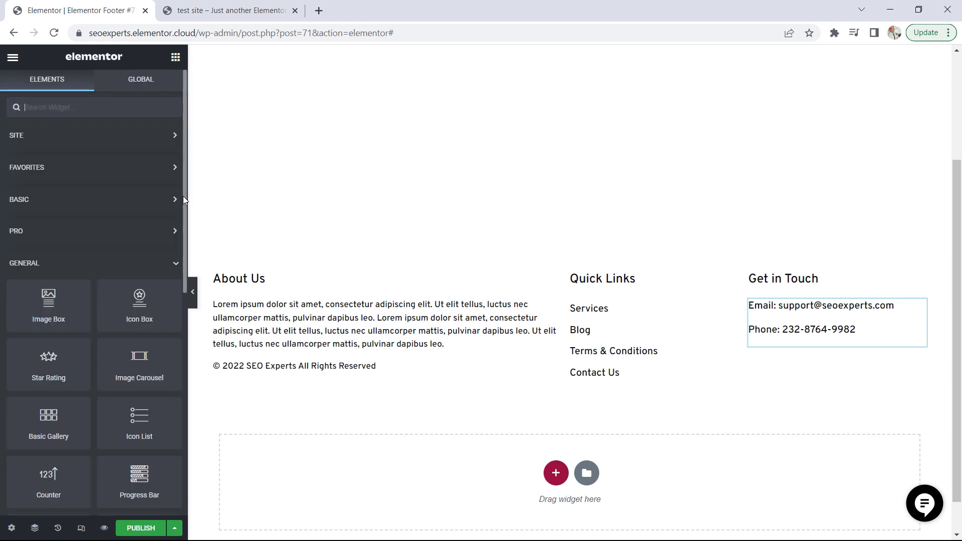
scroll(183, 197, down, 2)
scroll(186, 237, down, 3)
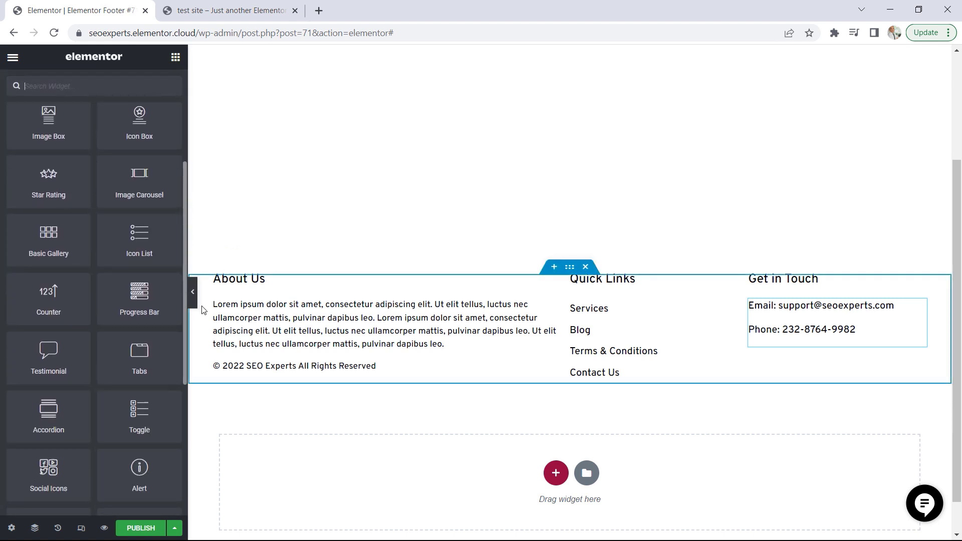
scroll(179, 355, down, 3)
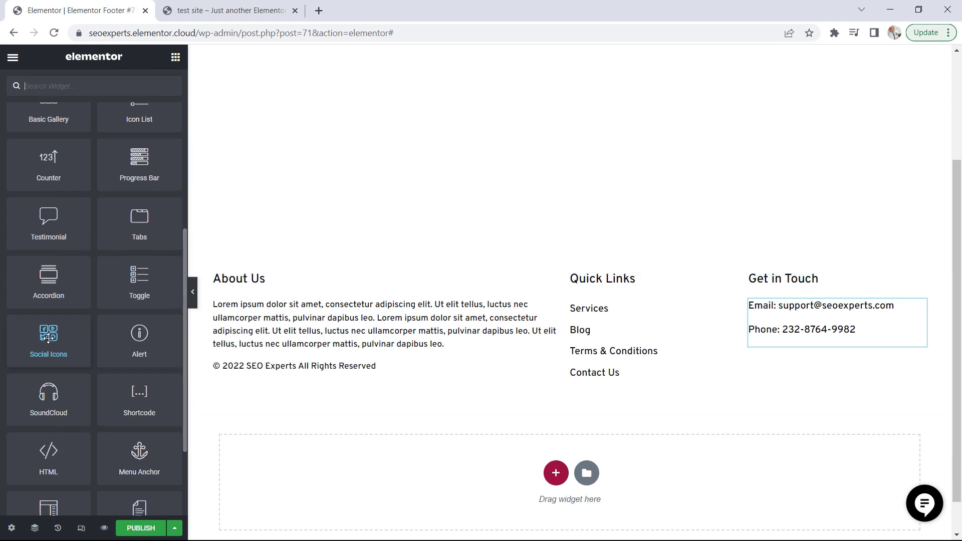
drag(59, 341, 807, 346)
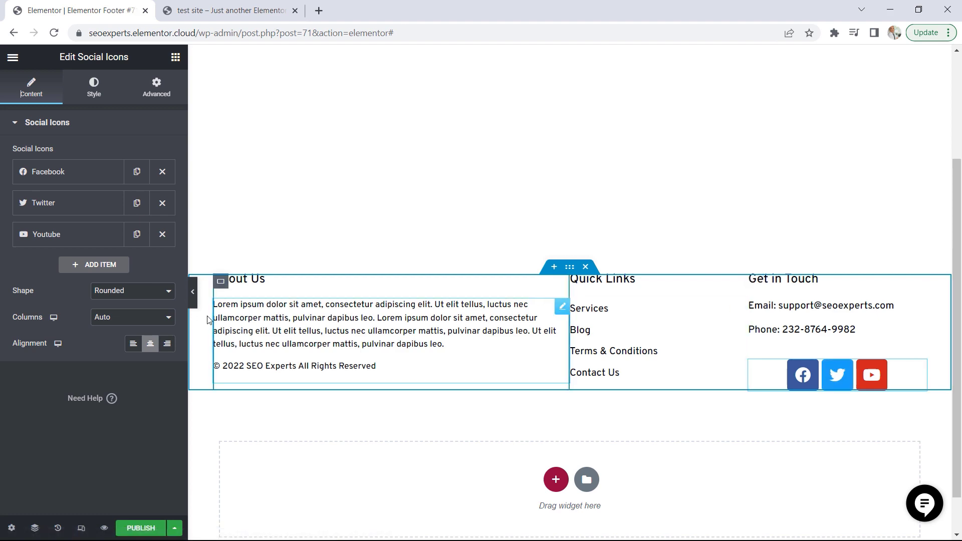
Try a fourth social icon item using the Linkedin icon from the icon library, and delete that item
click(101, 265)
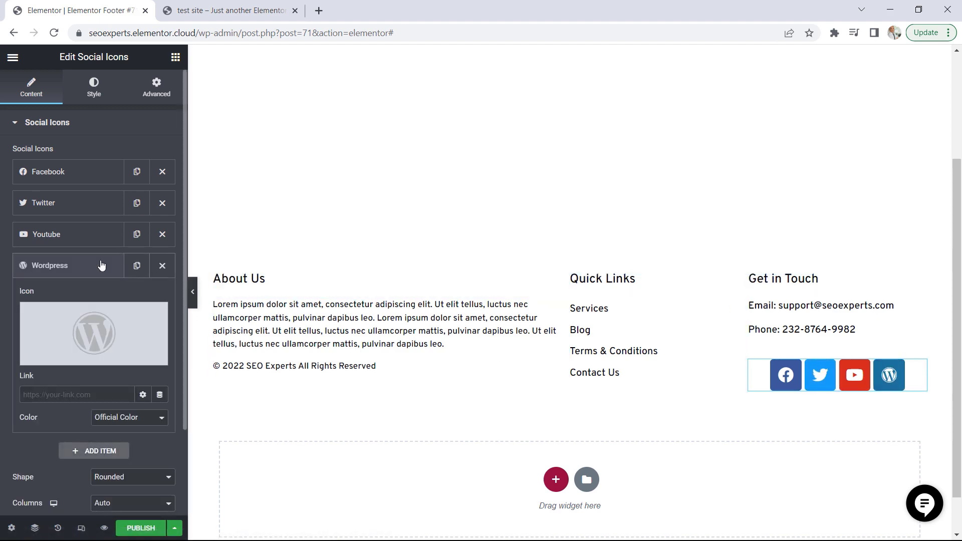
click(70, 320)
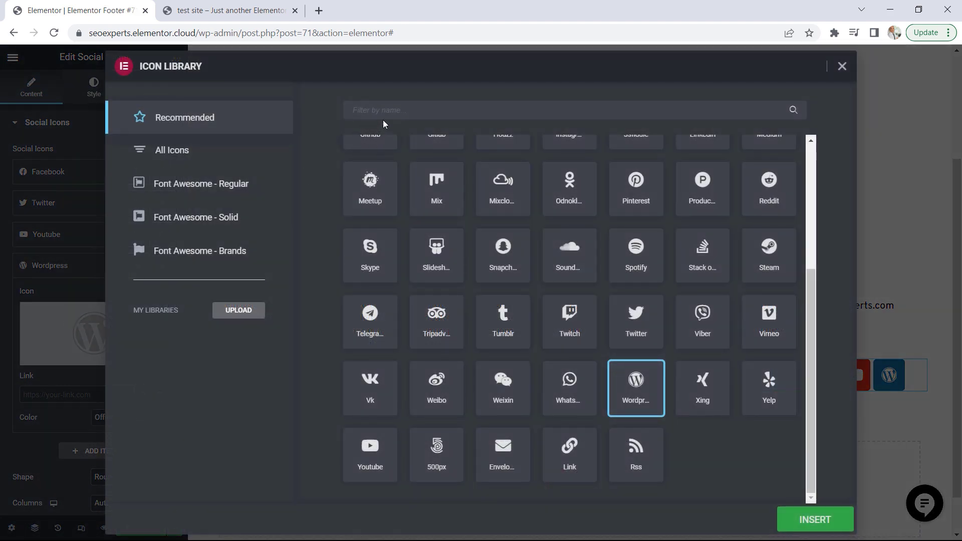
click(402, 109)
text(linked)
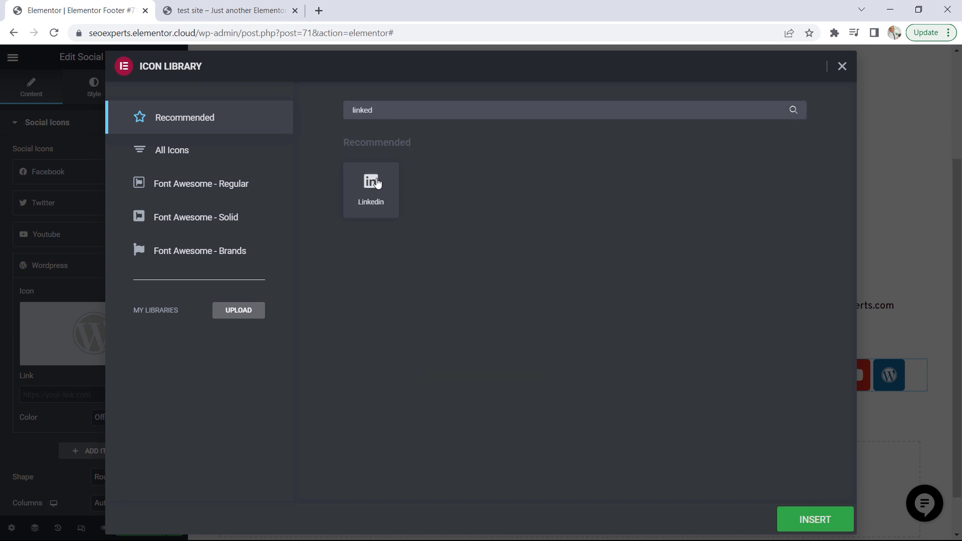
click(377, 183)
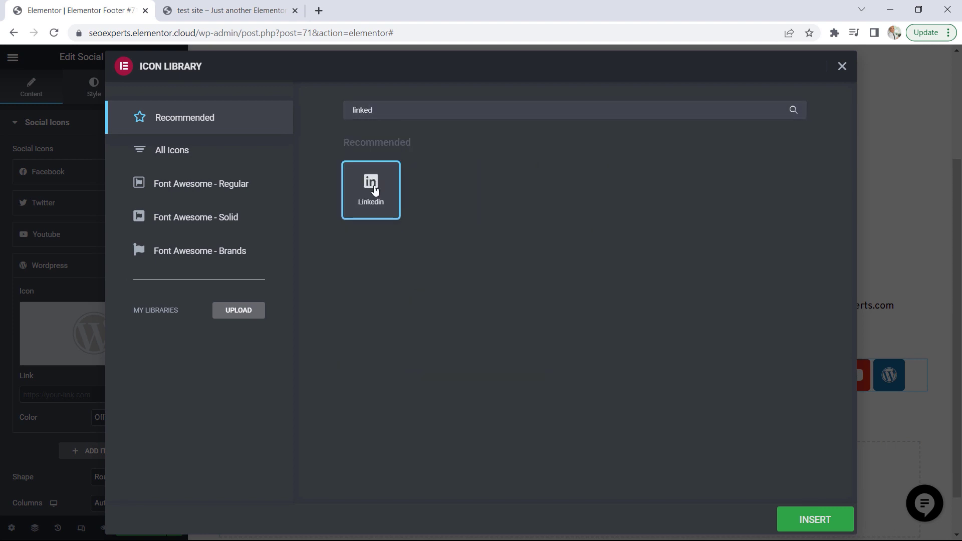
click(815, 520)
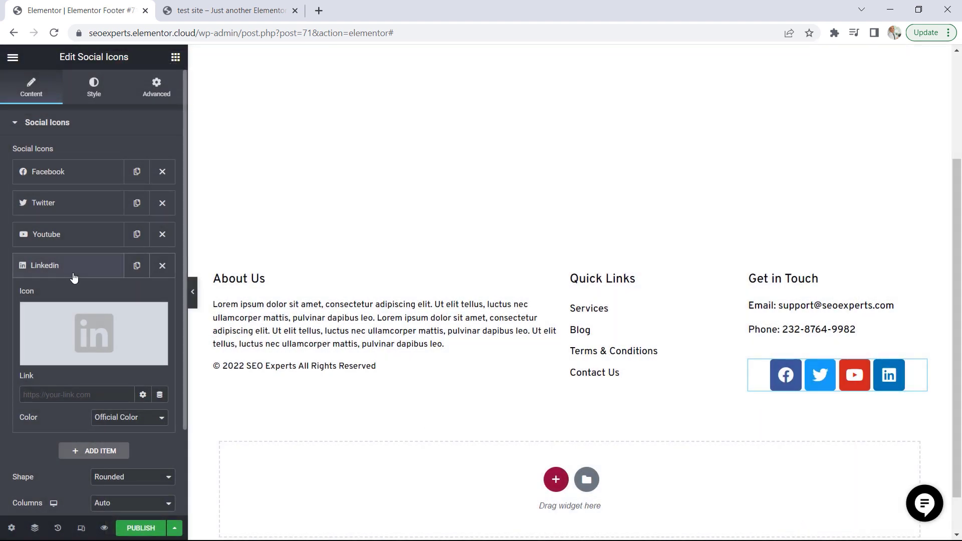
click(162, 266)
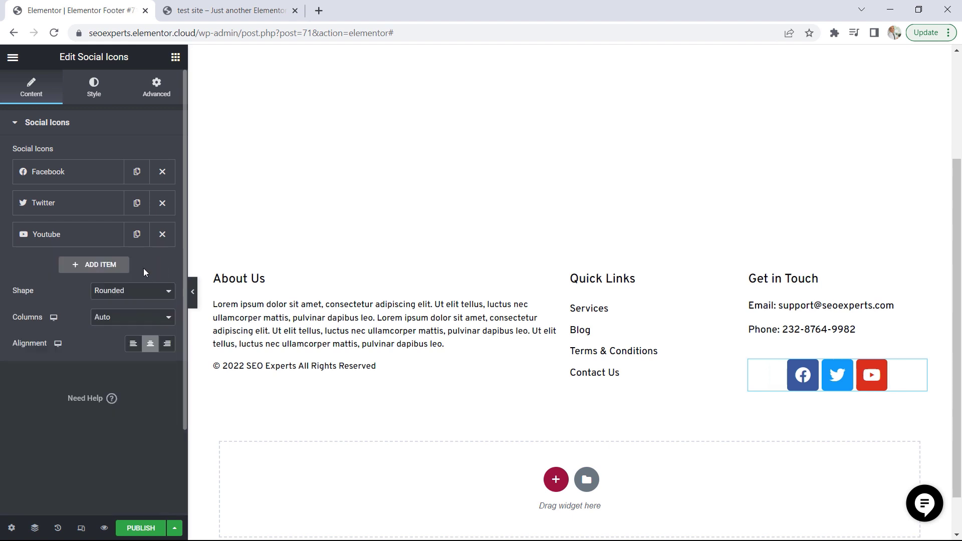
Look at the Facebook item's link settings and align the social icons to the left
click(61, 177)
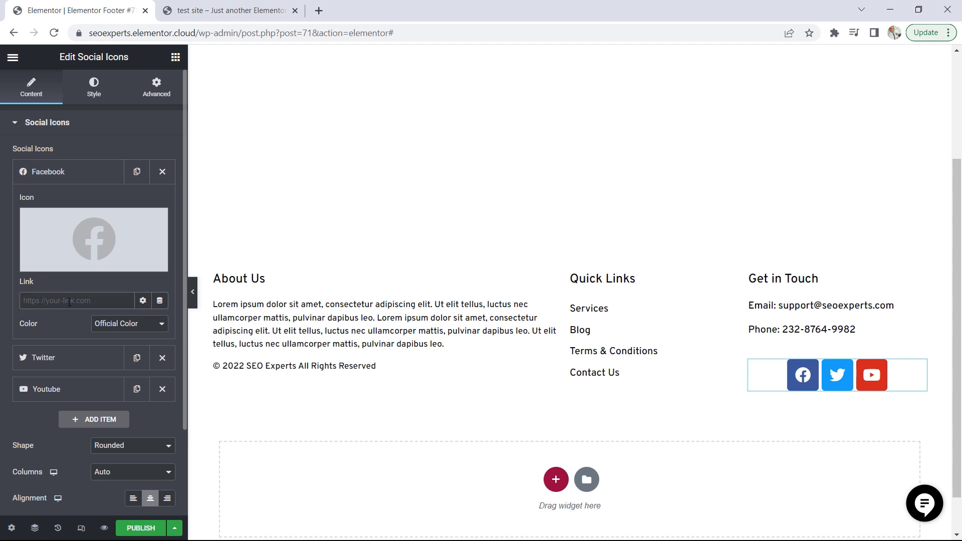
click(60, 176)
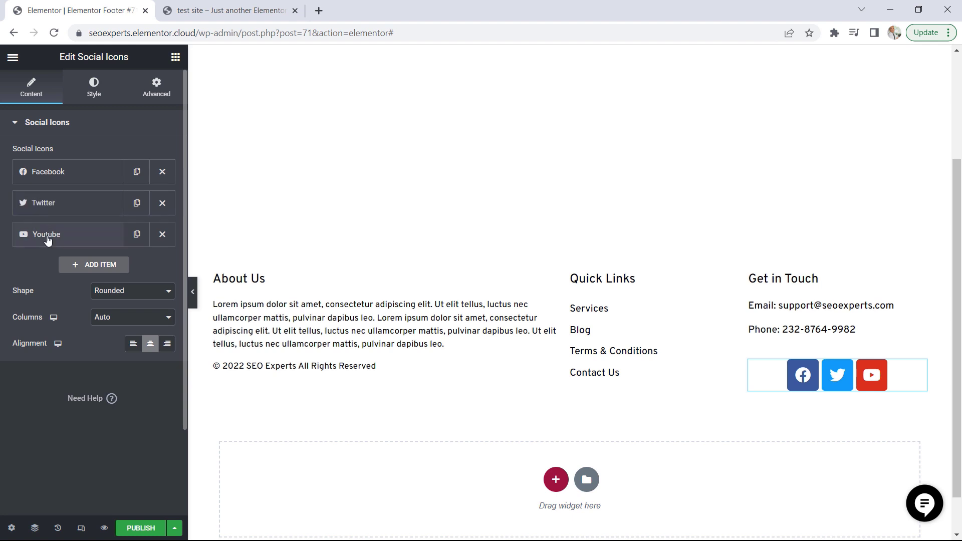
click(134, 346)
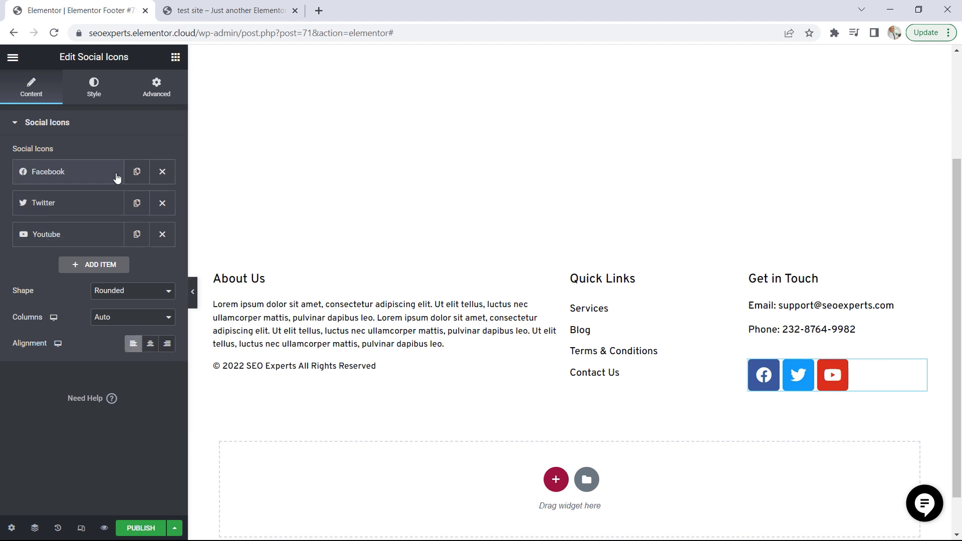
Give the social icons custom colors, with #fff as primary and the Accent global color as secondary
click(94, 86)
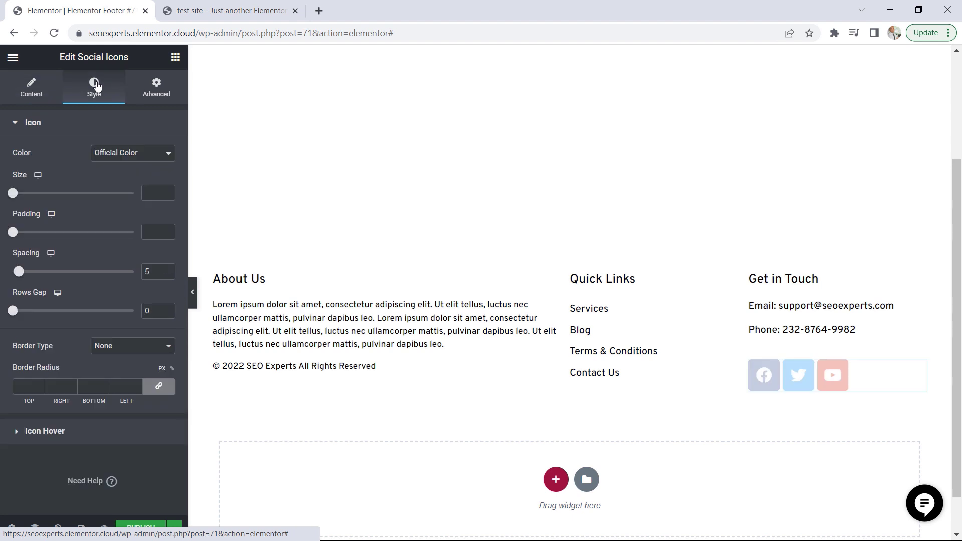
click(125, 156)
click(110, 176)
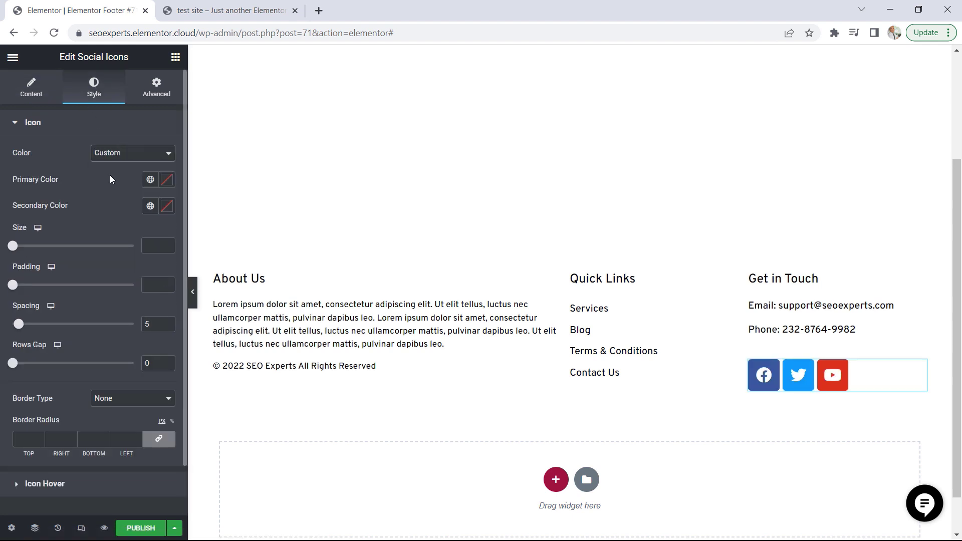
click(167, 180)
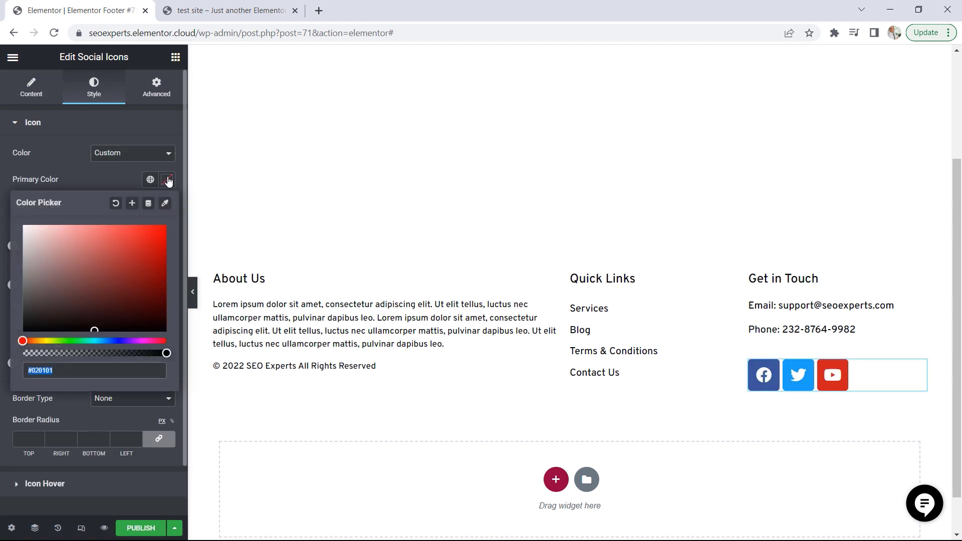
text(#ffffff)
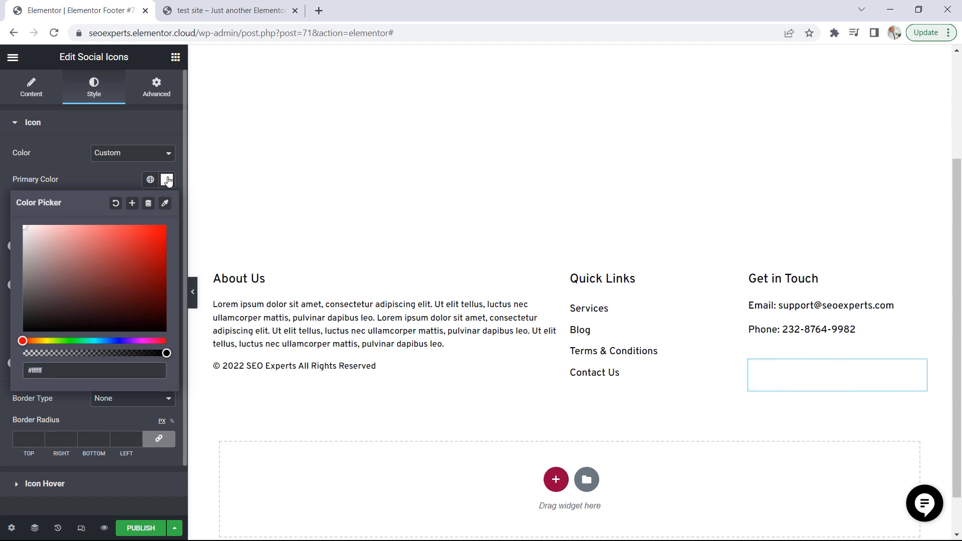
click(168, 181)
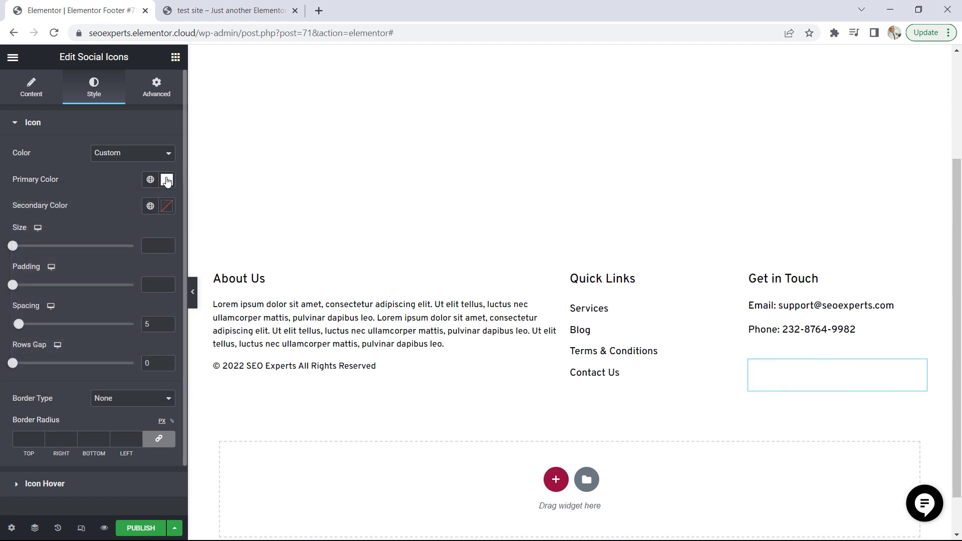
click(151, 206)
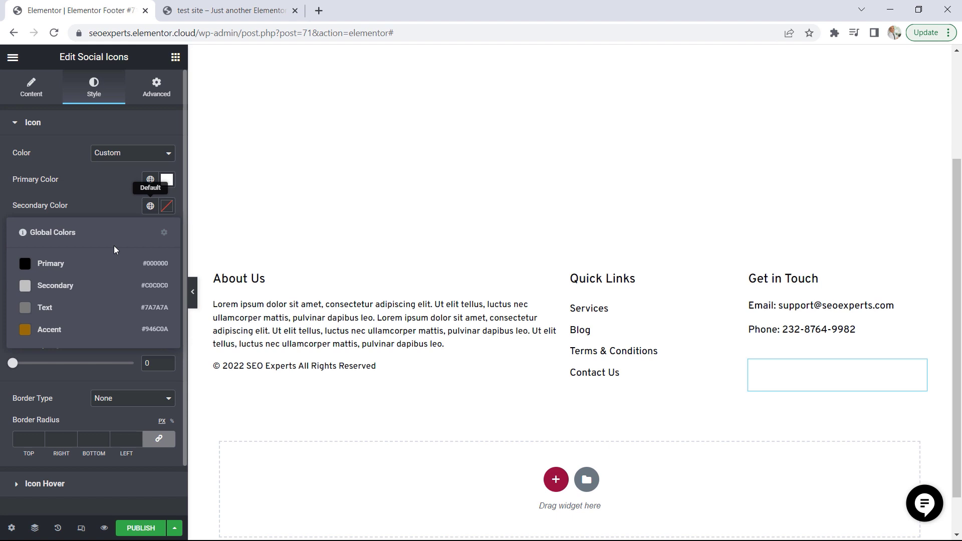
click(51, 333)
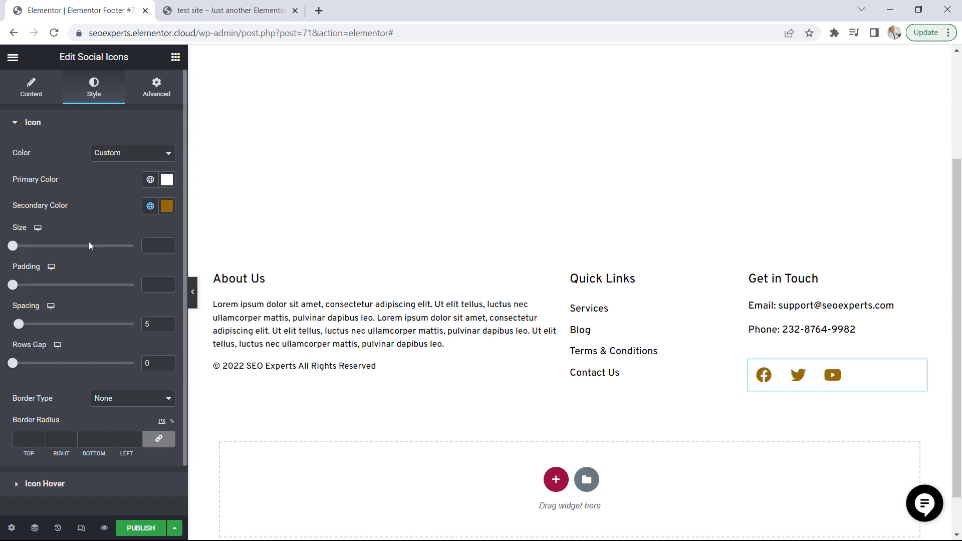
Set the social icons' size to 15 and compare the footer with the demo site
click(167, 245)
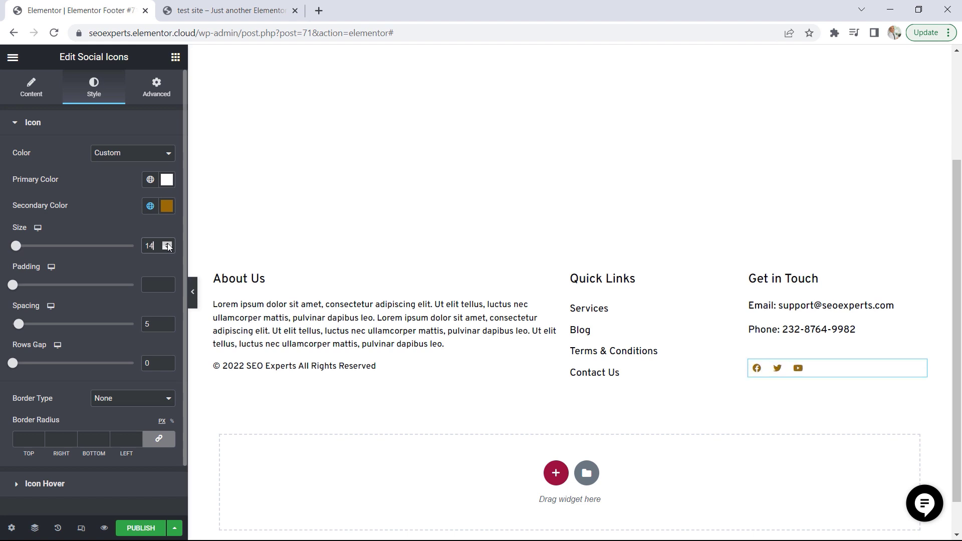
click(168, 245)
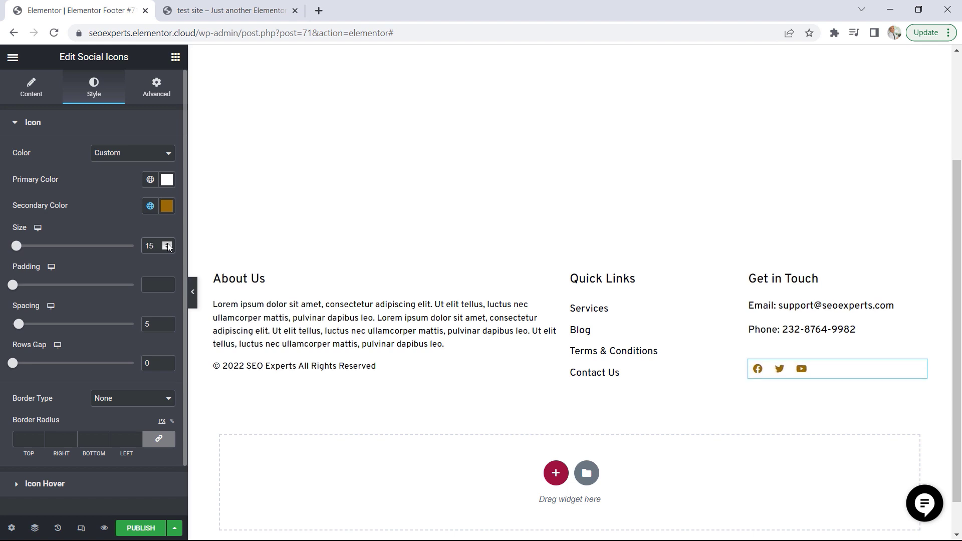
click(216, 11)
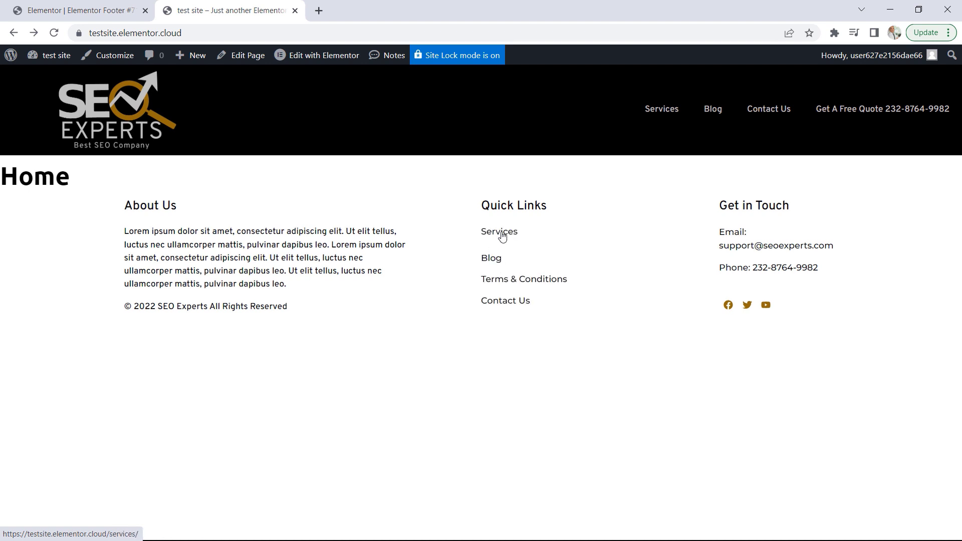
click(62, 5)
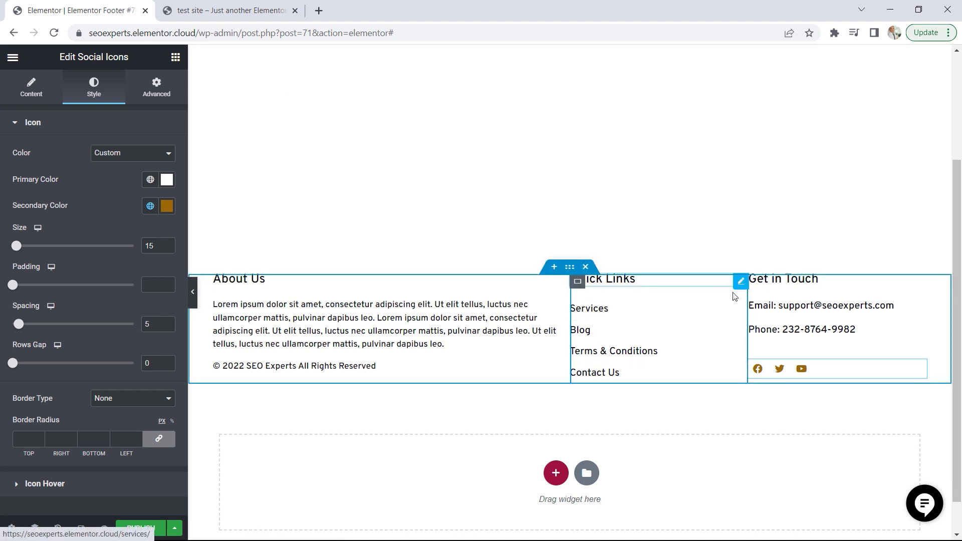
Set the Quick Links menu's pointer to Text and its animation to Float
click(741, 308)
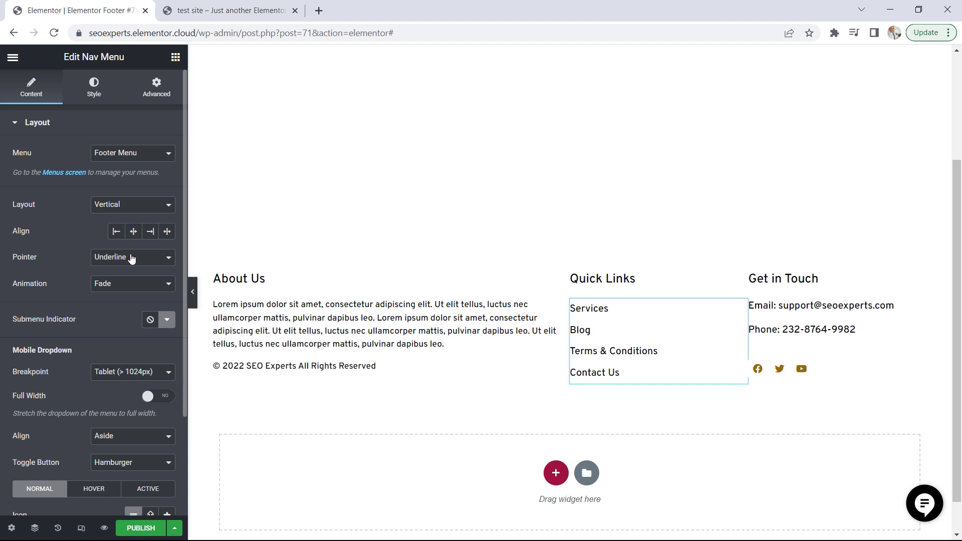
click(113, 257)
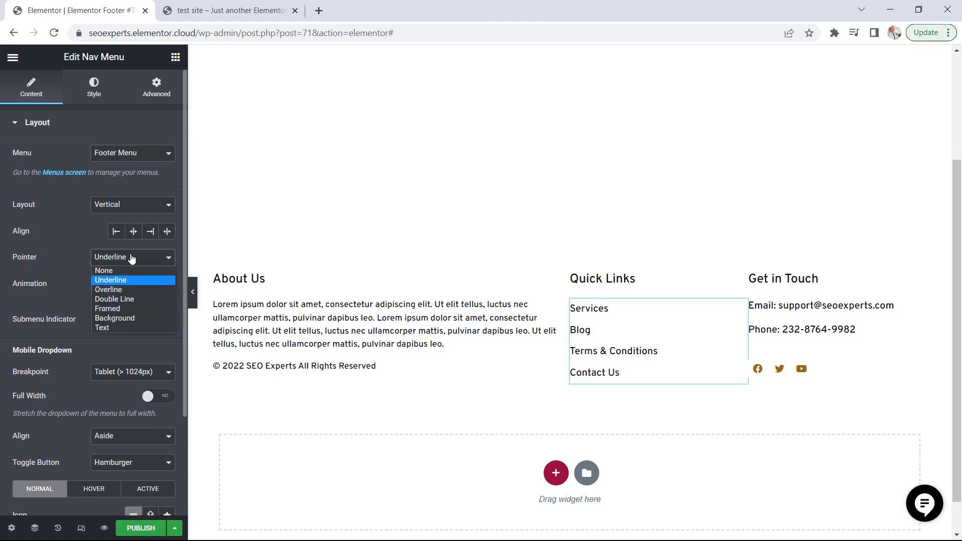
click(109, 328)
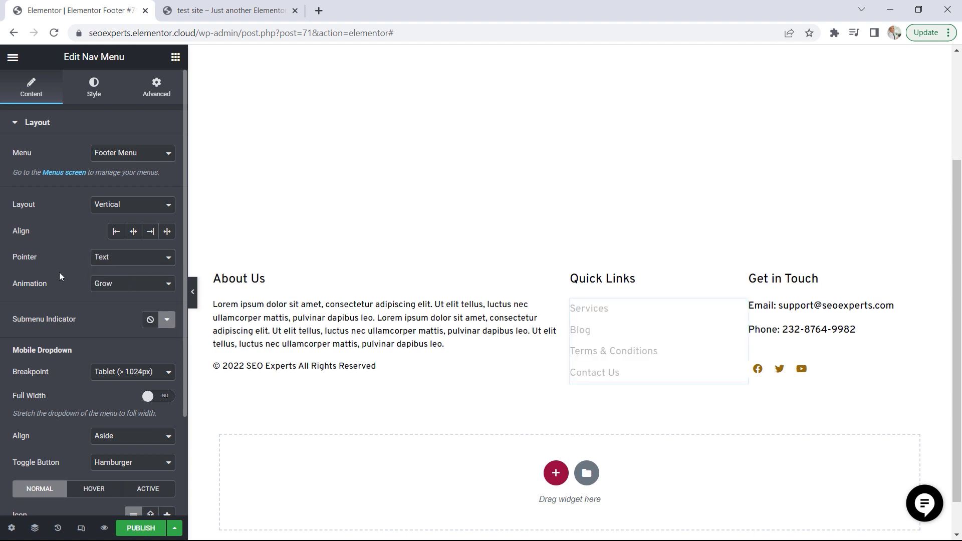
click(125, 284)
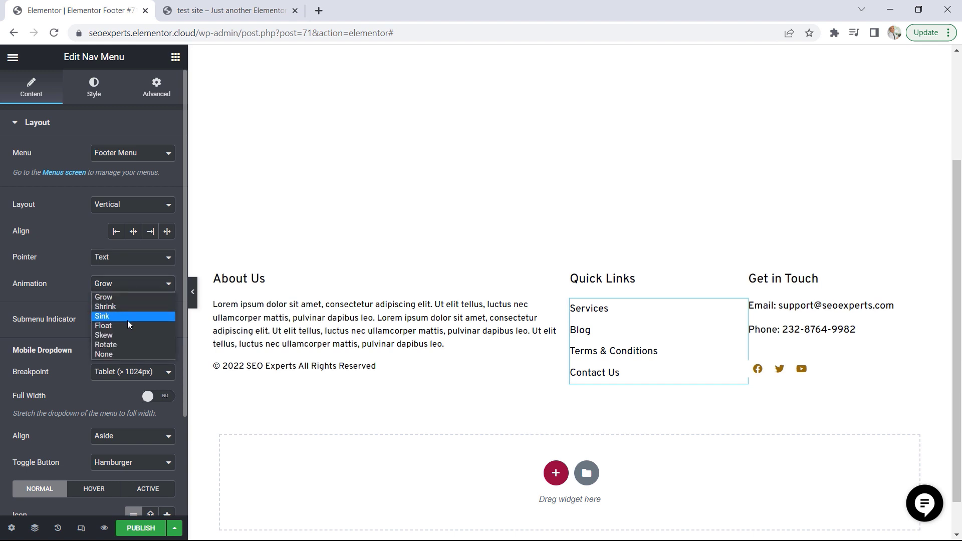
click(113, 326)
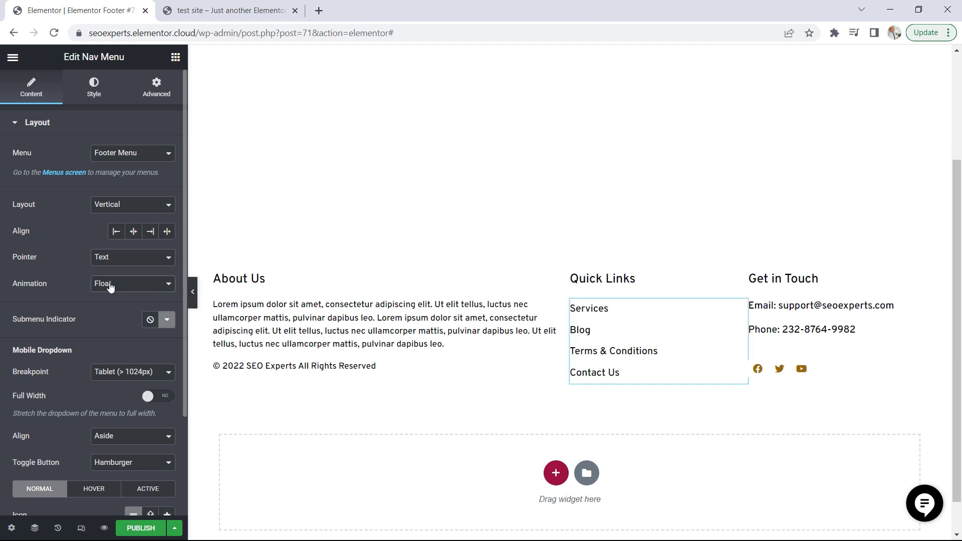
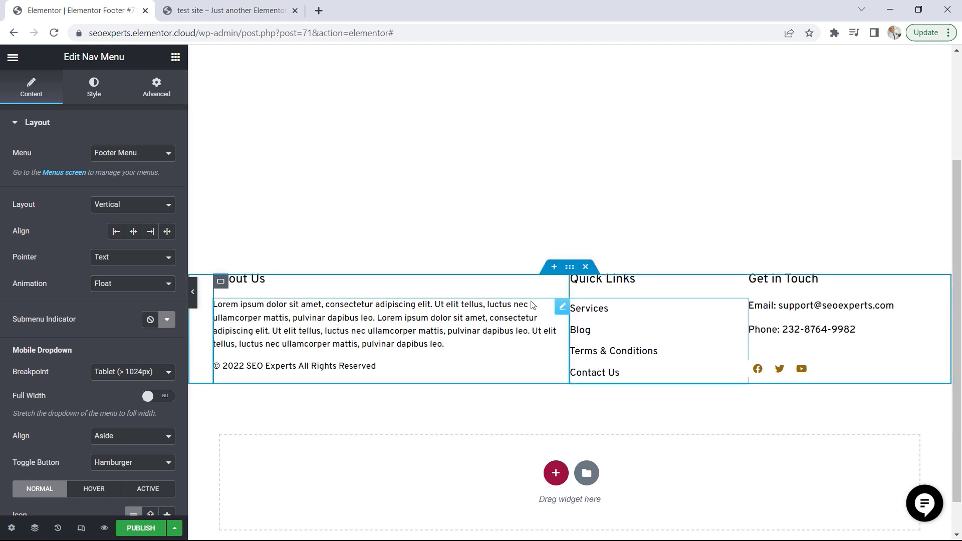
Publish the footer template with a display condition that includes the Entire Site
click(136, 527)
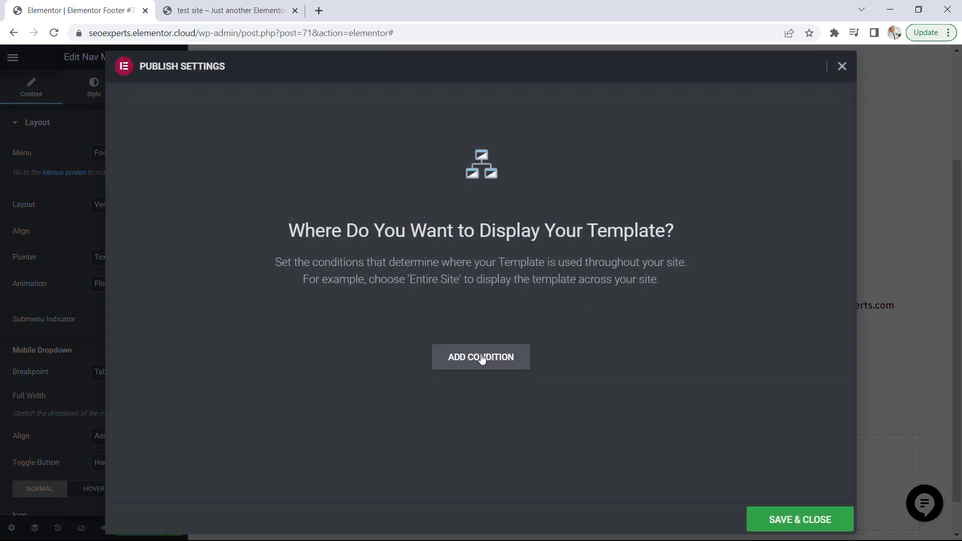
click(482, 358)
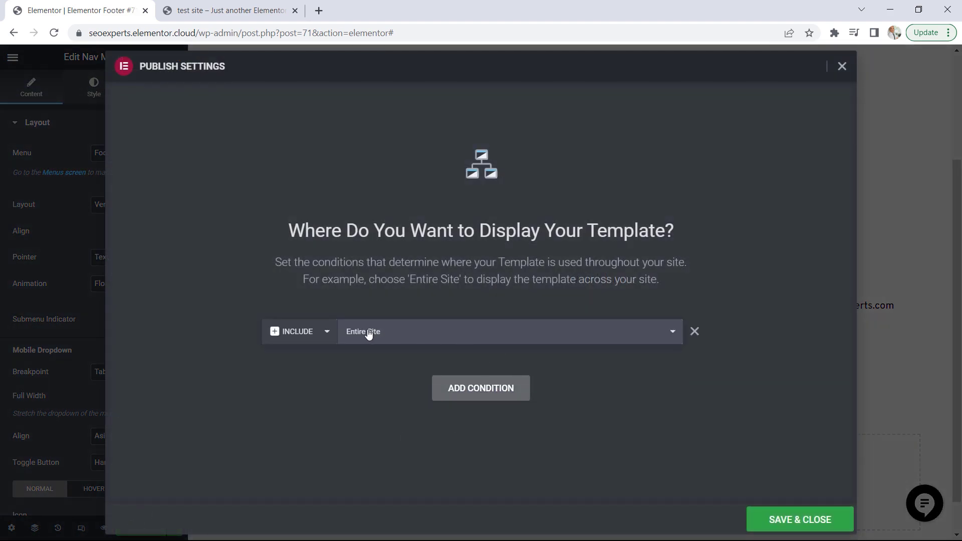
click(789, 523)
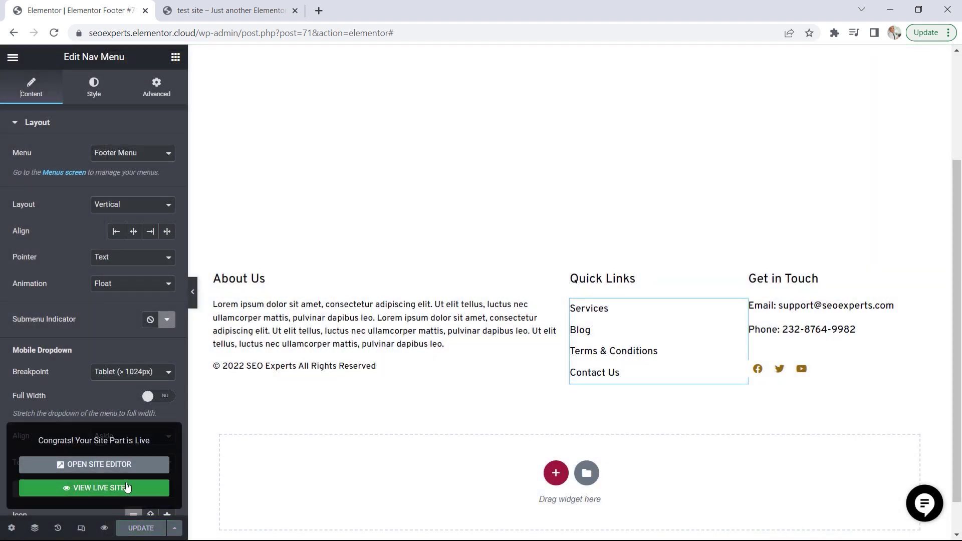
View the live site and examine the published header and footer, including the logo's link
click(127, 488)
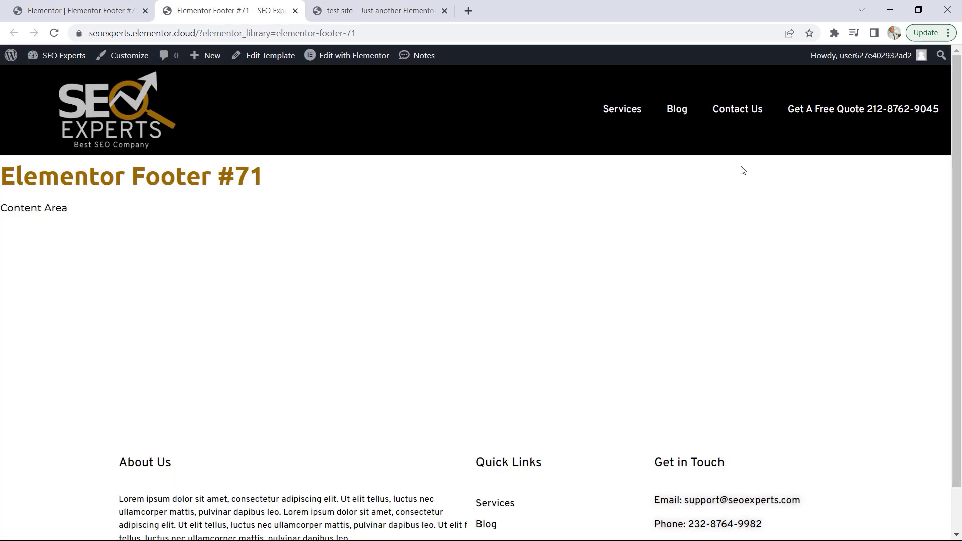
drag(959, 130, 958, 176)
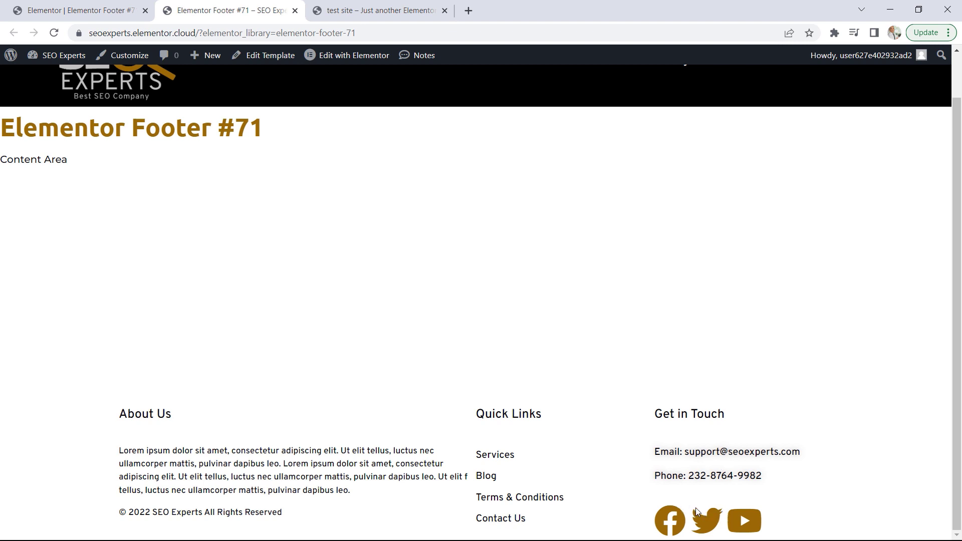
scroll(697, 507, up, 1)
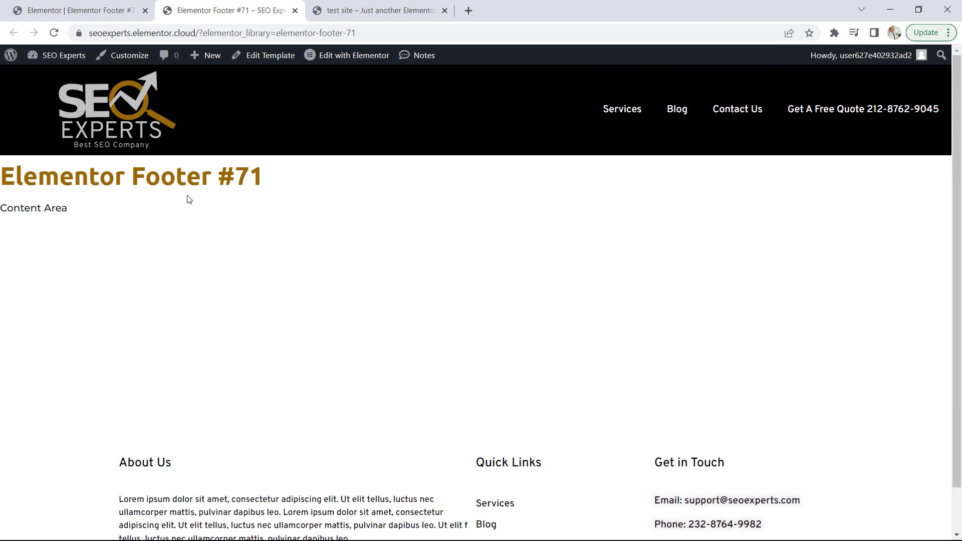
click(134, 118)
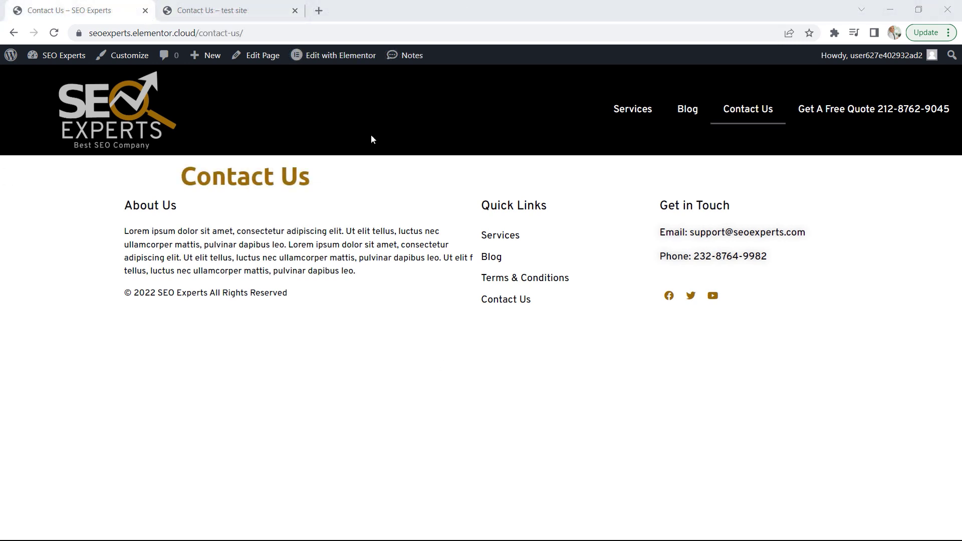
Check the demo's Contact Us page and open the SEO Experts Contact Us page for editing with Elementor
click(237, 4)
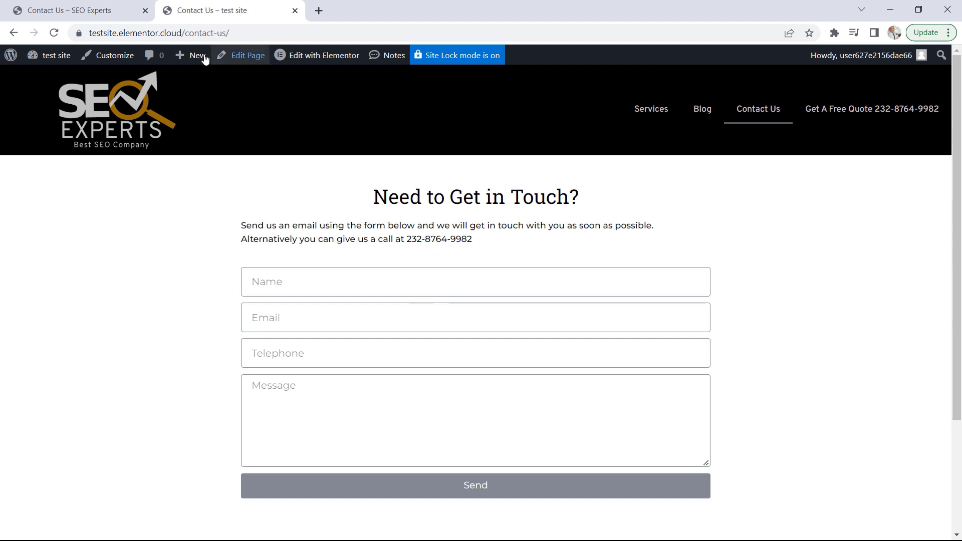
click(86, 10)
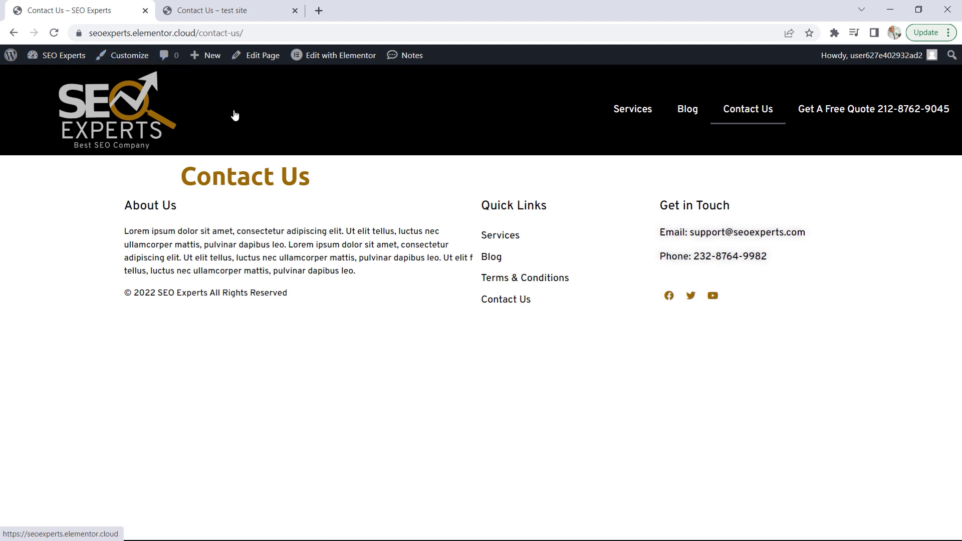
click(257, 57)
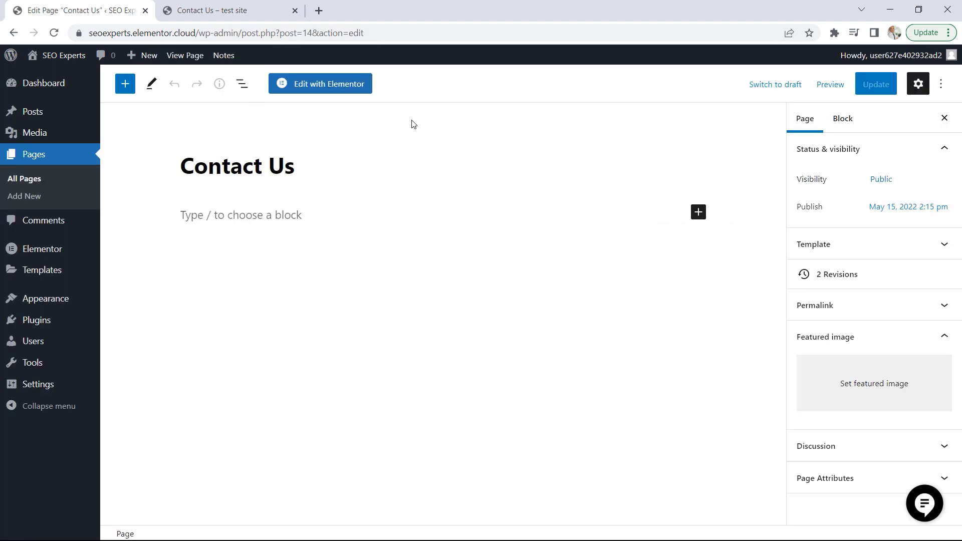
click(319, 86)
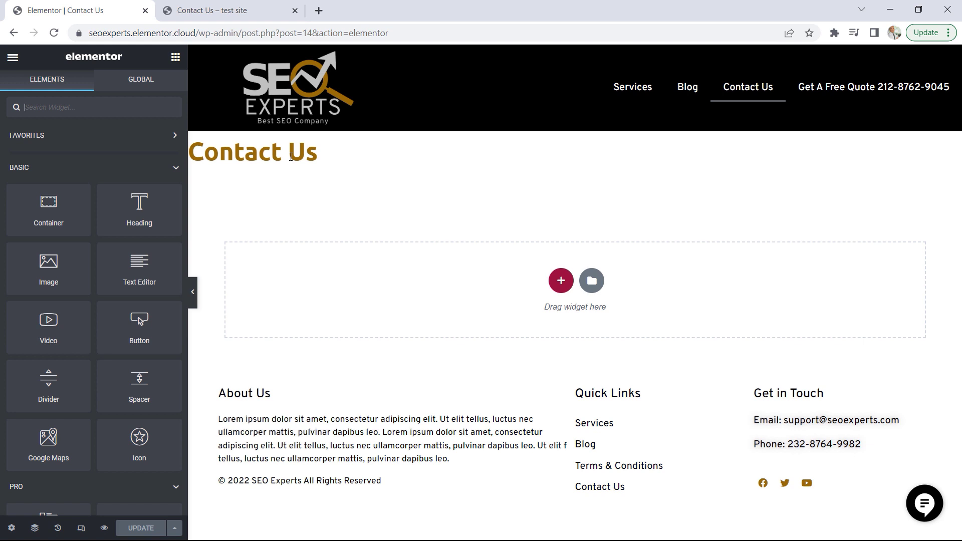
Hide the page title on the Contact Us page
drag(330, 154, 262, 152)
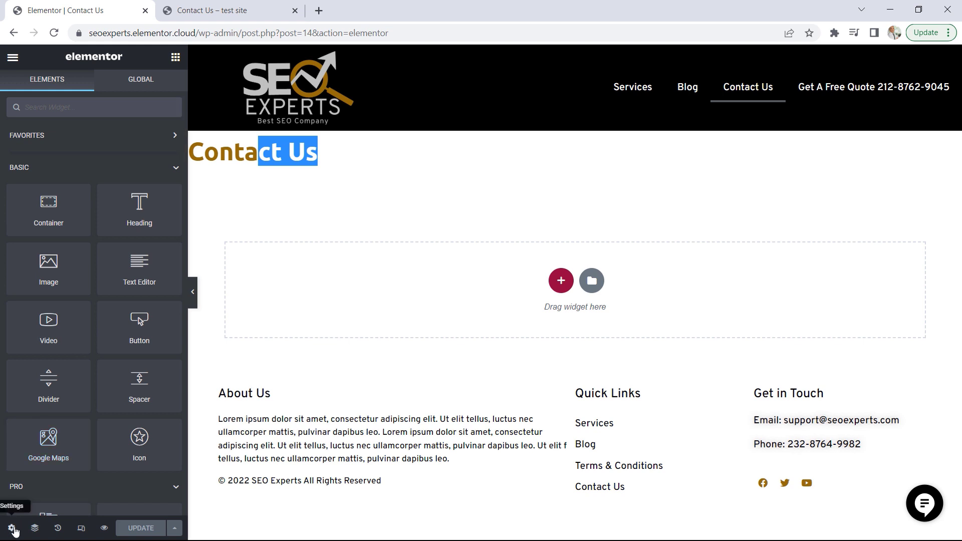
click(12, 529)
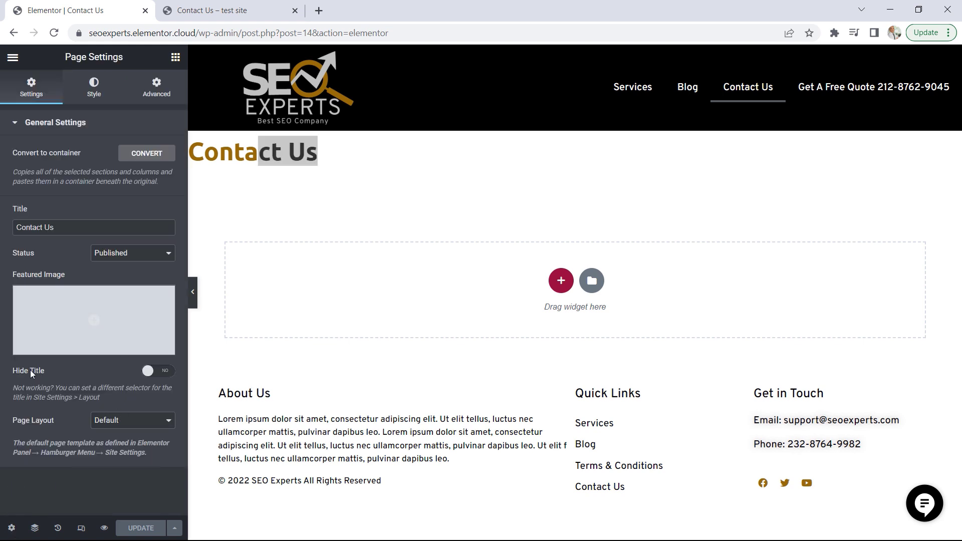
click(150, 371)
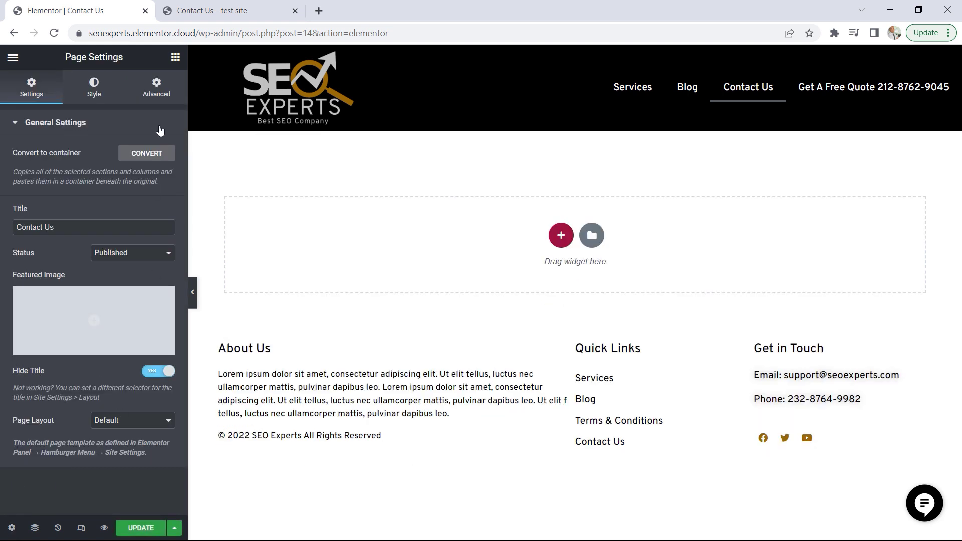
click(159, 85)
Add a Heading widget to the empty page content area with the title "Need to Get in Touch?"
click(176, 57)
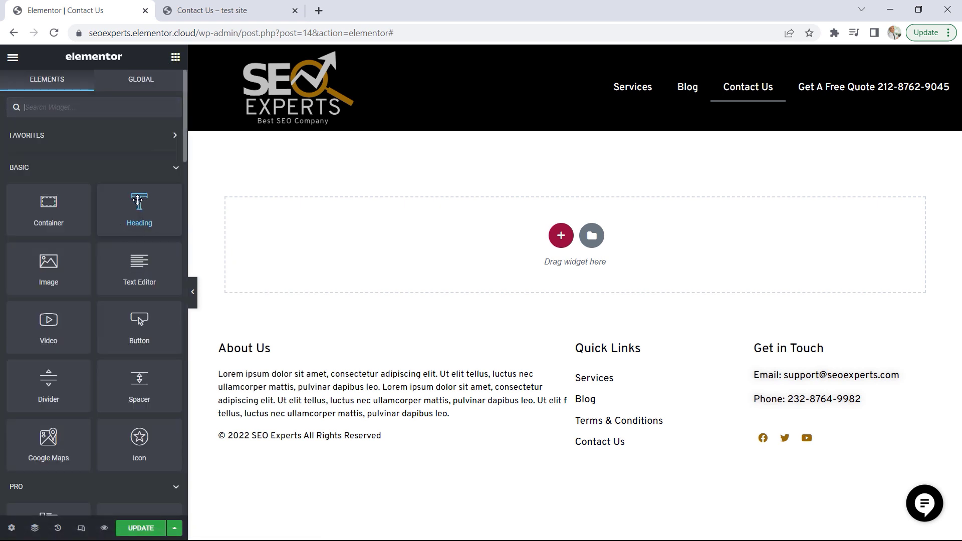
drag(136, 200, 388, 232)
drag(111, 167, 1, 165)
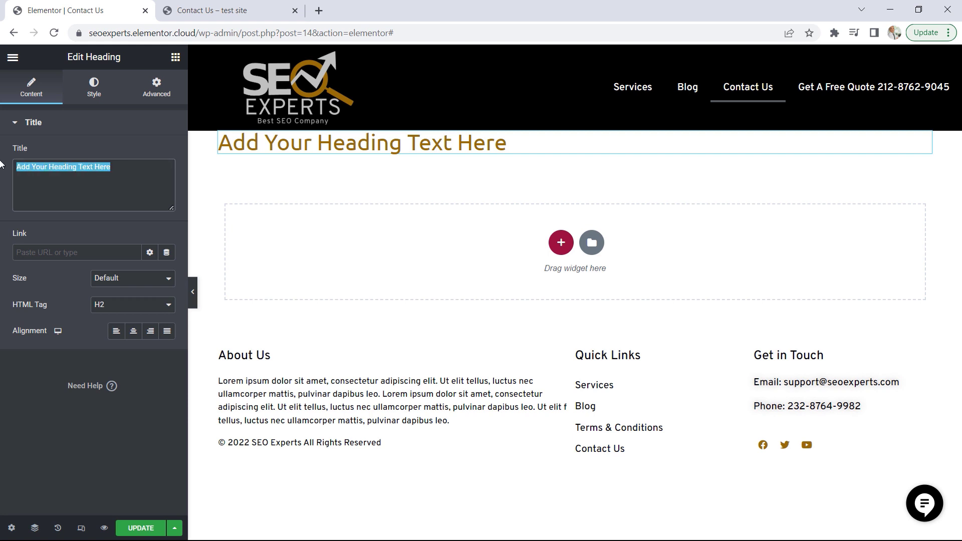
text(Need to )
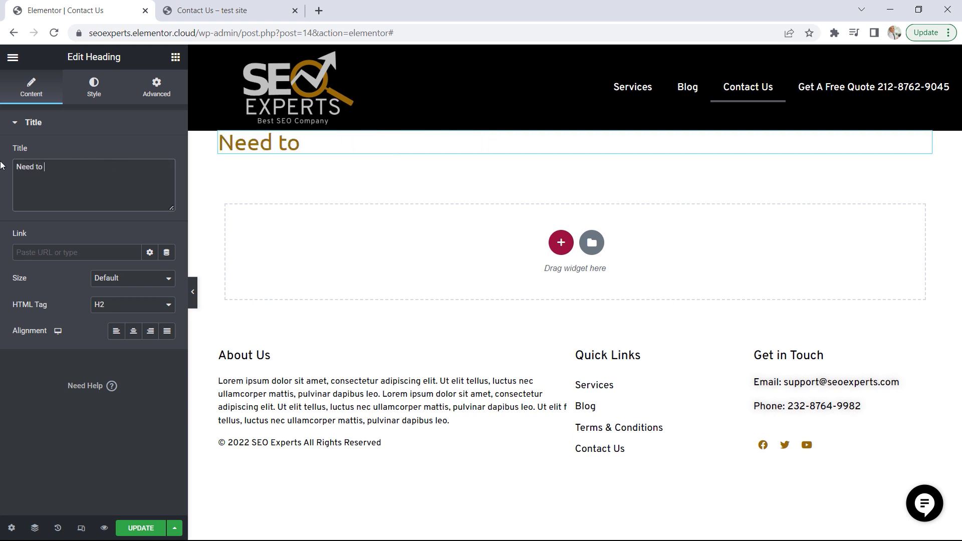
text(Get in)
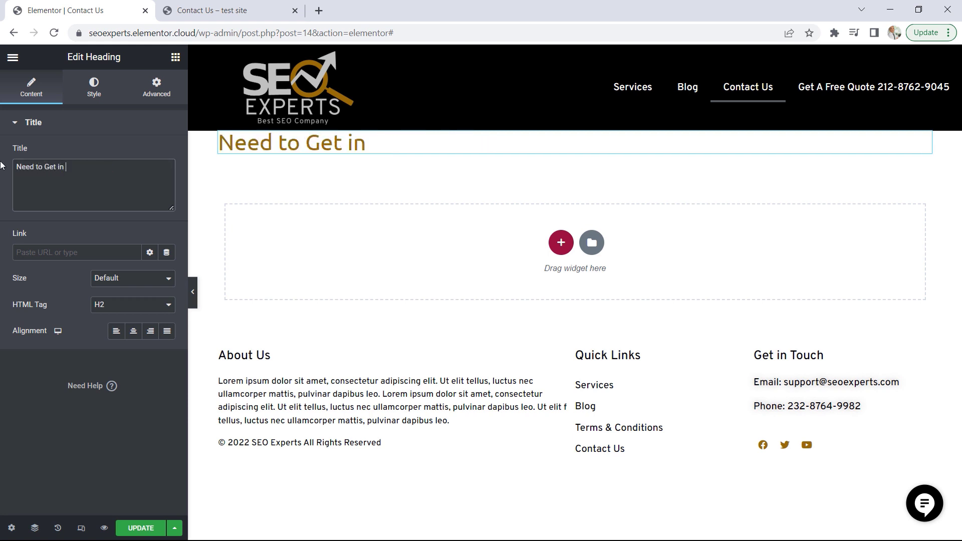
text( Touch?)
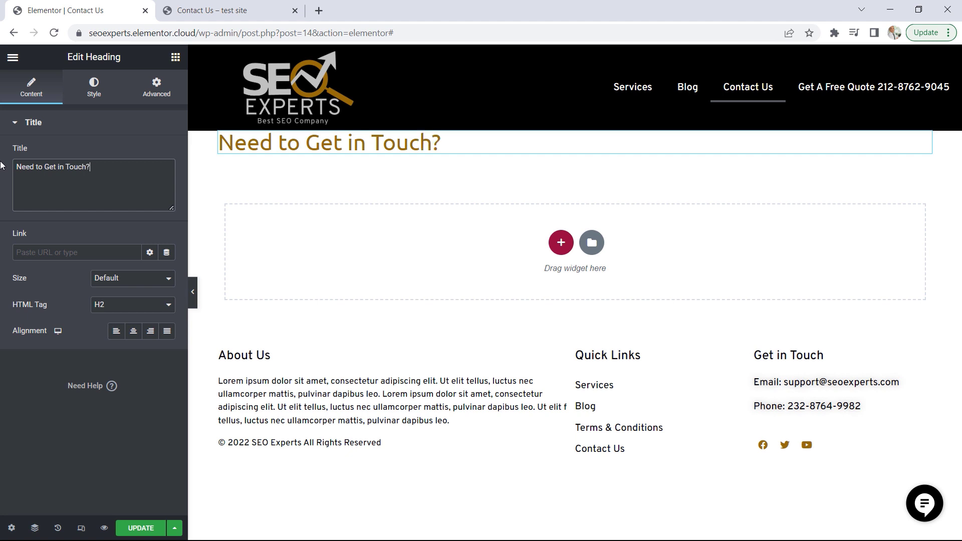
Set the heading's HTML tag to H3 and center it
click(104, 307)
click(107, 335)
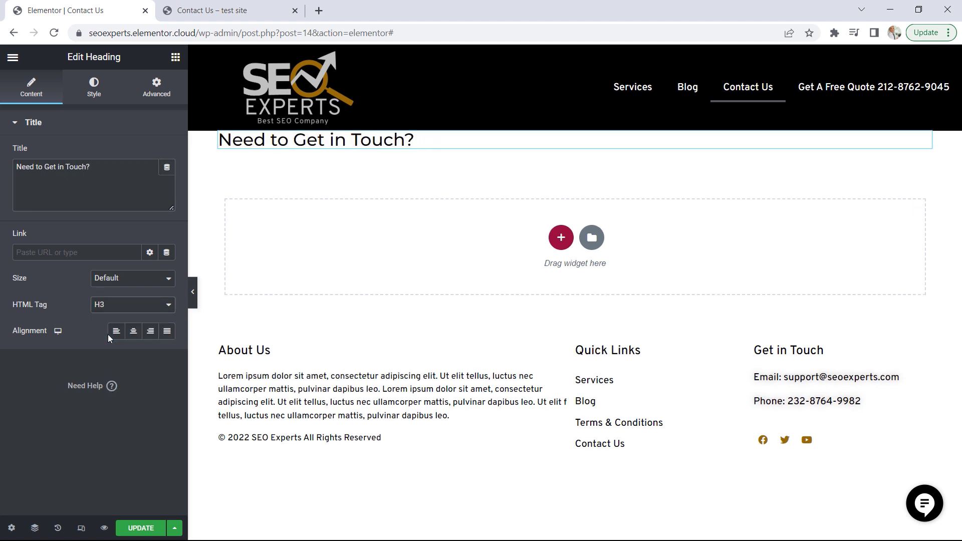
click(134, 333)
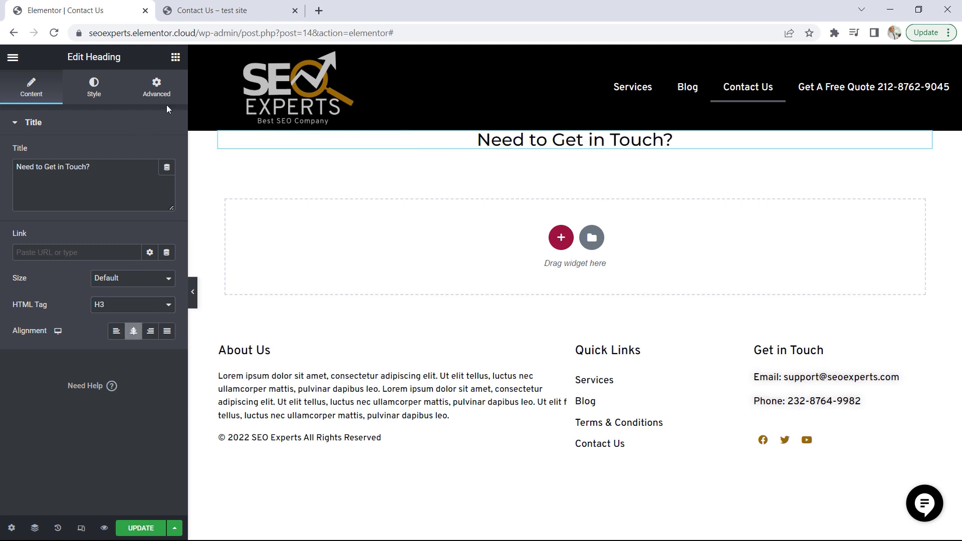
Add a Text Editor widget below the heading and replace its text with the intro paragraph copied from the demo's Contact Us page
click(175, 57)
drag(140, 265, 518, 151)
click(226, 10)
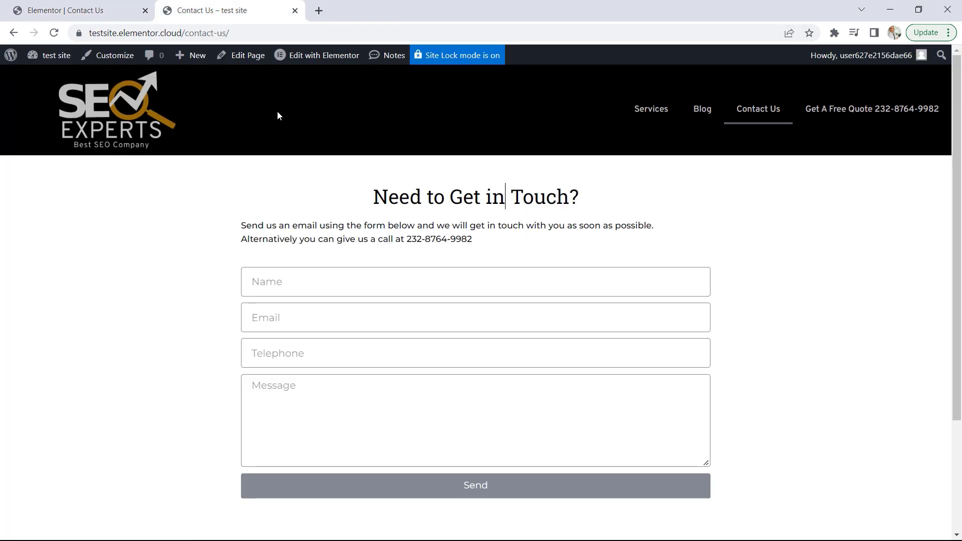
drag(491, 242, 238, 226)
right_click(261, 220)
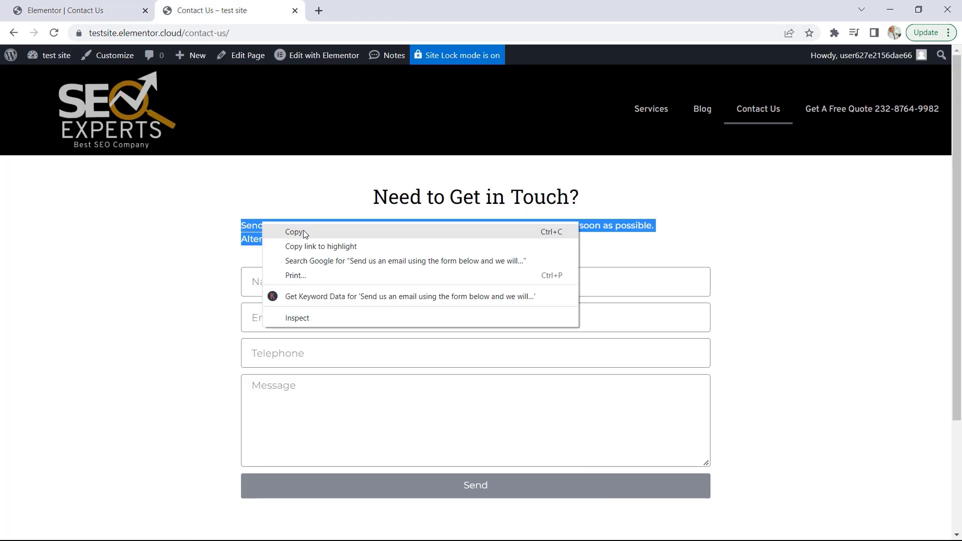
click(304, 233)
click(108, 11)
drag(146, 274, 0, 213)
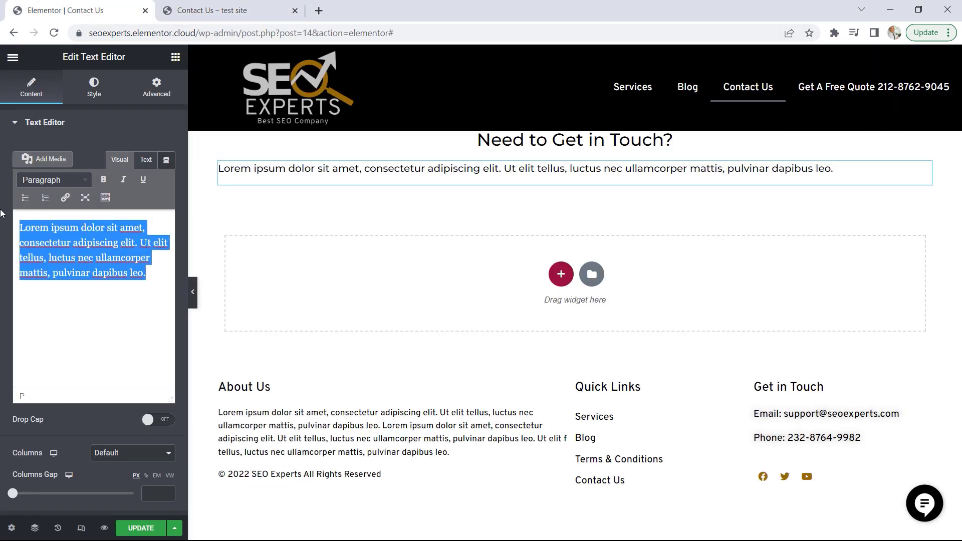
key(ctrl+v)
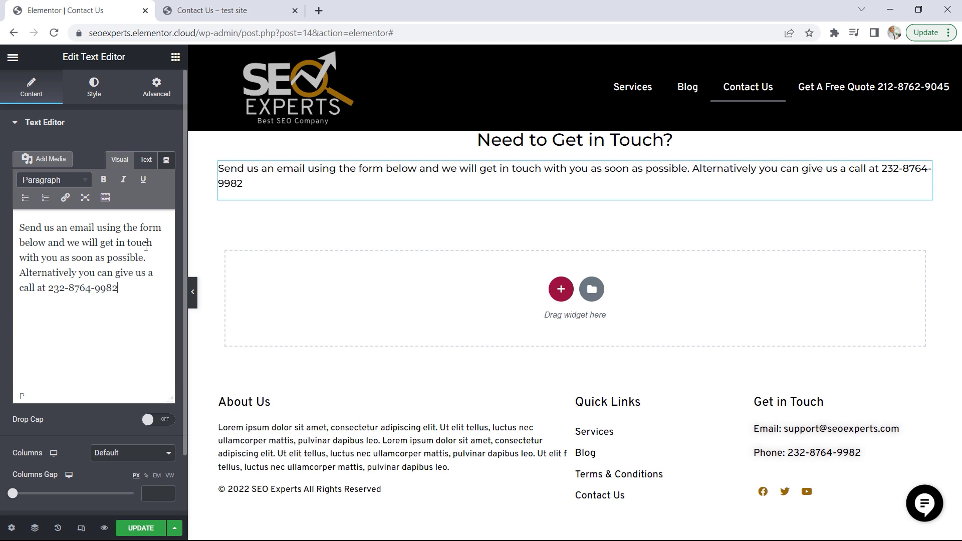
Add a Form widget below the intro paragraph
click(175, 58)
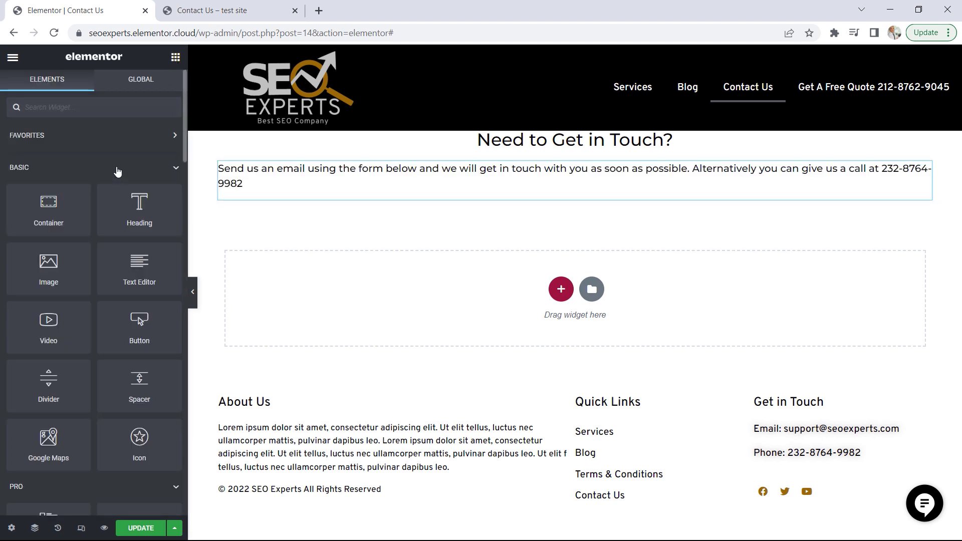
click(117, 169)
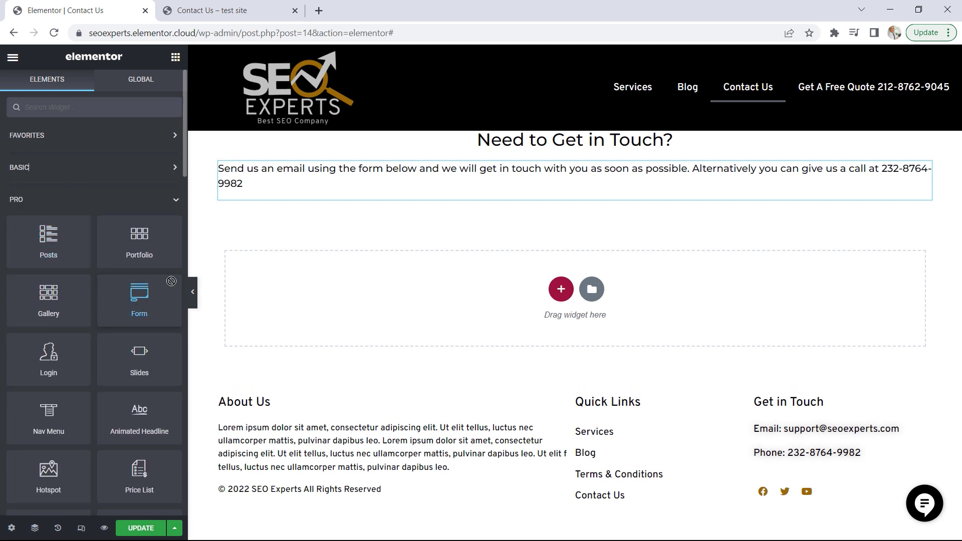
drag(138, 300, 450, 201)
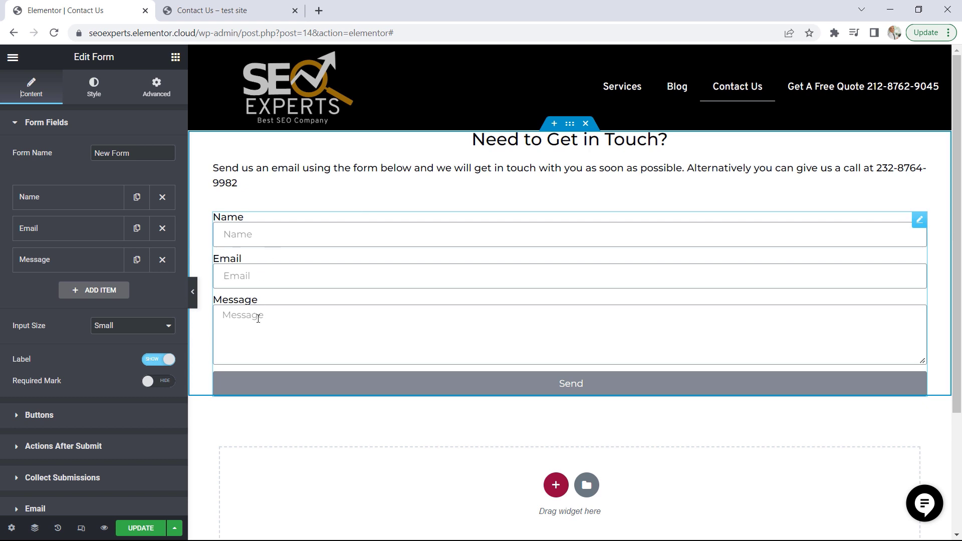
Add a fourth form field of type Tel with the label "Telephone"
click(96, 292)
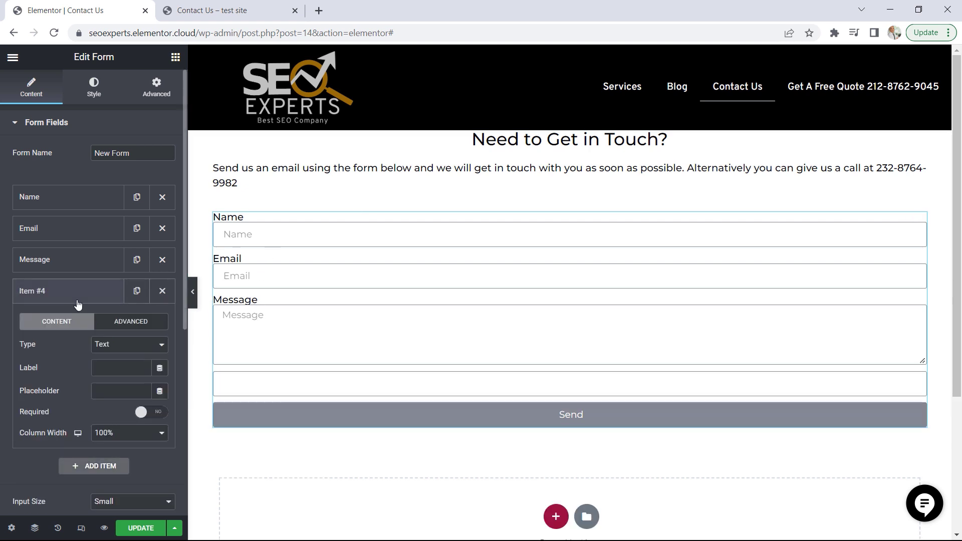
click(120, 346)
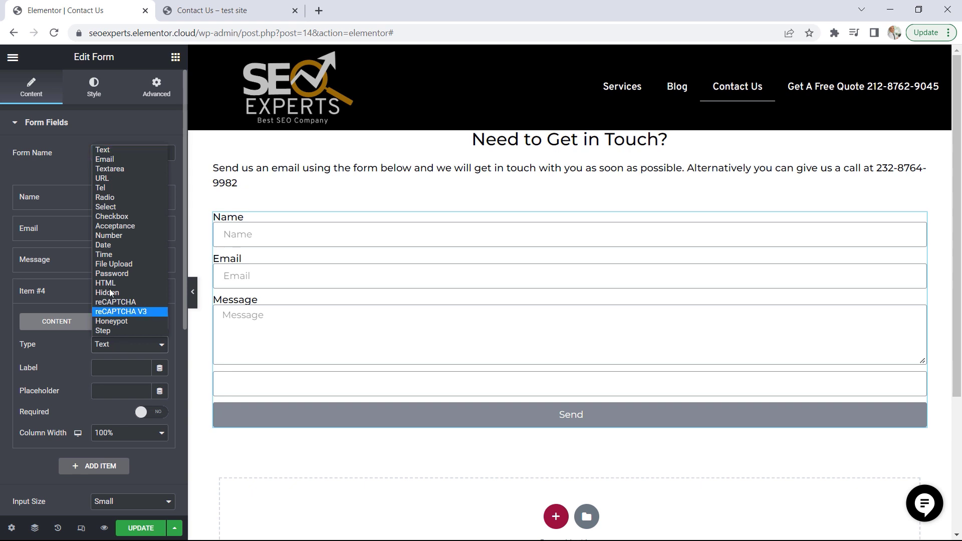
click(104, 190)
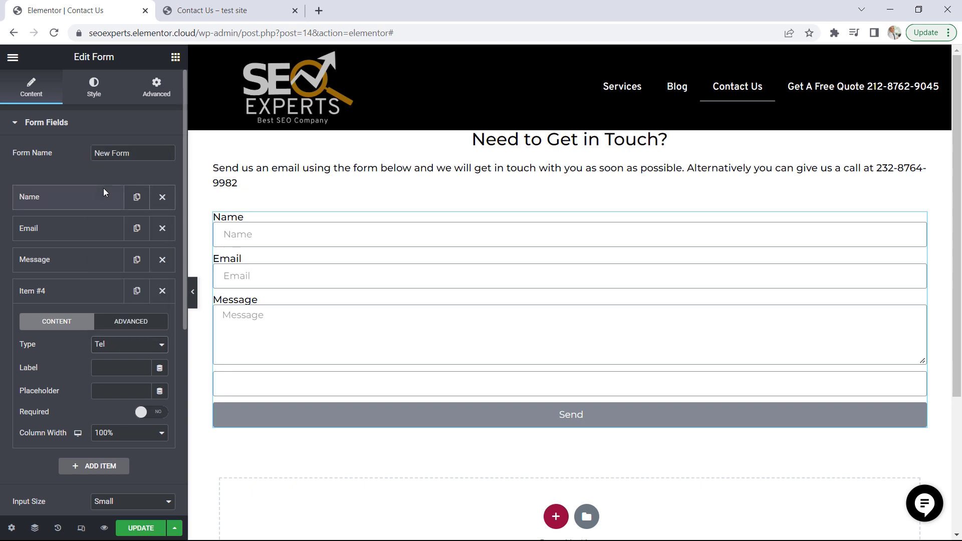
click(107, 369)
text(Telehp)
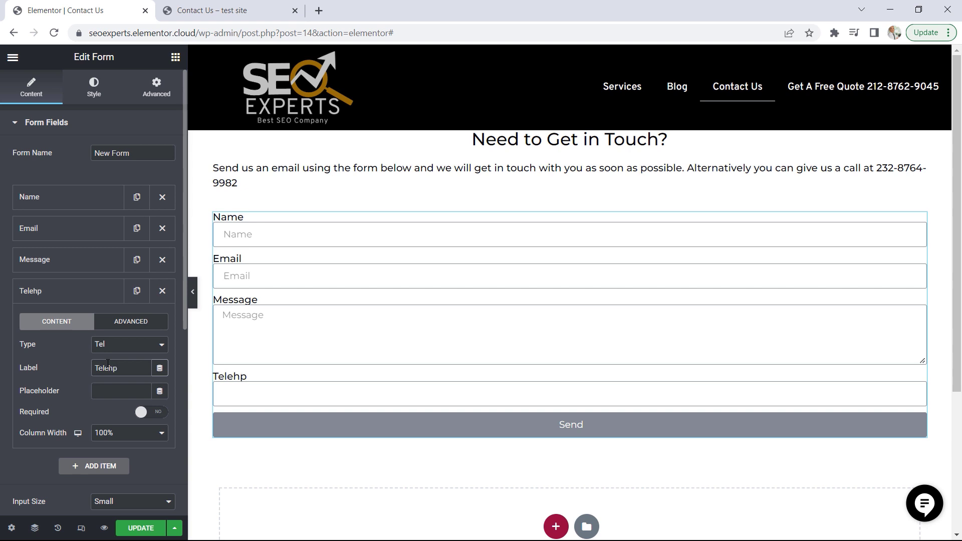
text(hone)
click(112, 368)
key(BackSpace)
Copy the label "Telephone" into the new field's placeholder and move the field above Message
double_click(118, 371)
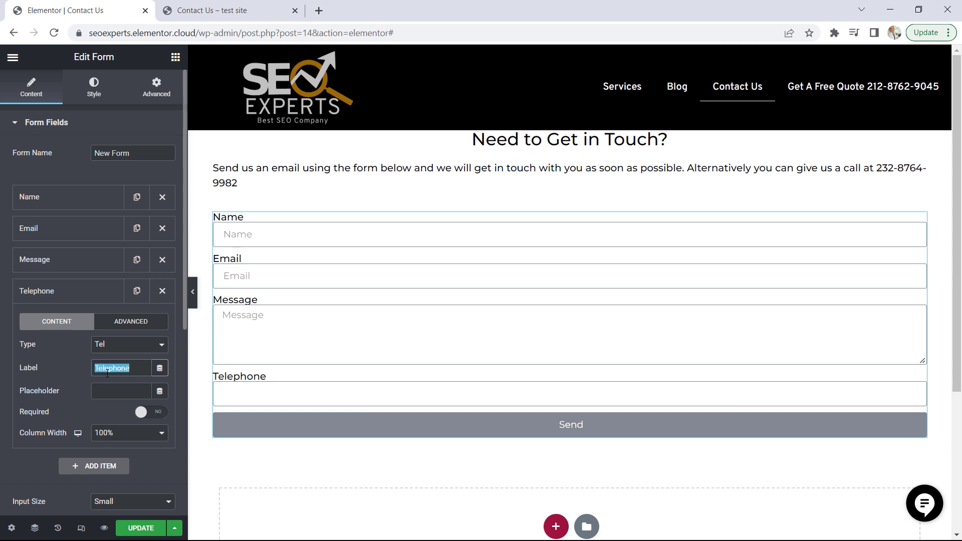
right_click(108, 371)
click(137, 209)
click(103, 389)
key(ctrl+v)
click(48, 294)
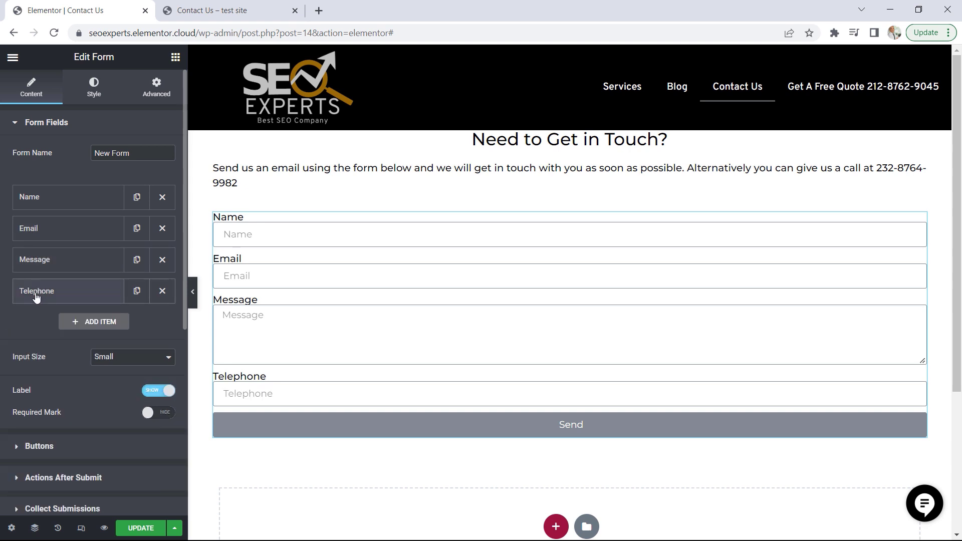
drag(39, 298, 37, 266)
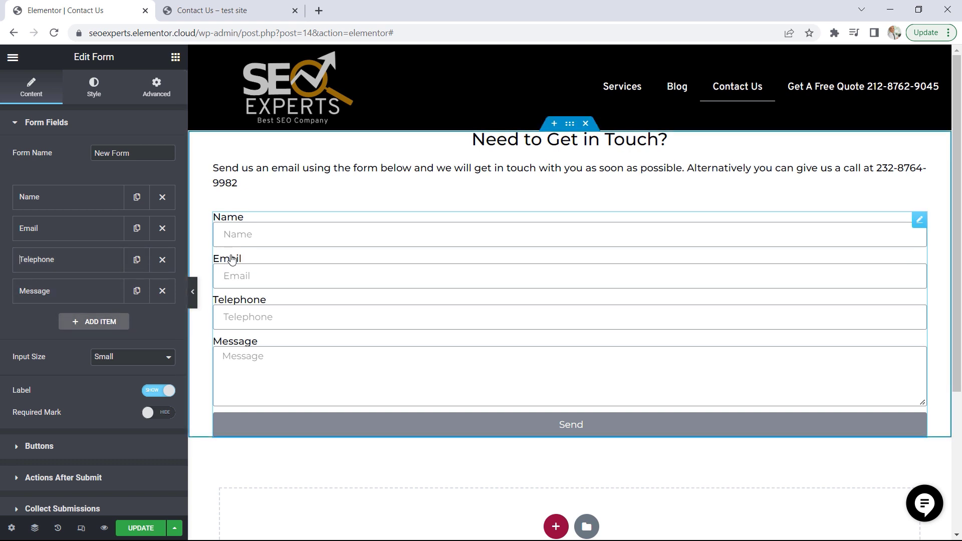
Hide the form's field labels and make the Name field required
click(160, 391)
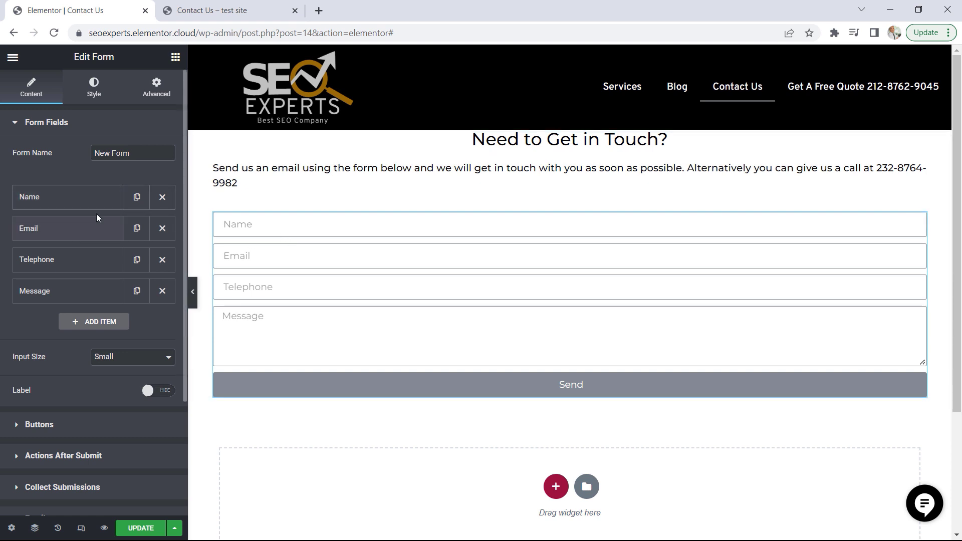
click(36, 200)
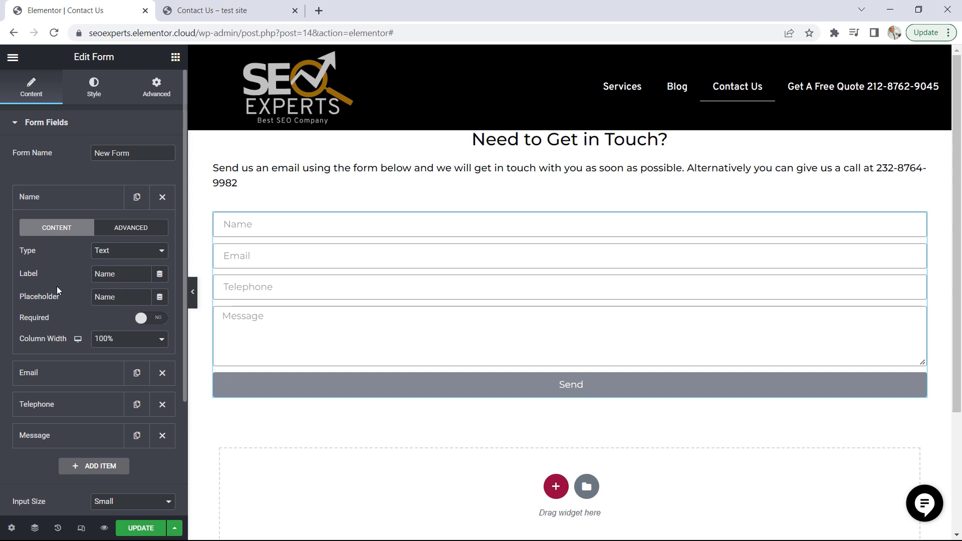
drag(126, 275, 99, 274)
click(97, 297)
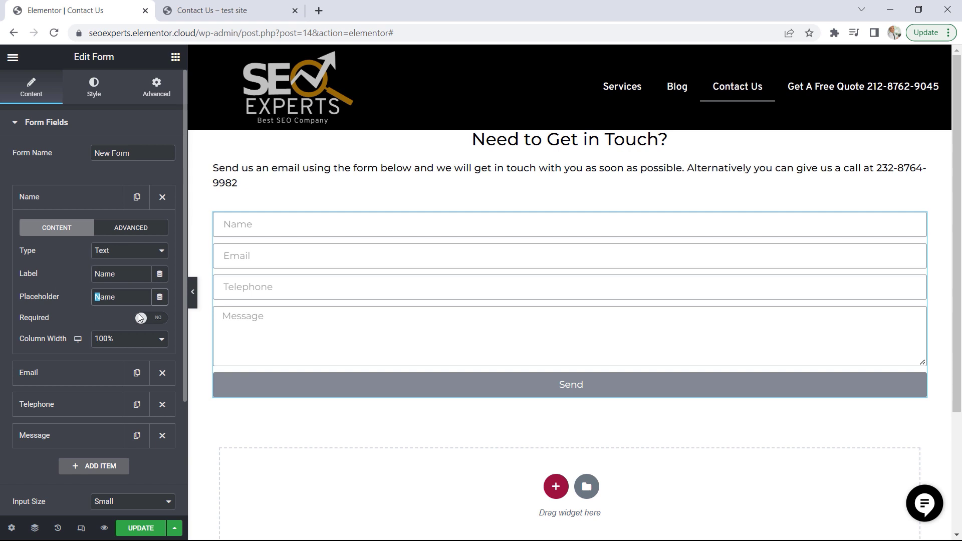
click(161, 317)
click(58, 205)
Make the Message field required and set its height to 6 rows, after checking the Email and Telephone field settings
click(58, 228)
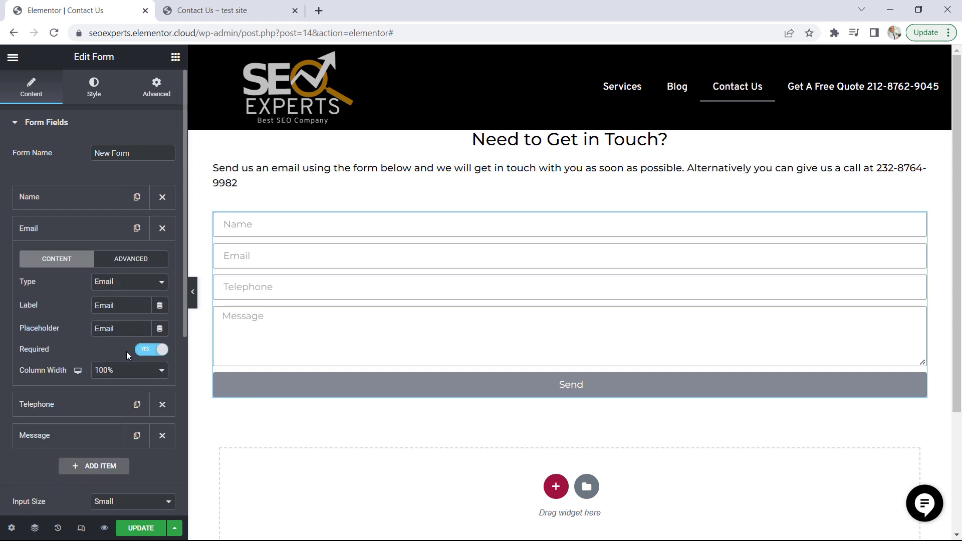
click(51, 234)
click(51, 261)
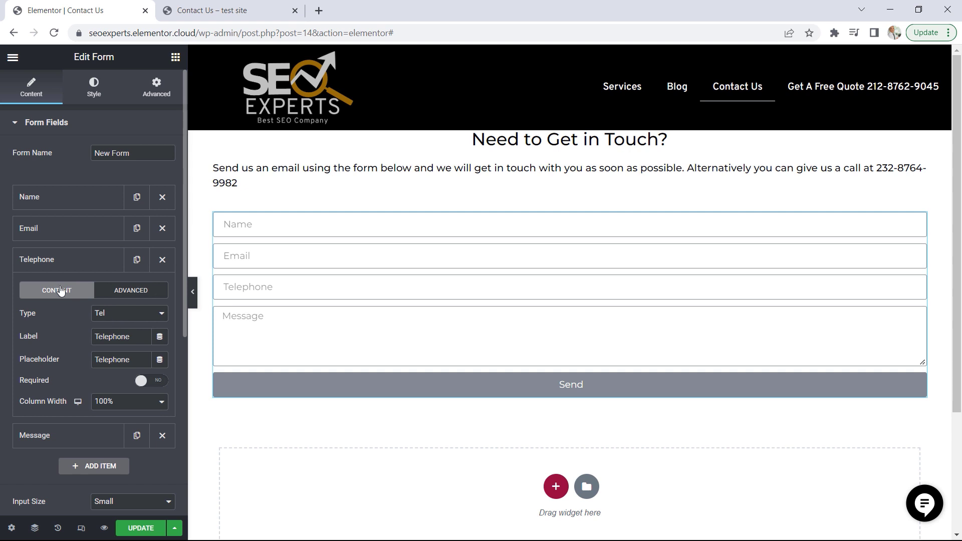
click(43, 260)
click(45, 292)
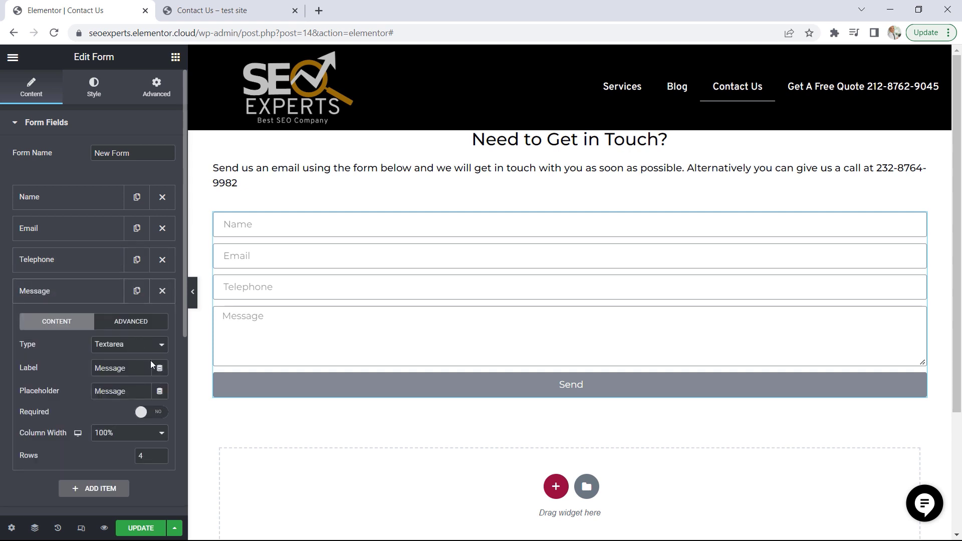
click(143, 412)
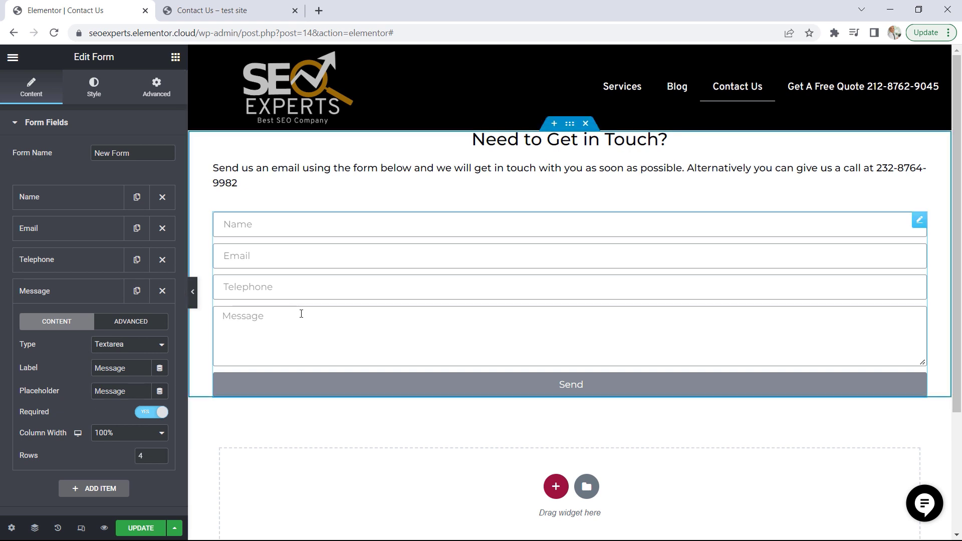
click(160, 454)
click(161, 453)
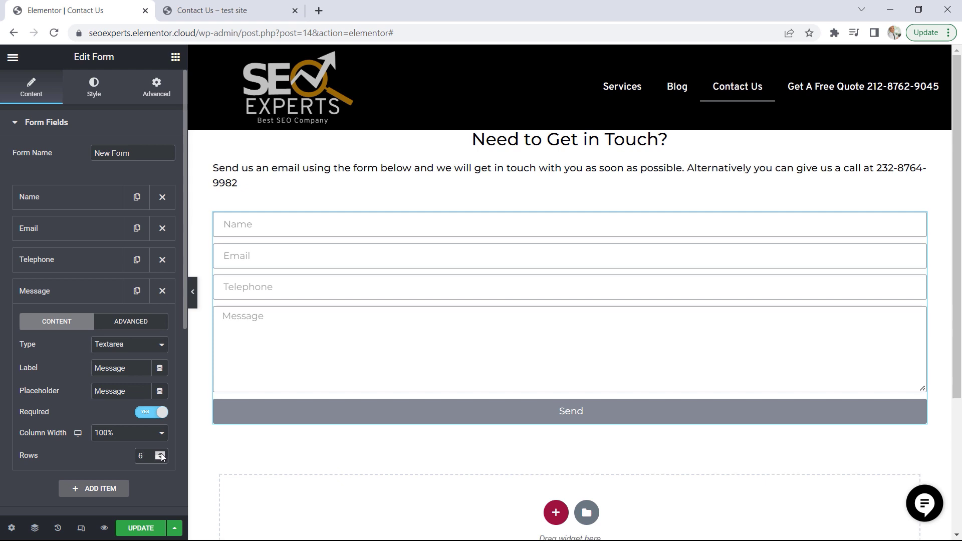
click(34, 293)
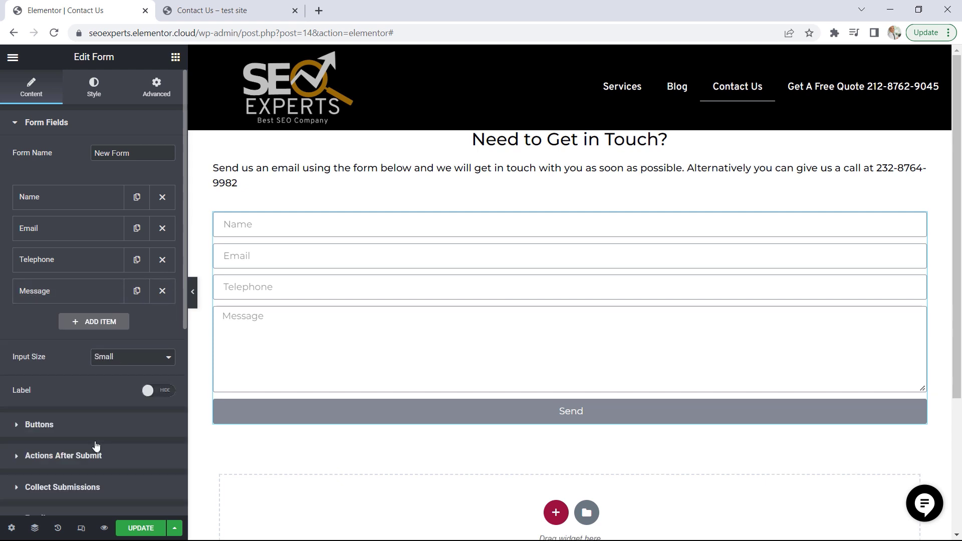
Try adding ActiveCampaign to the form's actions after submit and view its integration settings
scroll(87, 428, down, 2)
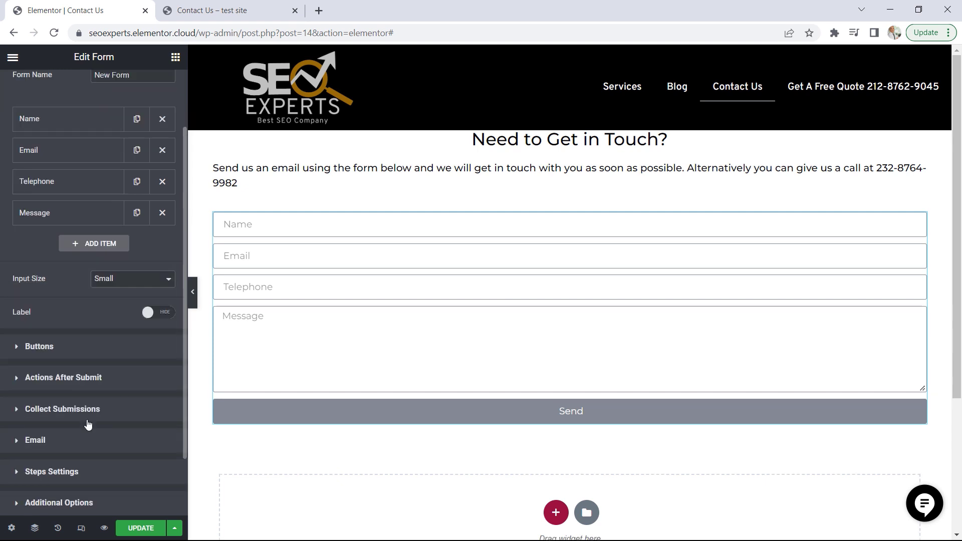
click(66, 379)
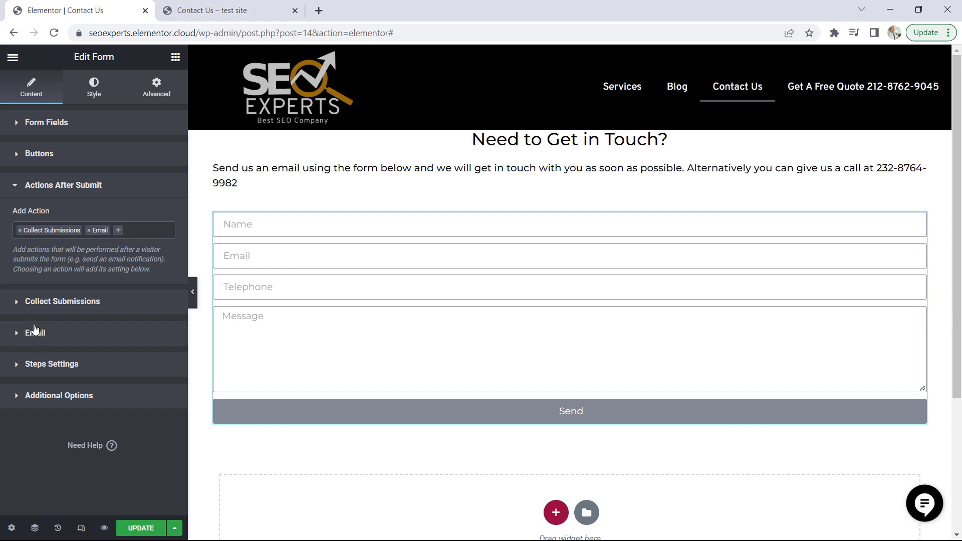
click(110, 228)
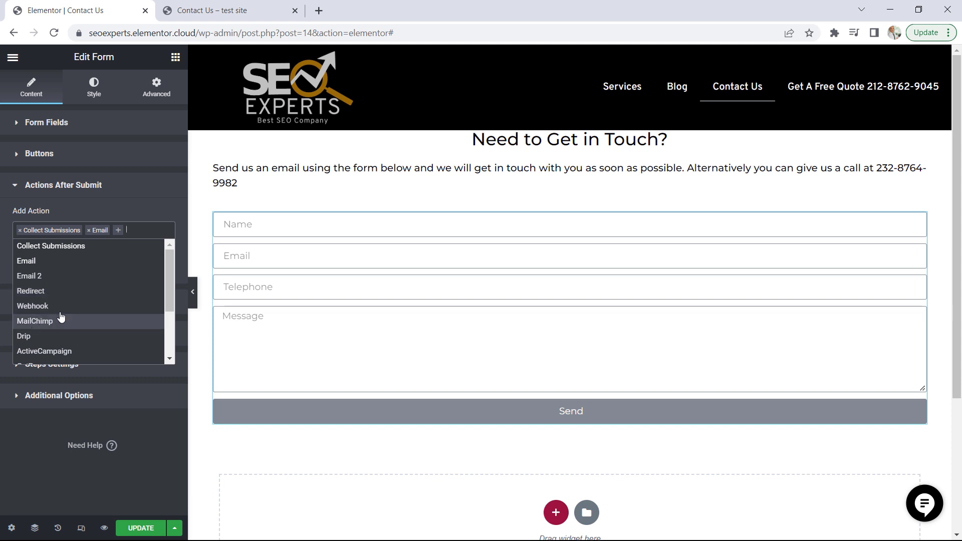
scroll(71, 318, down, 3)
scroll(72, 316, up, 2)
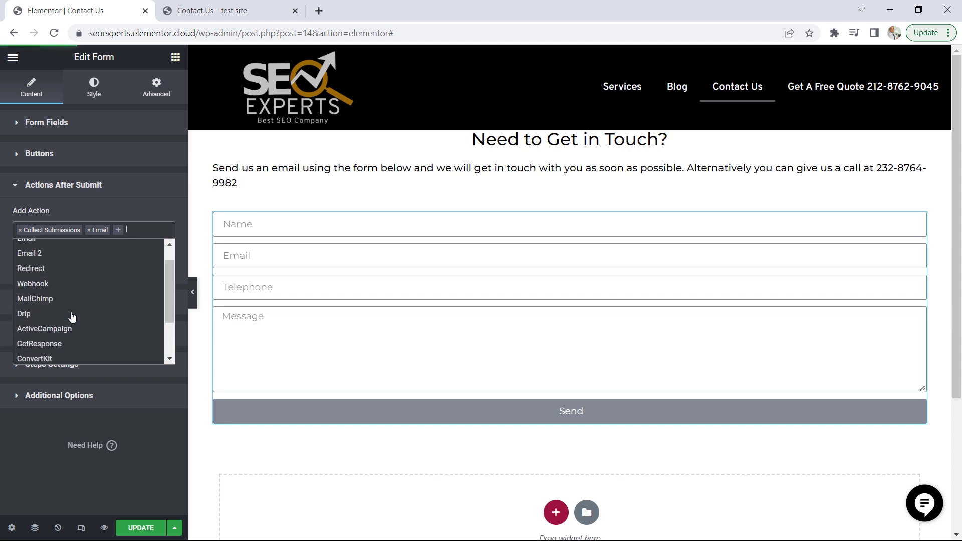
scroll(71, 319, down, 3)
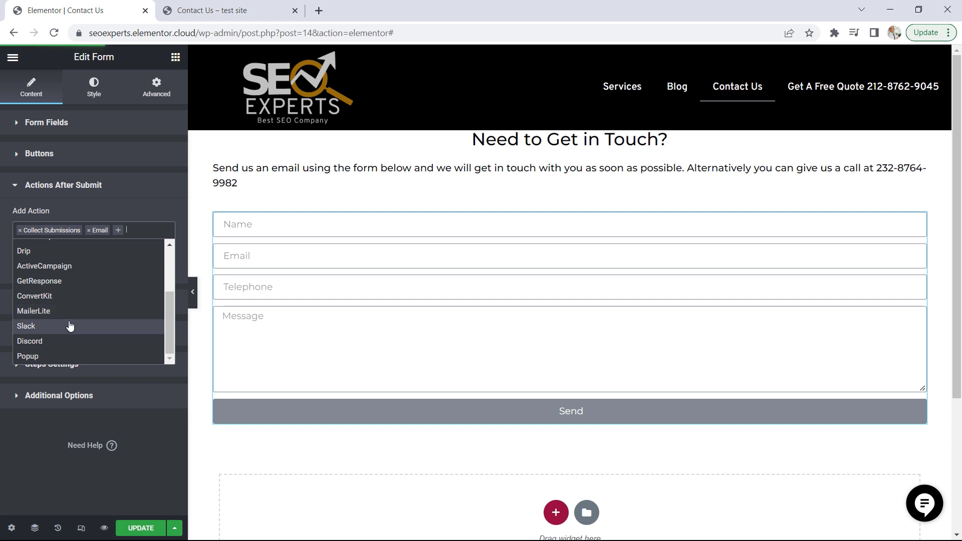
scroll(70, 326, up, 3)
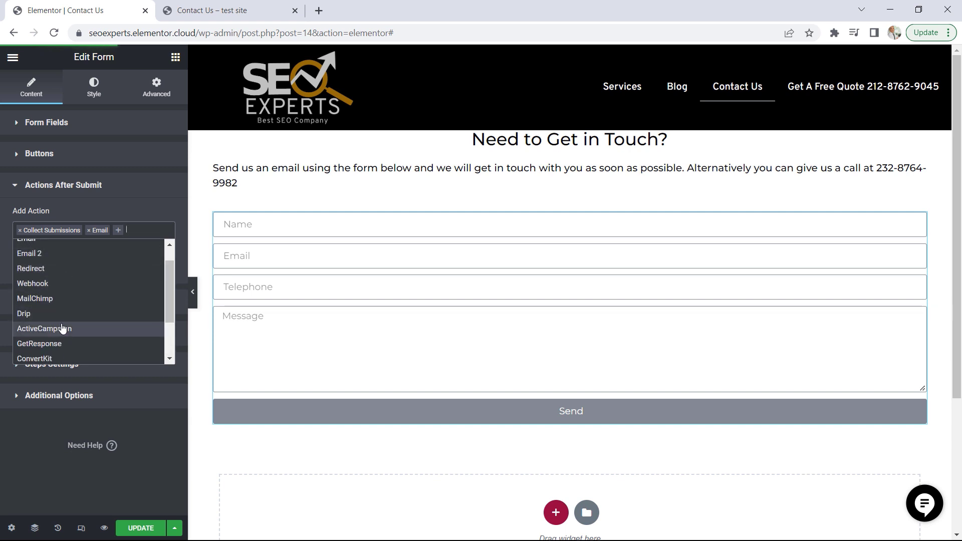
click(58, 334)
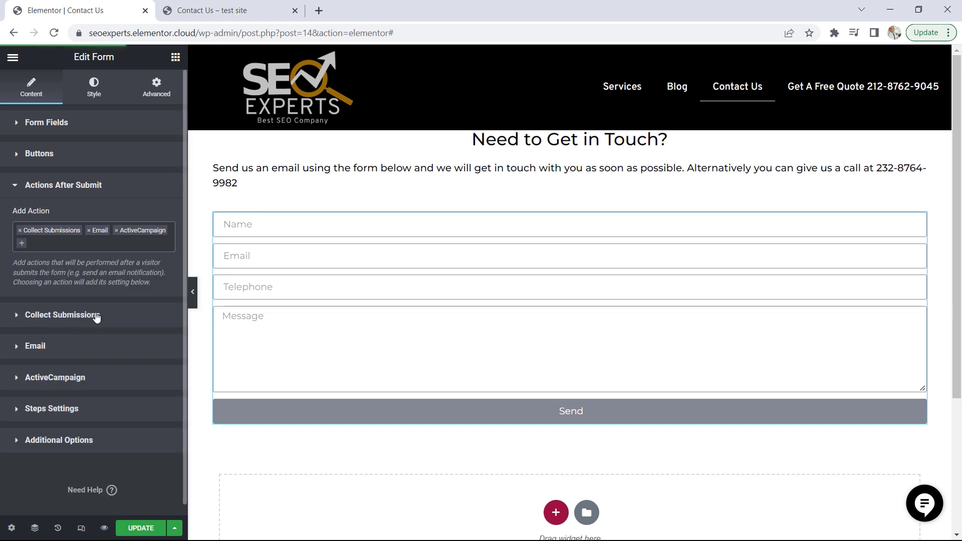
click(56, 377)
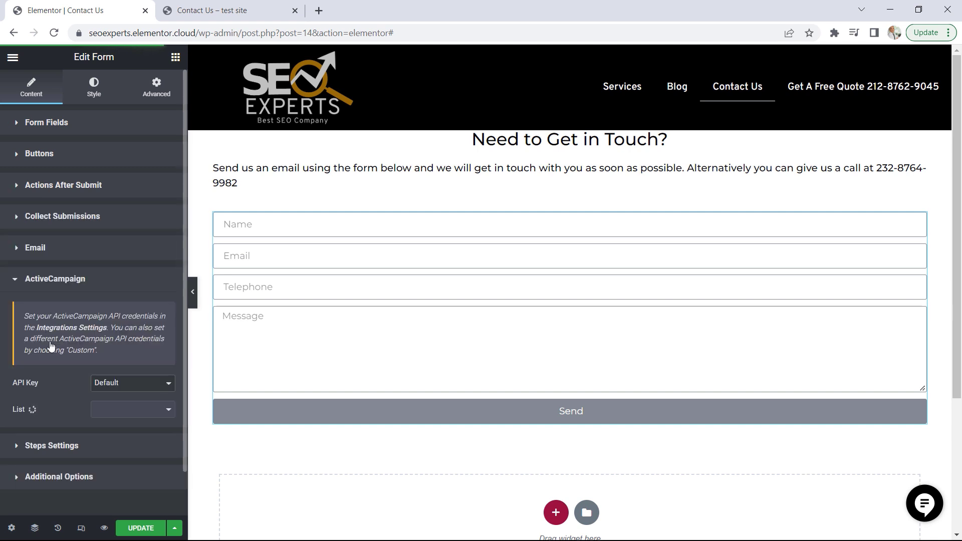
click(48, 282)
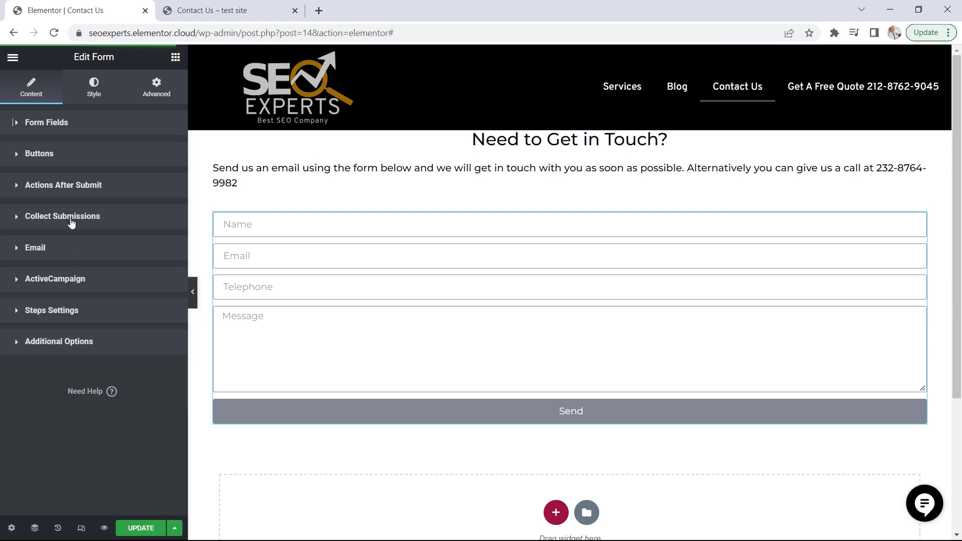
Remove the ActiveCampaign action from the form's actions after submit
click(78, 187)
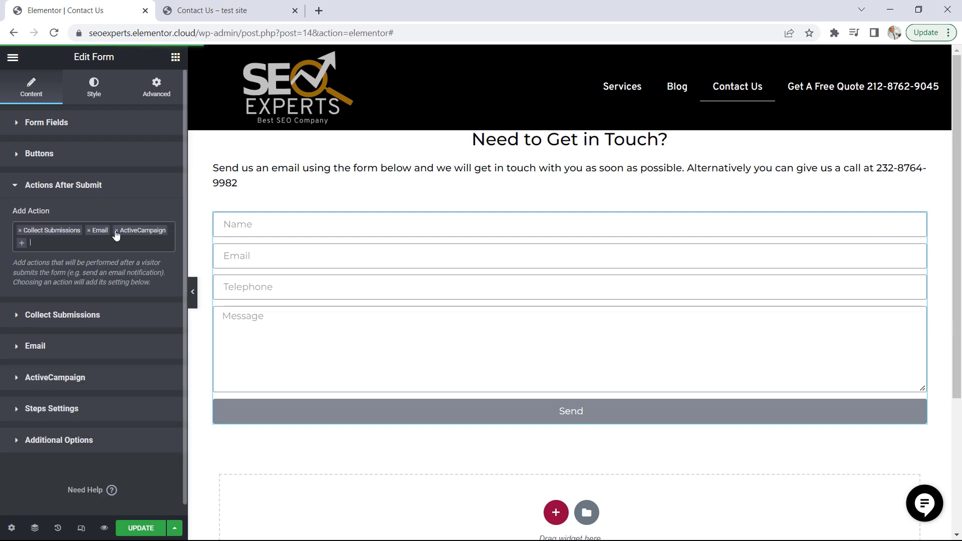
click(117, 231)
click(88, 187)
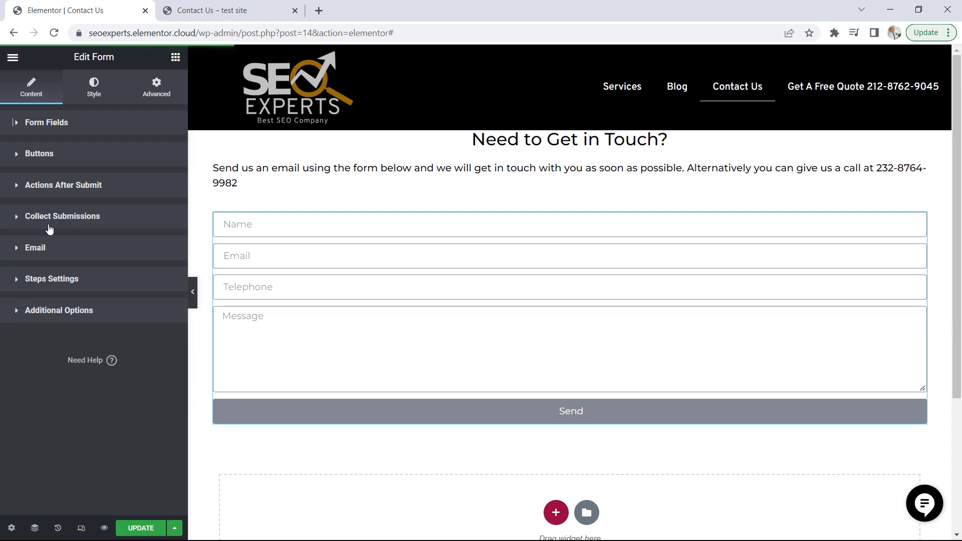
Review the form's email notification settings, including the recipient, subject, message shortcode and sender address
click(37, 249)
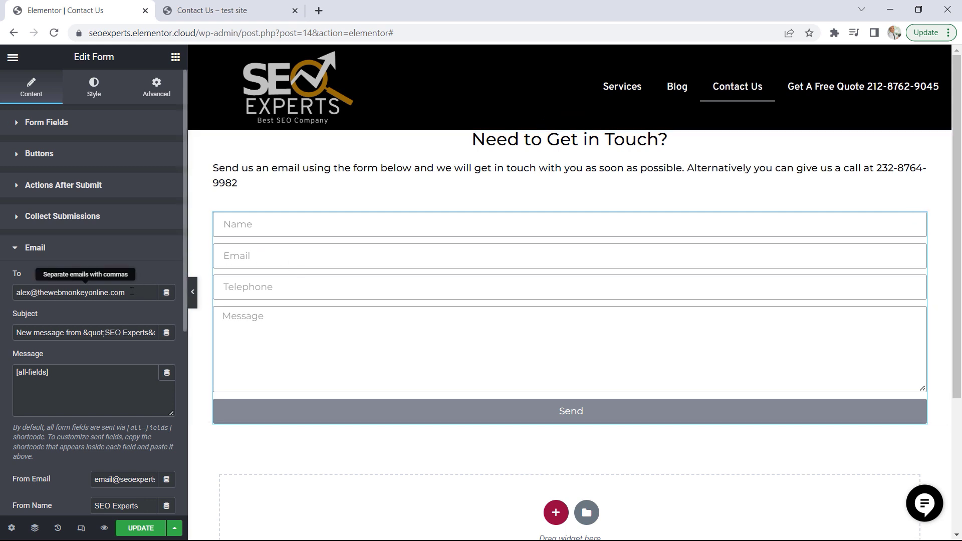
drag(132, 292, 15, 293)
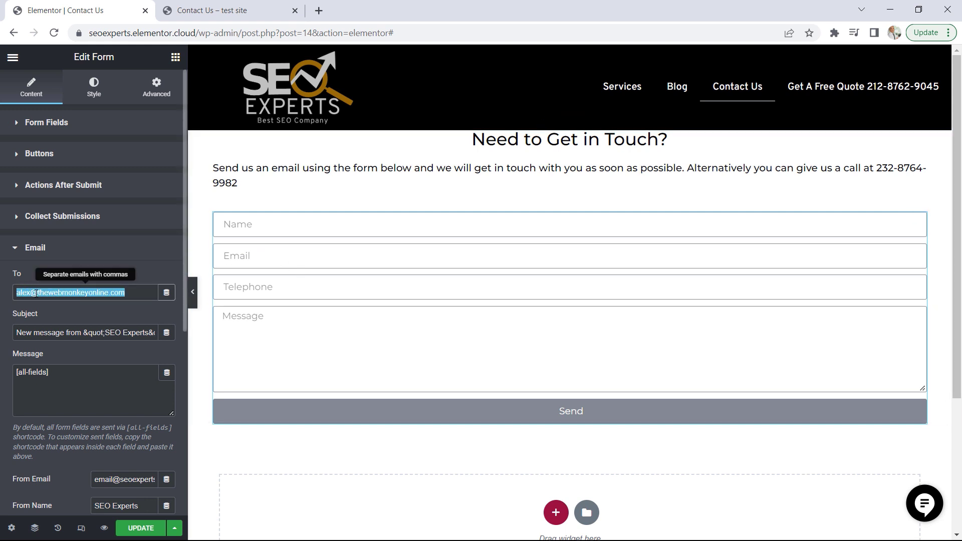
click(94, 296)
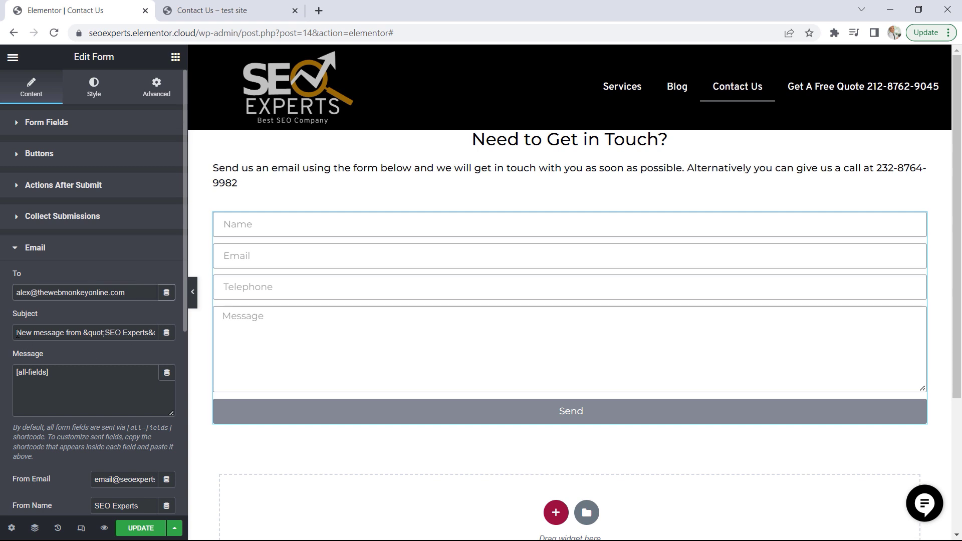
drag(17, 335, 66, 335)
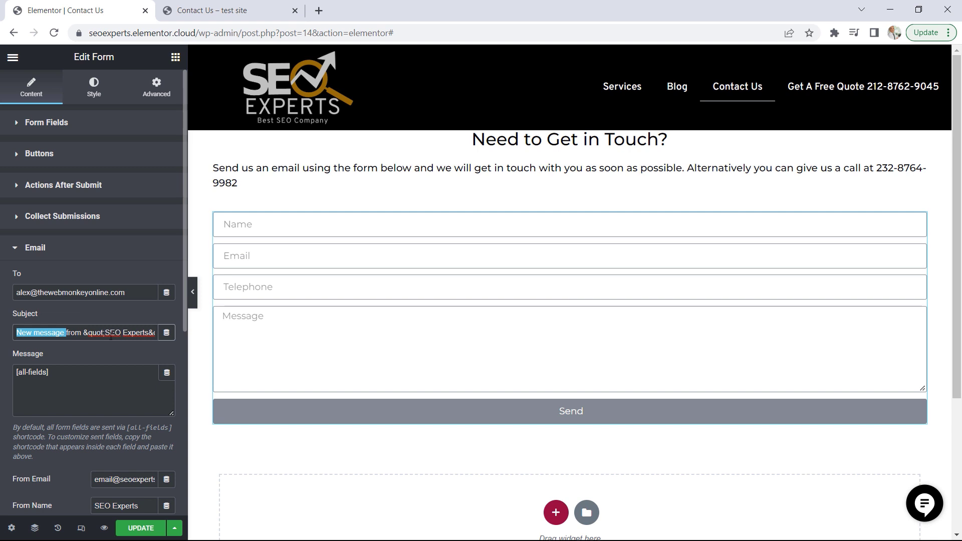
scroll(179, 312, down, 2)
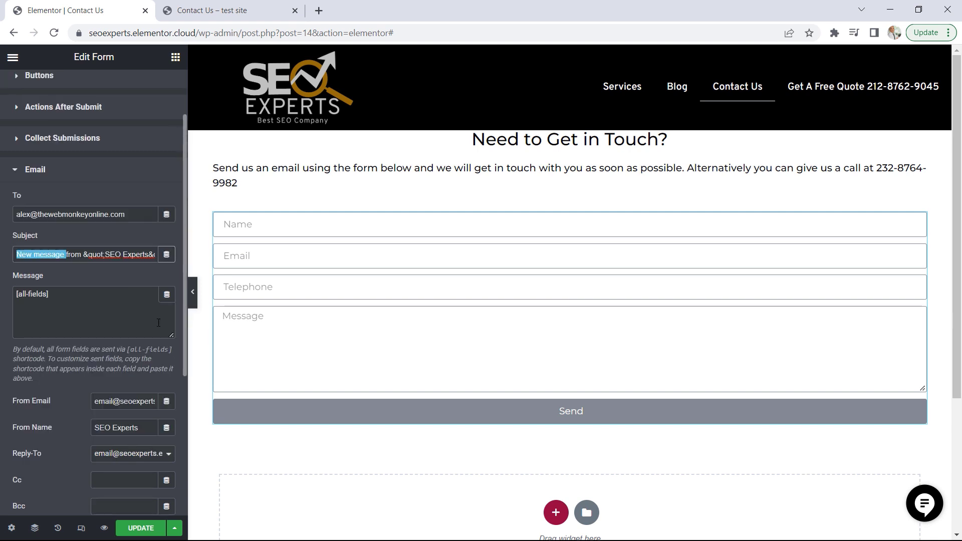
click(59, 296)
drag(47, 294, 16, 295)
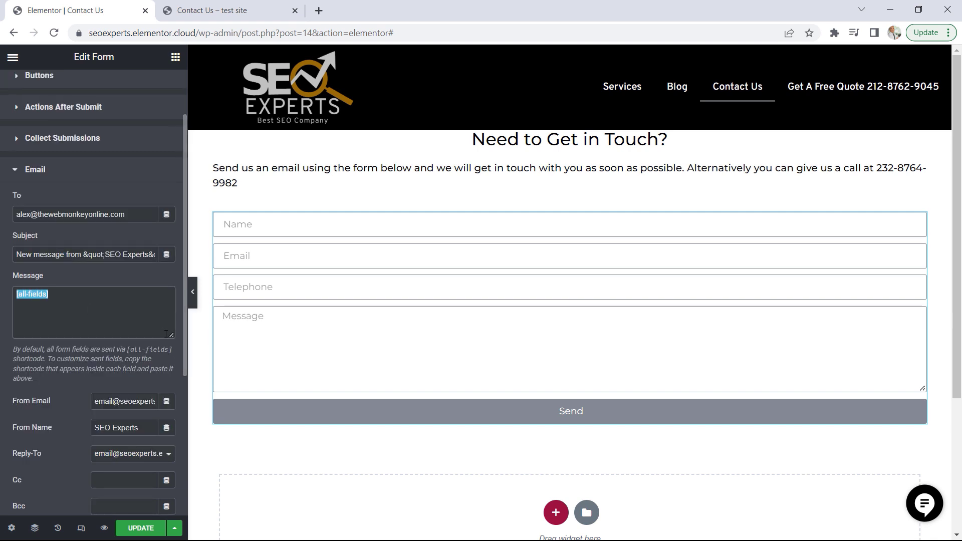
scroll(174, 331, down, 2)
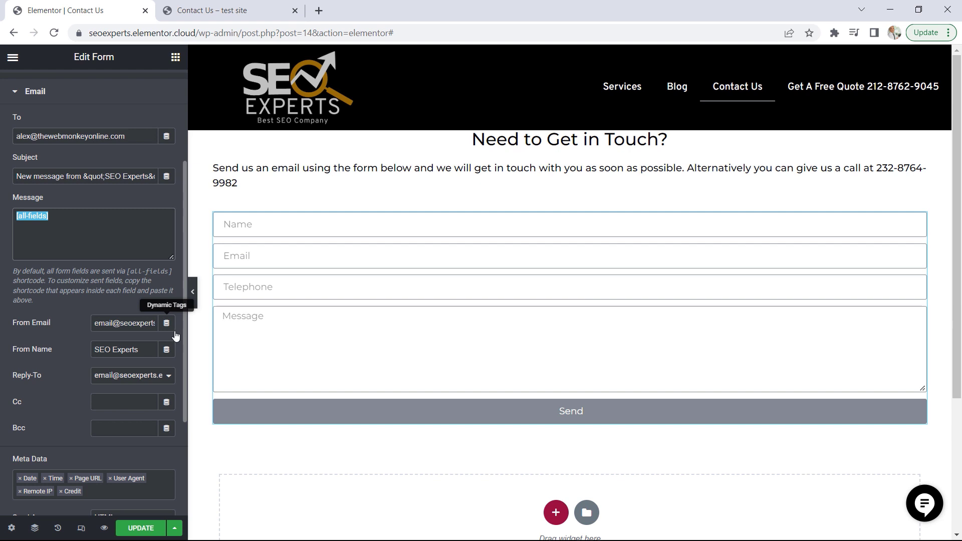
click(44, 323)
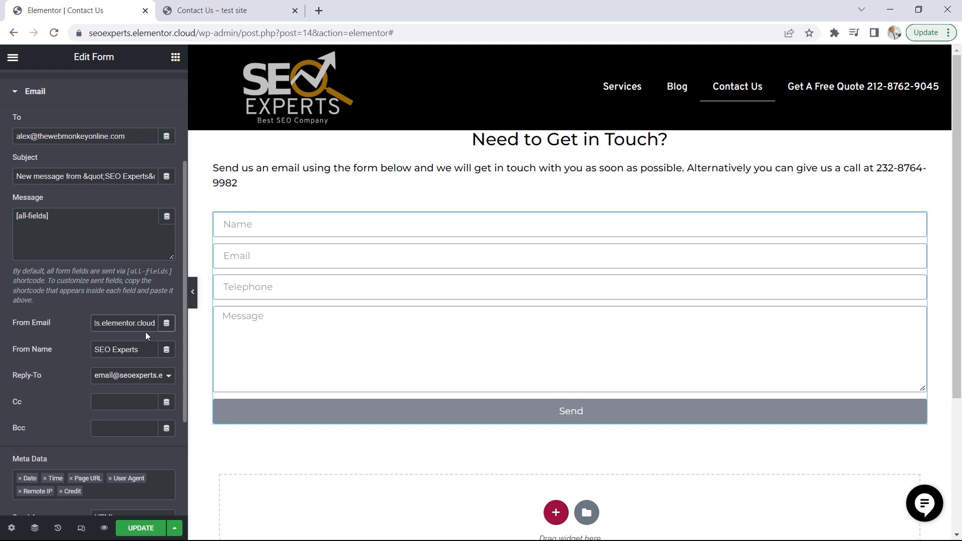
drag(157, 323, 86, 323)
scroll(127, 339, up, 3)
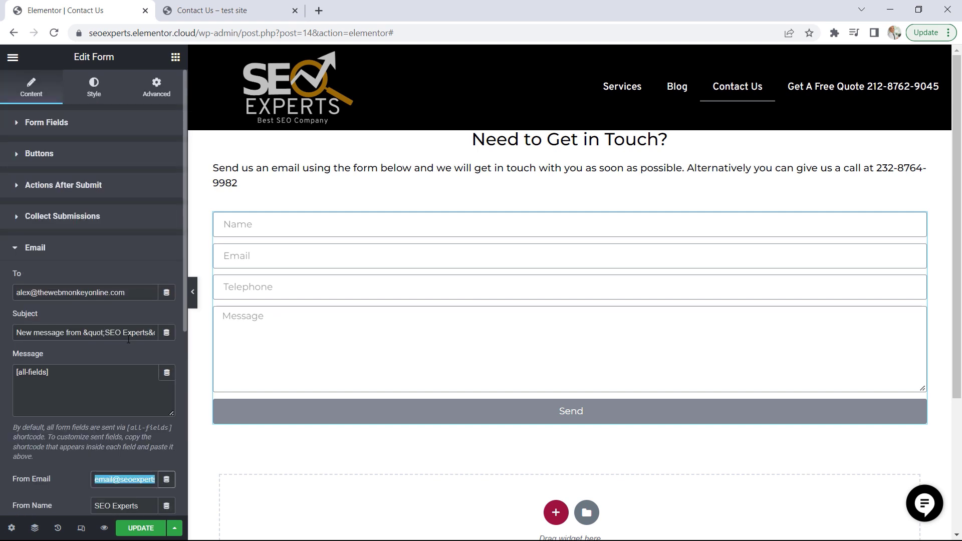
Copy the Email form field's shortcode, [field id="email"], from its advanced settings
click(62, 125)
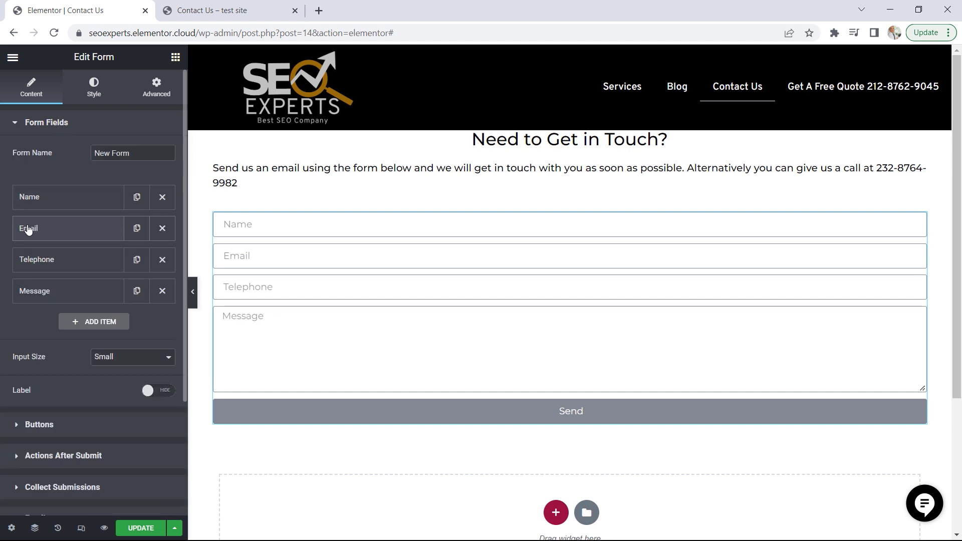
click(35, 232)
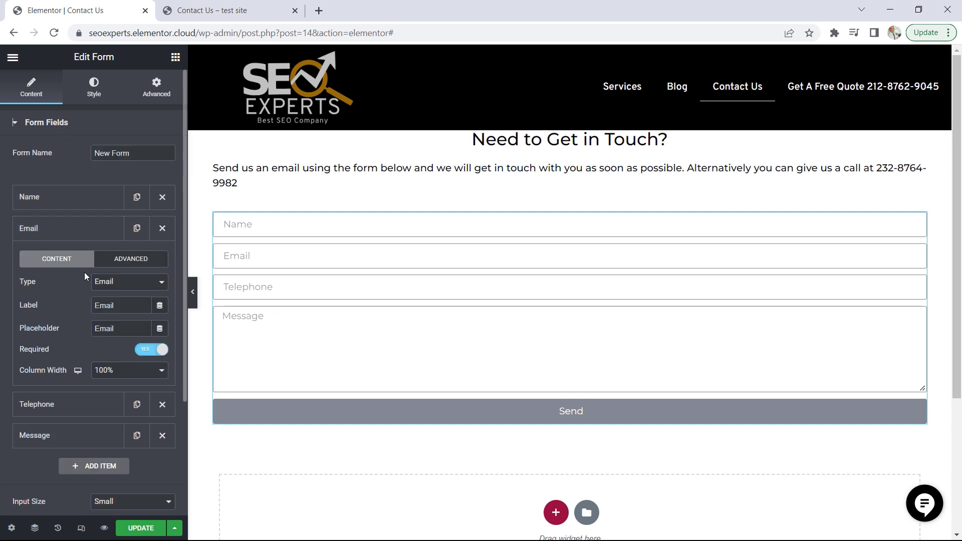
click(121, 262)
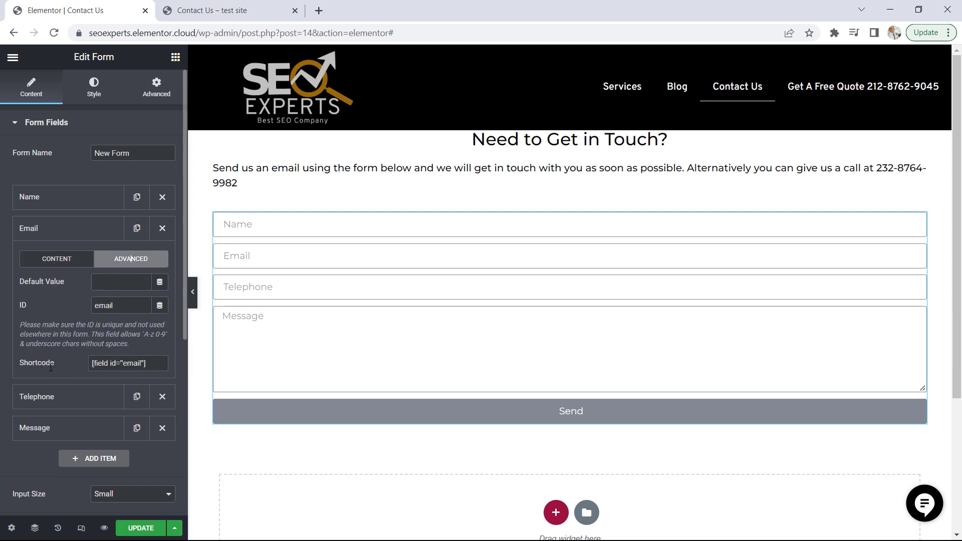
drag(161, 365, 78, 365)
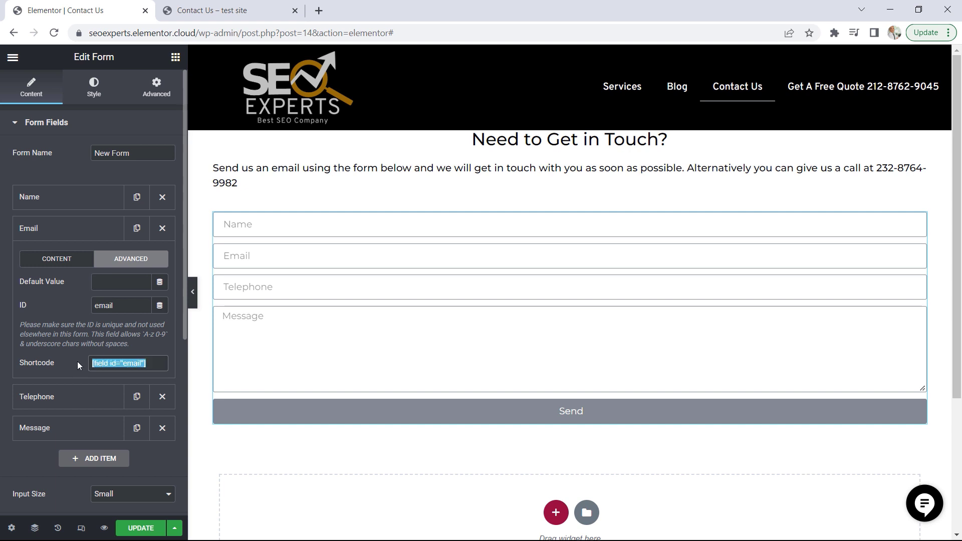
right_click(127, 366)
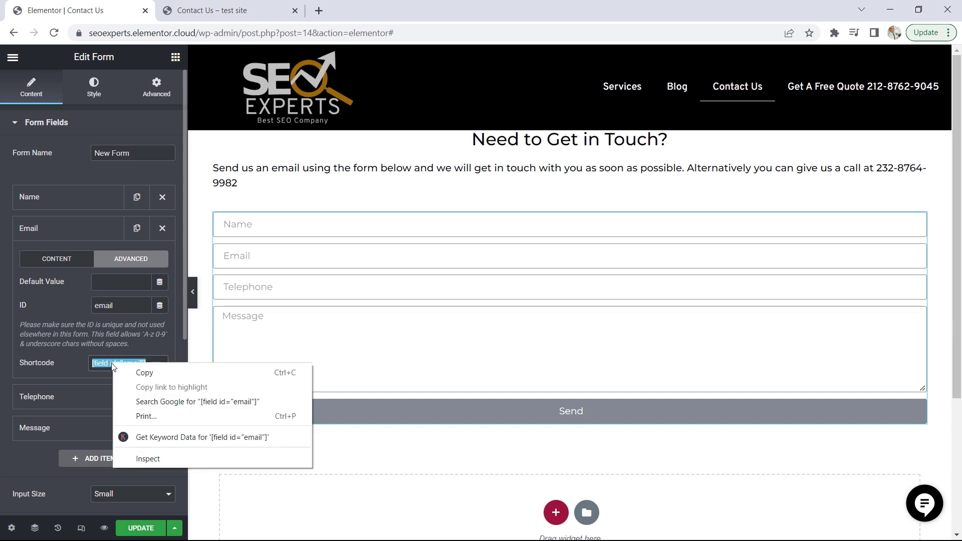
click(152, 376)
Set the From Email of the form's email notification to the shortcode [field id="email"]
click(48, 125)
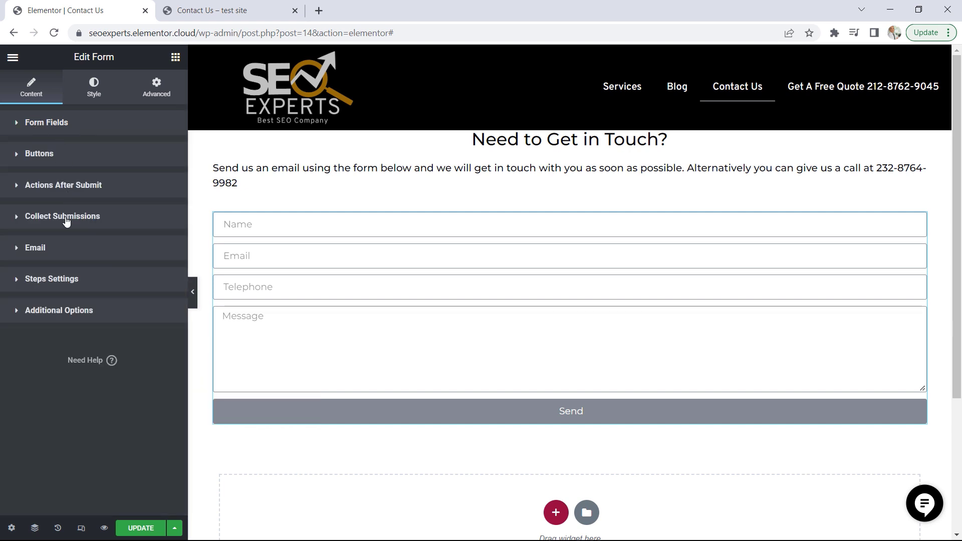
click(40, 256)
scroll(94, 342, down, 3)
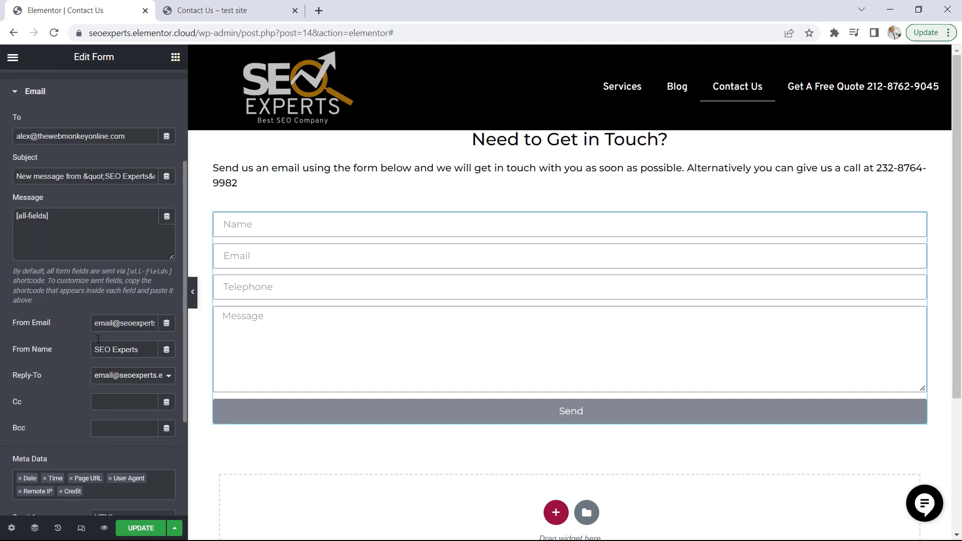
drag(95, 324, 186, 326)
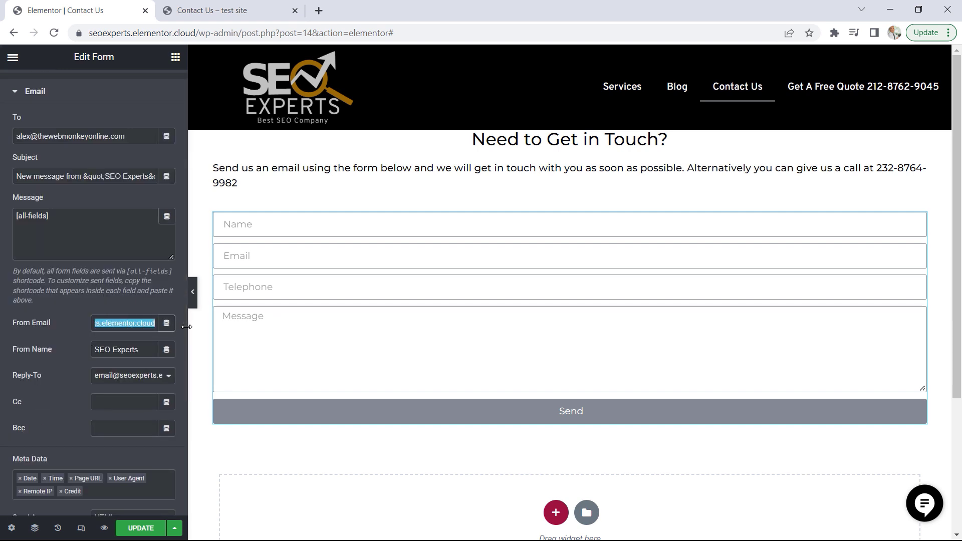
key(ctrl+v)
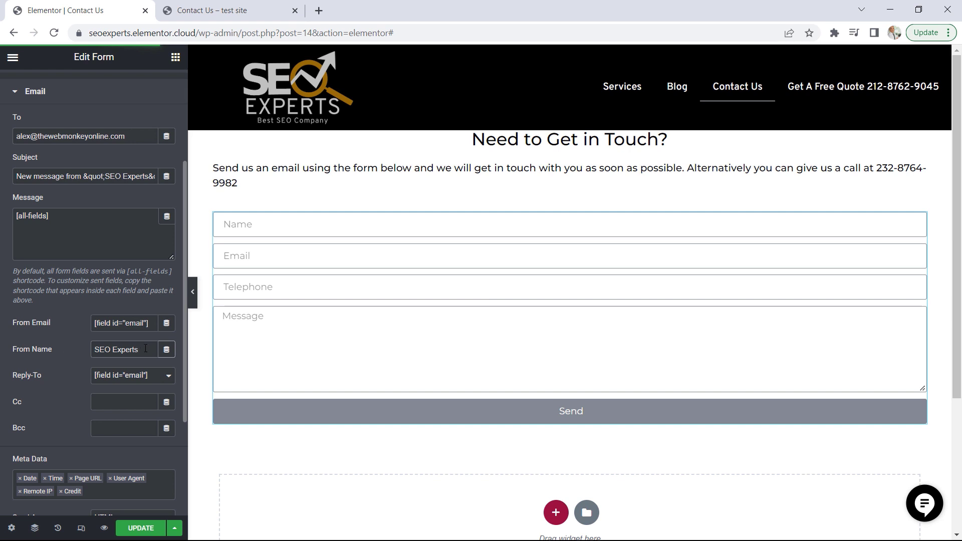
Copy the Name form field's shortcode, [field id="name"], from its advanced settings
scroll(90, 257, up, 3)
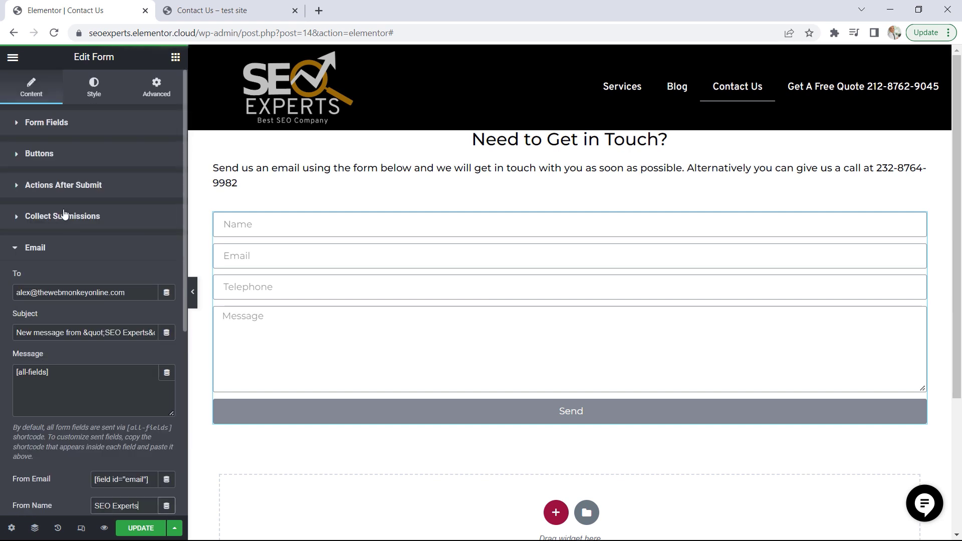
click(54, 126)
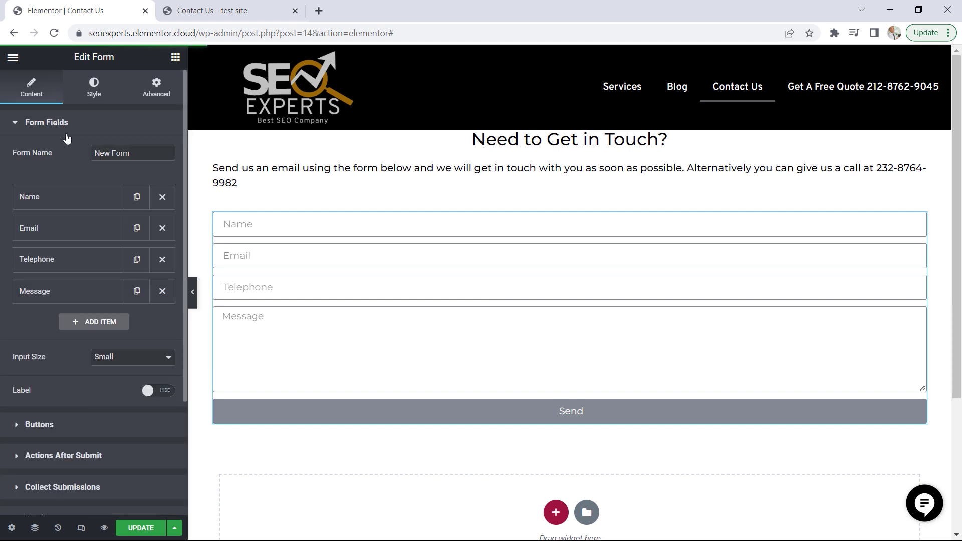
click(45, 200)
click(131, 229)
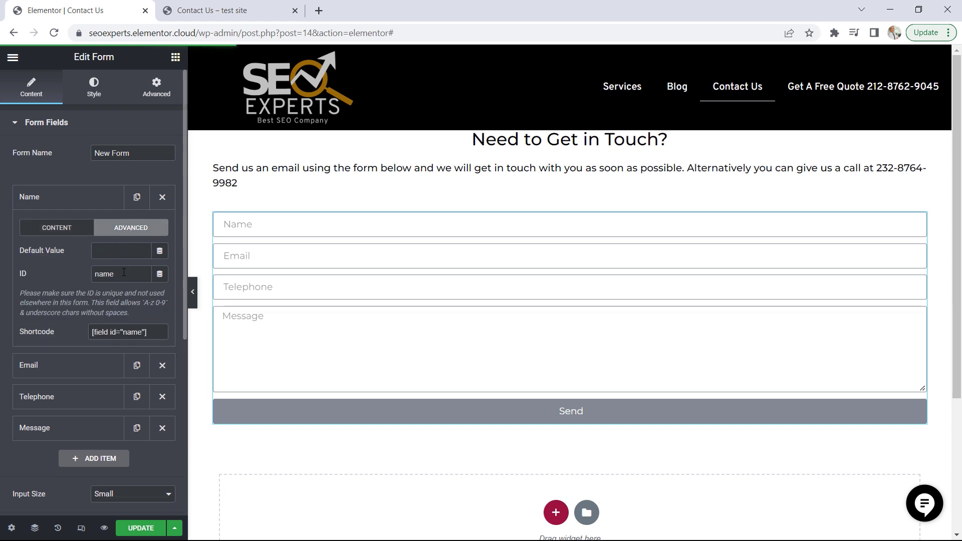
drag(153, 332, 82, 332)
right_click(117, 332)
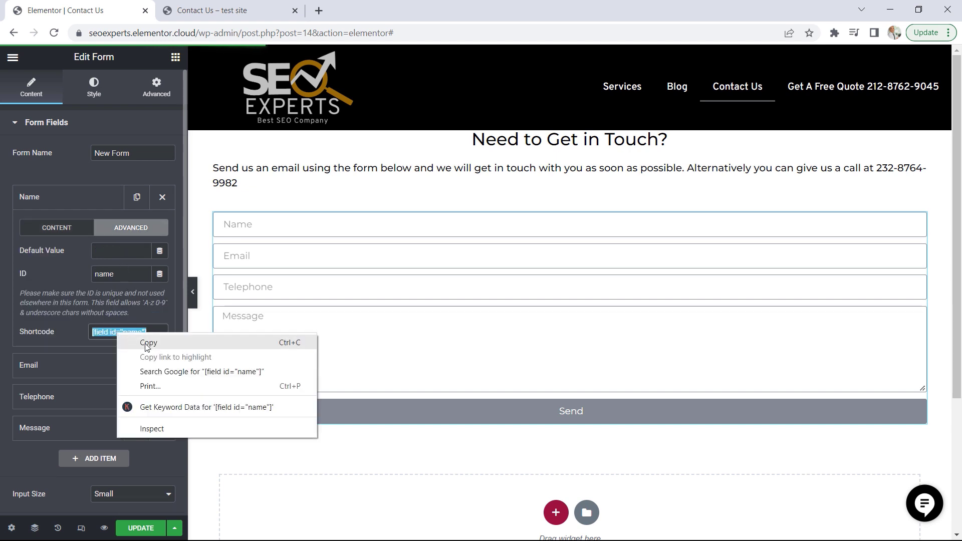
click(145, 339)
Replace the From Name in the form's email notification with the shortcode [field id="name"]
click(38, 122)
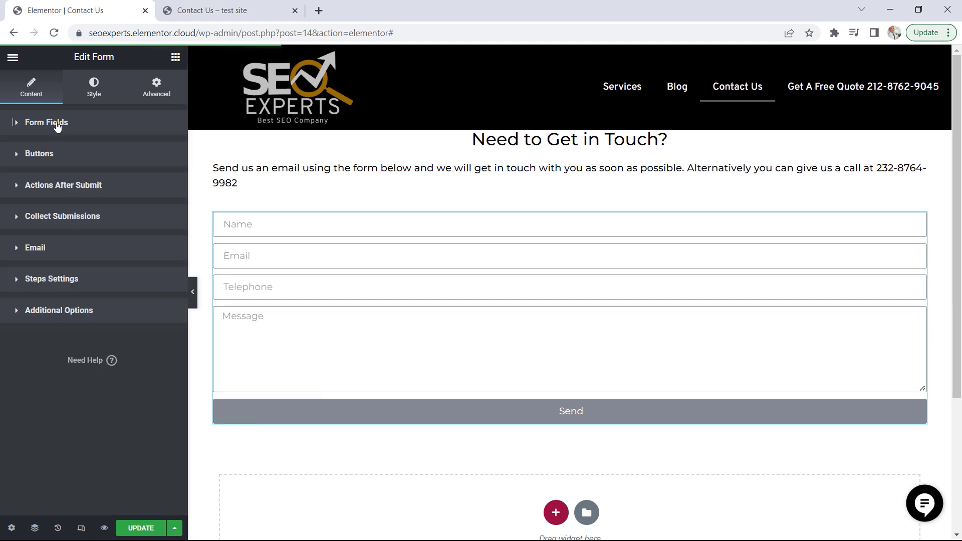
click(44, 258)
scroll(106, 376, down, 2)
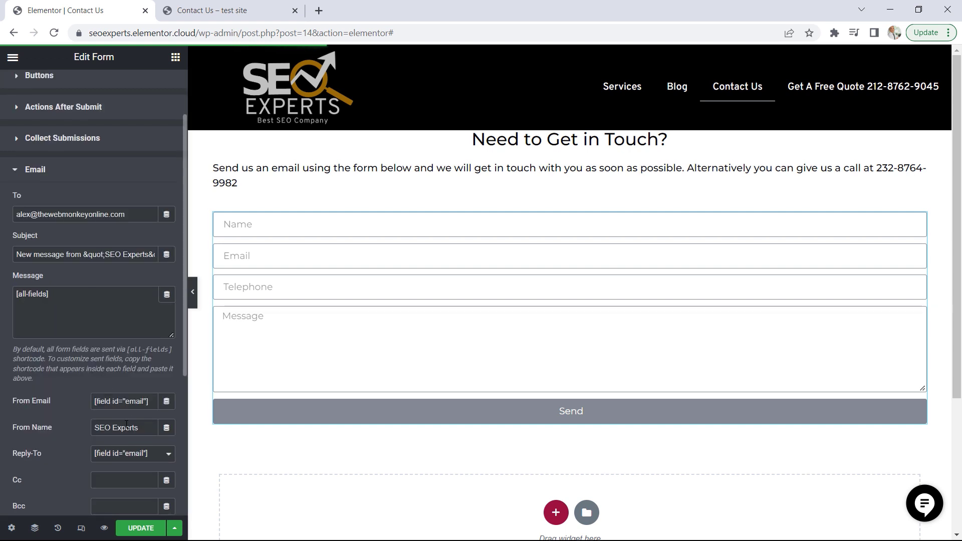
drag(145, 430, 89, 418)
key(ctrl+v)
Review the email notification's Reply-To choices along with its Cc, Bcc, metadata and Send As settings
scroll(142, 410, down, 2)
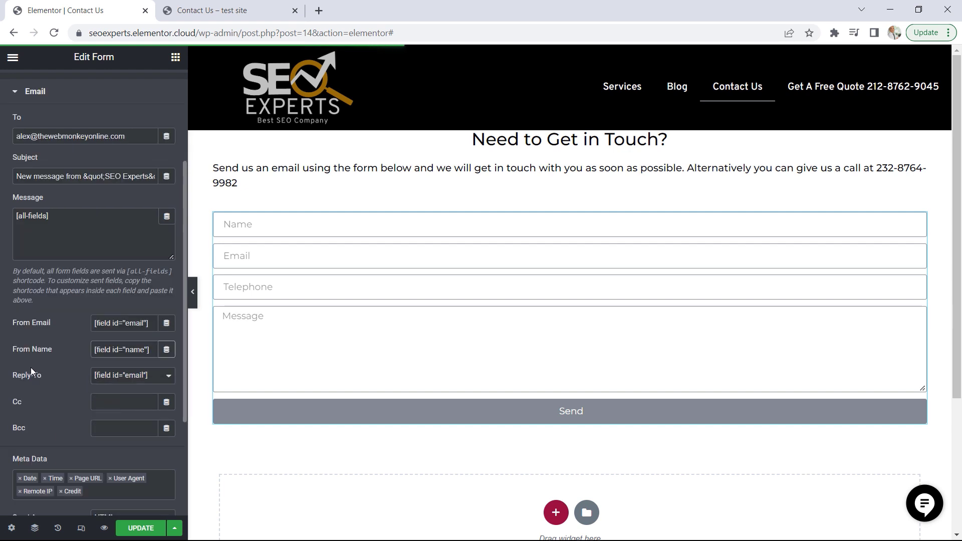
click(150, 376)
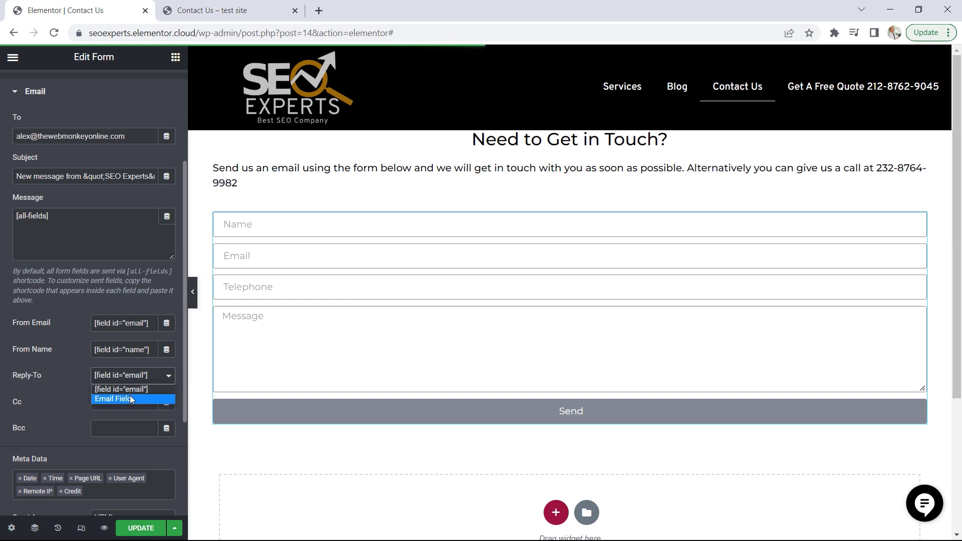
click(77, 380)
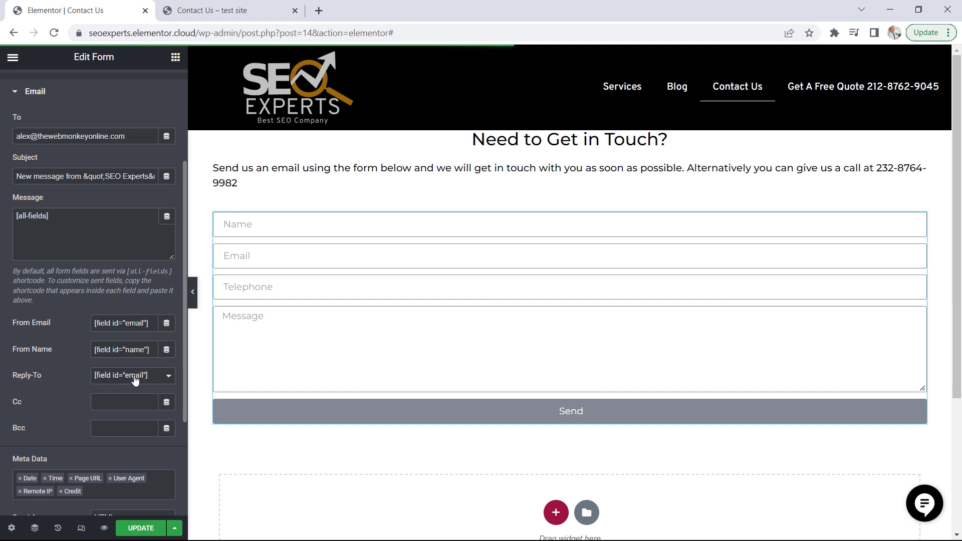
scroll(135, 380, down, 2)
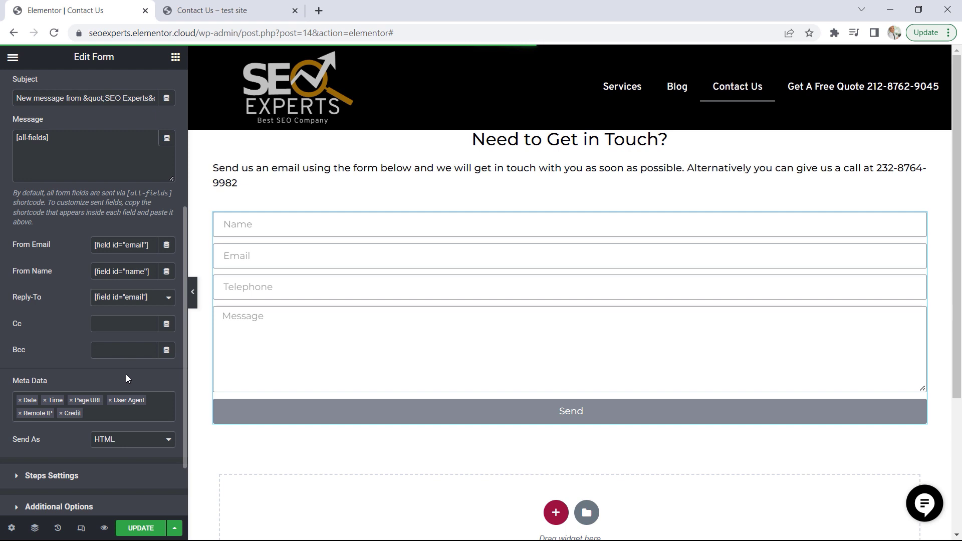
scroll(125, 375, up, 5)
click(44, 254)
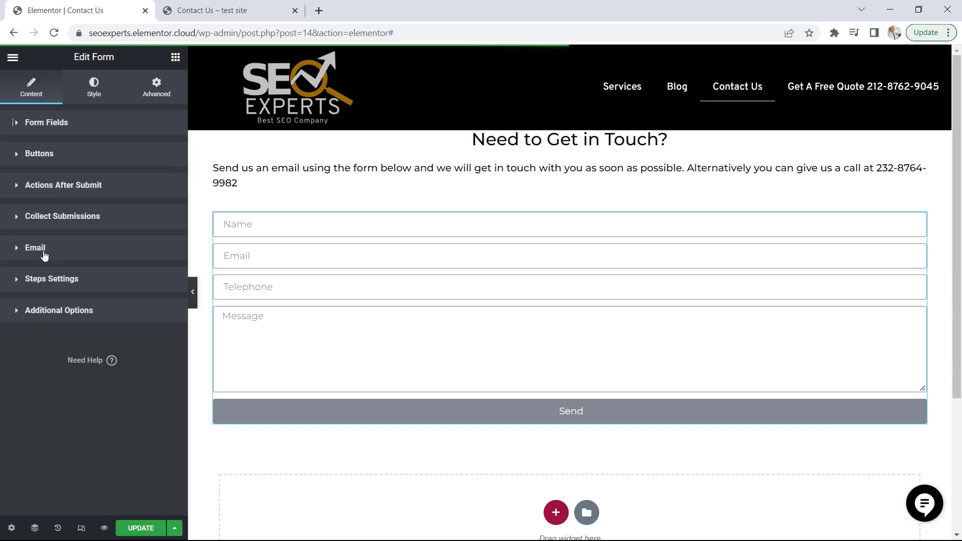
Try enabling custom messages for the form, review the success, error, required and invalid messages, and switch them off again
click(76, 312)
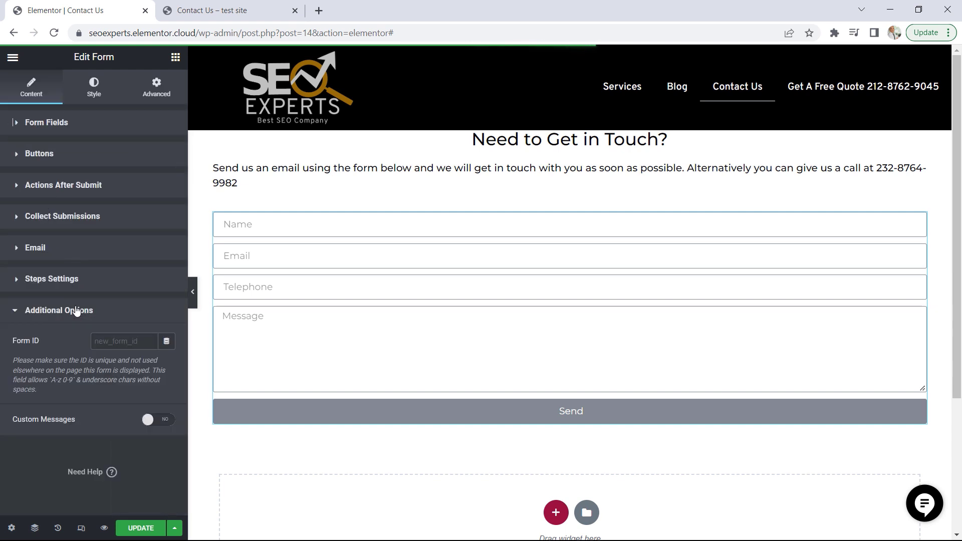
click(165, 421)
scroll(116, 401, down, 3)
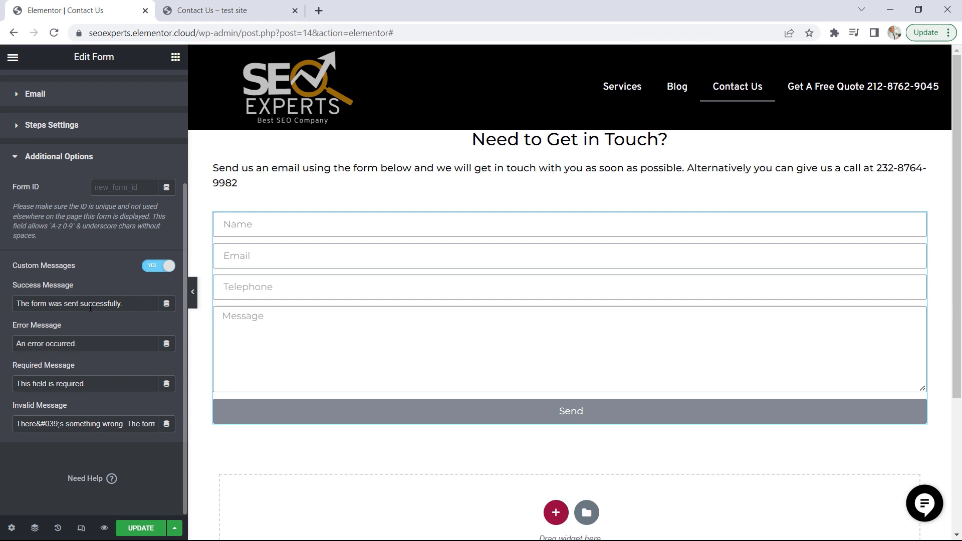
click(157, 266)
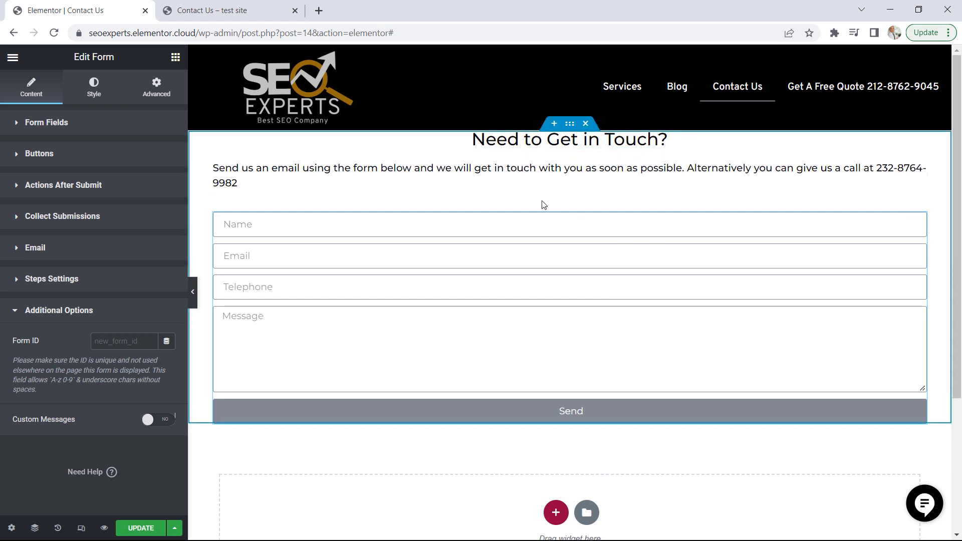
Check the demo Contact Us page's layout and set the boxed content width of the contact section's container to 750 px
click(229, 10)
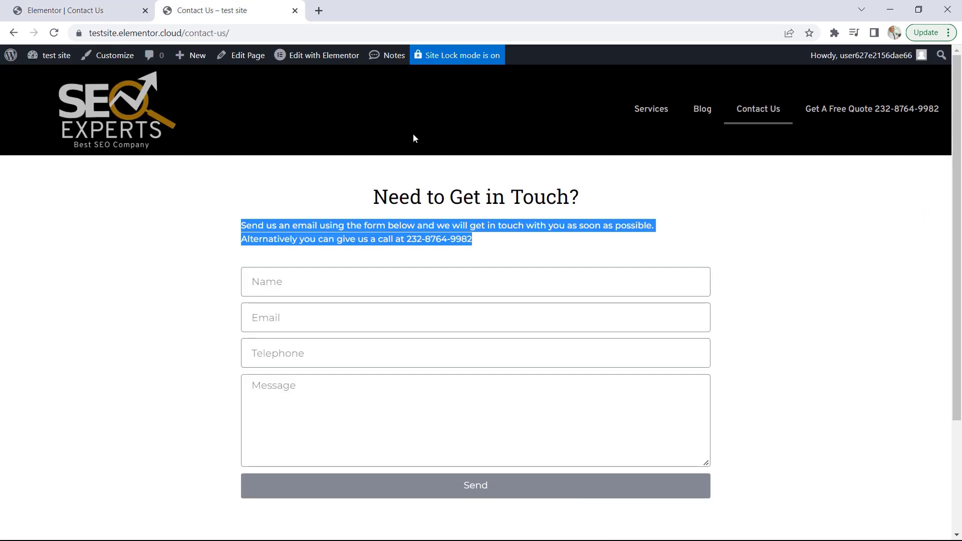
click(520, 186)
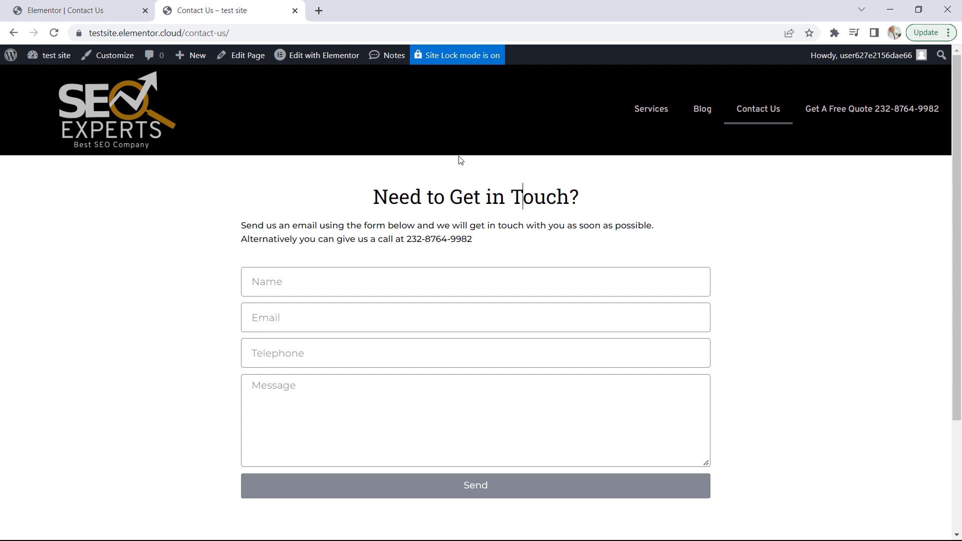
click(80, 10)
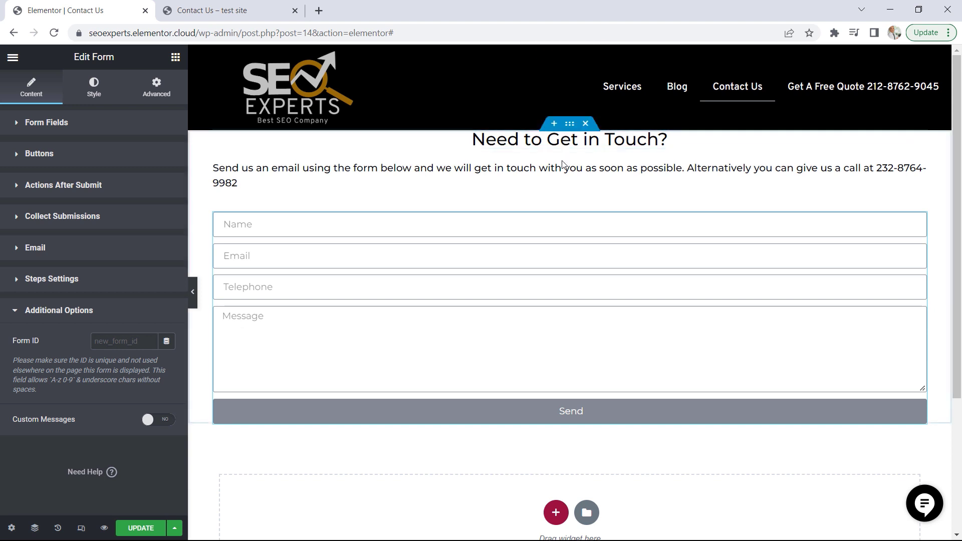
click(569, 127)
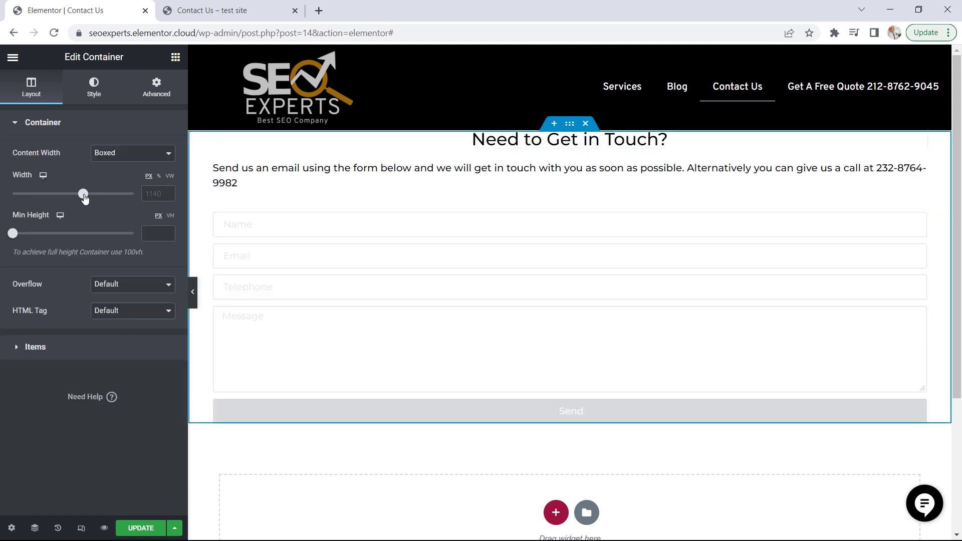
drag(84, 197, 41, 193)
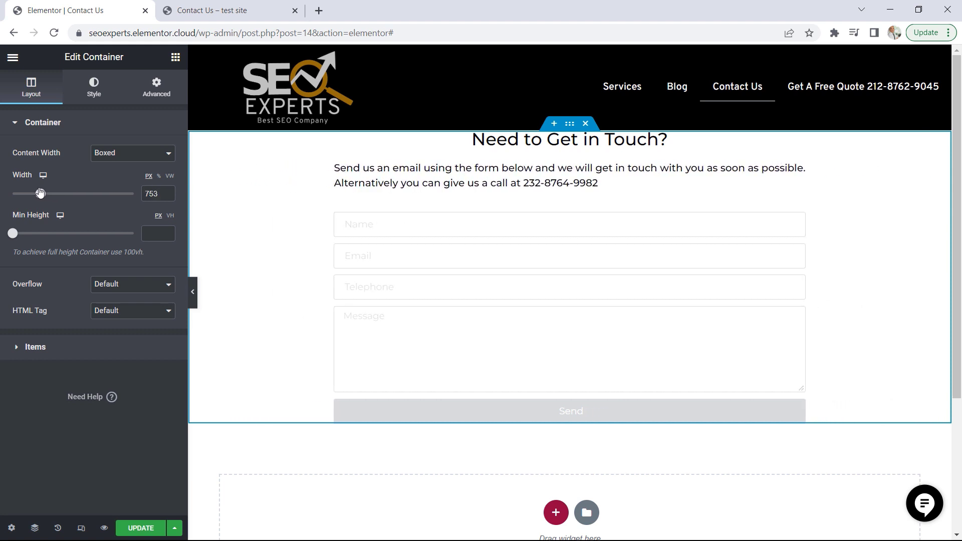
click(167, 197)
click(167, 197)
click(167, 197)
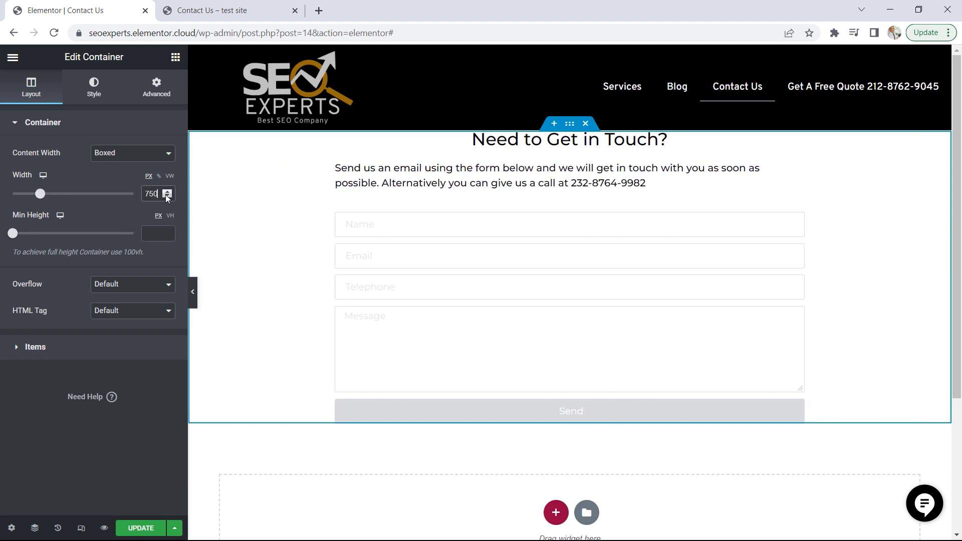
Unlink the contact container's padding values and set its top and bottom padding to 50 px
click(156, 88)
click(158, 216)
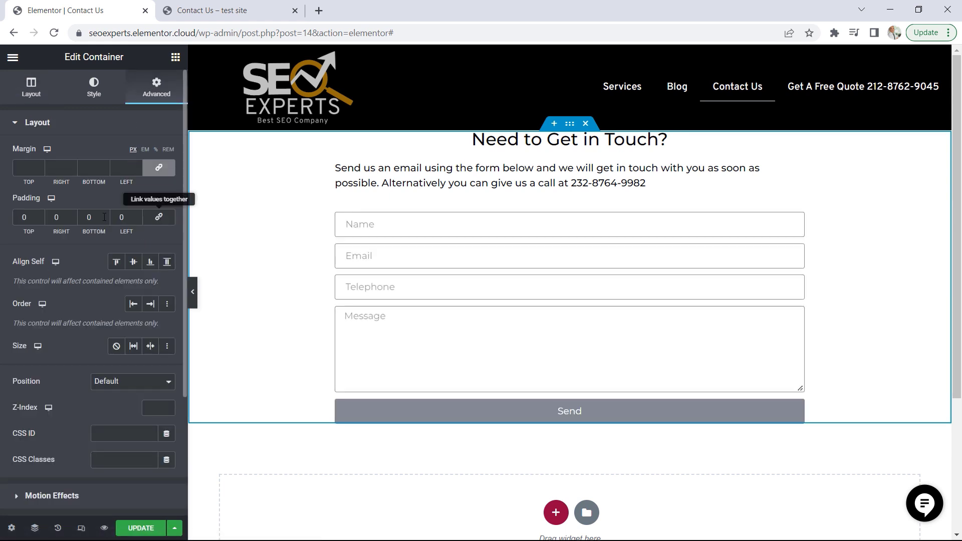
double_click(23, 217)
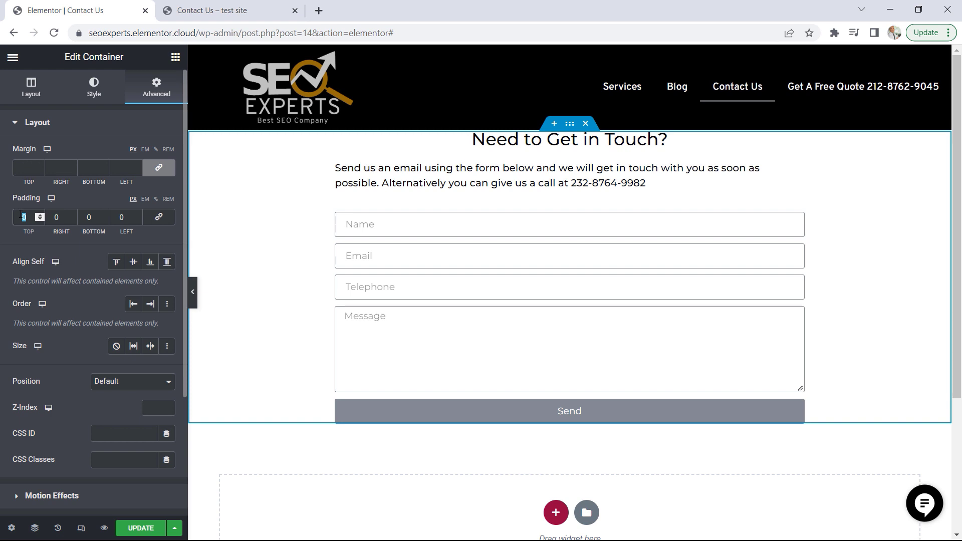
text(50)
double_click(88, 217)
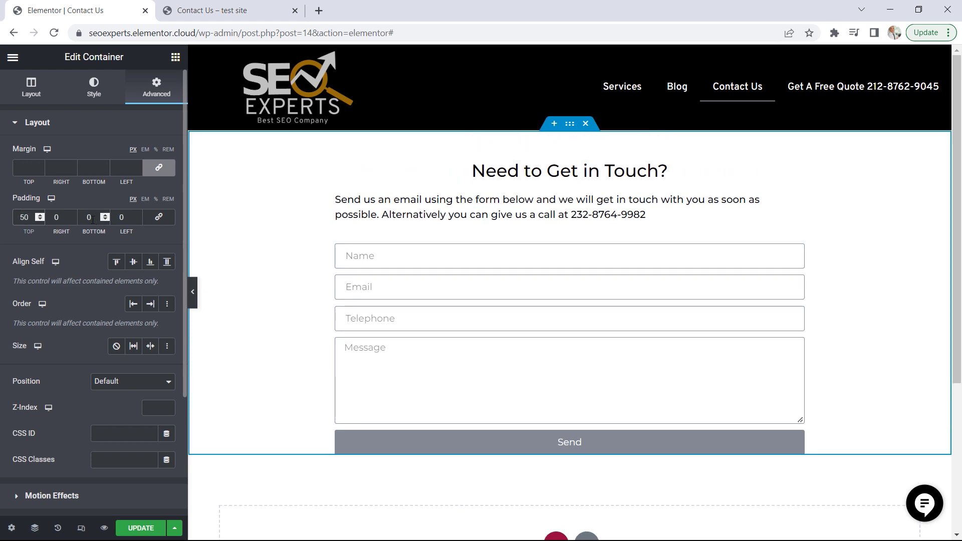
text(50)
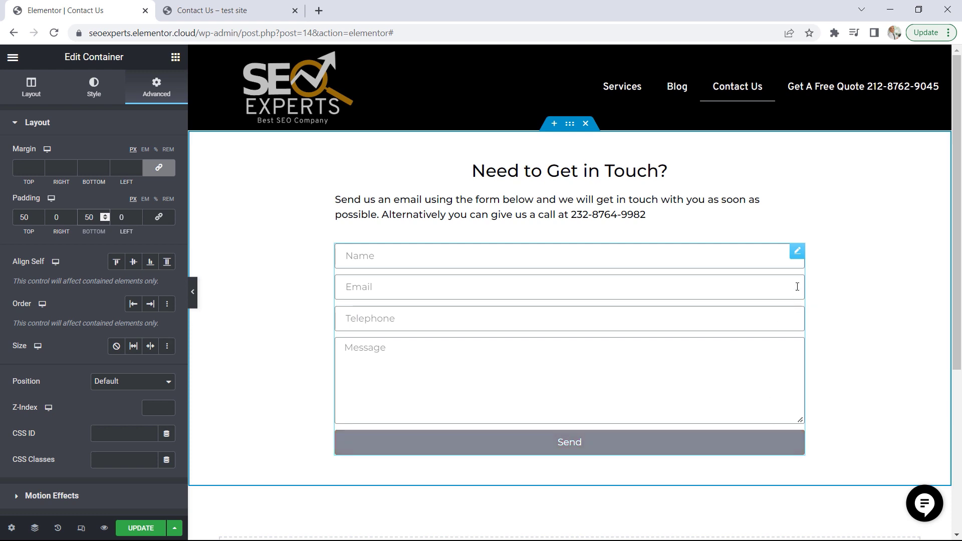
Set the contact form's submit button background to the global Accent color
click(799, 252)
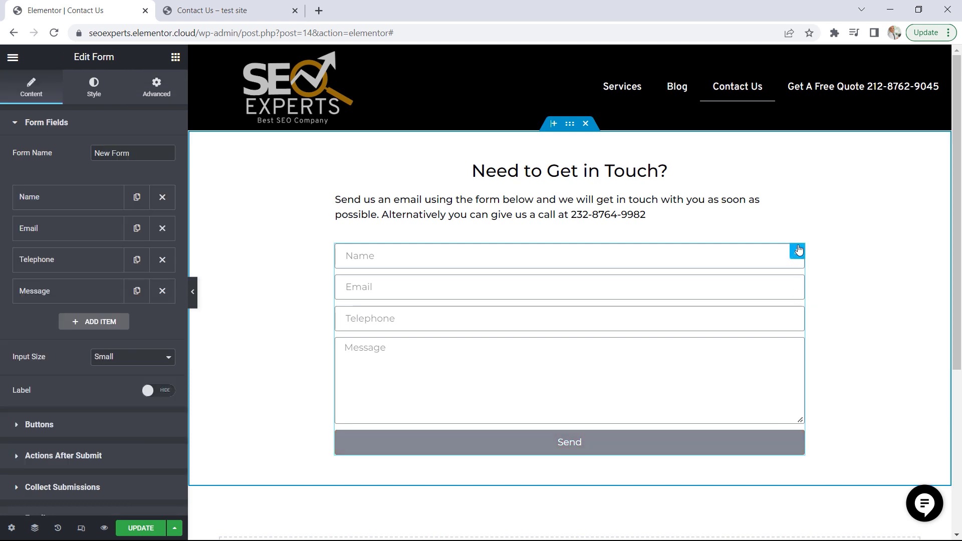
click(94, 90)
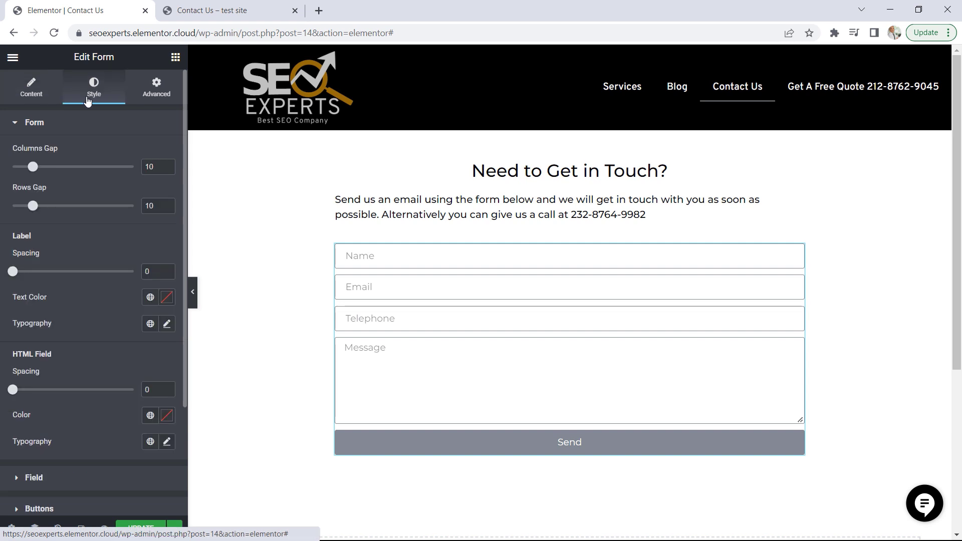
scroll(114, 274, down, 2)
scroll(116, 271, down, 2)
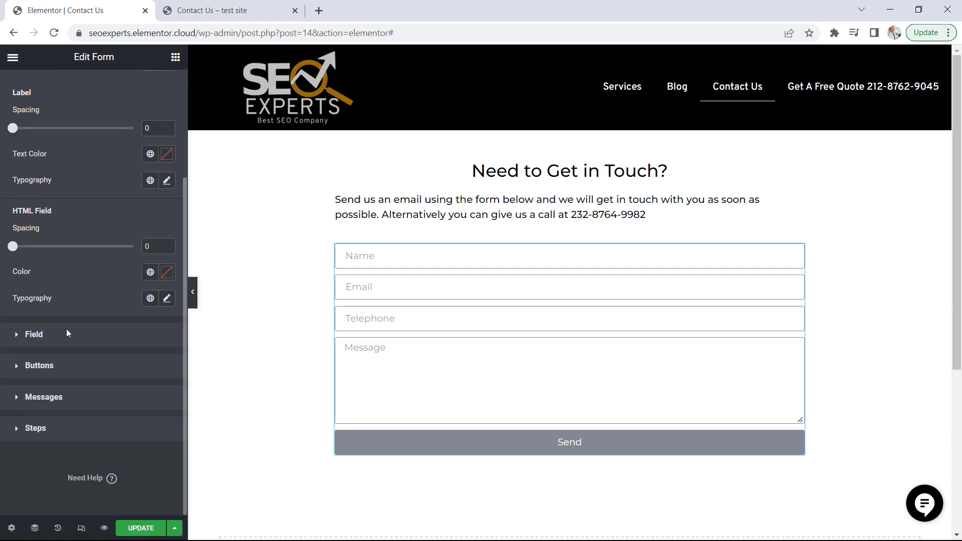
click(56, 371)
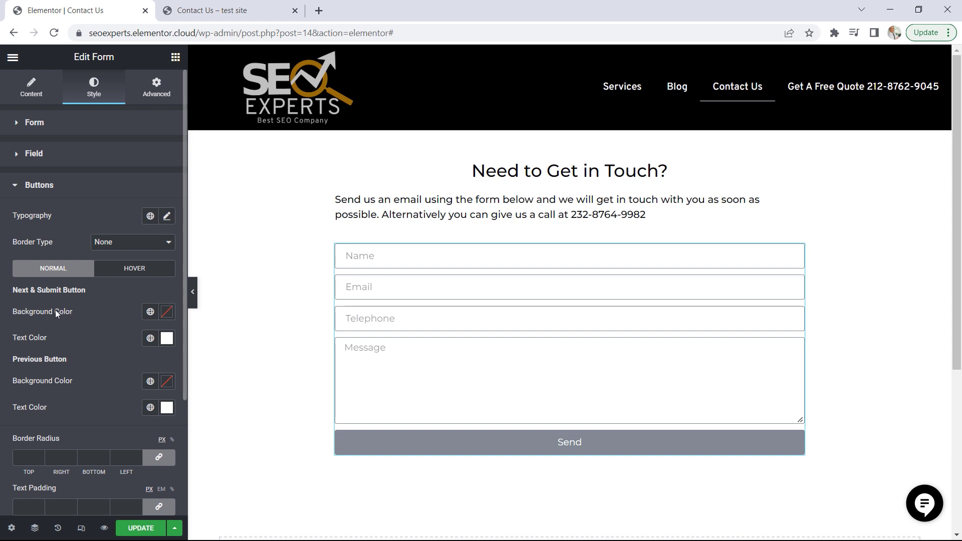
click(150, 312)
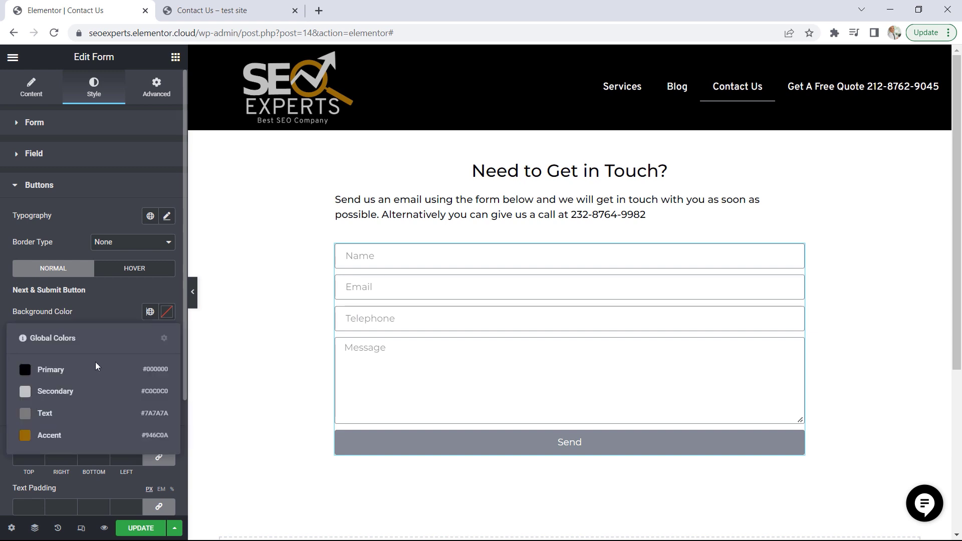
click(50, 436)
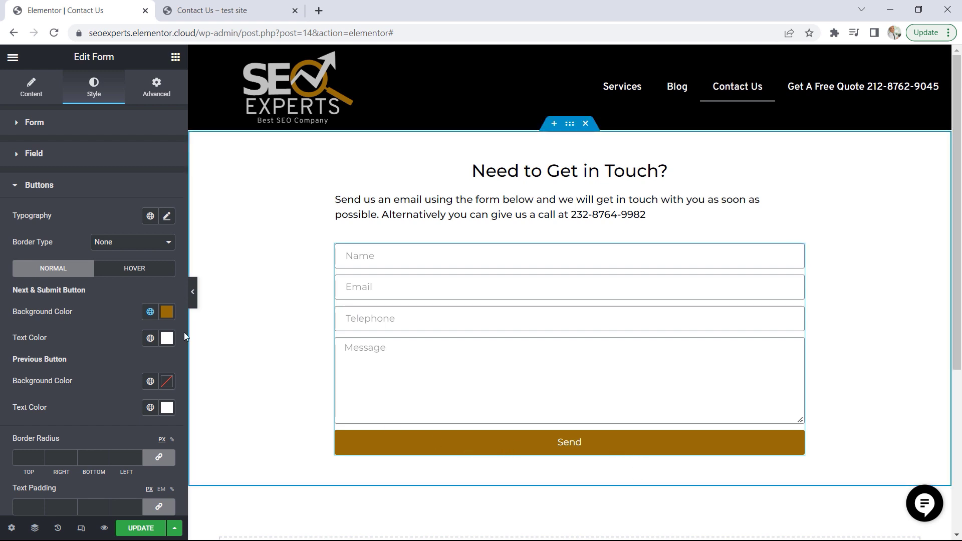
Set the submit button's hover background to the global Accent color
click(136, 270)
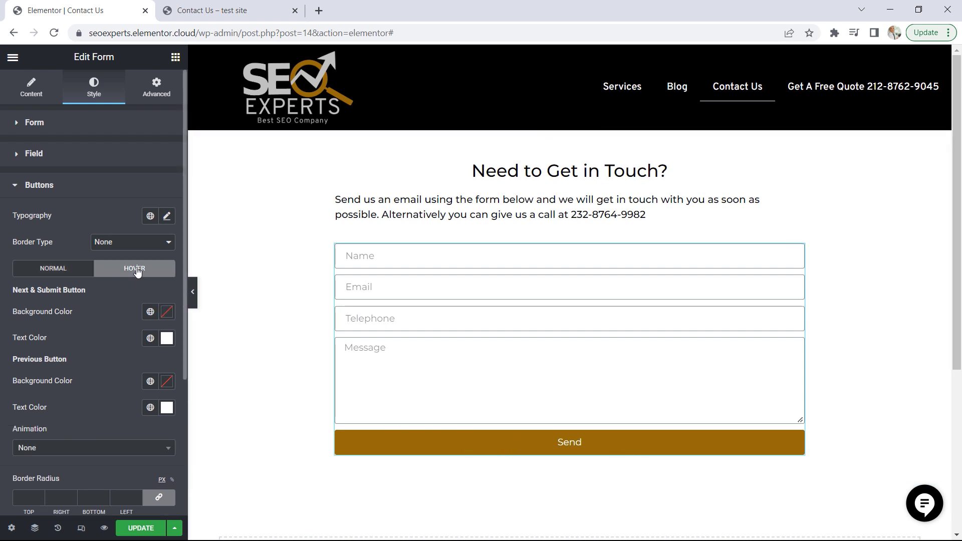
click(150, 311)
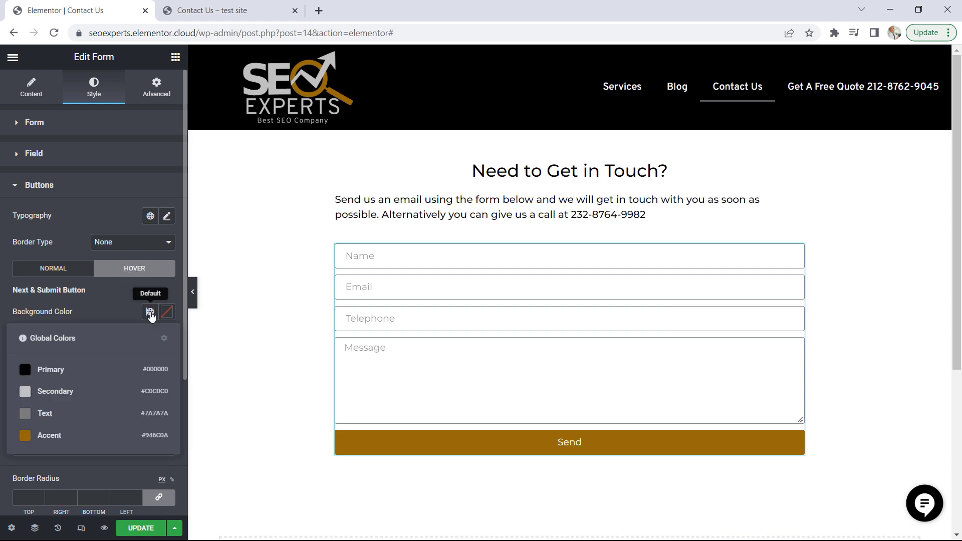
click(49, 435)
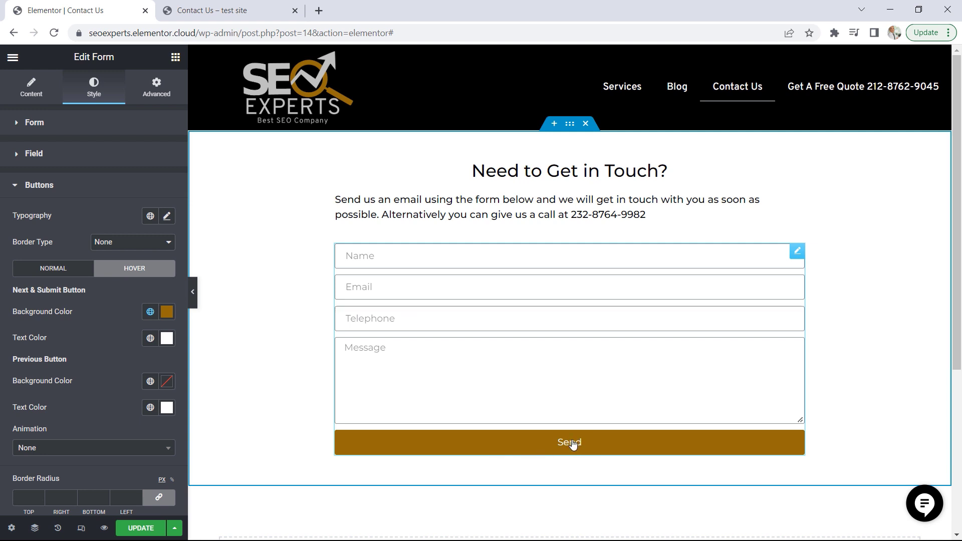
Save the Contact Us page changes and view the live page
click(140, 530)
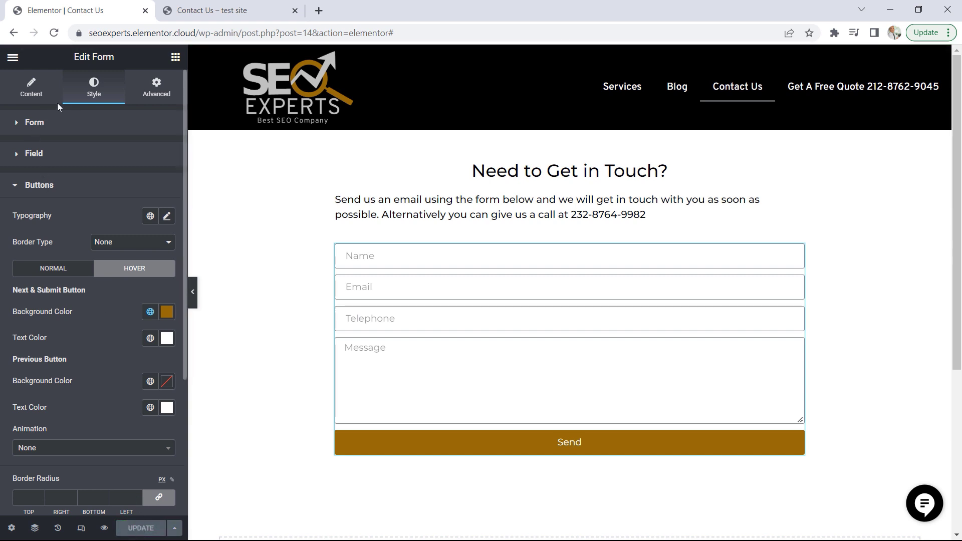
click(13, 57)
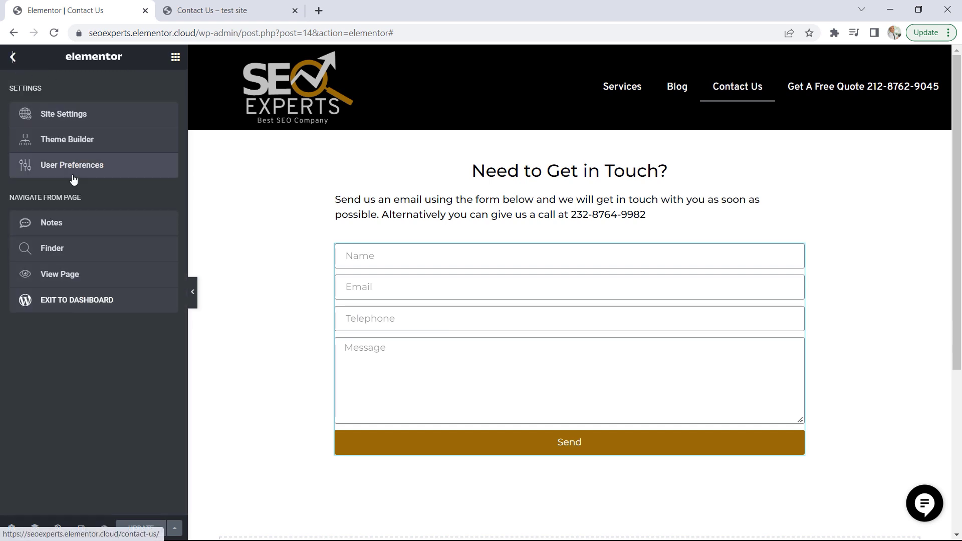
click(67, 275)
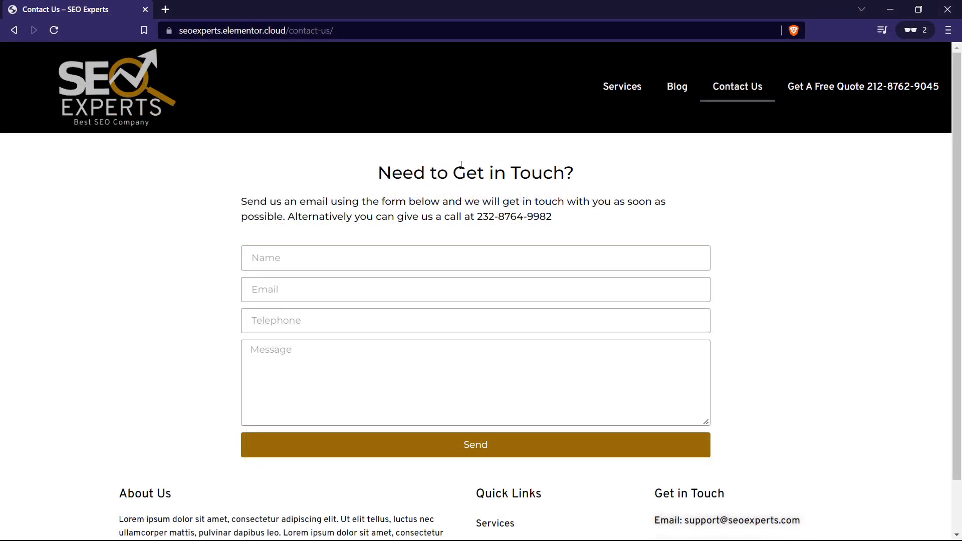
Enter the sender's full name in the live contact form's Name field
click(367, 255)
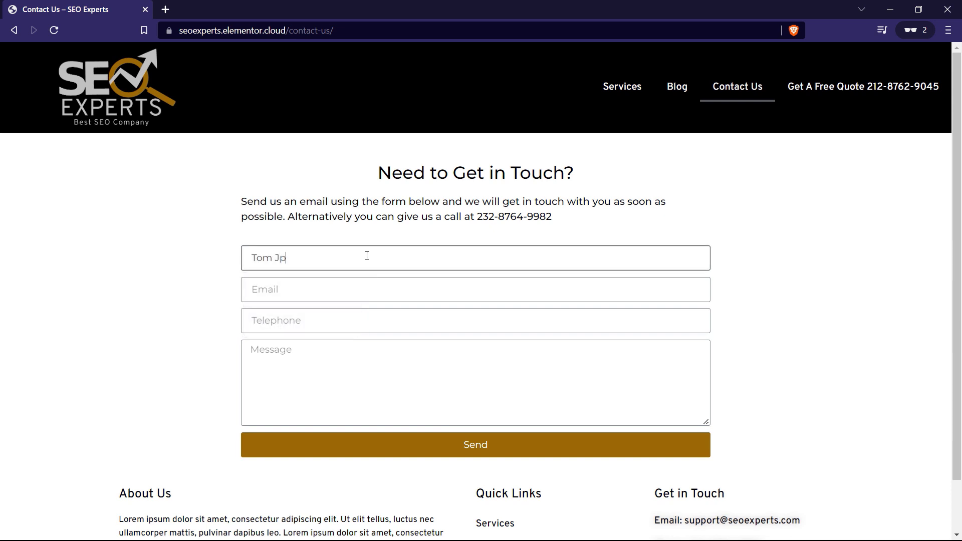
key(Tab)
Fill in the sender's e-mail address in the contact form
text(to)
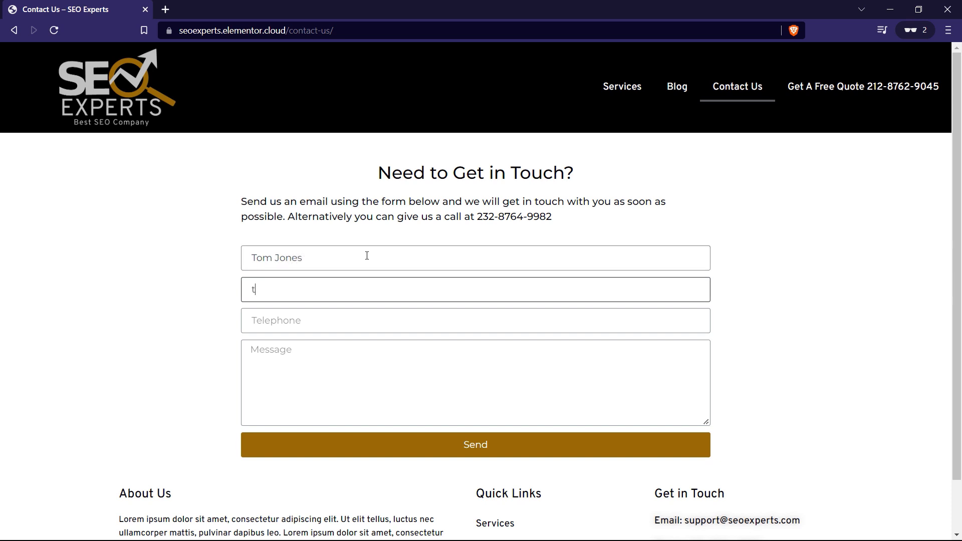
key(BackSpace)
key(Tab)
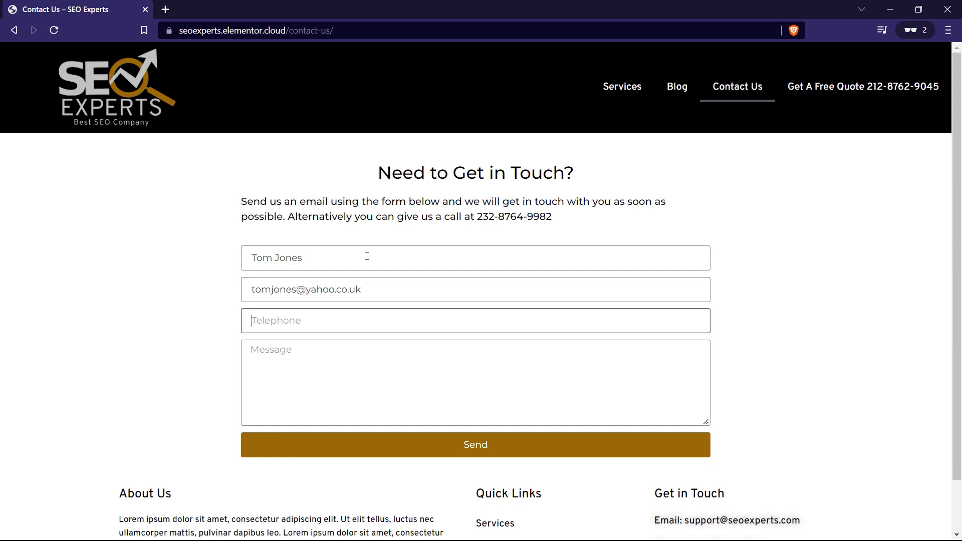
Enter a telephone number and the message "hello I like SEO", and send the contact form
key(Tab)
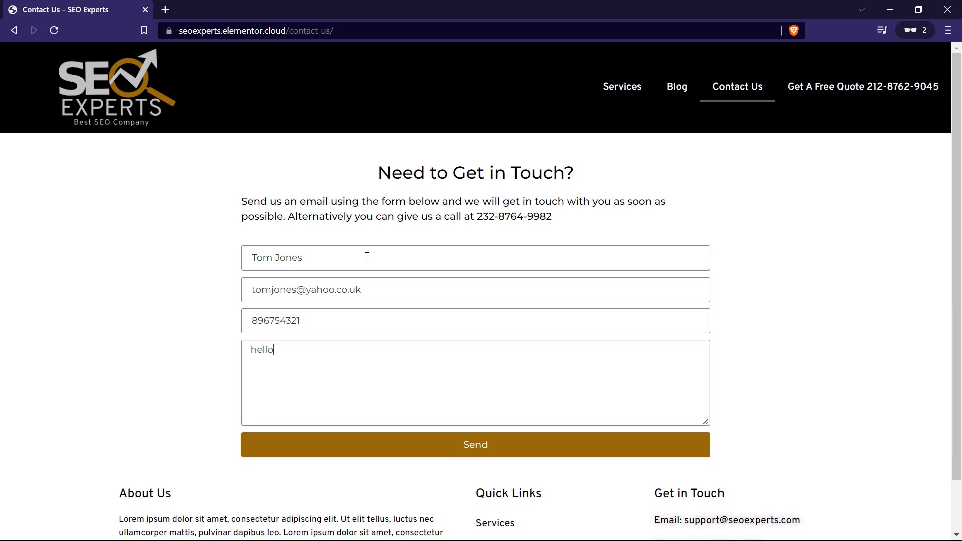
click(481, 447)
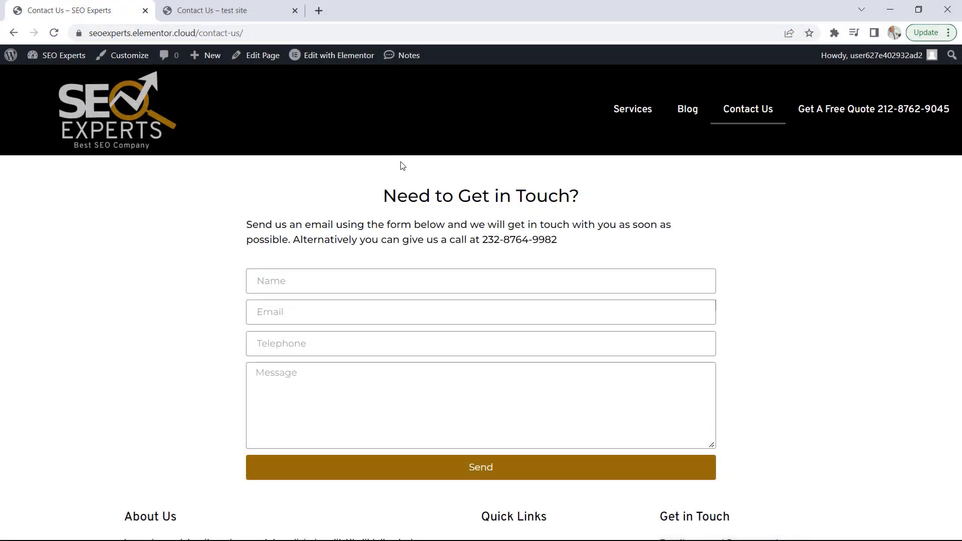
View the test entry in the WordPress dashboard's Elementor Submissions and check the notification e-mail in the webmail inbox
click(70, 61)
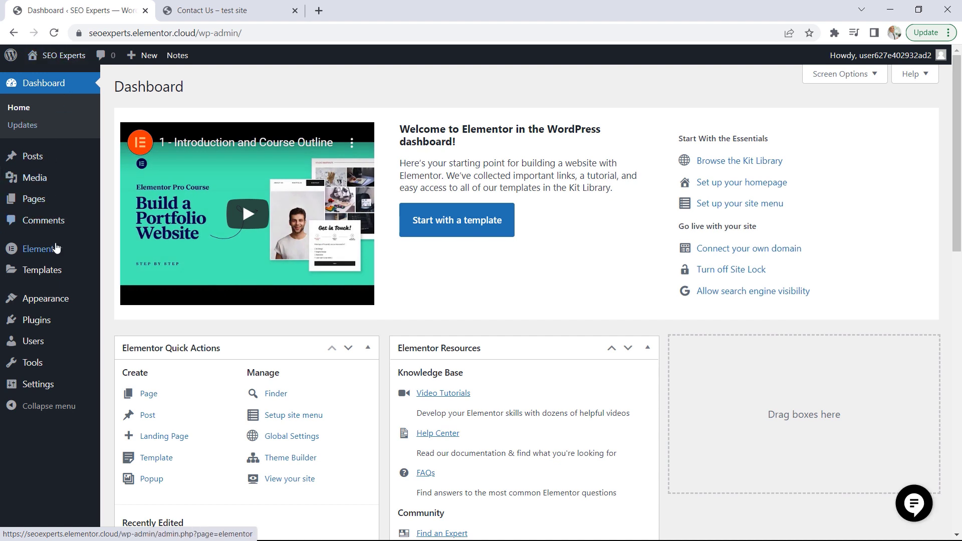
mouse_move(55, 251)
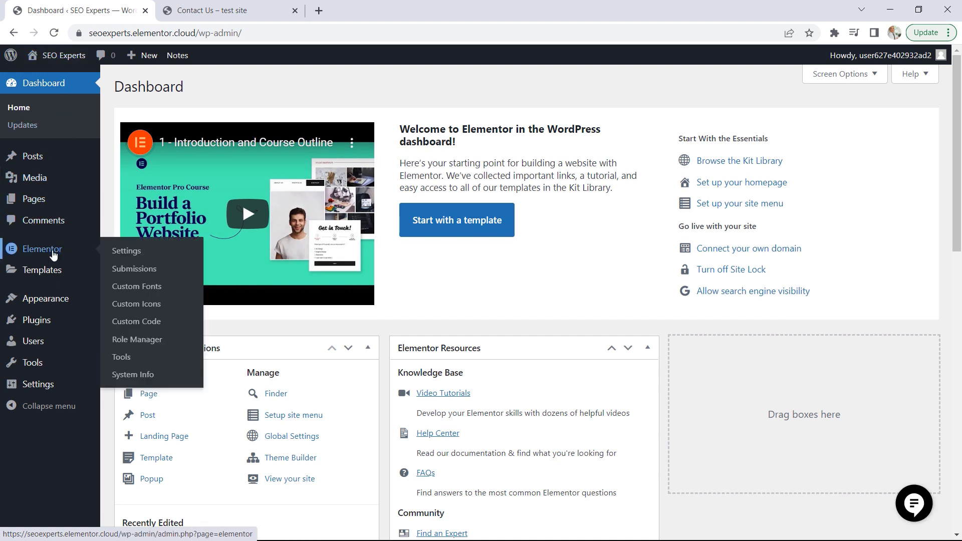
click(135, 273)
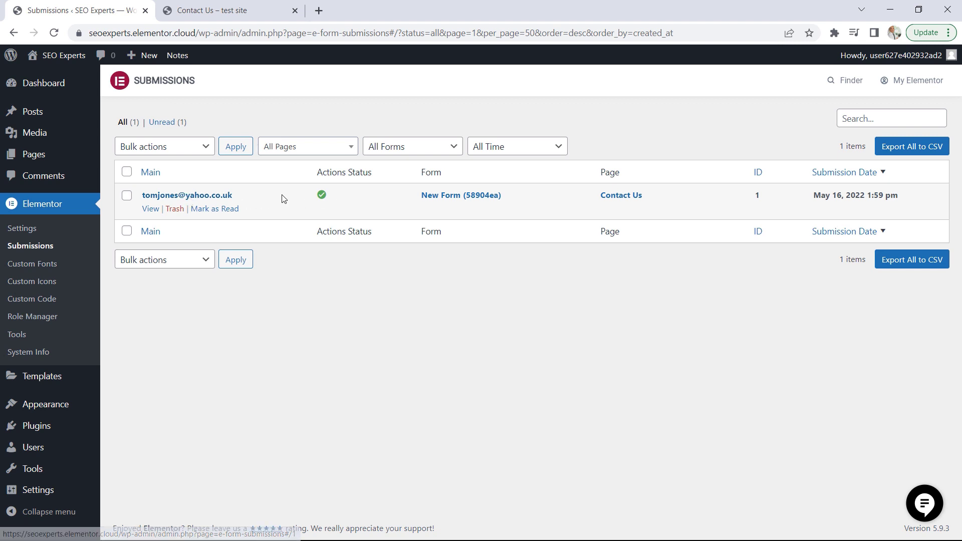
click(151, 213)
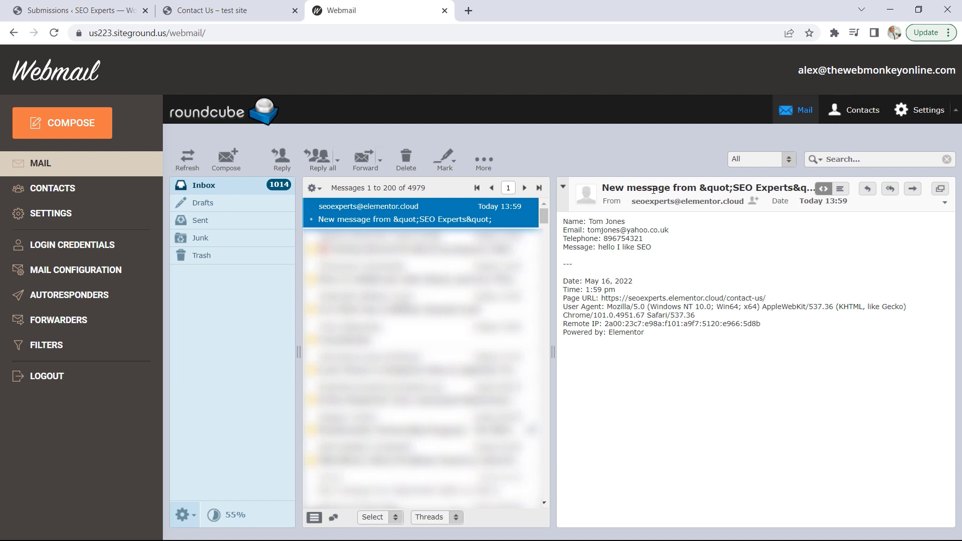
drag(592, 221, 627, 223)
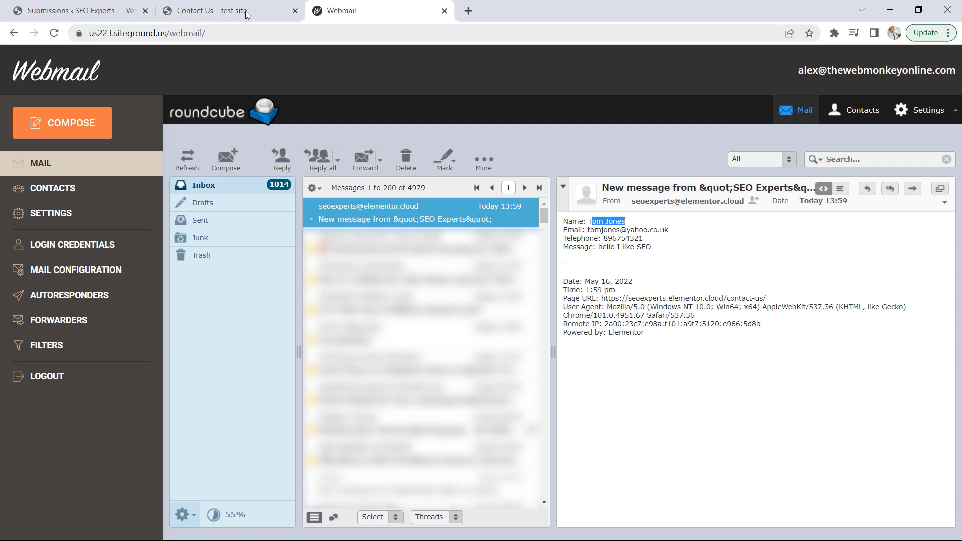
Compare the live Contact Us page's form spacing and footer with the demo site's Contact Us page
click(139, 18)
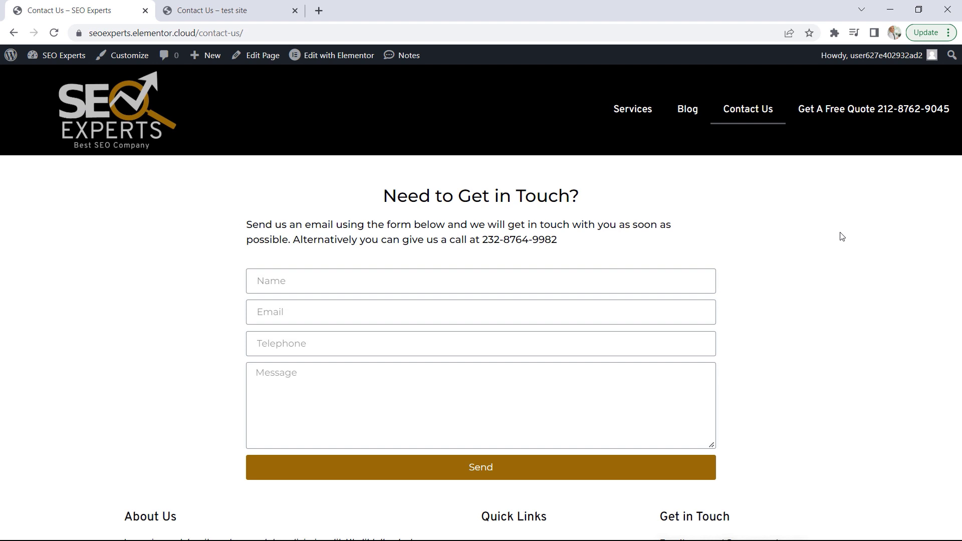
scroll(838, 236, down, 2)
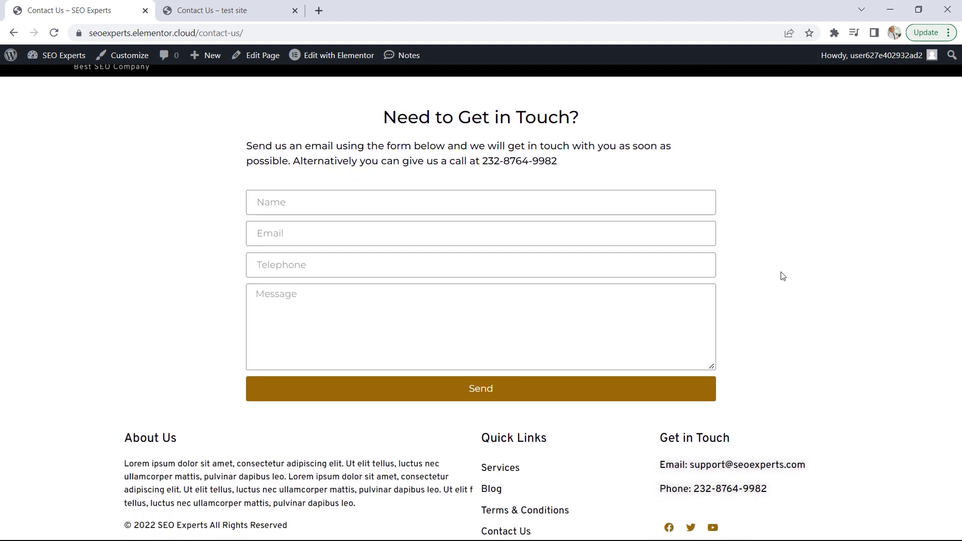
scroll(778, 359, up, 1)
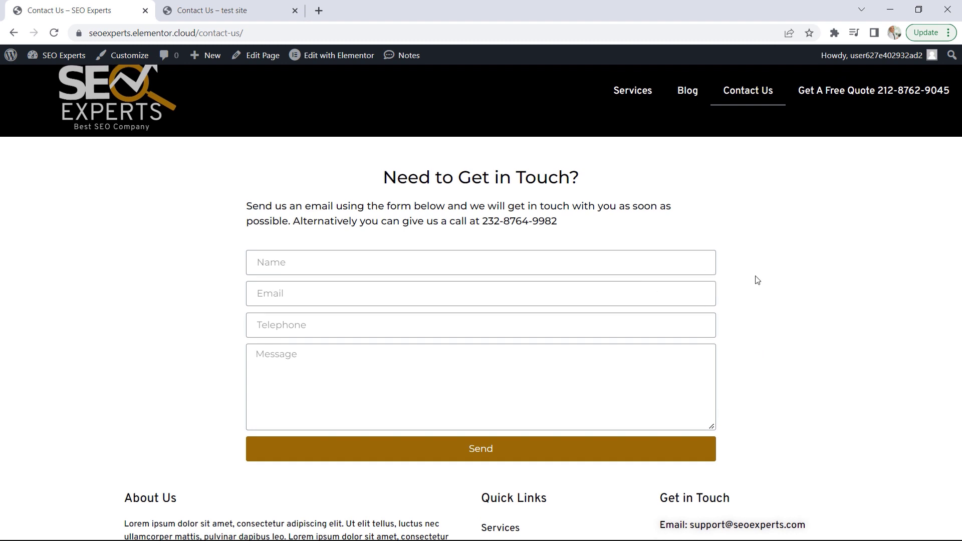
scroll(758, 280, down, 1)
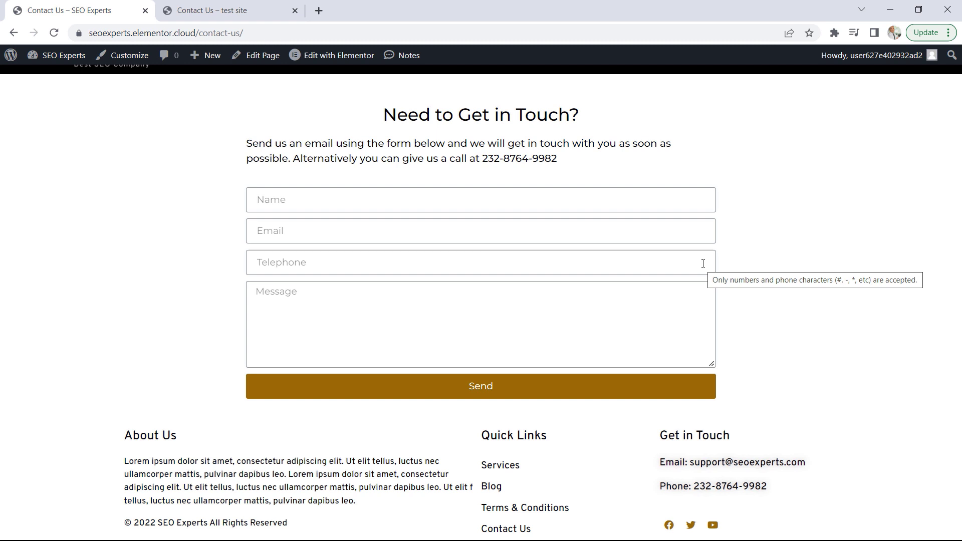
click(223, 7)
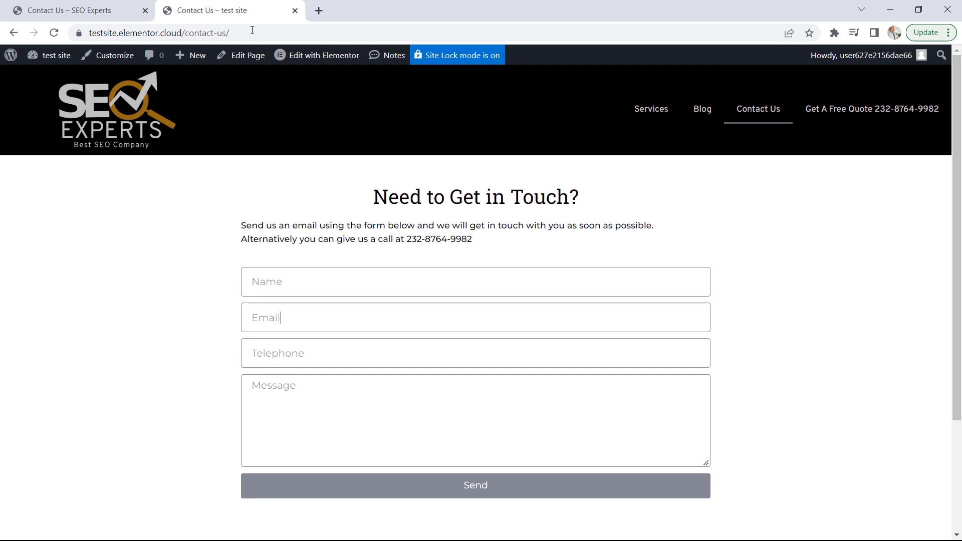
click(117, 9)
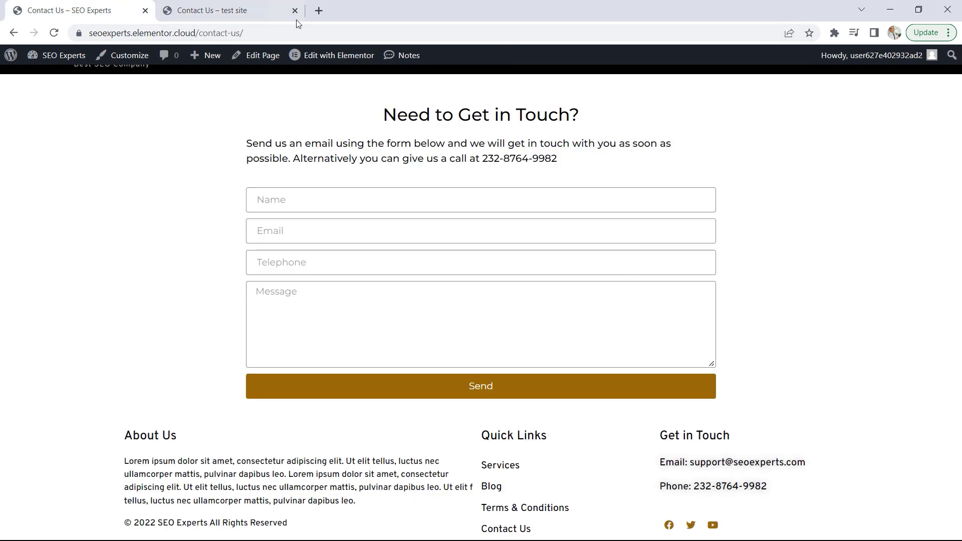
click(265, 15)
drag(957, 162, 943, 266)
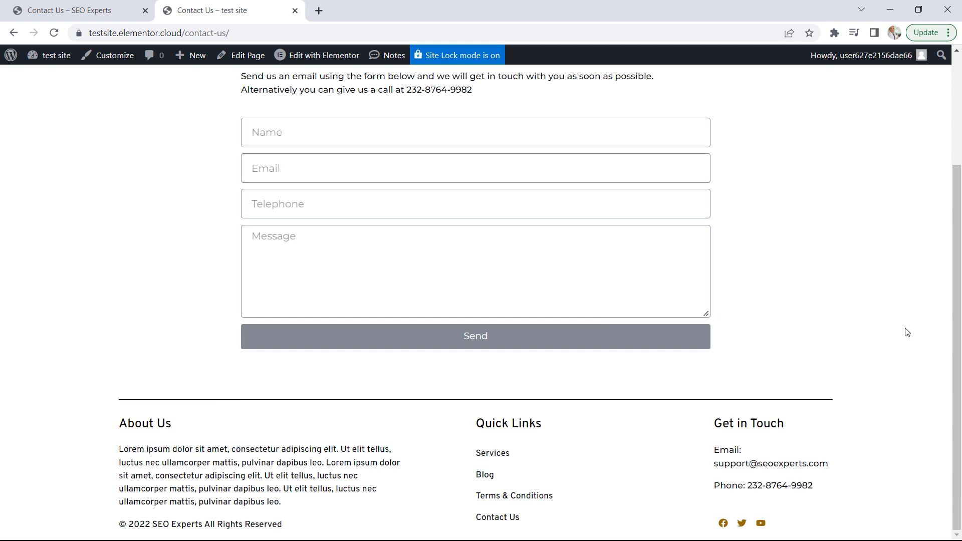
scroll(907, 332, up, 1)
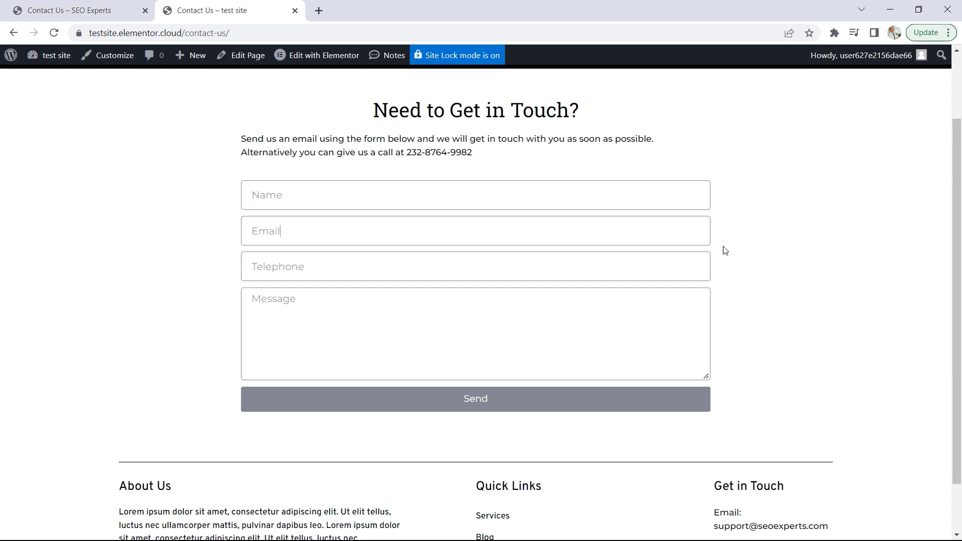
scroll(777, 311, down, 1)
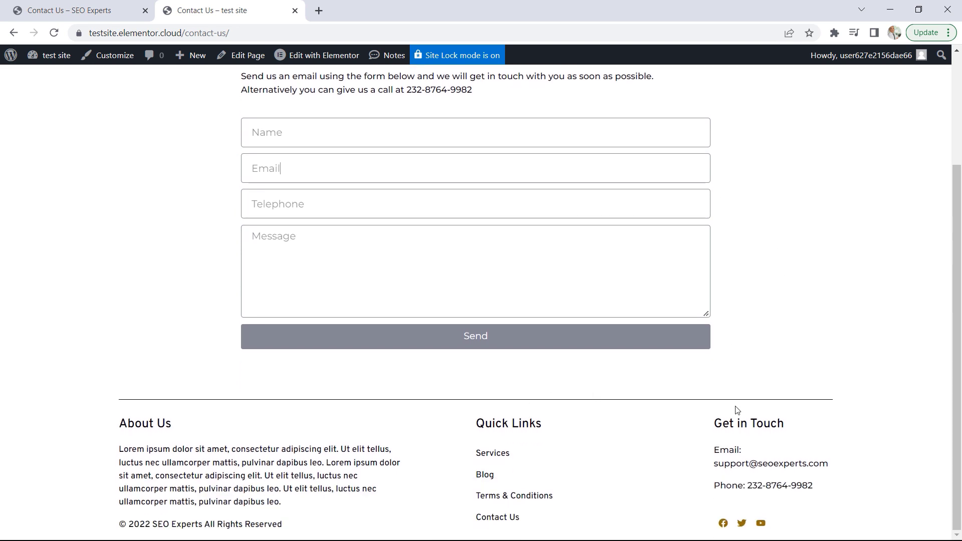
click(100, 4)
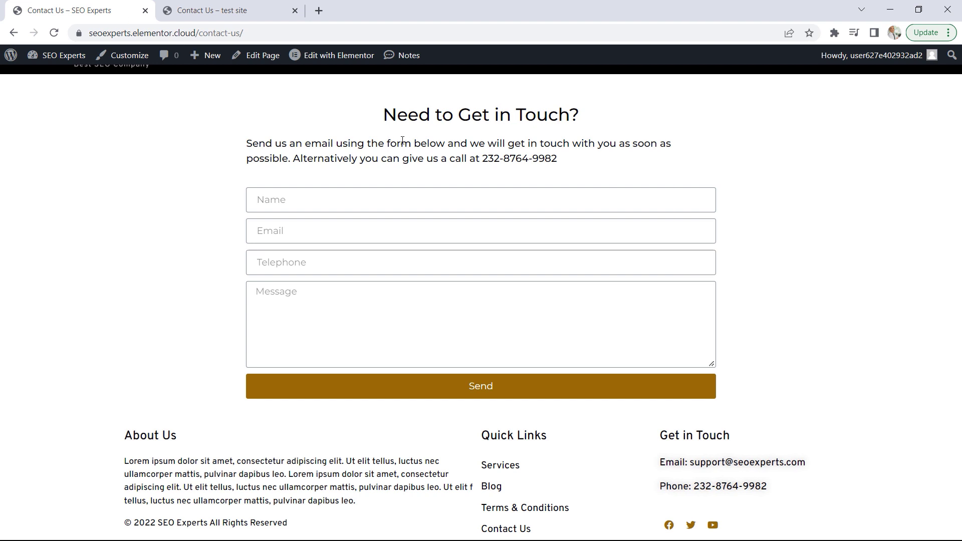
Open the Elementor Footer #71 template for editing and bring the basic widgets into view
mouse_move(321, 57)
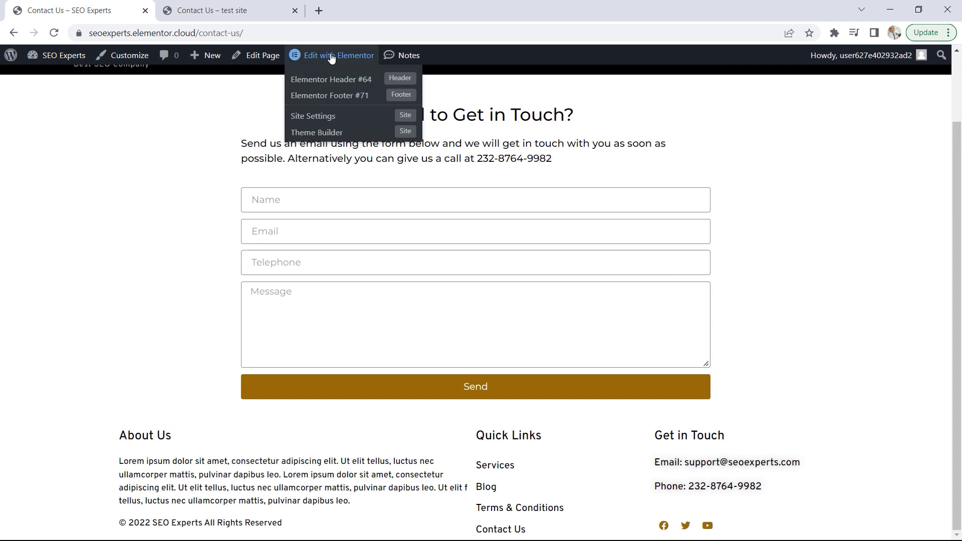
click(335, 96)
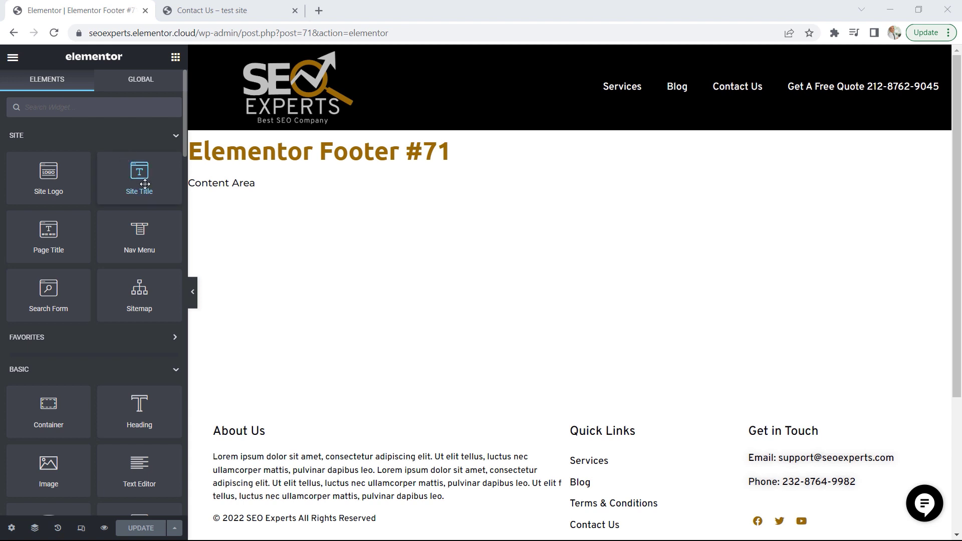
scroll(145, 185, down, 3)
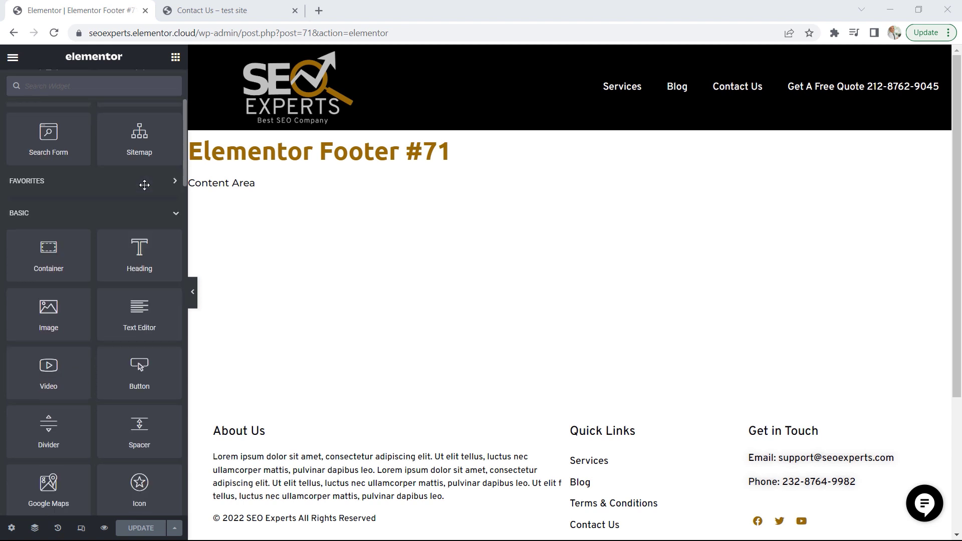
Add a Divider widget to the footer and place it above the About Us, Quick Links and Get in Touch columns
scroll(138, 316, down, 2)
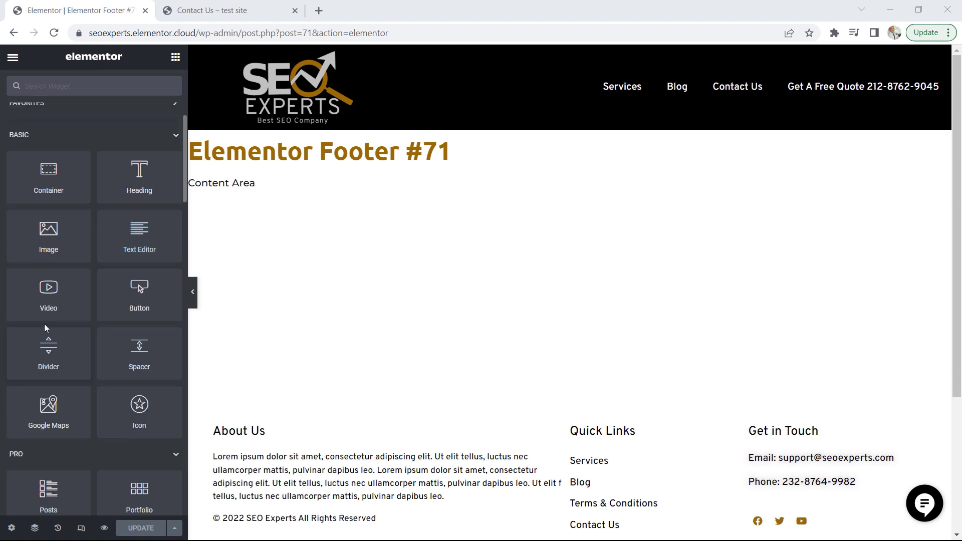
scroll(847, 252, down, 3)
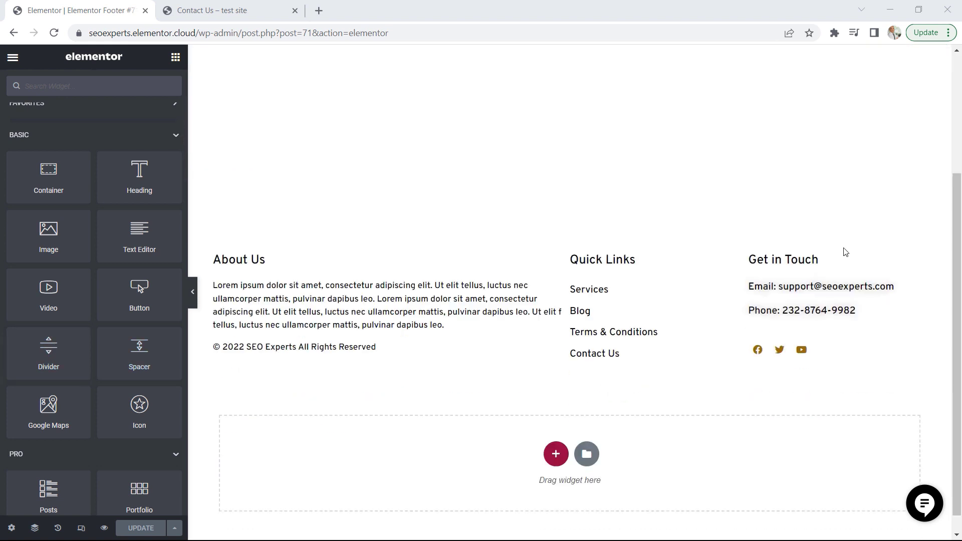
drag(49, 351, 459, 446)
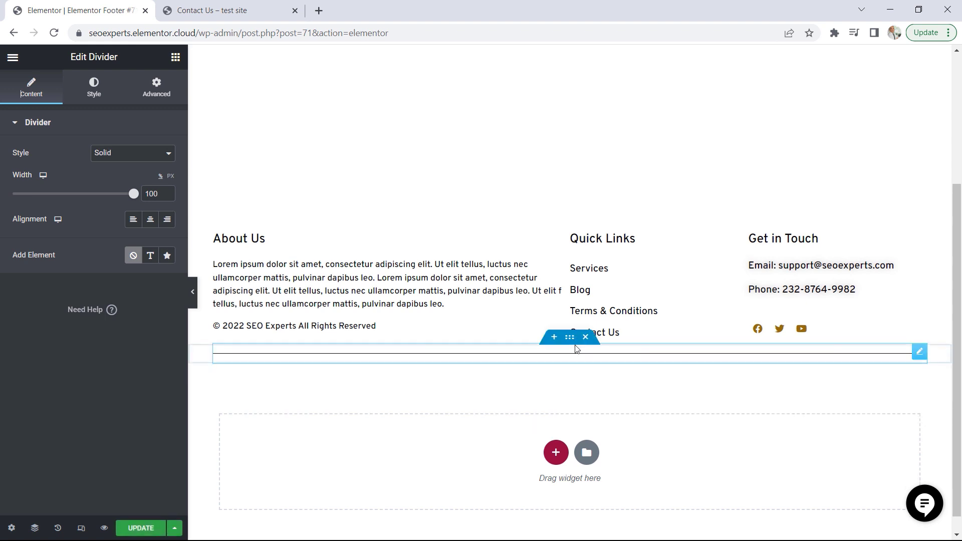
drag(569, 337, 549, 236)
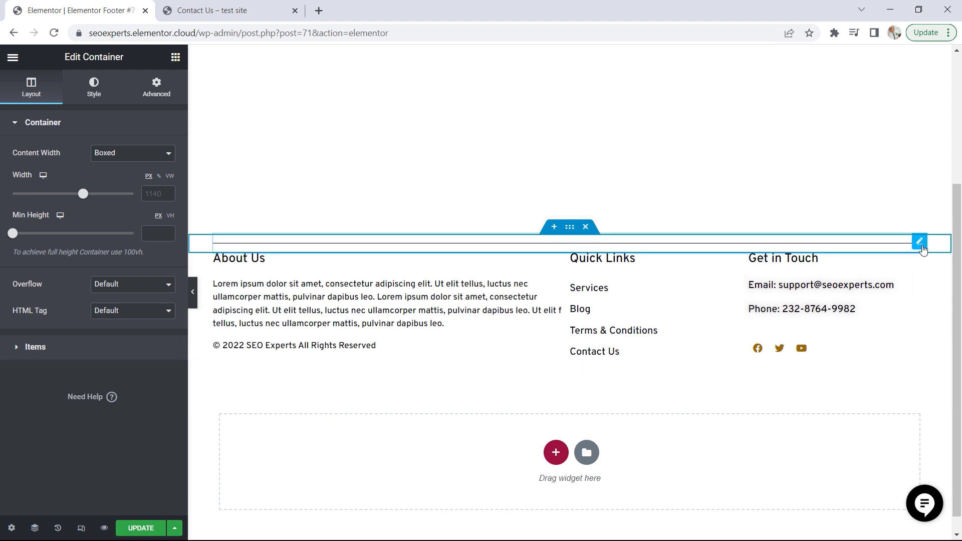
Set the footer divider's gap to 30, keep its weight at 1, and update the template
click(921, 242)
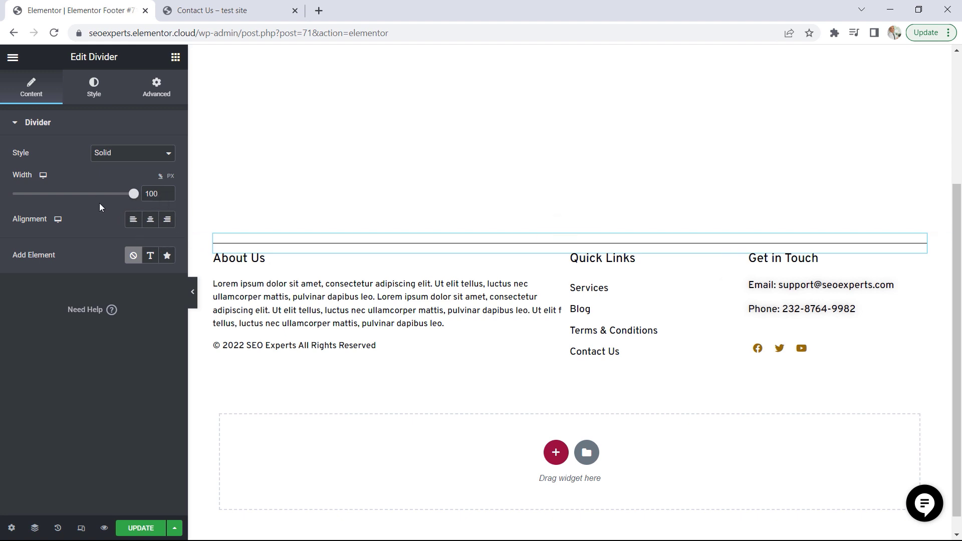
click(94, 90)
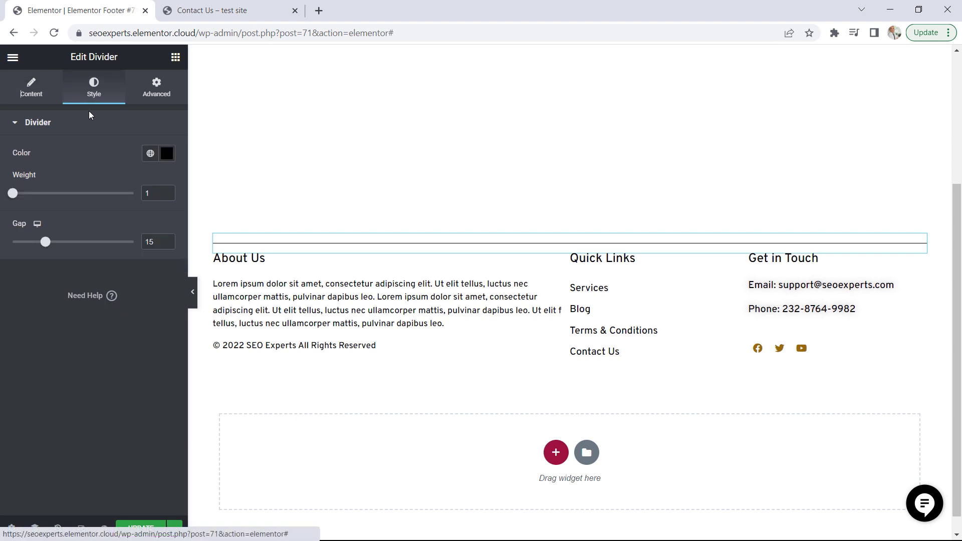
mouse_move(17, 198)
mouse_down()
mouse_move(101, 200)
mouse_move(9, 200)
mouse_up()
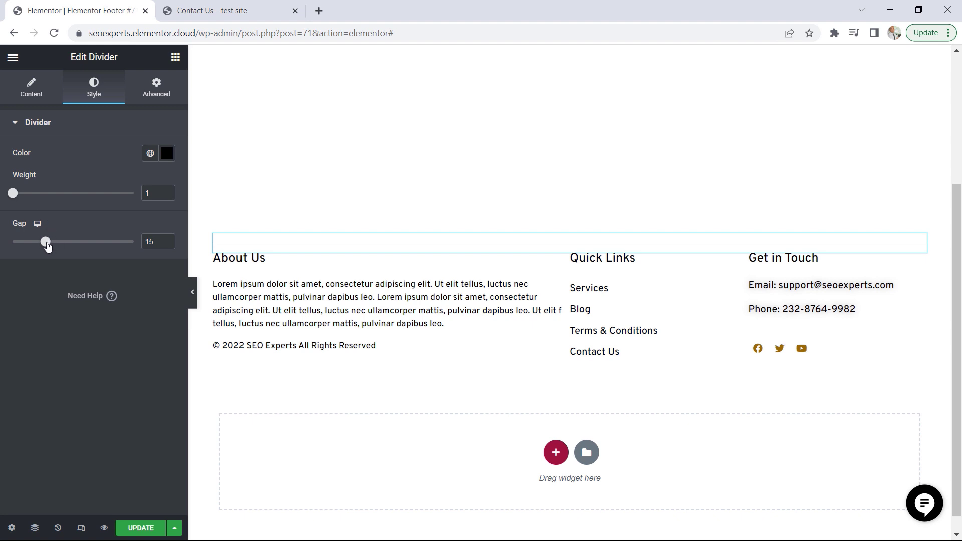
drag(47, 246, 86, 251)
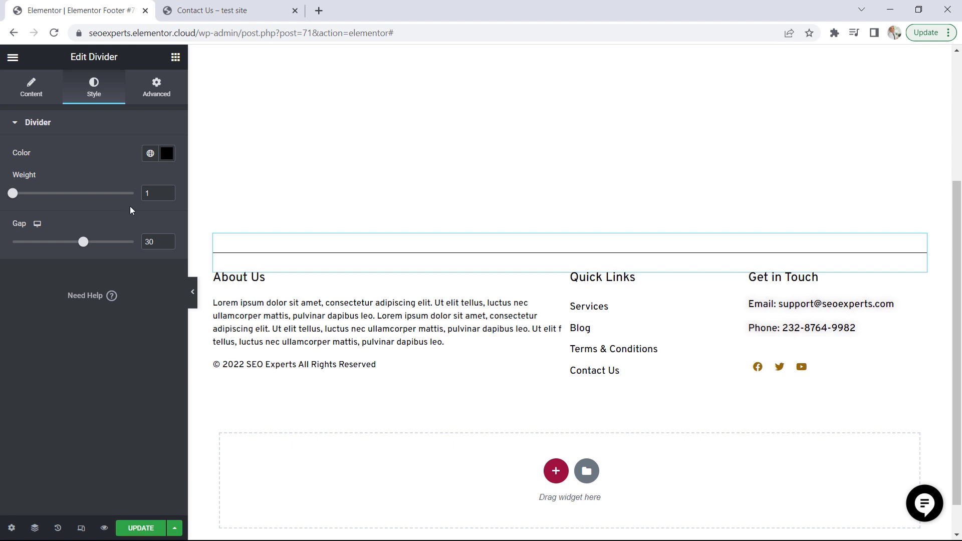
click(141, 529)
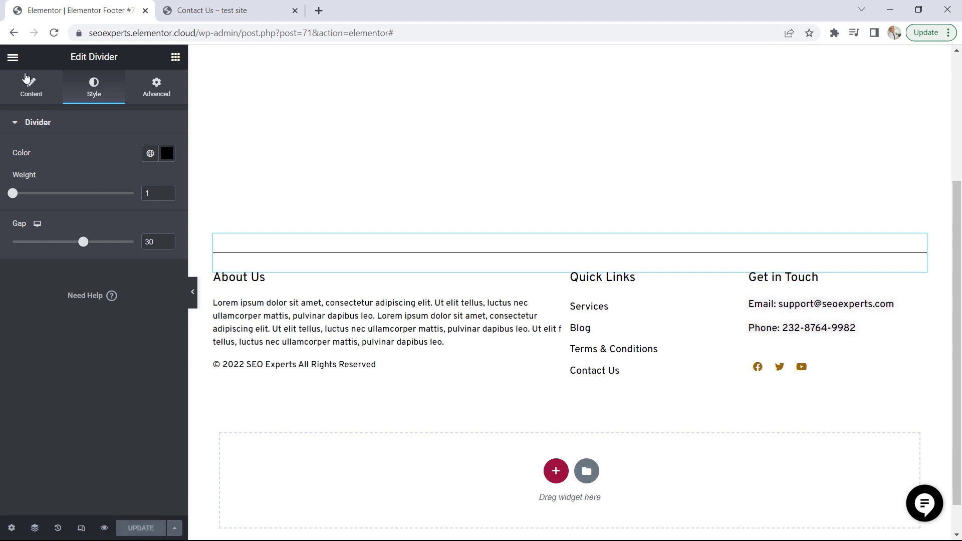
View the live site and check the footer divider on the home and Contact Us pages
click(13, 56)
click(77, 275)
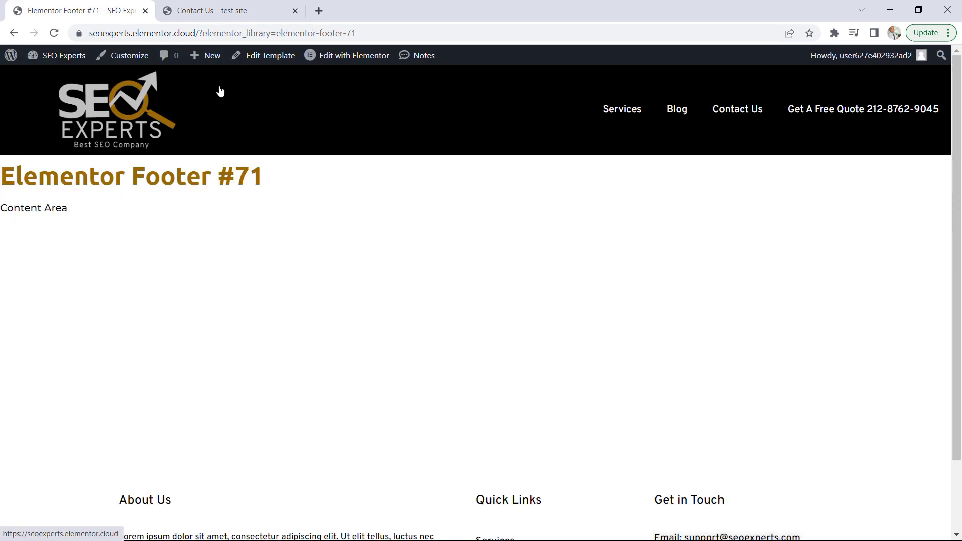
click(115, 96)
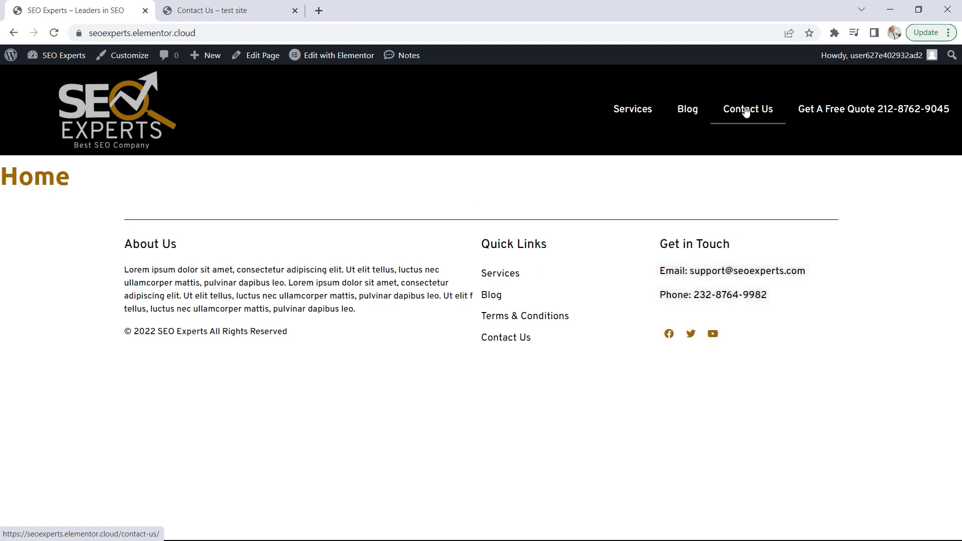
click(746, 111)
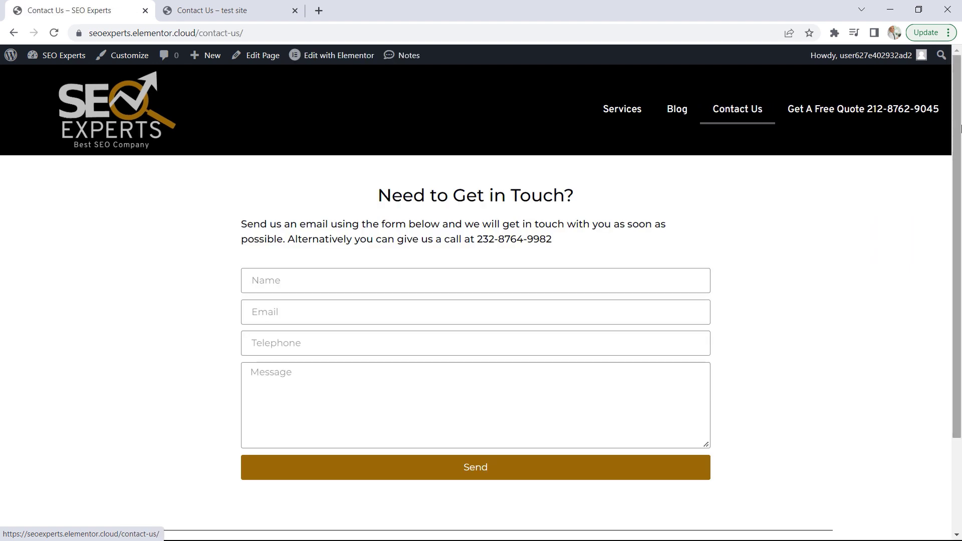
scroll(953, 183, down, 2)
scroll(953, 183, down, 1)
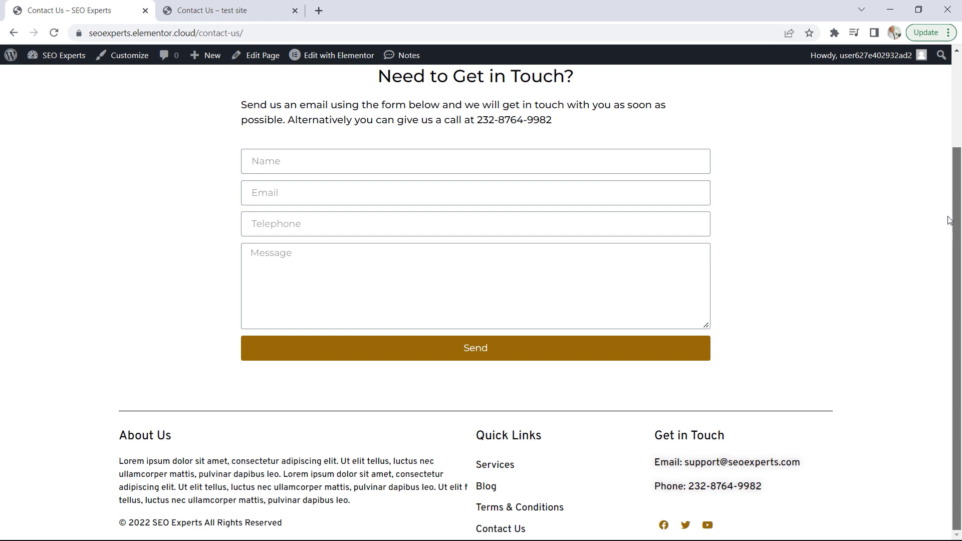
drag(948, 217, 951, 147)
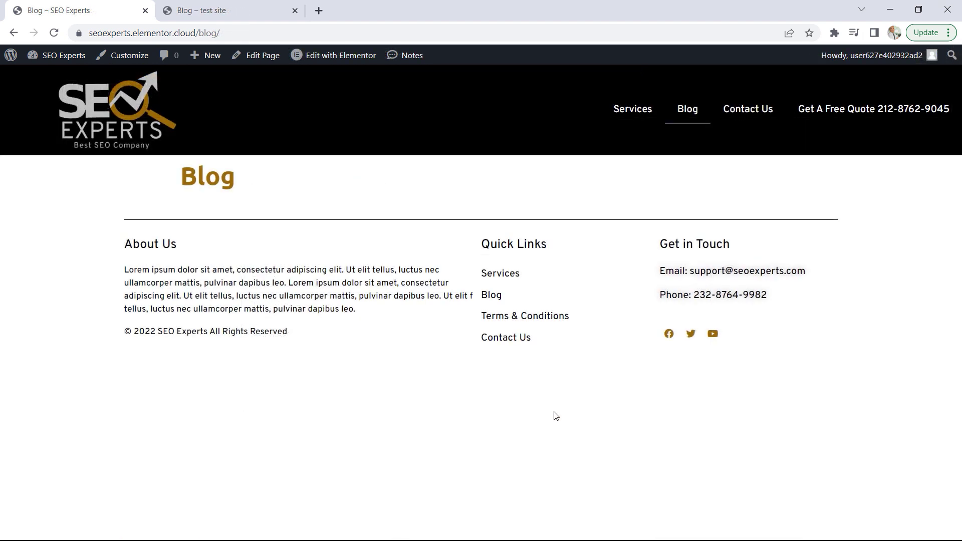
Examine the demo site's Blog page, including its centred heading and the grid of posts
click(228, 9)
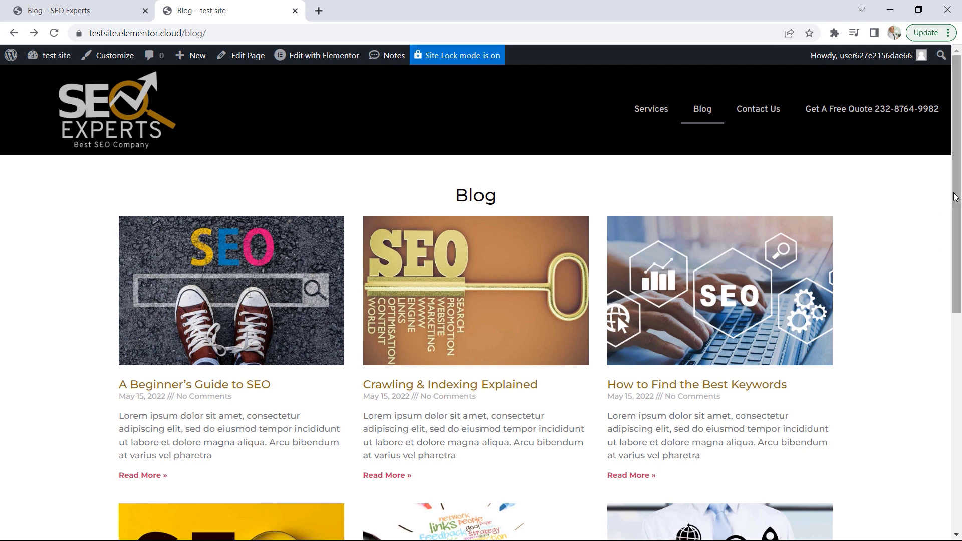
drag(513, 204, 445, 204)
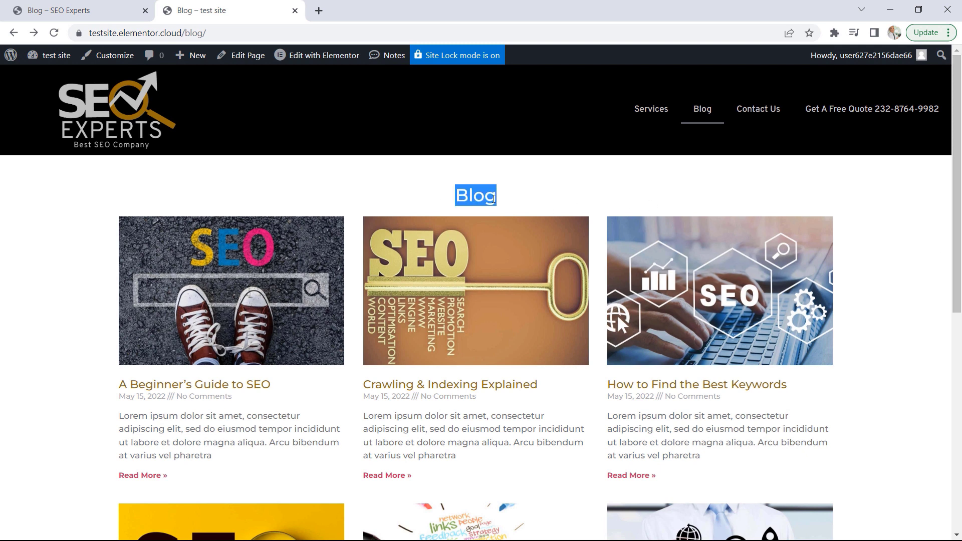
click(565, 201)
drag(949, 134, 956, 208)
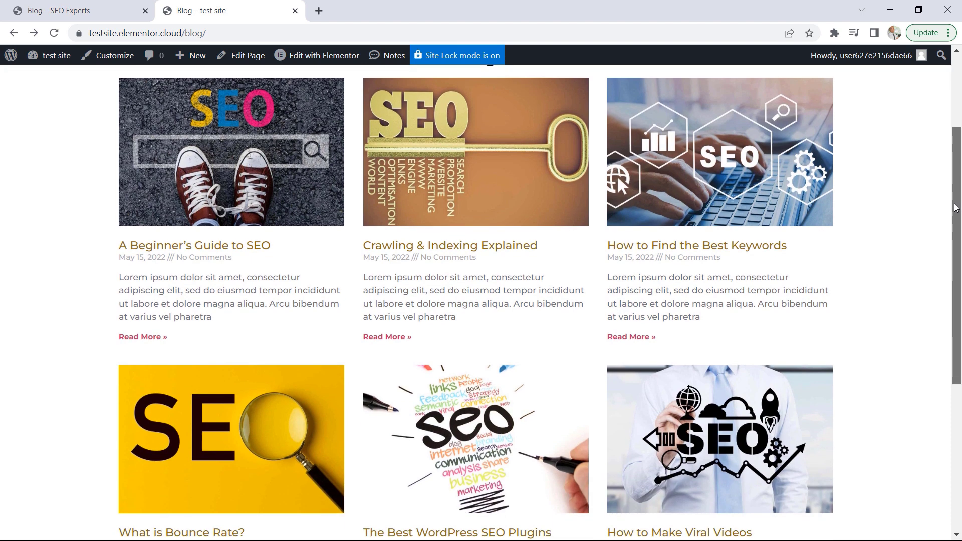
scroll(852, 151, up, 3)
Open the SEO Experts site's Blog page in the Elementor editor and hide its page title
click(45, 10)
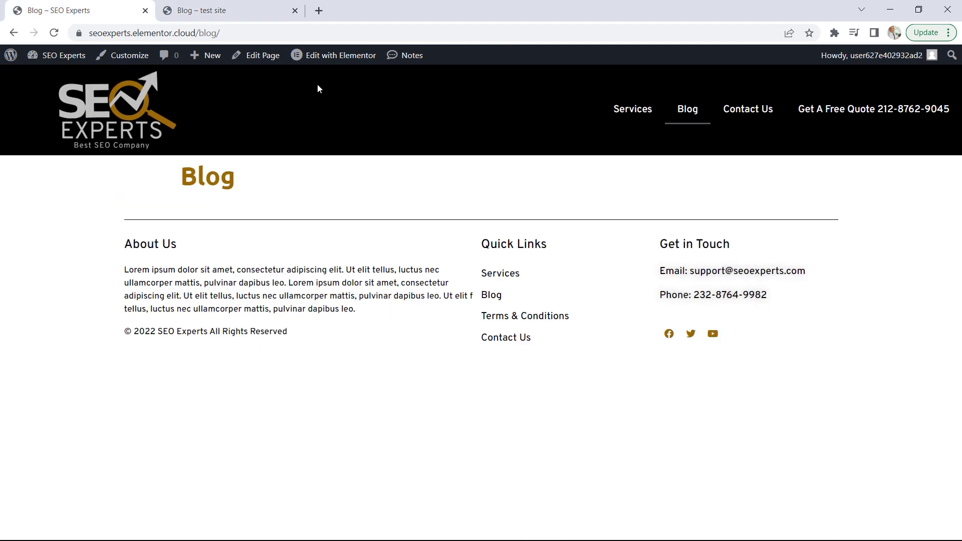
click(257, 55)
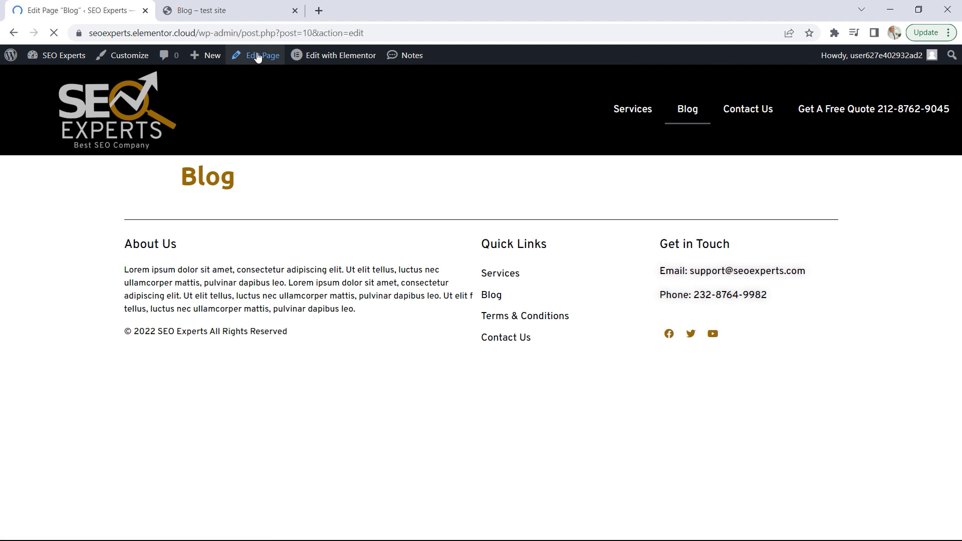
click(318, 85)
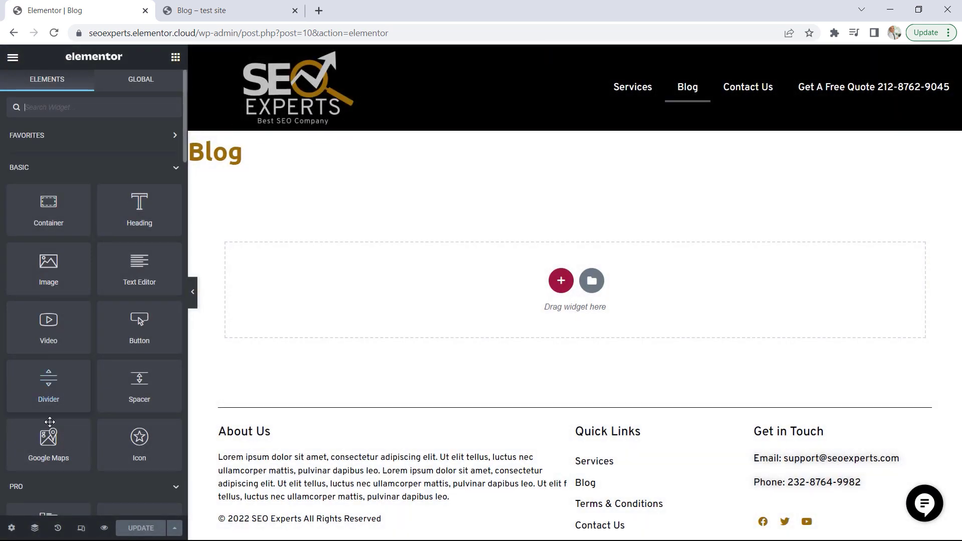
click(12, 528)
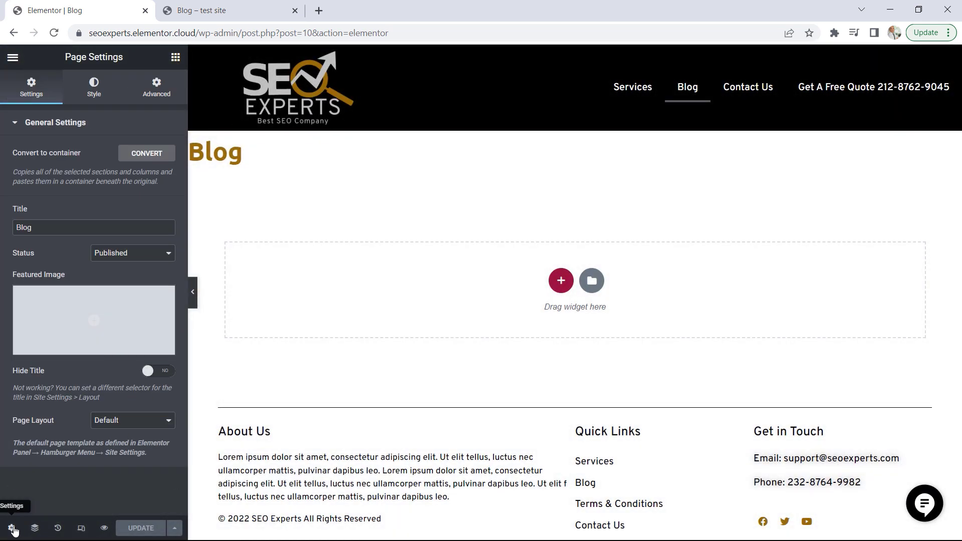
click(160, 371)
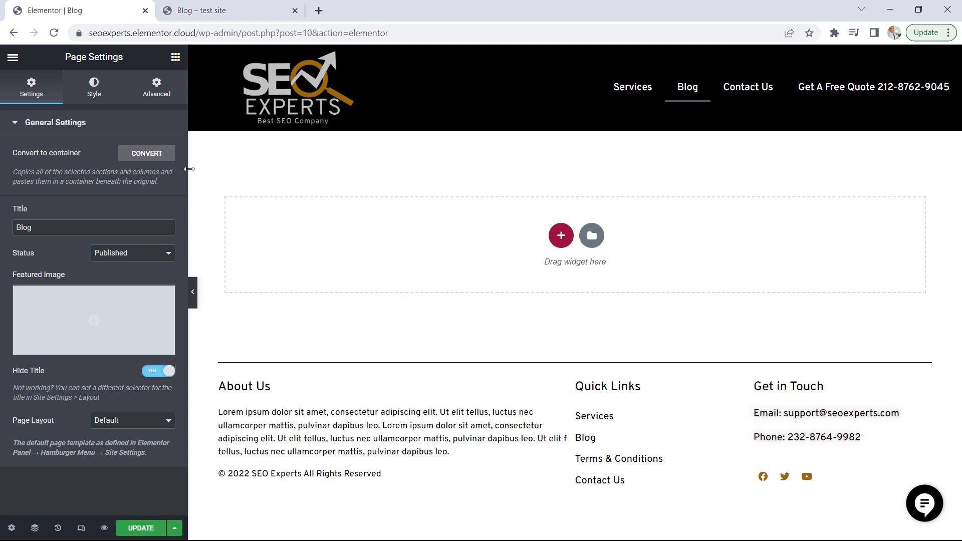
Add a Heading widget to the Blog page with the title "Blog", HTML tag H3 and centre alignment
click(176, 58)
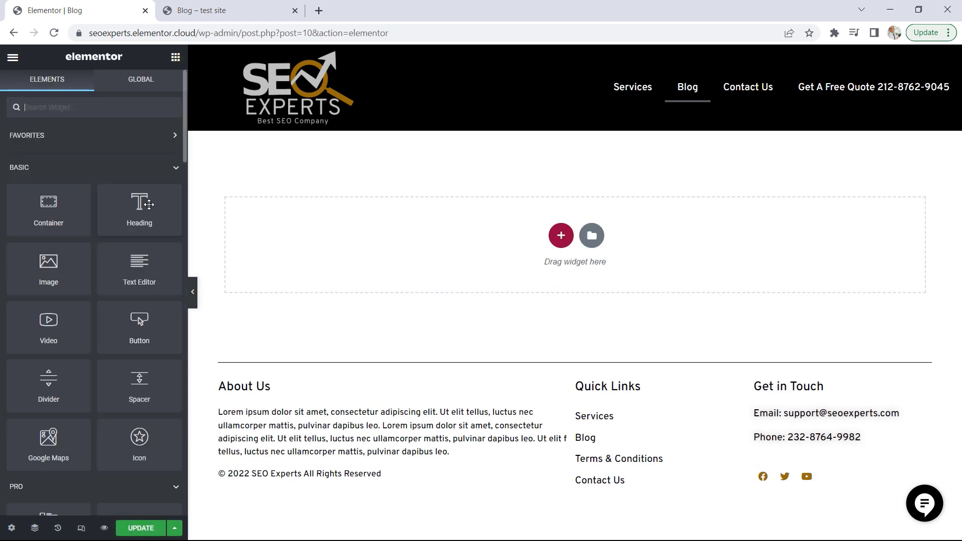
drag(139, 210, 395, 236)
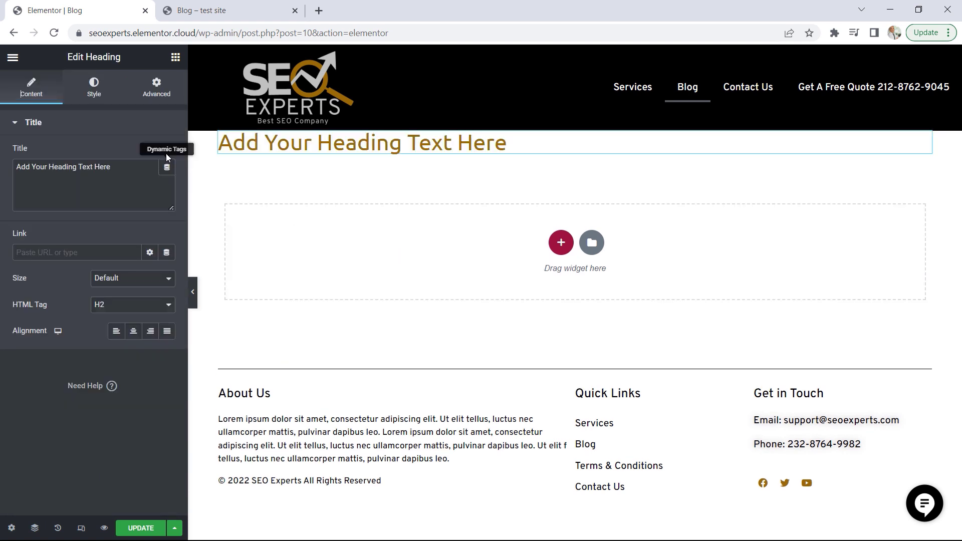
drag(151, 167, 0, 173)
text(Blog)
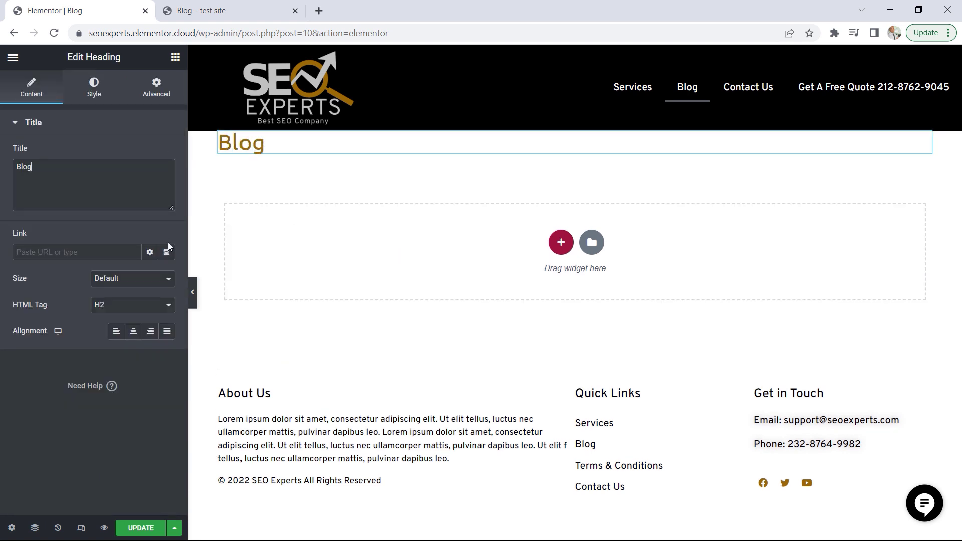
click(132, 305)
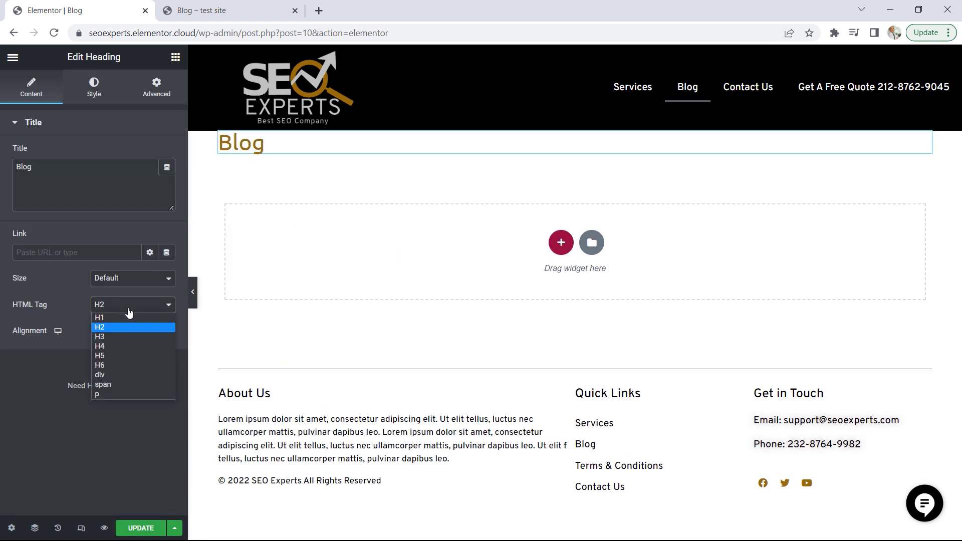
click(118, 335)
click(134, 335)
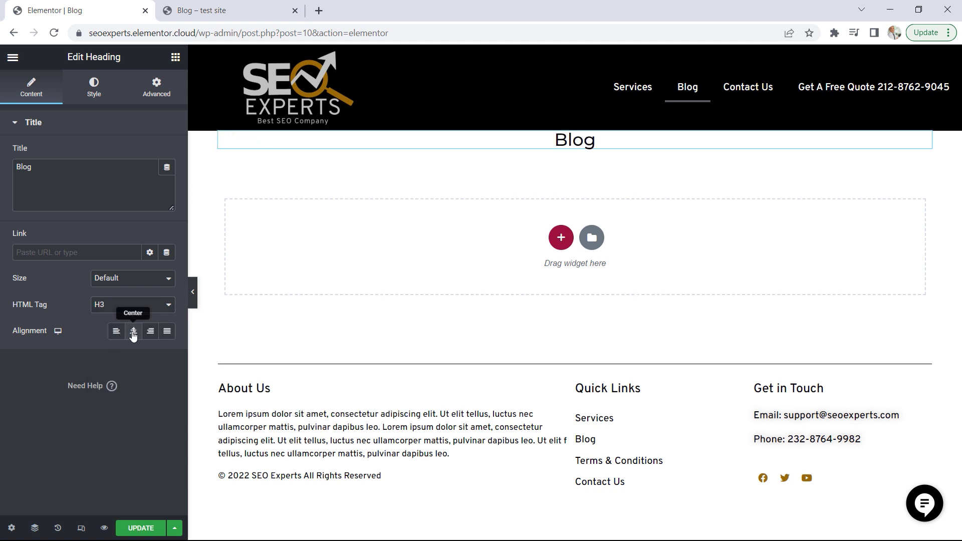
Set the Blog heading container's padding to 50 px at the top and 50 px at the bottom
mouse_move(577, 128)
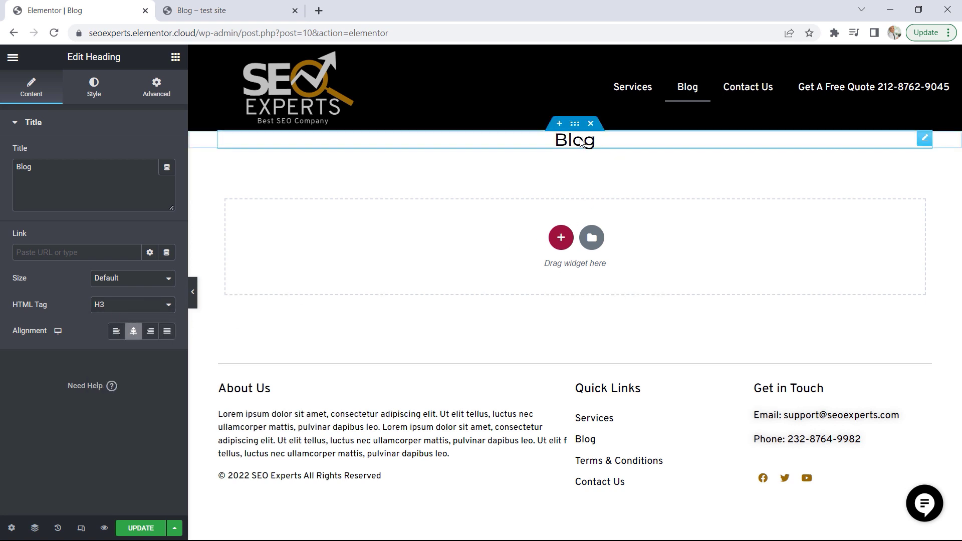
click(576, 125)
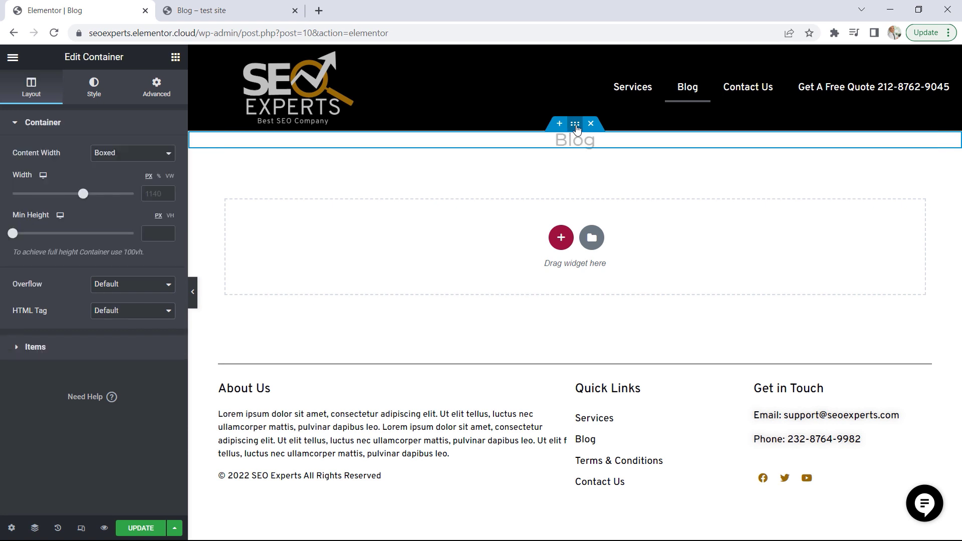
click(155, 87)
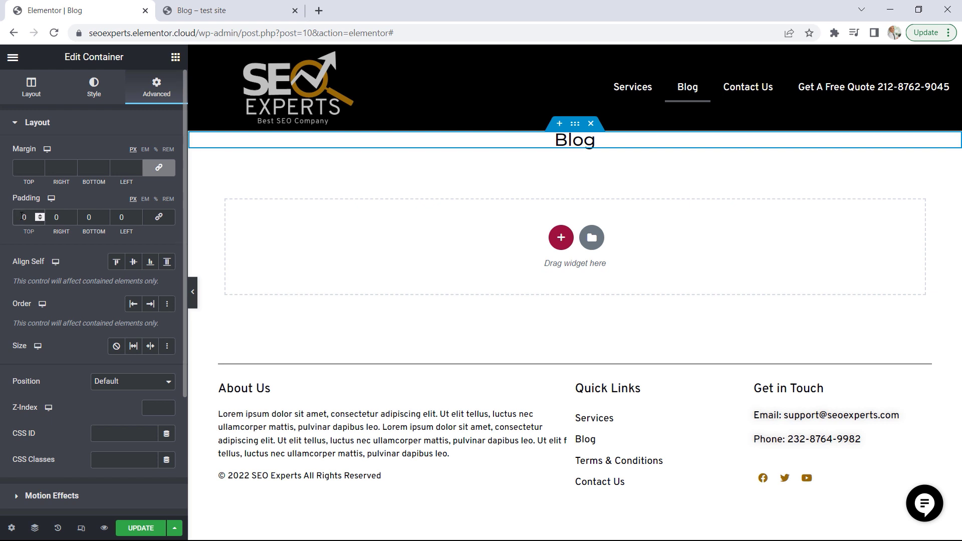
text(5)
click(89, 218)
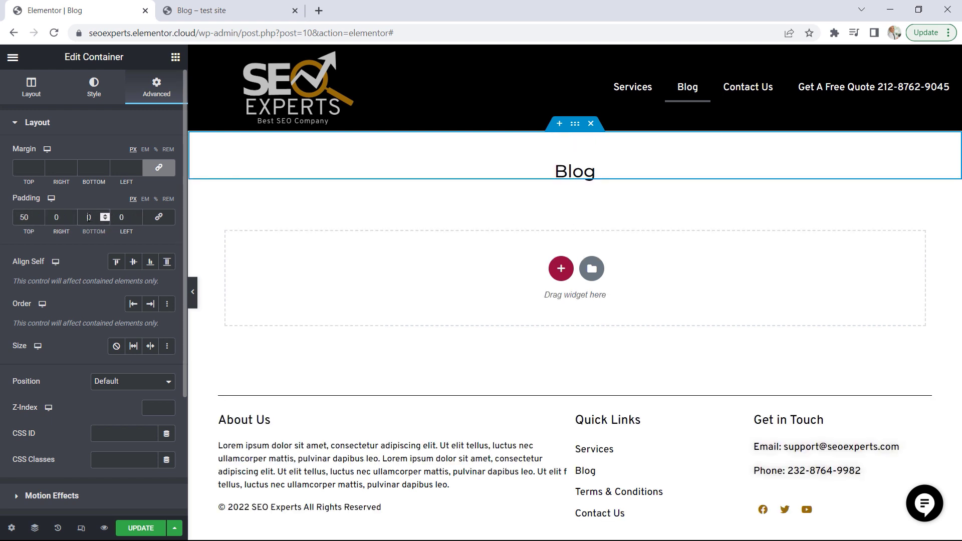
text(5)
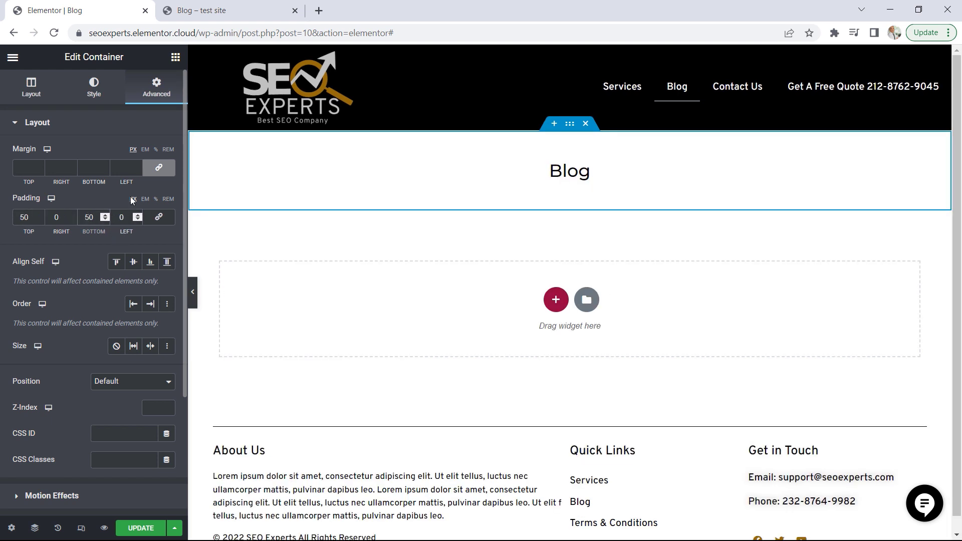
Add the Pro Posts widget below the Blog heading, inside the same container
click(176, 58)
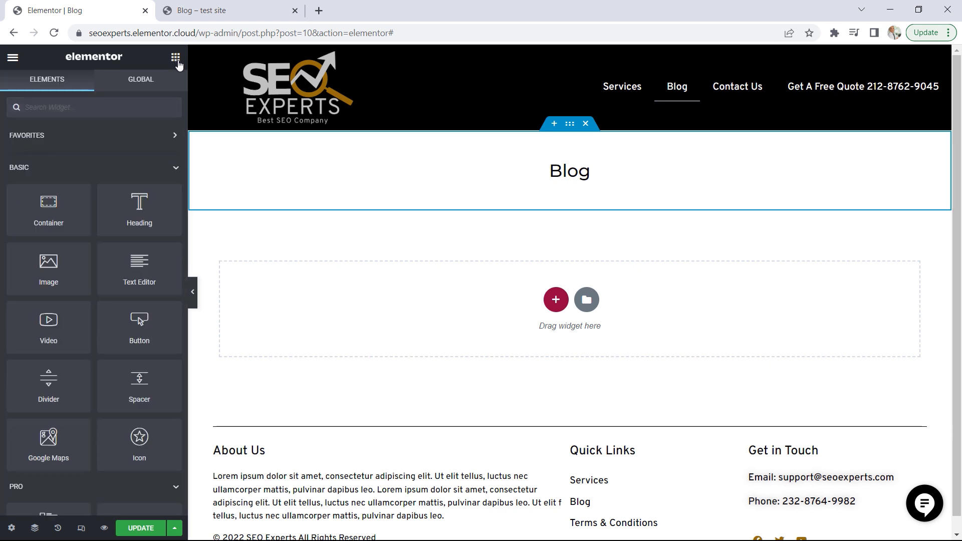
click(142, 171)
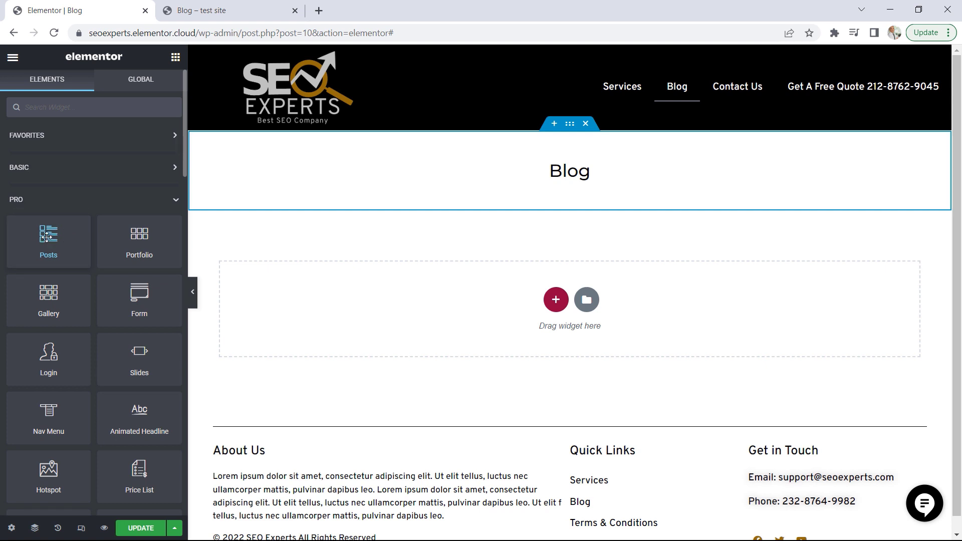
drag(46, 237, 570, 181)
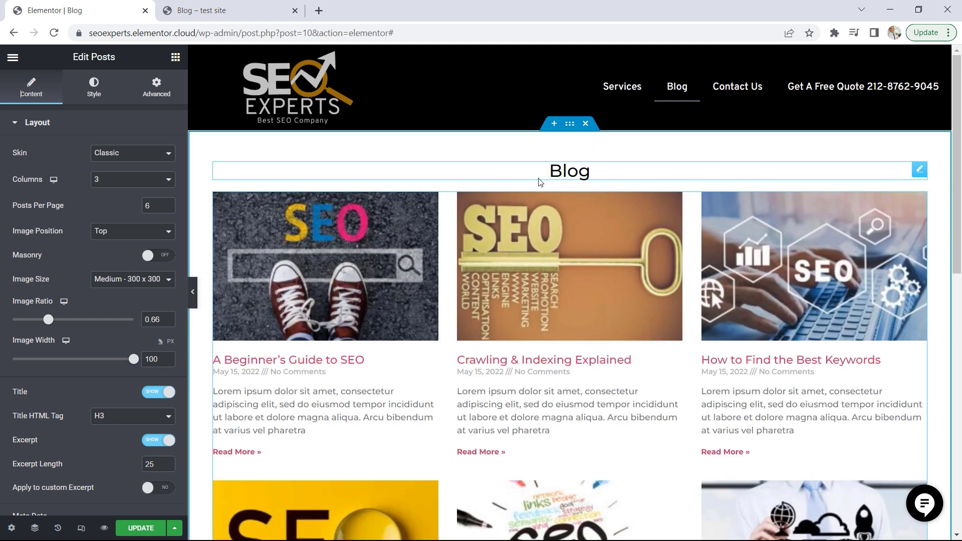
Try the Cards and Full Content skins on the Posts widget and return it to the Classic skin
click(107, 155)
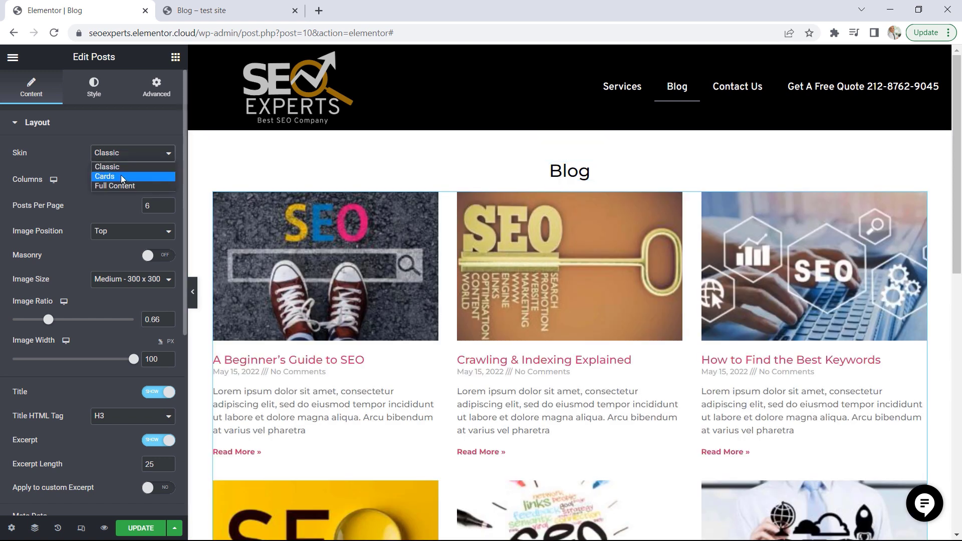
click(107, 176)
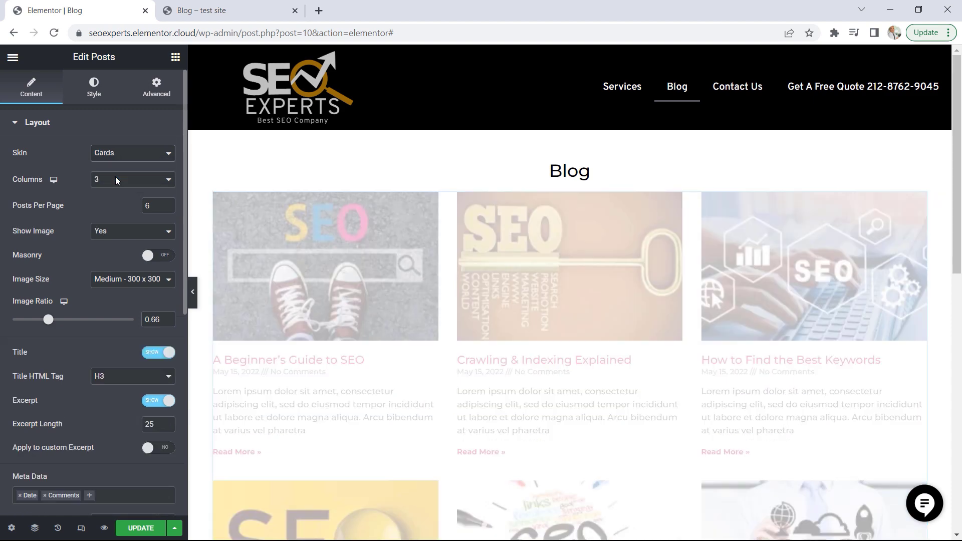
click(138, 157)
click(125, 186)
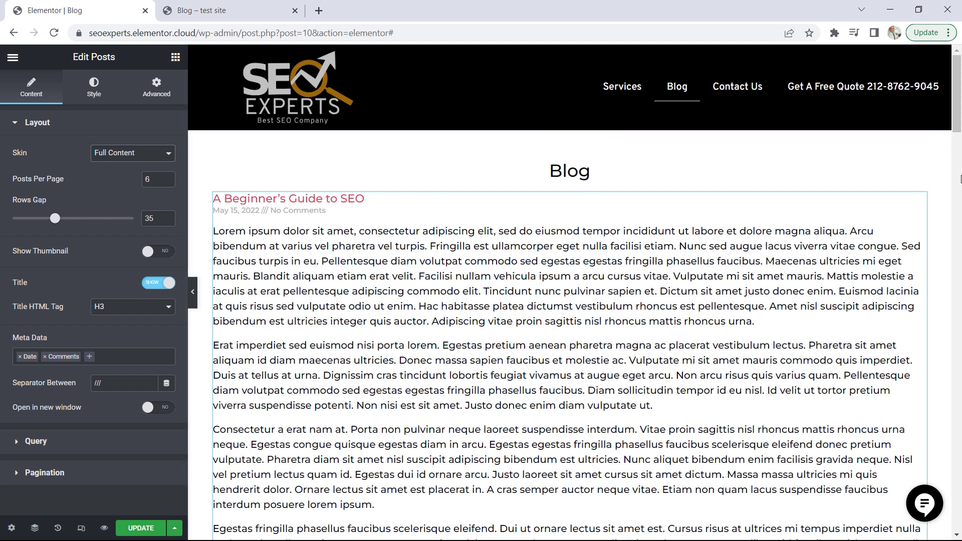
mouse_move(959, 124)
mouse_down()
mouse_move(960, 147)
mouse_move(959, 124)
mouse_up()
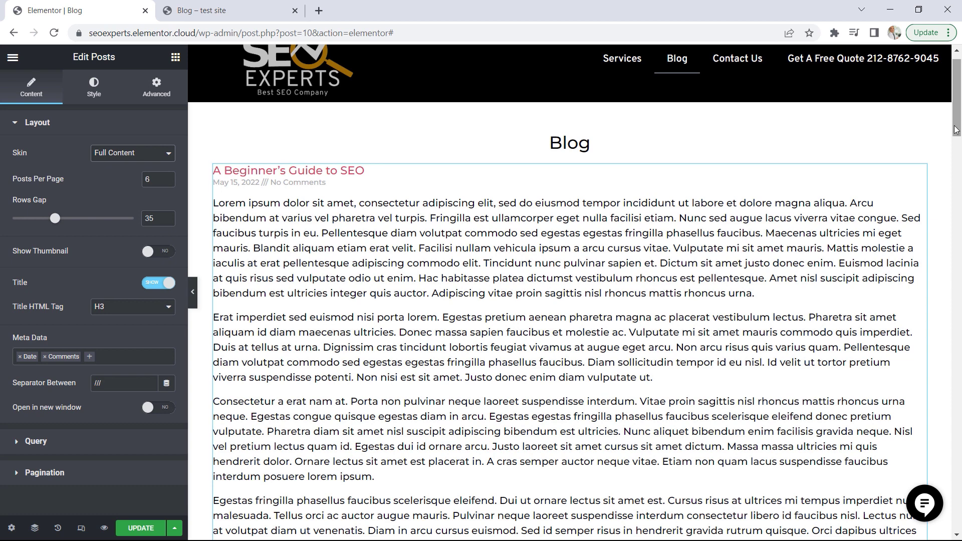
click(120, 157)
click(118, 164)
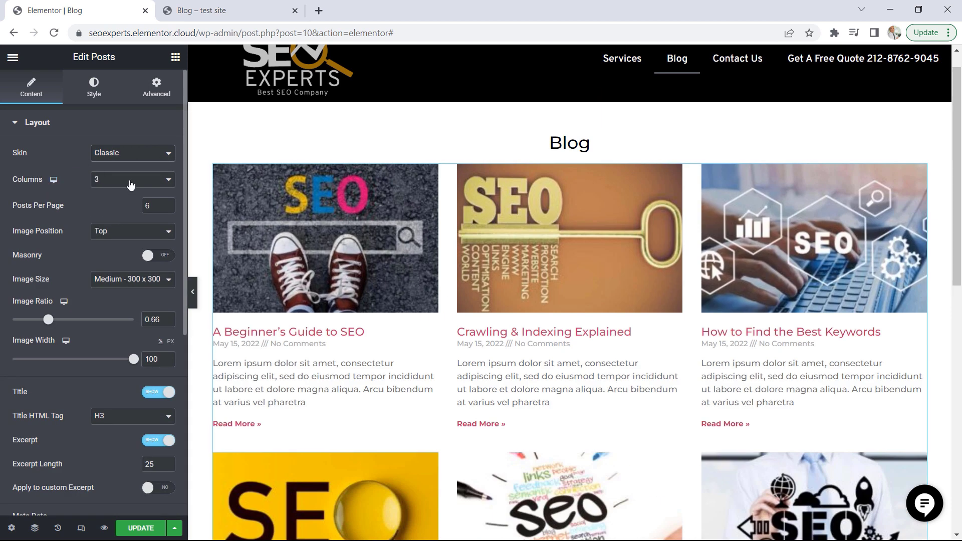
Try layouts of 6 and 2 columns for the blog posts and return the grid to 3 columns
click(130, 184)
click(108, 242)
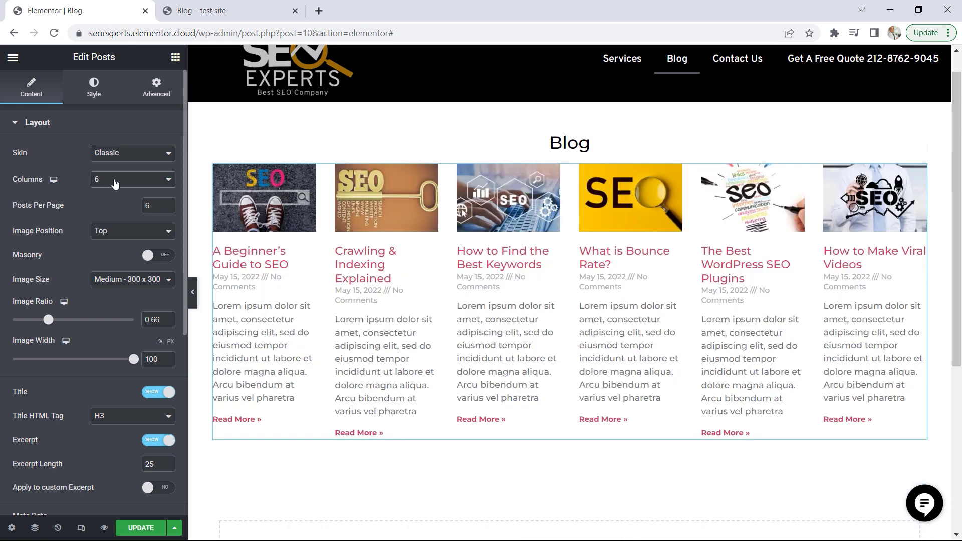
click(115, 184)
click(112, 201)
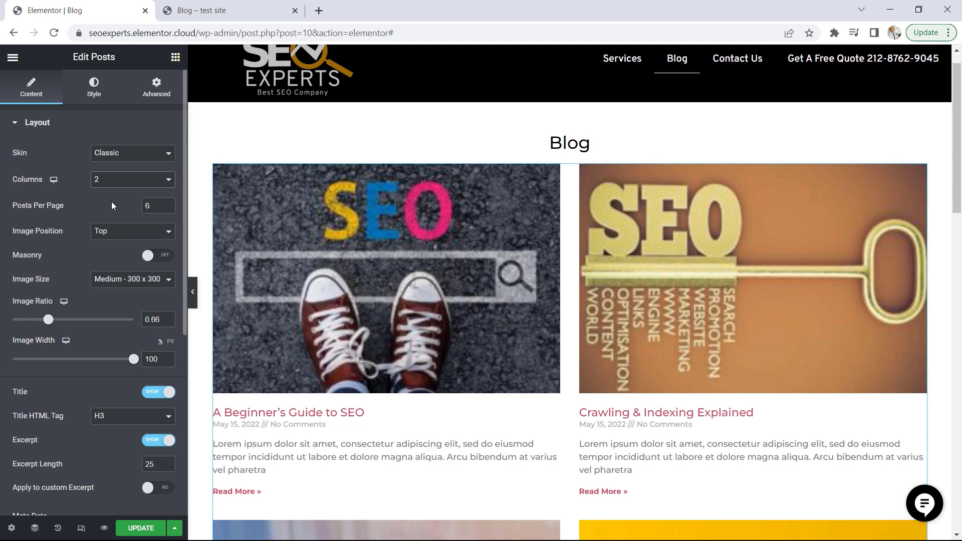
click(134, 179)
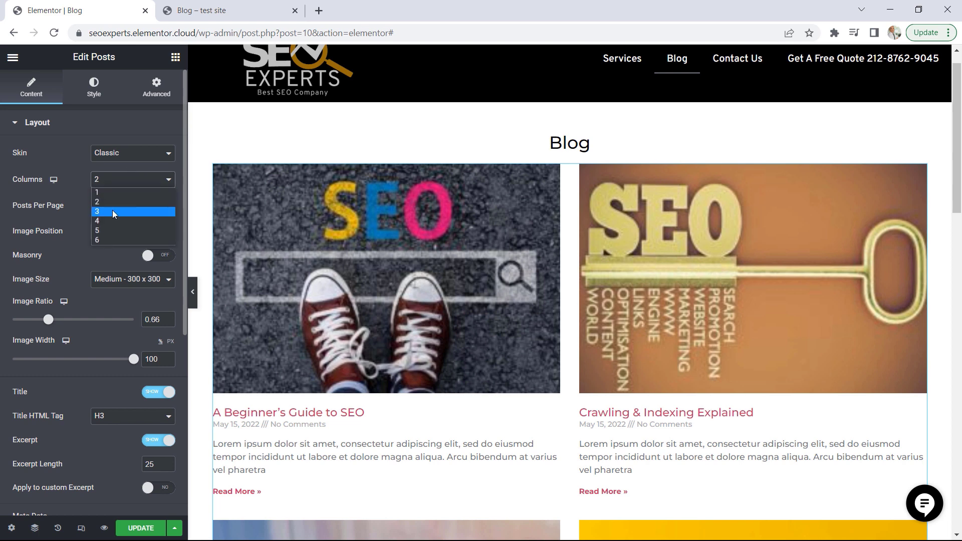
click(112, 211)
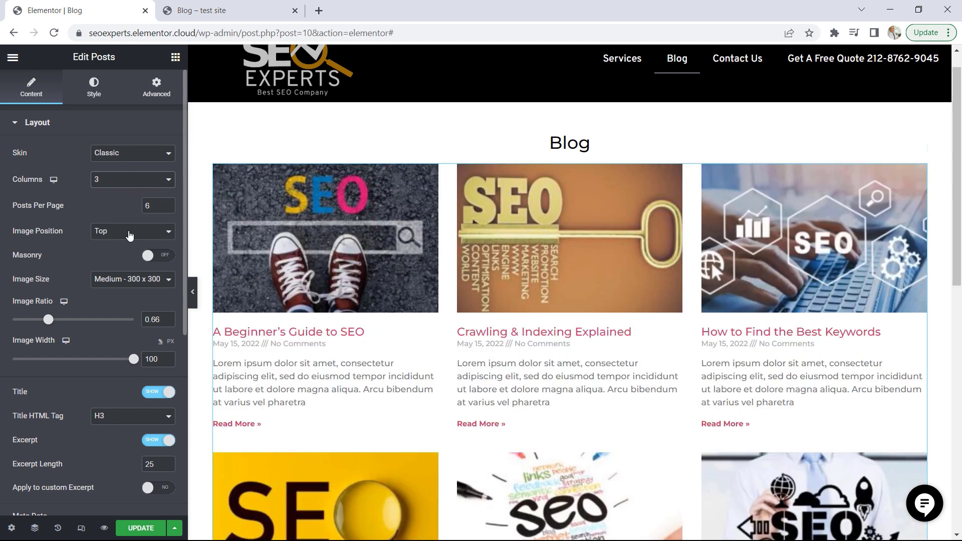
Set the Posts widget to 9 posts per page and image size Full, toggling Masonry on and back off
click(170, 203)
click(169, 203)
click(159, 255)
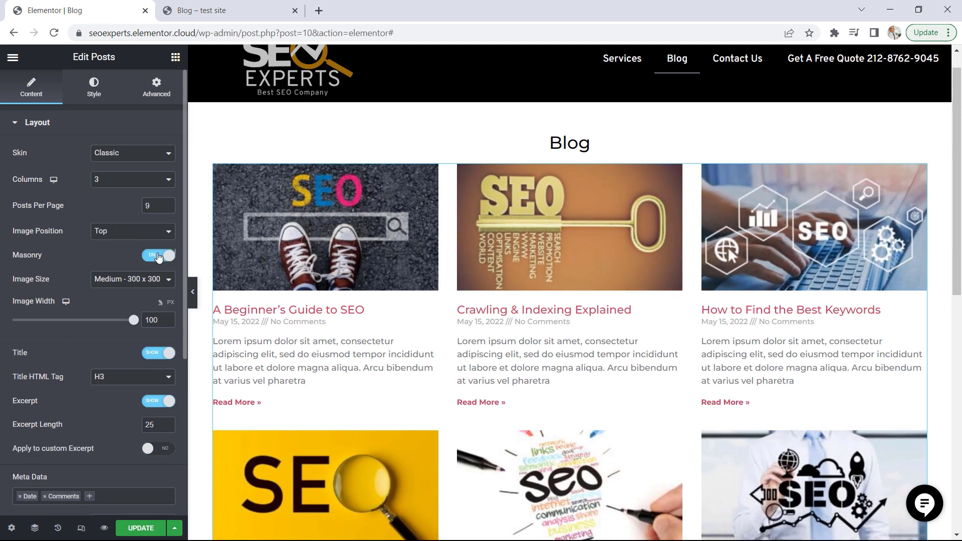
click(152, 257)
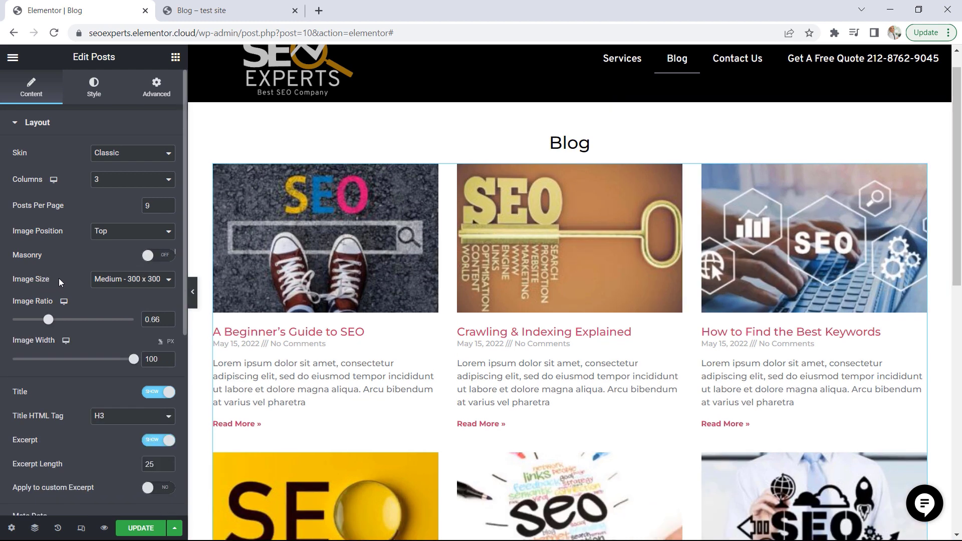
click(109, 282)
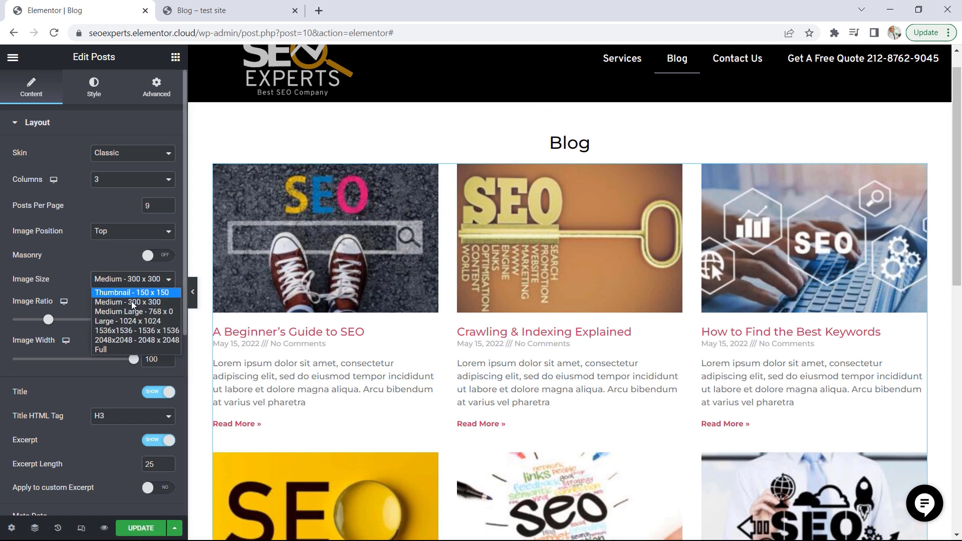
click(104, 350)
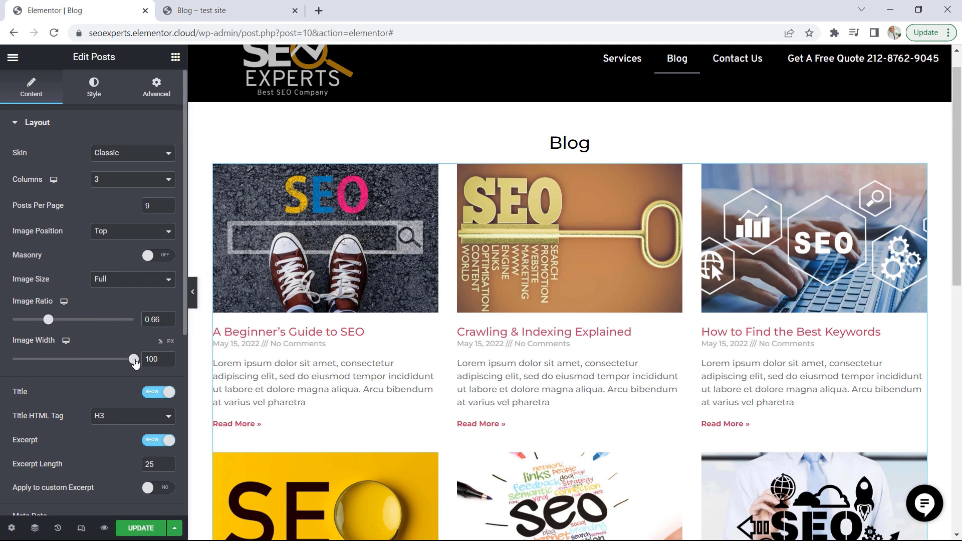
Try adding Time to the posts' meta data and remove it again
scroll(117, 350, down, 2)
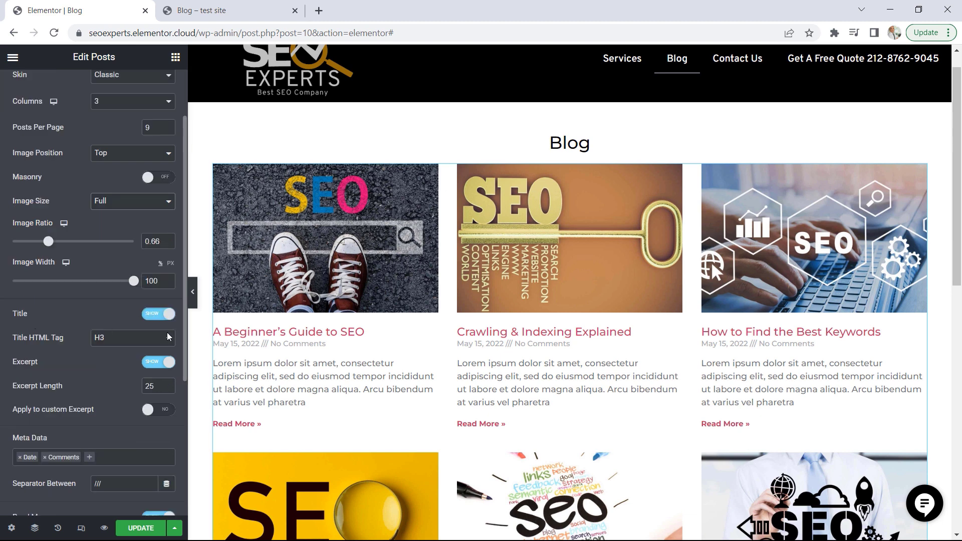
scroll(119, 362, down, 4)
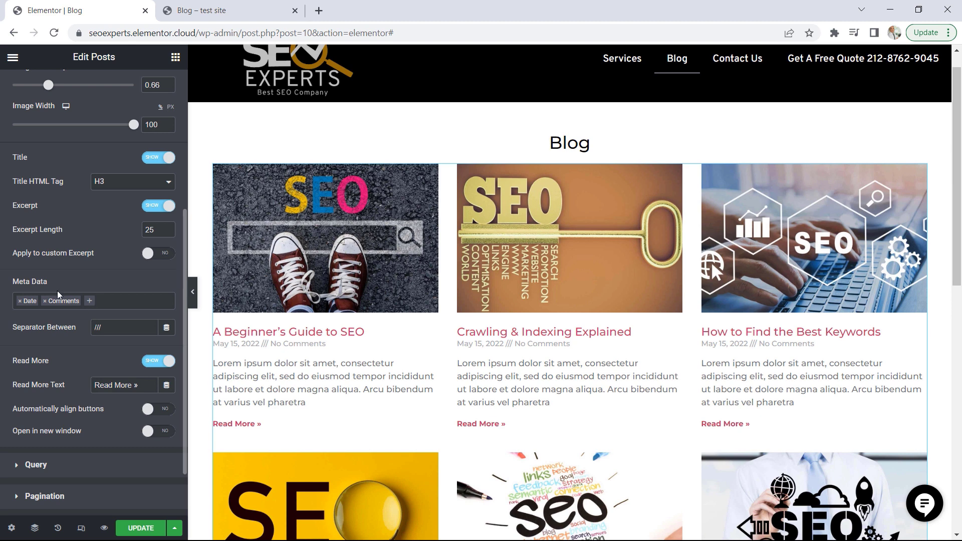
click(110, 302)
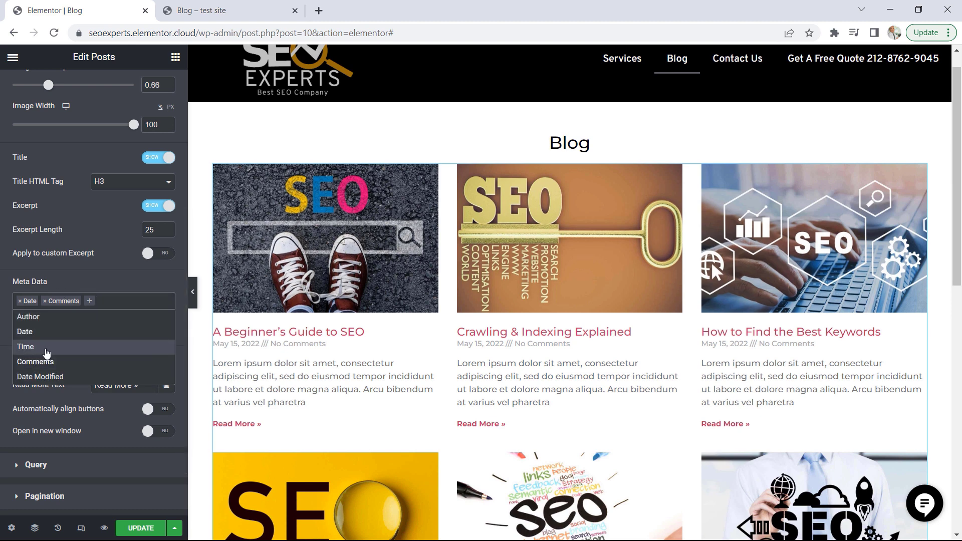
click(34, 347)
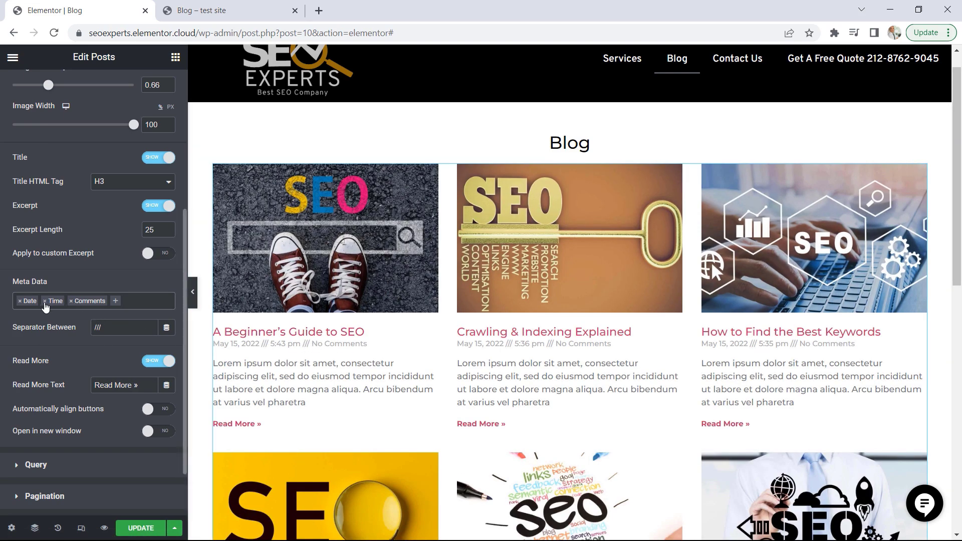
click(44, 302)
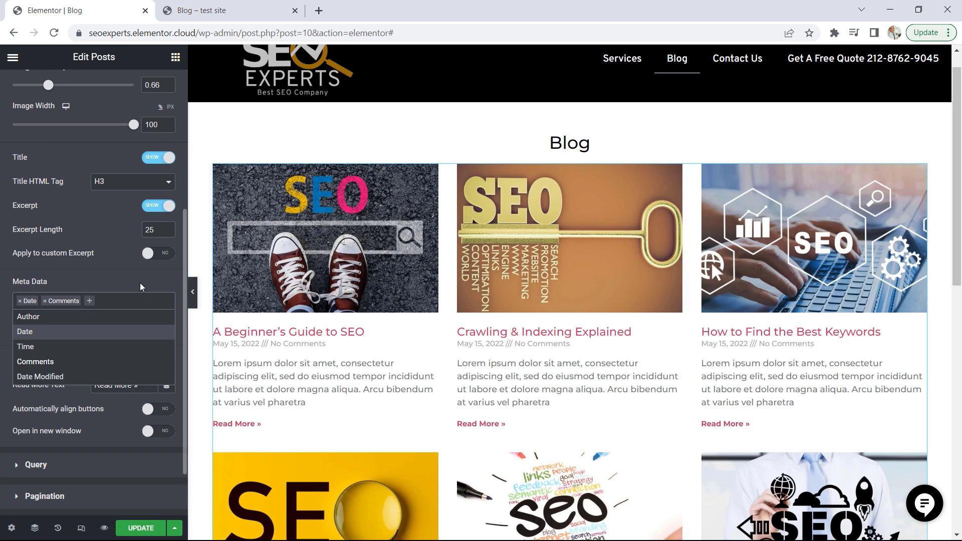
click(140, 283)
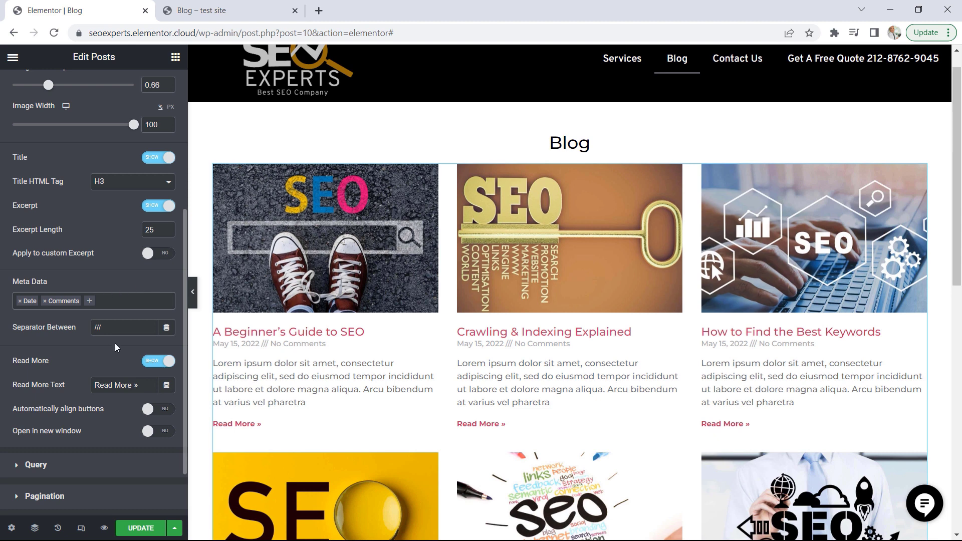
Keep Posts as the query source, include posts by Term, and search the available terms for "cate"
scroll(114, 347, down, 2)
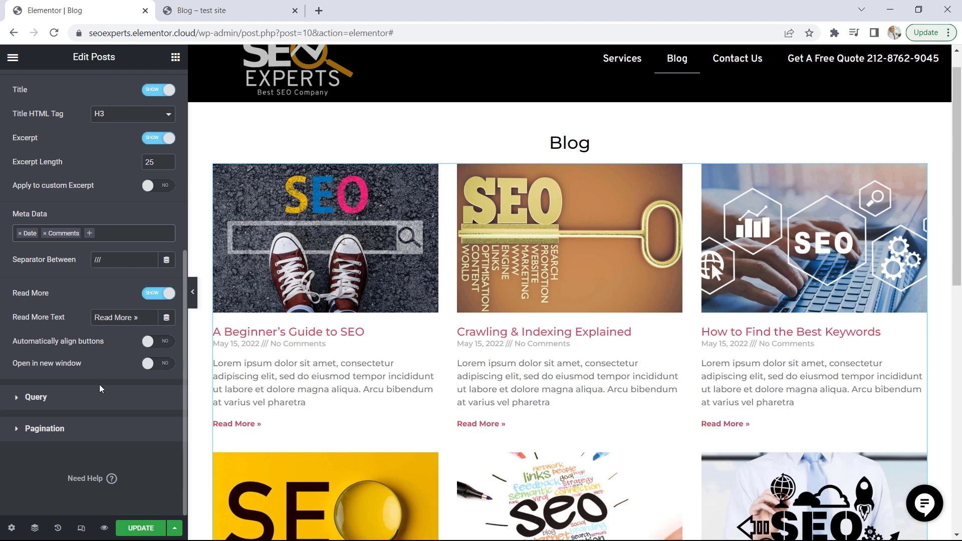
click(60, 402)
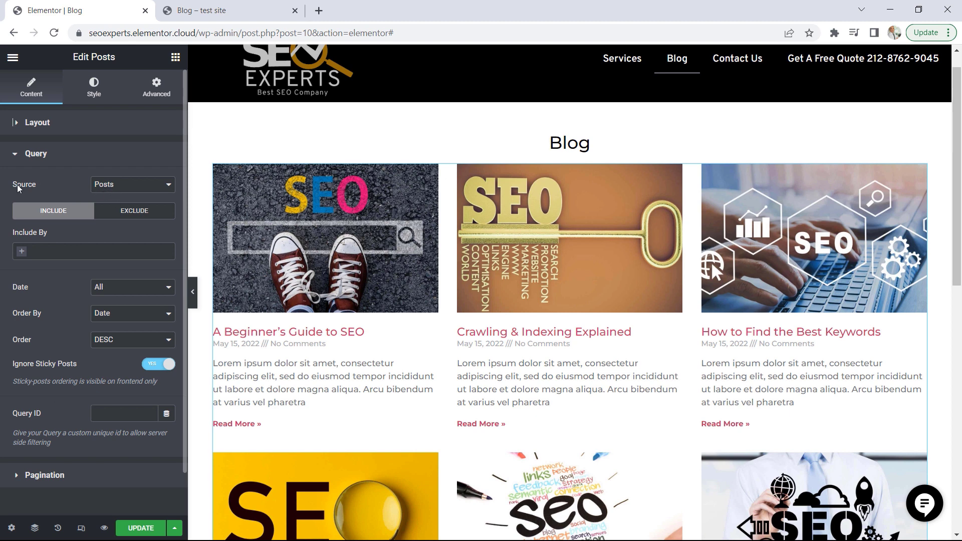
click(122, 189)
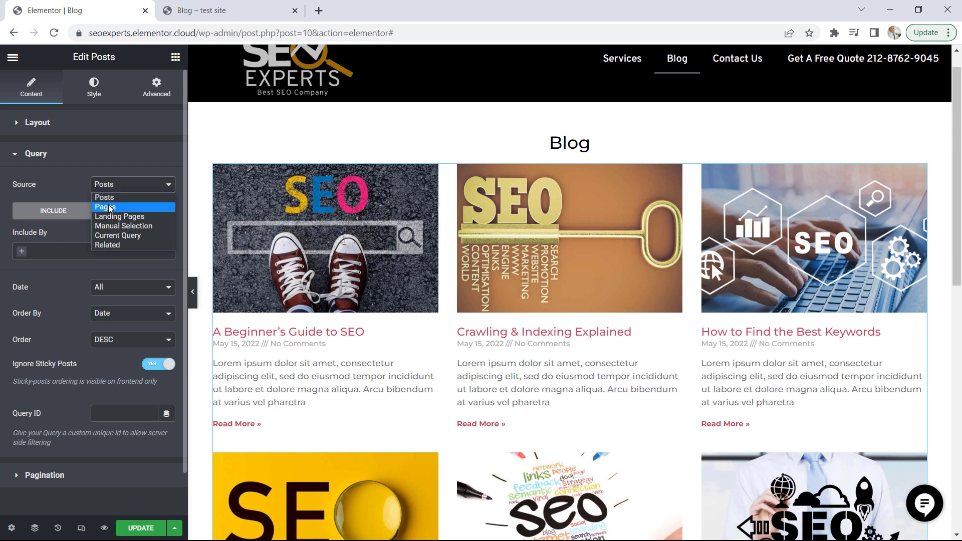
click(106, 199)
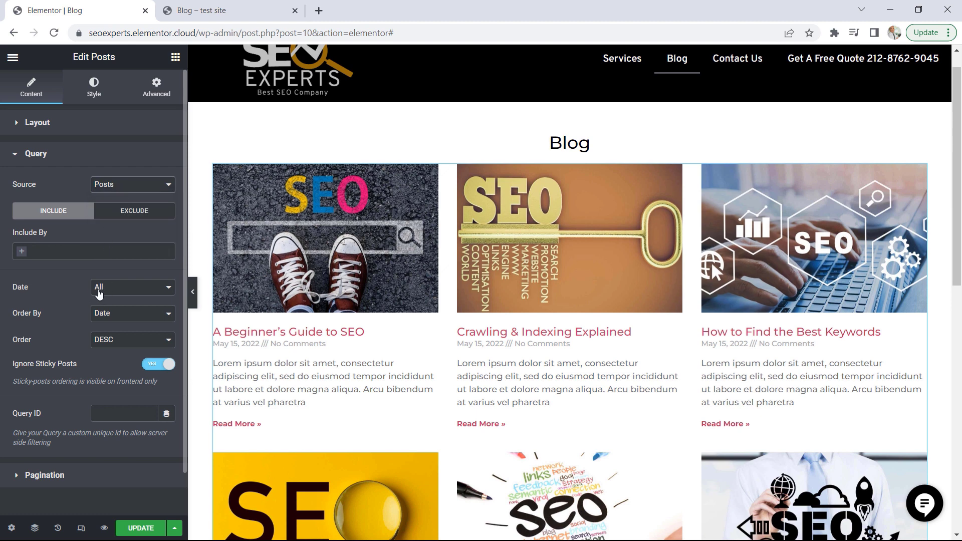
click(57, 253)
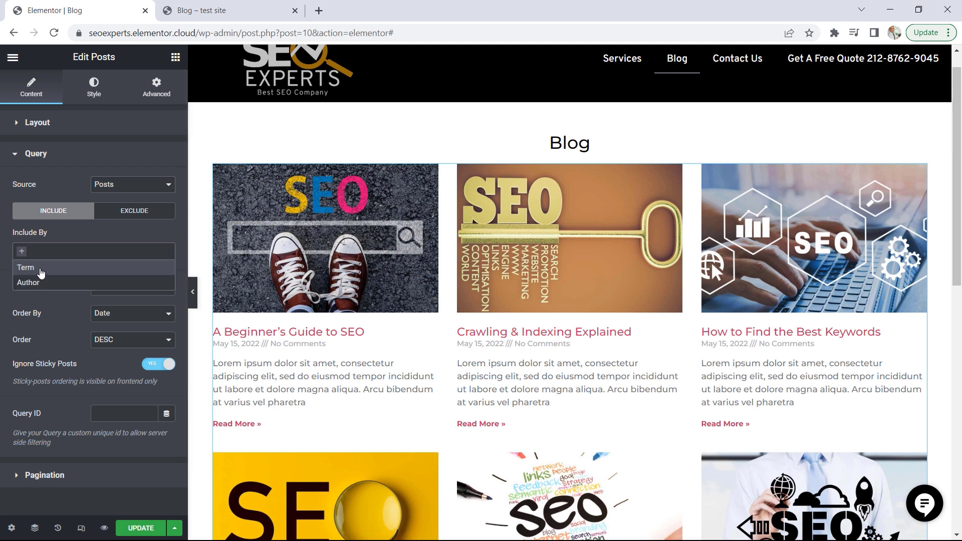
click(42, 268)
click(42, 291)
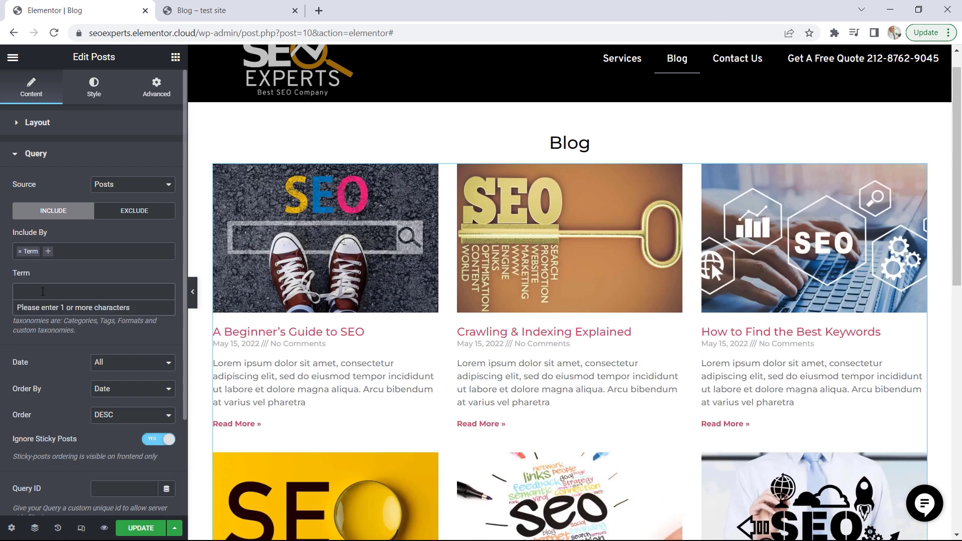
text(cate)
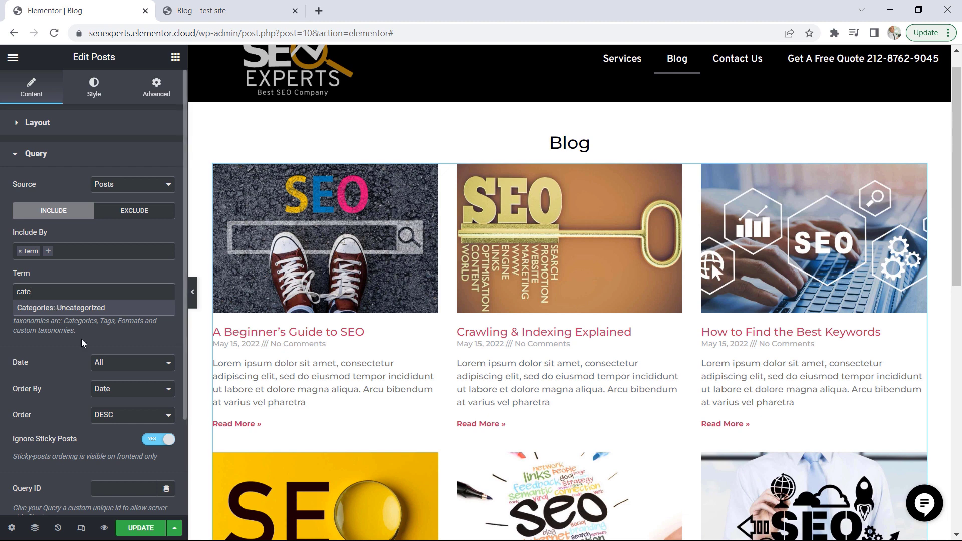
Set the post titles' colour to the global Accent colour
click(95, 89)
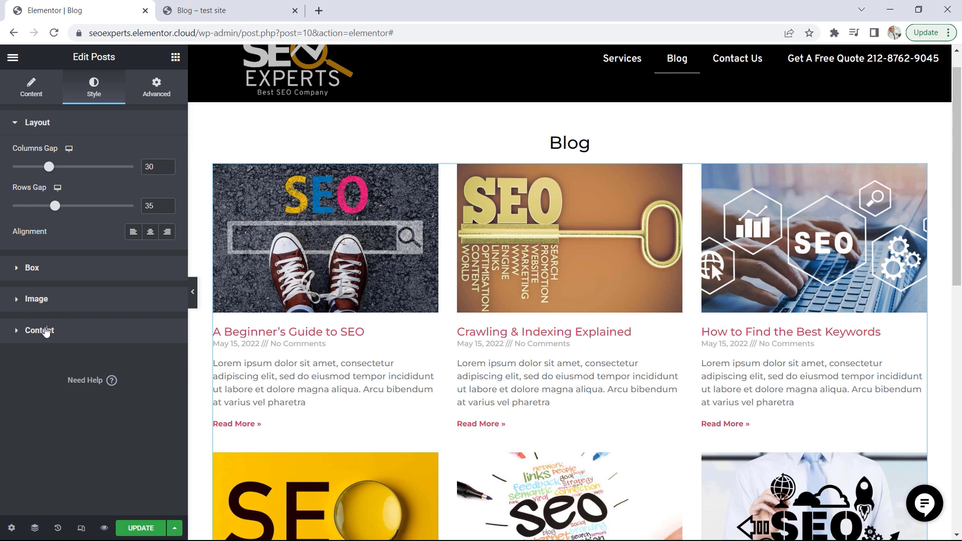
click(45, 331)
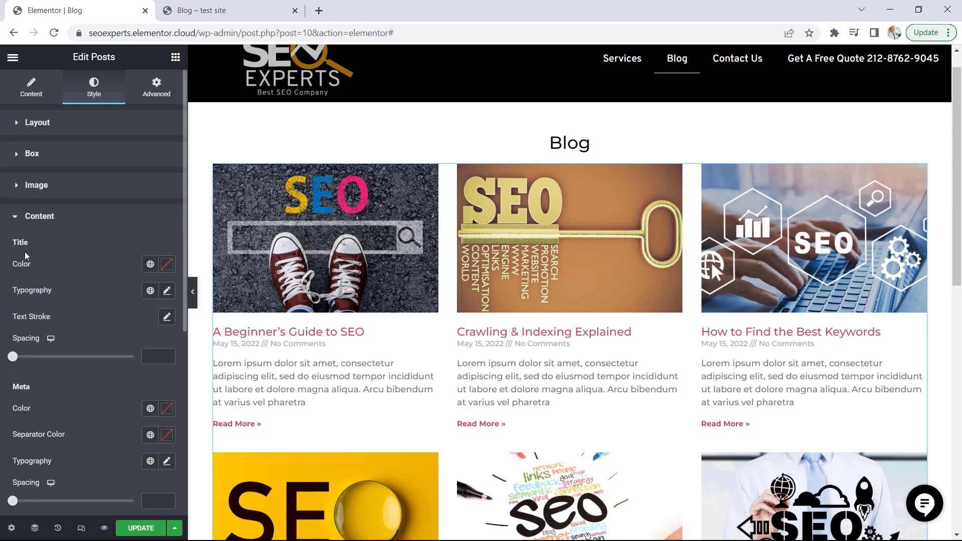
click(151, 266)
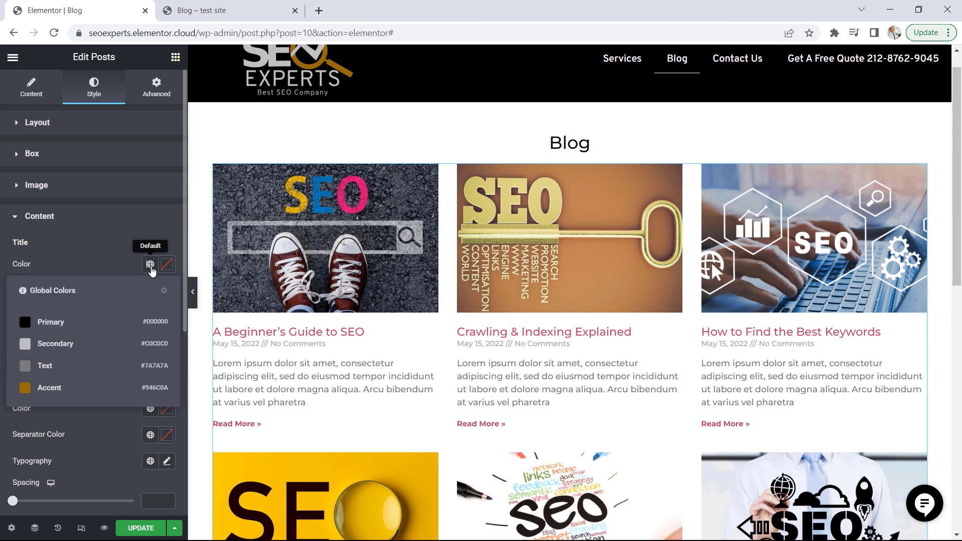
click(50, 388)
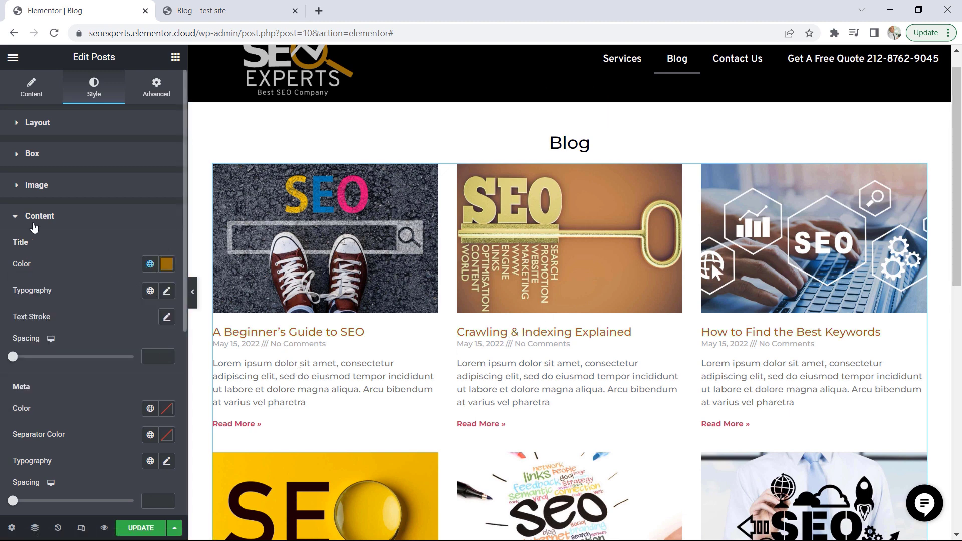
Apply the global Accent colour to the posts' Read More links
scroll(106, 323, down, 5)
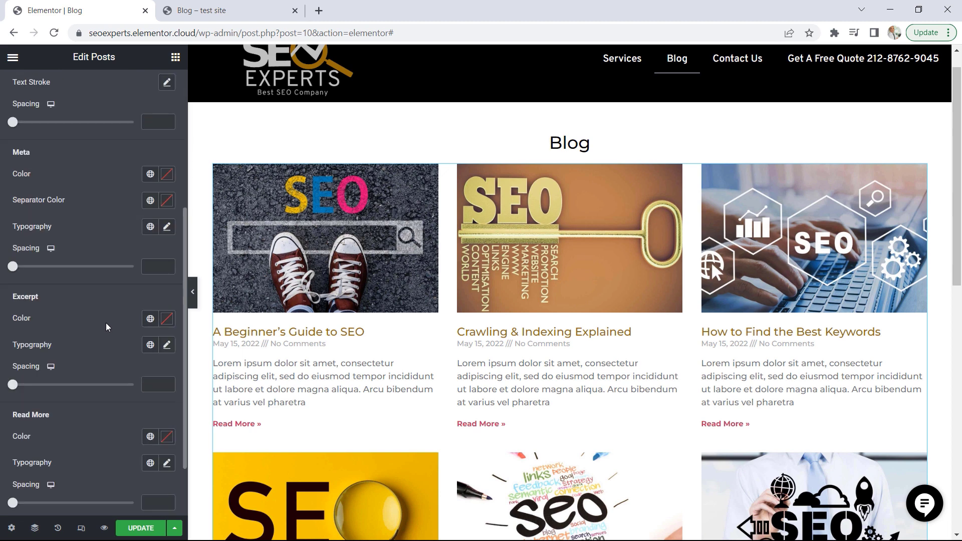
scroll(107, 323, down, 2)
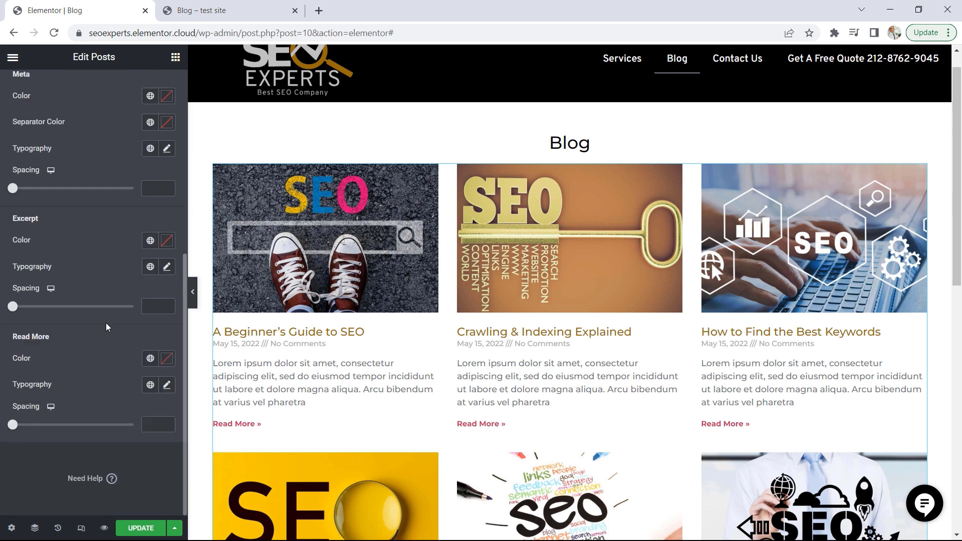
click(150, 359)
click(50, 484)
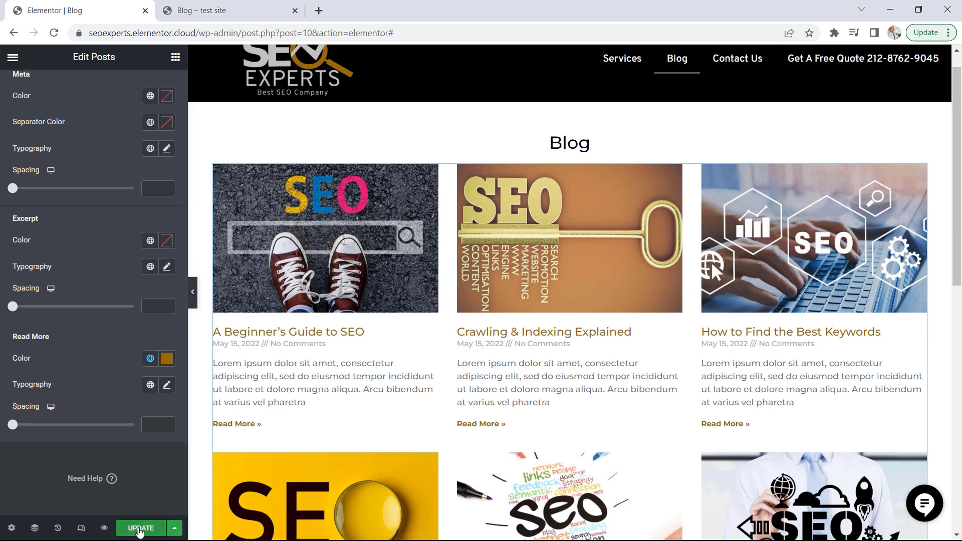
Save the updated Blog page and open its live view
click(140, 529)
click(13, 57)
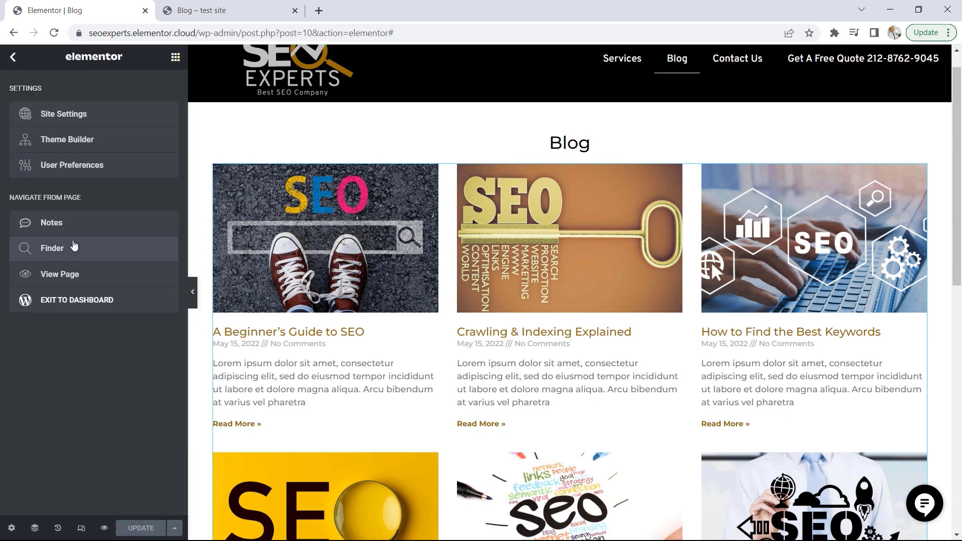
click(69, 281)
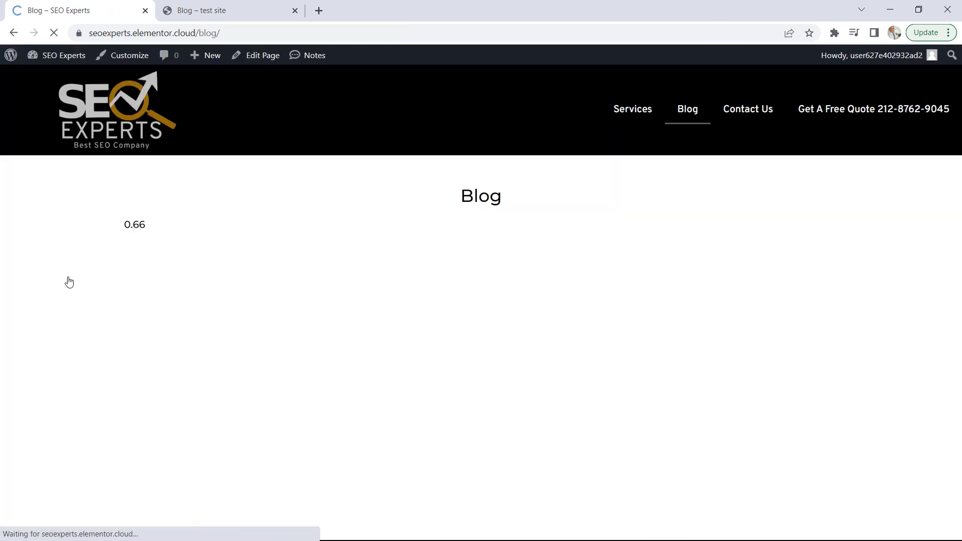
Open the "A Beginner's Guide to SEO" post from the live Blog page and examine its title, body and comment form
mouse_move(953, 127)
mouse_down()
mouse_move(952, 304)
mouse_move(961, 115)
mouse_move(960, 199)
mouse_move(957, 136)
mouse_up()
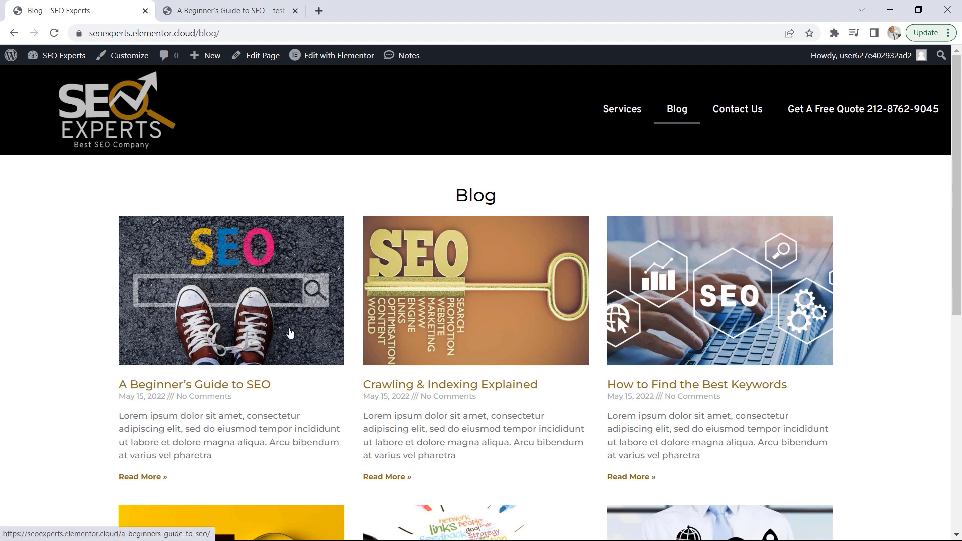
click(238, 390)
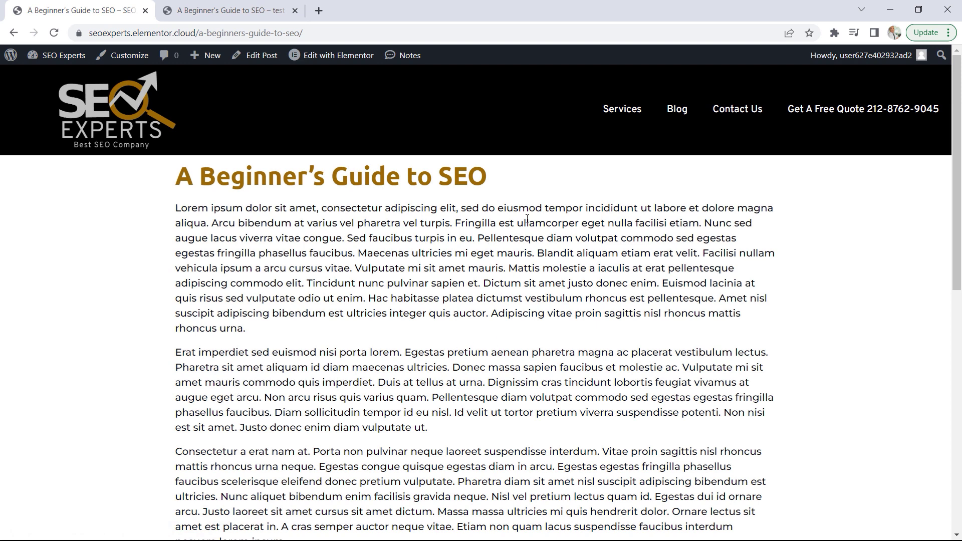
drag(469, 176, 316, 178)
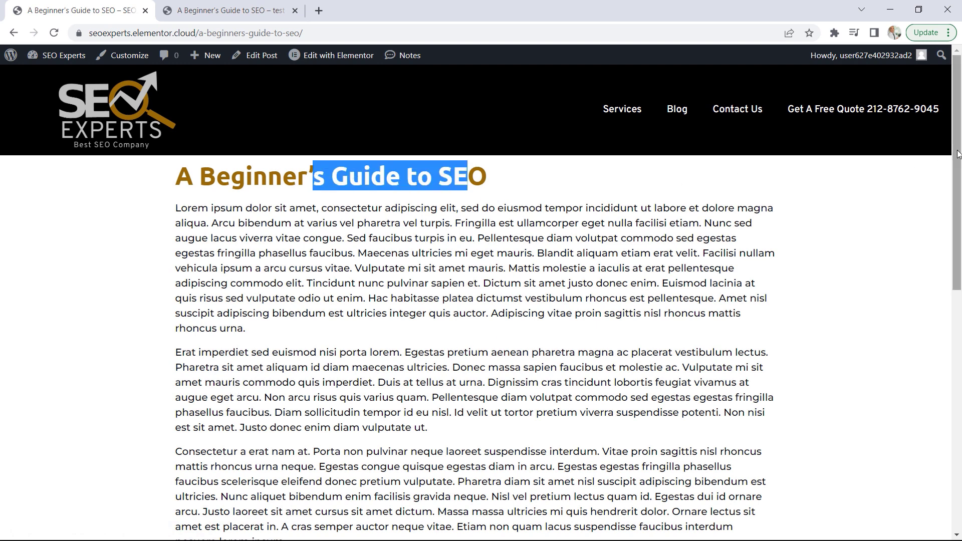
drag(955, 159, 915, 348)
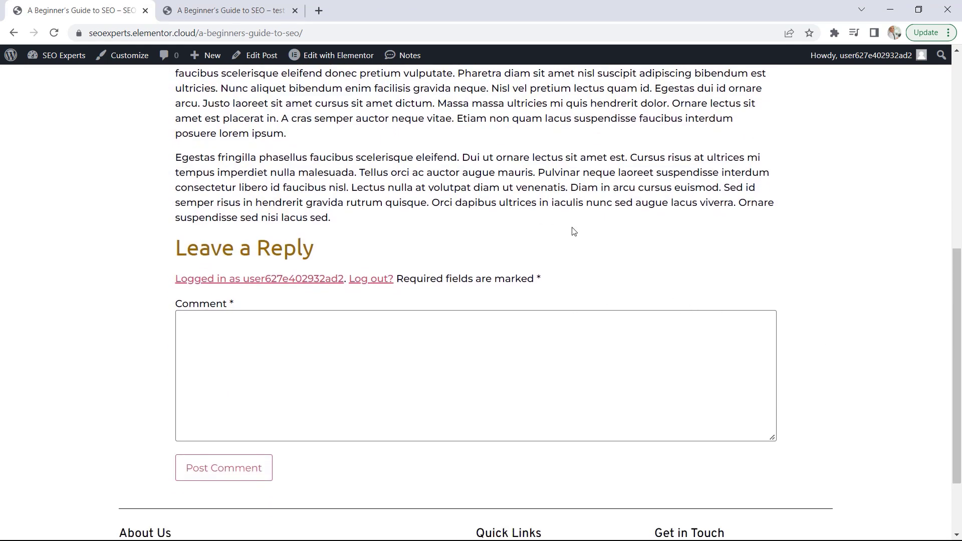
Examine the demo site's version of the post, including its post info, featured image, share buttons, comments and navigation
click(233, 7)
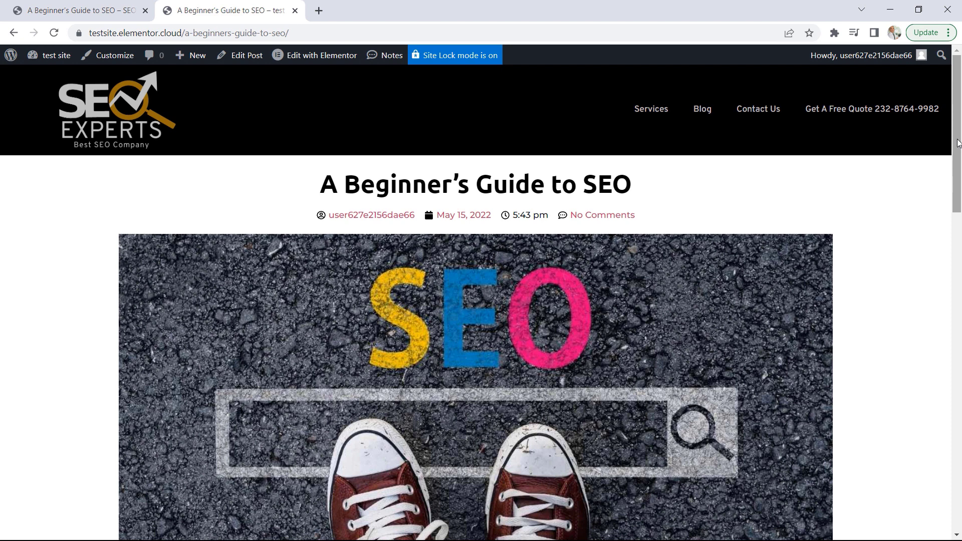
mouse_move(958, 142)
mouse_down()
mouse_move(957, 168)
mouse_move(957, 143)
mouse_up()
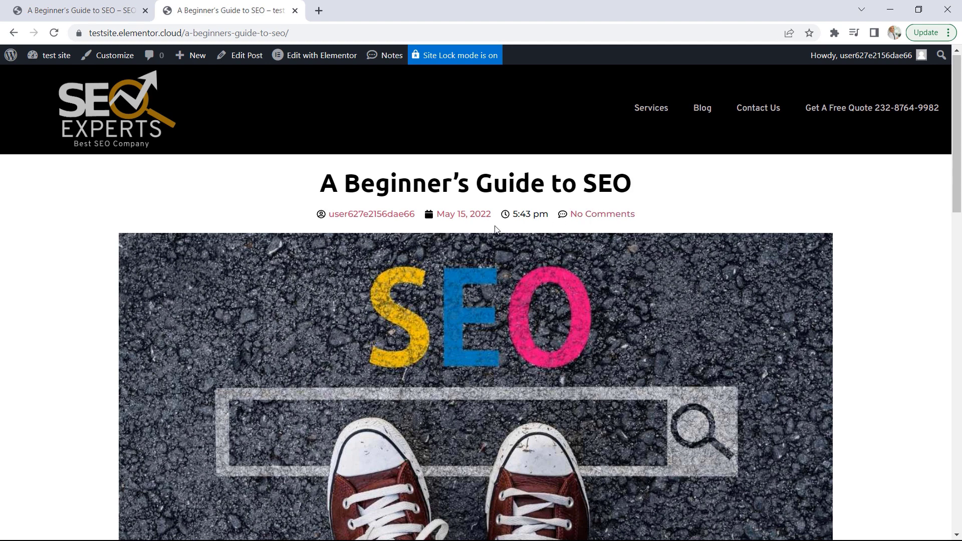
drag(953, 148, 945, 381)
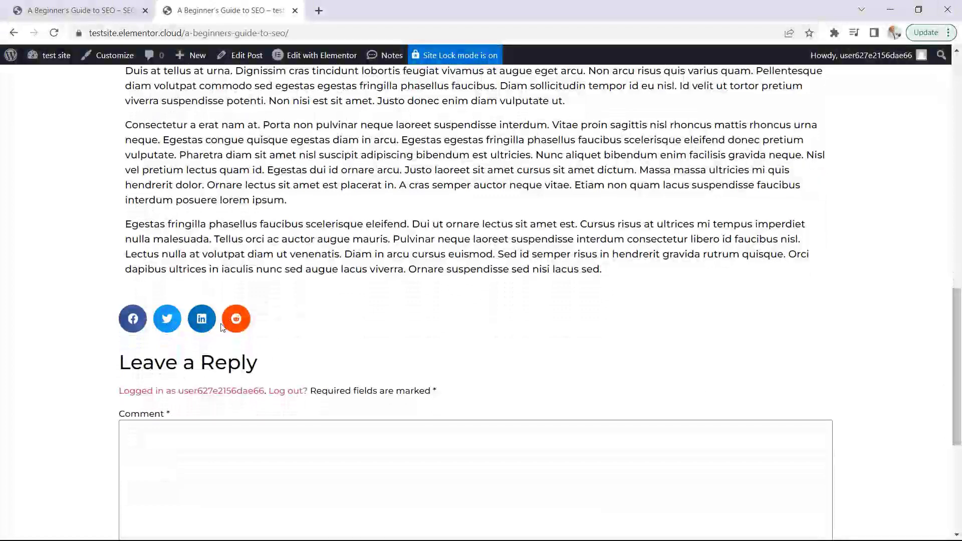
drag(958, 315, 932, 378)
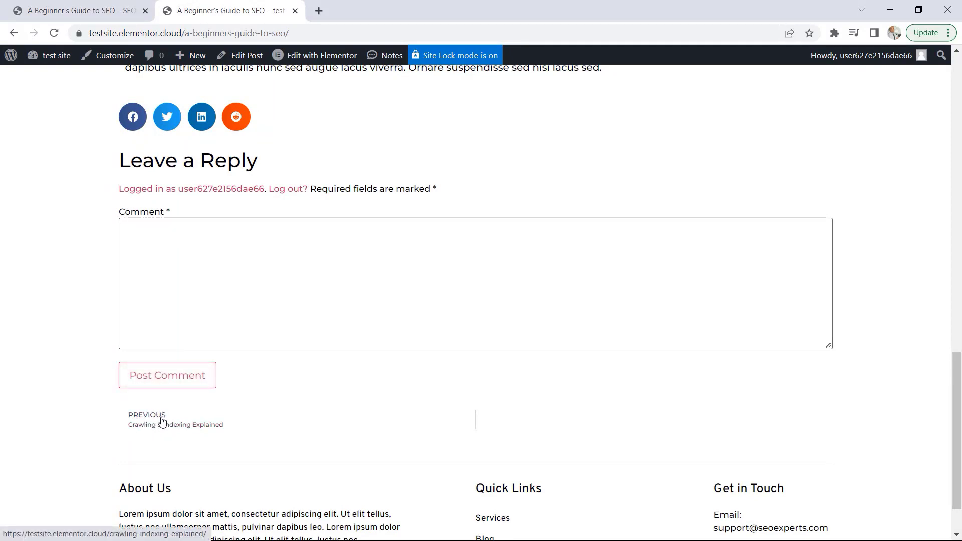
Return to the SEO Experts site and create a new Single Post template in its Theme Builder
click(89, 4)
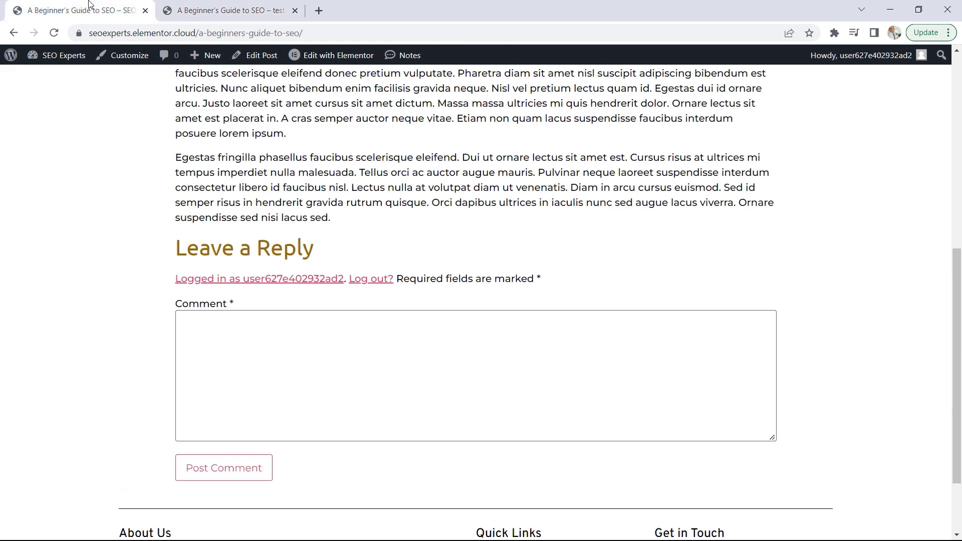
scroll(583, 353, up, 8)
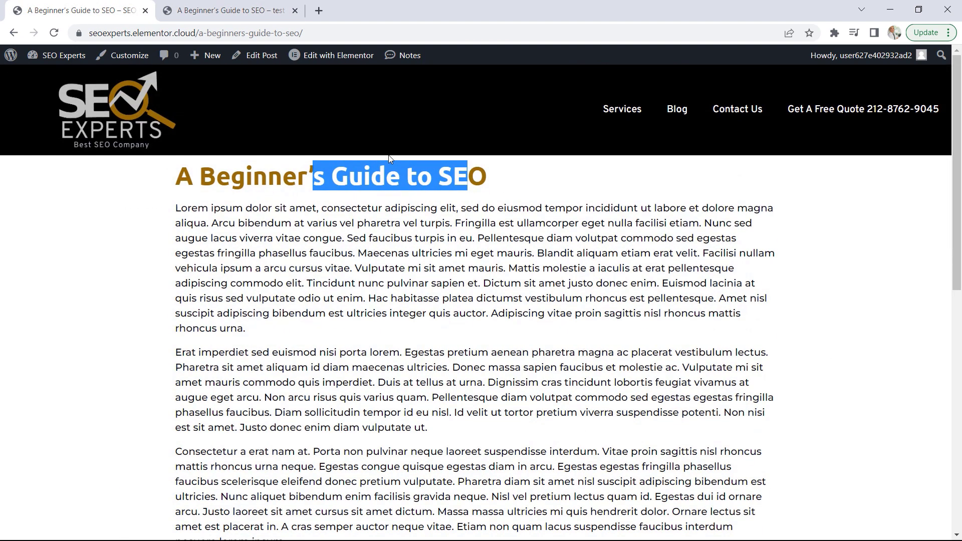
click(55, 59)
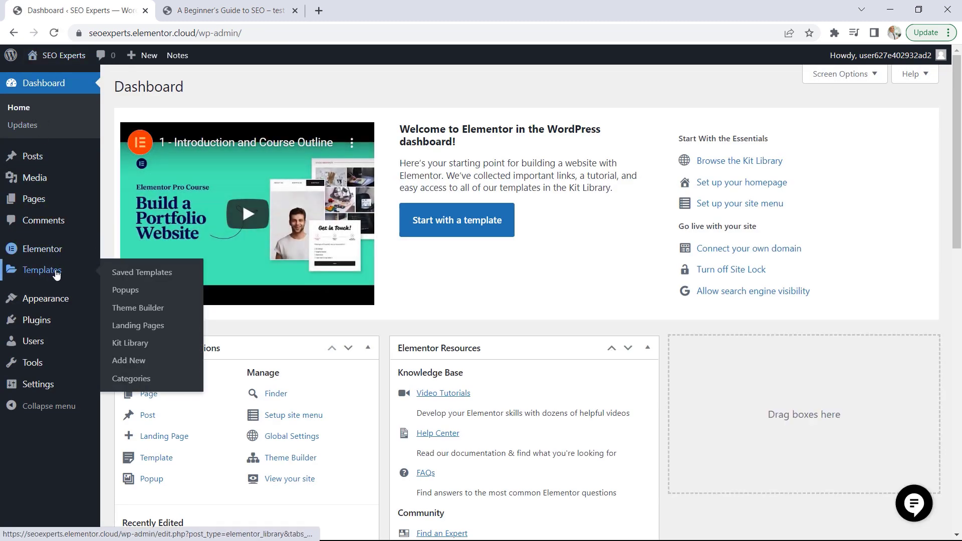
click(142, 310)
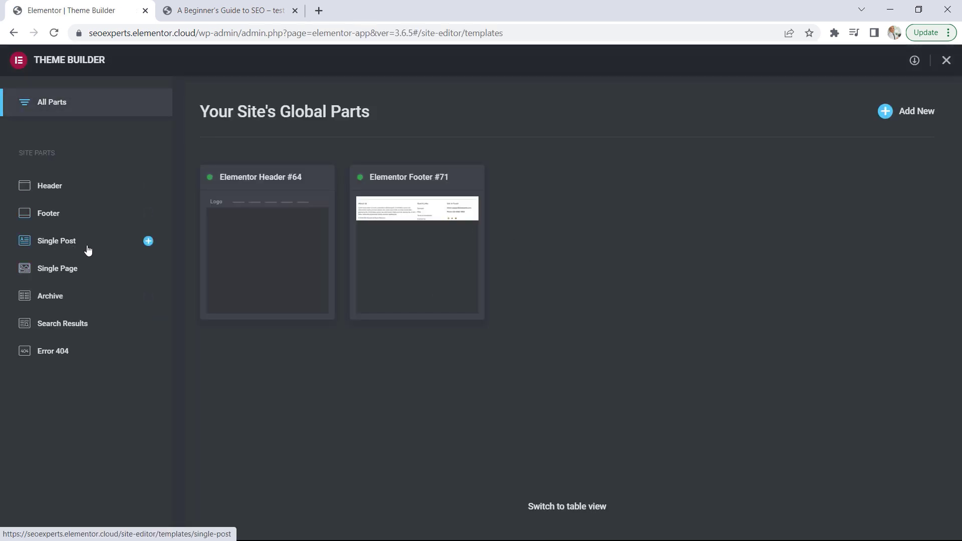
click(59, 246)
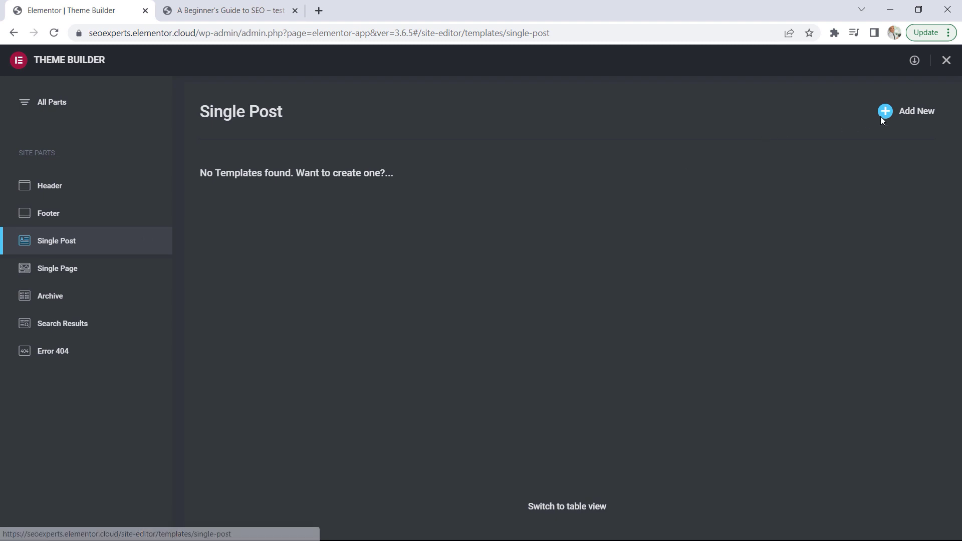
click(897, 112)
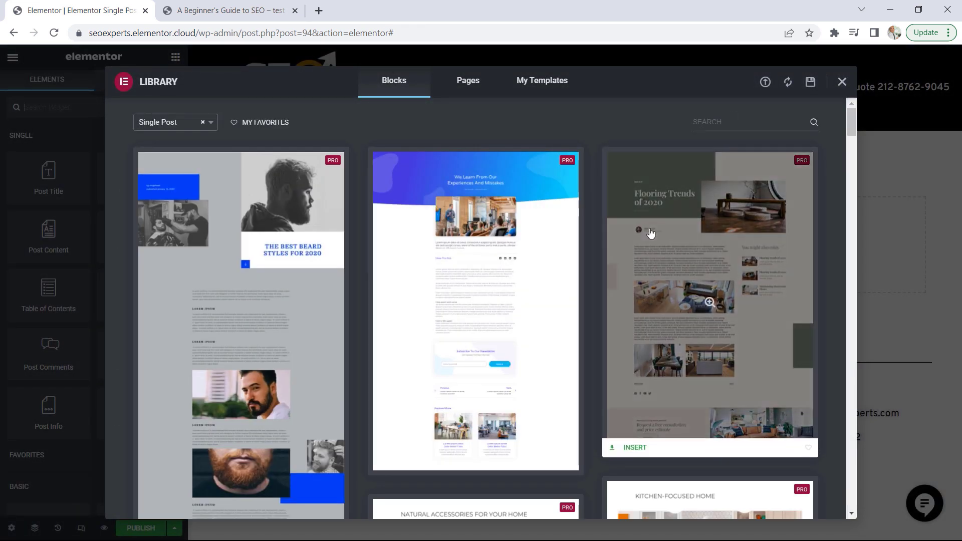
Look through the ready-made Single Post blocks and close the library without inserting one
scroll(646, 227, down, 8)
scroll(645, 226, down, 8)
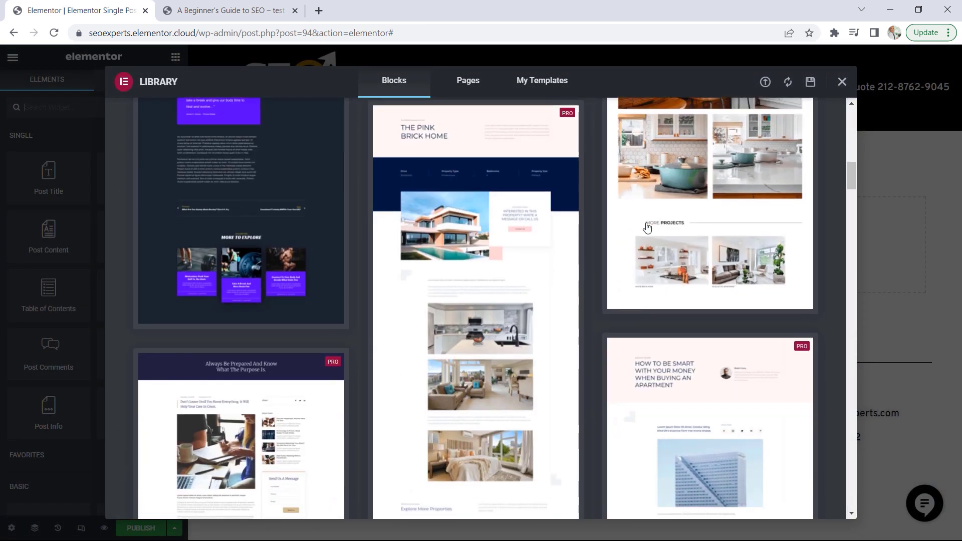
scroll(647, 232, up, 9)
scroll(646, 233, up, 3)
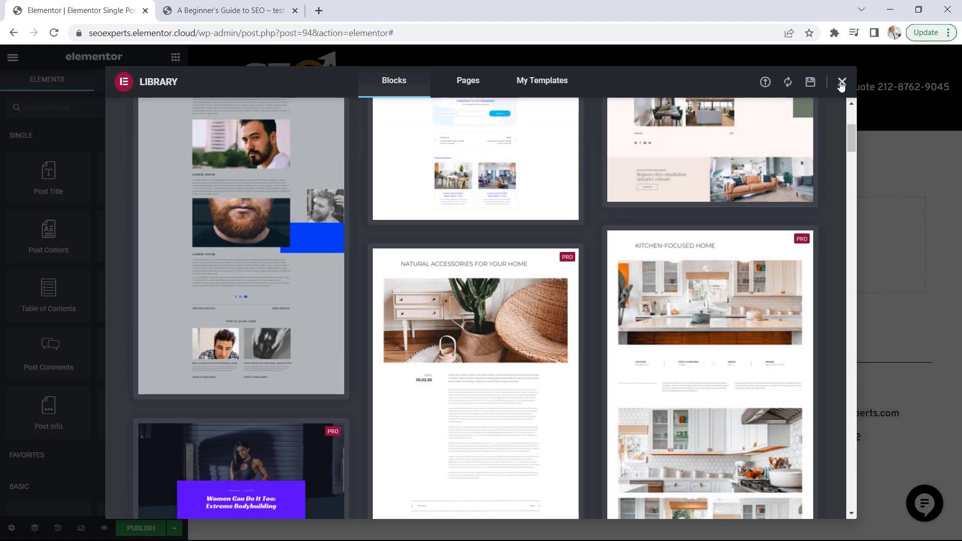
click(842, 82)
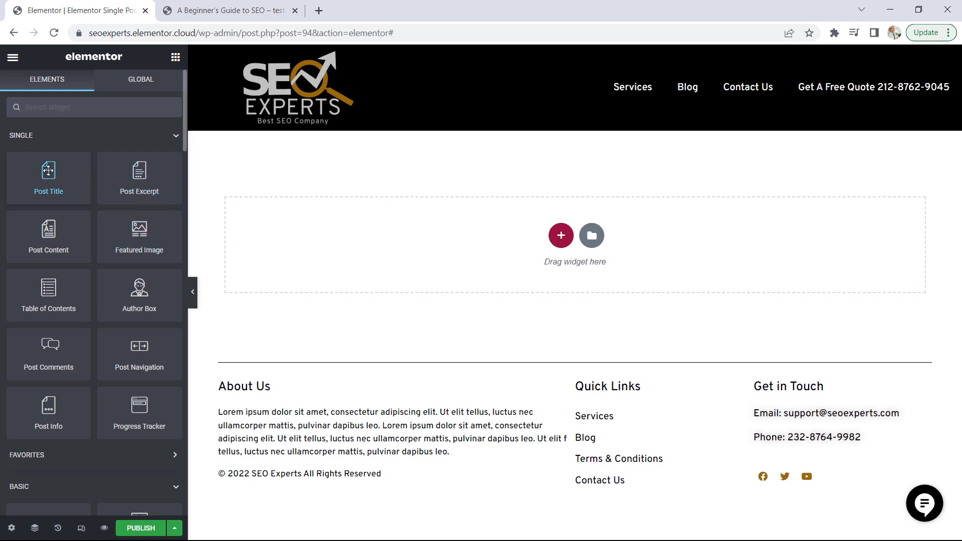
Add a Post Title widget to the empty template, with the H2 HTML tag and centre alignment
drag(49, 173, 491, 222)
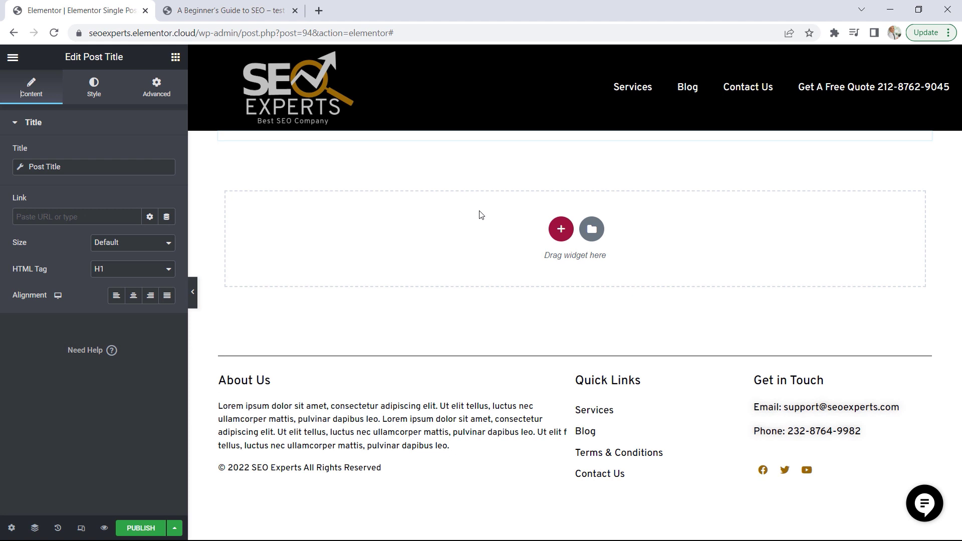
click(125, 271)
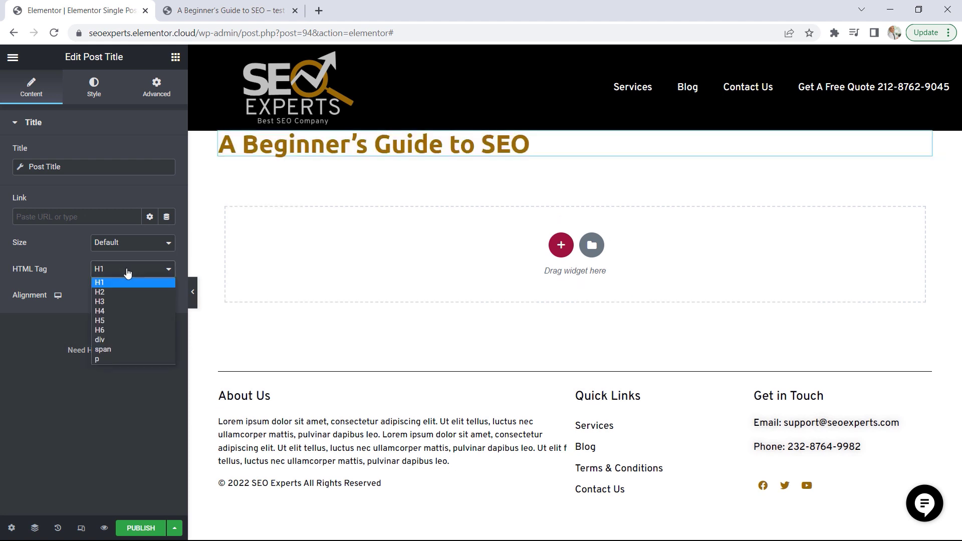
click(117, 294)
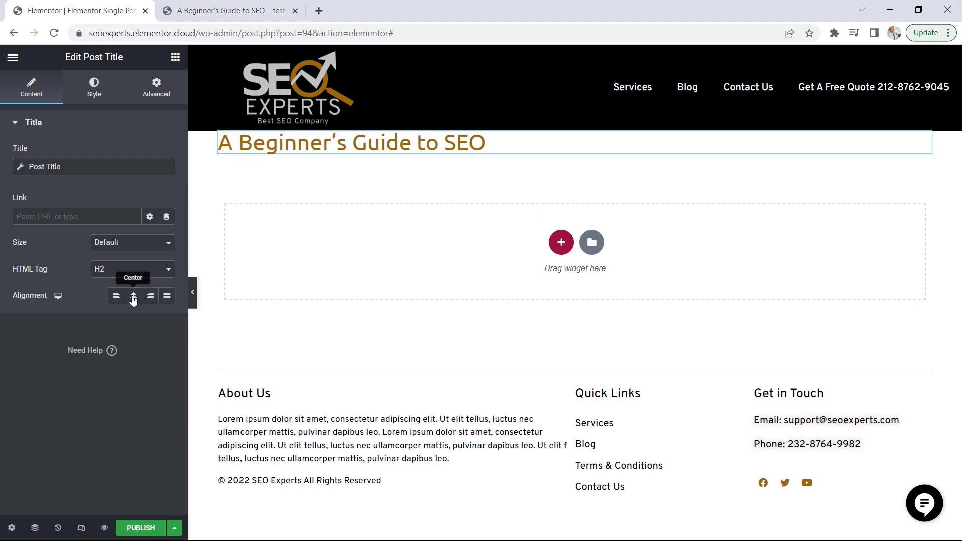
click(133, 298)
Add a centre-aligned Post Info widget below the post title and remove its Time item
click(175, 58)
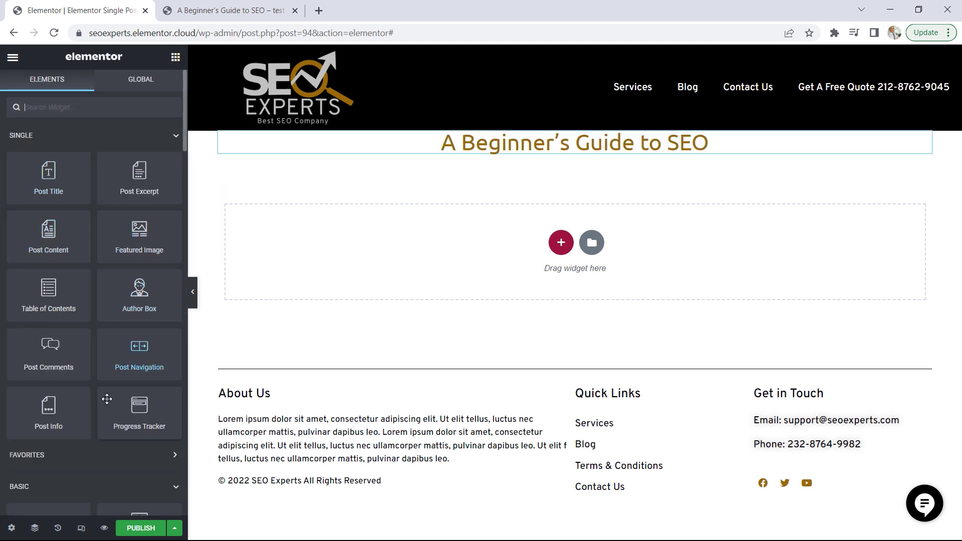
drag(60, 411, 521, 151)
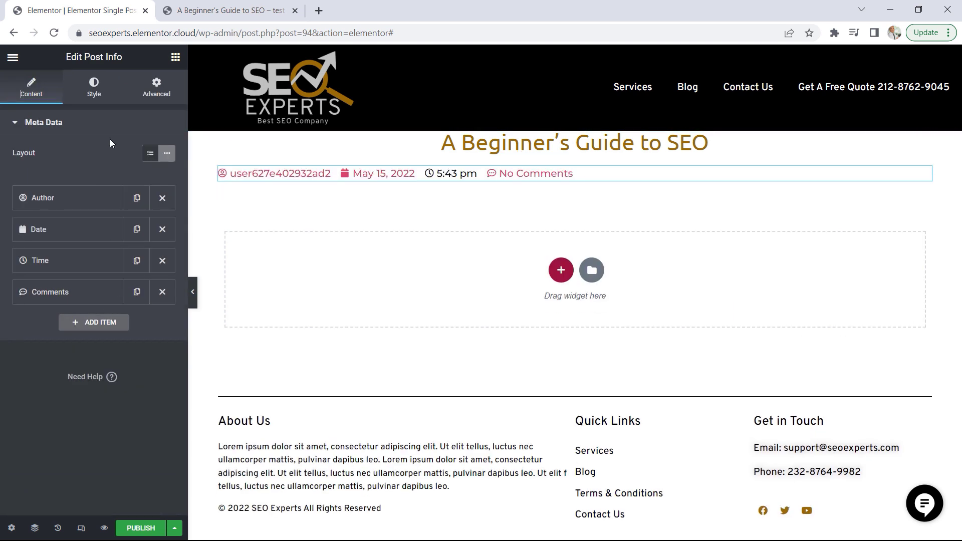
click(95, 95)
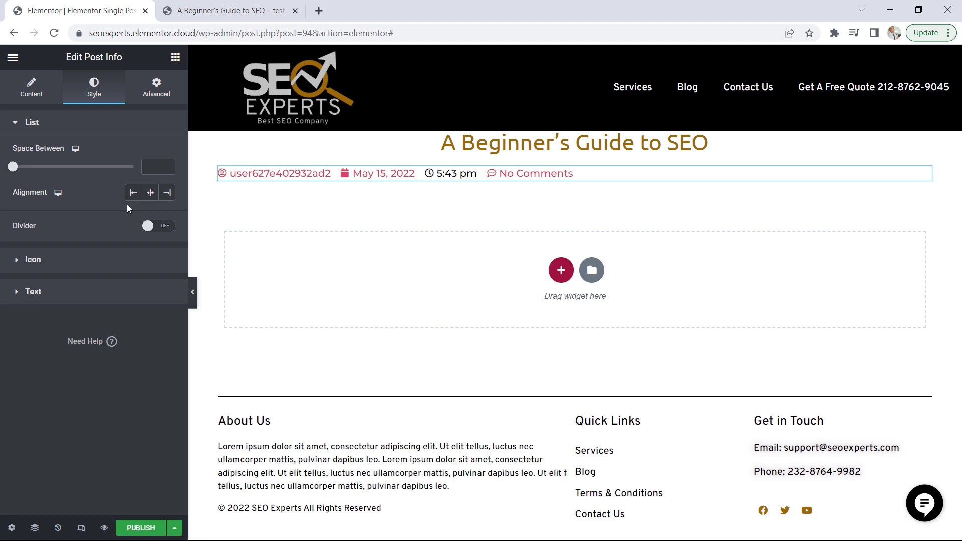
click(151, 192)
click(32, 92)
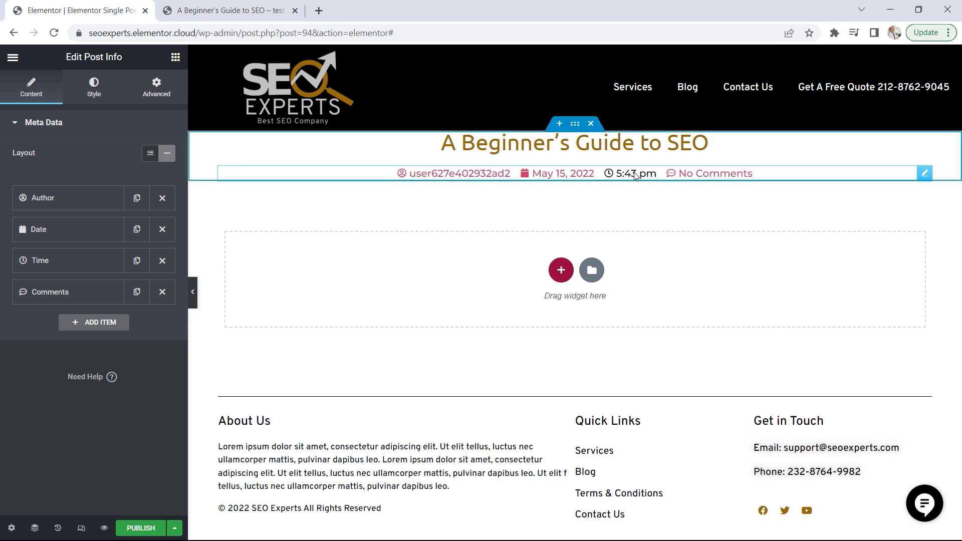
click(168, 264)
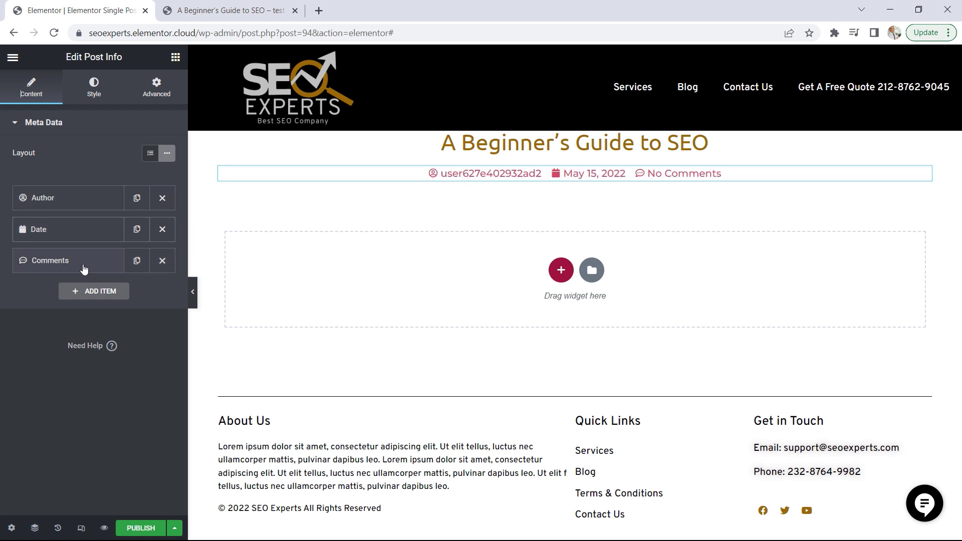
Add a Featured Image widget below the post info
click(175, 56)
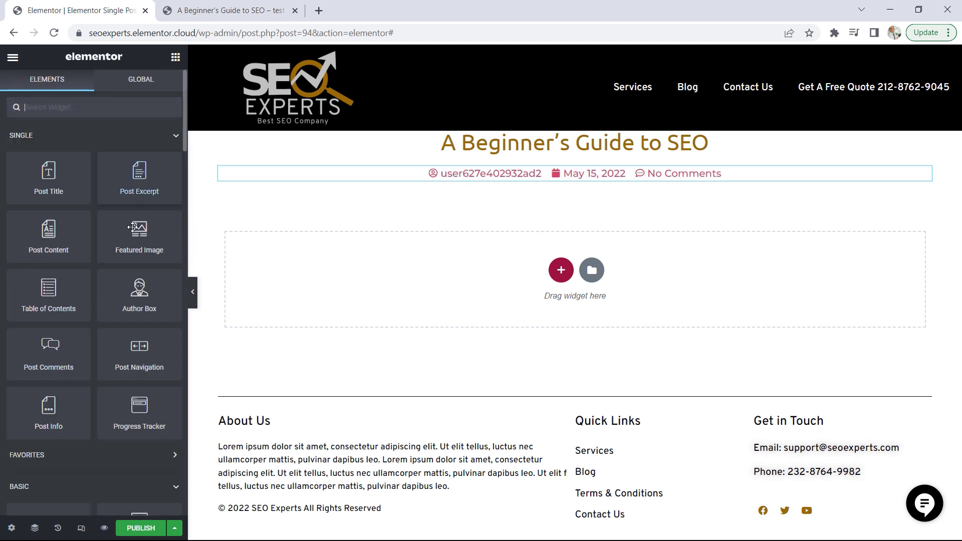
drag(135, 234, 577, 187)
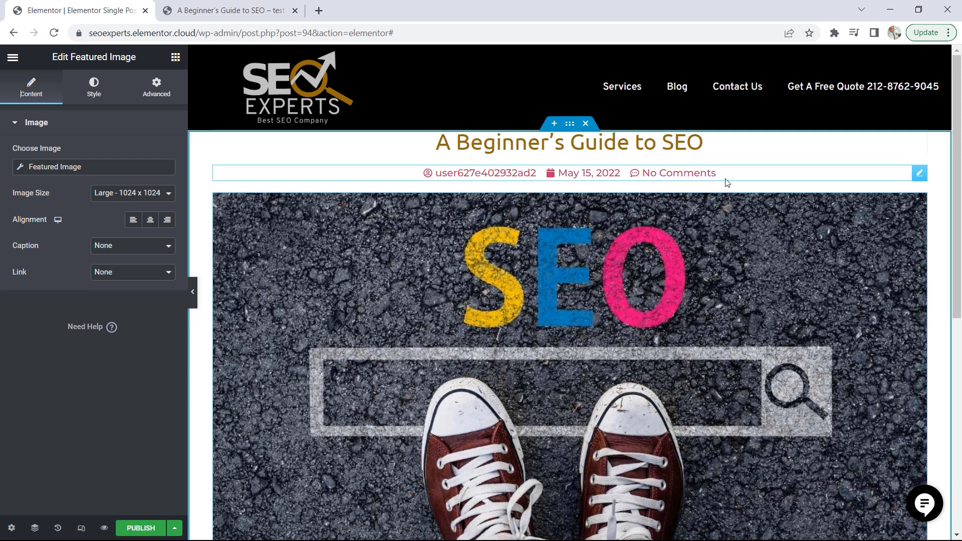
Apply the global Accent colour to both the icons and the text of the Post Info widget
click(919, 173)
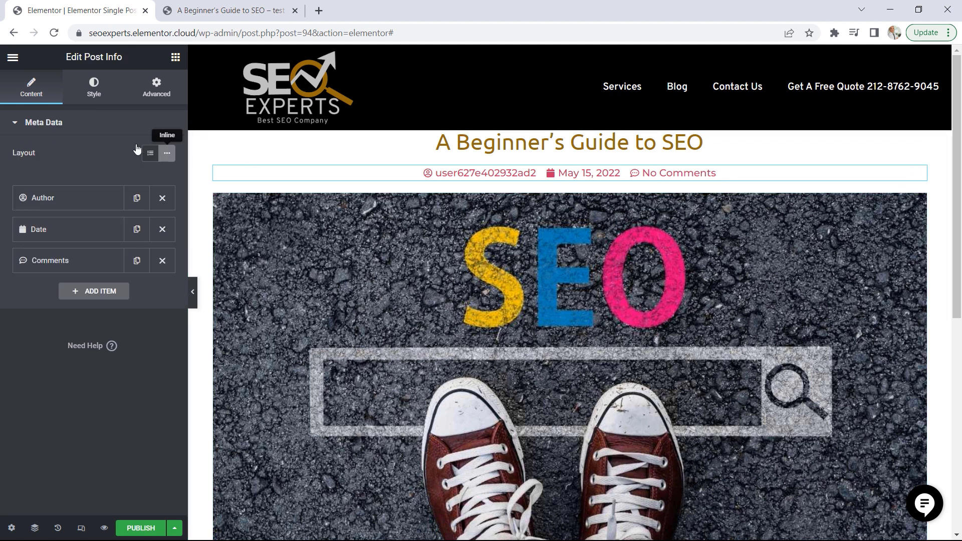
click(93, 90)
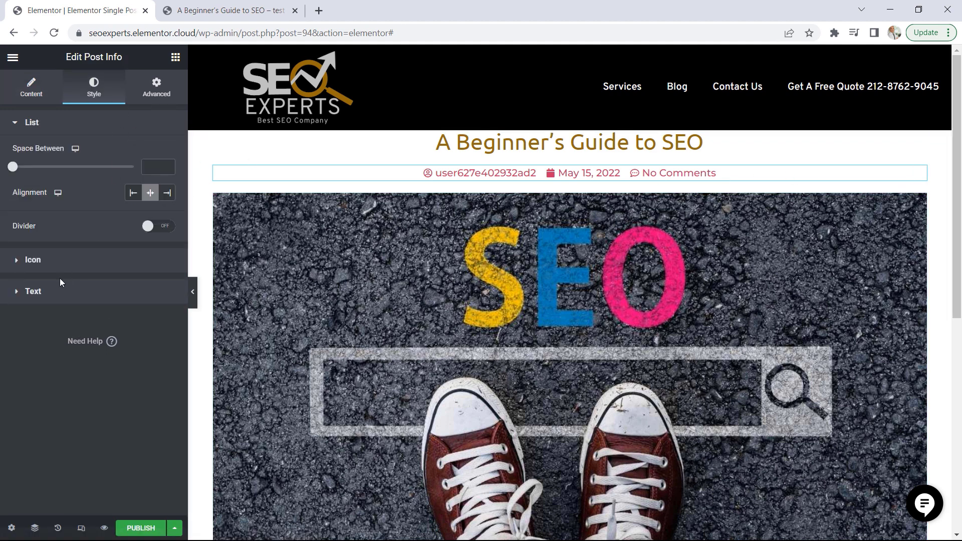
click(31, 261)
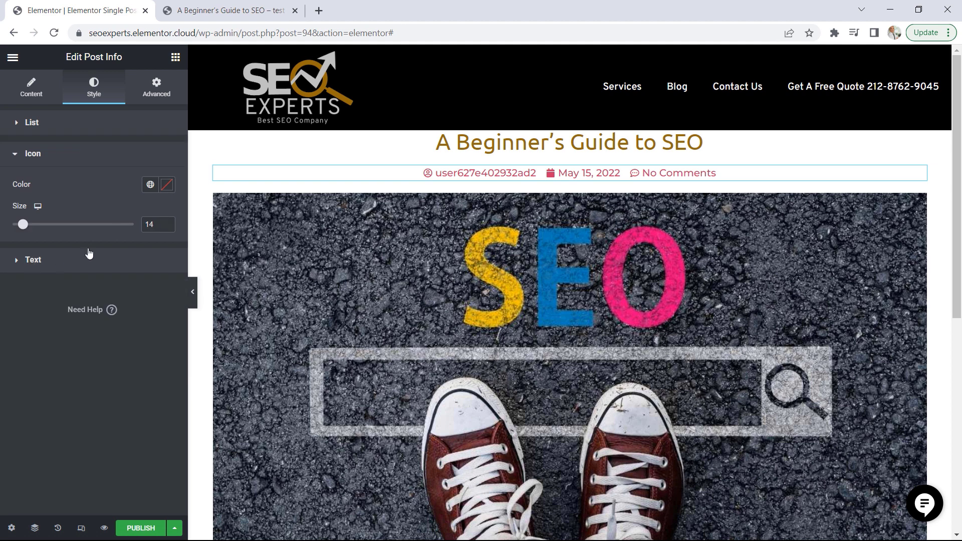
click(149, 184)
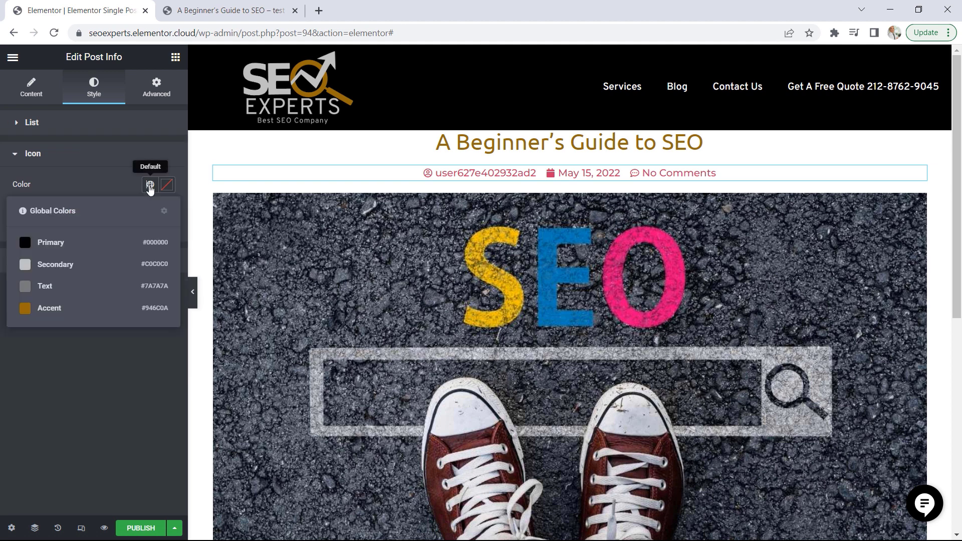
click(39, 312)
click(39, 261)
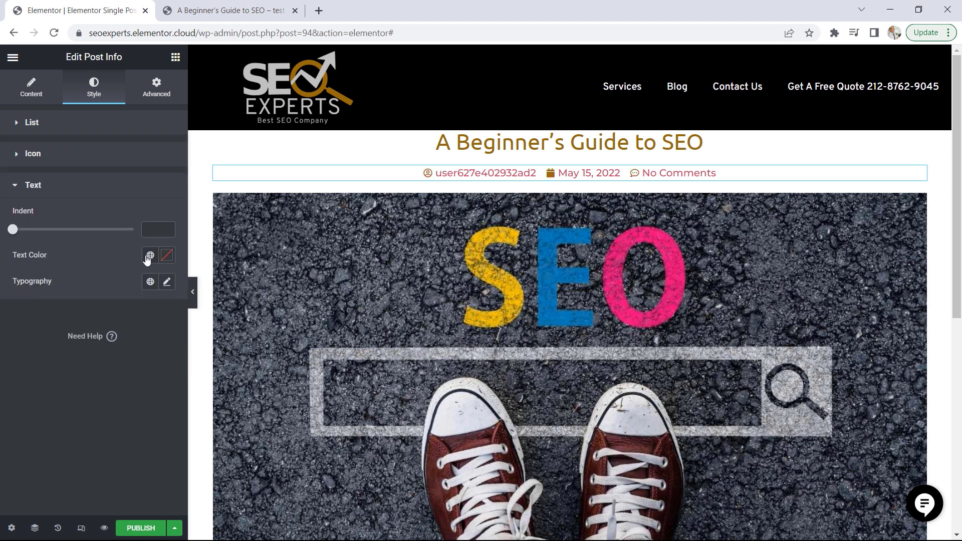
click(150, 255)
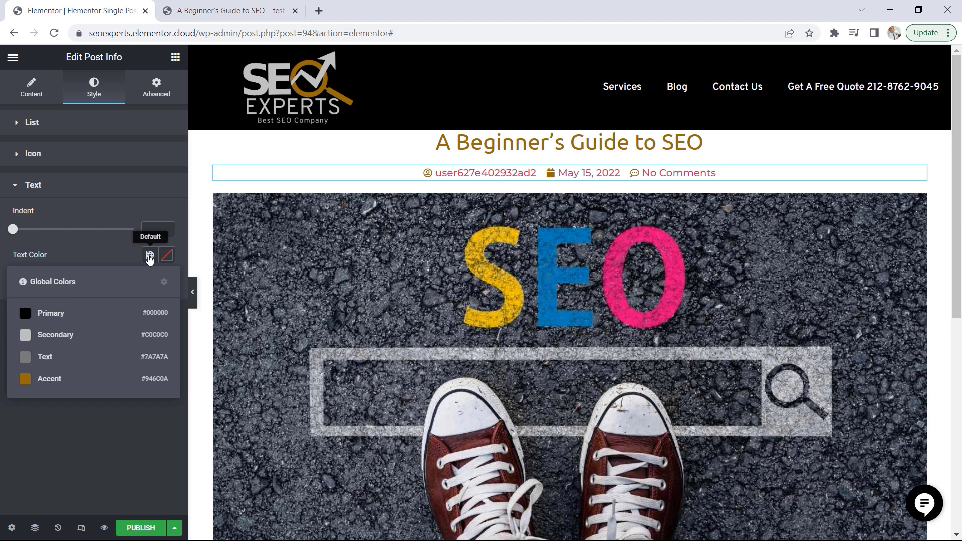
click(39, 382)
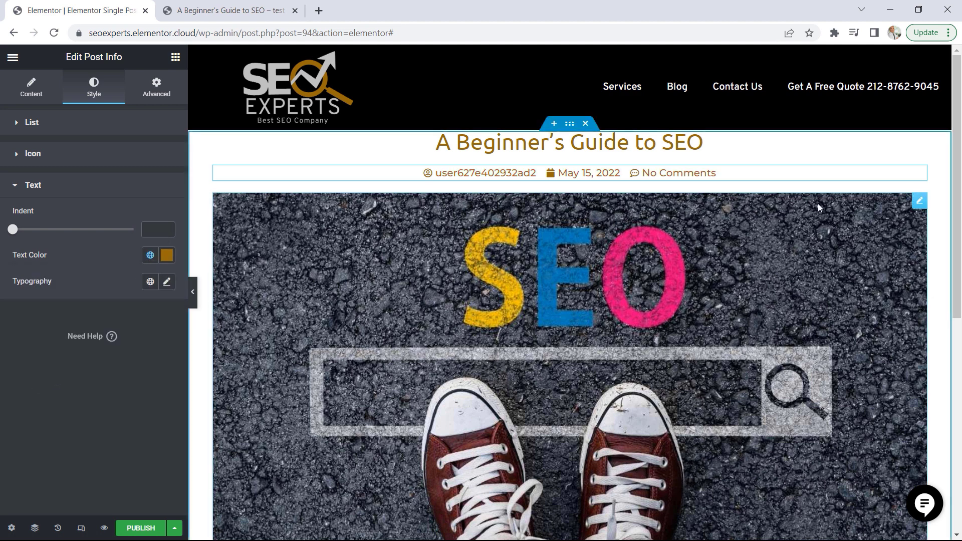
Set the Featured Image widget's image size to Full
click(920, 200)
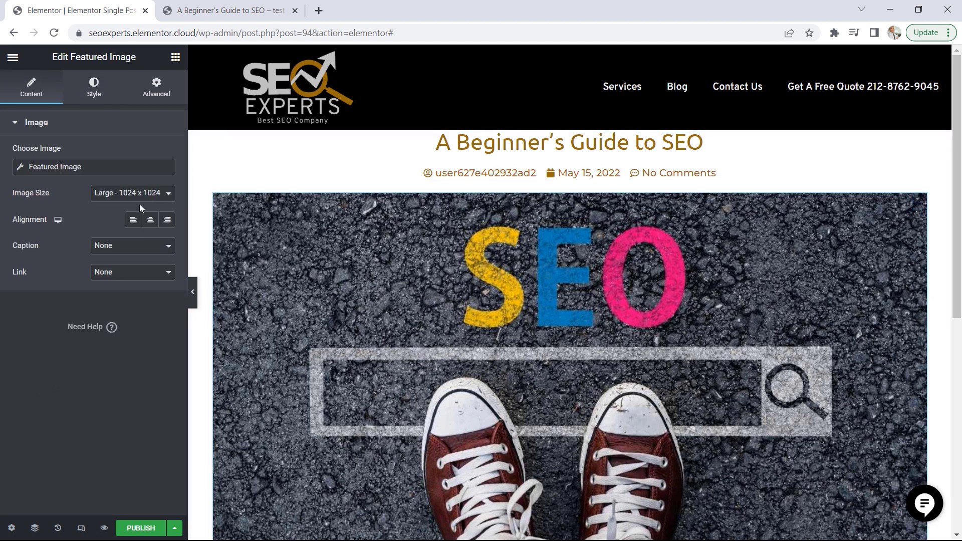
click(100, 193)
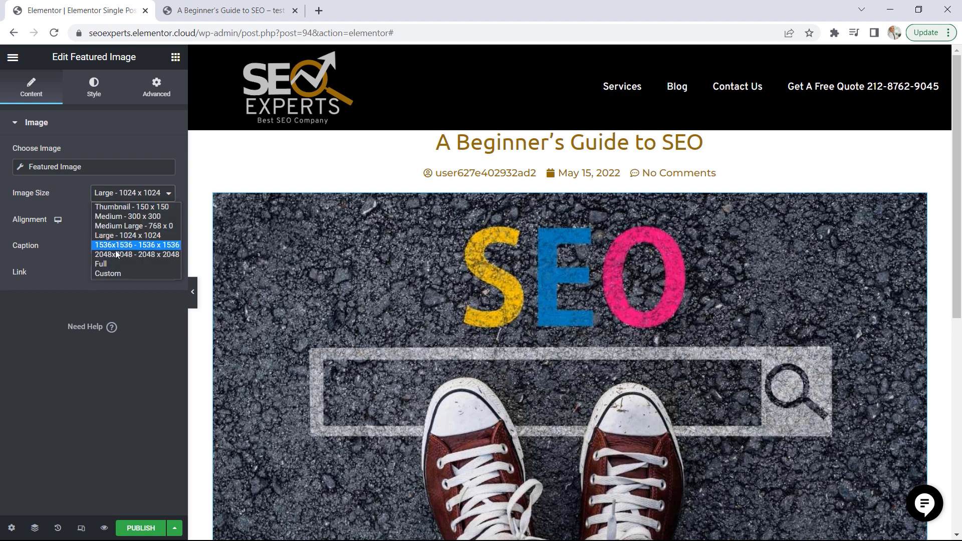
click(108, 265)
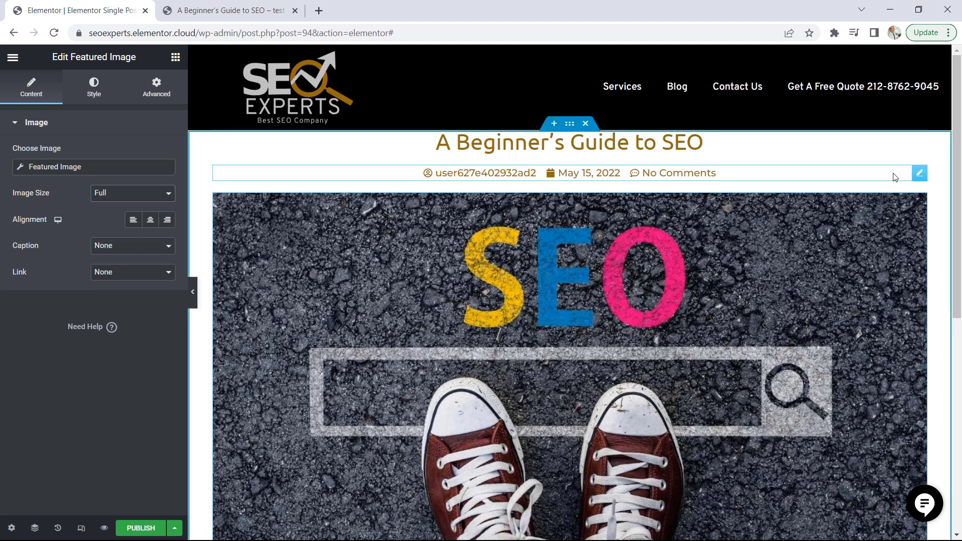
Add a Post Content widget directly below the featured image
scroll(944, 166, down, 4)
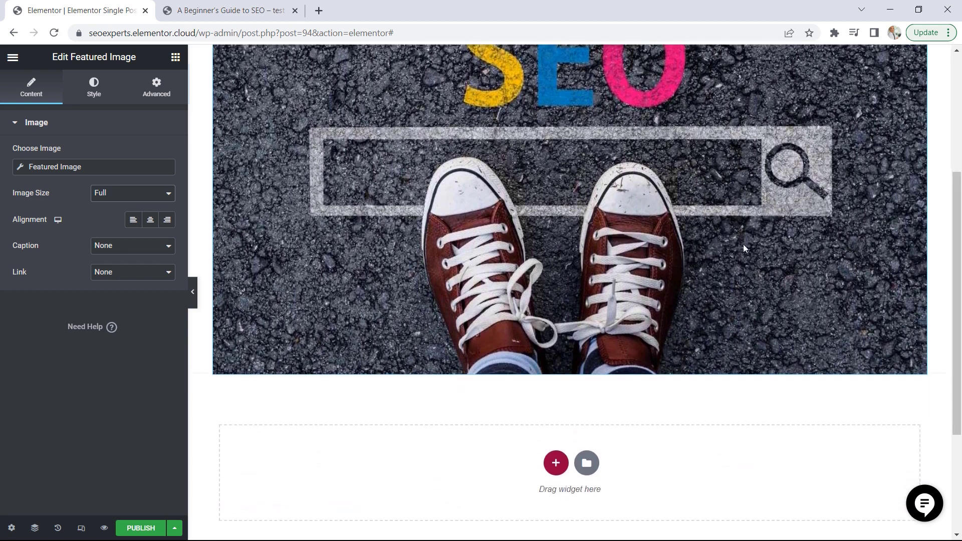
click(175, 58)
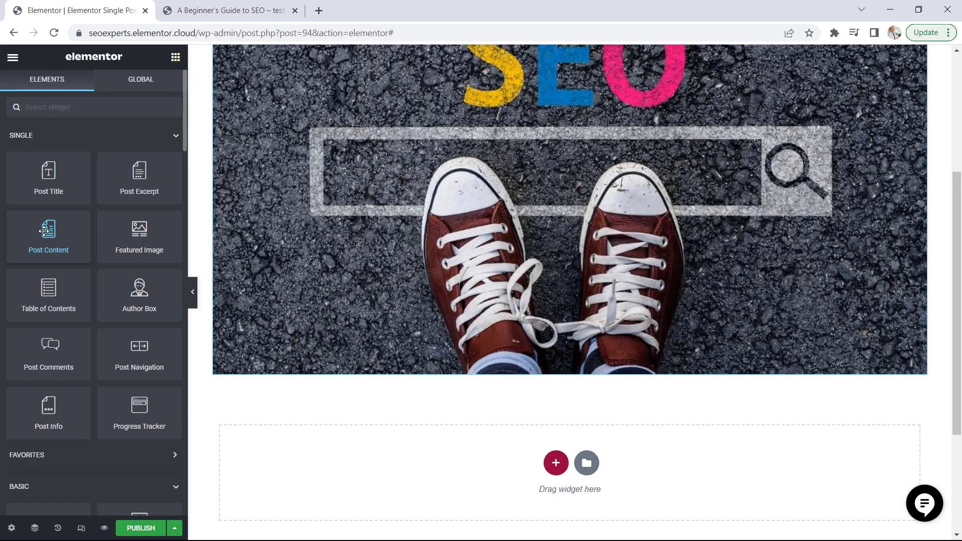
drag(44, 231, 548, 371)
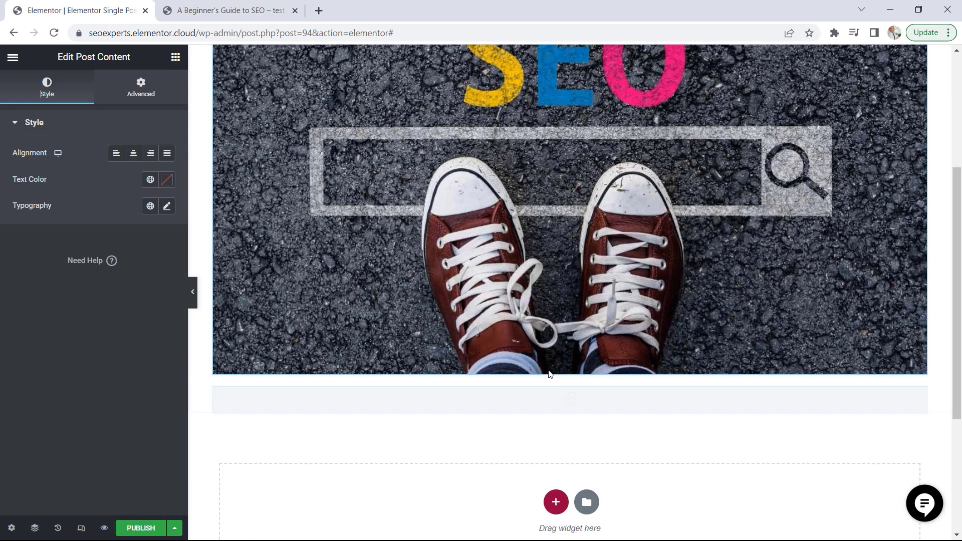
Add a Share Buttons widget below the end of the post content
scroll(374, 159, down, 8)
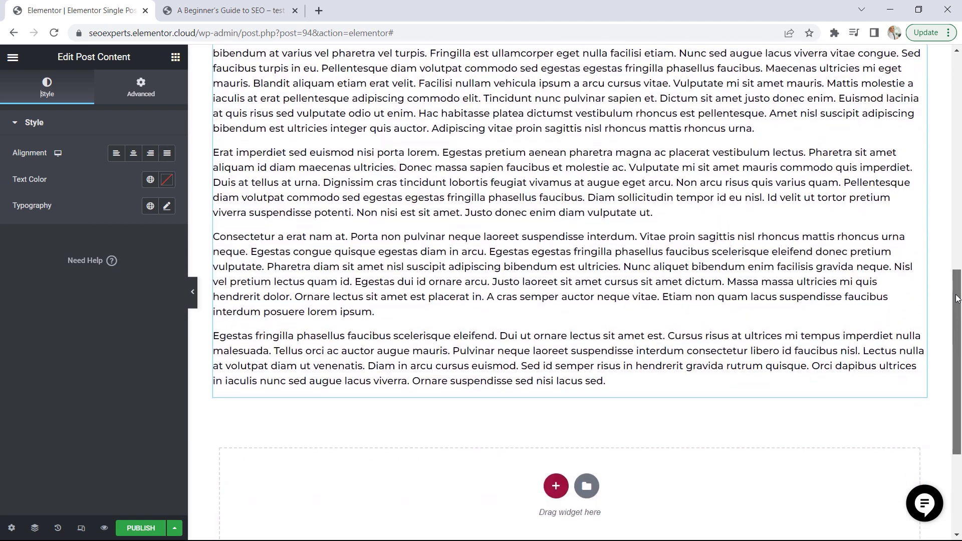
click(175, 59)
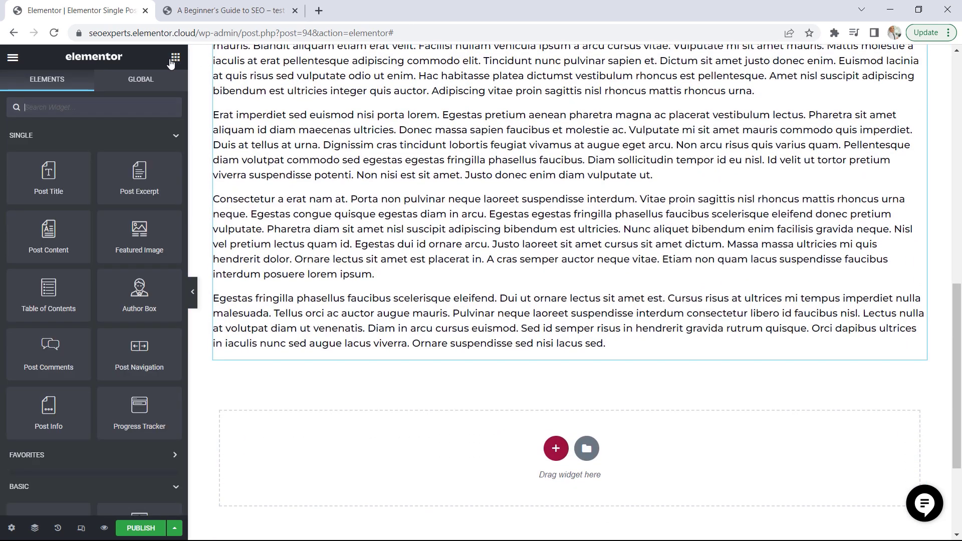
click(151, 137)
scroll(123, 252, down, 13)
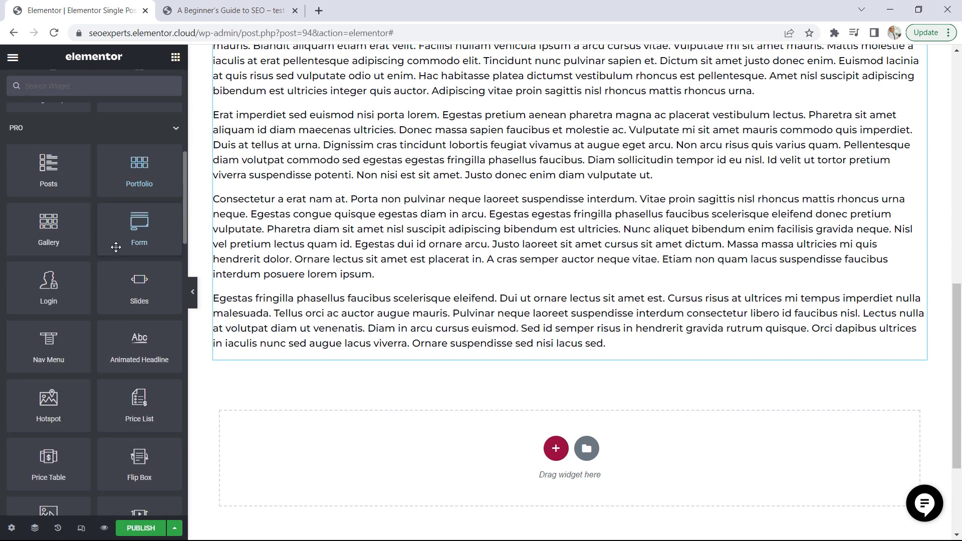
scroll(116, 245, down, 5)
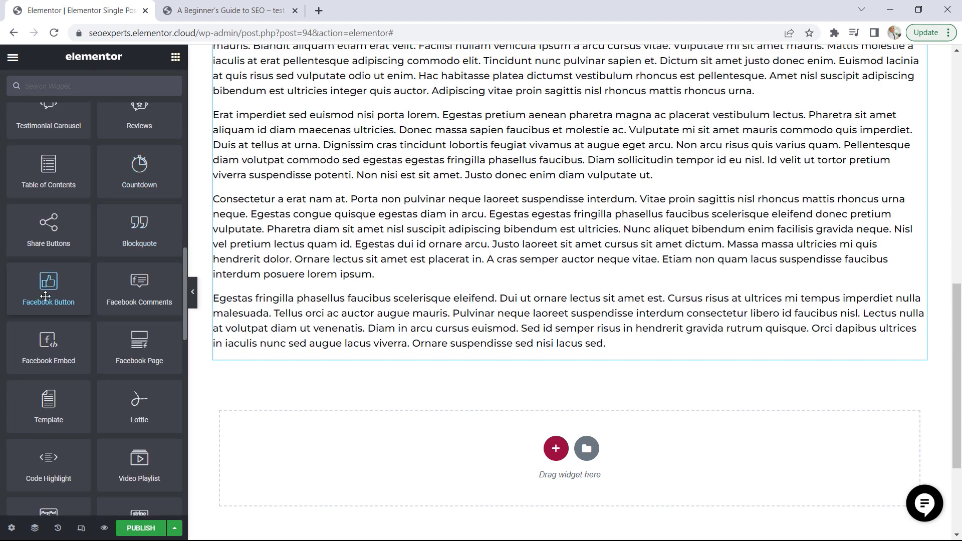
drag(48, 227, 295, 353)
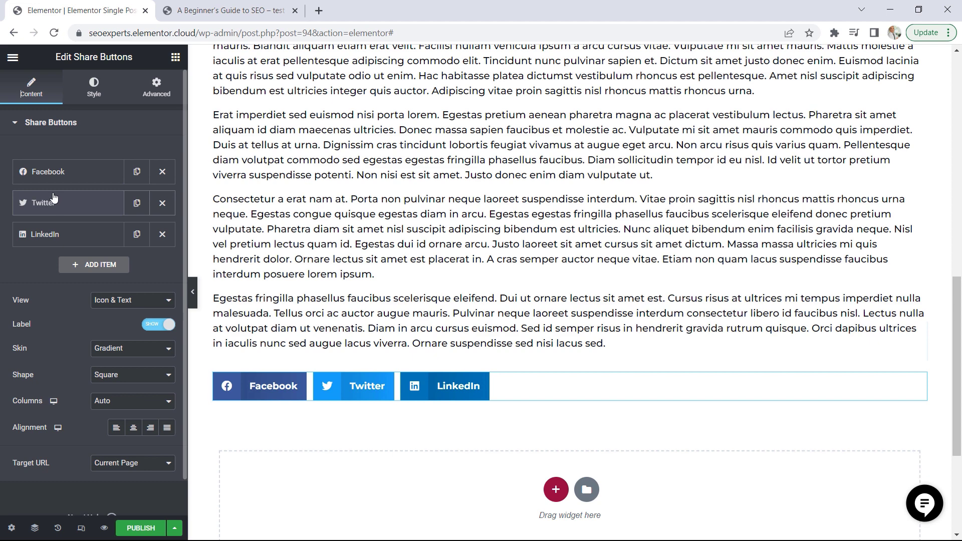
Add a fourth item to the share buttons with Reddit as its network
click(95, 265)
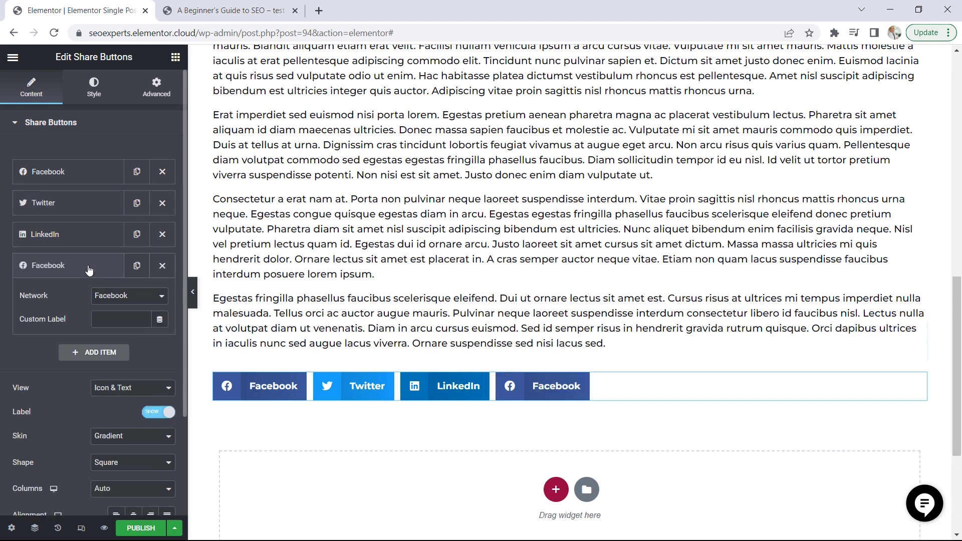
click(102, 299)
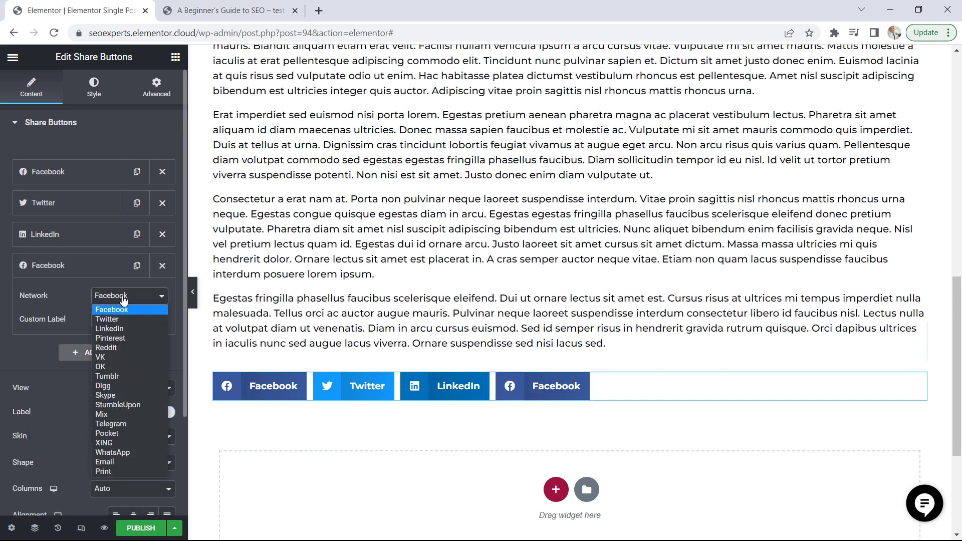
click(113, 349)
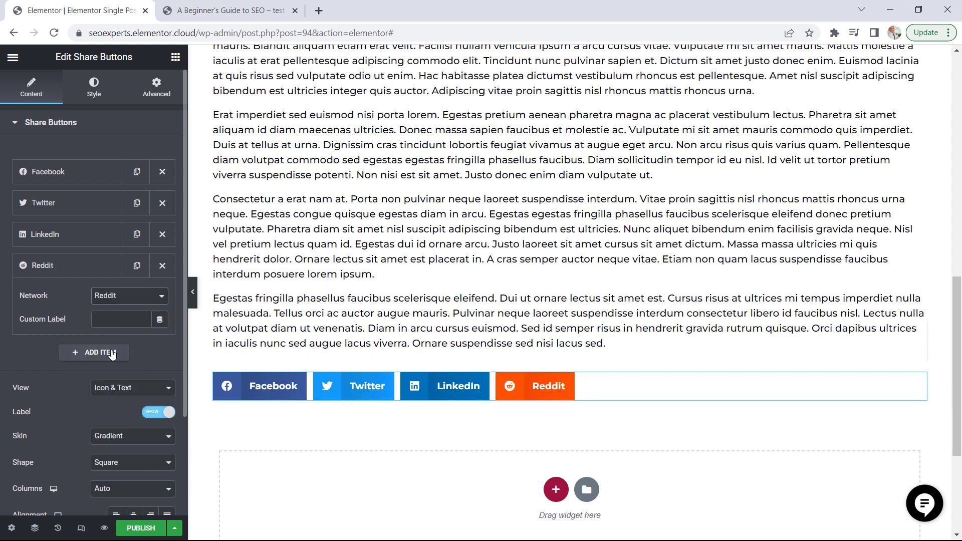
click(88, 274)
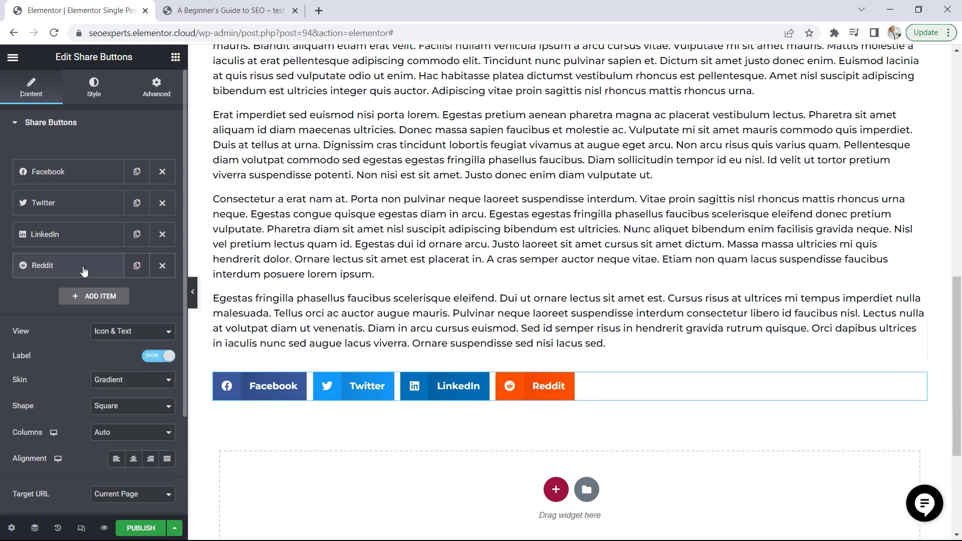
Set the share buttons' view to Icon and their shape to Circle
click(107, 340)
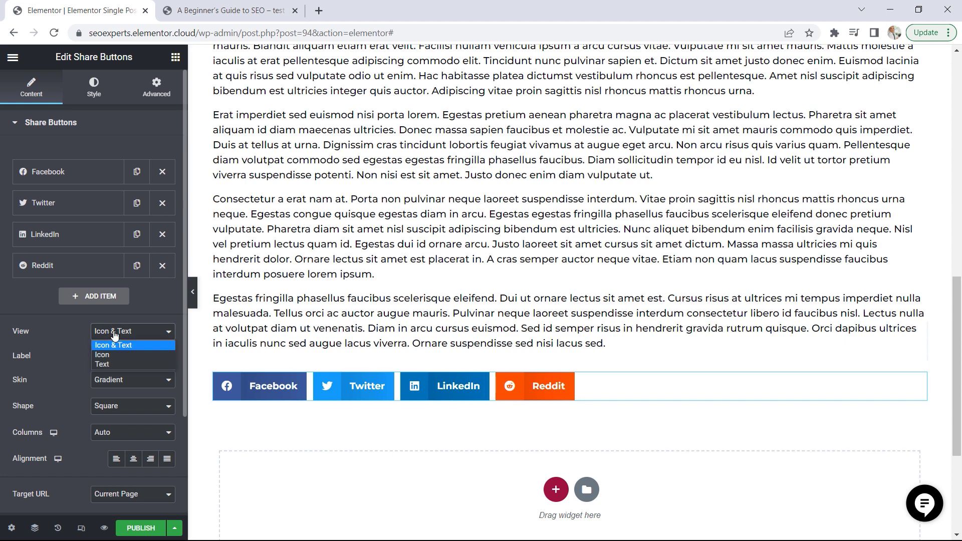
click(110, 356)
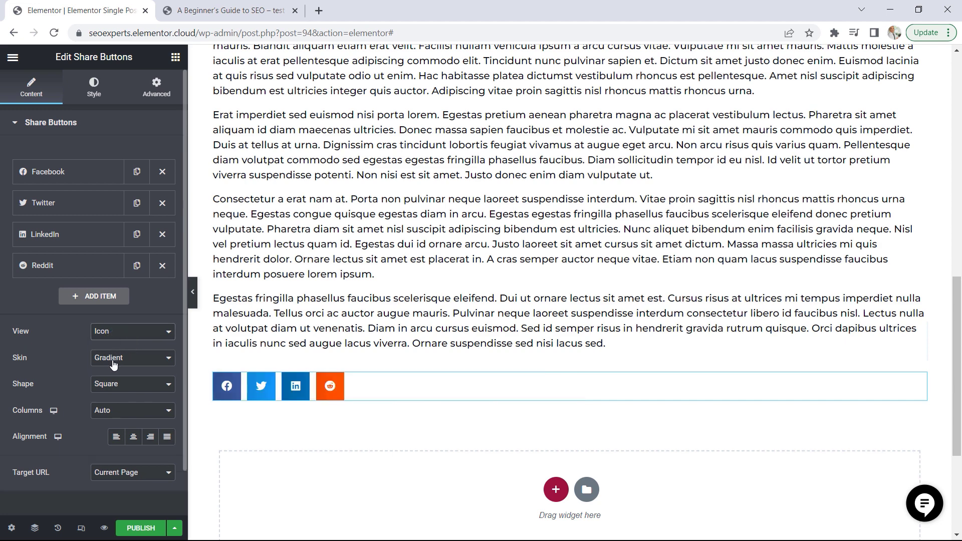
click(110, 389)
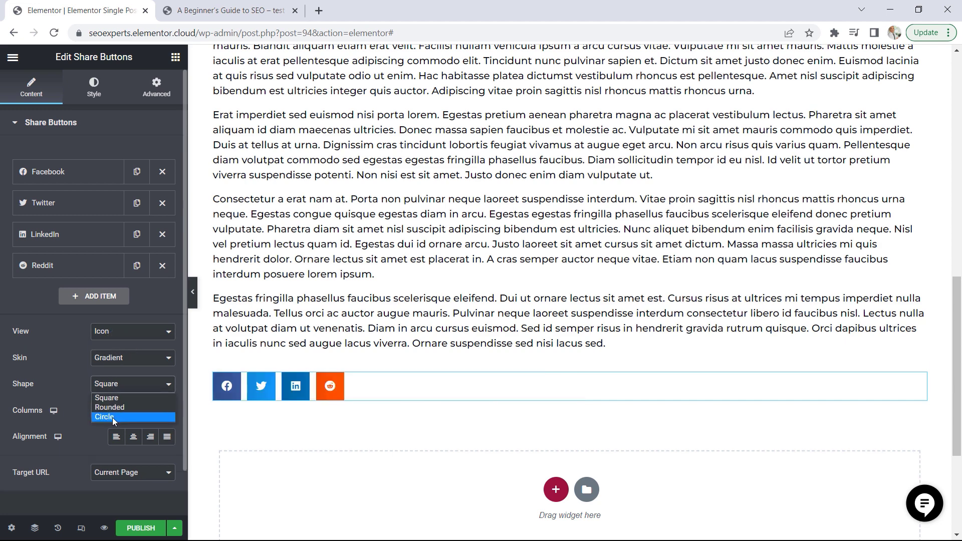
click(113, 417)
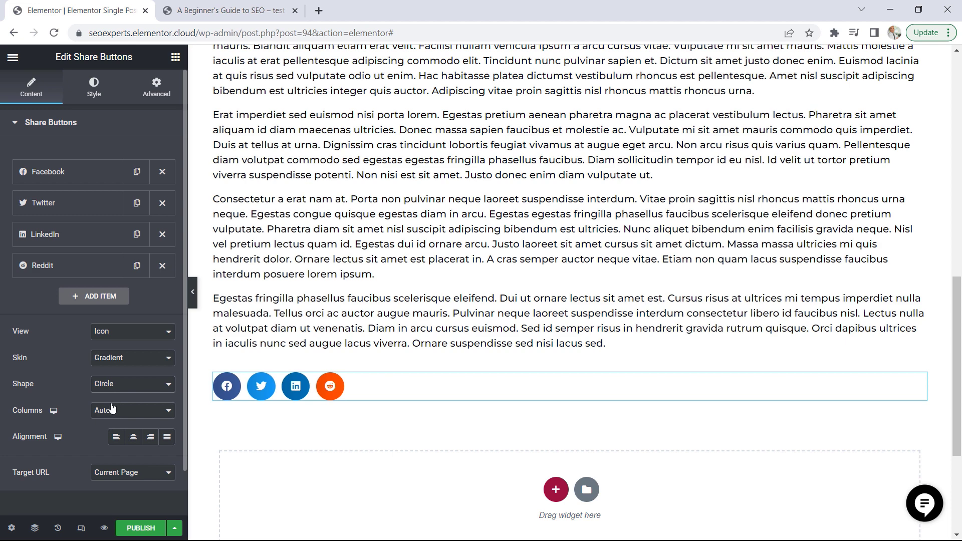
Add a Post Comments widget below the share buttons
click(176, 59)
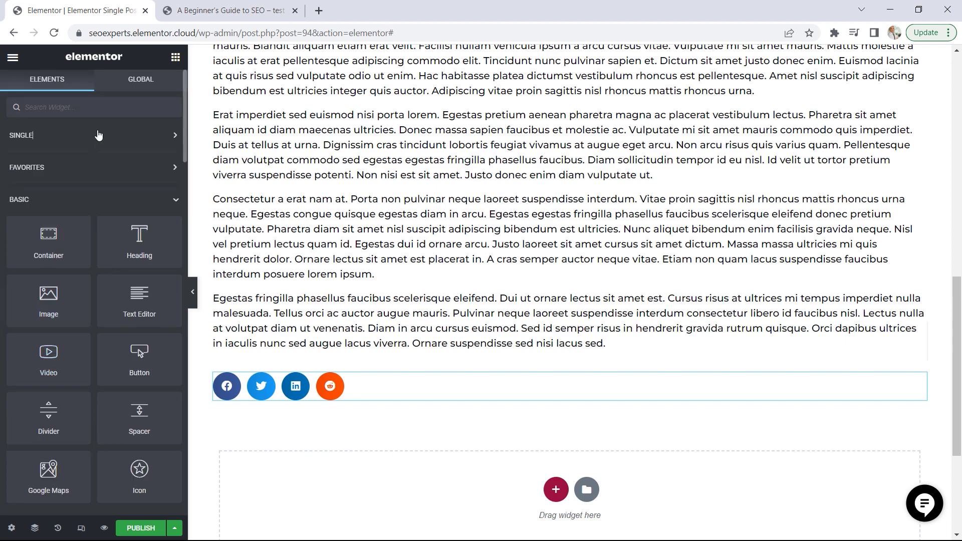
click(99, 136)
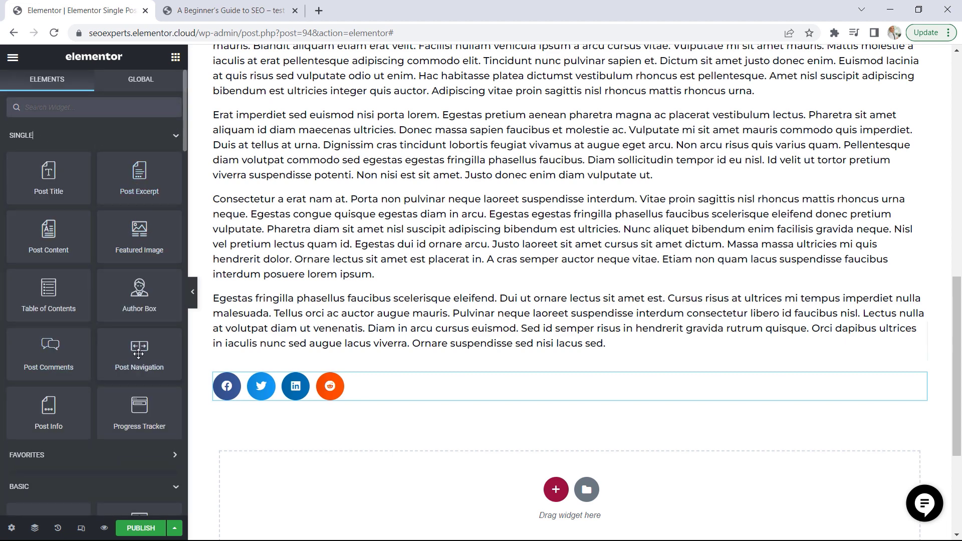
drag(48, 351, 266, 406)
scroll(456, 346, down, 7)
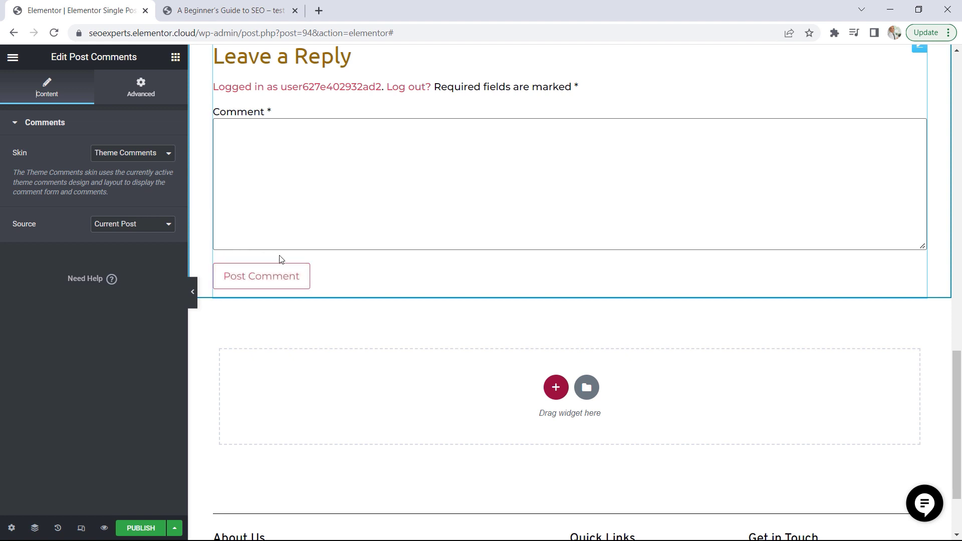
Add a Post Navigation widget below the comment form
scroll(336, 240, up, 2)
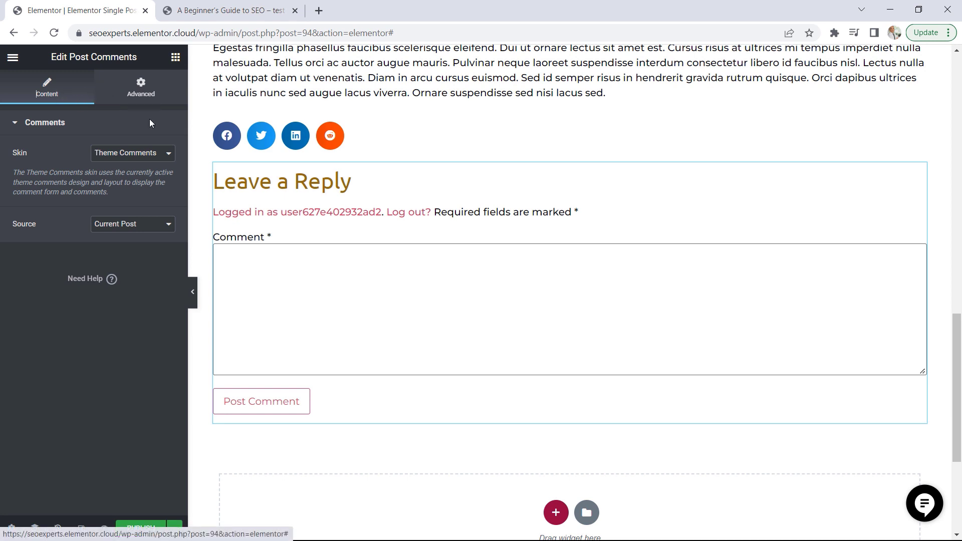
click(177, 60)
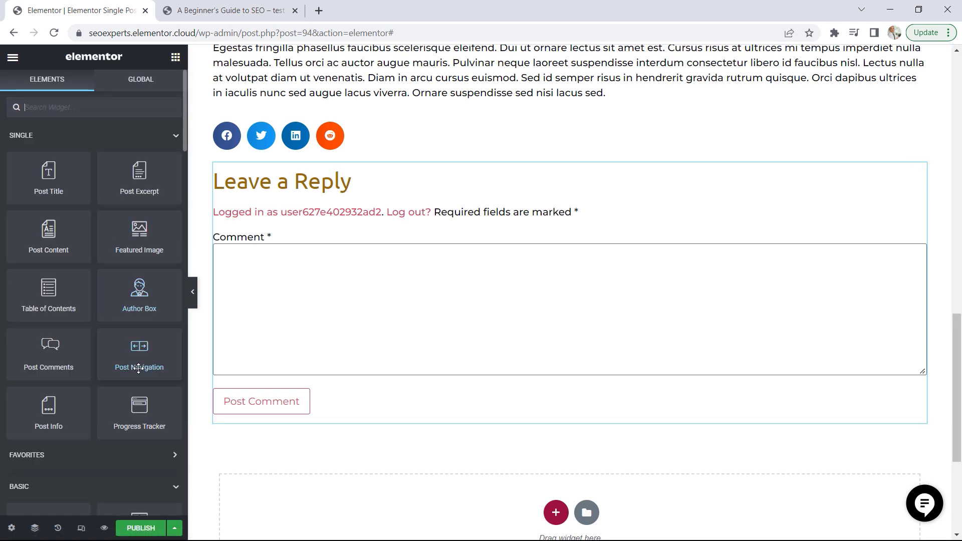
drag(139, 356, 282, 421)
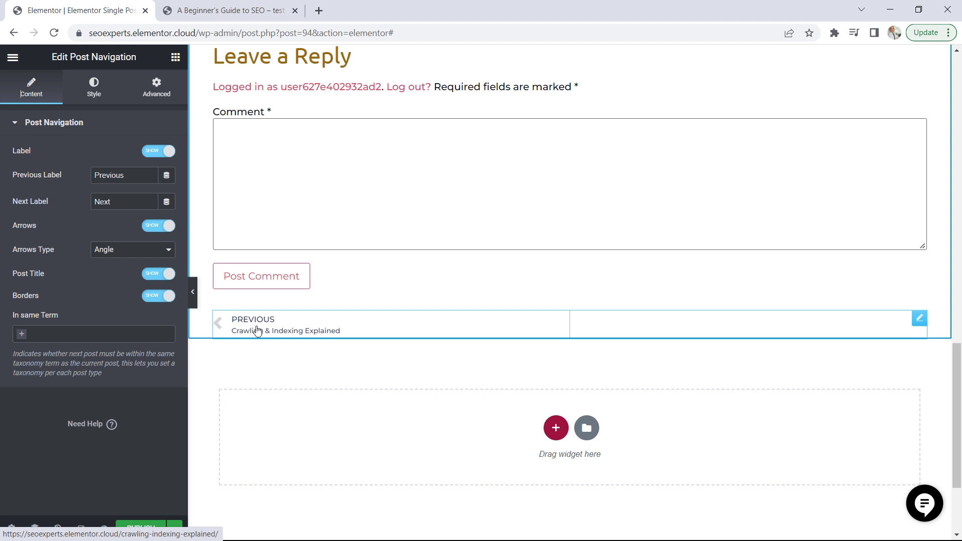
Apply the global Accent colour to both the label and the title of the Post Navigation widget
click(94, 88)
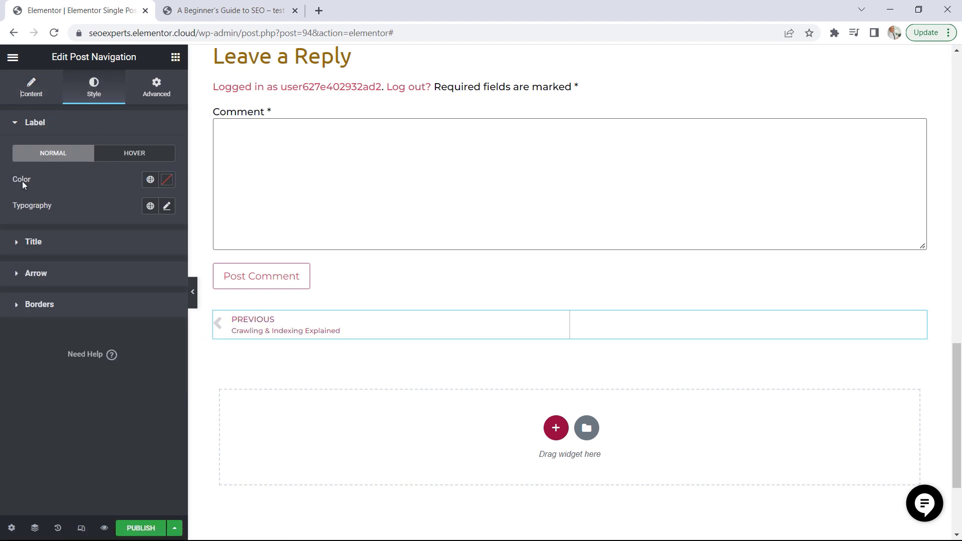
click(151, 180)
click(49, 304)
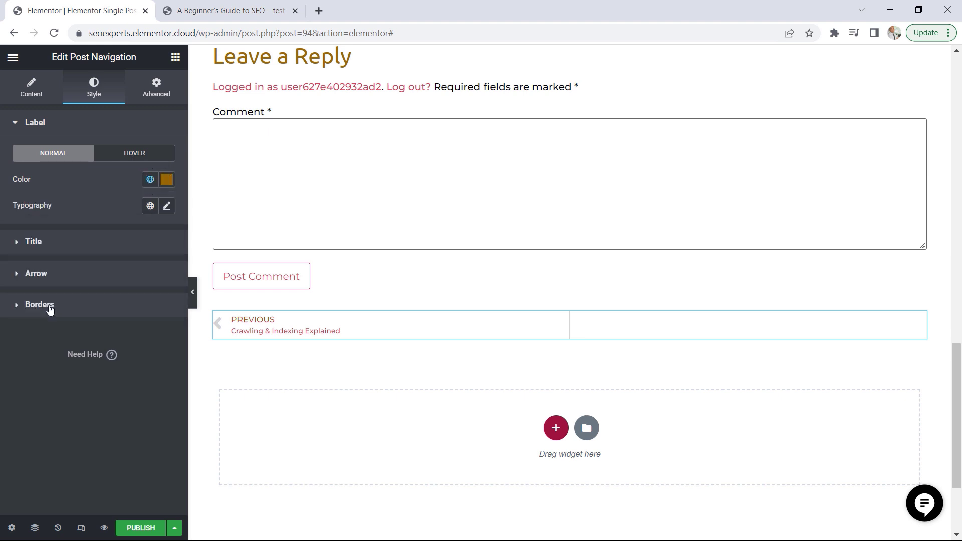
click(43, 243)
click(150, 213)
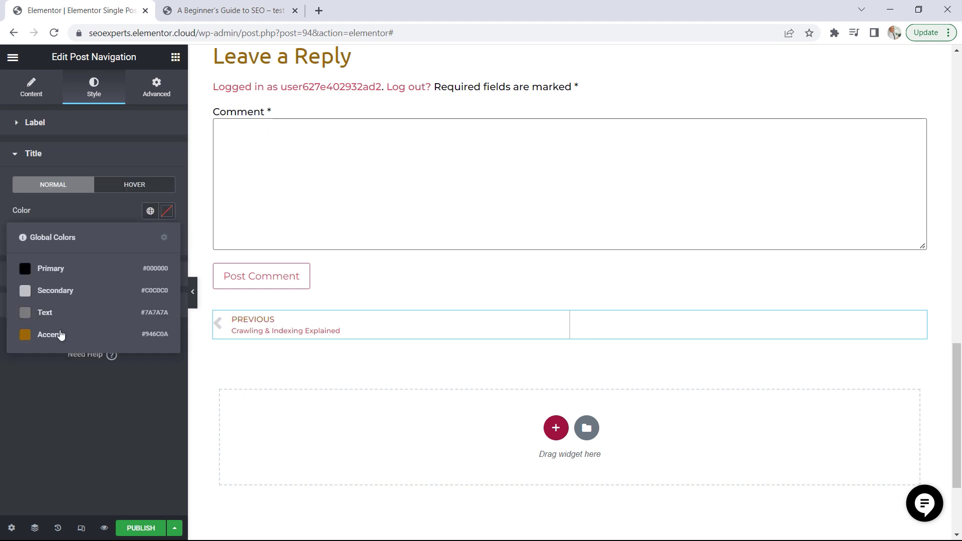
click(56, 340)
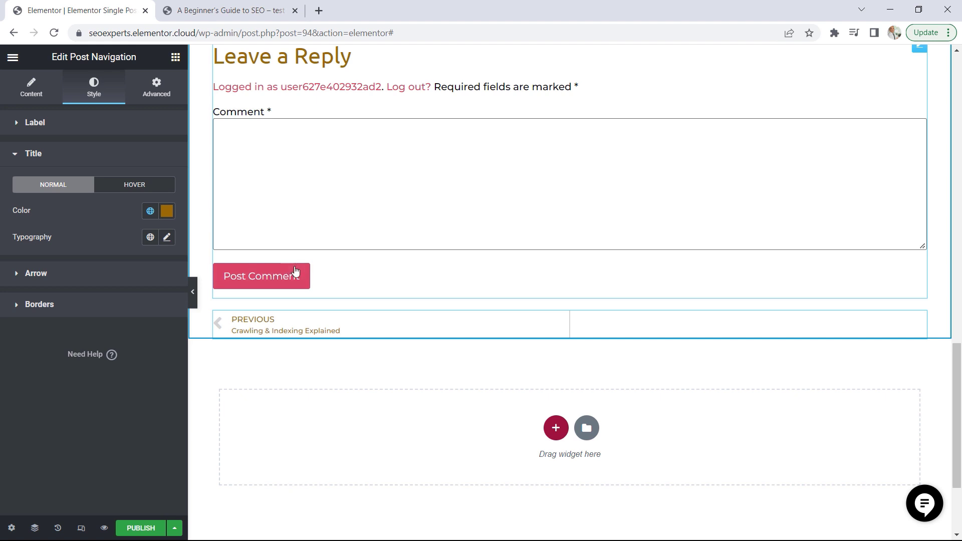
Open the Post Comments widget for editing and go to the theme-wide Buttons style in Site Settings
scroll(845, 162, up, 1)
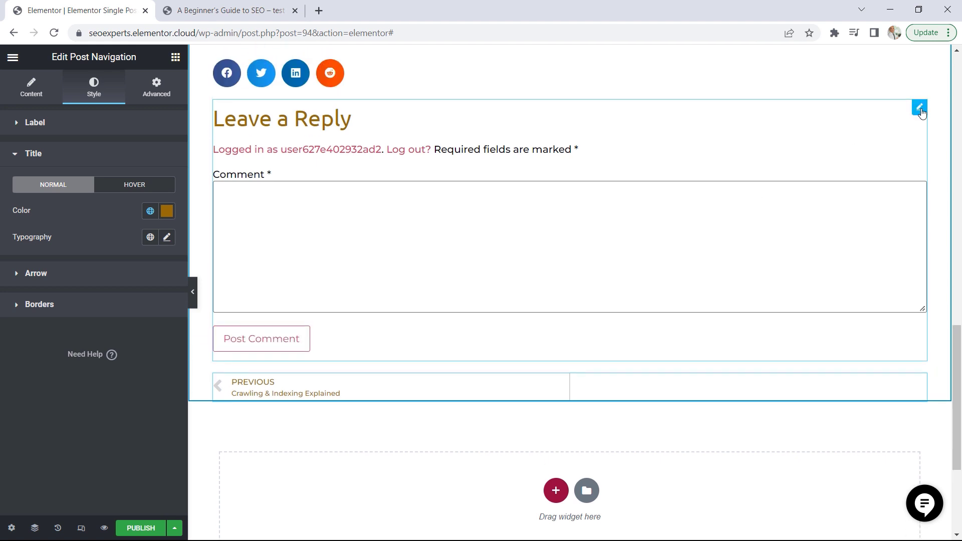
click(919, 107)
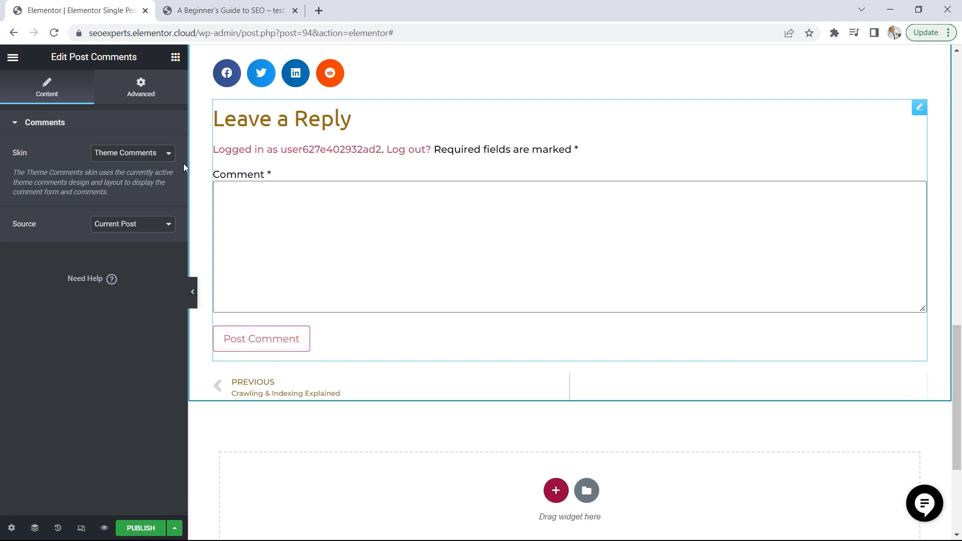
click(13, 57)
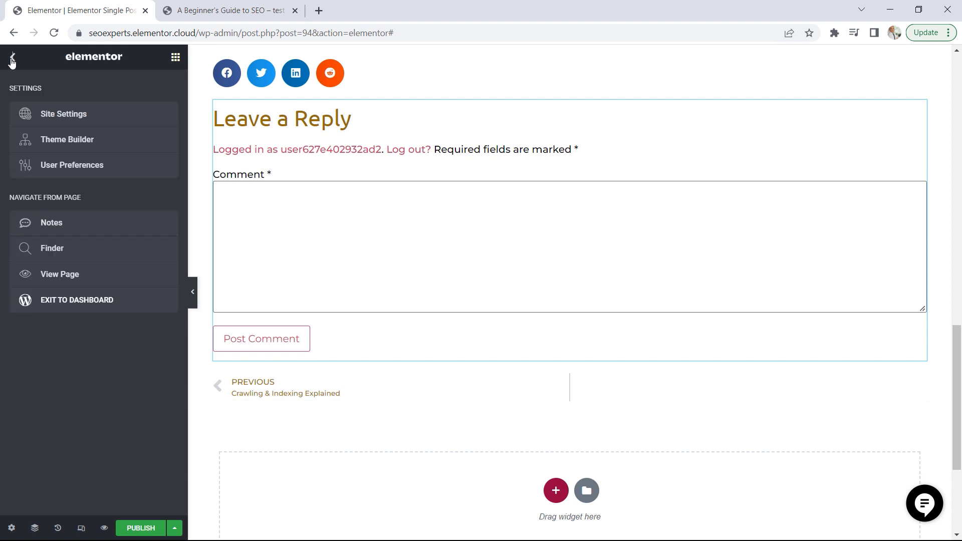
click(55, 123)
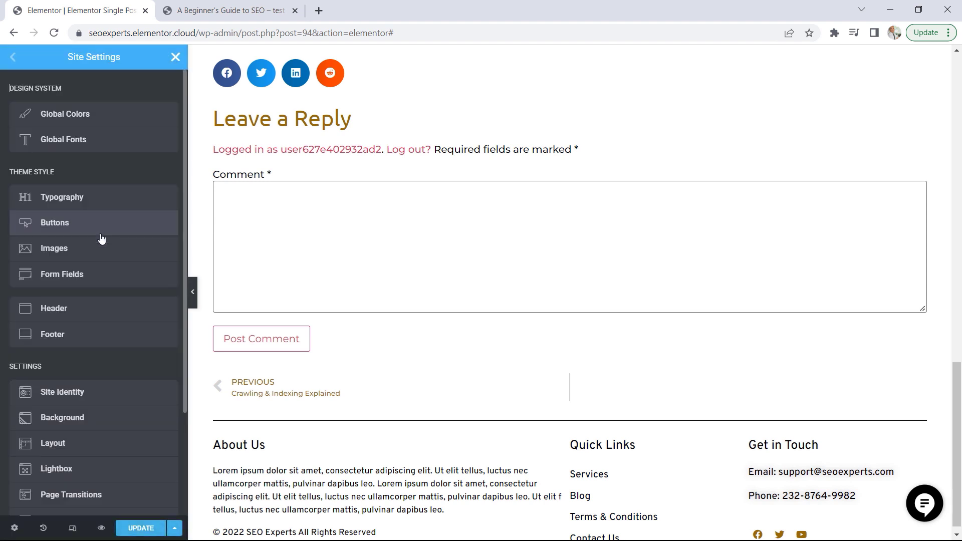
scroll(96, 272, down, 3)
scroll(97, 273, up, 3)
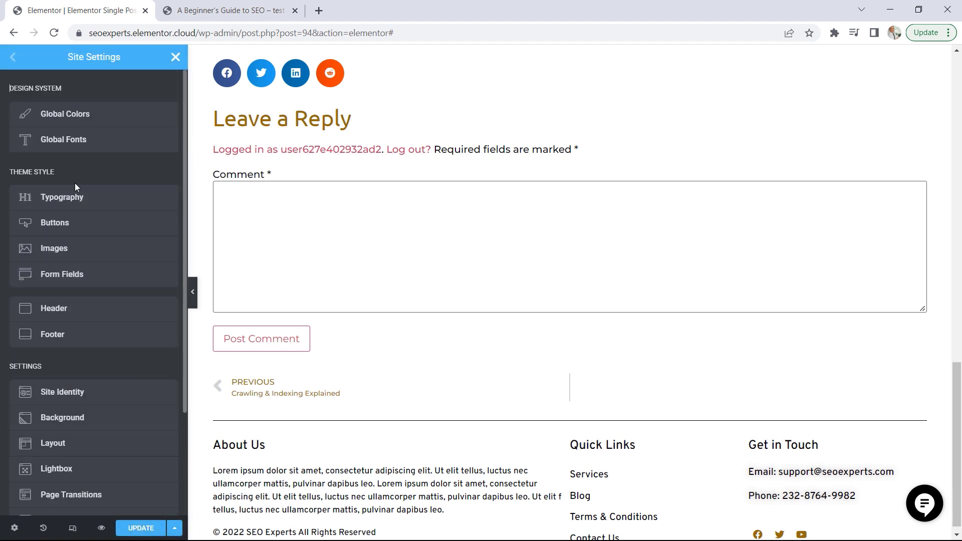
click(59, 223)
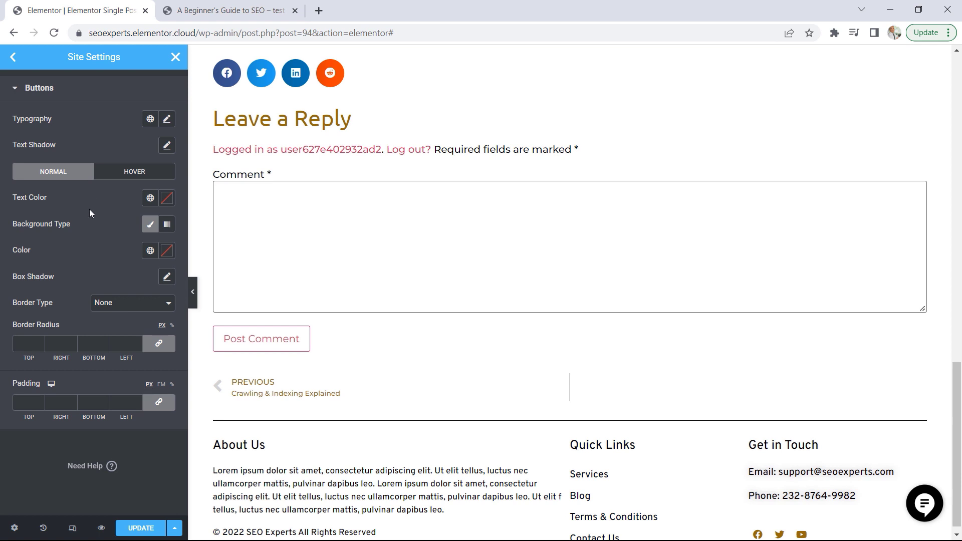
Set the normal-state background of the theme's buttons to the classic type with the global Accent colour
click(151, 225)
click(150, 225)
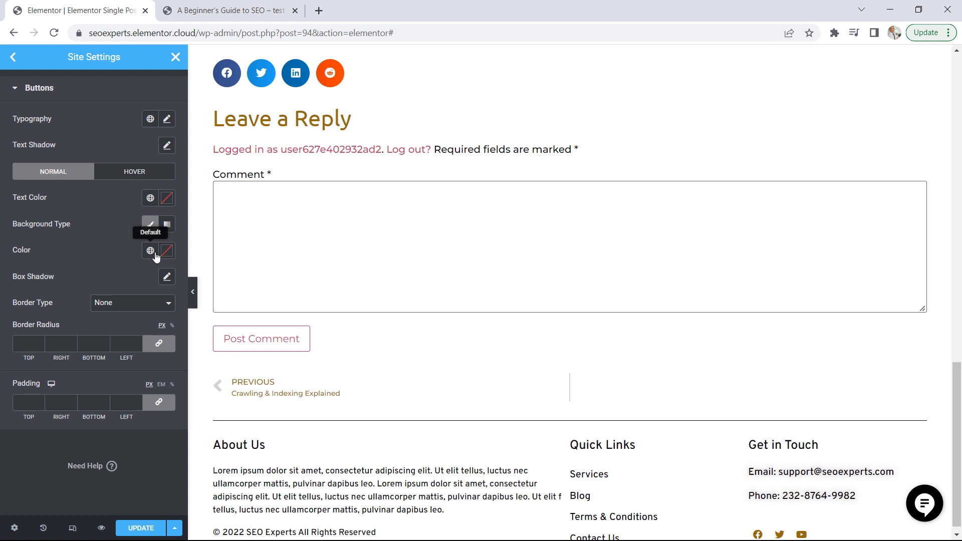
click(150, 250)
click(56, 373)
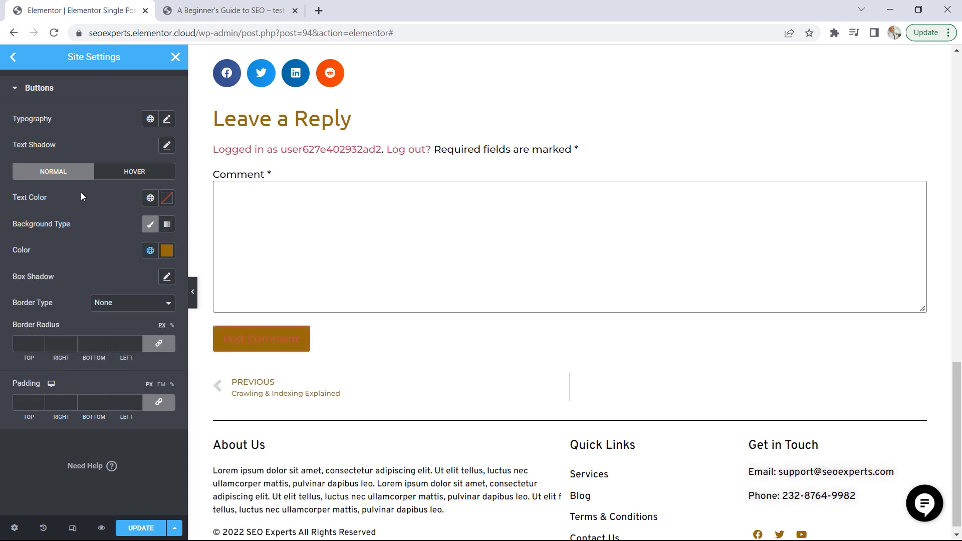
Set the normal-state text colour of the theme's buttons to white, #fff
click(150, 198)
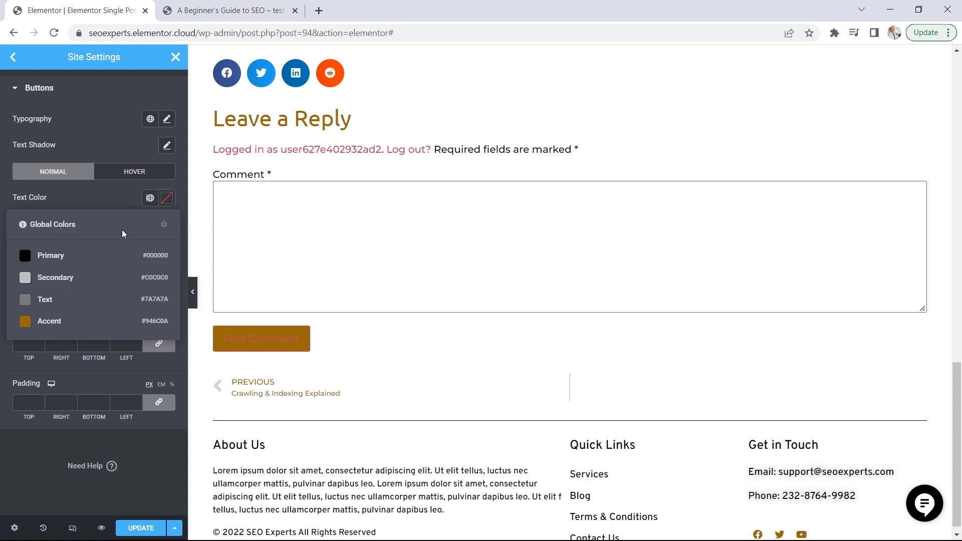
click(162, 198)
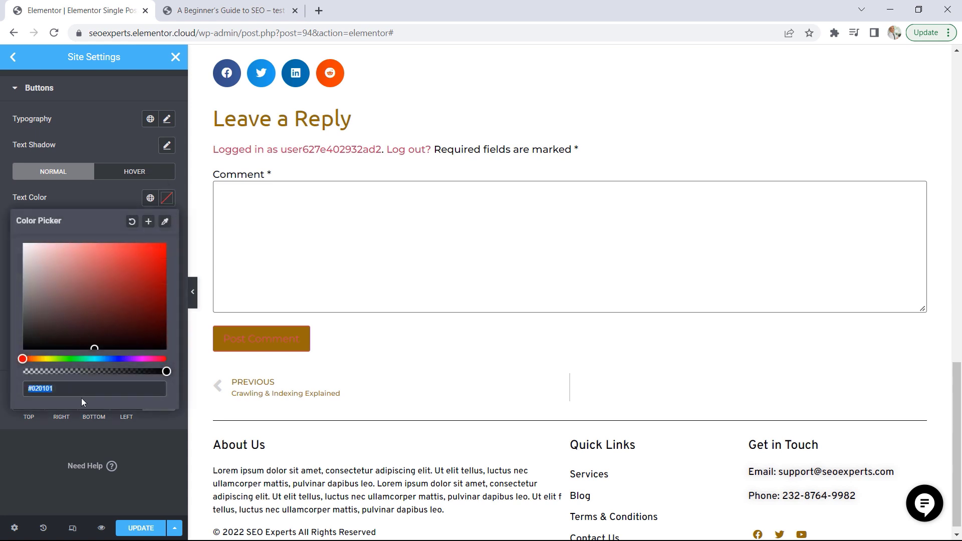
text(#ffffff)
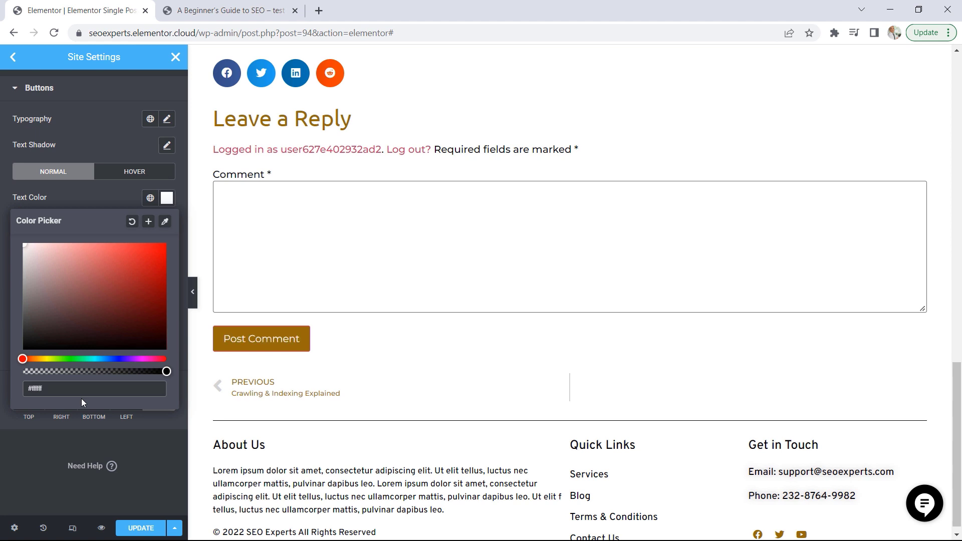
click(116, 438)
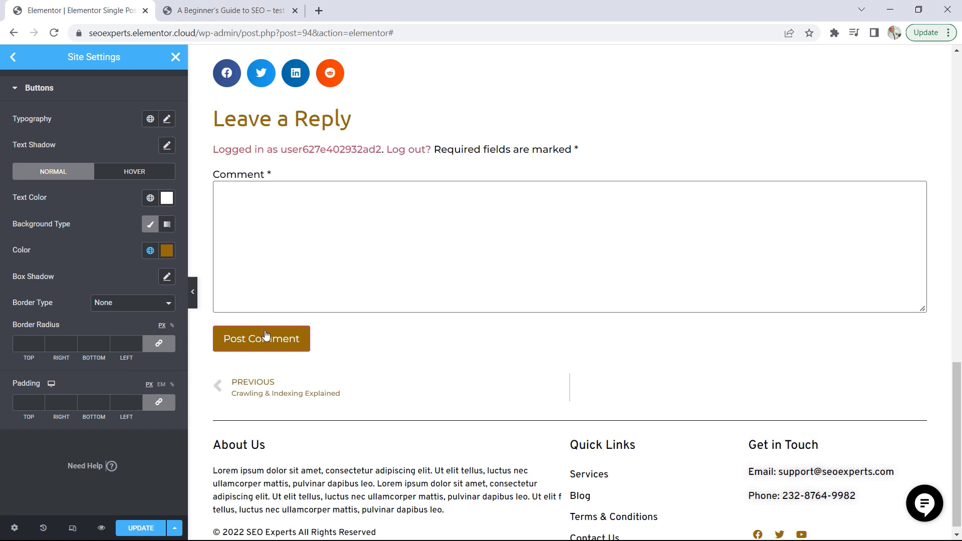
Give the theme's buttons a Solid border in the global Accent colour
click(133, 308)
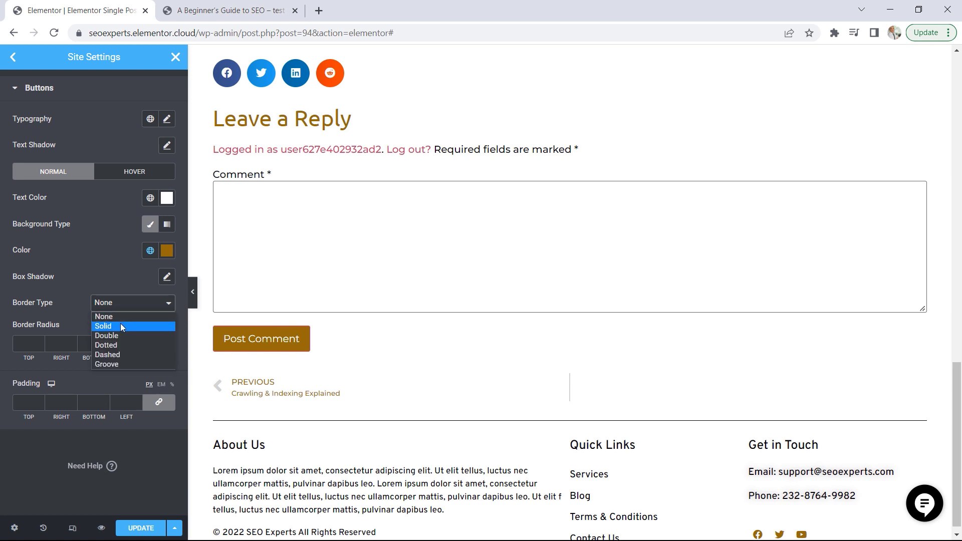
click(120, 323)
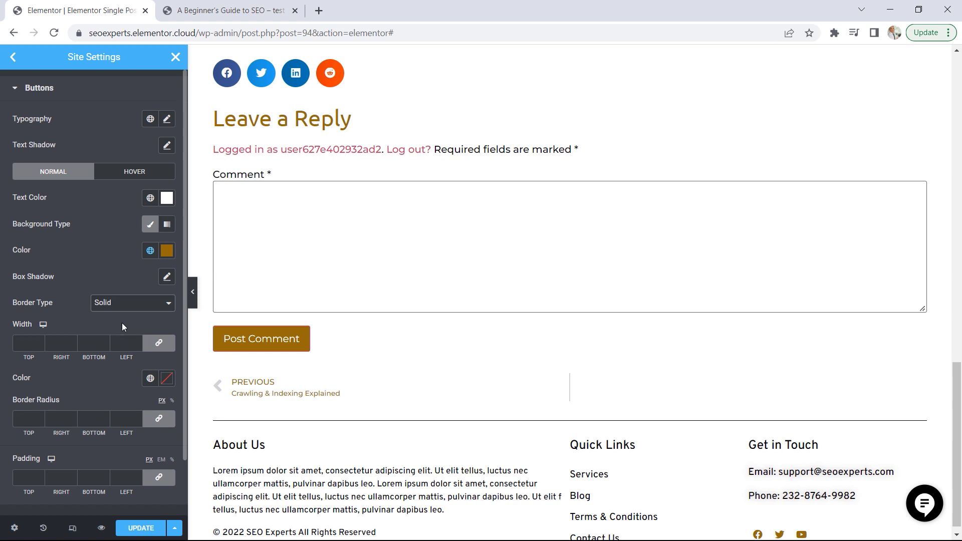
click(150, 379)
click(36, 500)
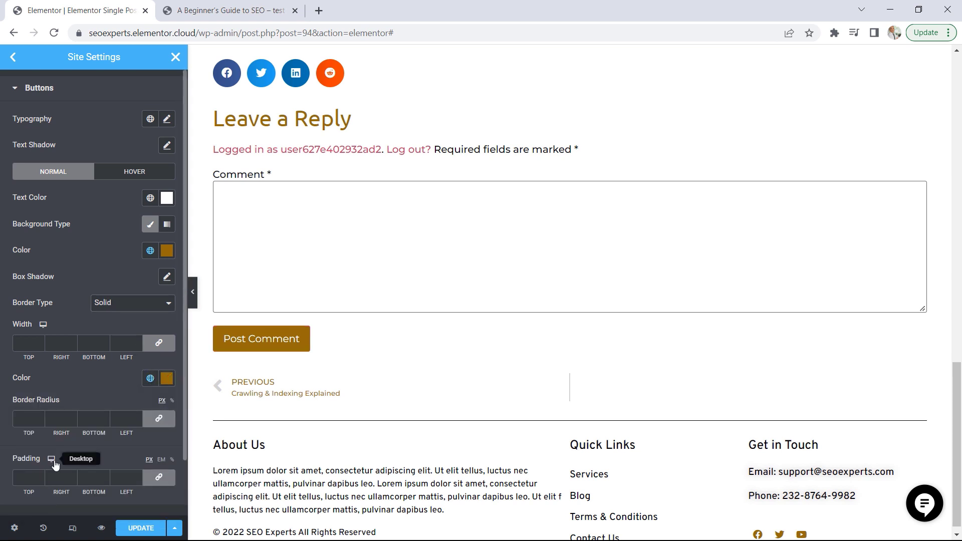
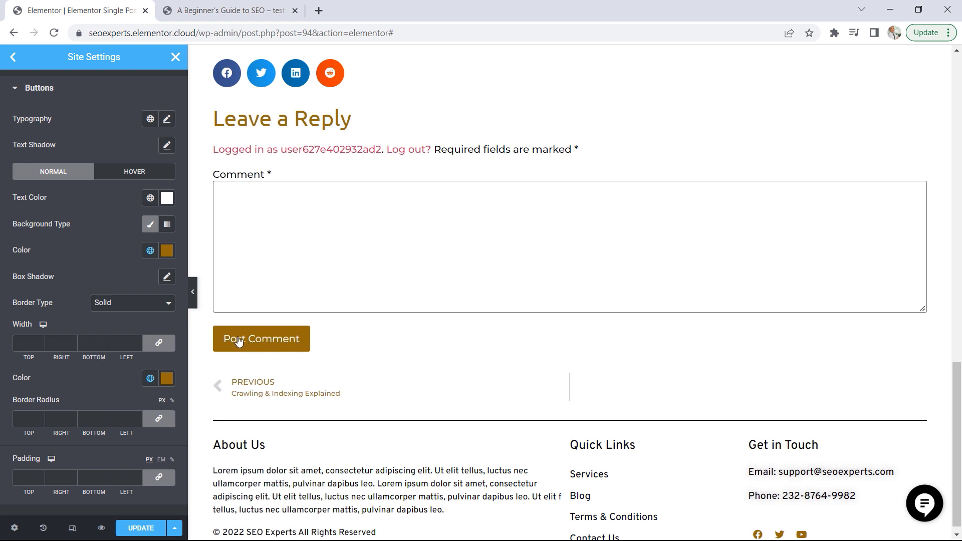
Save the theme-wide button styling and leave Site Settings for the Single Post template editor
click(140, 532)
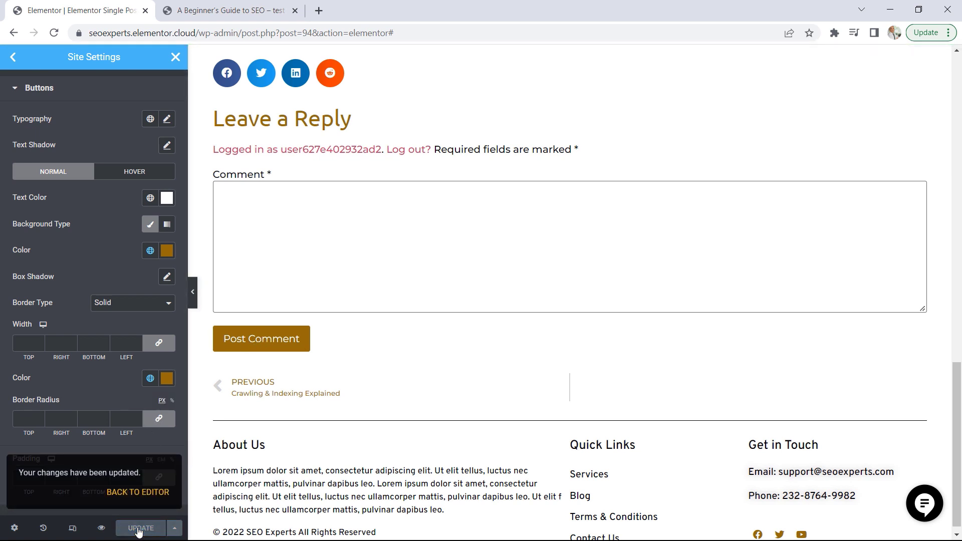
click(175, 57)
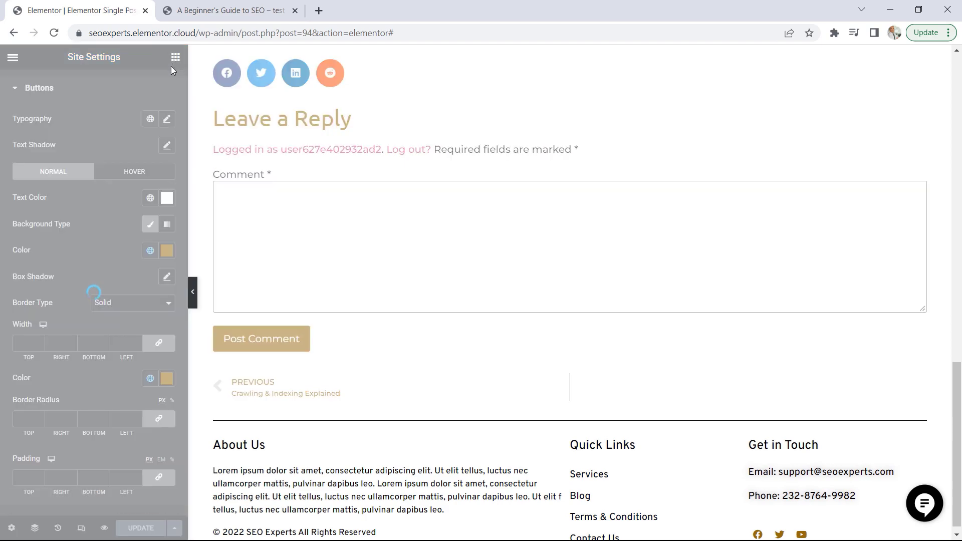
Unlink the padding of the post template's main container and set top and bottom to 50 px, with right and left at 0
scroll(772, 314, up, 15)
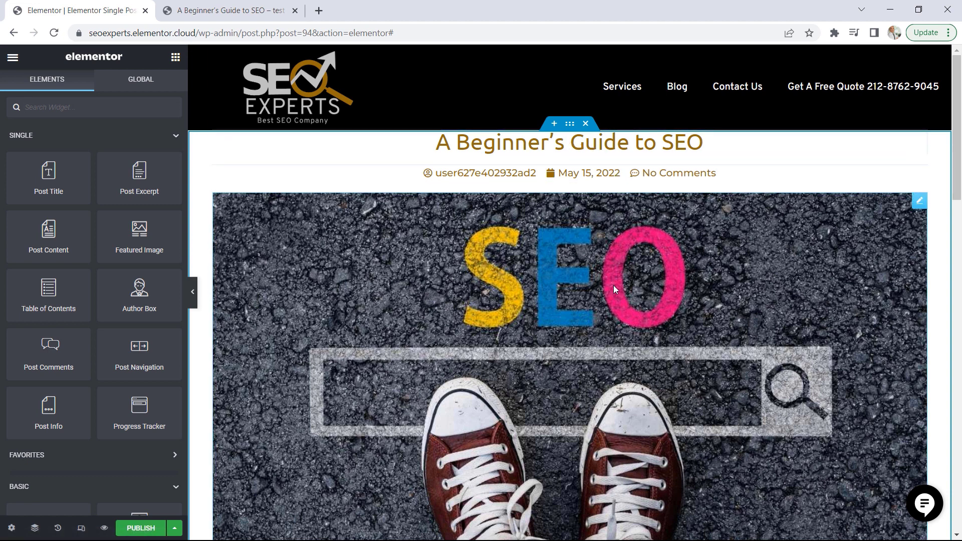
click(571, 125)
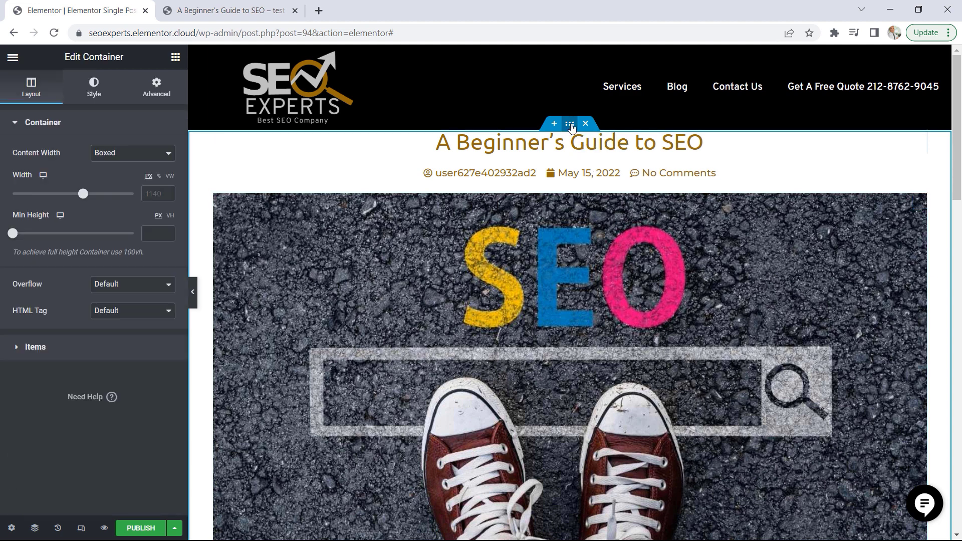
click(157, 96)
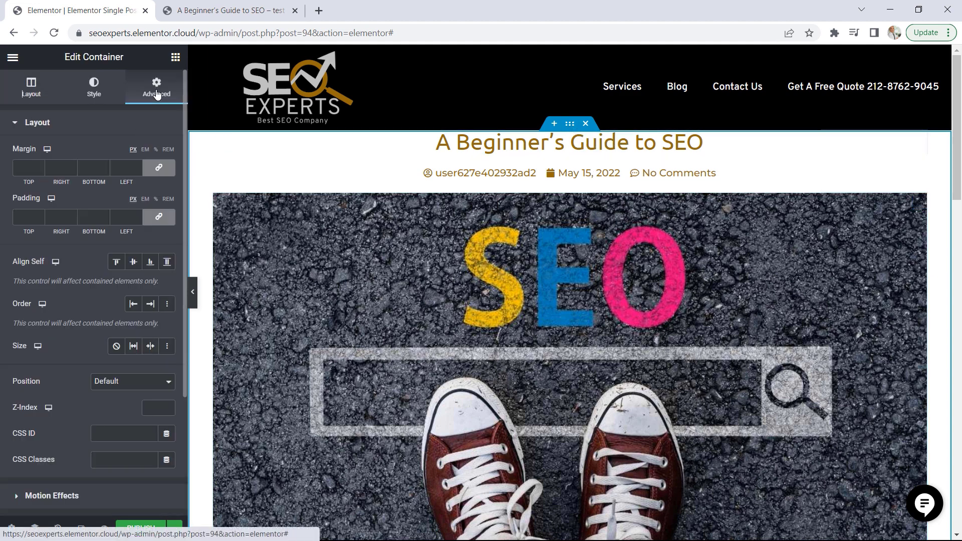
click(156, 221)
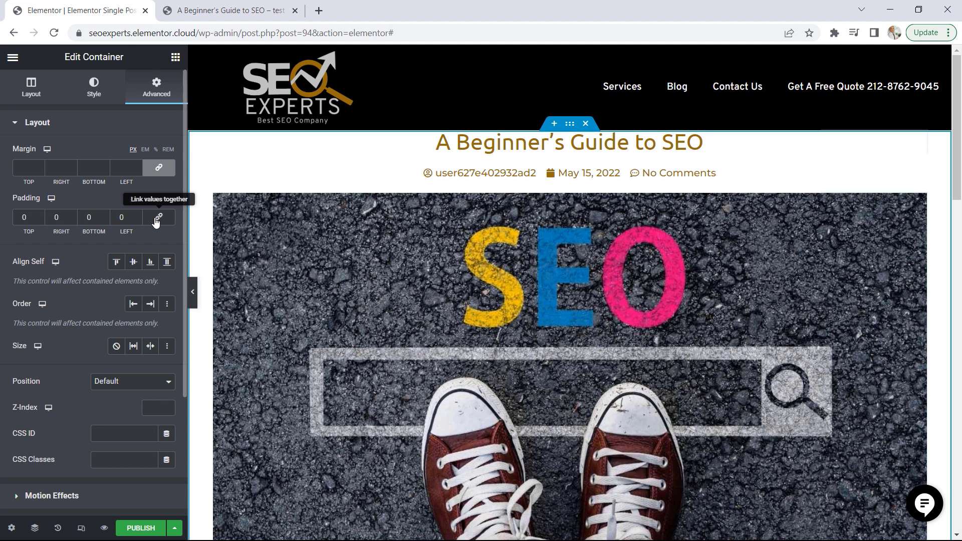
double_click(18, 217)
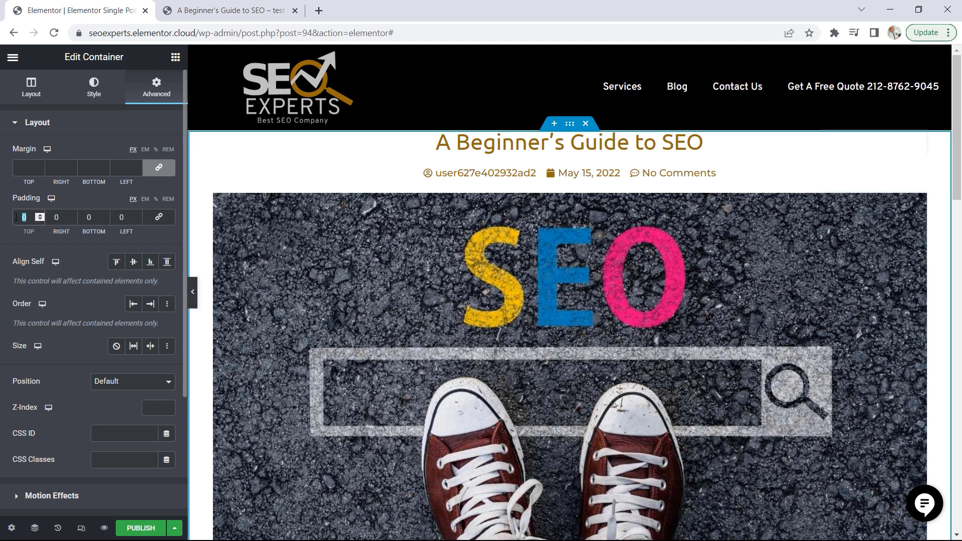
text(50)
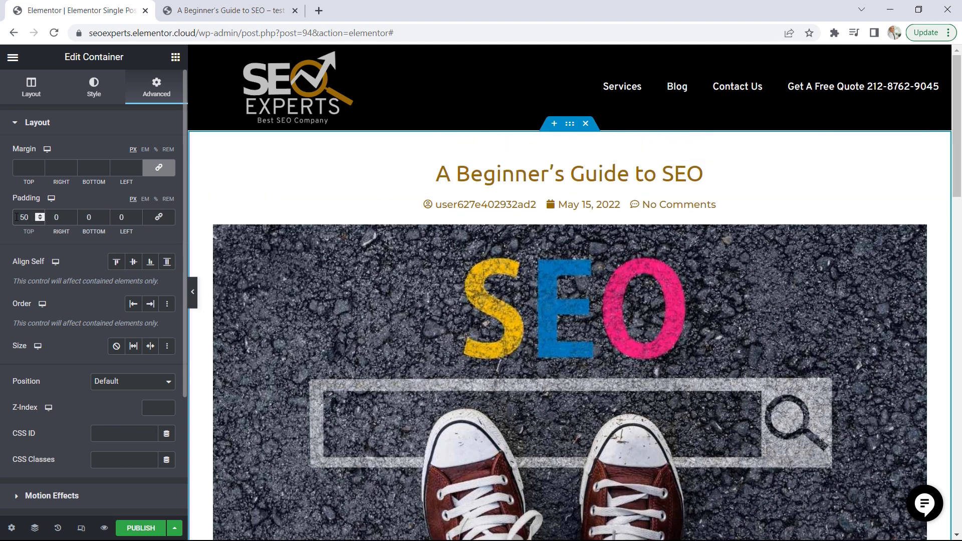
click(82, 218)
text(5)
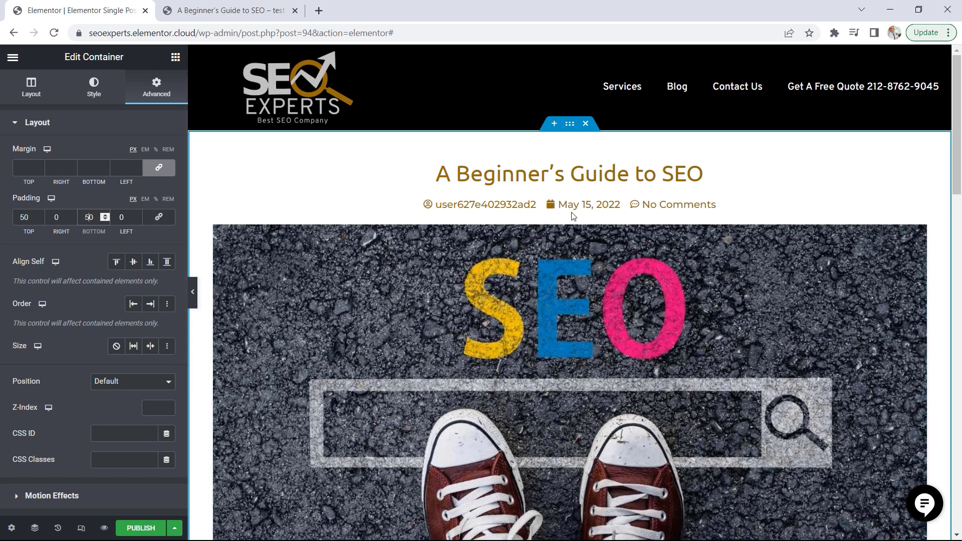
drag(947, 133, 945, 250)
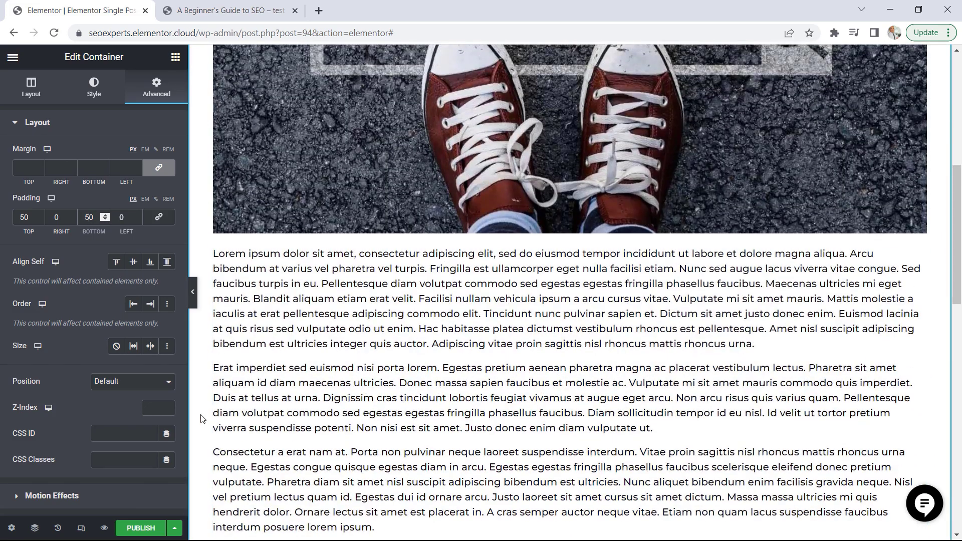
Publish the Single Post template with a display condition that includes all Posts
click(142, 530)
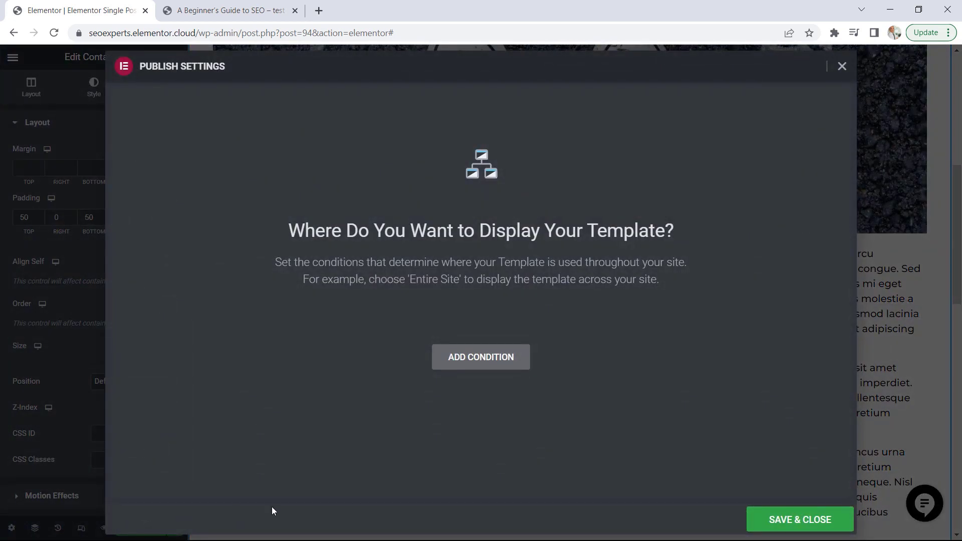
click(499, 358)
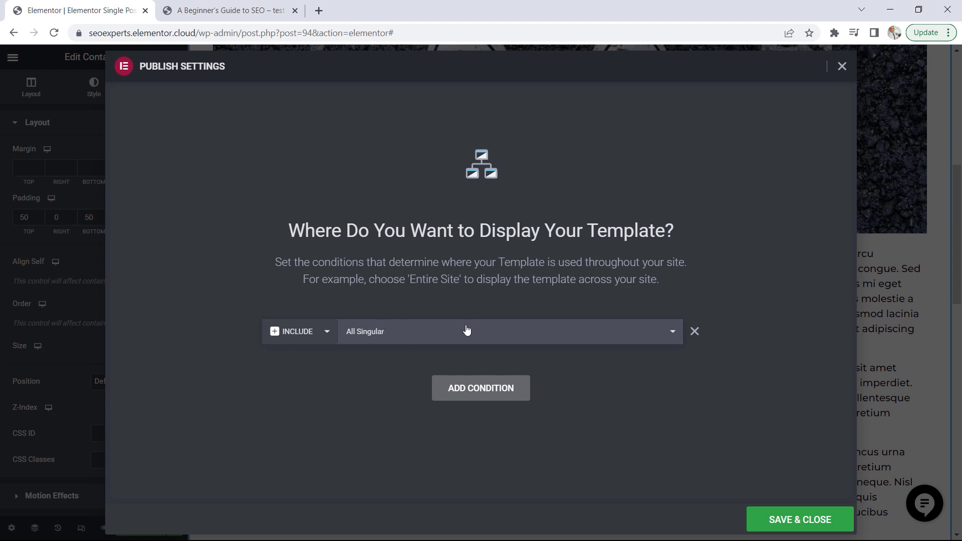
click(674, 333)
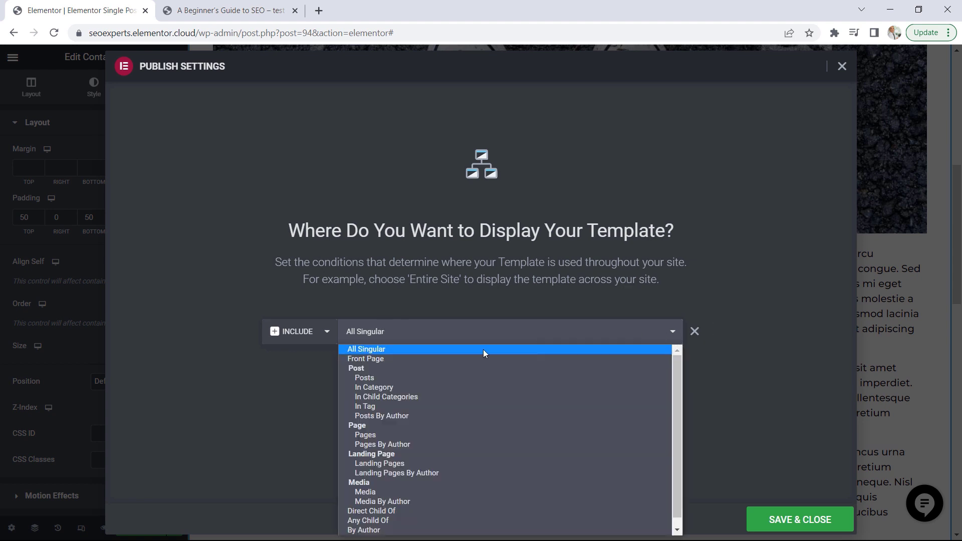
click(371, 381)
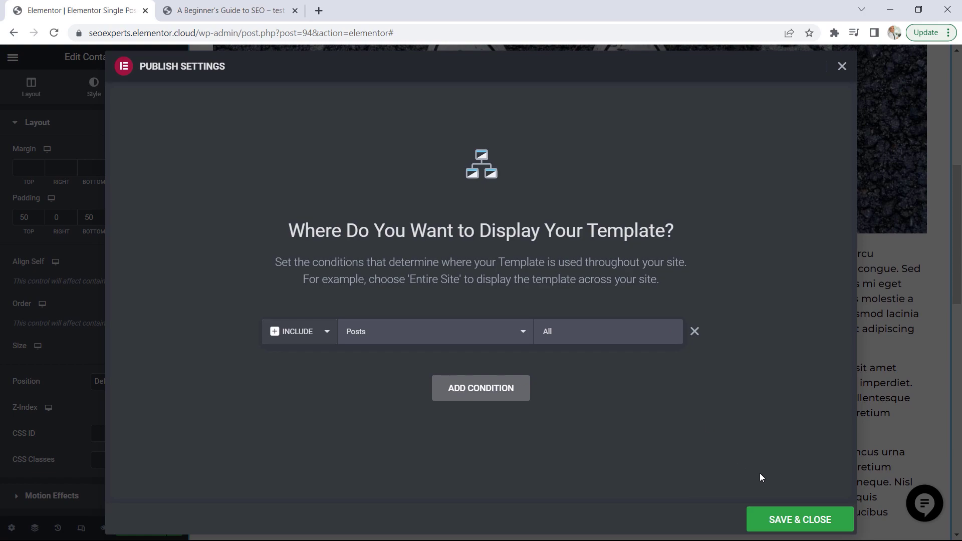
click(787, 519)
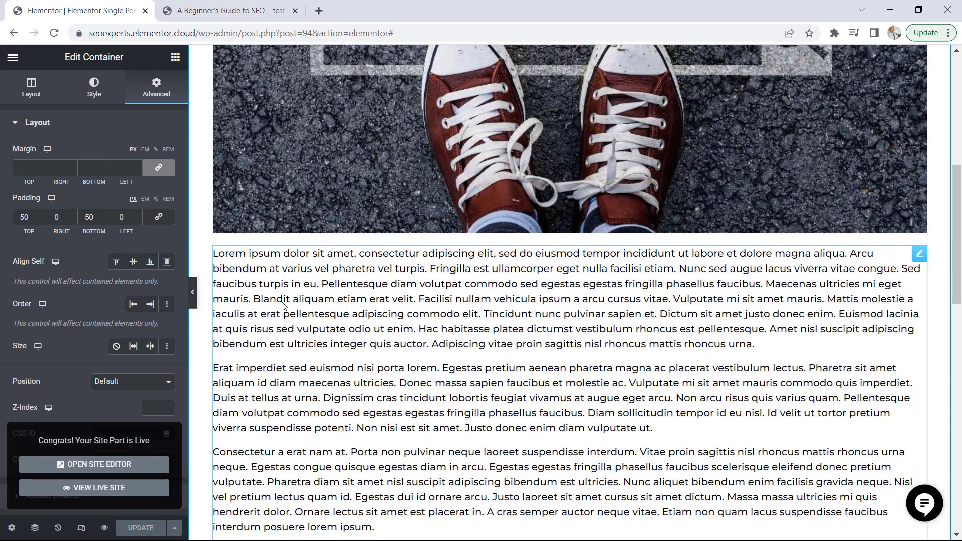
View the live blog and examine the template's layout on "The Best WordPress SEO Plugins" post, down to the comment form and post navigation
click(123, 489)
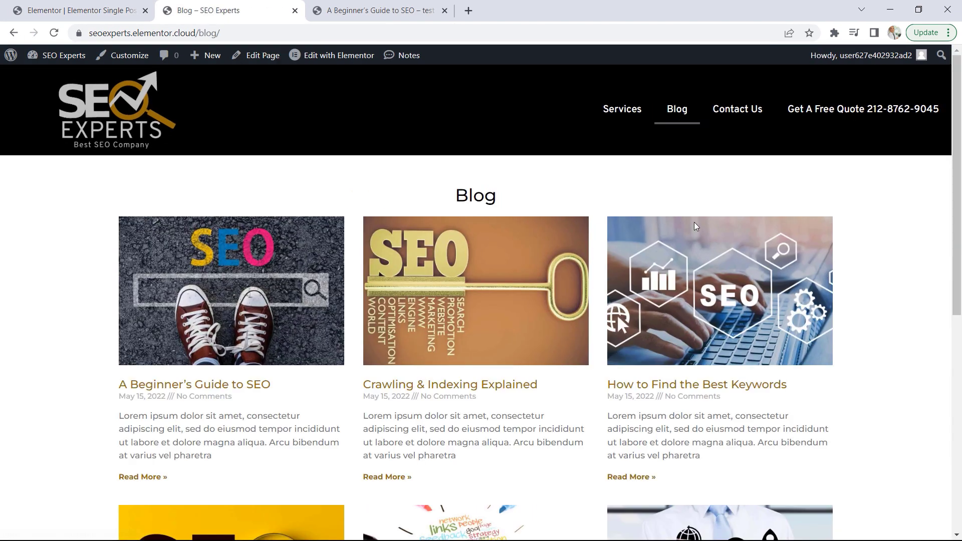
scroll(701, 260, down, 5)
scroll(737, 270, down, 1)
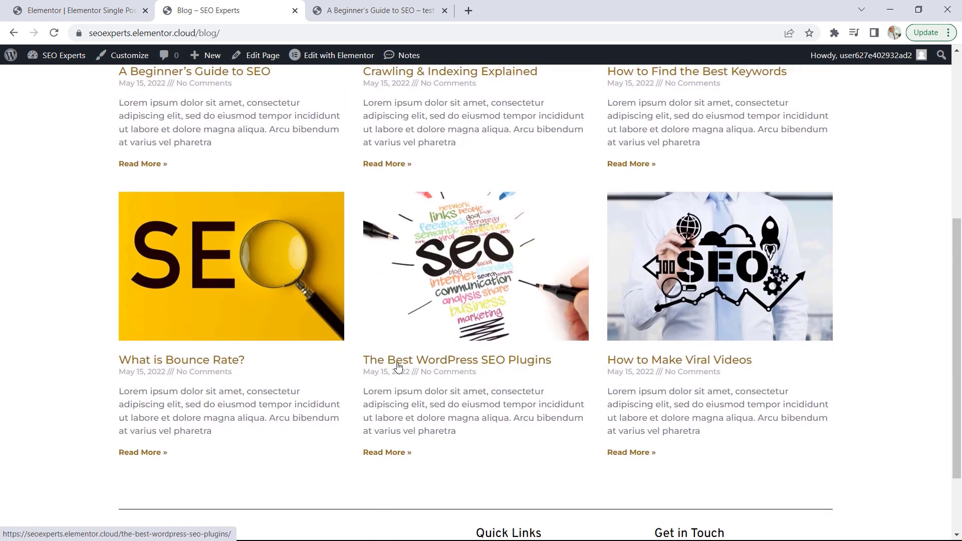
click(474, 366)
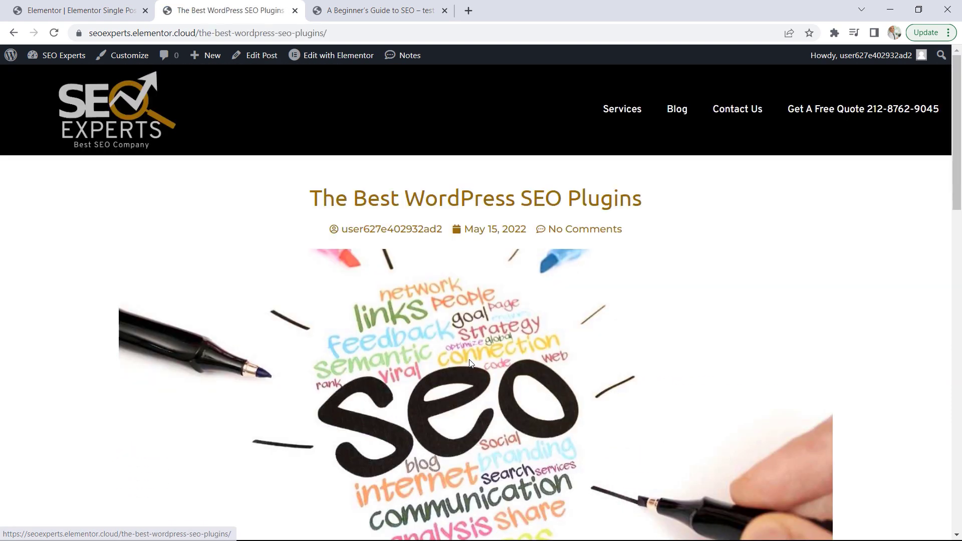
scroll(480, 202, down, 1)
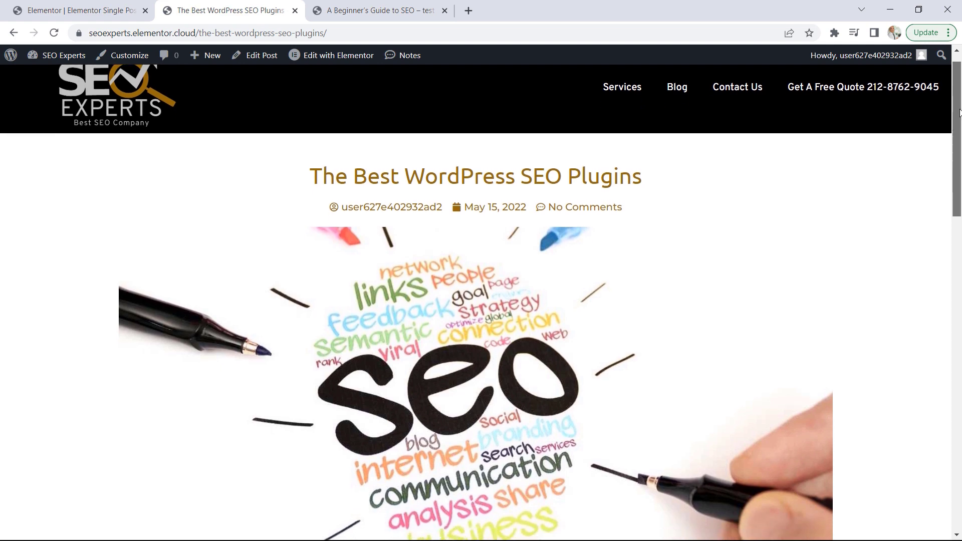
drag(957, 115, 945, 333)
scroll(945, 333, down, 2)
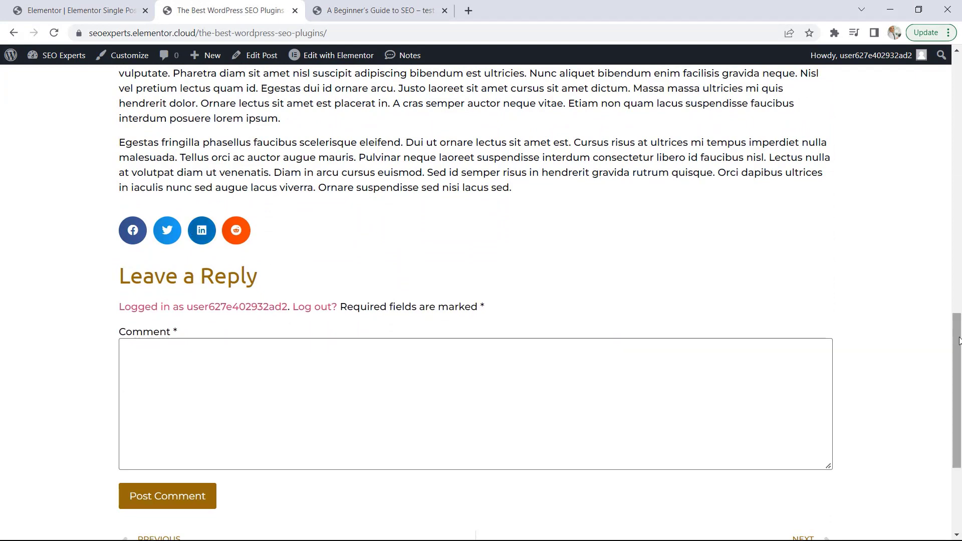
drag(959, 340, 951, 377)
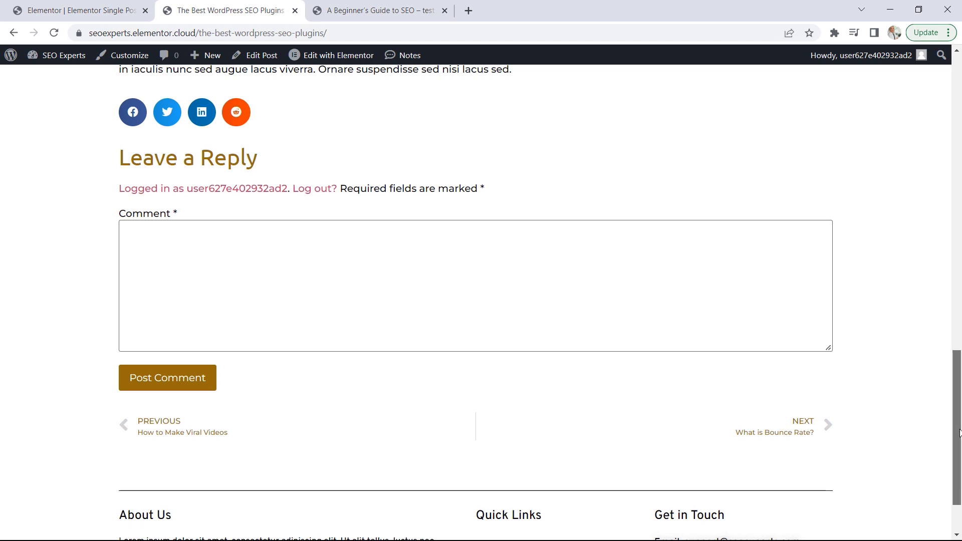
drag(959, 432, 960, 131)
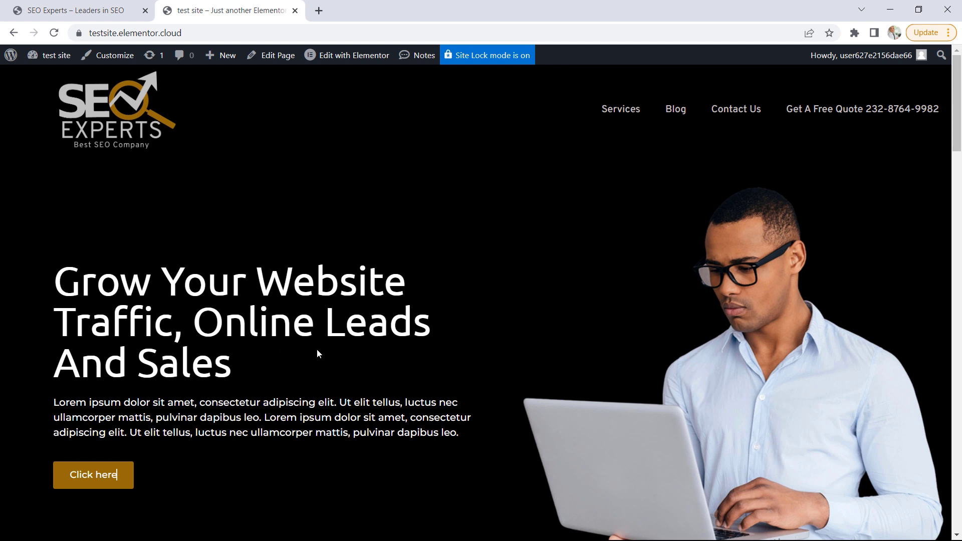
drag(439, 433, 264, 448)
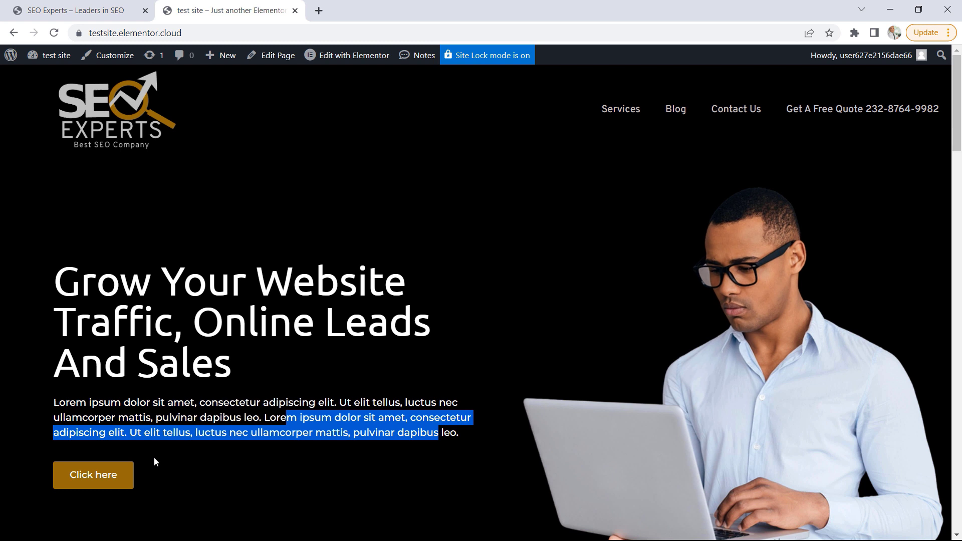
click(280, 250)
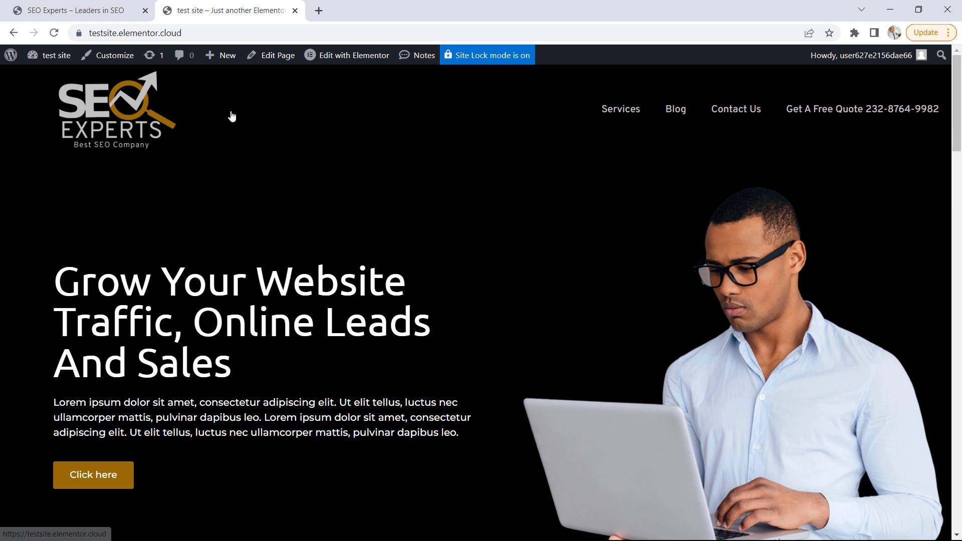
Open the SEO Experts Home page in the Elementor editor and hide its page title
click(91, 12)
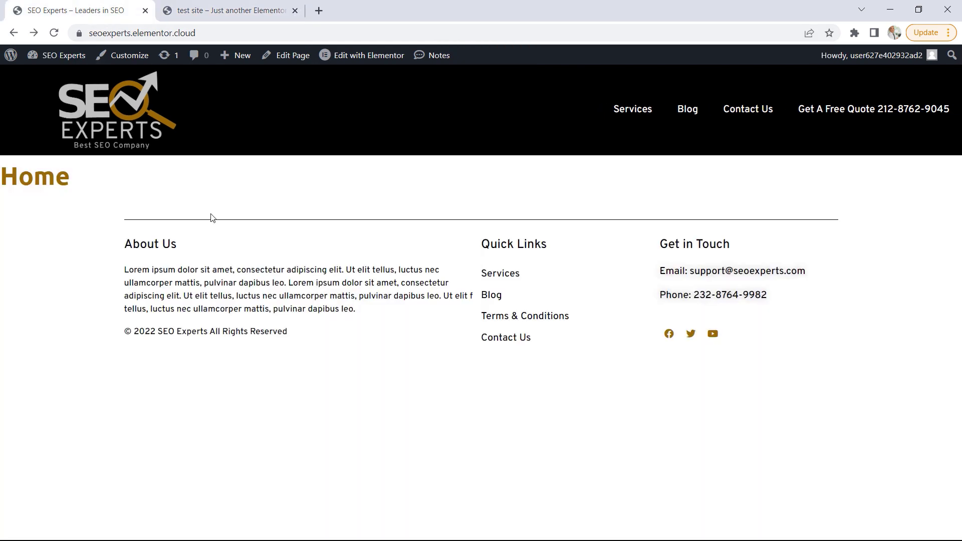
click(355, 56)
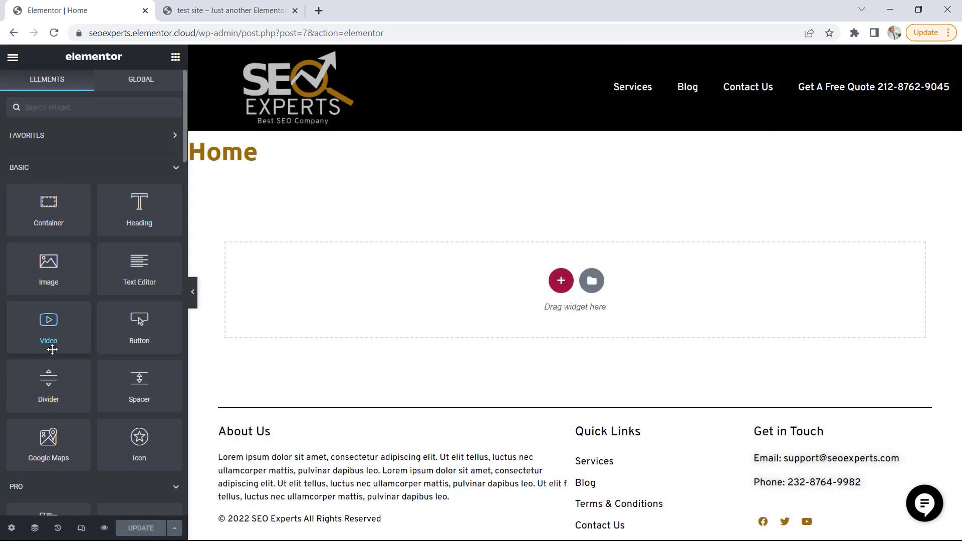
click(11, 528)
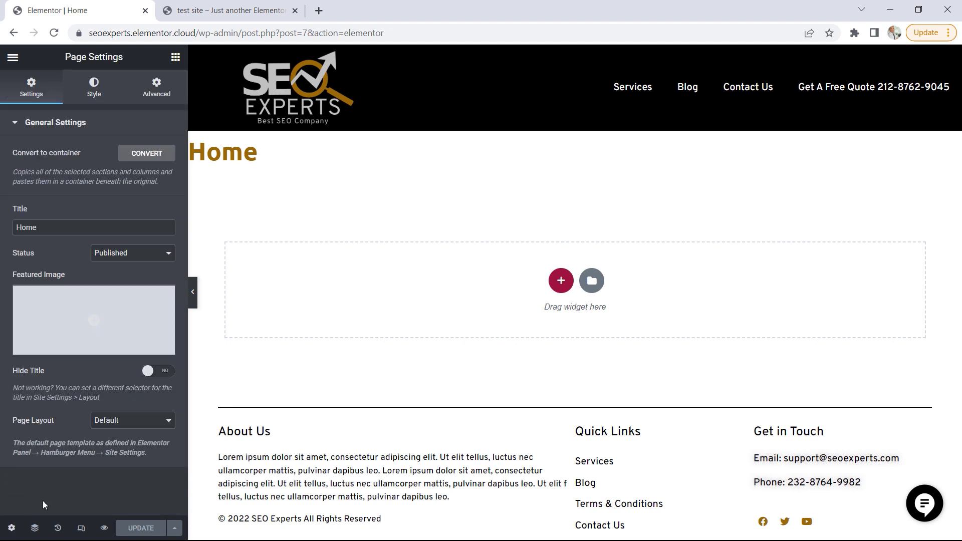
click(157, 372)
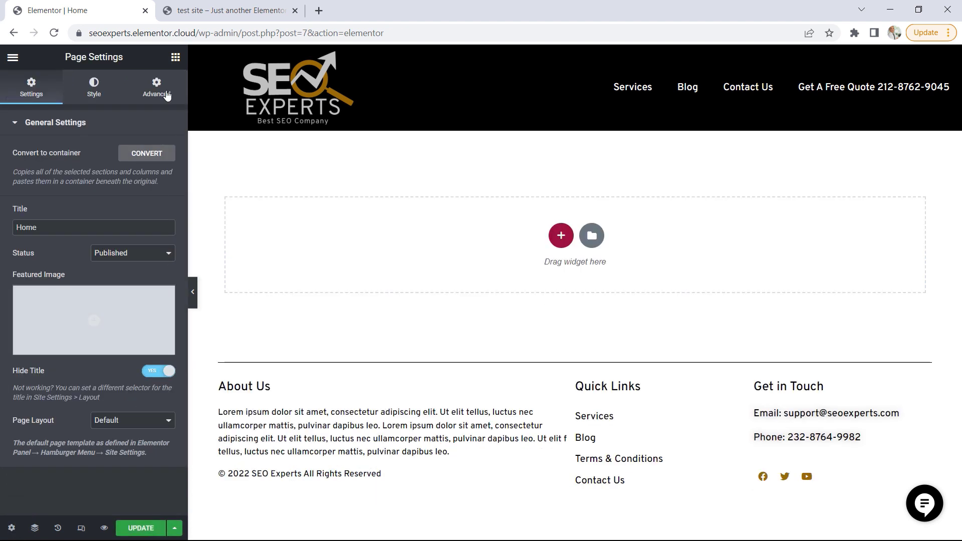
Add a container with two equal side-by-side columns to the Home page
click(175, 58)
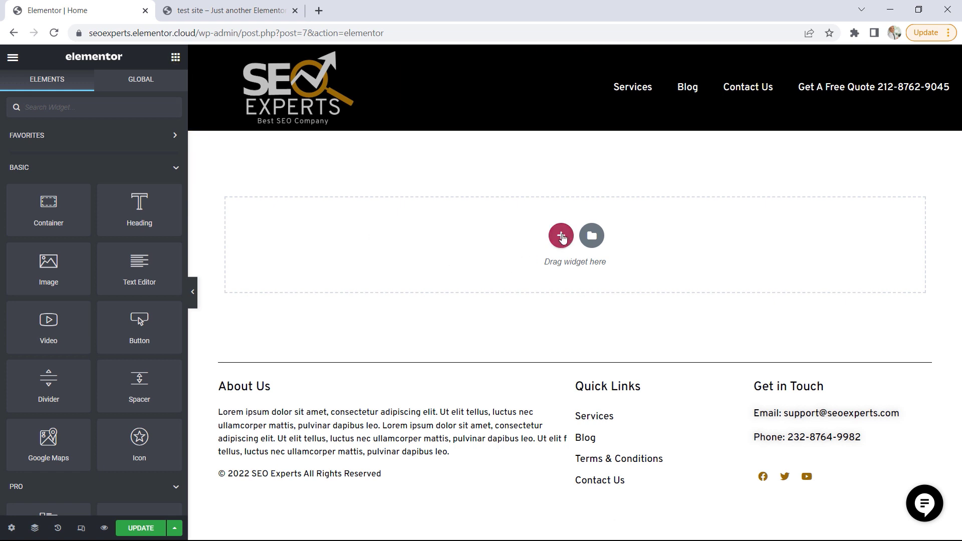
click(562, 237)
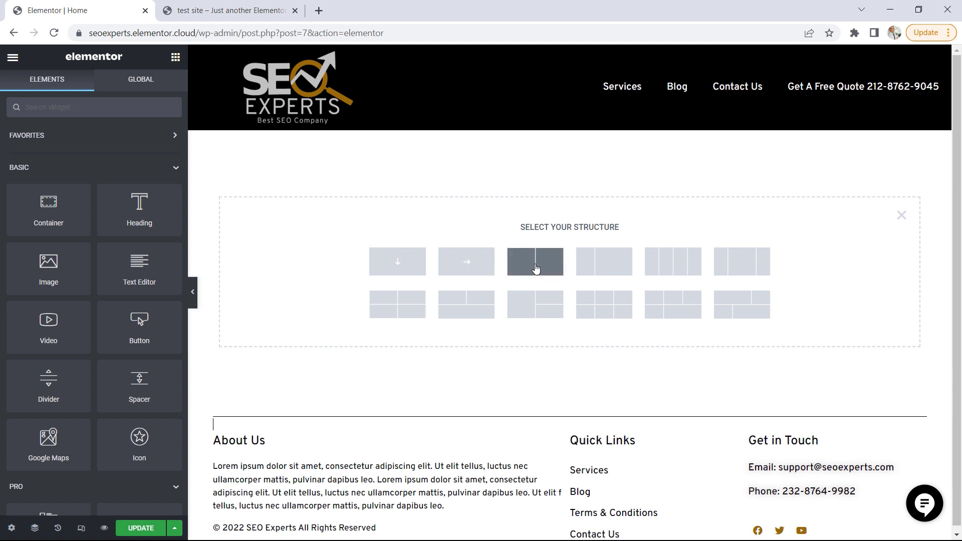
click(535, 267)
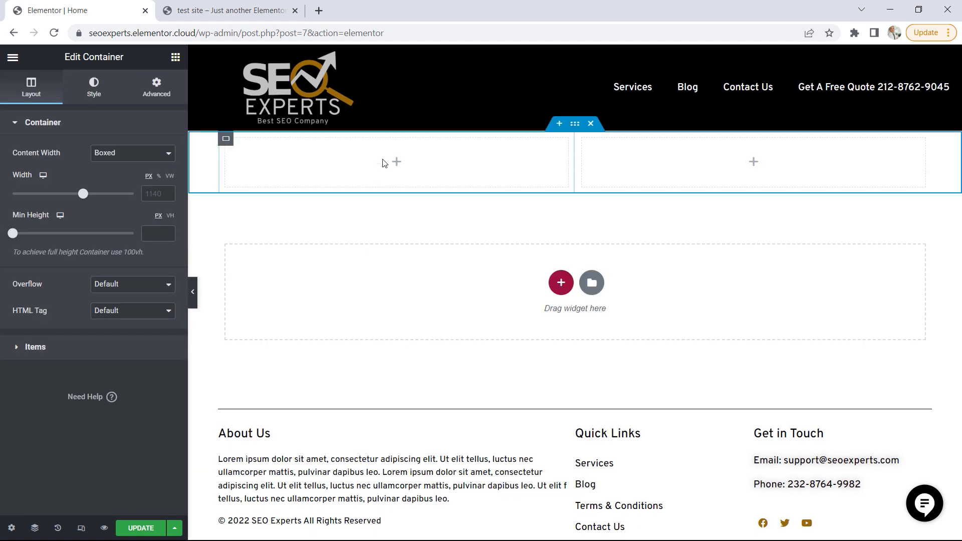
Copy the hero headline "Grow Your Website Traffic, Online Leads And Sales" from the demo site's home page
click(227, 10)
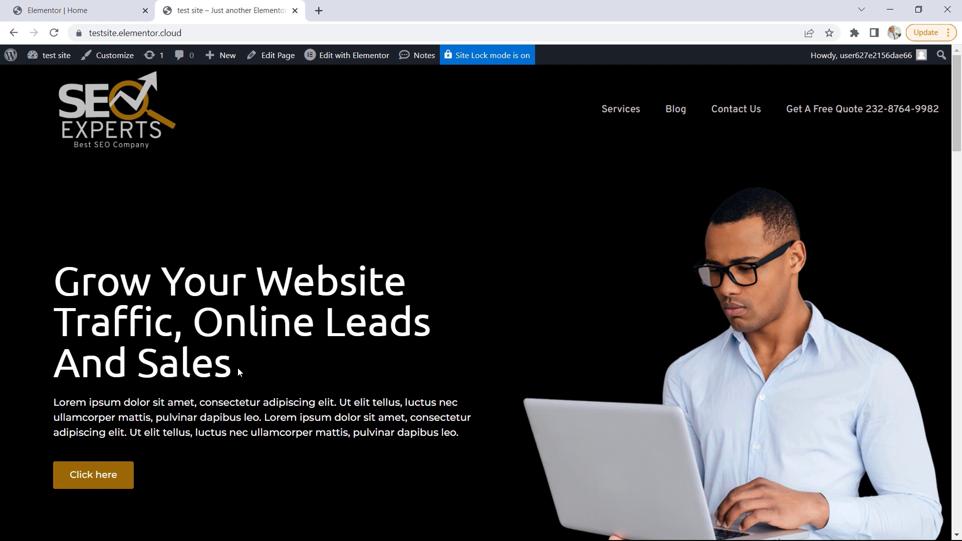
drag(233, 362, 111, 323)
triple_click(108, 285)
right_click(92, 285)
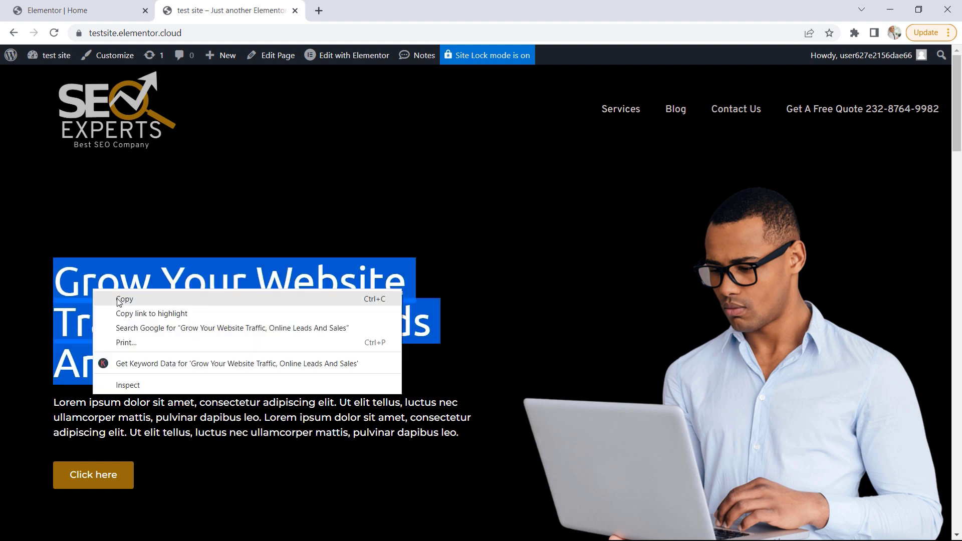
click(120, 302)
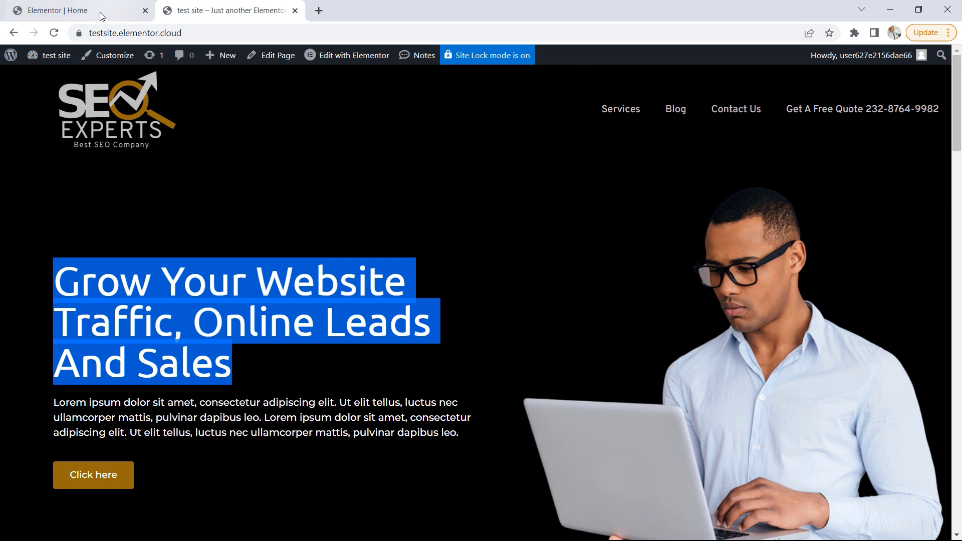
Add a heading to the Home page's left column containing the copied text "Grow Your Website Traffic, Online Leads And Sales"
click(84, 8)
click(175, 57)
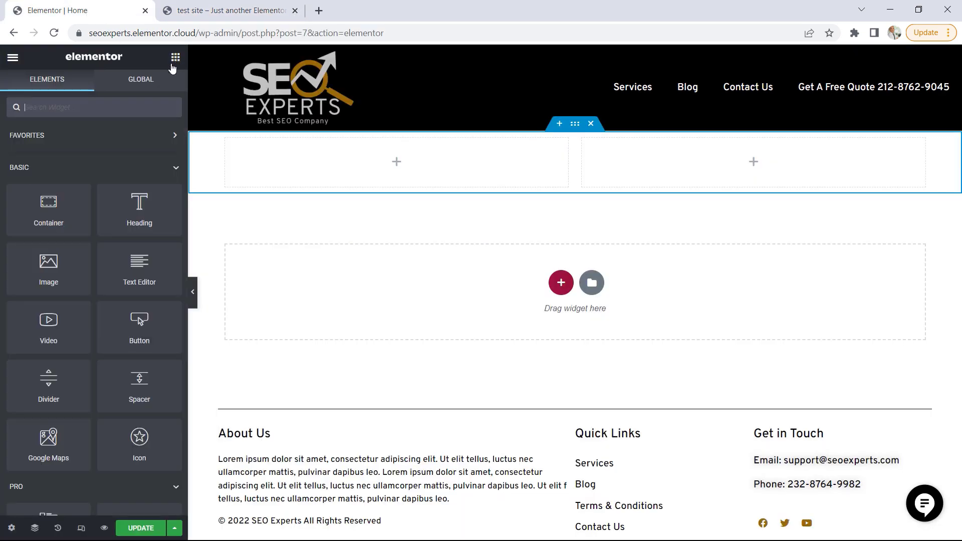
drag(137, 233, 391, 163)
drag(113, 167, 7, 171)
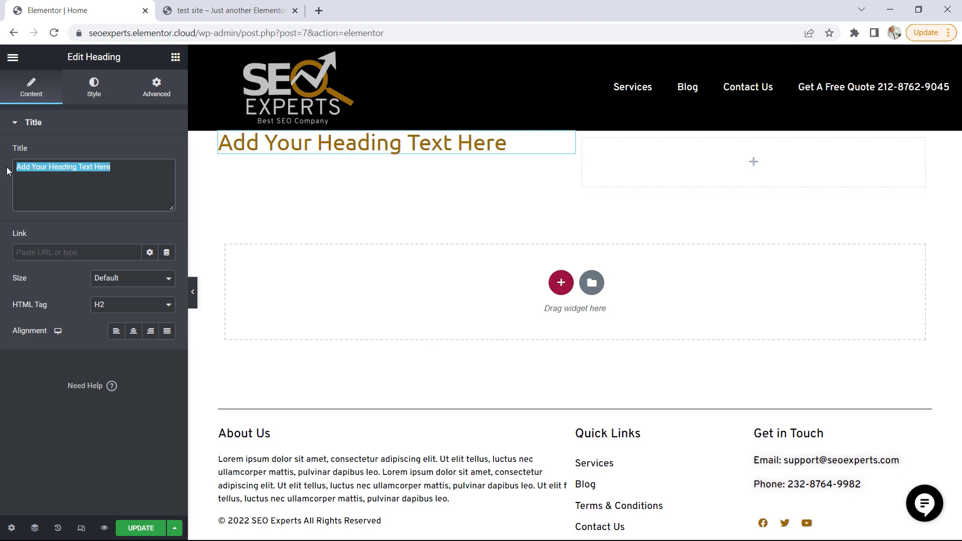
key(ctrl+v)
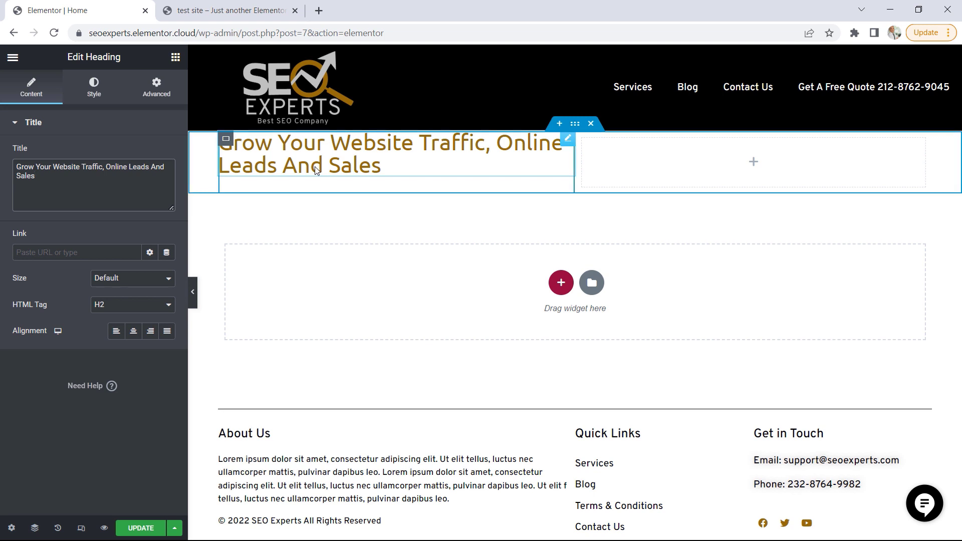
Set the hero heading's font size to 65 px
click(95, 90)
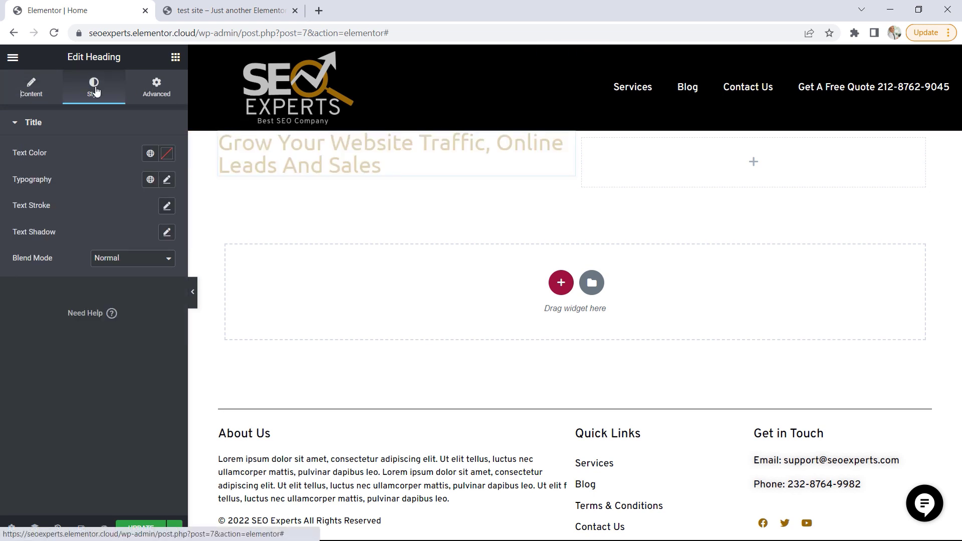
click(167, 183)
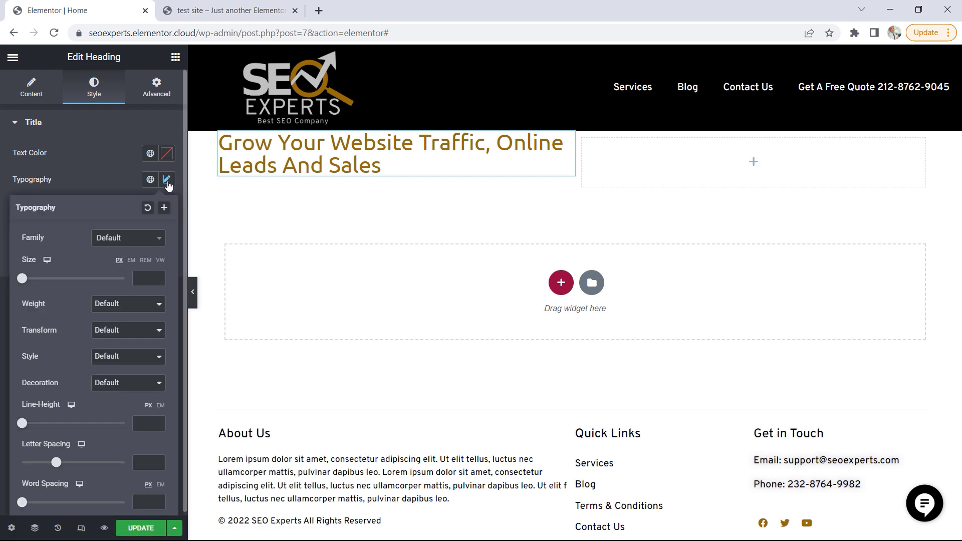
drag(22, 279, 62, 284)
click(159, 280)
click(160, 281)
click(160, 281)
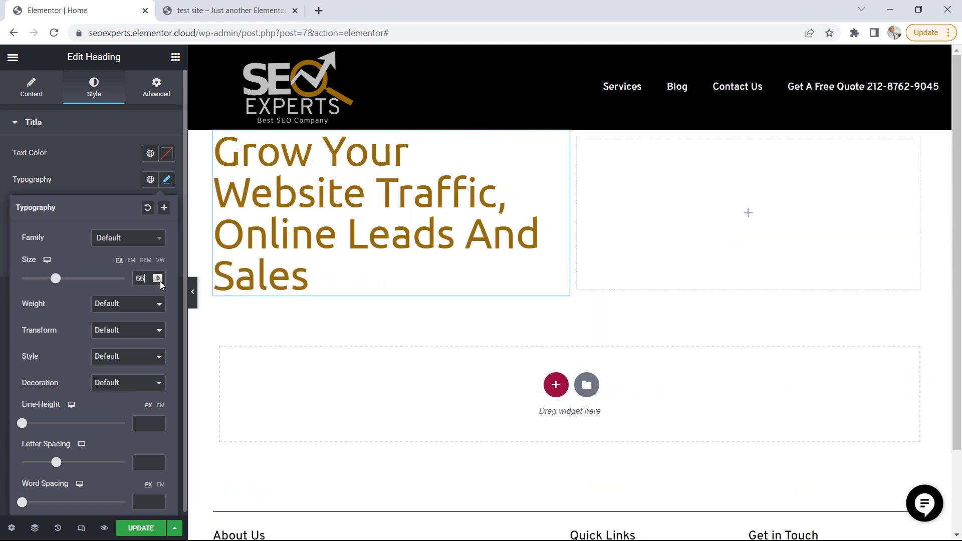
click(161, 282)
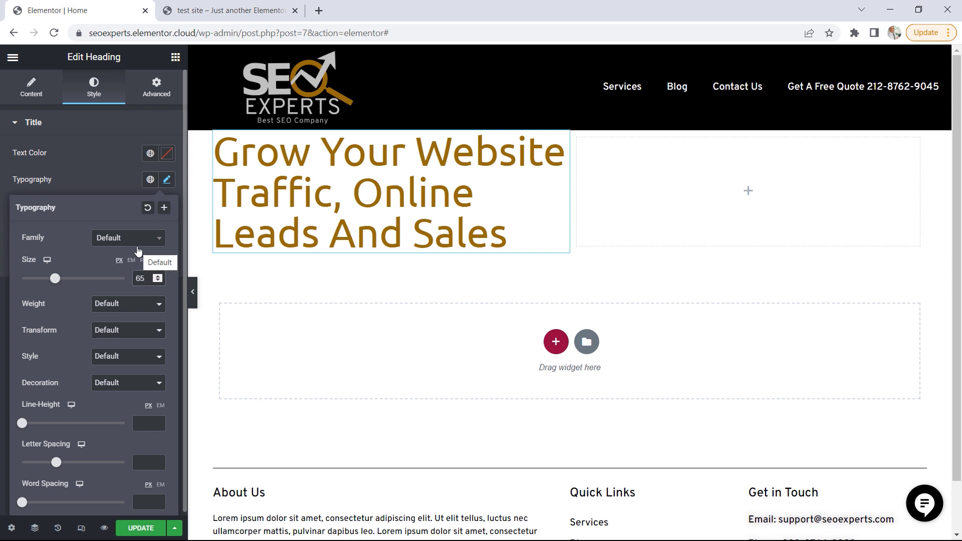
Copy the Lorem ipsum paragraph beneath the hero headline on the demo site's home page
click(241, 11)
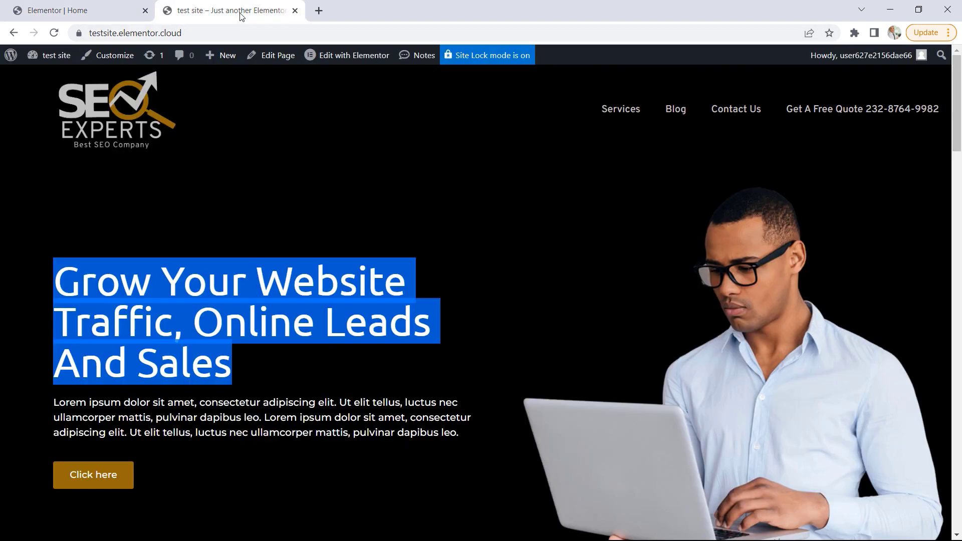
click(247, 315)
drag(459, 432, 54, 403)
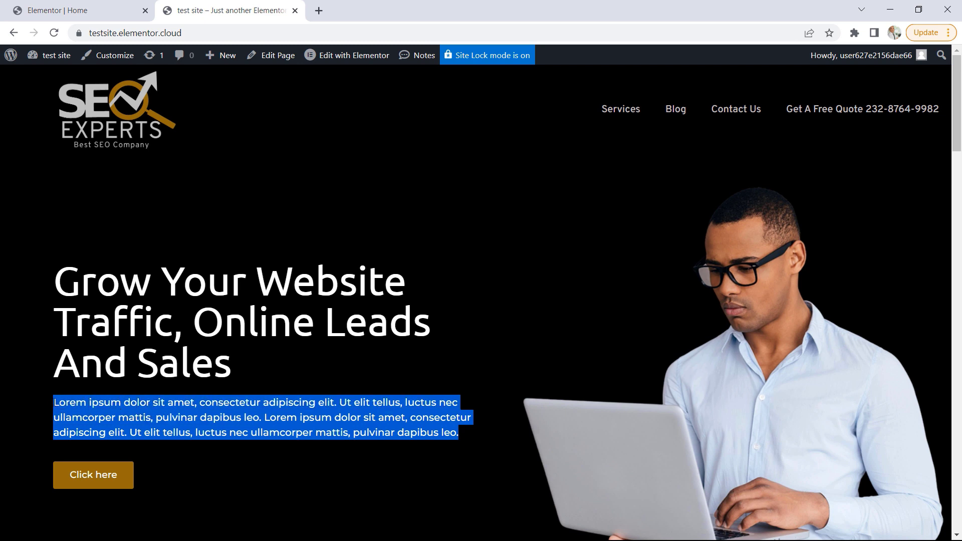
right_click(80, 401)
click(125, 418)
Add a text block below the Home page's hero heading and replace its placeholder text with the copied paragraph
click(80, 11)
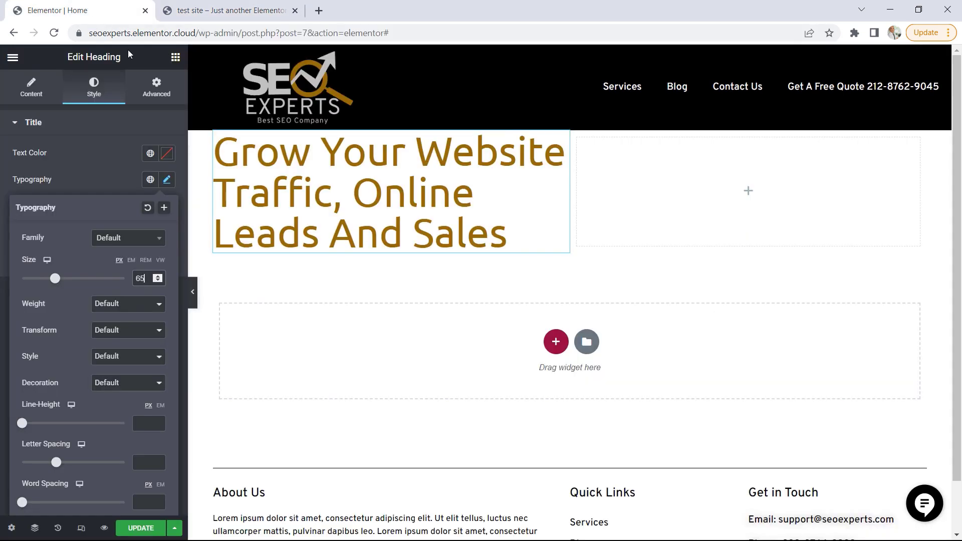
click(175, 58)
drag(139, 263, 284, 248)
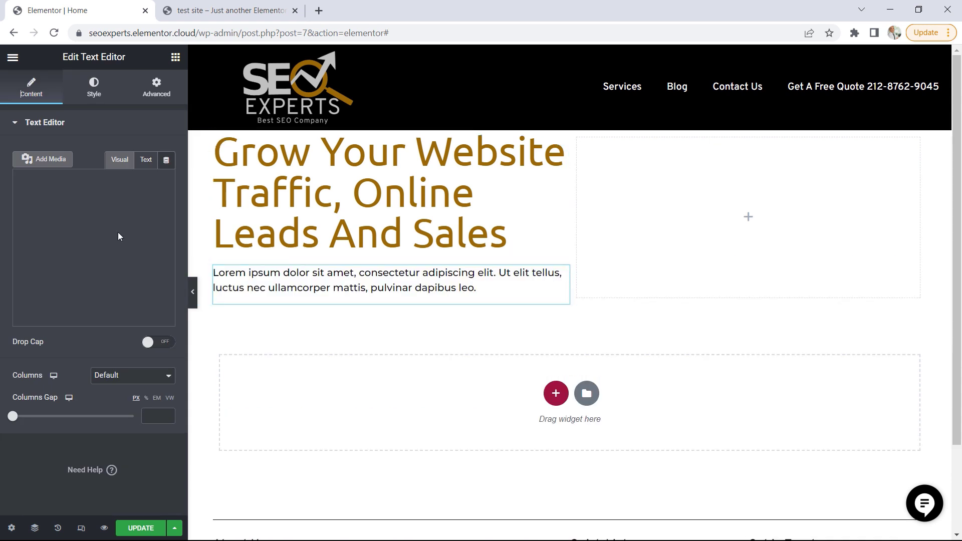
drag(149, 276, 22, 218)
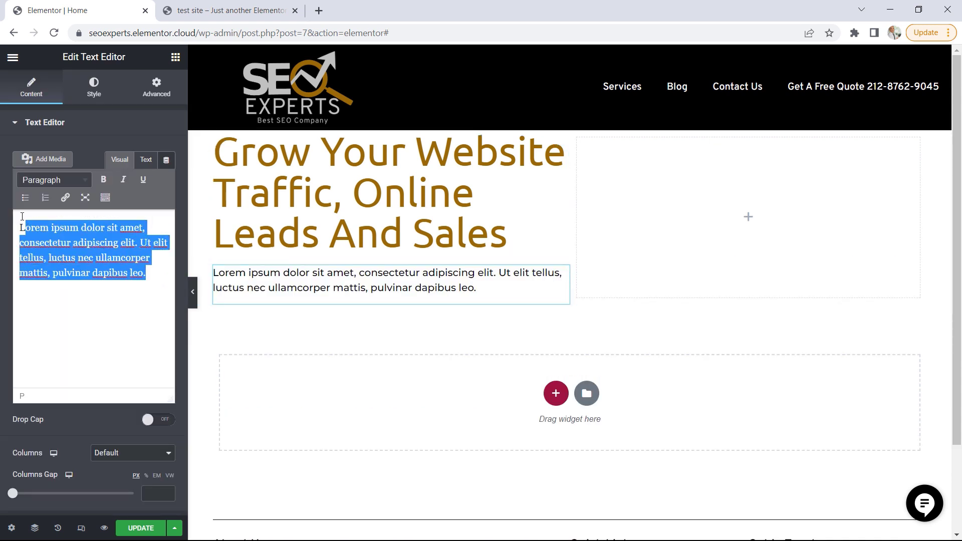
key(BackSpace)
key(BackSpace)
key(ctrl+v)
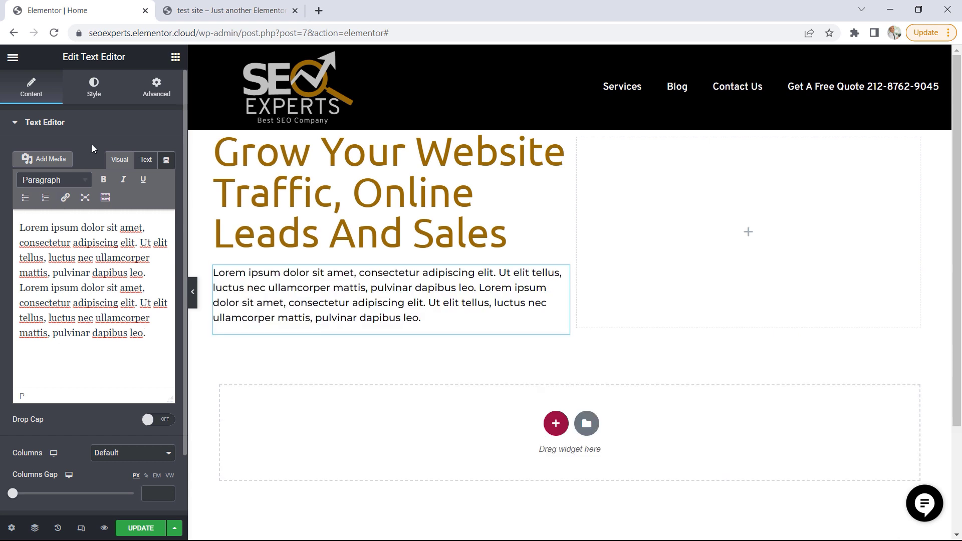
Add a button below the hero paragraph and label it "LEARN MORE"
click(176, 56)
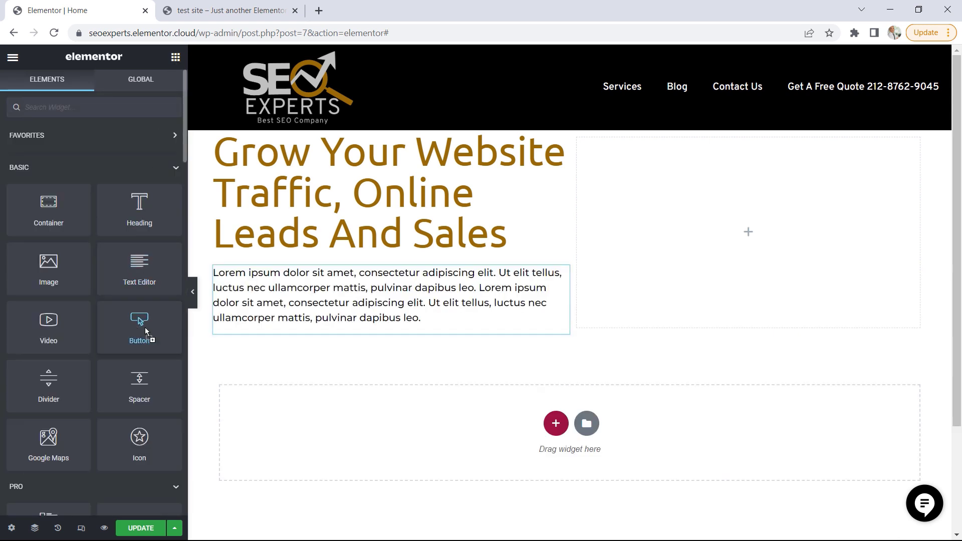
drag(145, 330, 282, 333)
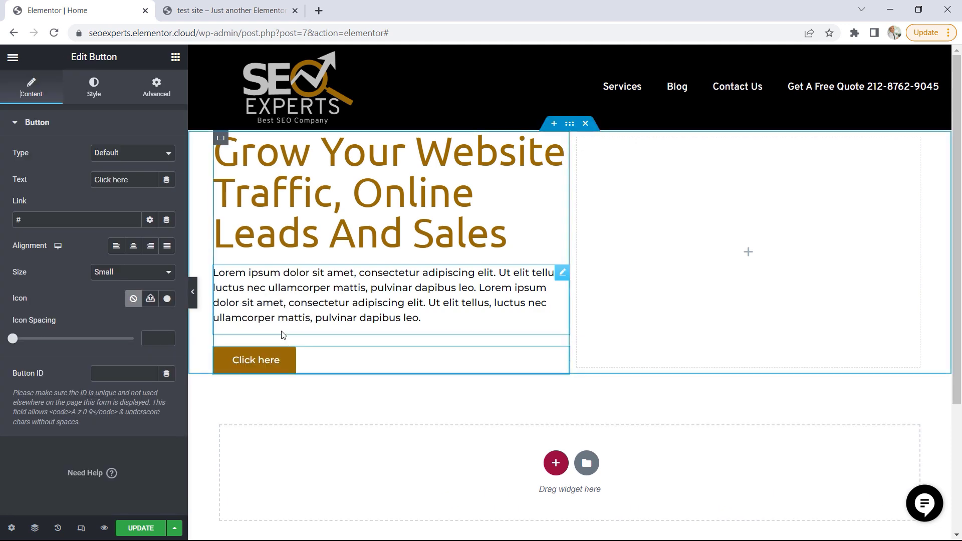
click(230, 11)
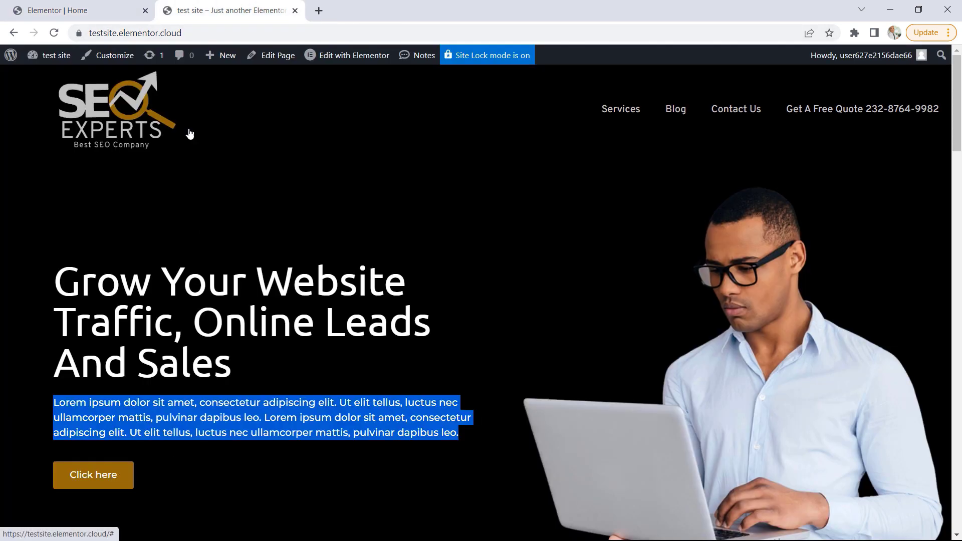
click(91, 12)
drag(136, 183, 97, 176)
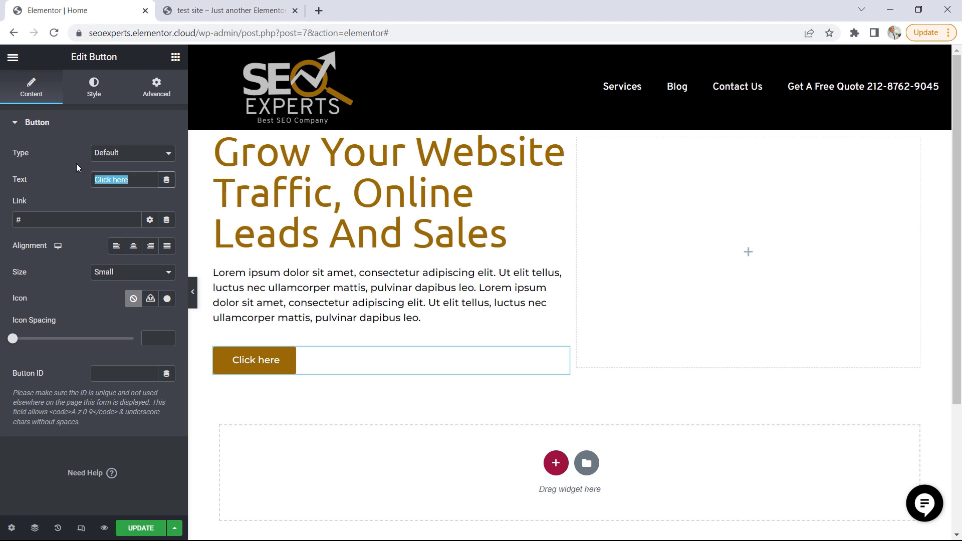
text(LERN)
key(BackSpace)
key(BackSpace)
text(AR)
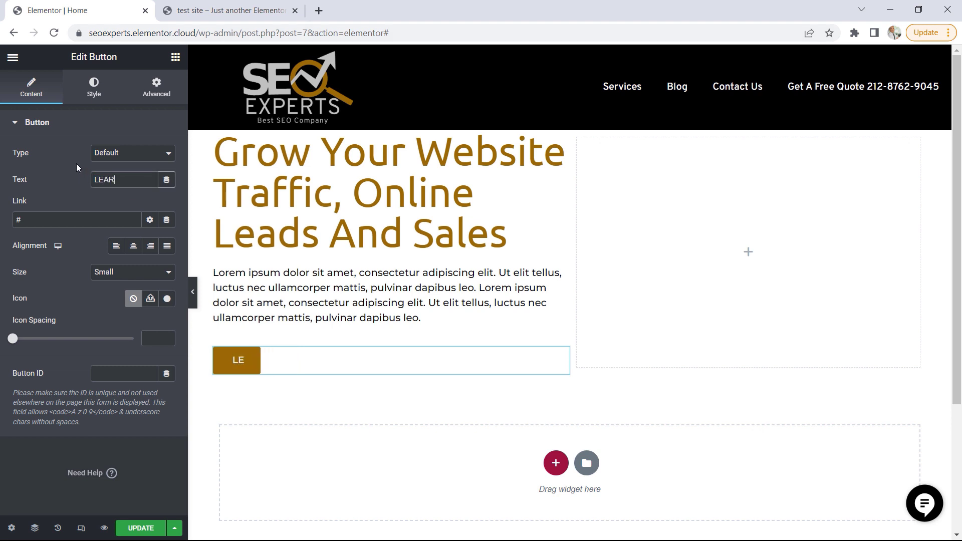
text(N MORE)
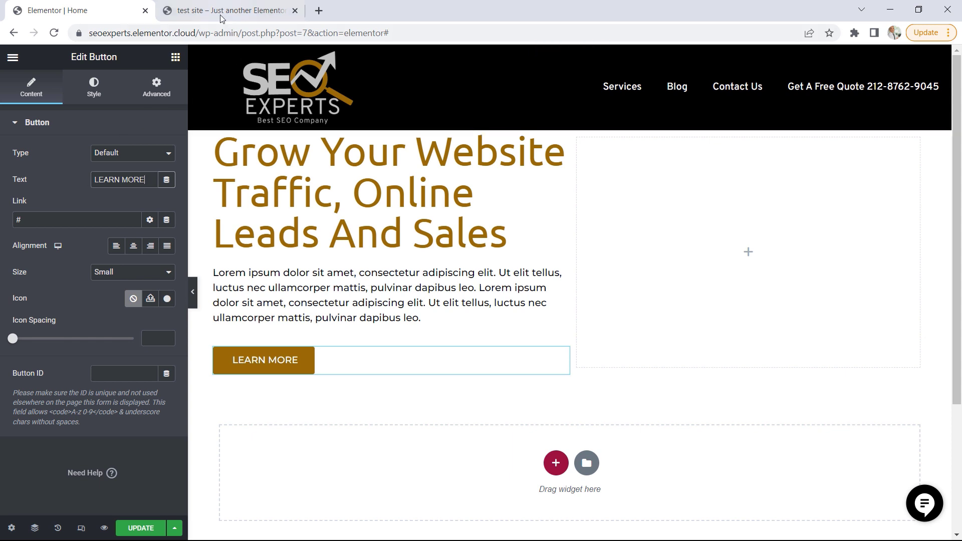
Insert seo-man.png from the media library as an image in the right column, with its image size set to Full
click(175, 56)
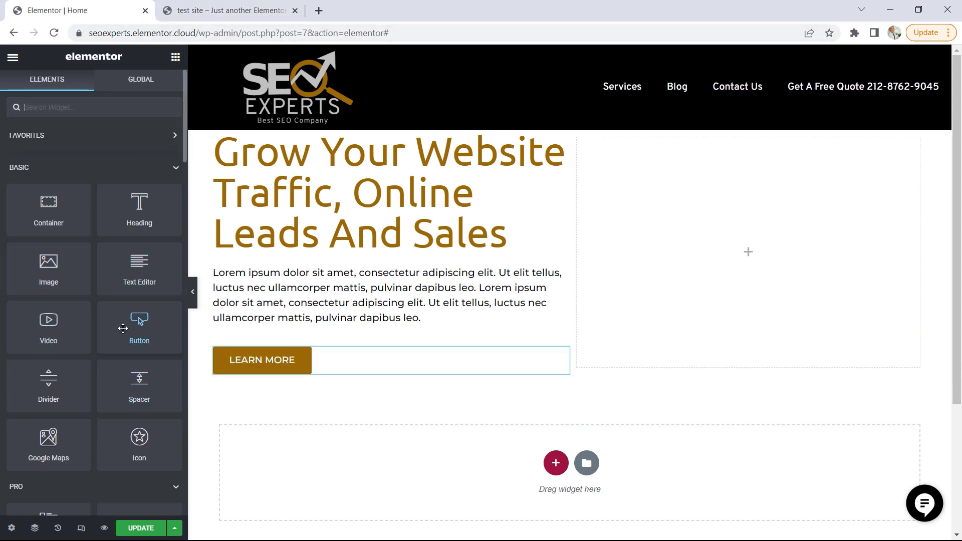
drag(60, 263, 722, 257)
click(100, 201)
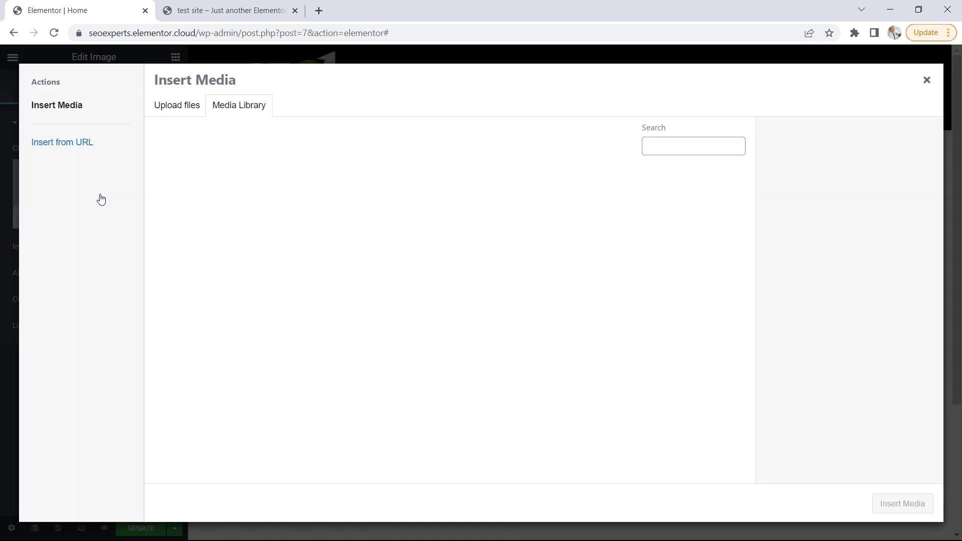
click(179, 219)
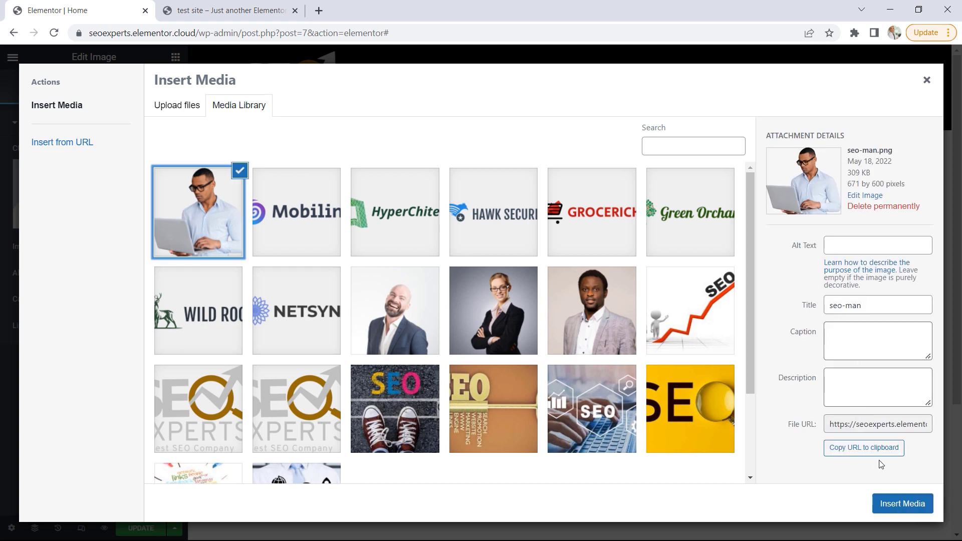
click(903, 505)
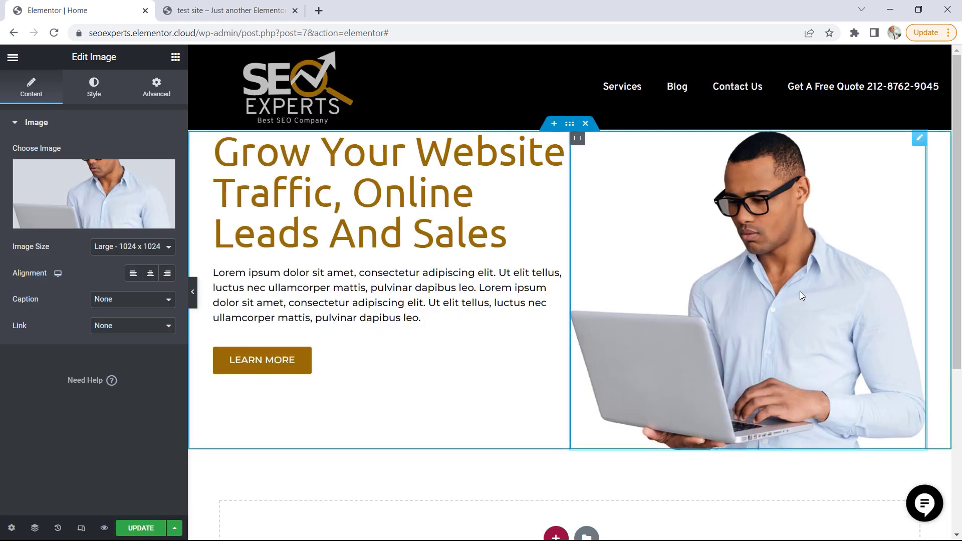
click(145, 248)
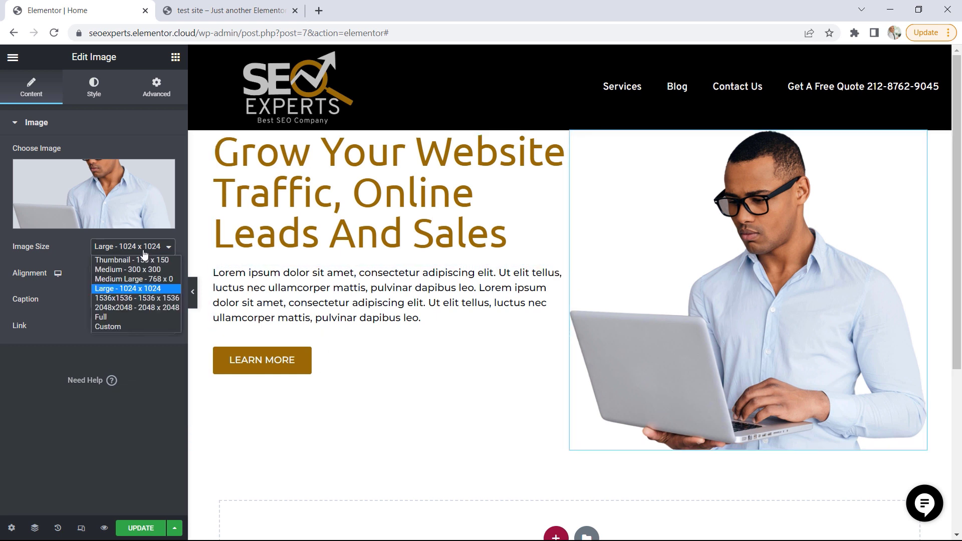
click(110, 320)
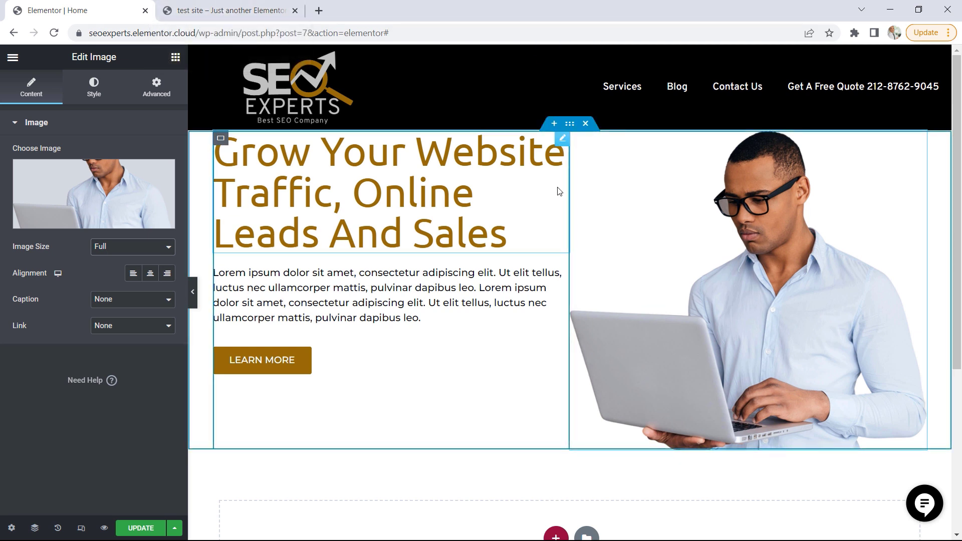
Set the hero container's content width to Full Width and give it a classic background in the global Primary color #000000
click(570, 124)
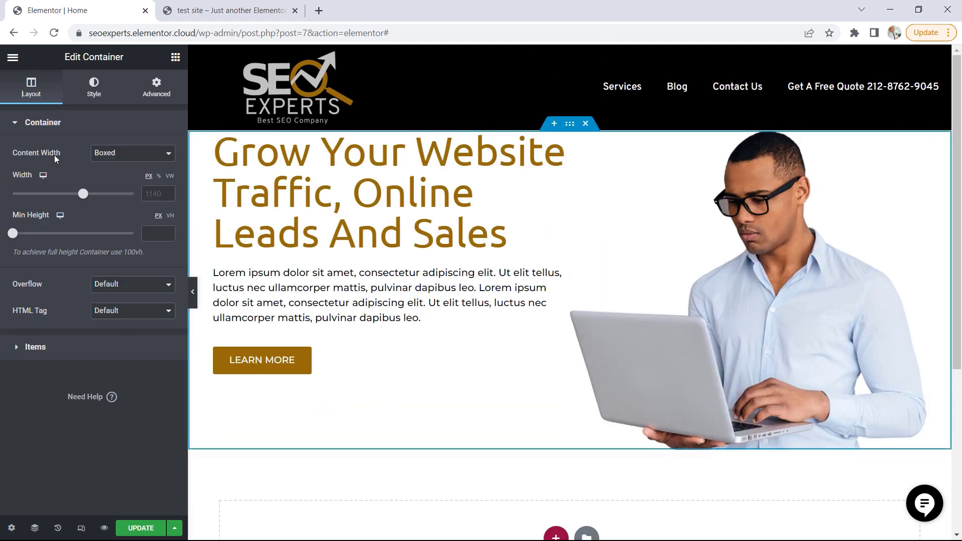
click(113, 154)
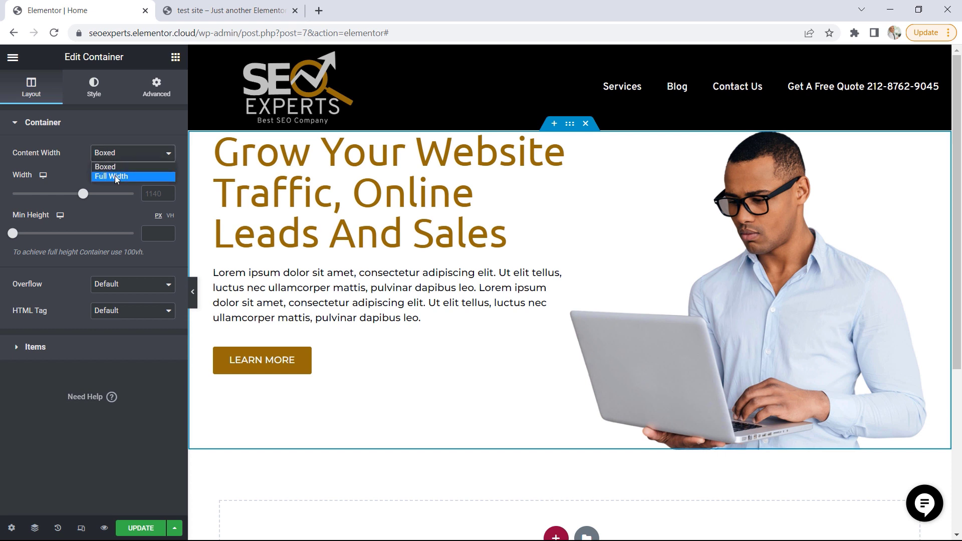
click(115, 176)
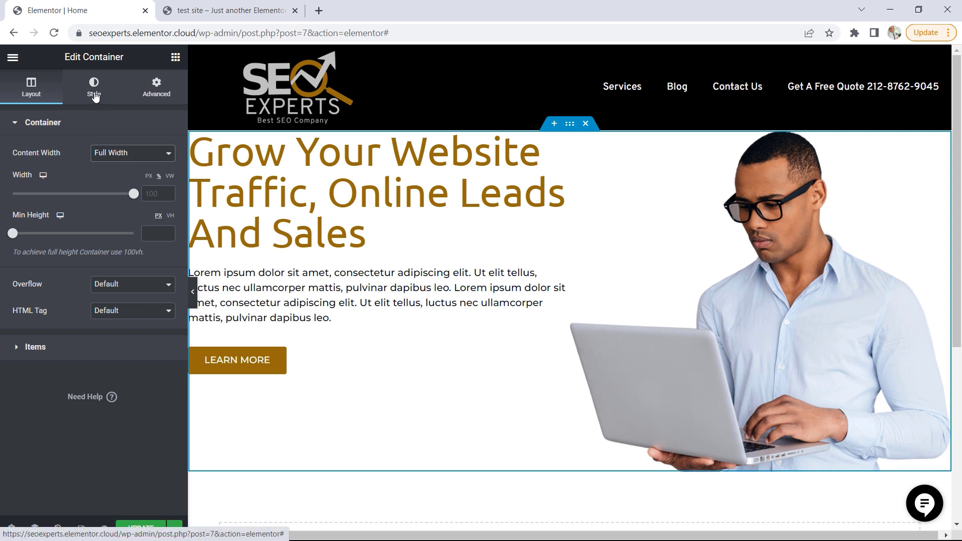
click(94, 95)
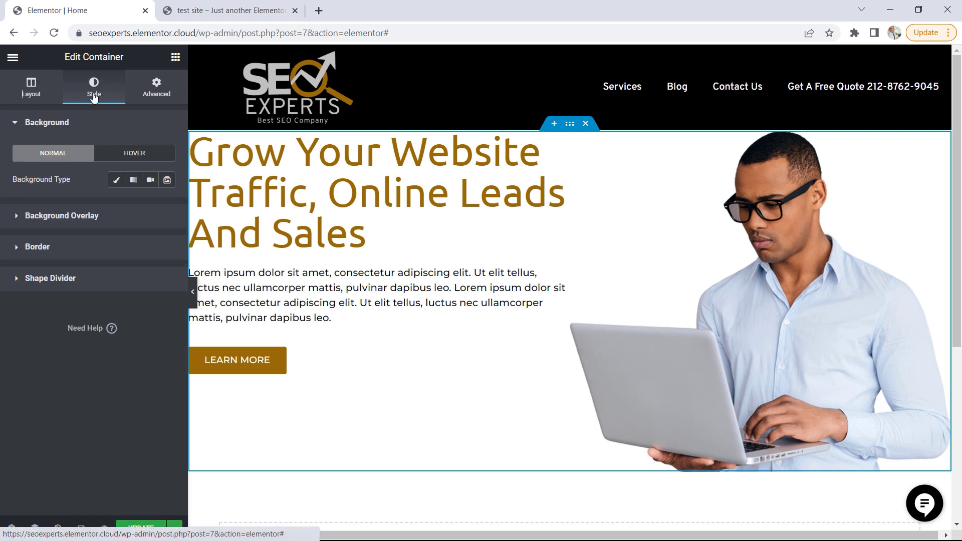
click(116, 181)
click(150, 206)
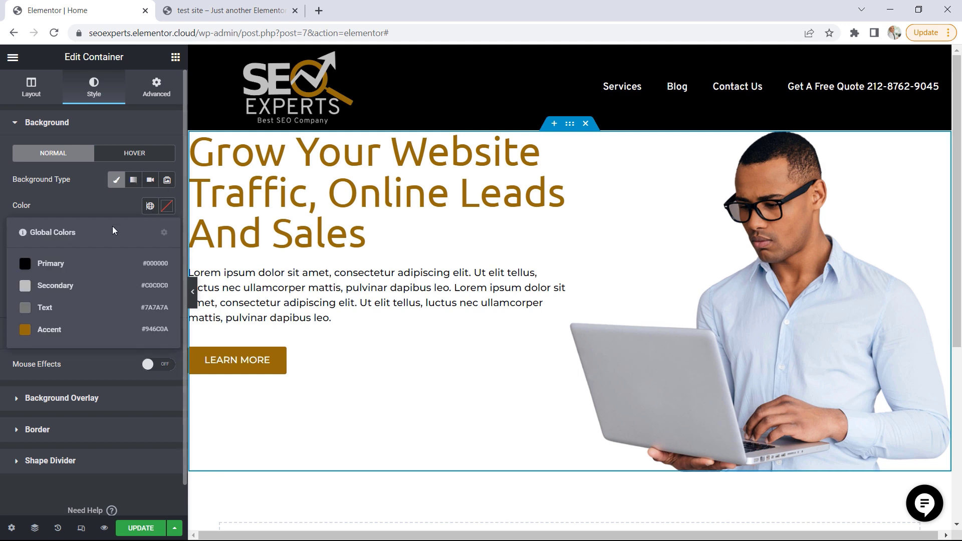
click(61, 268)
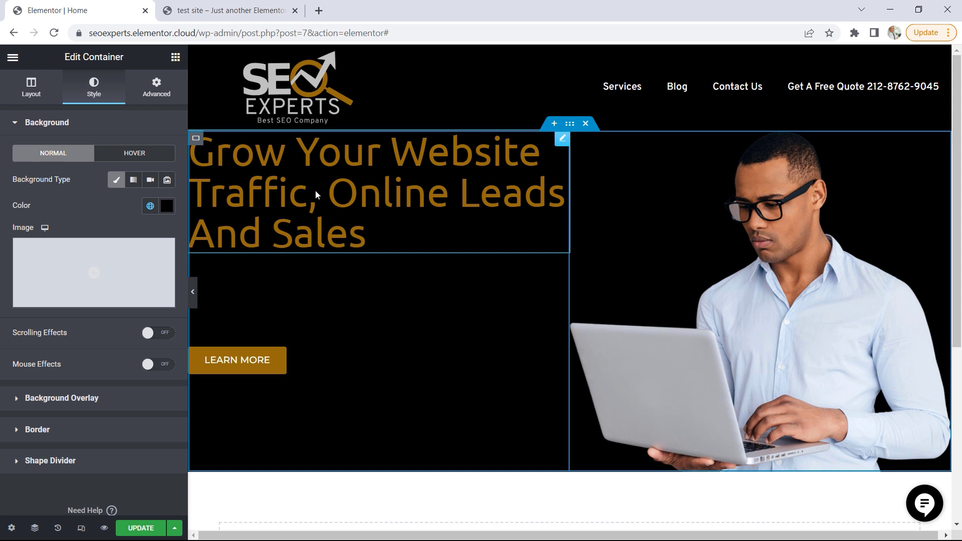
Set the site's global Text color to #FFFFFF in the site-wide settings
click(16, 60)
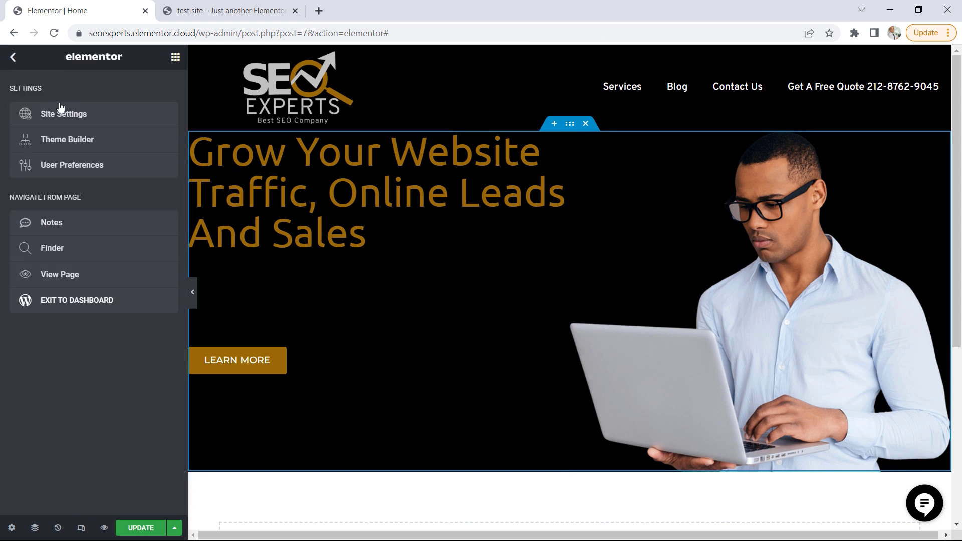
click(66, 120)
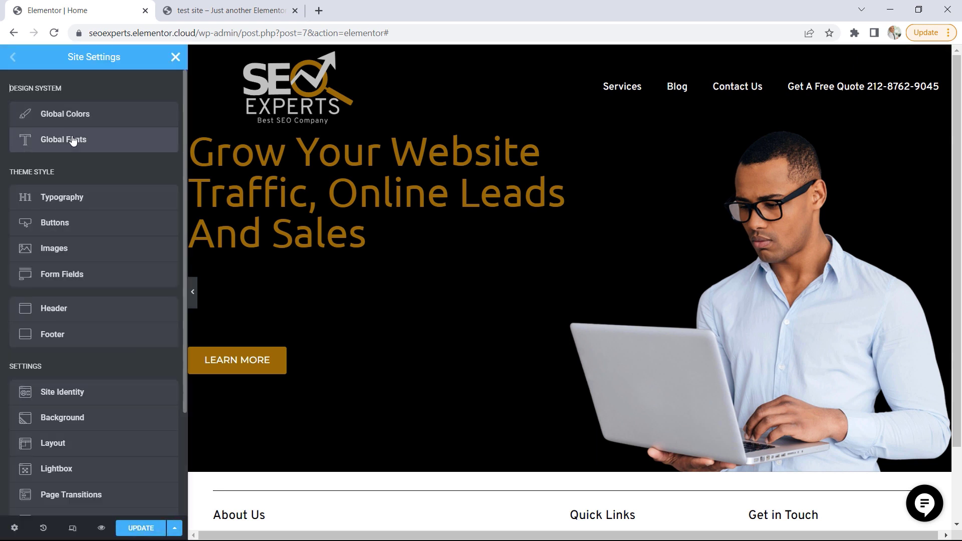
click(75, 124)
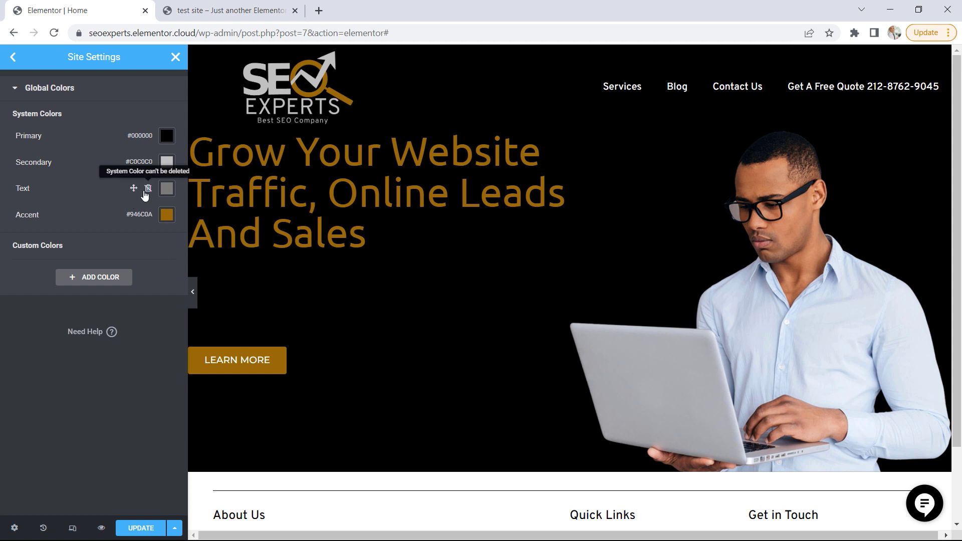
click(167, 191)
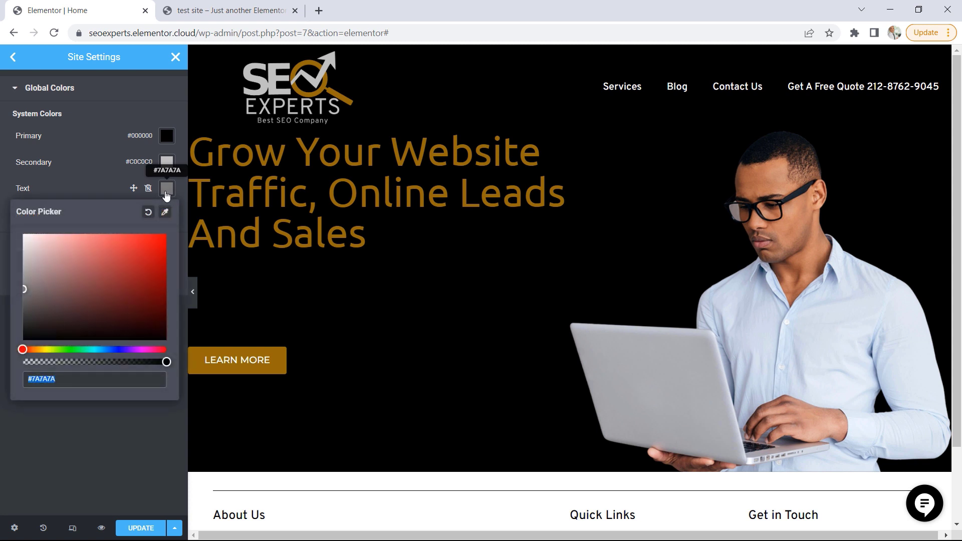
text(#ffffff)
click(98, 178)
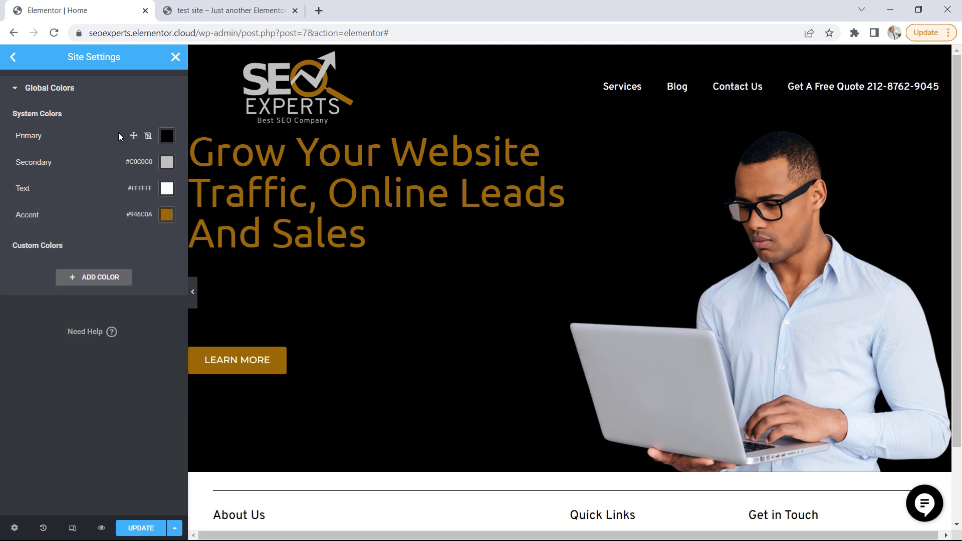
Set the site-wide H1 and H2 typography colors to the global Primary color #000000, save, and return to the page editor
click(13, 61)
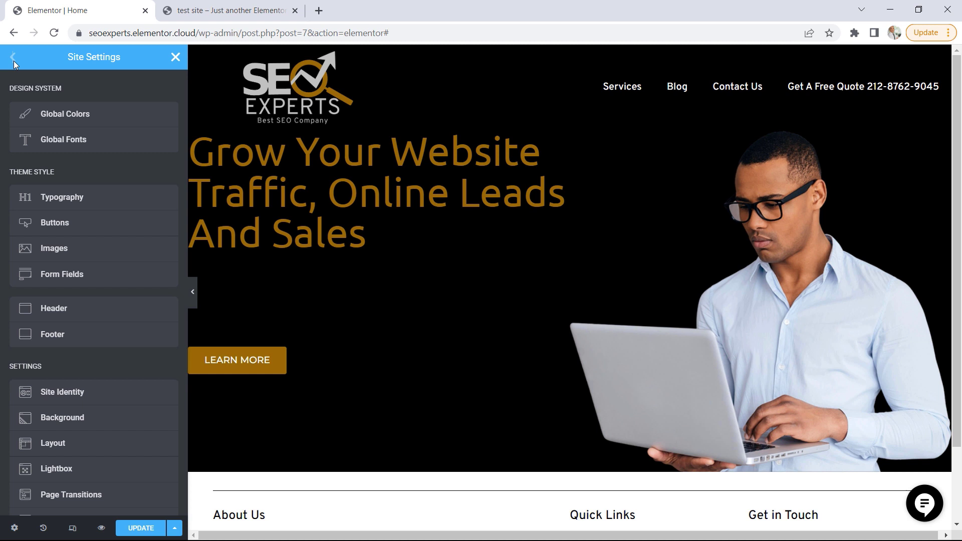
click(70, 201)
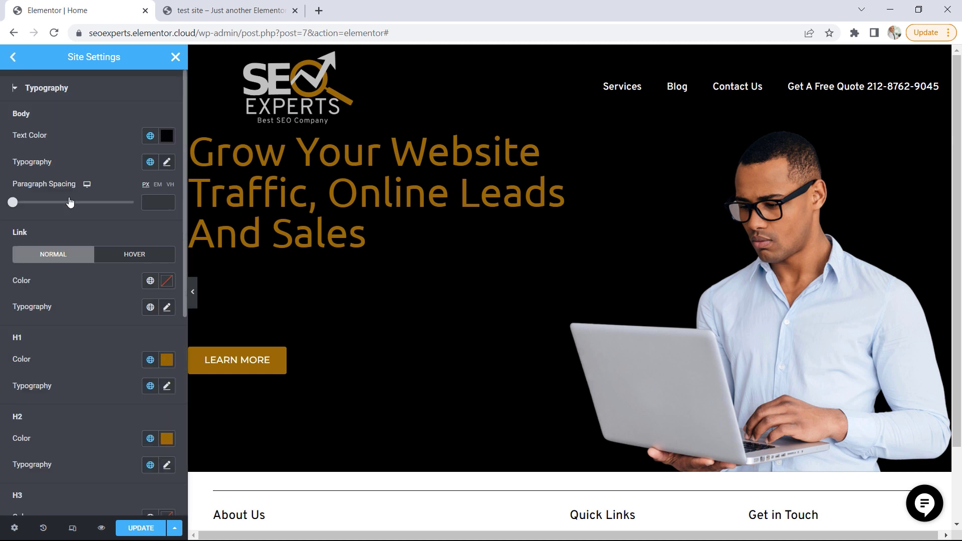
scroll(116, 339, down, 2)
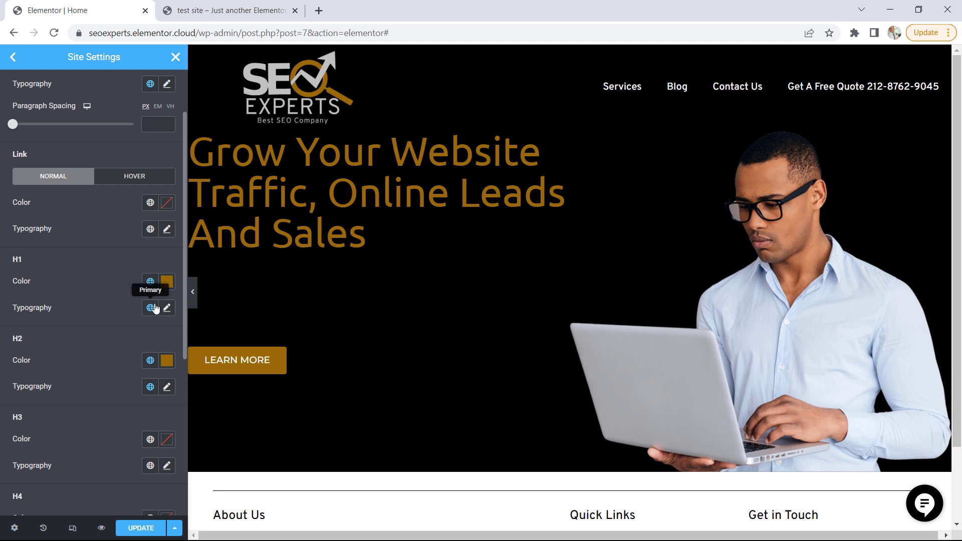
click(150, 282)
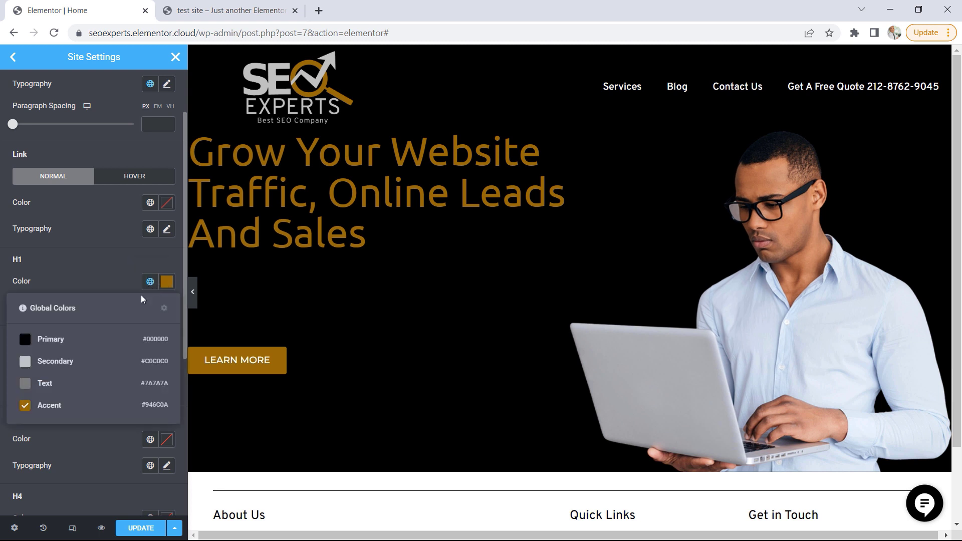
click(60, 341)
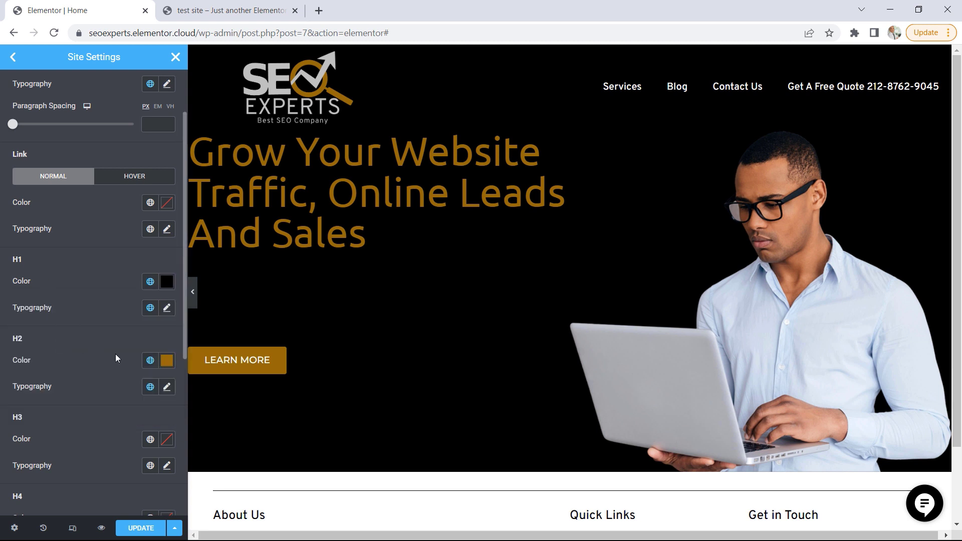
click(150, 361)
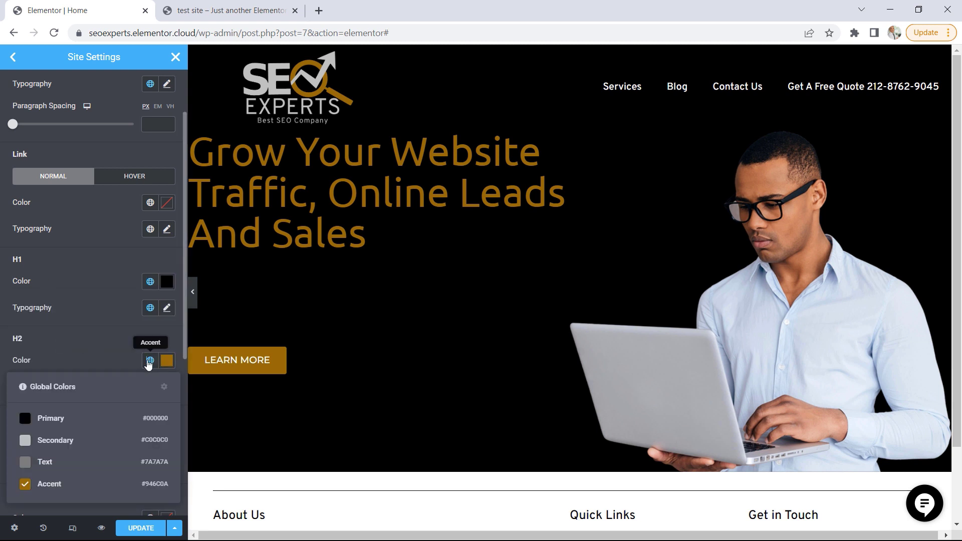
click(43, 421)
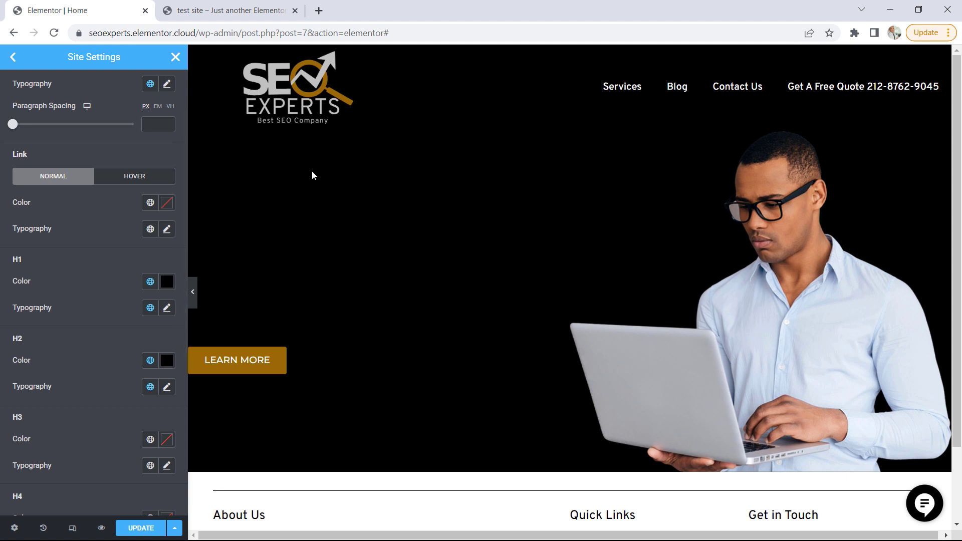
click(139, 531)
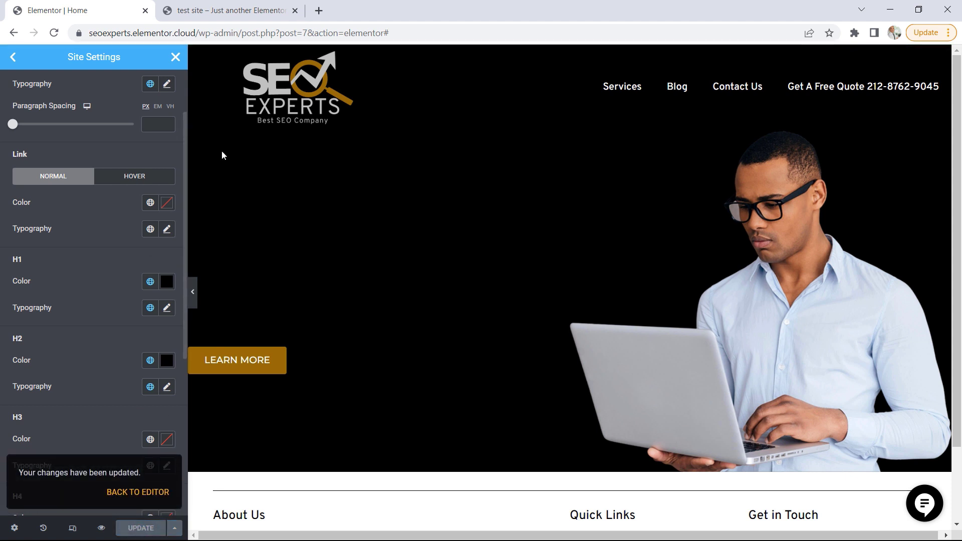
click(176, 57)
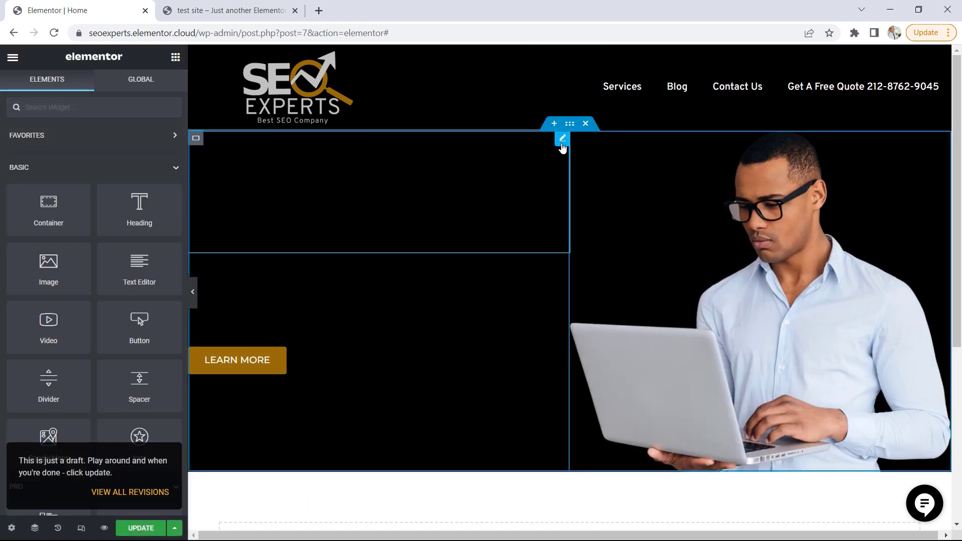
Give the hero heading the global Text color #FFFFFF
click(563, 143)
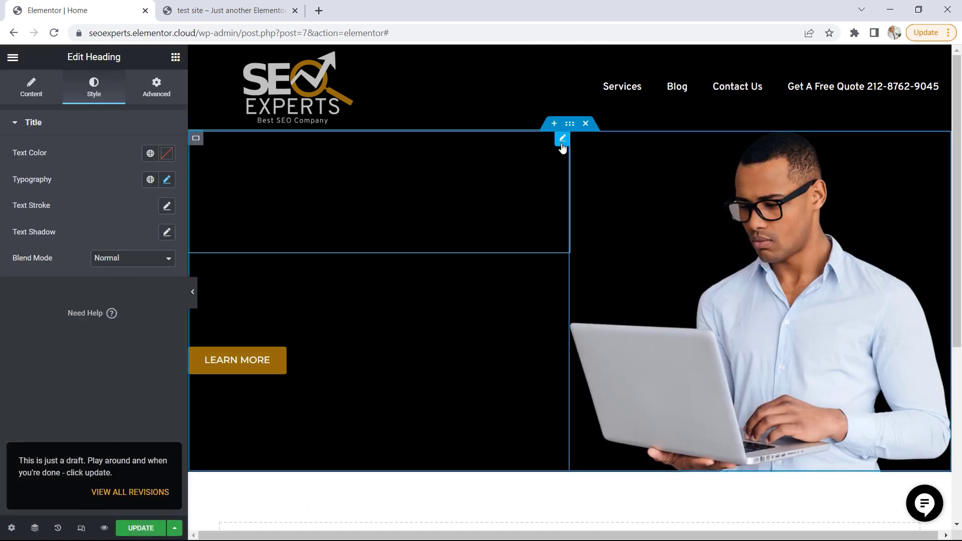
click(150, 153)
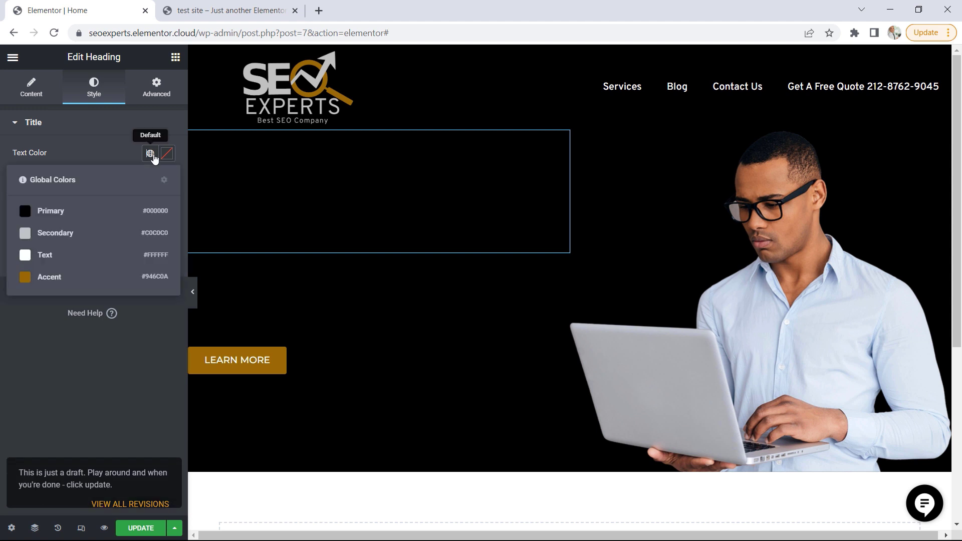
click(45, 261)
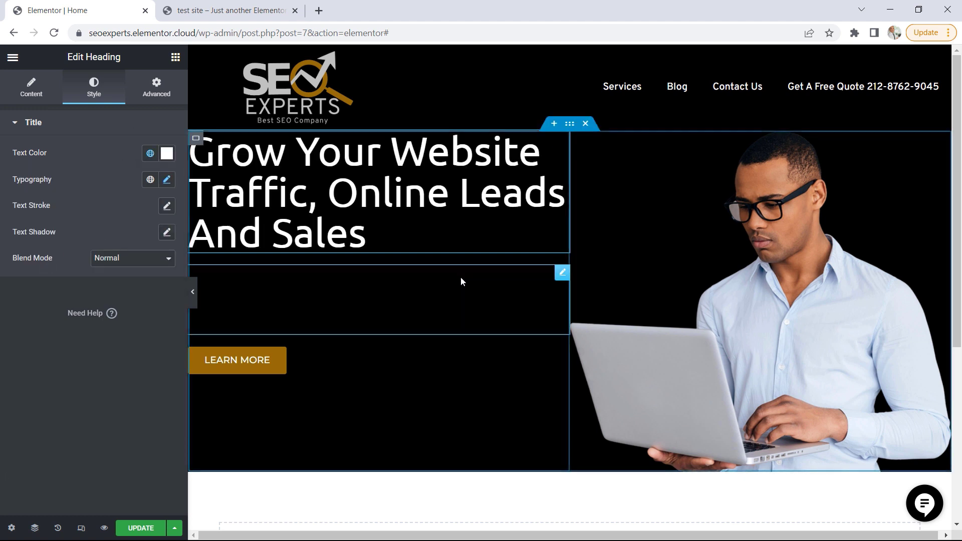
Give the hero paragraph the global Text color #FFFFFF and update the Home page
click(562, 274)
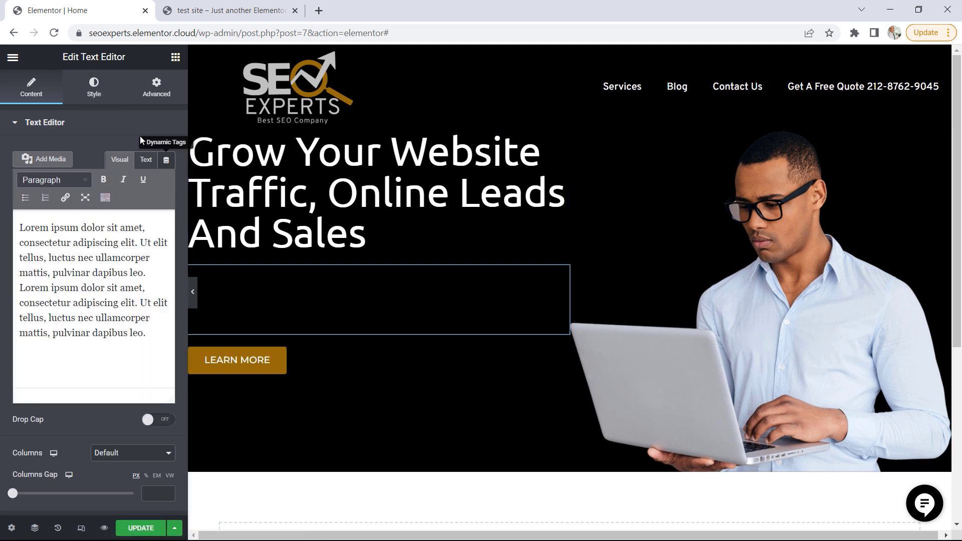
click(100, 91)
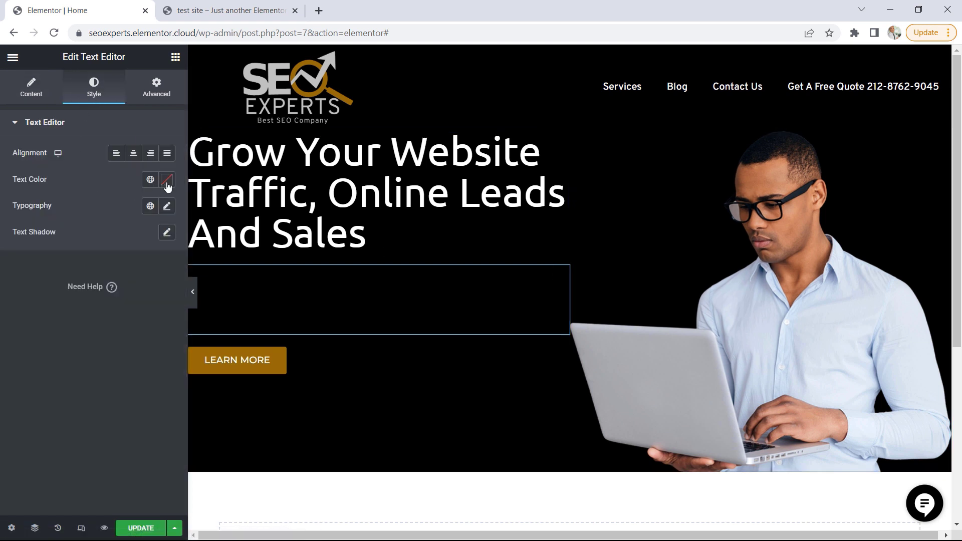
click(150, 180)
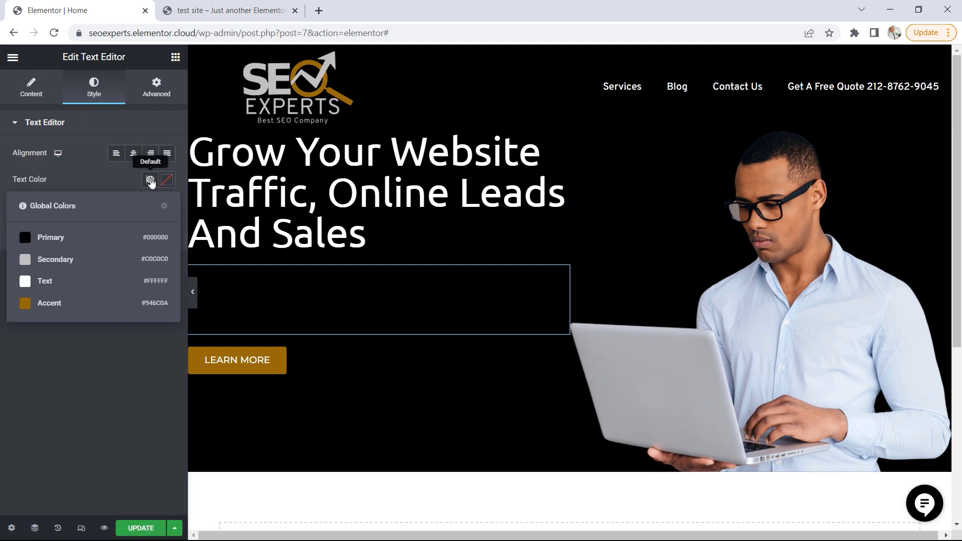
click(46, 282)
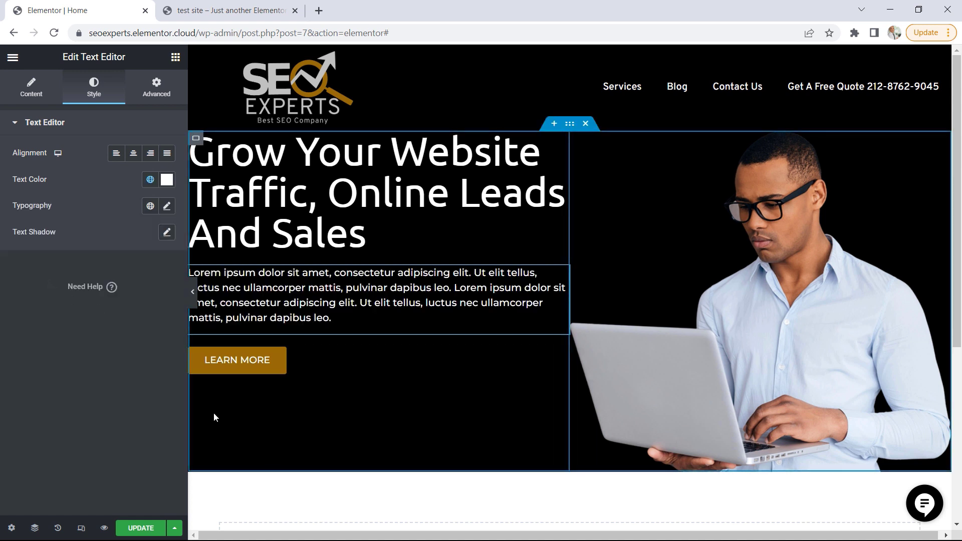
click(135, 529)
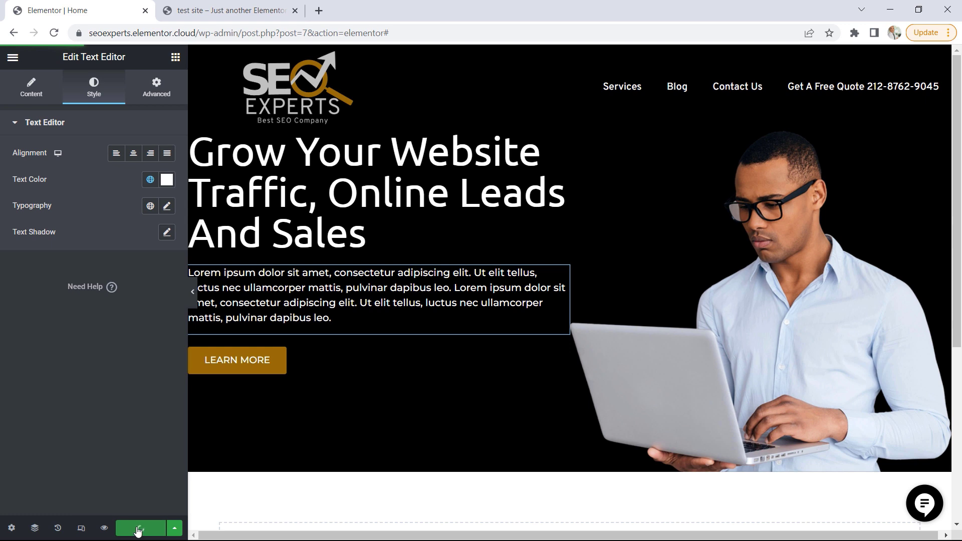
Open the live Home page in a new browser tab and reload it to check the hero section
click(13, 57)
right_click(72, 275)
click(95, 282)
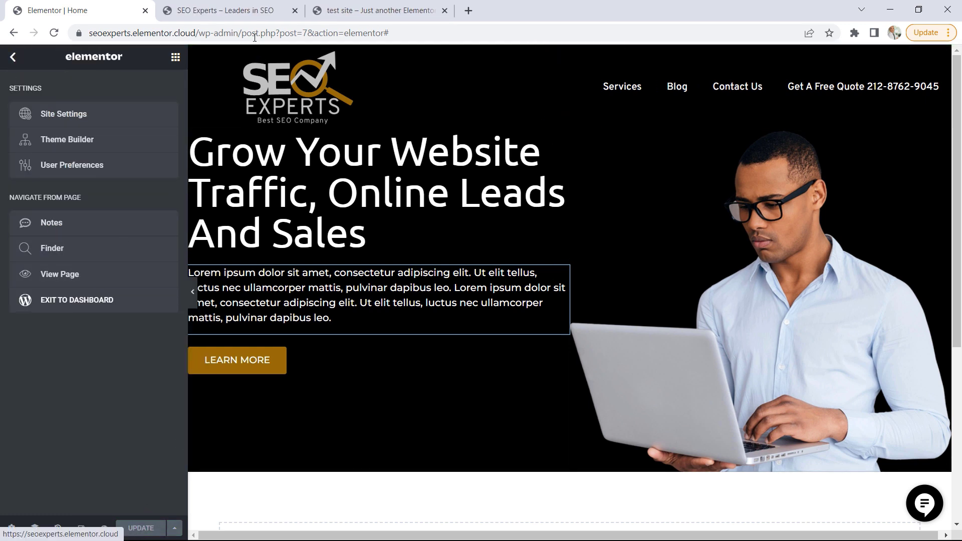
click(245, 12)
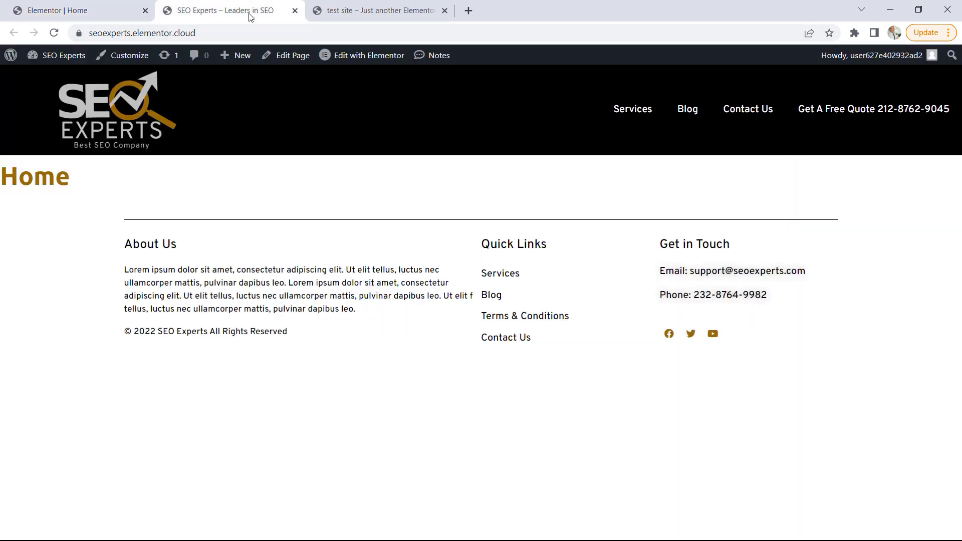
click(57, 33)
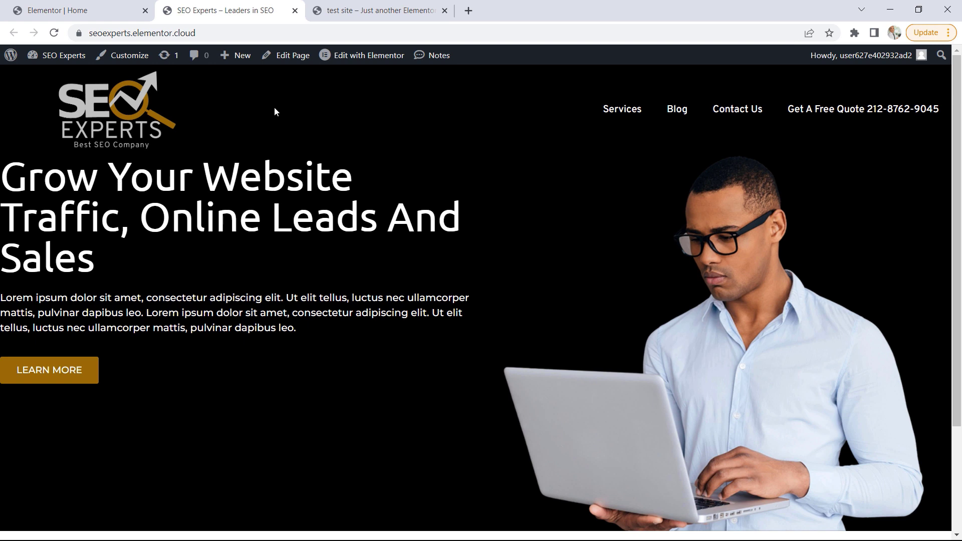
Compare the hero section's text placement and spacing on the test site demo with the live Home page
click(365, 11)
click(423, 234)
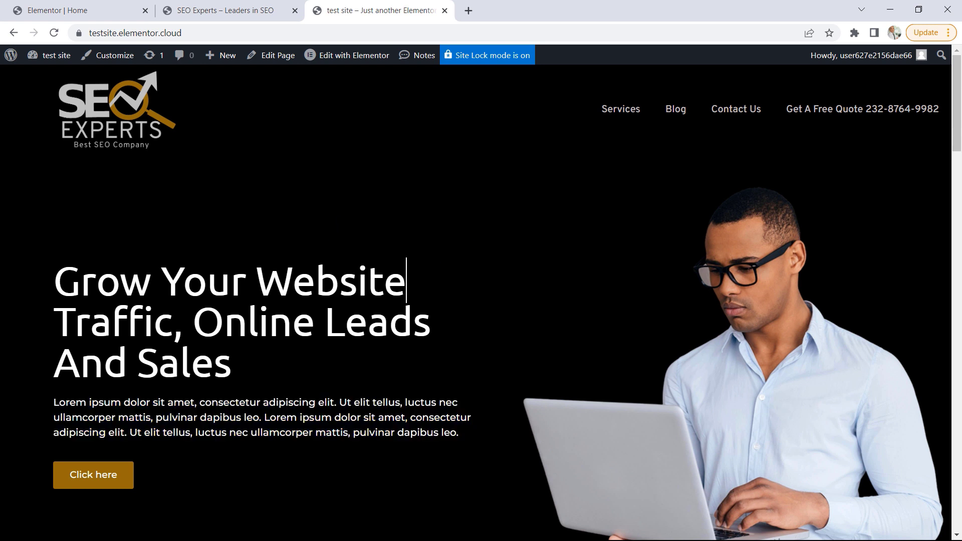
scroll(342, 254, down, 2)
scroll(344, 256, up, 1)
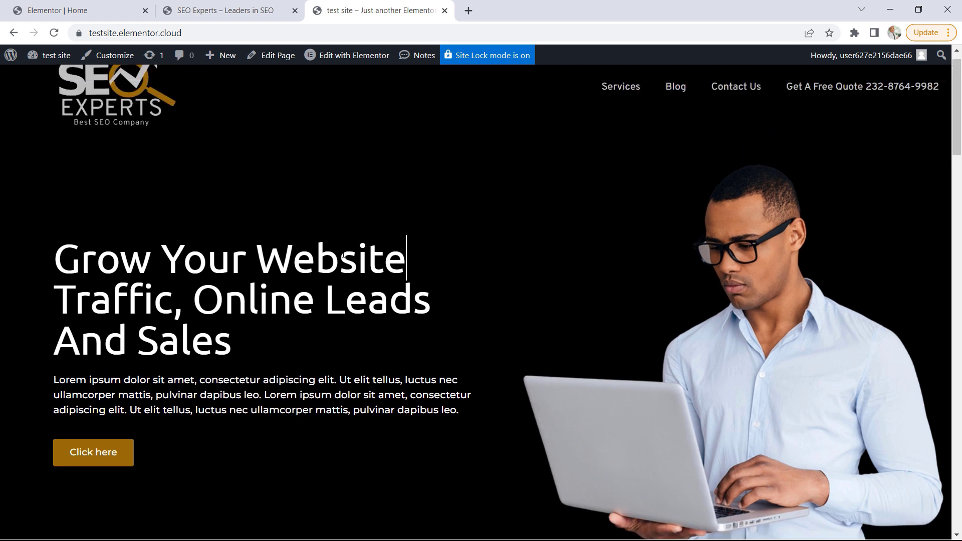
scroll(343, 257, up, 1)
click(215, 10)
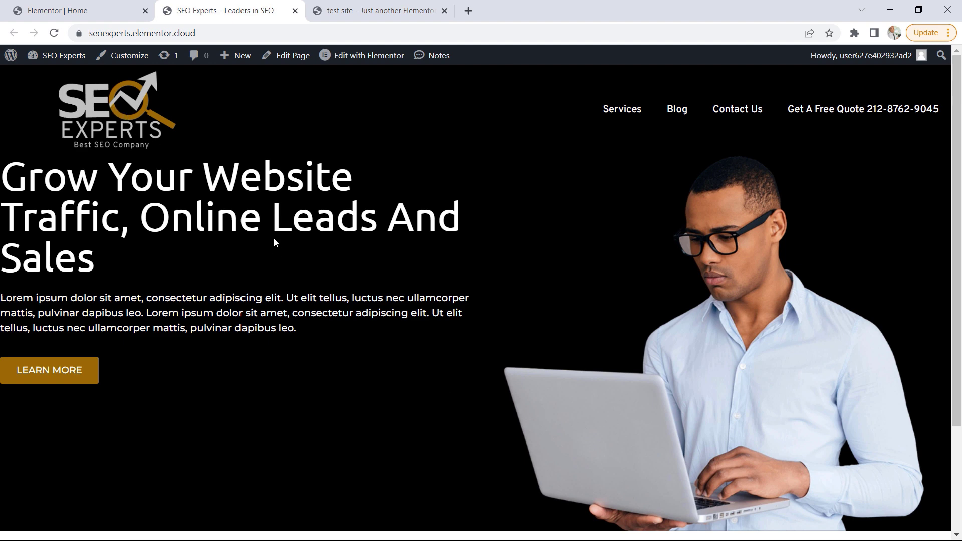
Return to the Home page editor and set the hero container's Align Items option to Center
click(80, 11)
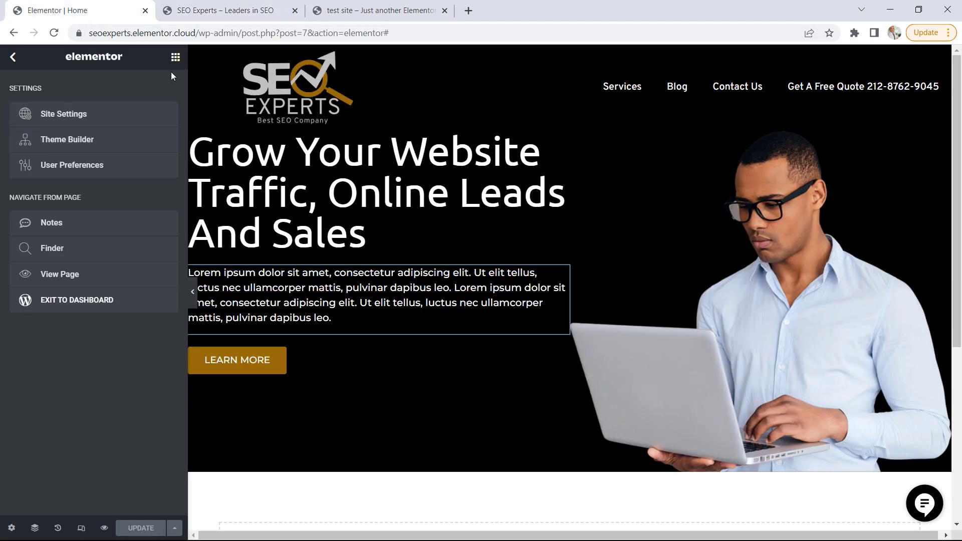
click(175, 57)
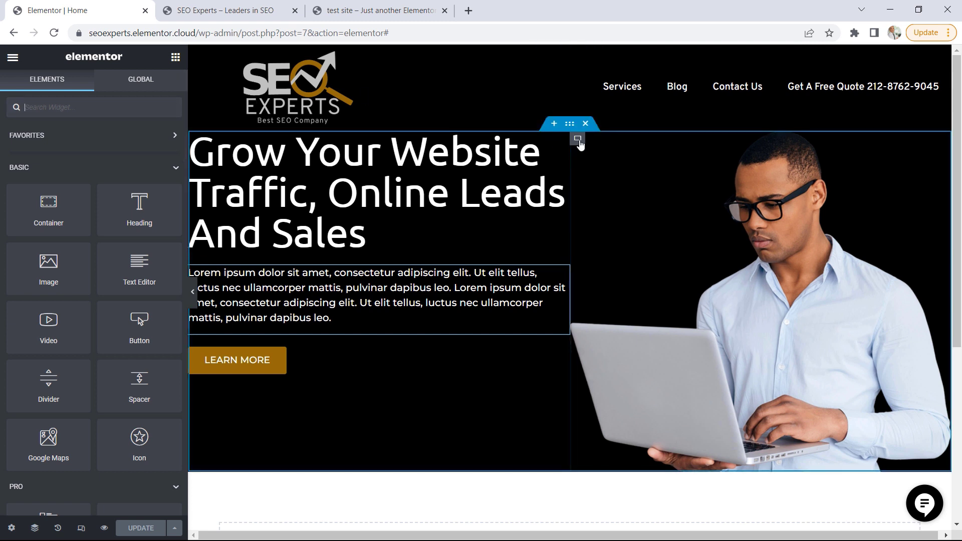
click(570, 124)
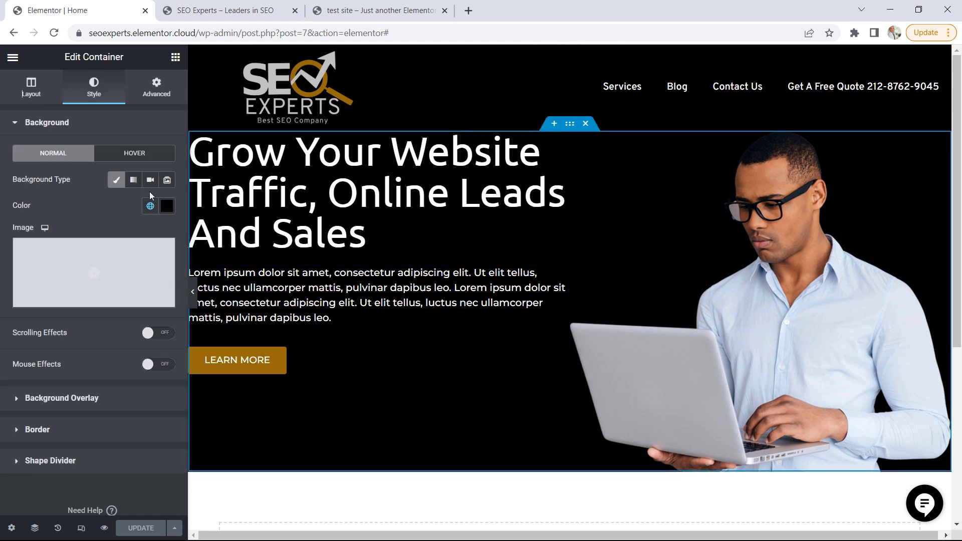
click(37, 98)
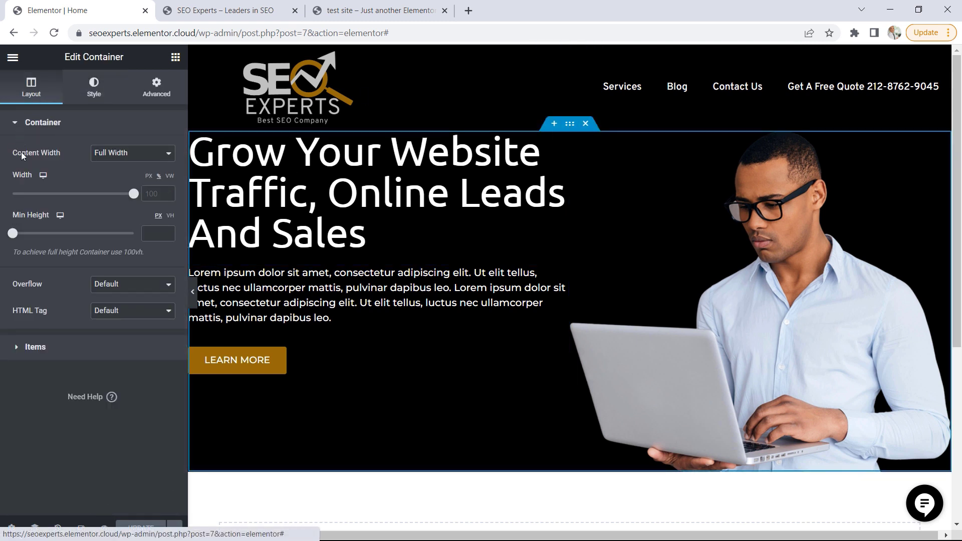
click(48, 351)
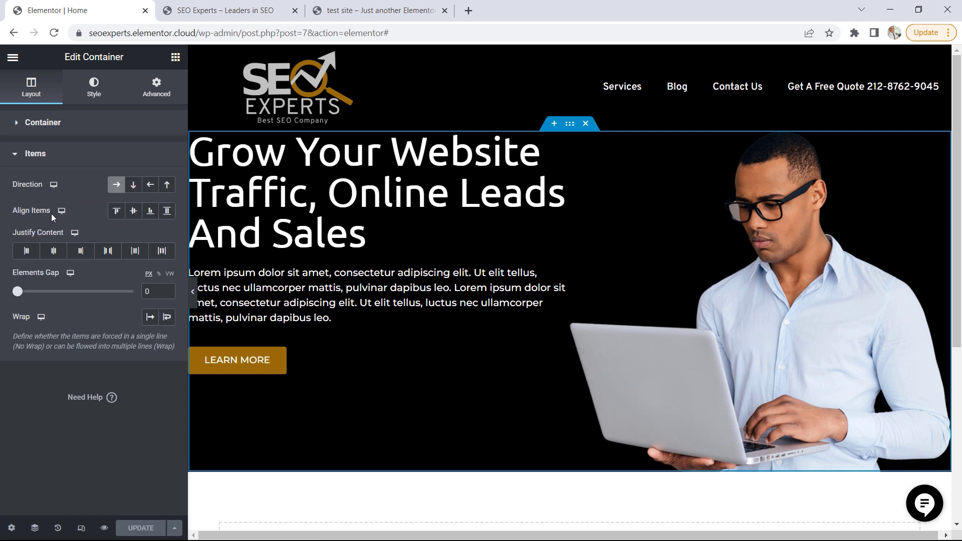
click(134, 211)
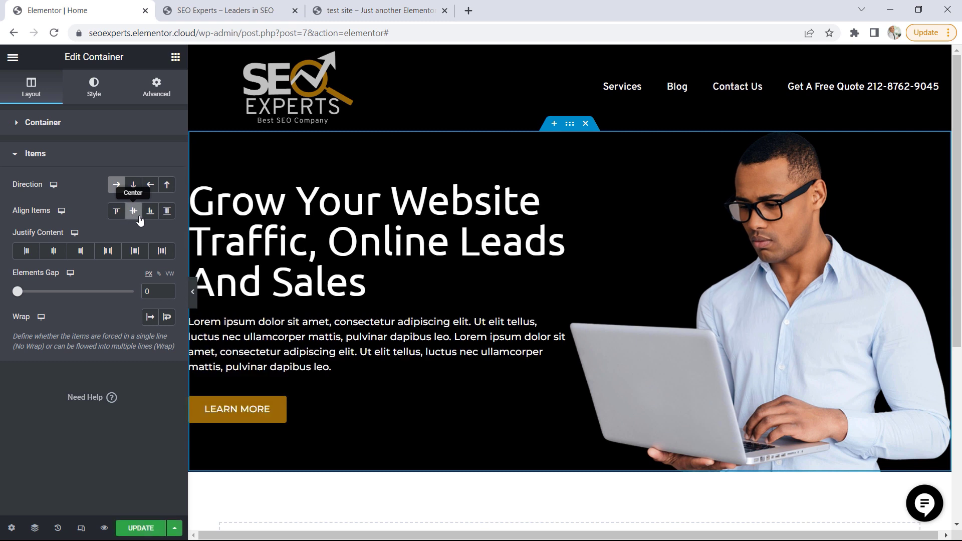
Unlink the hero container's padding, set it to 50 px at the top and 85 px at the left, and update the Home page
click(165, 99)
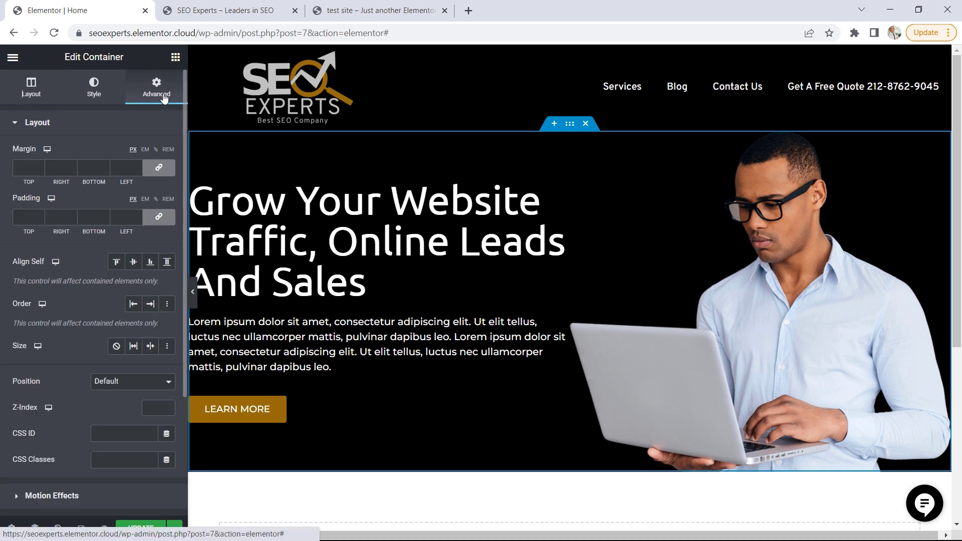
click(158, 217)
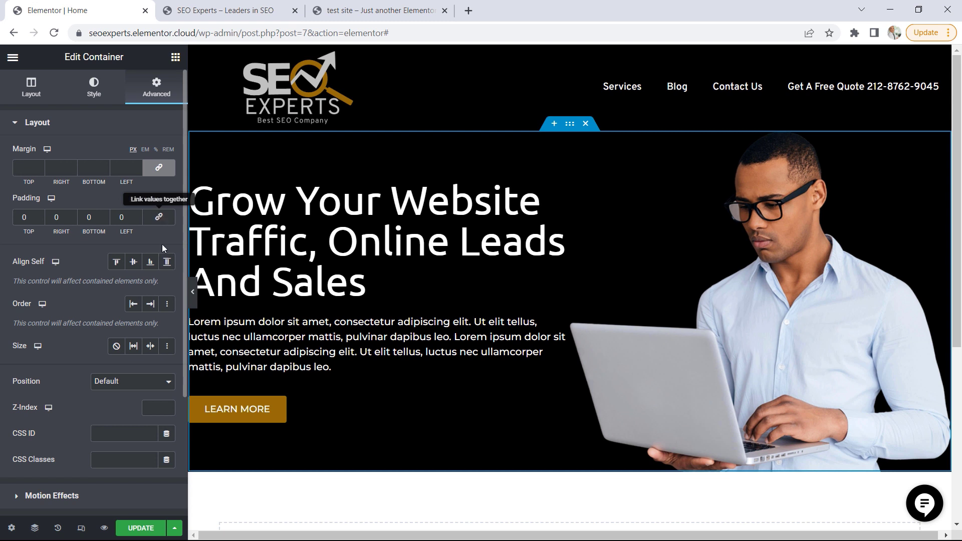
click(21, 217)
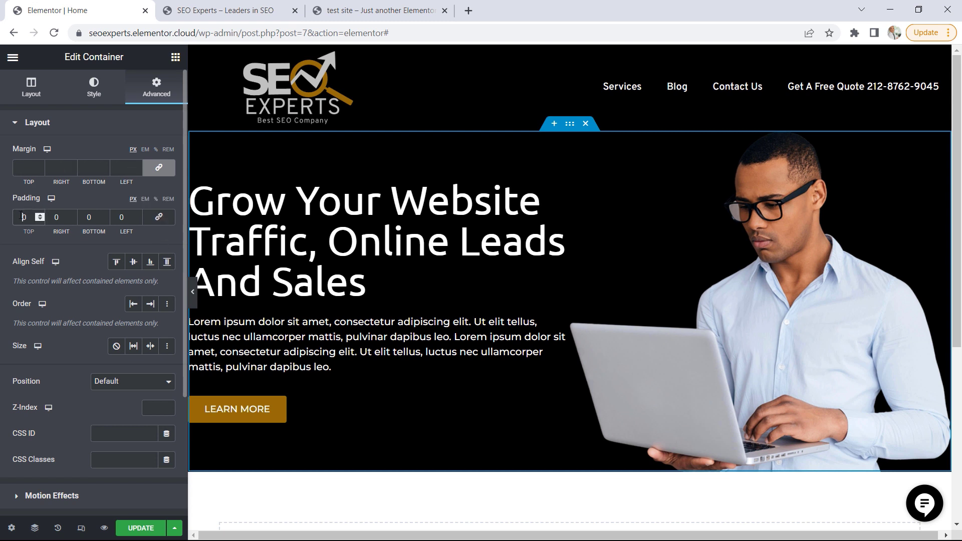
text(5)
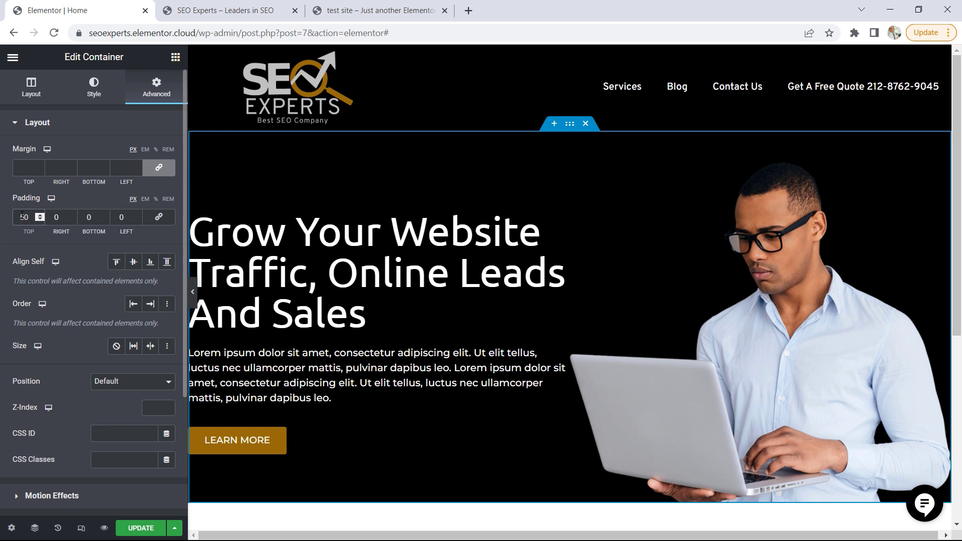
click(117, 216)
text(85)
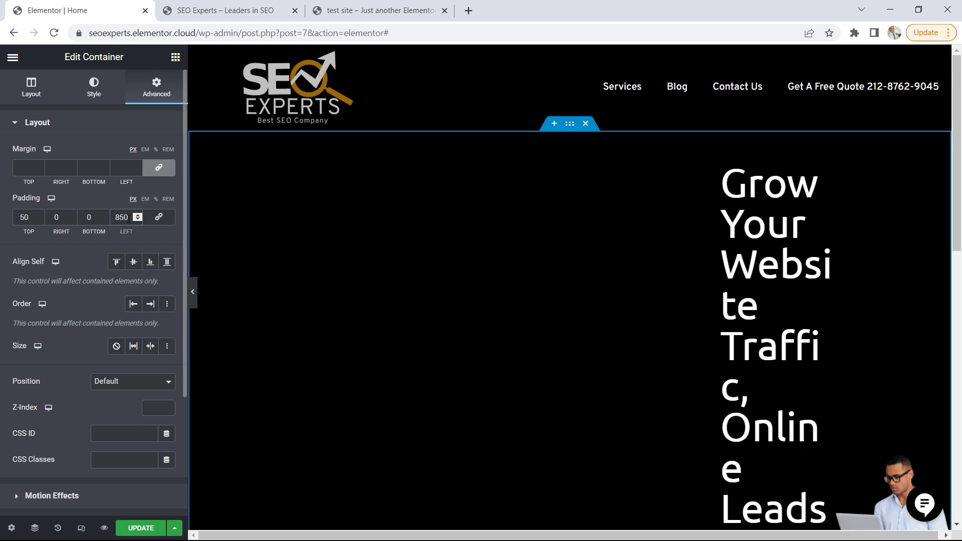
key(Delete)
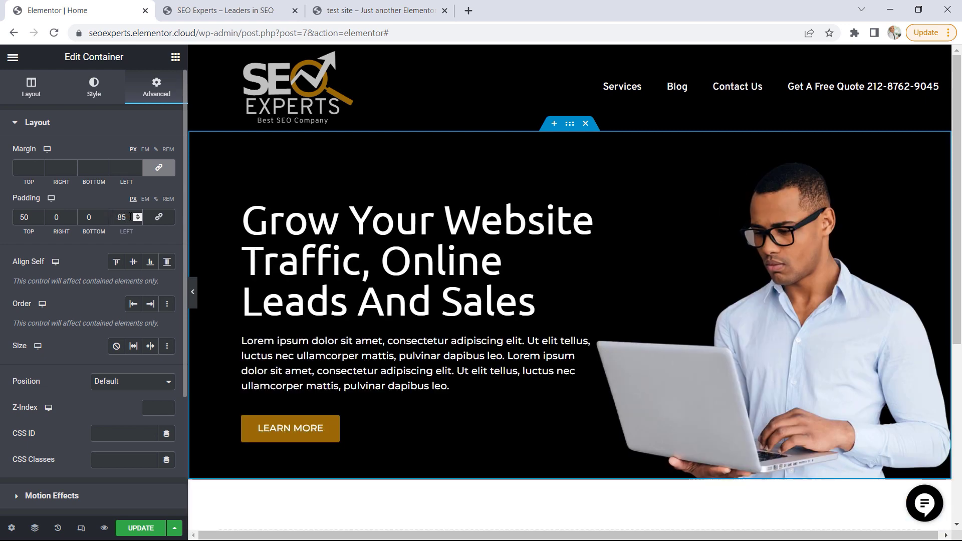
click(142, 531)
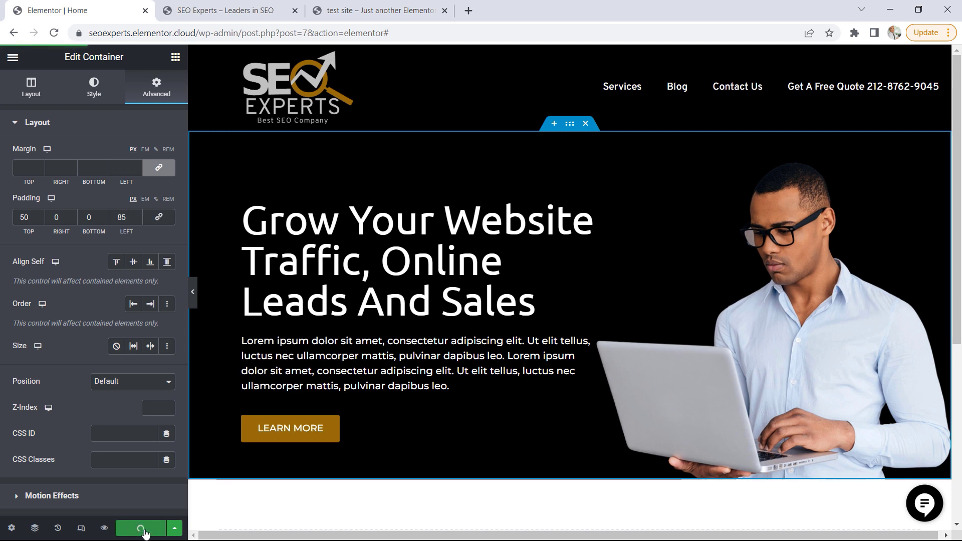
Reload the live Home page to check the hero spacing, and examine the heading and divider of the demo's About SEO Experts section
click(250, 10)
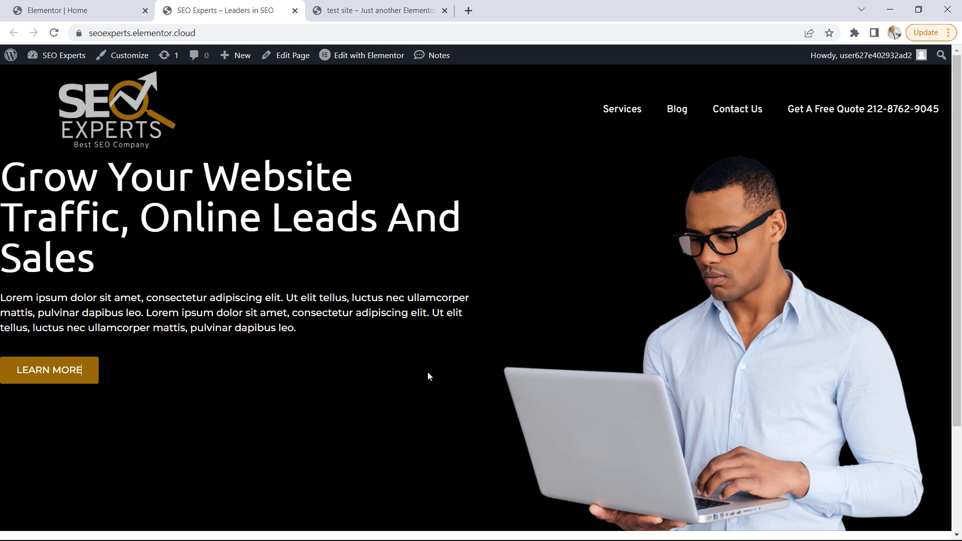
key(F5)
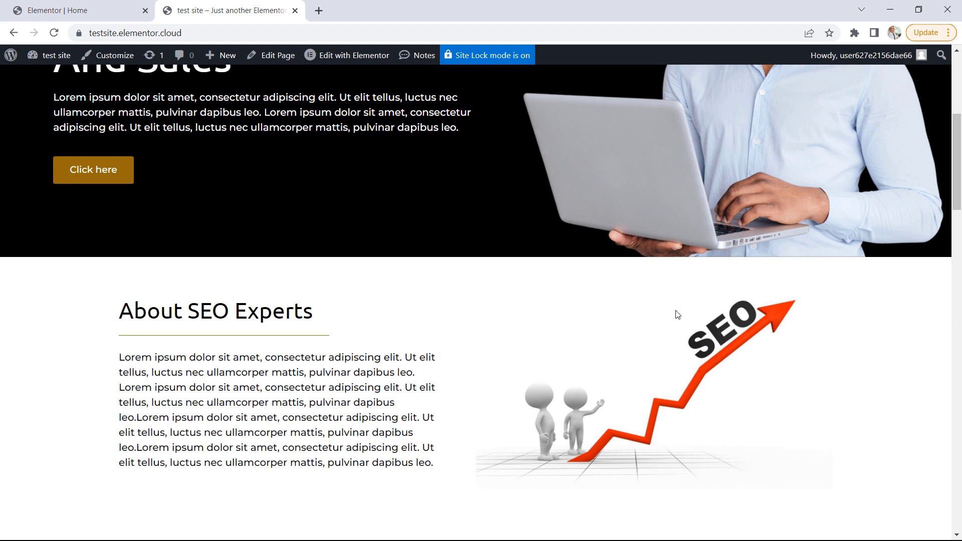
drag(314, 310, 184, 307)
click(262, 337)
Return to the Home page editor and add a container with two equal columns below the hero section
click(93, 6)
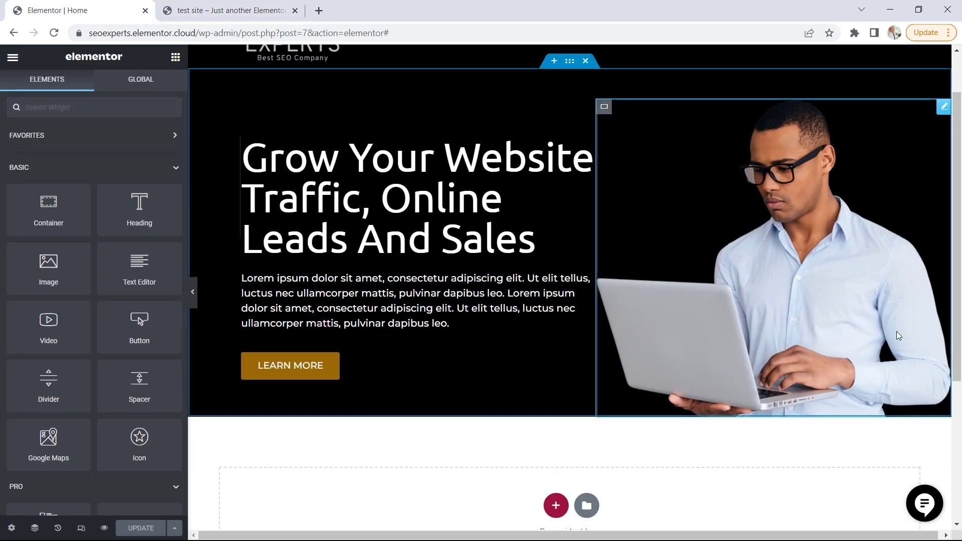
scroll(897, 307, down, 2)
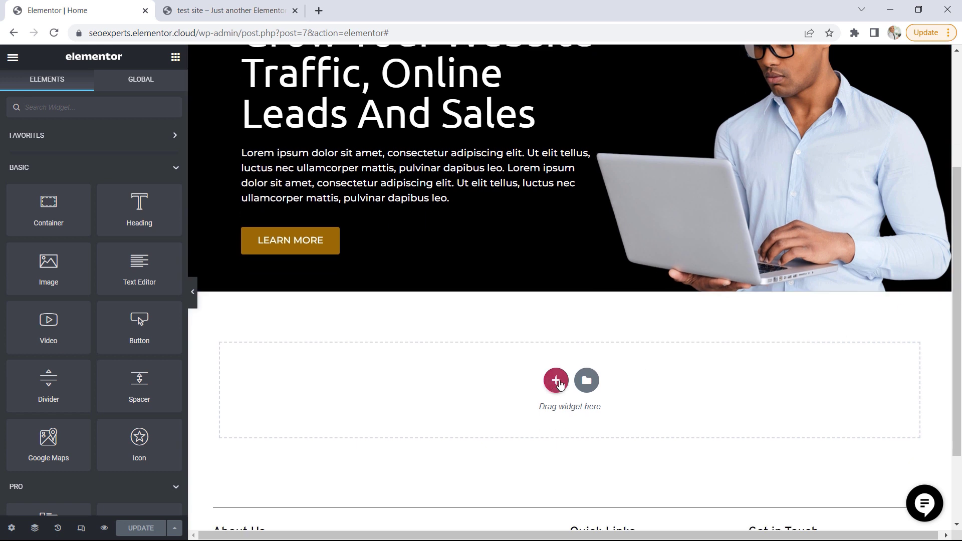
click(552, 388)
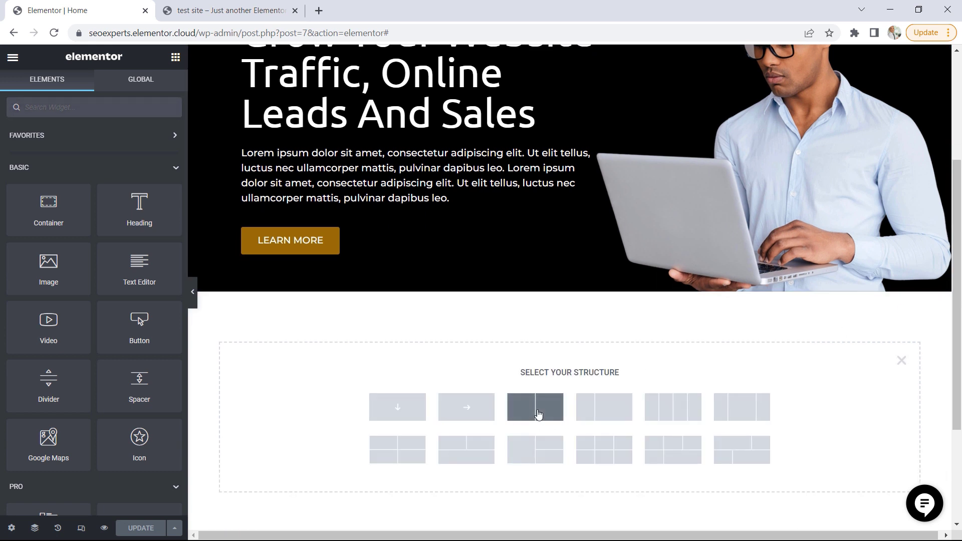
click(539, 414)
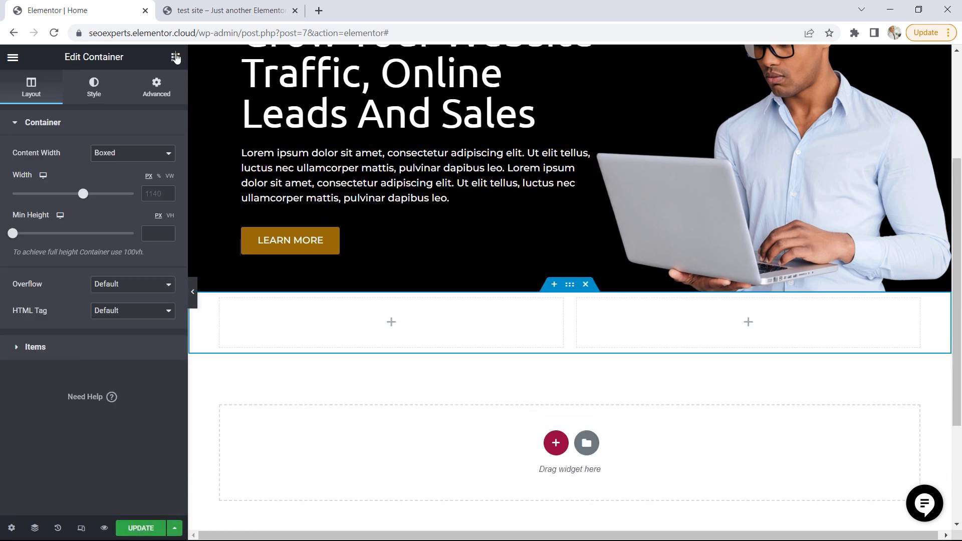
Add a Heading widget to the new container's left column with the title "About SEO Experts"
click(176, 56)
drag(140, 205, 381, 309)
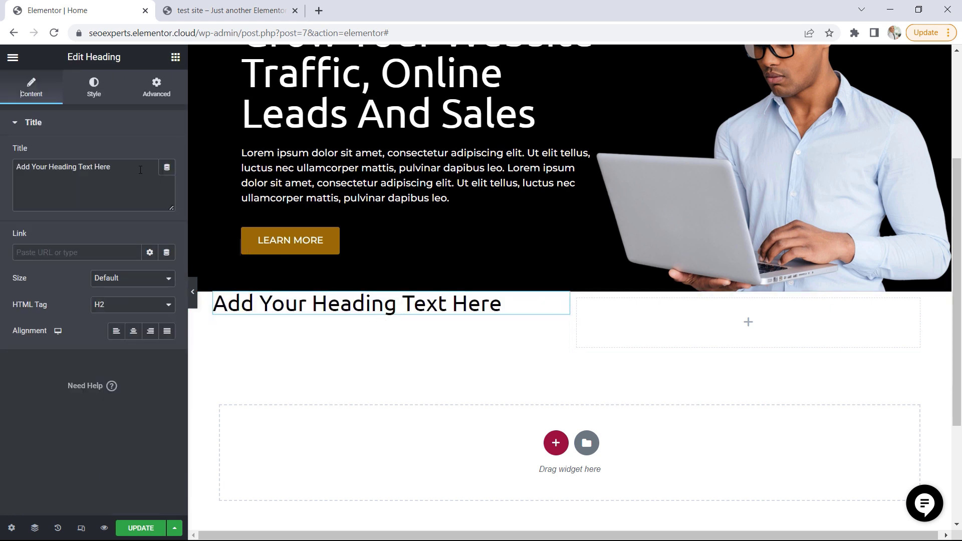
drag(140, 170, 20, 169)
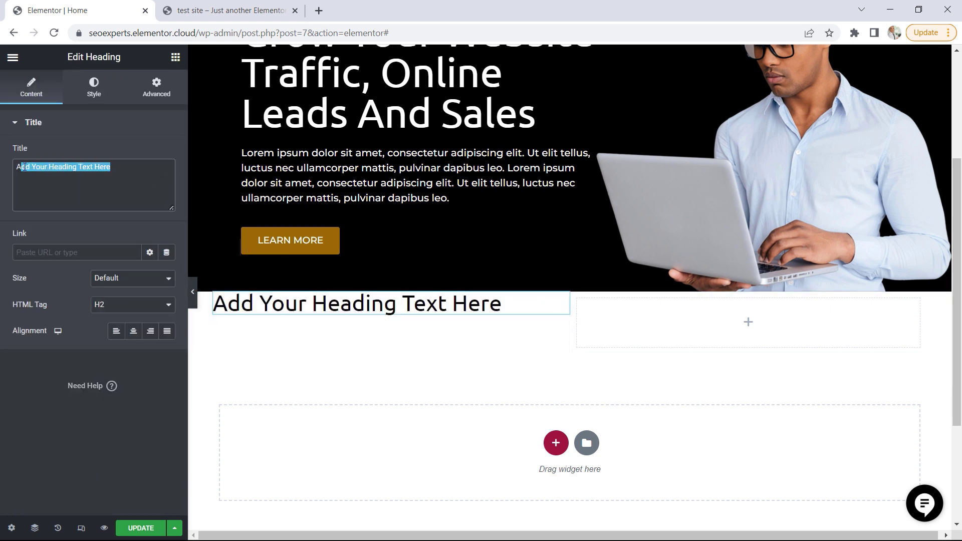
text(bout )
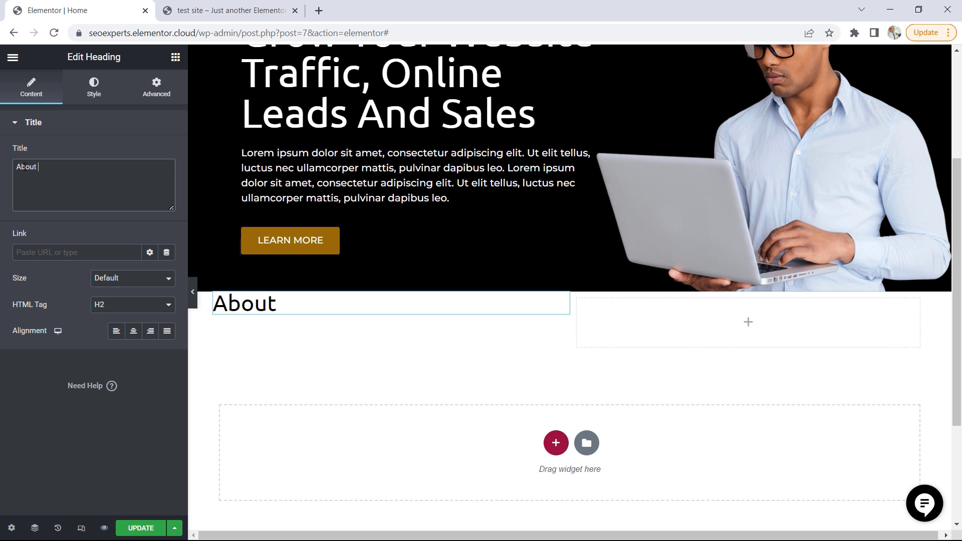
text(SEO Experts)
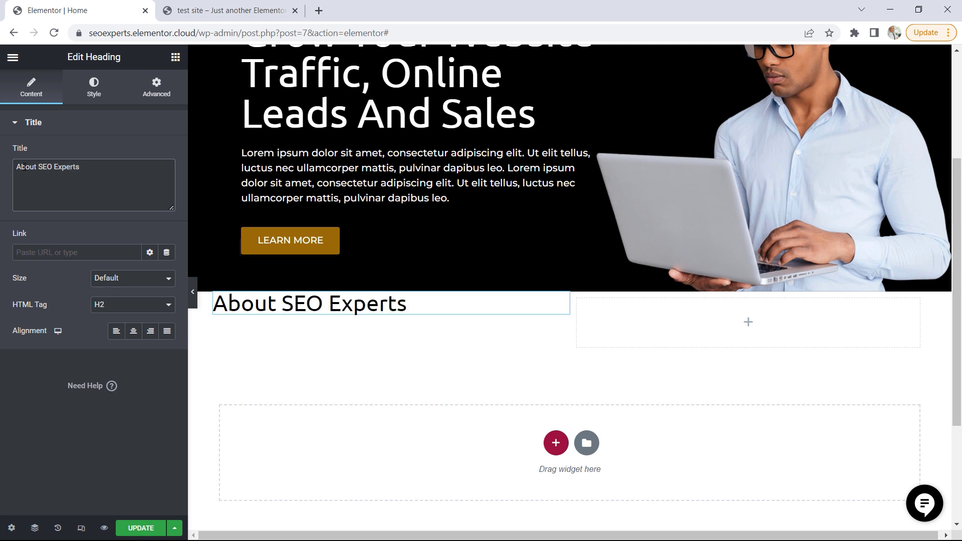
Add a Divider widget below the About SEO Experts heading and set its width to 57%
click(175, 57)
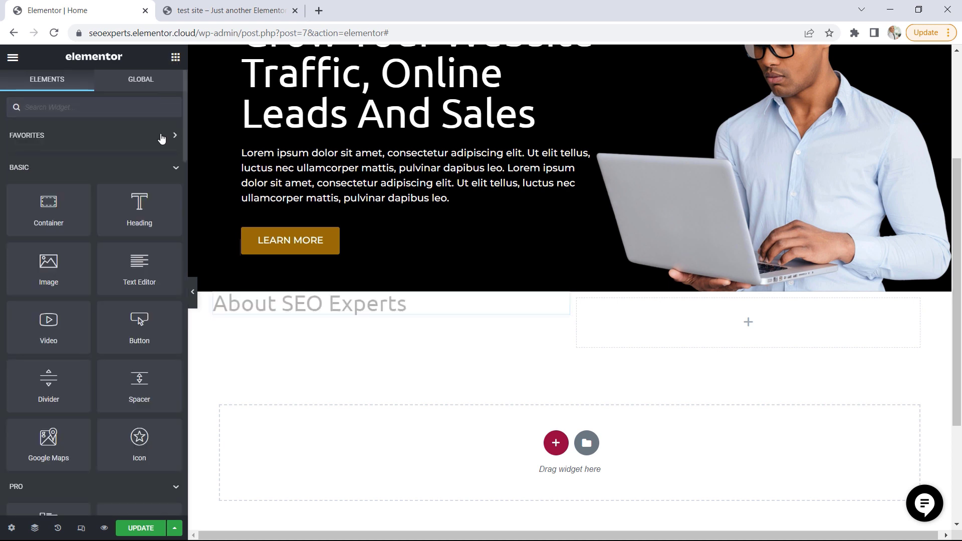
drag(49, 383, 330, 310)
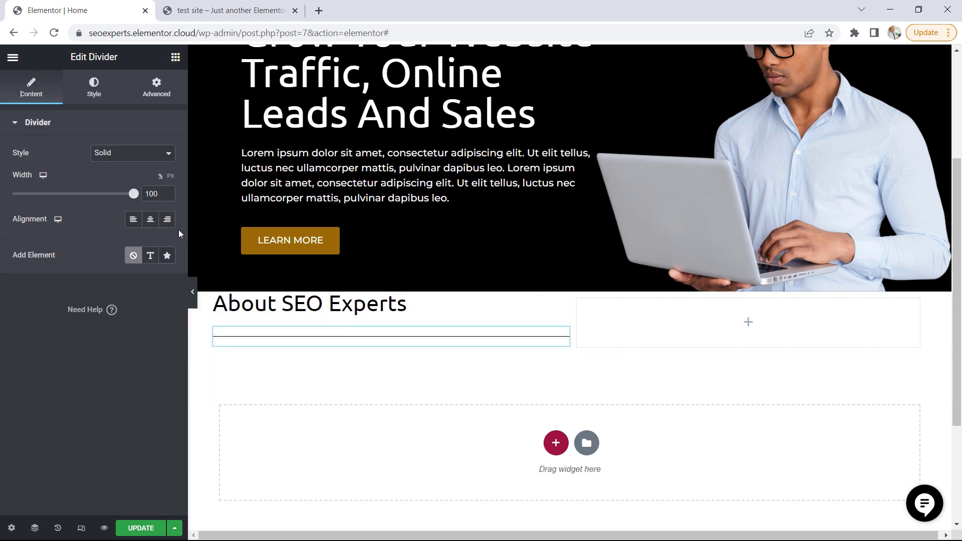
drag(137, 199, 82, 195)
click(167, 197)
click(168, 197)
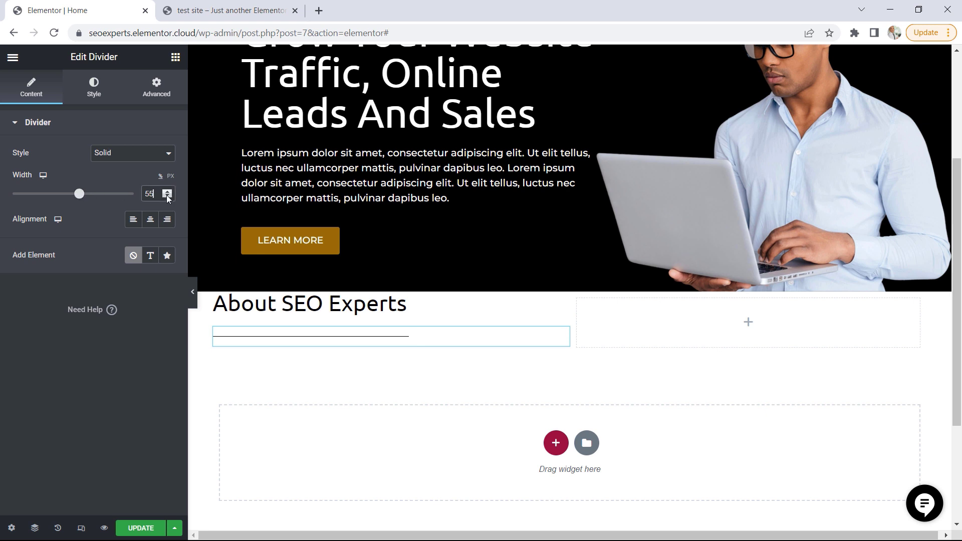
click(166, 191)
click(167, 192)
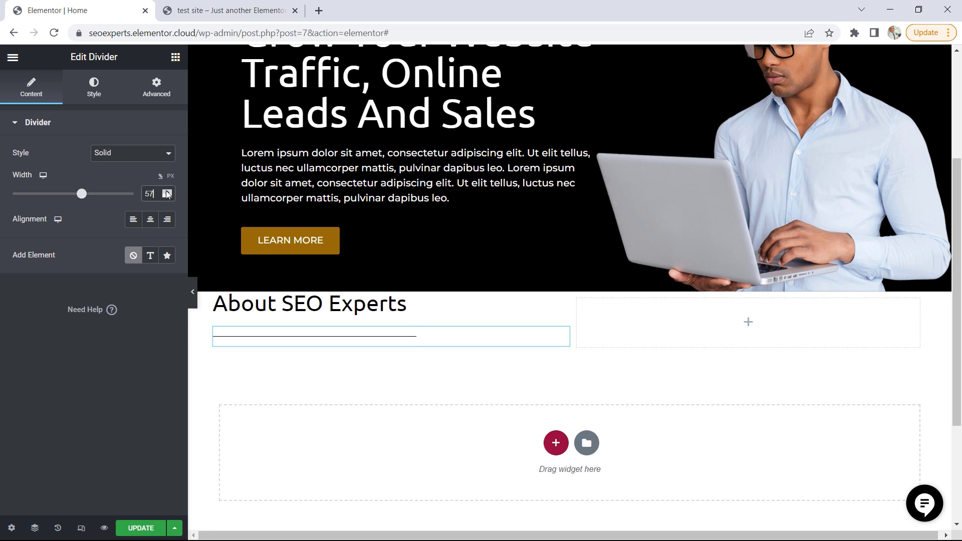
Give the divider the site's brown global color and set its gap to 2
click(94, 86)
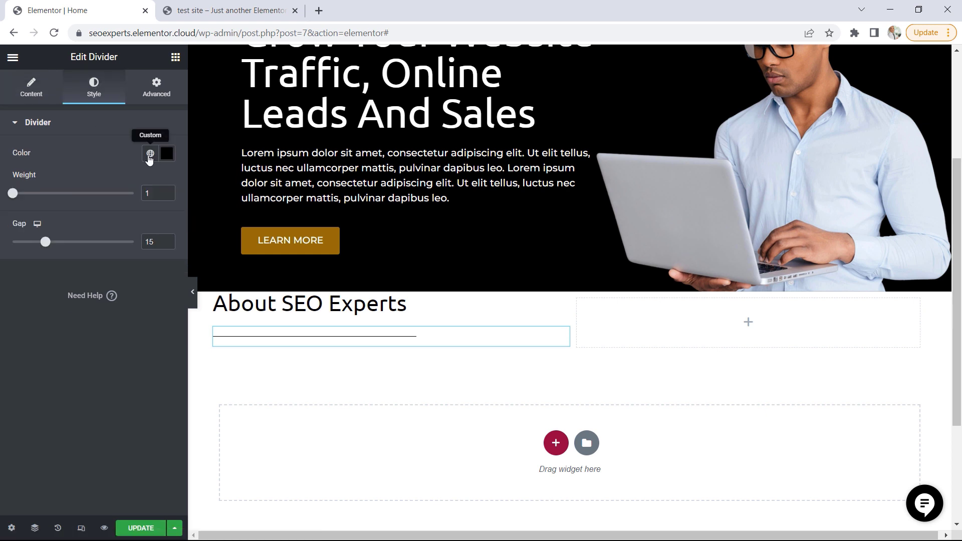
click(150, 155)
click(51, 278)
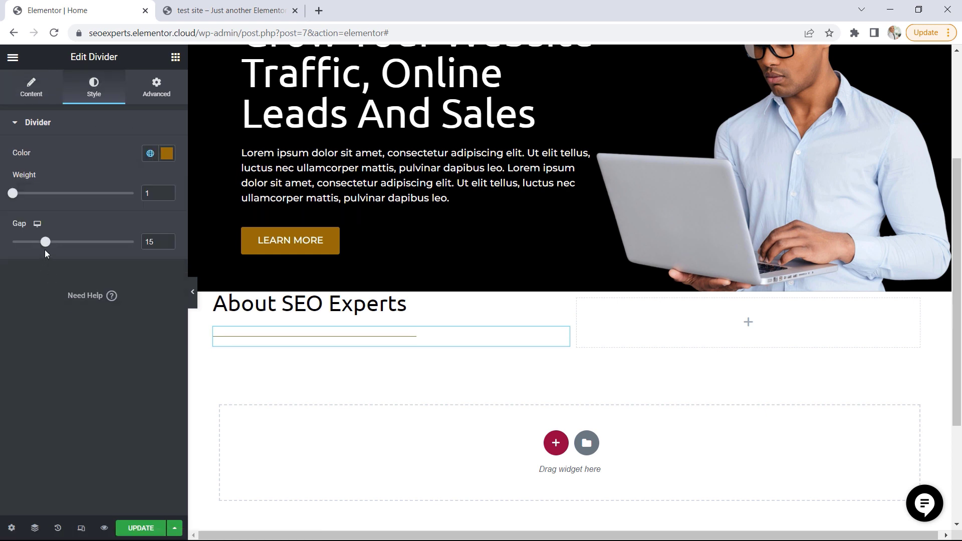
drag(45, 244, 13, 244)
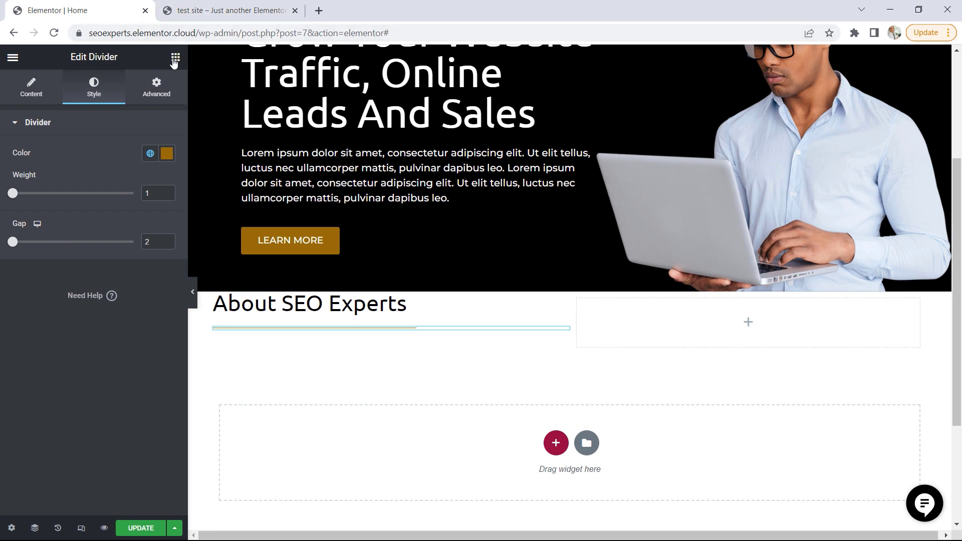
Switch to the test site demo and copy the full paragraph under its About SEO Experts heading
click(197, 12)
drag(443, 465, 119, 357)
key(ctrl+c)
right_click(138, 361)
click(169, 371)
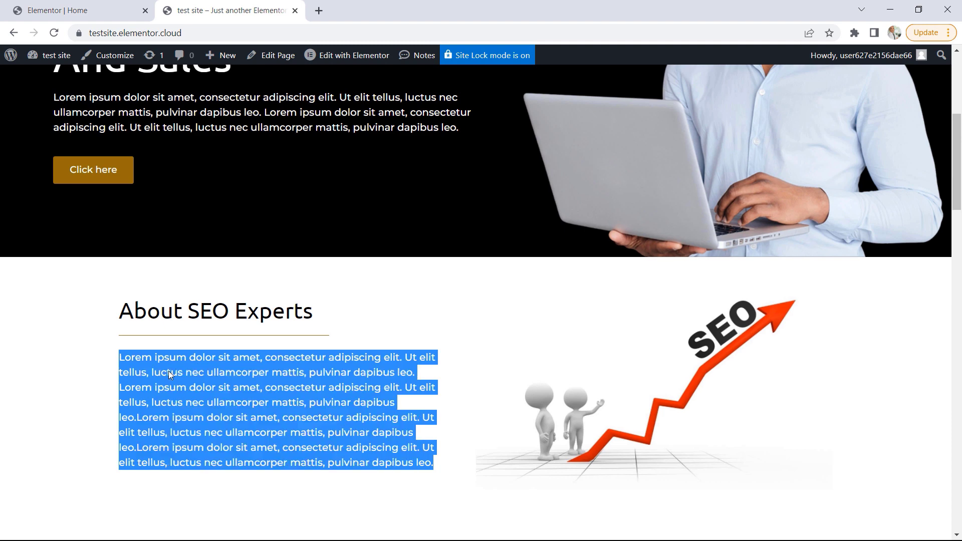
Back in the Home page editor, add a Text Editor widget below the divider and replace its placeholder text with the copied paragraph
click(80, 11)
click(175, 57)
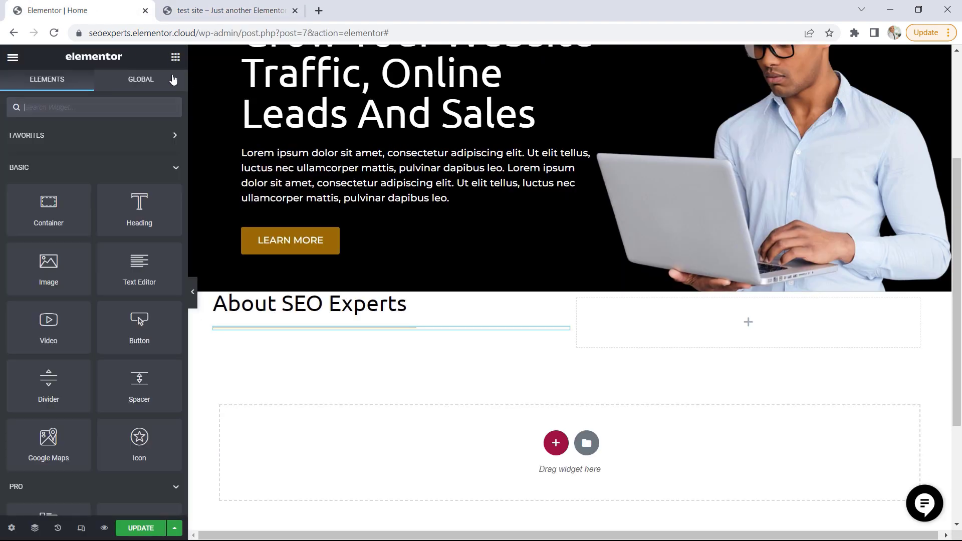
drag(132, 278, 298, 327)
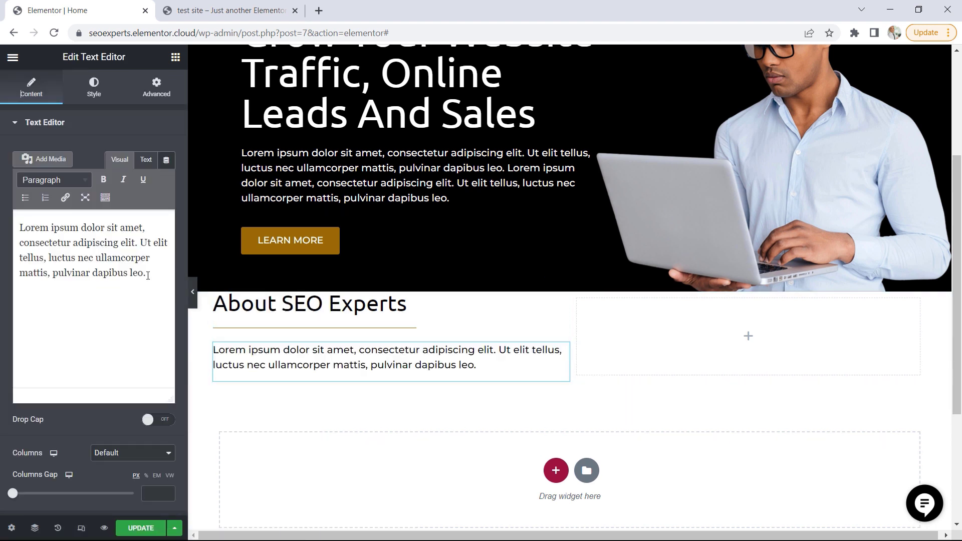
drag(146, 273, 23, 219)
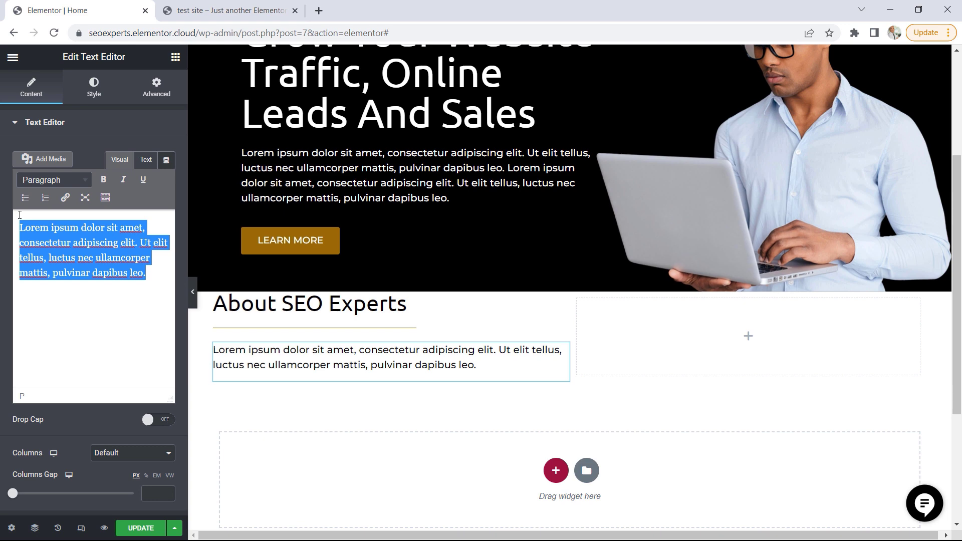
key(BackSpace)
key(ctrl+v)
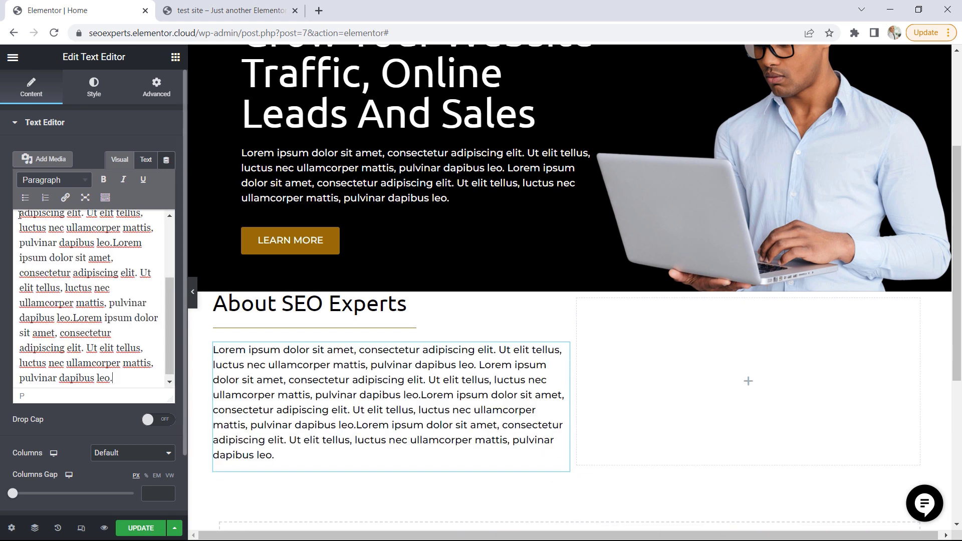
Add an Image widget to the empty right column, insert the SEO arrow image Untitled-design-10.jpg and set its image size to Full
click(175, 57)
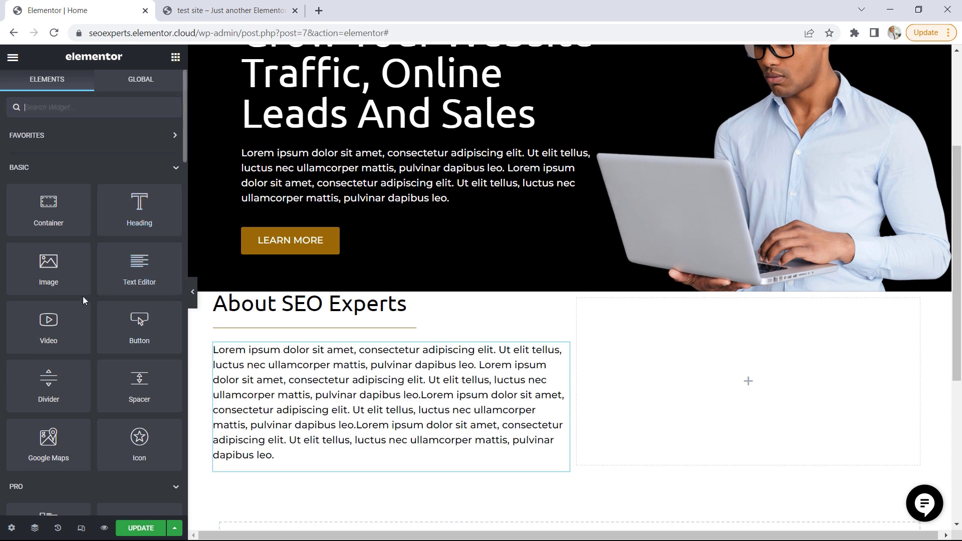
drag(49, 265, 795, 387)
click(125, 209)
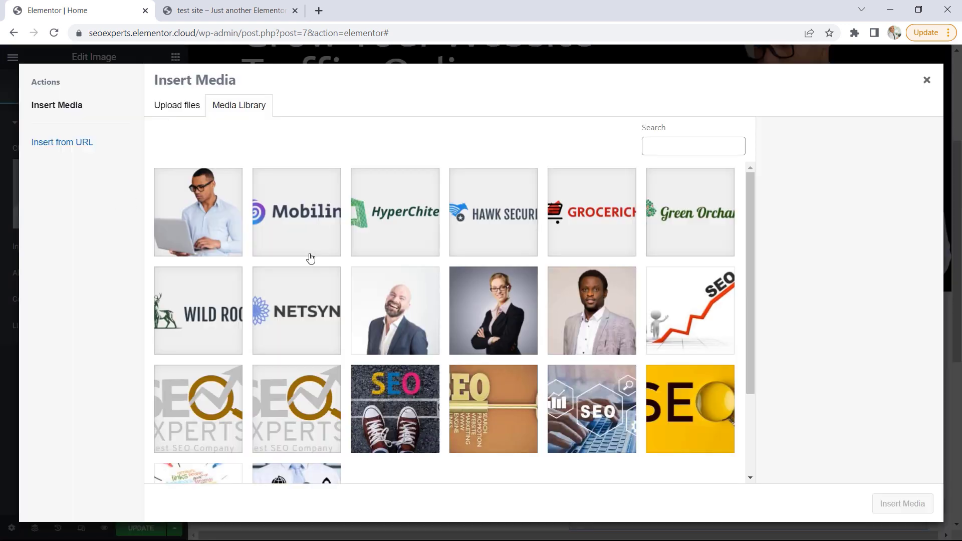
click(691, 342)
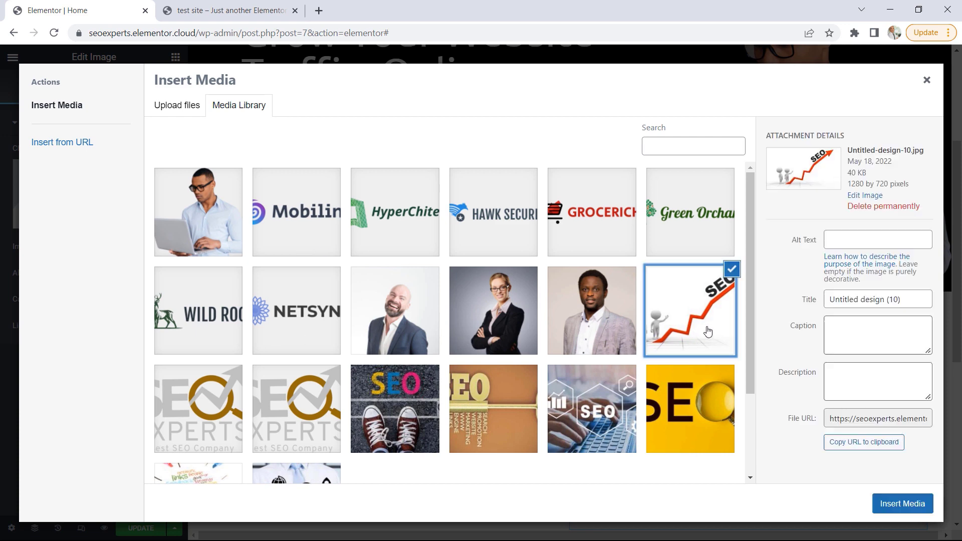
click(895, 505)
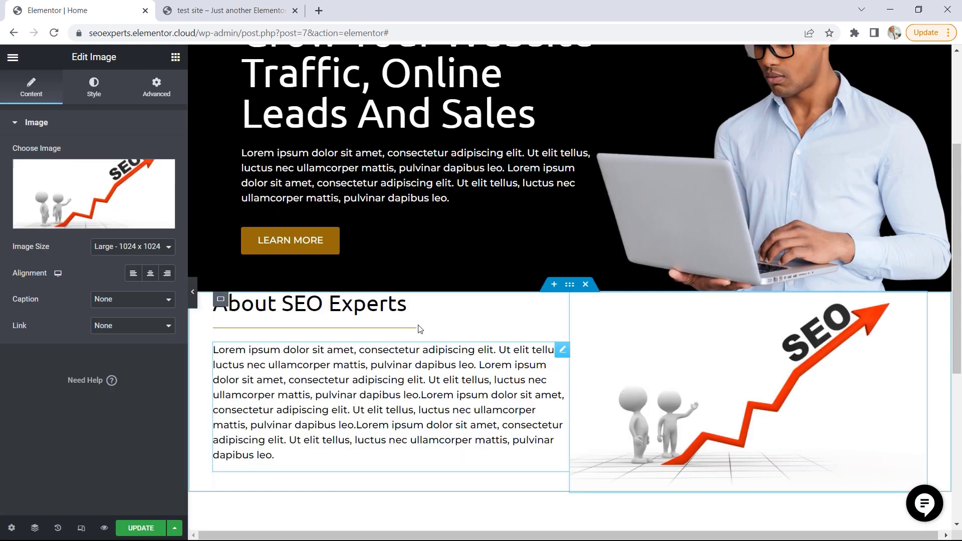
click(129, 247)
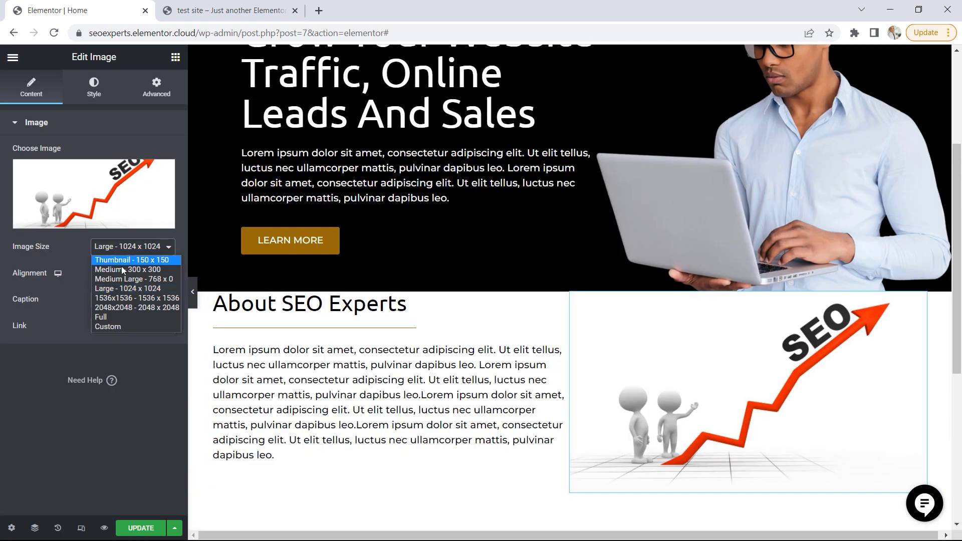
click(116, 316)
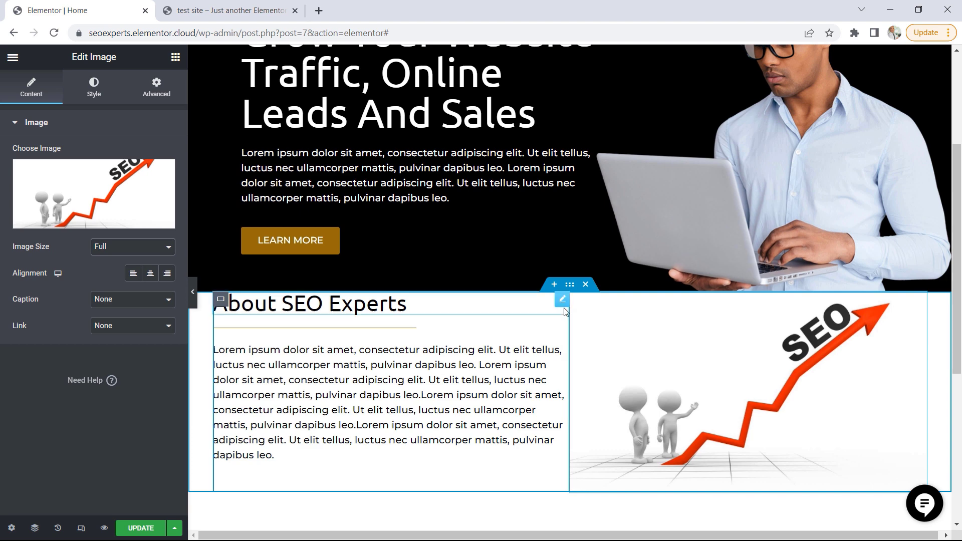
Set the About SEO Experts container's top and bottom padding to 50 px with the sides at 0, and update the page
click(209, 11)
scroll(476, 190, up, 3)
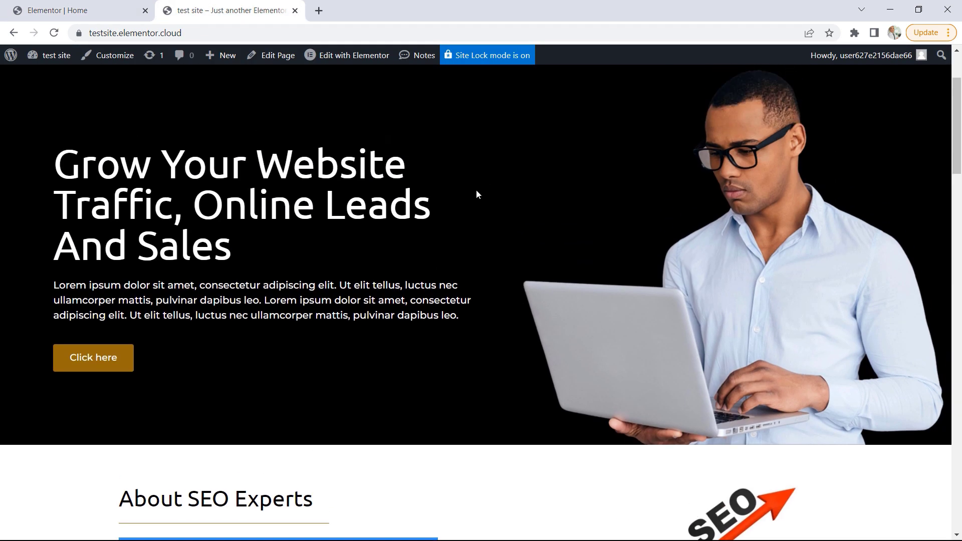
scroll(576, 288, down, 2)
click(84, 7)
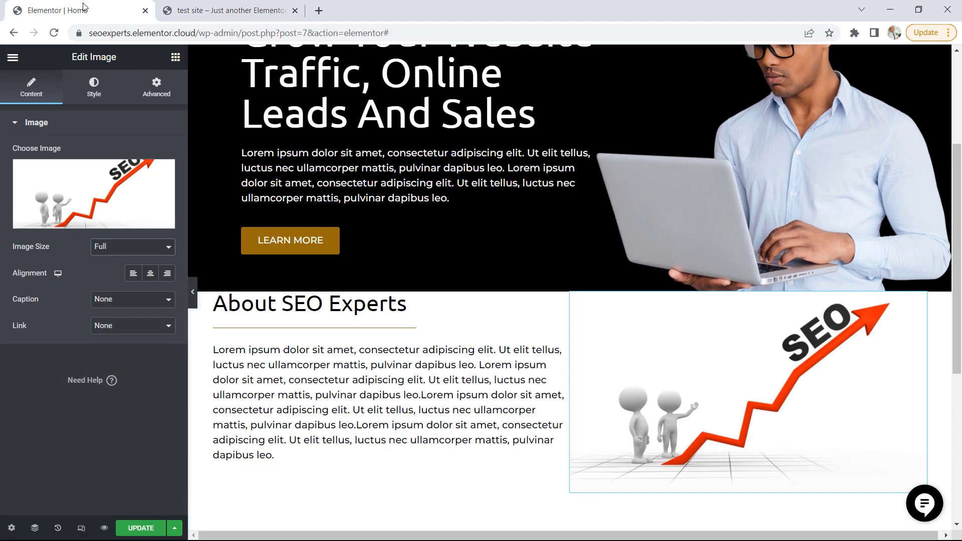
click(570, 289)
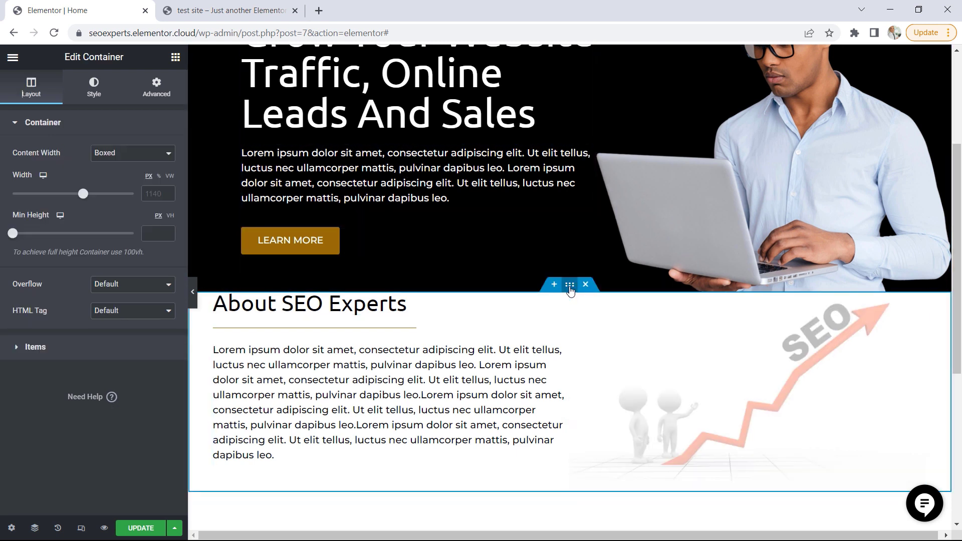
click(162, 94)
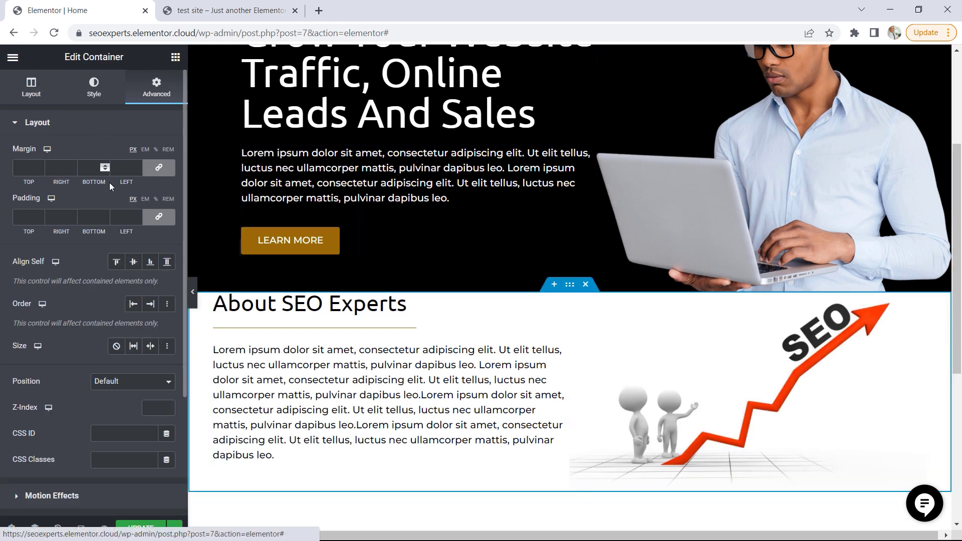
click(159, 216)
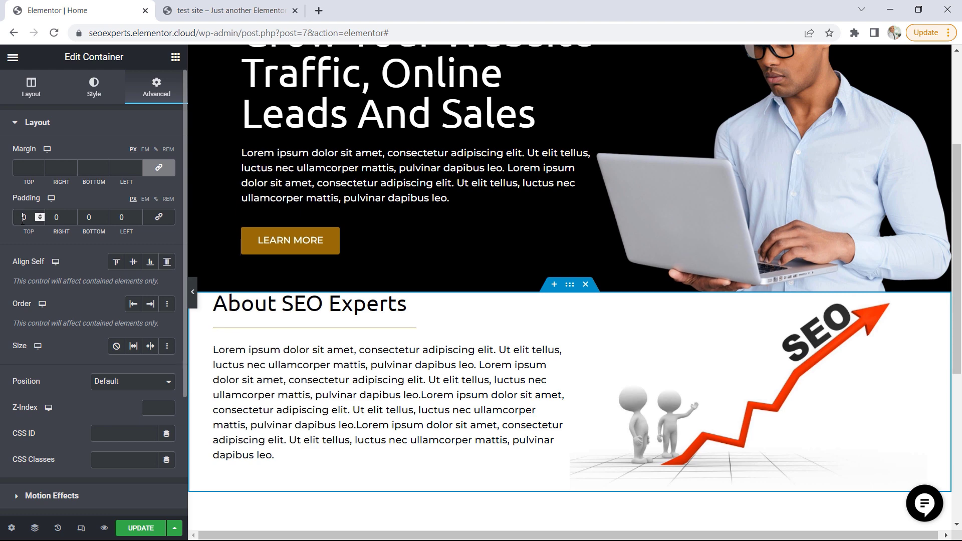
click(20, 219)
text(5)
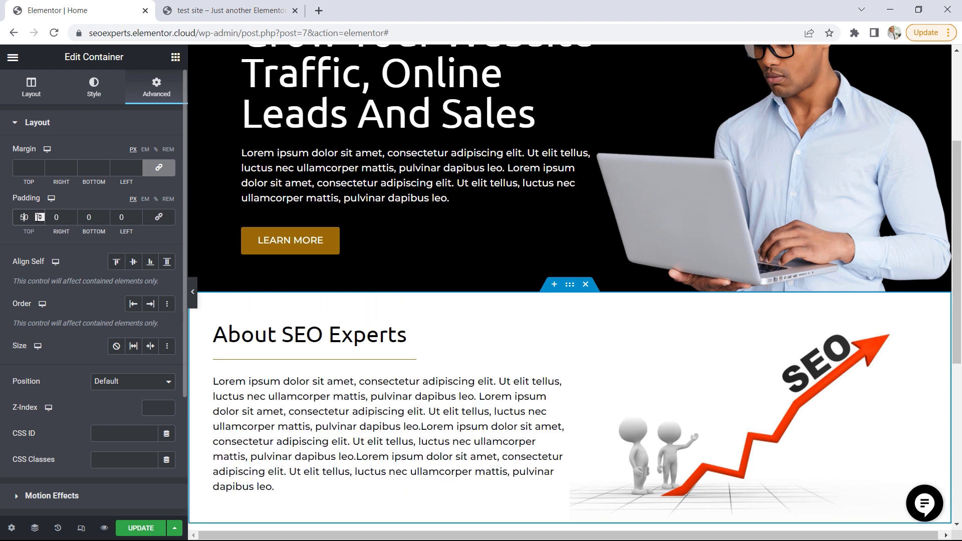
click(88, 217)
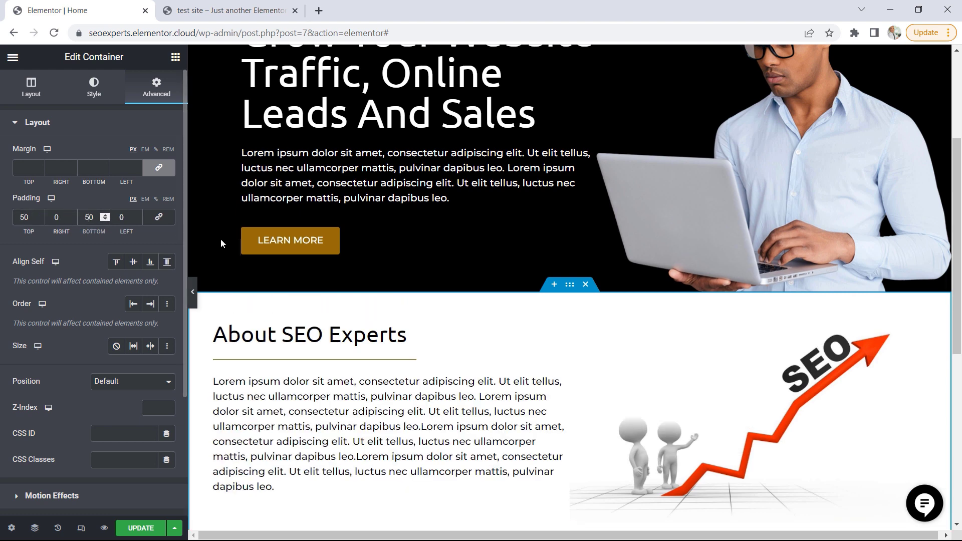
text(5)
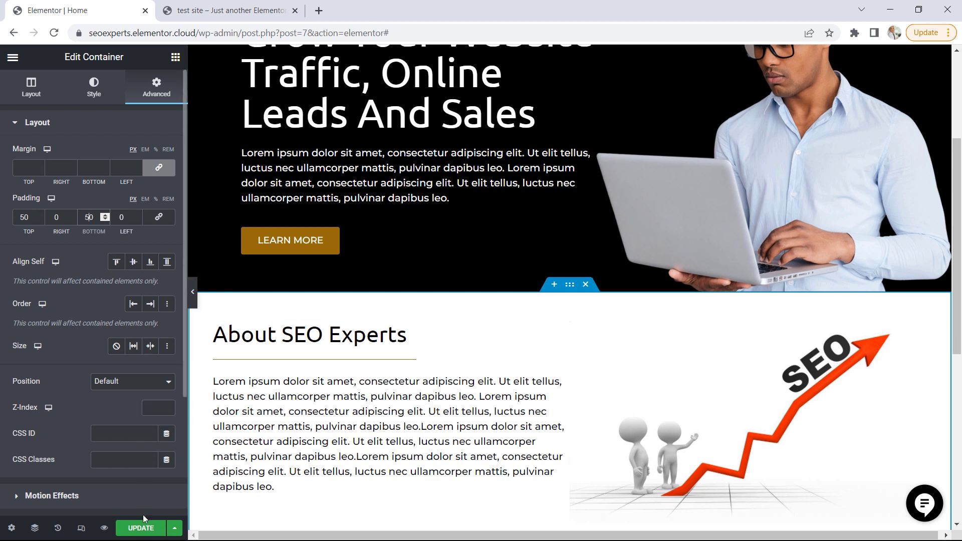
click(142, 529)
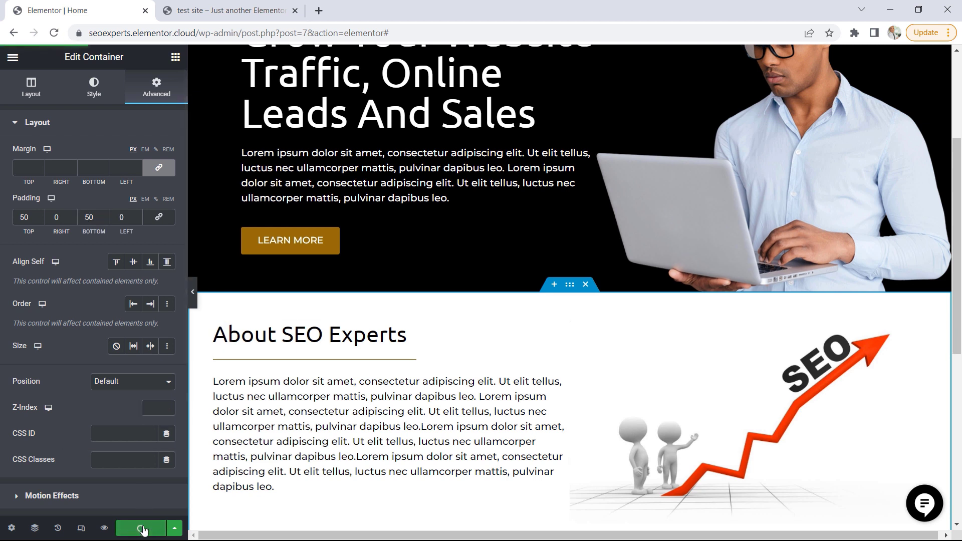
View the live Home page in a new browser tab, reload it and check the About SEO Experts section
click(13, 57)
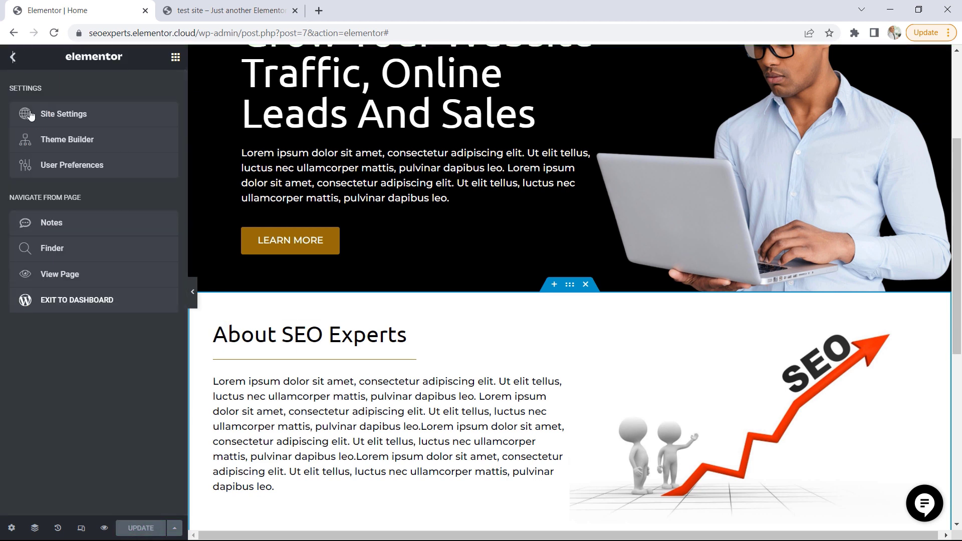
right_click(64, 275)
click(81, 283)
click(202, 9)
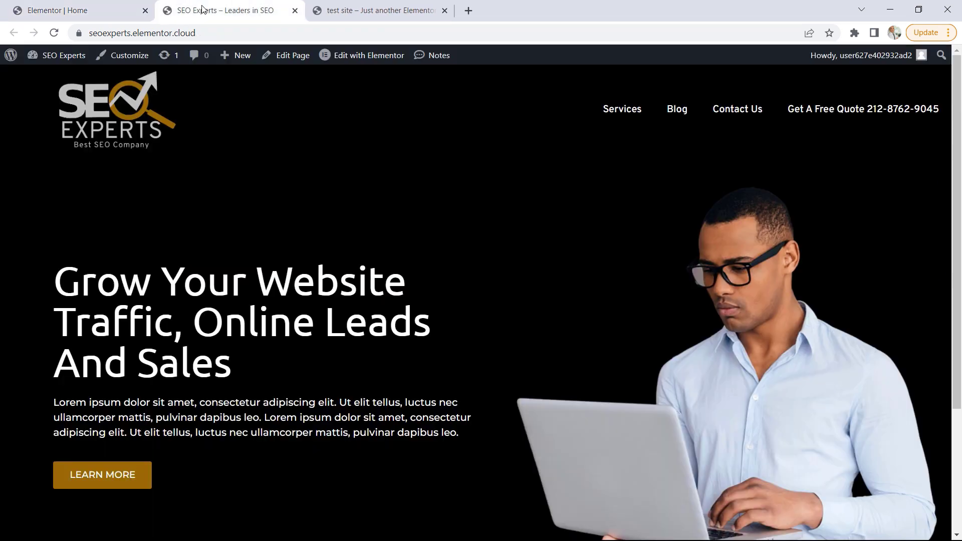
drag(958, 120, 901, 167)
key(F5)
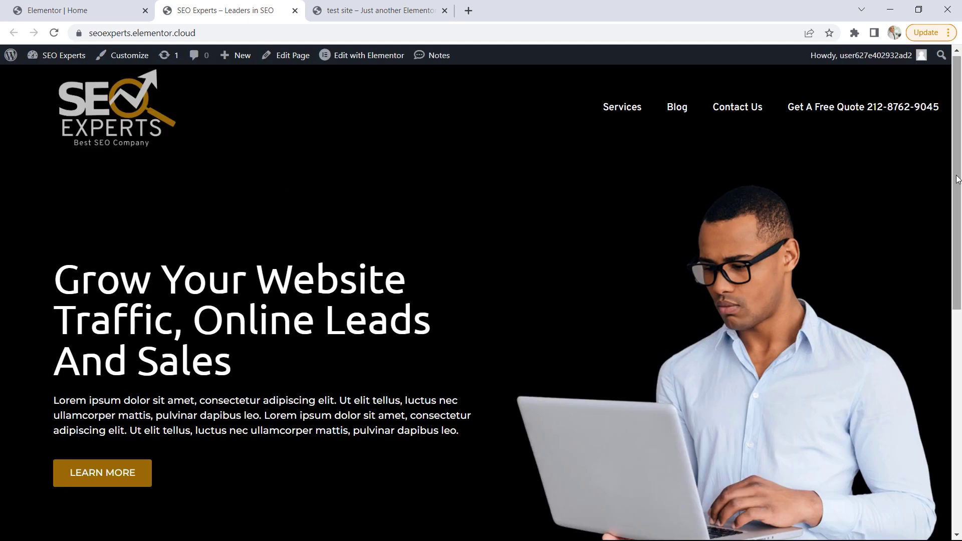
drag(958, 175, 952, 341)
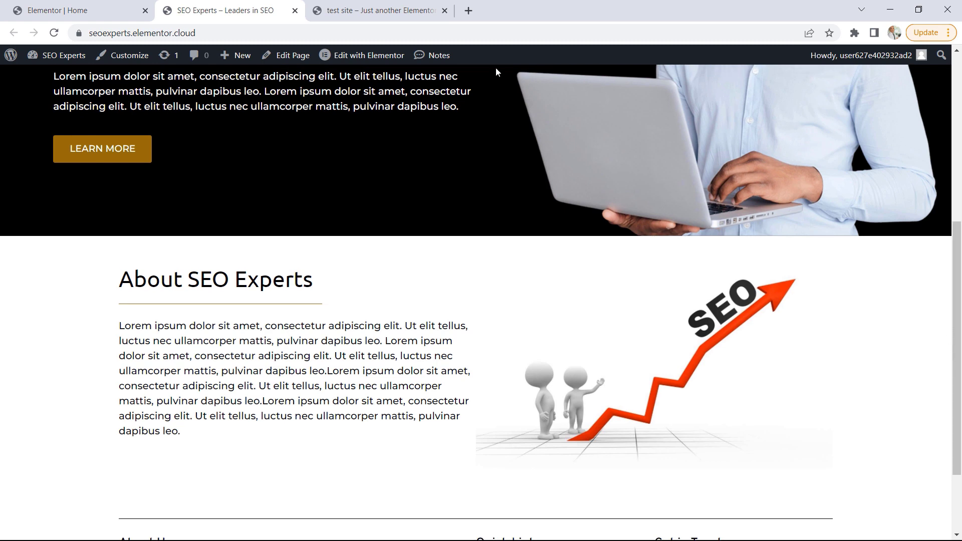
Switch to the test site demo and examine the heading, divider and service boxes of its Our Services section
click(399, 9)
click(873, 364)
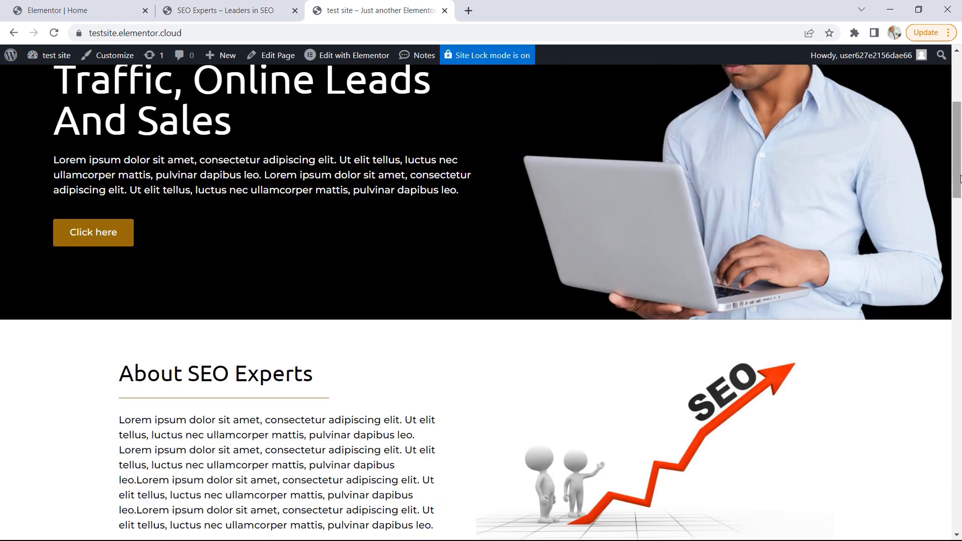
drag(957, 175, 947, 276)
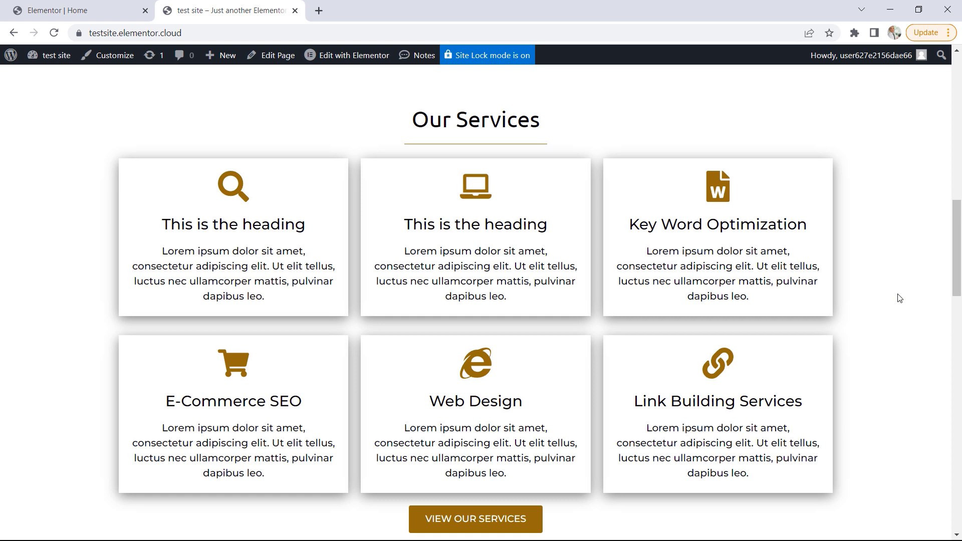
drag(543, 125, 410, 121)
click(407, 148)
Back in the Home page editor, add a Direction Column container below the About SEO Experts section
click(62, 11)
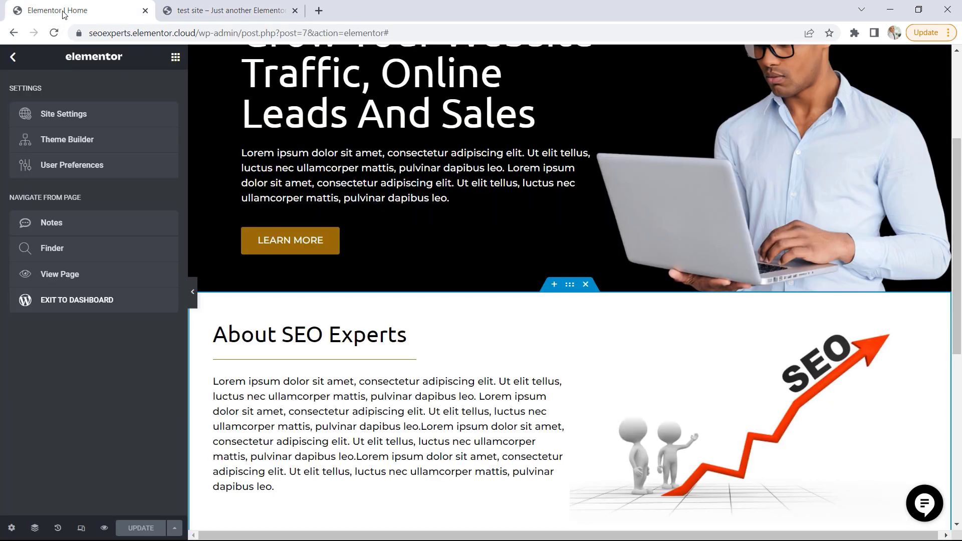
scroll(552, 323, down, 2)
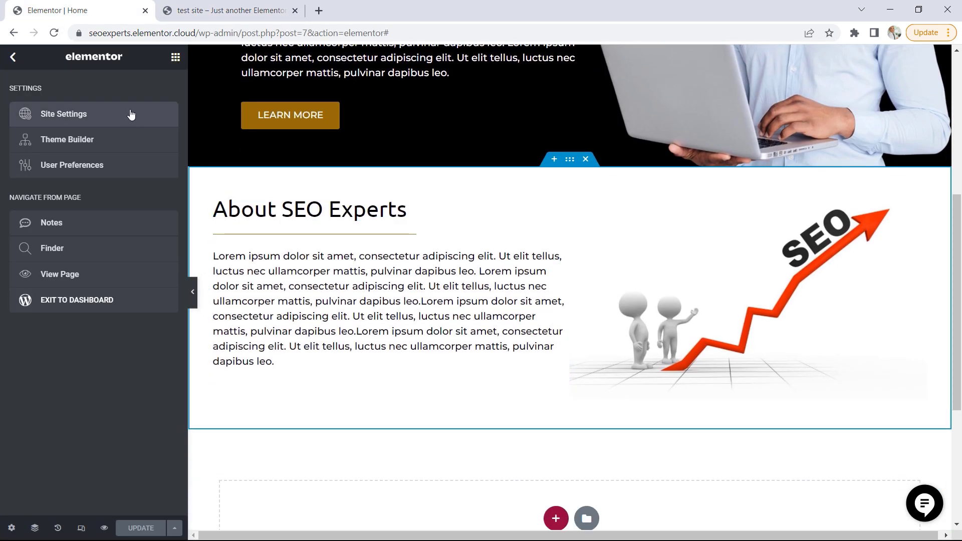
click(175, 57)
scroll(617, 363, down, 4)
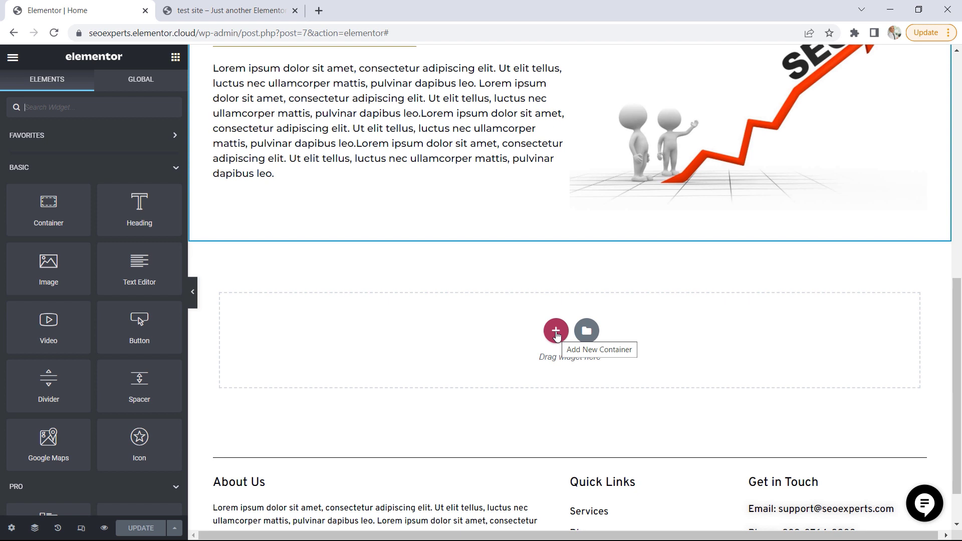
click(556, 332)
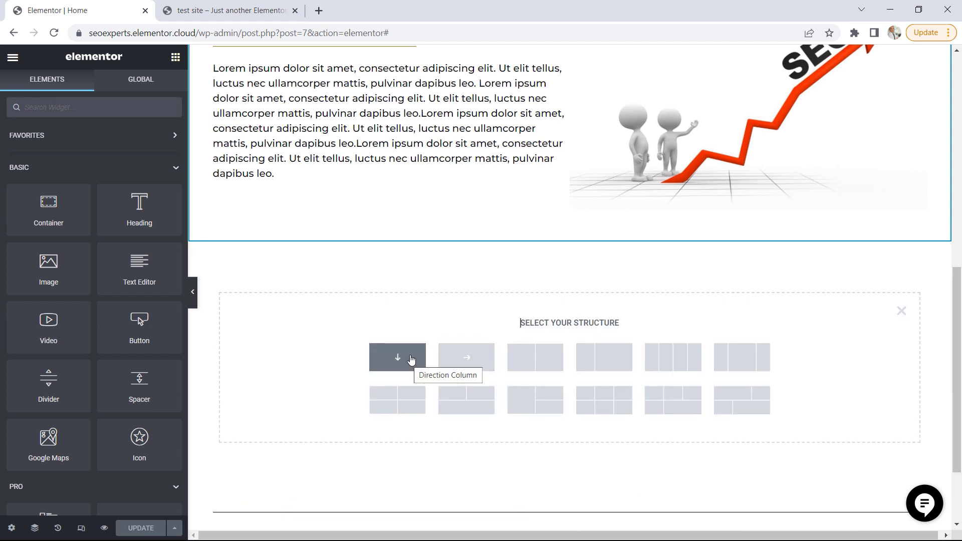
click(223, 10)
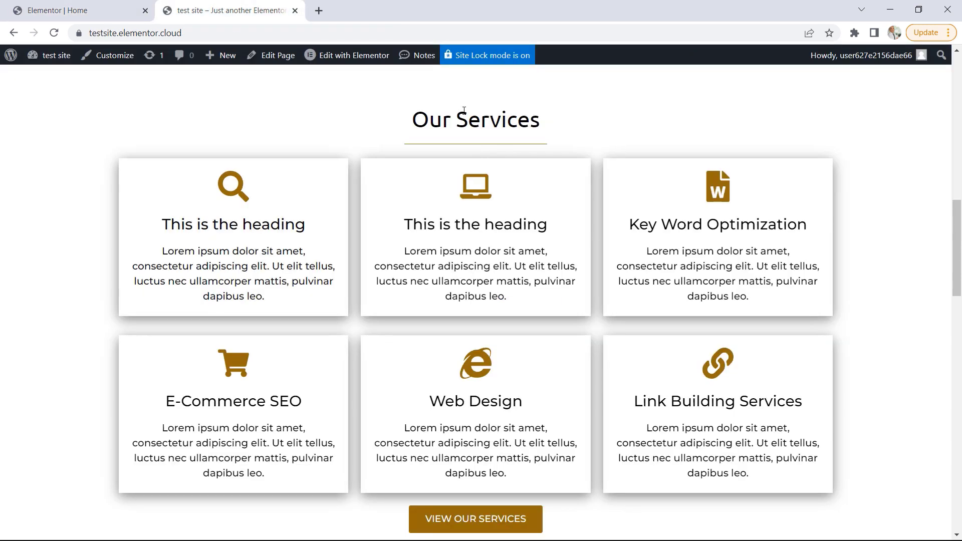
drag(442, 123, 477, 141)
click(66, 15)
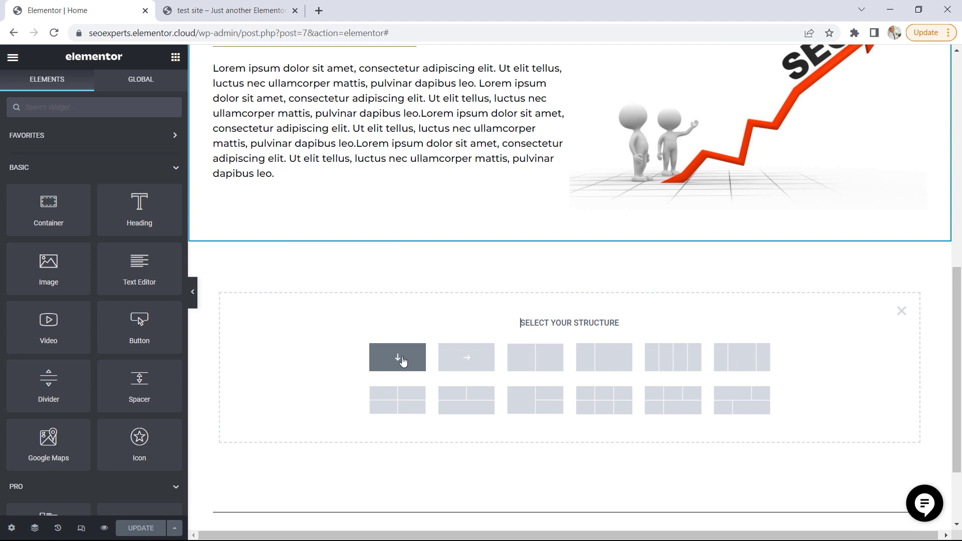
click(401, 361)
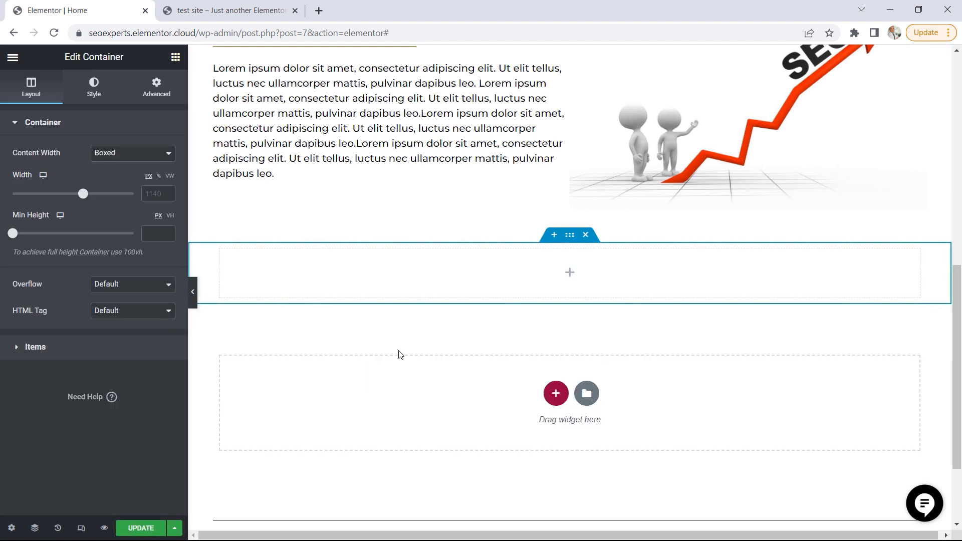
Add a Heading widget to the new empty container
click(176, 56)
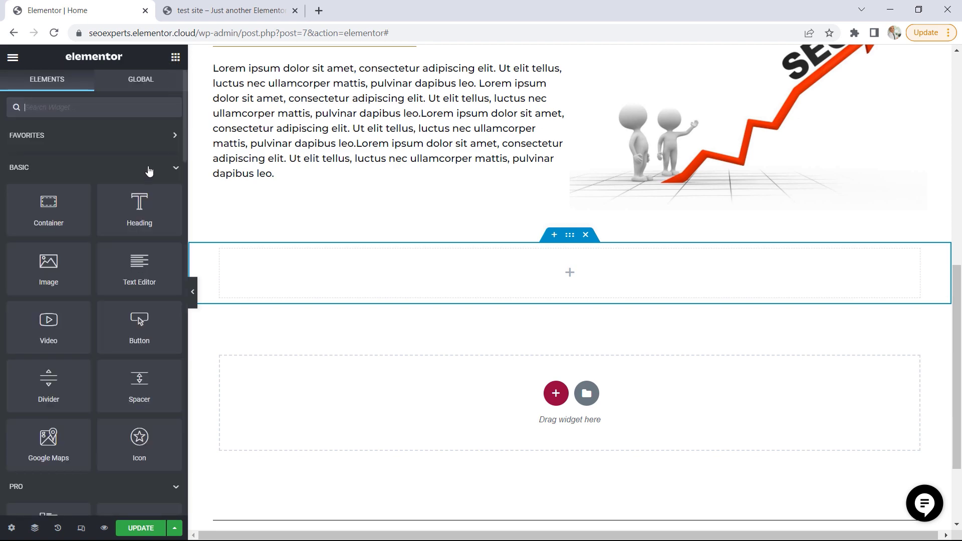
drag(140, 208, 582, 282)
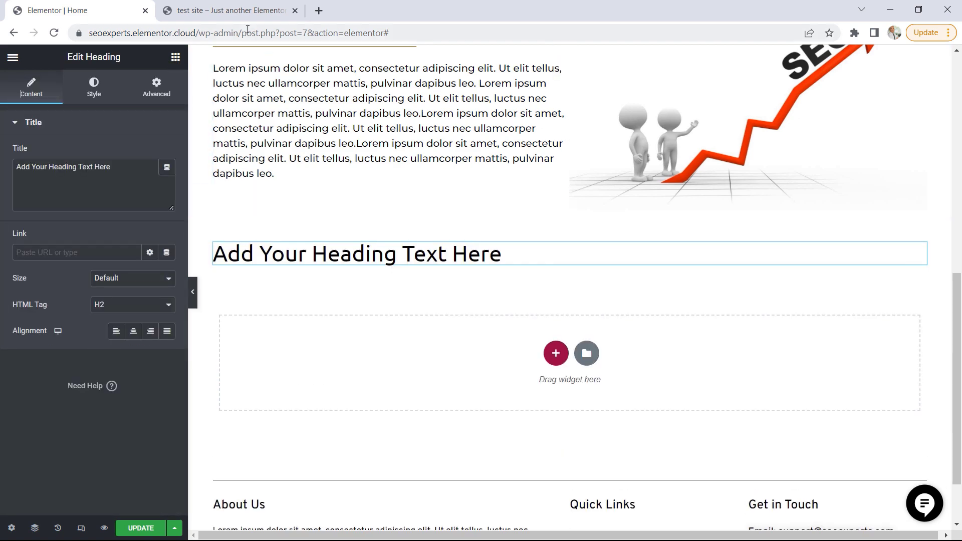
click(236, 17)
click(484, 127)
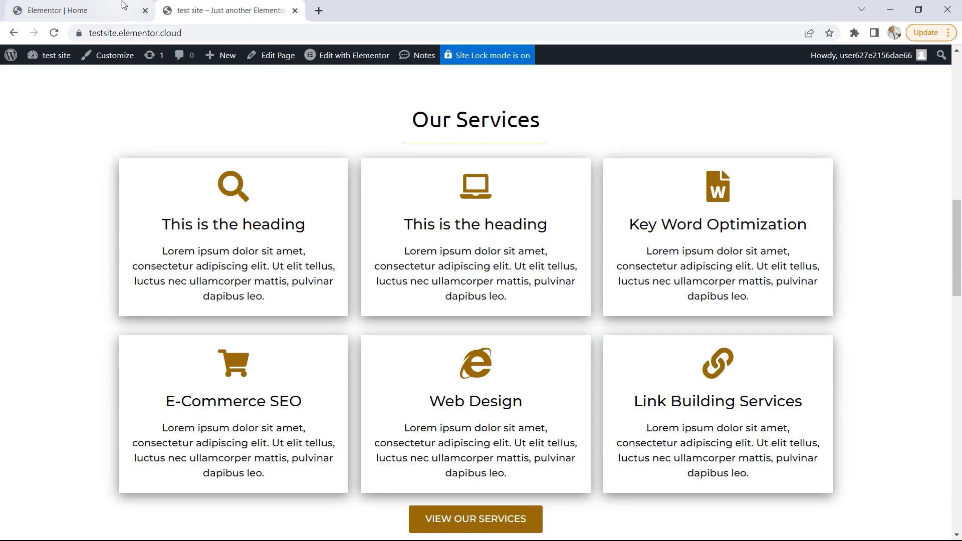
click(100, 11)
Switch to the test site demo and copy its Our Services heading text
click(282, 15)
drag(550, 131, 411, 121)
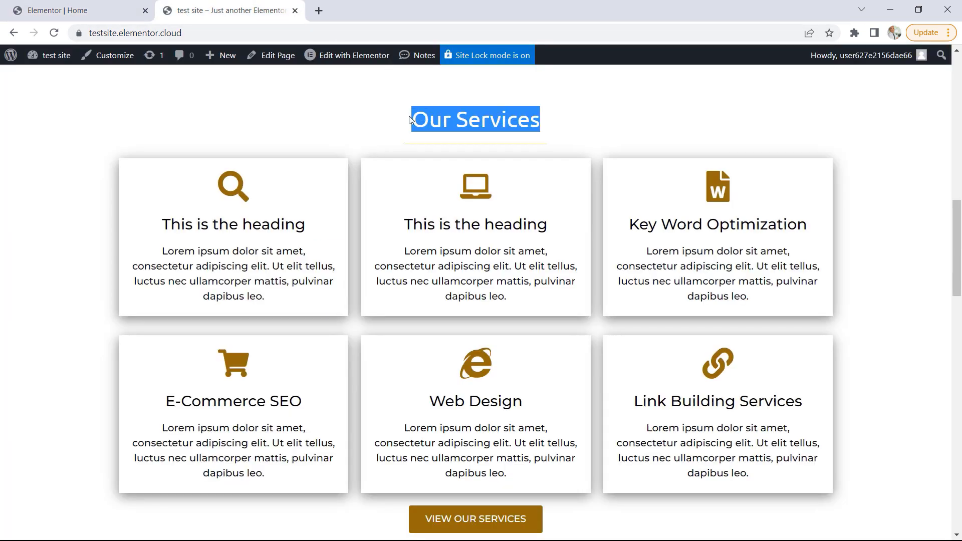
right_click(436, 116)
click(457, 122)
Back in the Home page editor, replace the new heading's placeholder title with the copied Our Services text and center it
click(104, 4)
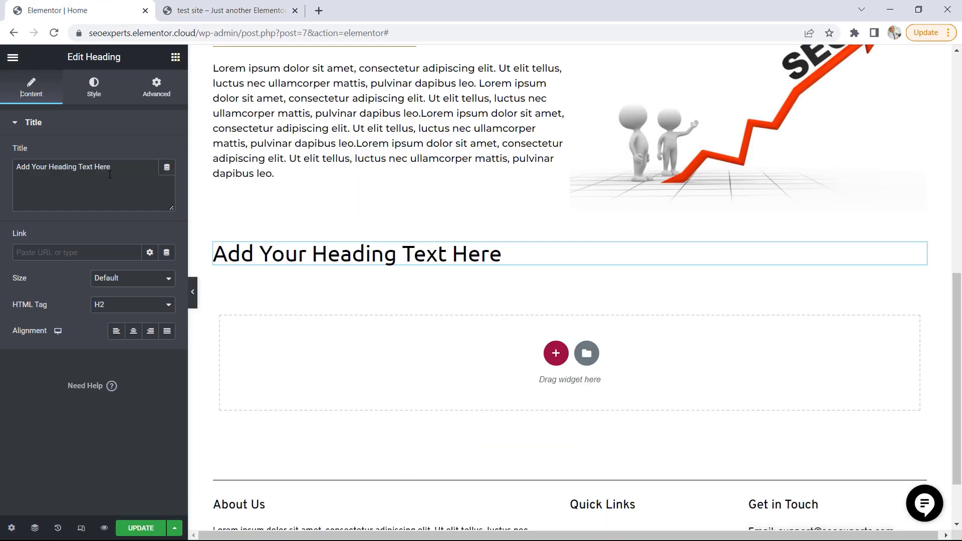
drag(113, 167, 9, 165)
key(ctrl+v)
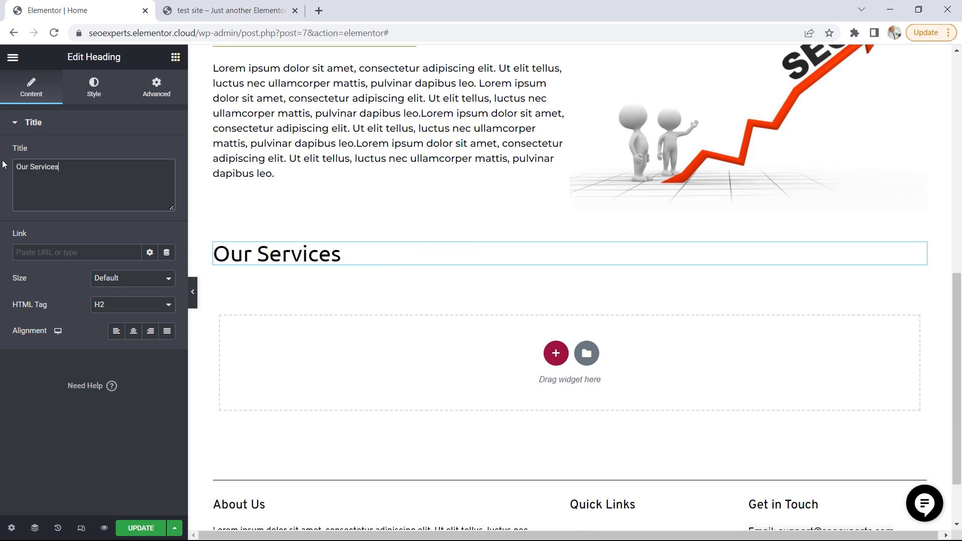
click(133, 331)
Add a centered Divider widget below the Our Services heading and narrow it to about 25% width
click(175, 56)
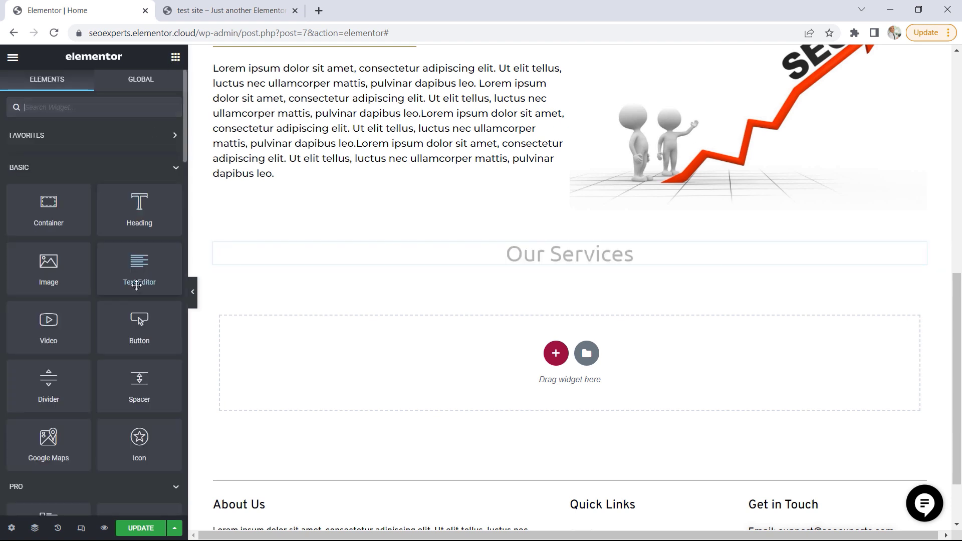
drag(47, 368, 552, 275)
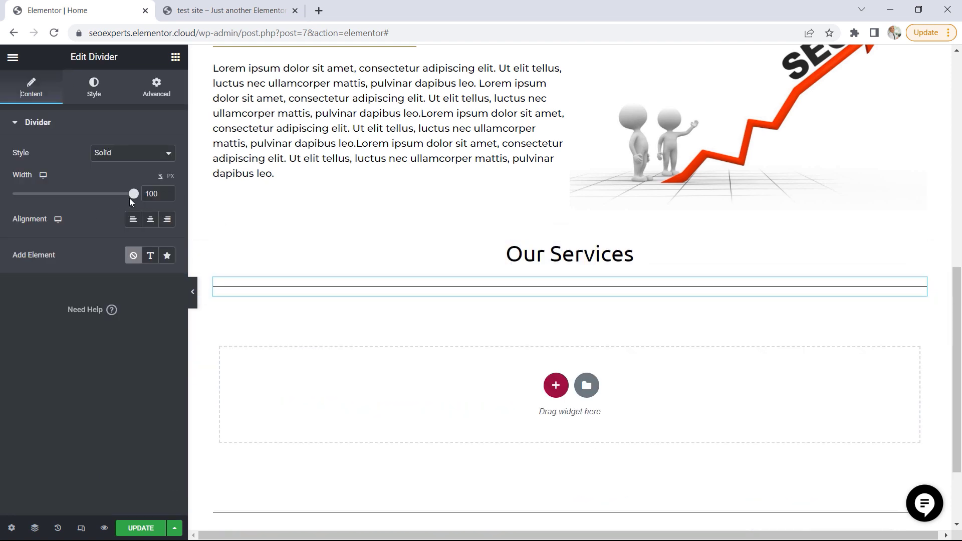
click(150, 219)
drag(133, 199, 40, 190)
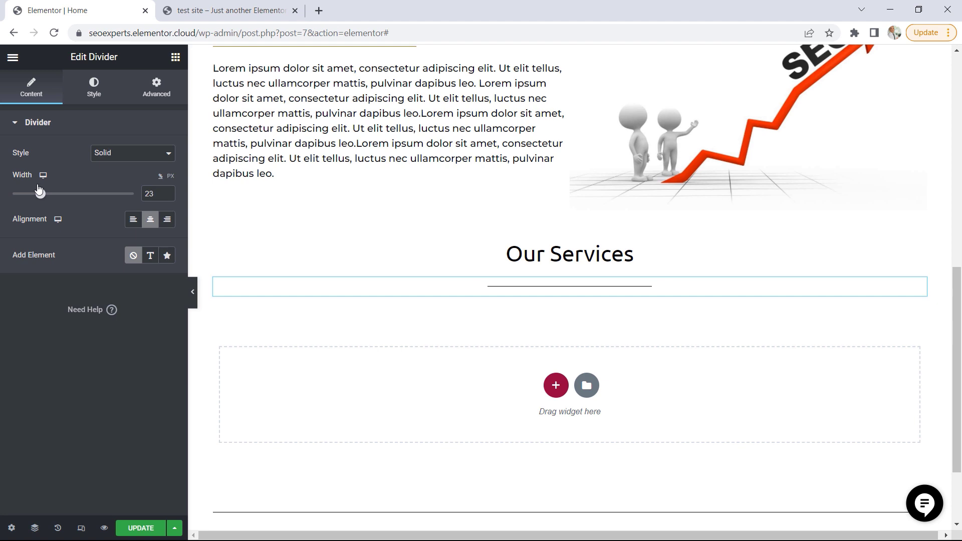
click(168, 192)
Give the Our Services divider the Accent global color and reduce its gap to 2
click(95, 90)
click(149, 153)
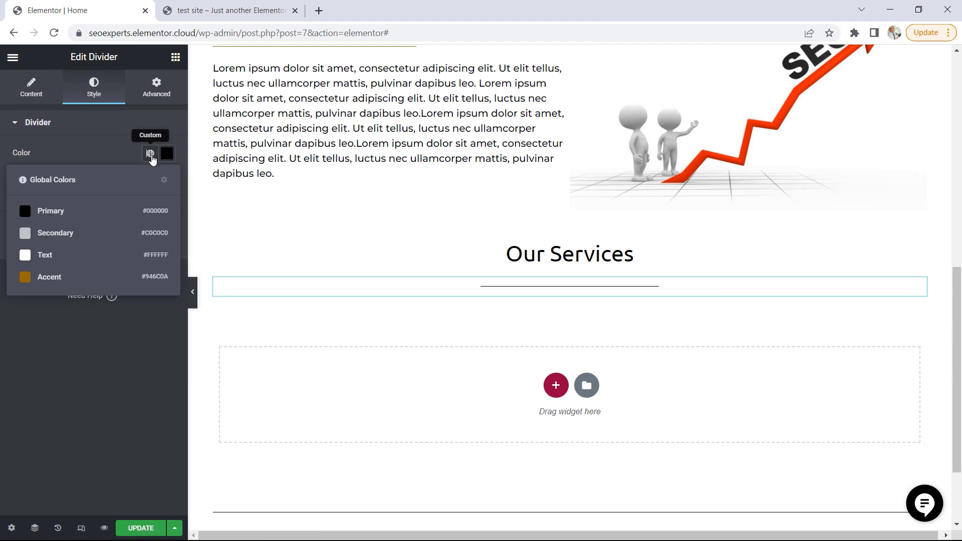
click(44, 278)
drag(47, 250, 13, 242)
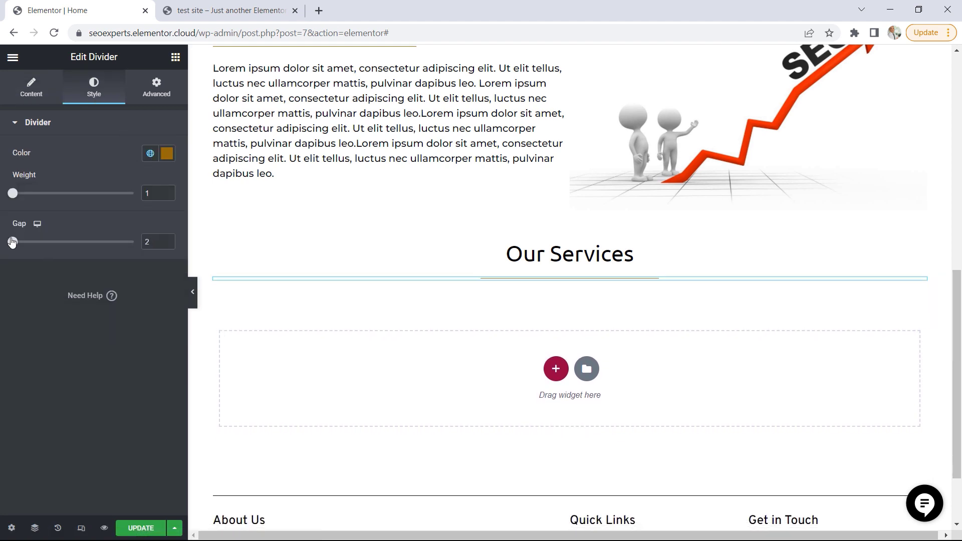
click(219, 10)
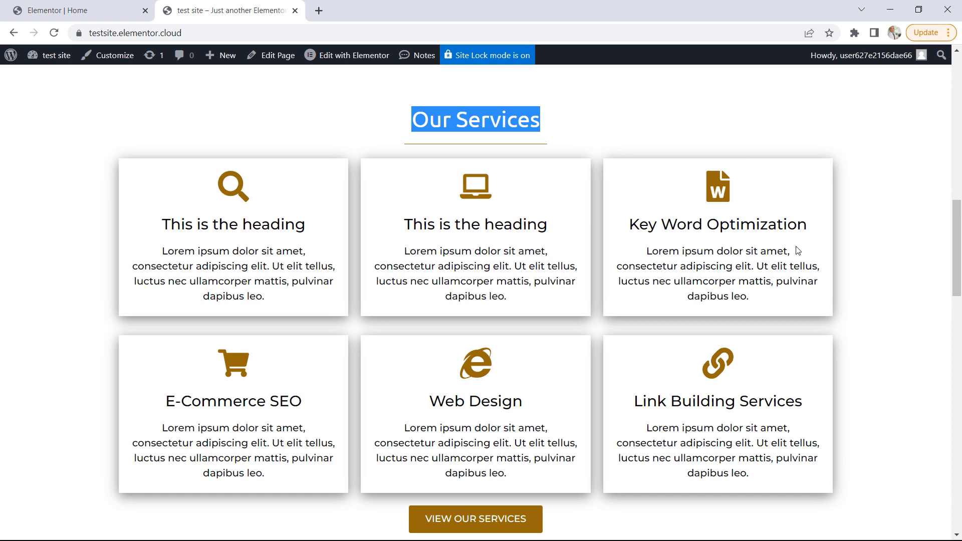
click(81, 10)
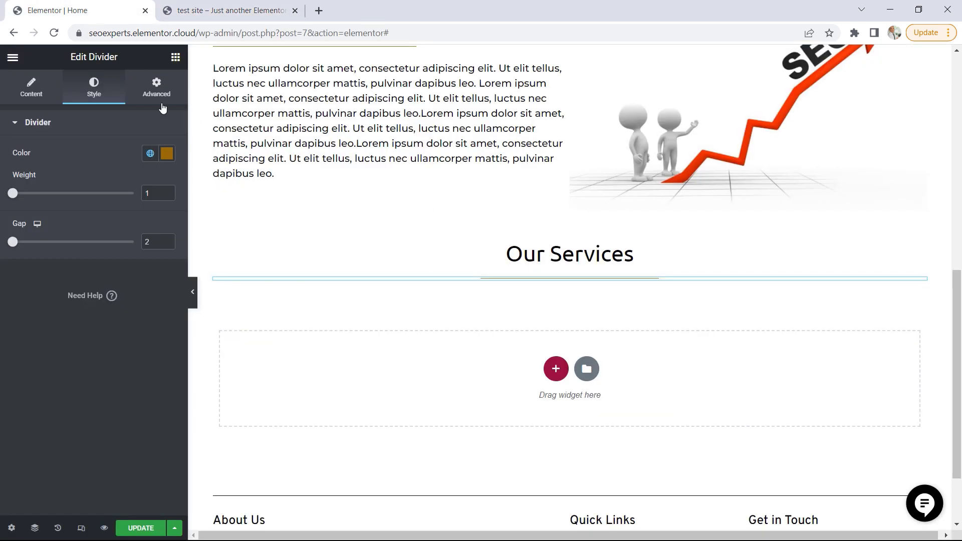
Add a Container below the Our Services divider and check the service cards on the test site demo
click(174, 57)
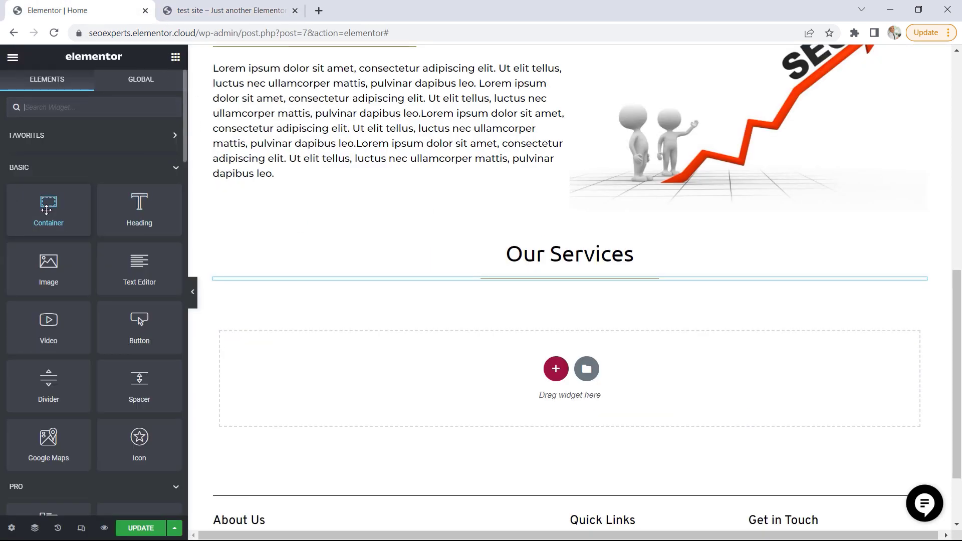
drag(46, 210, 546, 288)
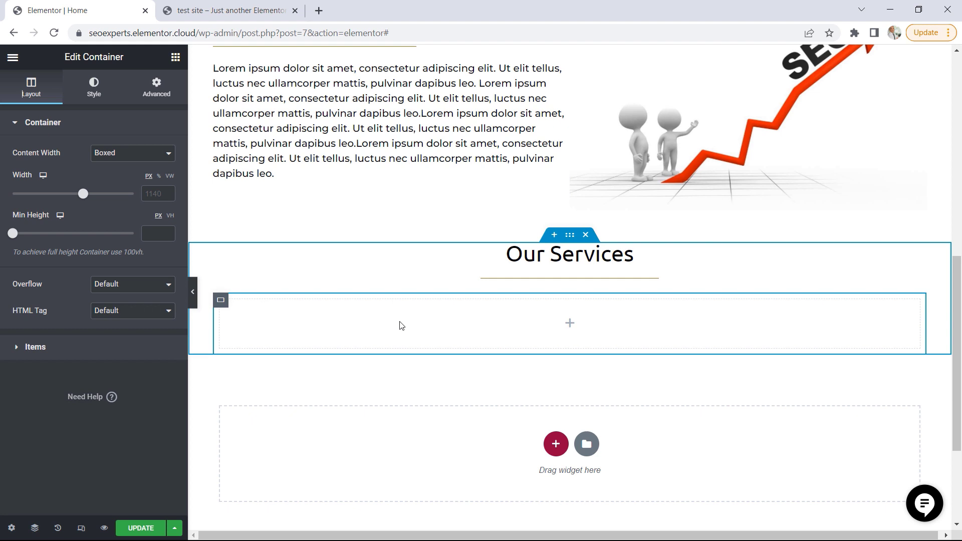
click(221, 10)
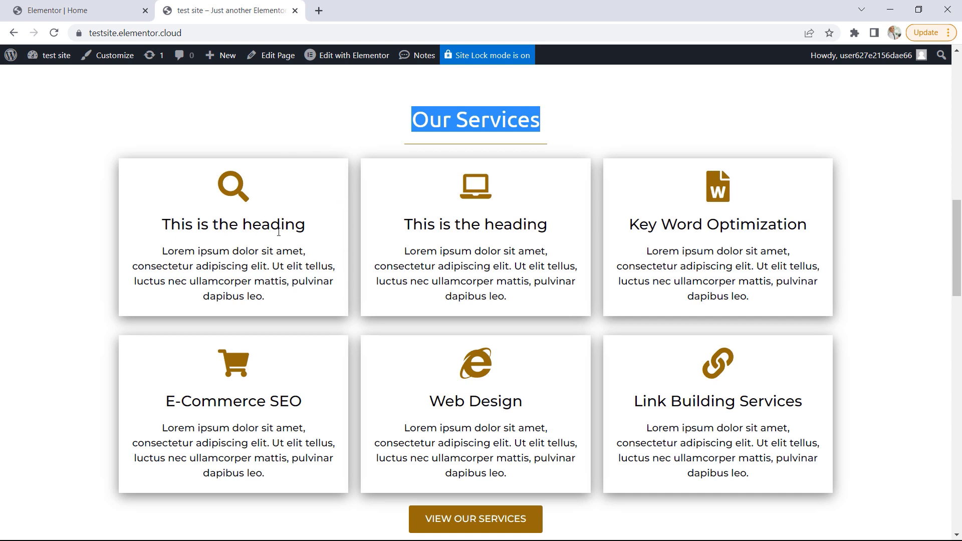
click(79, 11)
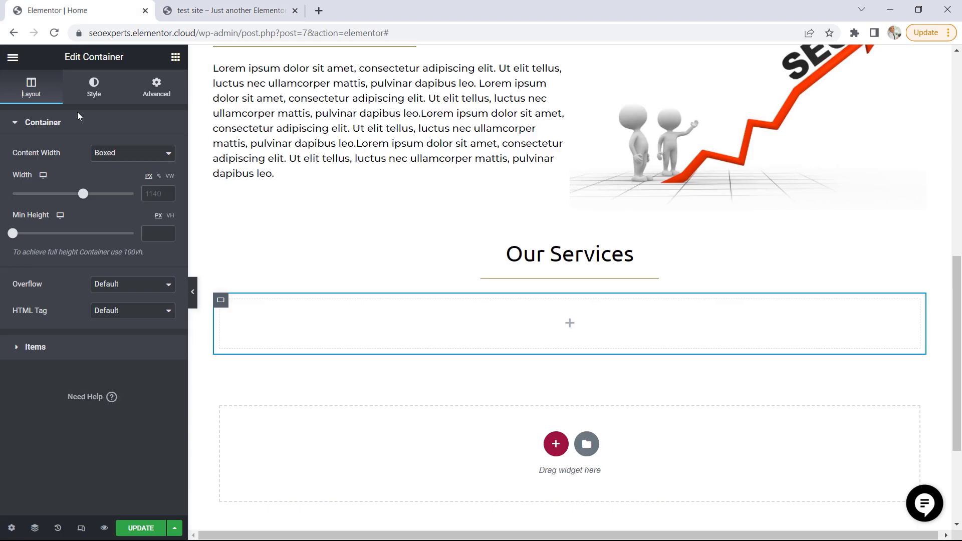
Add an Icon Box widget inside the new container under the Our Services divider
click(172, 58)
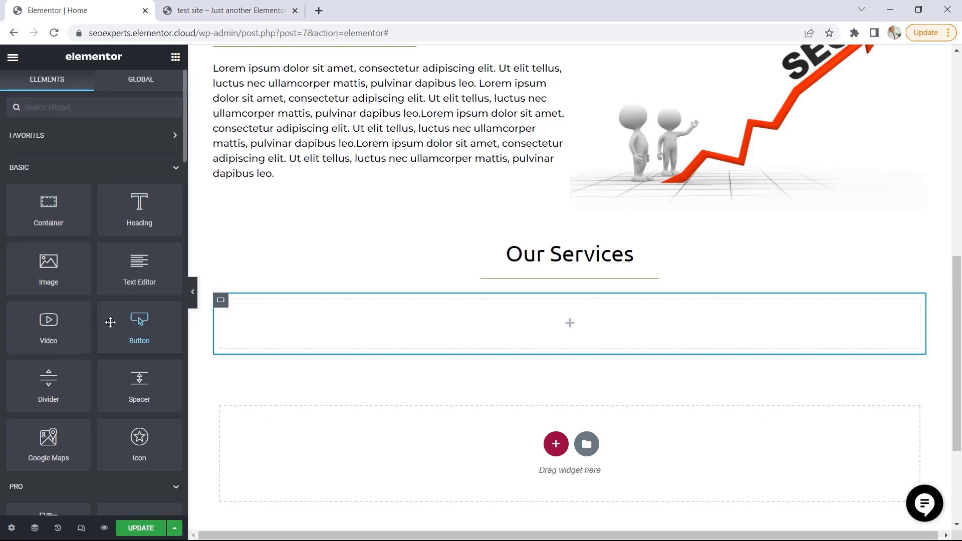
scroll(110, 321, down, 5)
scroll(110, 321, down, 15)
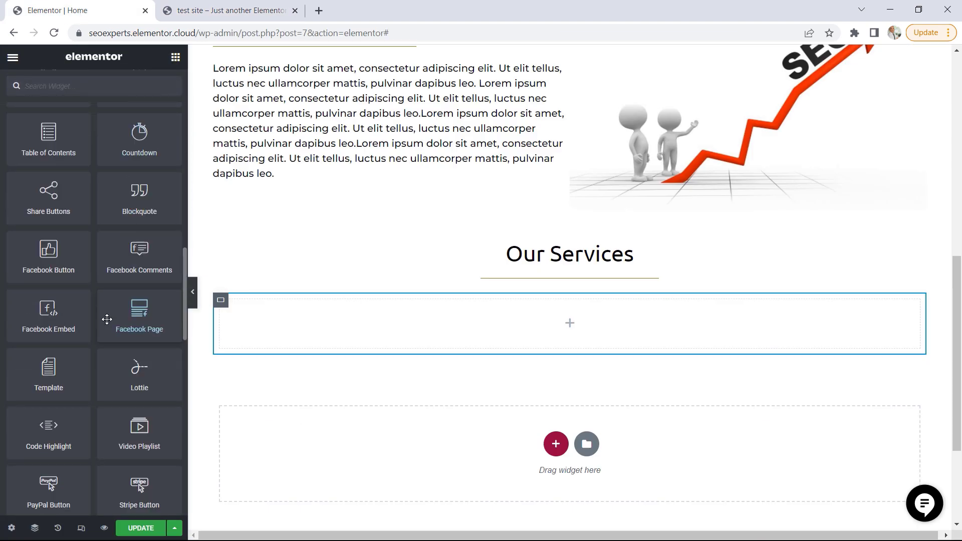
scroll(106, 319, down, 3)
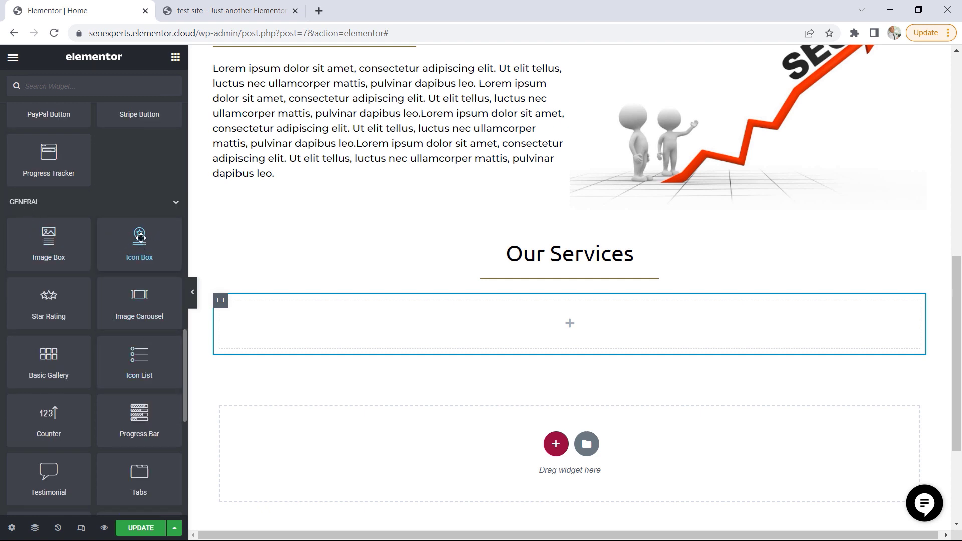
drag(137, 236, 479, 321)
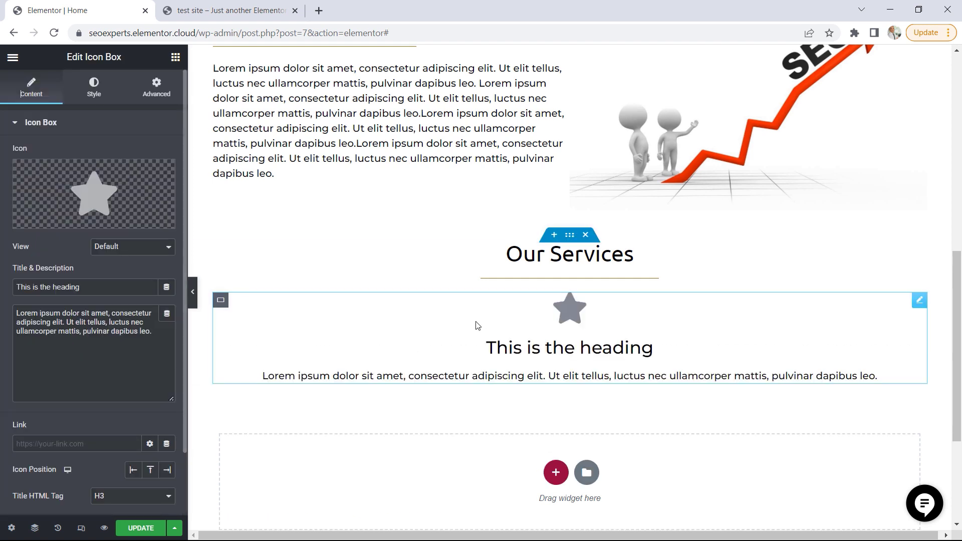
Copy the Key Word Optimization title from the test site demo and replace the icon box's placeholder title with it
click(218, 14)
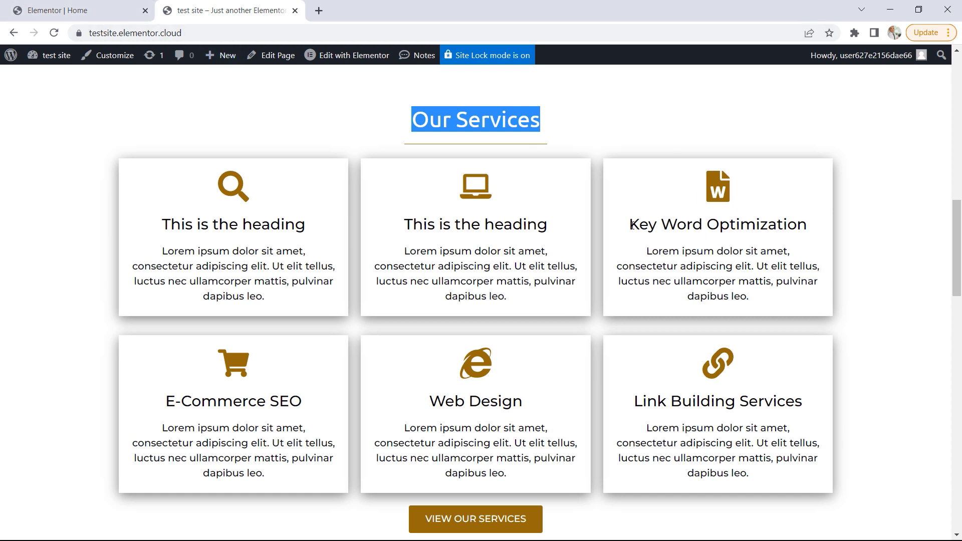
drag(632, 225, 830, 232)
right_click(817, 226)
click(842, 237)
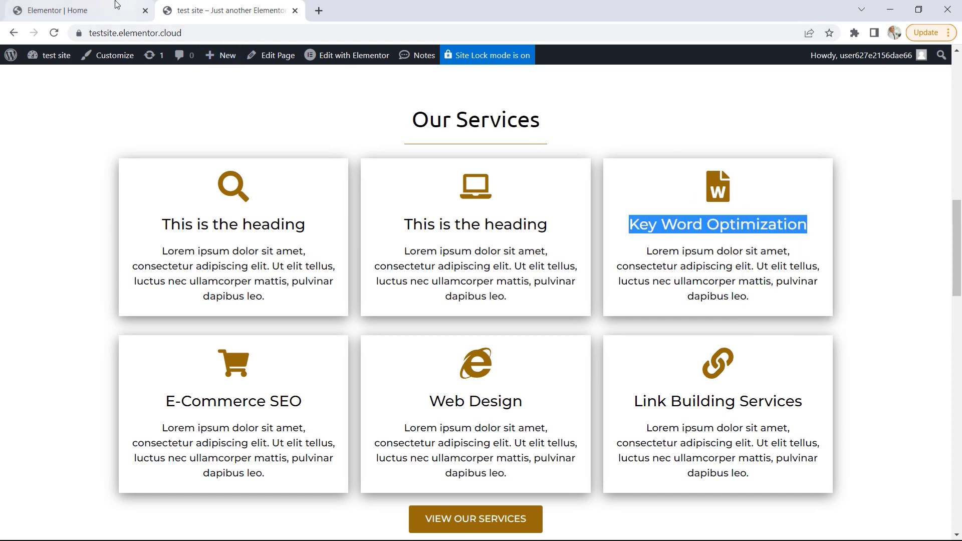
click(75, 10)
drag(150, 287, 9, 288)
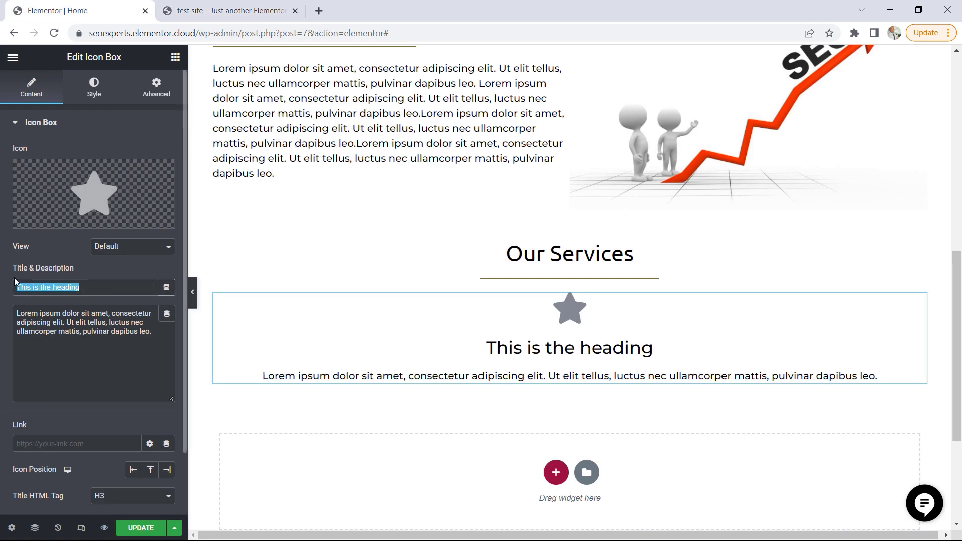
key(ctrl+v)
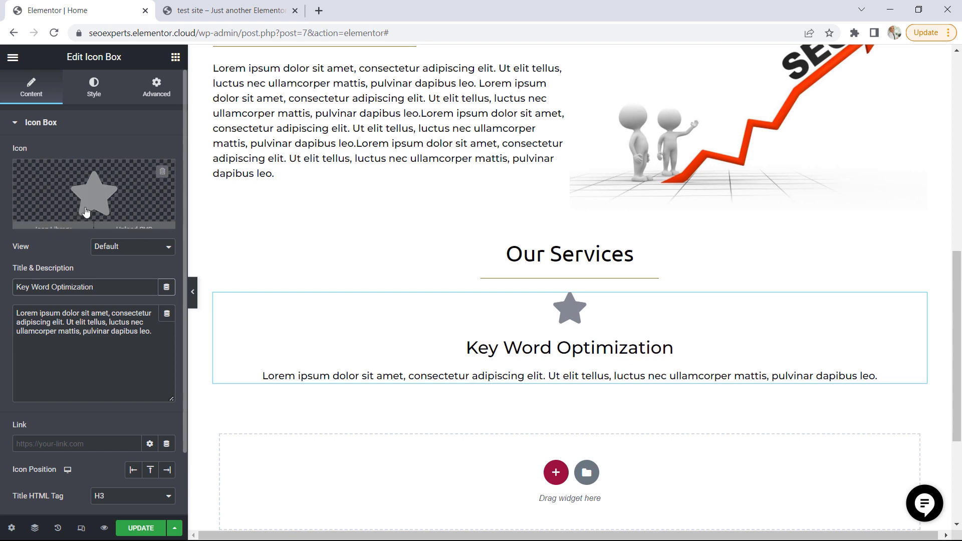
Replace the icon box's star with the solid File word icon, filtering the icon library by "word"
click(108, 190)
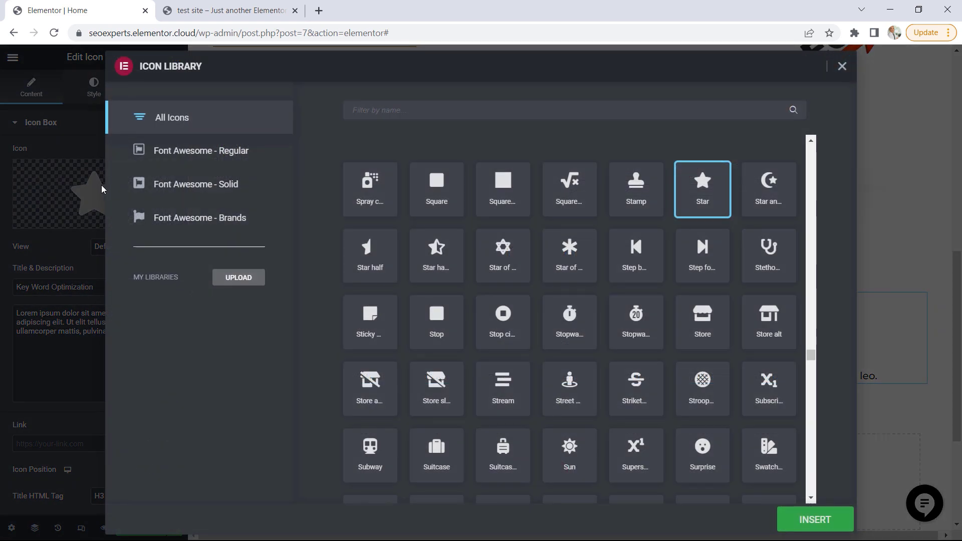
click(384, 111)
text(word)
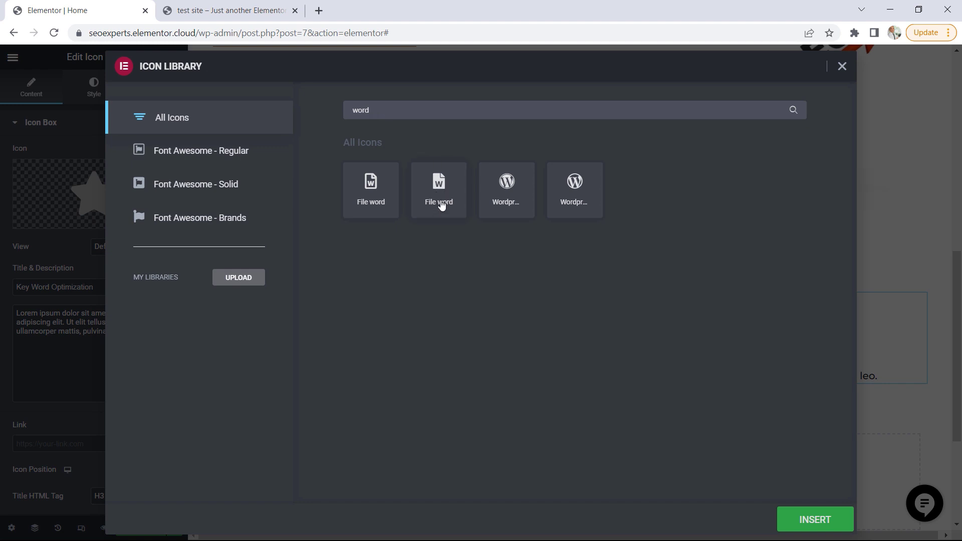
click(441, 204)
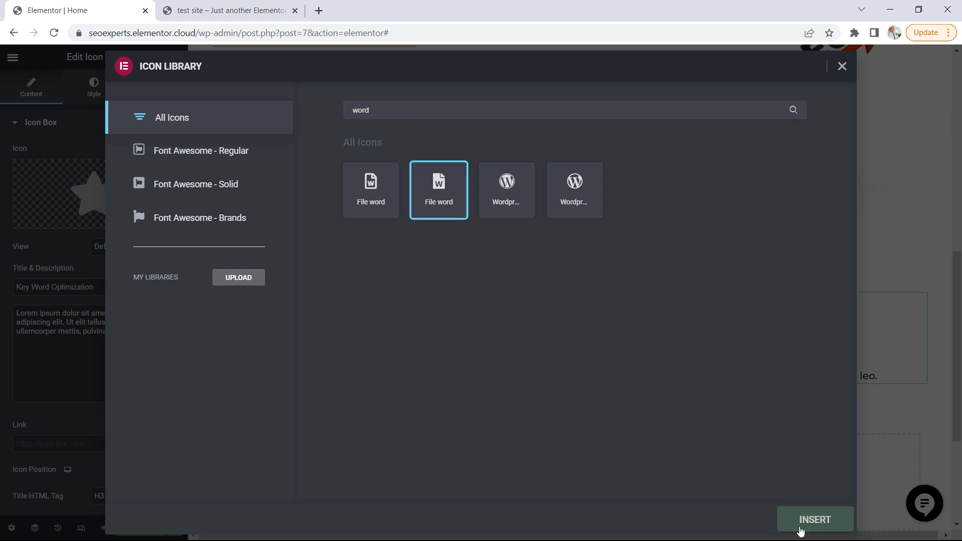
click(800, 521)
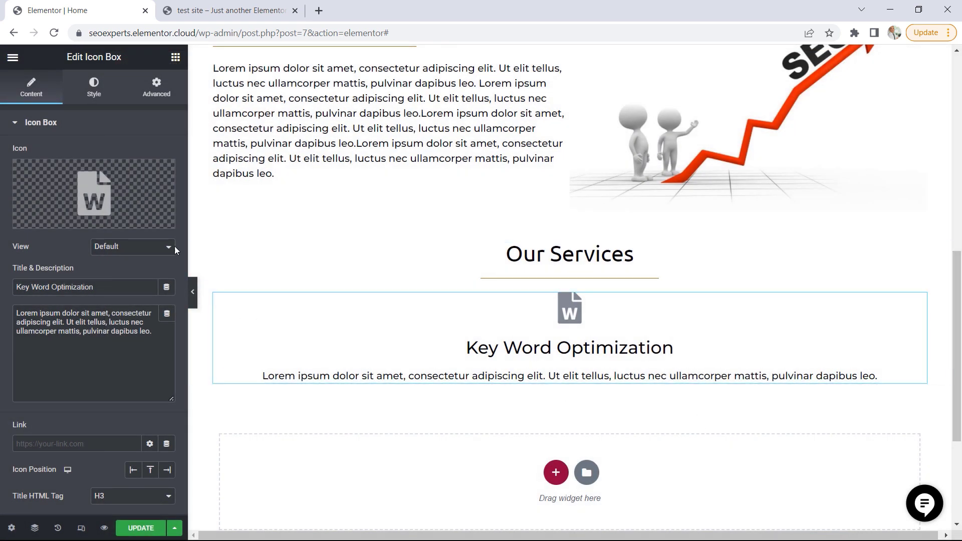
Give the Key Word Optimization icon the Accent global color as its primary color
mouse_move(95, 198)
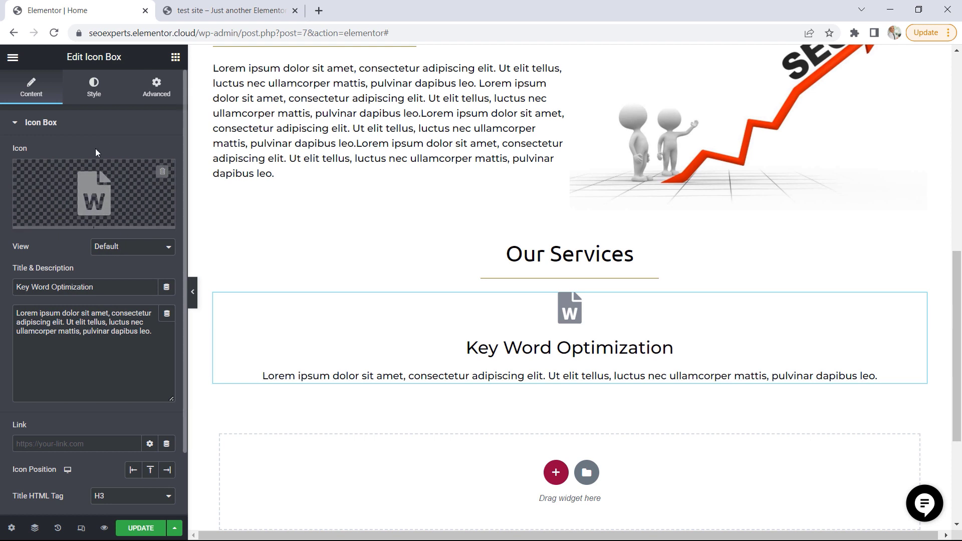
click(94, 95)
click(151, 179)
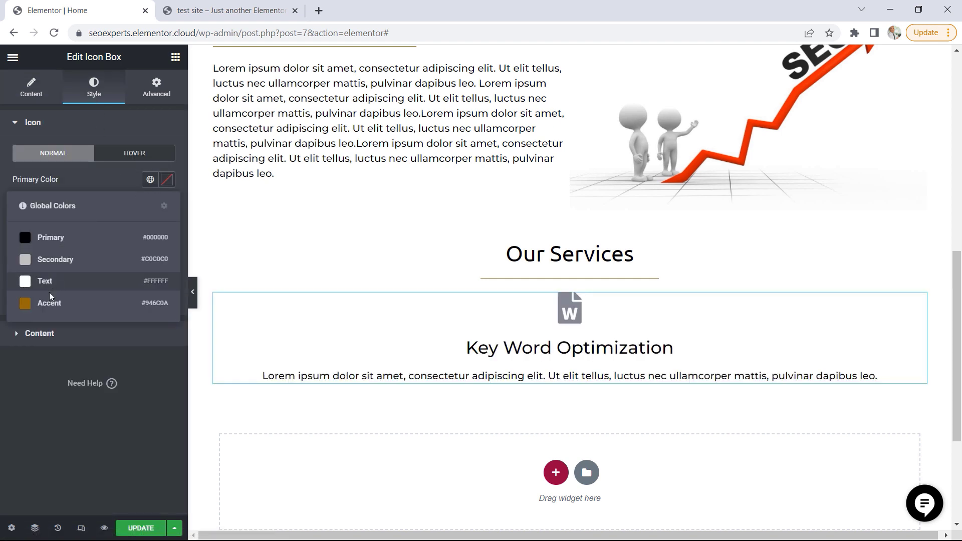
click(49, 303)
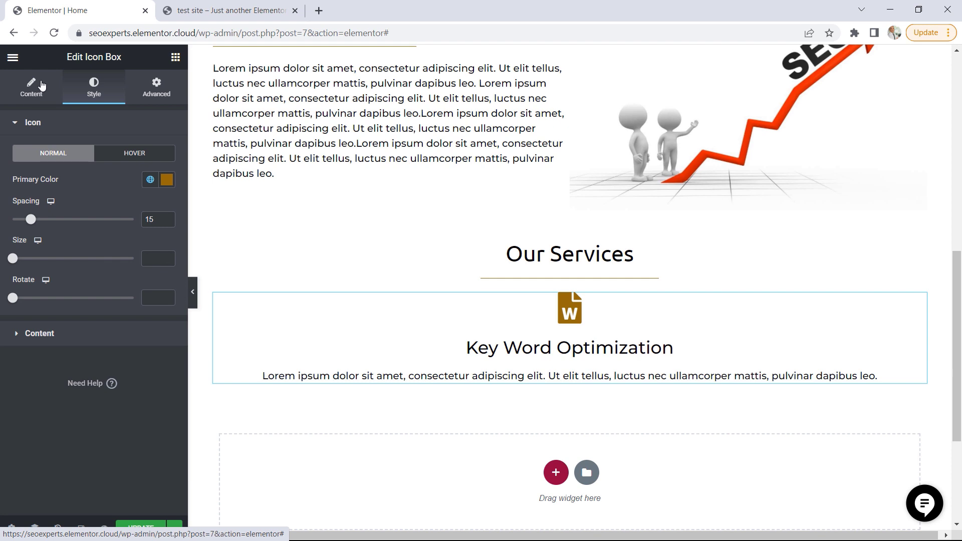
Set the Key Word Optimization icon box's title HTML tag to H4
click(35, 95)
scroll(124, 366, down, 2)
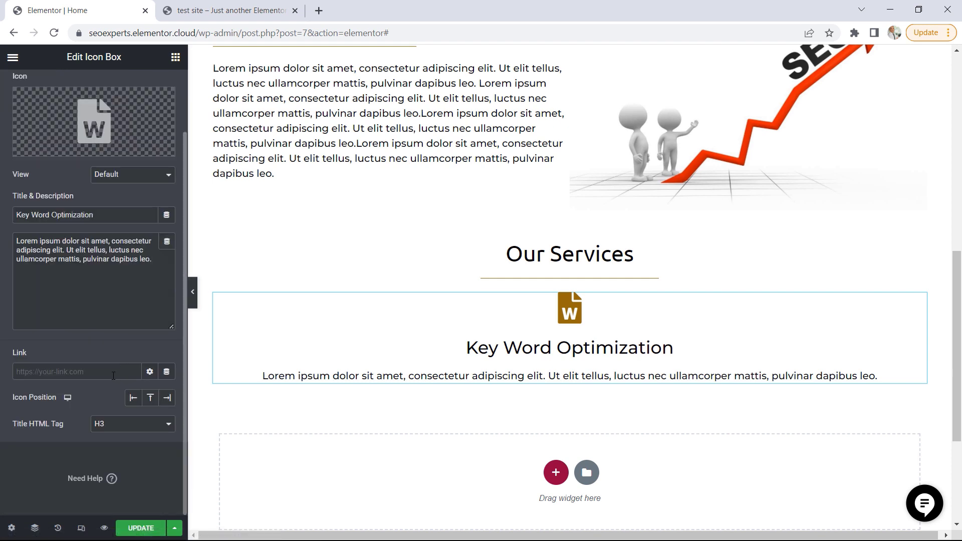
click(133, 425)
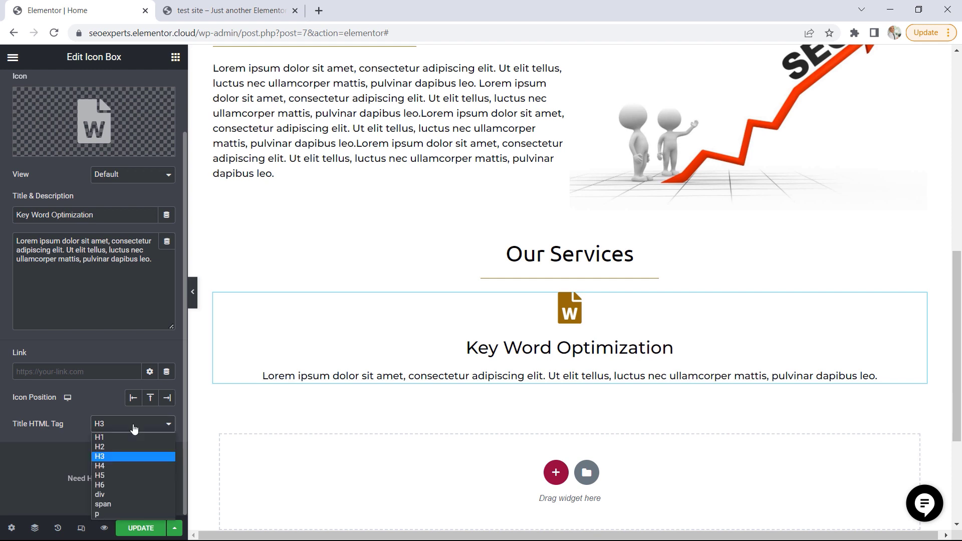
click(112, 466)
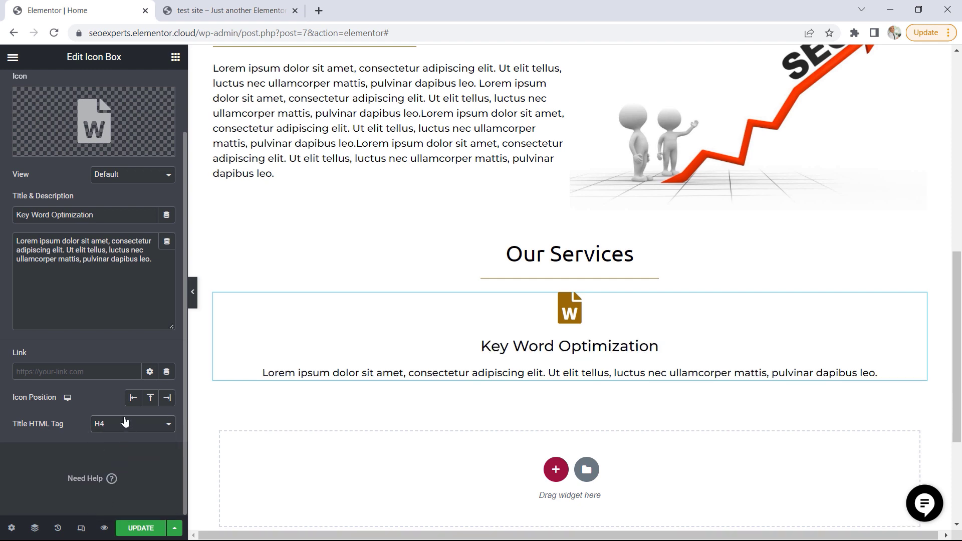
scroll(94, 125, up, 2)
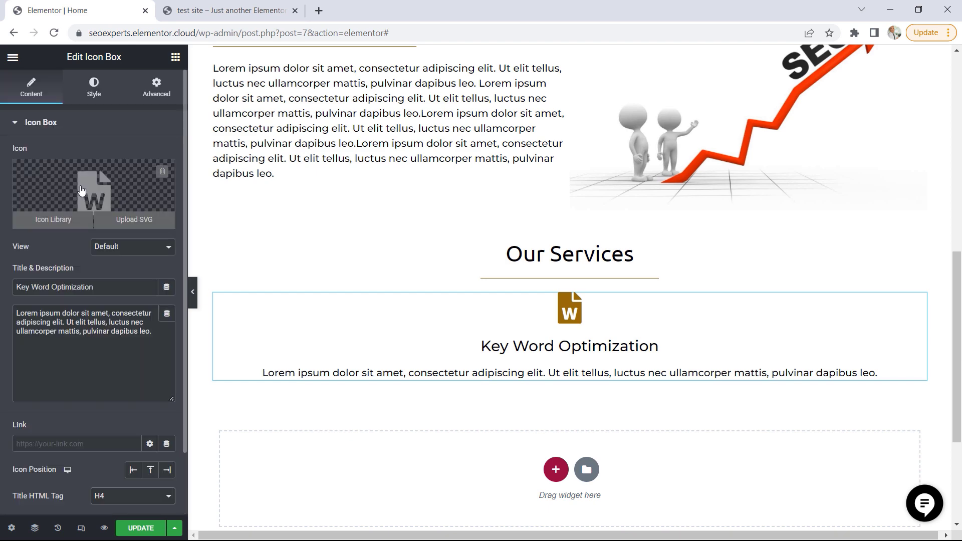
Check the service cards' styling on the test site demo and turn on a box shadow for the Key Word Optimization icon box
click(94, 87)
click(234, 12)
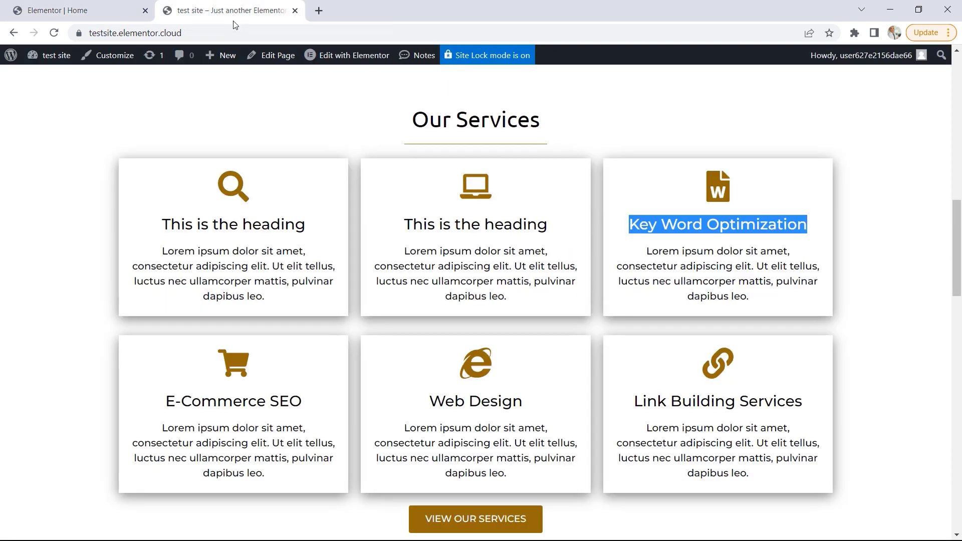
click(885, 238)
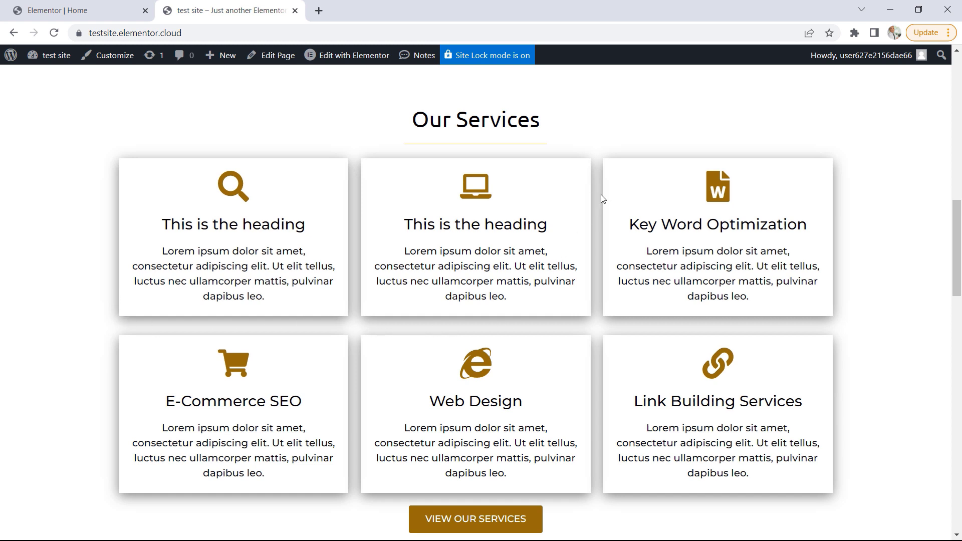
click(57, 10)
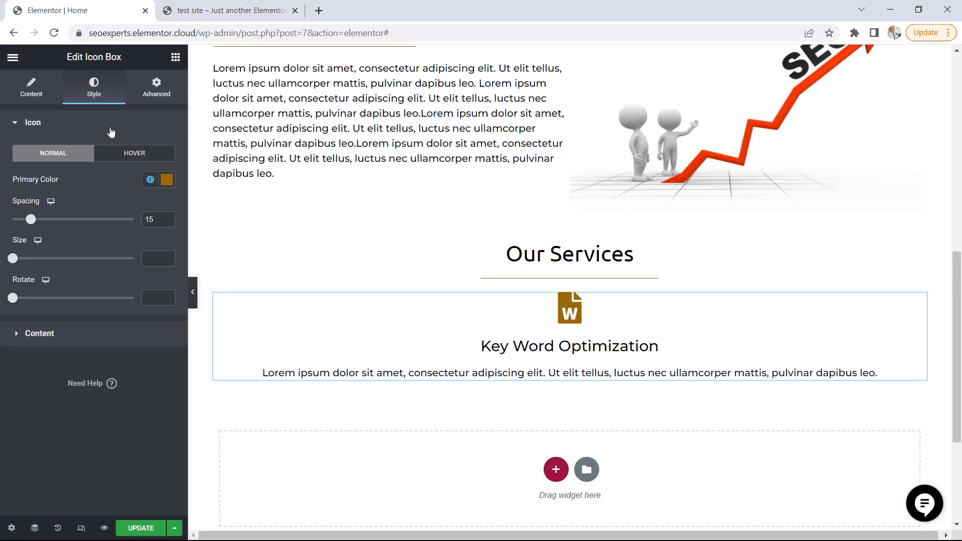
click(159, 90)
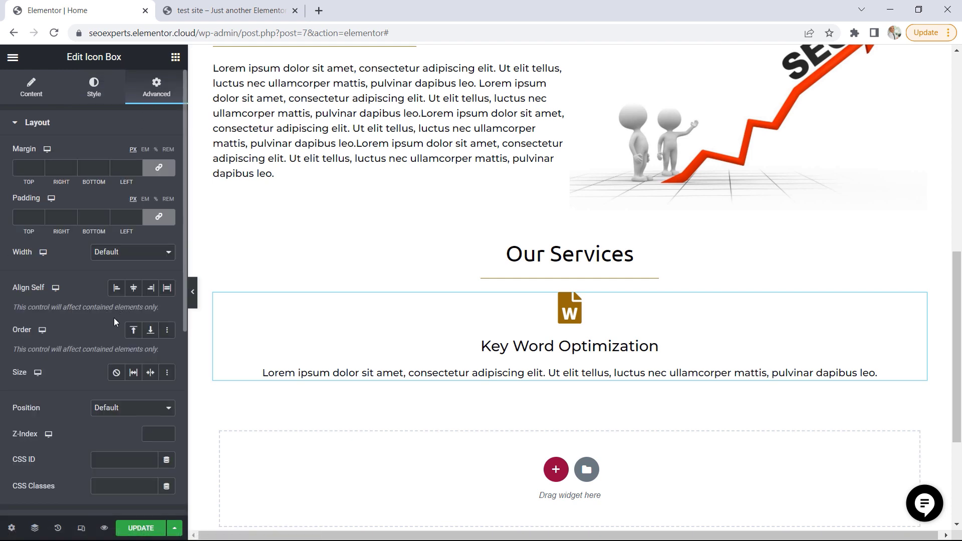
scroll(114, 319, down, 5)
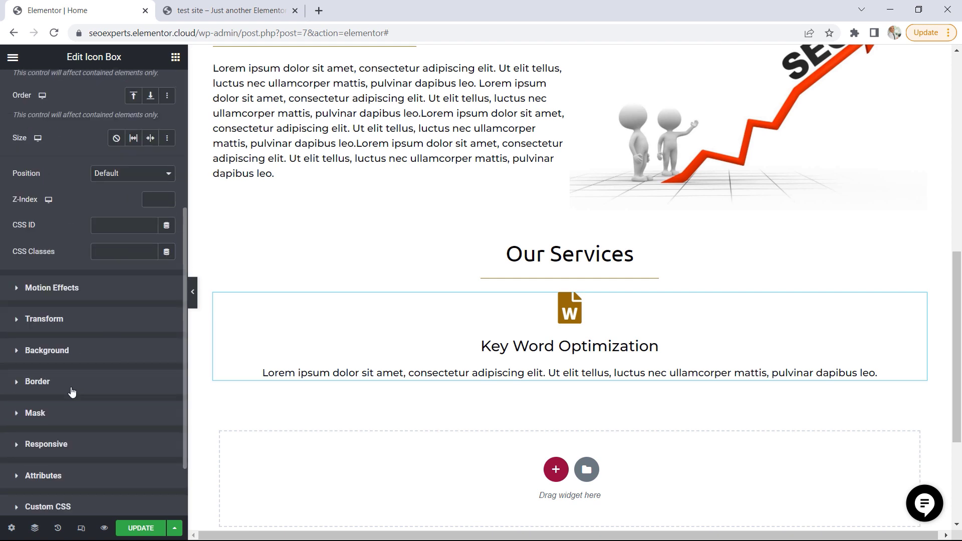
click(41, 382)
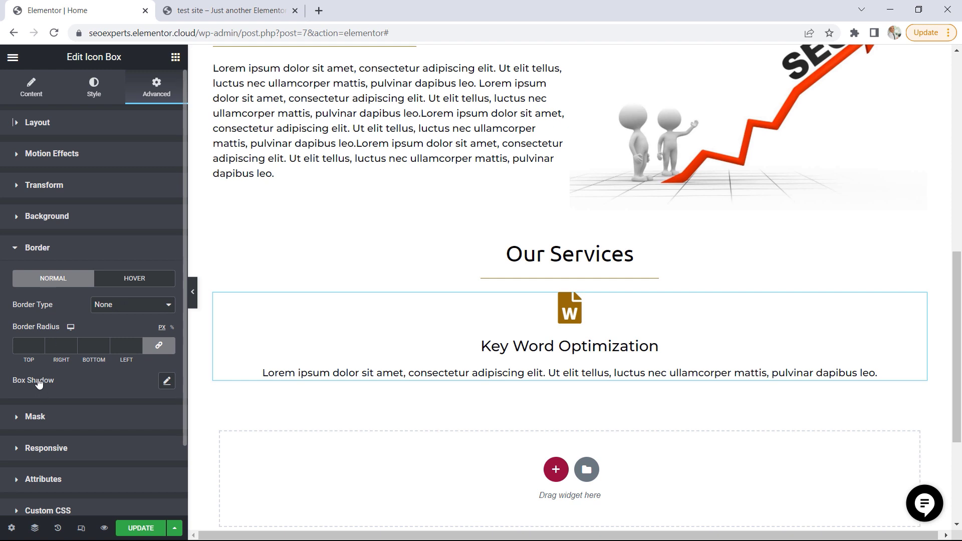
click(167, 382)
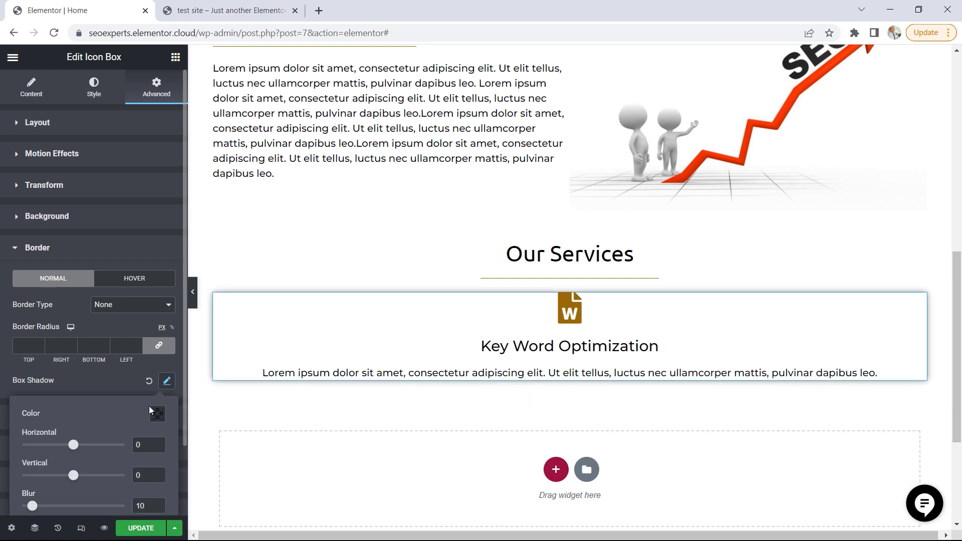
Set the icon box shadow's vertical offset to 5 and its blur to 20
scroll(146, 402, down, 2)
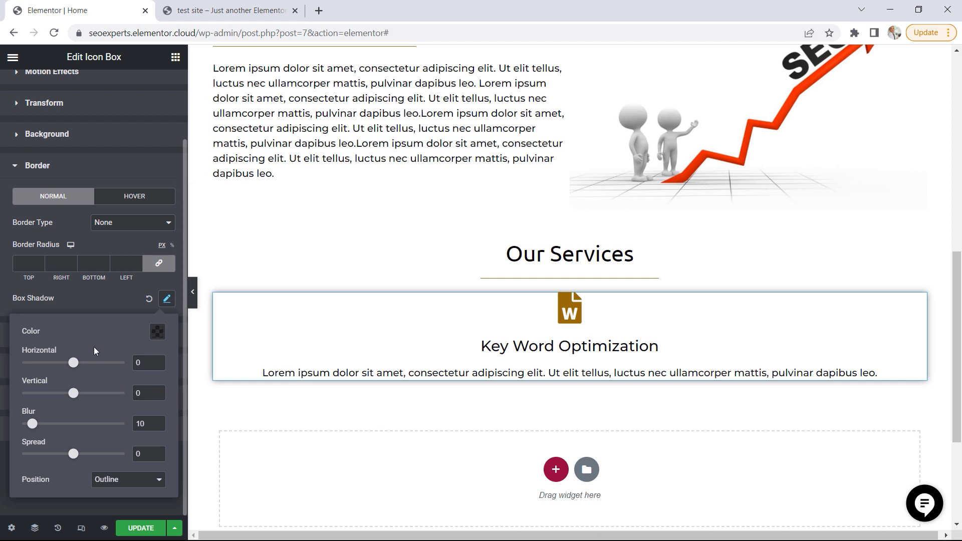
drag(76, 400, 80, 398)
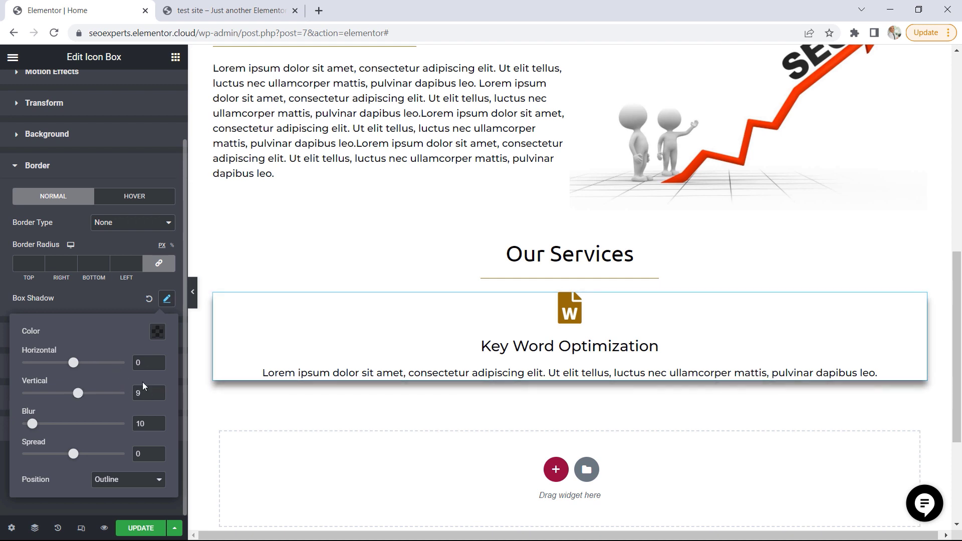
click(155, 394)
click(155, 394)
click(154, 394)
click(154, 394)
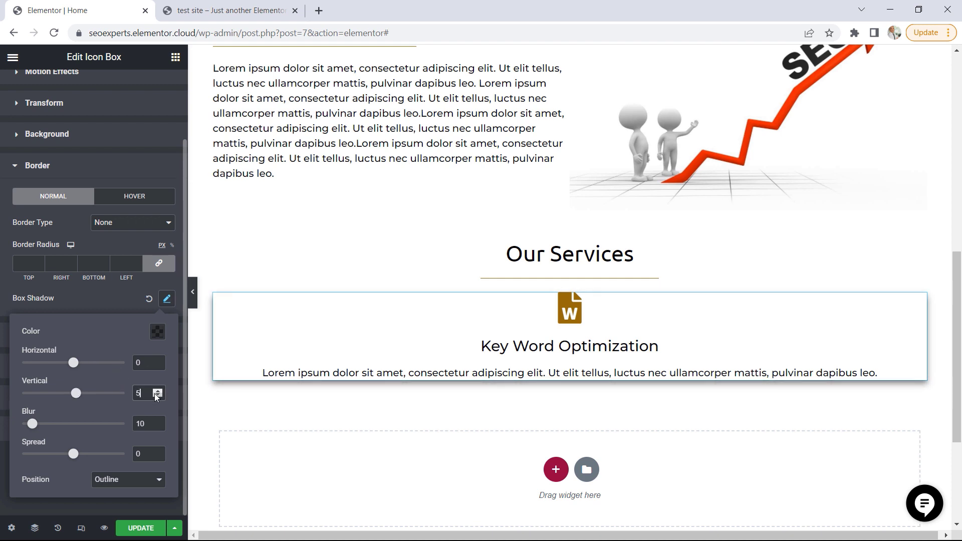
click(158, 423)
click(158, 422)
click(157, 422)
click(158, 422)
click(158, 422)
click(158, 423)
click(157, 423)
click(158, 422)
click(158, 422)
click(158, 422)
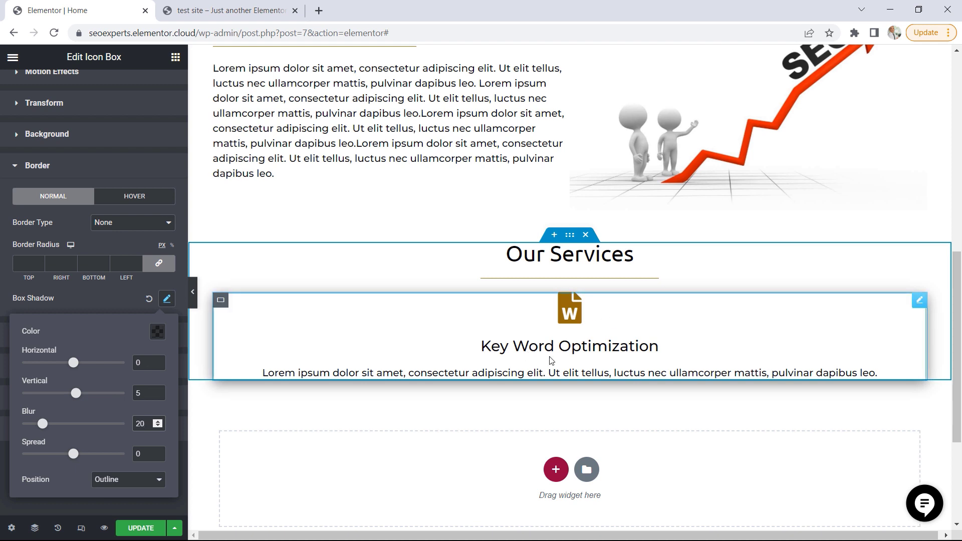
scroll(124, 197, up, 2)
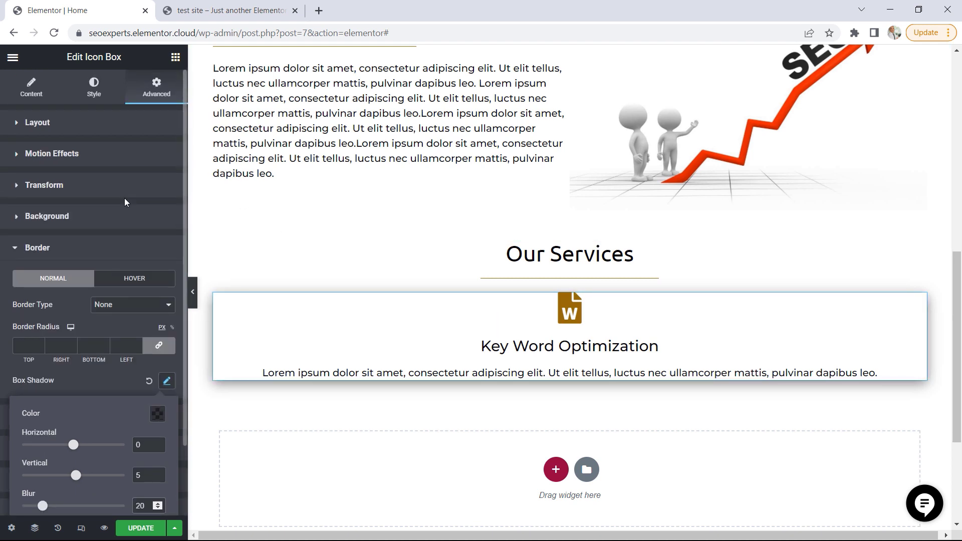
Set the Key Word Optimization icon box's padding to 20 px on all sides and duplicate the box twice to make three cards
click(21, 121)
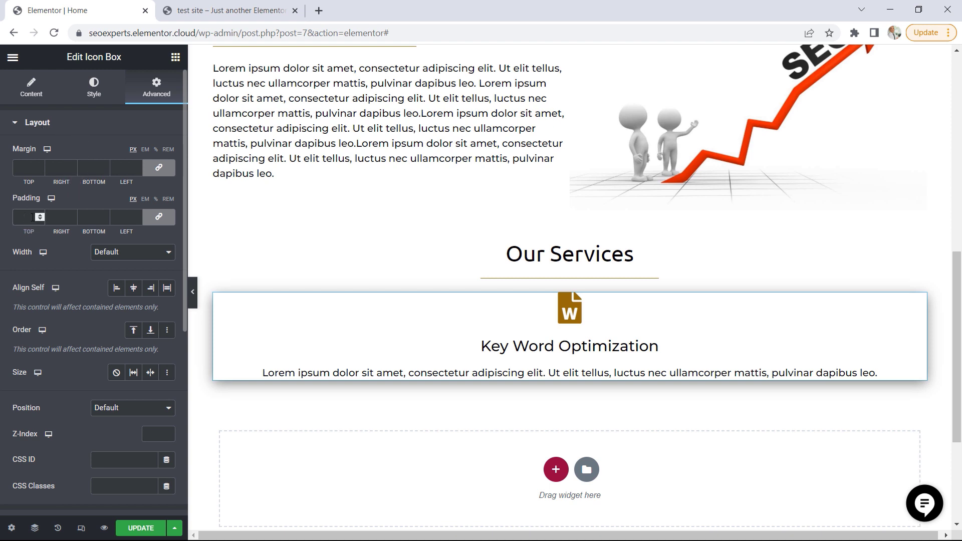
text(20)
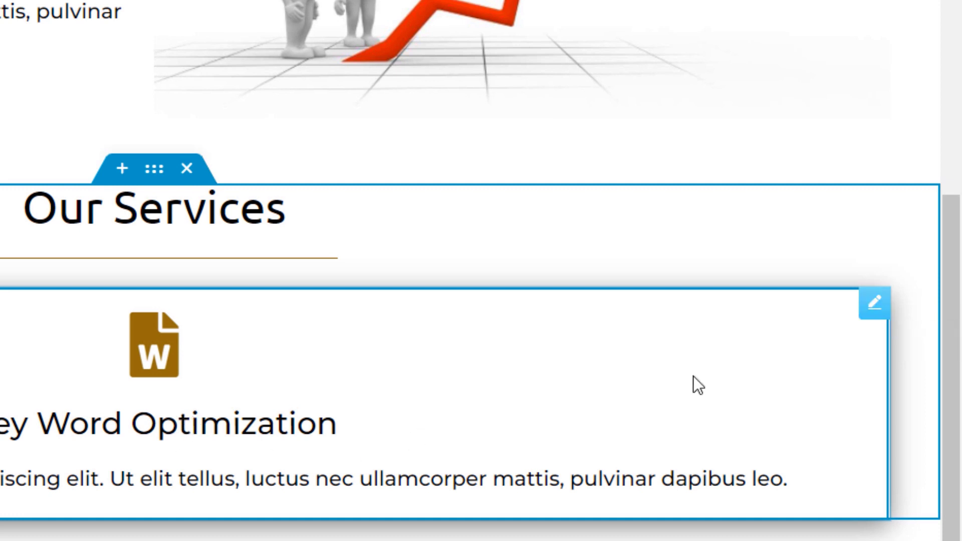
right_click(869, 326)
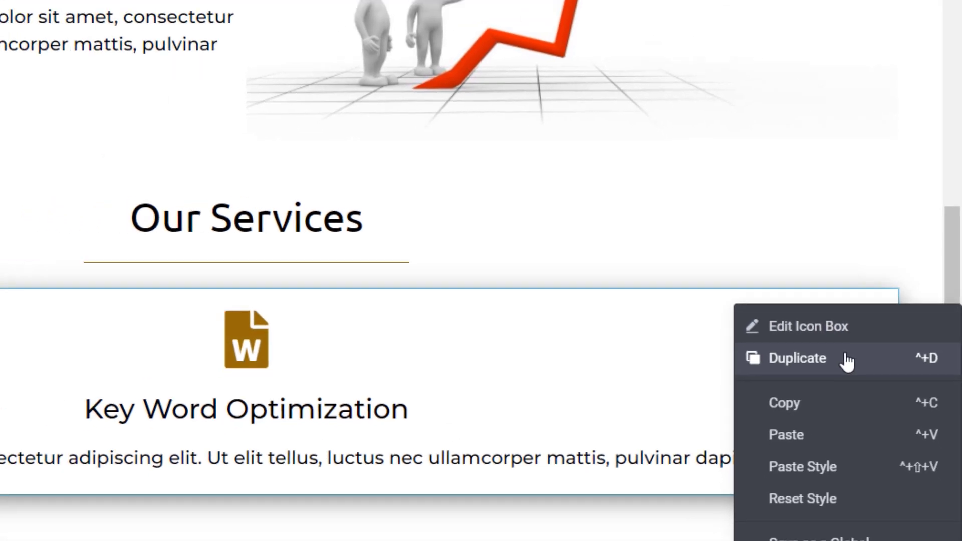
click(847, 360)
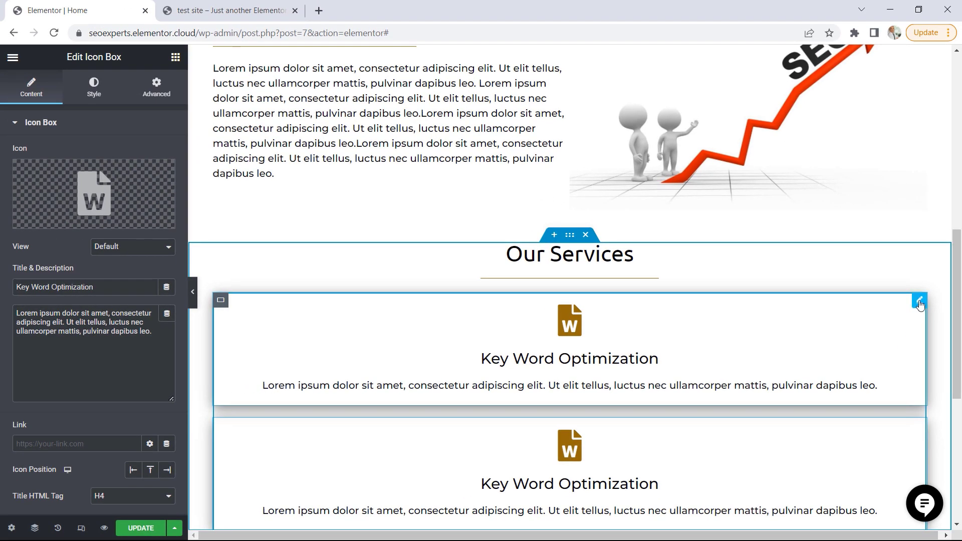
right_click(878, 326)
click(896, 331)
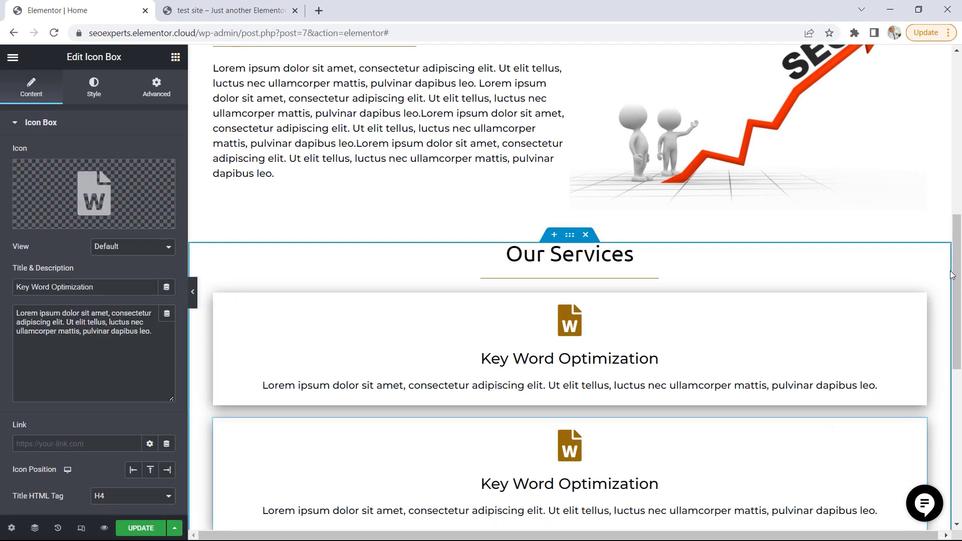
Set the items direction of the container holding the three icon boxes to Row so the cards sit side by side
drag(958, 267, 953, 323)
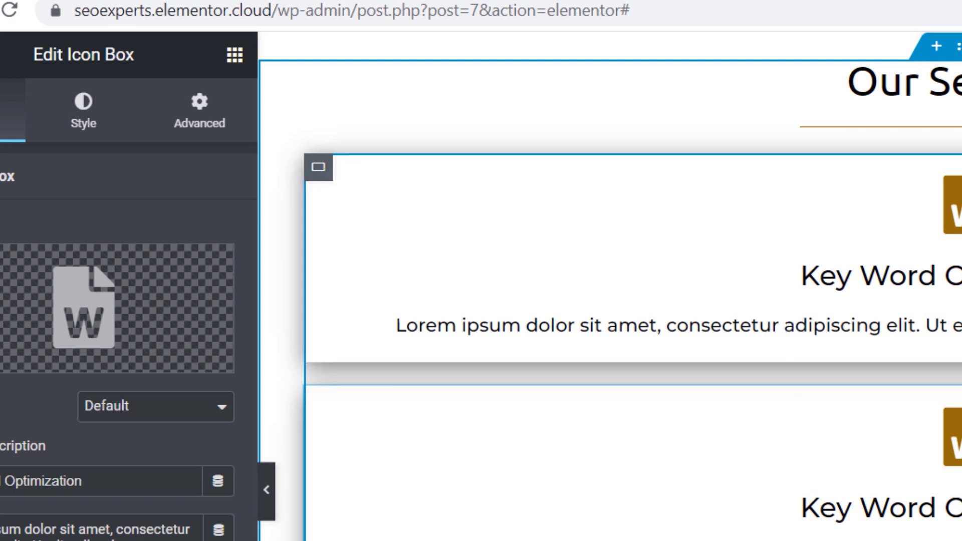
click(319, 173)
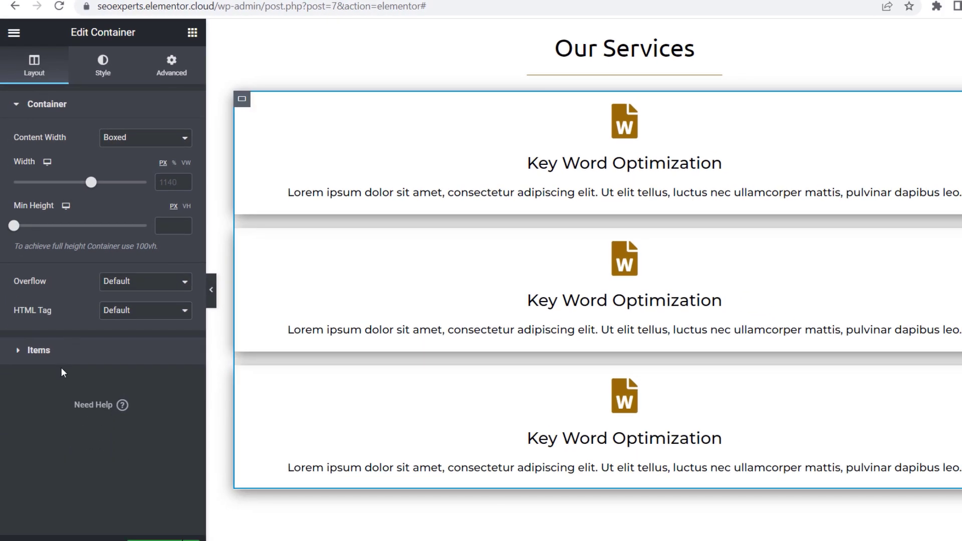
click(50, 356)
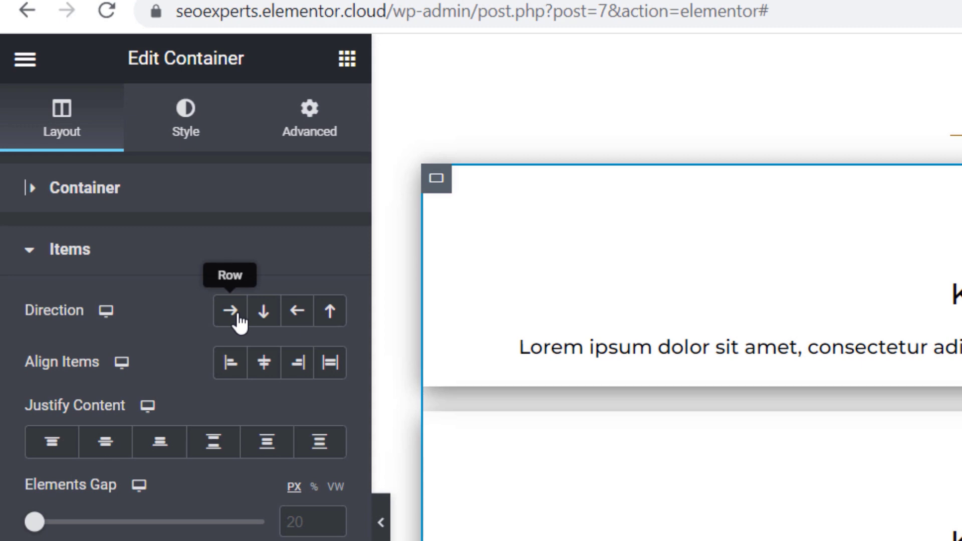
click(235, 313)
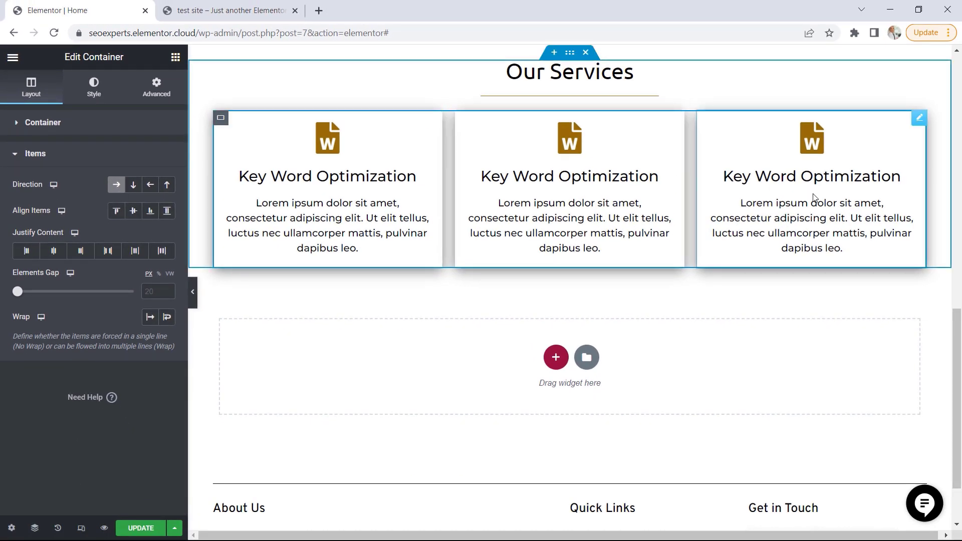
Duplicate the container of three icon boxes to form a second row of cards, comparing the services layout with the test site demo
key(ctrl+Tab)
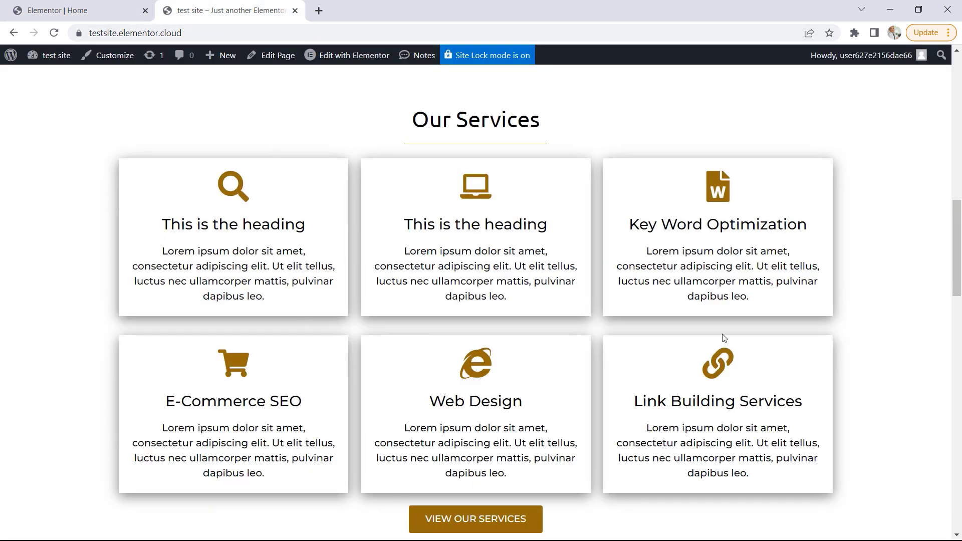
click(75, 10)
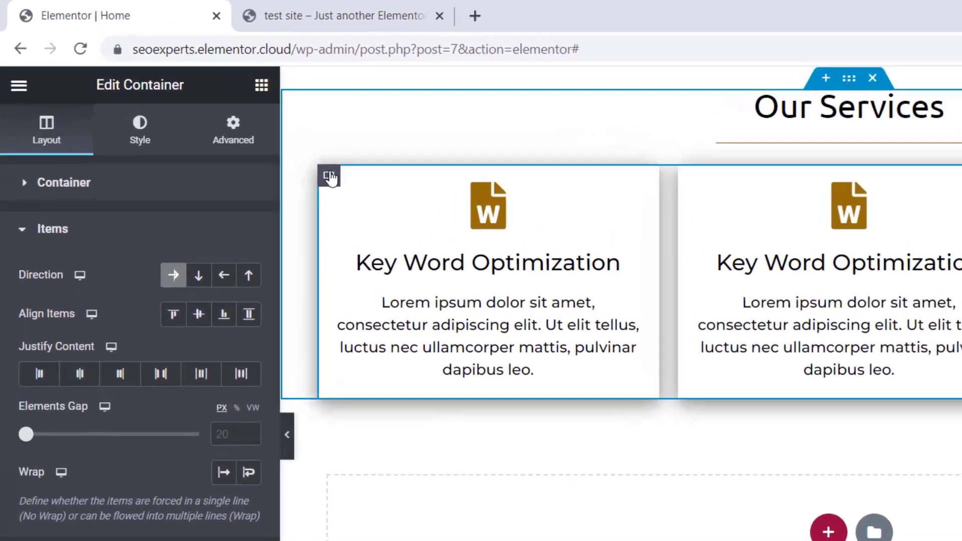
right_click(221, 117)
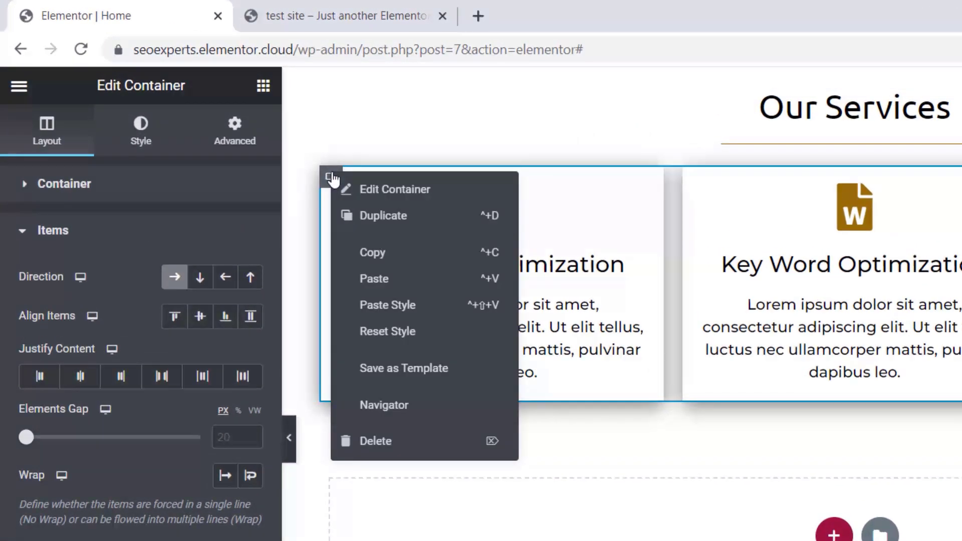
click(376, 217)
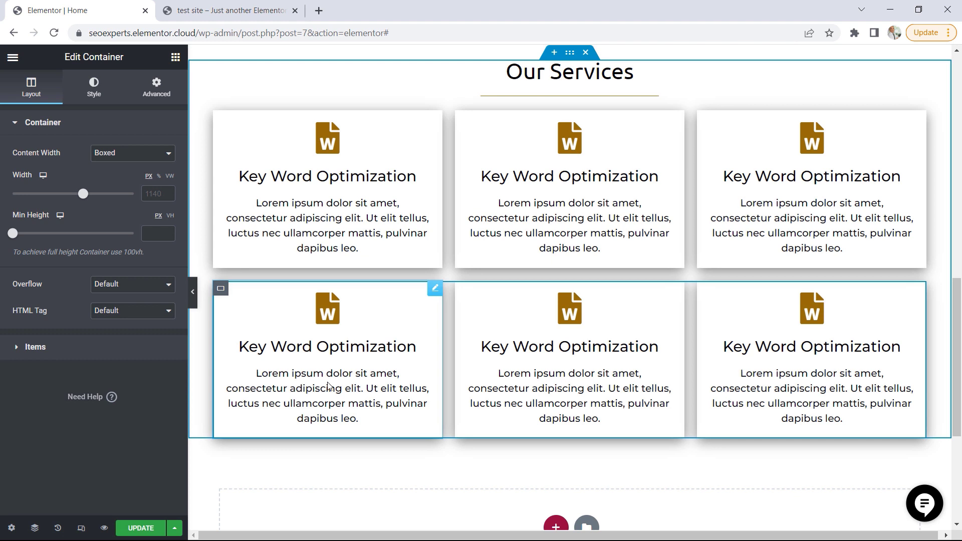
scroll(563, 348, up, 1)
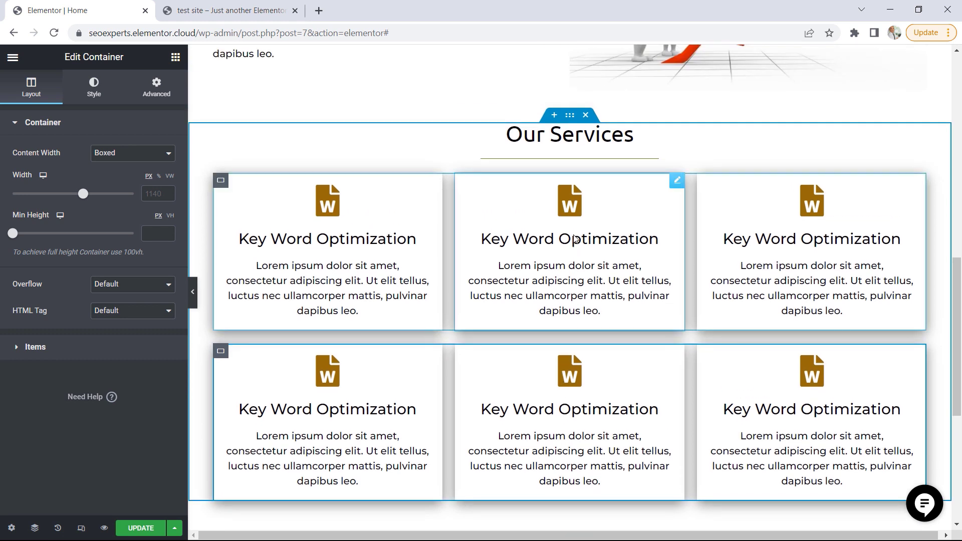
click(228, 10)
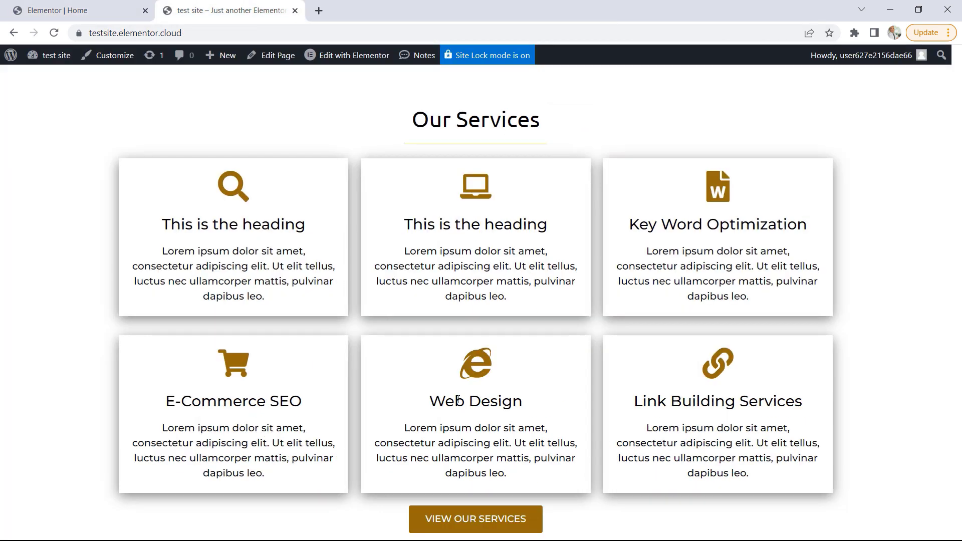
click(80, 10)
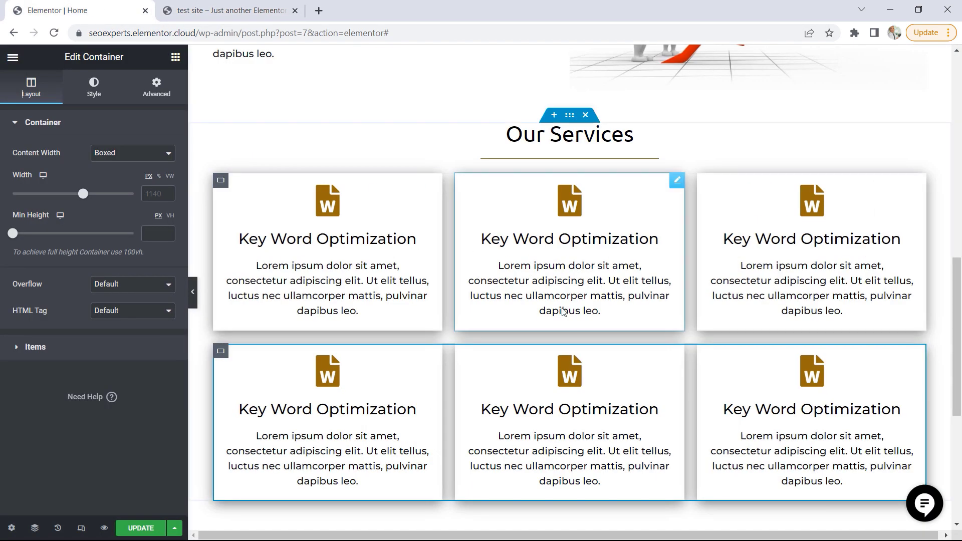
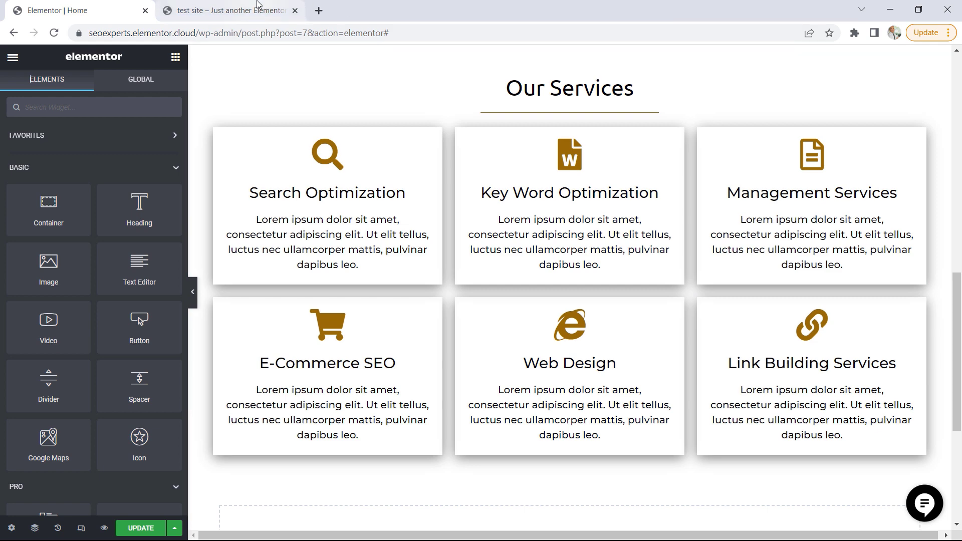
Add a Button widget to the Our Services section and move both rows of service cards above it, following the test site's layout
click(258, 7)
click(891, 326)
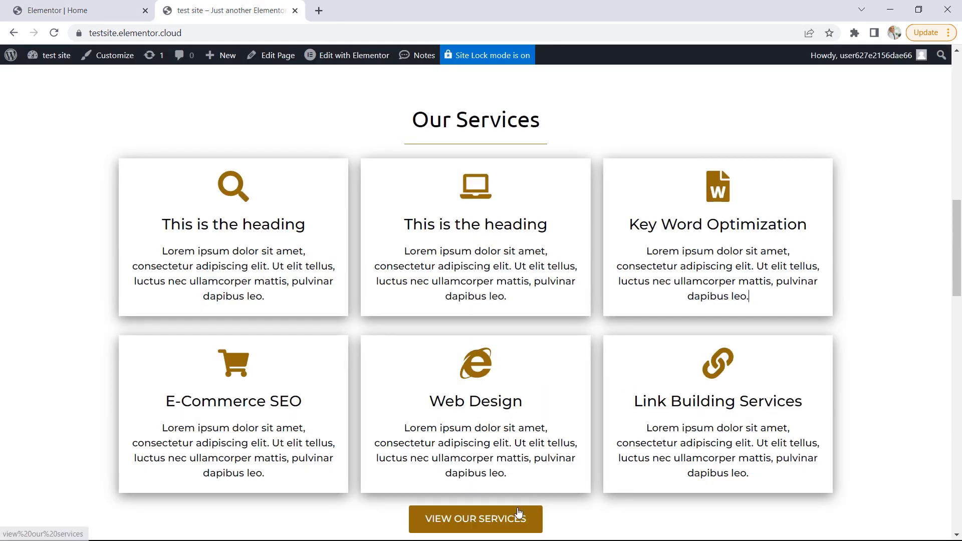
click(72, 10)
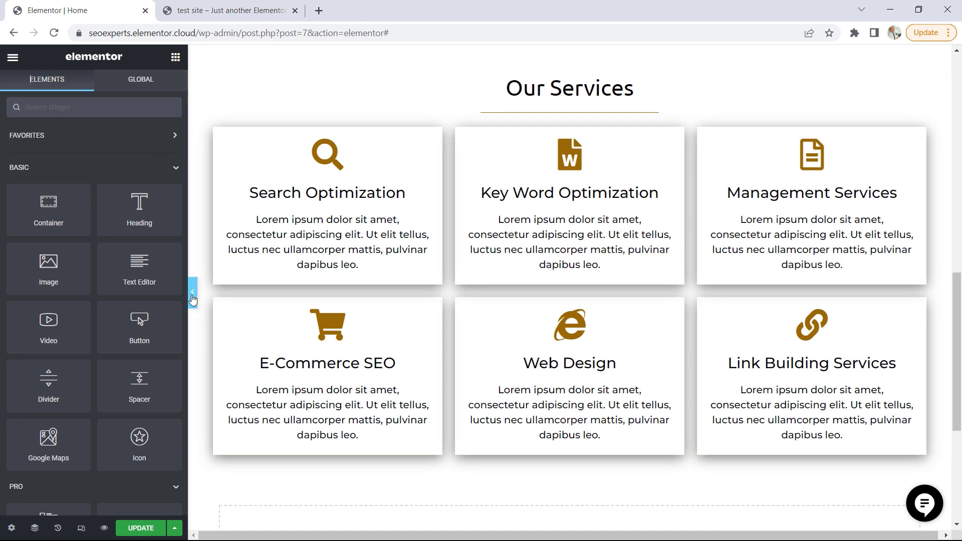
drag(136, 325, 587, 473)
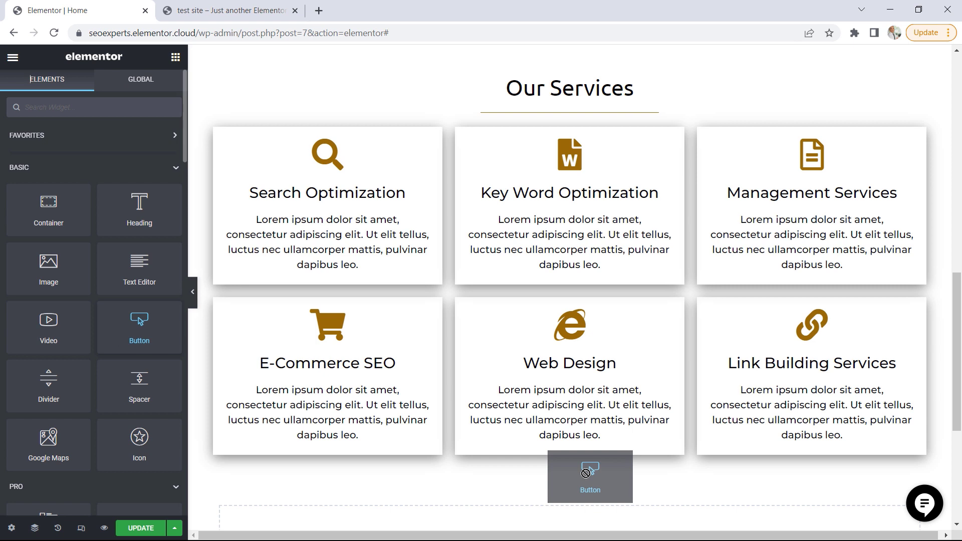
drag(587, 473, 542, 128)
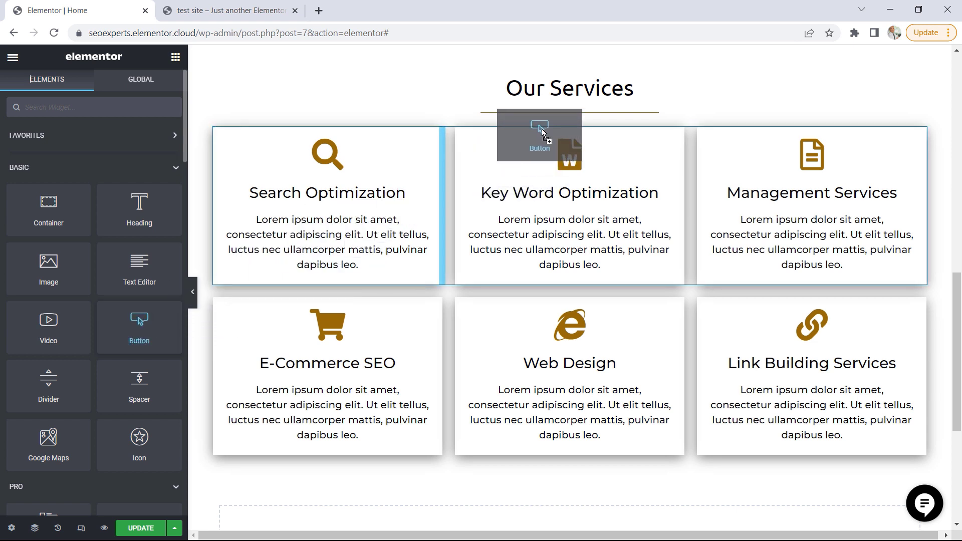
drag(543, 128, 556, 117)
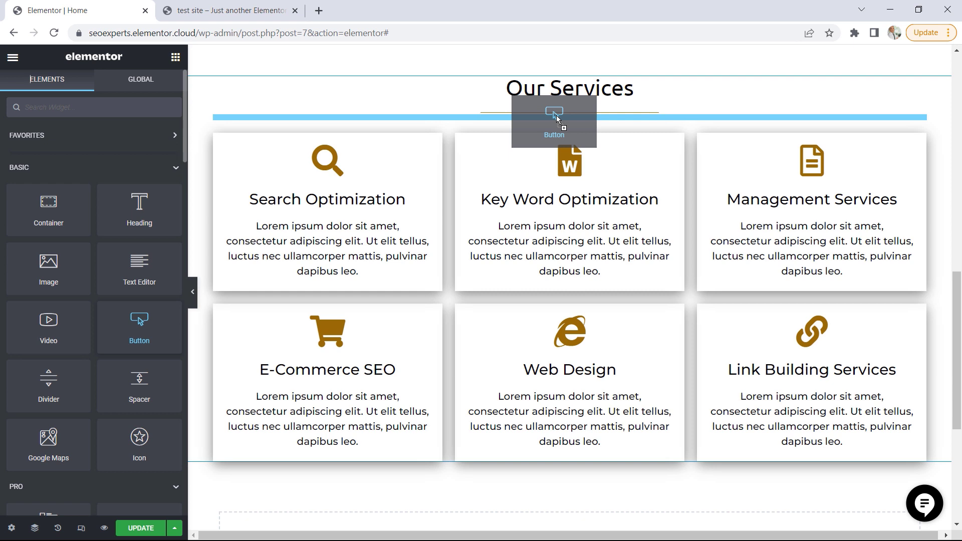
drag(557, 117, 556, 116)
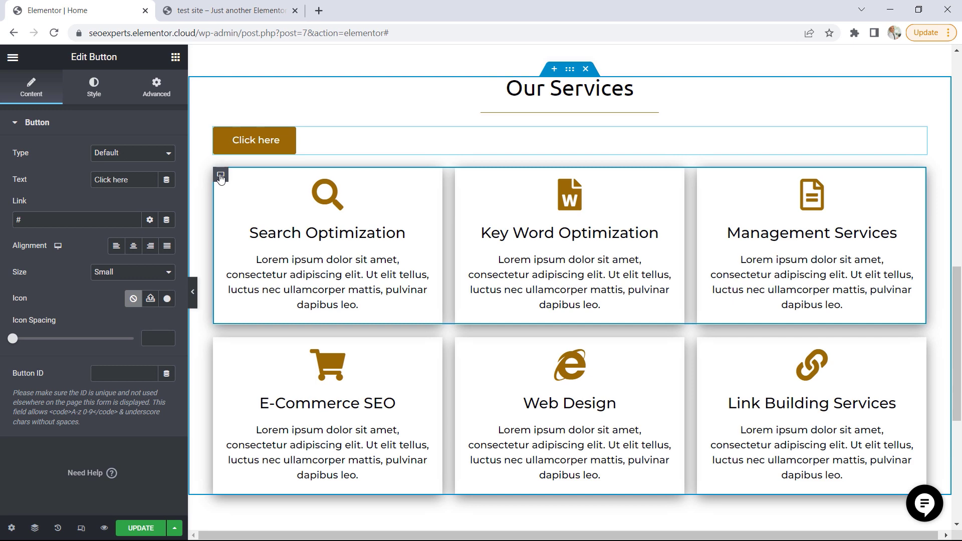
drag(220, 178, 223, 135)
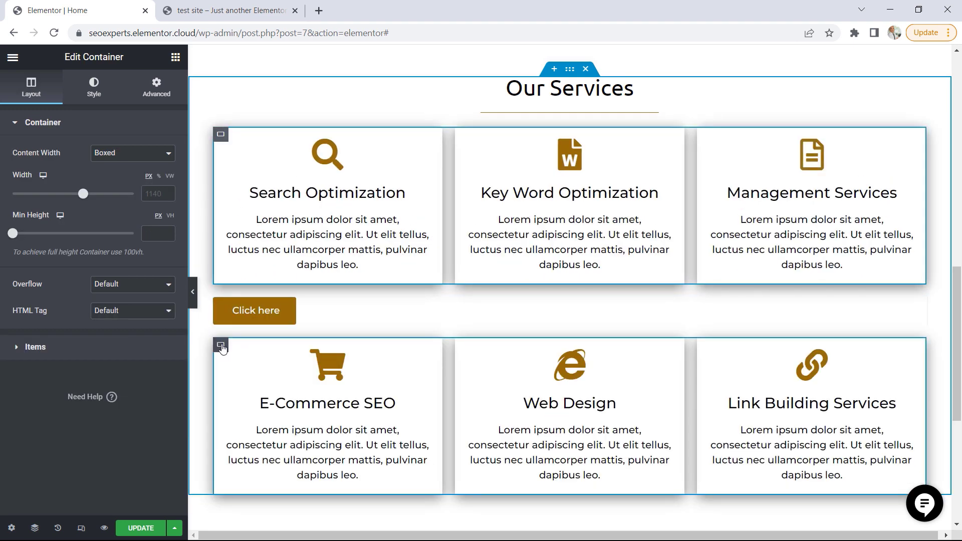
drag(223, 348, 222, 301)
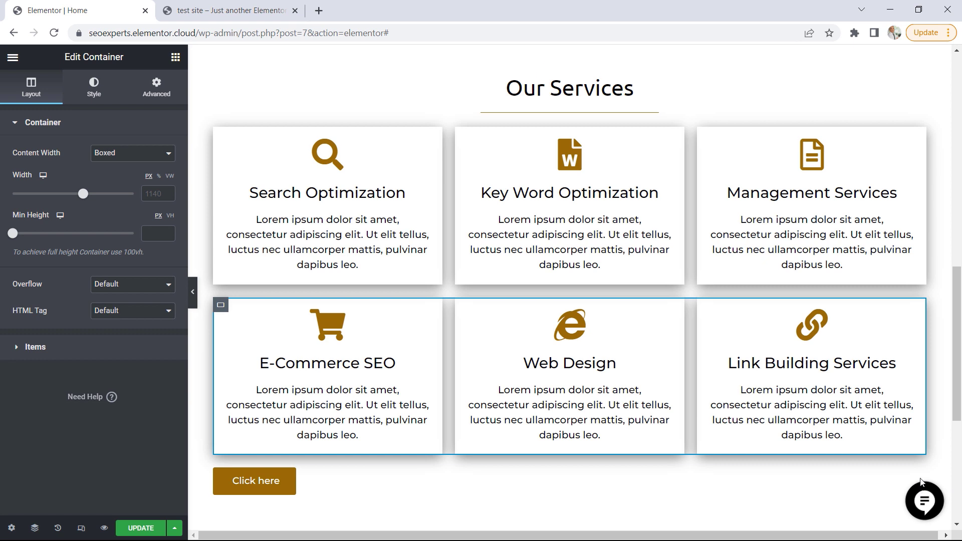
Set the new button's text to VIEW OUR SERVICES, its link to /services and its alignment to center
click(921, 476)
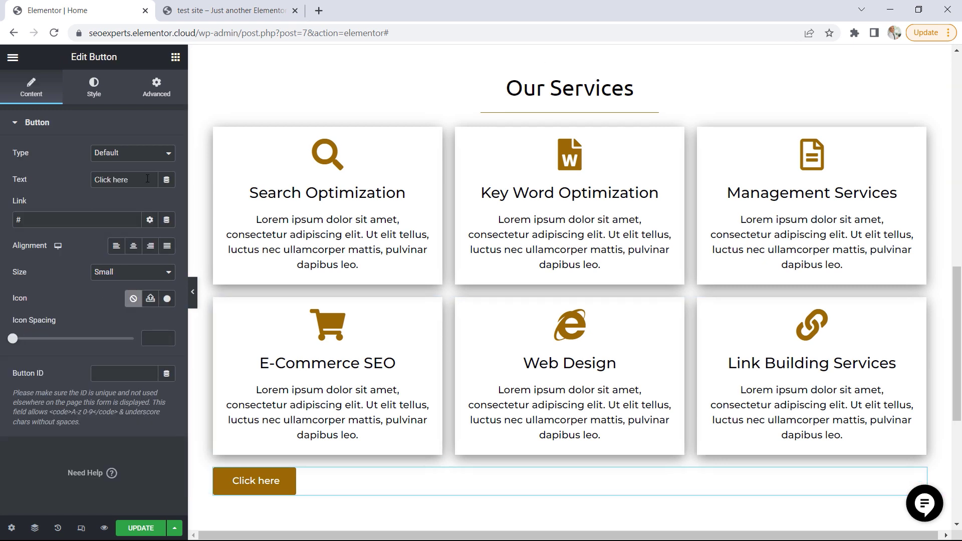
drag(147, 179, 84, 192)
text(VIEW OUR SR)
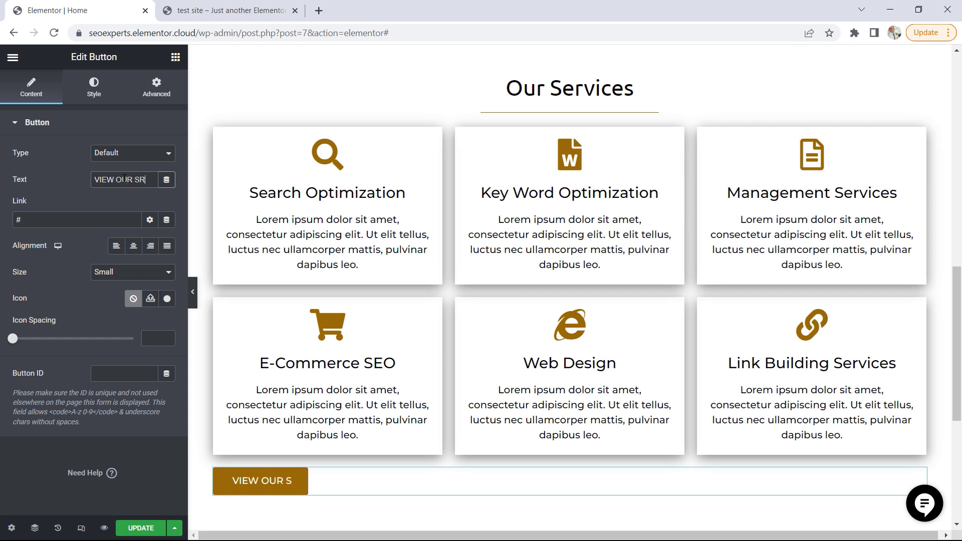
key(BackSpace)
text(ERVICES)
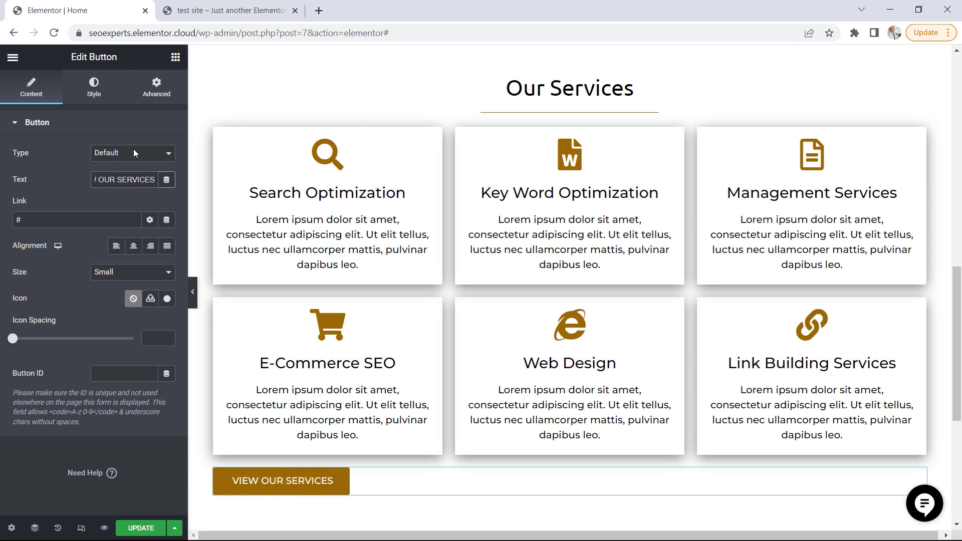
click(133, 246)
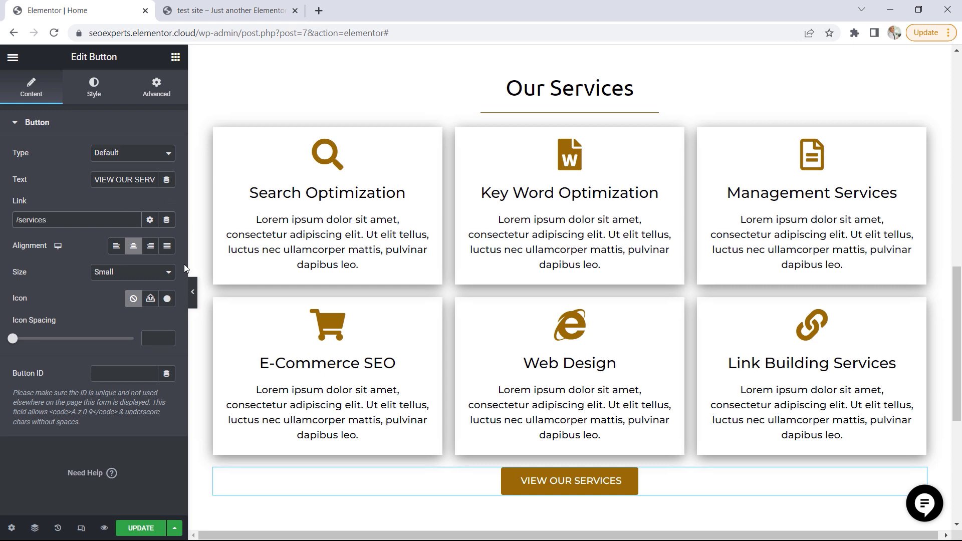
Update the page, open the live home page in a new browser tab and review it down to Our Services
click(142, 530)
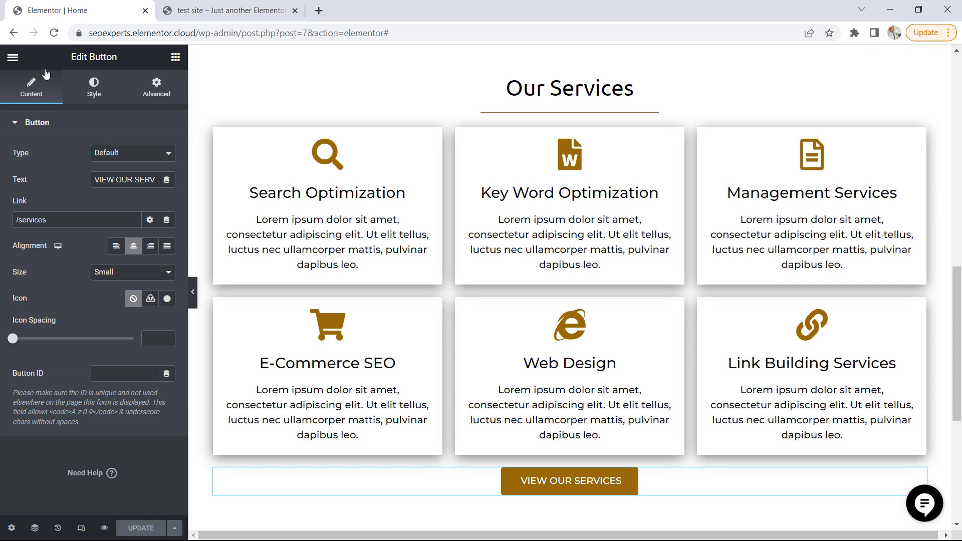
click(12, 58)
right_click(63, 275)
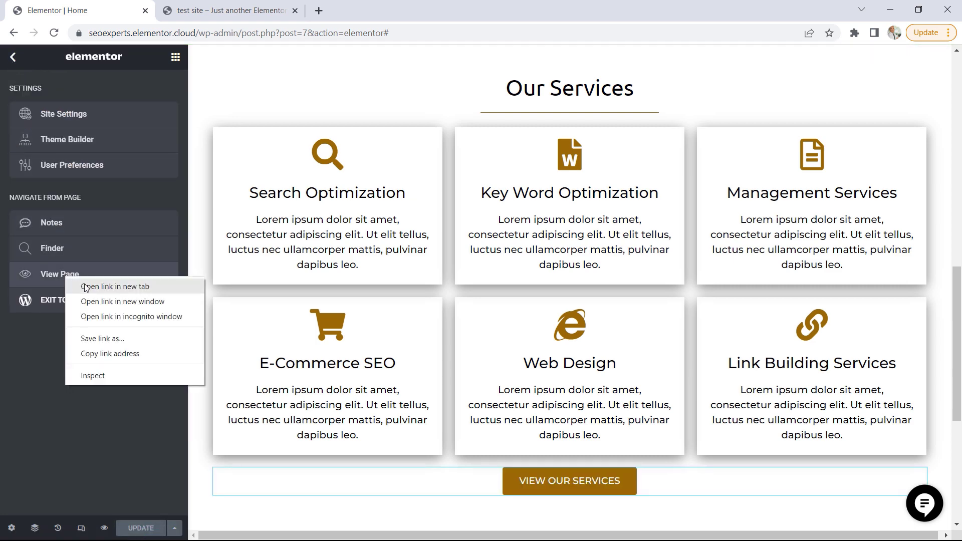
click(86, 287)
click(221, 11)
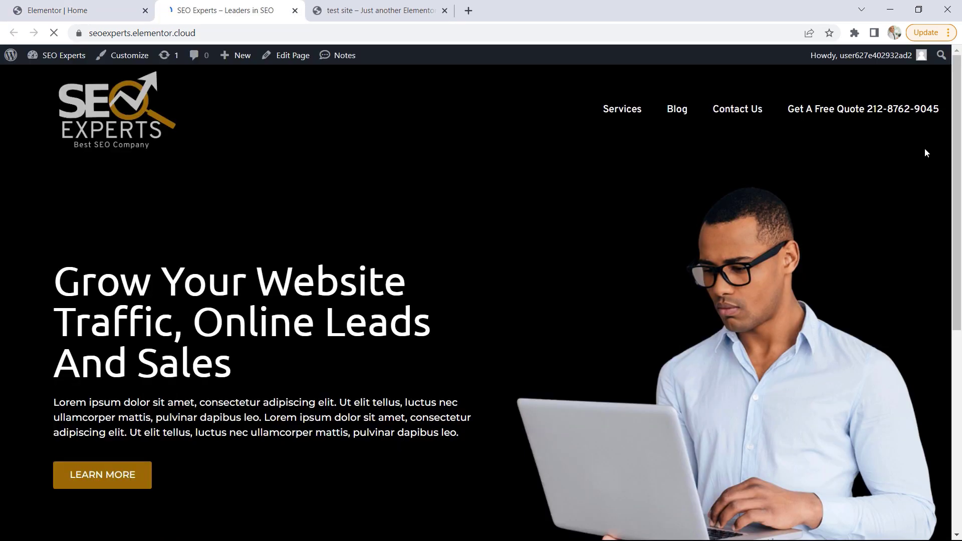
drag(957, 99, 960, 253)
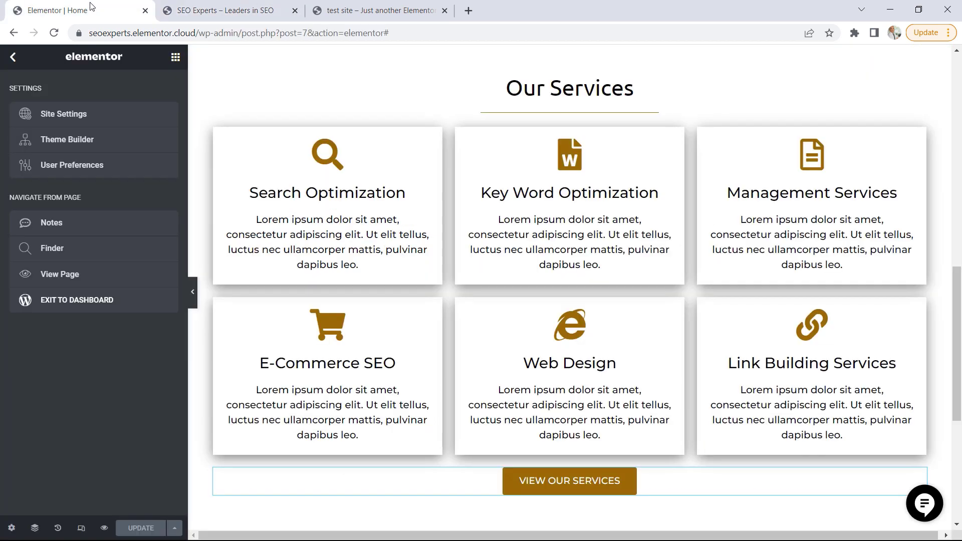
Give the Our Services container unlinked padding of 50 px at top and bottom in the Elementor editor, and update the page
click(115, 10)
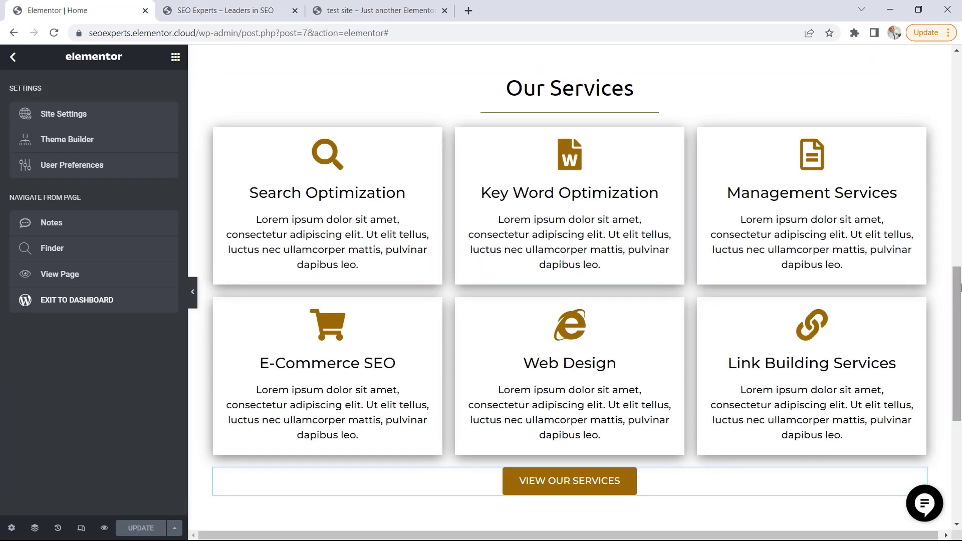
scroll(957, 311, up, 2)
click(570, 178)
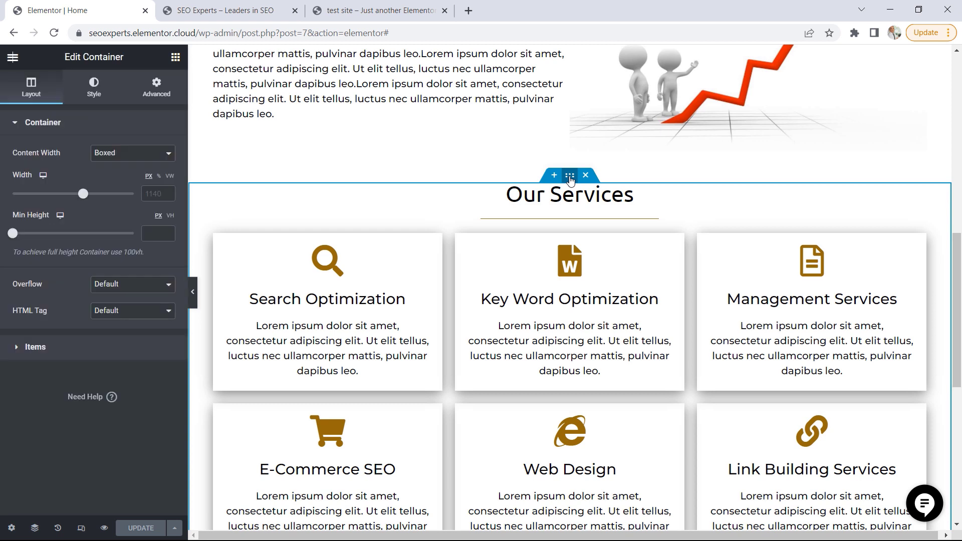
click(162, 94)
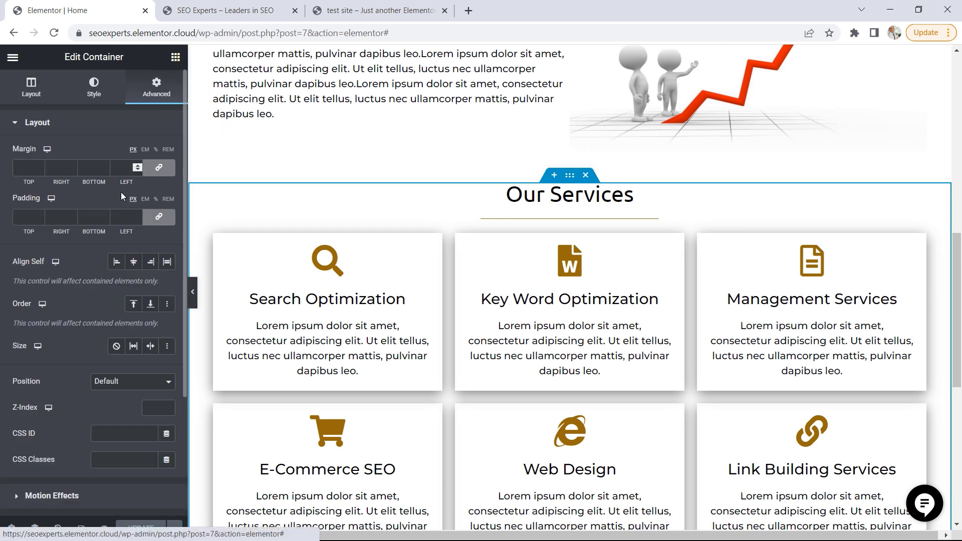
click(159, 216)
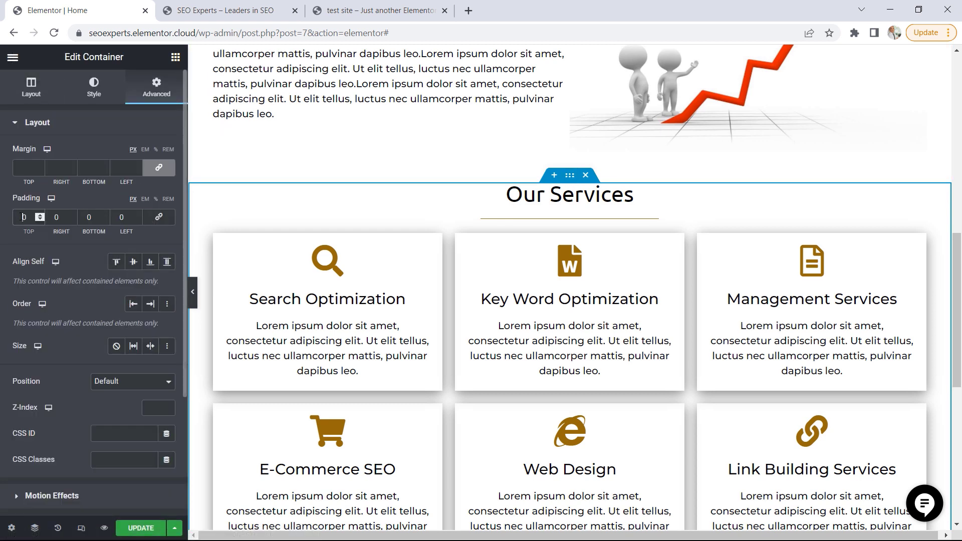
text(5)
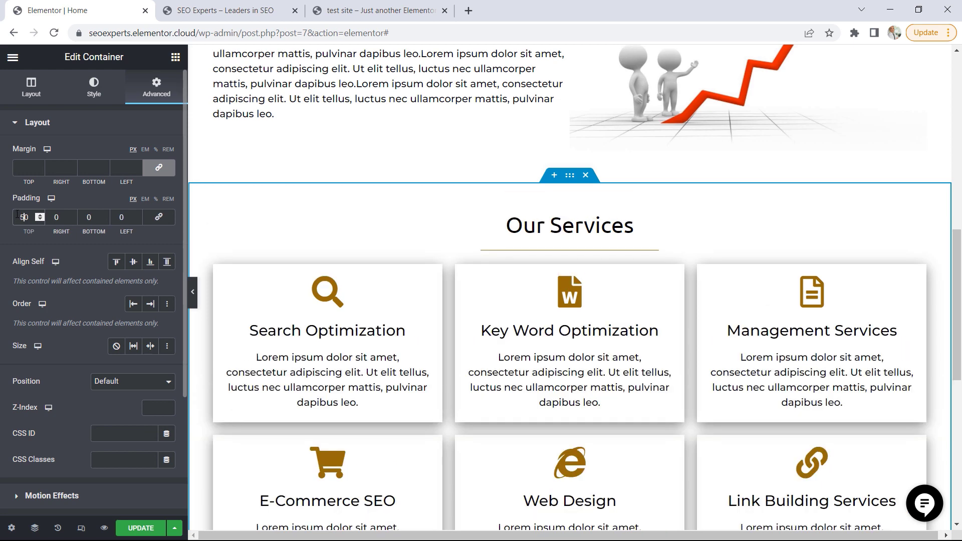
click(85, 217)
text(5)
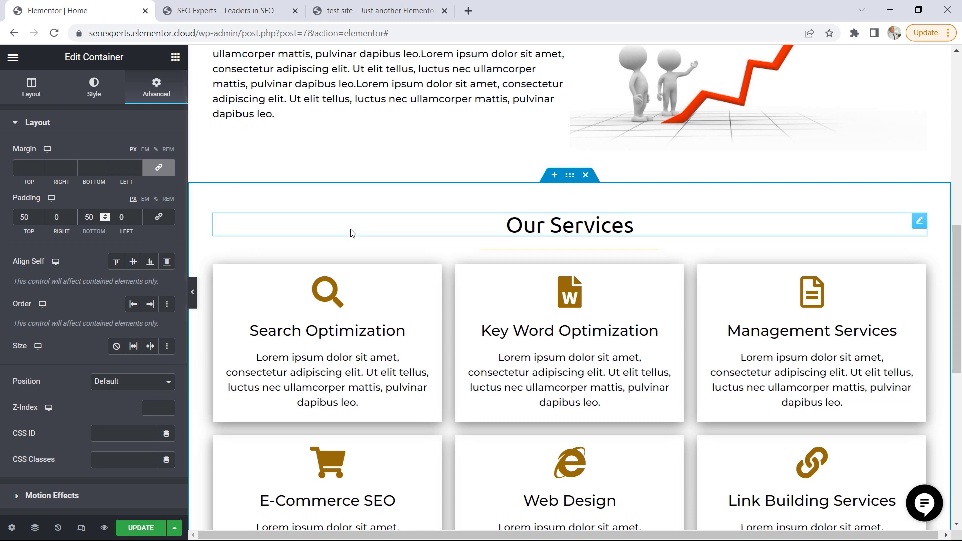
click(141, 529)
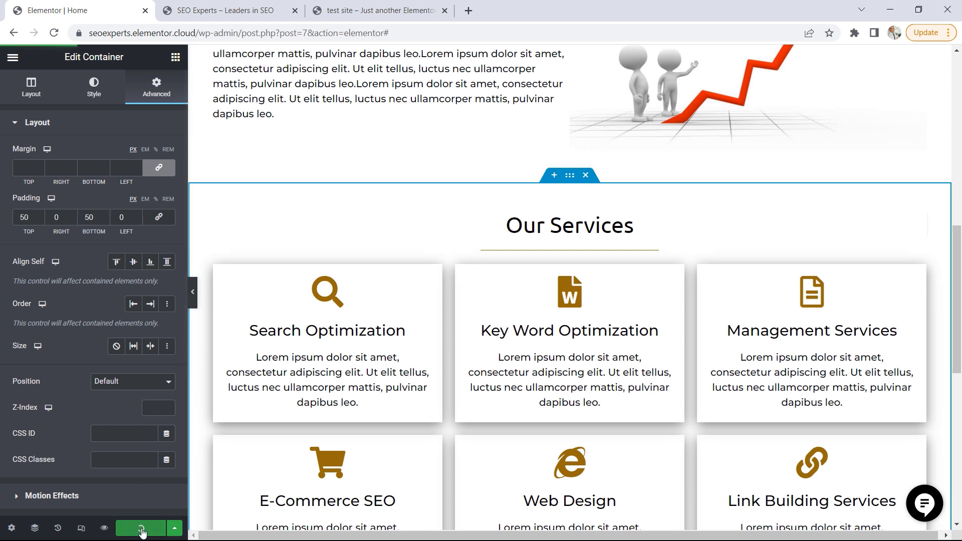
Reload the live home page to check the Our Services spacing, and examine the From the Blog section on the test site
click(254, 16)
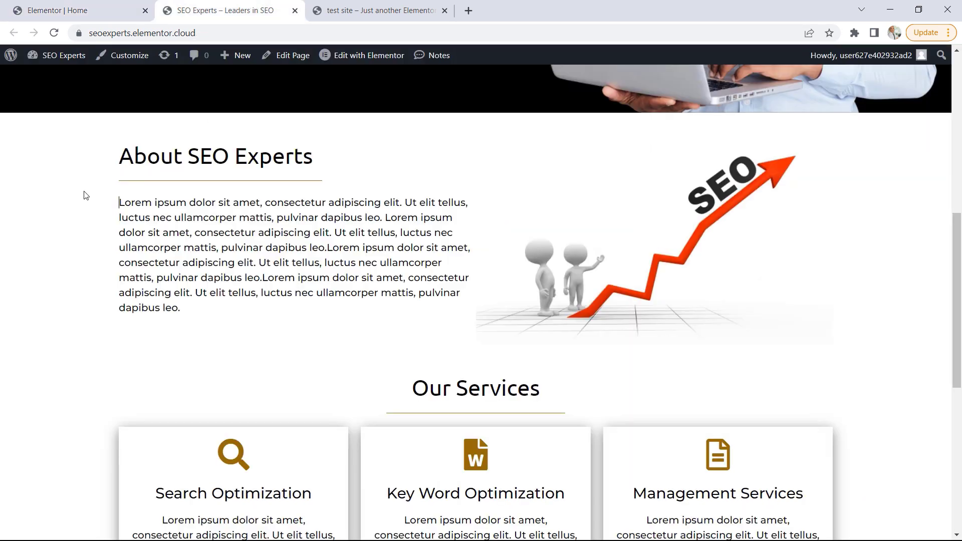
key(F5)
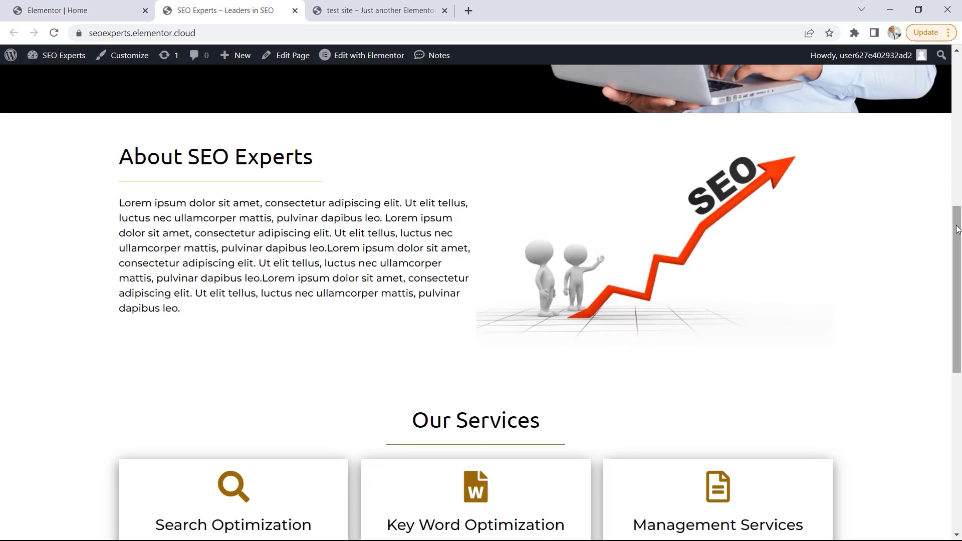
drag(959, 227, 943, 346)
click(377, 13)
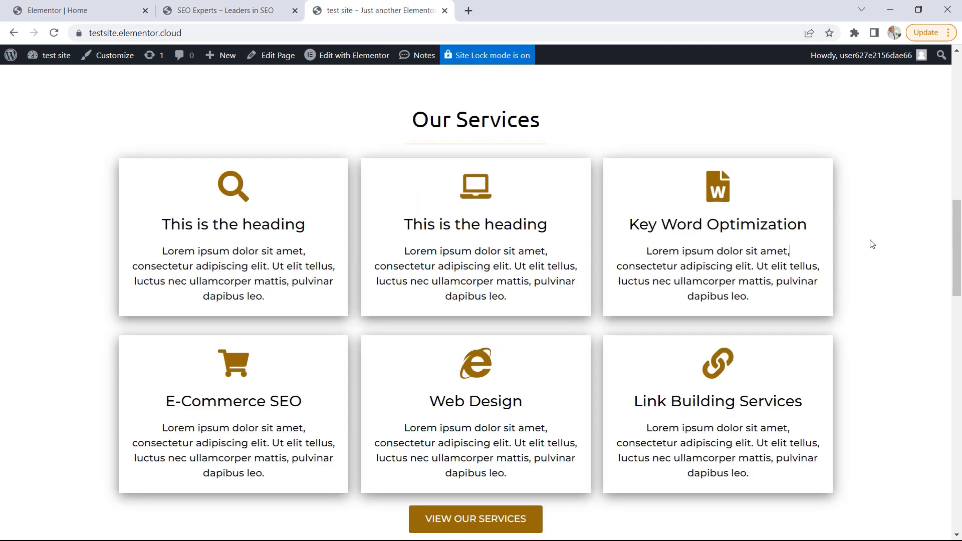
drag(957, 230, 954, 298)
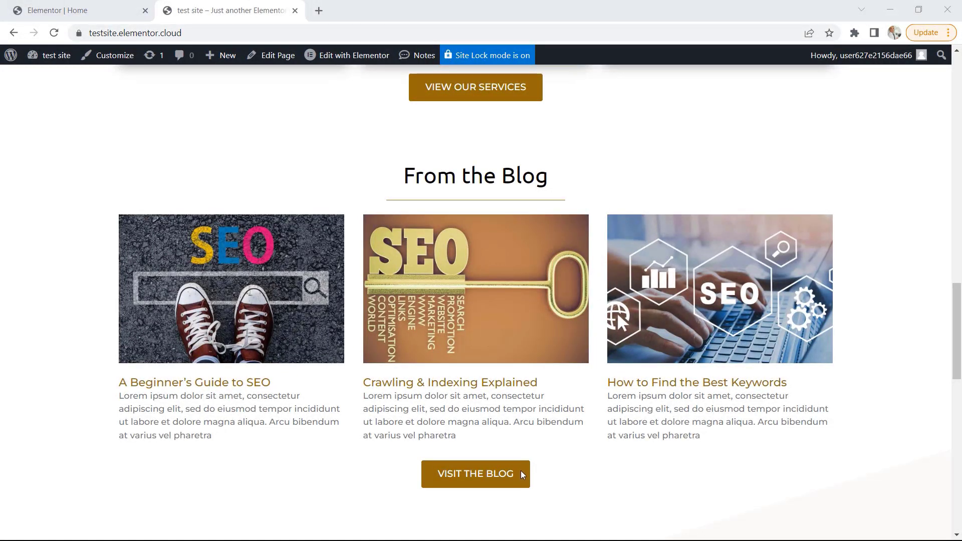
Add a centered heading reading "From the Blog" in a new area below the Our Services section in the Elementor editor
click(88, 13)
scroll(786, 336, down, 4)
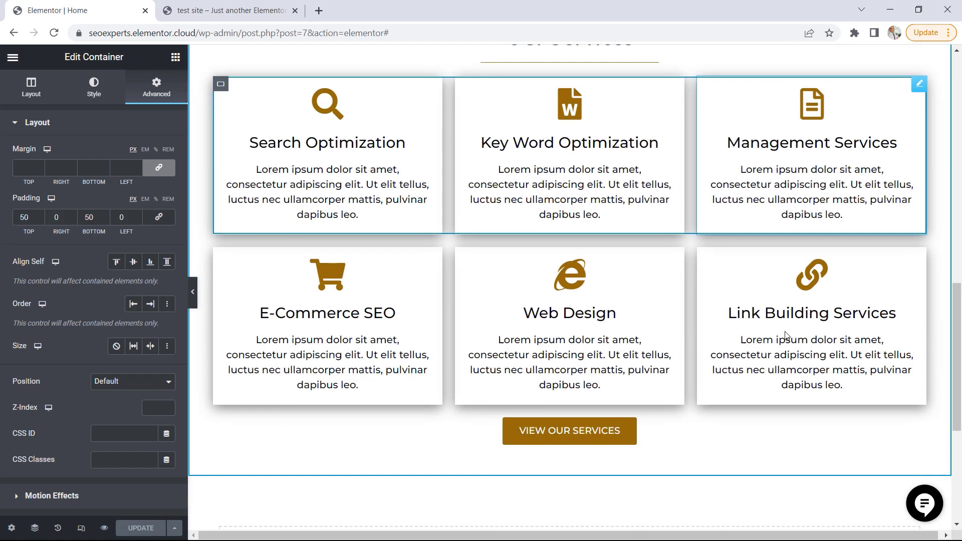
scroll(786, 334, down, 5)
click(175, 58)
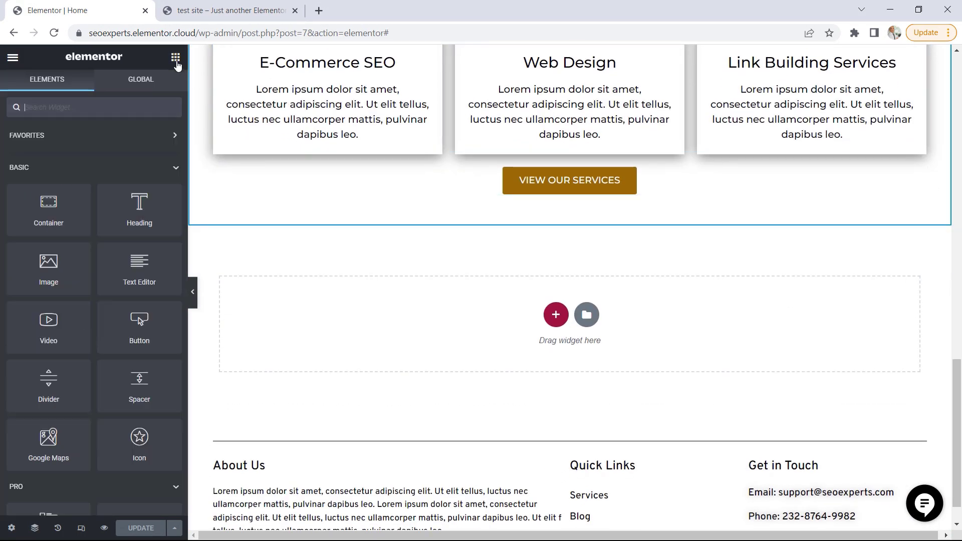
drag(139, 206, 482, 325)
drag(111, 167, 32, 165)
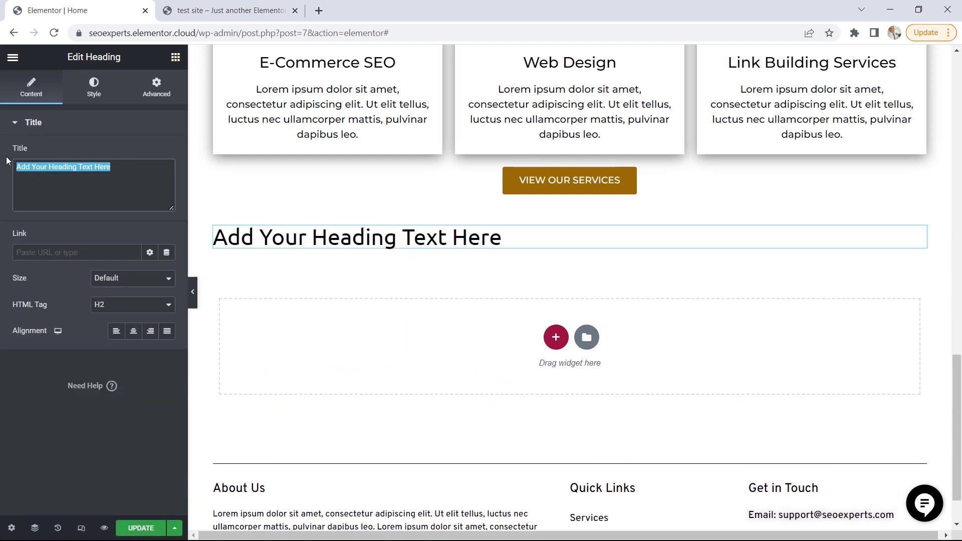
key(BackSpace)
text(From t)
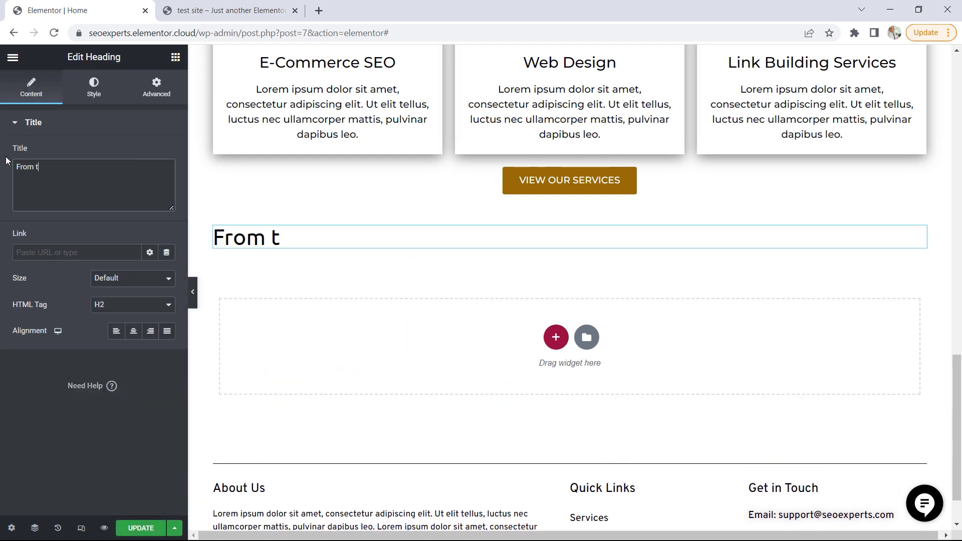
text(he Blog)
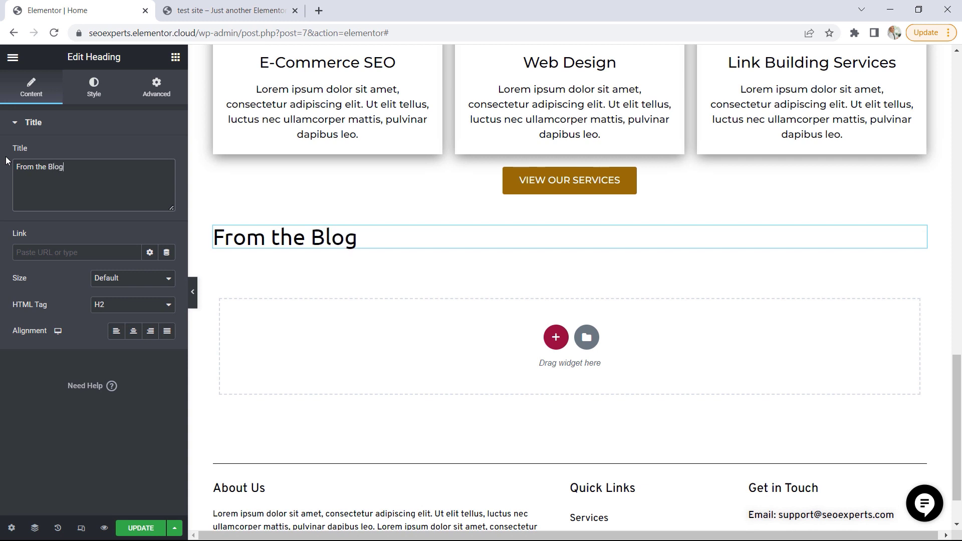
click(133, 331)
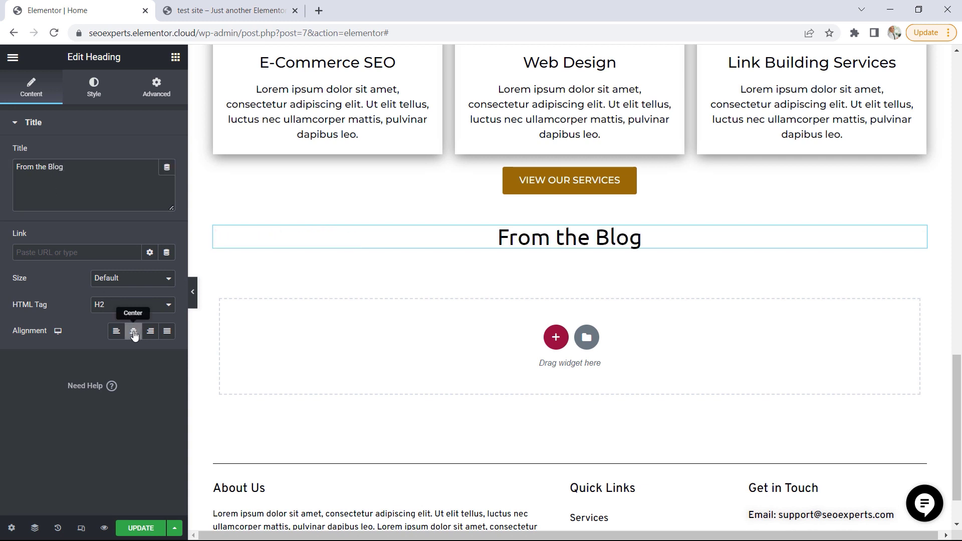
Add a Divider widget directly beneath the From the Blog heading
click(175, 56)
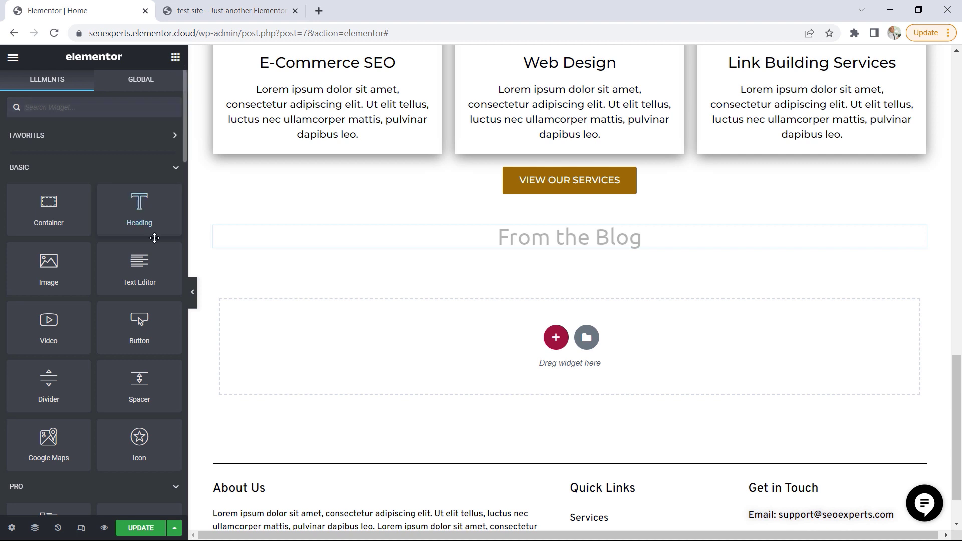
drag(66, 383, 542, 245)
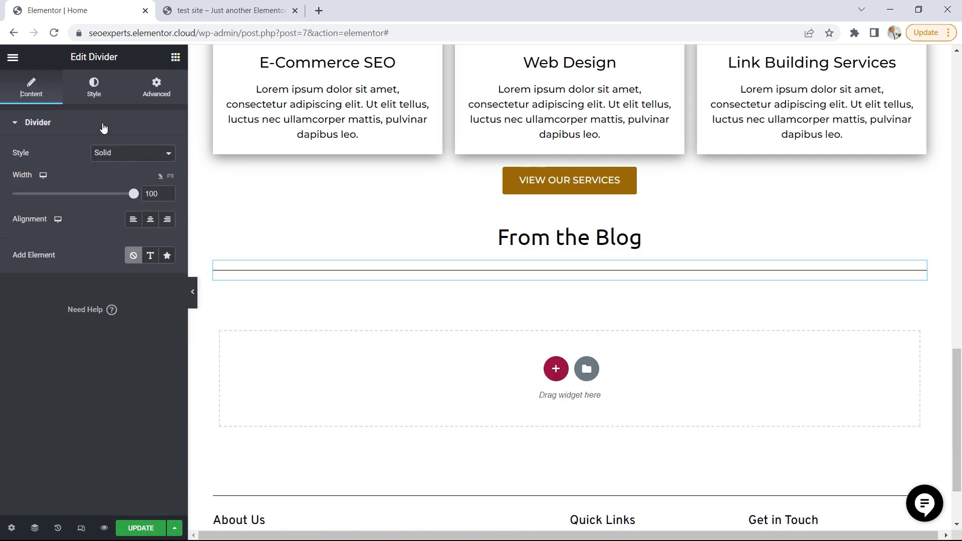
Color the From the Blog divider with the global Accent color and reduce its gap to the minimum
click(98, 99)
click(151, 154)
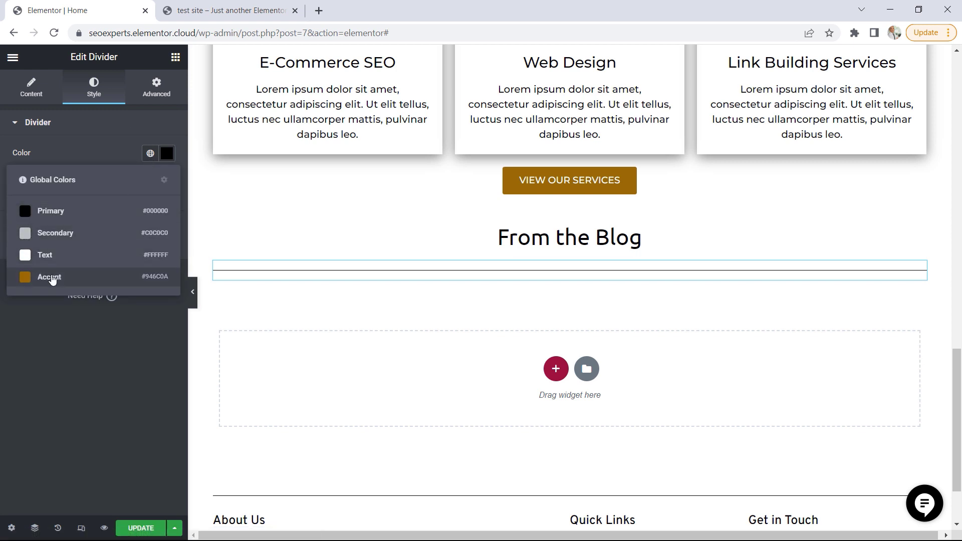
click(54, 279)
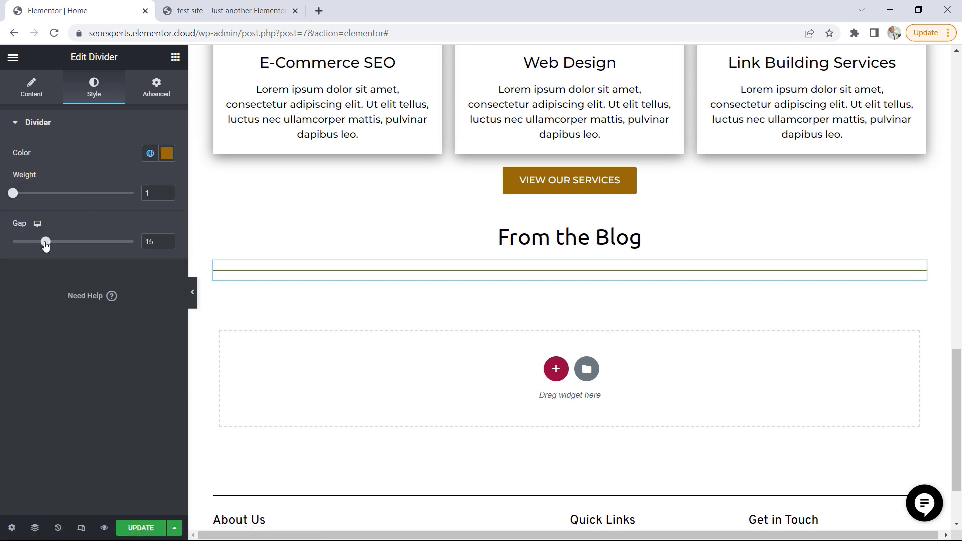
drag(45, 244, 10, 244)
Set the From the Blog divider's width to 25% and center it
click(31, 87)
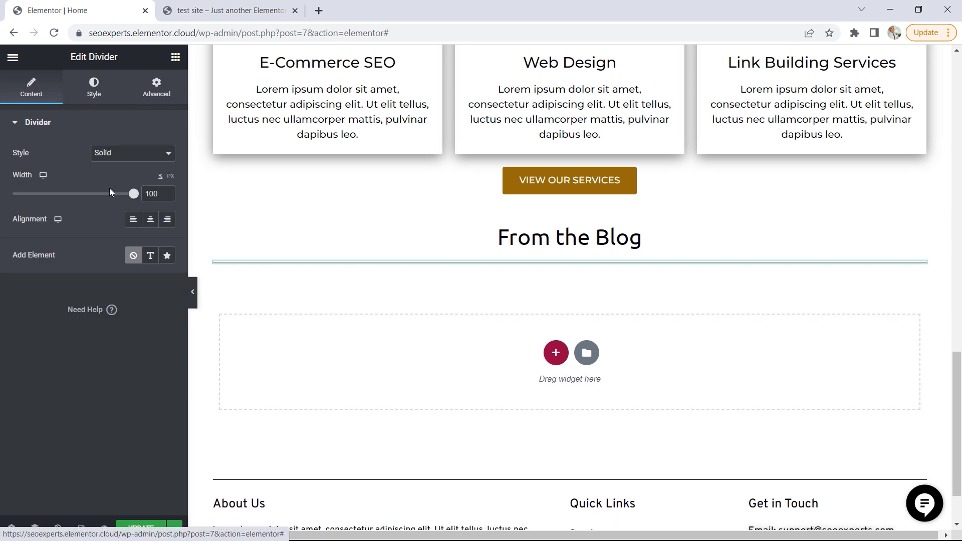
drag(134, 196, 46, 193)
click(150, 219)
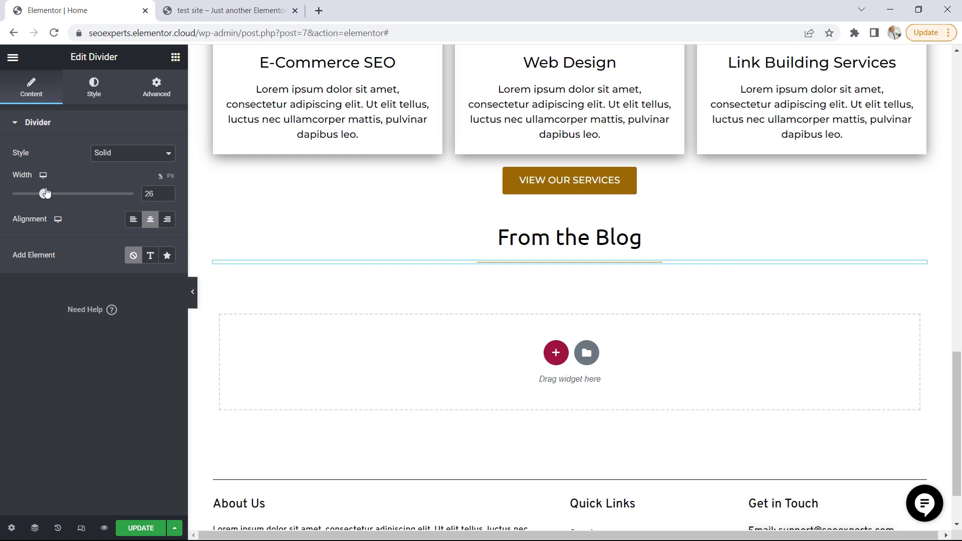
click(168, 196)
Check the From the Blog section on the test site, and add a Posts widget beneath the divider in the Elementor editor
click(231, 10)
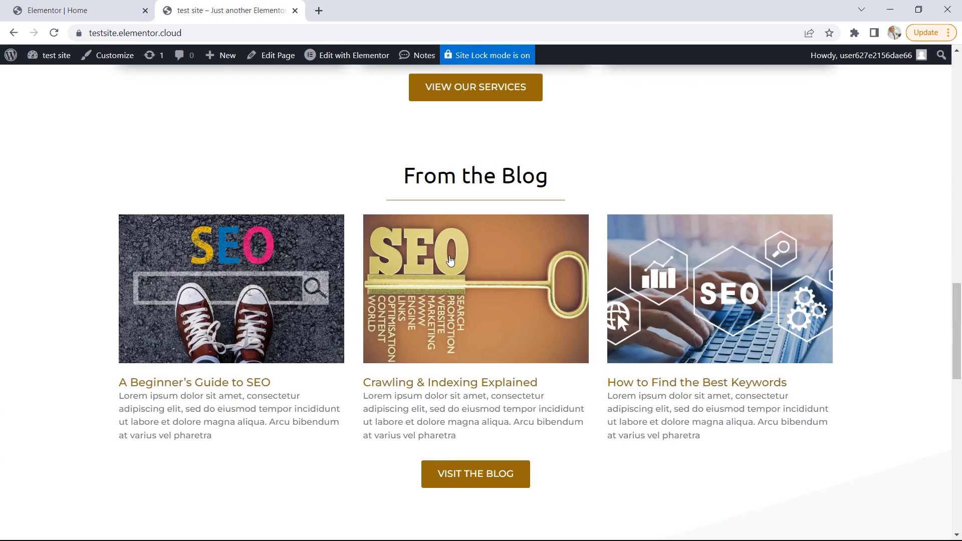
click(57, 7)
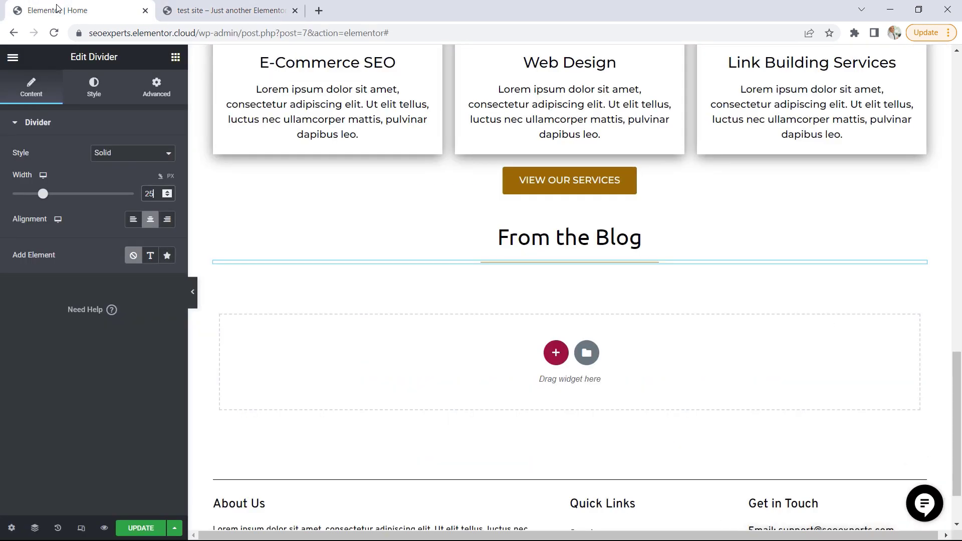
click(175, 57)
scroll(111, 260, down, 3)
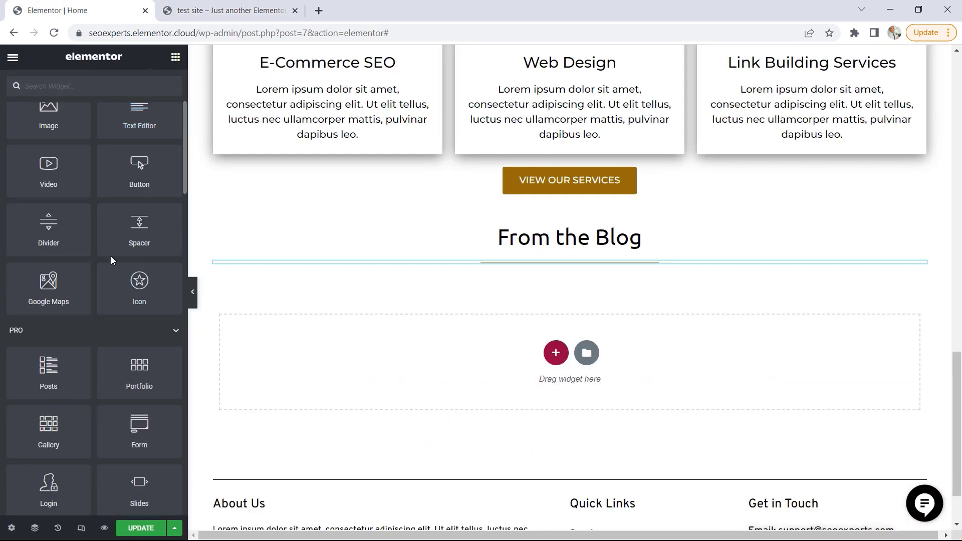
scroll(110, 257, down, 2)
drag(48, 287, 589, 263)
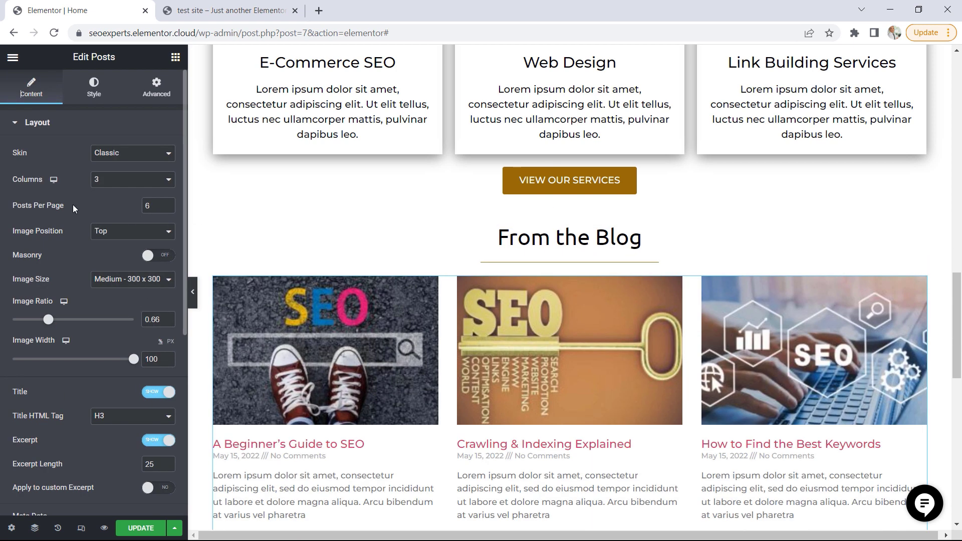
Limit the Posts widget to 3 posts per page and set its image size to Full
click(169, 210)
click(169, 210)
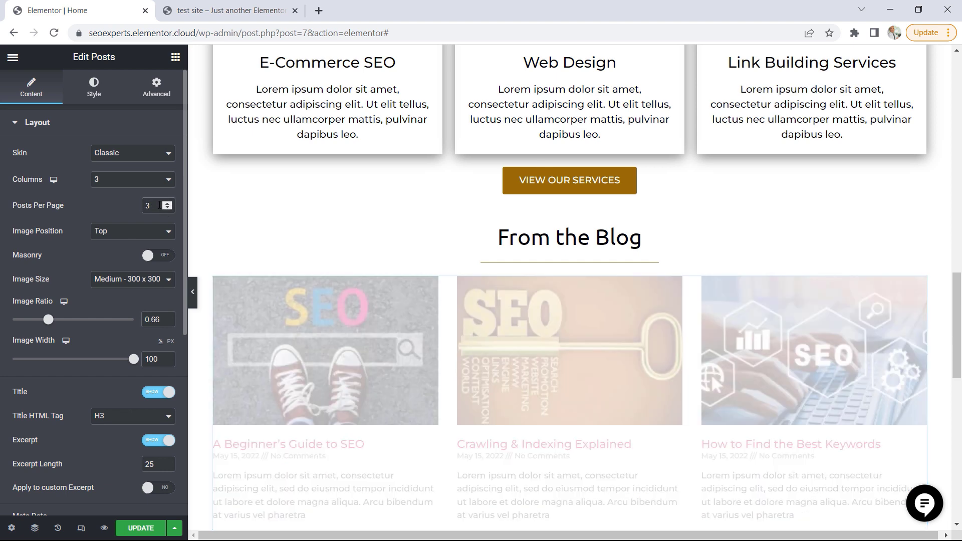
click(100, 284)
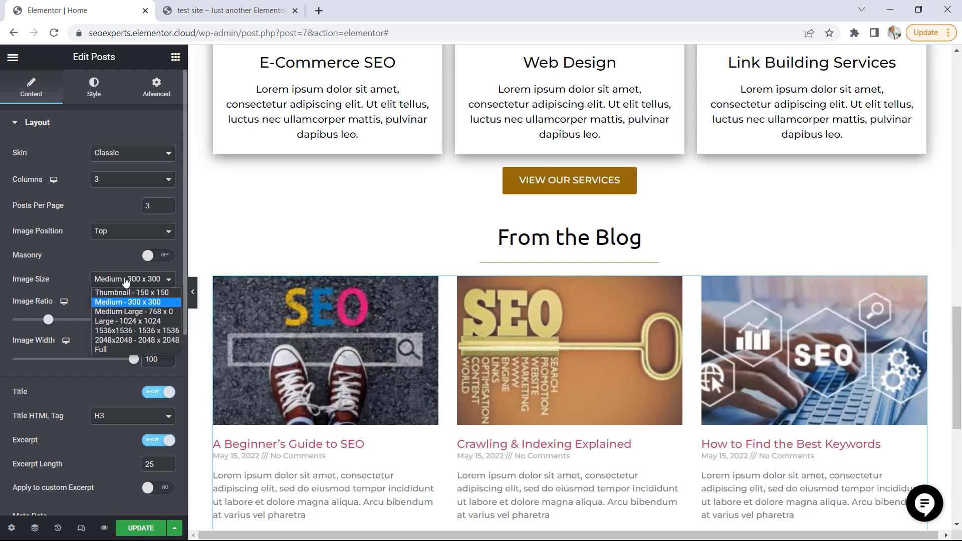
click(110, 349)
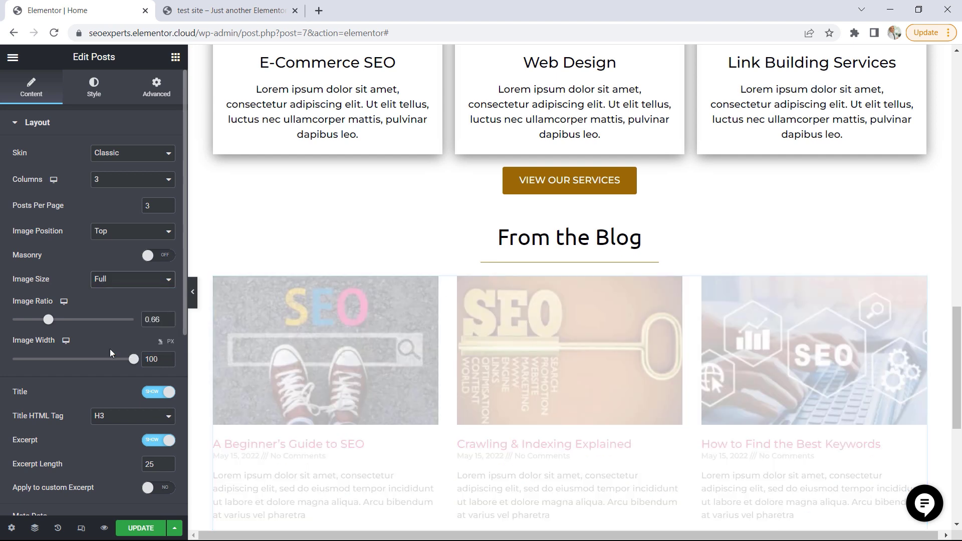
Remove the Date and Comments metadata from the Posts widget and hide its Read More links
scroll(106, 326, down, 2)
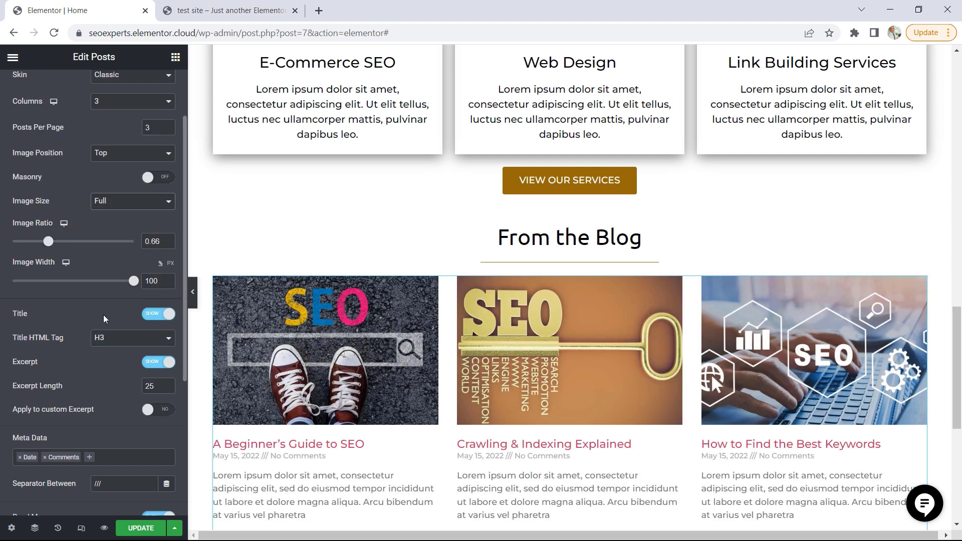
scroll(103, 315, down, 2)
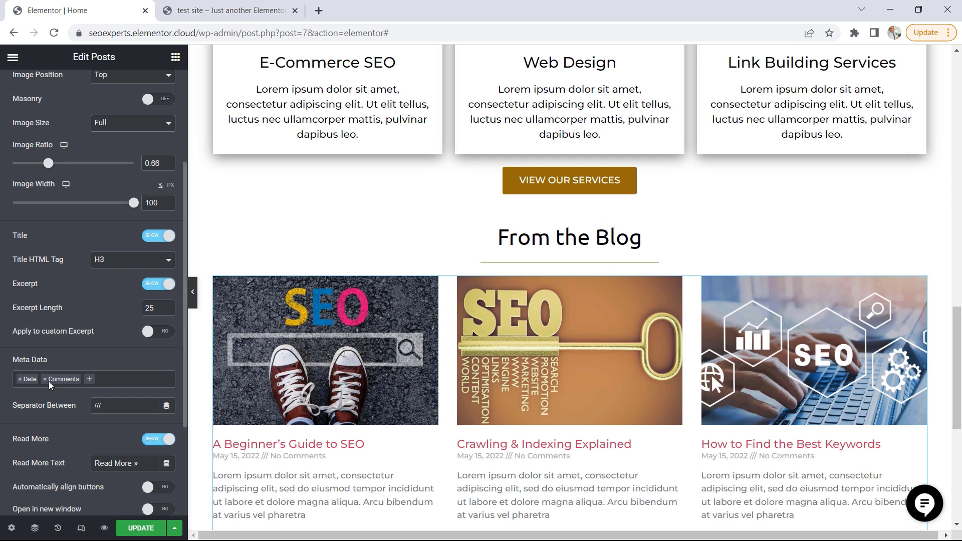
click(19, 380)
click(19, 380)
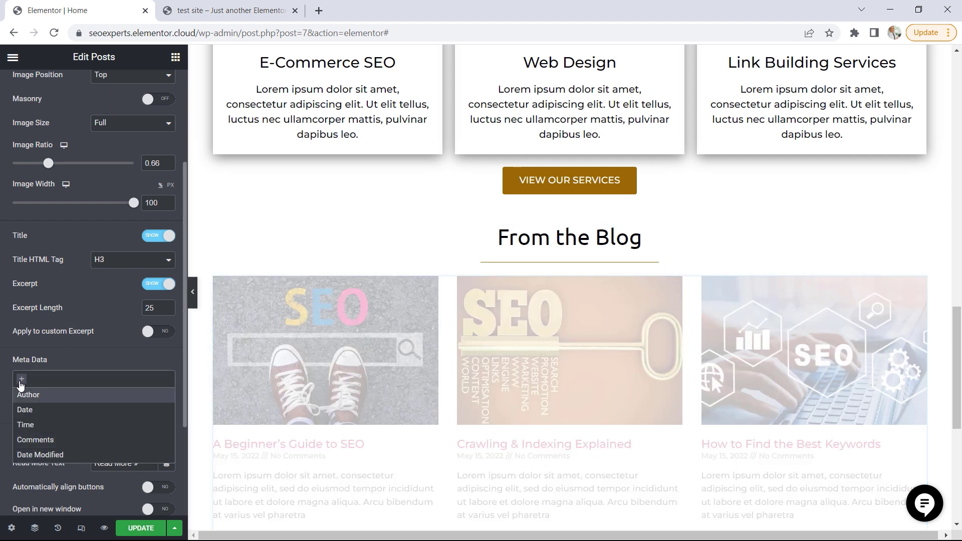
scroll(124, 370, down, 2)
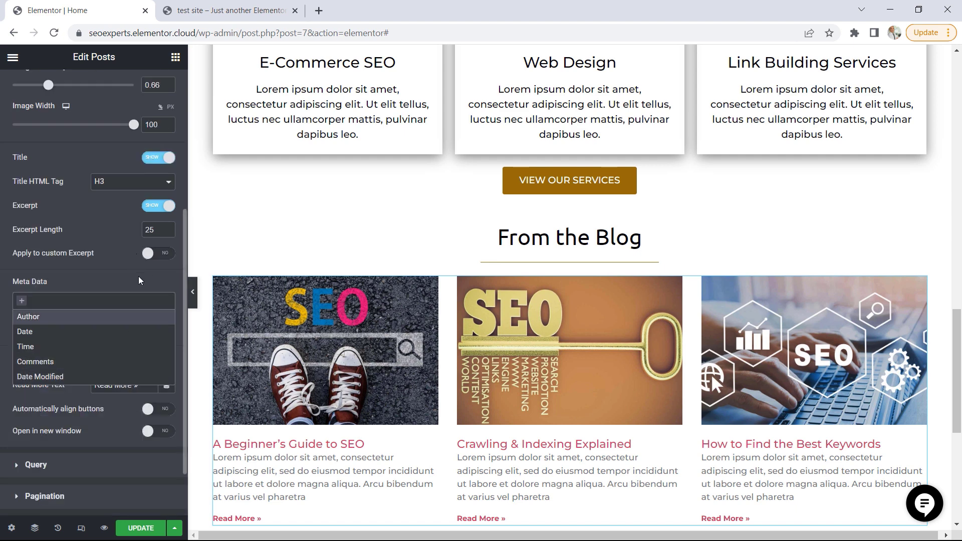
click(105, 272)
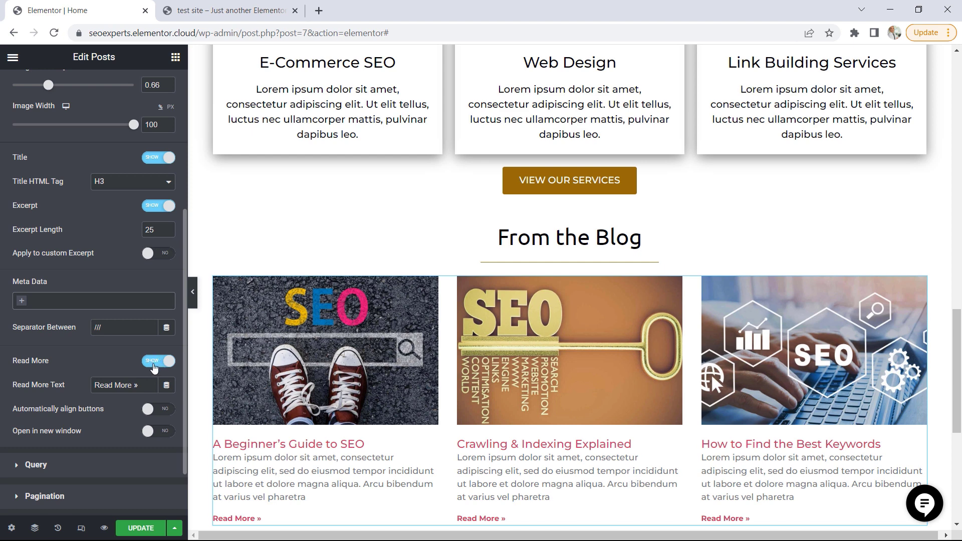
click(154, 368)
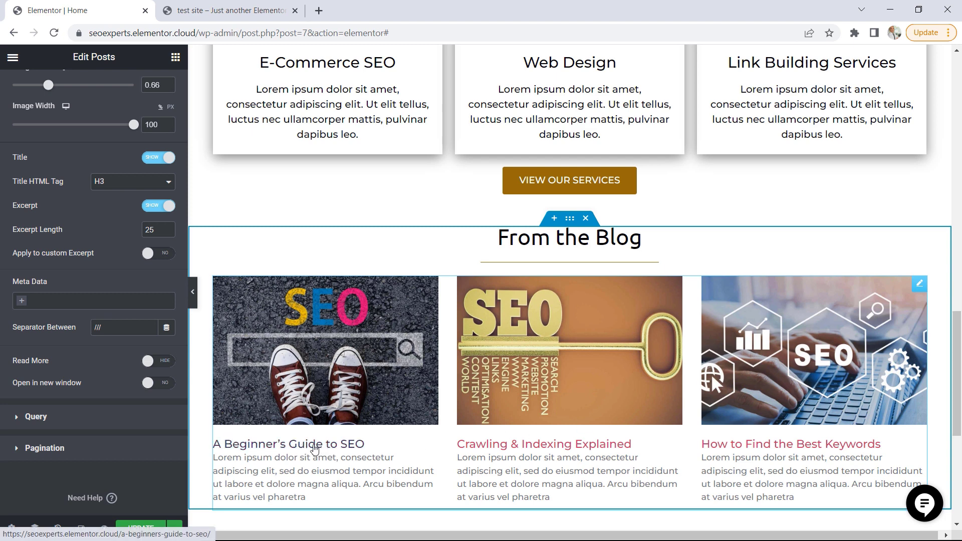
Color the post titles in the Posts widget with the global Accent color
scroll(130, 301, up, 6)
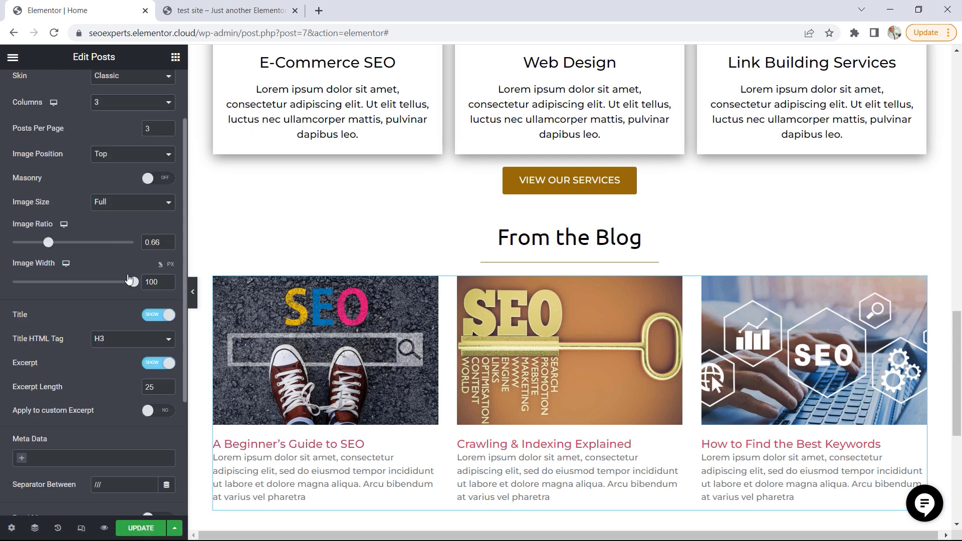
click(95, 90)
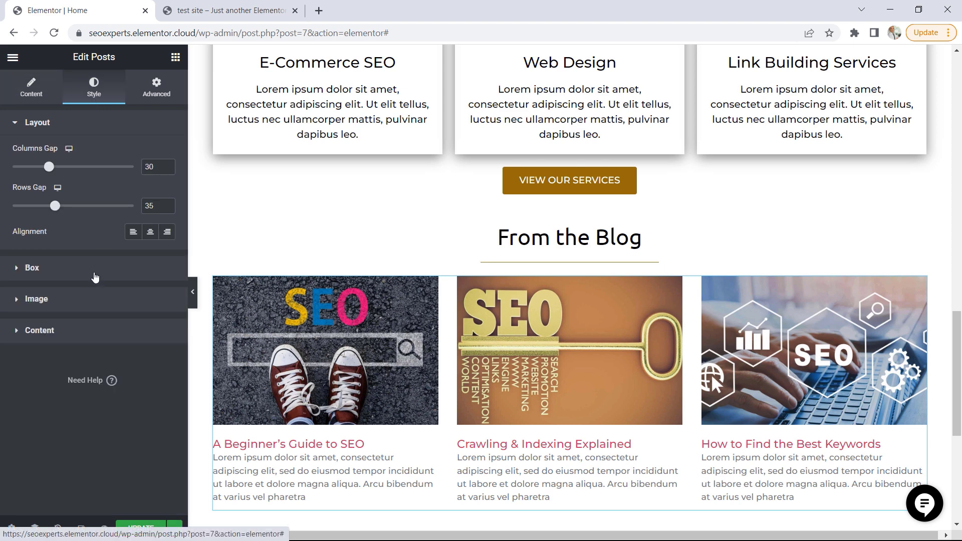
click(54, 332)
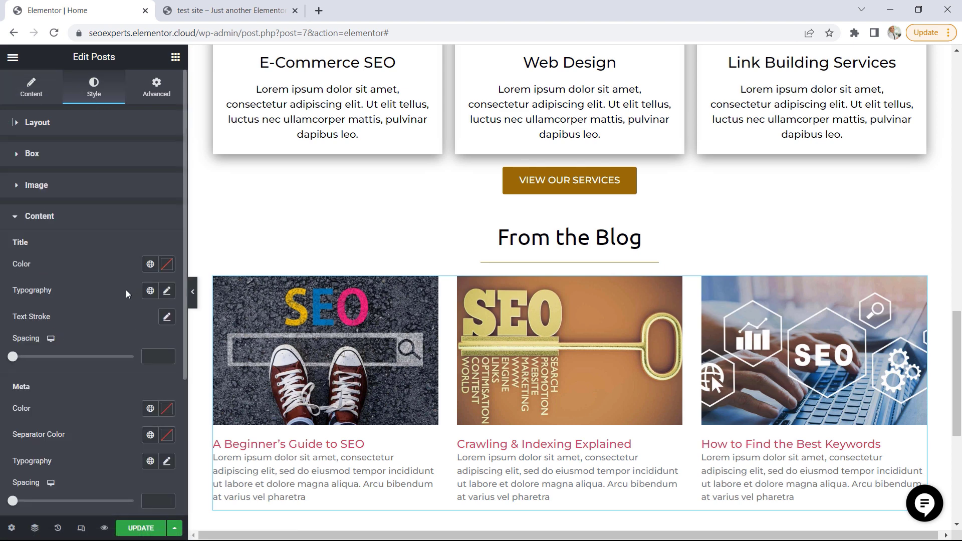
click(149, 270)
click(57, 386)
Check the blog button on the test site, and add a Button widget beneath the posts in the Elementor editor
click(204, 12)
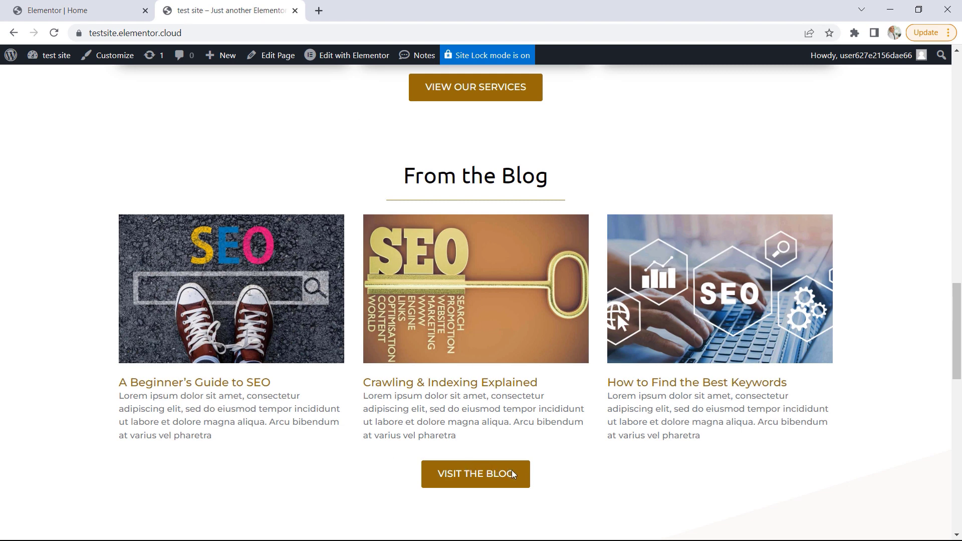
click(135, 6)
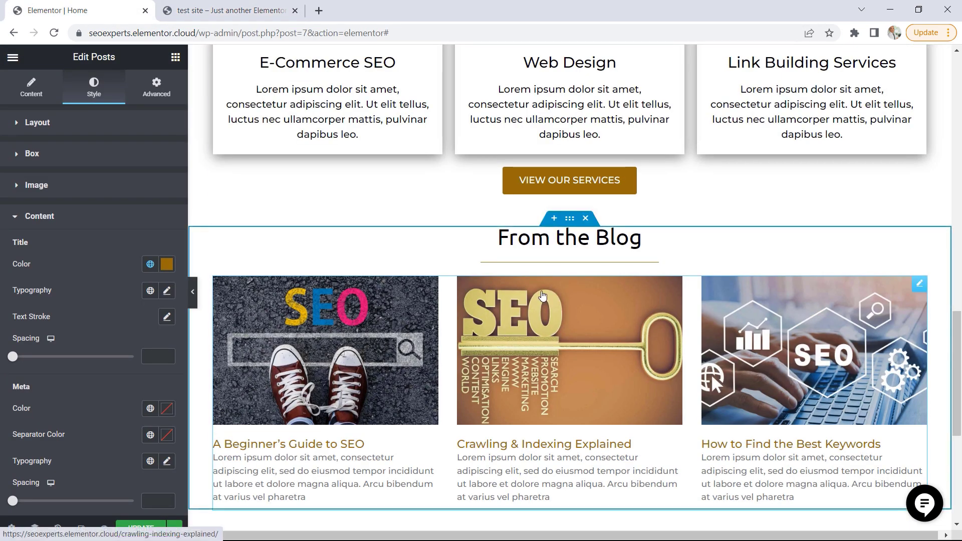
scroll(238, 125, down, 1)
click(175, 57)
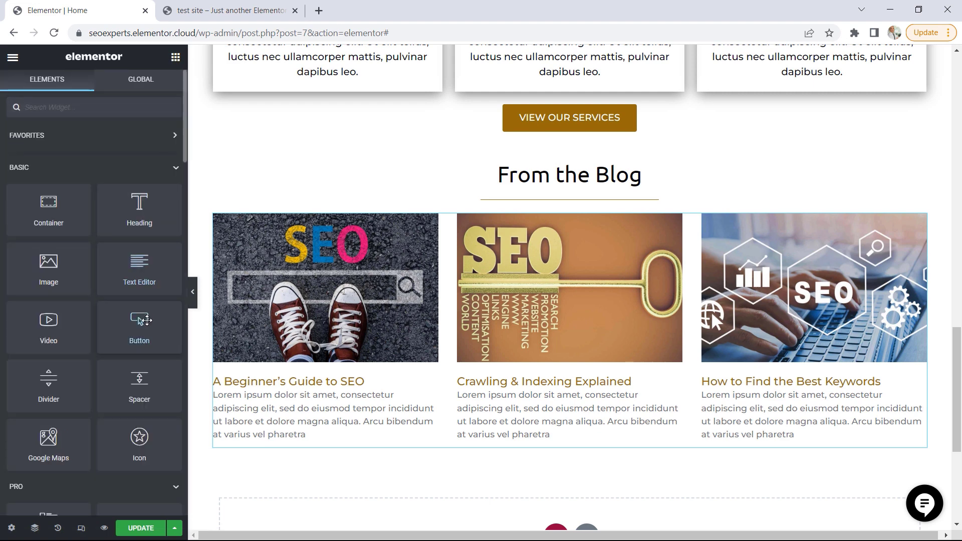
drag(141, 321, 638, 447)
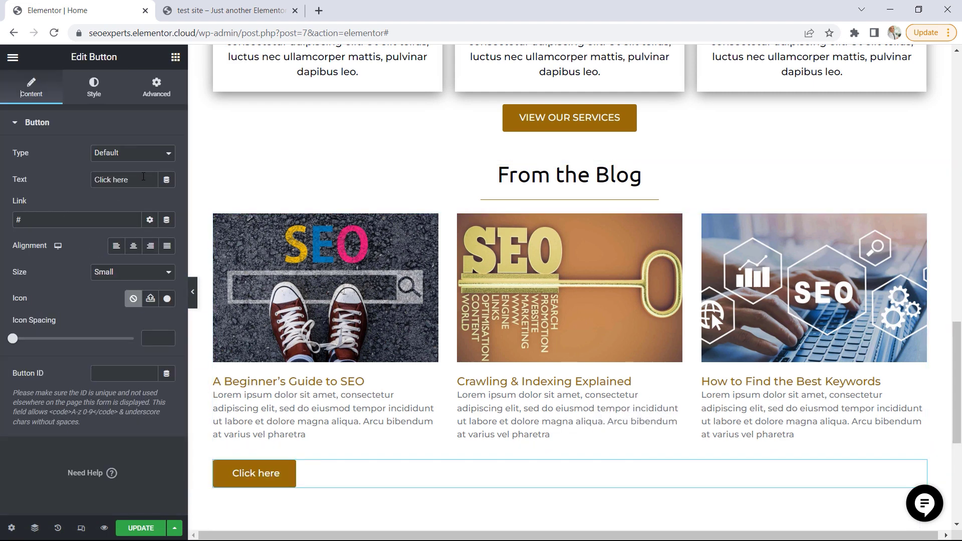
Set the new button's text to "VISIT THE BLOG" and its link to /blog, and center it
drag(143, 177, 92, 177)
text(V)
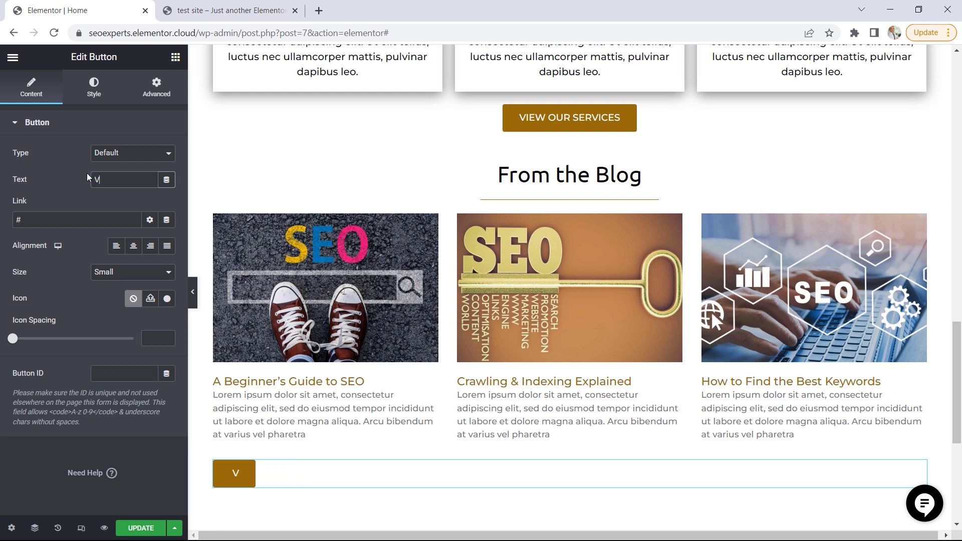
text(ISIT THE BLOG)
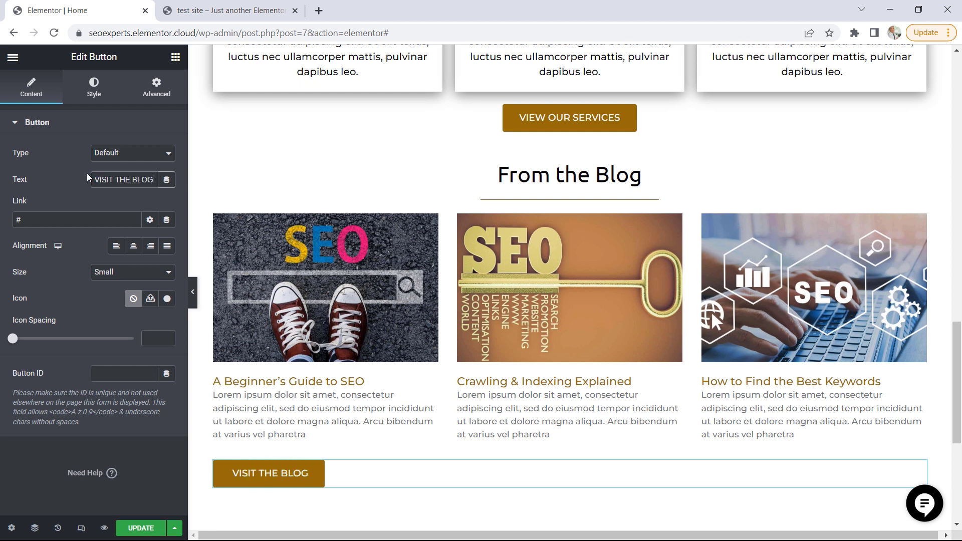
click(12, 223)
click(133, 245)
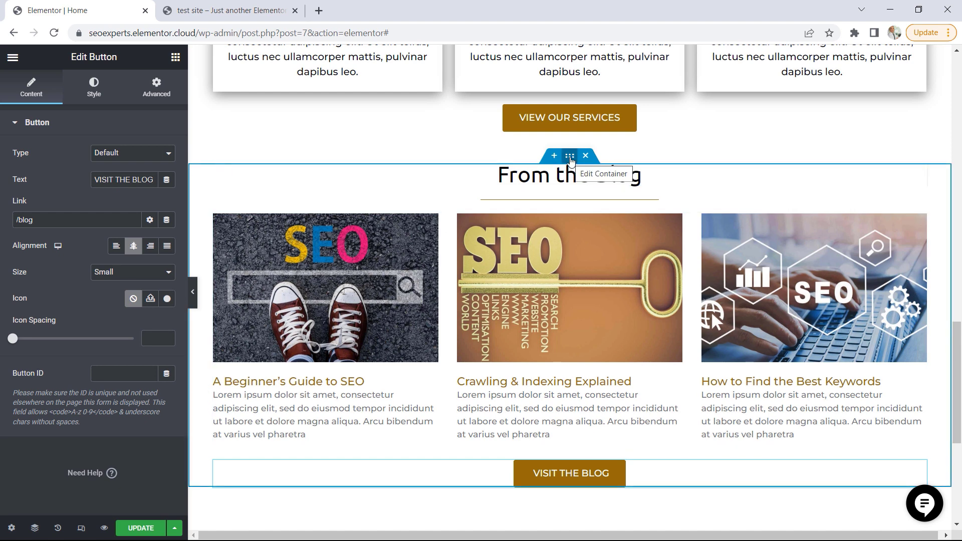
Give the From the Blog container unlinked padding of 50 px at top and bottom, and update the page
click(570, 156)
click(157, 88)
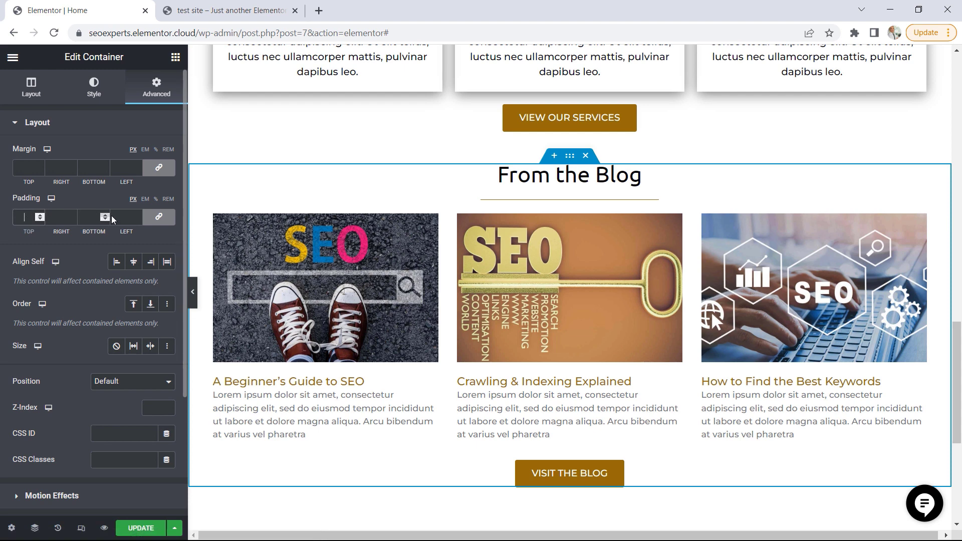
click(159, 216)
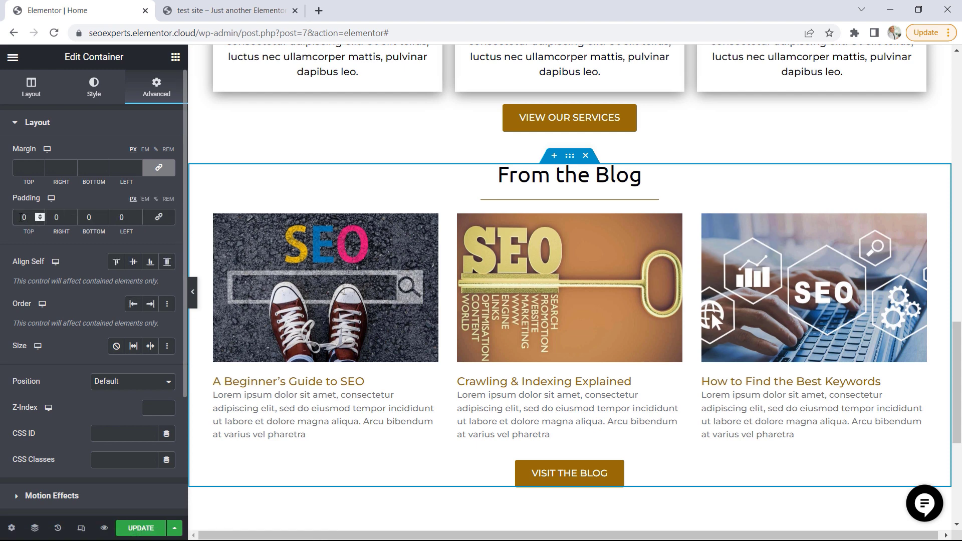
click(20, 217)
text(5)
click(86, 217)
text(5)
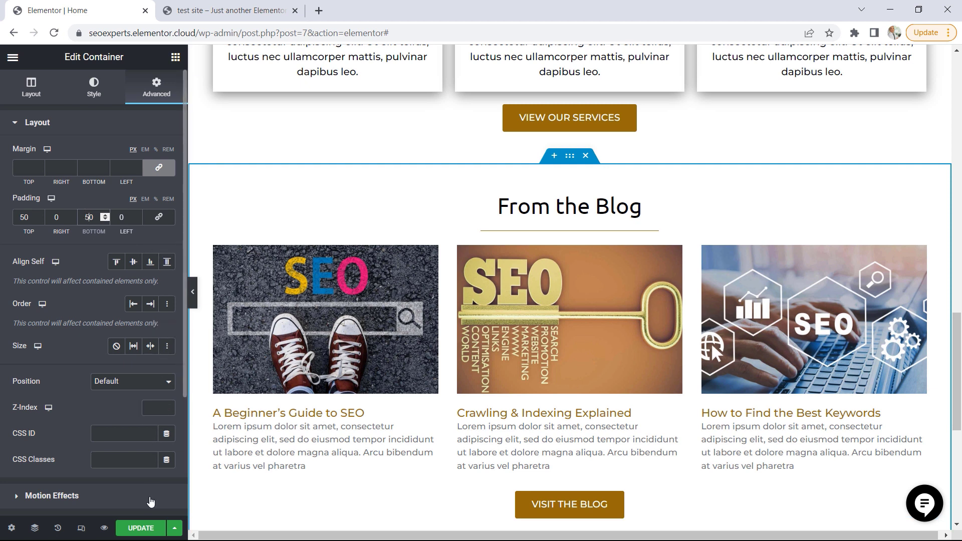
click(140, 530)
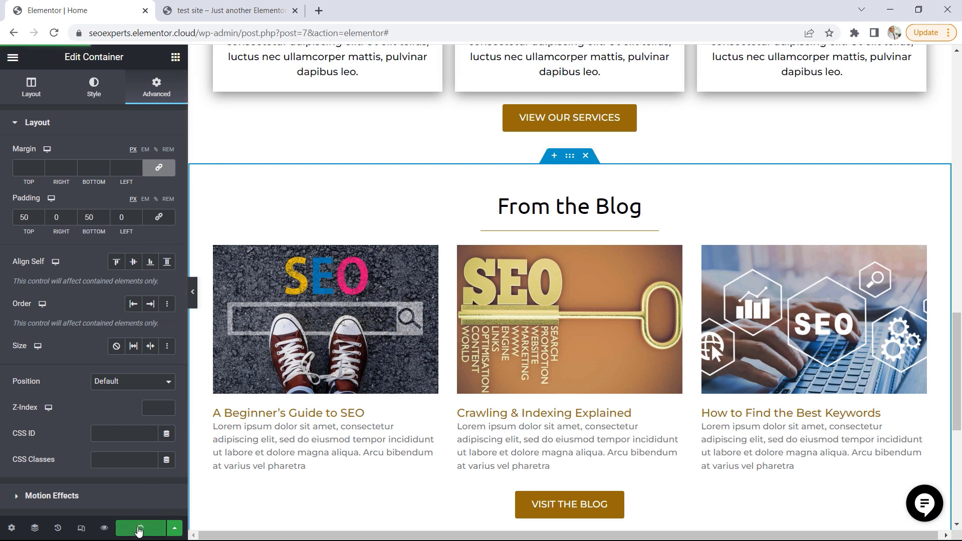
Open the live home page in a new tab and compare its From the Blog section with the test site
click(13, 57)
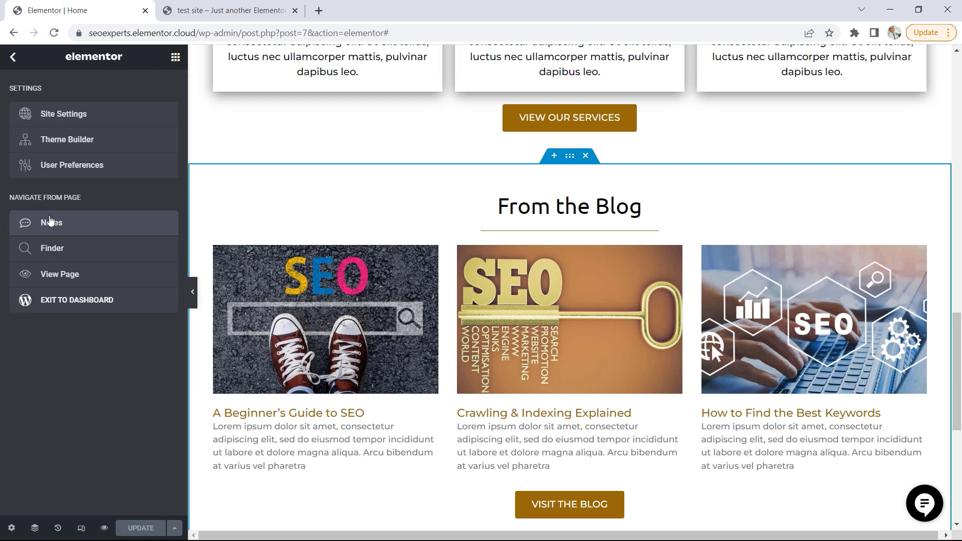
right_click(55, 274)
click(85, 282)
click(224, 7)
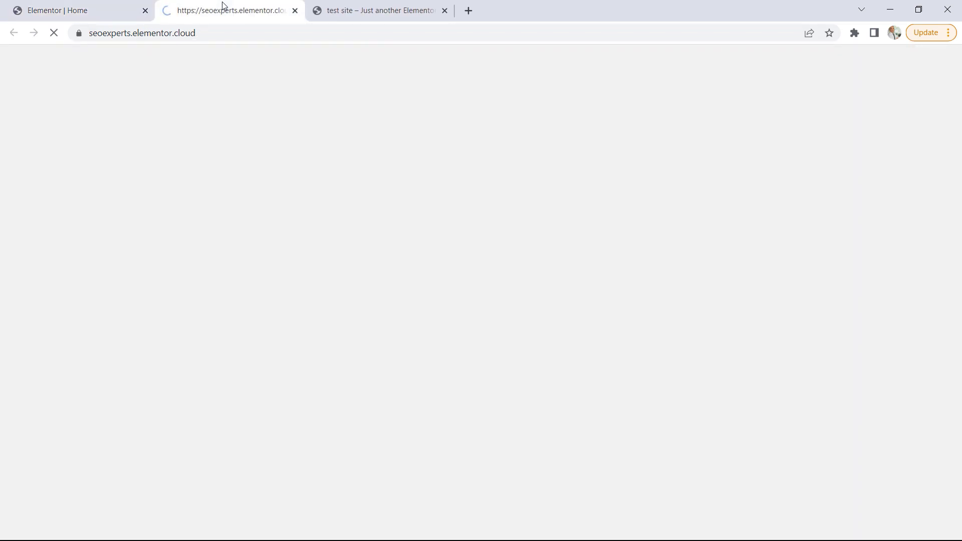
drag(959, 121, 947, 427)
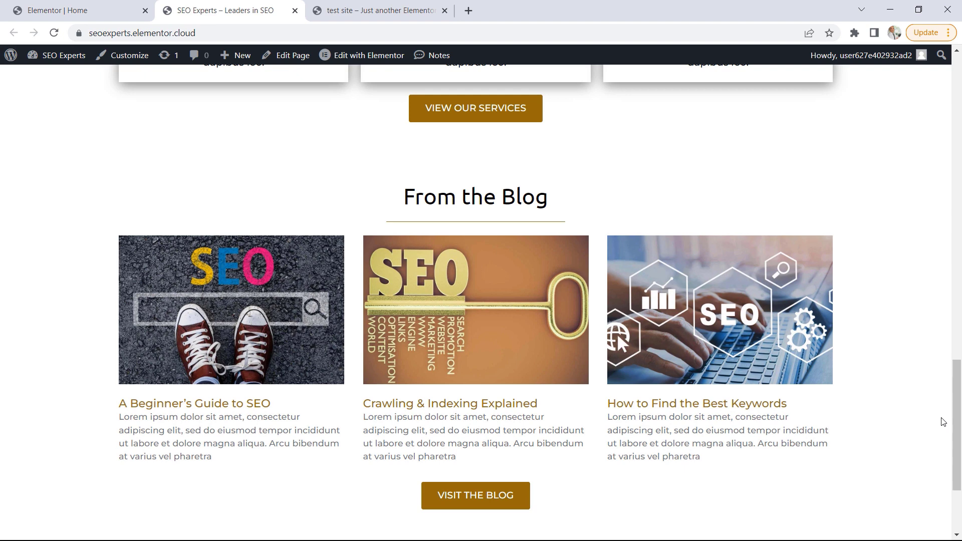
click(441, 14)
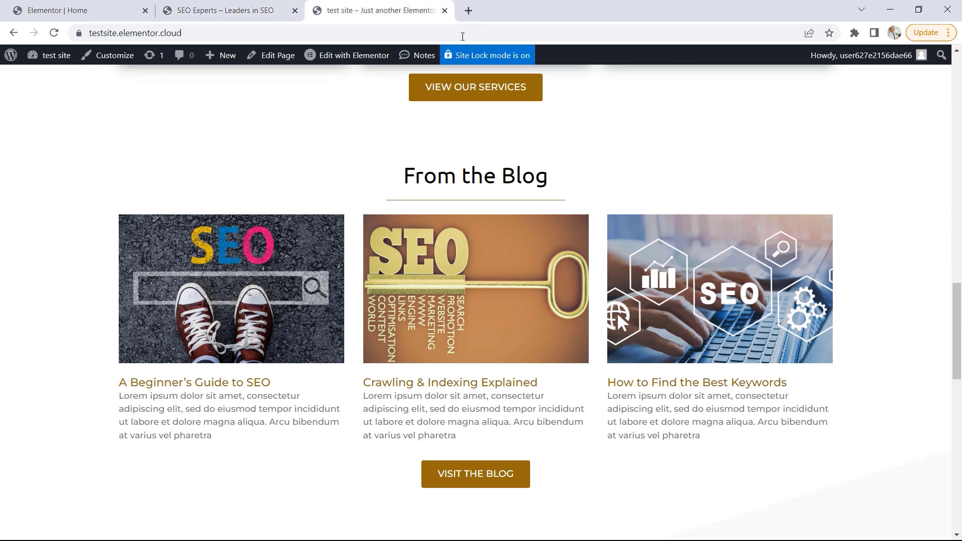
View the Our Partners section on the test site, and add a Heading widget below the From the Blog section in the Elementor editor
drag(959, 314, 955, 363)
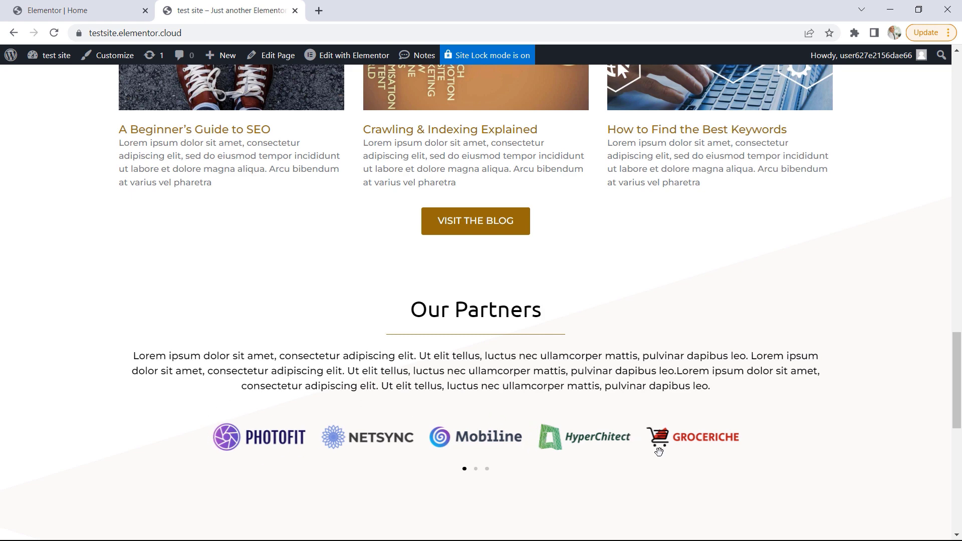
click(87, 11)
scroll(671, 360, down, 1)
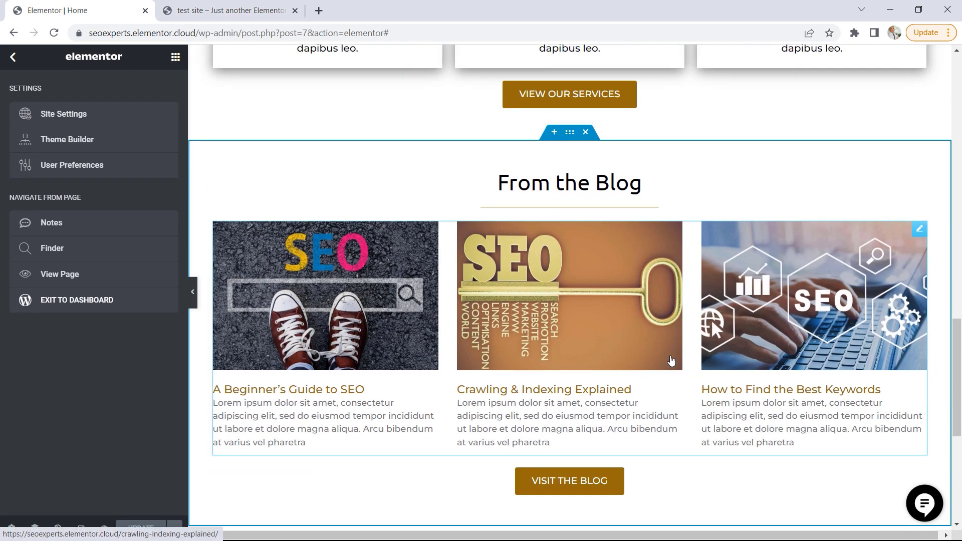
scroll(672, 360, down, 5)
click(175, 56)
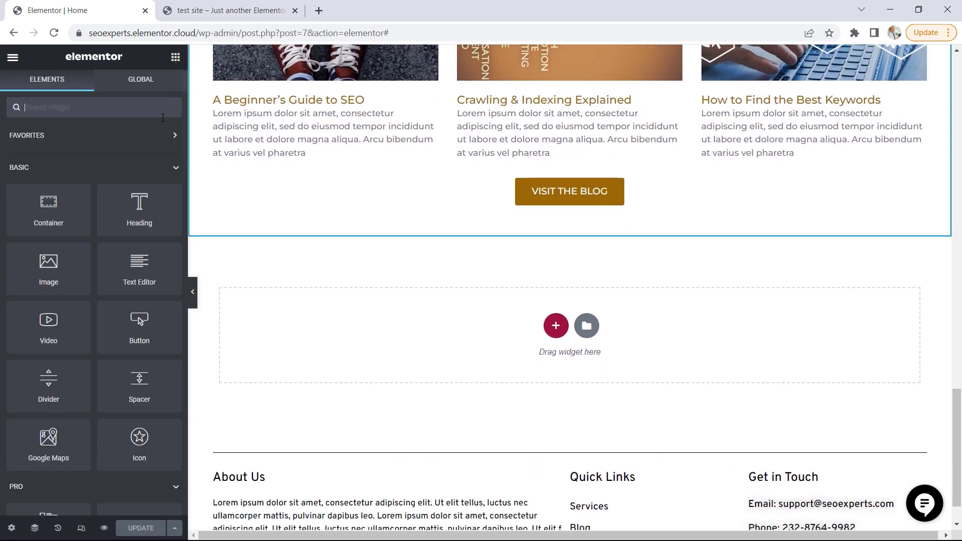
drag(138, 211, 521, 347)
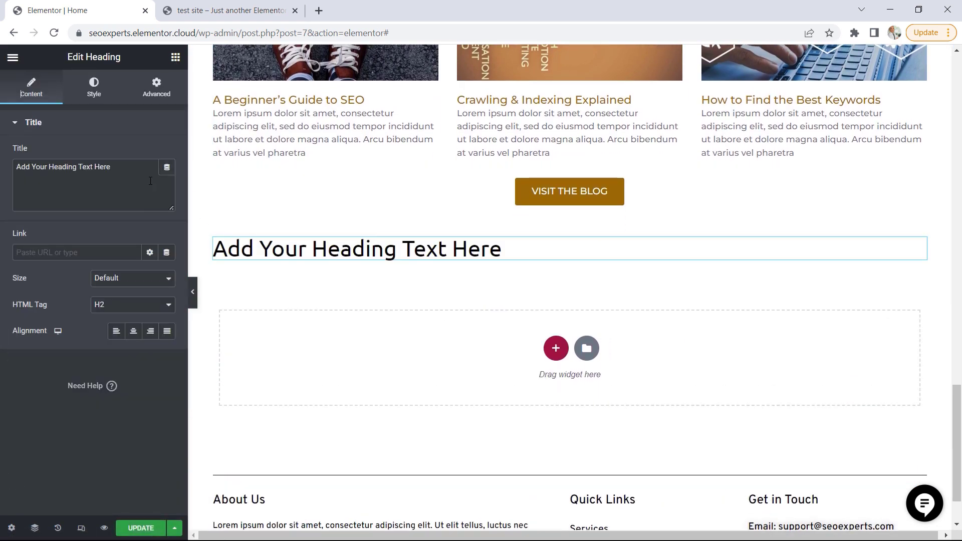
Set the new heading's title to "Our Partners" and center it
drag(128, 162, 25, 161)
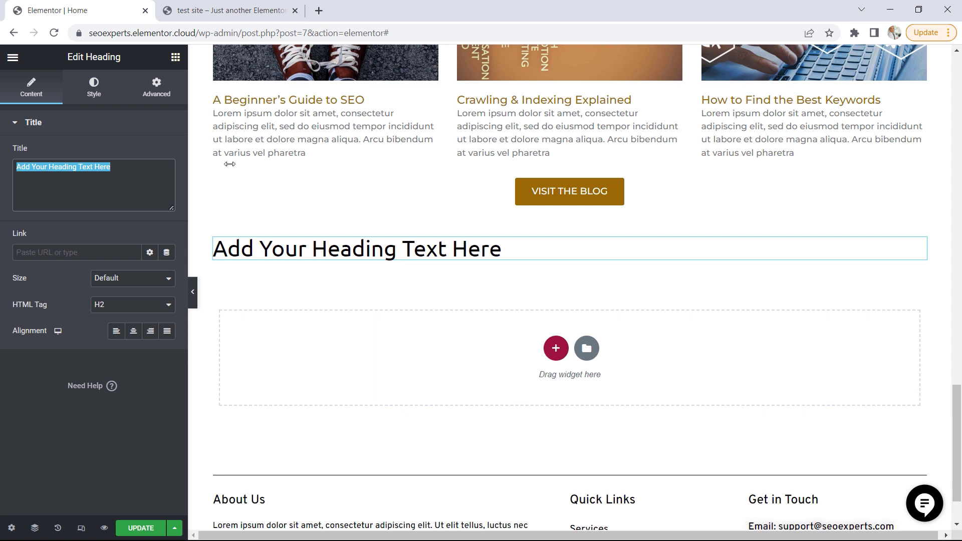
text(Our )
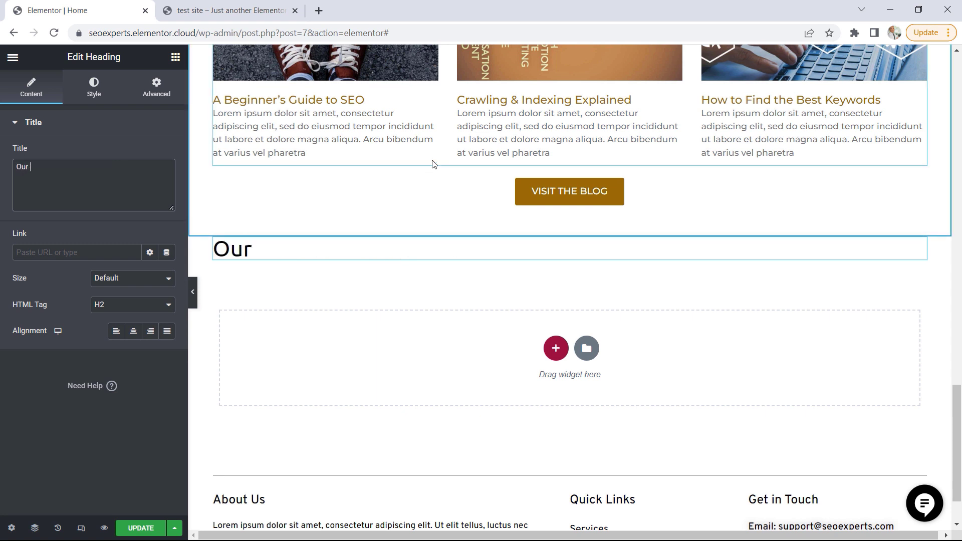
text(Partne)
key(BackSpace)
text(nersr)
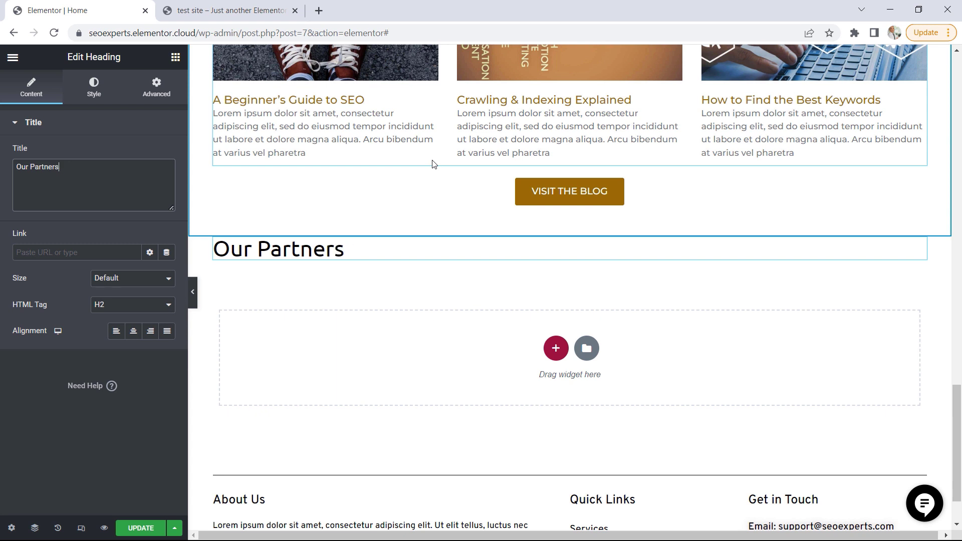
click(134, 331)
Add a Divider widget beneath the Our Partners heading, with the golden-brown global color and a gap of 2
click(175, 56)
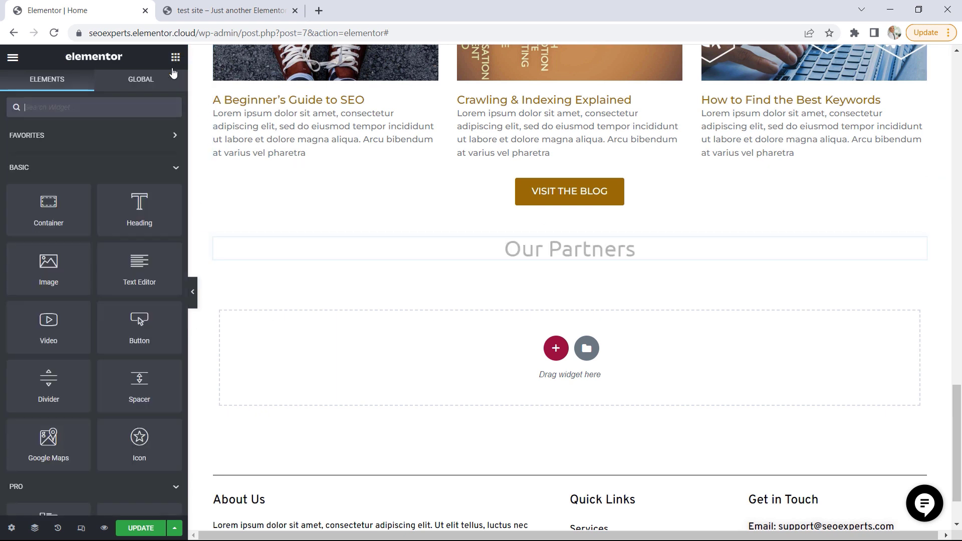
drag(48, 382, 550, 264)
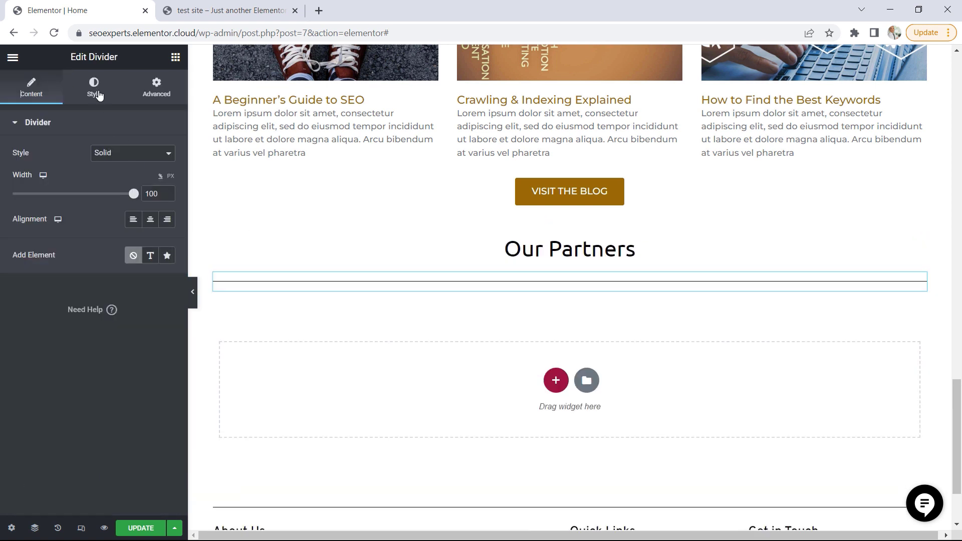
click(94, 88)
click(151, 154)
click(46, 279)
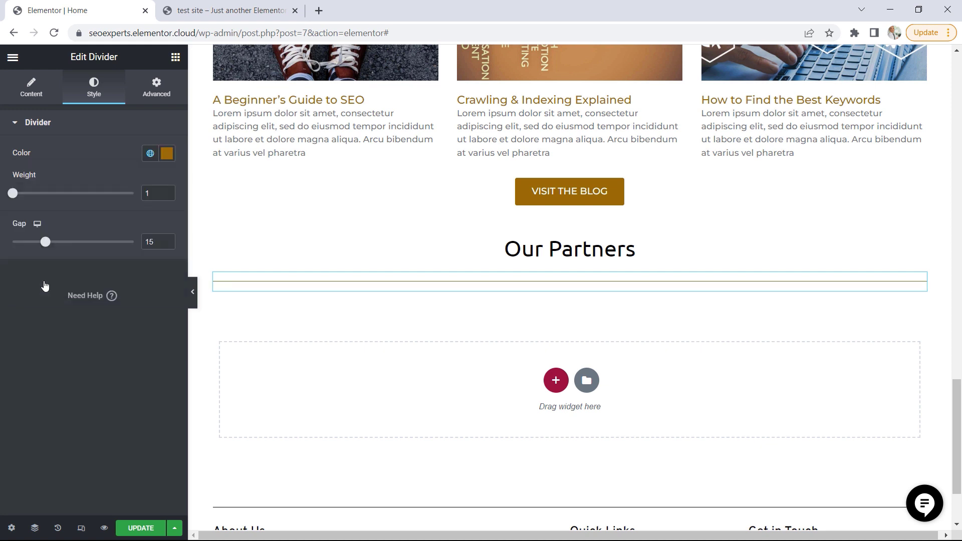
drag(23, 247, 4, 245)
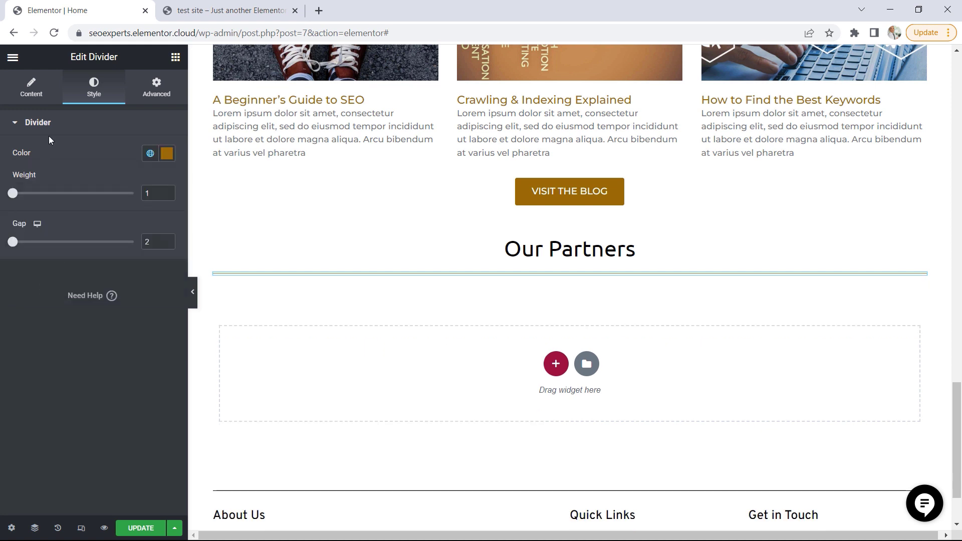
Center the Our Partners divider and set its width to 20%
click(30, 93)
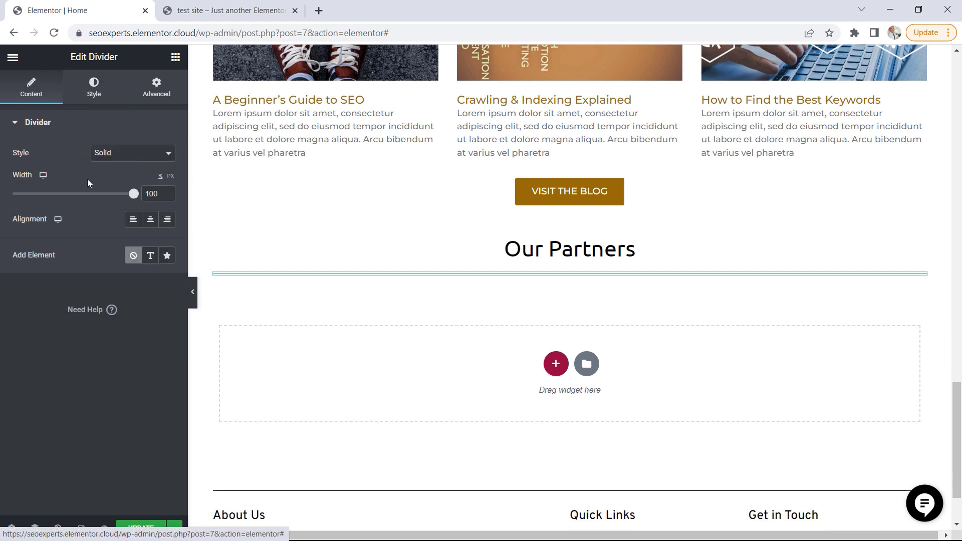
click(148, 217)
drag(134, 194, 37, 190)
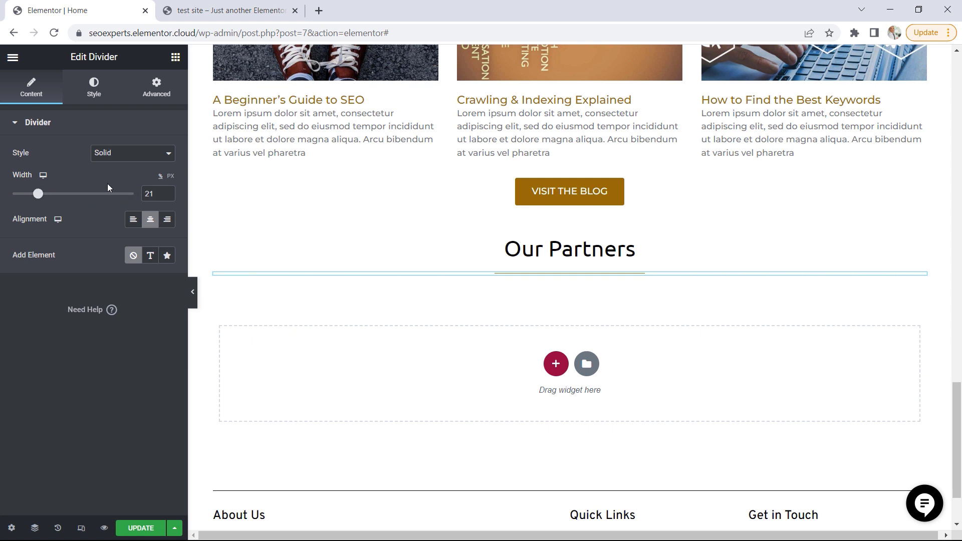
click(166, 196)
Copy the Our Partners paragraph from the test site and return to the Elementor editor
click(200, 12)
drag(747, 387, 135, 357)
right_click(159, 360)
click(191, 370)
click(75, 10)
Add a Text Editor widget beneath the Our Partners divider and replace its placeholder text with the copied paragraph
click(175, 56)
drag(138, 268, 567, 276)
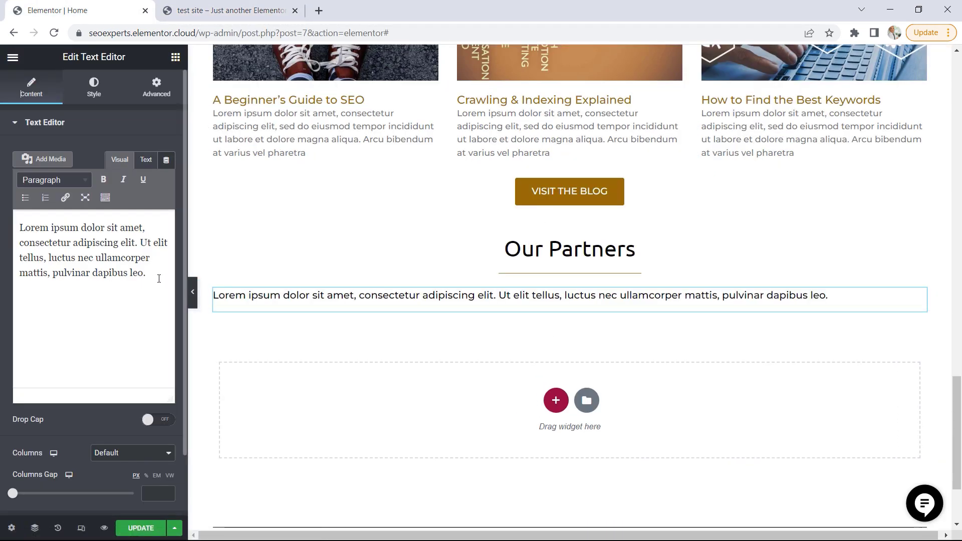
drag(149, 274, 16, 220)
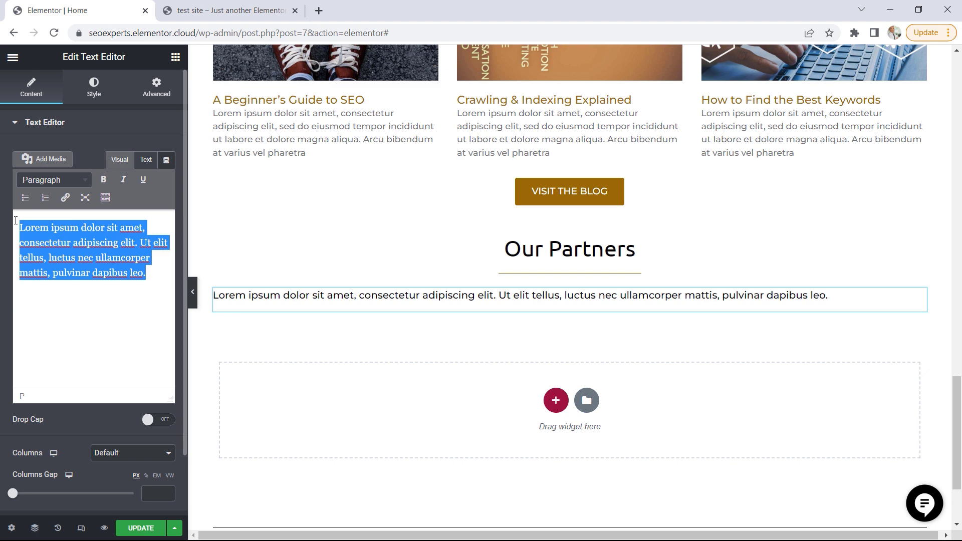
key(ctrl+v)
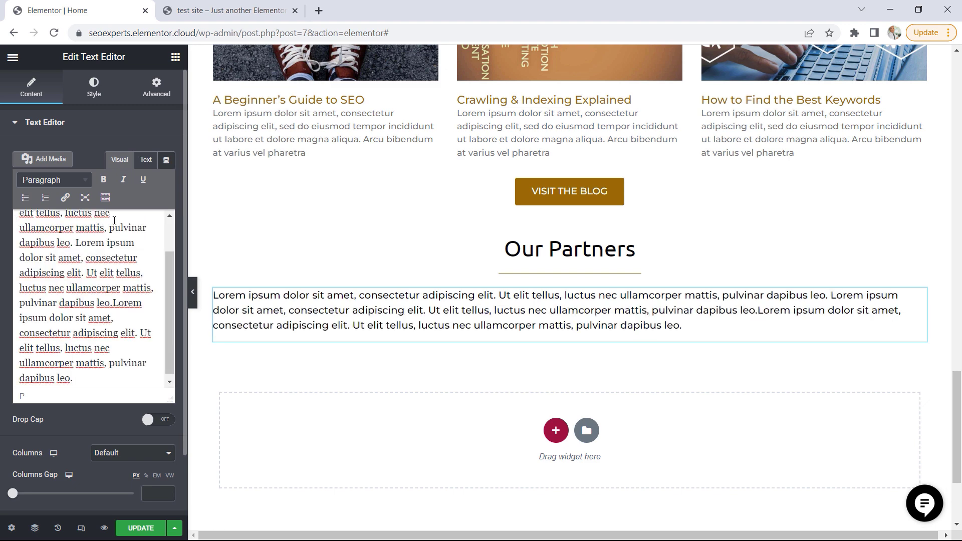
Compare the pasted paragraph with the test site and center-align its text in the Elementor editor
click(217, 10)
click(710, 382)
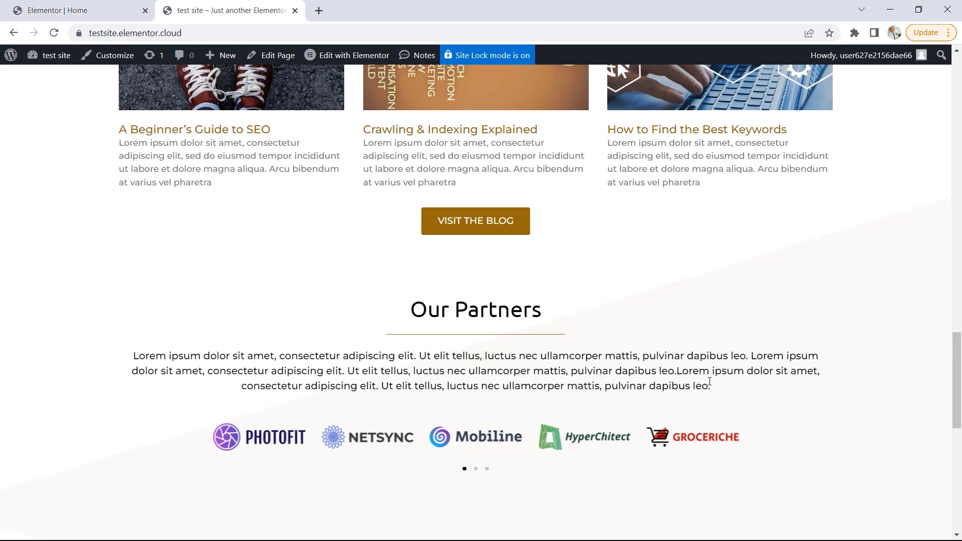
click(80, 10)
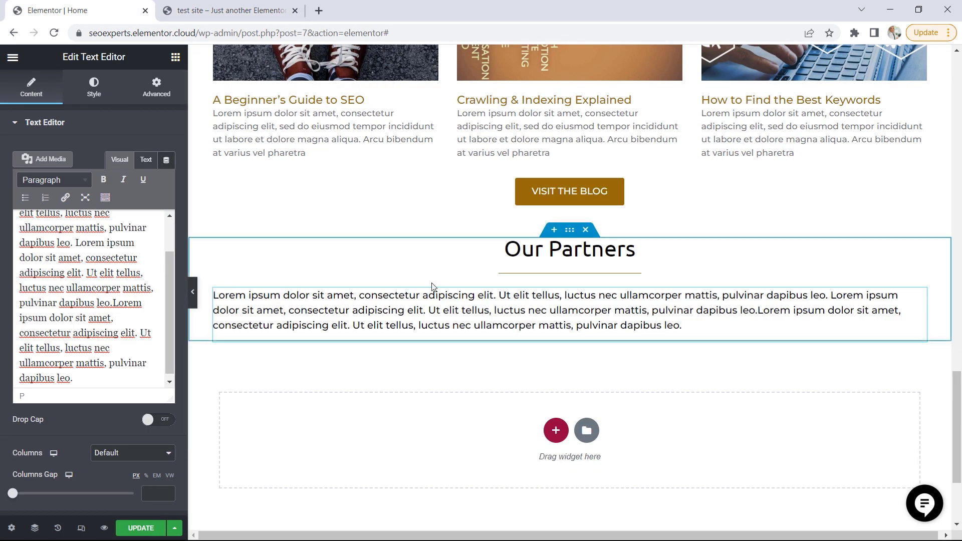
click(94, 86)
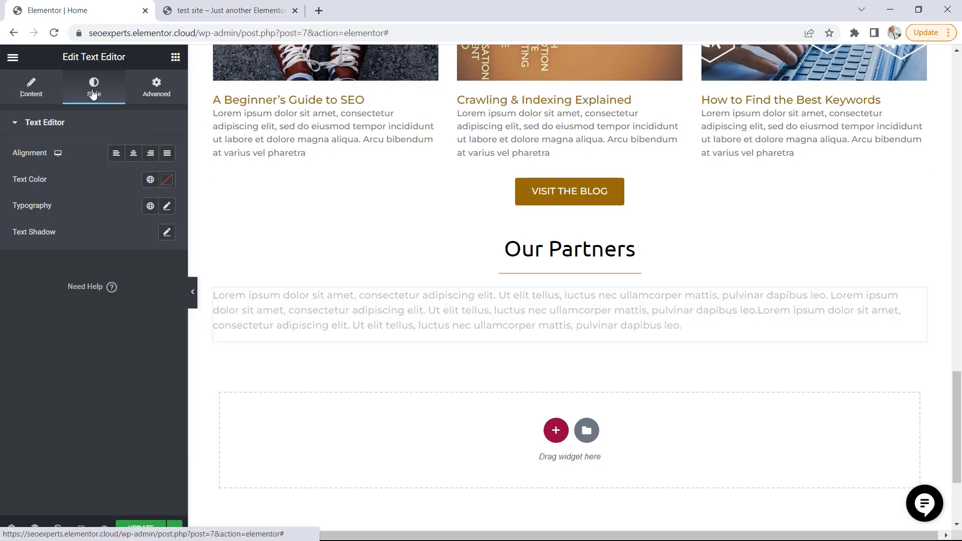
click(134, 156)
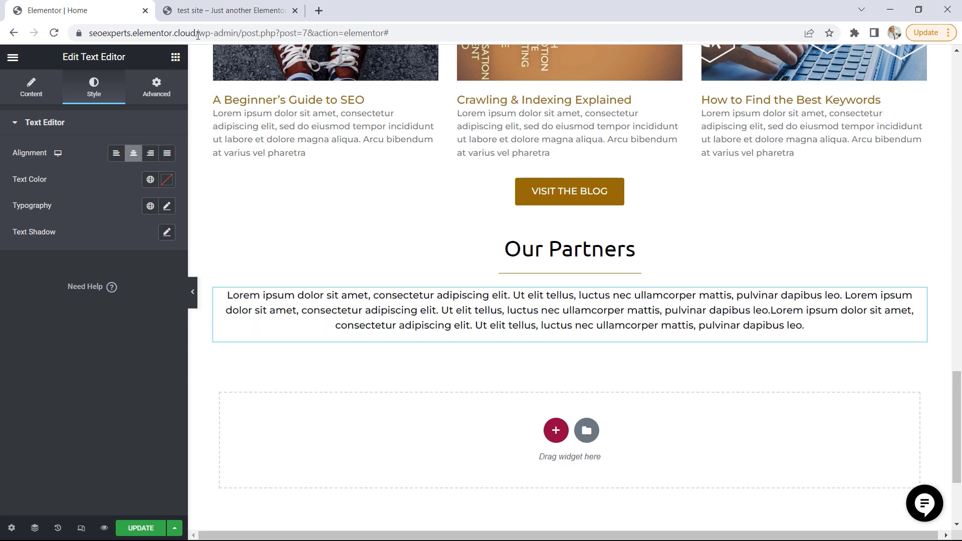
Check the partner logo carousel on the test site, and add a Media Carousel widget beneath the Our Partners paragraph in the Elementor editor
click(204, 17)
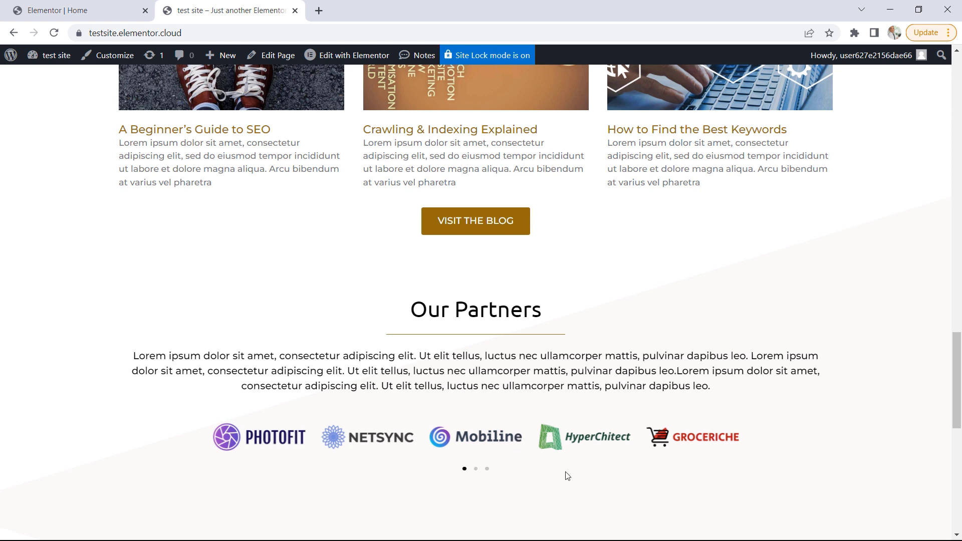
click(71, 10)
click(176, 58)
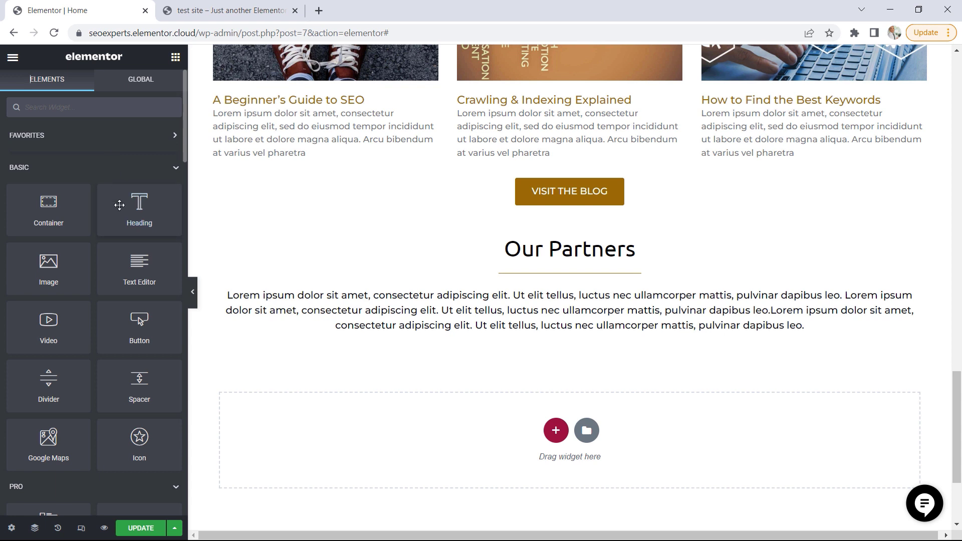
scroll(126, 203, down, 6)
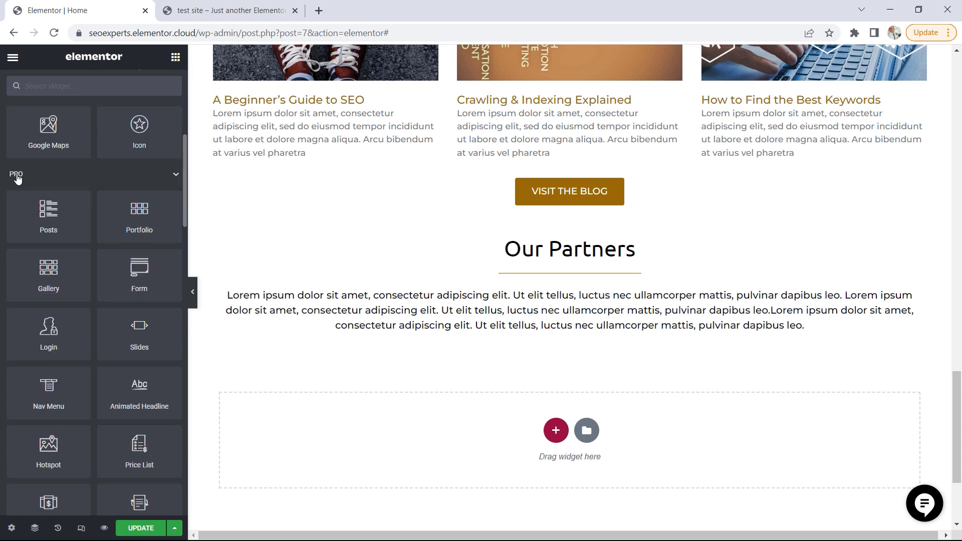
scroll(148, 282, down, 6)
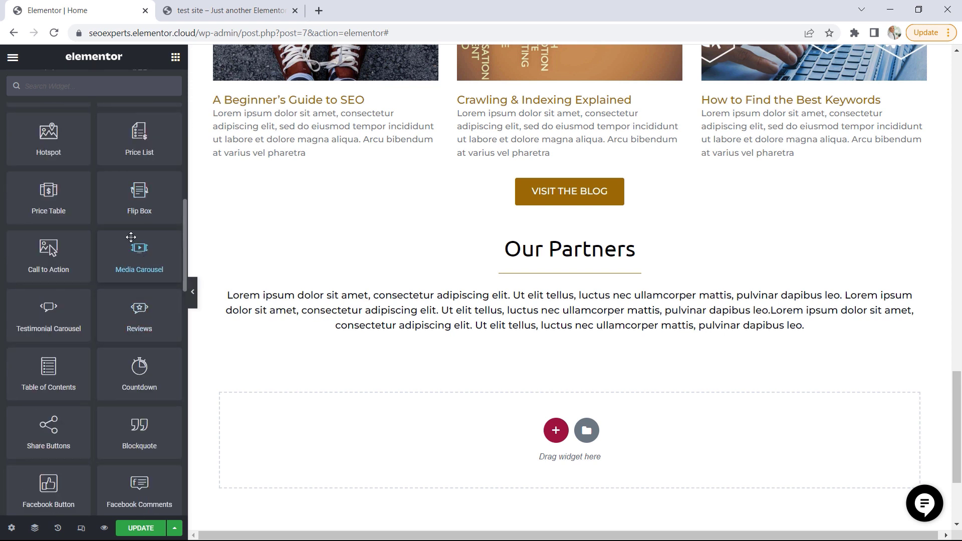
drag(139, 252, 585, 337)
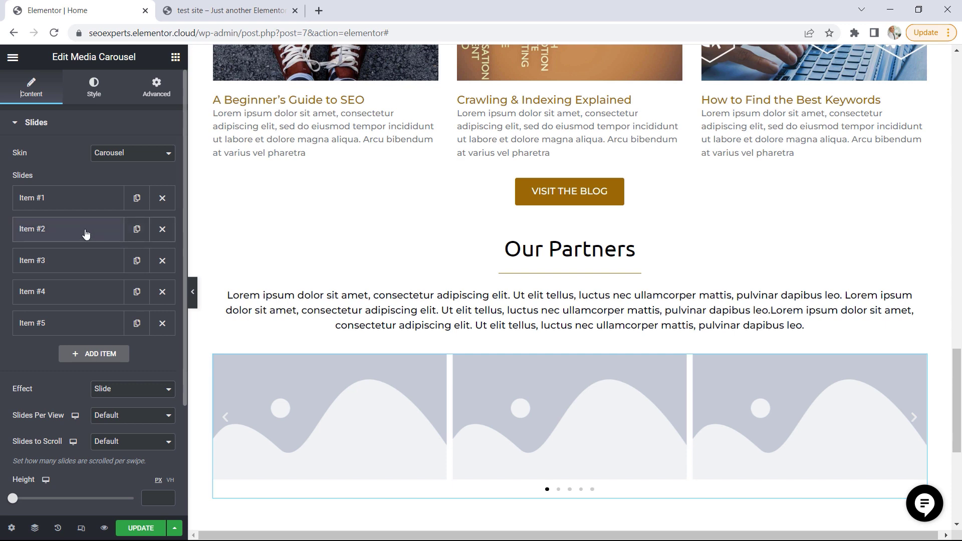
Use mobiline.png from the media library as the image of the carousel's first slide, and collapse that item
click(45, 203)
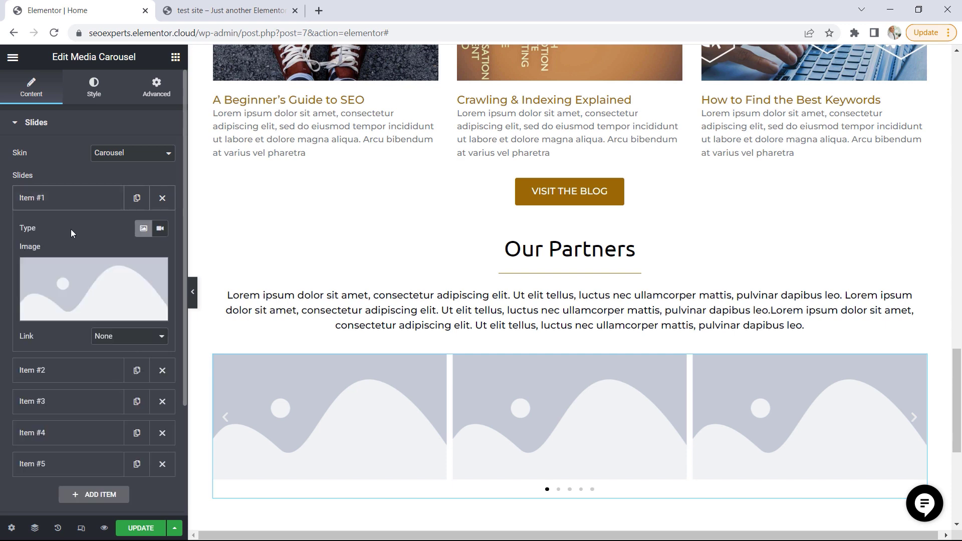
click(91, 280)
click(289, 224)
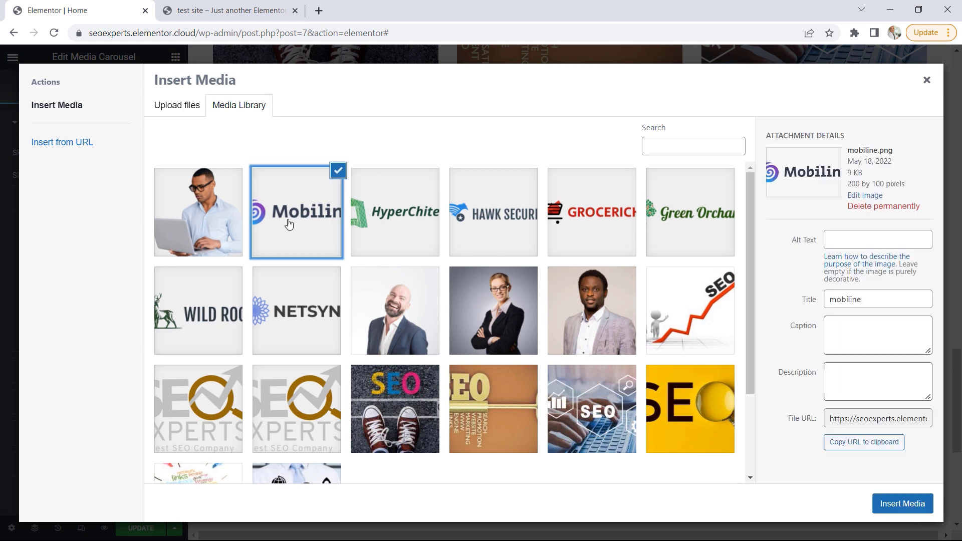
click(887, 505)
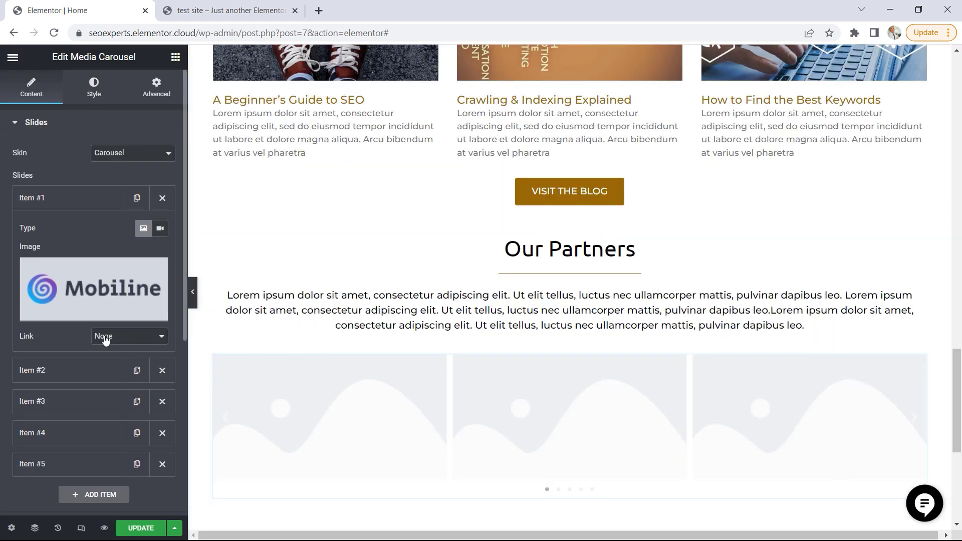
click(59, 198)
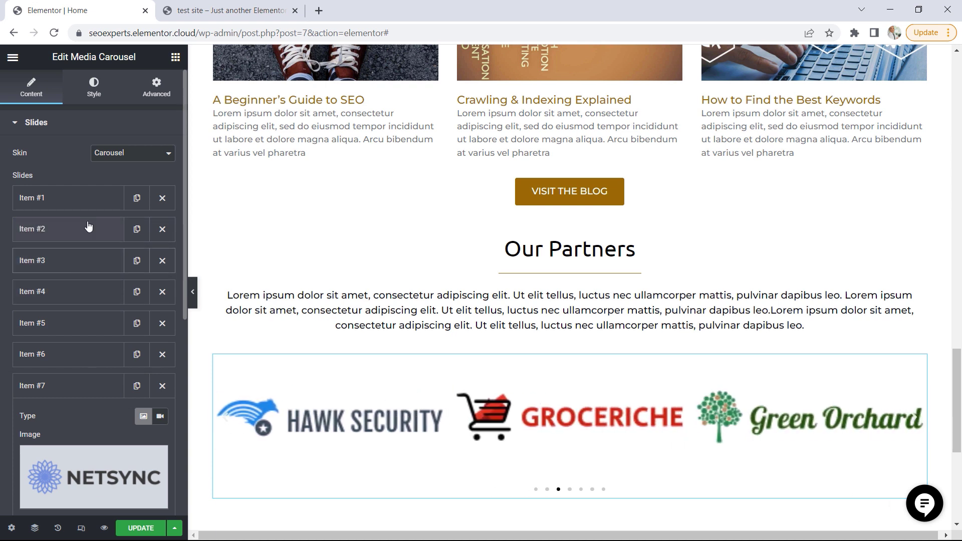
Change the media carousel's skin to Slideshow and review the large slide and its thumbnails in the preview
click(113, 156)
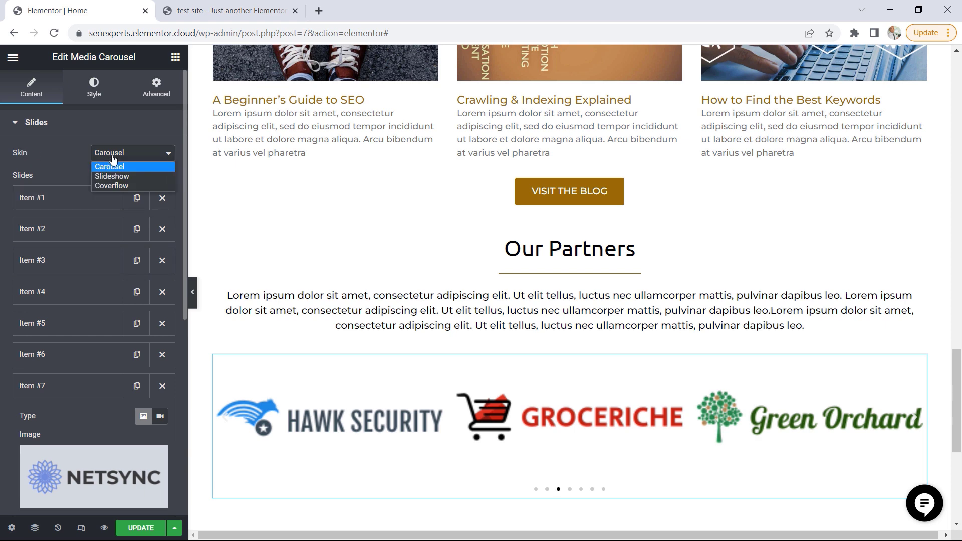
click(115, 177)
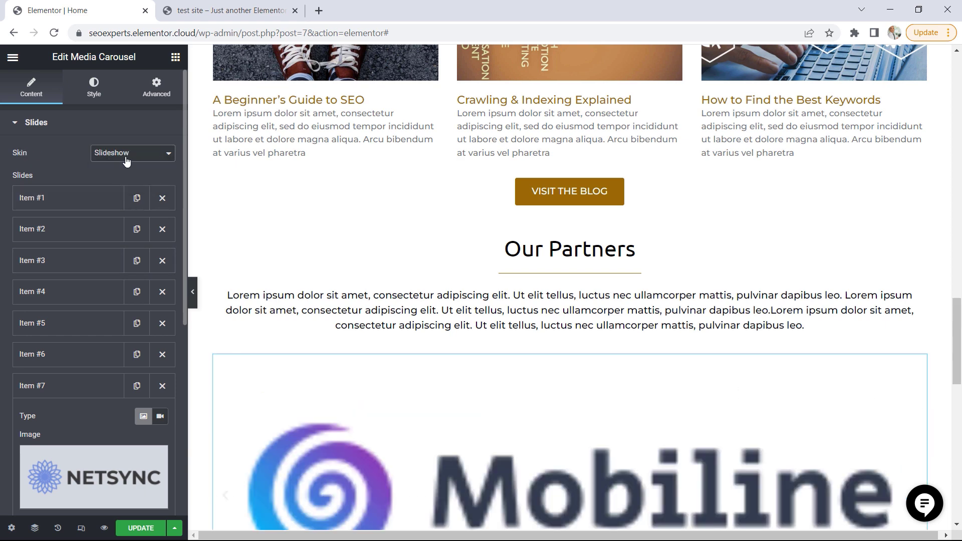
scroll(333, 342, down, 3)
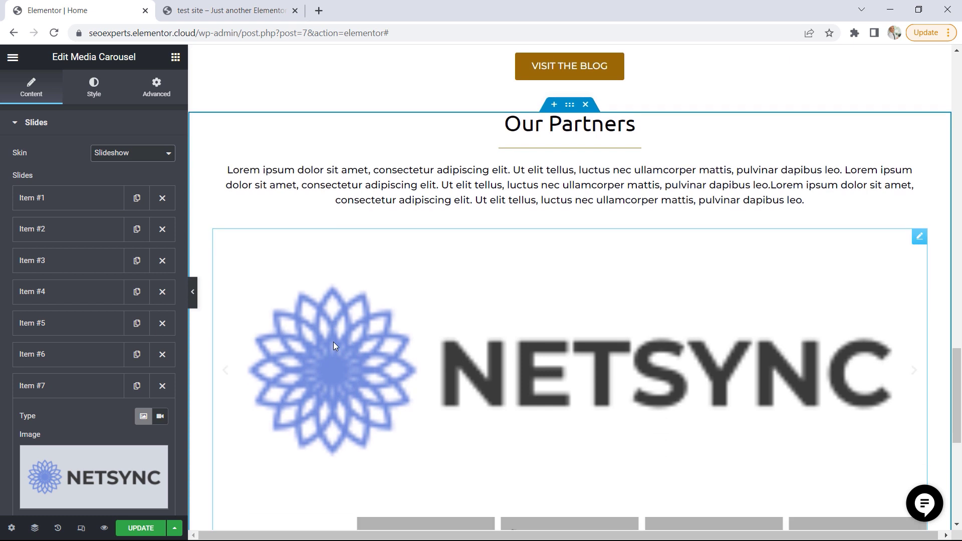
scroll(333, 342, down, 1)
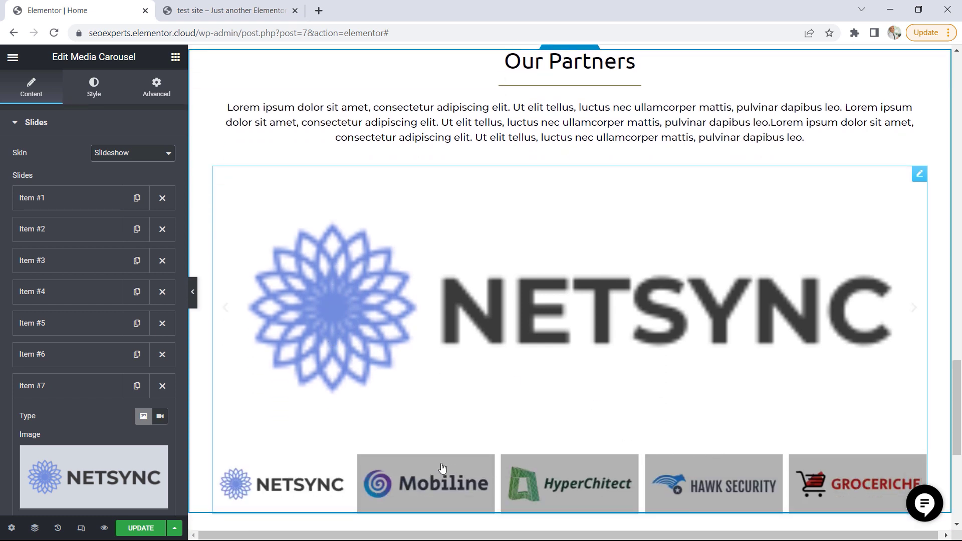
Try the Coverflow skin on the partner logo media carousel, and switch the skin to Carousel
click(132, 152)
click(115, 188)
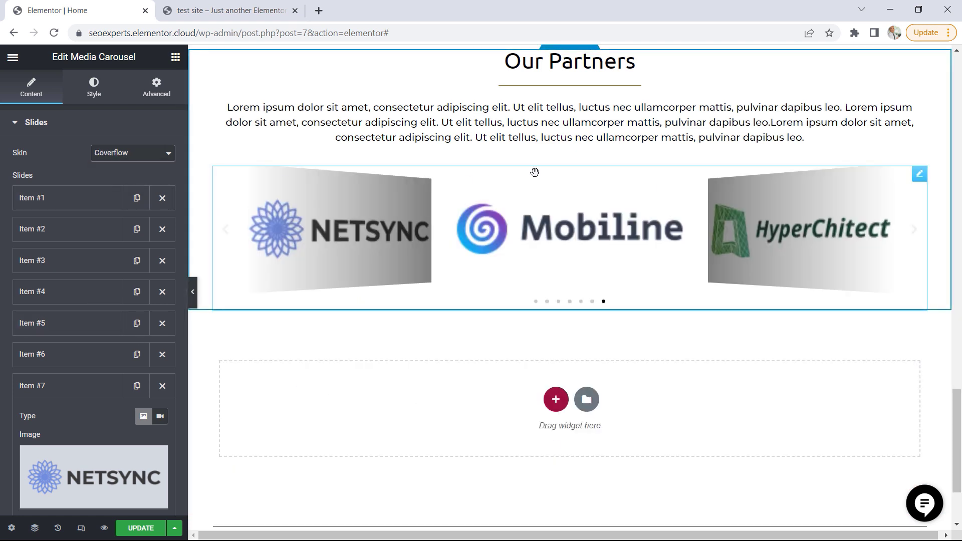
click(131, 155)
click(118, 164)
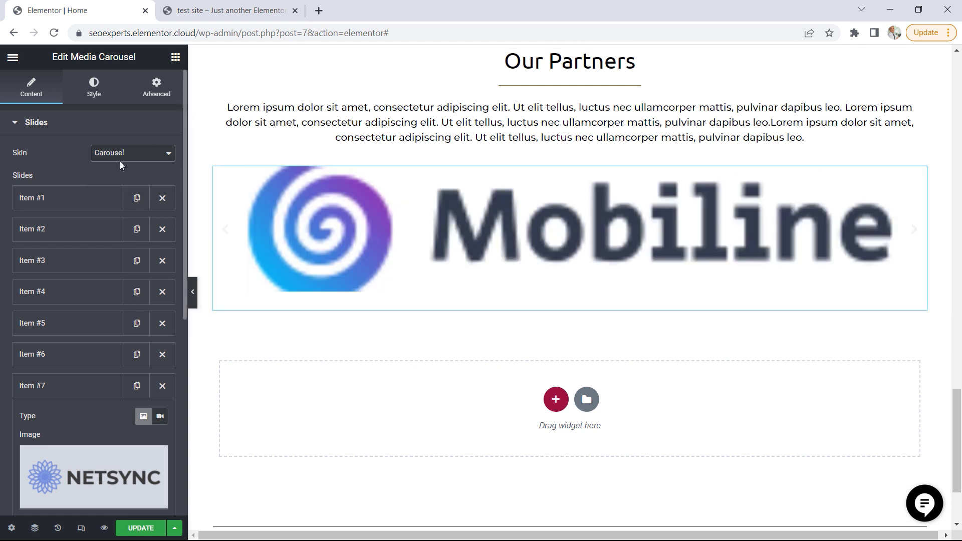
Set the link of the carousel's seventh slide, the Netsync logo, to Media File
scroll(115, 213, down, 2)
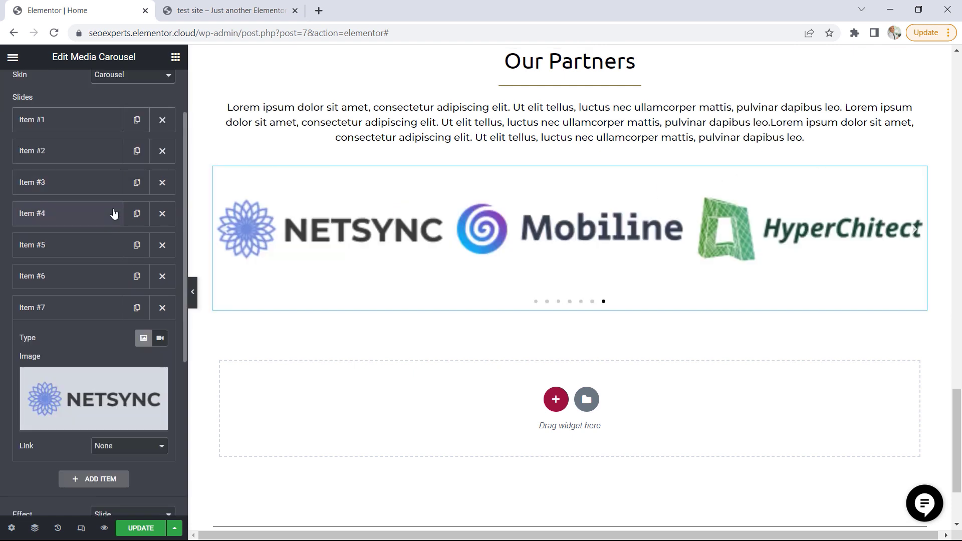
scroll(114, 213, down, 6)
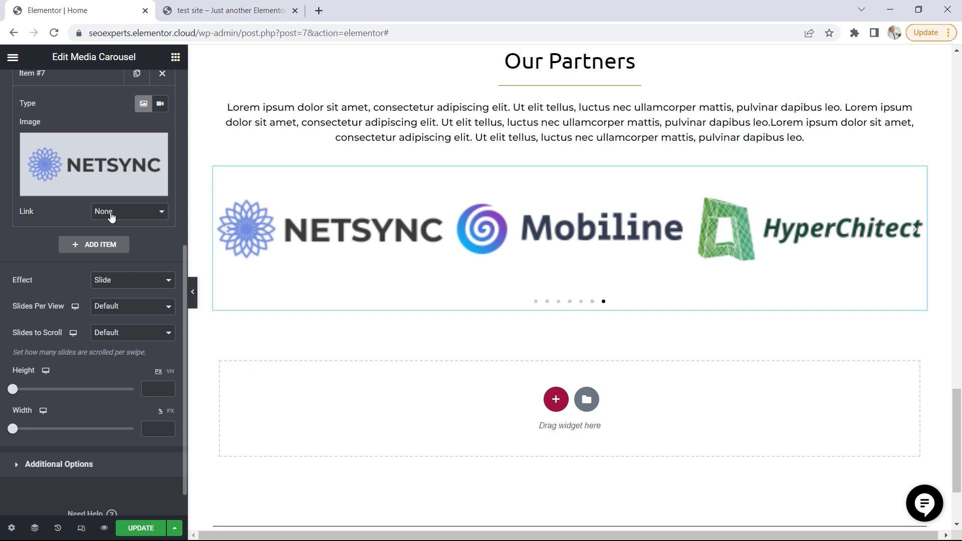
click(111, 215)
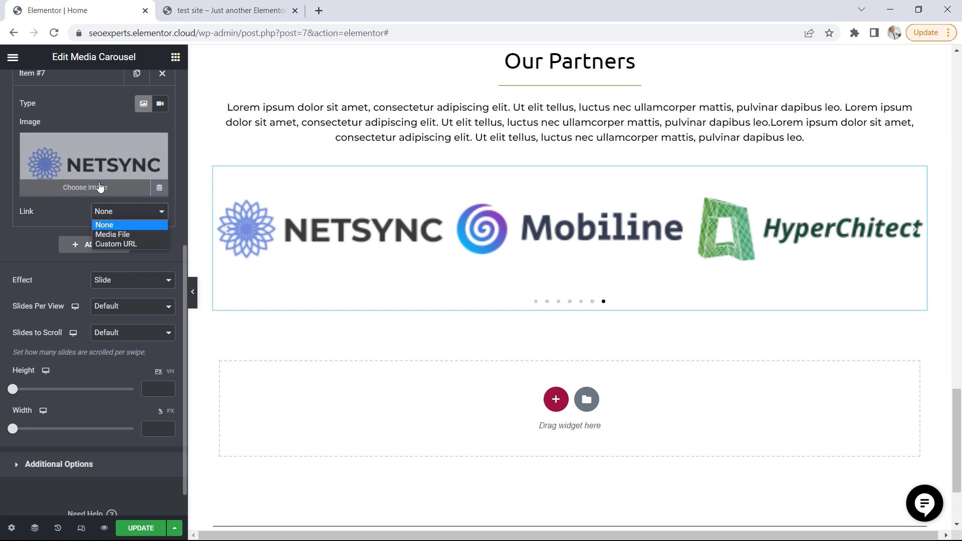
click(113, 235)
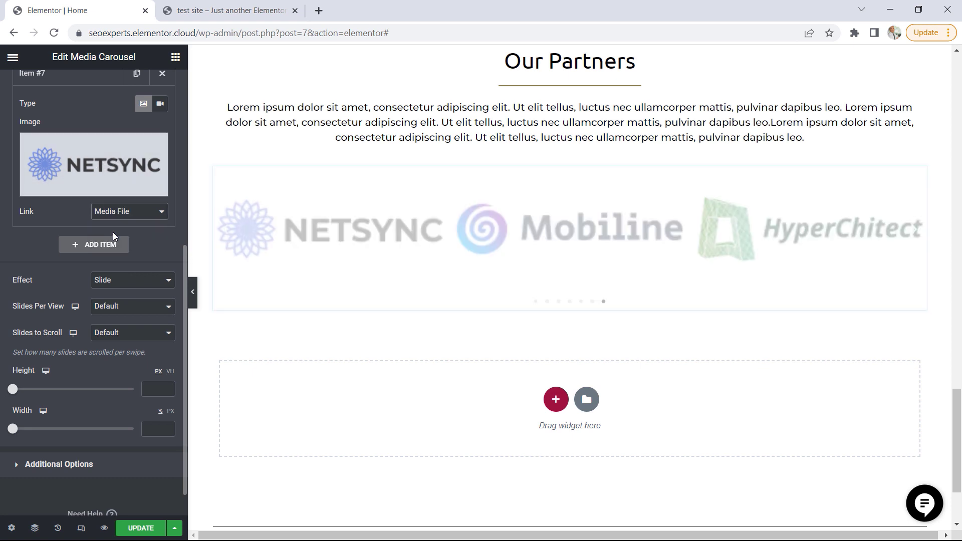
click(116, 214)
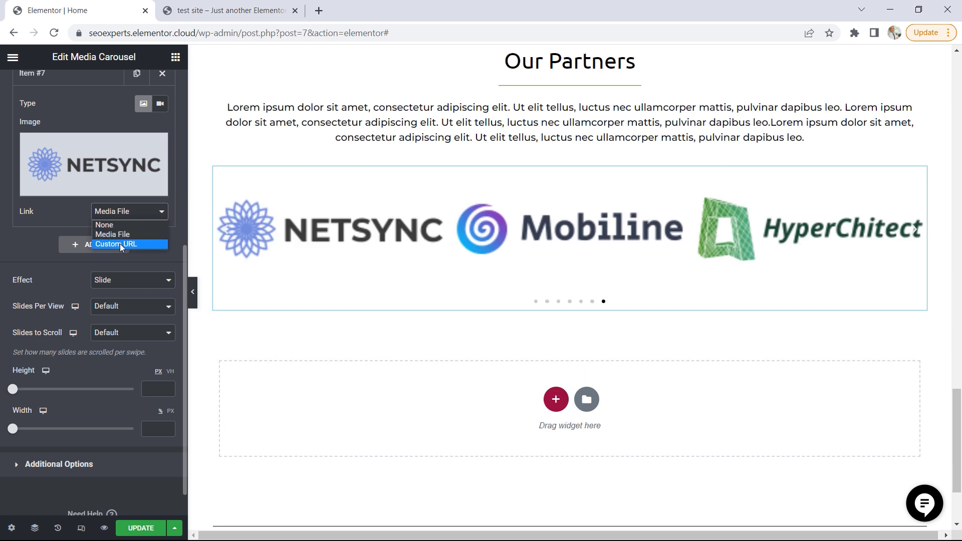
click(43, 244)
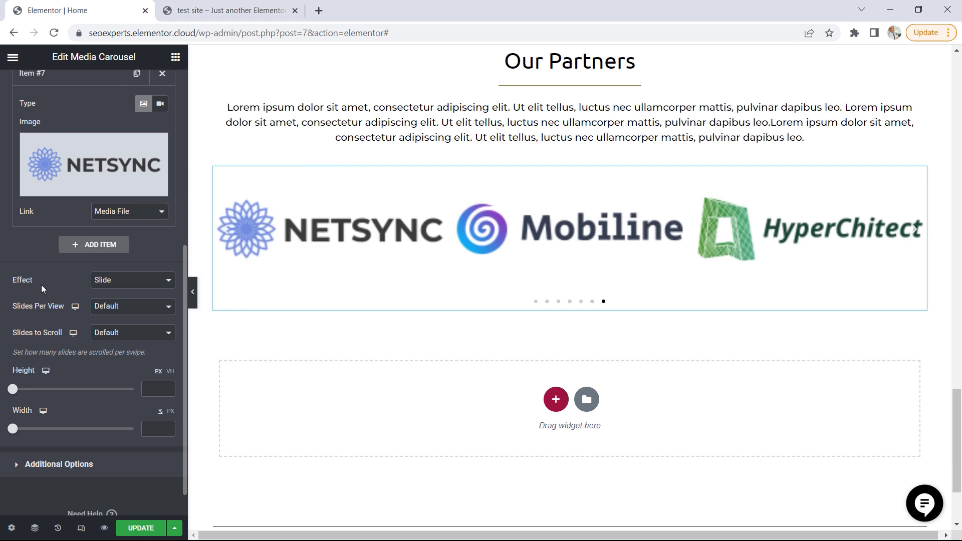
Set the carousel to show 5 slides per view and to scroll 2 slides at a time
click(121, 307)
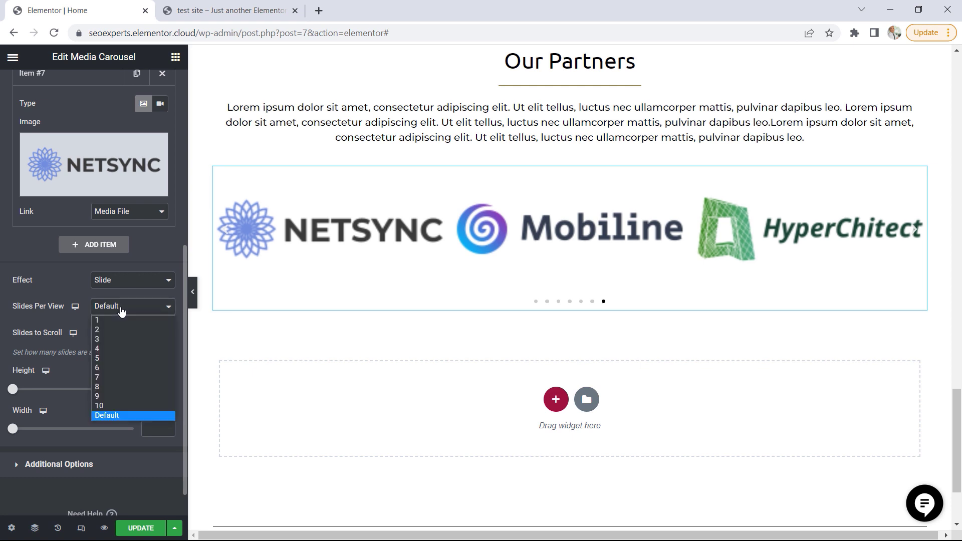
click(110, 358)
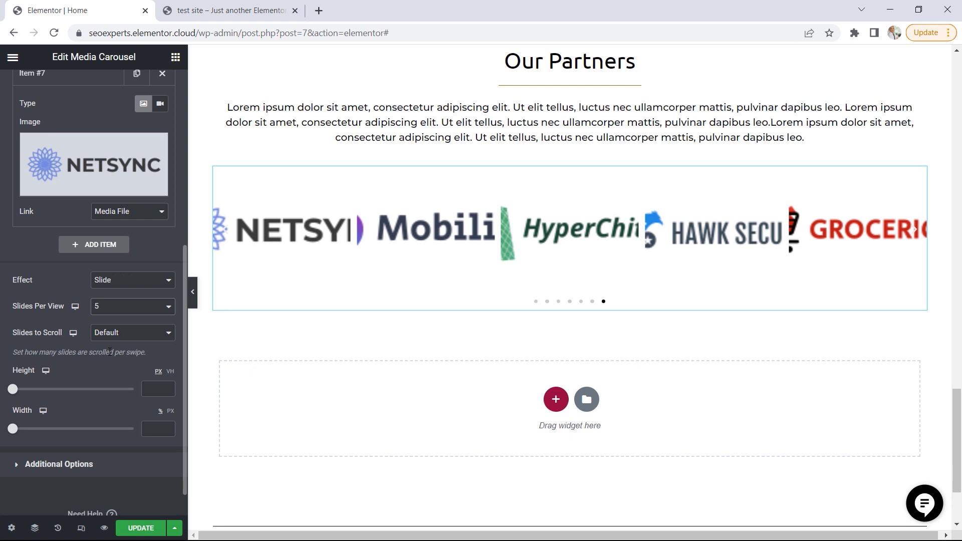
click(148, 334)
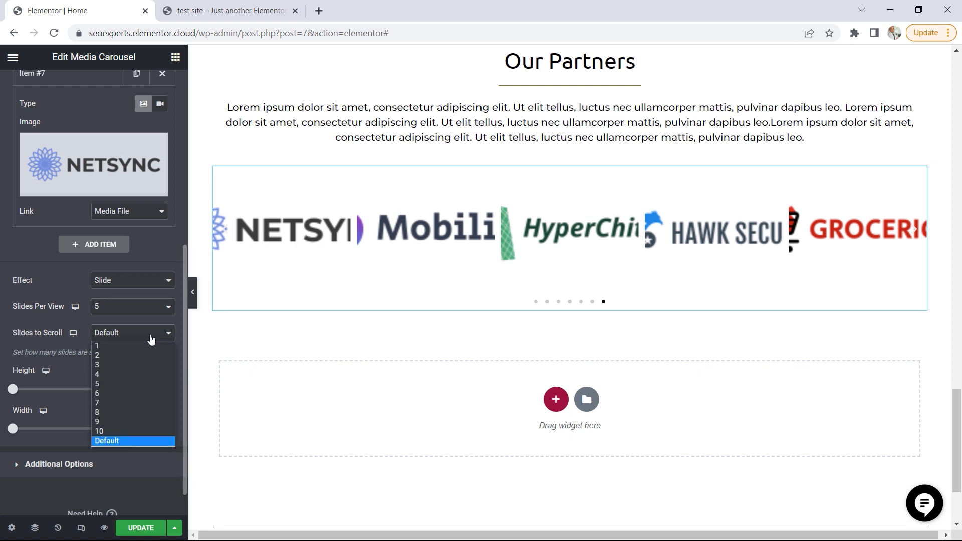
click(129, 356)
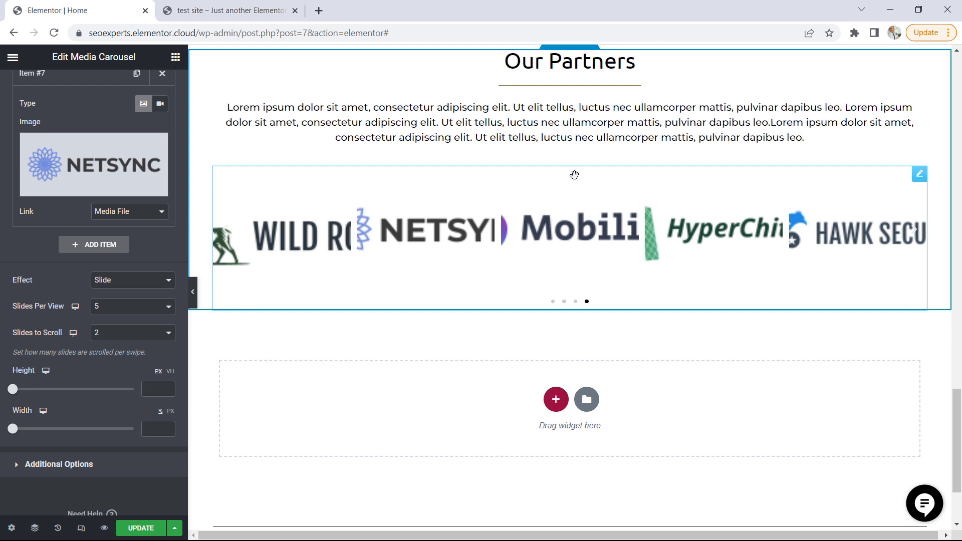
Set the media carousel's height to 100 px and its width to 75%
mouse_move(13, 390)
mouse_down()
mouse_move(35, 398)
mouse_move(16, 397)
mouse_up()
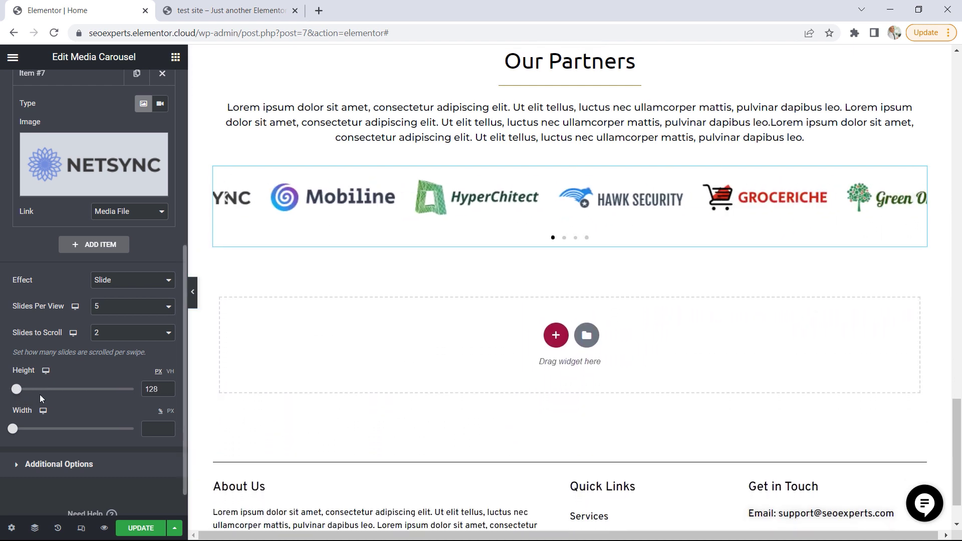
click(165, 392)
click(165, 393)
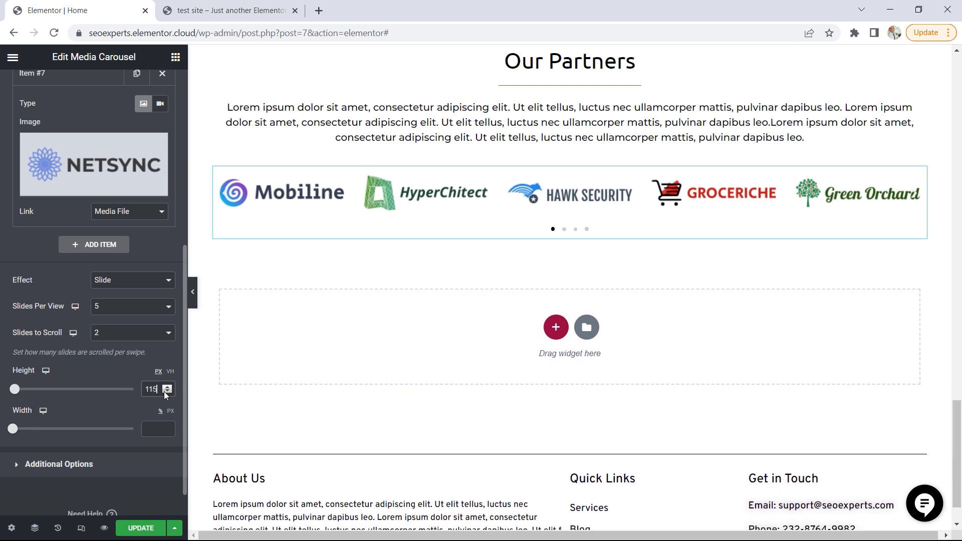
click(164, 392)
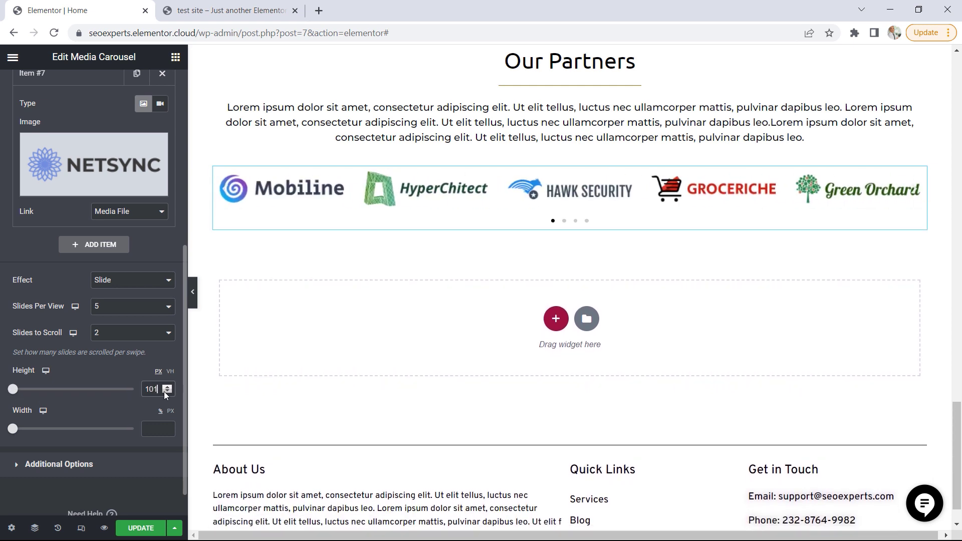
drag(12, 429, 77, 434)
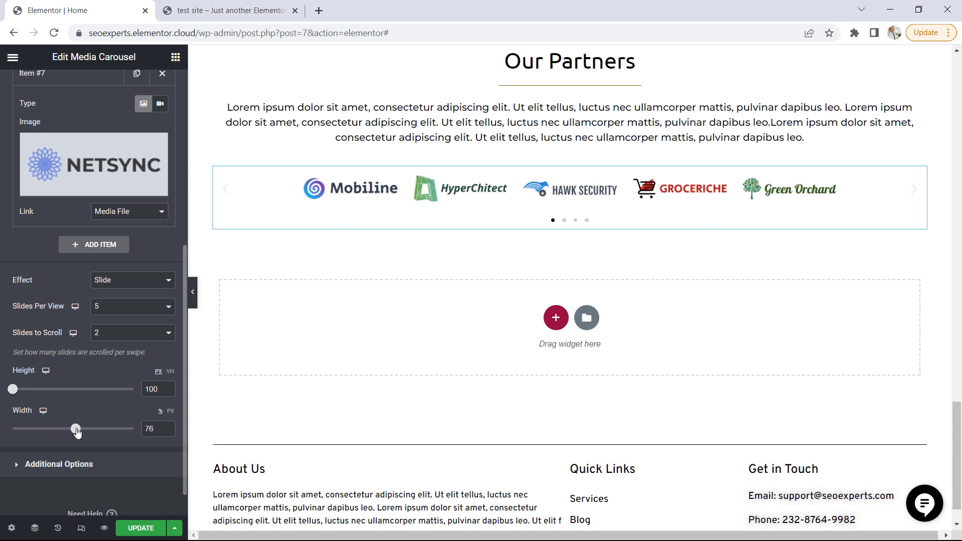
click(168, 432)
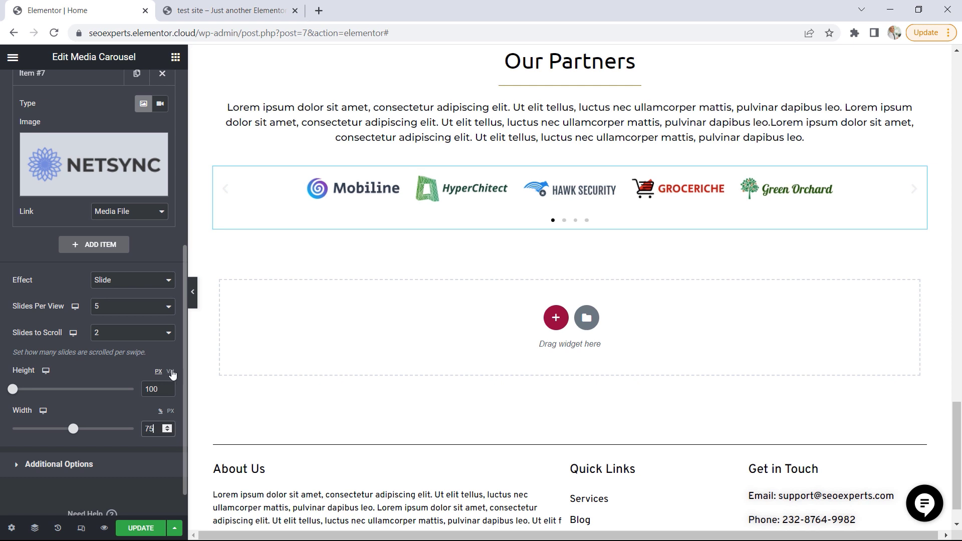
Hide the carousel's navigation arrows and enable Lazyload in its additional options
scroll(132, 411, down, 1)
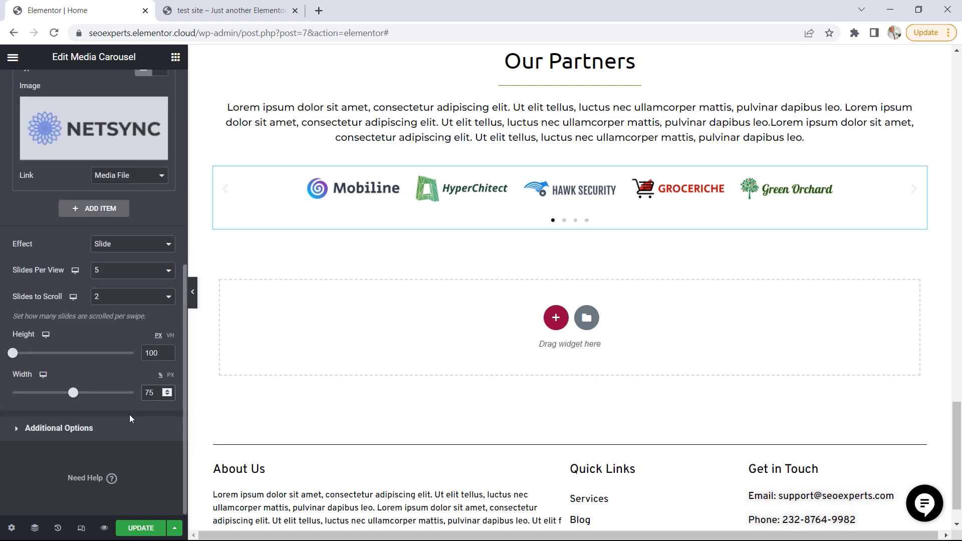
click(79, 430)
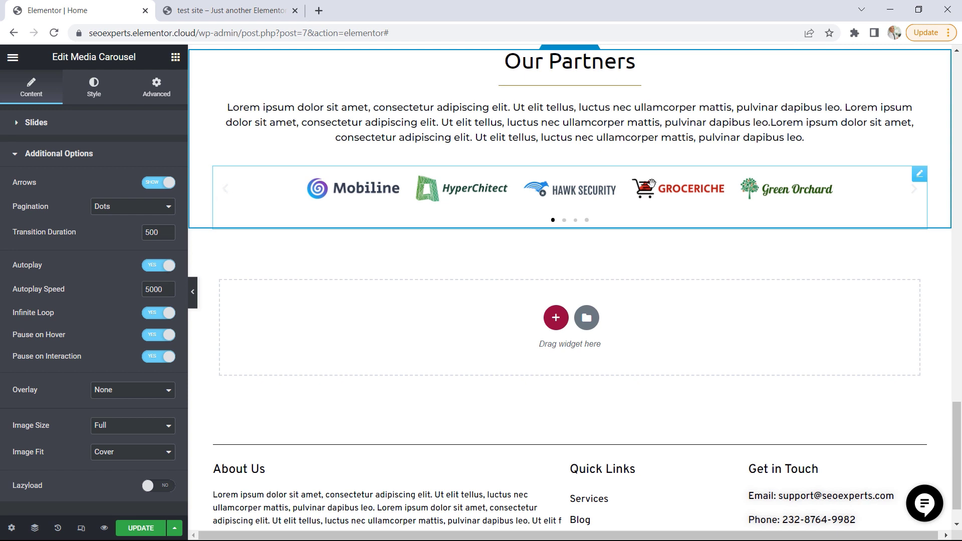
click(154, 183)
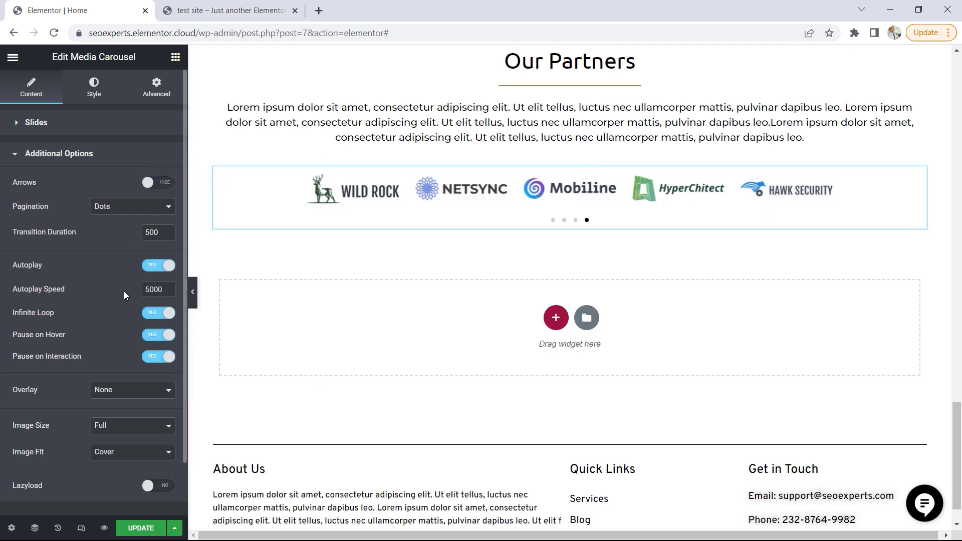
scroll(136, 356, down, 2)
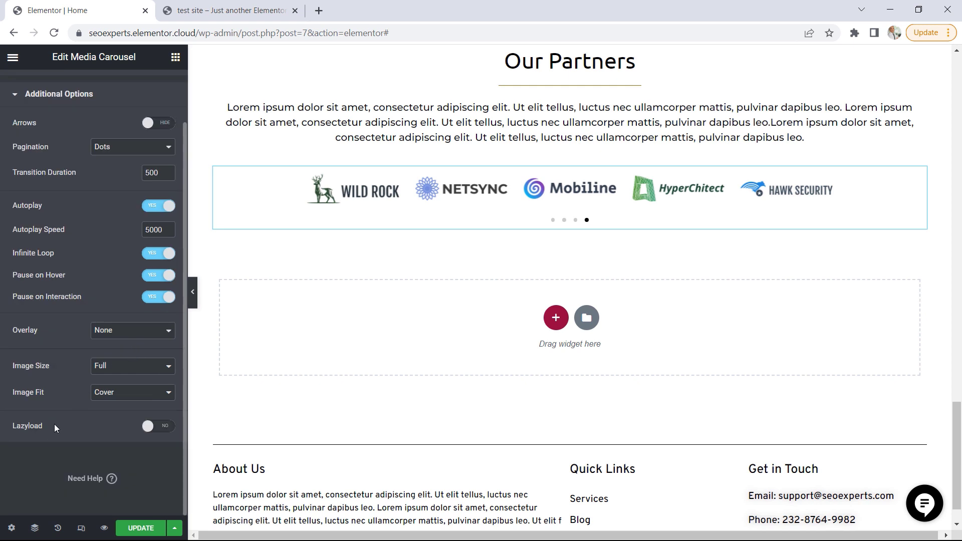
click(156, 426)
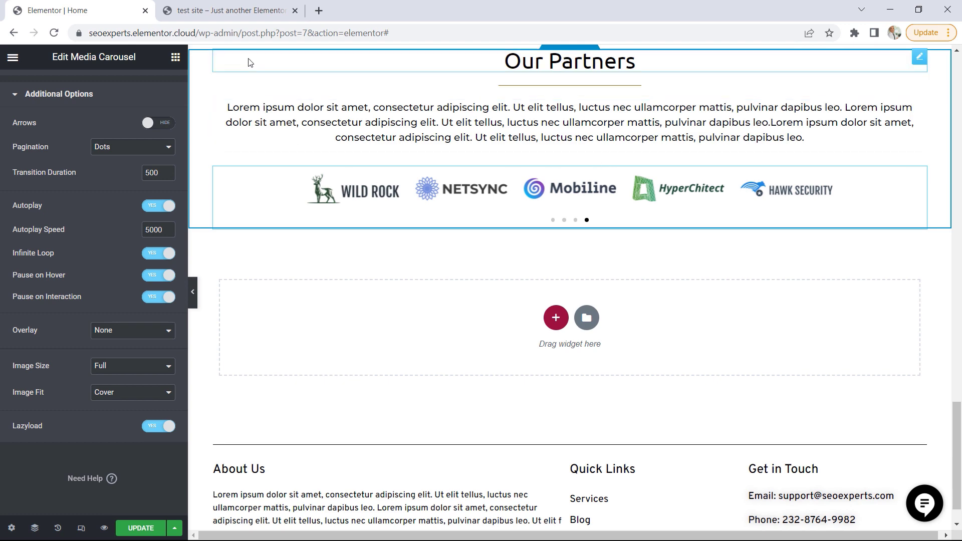
Compare the carousel with the one on the test site, and update the page in the Elementor editor
click(230, 10)
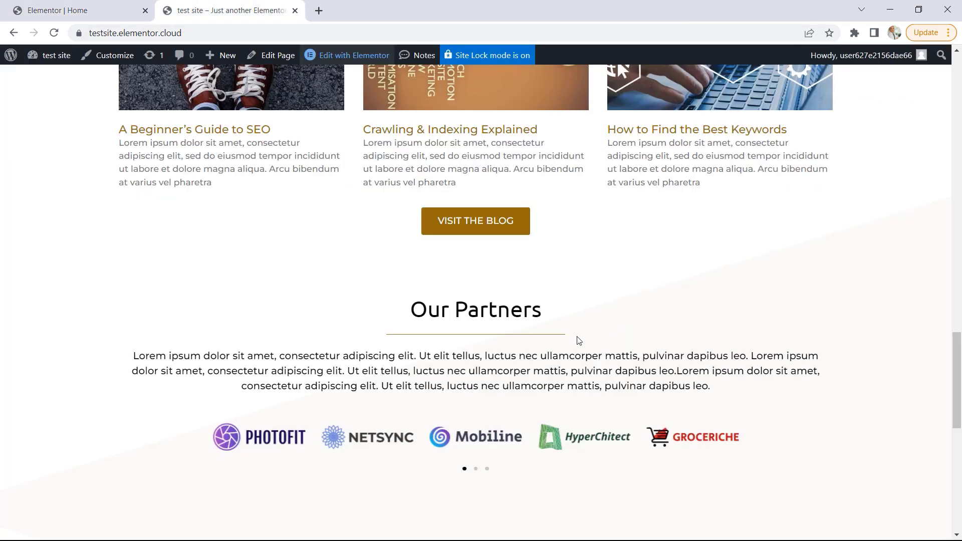
click(126, 11)
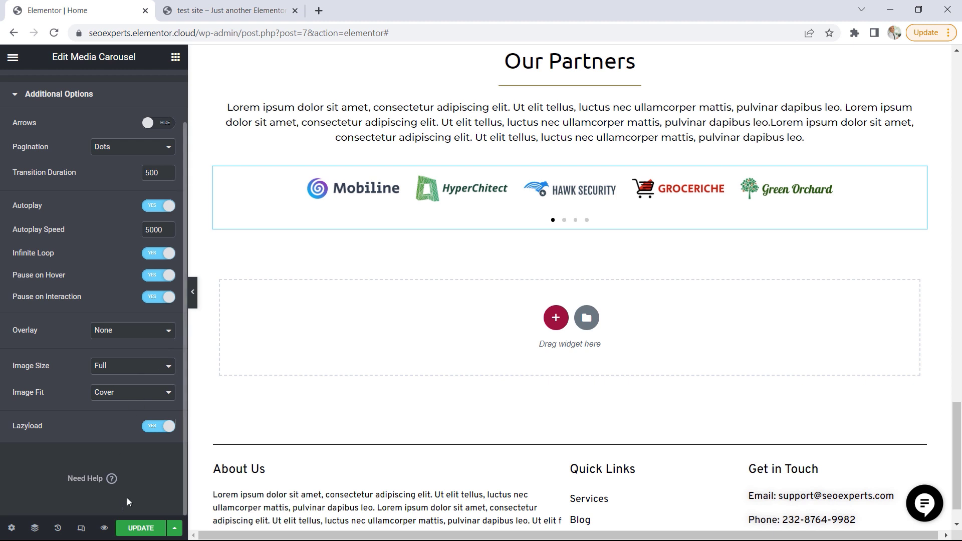
click(140, 531)
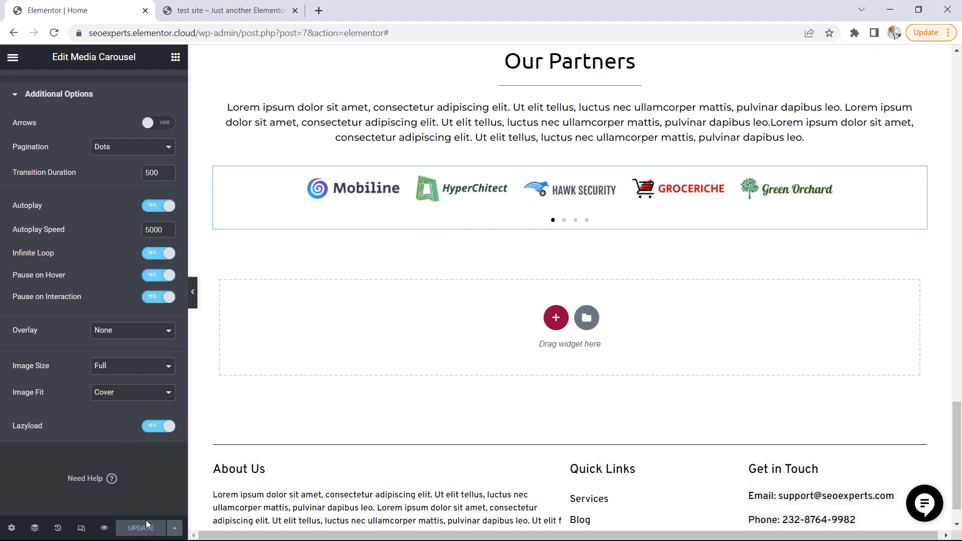
Review the section below Our Partners on the test site, and copy its "From Happy Clients" heading text
click(231, 11)
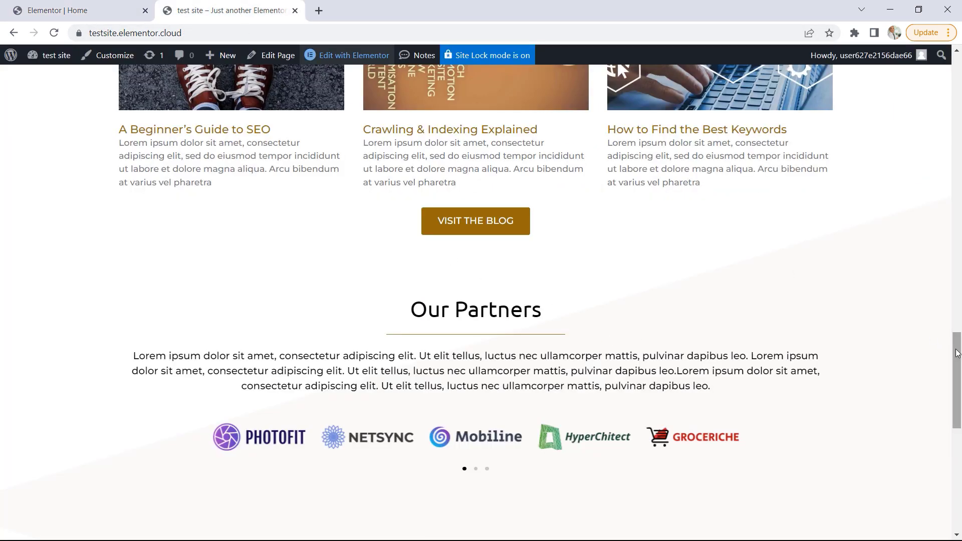
scroll(955, 361, down, 1)
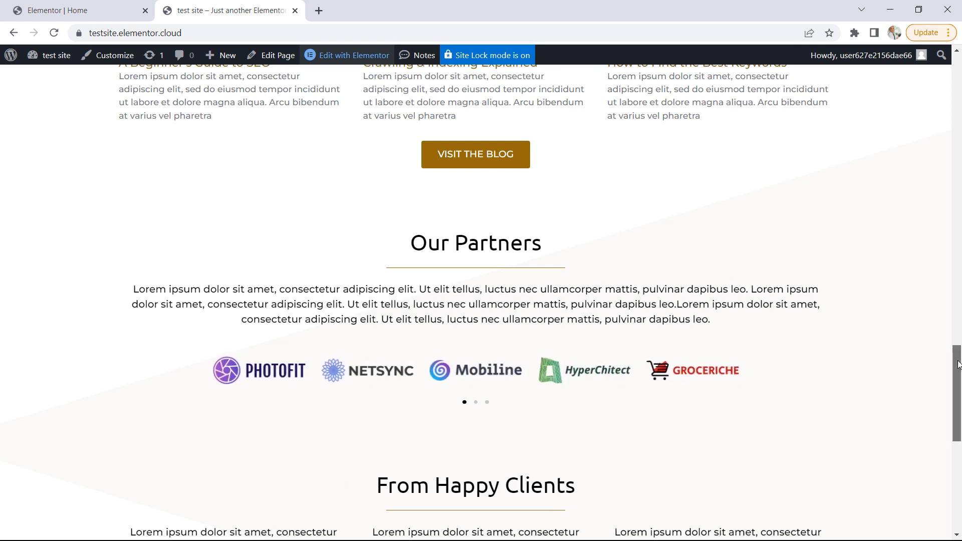
drag(958, 365, 958, 400)
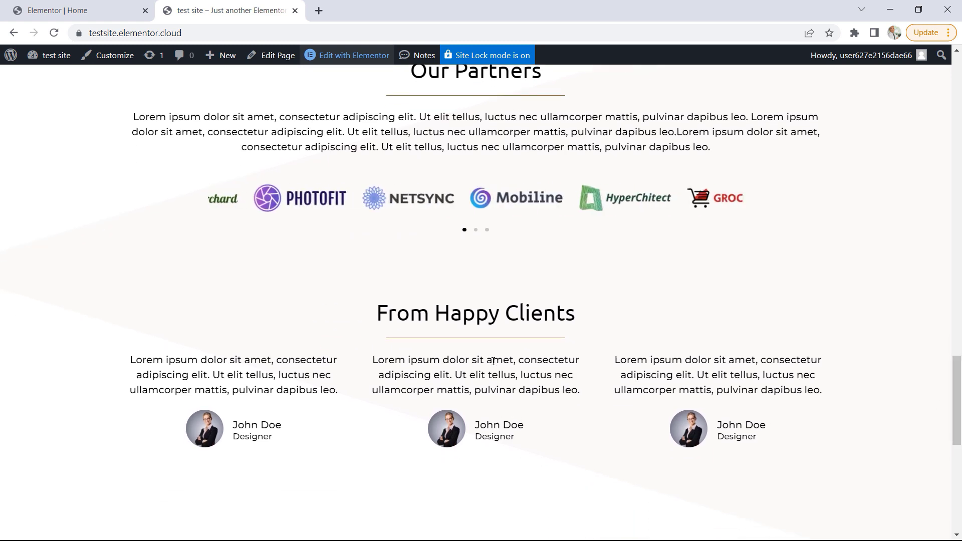
scroll(493, 361, down, 1)
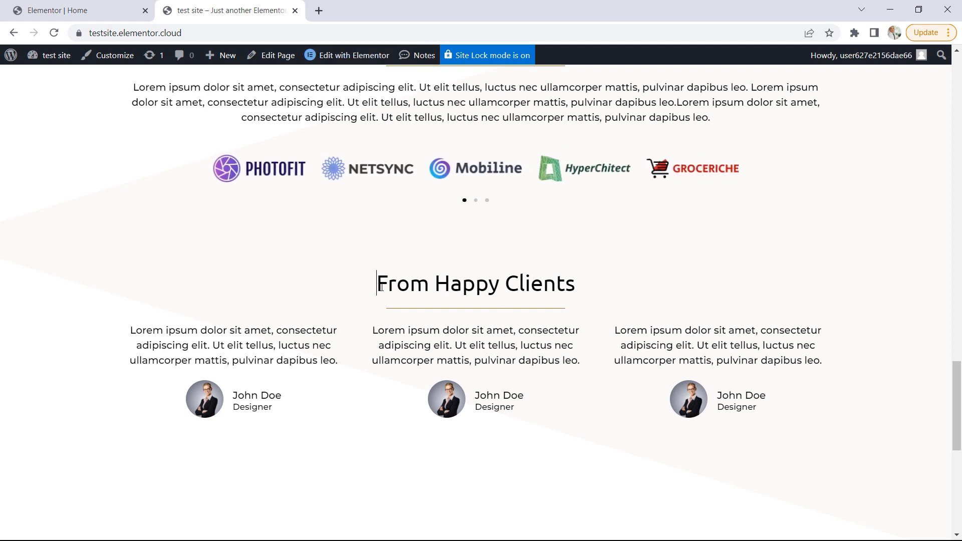
drag(377, 284, 604, 296)
right_click(501, 283)
click(516, 290)
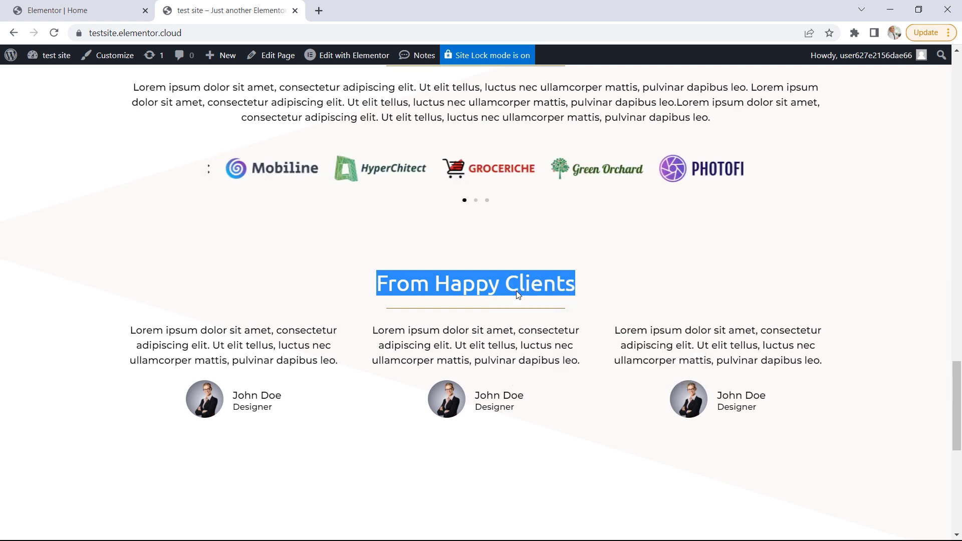
Add a heading with the pasted title "From Happy Clients" beneath the partner carousel in the Elementor editor, and center-align it
click(85, 15)
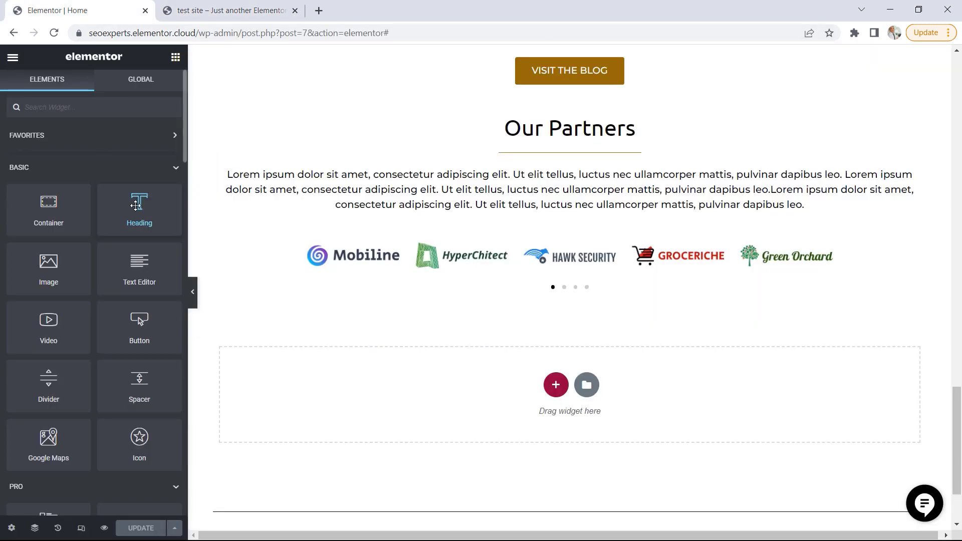
drag(139, 206, 387, 379)
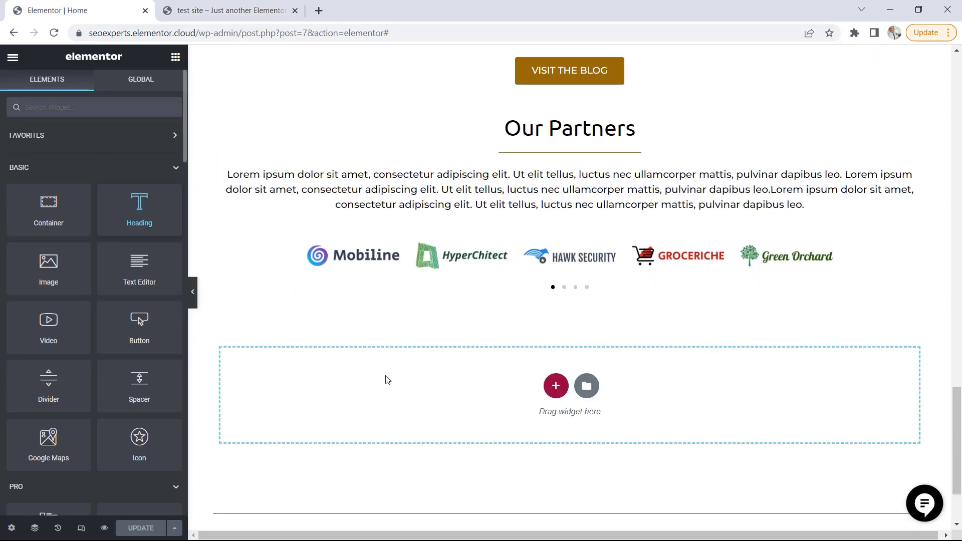
drag(111, 167, 2, 165)
key(ctrl+v)
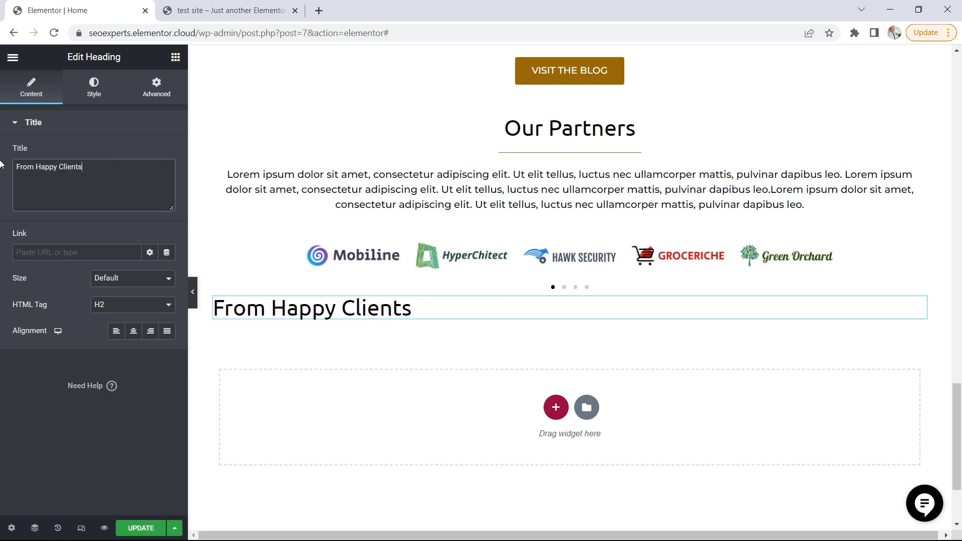
click(134, 331)
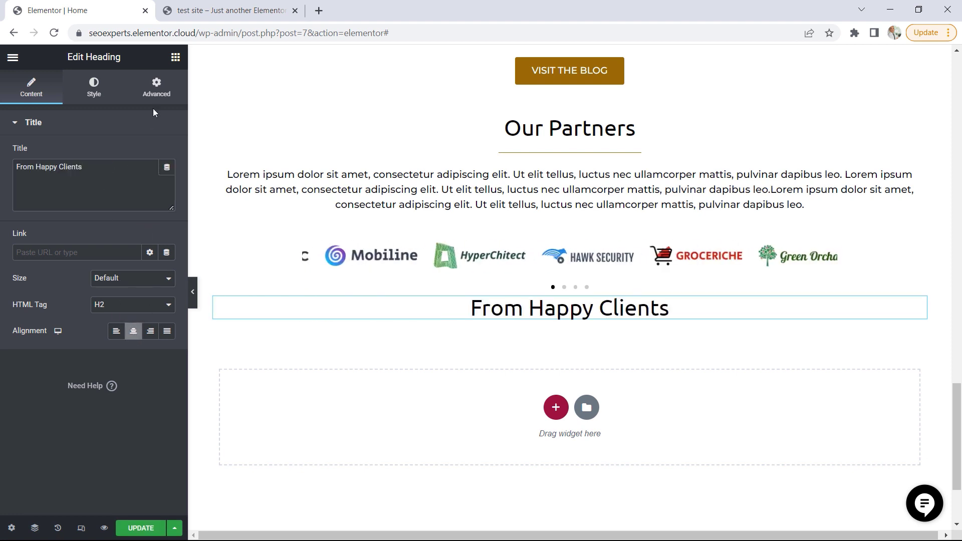
click(179, 60)
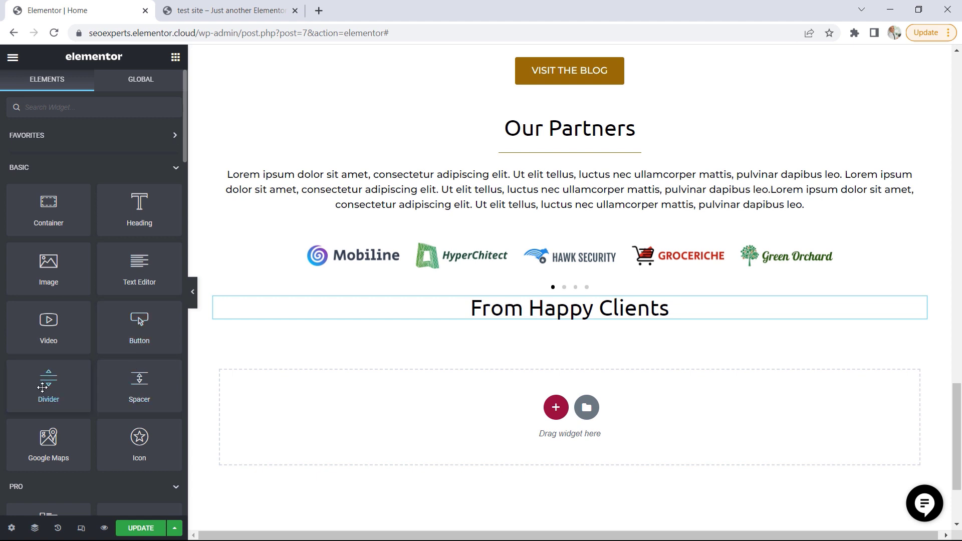
Add a divider beneath the From Happy Clients heading, center-align it, and narrow its width to about 36%
drag(48, 383, 507, 322)
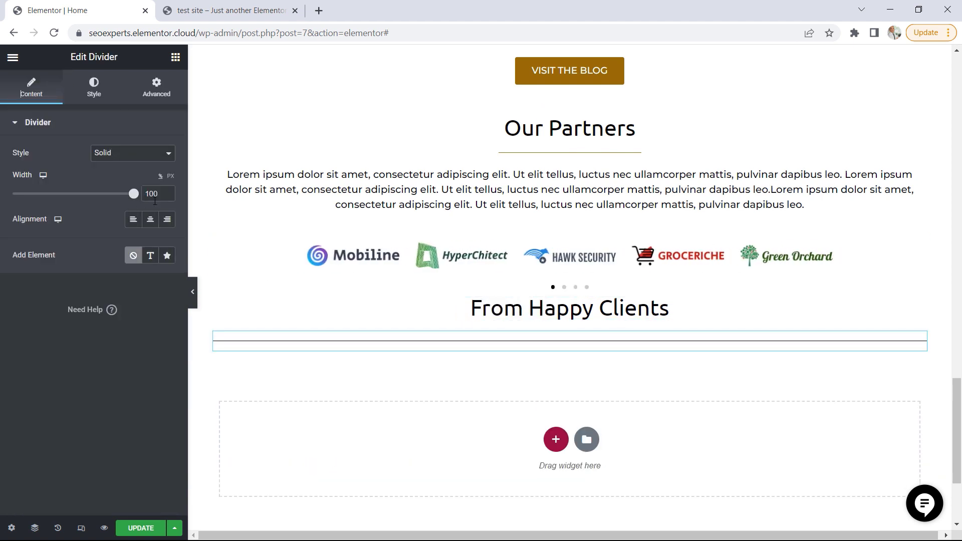
click(150, 219)
drag(134, 194, 57, 194)
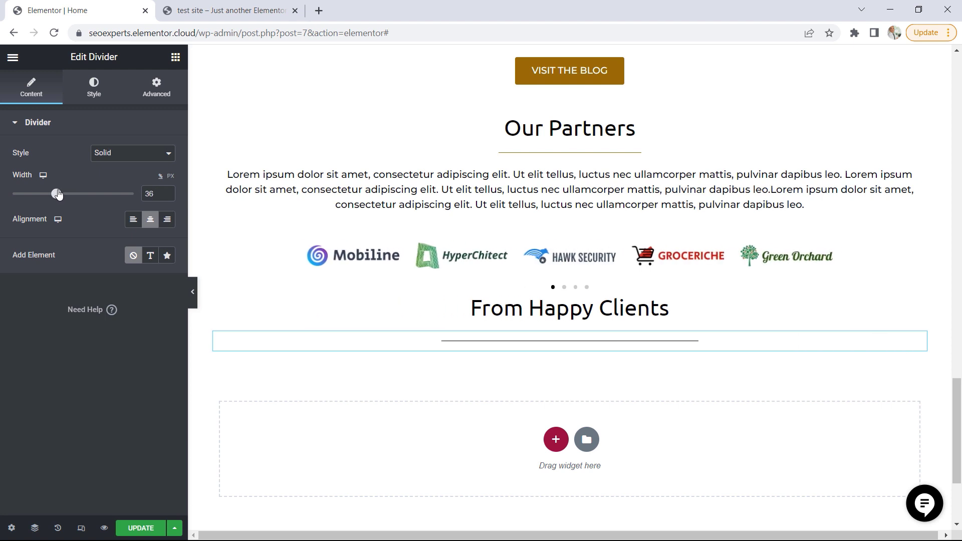
Apply the golden-brown global color to the new divider and reduce its gap to 2
click(94, 88)
click(151, 154)
click(56, 278)
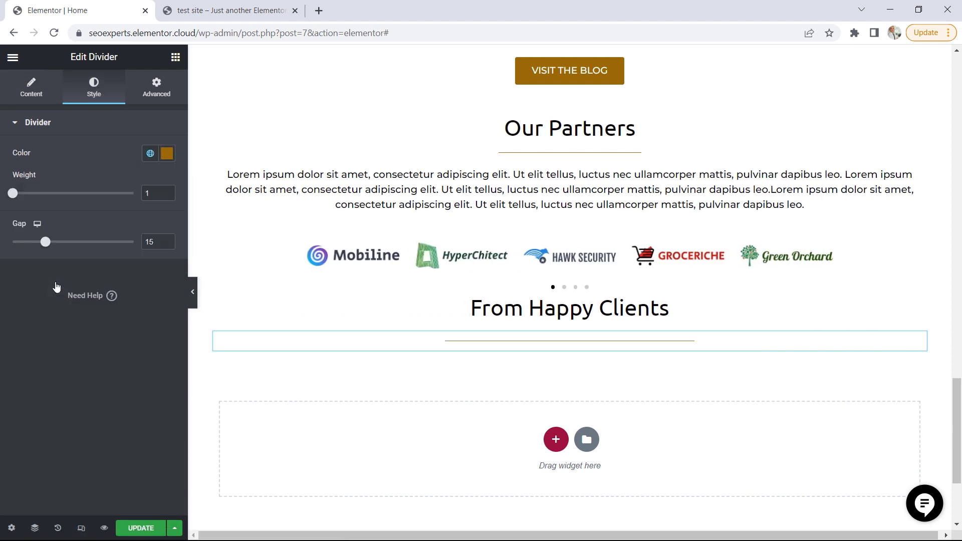
drag(45, 242, 11, 243)
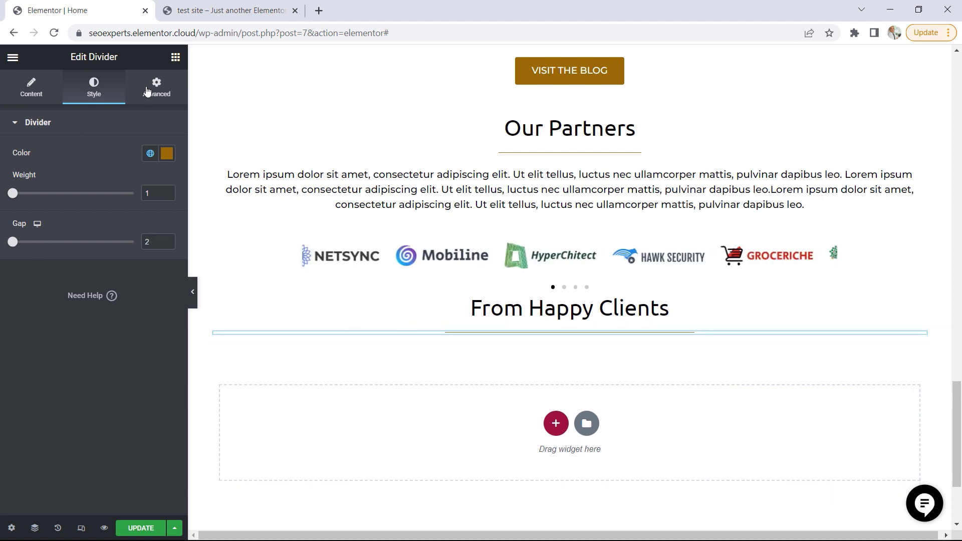
Check the testimonial layout on the test site, and add a container beneath the divider in the Elementor editor
click(175, 59)
click(251, 11)
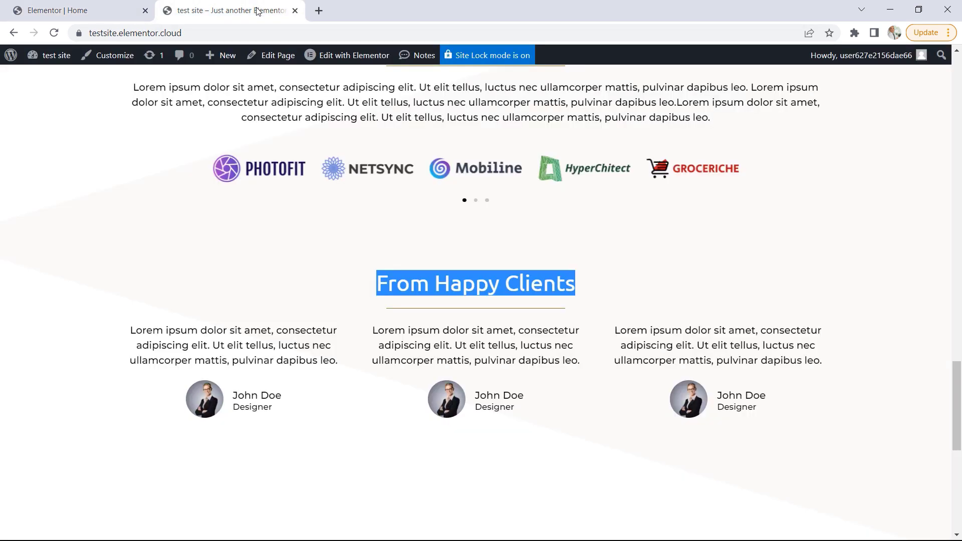
click(233, 241)
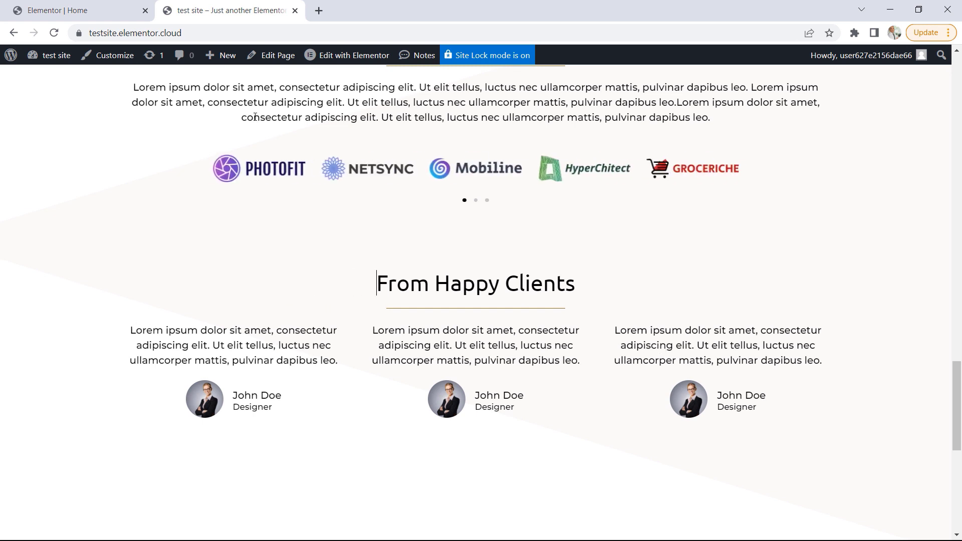
click(84, 13)
drag(49, 205, 562, 338)
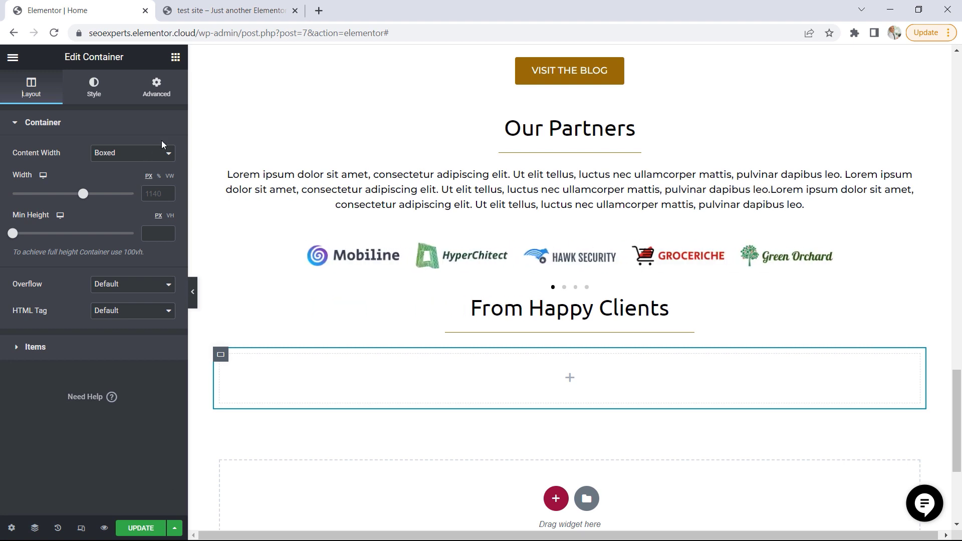
Find the Testimonial widget and place it inside the empty container under From Happy Clients
click(176, 58)
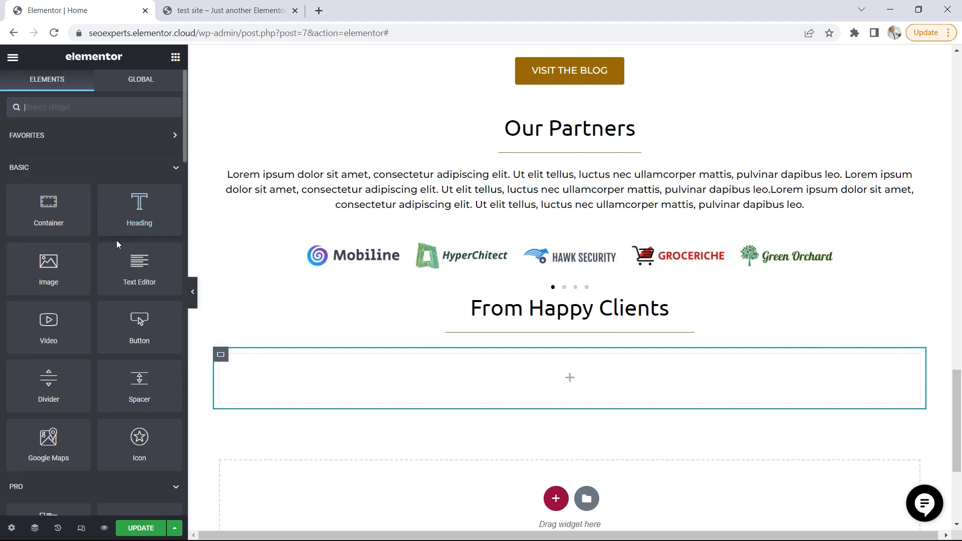
scroll(118, 251, down, 8)
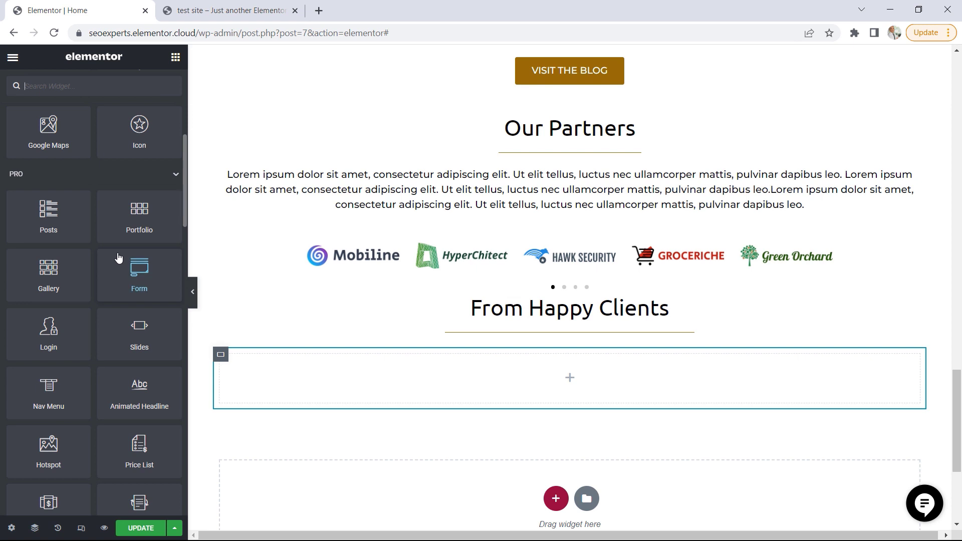
scroll(118, 257, down, 1)
scroll(117, 251, up, 1)
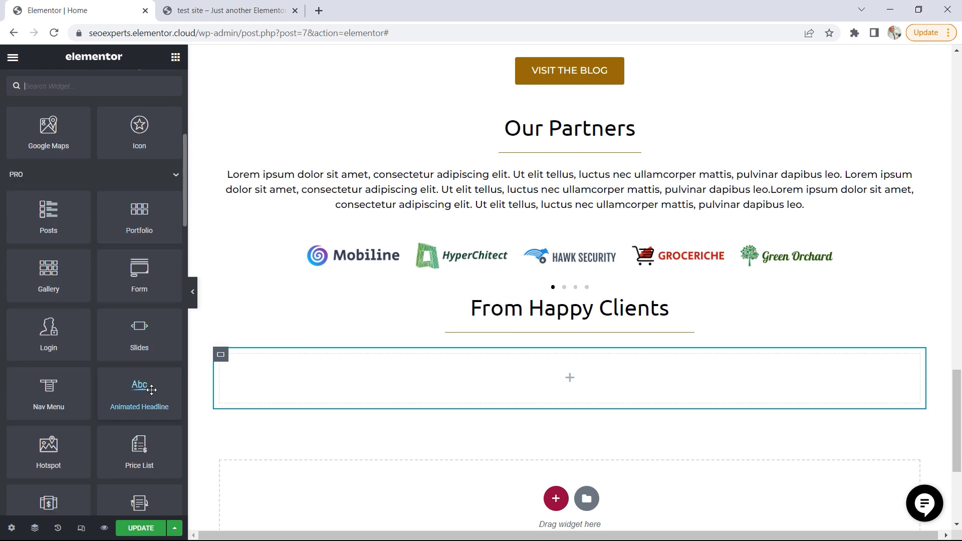
scroll(146, 386, down, 3)
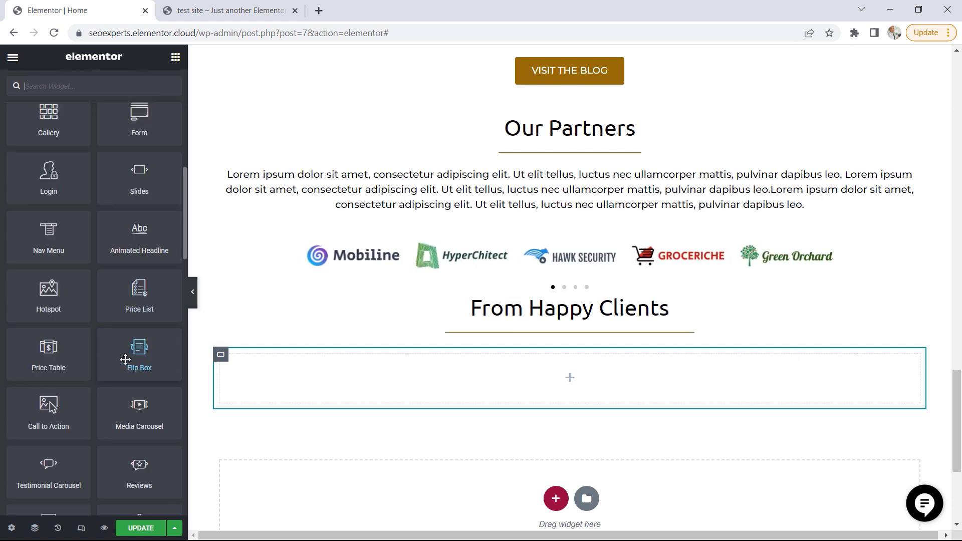
scroll(51, 228, down, 5)
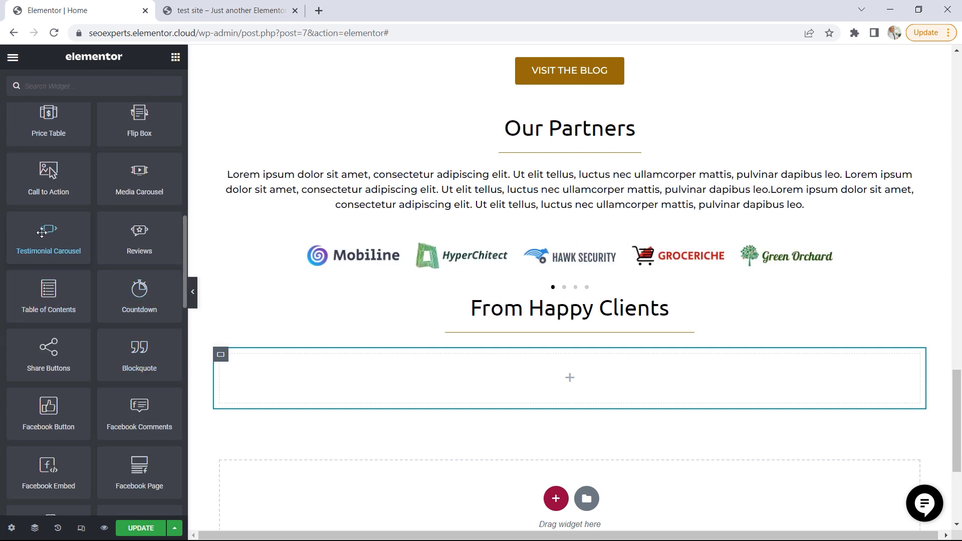
scroll(50, 280, down, 6)
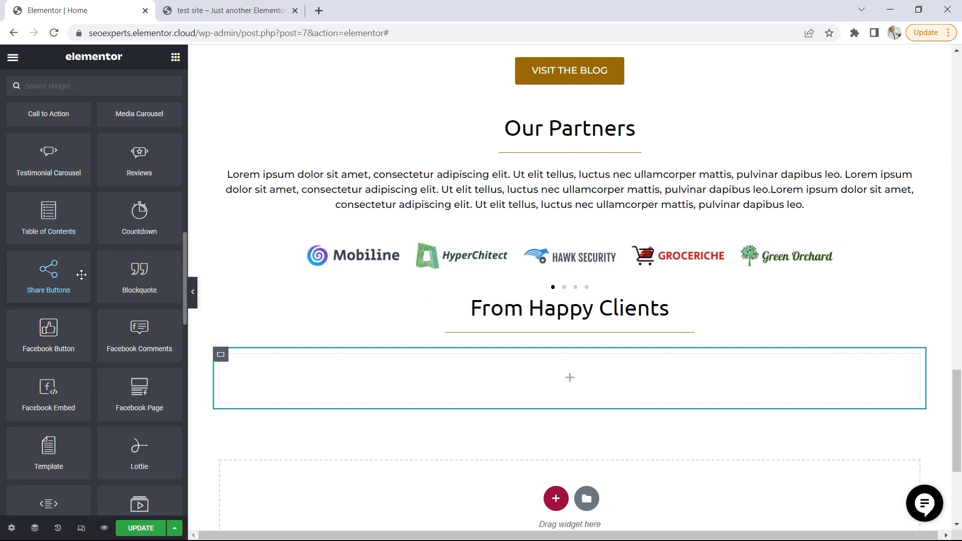
scroll(81, 276, down, 6)
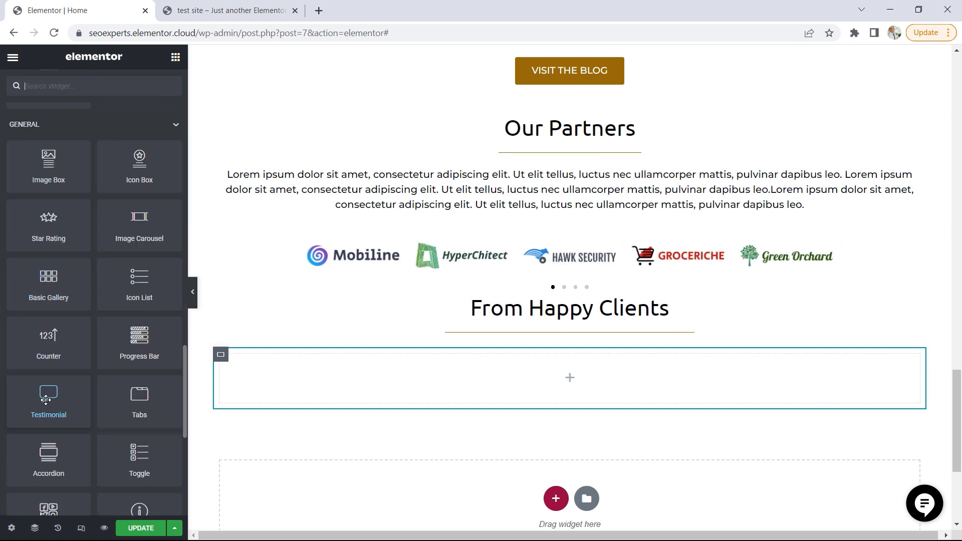
drag(50, 400, 420, 378)
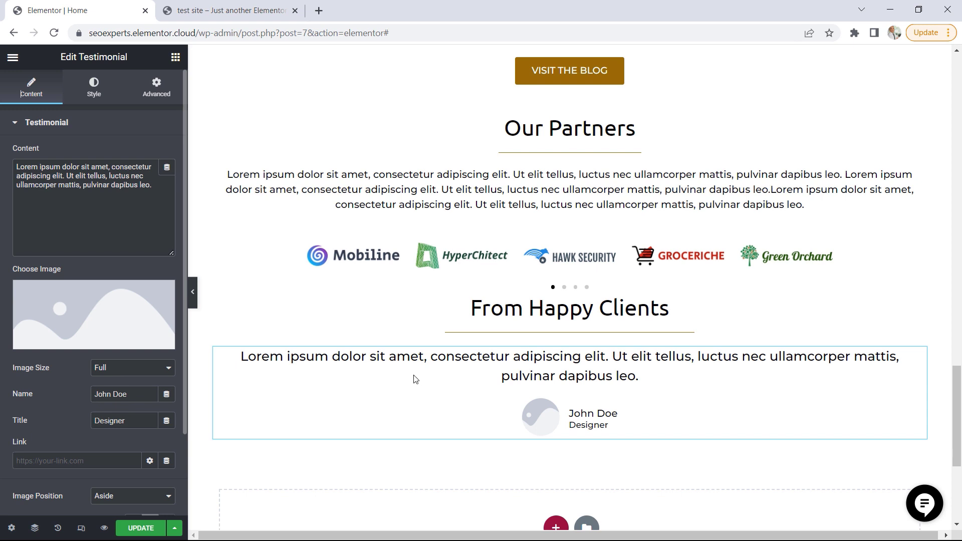
Set the testimonial's image to the media library photo of the woman in glasses with crossed arms
click(97, 314)
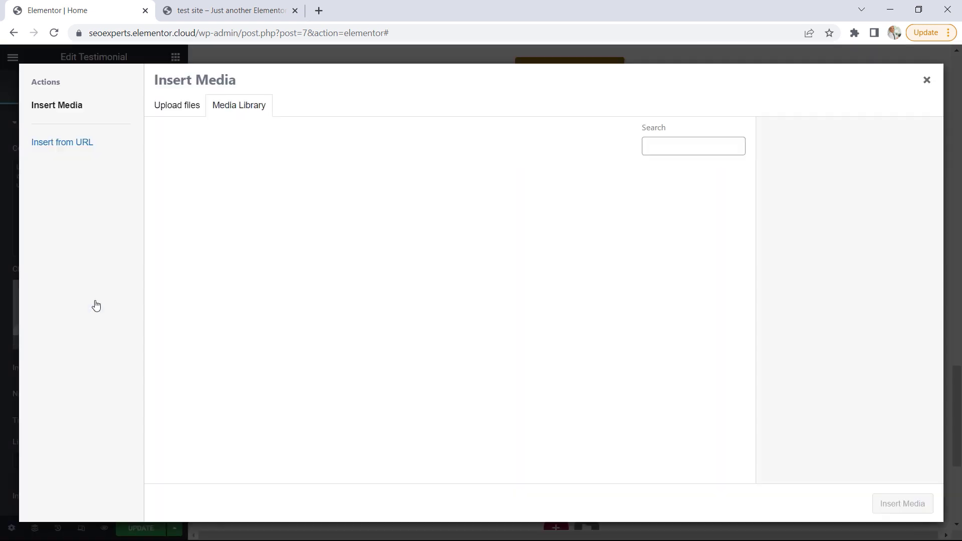
click(496, 327)
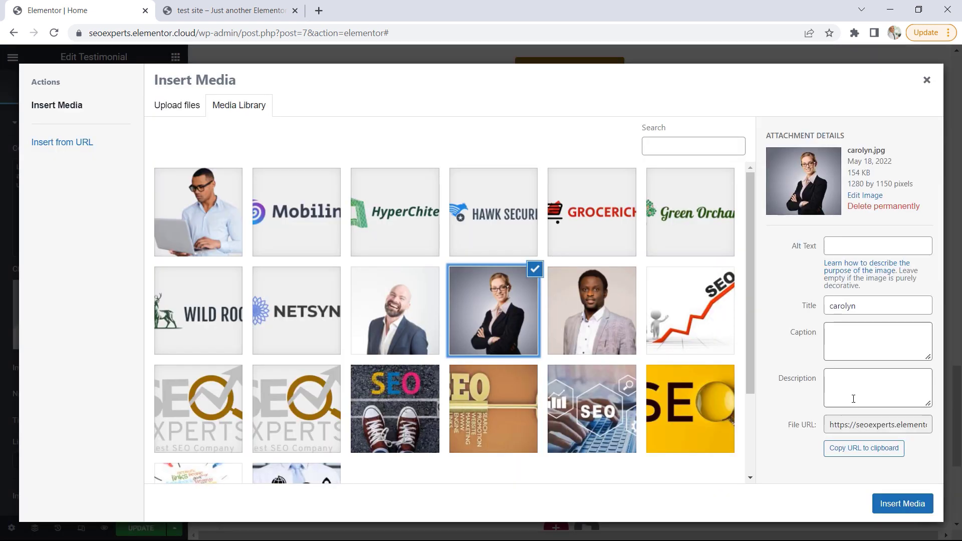
click(900, 503)
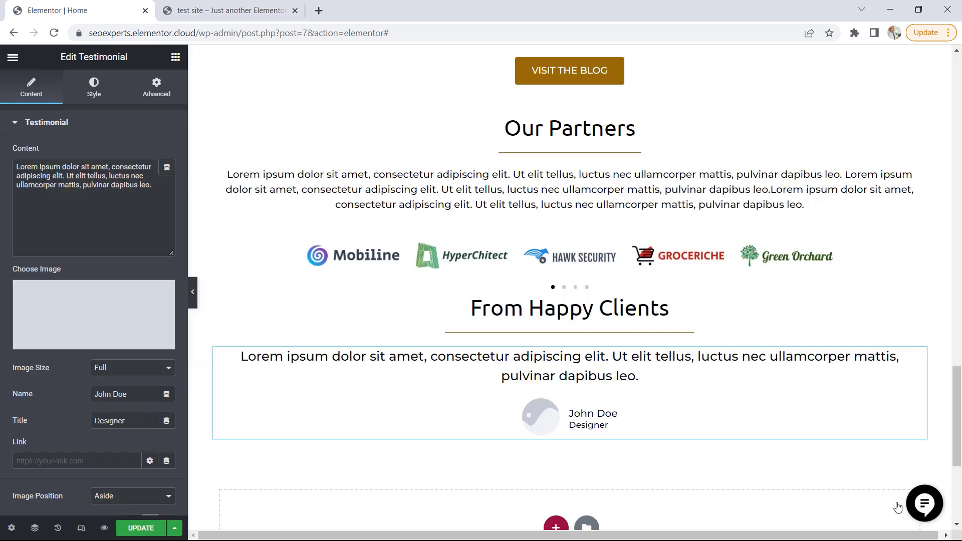
Replace the first name in the testimonial's Name field with a female placeholder name, and review the remaining content options
click(111, 394)
key(BackSpace)
key(BackSpace)
key(BackSpace)
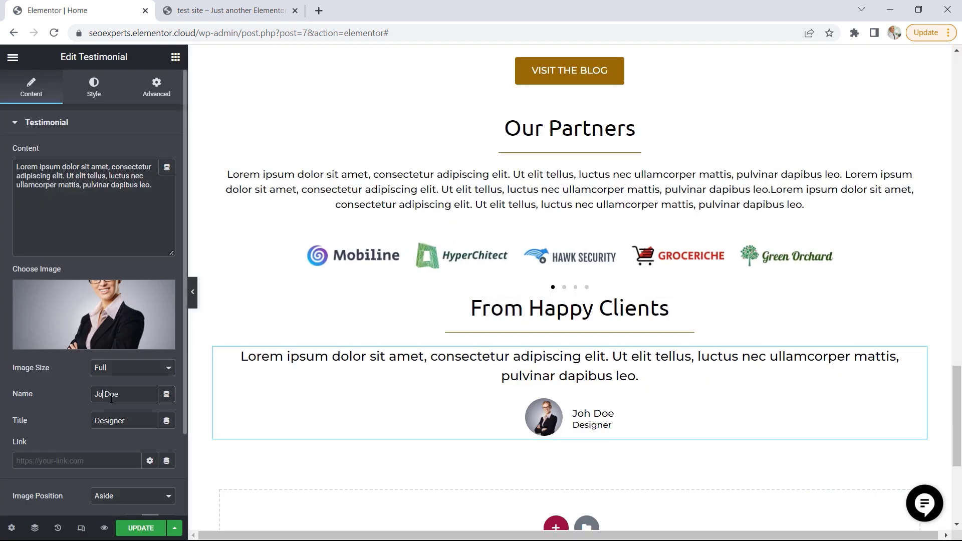
text(ane)
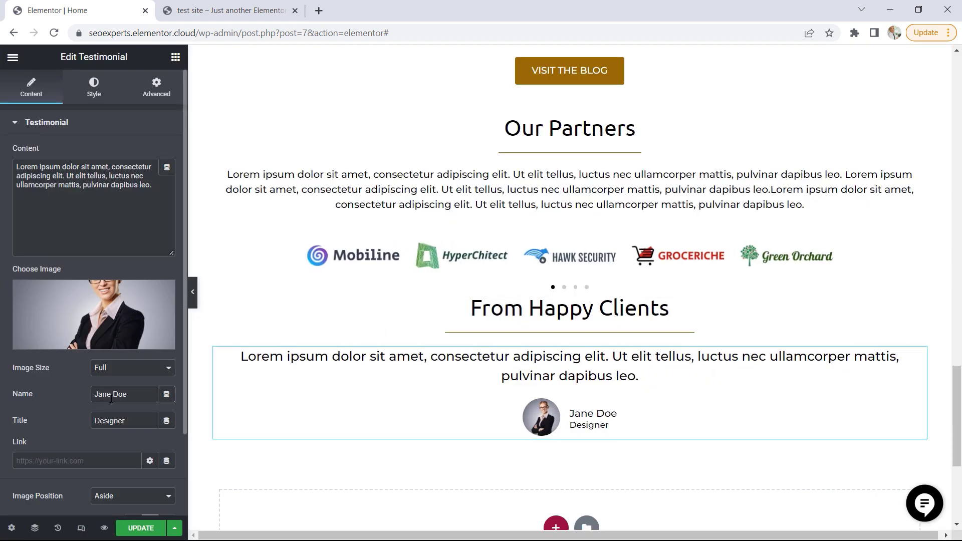
scroll(115, 401, down, 2)
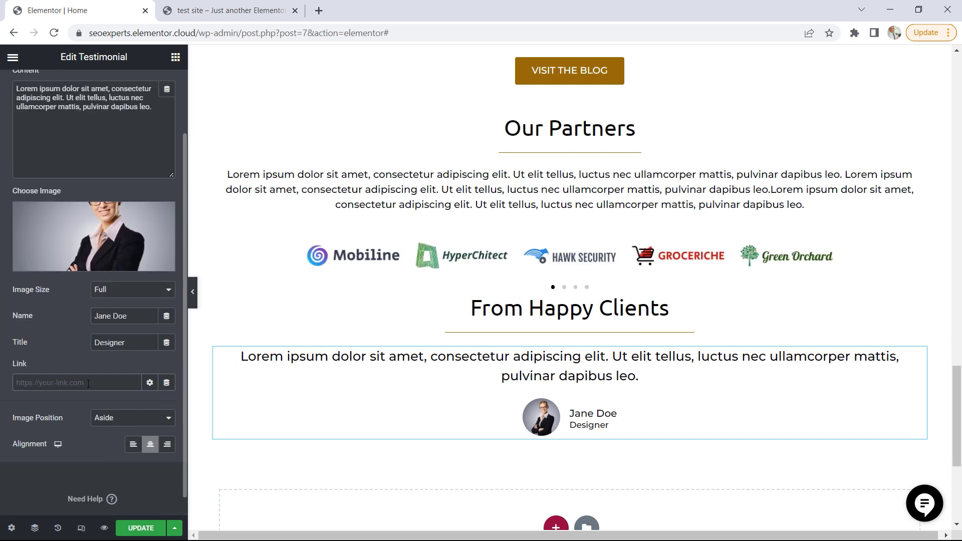
scroll(88, 384, up, 2)
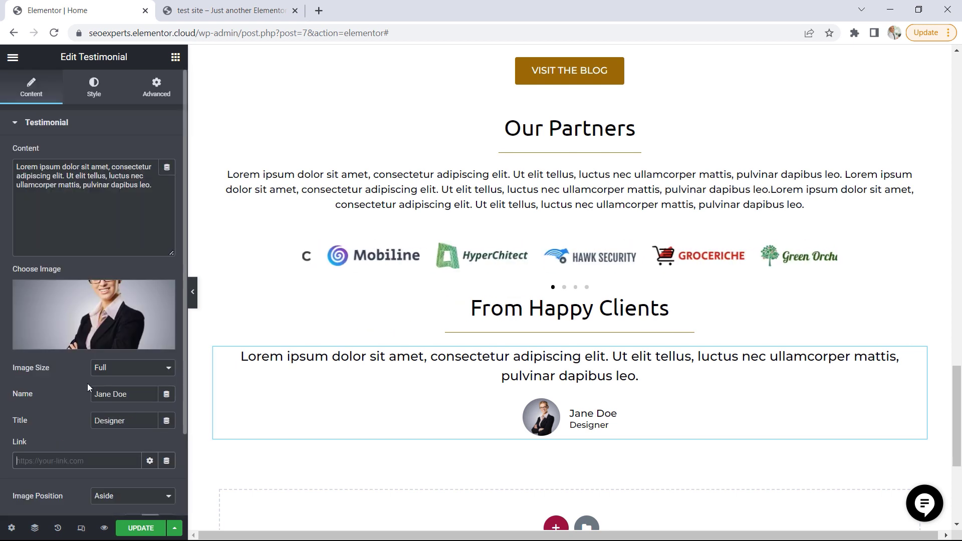
Set the testimonial content's typography size to 16 px
click(94, 90)
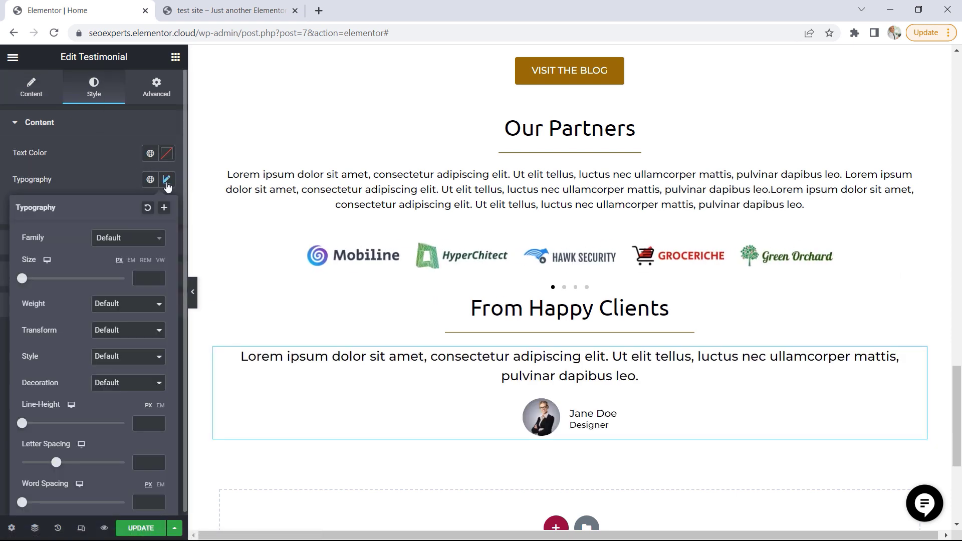
click(167, 179)
drag(22, 282, 29, 282)
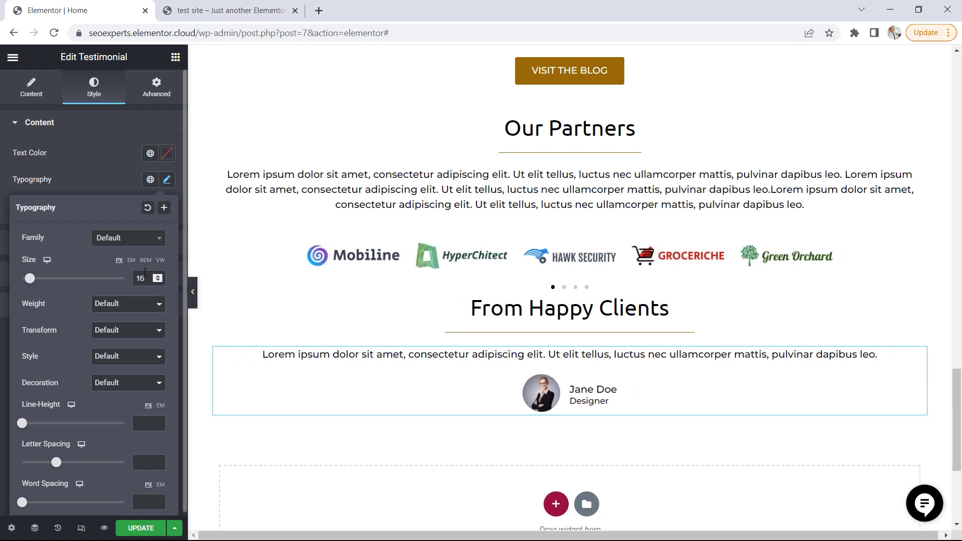
click(176, 56)
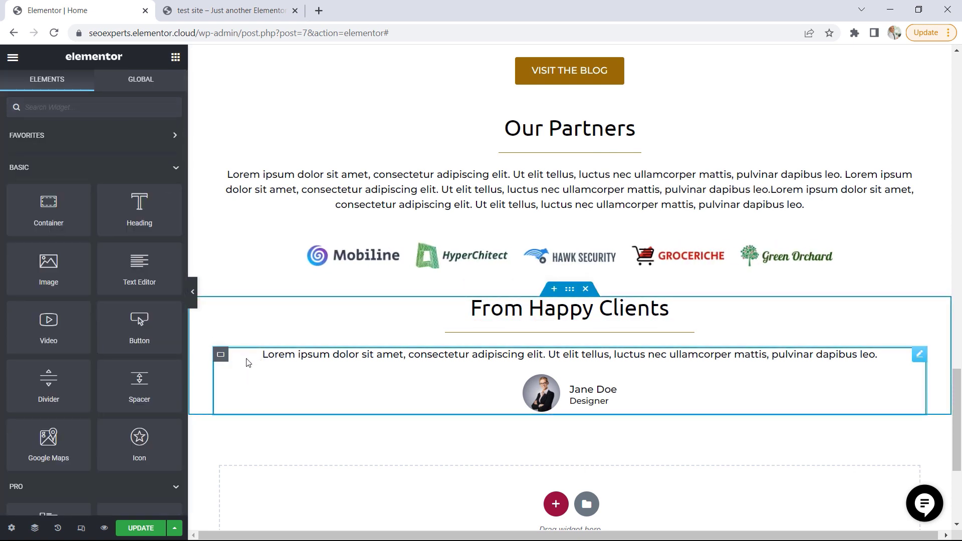
Duplicate the testimonial twice so that the container holds three testimonials
right_click(922, 357)
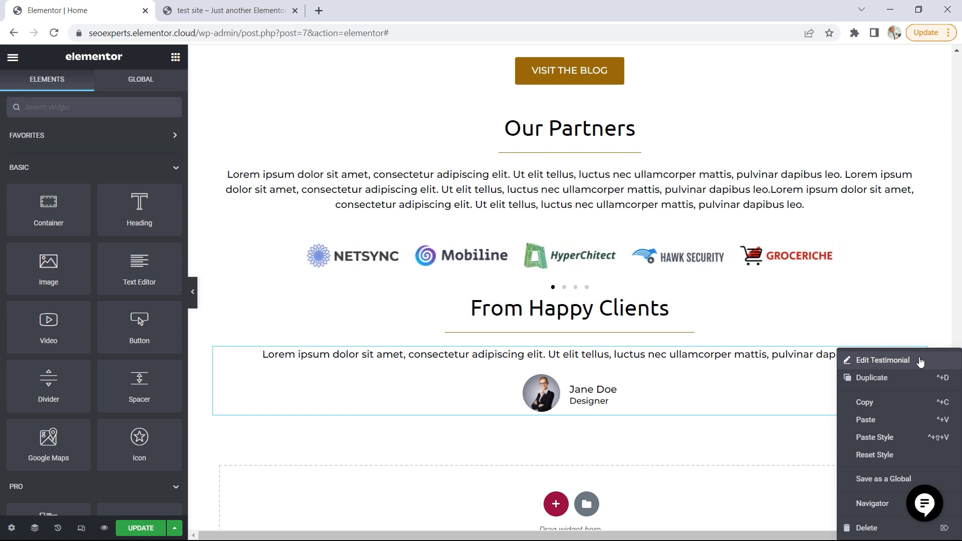
click(878, 380)
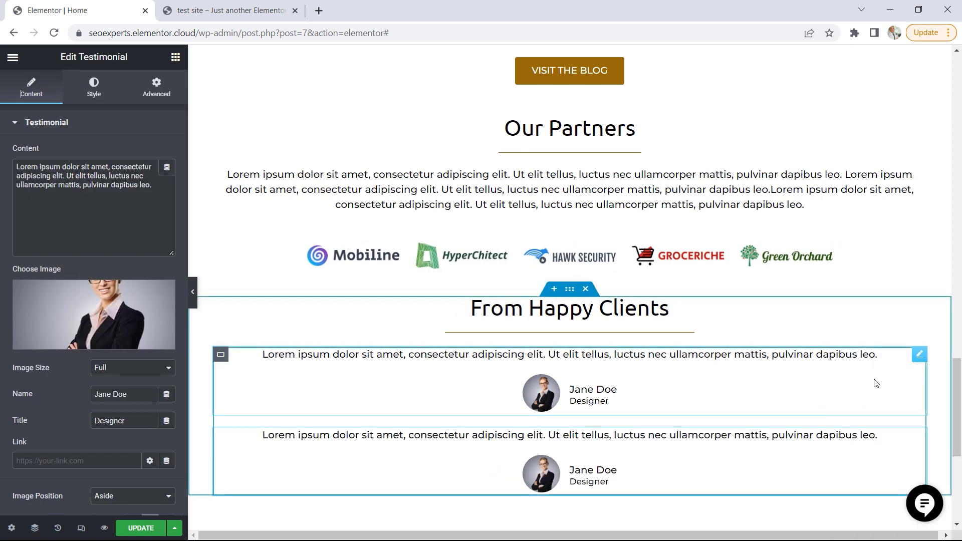
right_click(921, 435)
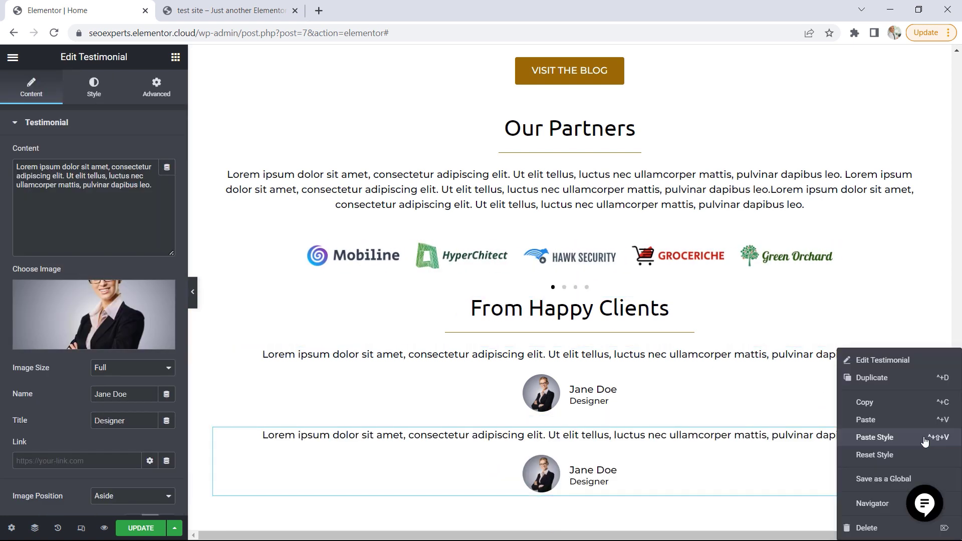
click(874, 379)
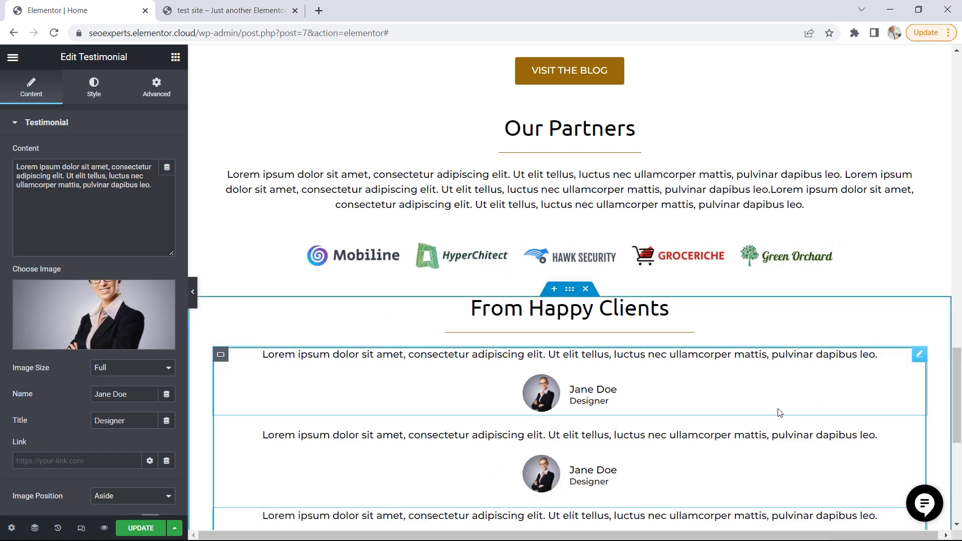
Set the testimonial container's item direction to a horizontal row
click(221, 356)
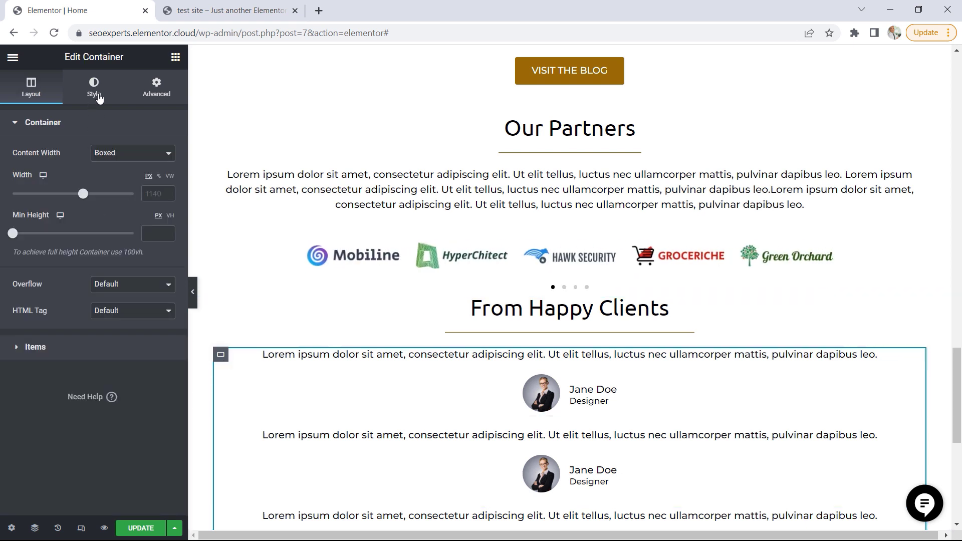
click(60, 348)
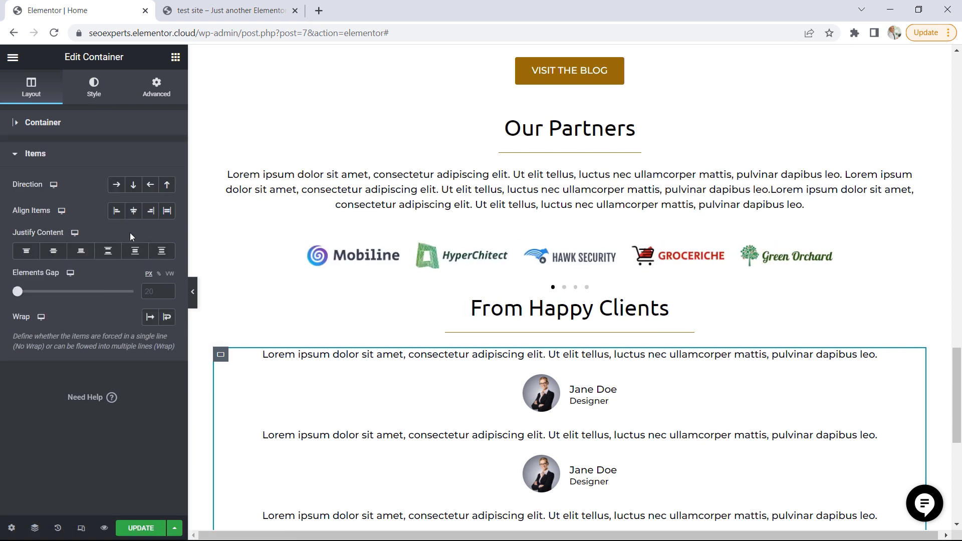
click(116, 185)
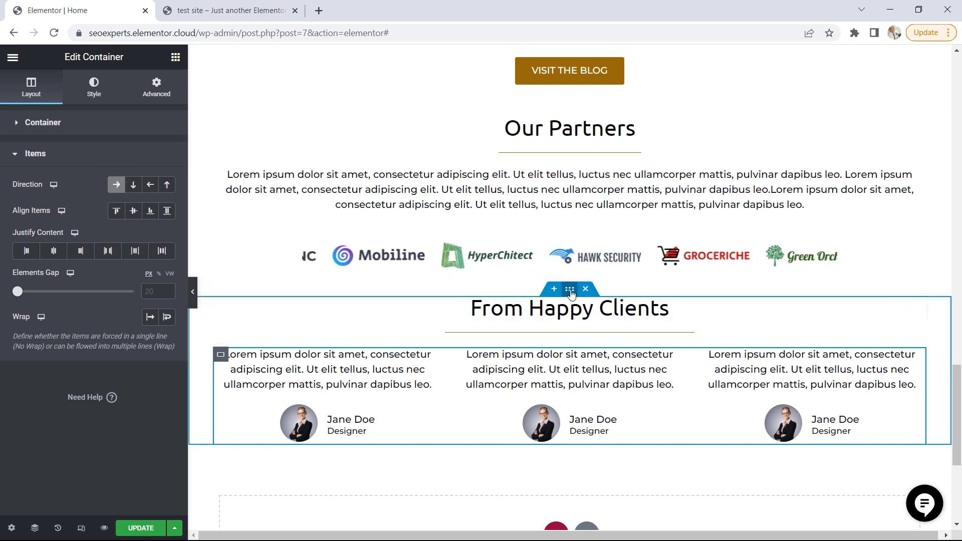
Give the outer From Happy Clients container 50 px of top and bottom padding
click(572, 291)
click(160, 95)
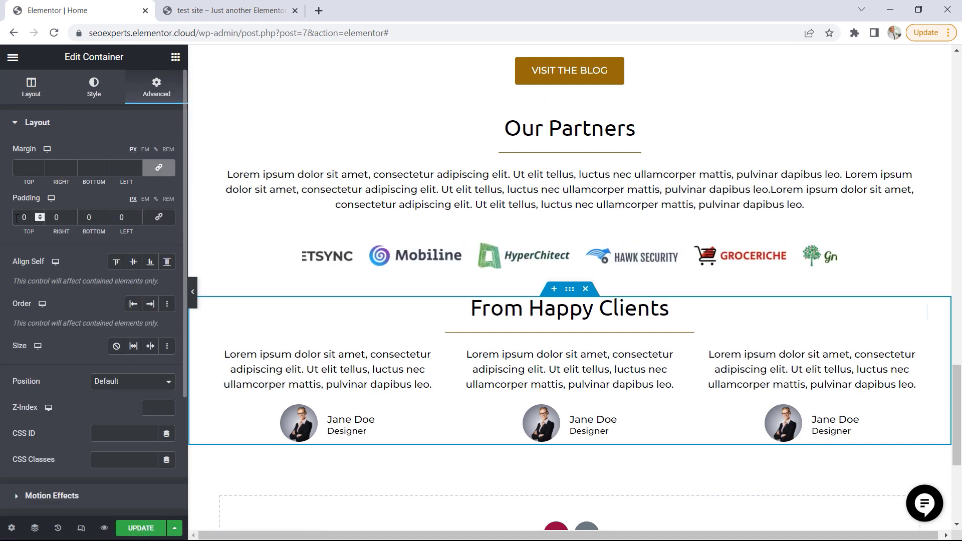
text(5)
click(89, 218)
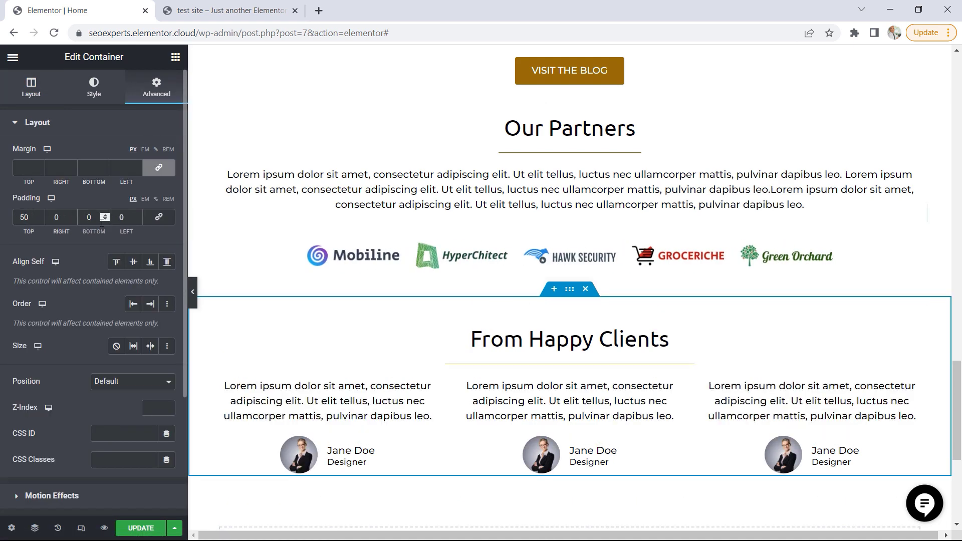
text(5)
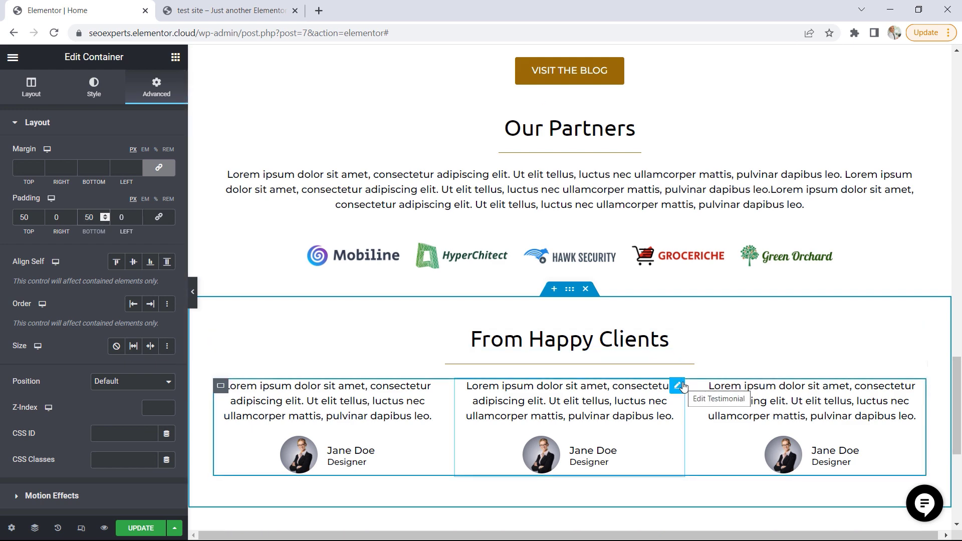
Update the home page and open its published version in a new browser tab
scroll(696, 389, down, 1)
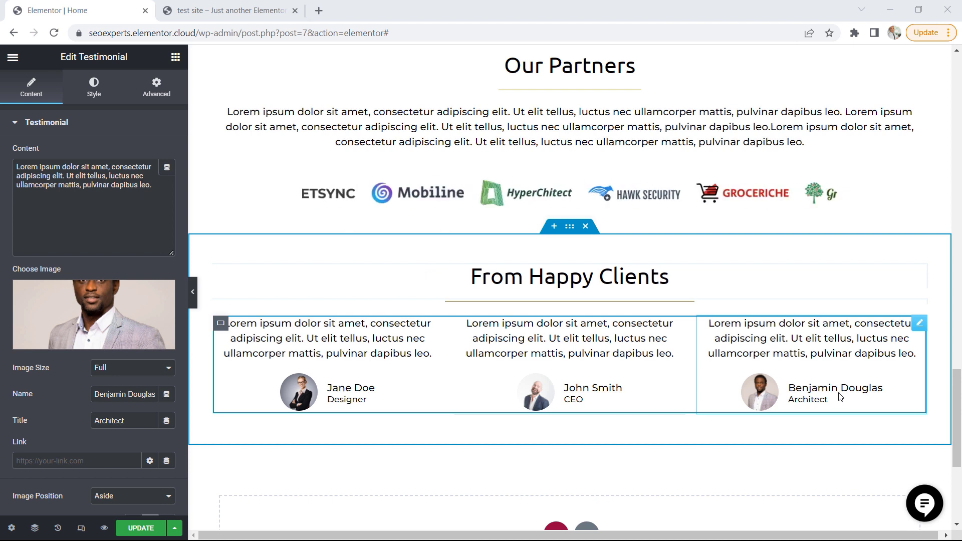
click(137, 528)
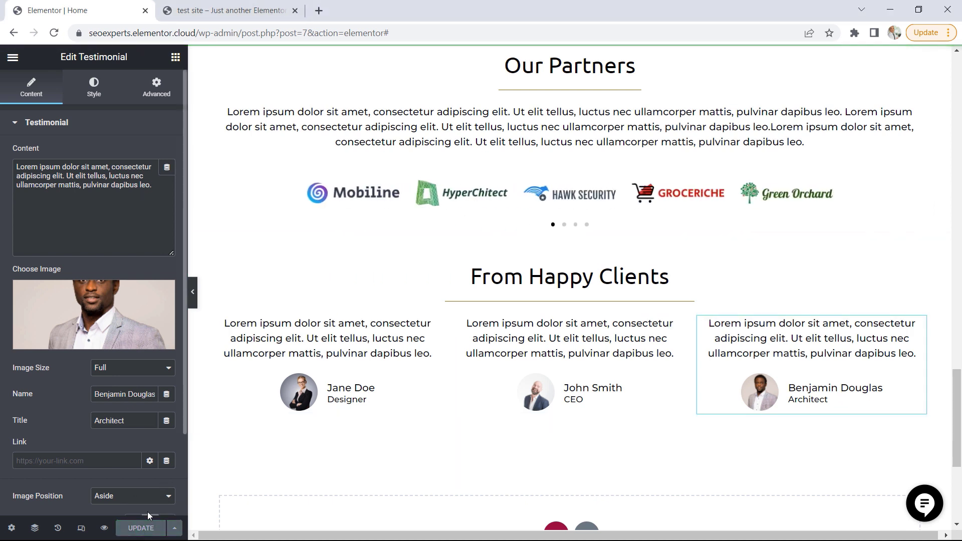
click(12, 56)
right_click(69, 276)
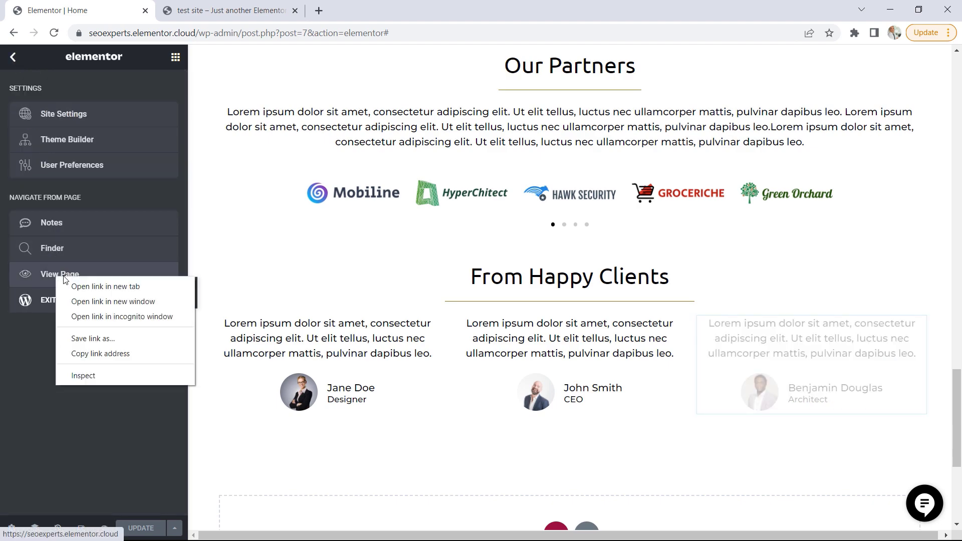
click(90, 284)
click(243, 9)
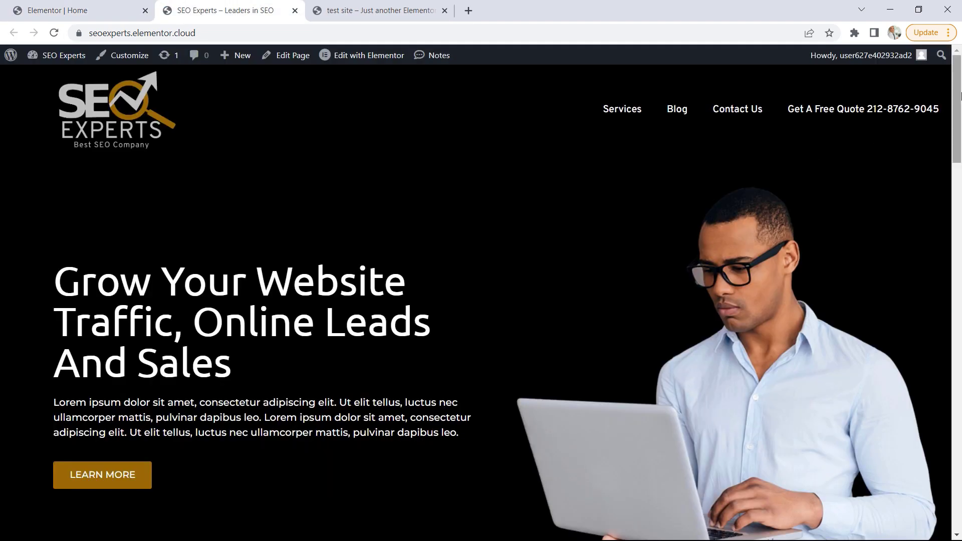
Compare the published page's Our Partners and From Happy Clients sections with the test site, examining the tilted background shapes
drag(960, 106, 960, 443)
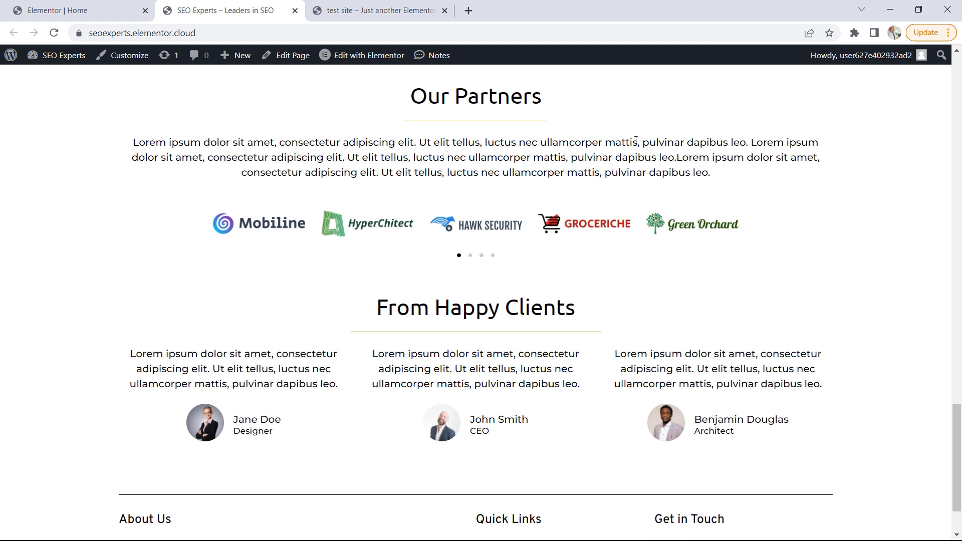
click(383, 11)
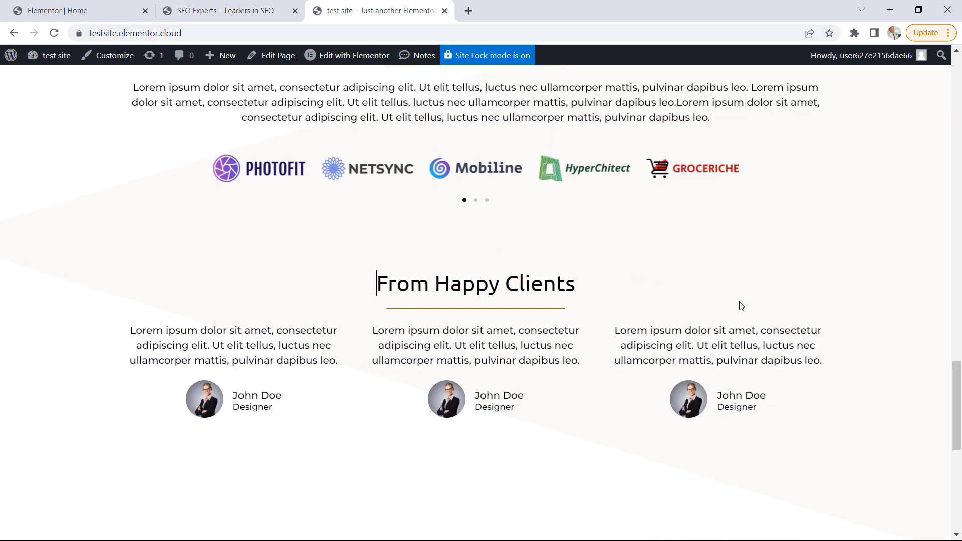
scroll(741, 306, up, 1)
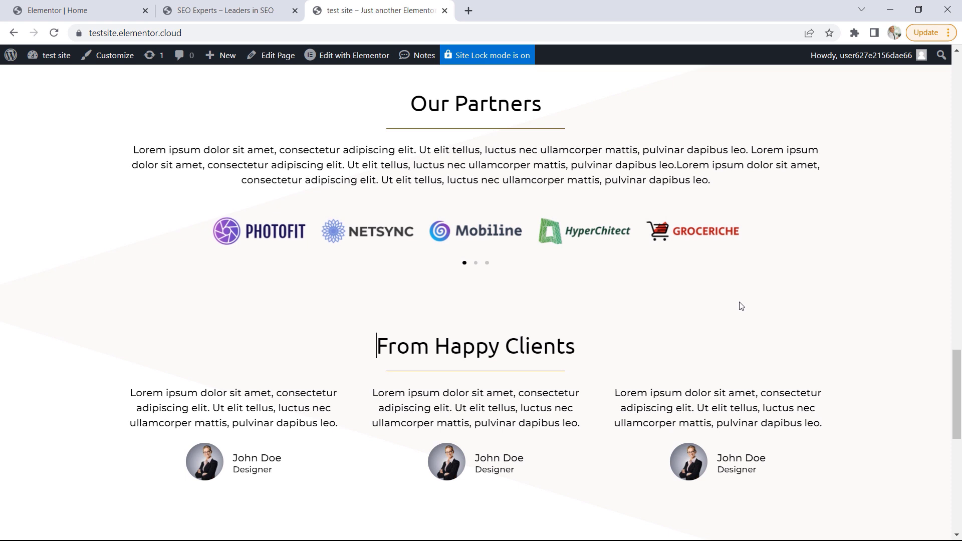
scroll(741, 306, up, 1)
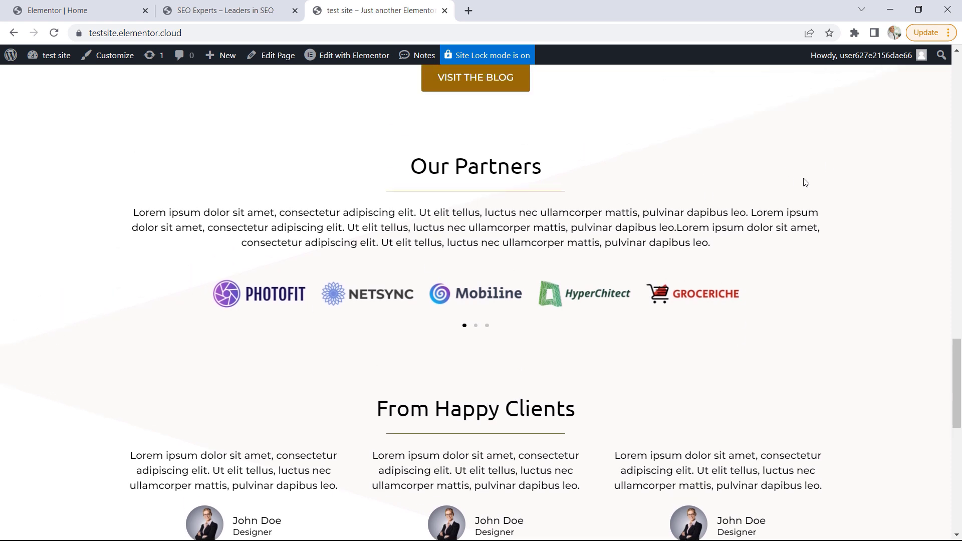
scroll(806, 182, down, 1)
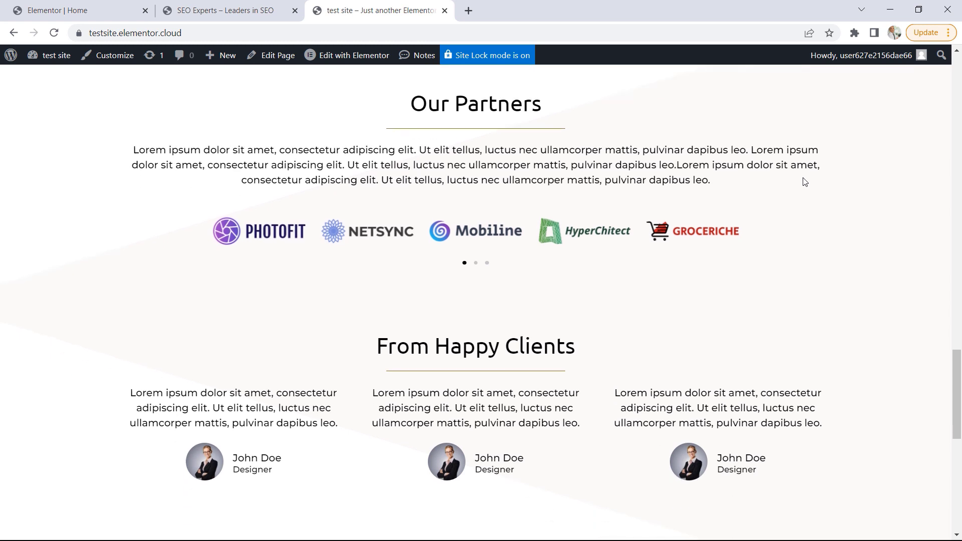
scroll(792, 181, up, 1)
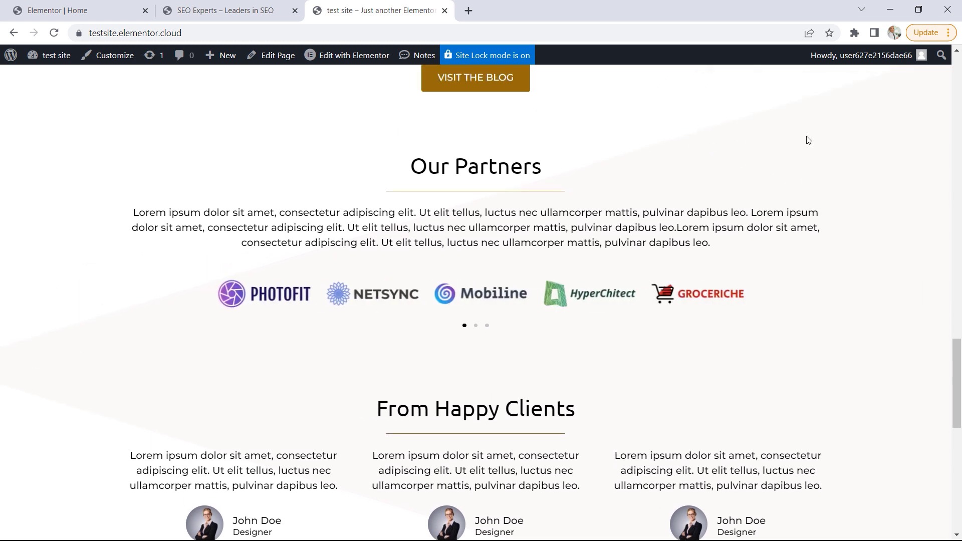
scroll(867, 260, up, 1)
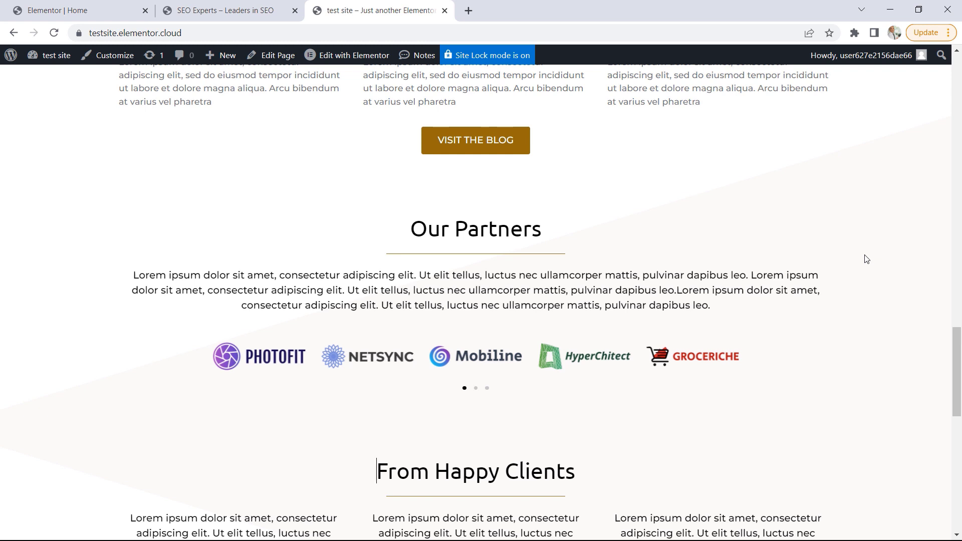
scroll(859, 223, down, 1)
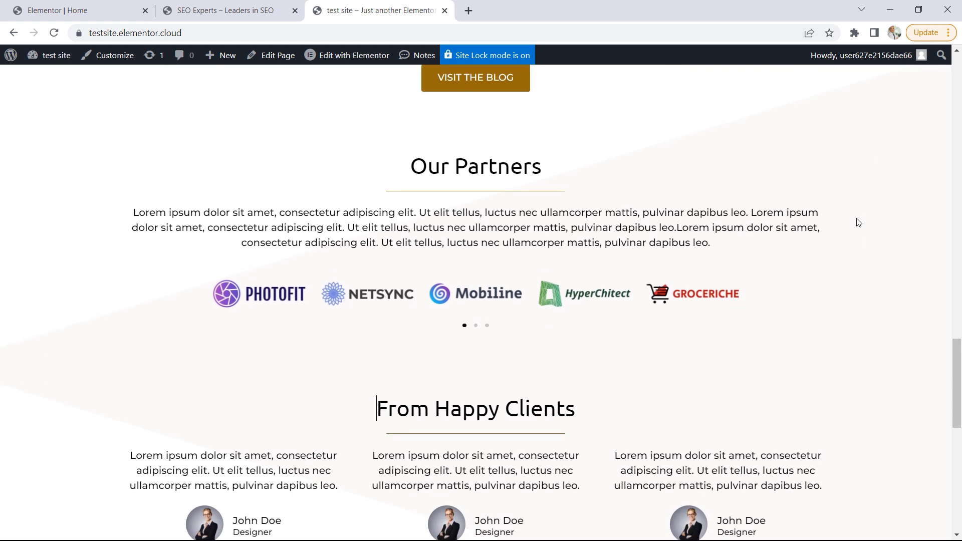
scroll(854, 223, down, 1)
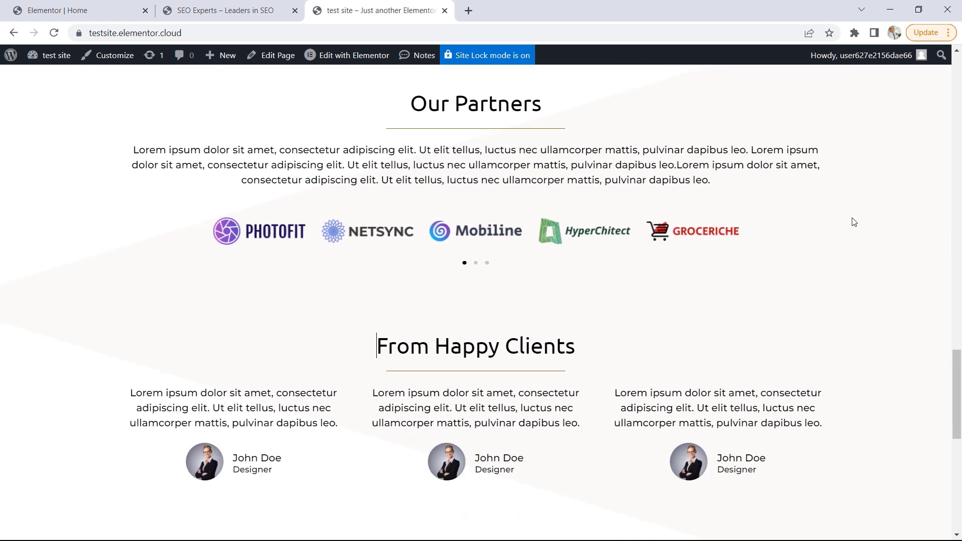
In the Elementor editor, add a bottom shape divider of type Tilt to the Our Partners container
click(103, 11)
scroll(846, 308, up, 2)
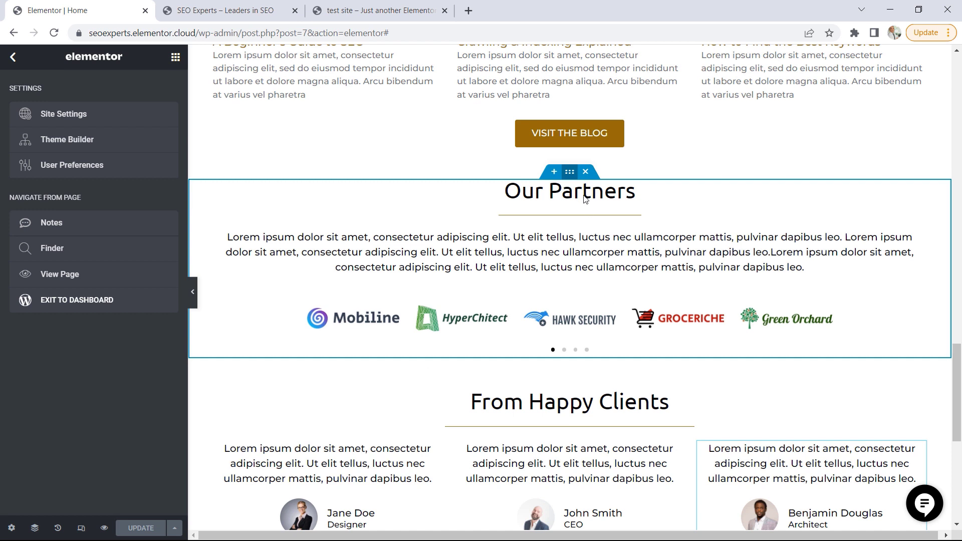
click(567, 173)
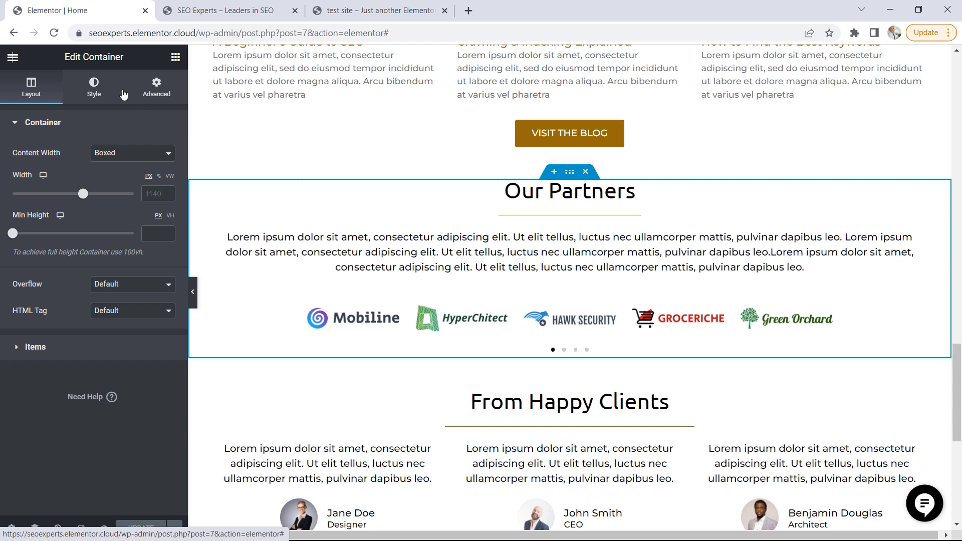
click(95, 90)
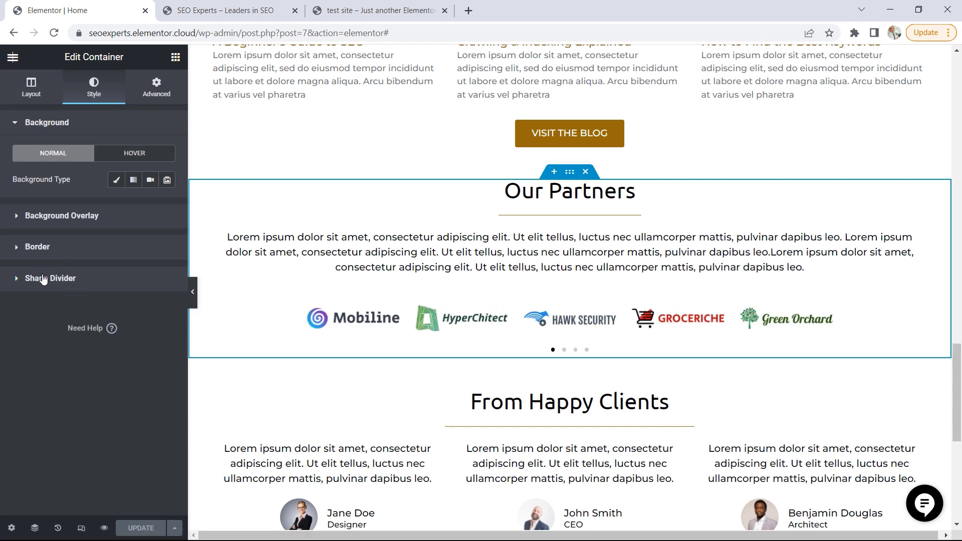
click(73, 280)
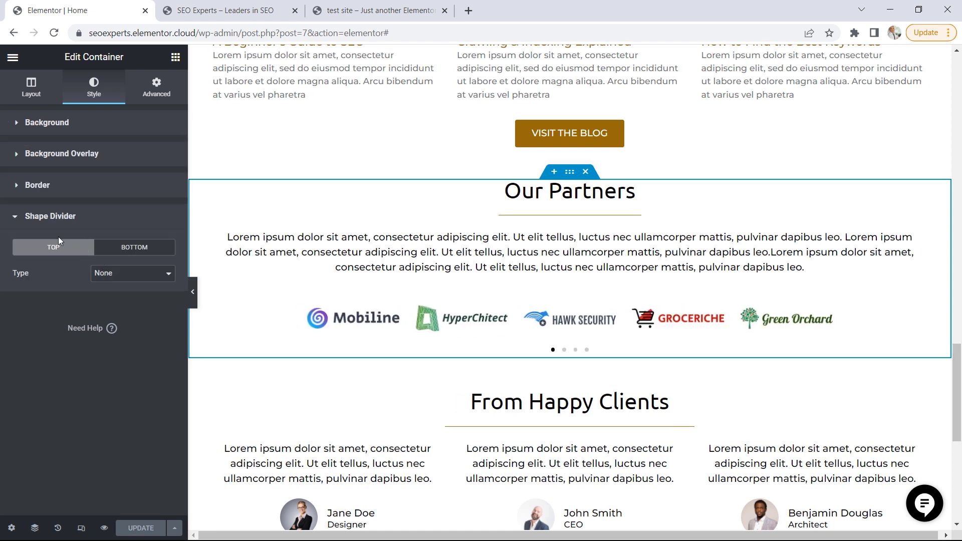
click(128, 251)
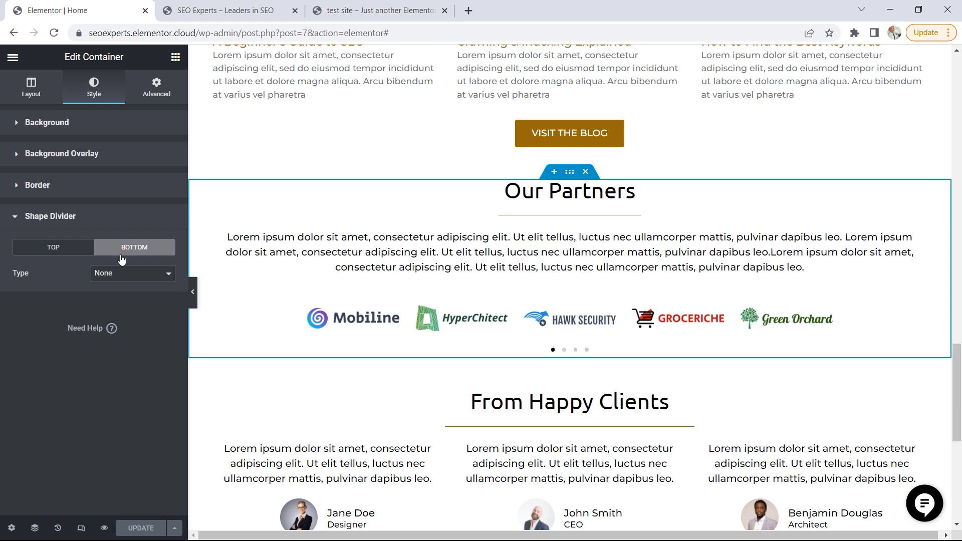
click(122, 275)
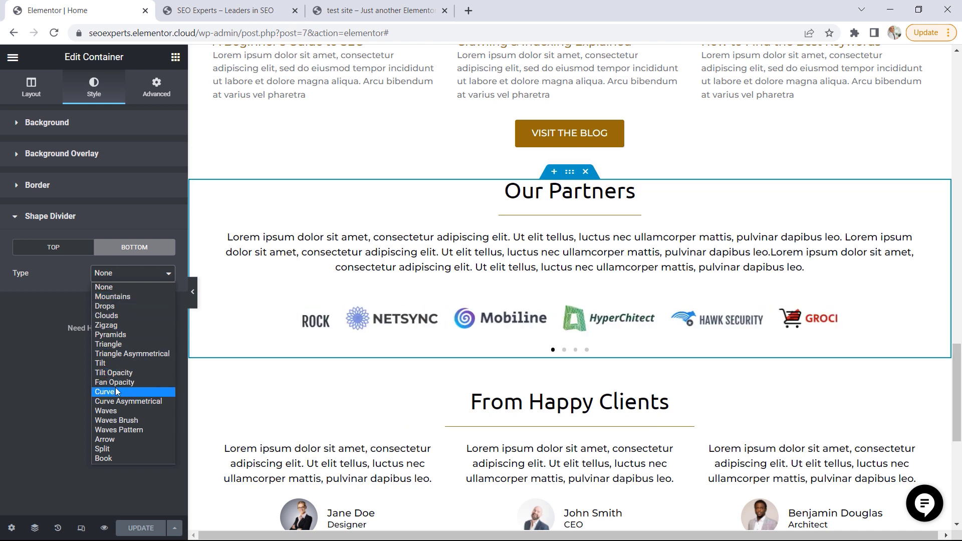
click(109, 363)
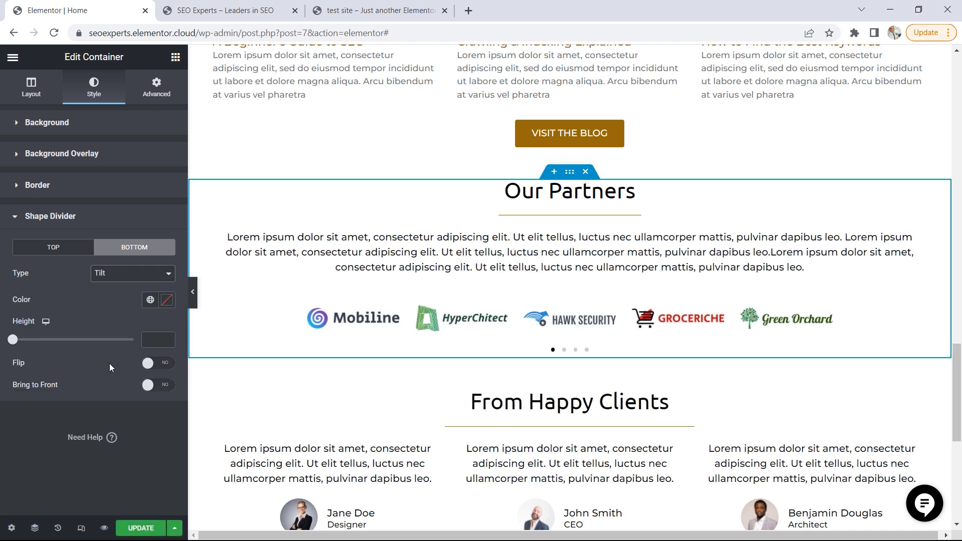
Set the color of the Our Partners container's bottom shape divider to #FAF8F8
click(168, 301)
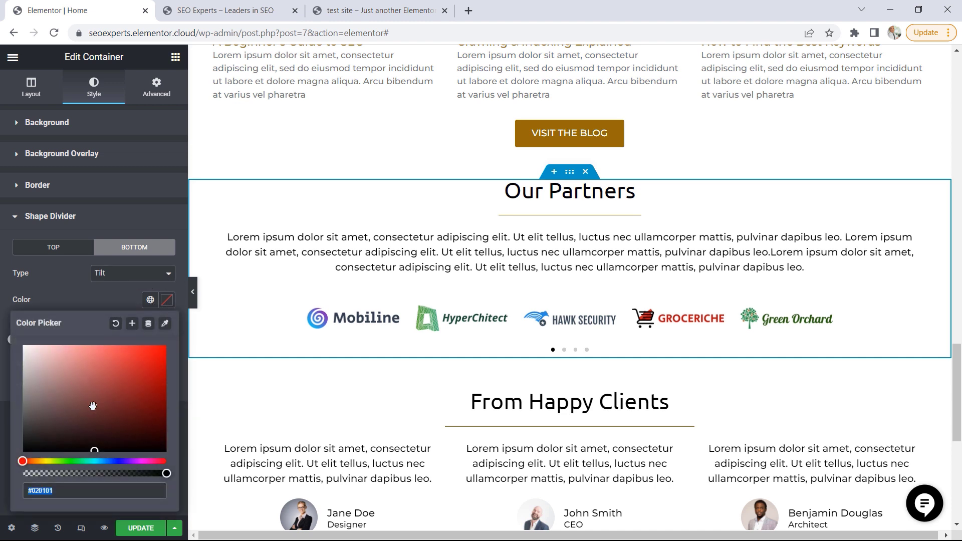
text(#FAF8)
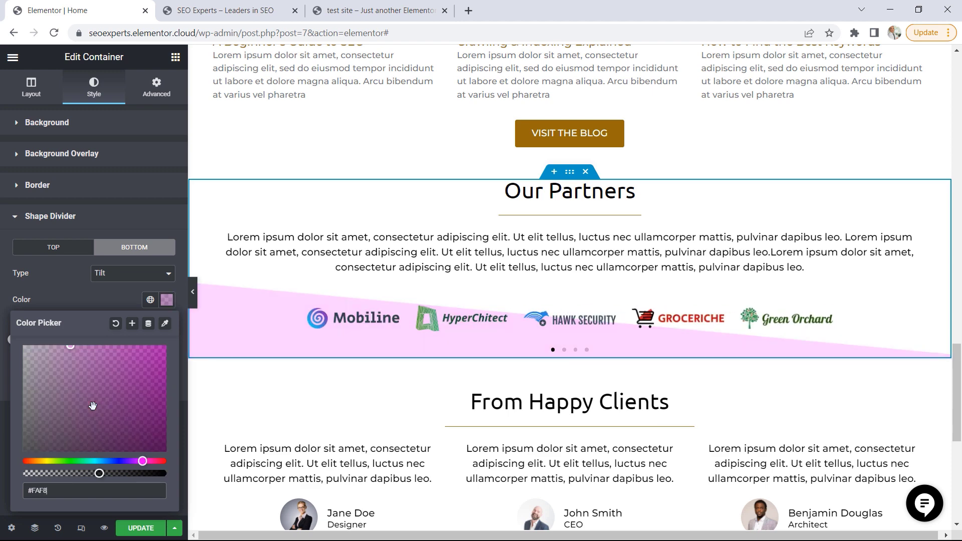
text(F8)
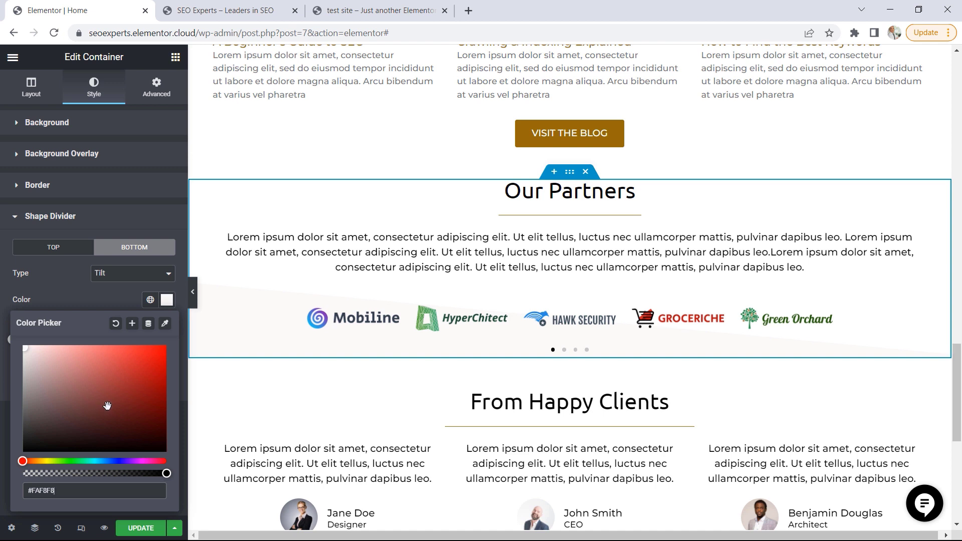
click(24, 300)
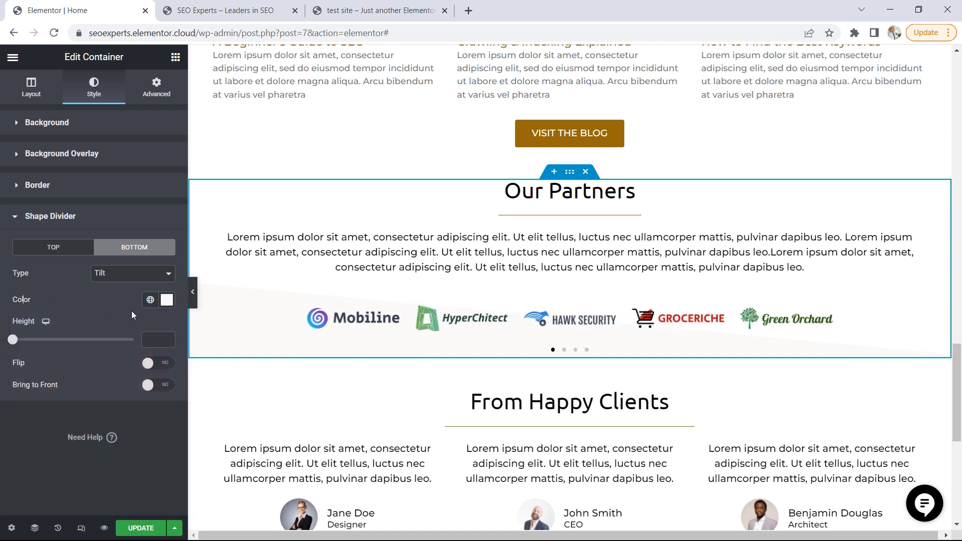
Set the Our Partners bottom divider's height to 500 and flip it
drag(13, 340, 143, 349)
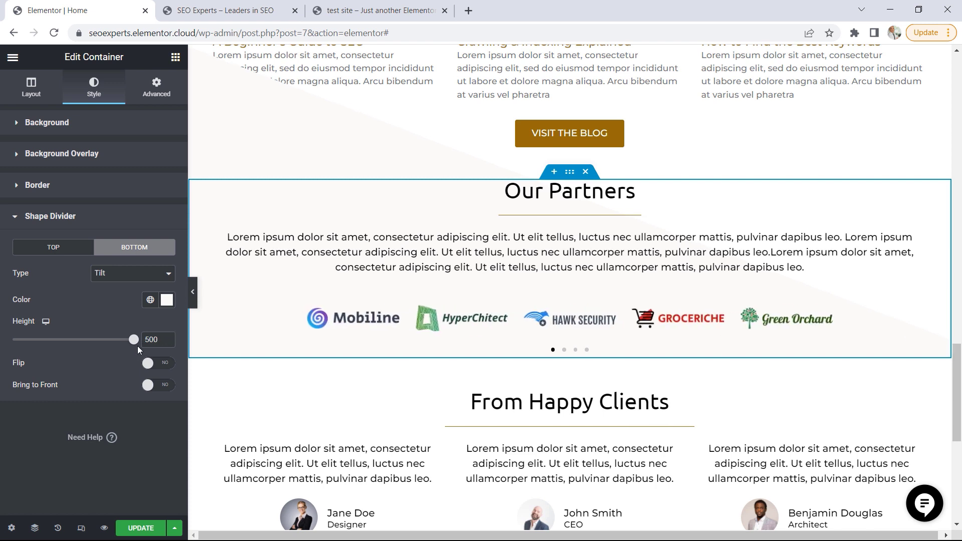
click(156, 363)
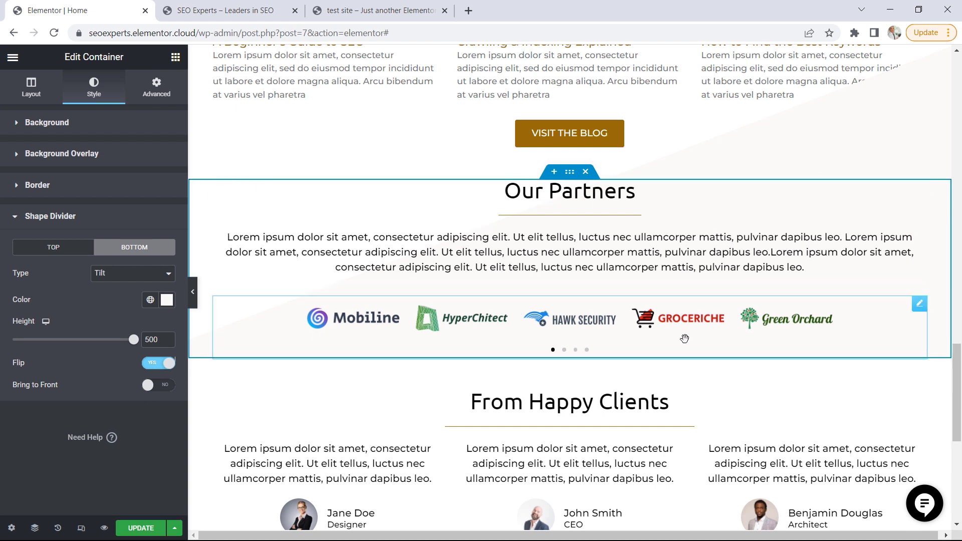
Add a top shape divider of type Tilt to the outer From Happy Clients container
scroll(682, 336, down, 1)
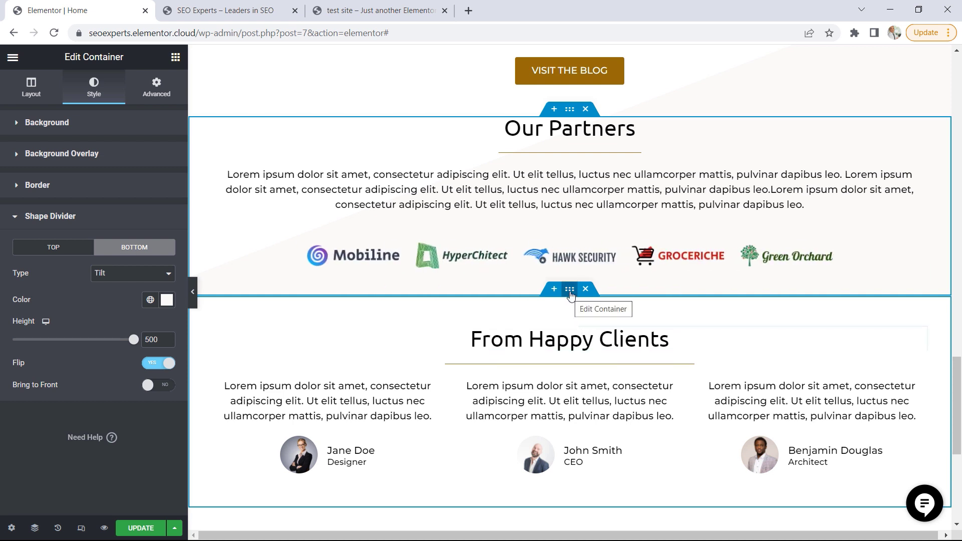
click(571, 296)
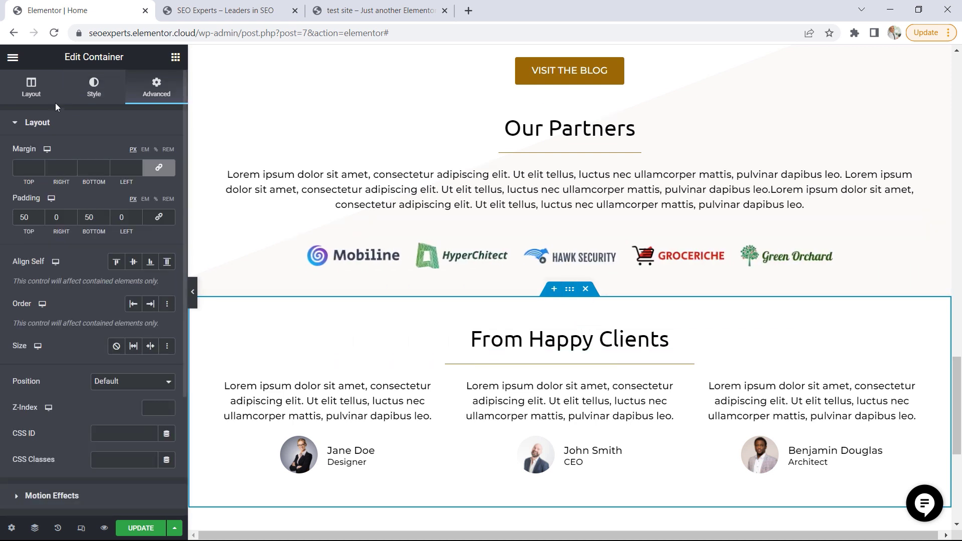
click(96, 92)
click(70, 263)
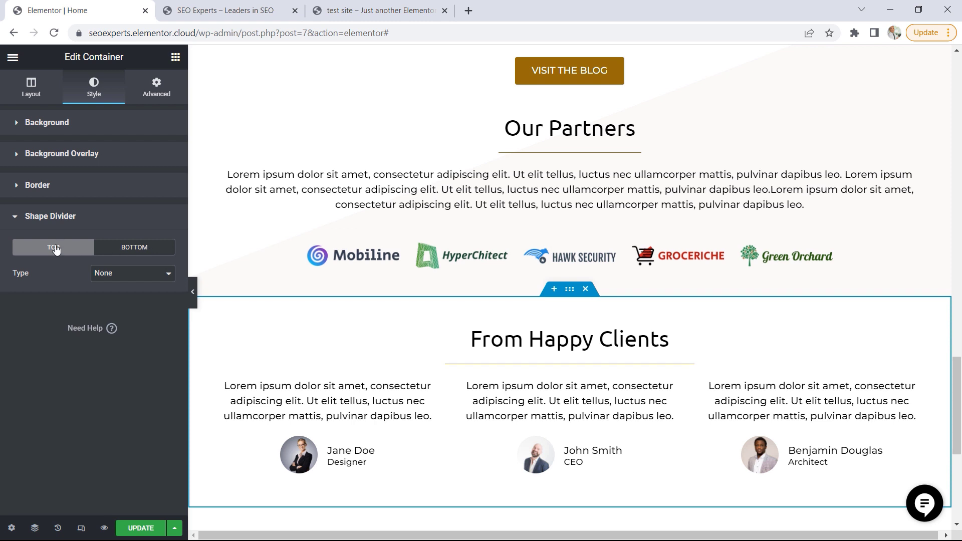
click(136, 273)
click(116, 363)
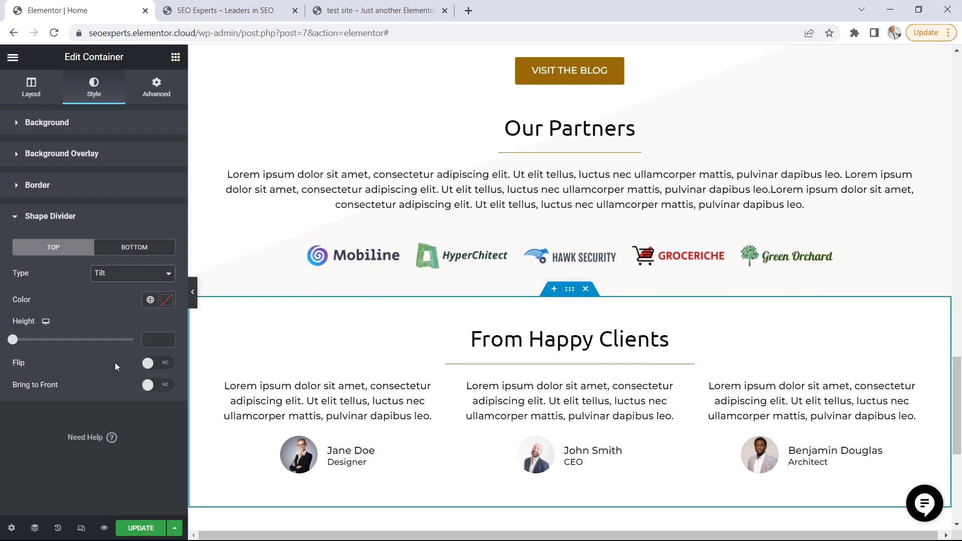
Set the color of the From Happy Clients container's top shape divider to #FAF8F8
click(167, 301)
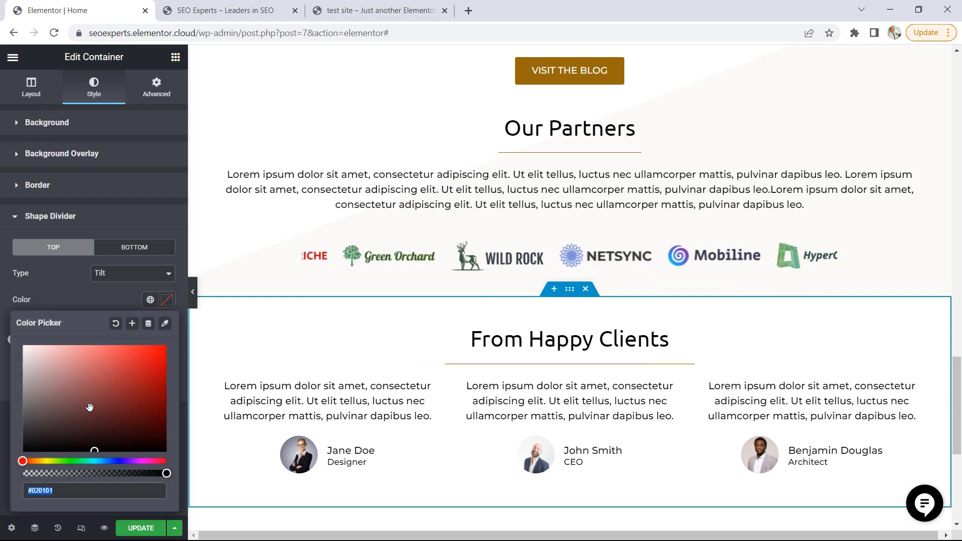
text(#)
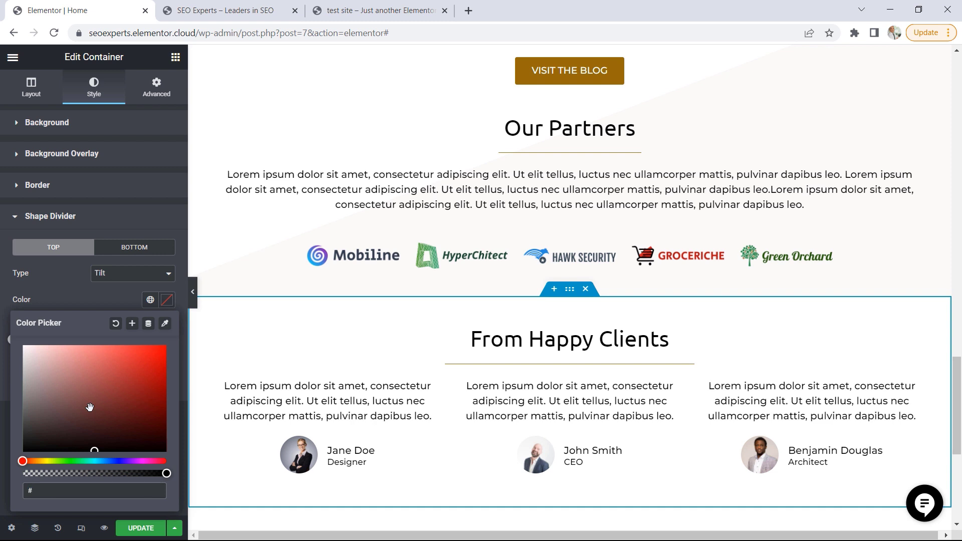
text(AF8F)
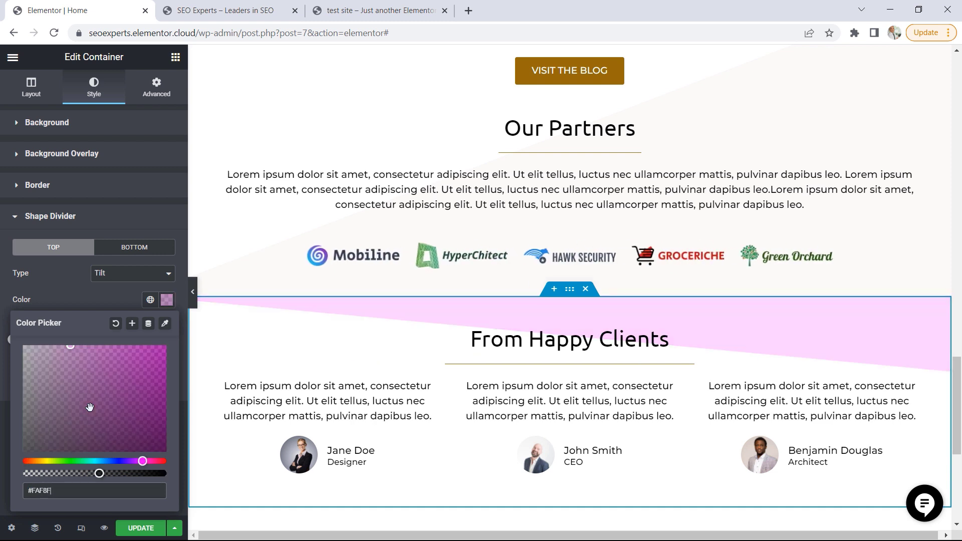
text(8)
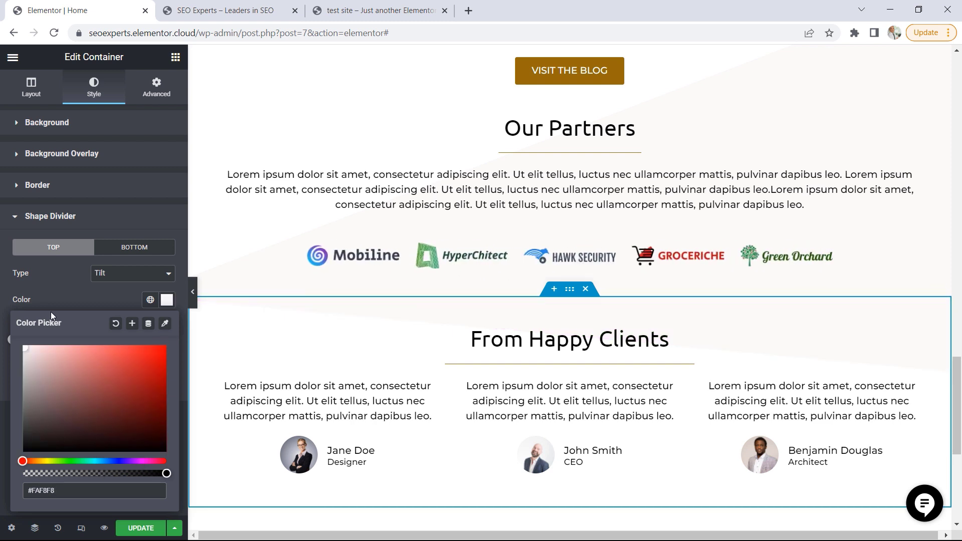
click(167, 299)
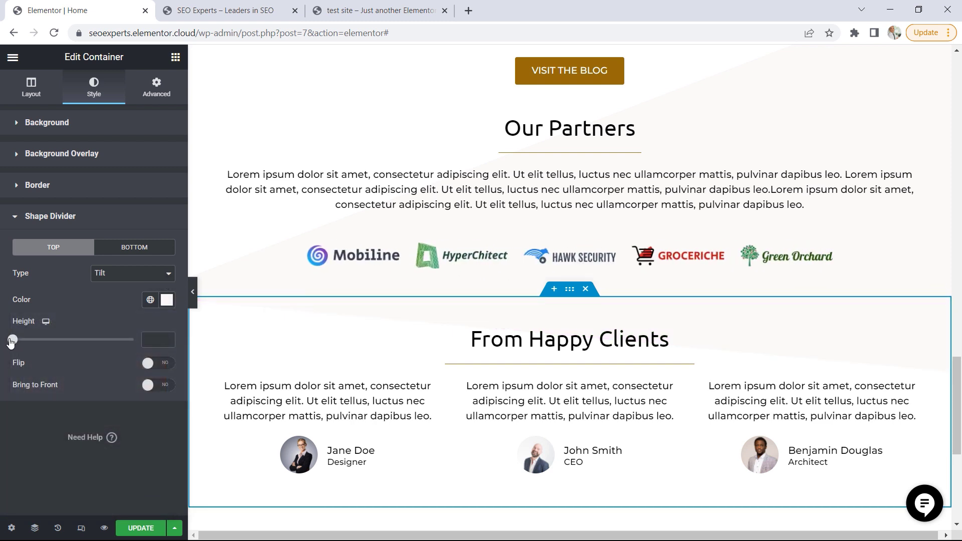
Set the From Happy Clients container's top divider height to 500 and check the refreshed live page
drag(32, 344, 132, 353)
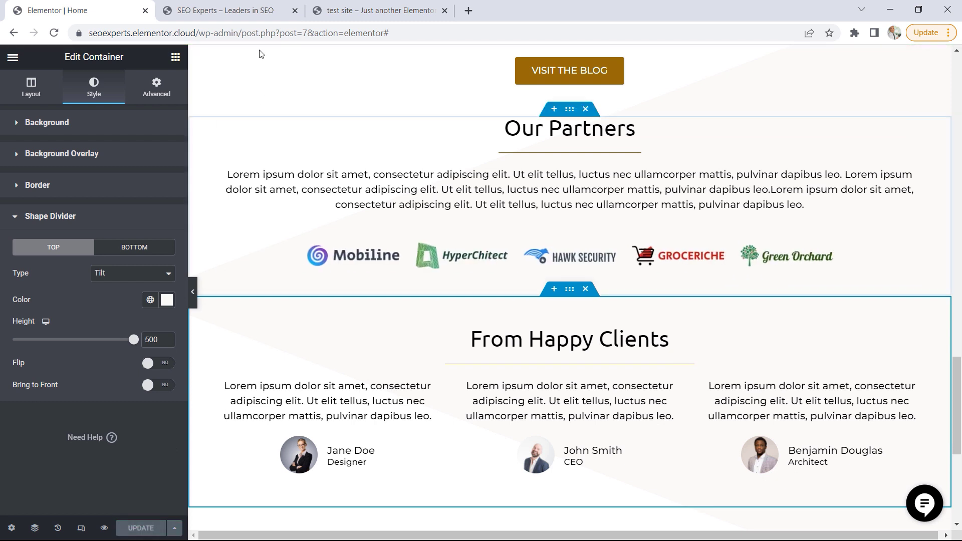
click(235, 8)
key(F5)
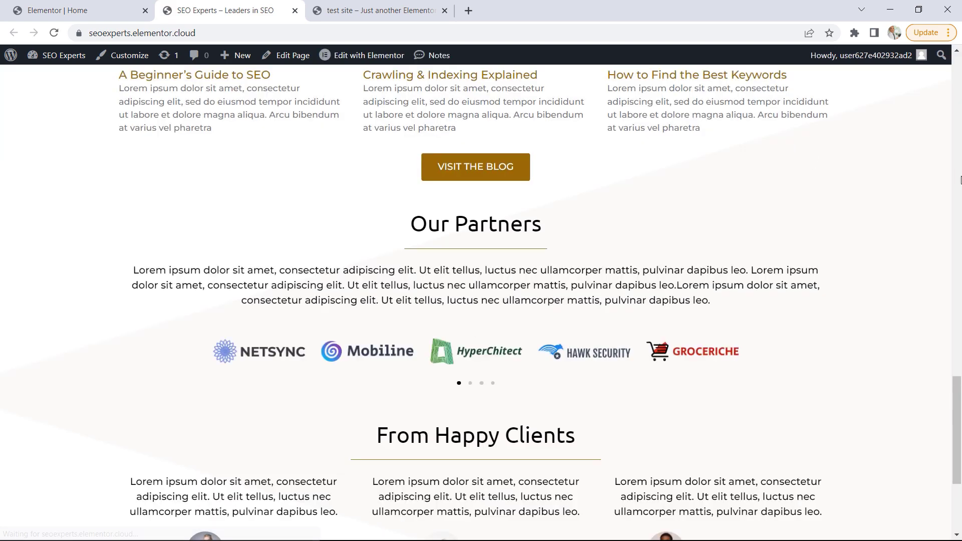
mouse_move(961, 401)
mouse_down()
mouse_move(961, 445)
mouse_move(961, 388)
mouse_move(961, 418)
mouse_up()
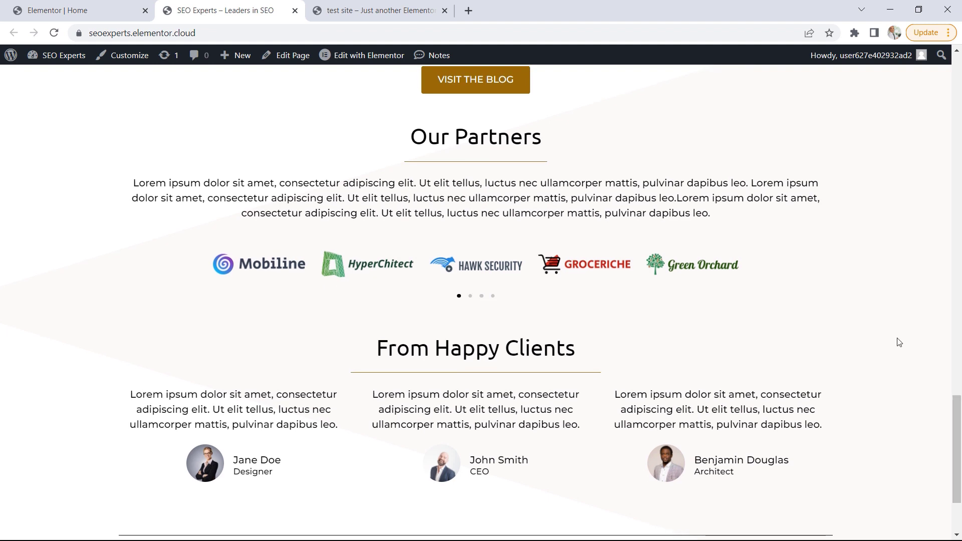
Examine the Got a Project? Let's Talk section on the test site, including its text, button and animation
click(386, 10)
drag(958, 383, 955, 416)
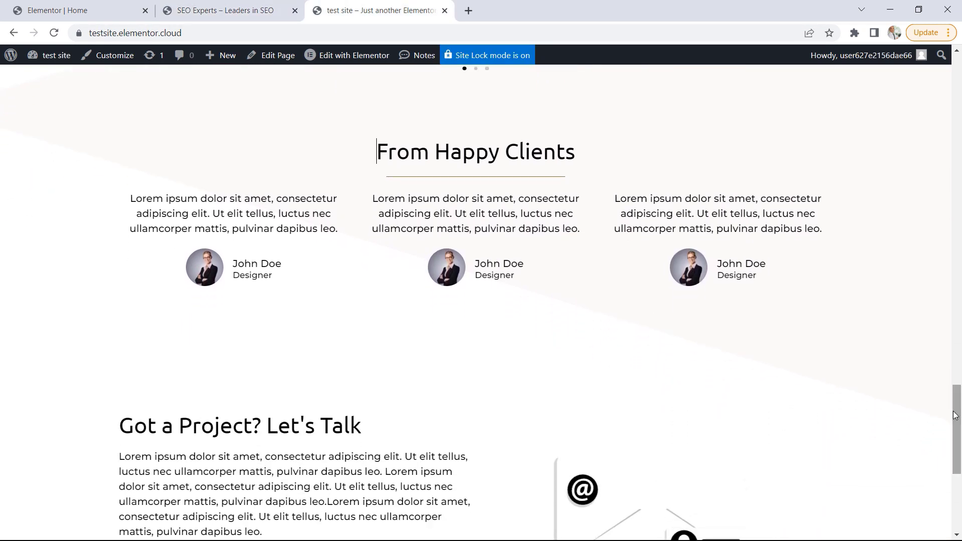
scroll(336, 318, down, 2)
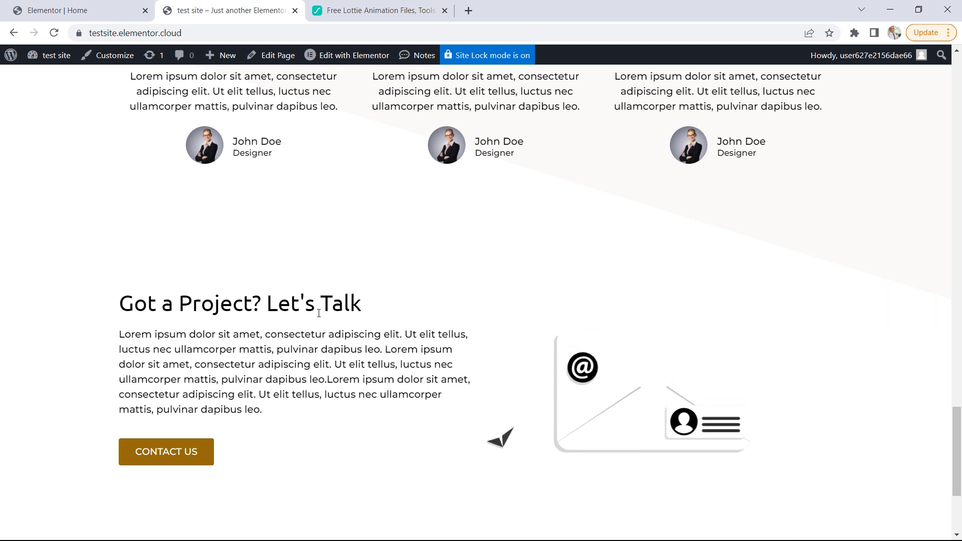
drag(161, 364, 201, 421)
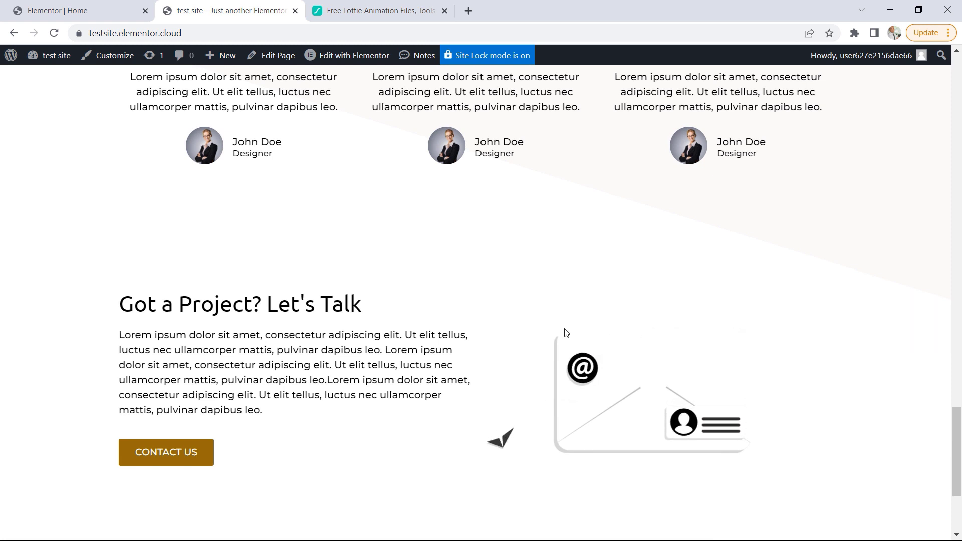
Return to the home page editor and add a container with two equal columns below From Happy Clients
click(60, 11)
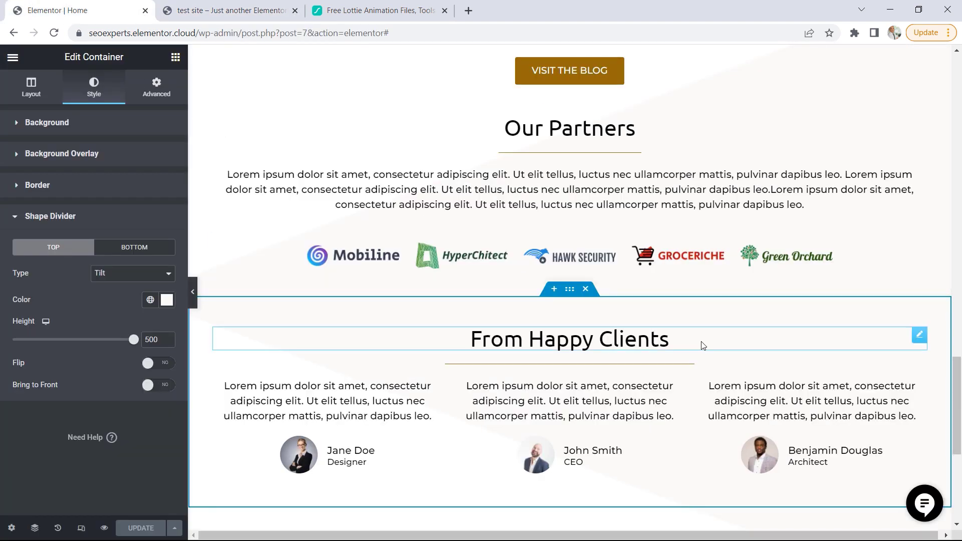
scroll(703, 345, down, 5)
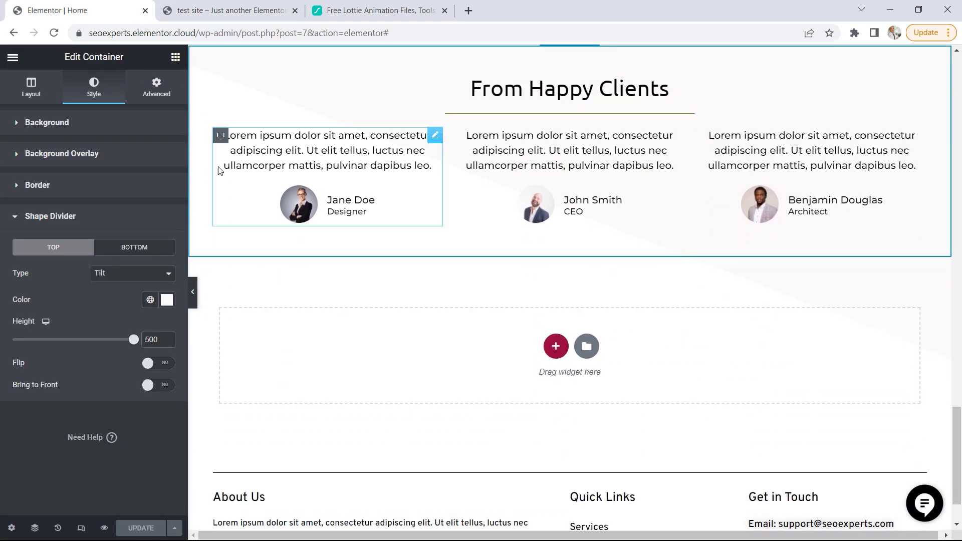
click(556, 346)
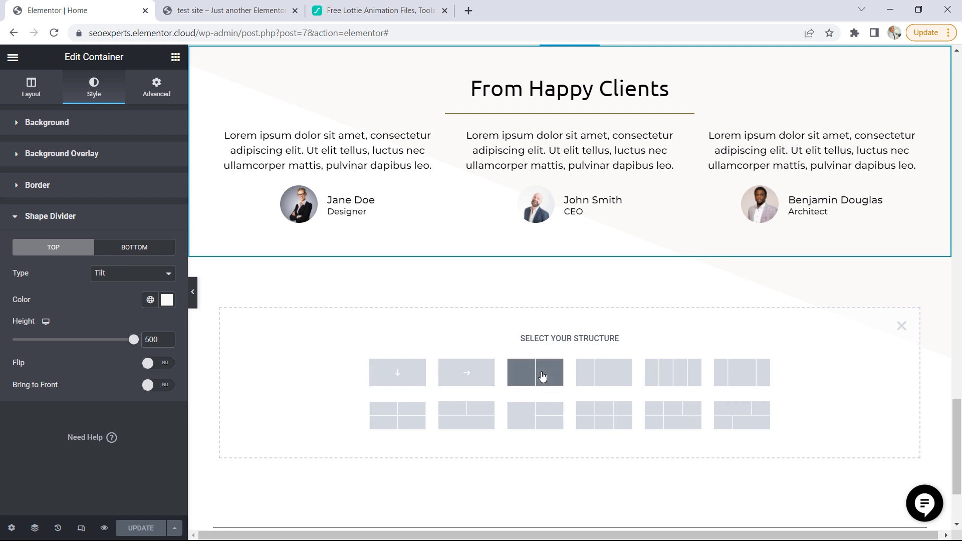
click(538, 376)
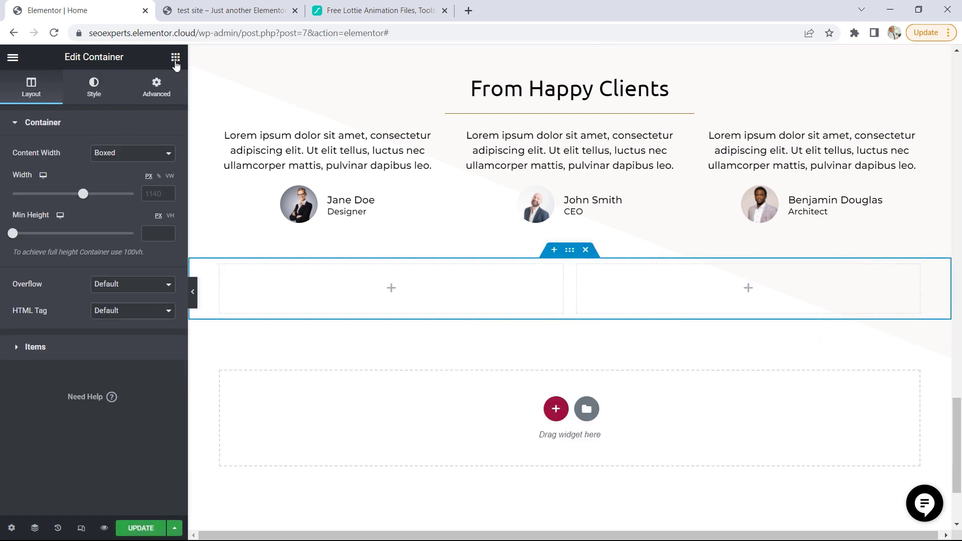
Add a heading to the new container's left column with the test site's title "Got a Project? Let's Talk"
click(175, 58)
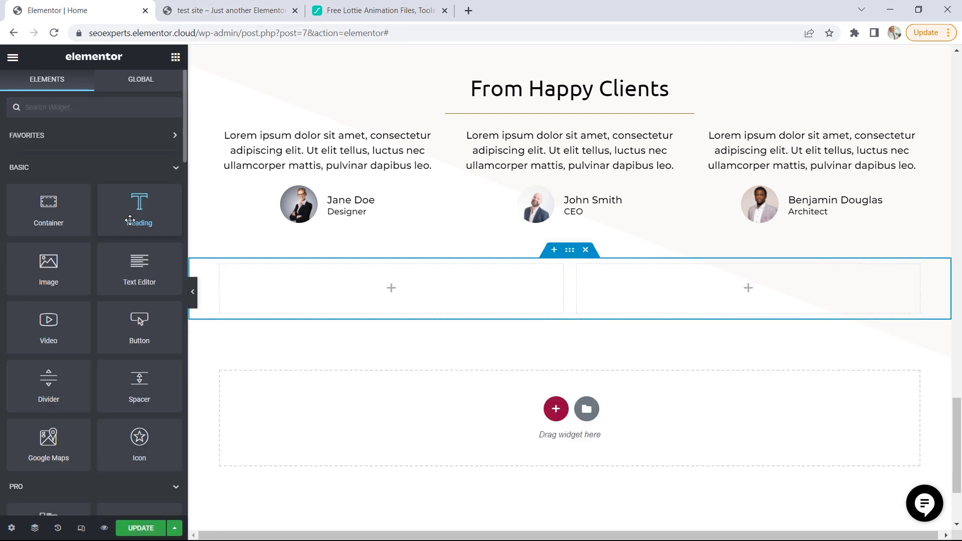
drag(136, 214, 116, 306)
click(256, 9)
right_click(198, 307)
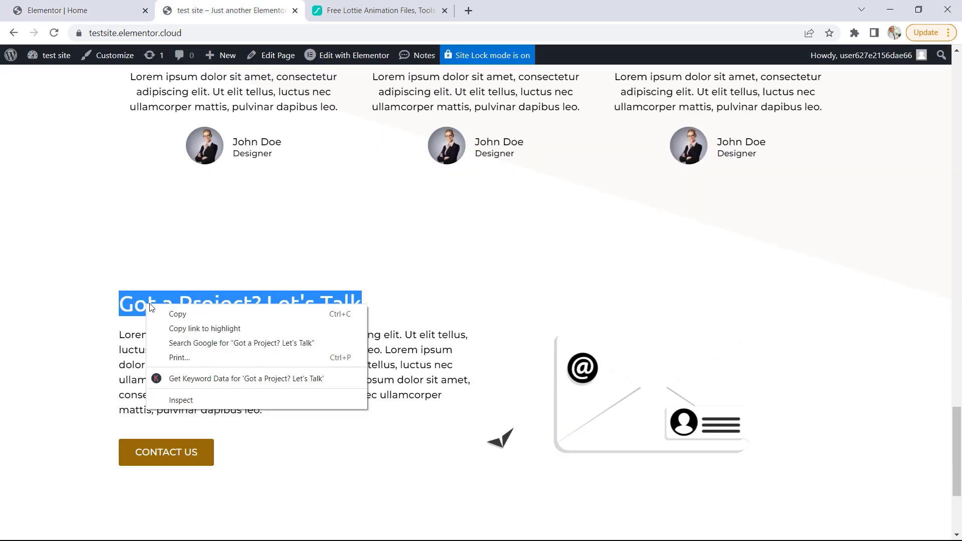
click(216, 314)
click(83, 6)
drag(112, 167, 1, 167)
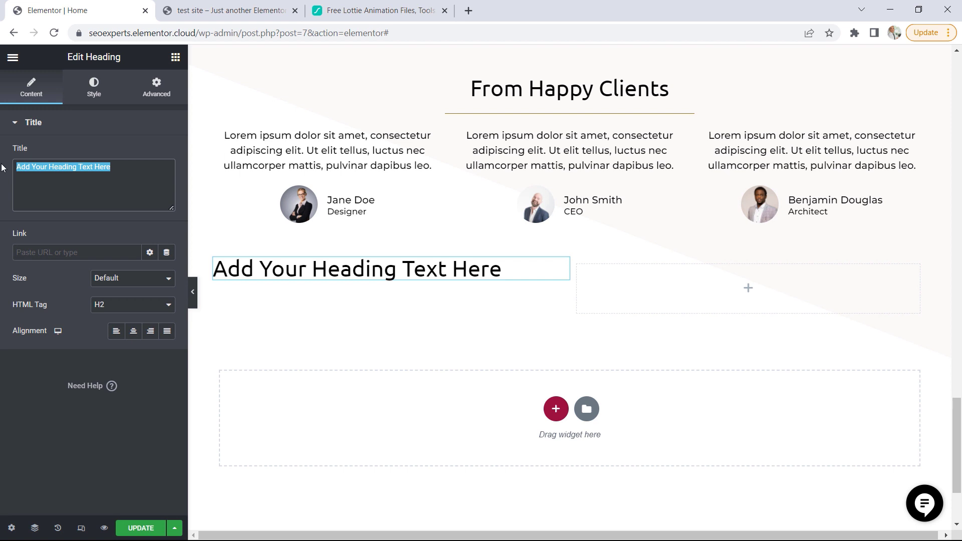
key(ctrl+v)
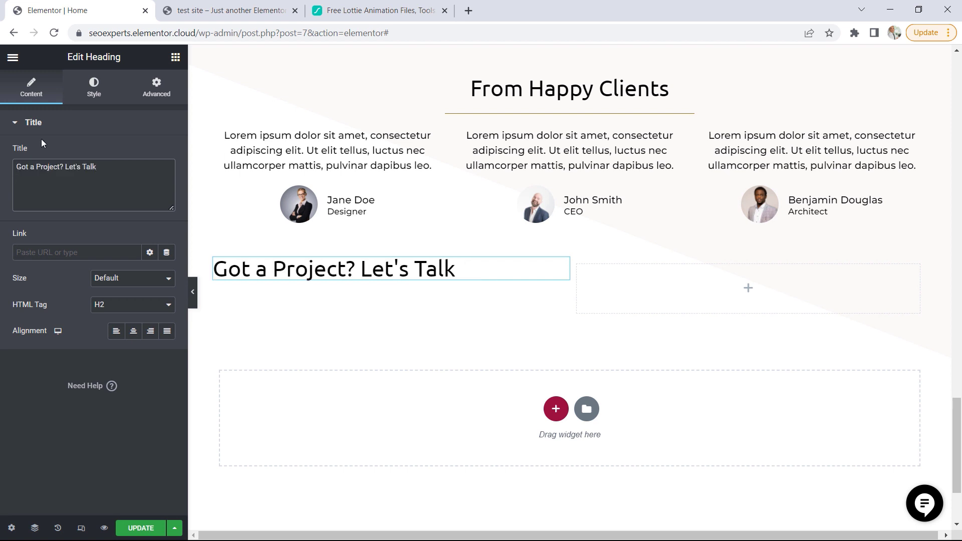
Add a Text Editor widget below the Got a Project? heading and replace its text with the test site's Lorem ipsum paragraph
click(230, 10)
click(384, 380)
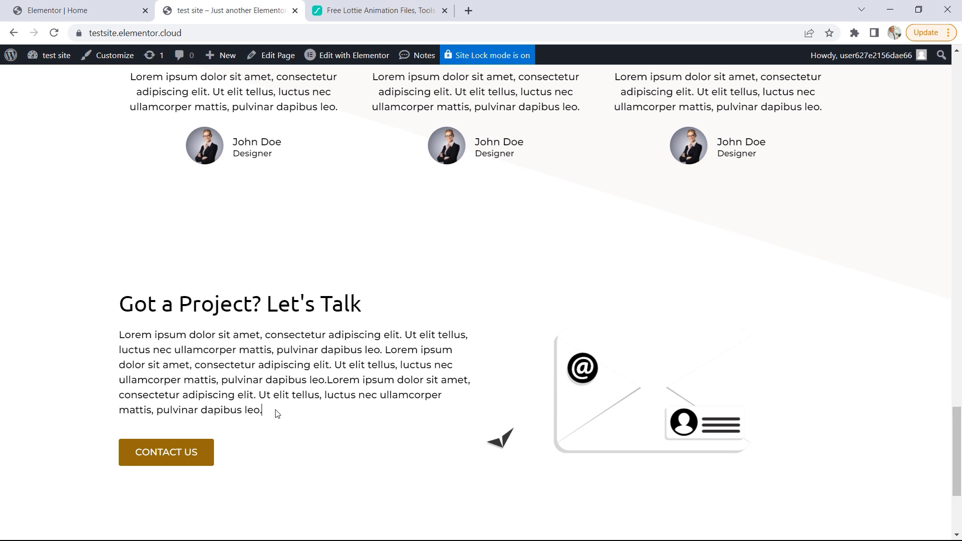
drag(276, 411, 106, 337)
right_click(150, 346)
click(165, 352)
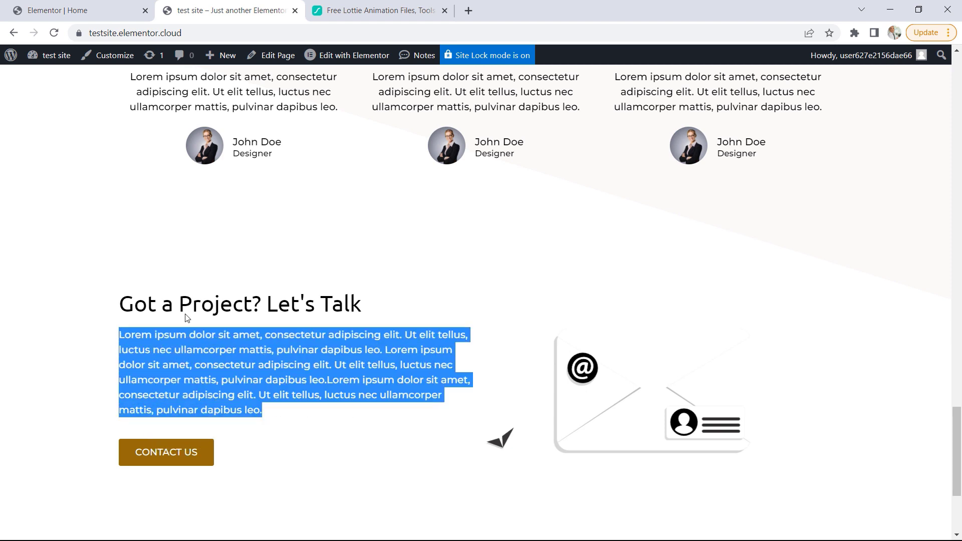
click(80, 10)
click(176, 56)
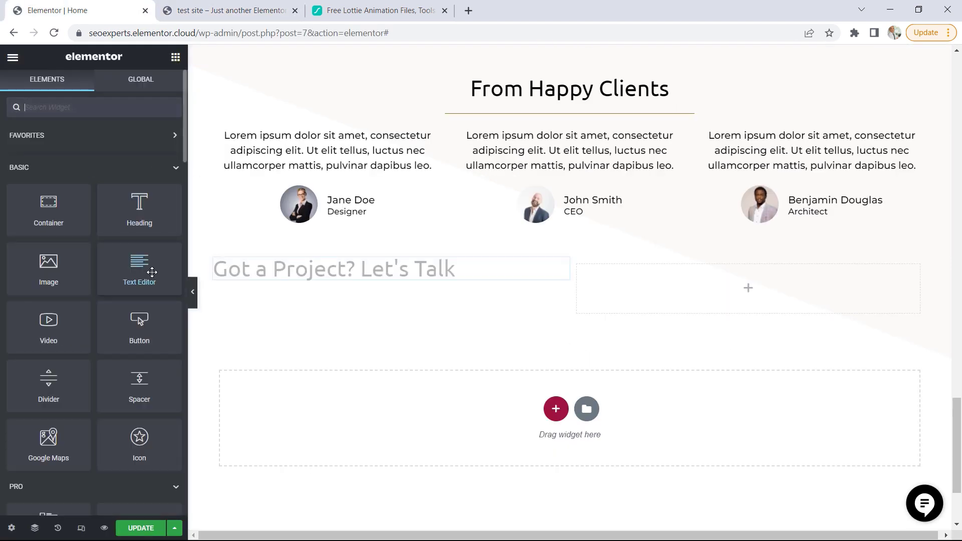
drag(139, 216, 236, 279)
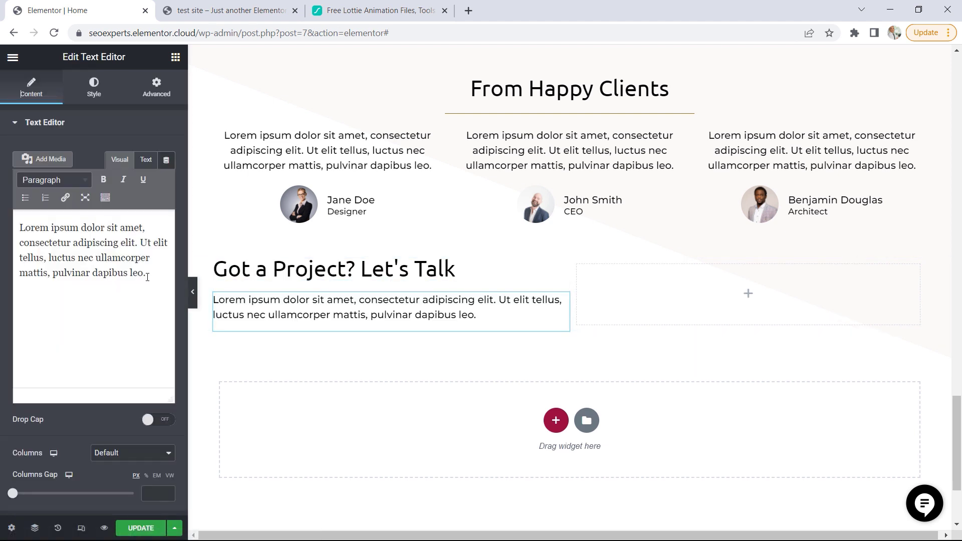
drag(146, 273, 17, 223)
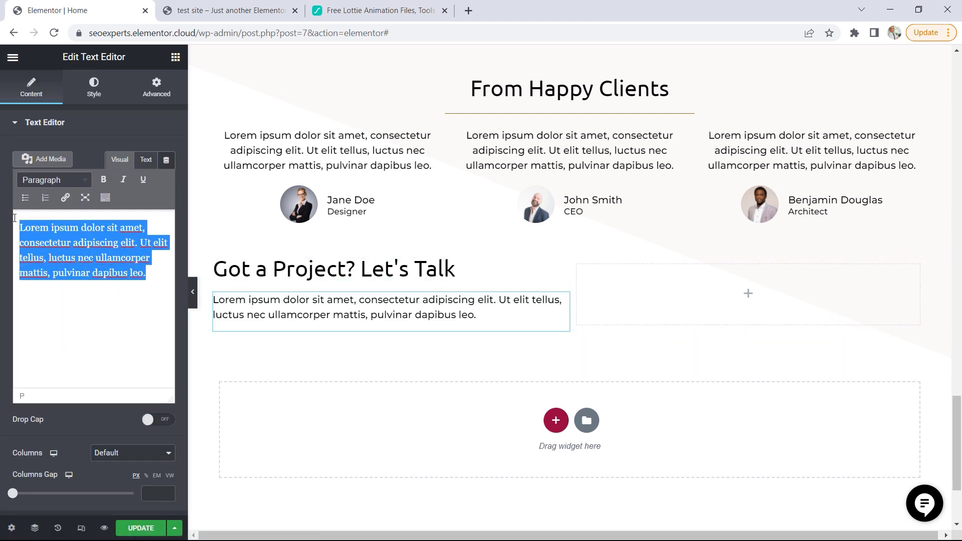
key(ctrl+v)
Add a button below the paragraph with the text CONTACT US and the link /contact
click(175, 56)
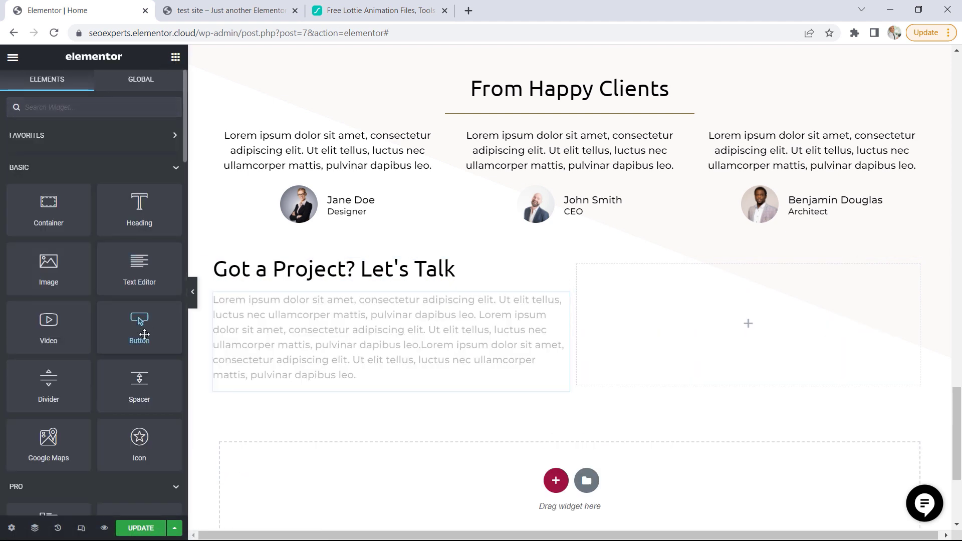
drag(145, 335, 275, 382)
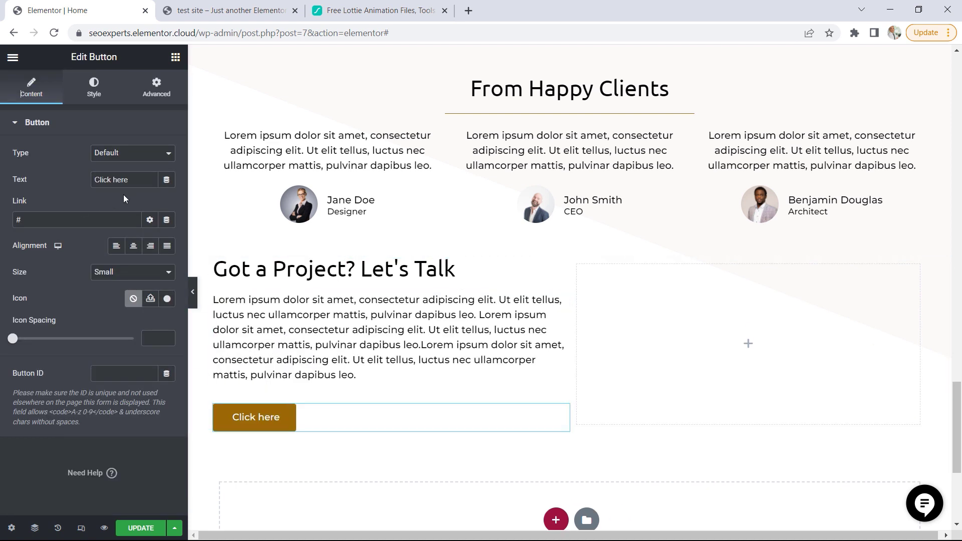
drag(131, 180, 78, 184)
text(C)
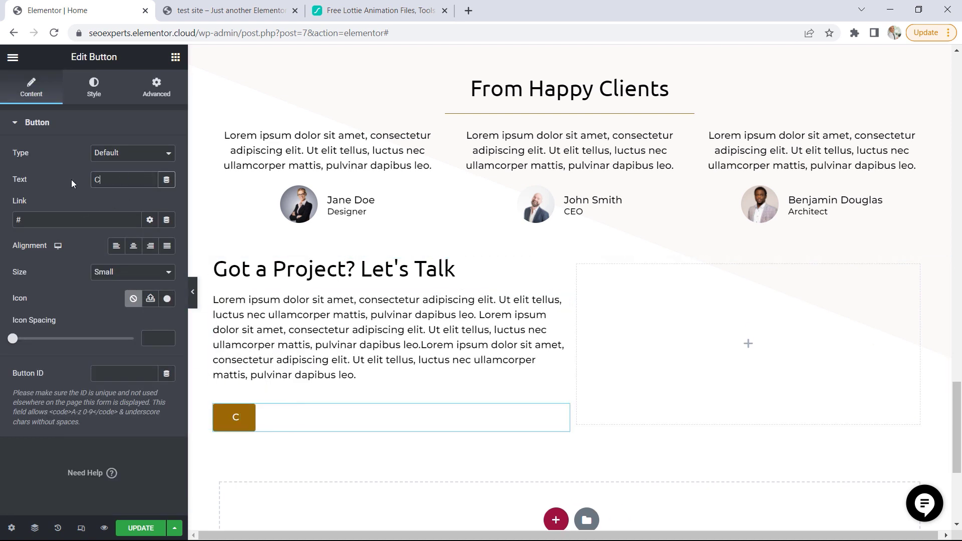
text(ONTACT US)
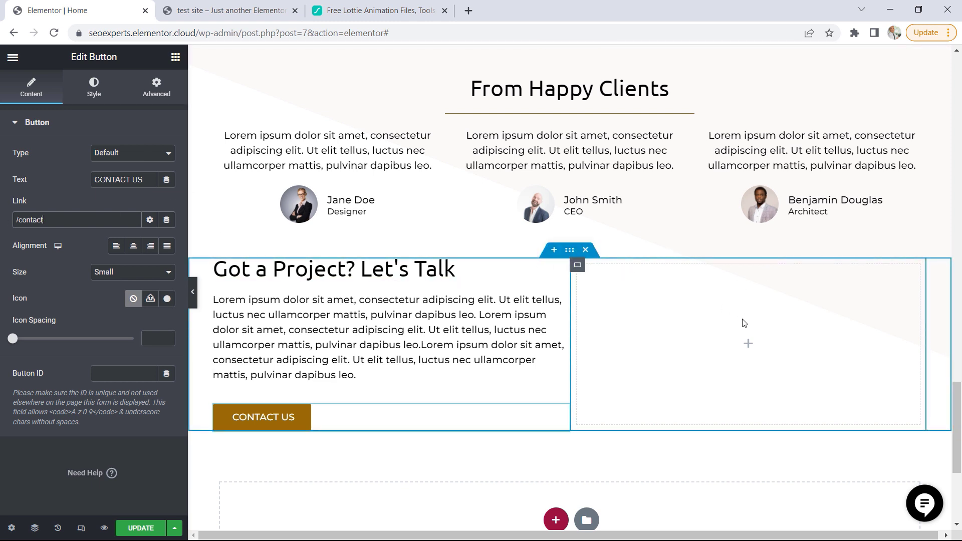
Switch to LottieFiles, open the black-and-white Contact envelope animation from the "contact" results, and download it as Lottie JSON
click(371, 10)
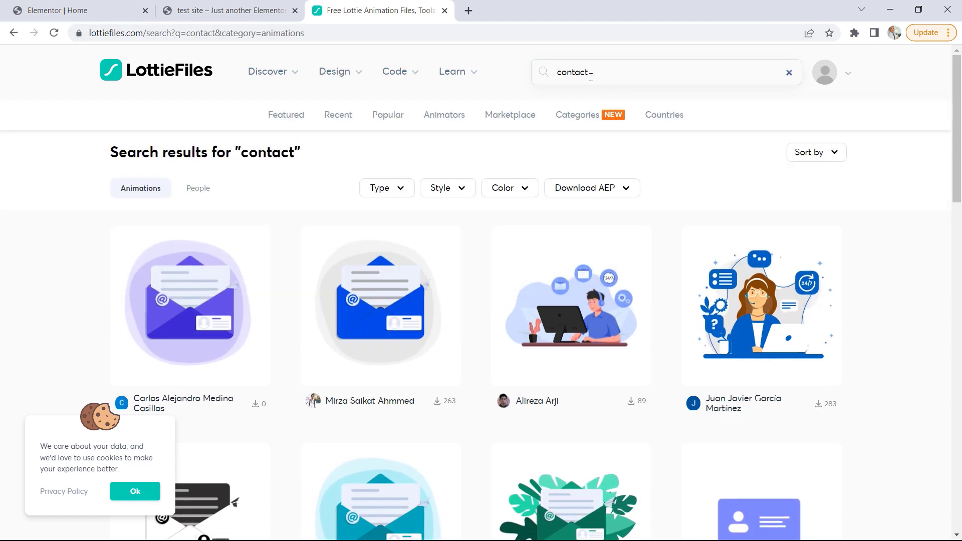
drag(595, 71, 567, 71)
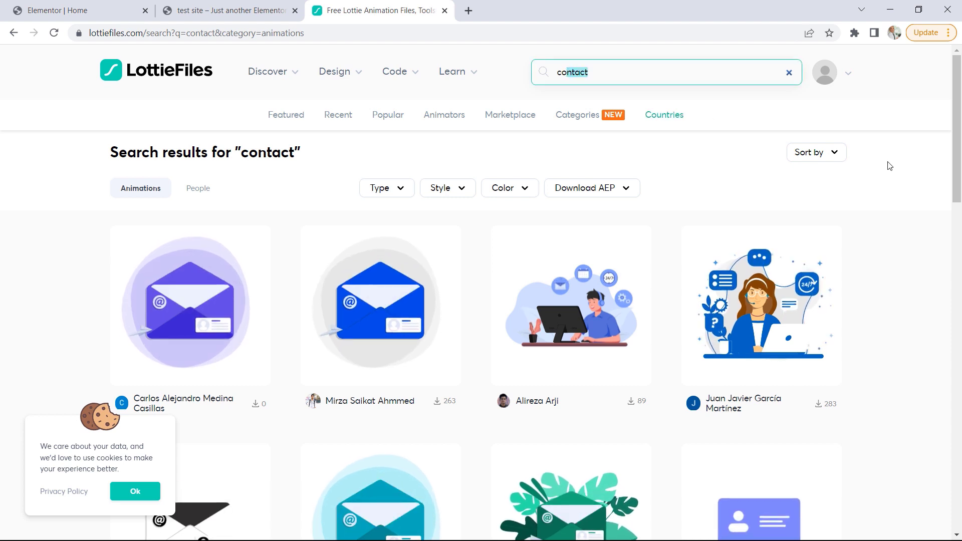
drag(957, 151, 957, 226)
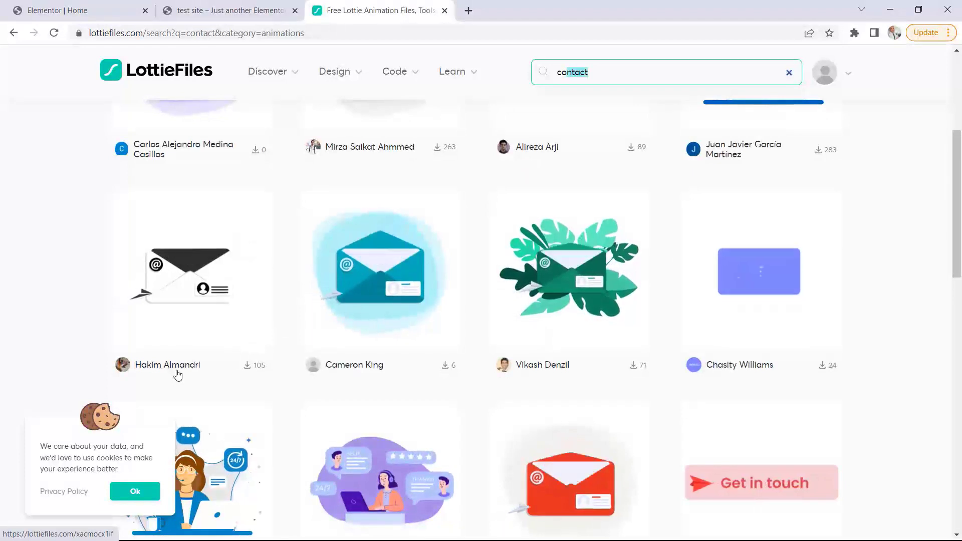
click(200, 283)
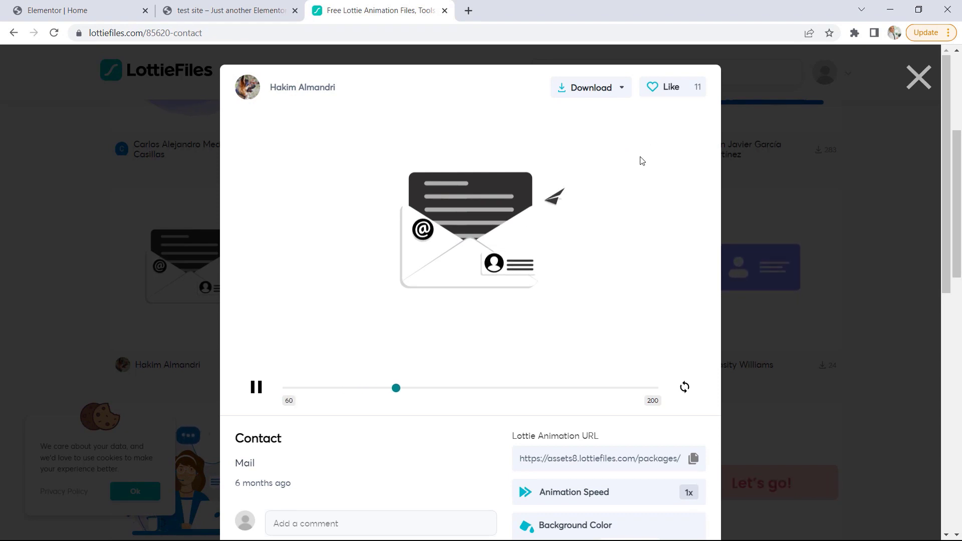
click(622, 90)
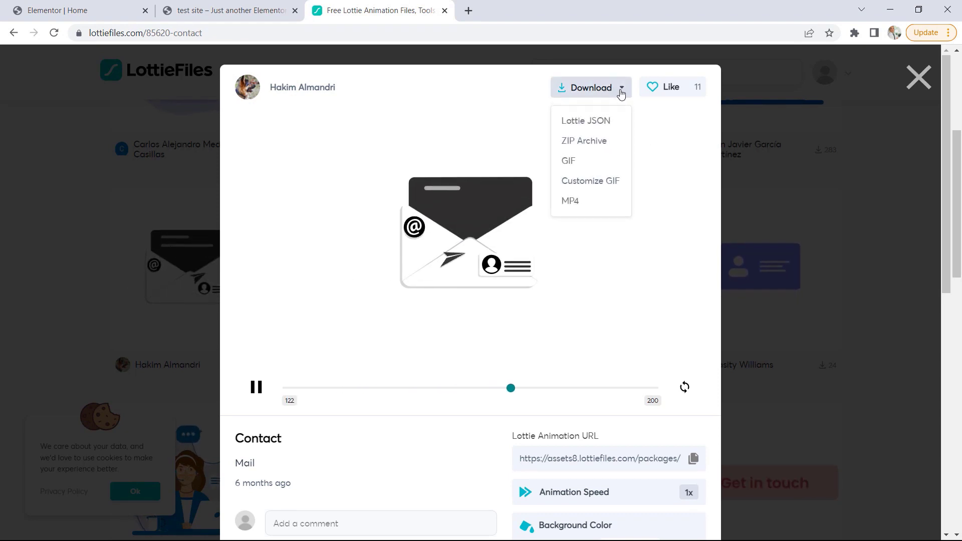
click(596, 127)
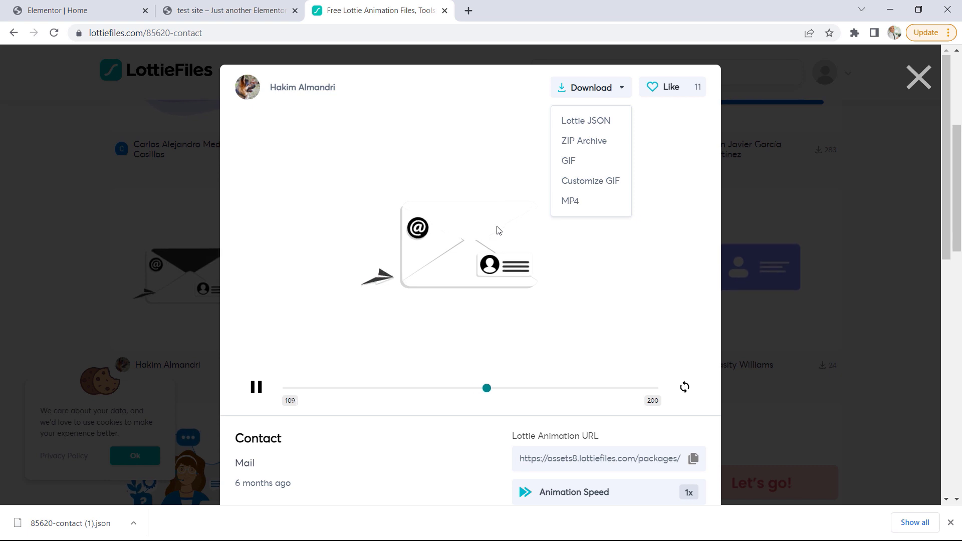
Return to the home page editor and add a Lottie widget to the empty column beside the Got a Project? text
click(111, 7)
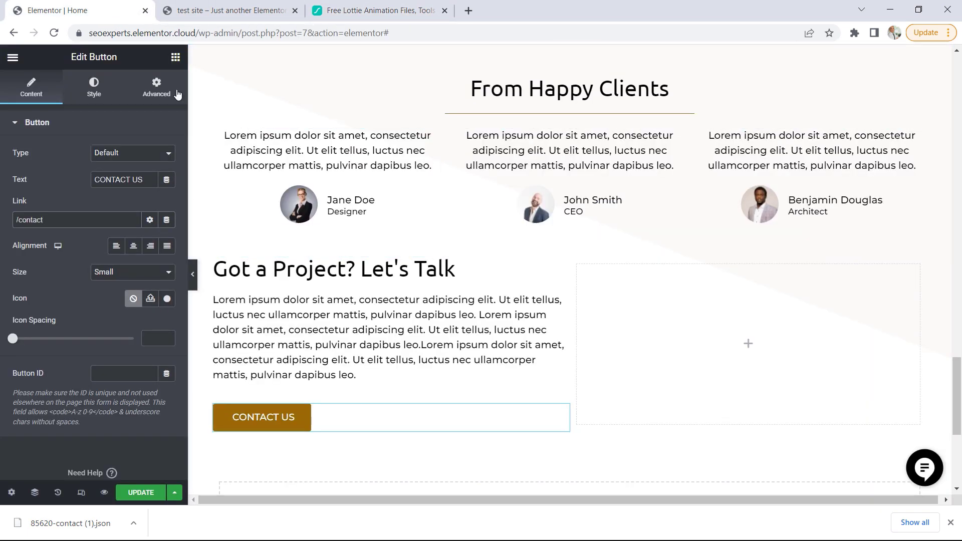
click(178, 61)
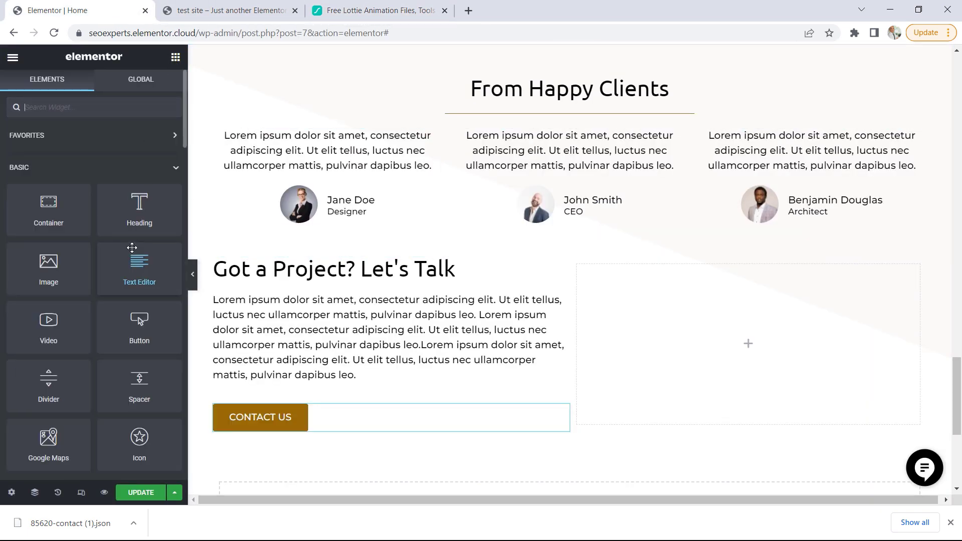
scroll(132, 248, down, 9)
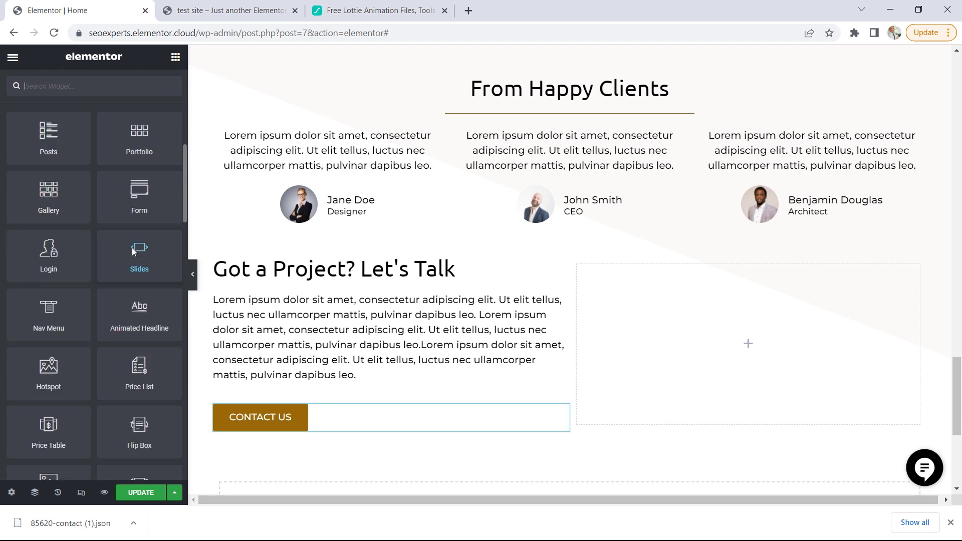
scroll(133, 249, down, 8)
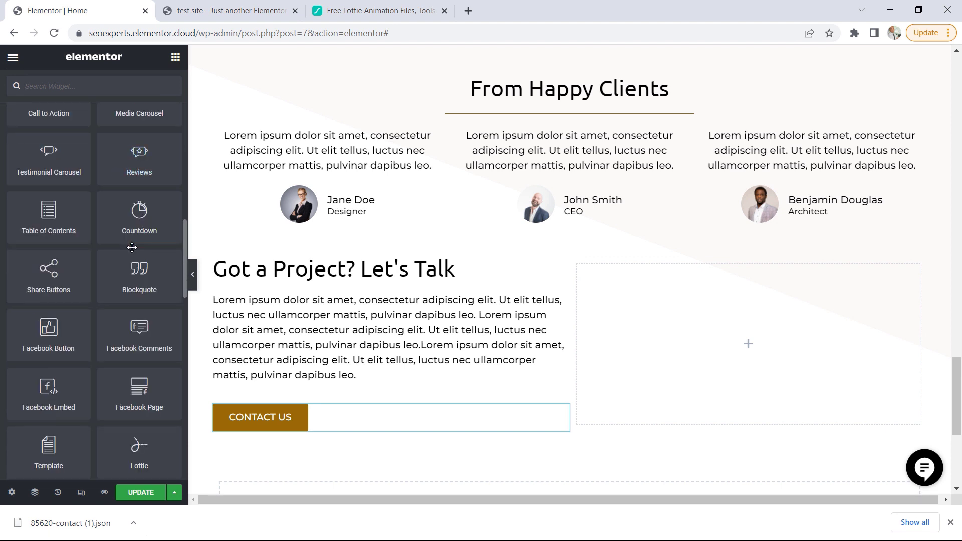
scroll(132, 247, down, 3)
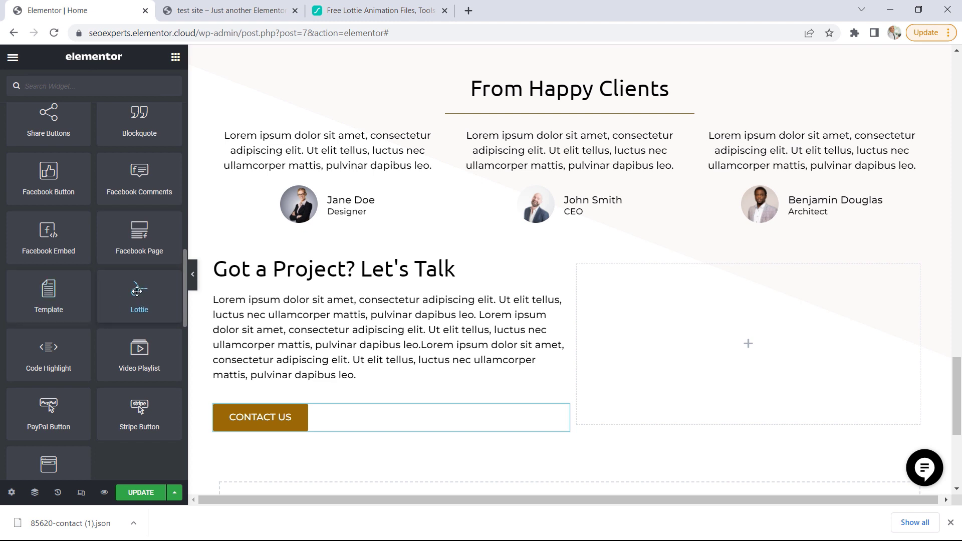
drag(136, 291, 780, 351)
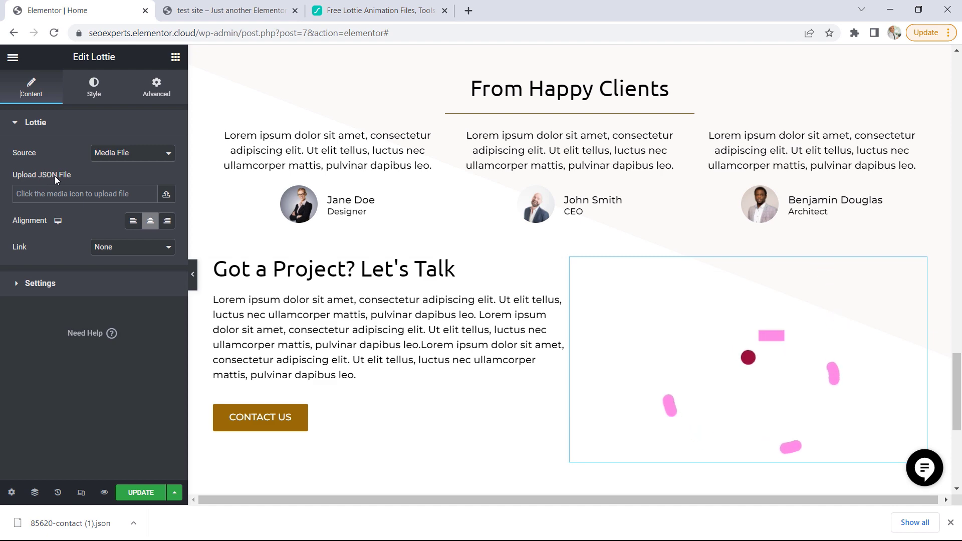
Enable unfiltered file uploads, upload the downloaded 85620-contact (1).json and insert it as the Lottie widget's source
click(167, 198)
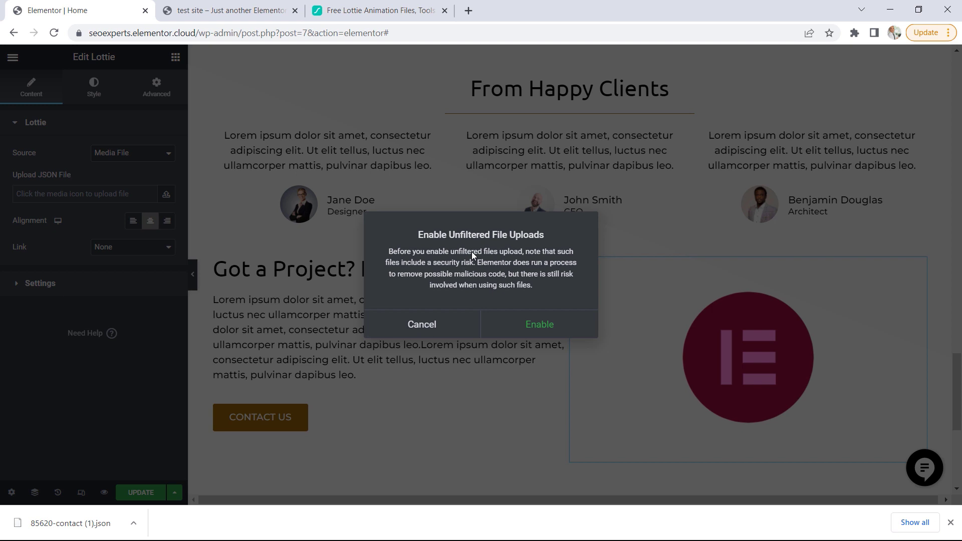
click(537, 331)
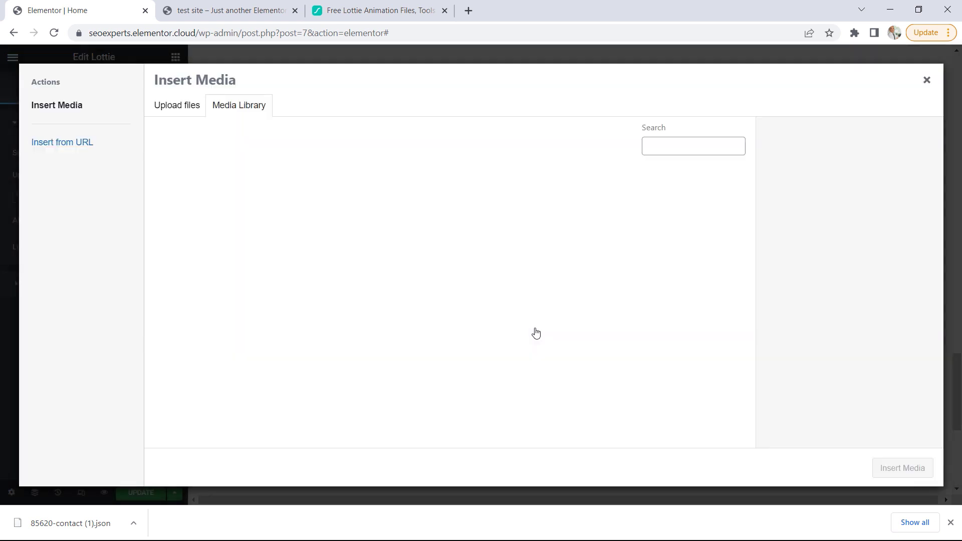
drag(60, 523, 421, 305)
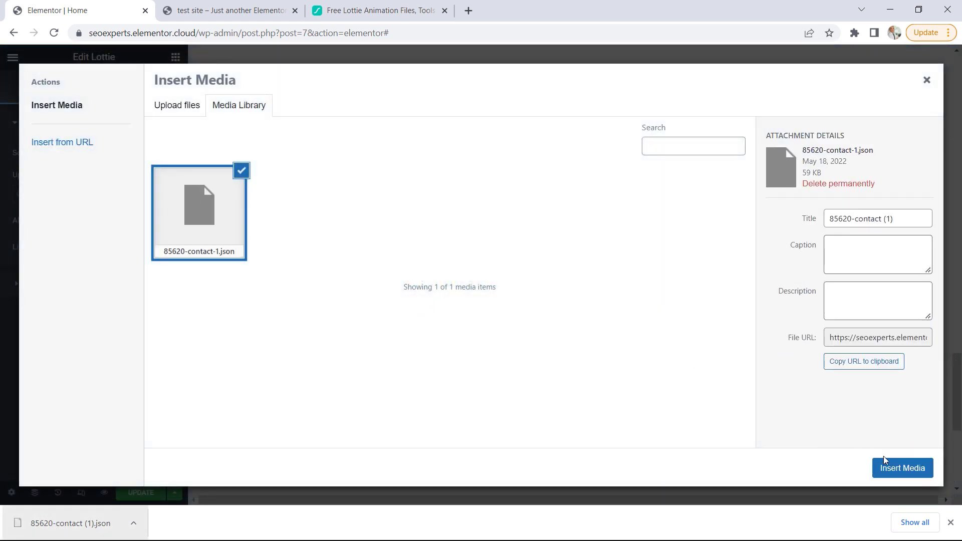
click(895, 472)
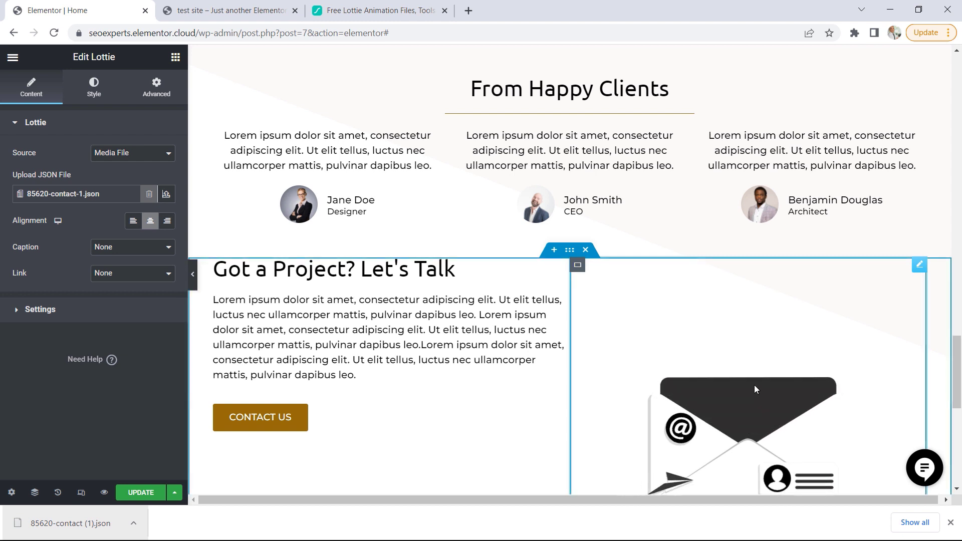
click(951, 523)
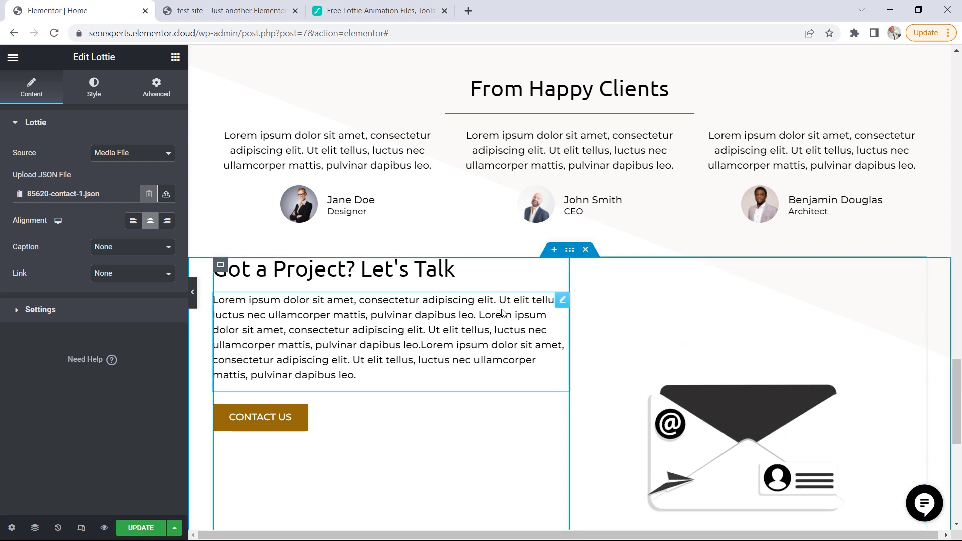
Set the Got a Project? container's top and bottom padding to 50 px
click(571, 251)
click(155, 101)
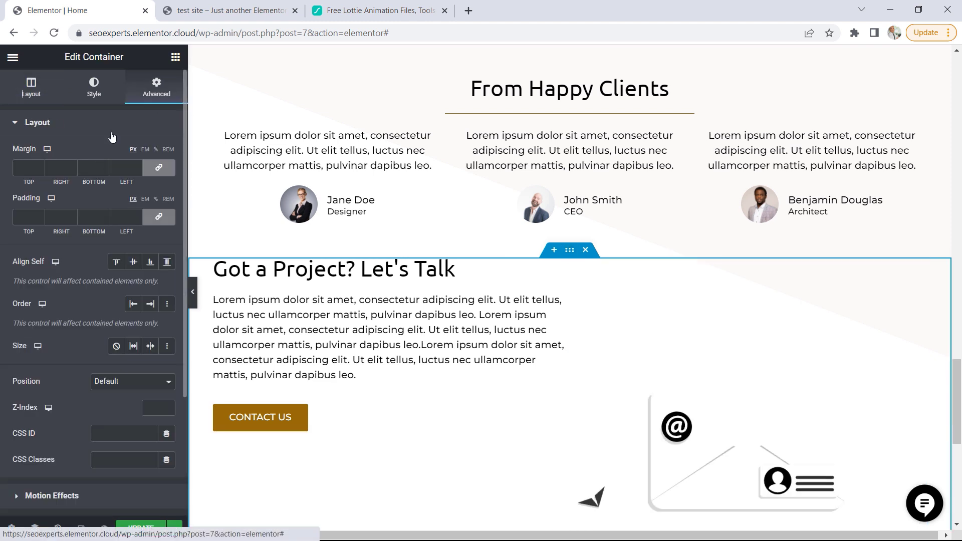
click(24, 216)
text(5)
click(85, 217)
text(5)
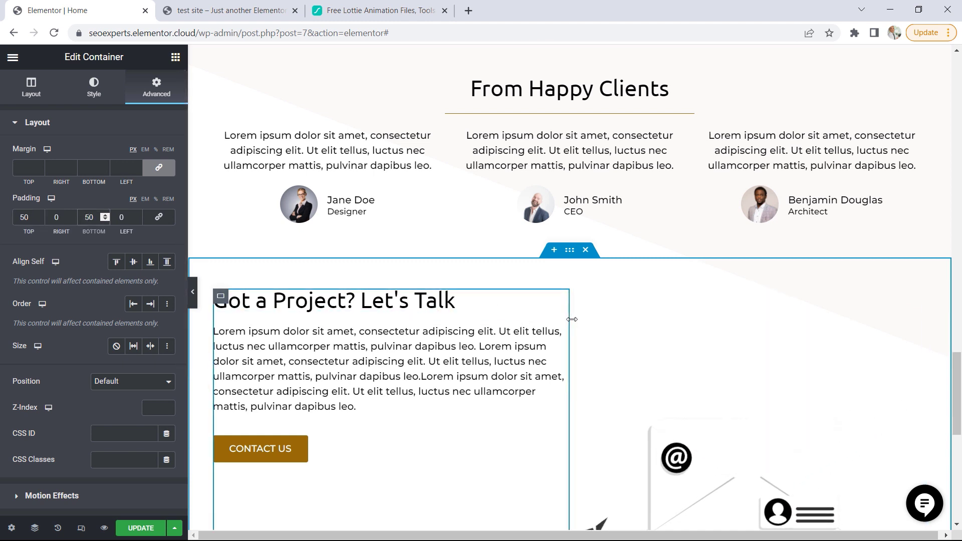
Align the Got a Project? container's items to the center so the text lines up vertically with the animation
click(30, 95)
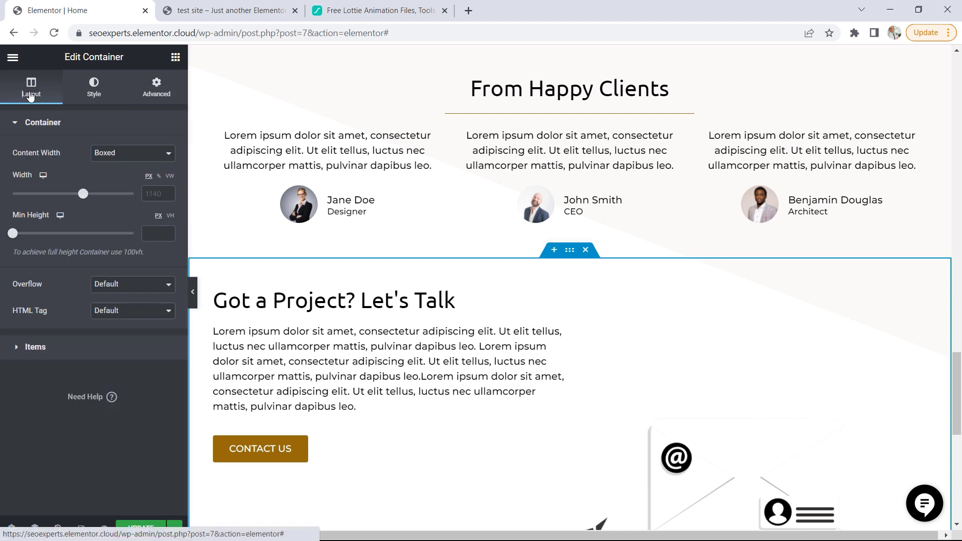
click(39, 353)
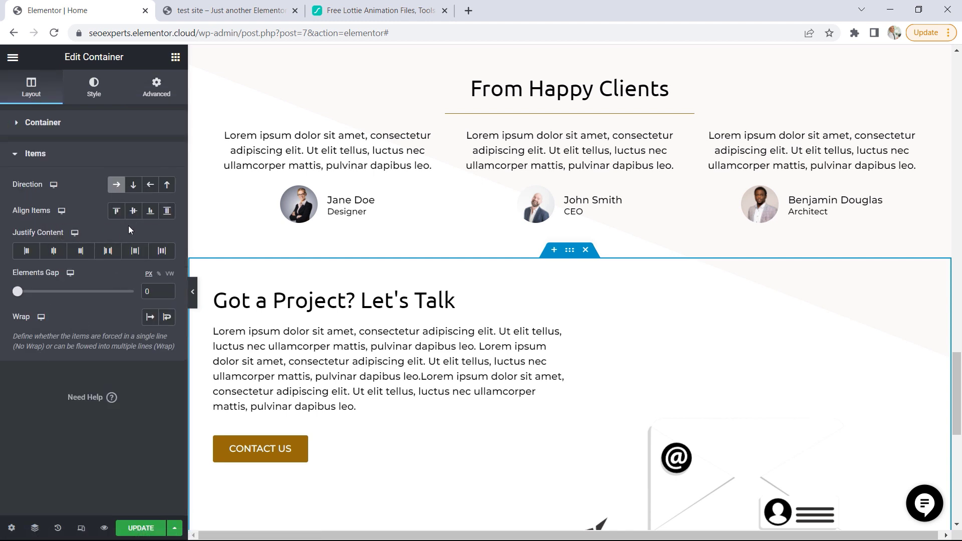
click(134, 211)
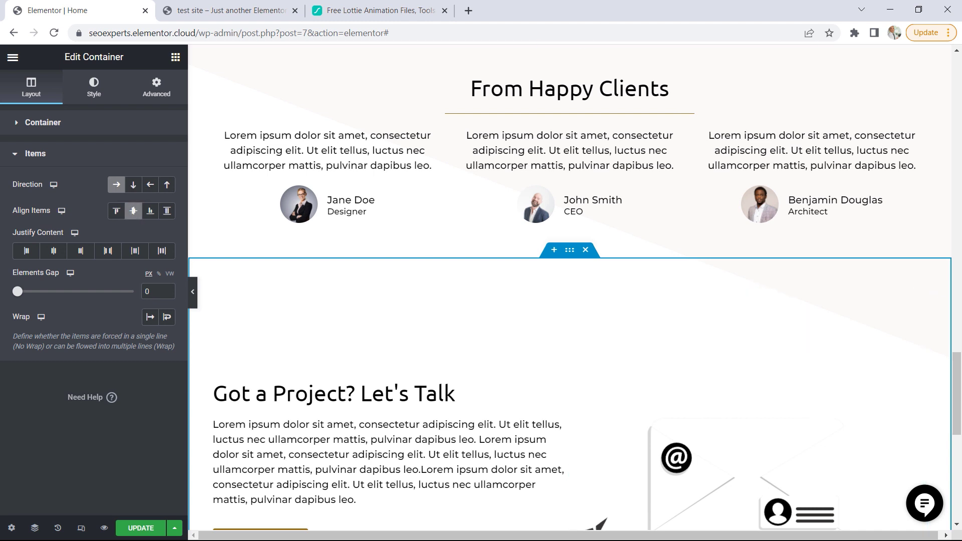
drag(957, 390, 957, 416)
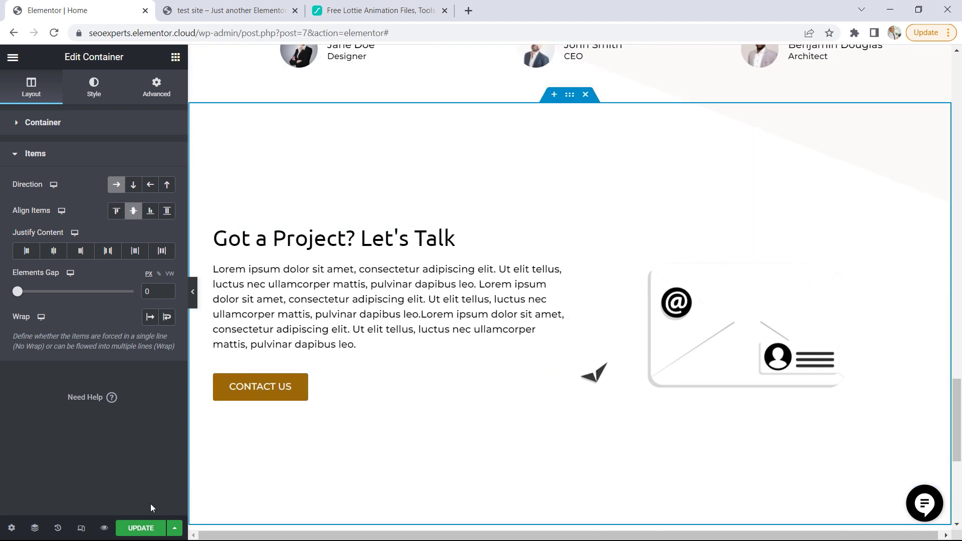
Update the home page and view the live page down to its end
click(141, 533)
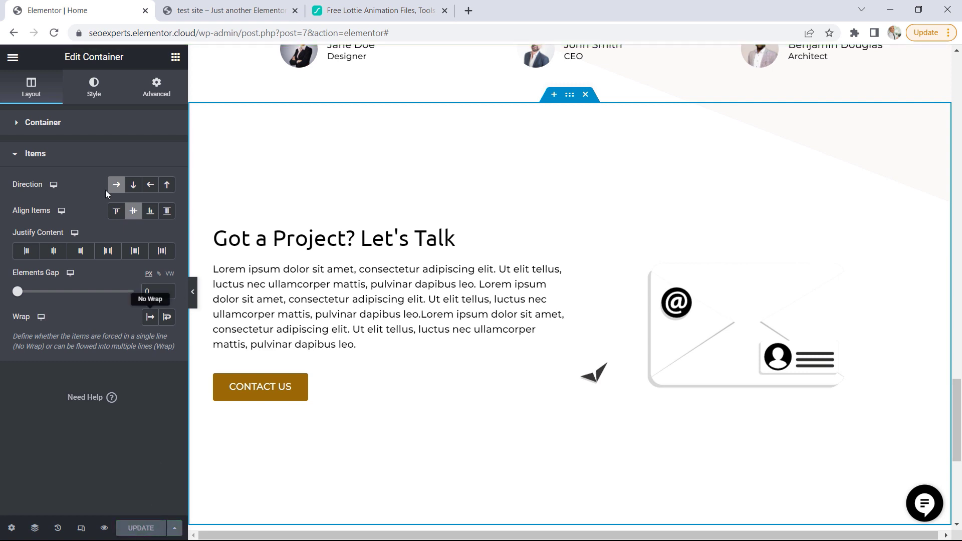
click(13, 57)
click(60, 275)
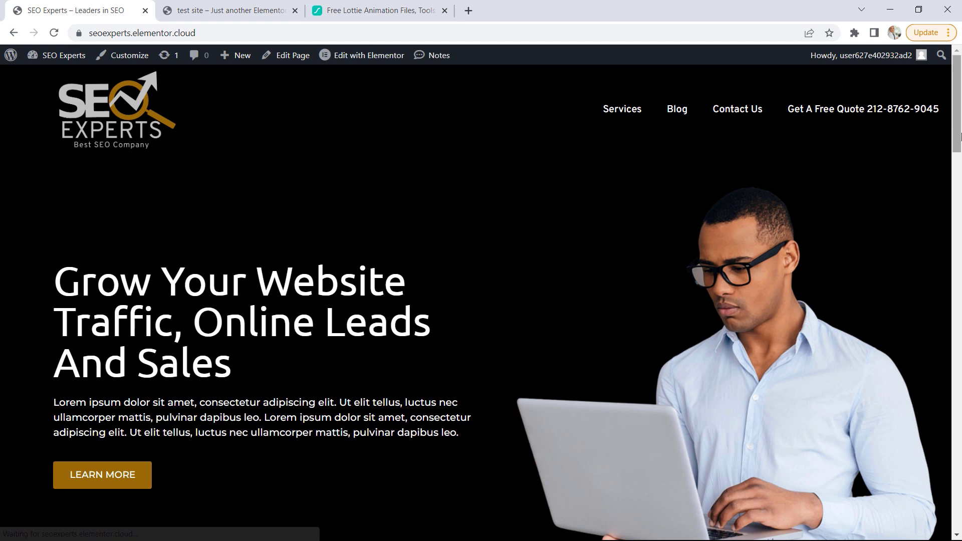
drag(958, 120, 961, 472)
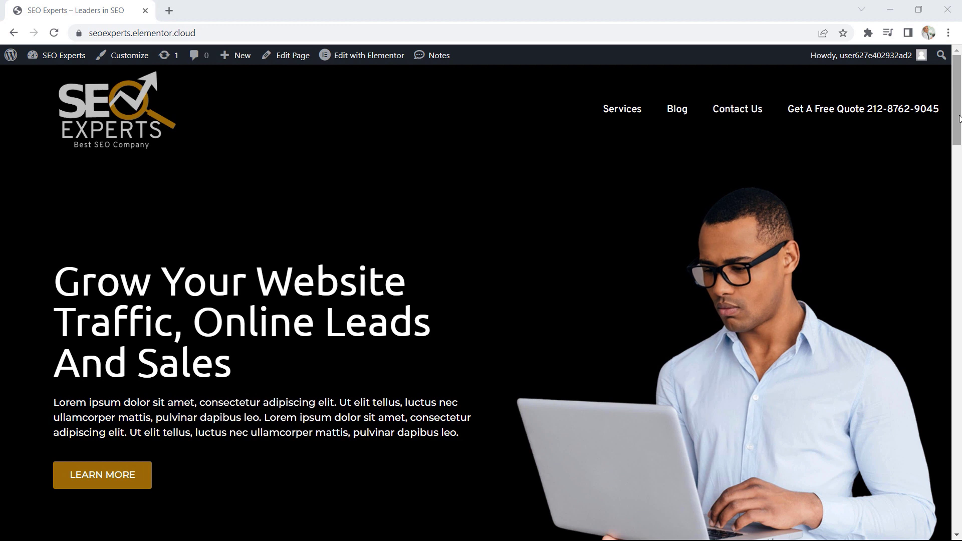
Check the live Services page, go to the Theme Builder from the WordPress dashboard, and add a new Single Page template
click(634, 115)
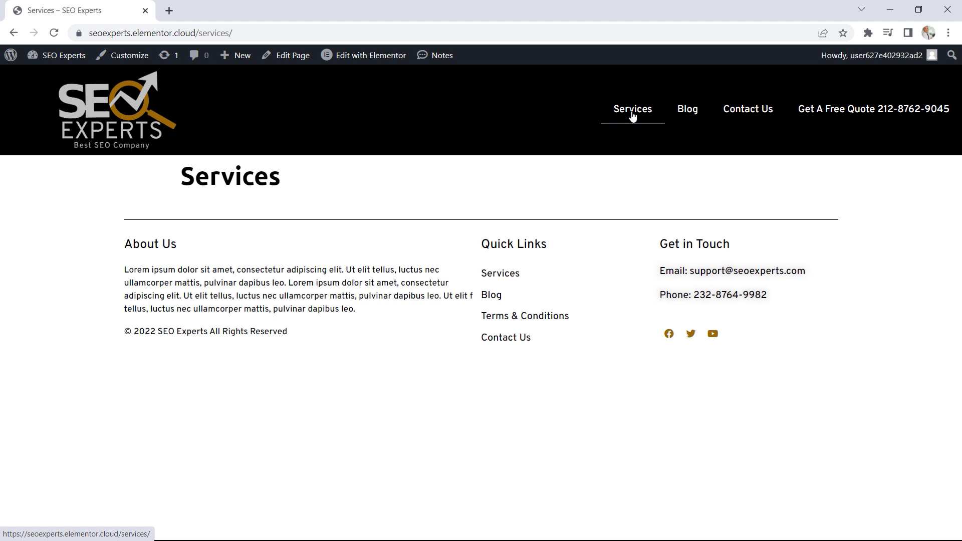
click(70, 60)
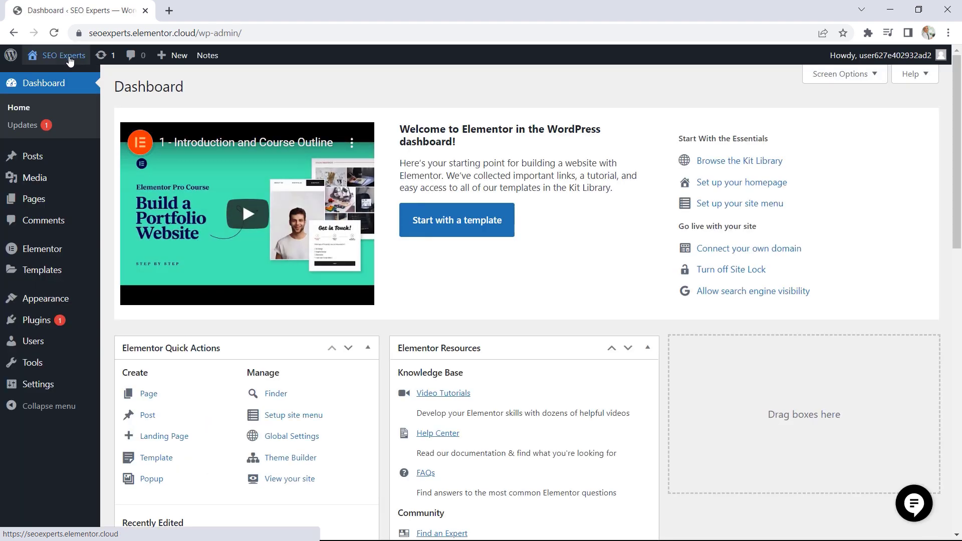
mouse_move(54, 276)
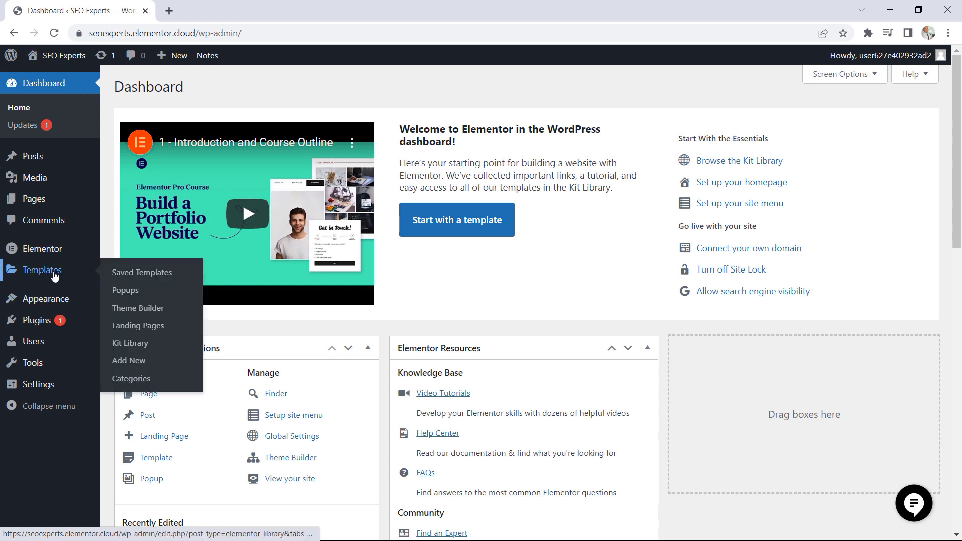
click(145, 309)
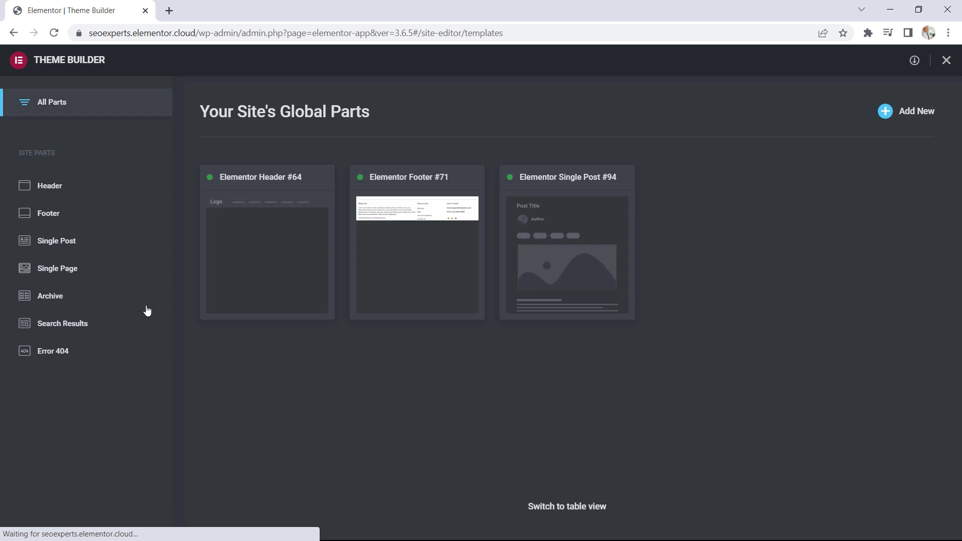
click(58, 270)
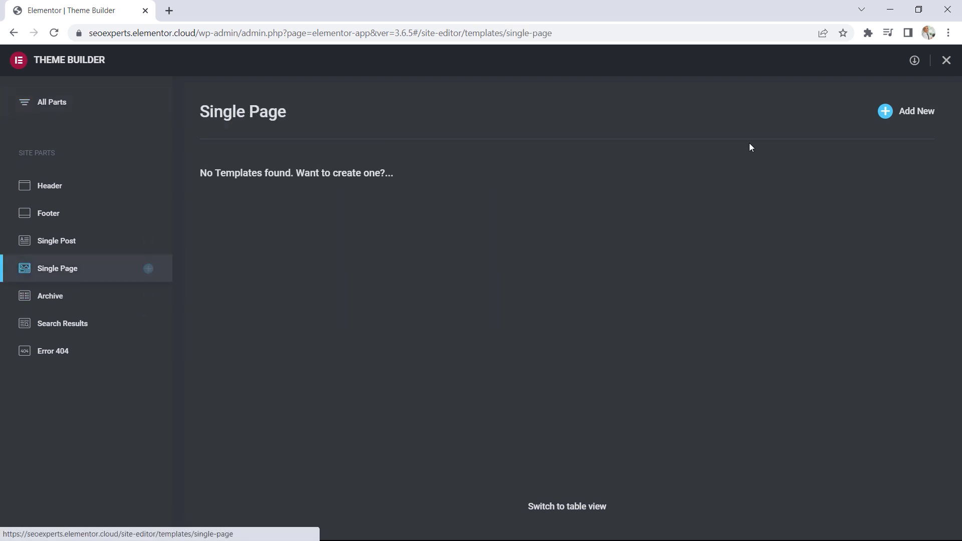
click(905, 116)
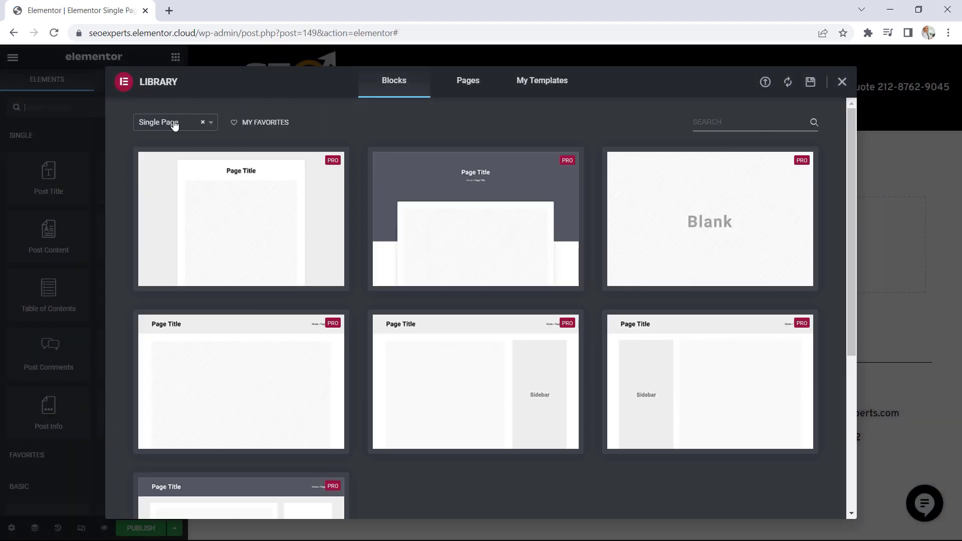
Filter the library blocks by Services and insert the "We use unique, custom-built tools to give us the edge" block
click(211, 126)
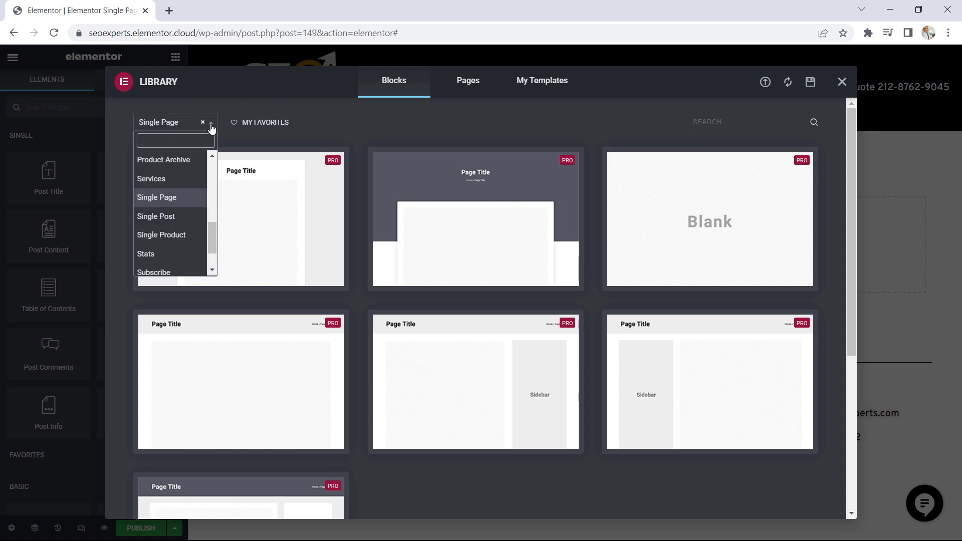
click(156, 181)
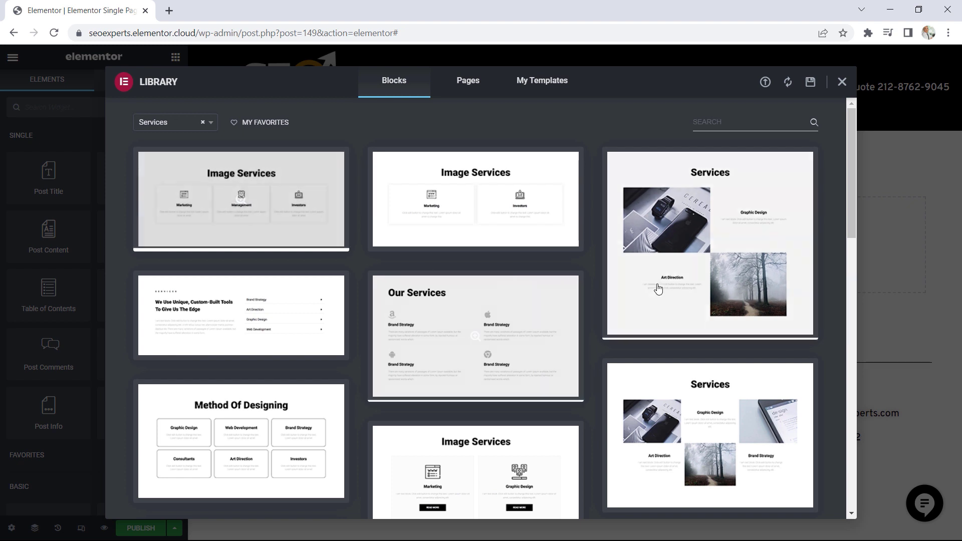
mouse_move(850, 155)
mouse_down()
mouse_move(837, 270)
mouse_move(831, 219)
mouse_move(829, 397)
mouse_move(837, 166)
mouse_up()
mouse_move(278, 306)
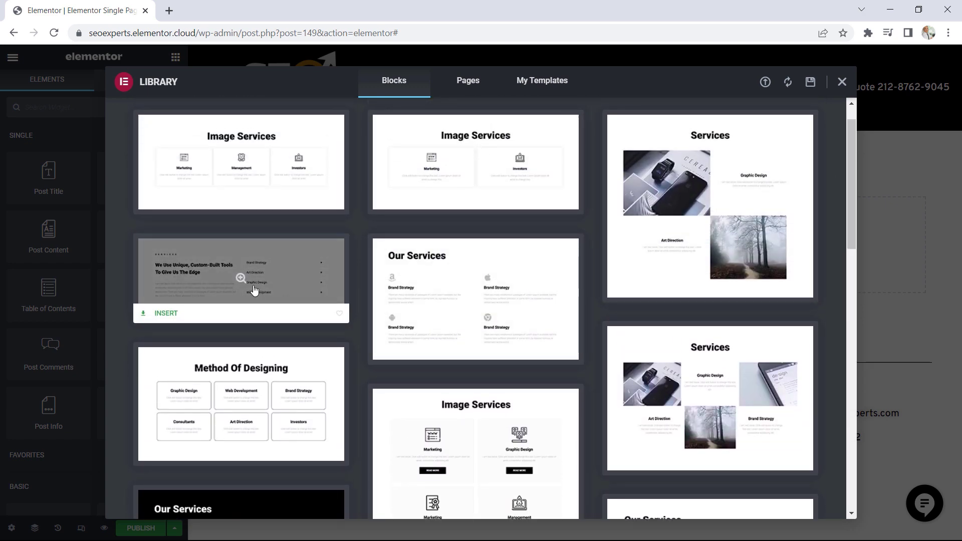
click(165, 319)
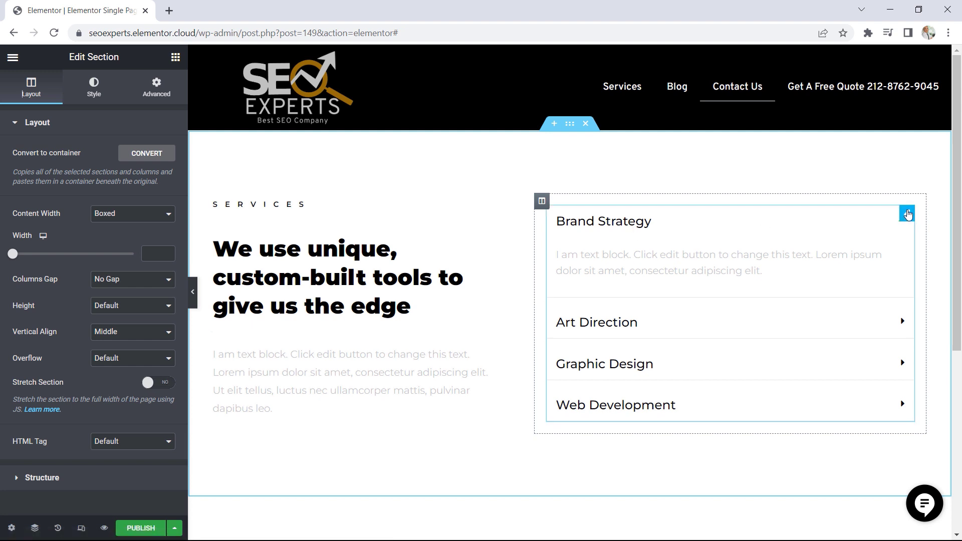
Examine the block's toggle items, checking the Brand Strategy title and description and expanding it on the page
click(906, 216)
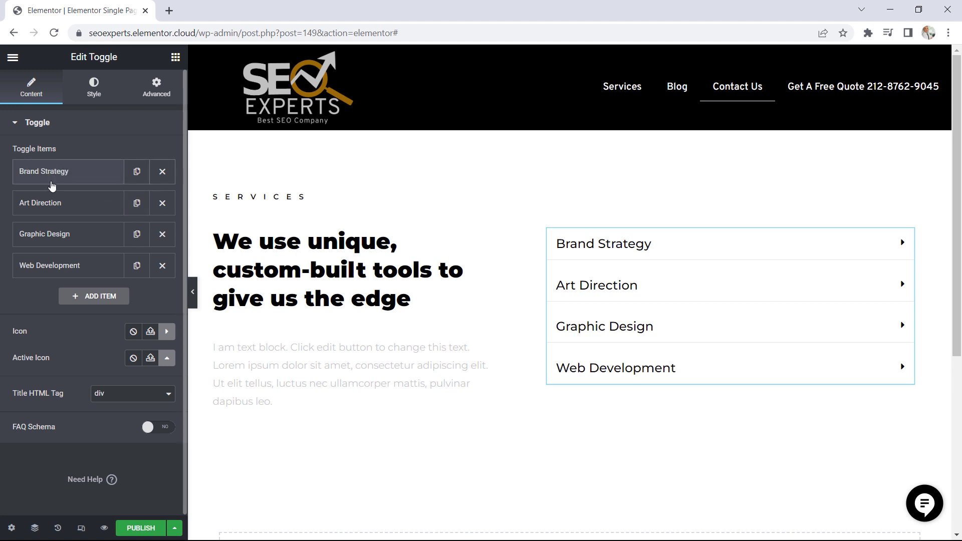
click(55, 169)
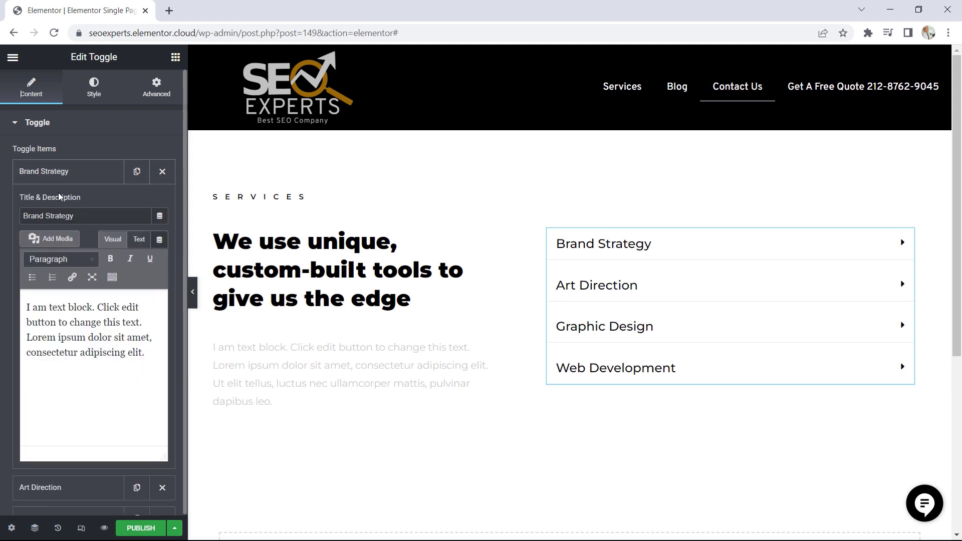
drag(81, 217, 25, 218)
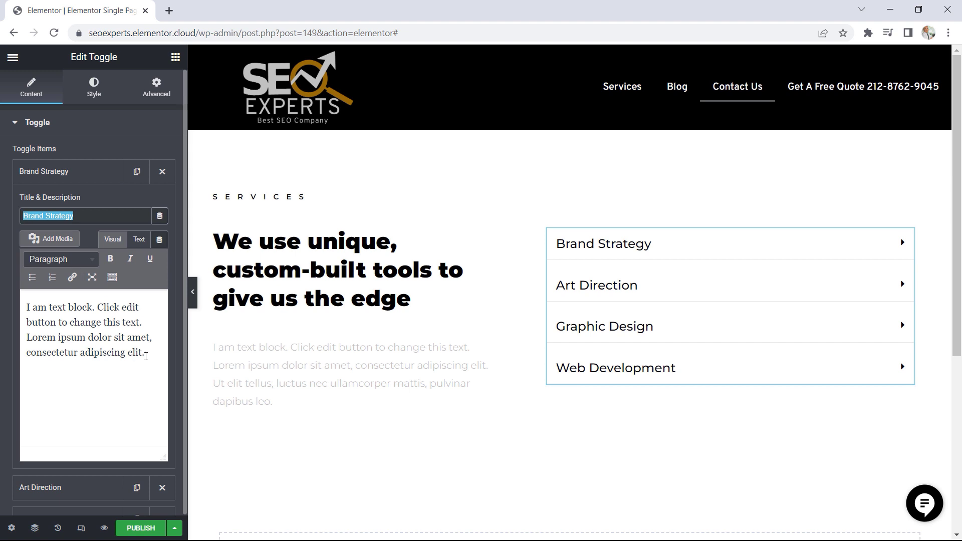
drag(146, 357, 31, 309)
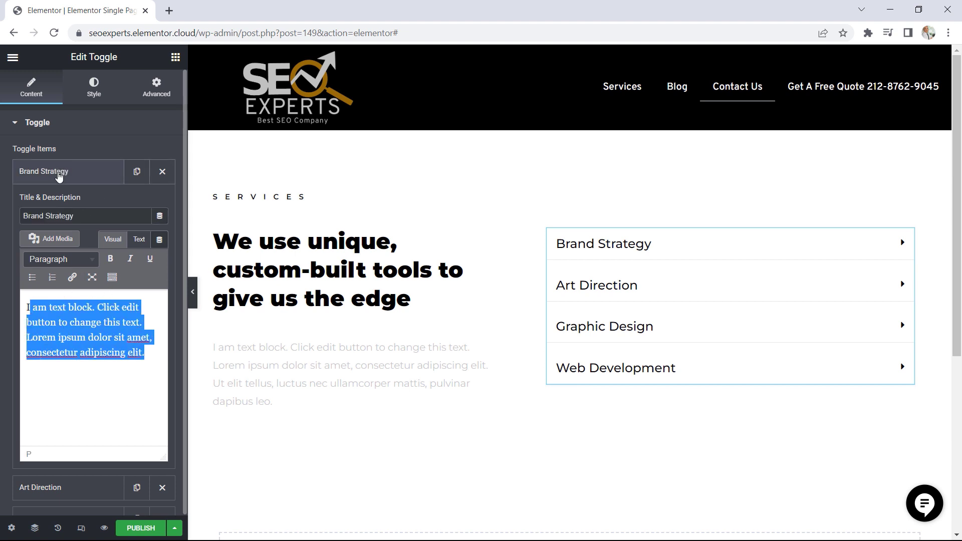
click(58, 174)
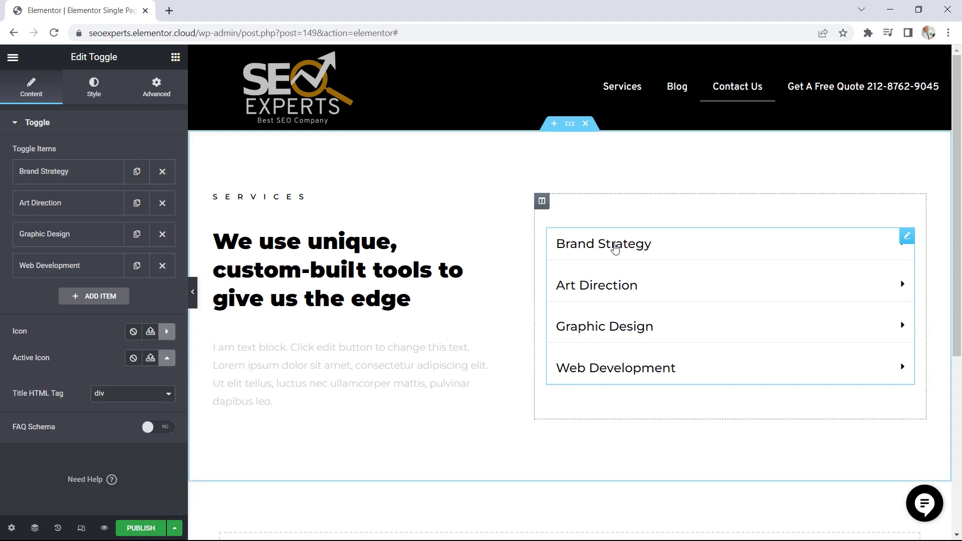
click(624, 245)
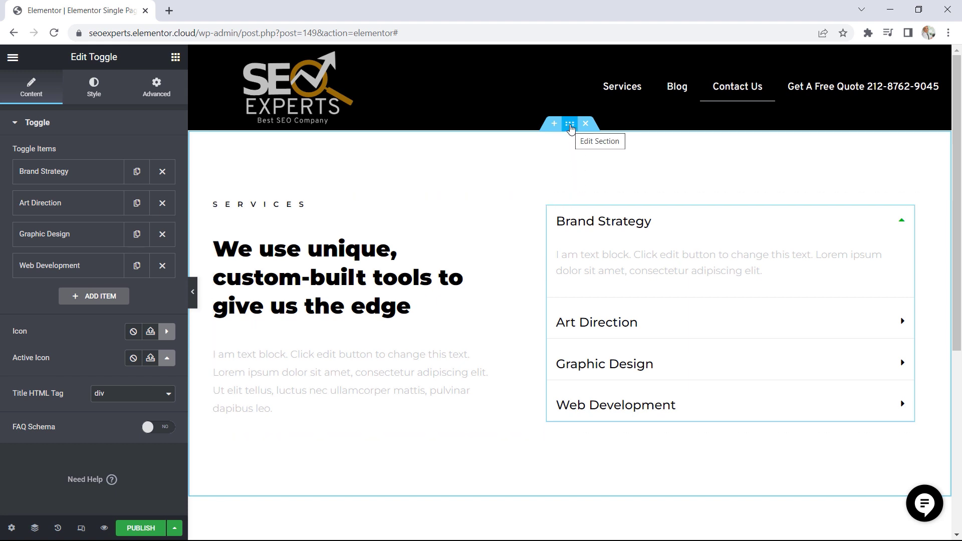
Open the settings of the inserted services section
click(570, 124)
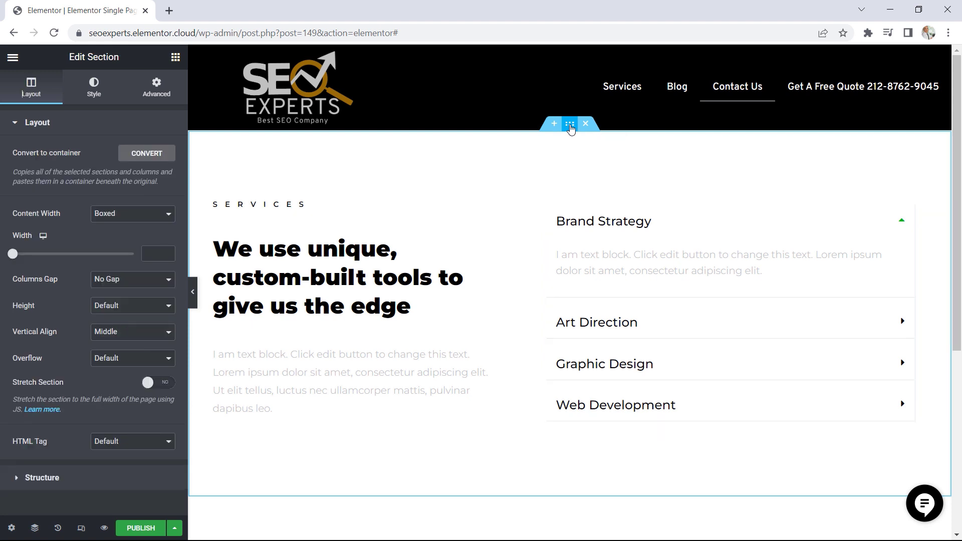
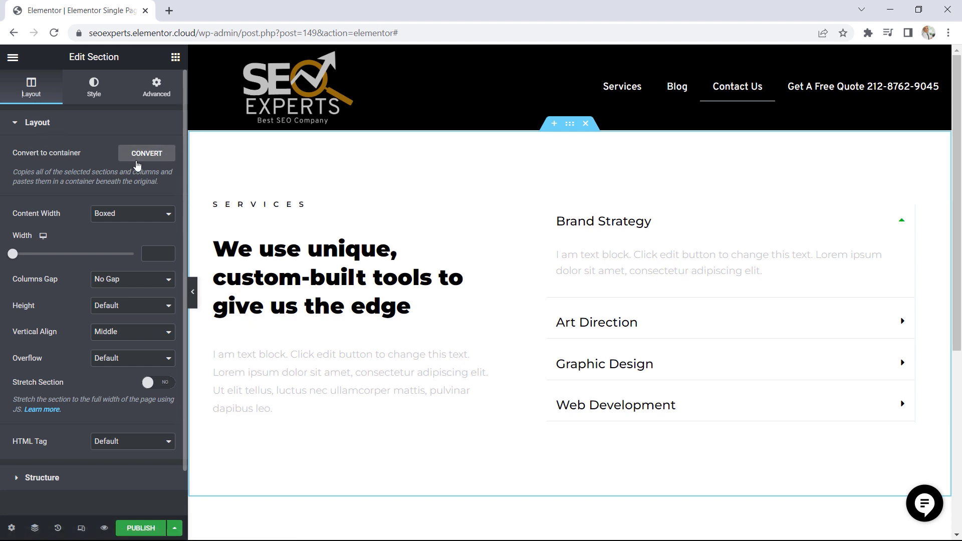
Convert the "We use unique, custom-built tools to give us the edge" section to a container and delete the original section above the copy
click(147, 153)
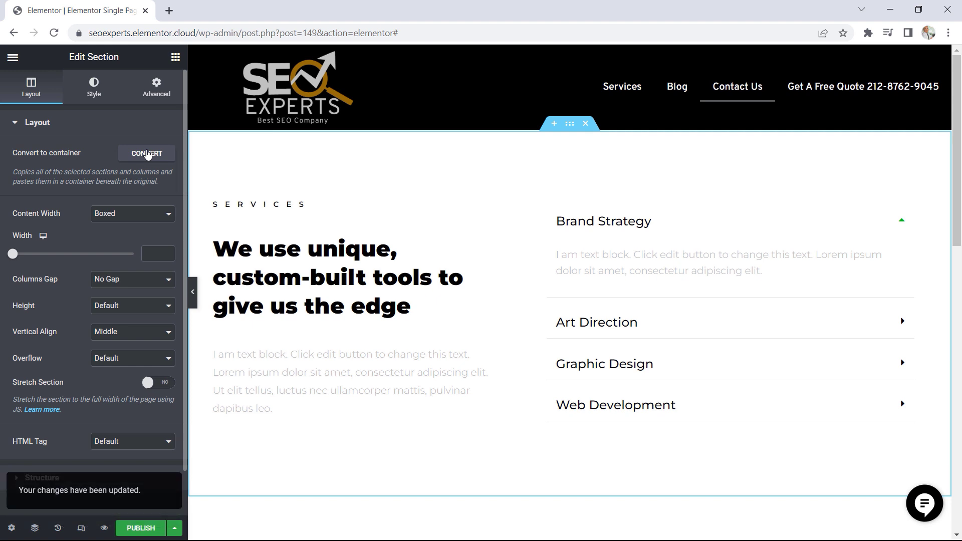
scroll(508, 337, down, 1)
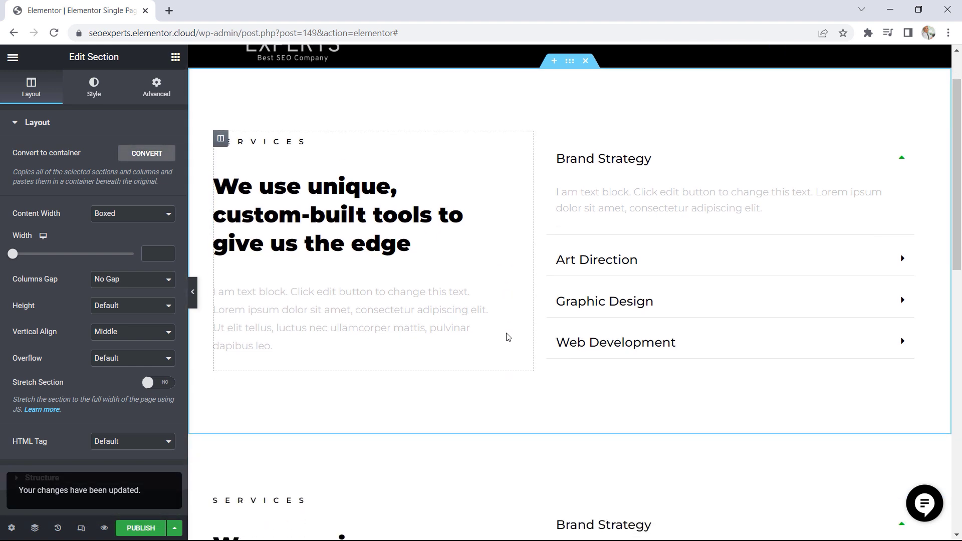
scroll(509, 337, up, 1)
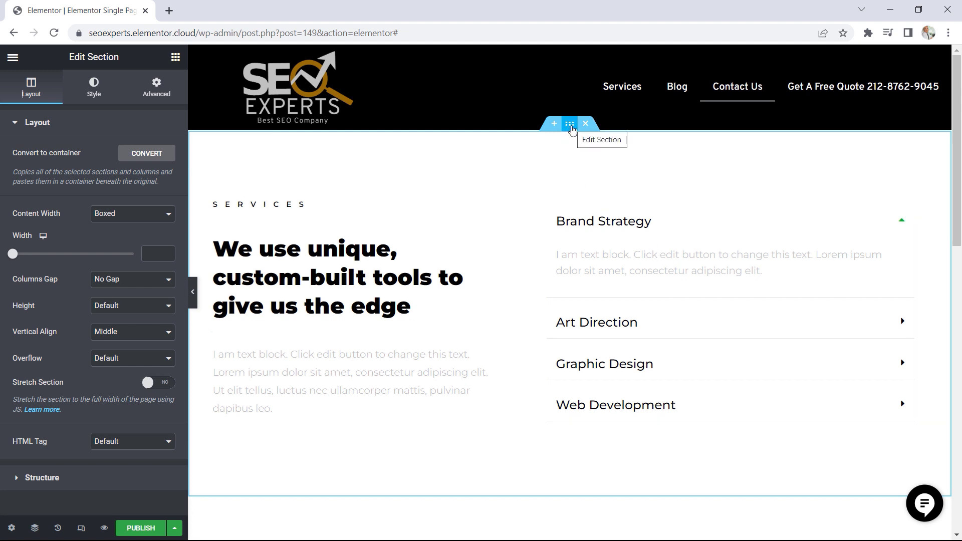
scroll(603, 223, down, 1)
scroll(602, 222, down, 5)
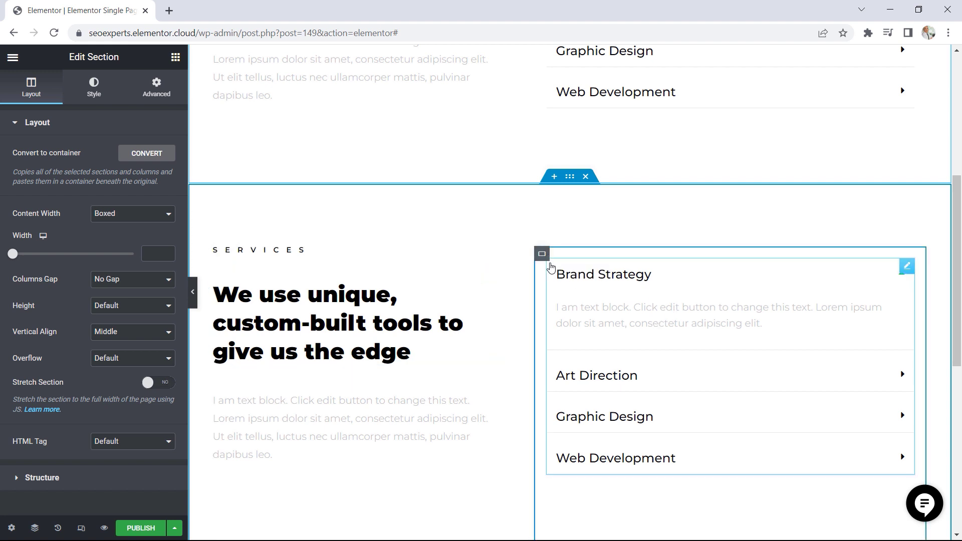
scroll(551, 267, up, 8)
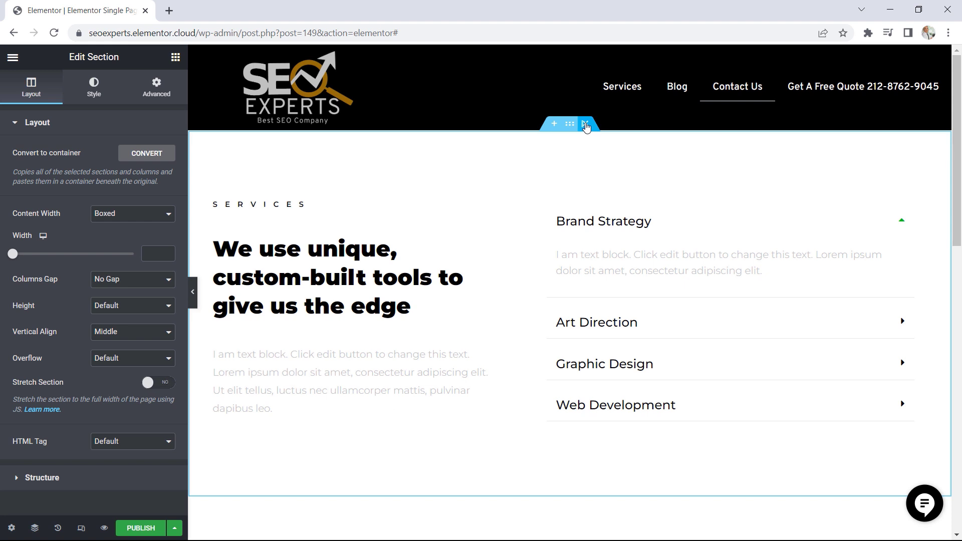
click(586, 127)
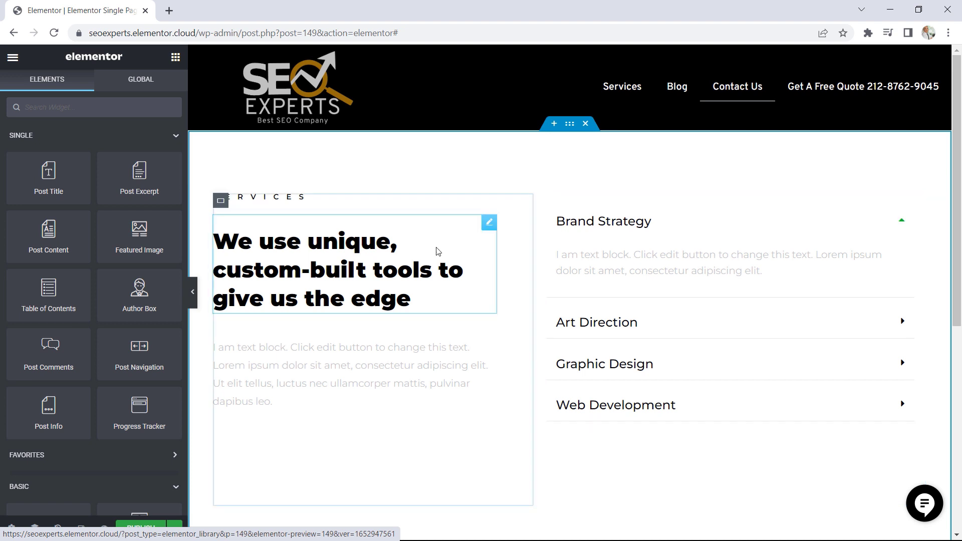
Open the settings of the "We use unique, custom-built tools to give us the edge" heading and select its title text
click(491, 227)
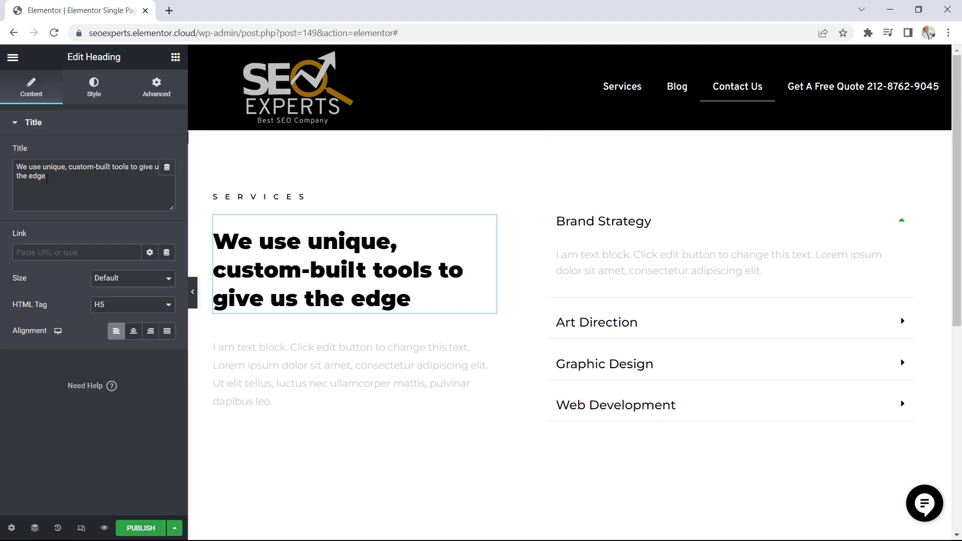
triple_click(21, 168)
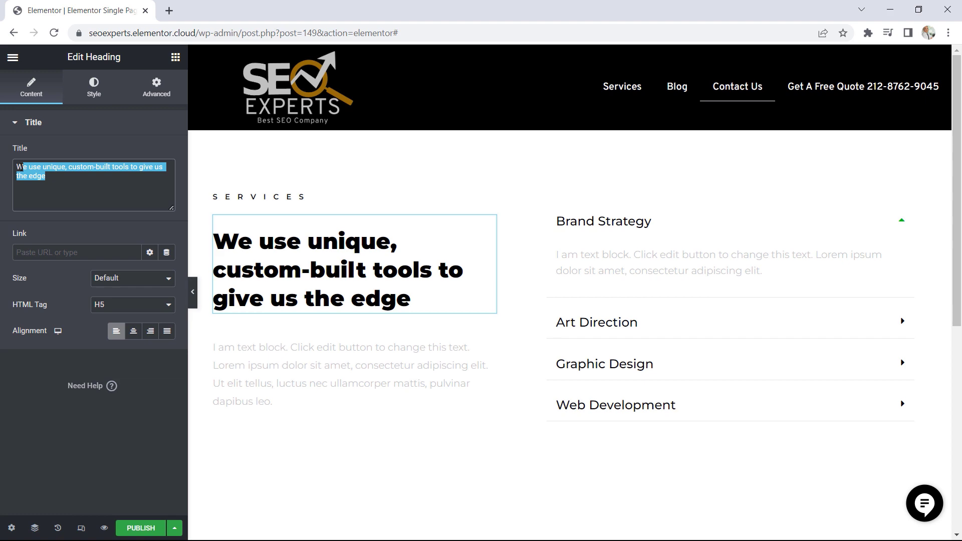
Publish the Single Page template with a display condition that includes only the Services page
click(141, 532)
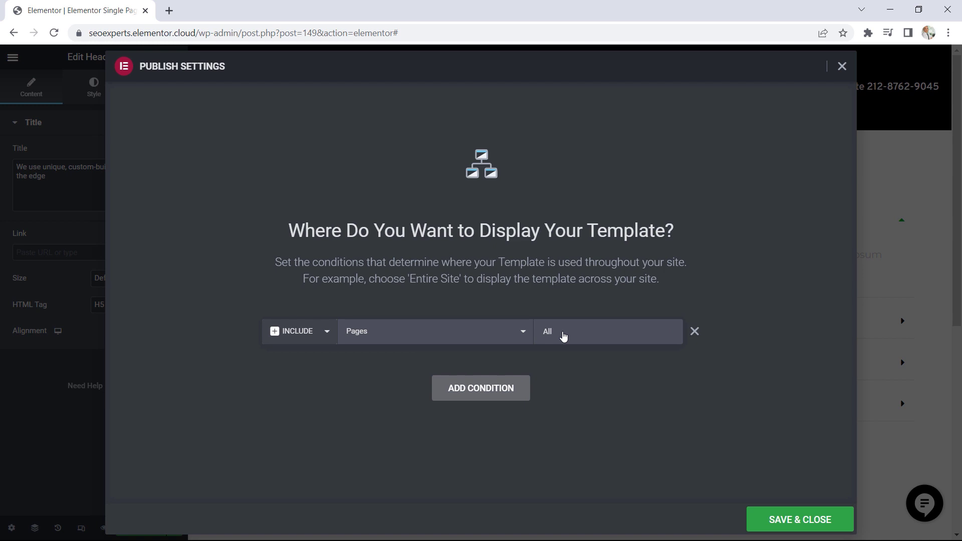
click(583, 334)
text(ser)
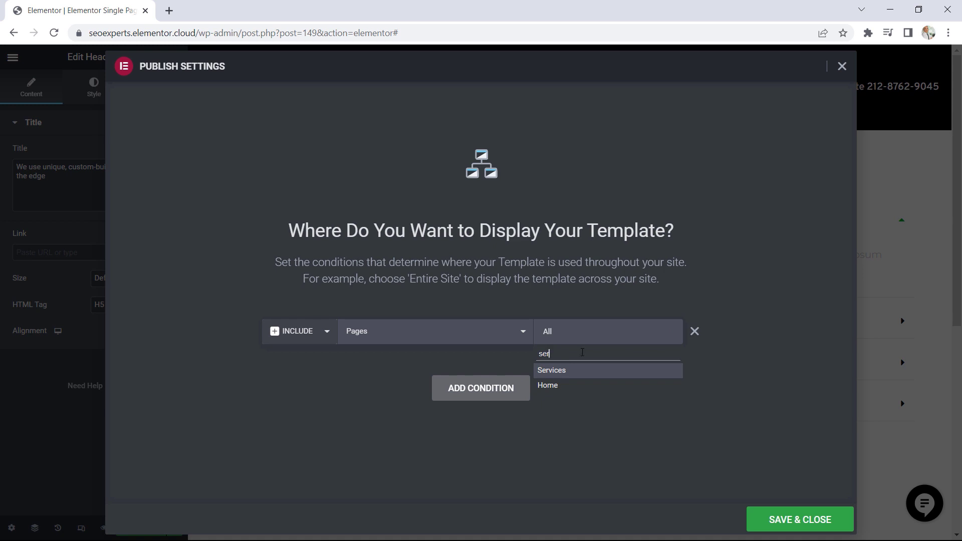
click(560, 374)
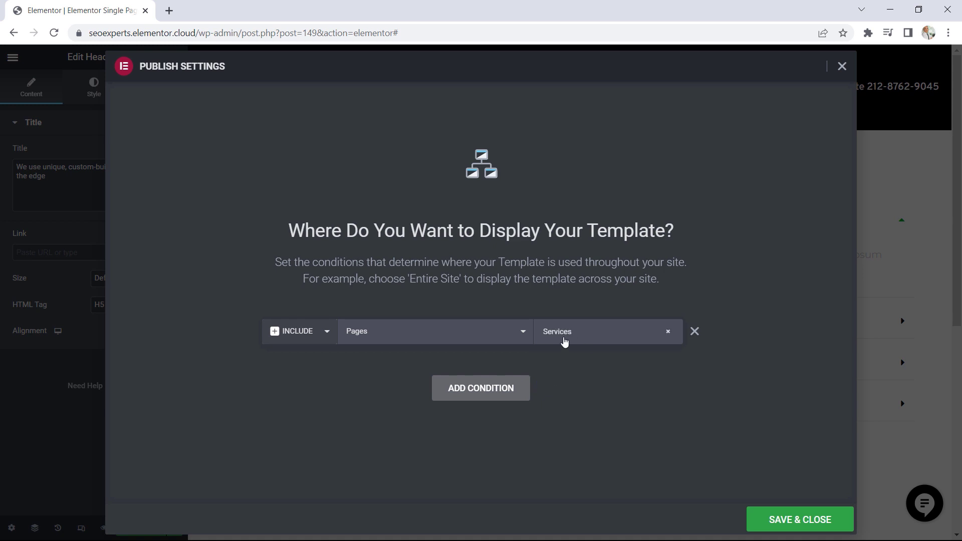
click(791, 521)
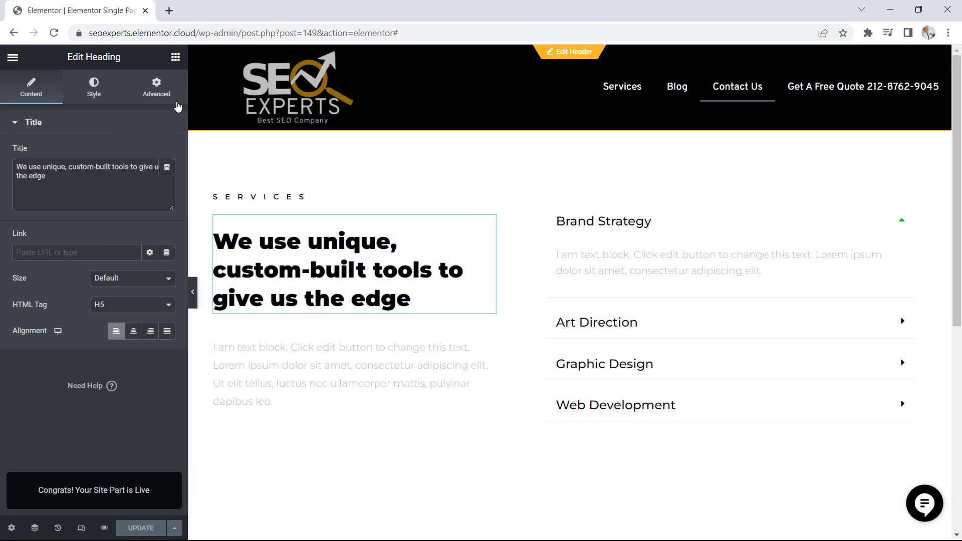
View the live Services page, go to the home page and open it for editing in Elementor
click(13, 56)
click(66, 276)
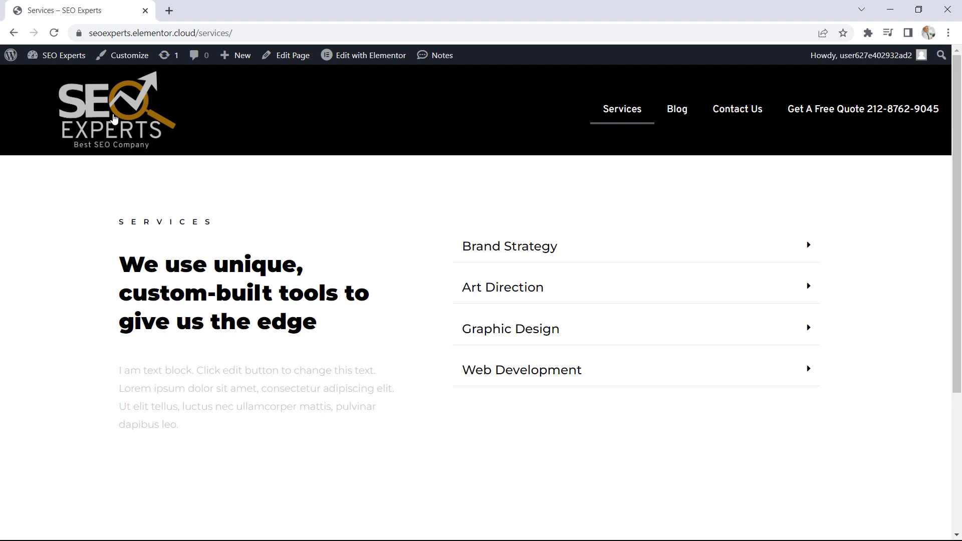
click(121, 115)
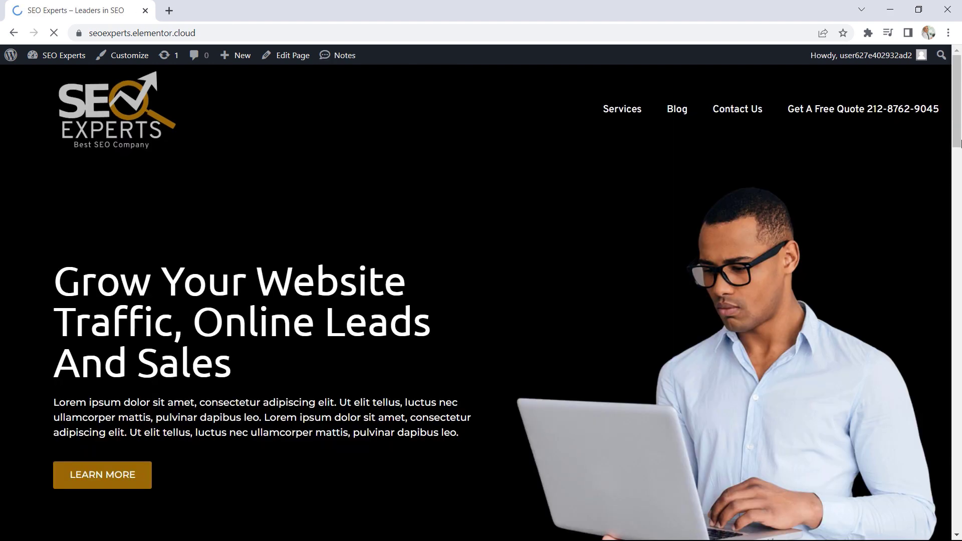
drag(957, 132, 955, 272)
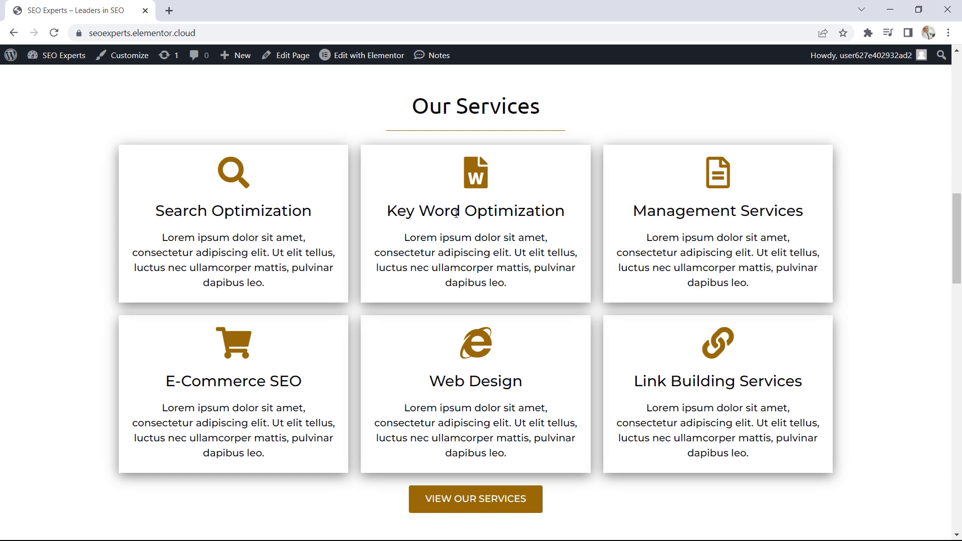
click(366, 58)
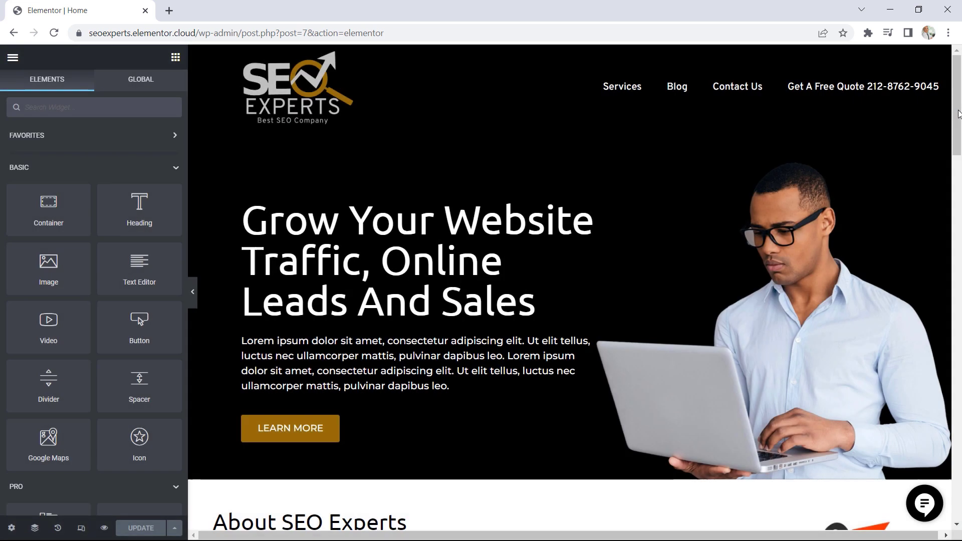
Save the home page's Our Services container to the library as a template named "Services Section" and close the library
drag(957, 122, 952, 168)
scroll(556, 170, down, 6)
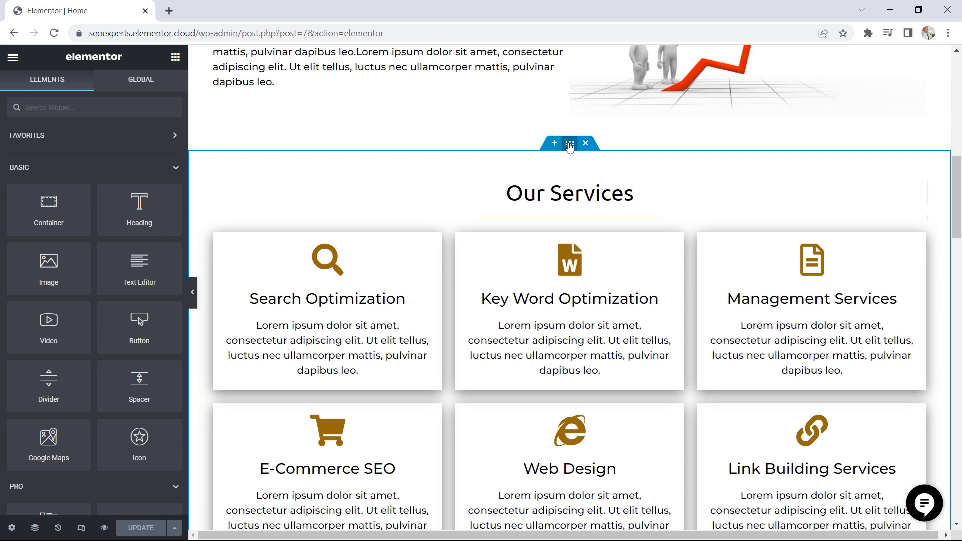
right_click(570, 146)
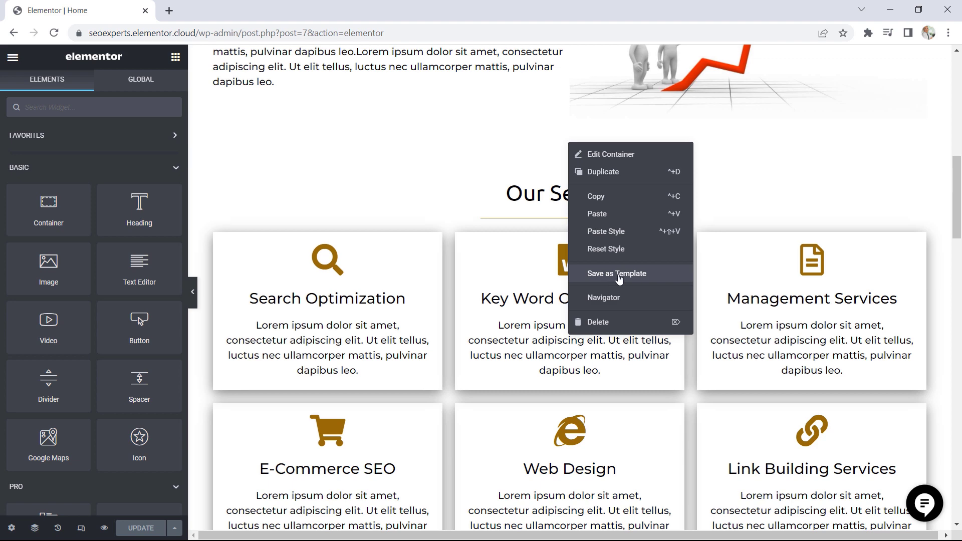
click(620, 279)
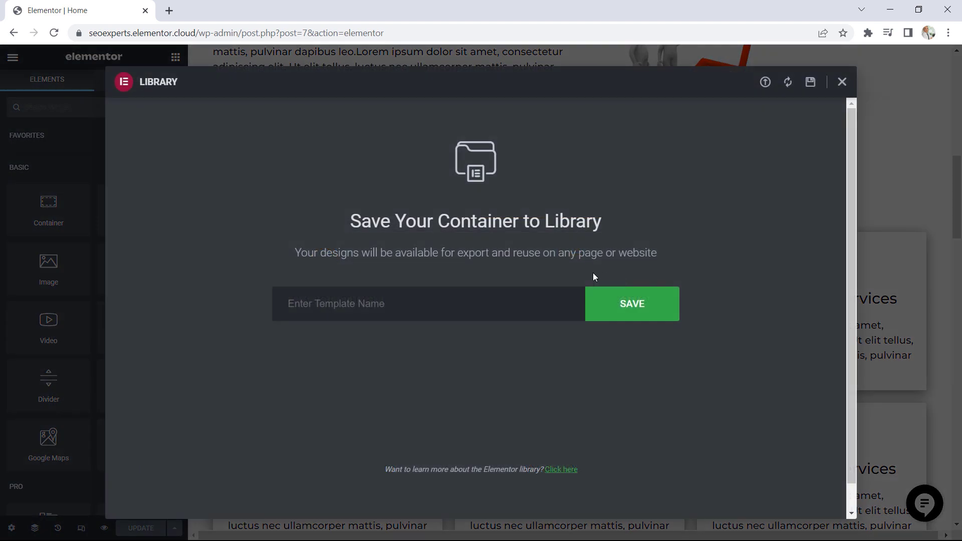
click(339, 304)
text(Services Section)
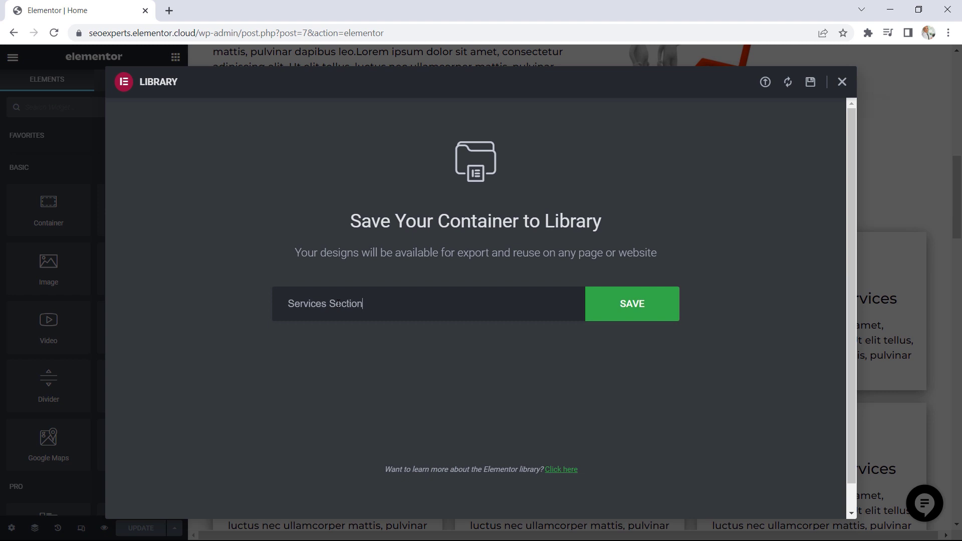
click(621, 311)
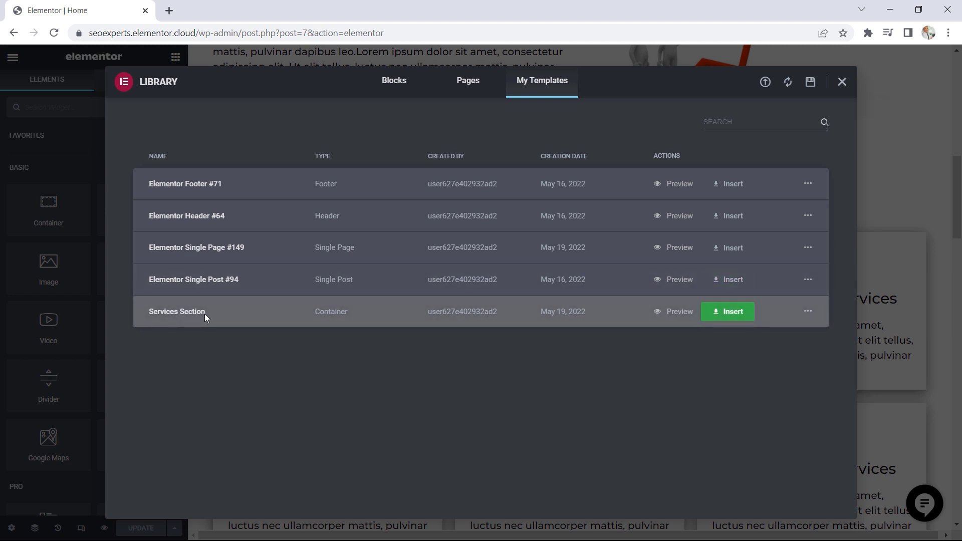
click(843, 84)
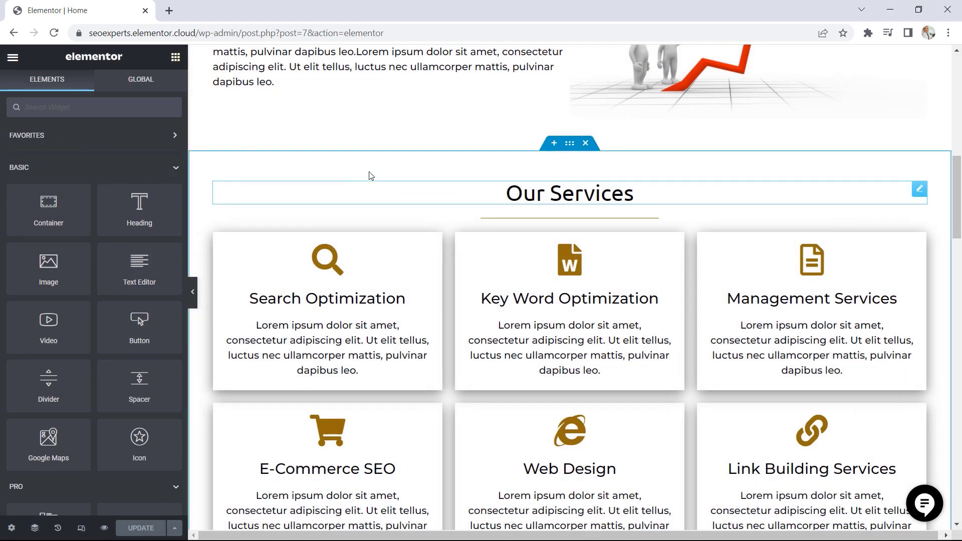
Go from the home page editor to the live Services page and open its Single Page template in Elementor
scroll(346, 185, up, 6)
click(15, 61)
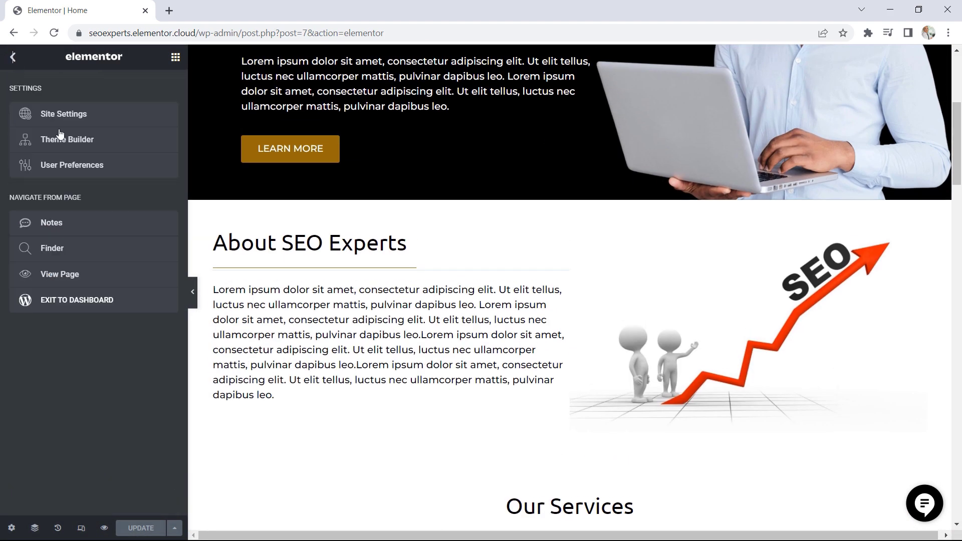
click(70, 272)
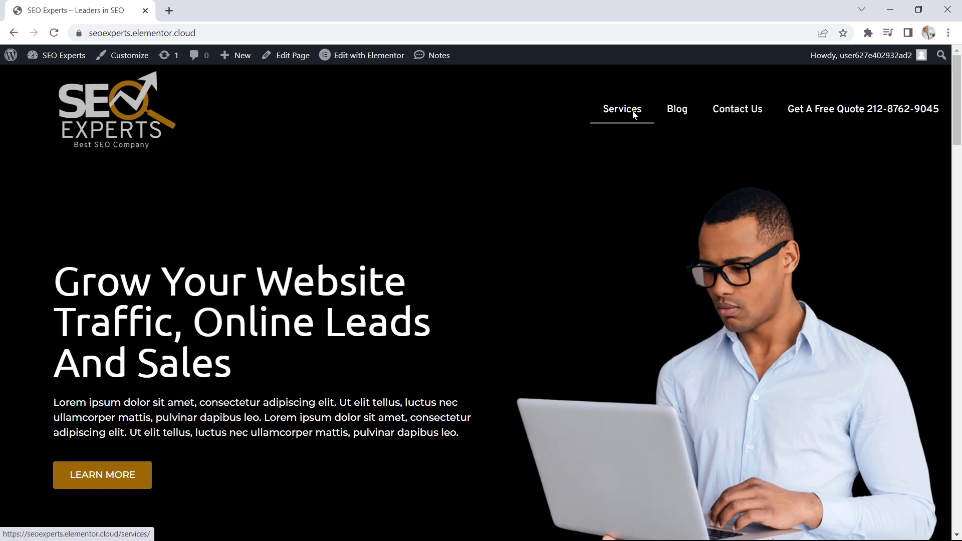
click(633, 113)
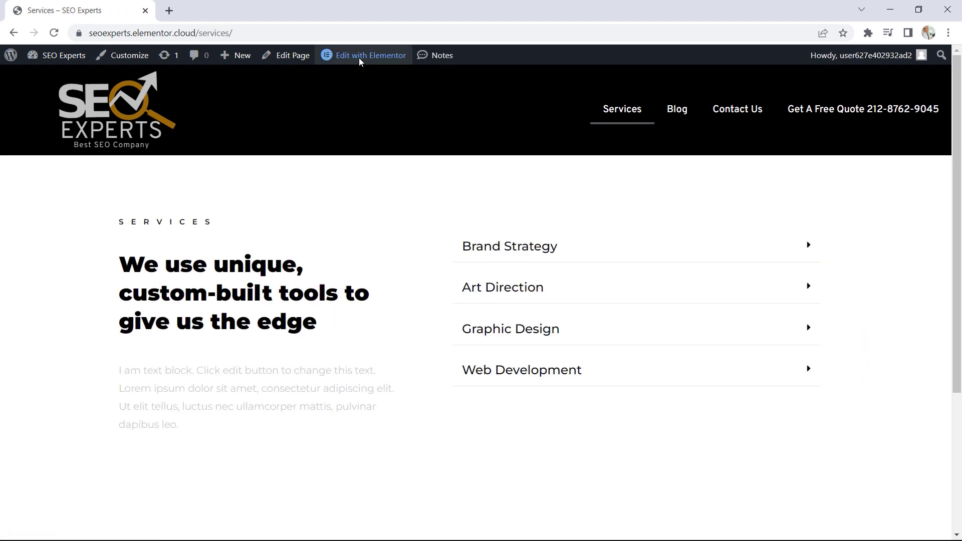
mouse_move(364, 56)
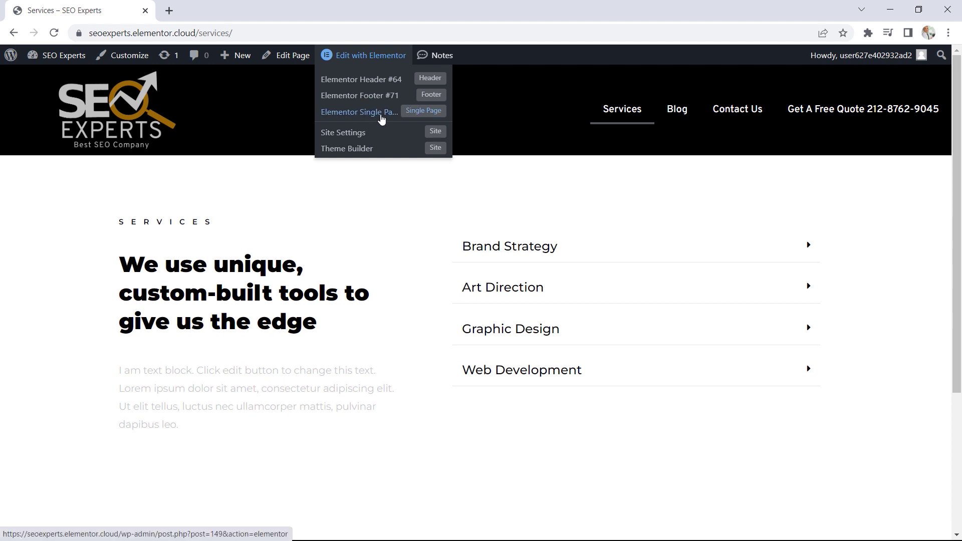
click(364, 115)
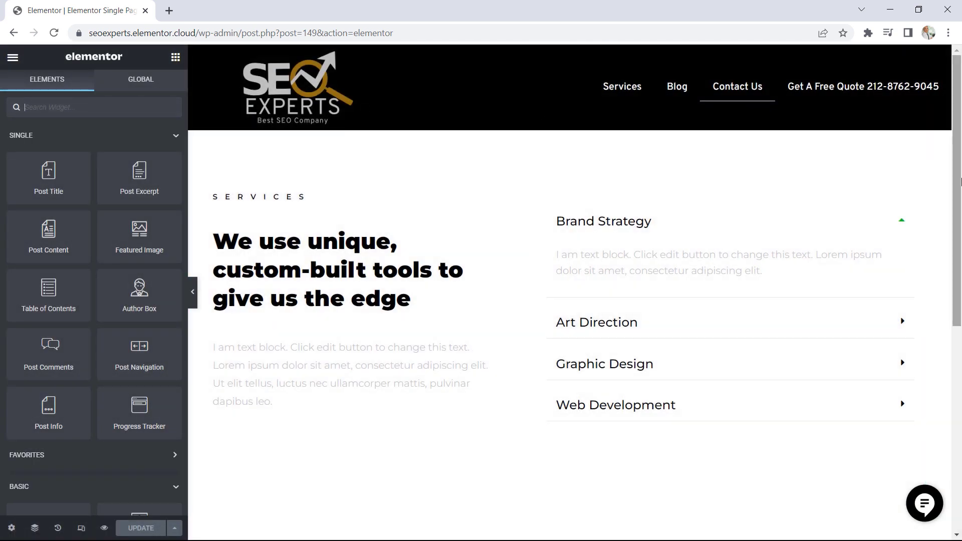
Add a Template widget in the empty area below the services block
drag(960, 181, 959, 281)
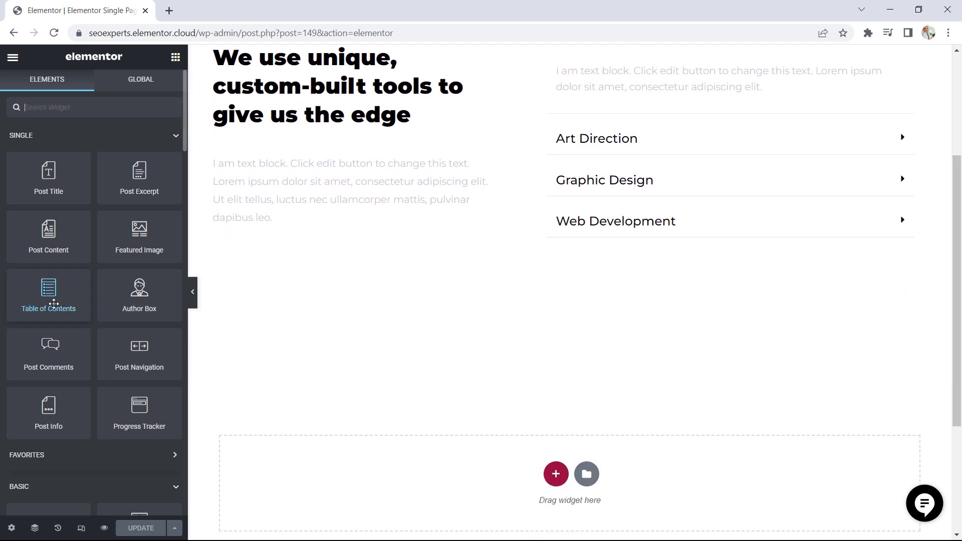
scroll(81, 307, down, 7)
scroll(82, 308, down, 5)
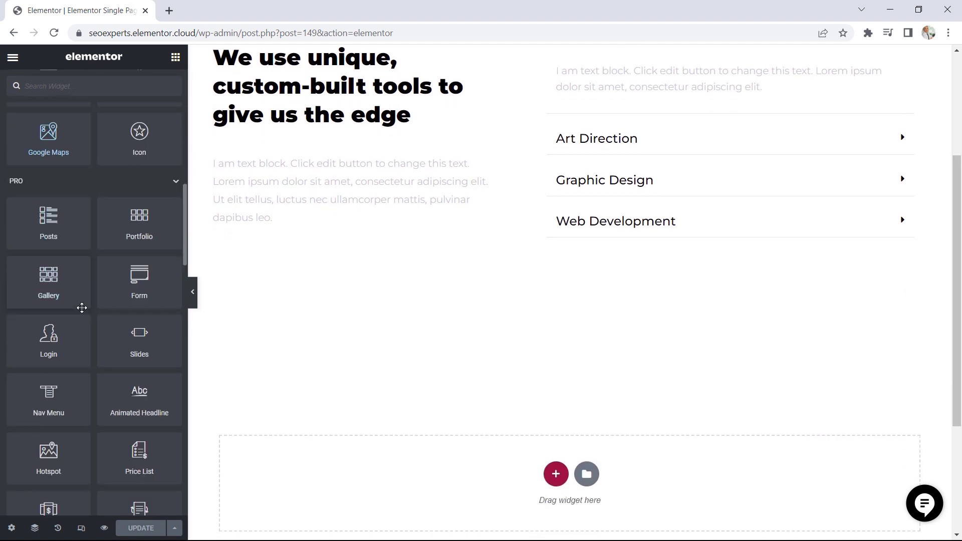
scroll(82, 308, down, 11)
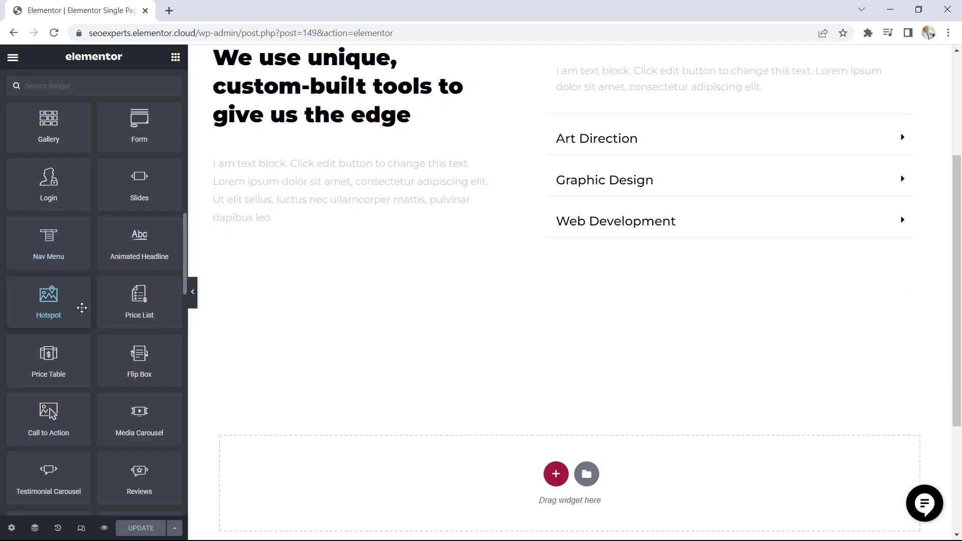
scroll(82, 307, down, 2)
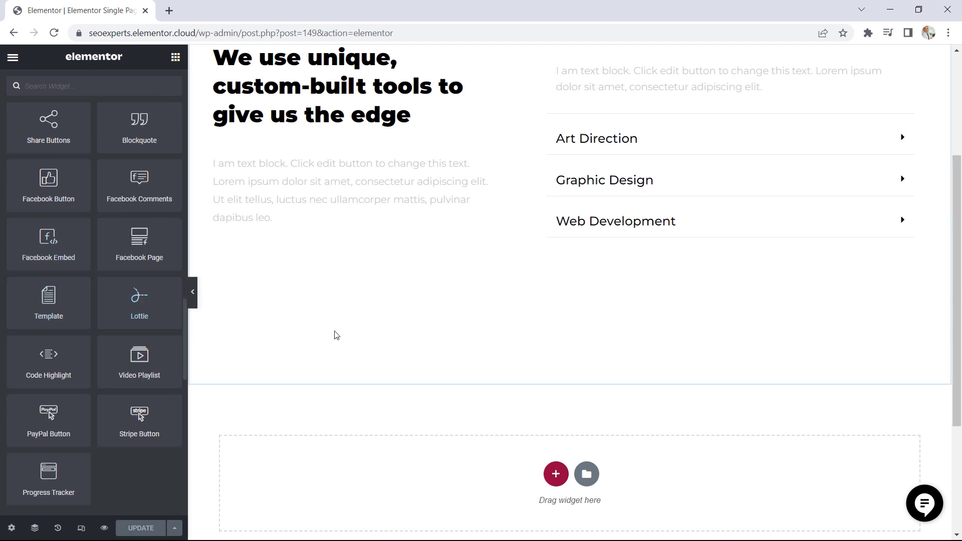
drag(48, 300, 437, 474)
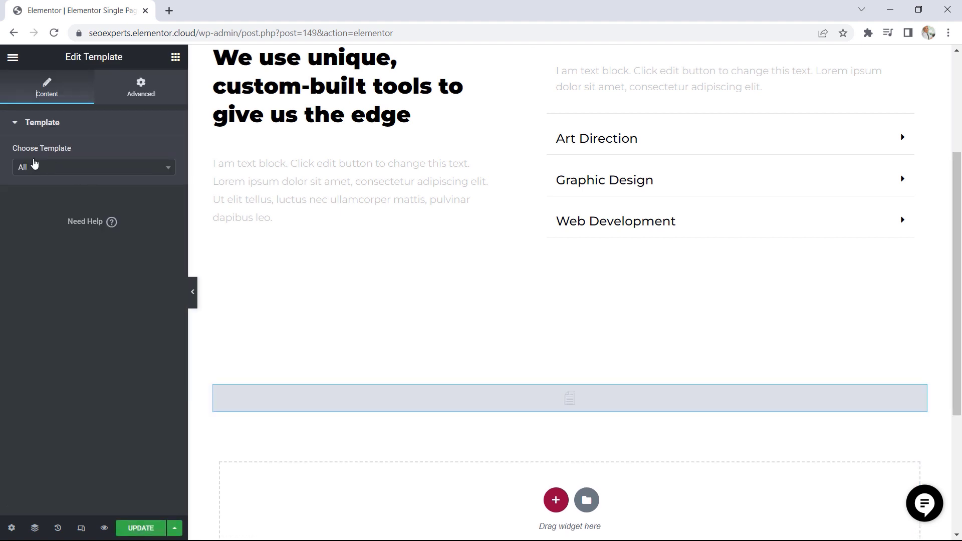
Search the Template widget's choices for "serv" and assign the Services Section template
click(60, 171)
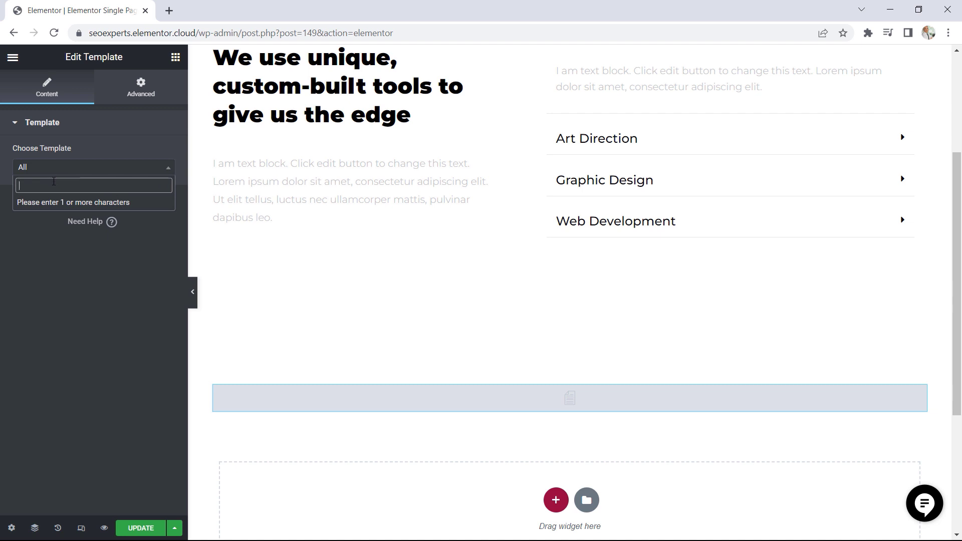
text(serv)
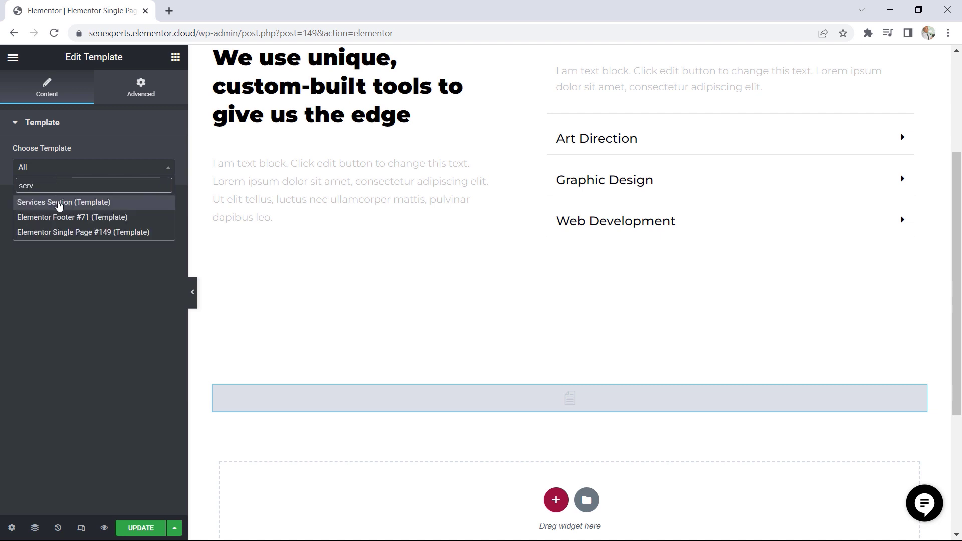
click(59, 203)
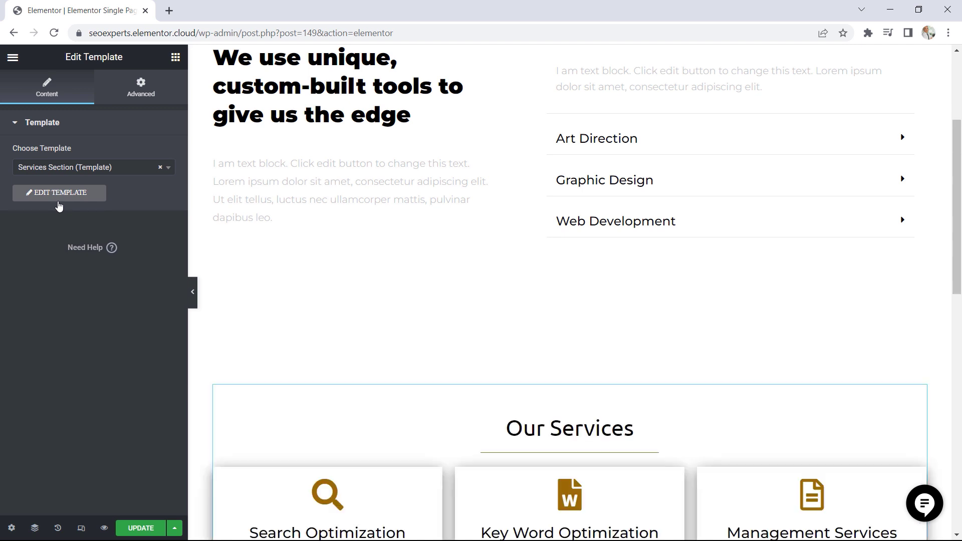
Update the Single Page template with the Services Section added and open the embedded Services Section template for editing
scroll(444, 288, down, 5)
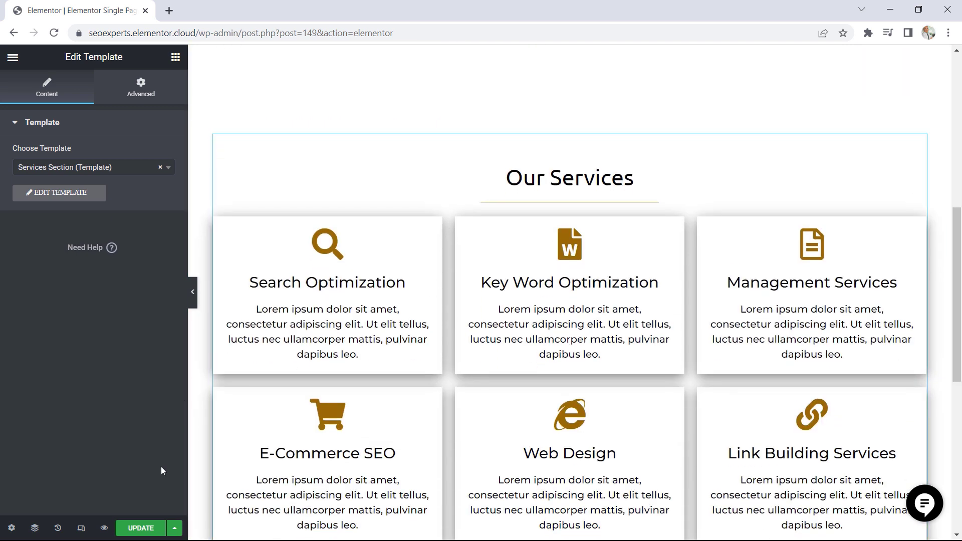
click(141, 529)
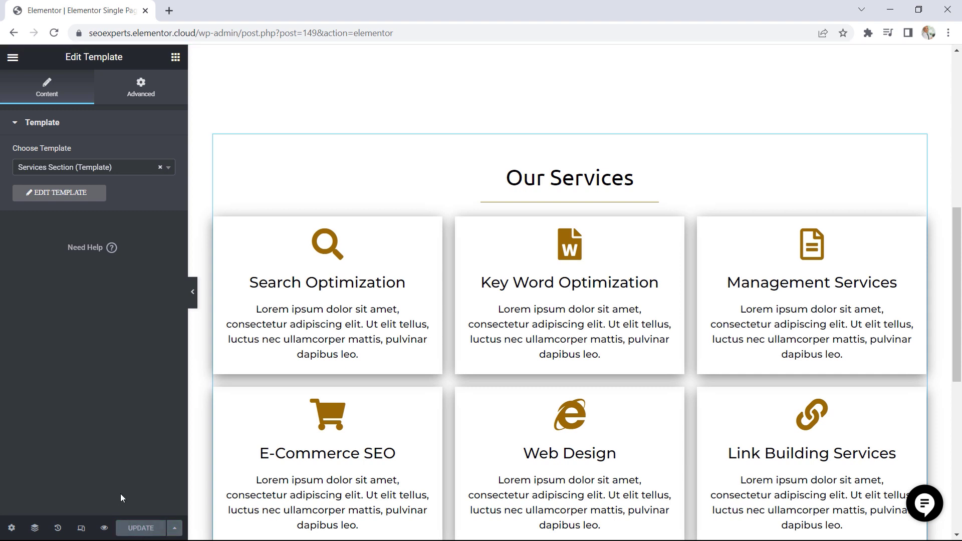
click(62, 196)
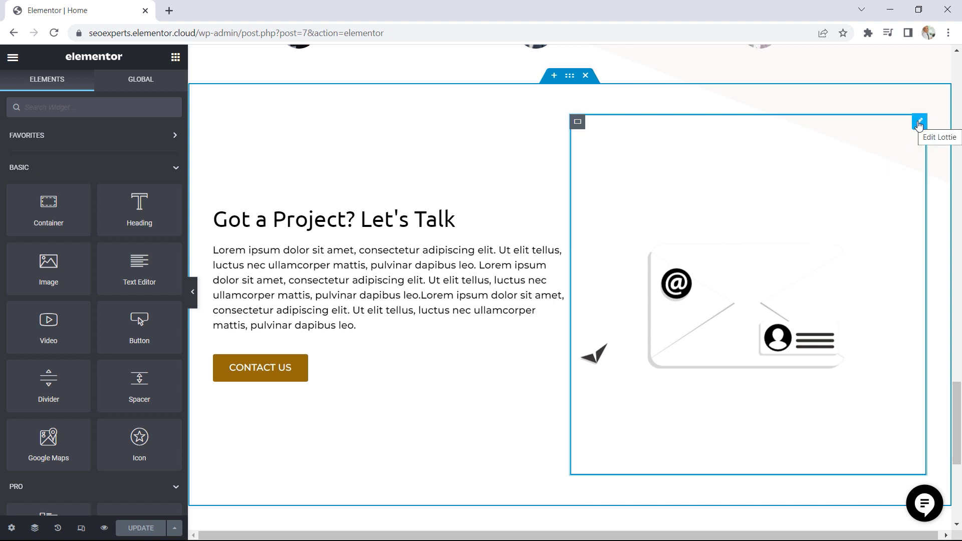
Save the home page's Lottie animation beside "Got a Project? Let's Talk" as a global widget named "Lottie Contact"
right_click(921, 125)
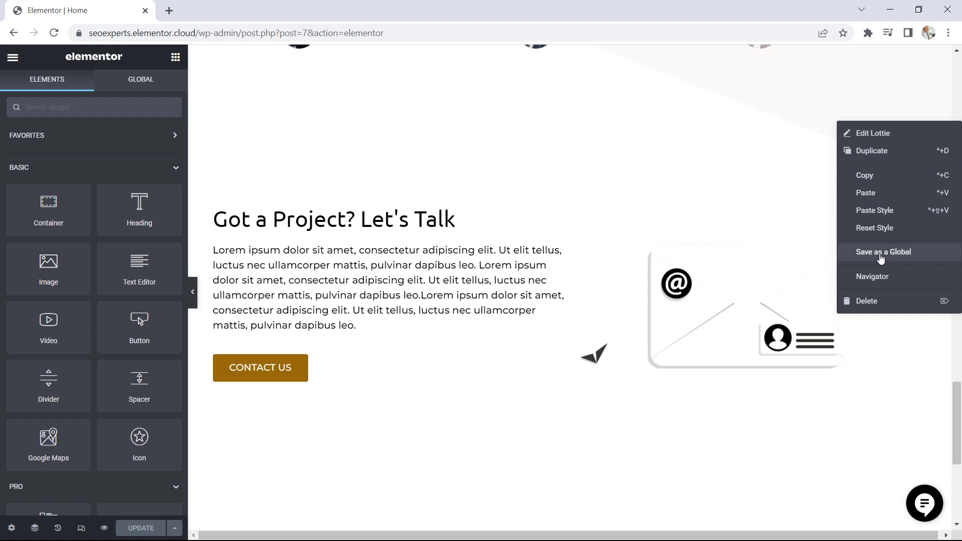
click(881, 252)
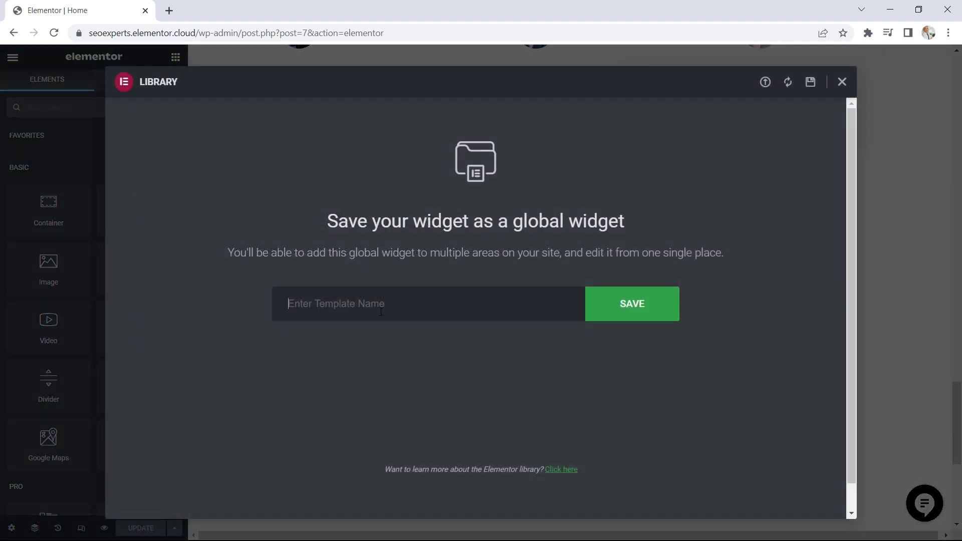
text(Lottie )
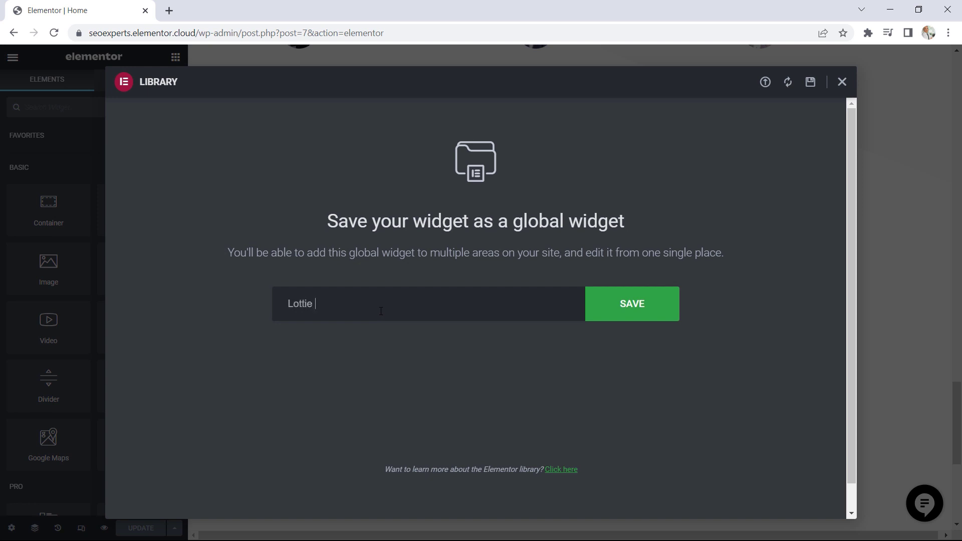
text(Contact)
click(628, 312)
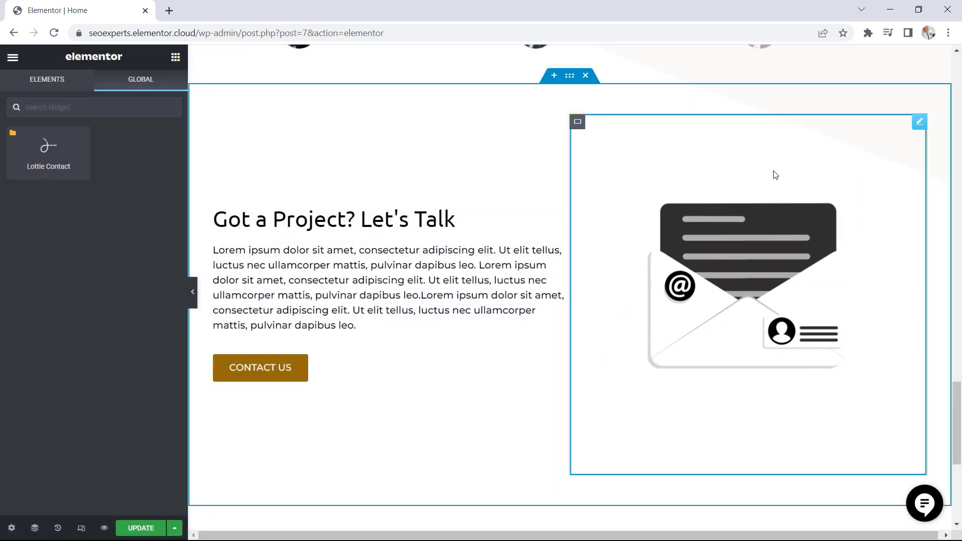
Leave the home page editor for the live site and open the Contact Us page in Elementor
scroll(409, 215, up, 3)
click(10, 57)
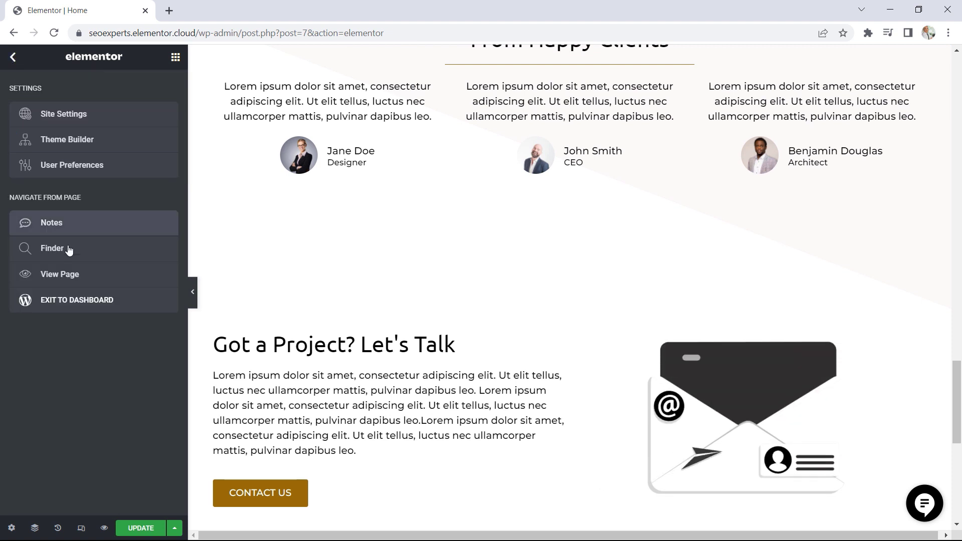
click(71, 275)
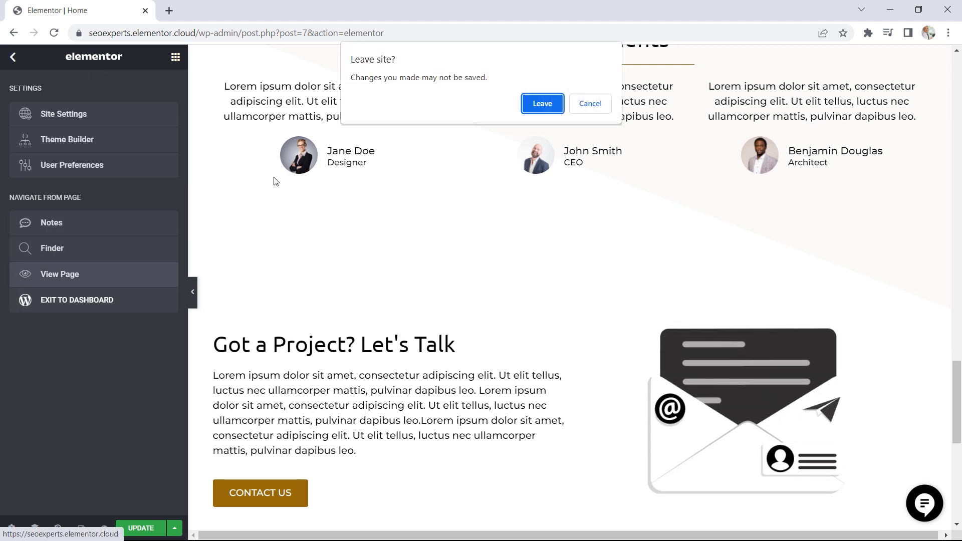
click(533, 105)
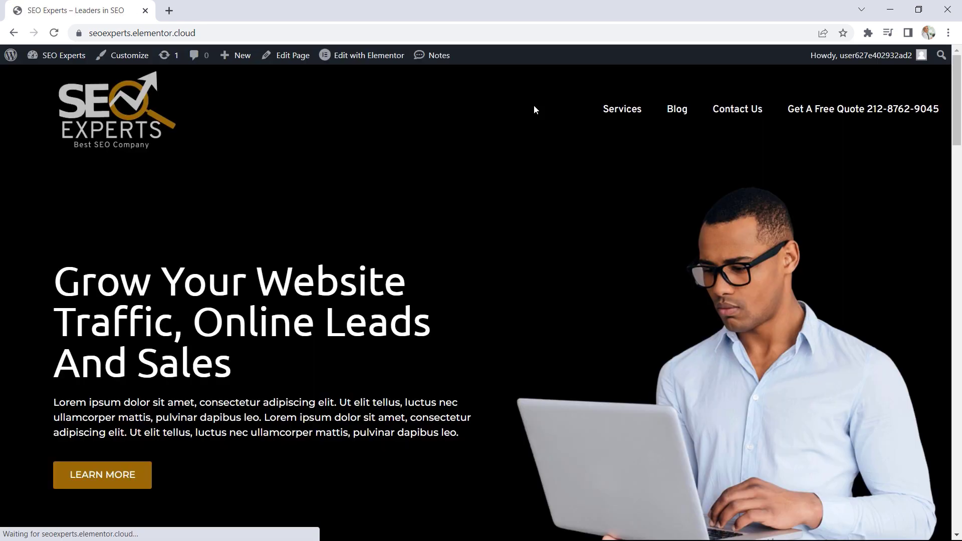
click(741, 114)
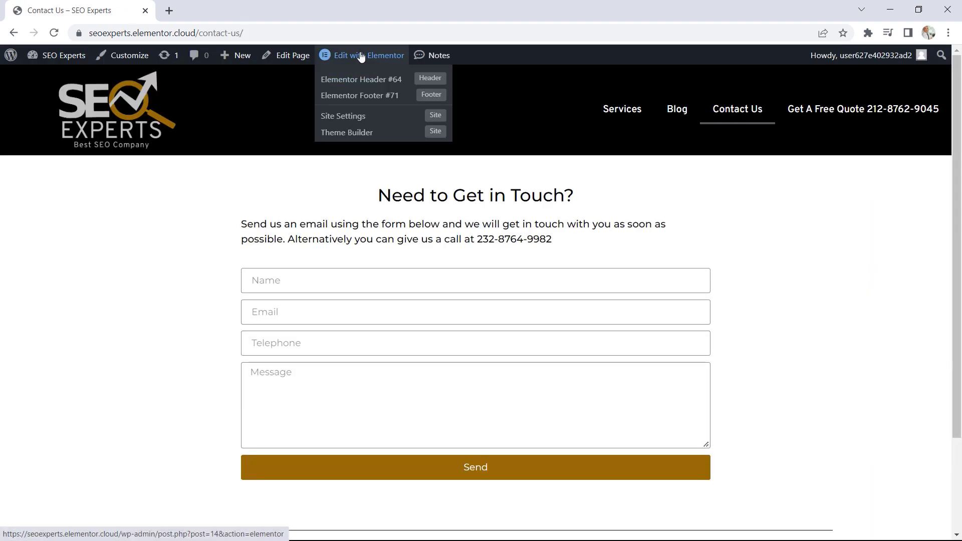
click(362, 56)
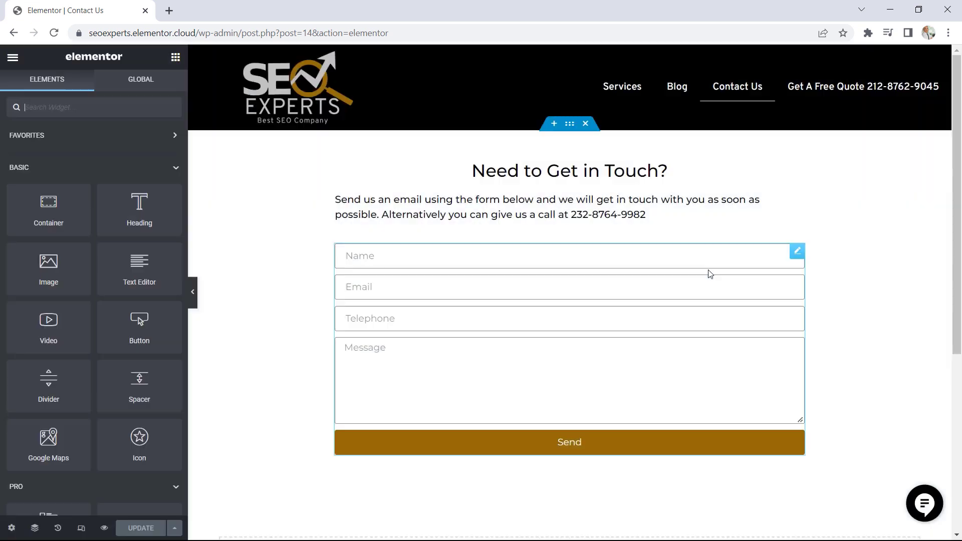
Add the global Lottie Contact widget to the empty area below the contact form
scroll(709, 272, down, 6)
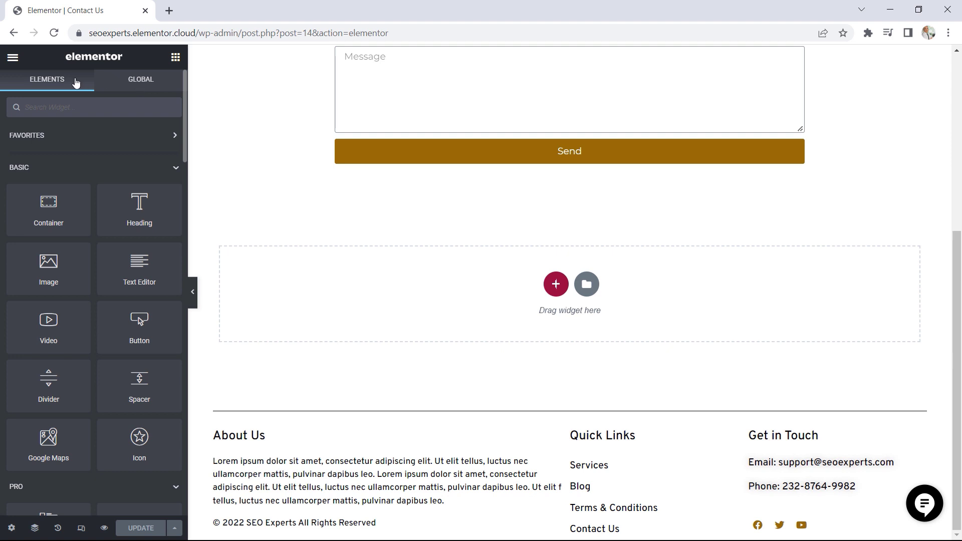
click(136, 80)
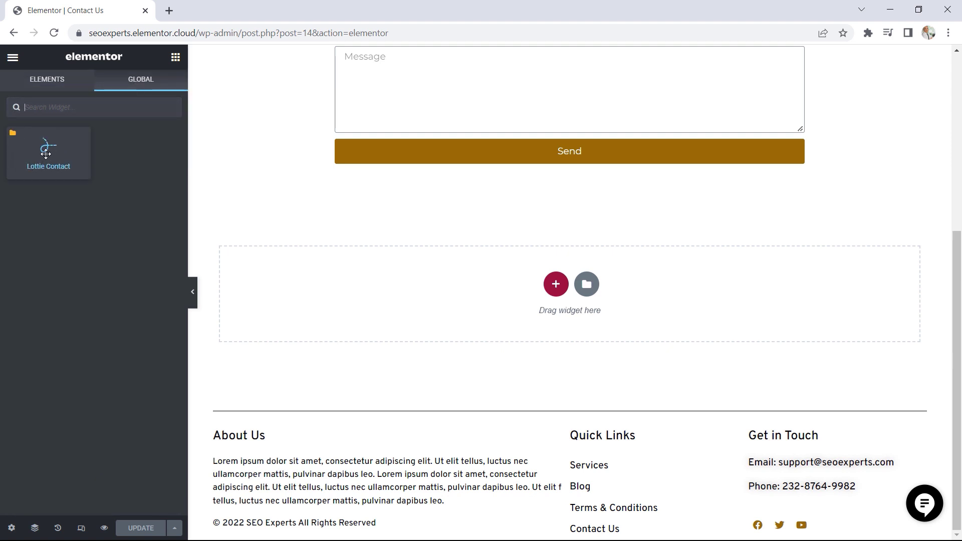
drag(50, 152, 544, 311)
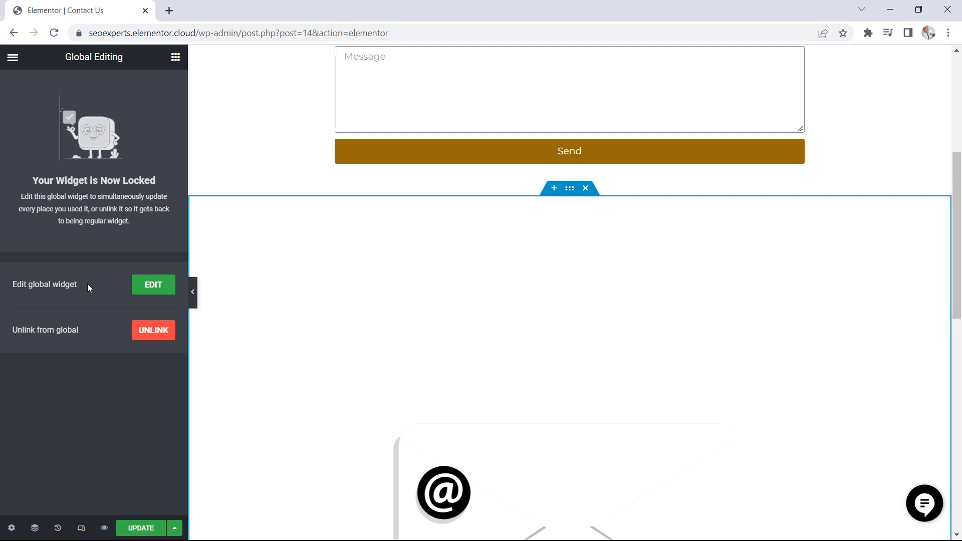
Unlink the Lottie Contact widget on the Contact Us page from its global version
click(150, 333)
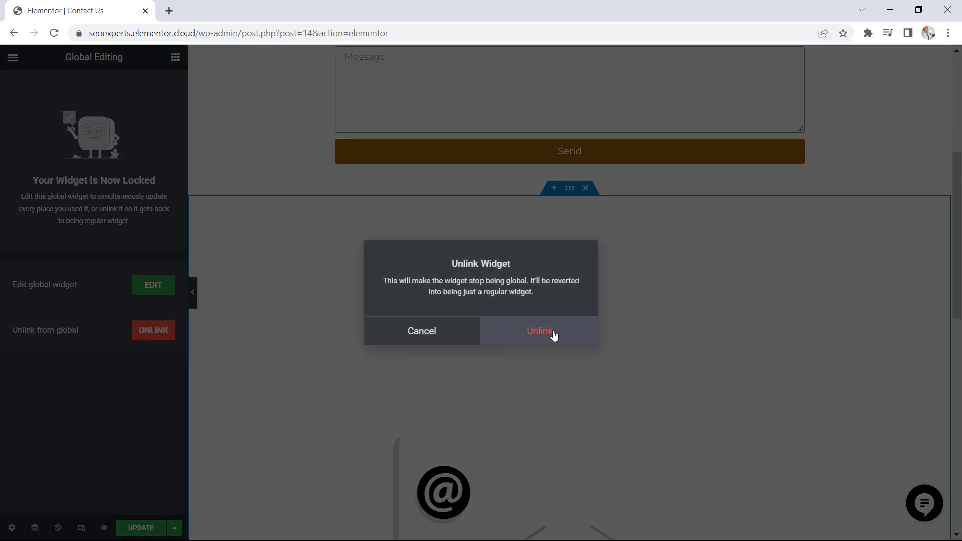
click(554, 334)
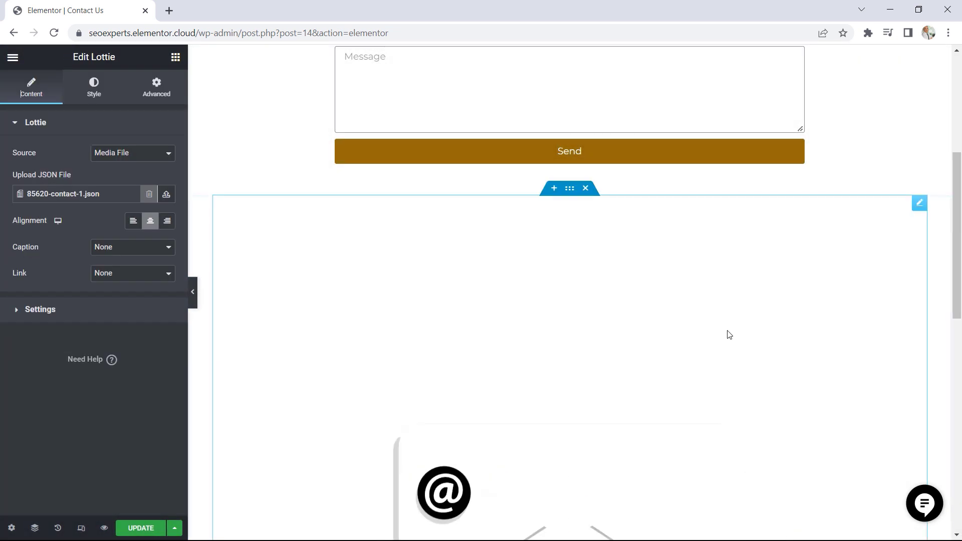
scroll(847, 300, down, 2)
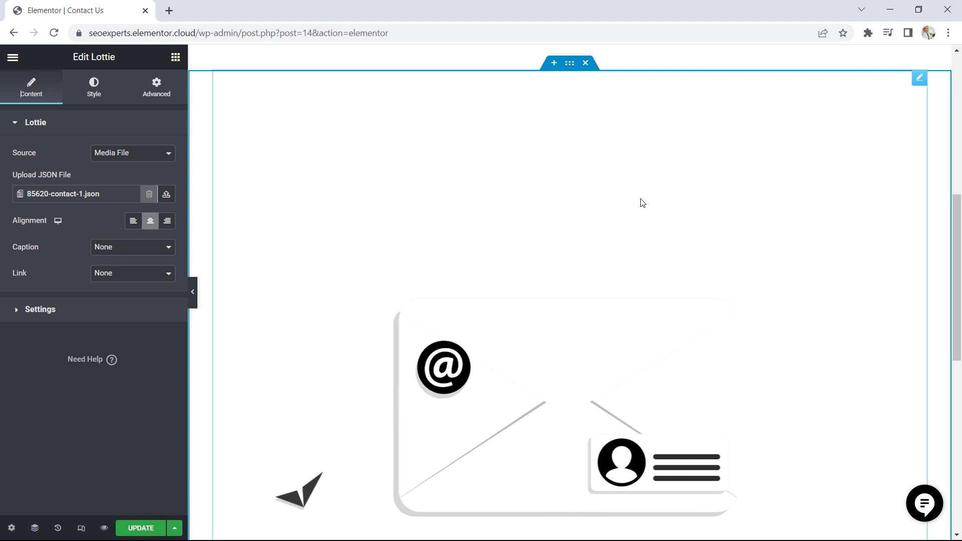
scroll(682, 230, up, 8)
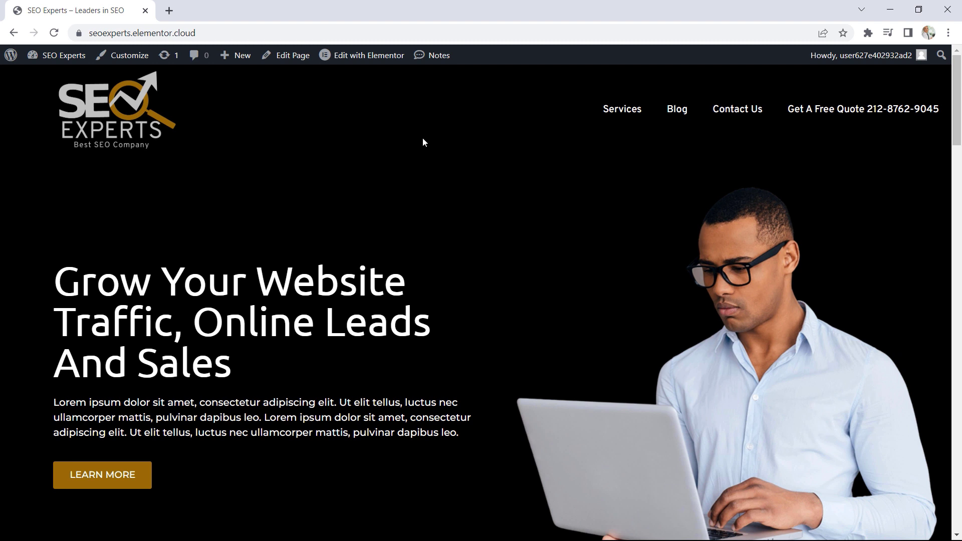
Open the live home page in Elementor and switch the responsive preview to tablet
click(357, 57)
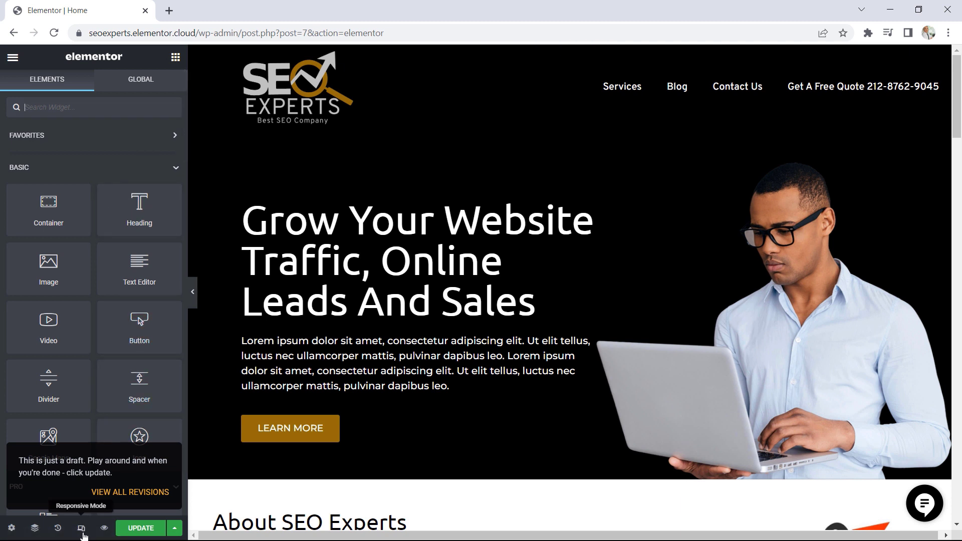
click(82, 532)
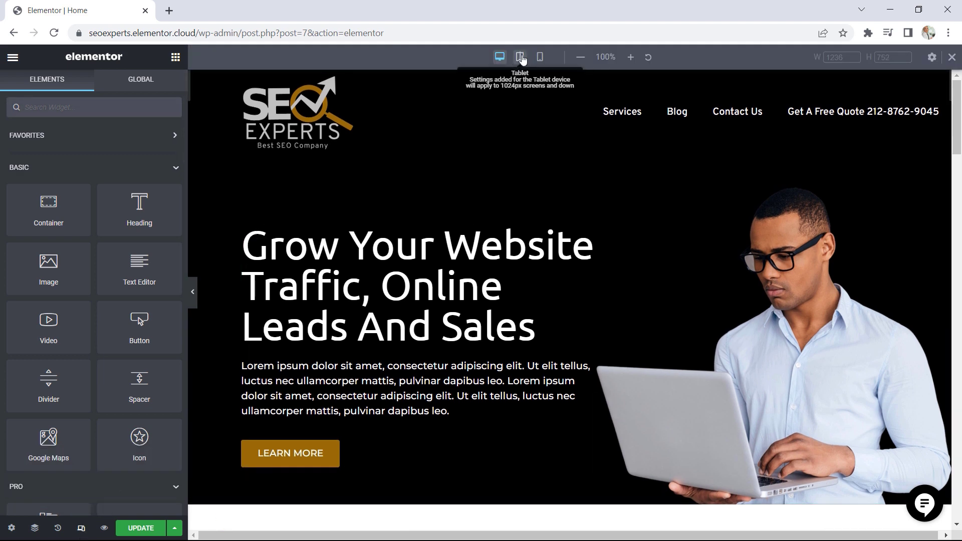
click(521, 57)
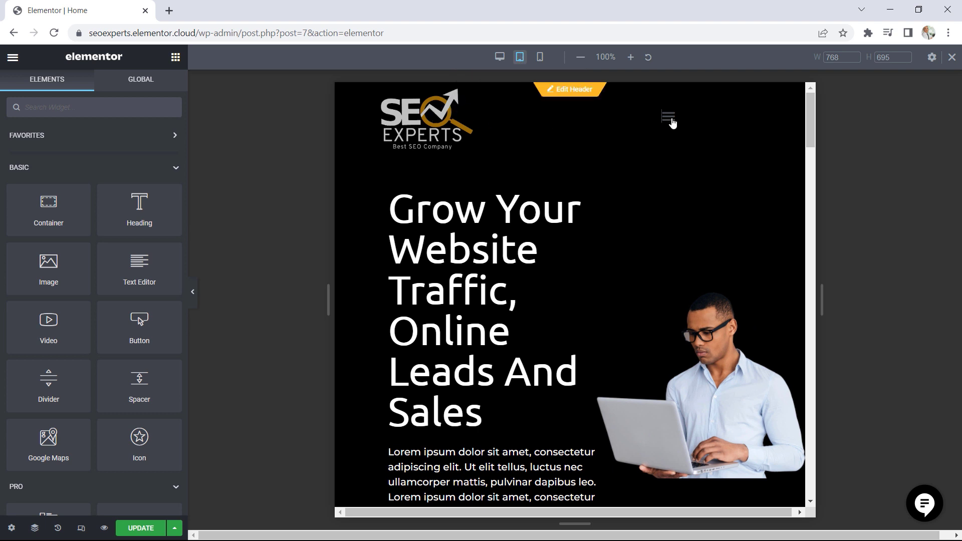
Expand and collapse the header's navigation menu in the tablet preview and examine the hero and About SEO Experts sections
click(672, 120)
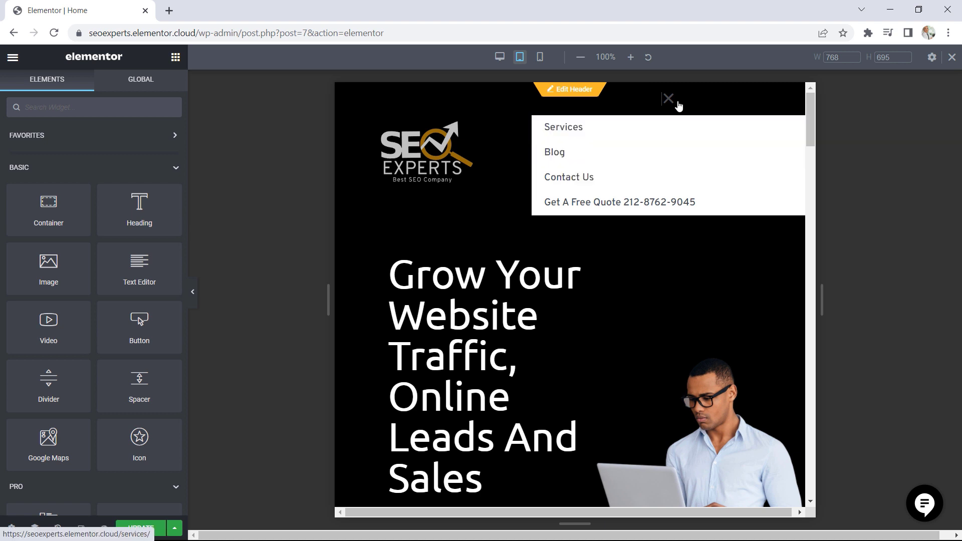
click(669, 99)
drag(811, 123, 807, 174)
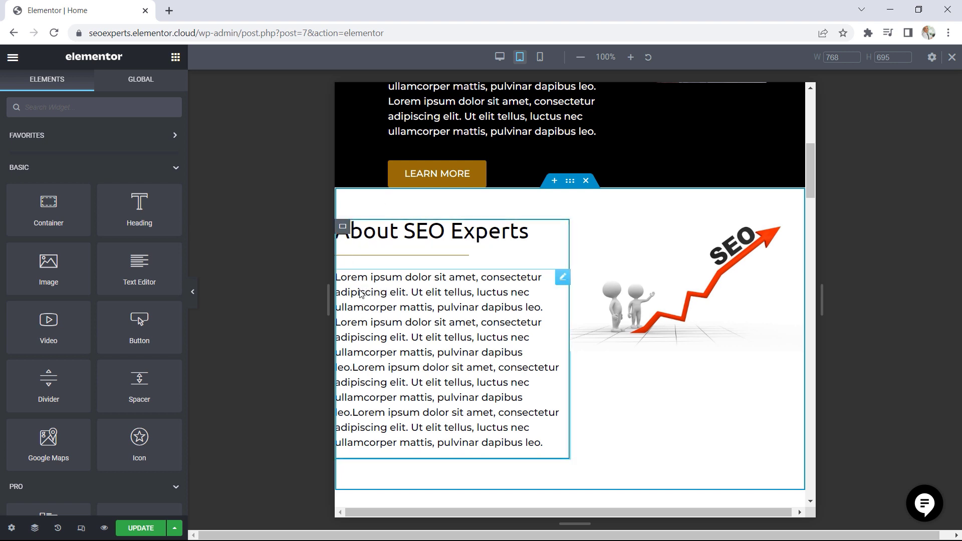
drag(811, 182, 819, 147)
scroll(805, 231, down, 6)
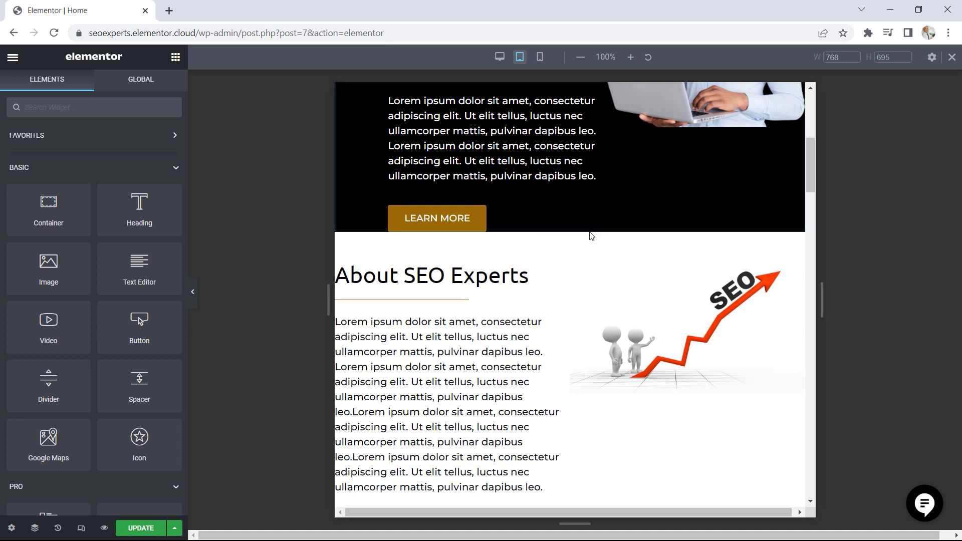
Set the About SEO Experts container's tablet padding to 20 px on all sides
mouse_move(571, 241)
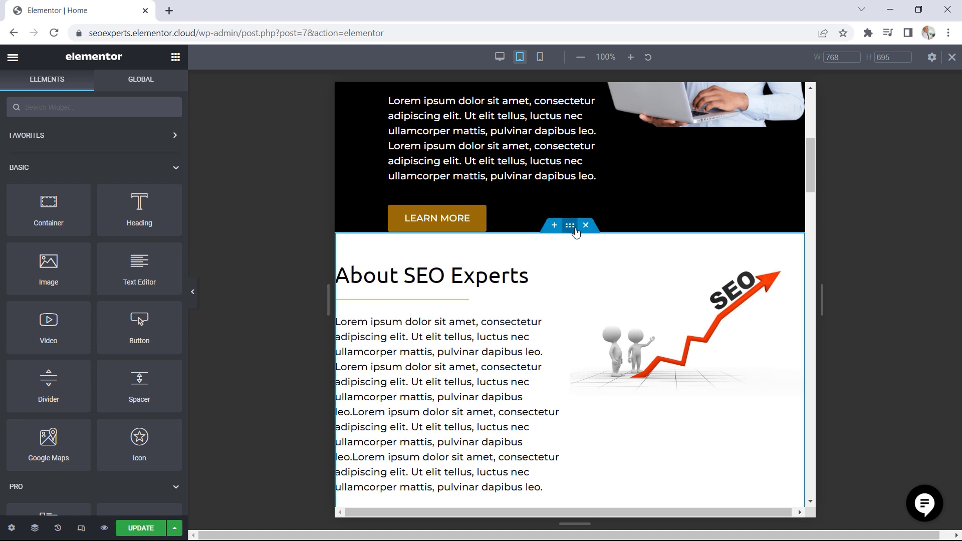
click(570, 228)
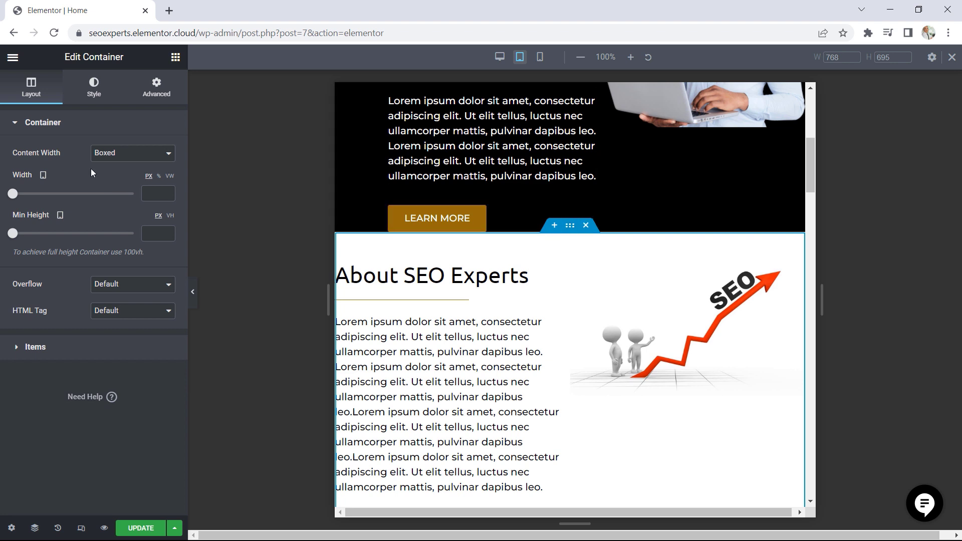
click(160, 97)
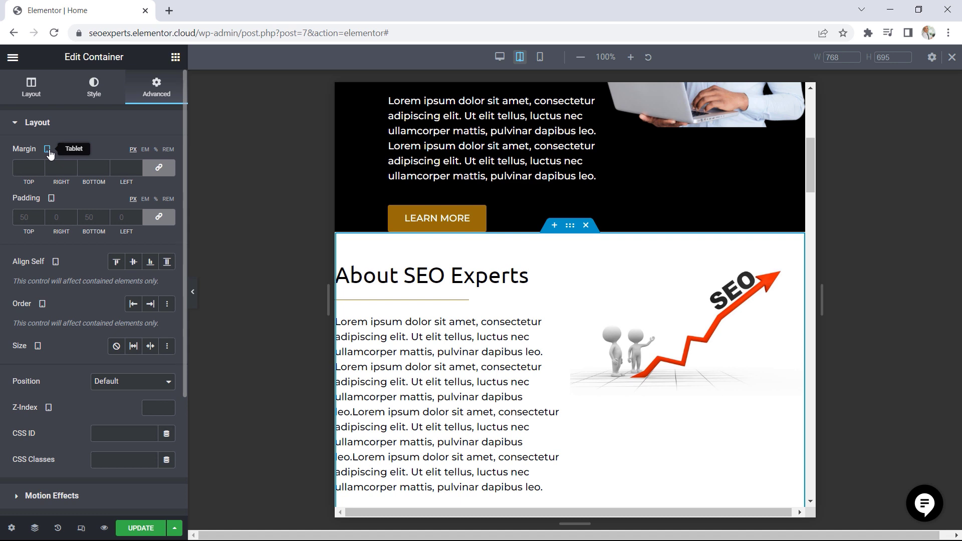
click(30, 217)
text(2)
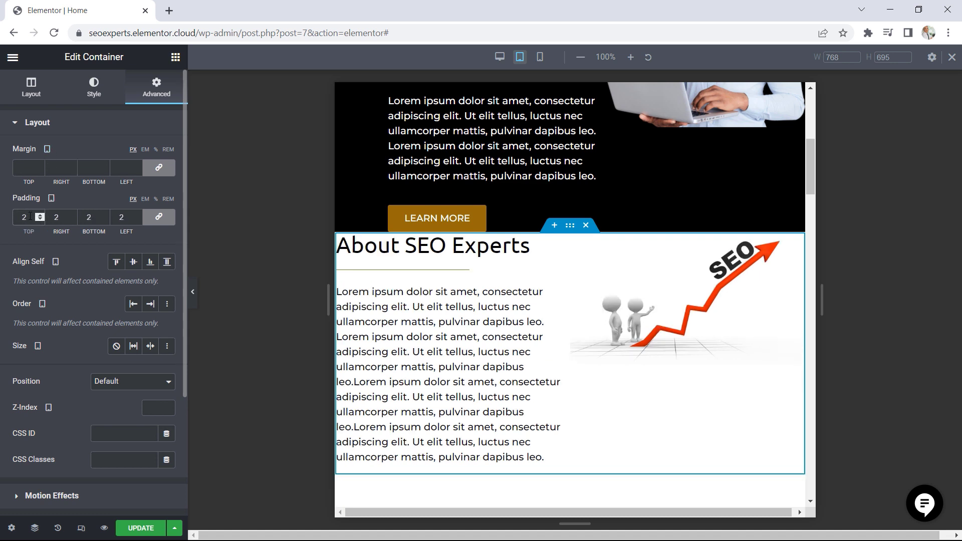
text(0)
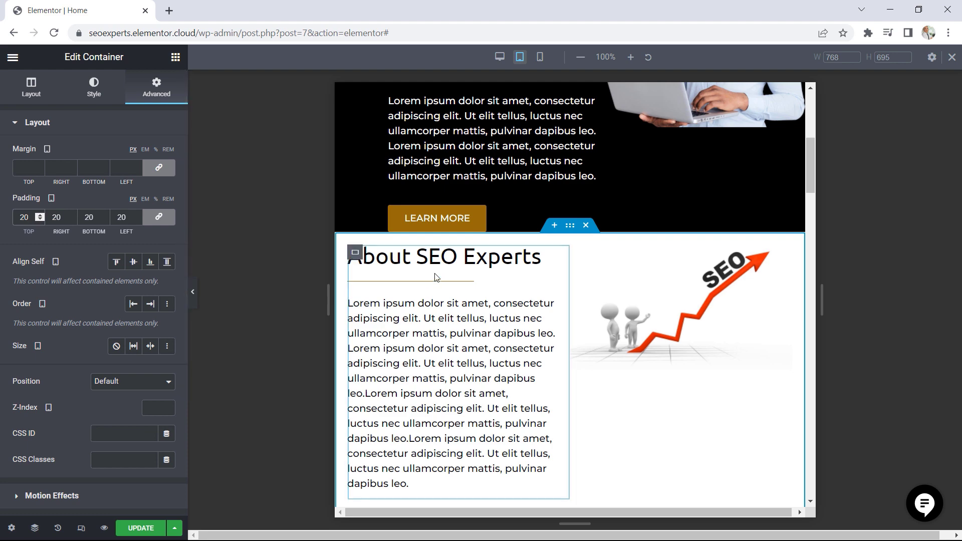
Set the Our Services container's tablet padding to 20 px on all sides
scroll(634, 301, down, 5)
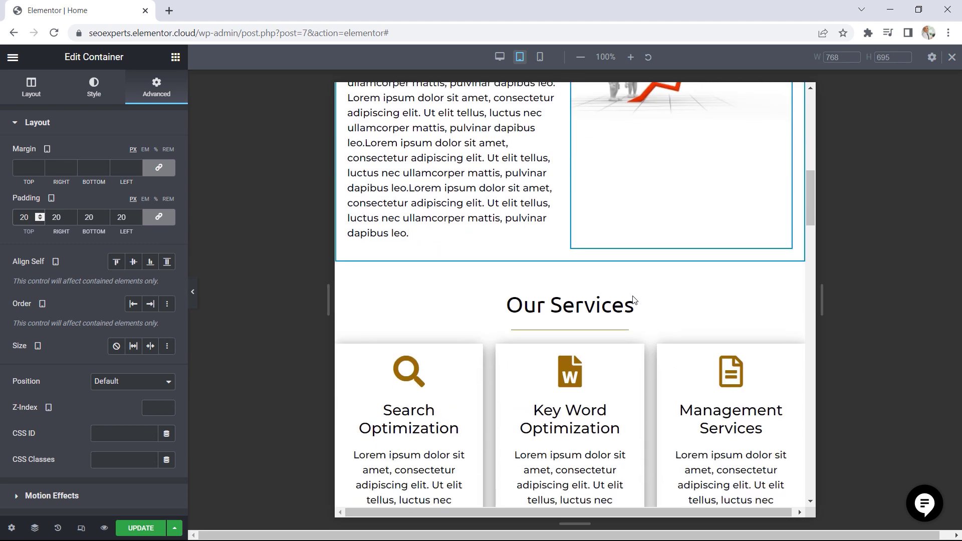
scroll(635, 301, down, 1)
click(571, 195)
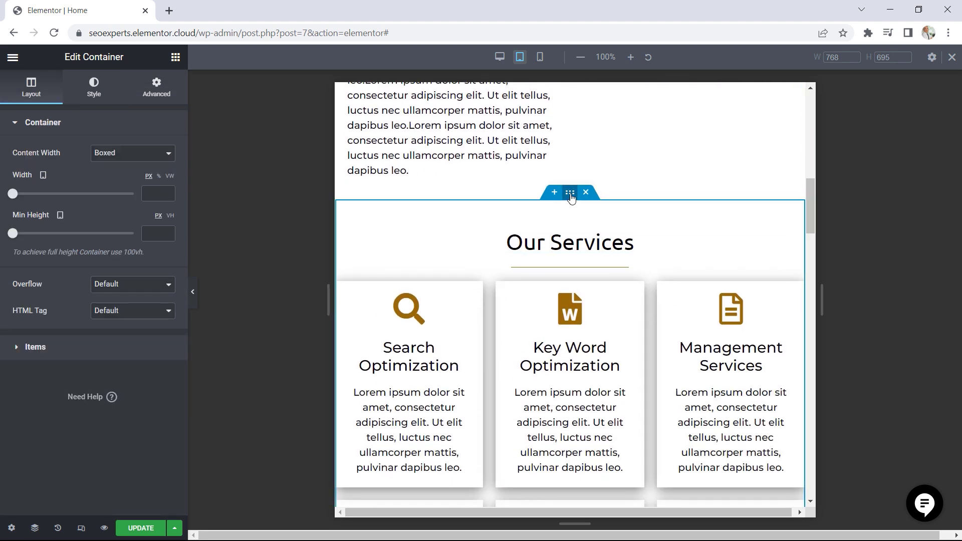
click(156, 89)
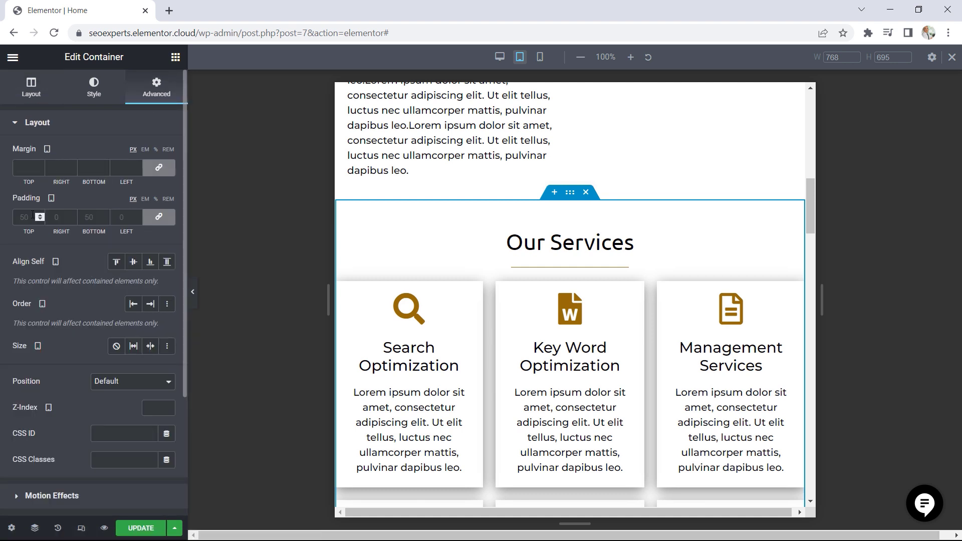
click(33, 214)
text(20)
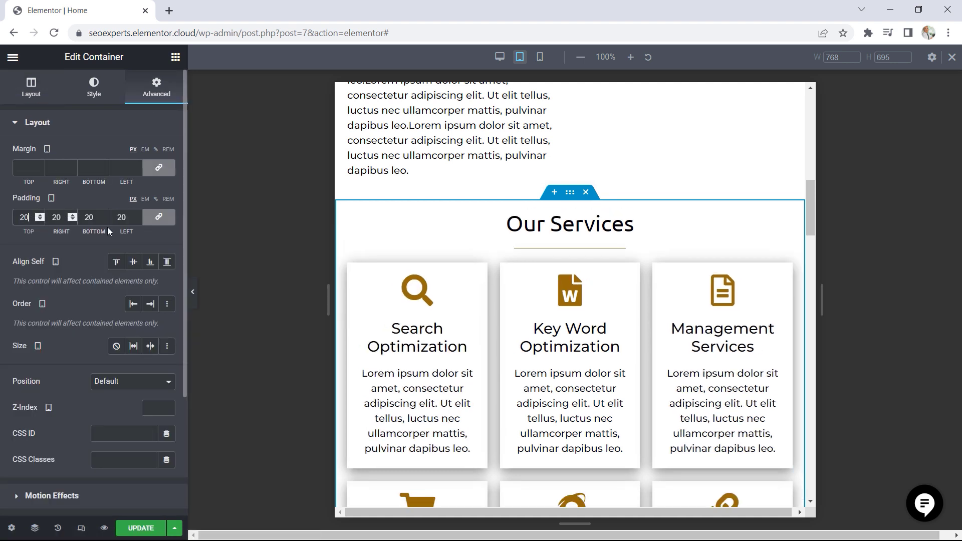
scroll(621, 323, down, 5)
scroll(621, 323, down, 12)
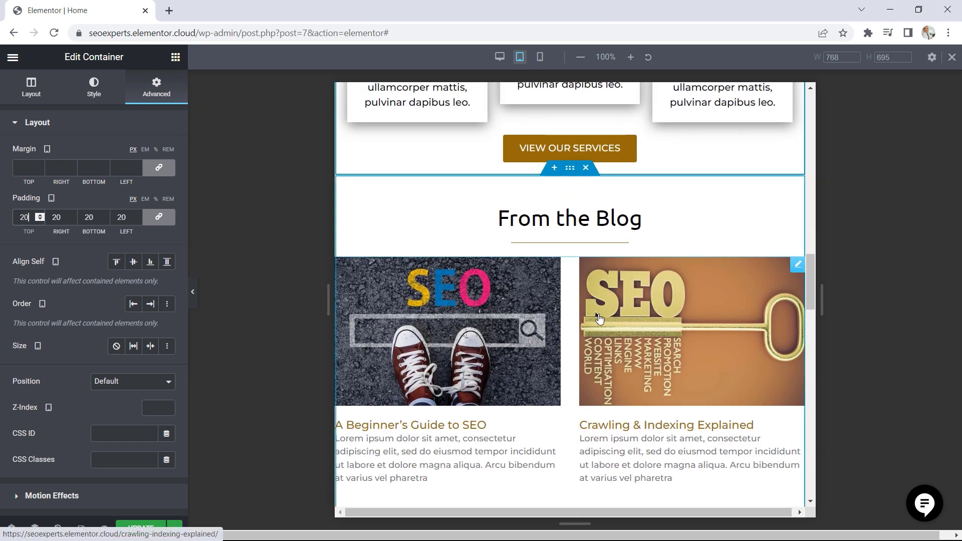
Switch the responsive preview to mobile and examine the home page's hero, About SEO Experts and Our Services sections
scroll(598, 315, up, 15)
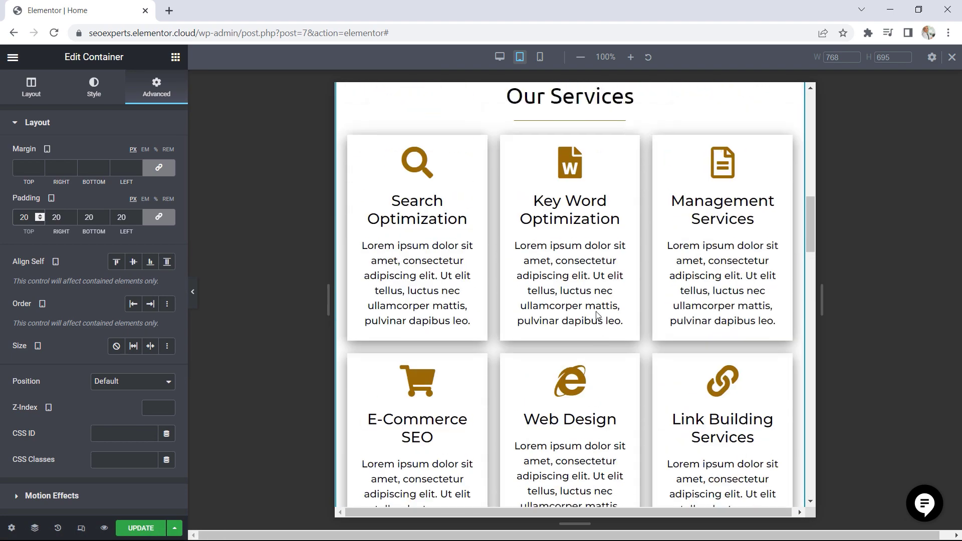
scroll(597, 315, up, 6)
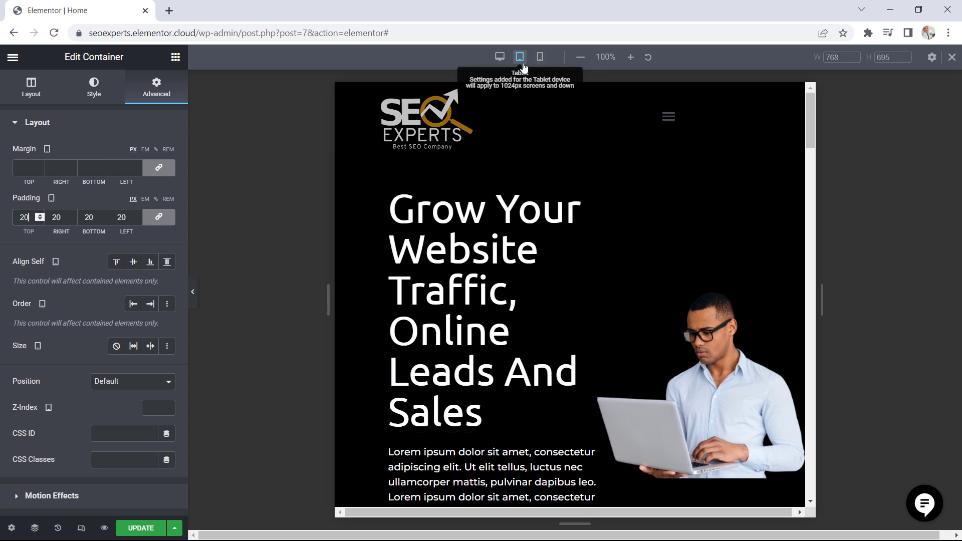
click(542, 63)
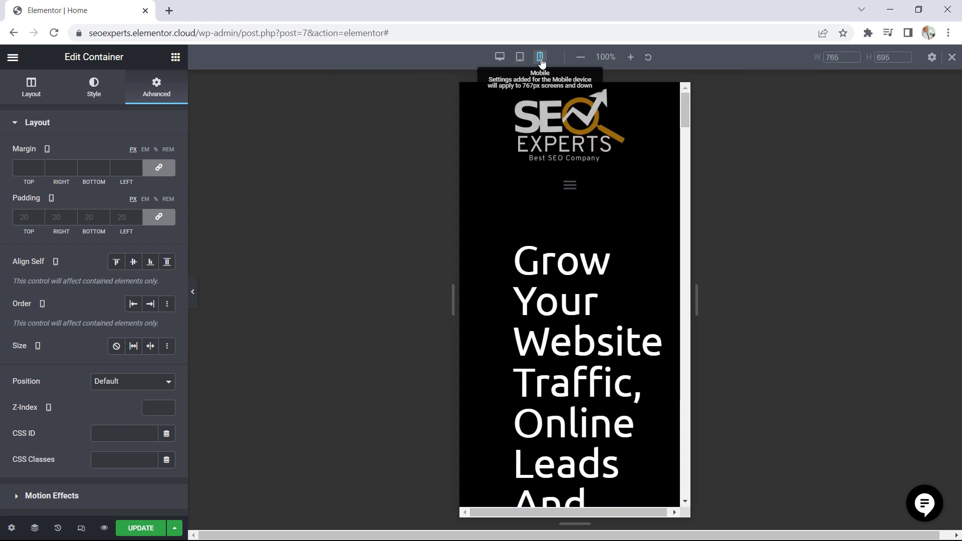
scroll(634, 197, down, 10)
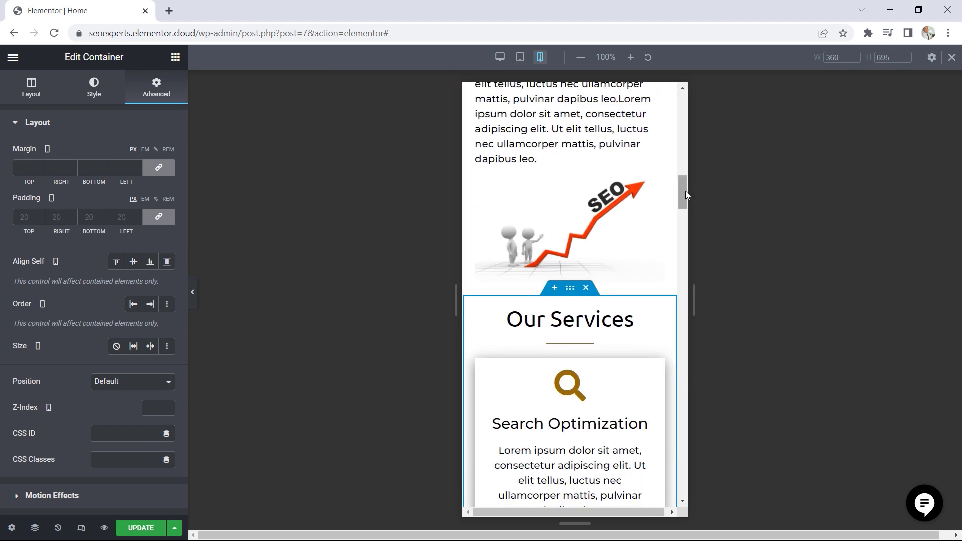
drag(685, 191, 682, 145)
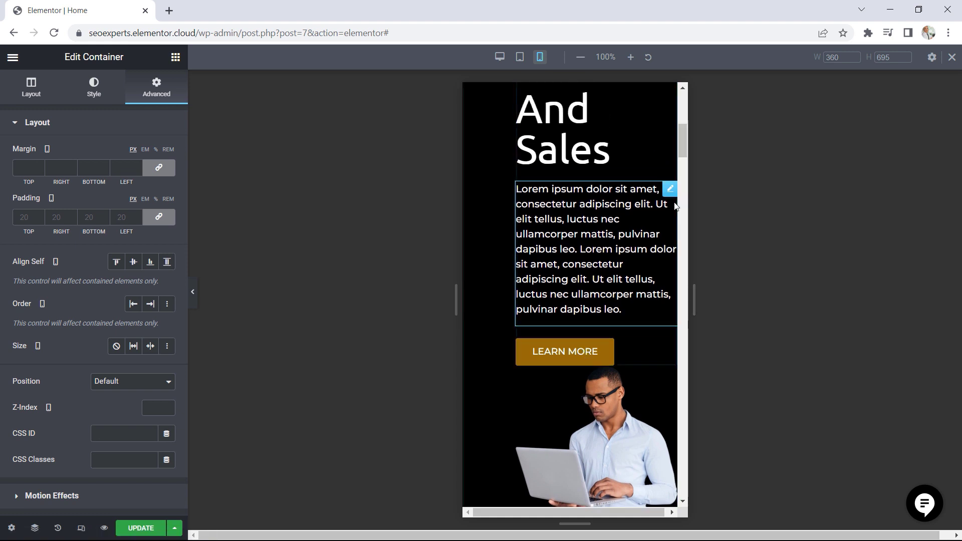
drag(682, 142, 681, 161)
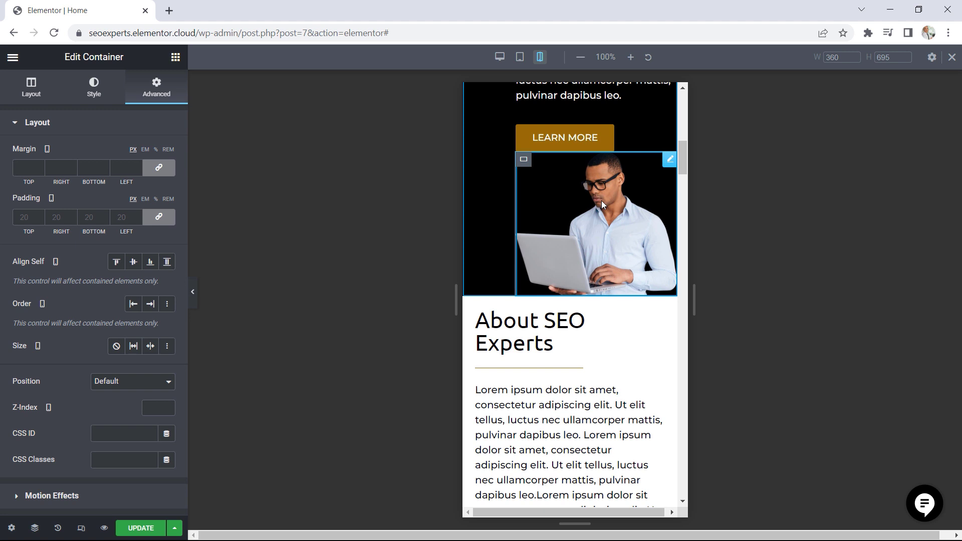
Hide the hero section's container holding the image of the man with a laptop on mobile
click(531, 164)
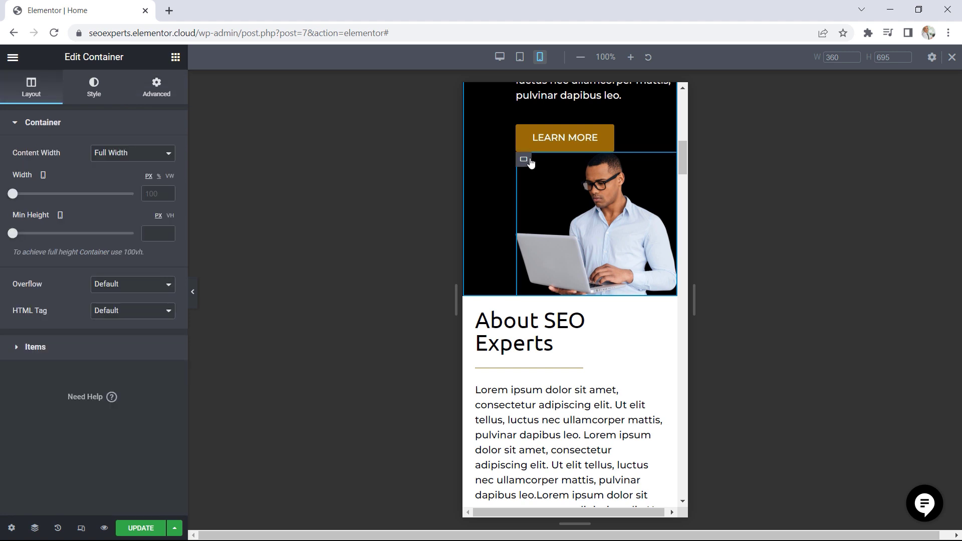
click(158, 92)
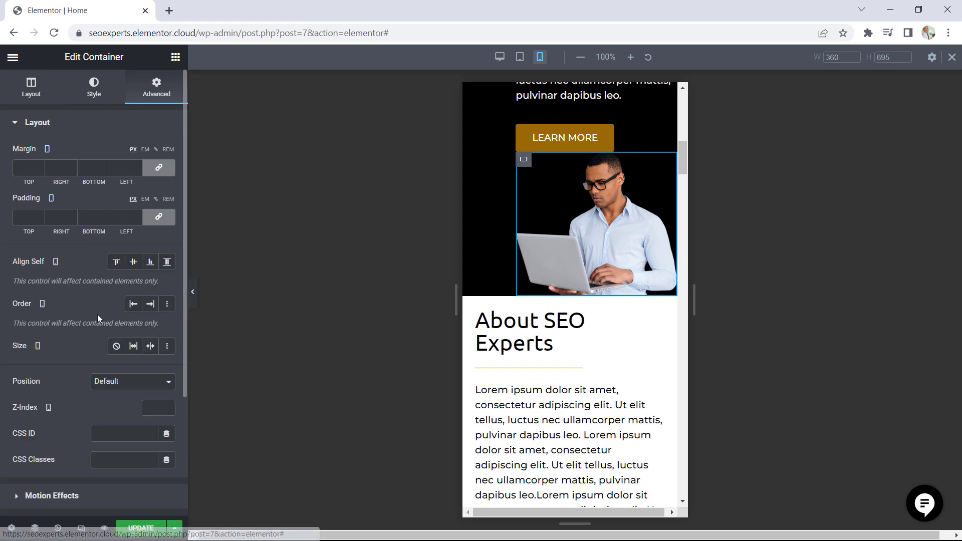
scroll(97, 314, down, 3)
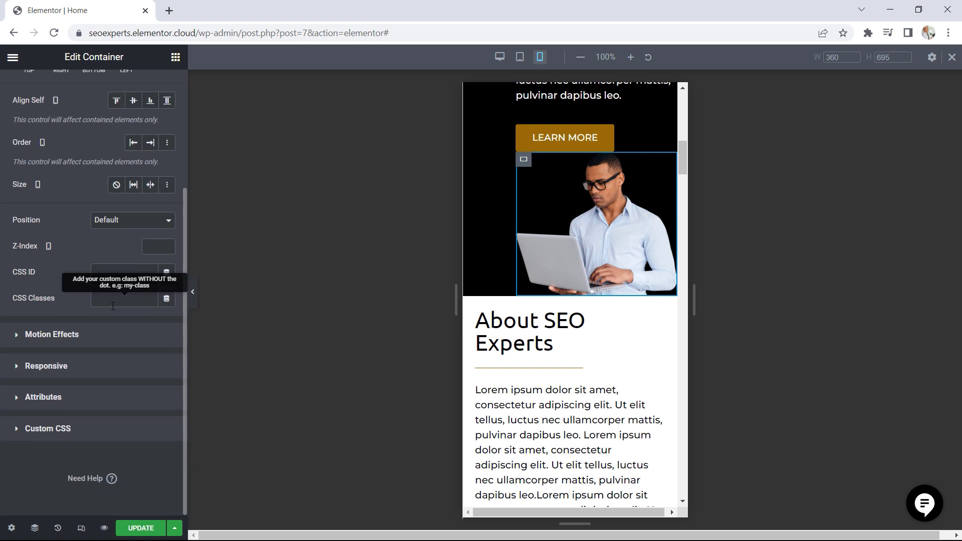
click(62, 368)
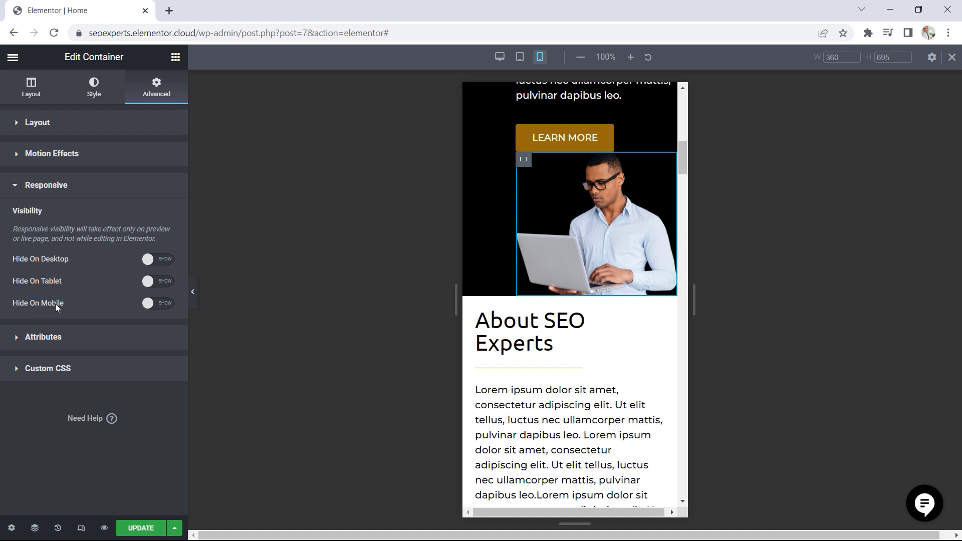
click(165, 306)
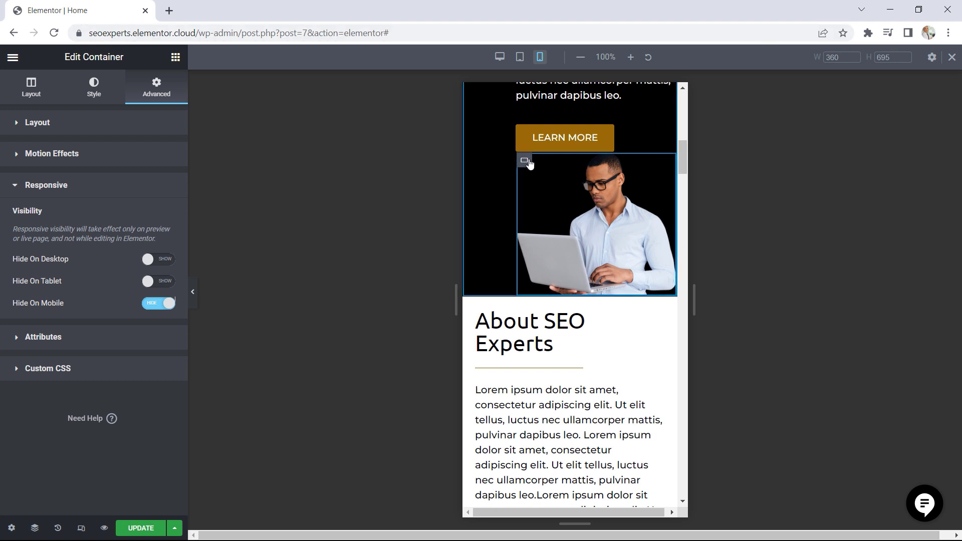
Return the preview to tablet, check the page down to the footer, and open the footer for editing, saving the page changes
click(519, 58)
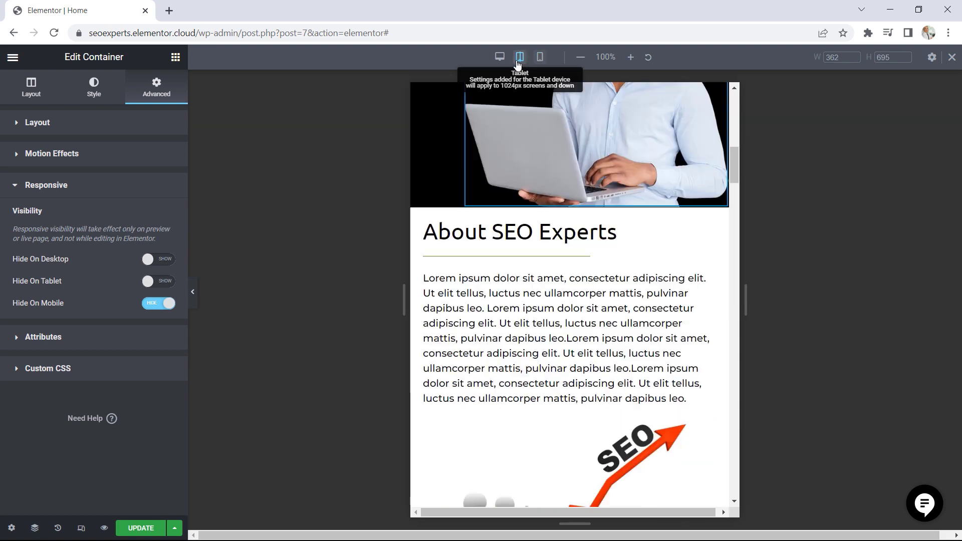
drag(810, 205, 799, 509)
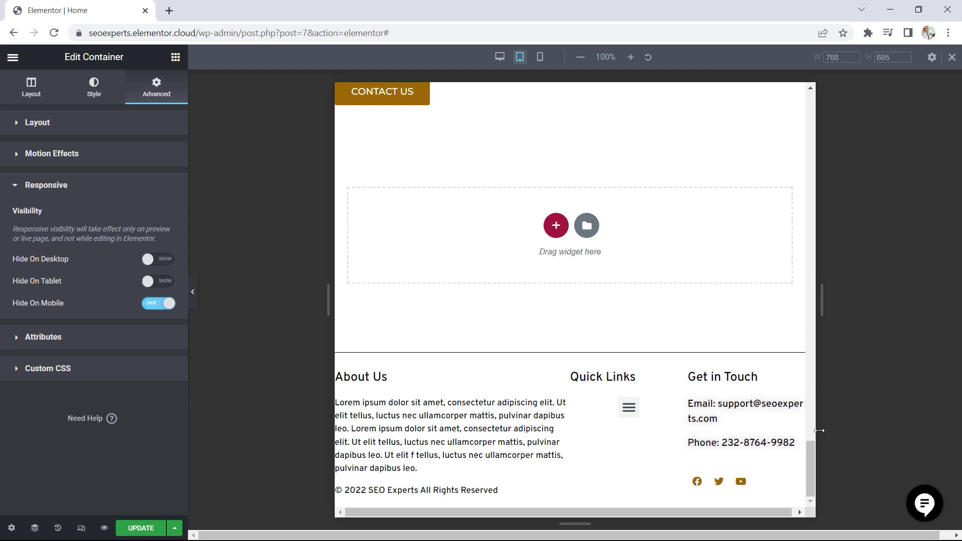
drag(811, 463, 806, 107)
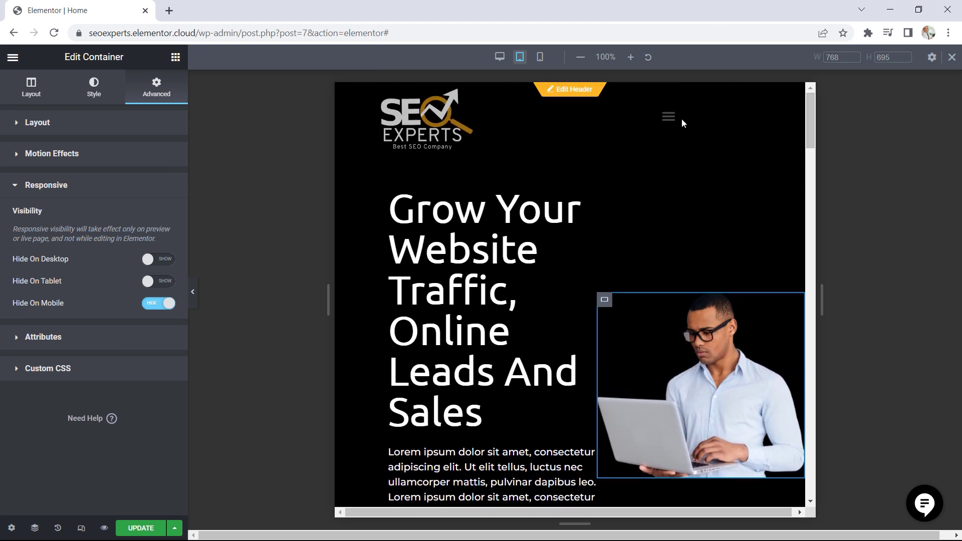
drag(810, 129, 810, 481)
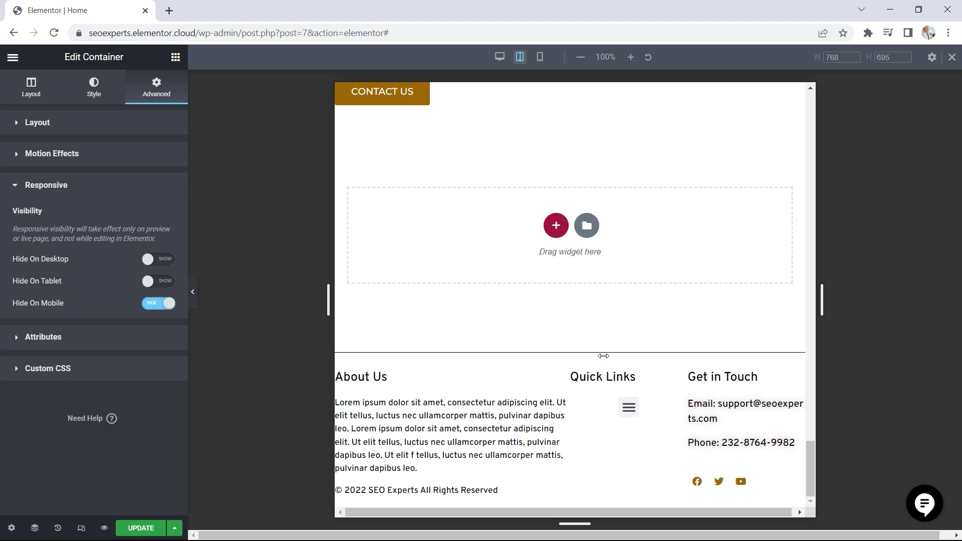
click(578, 341)
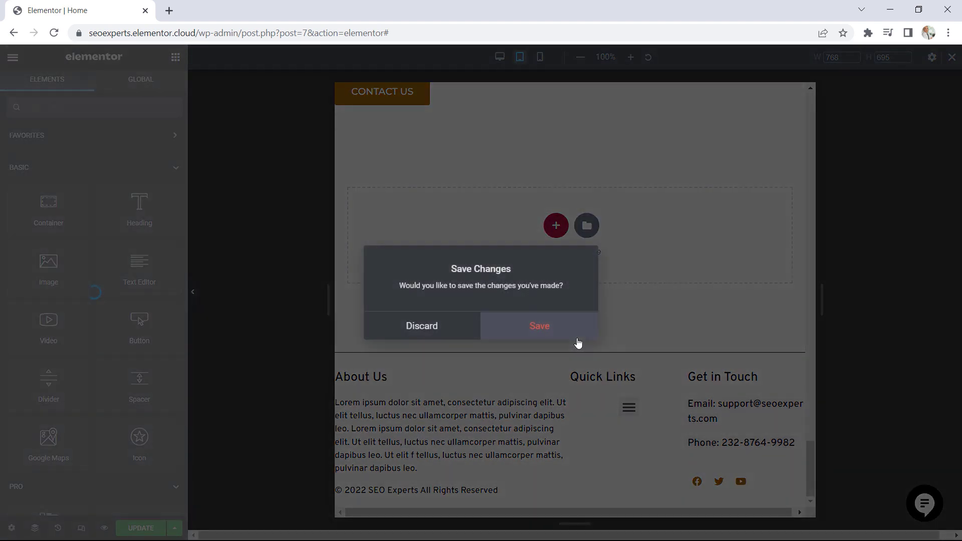
click(550, 329)
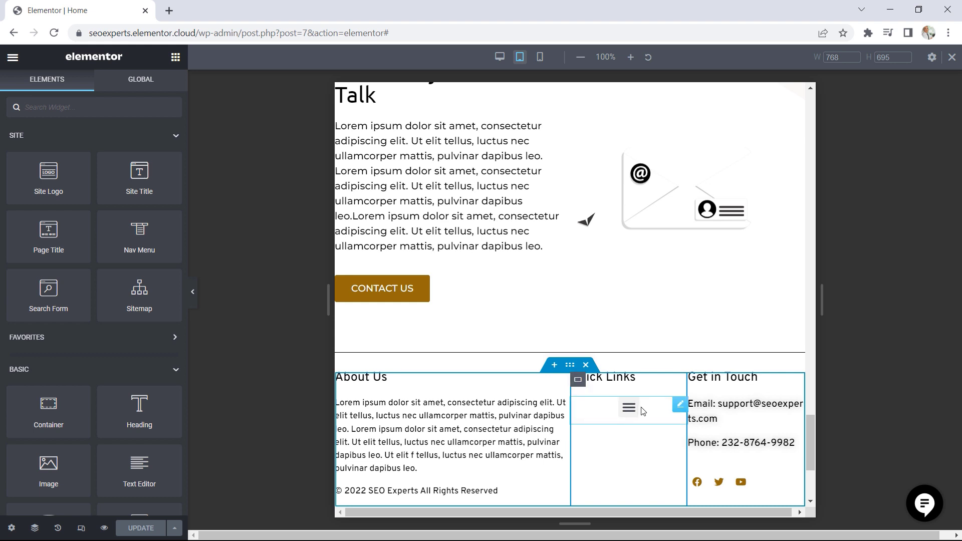
Set the mobile dropdown breakpoint of the footer's Quick Links menu to Mobile (> 767px)
click(681, 405)
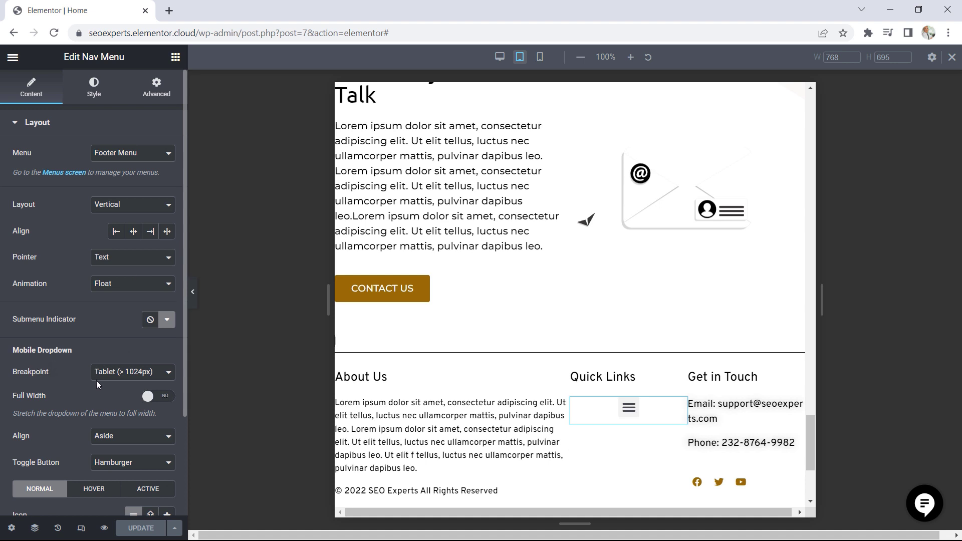
click(114, 376)
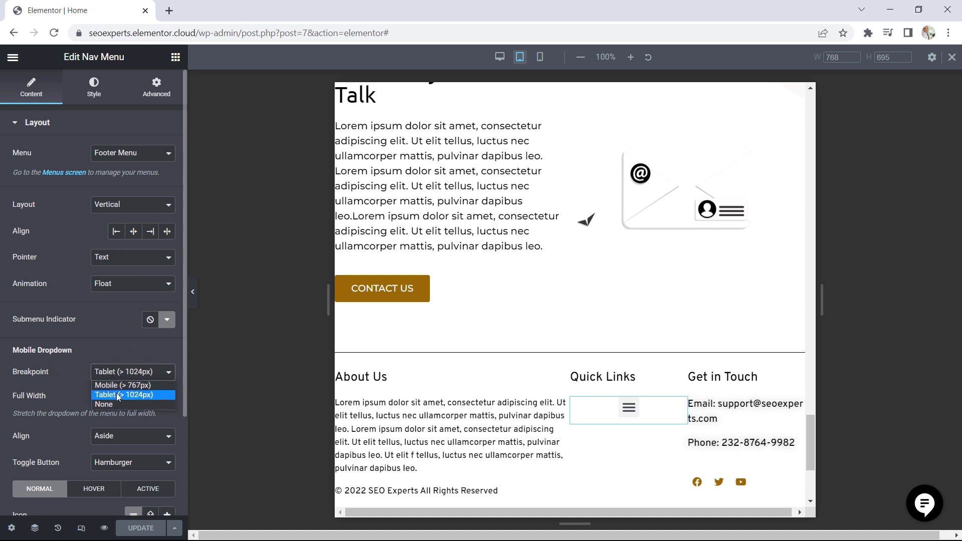
click(120, 385)
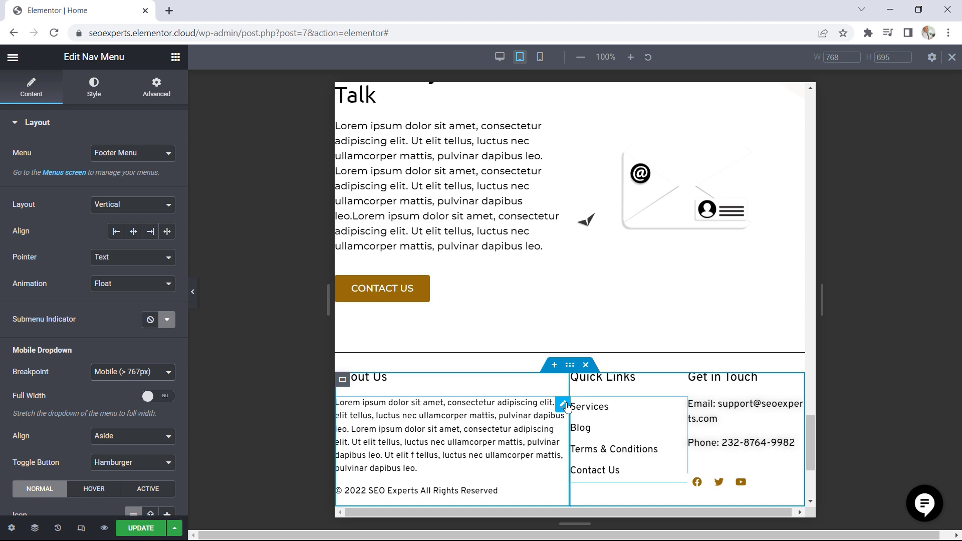
Set the footer container's padding to 20 px on all sides for mobile
click(541, 65)
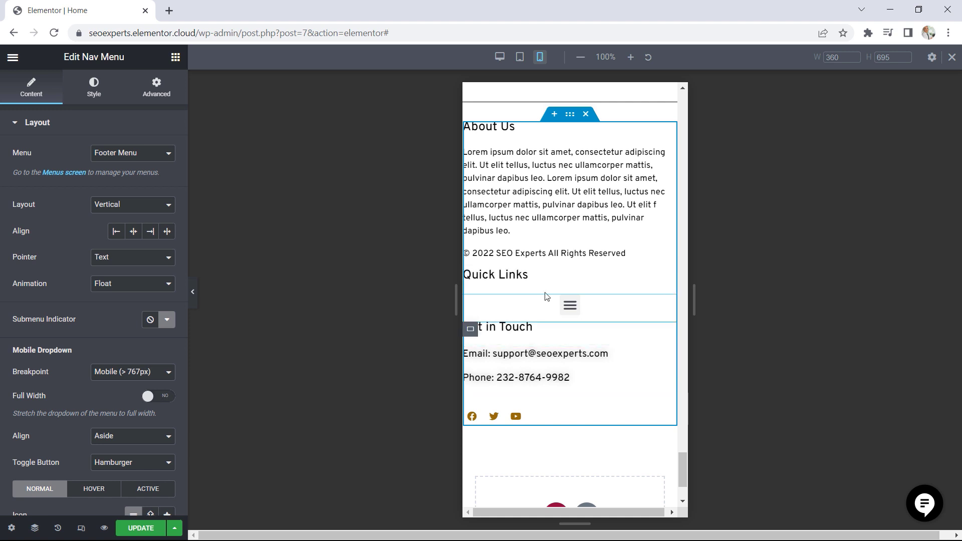
click(572, 117)
click(157, 88)
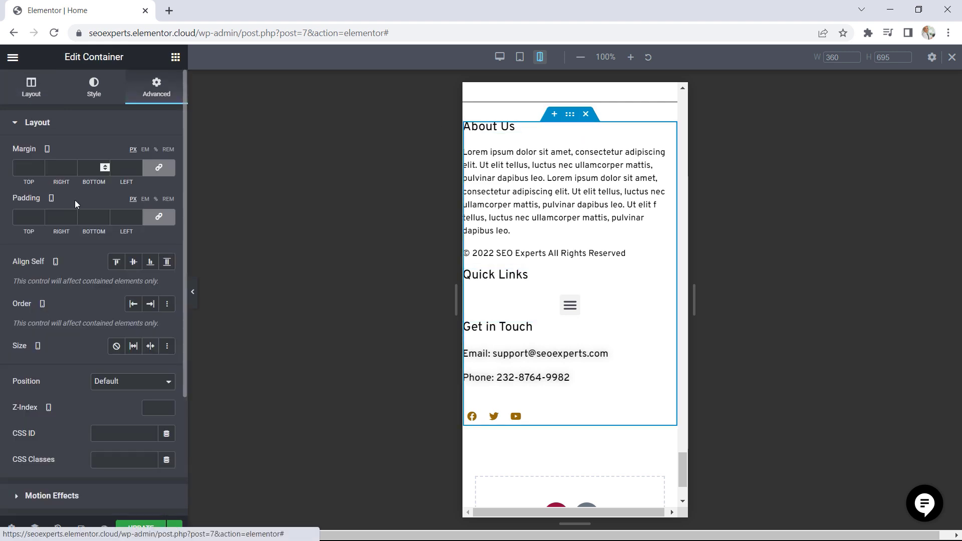
click(32, 224)
text(20)
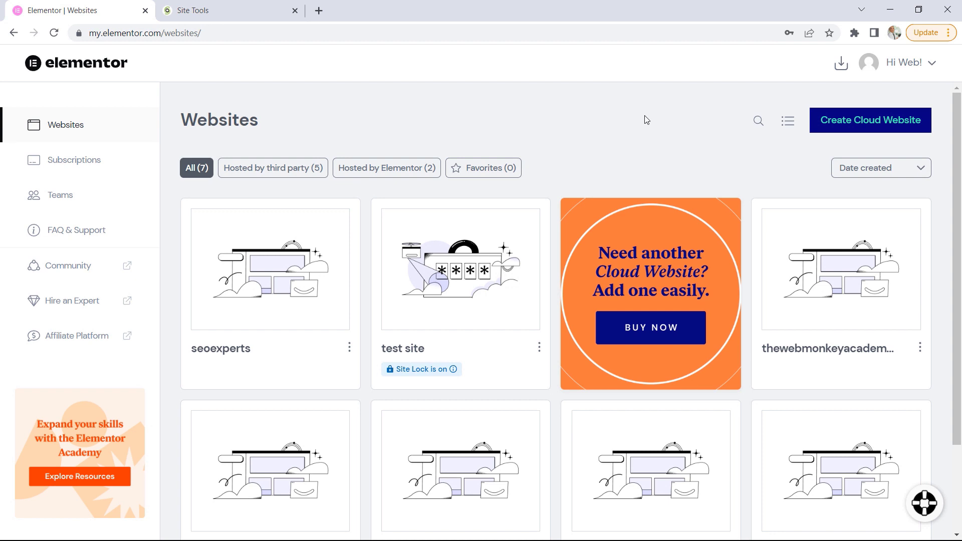
Open the seoexperts site's management page in the Elementor account and start adding a custom domain, continuing past the DNS record instructions
mouse_move(266, 274)
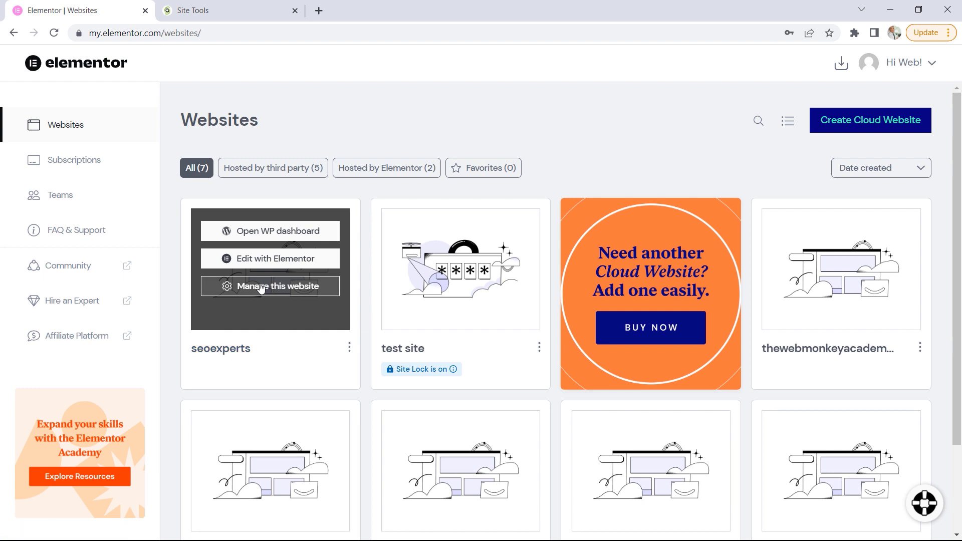
click(283, 291)
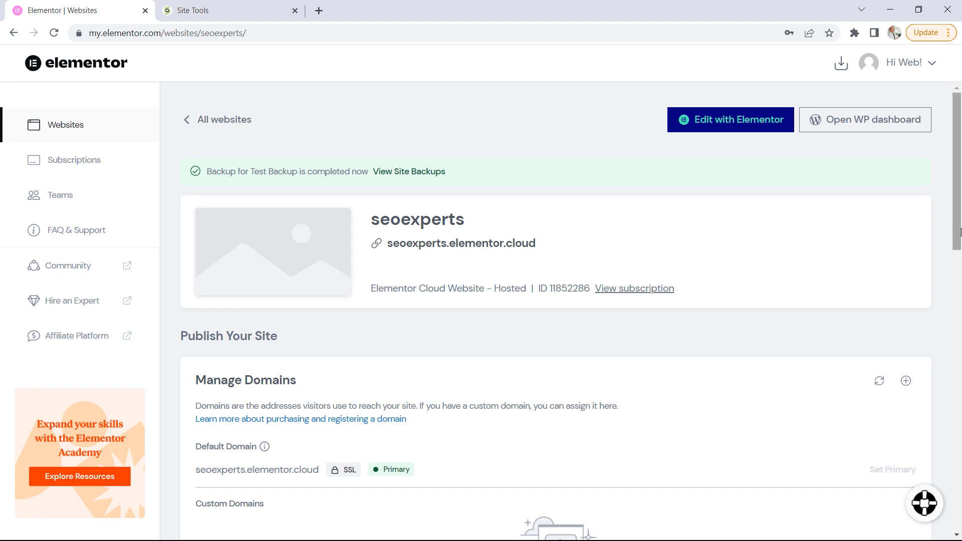
drag(956, 232, 955, 307)
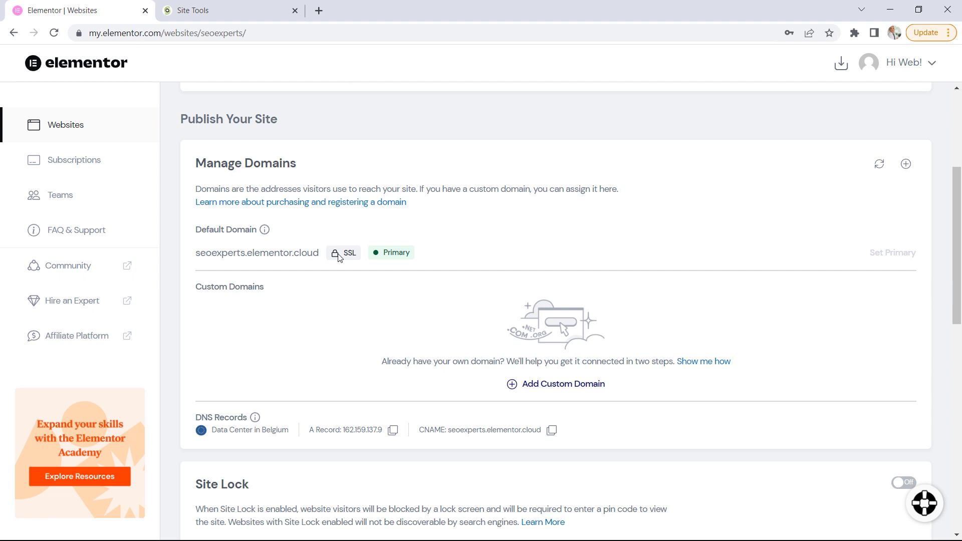
click(564, 393)
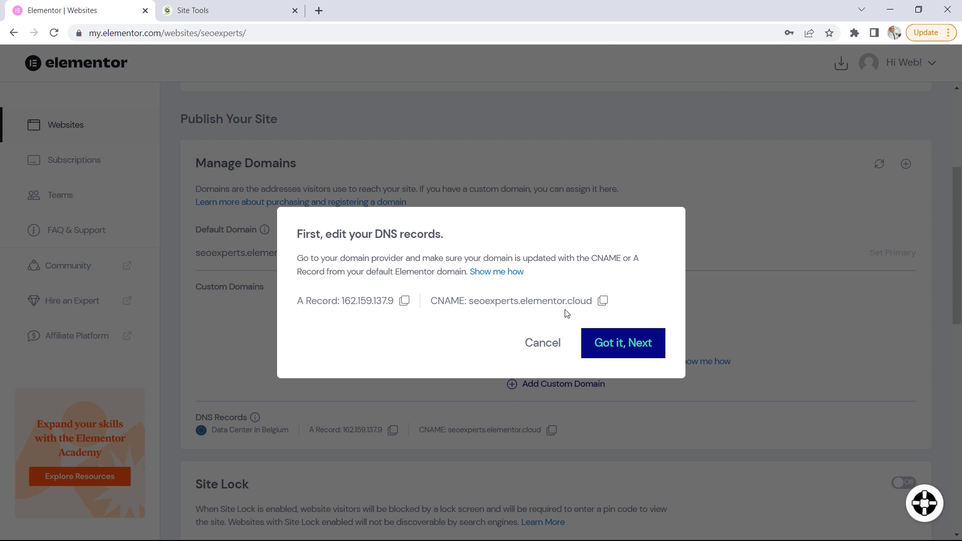
click(617, 346)
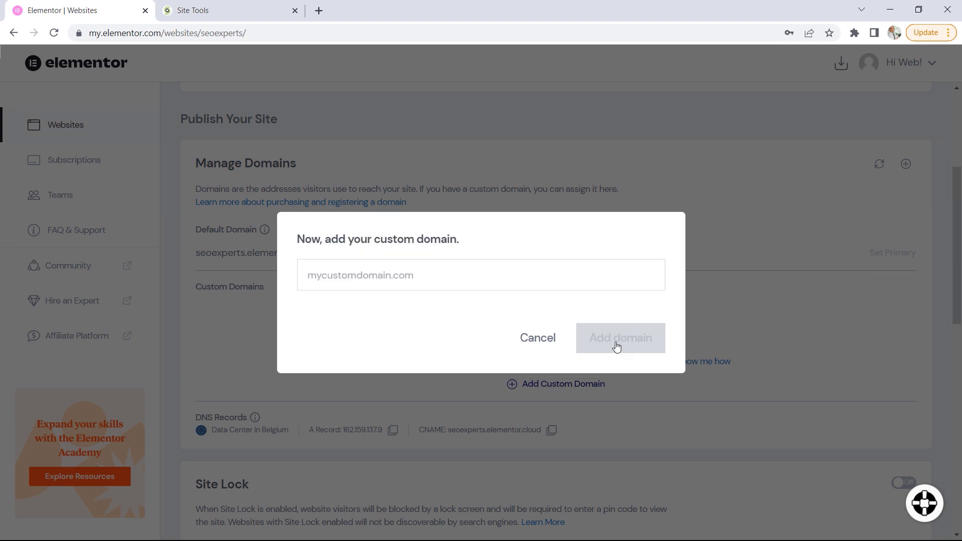
Switch to SiteGround's Site Tools and copy the domain name coursetyrant.com
click(206, 12)
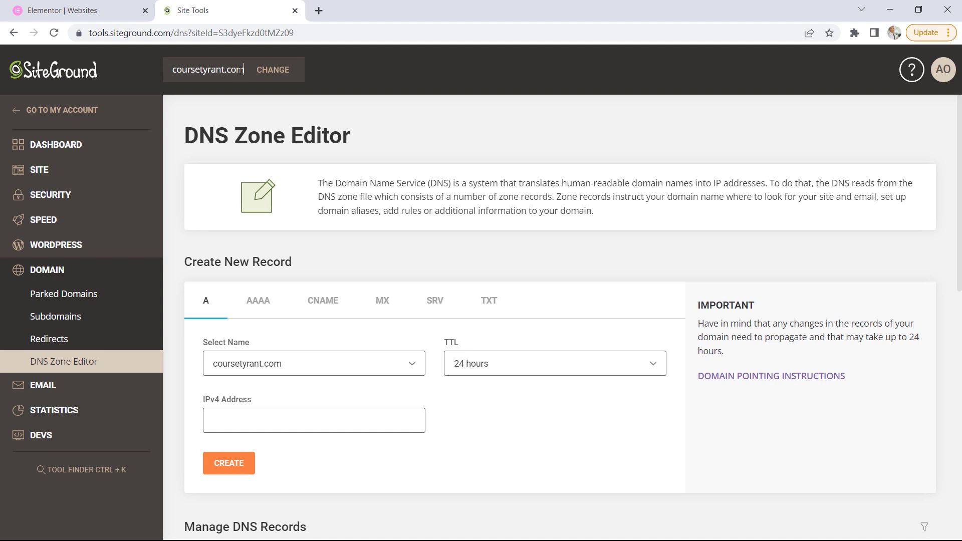
drag(243, 71, 176, 71)
click(206, 71)
drag(245, 72, 172, 72)
right_click(186, 70)
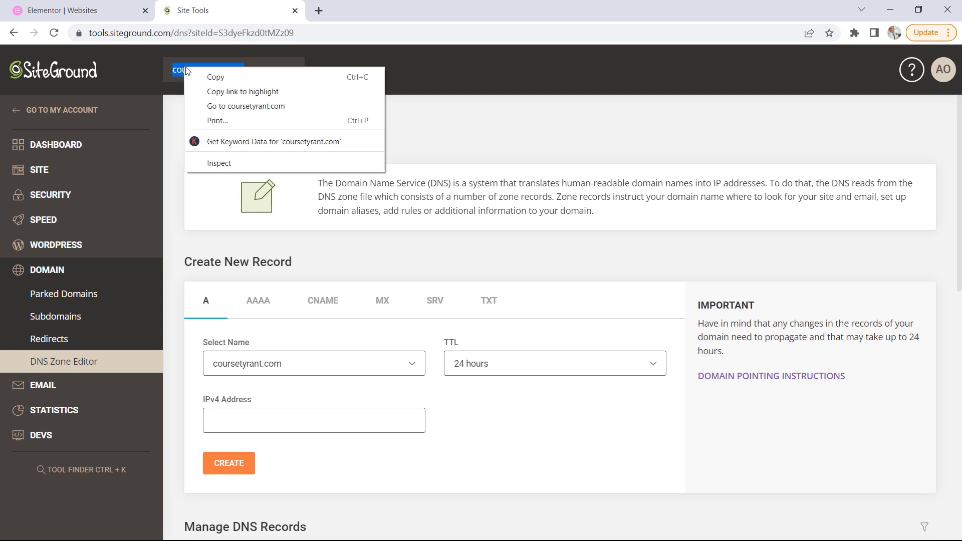
click(208, 78)
click(80, 10)
click(365, 280)
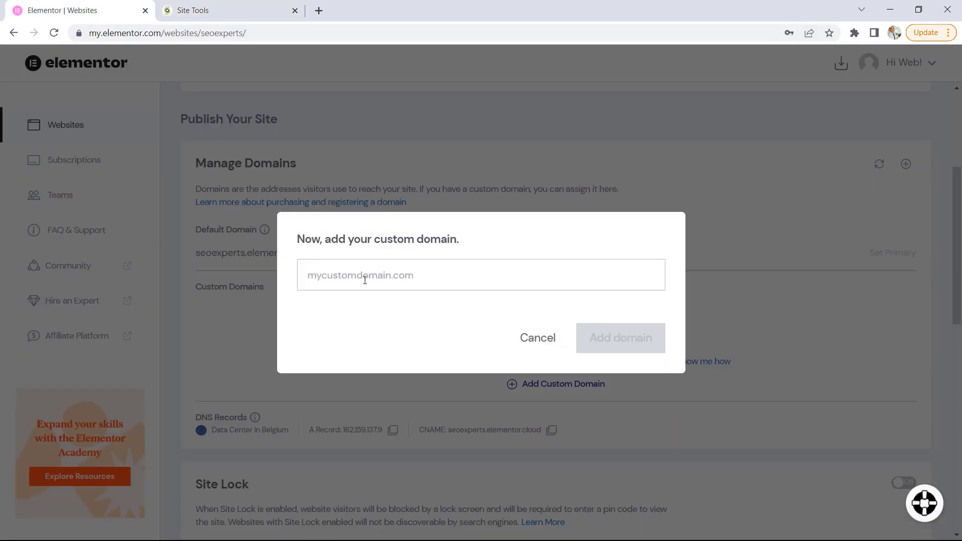
right_click(353, 276)
click(387, 372)
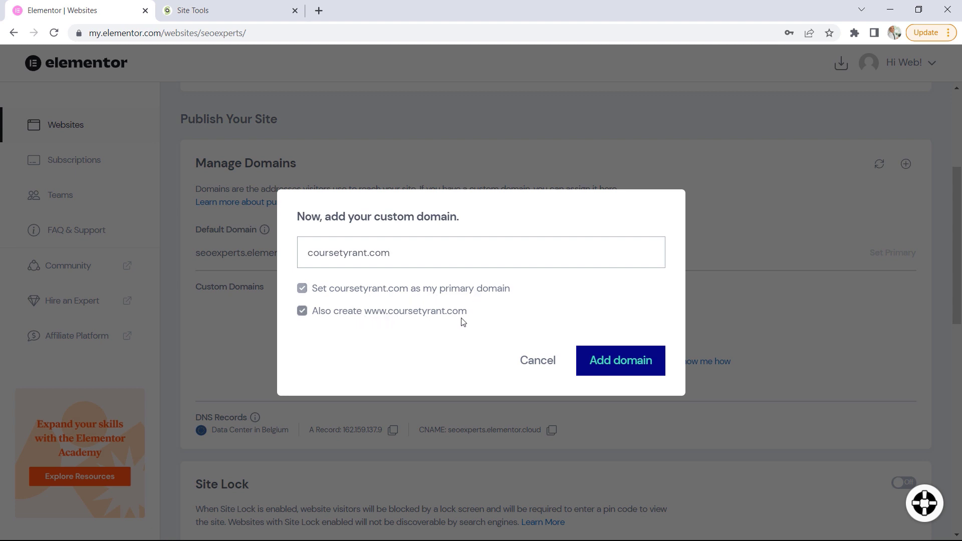
click(621, 362)
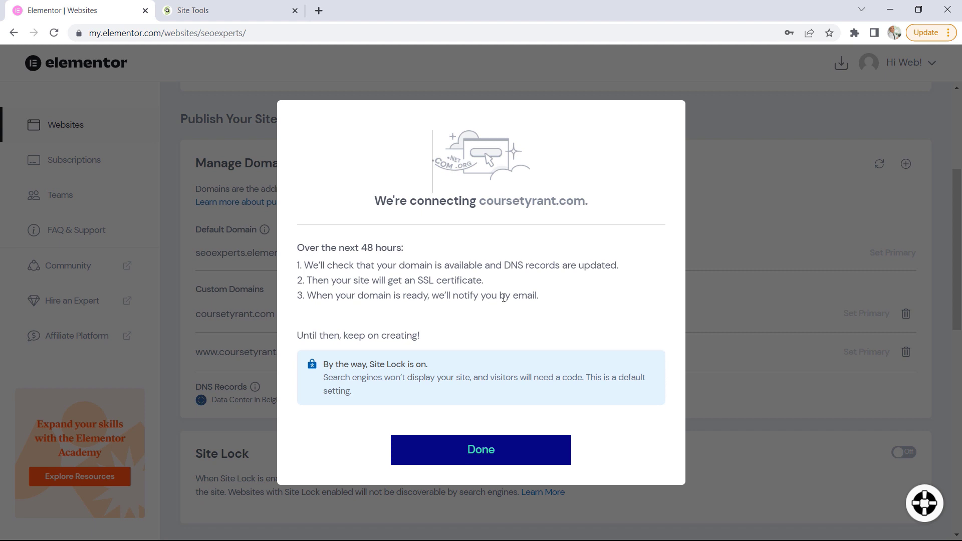
click(480, 449)
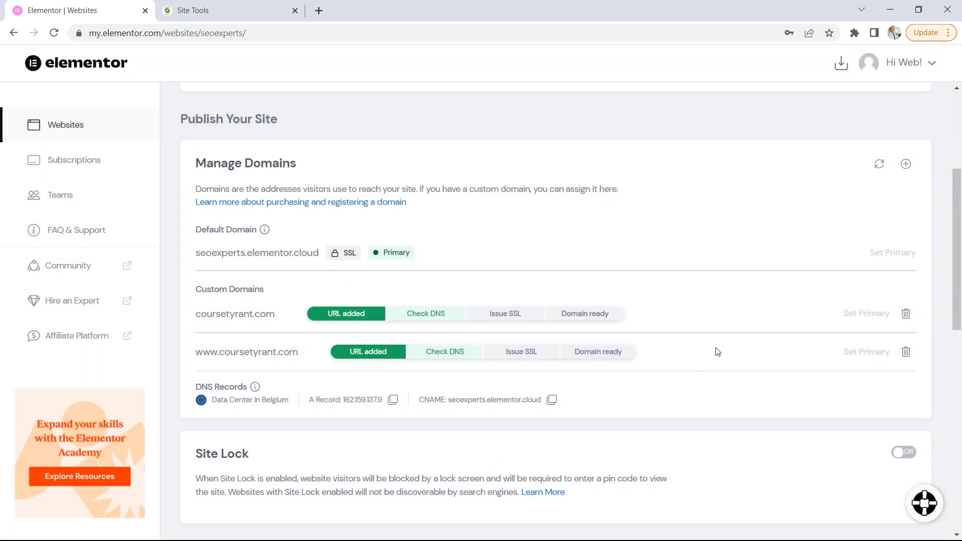
scroll(717, 351, down, 1)
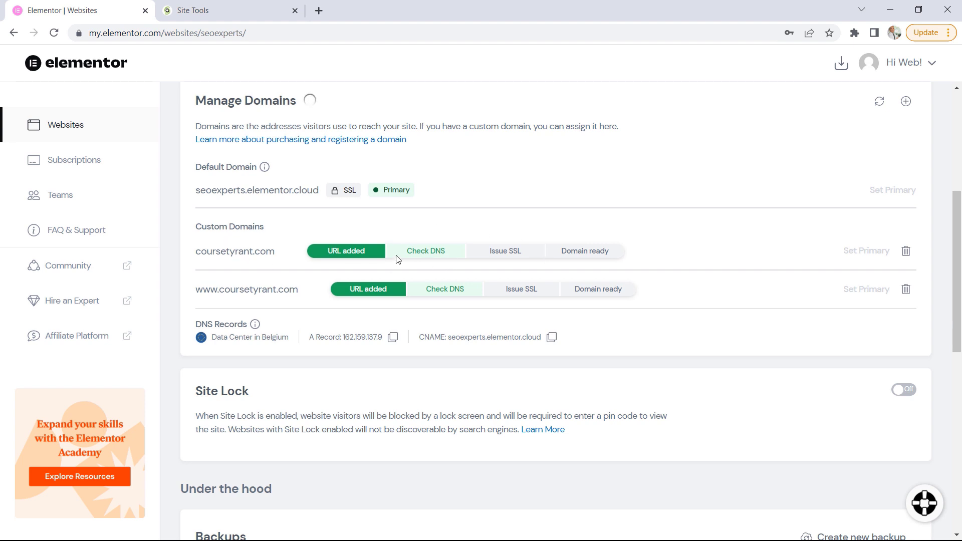
Switch to SiteGround's DNS Zone Editor and open the A record of coursetyrant.com for editing
click(224, 11)
click(240, 73)
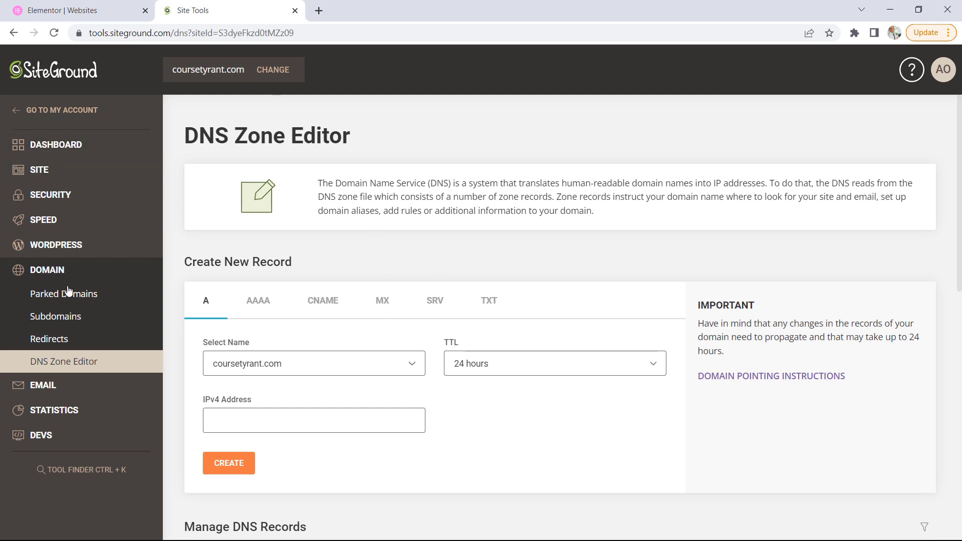
scroll(663, 332, down, 8)
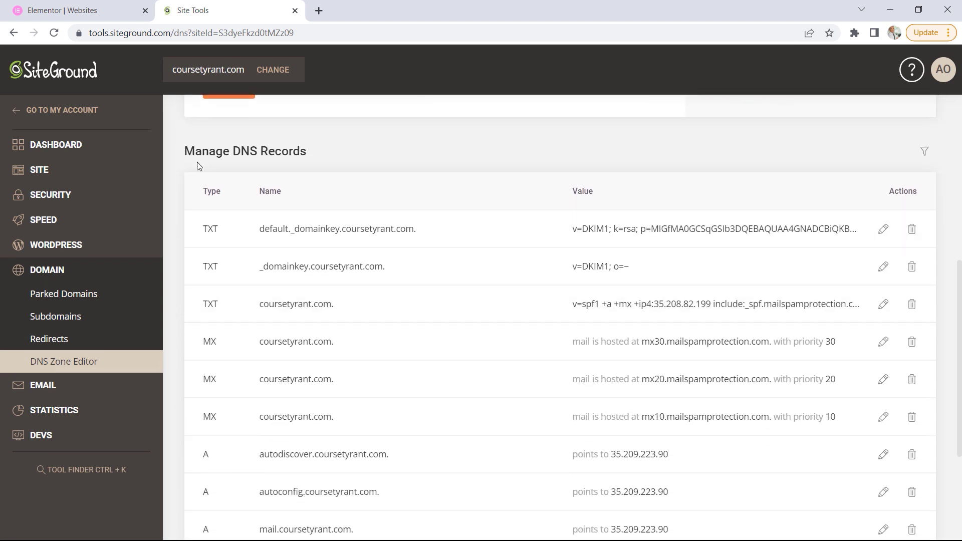
scroll(504, 245, down, 4)
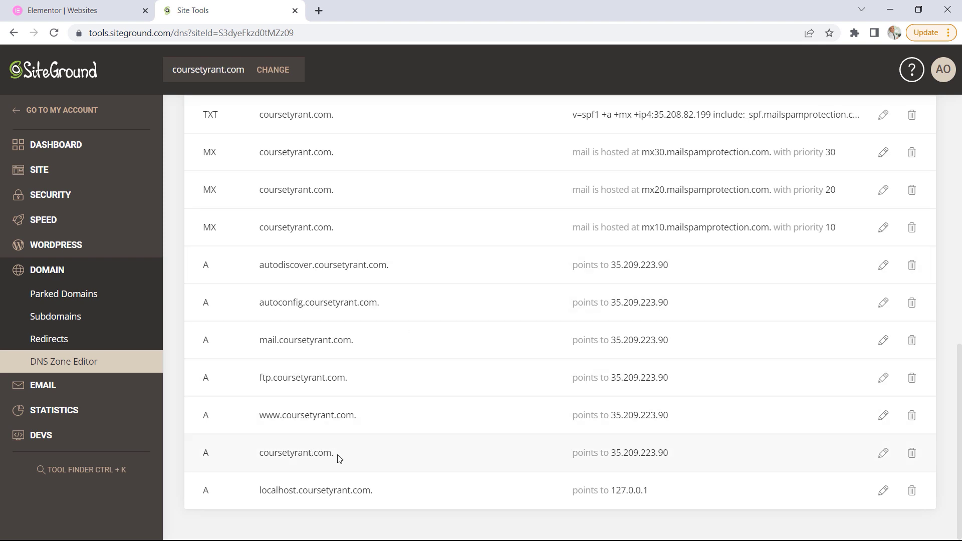
drag(335, 456, 256, 456)
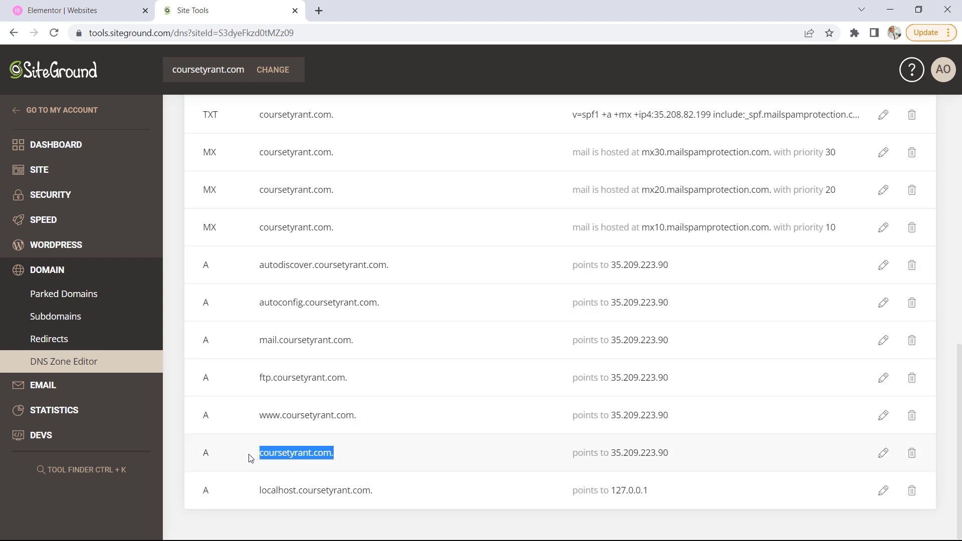
click(884, 458)
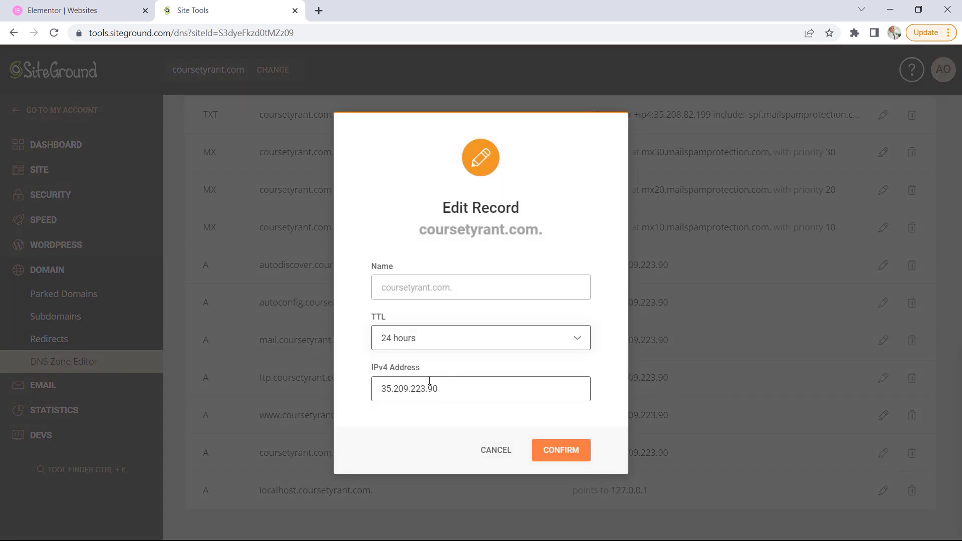
Compare the coursetyrant.com record with the A record and CNAME values in the Elementor account, and cancel the record edit
click(74, 10)
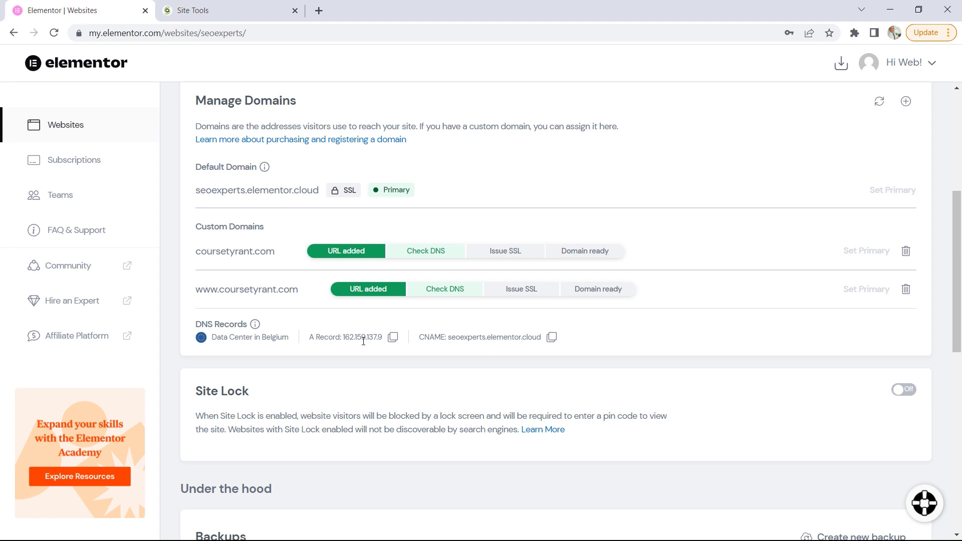
click(223, 15)
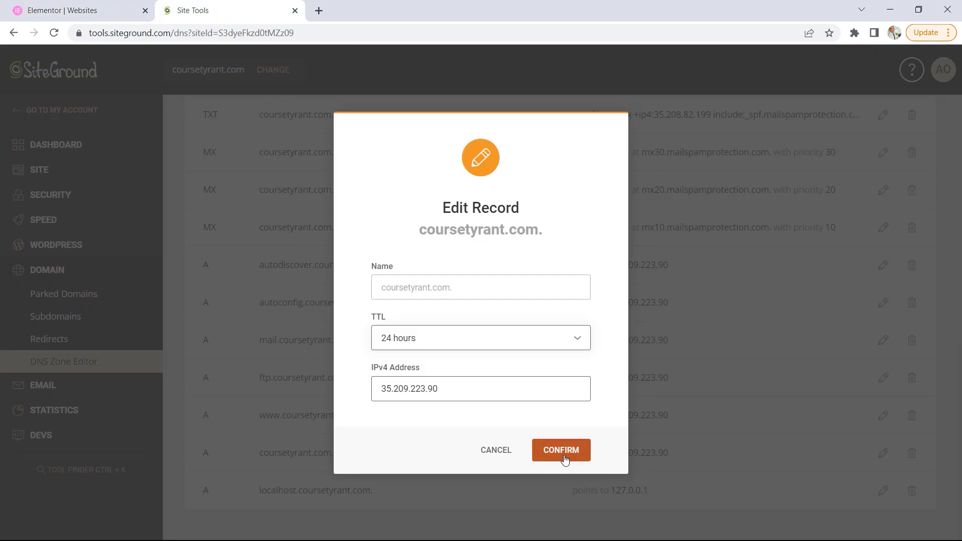
click(125, 11)
click(201, 7)
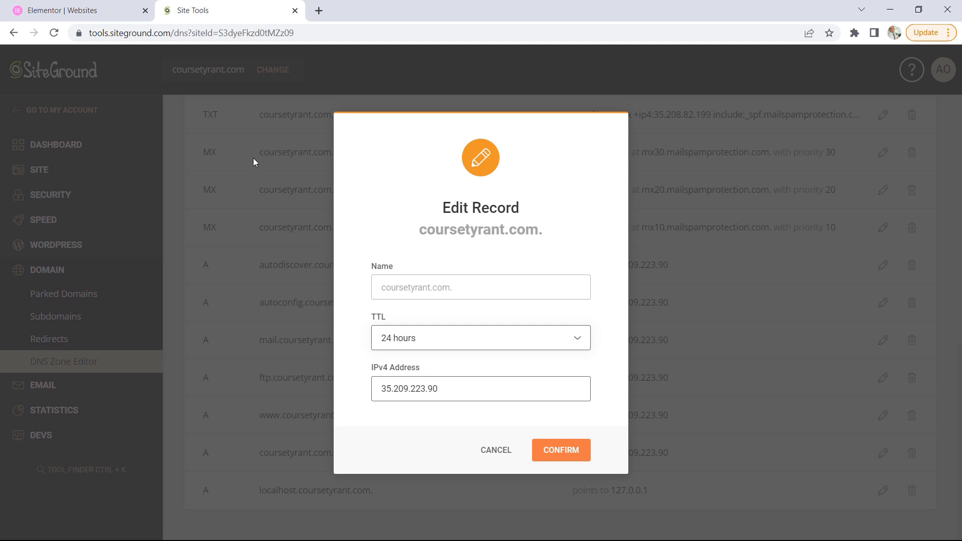
click(85, 9)
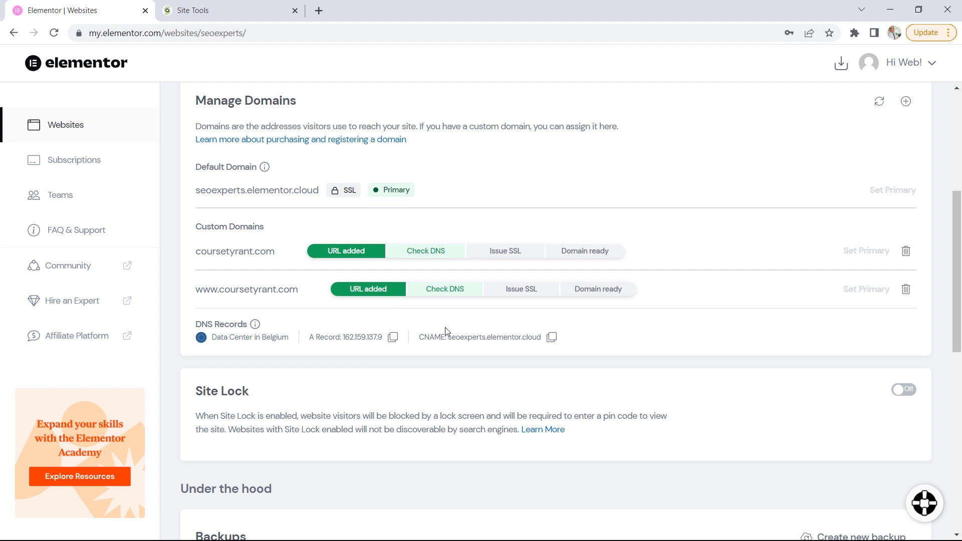
click(229, 10)
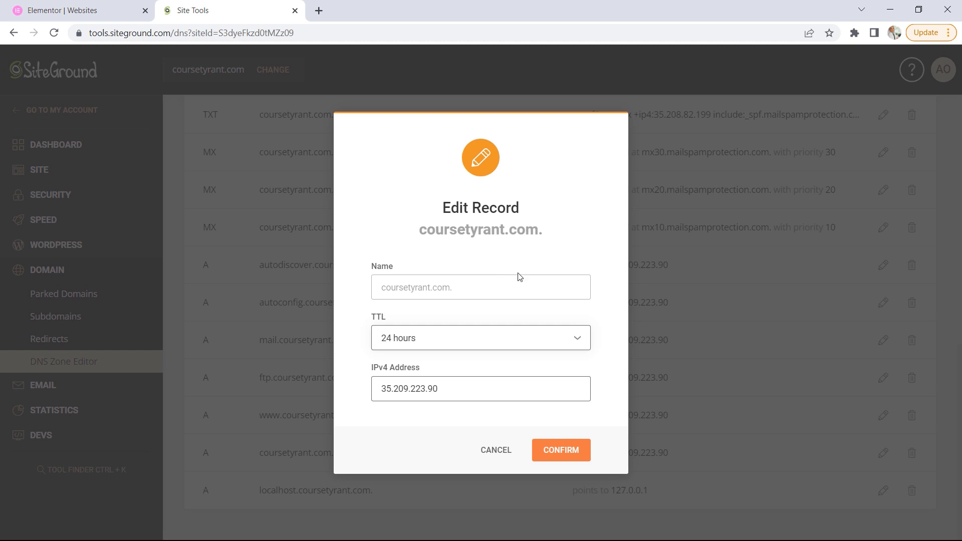
click(495, 450)
Return to the Elementor account and create a new site backup named Test 2 Backup
click(130, 4)
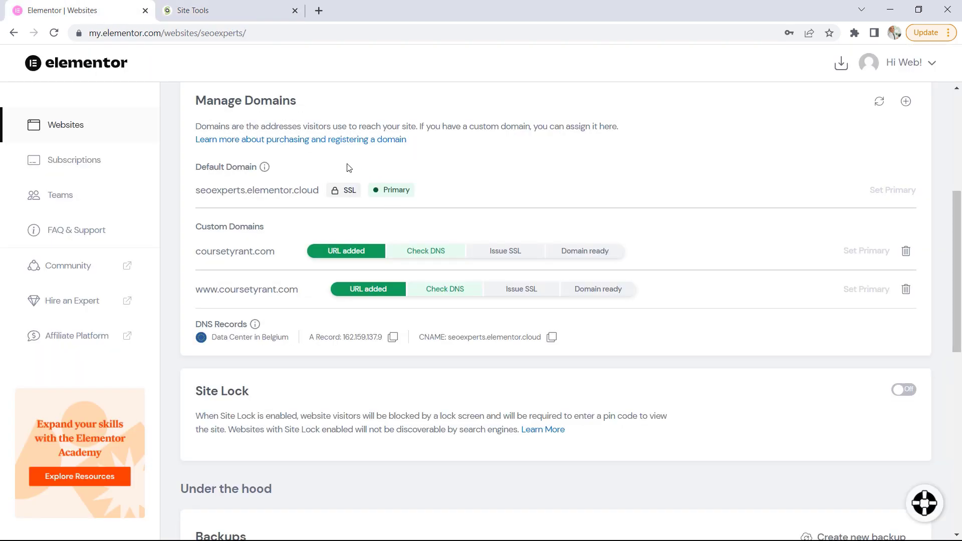
scroll(587, 229, down, 3)
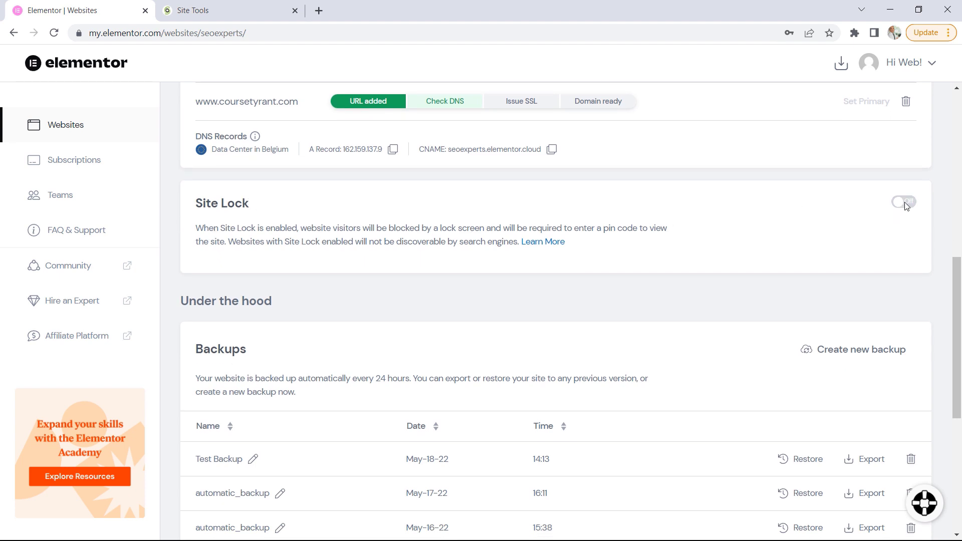
scroll(740, 236, down, 1)
scroll(741, 236, down, 2)
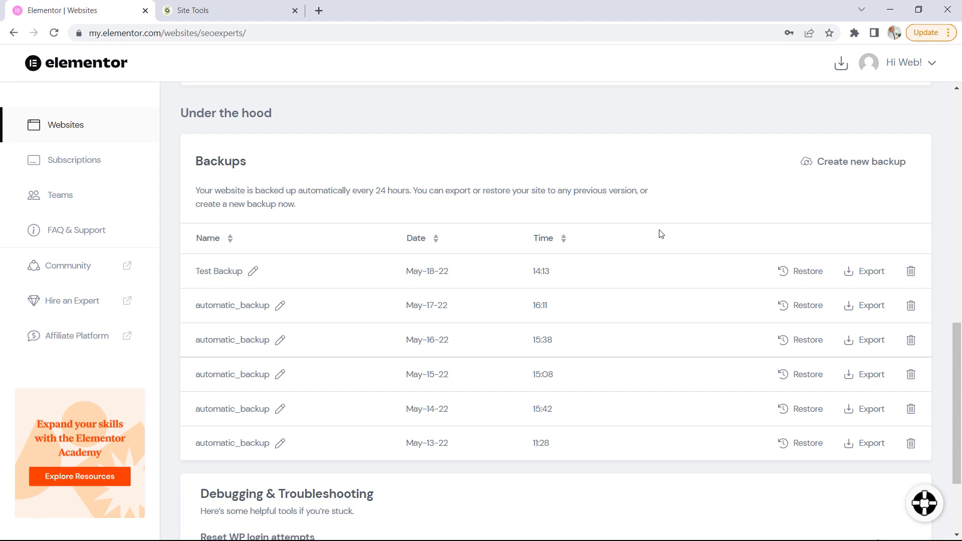
click(847, 164)
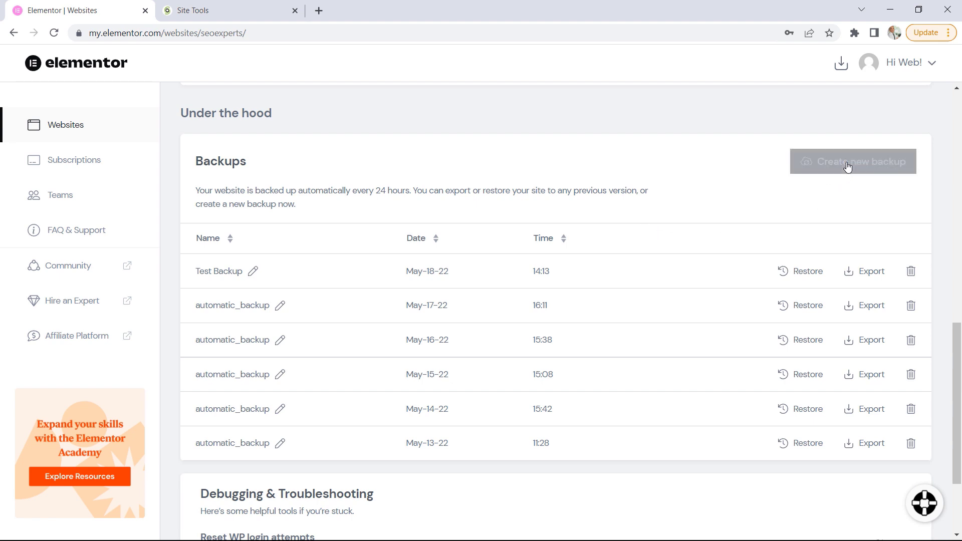
click(426, 272)
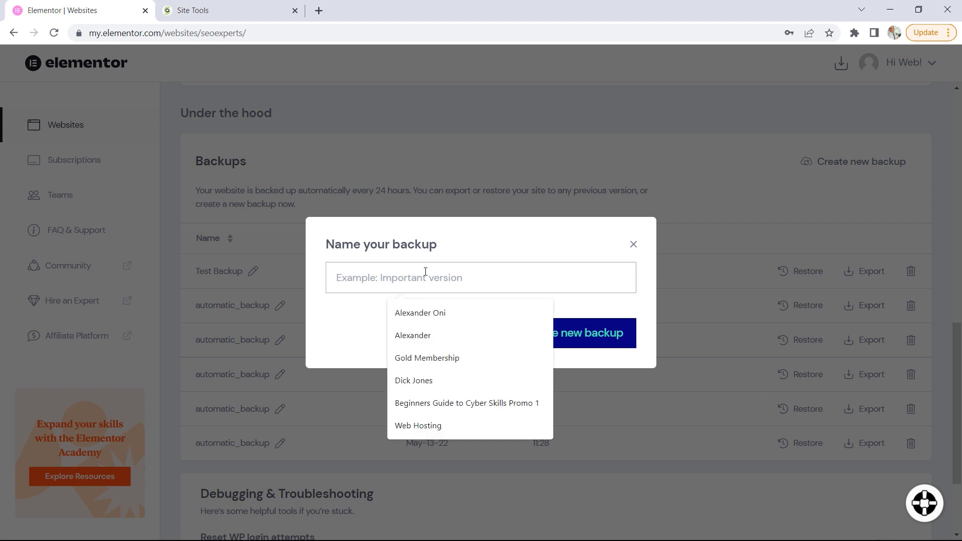
text(Test)
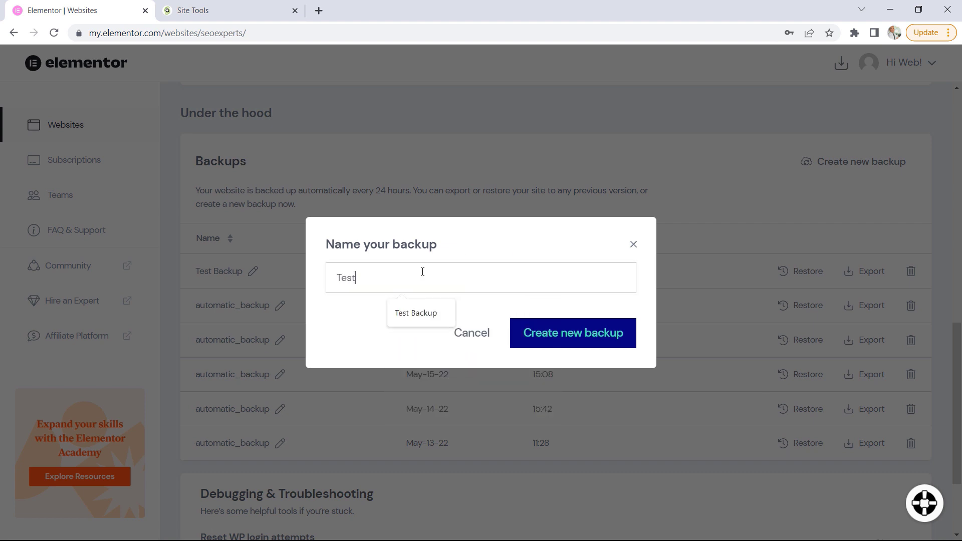
text( 2 Backup)
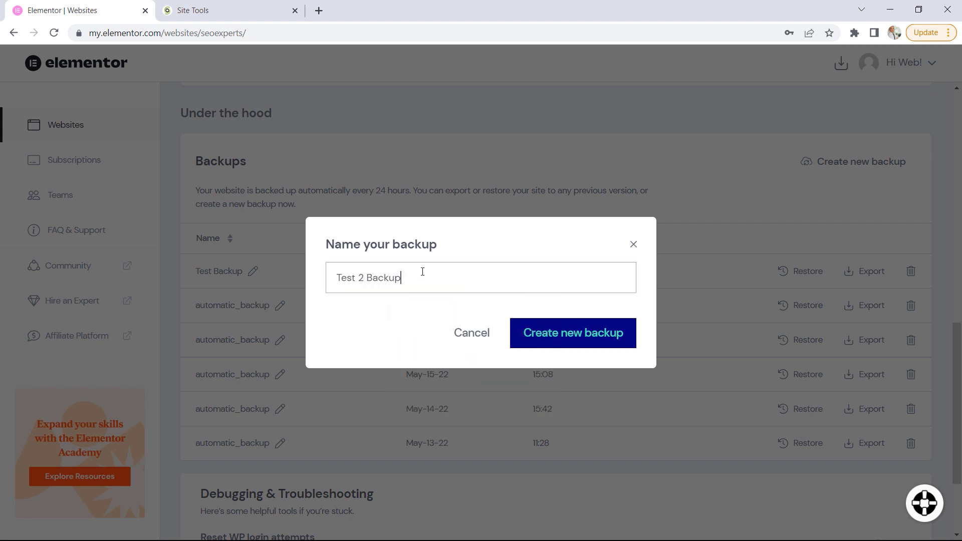
click(560, 338)
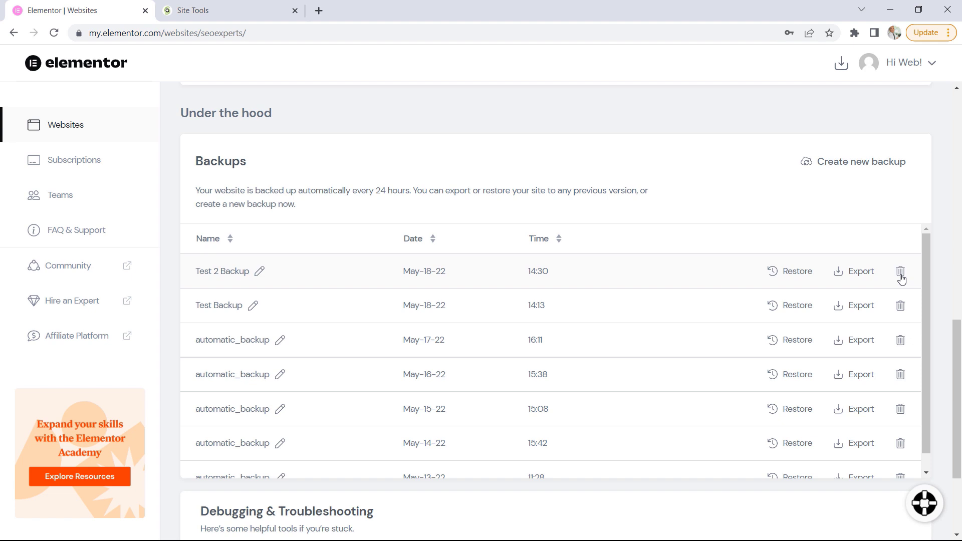
Start restoring Test 2 Backup with all three acknowledgements accepted, and cancel the restore
click(797, 271)
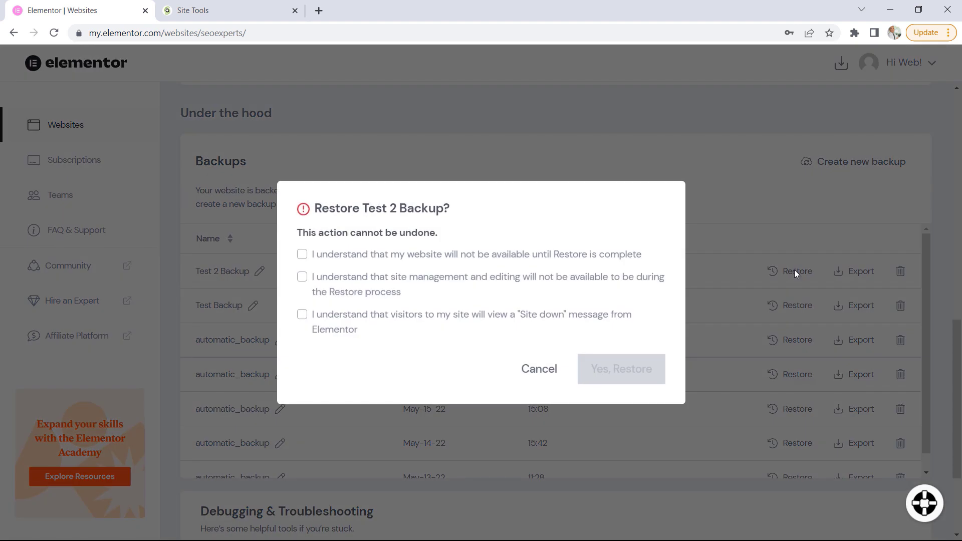
click(302, 254)
click(302, 278)
click(301, 314)
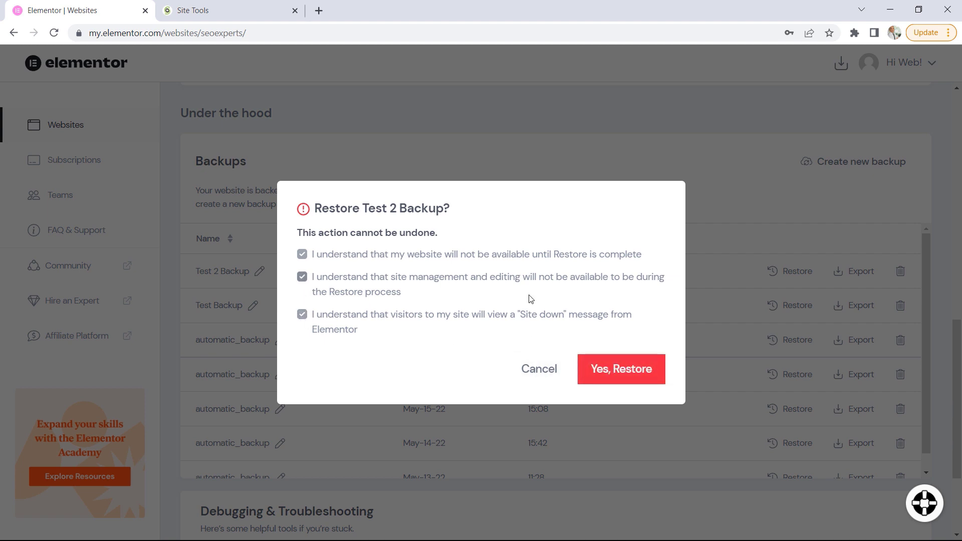
click(532, 370)
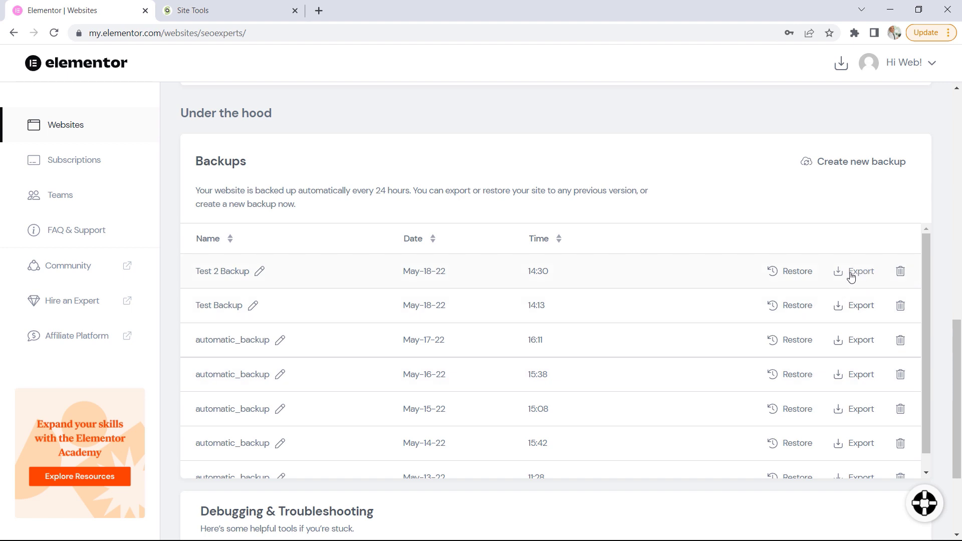
Examine the backup list and the Debugging & Troubleshooting options, and briefly open the Elementor Support chat
scroll(429, 279, down, 1)
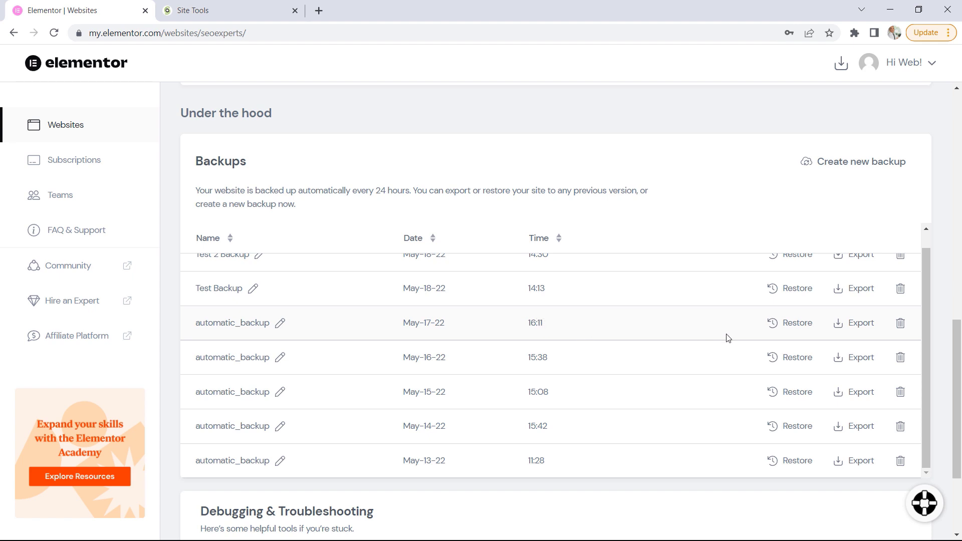
scroll(727, 337, down, 3)
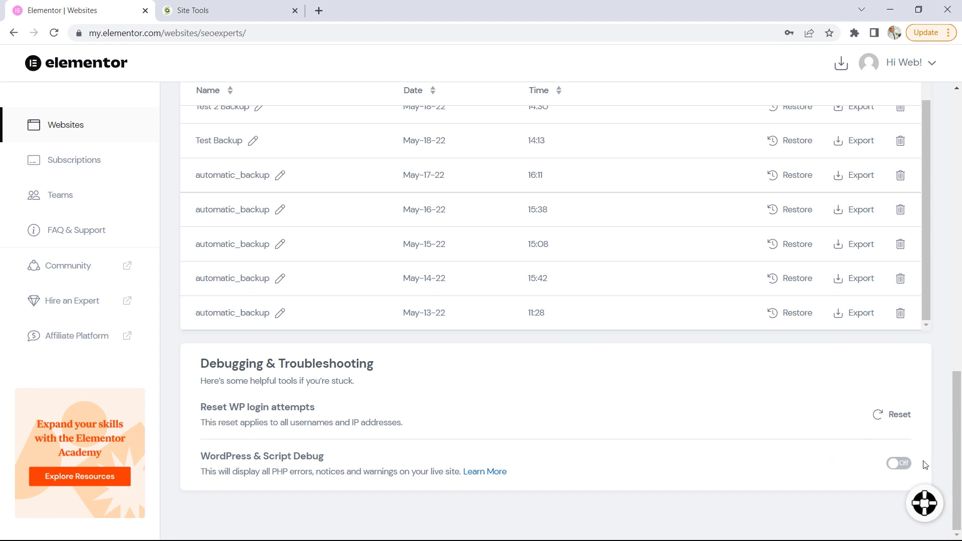
click(925, 504)
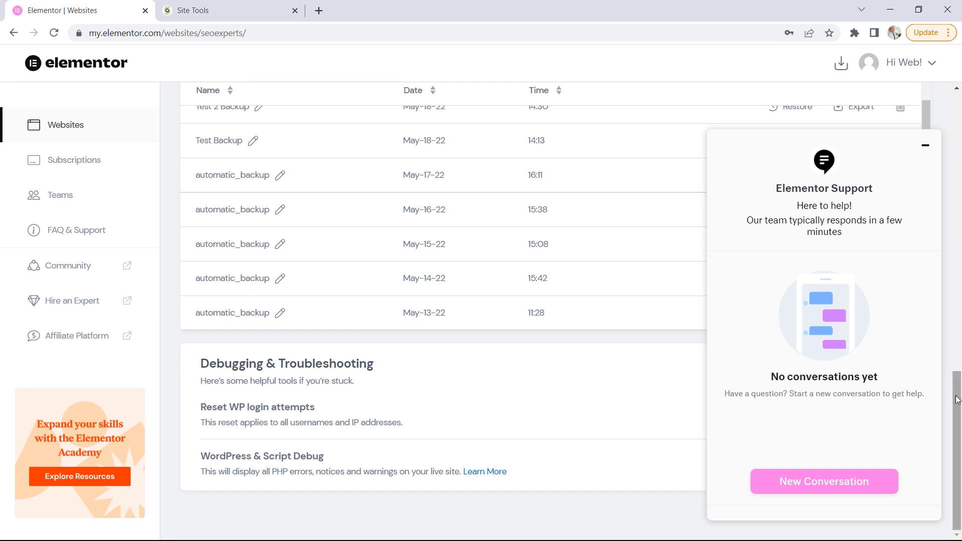
scroll(956, 401, up, 8)
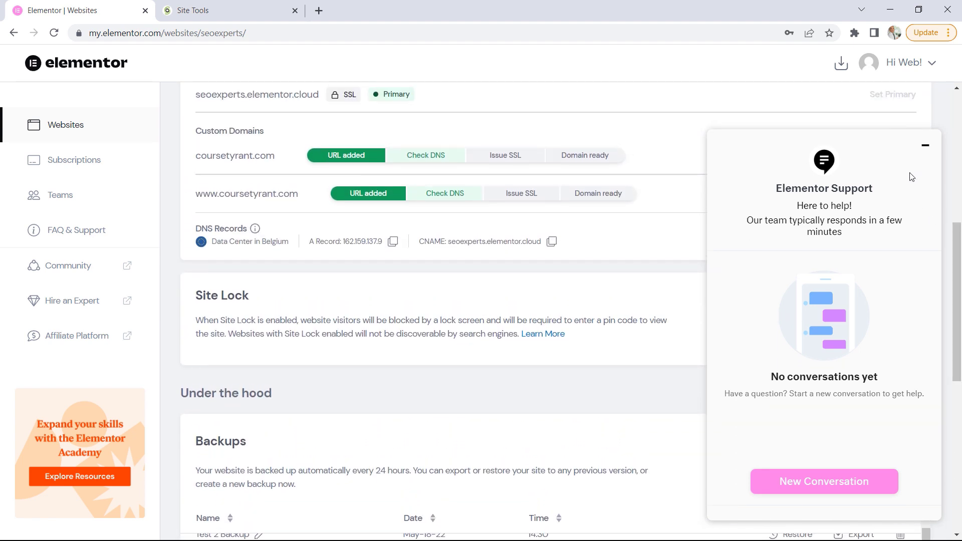
click(925, 146)
scroll(854, 283, up, 5)
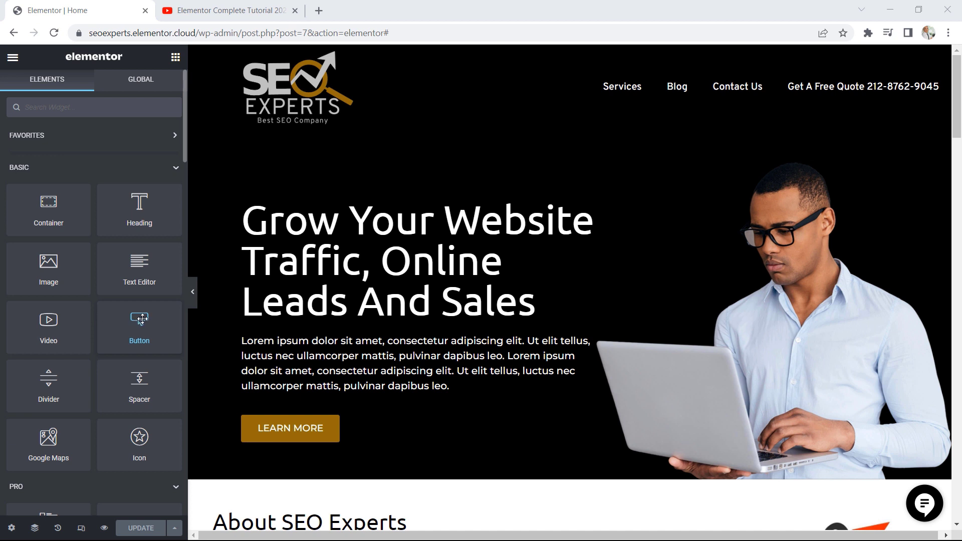
Examine the available widgets, from the Basic and Pro groups onward, in the home page's Elementor editor
scroll(107, 201, down, 2)
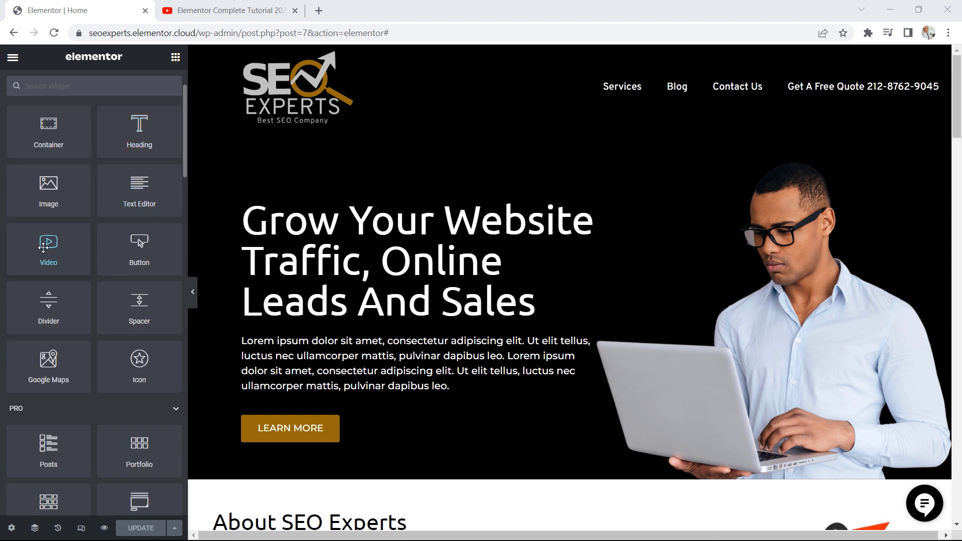
scroll(103, 273, down, 8)
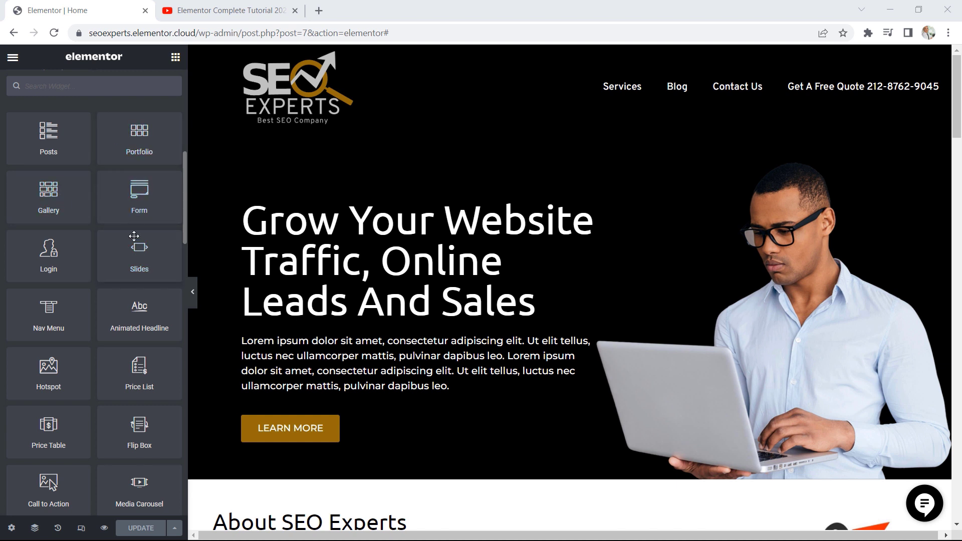
scroll(134, 279, down, 5)
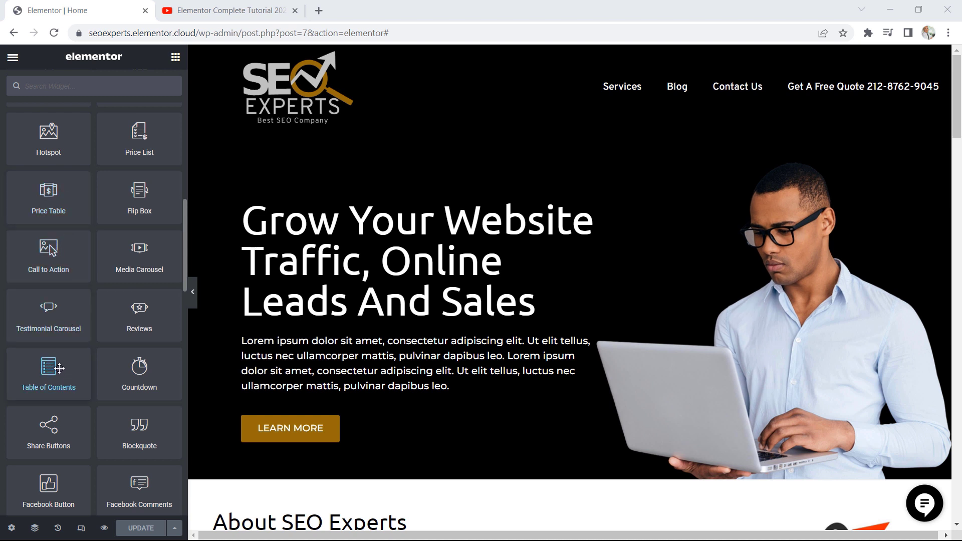
scroll(136, 351, down, 10)
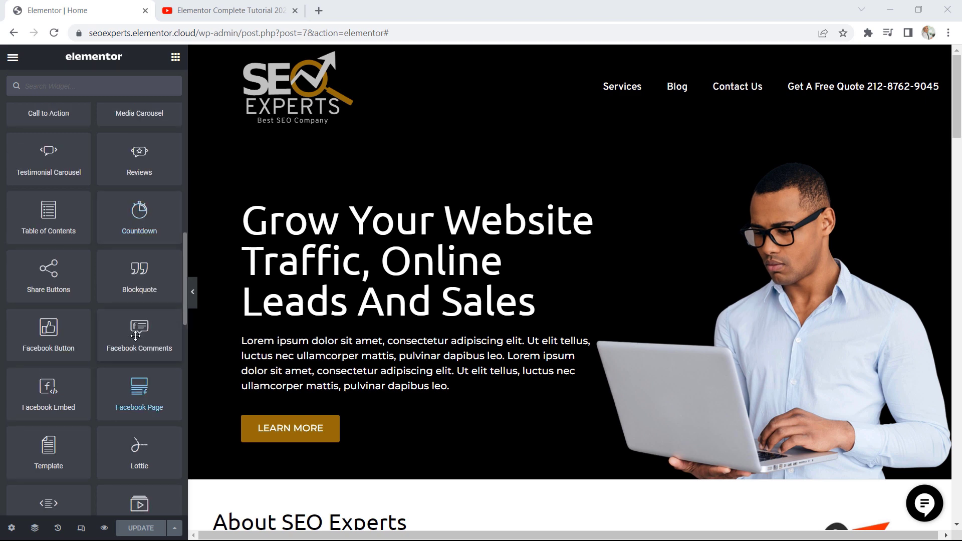
scroll(136, 327, down, 8)
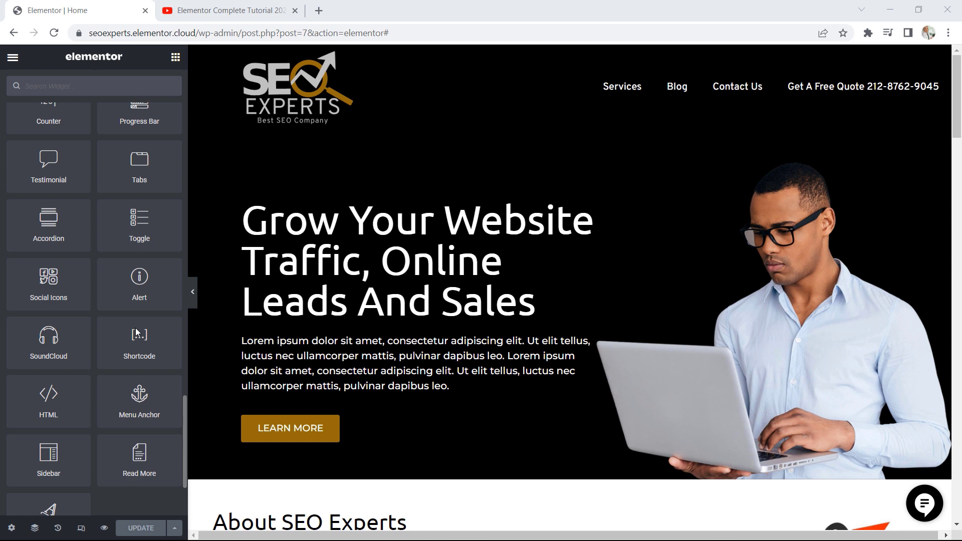
scroll(111, 278, up, 8)
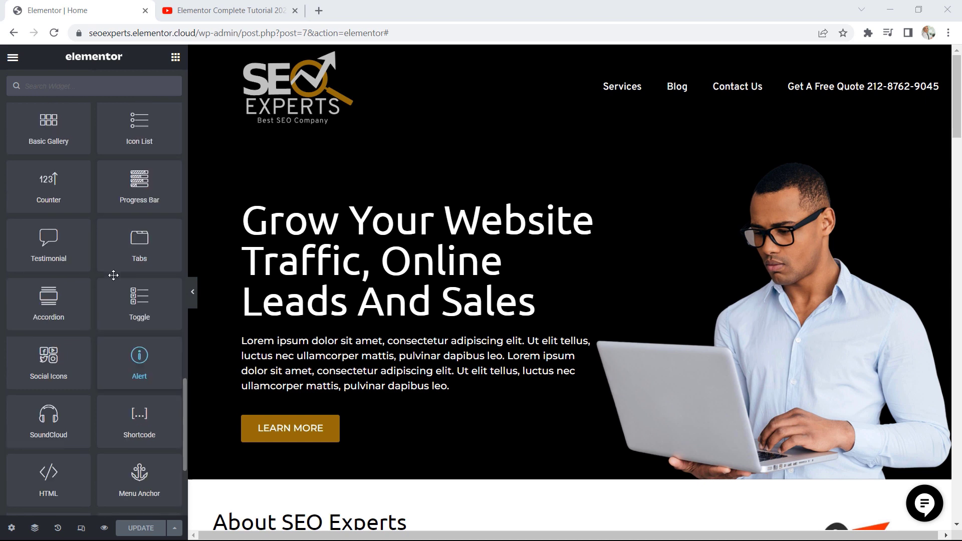
scroll(110, 284, up, 5)
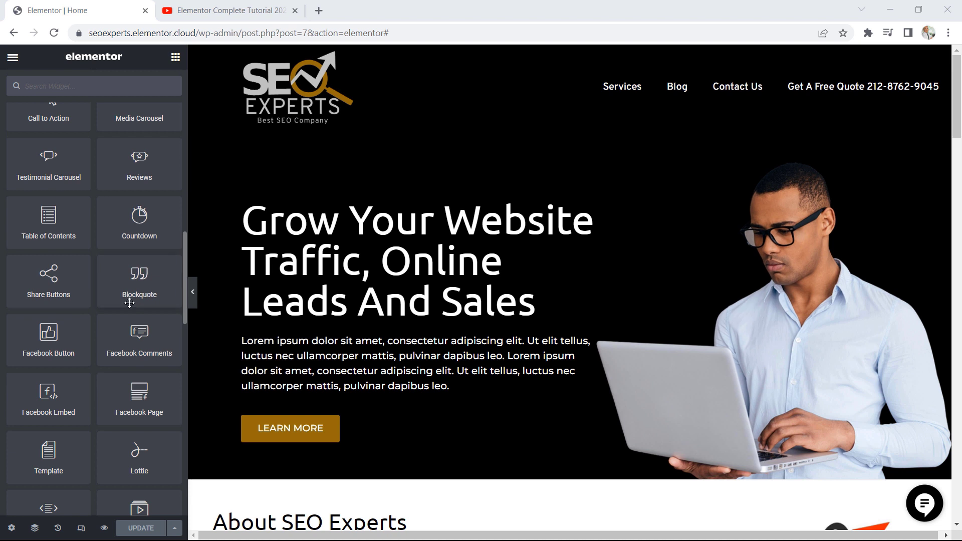
Open the Motion Effects settings of the Our Services container on the home page
scroll(652, 313, down, 5)
scroll(666, 314, down, 5)
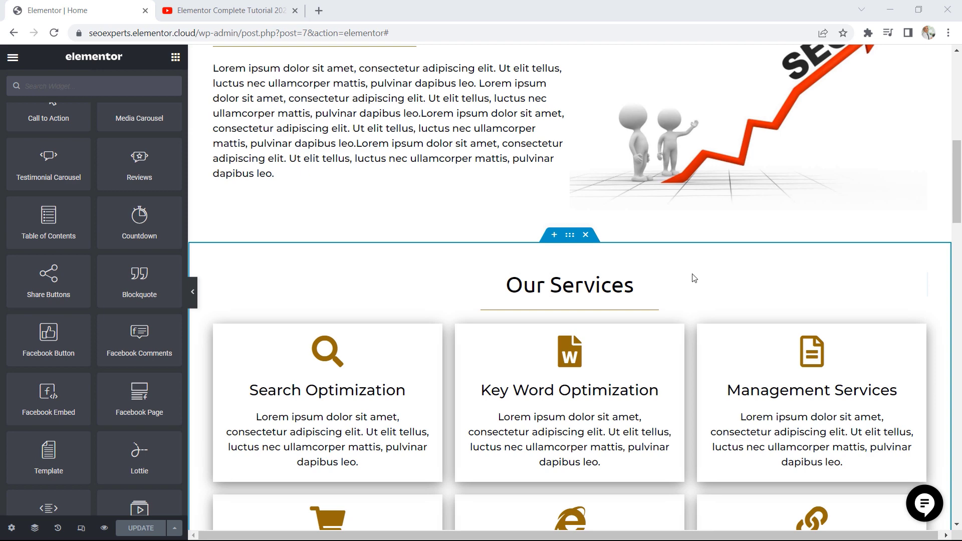
click(570, 235)
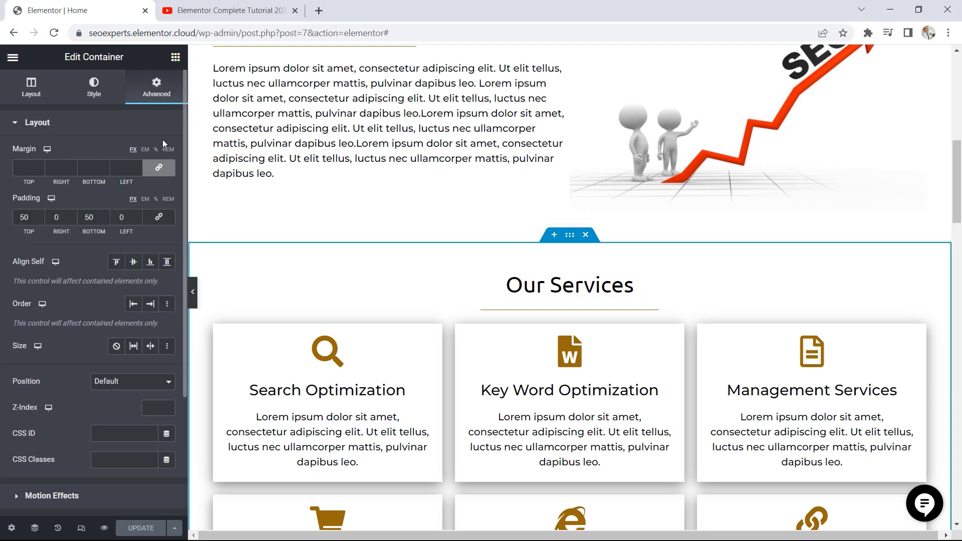
scroll(113, 258, down, 3)
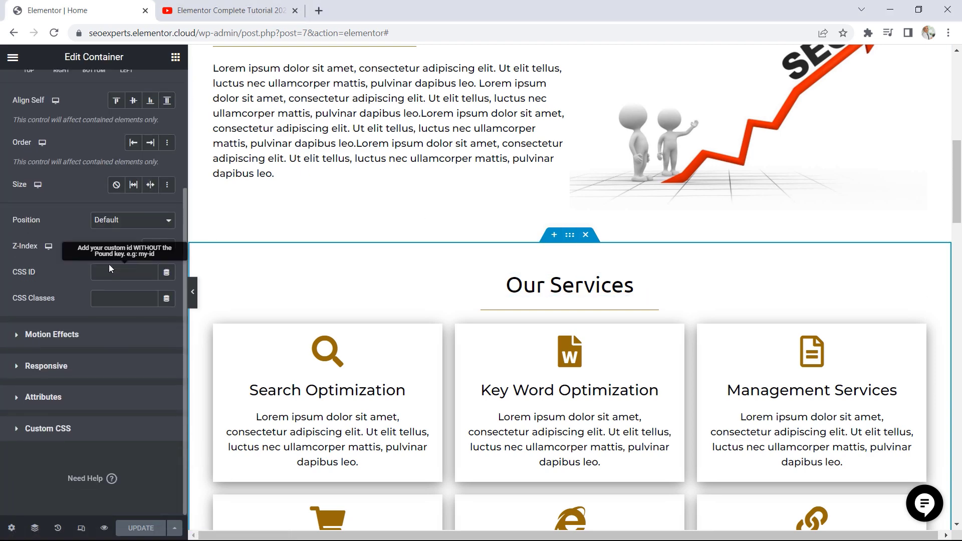
click(69, 334)
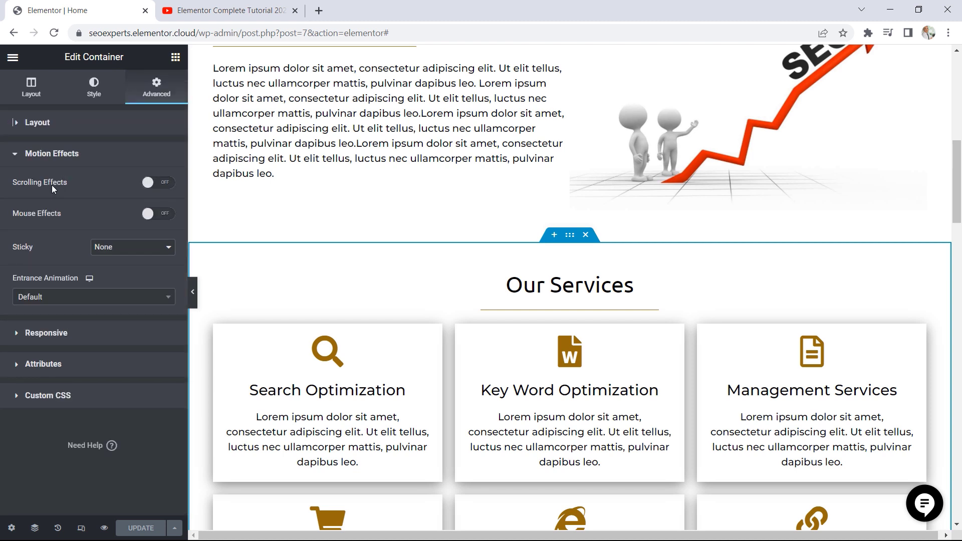
Turn on Scrolling Effects, try Vertical Scroll with direction Down, speed 7.2 and viewport bottom 35%, and reset it to default
click(157, 184)
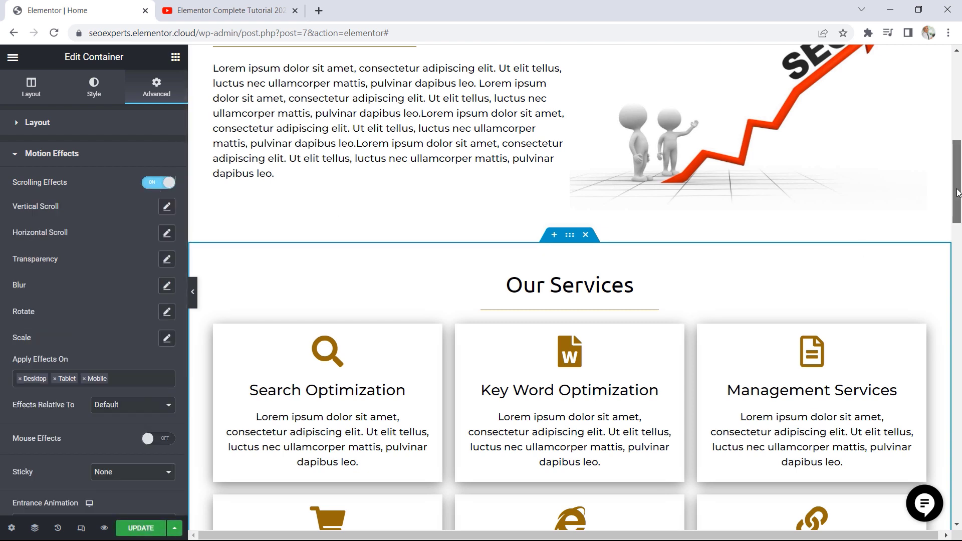
drag(957, 193, 949, 213)
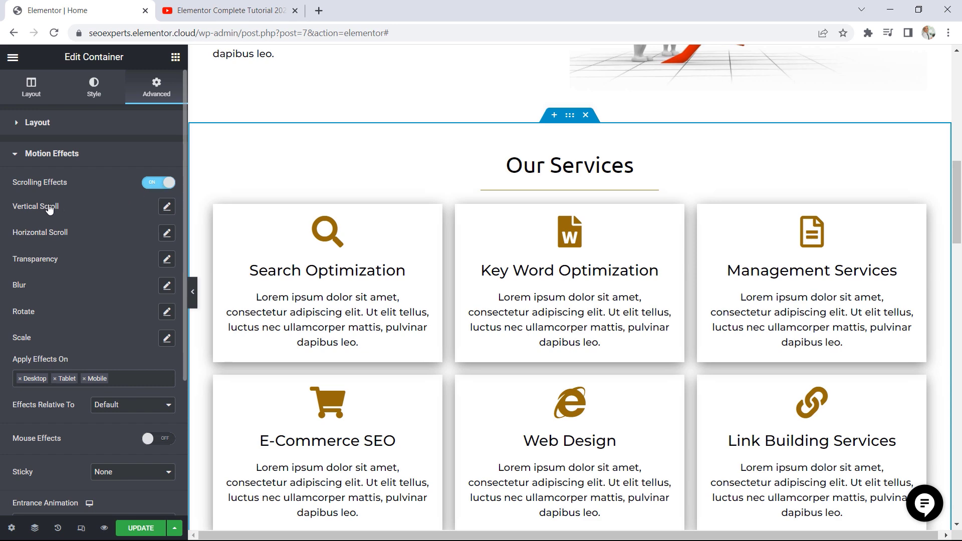
click(167, 207)
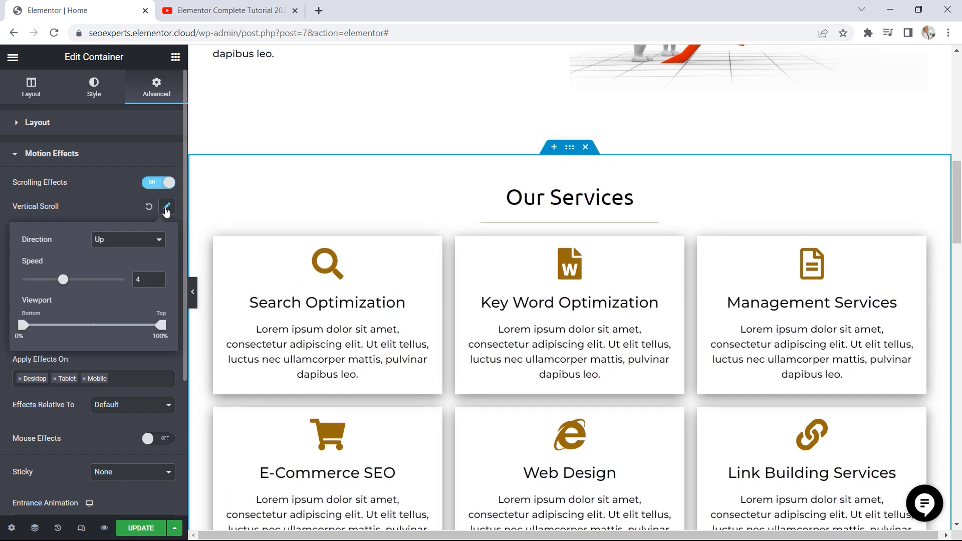
click(134, 242)
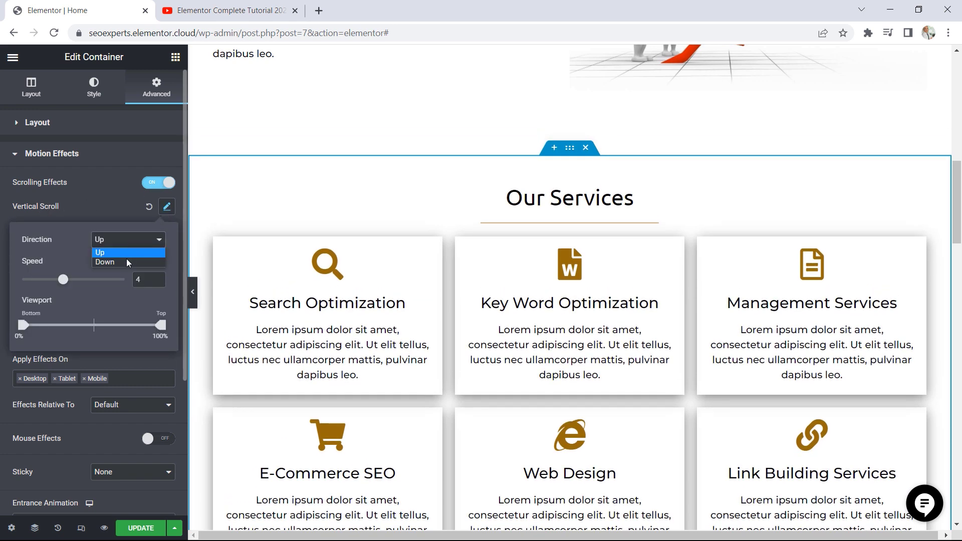
click(127, 260)
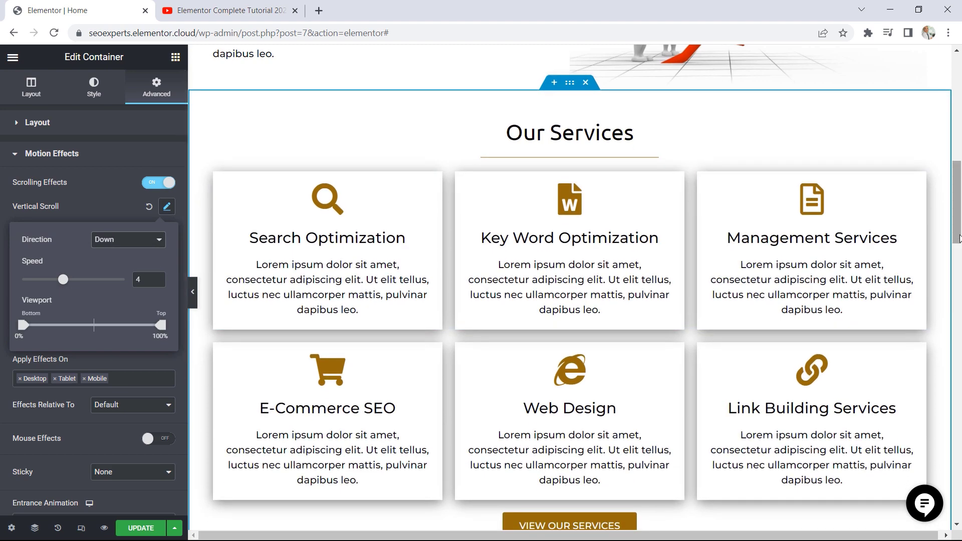
drag(958, 234, 943, 220)
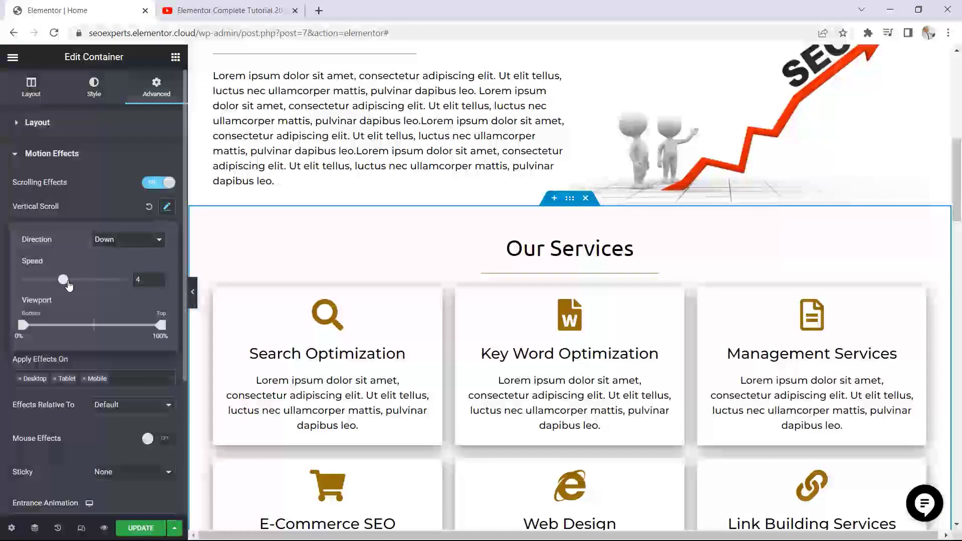
drag(68, 285, 100, 286)
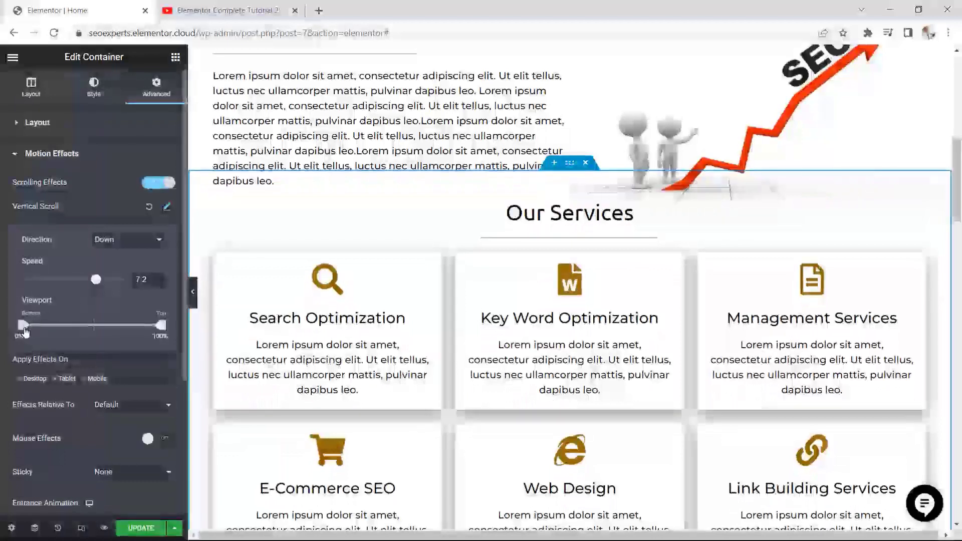
drag(25, 330, 75, 328)
mouse_move(956, 208)
mouse_down()
mouse_move(952, 143)
mouse_move(954, 301)
mouse_move(946, 206)
mouse_up()
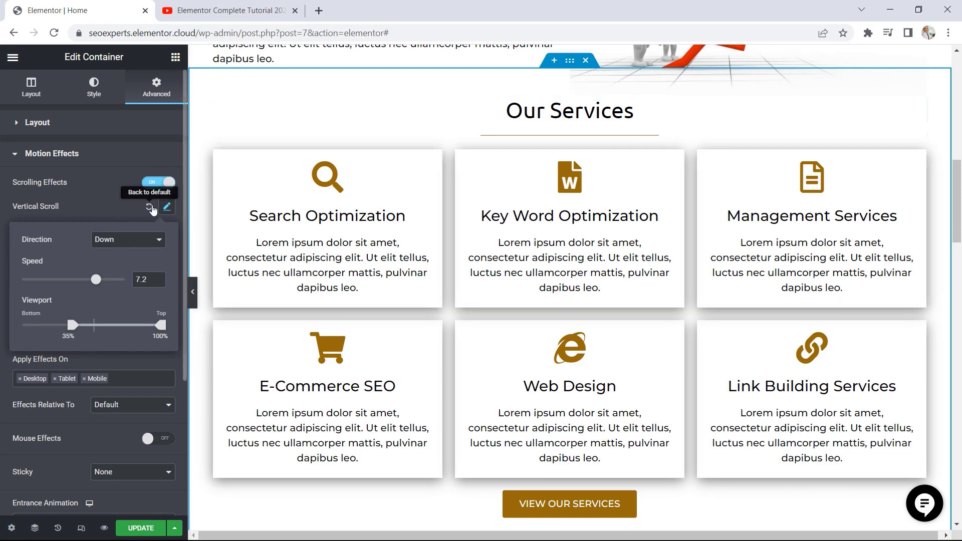
click(148, 207)
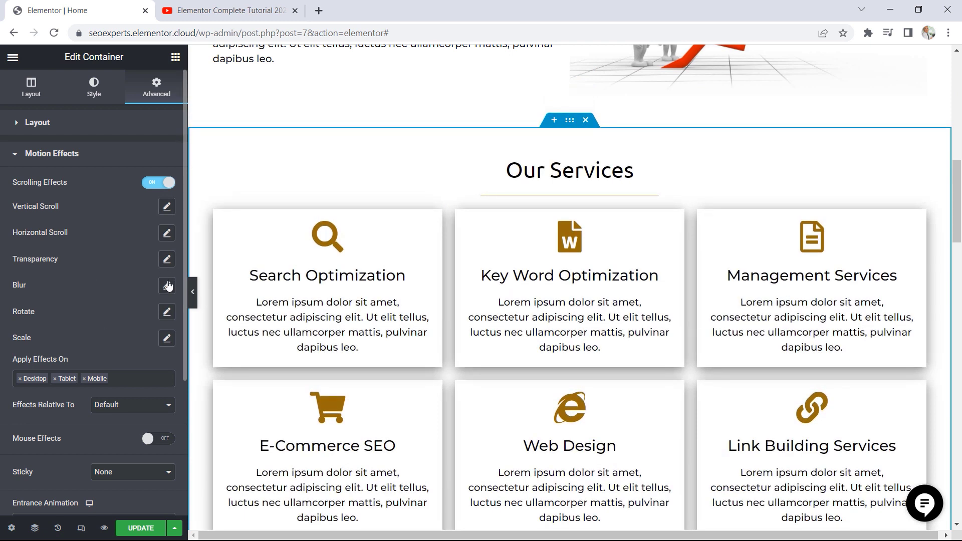
Try the Rotate scrolling effect To Left and To Right on the container, reset it, and turn off Scrolling Effects
click(167, 312)
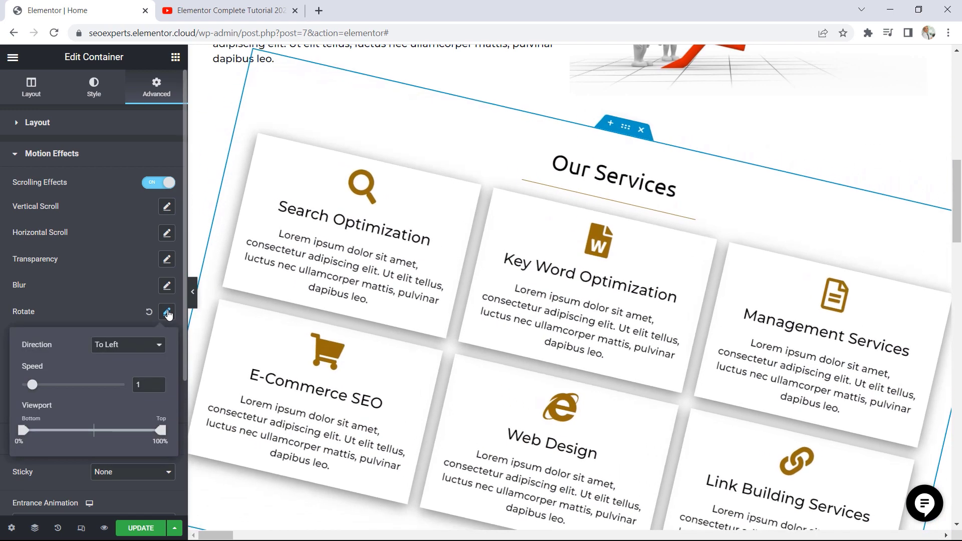
drag(958, 220, 958, 284)
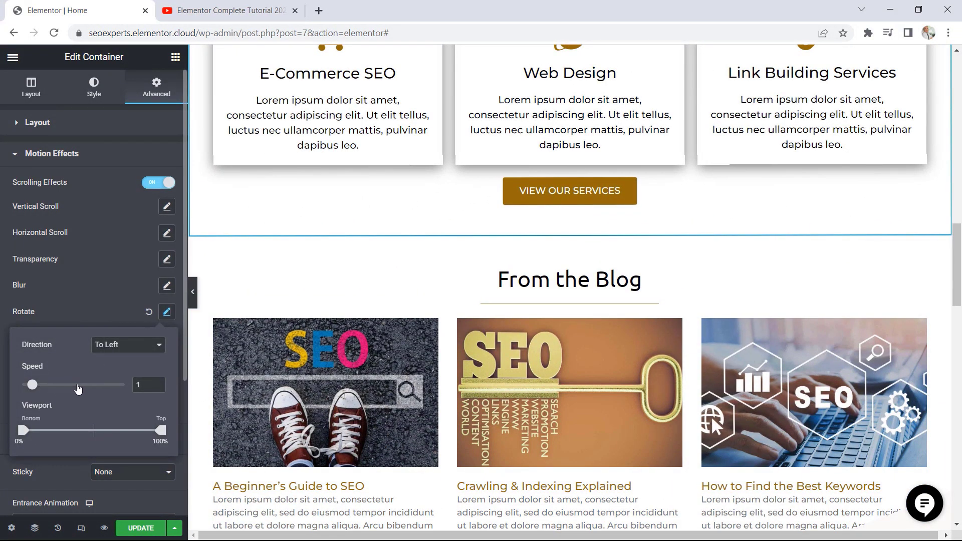
click(128, 351)
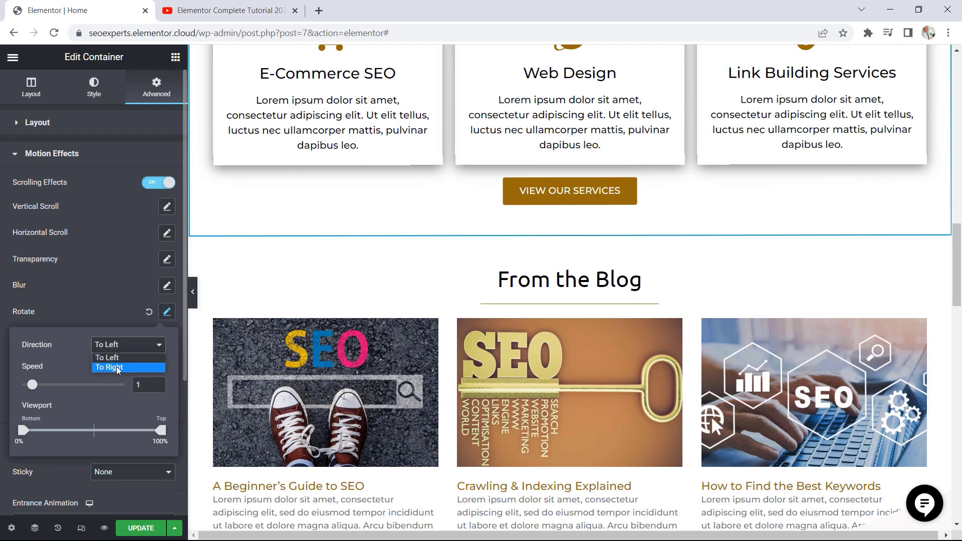
click(116, 366)
drag(958, 275, 958, 226)
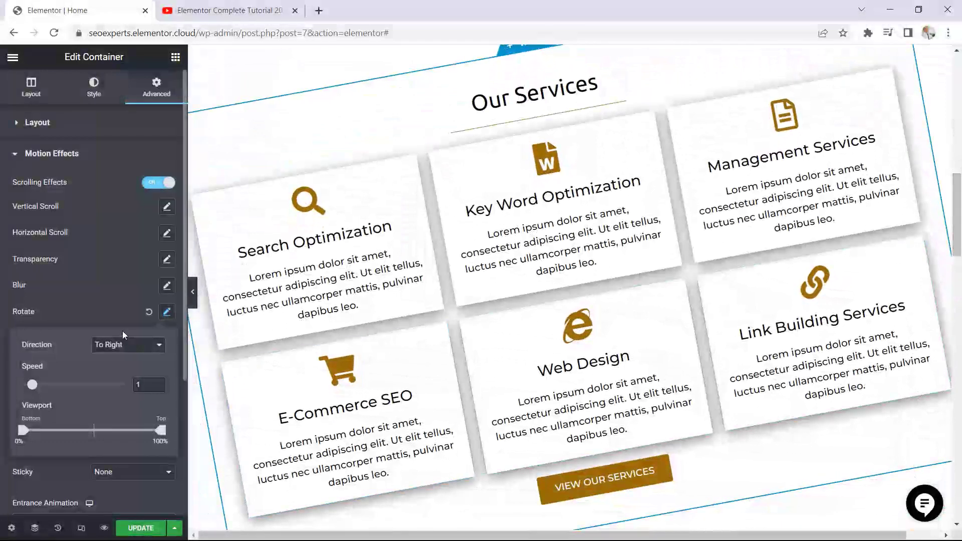
click(149, 314)
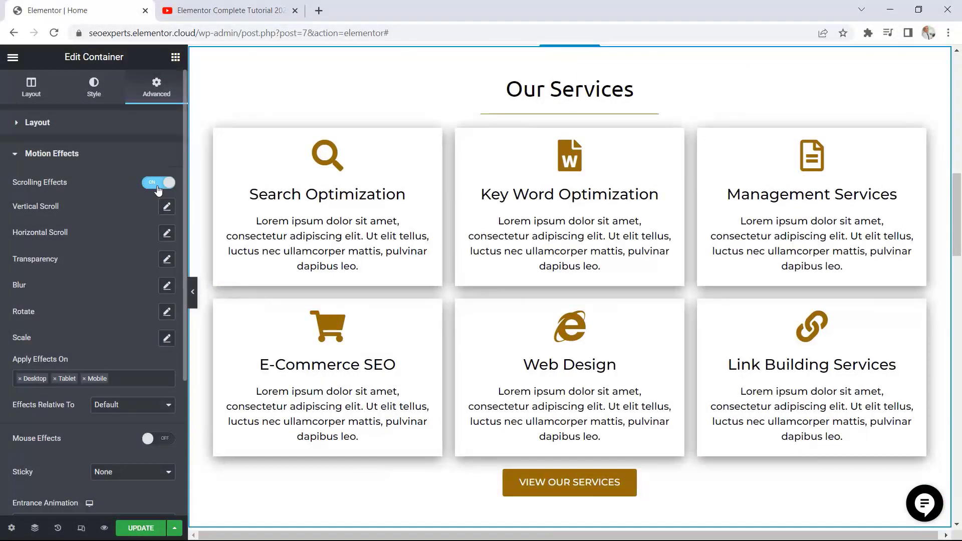
click(145, 185)
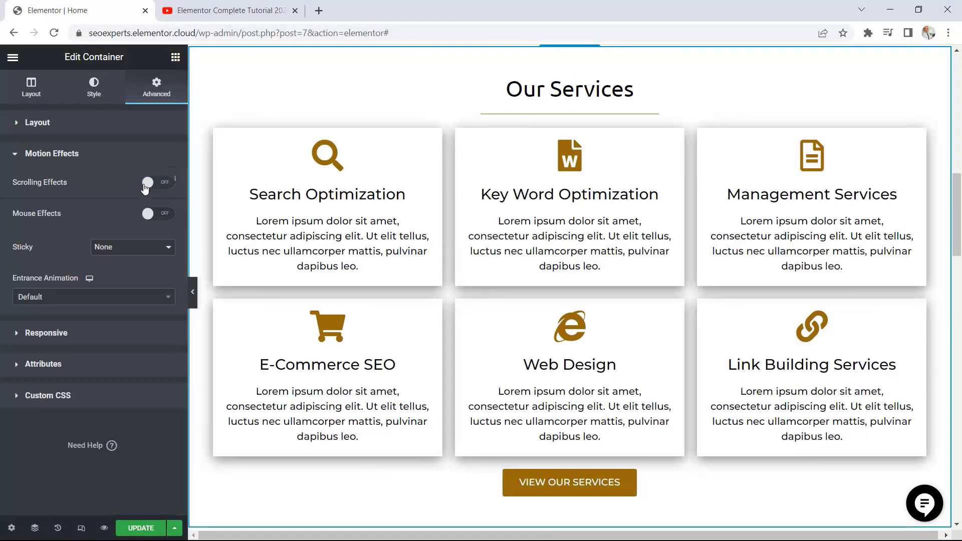
Turn on Mouse Effects, try 3D Tilt and Mouse Track on the Our Services container, and reset both to default
click(158, 215)
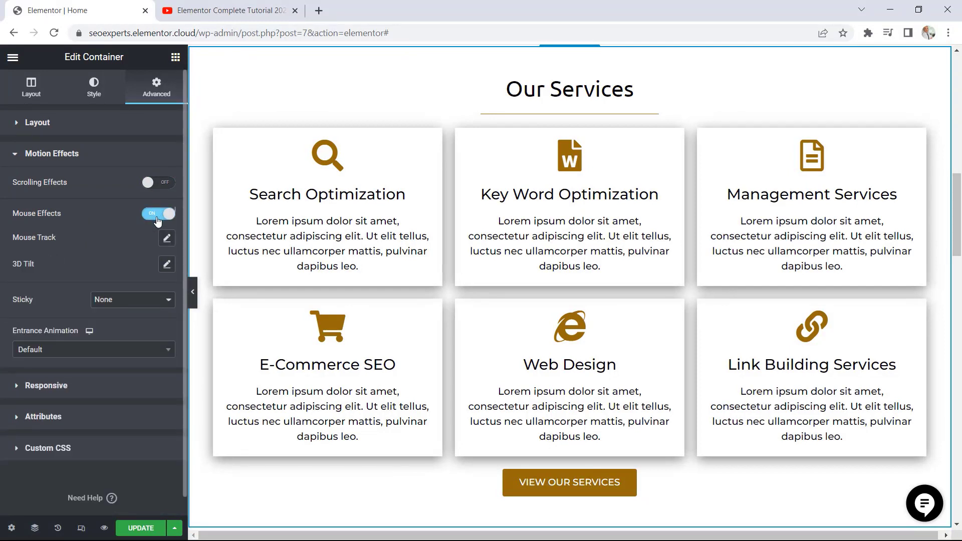
click(167, 266)
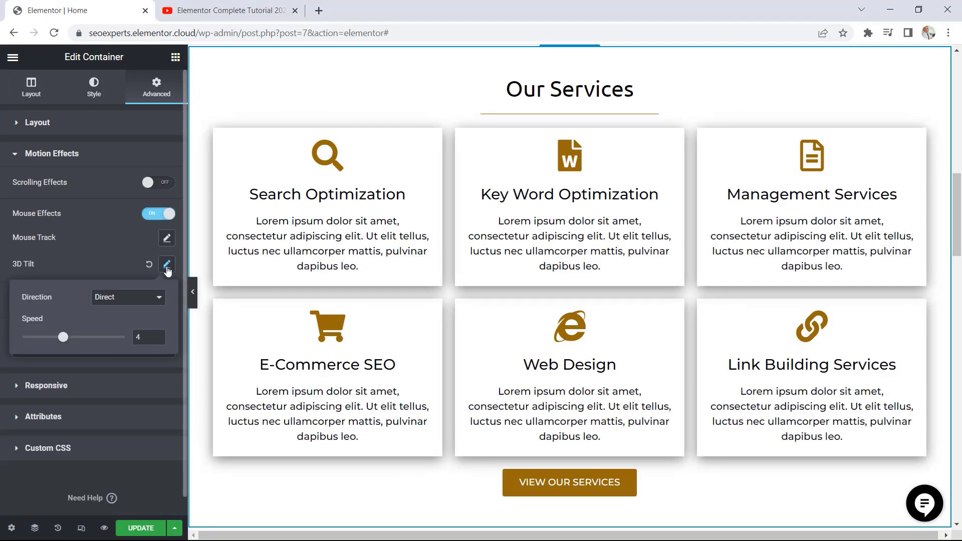
click(168, 240)
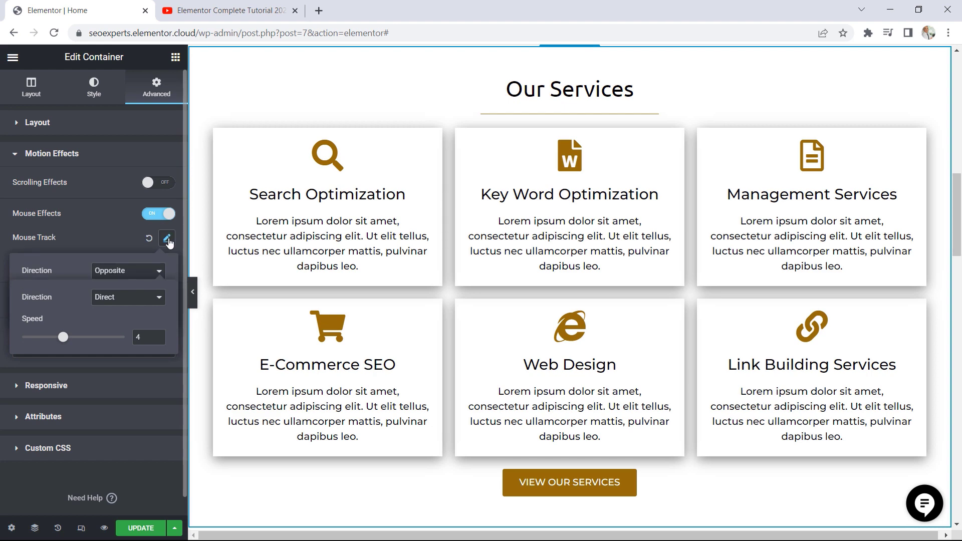
click(133, 244)
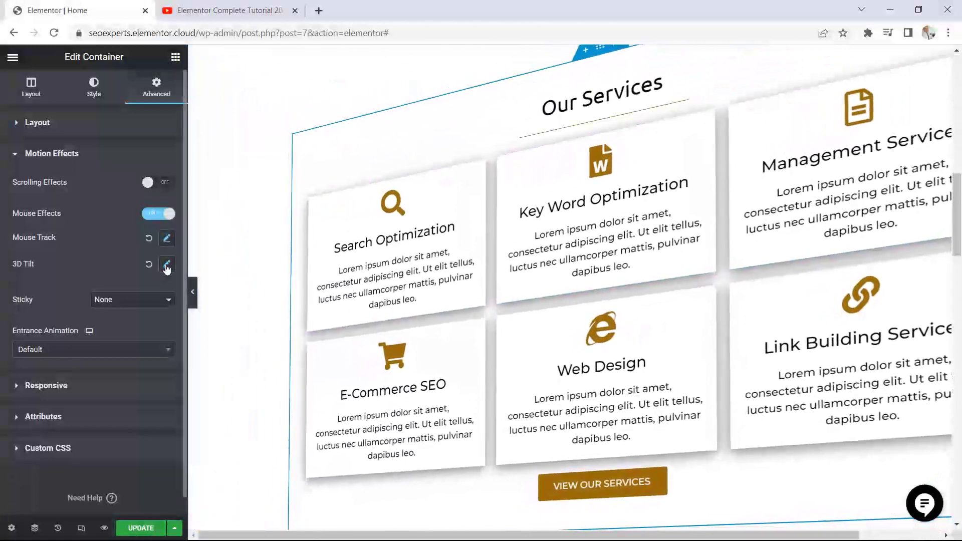
click(149, 264)
click(149, 239)
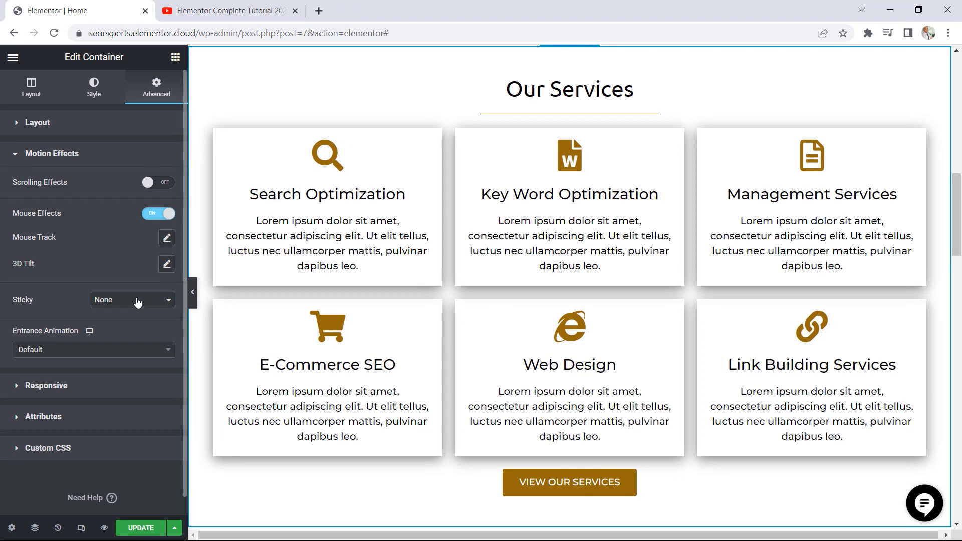
Try the Sticky option Top on the Our Services container and check it by moving through the page
click(122, 301)
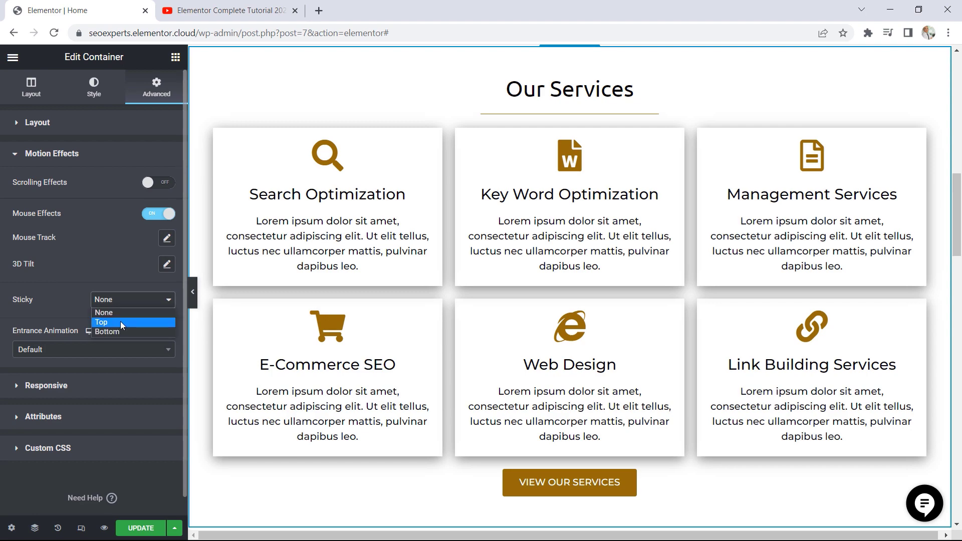
click(120, 321)
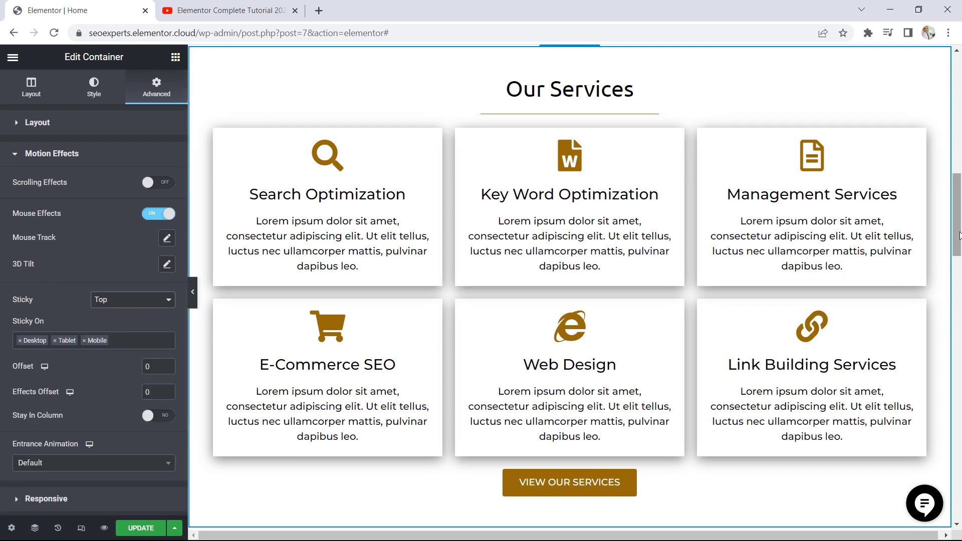
mouse_move(960, 236)
mouse_down()
mouse_move(959, 110)
mouse_move(959, 258)
mouse_move(961, 108)
mouse_move(960, 387)
mouse_move(961, 230)
mouse_up()
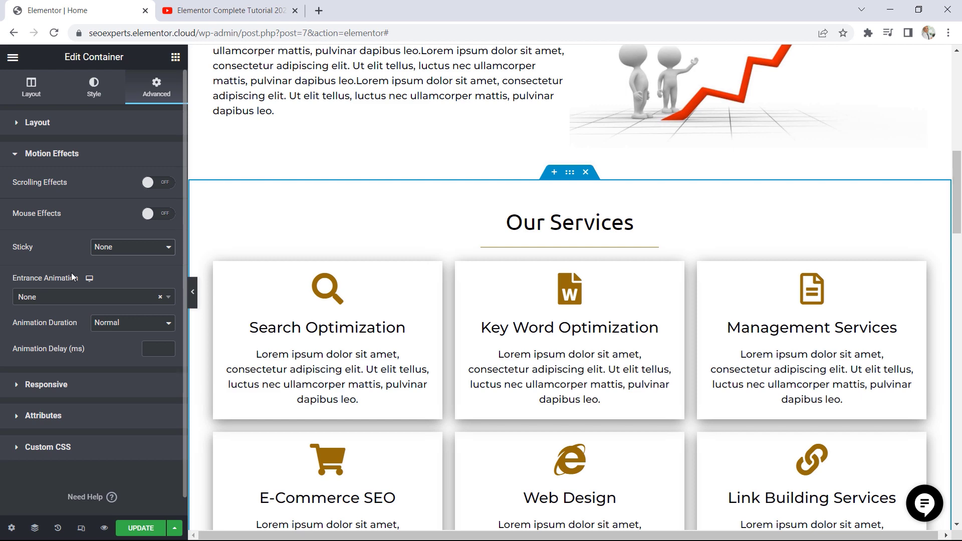
Try the Fade In and Slide In Down entrance animations on the Our Services container
click(164, 299)
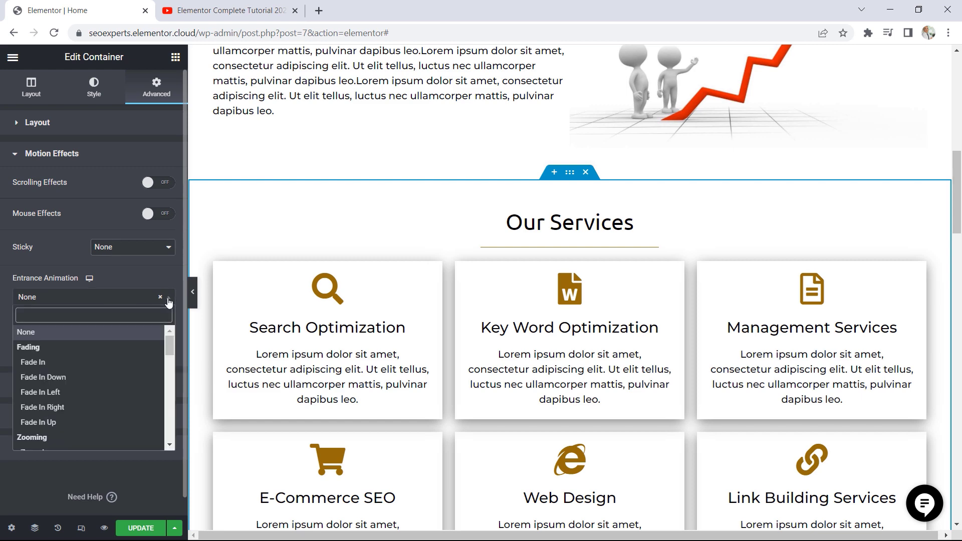
click(68, 366)
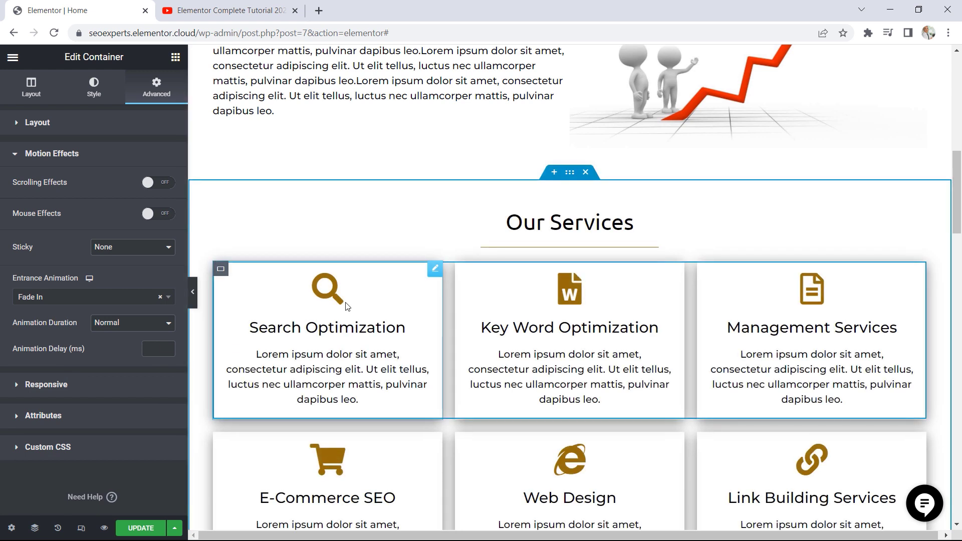
click(166, 298)
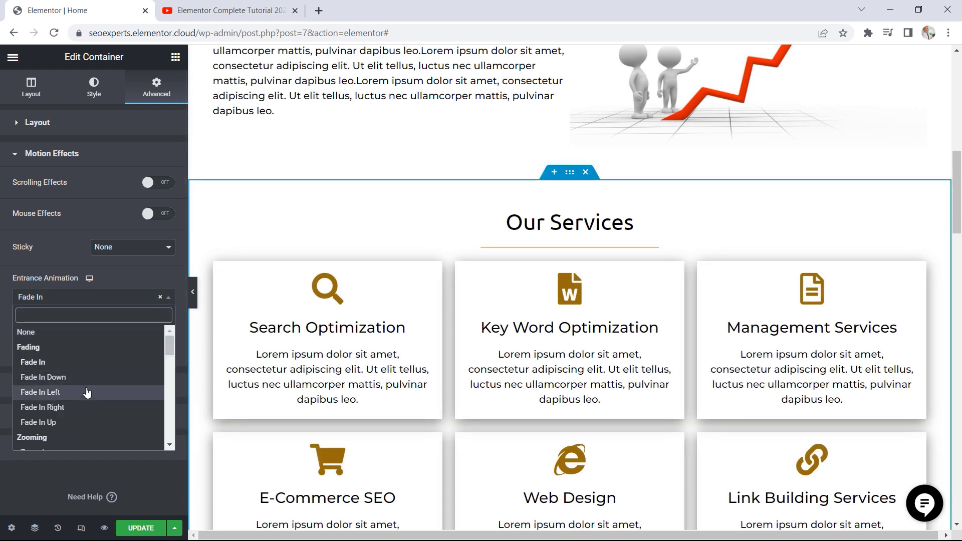
scroll(100, 393, down, 1)
scroll(99, 392, down, 5)
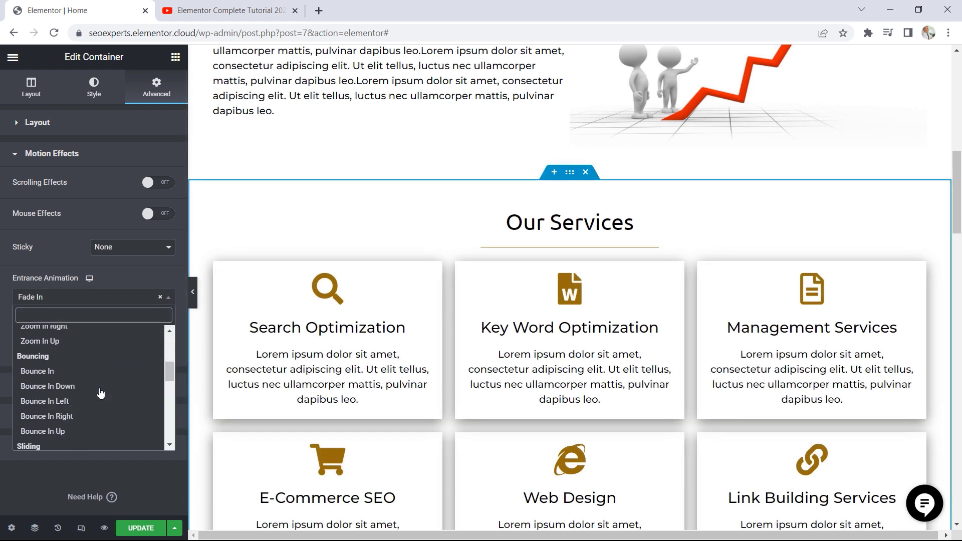
click(73, 388)
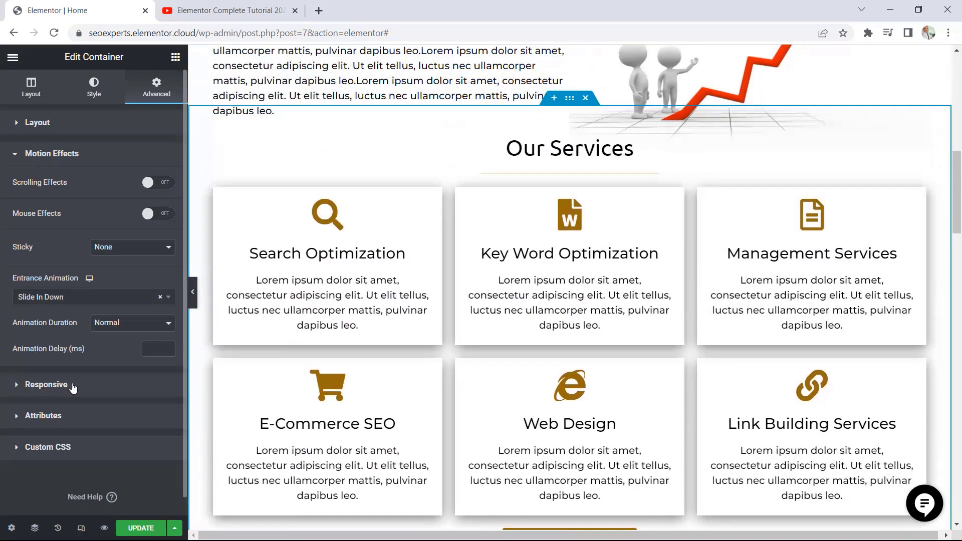
Set the Our Services container's entrance animation to Slide In Right and browse the remaining animation options
click(86, 298)
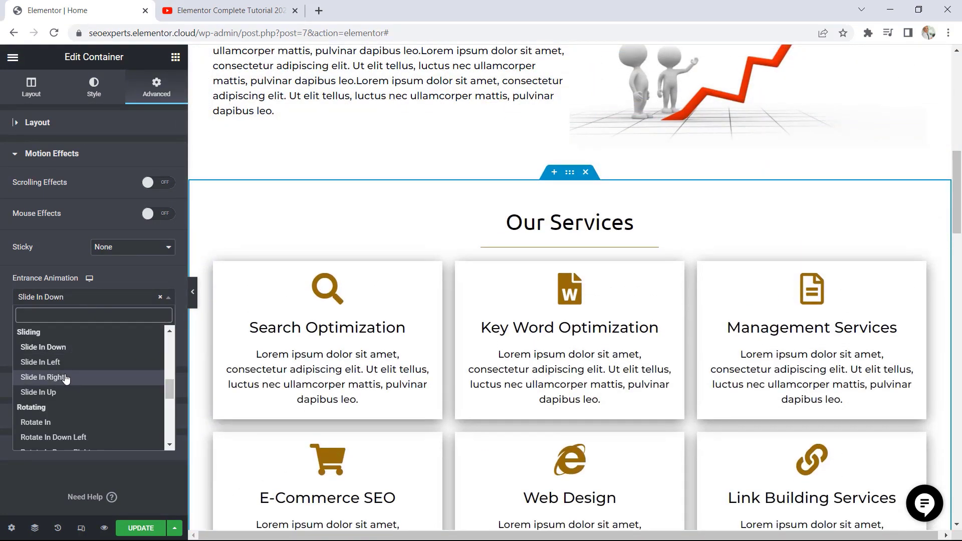
click(66, 379)
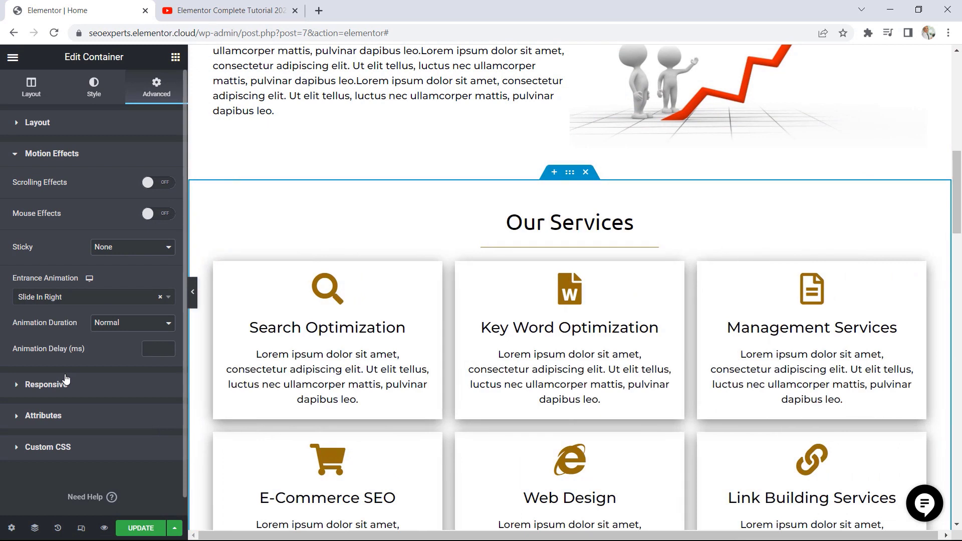
click(100, 300)
scroll(90, 391, down, 5)
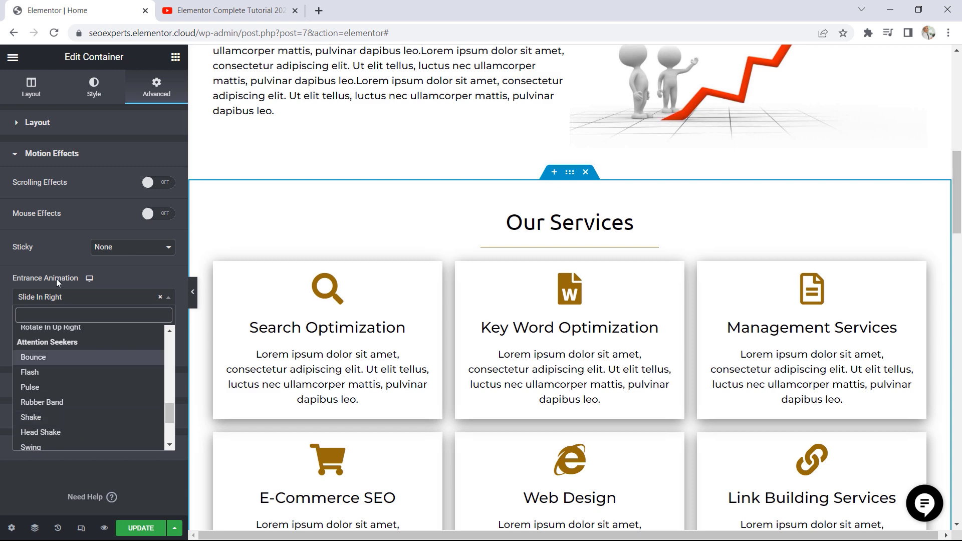
Switch to the YouTube page of the Elementor Complete Tutorial 2020 video
click(207, 10)
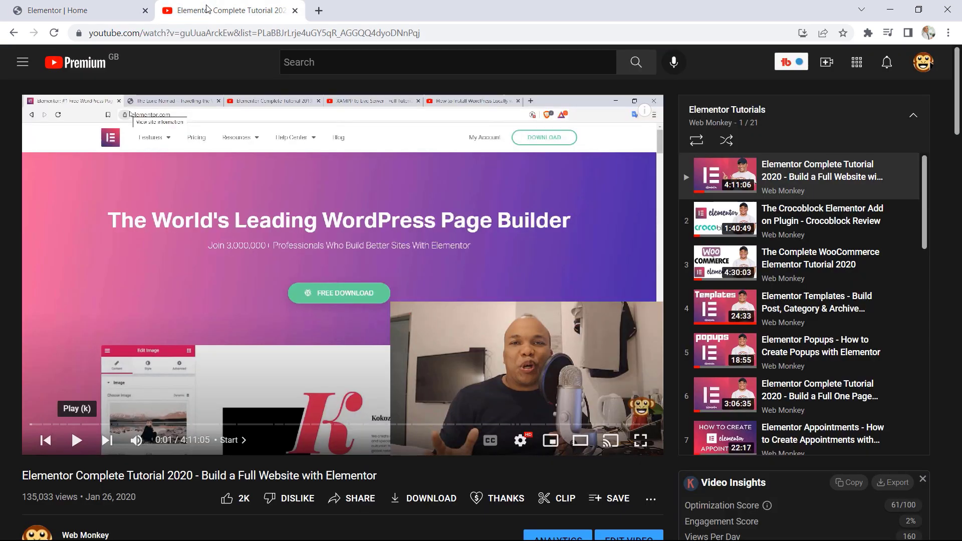